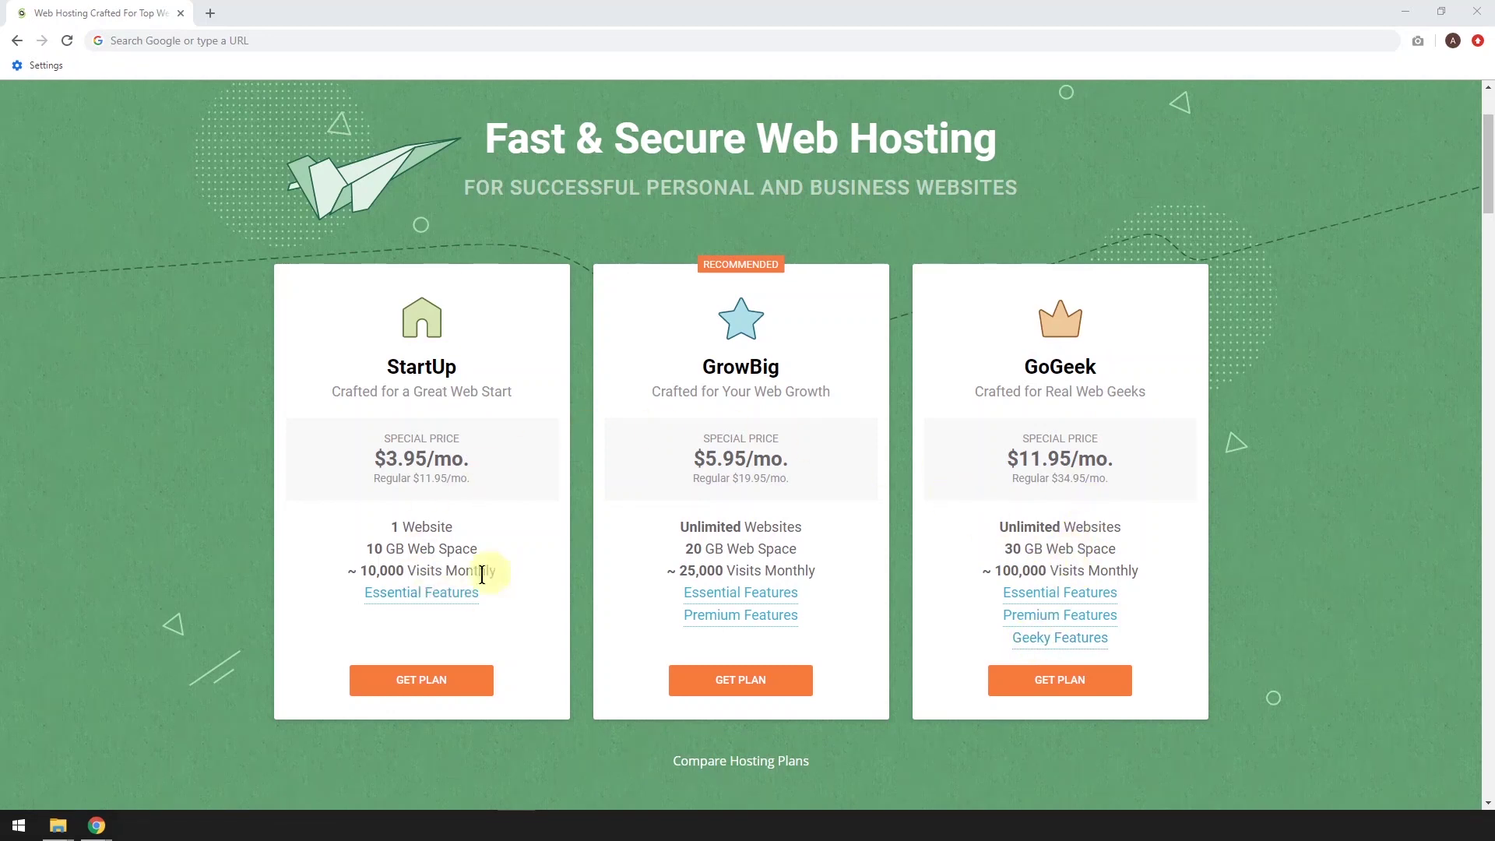
Pick the StartUp plan and register a new domain with the .com extension
left_click(435, 693)
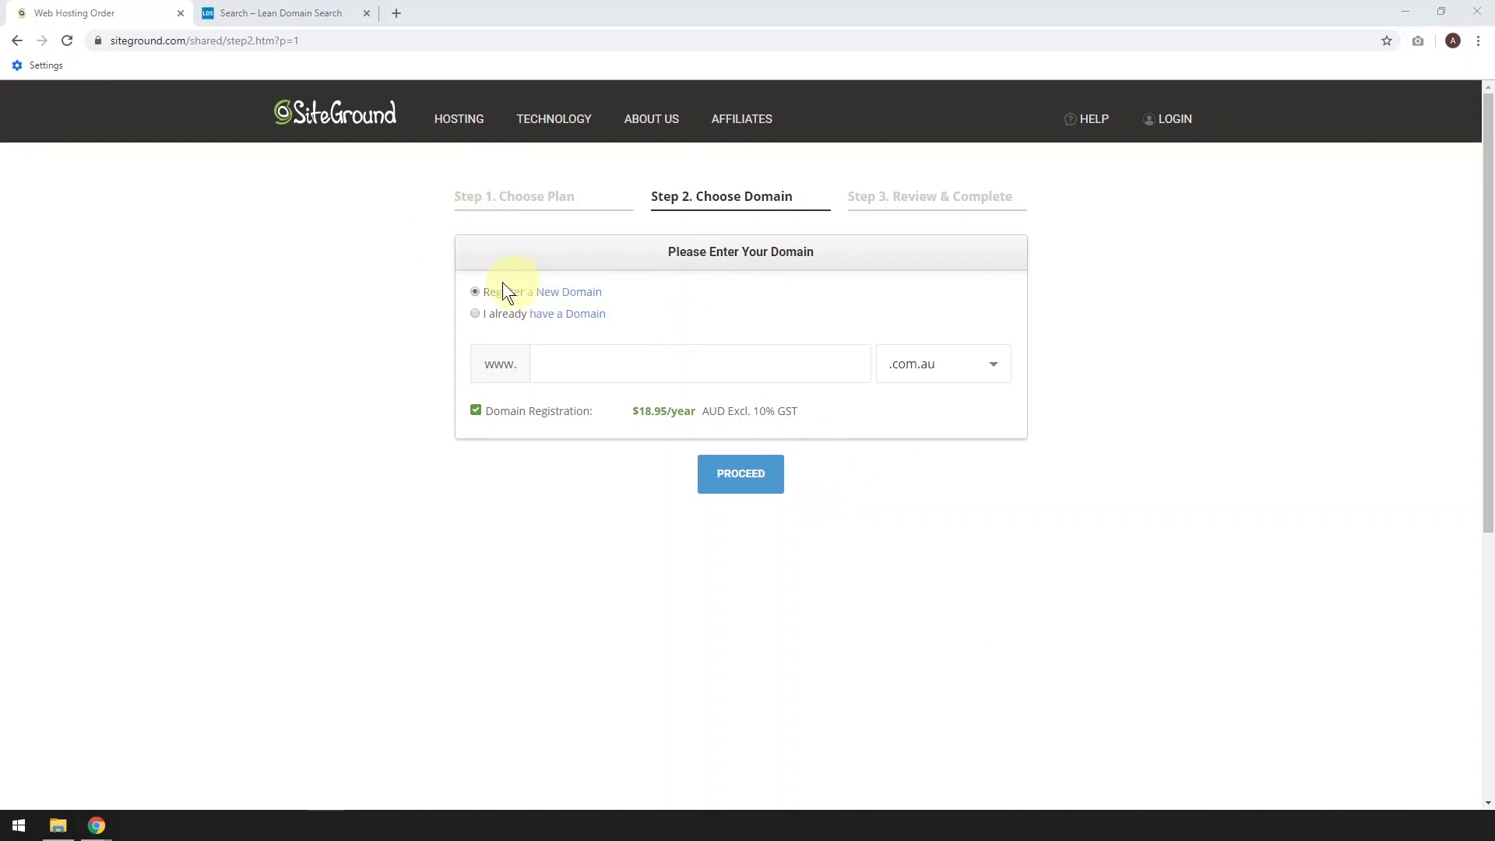
left_click(475, 312)
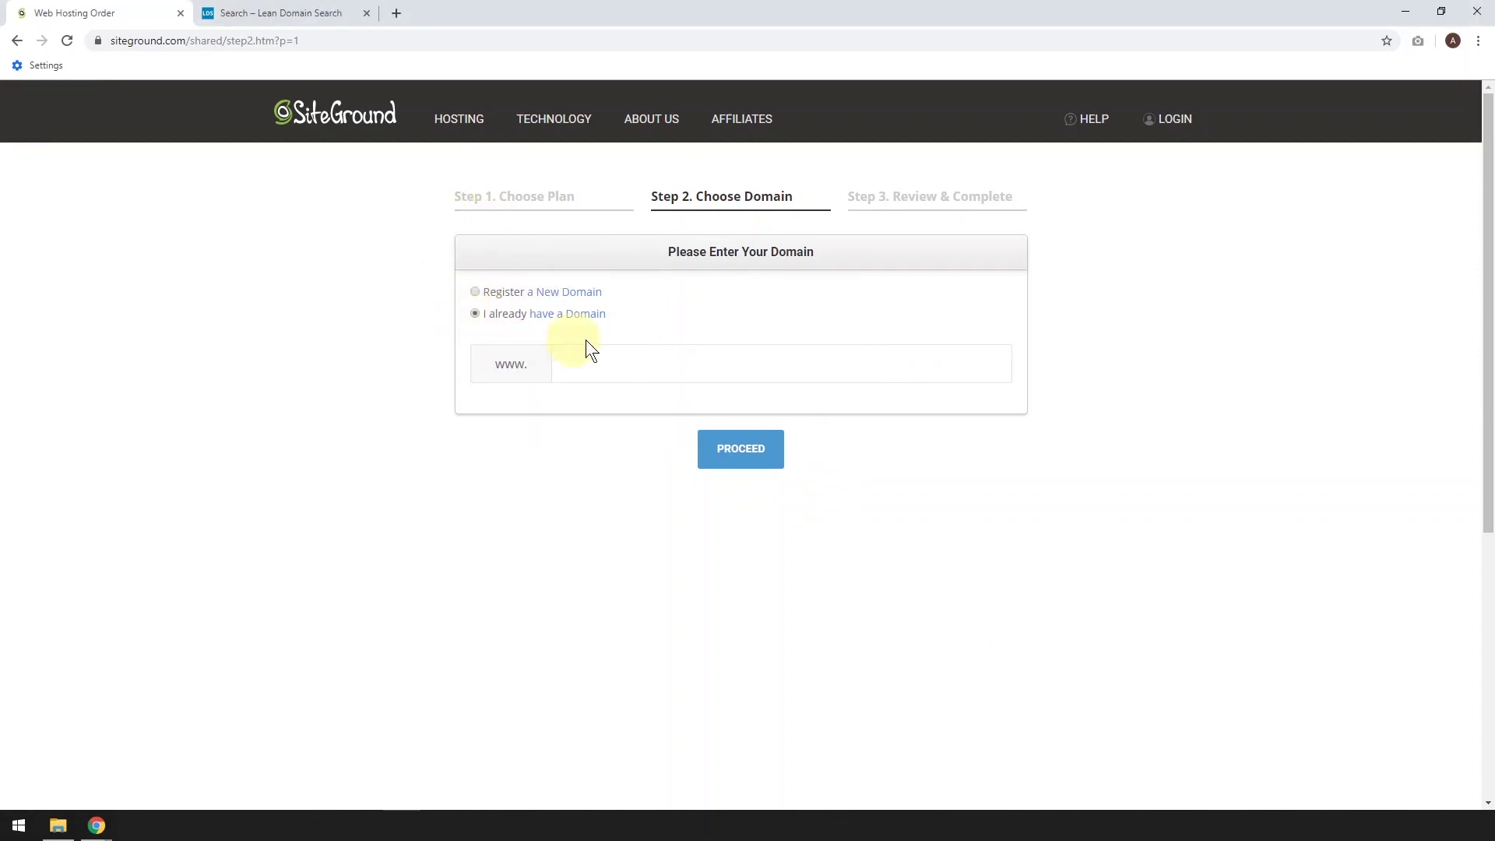
left_click(474, 291)
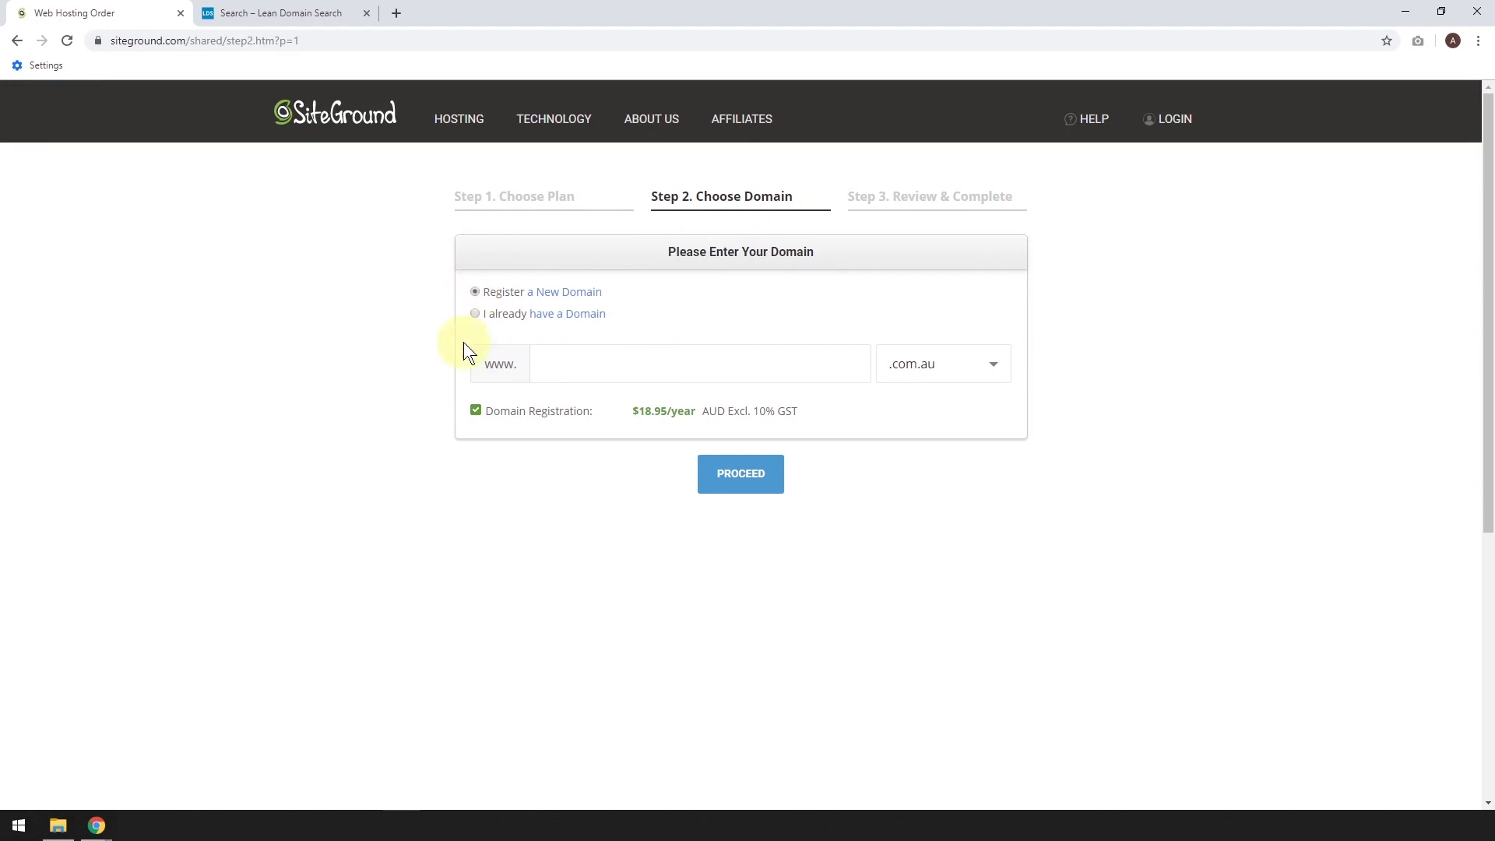
left_click(952, 374)
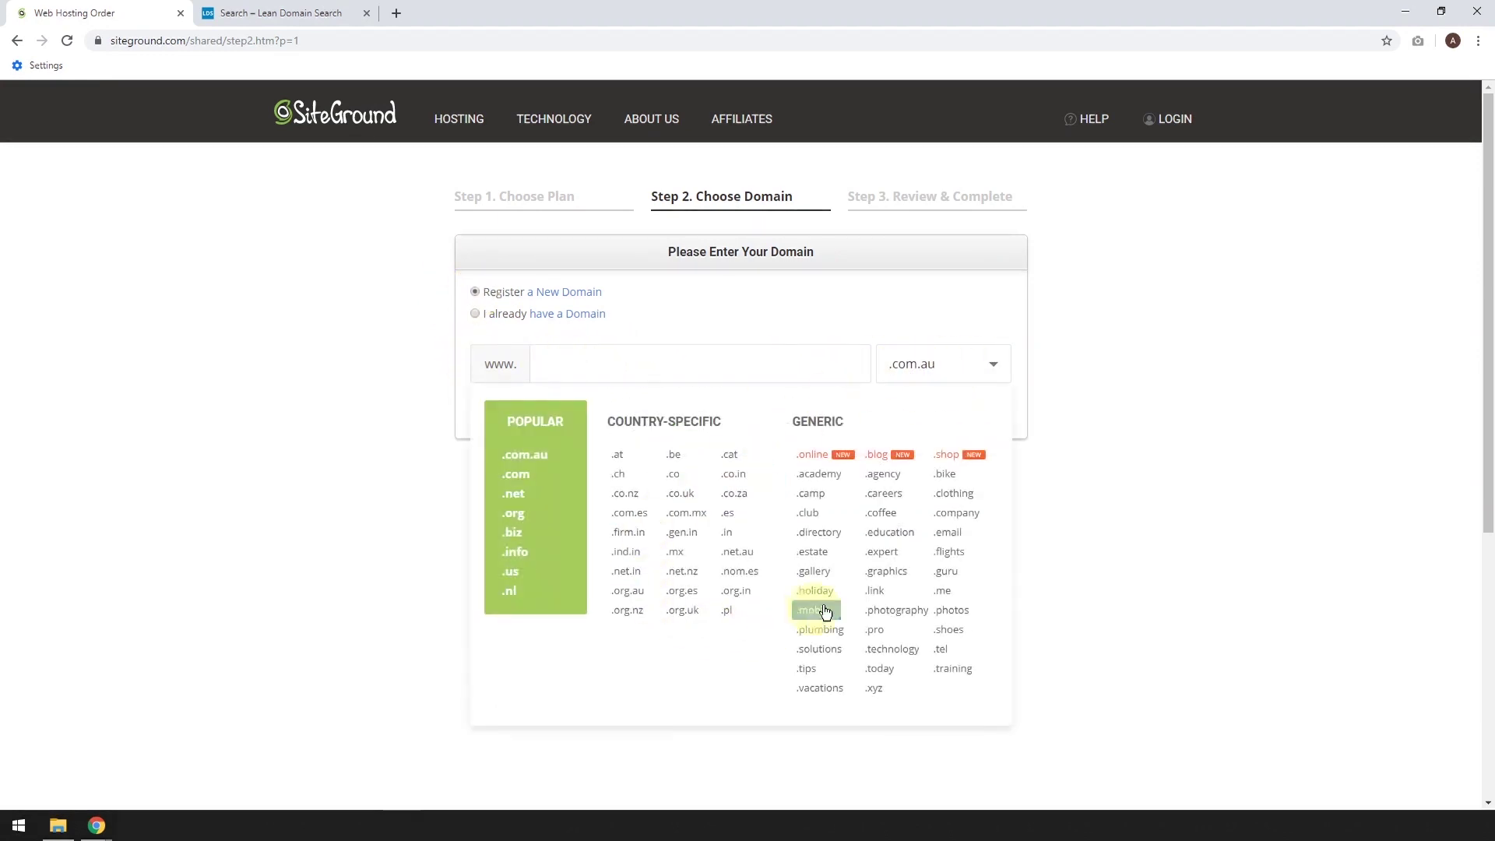
left_click(513, 474)
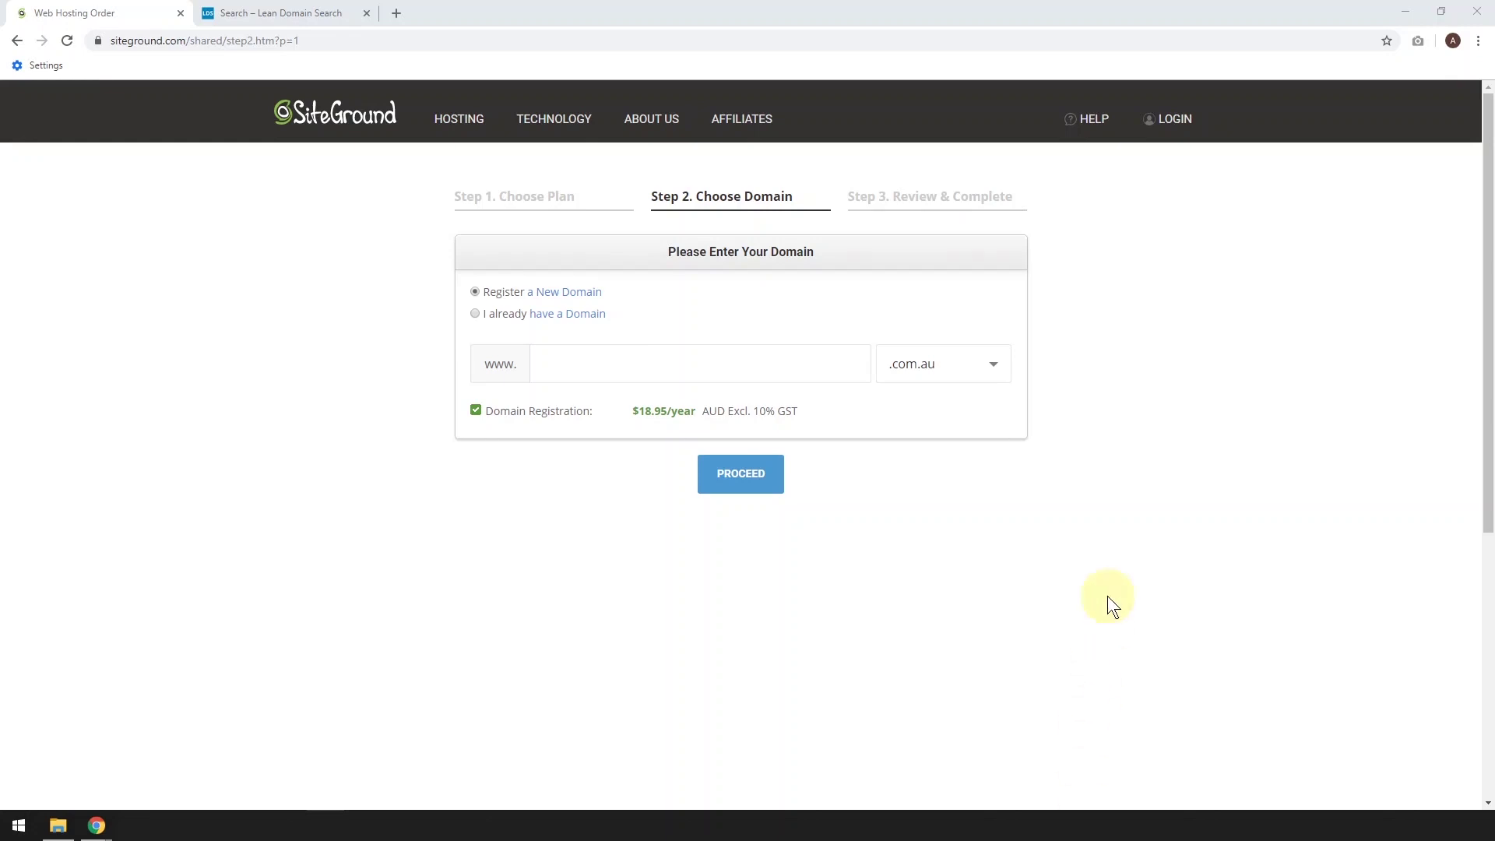
Re-select new-domain registration with .com, then view the Jakes domain search results
left_click(475, 313)
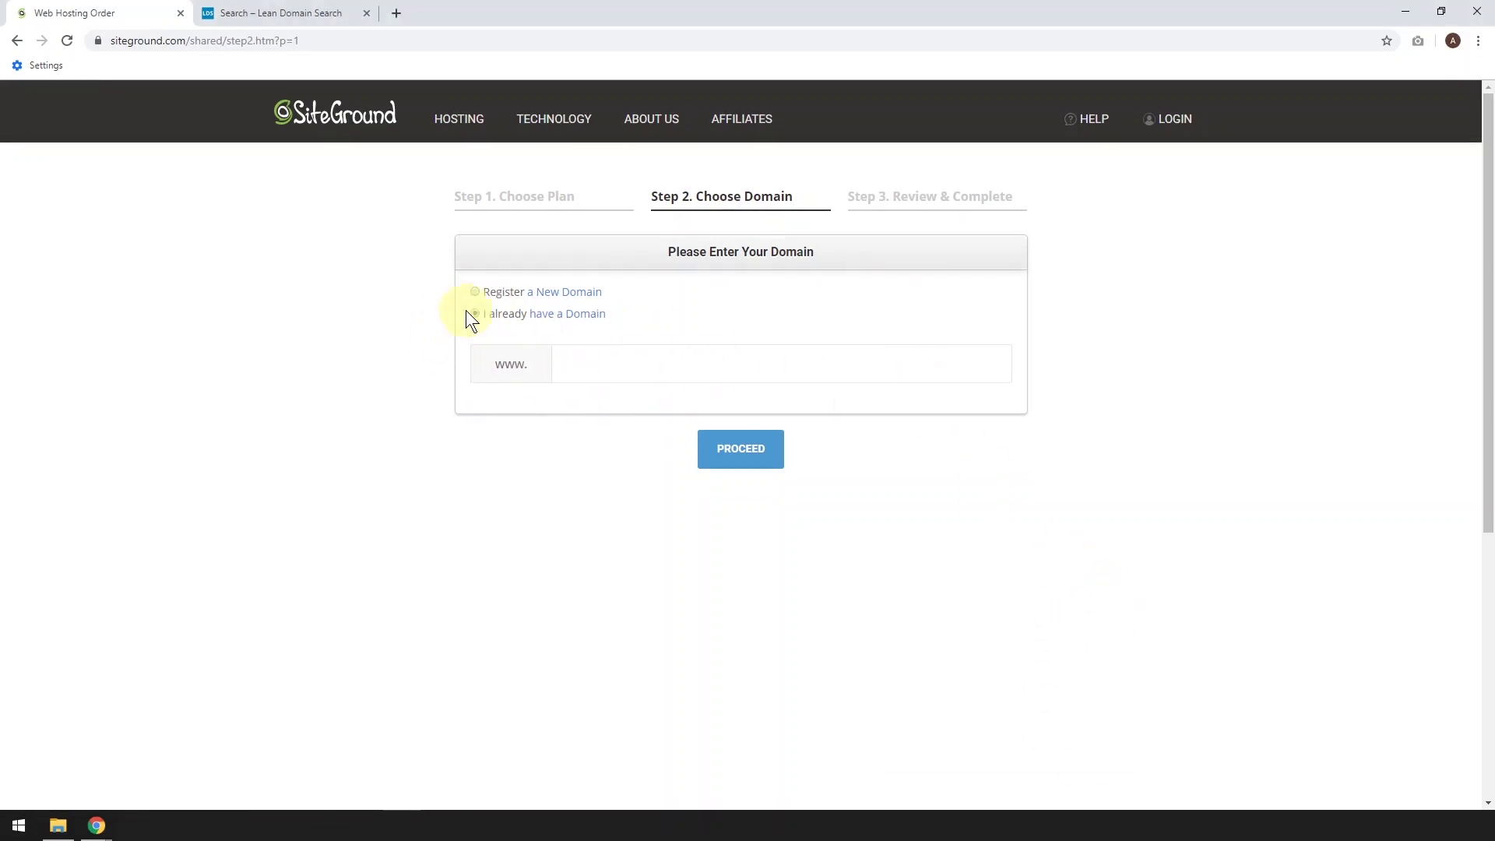
left_click(475, 293)
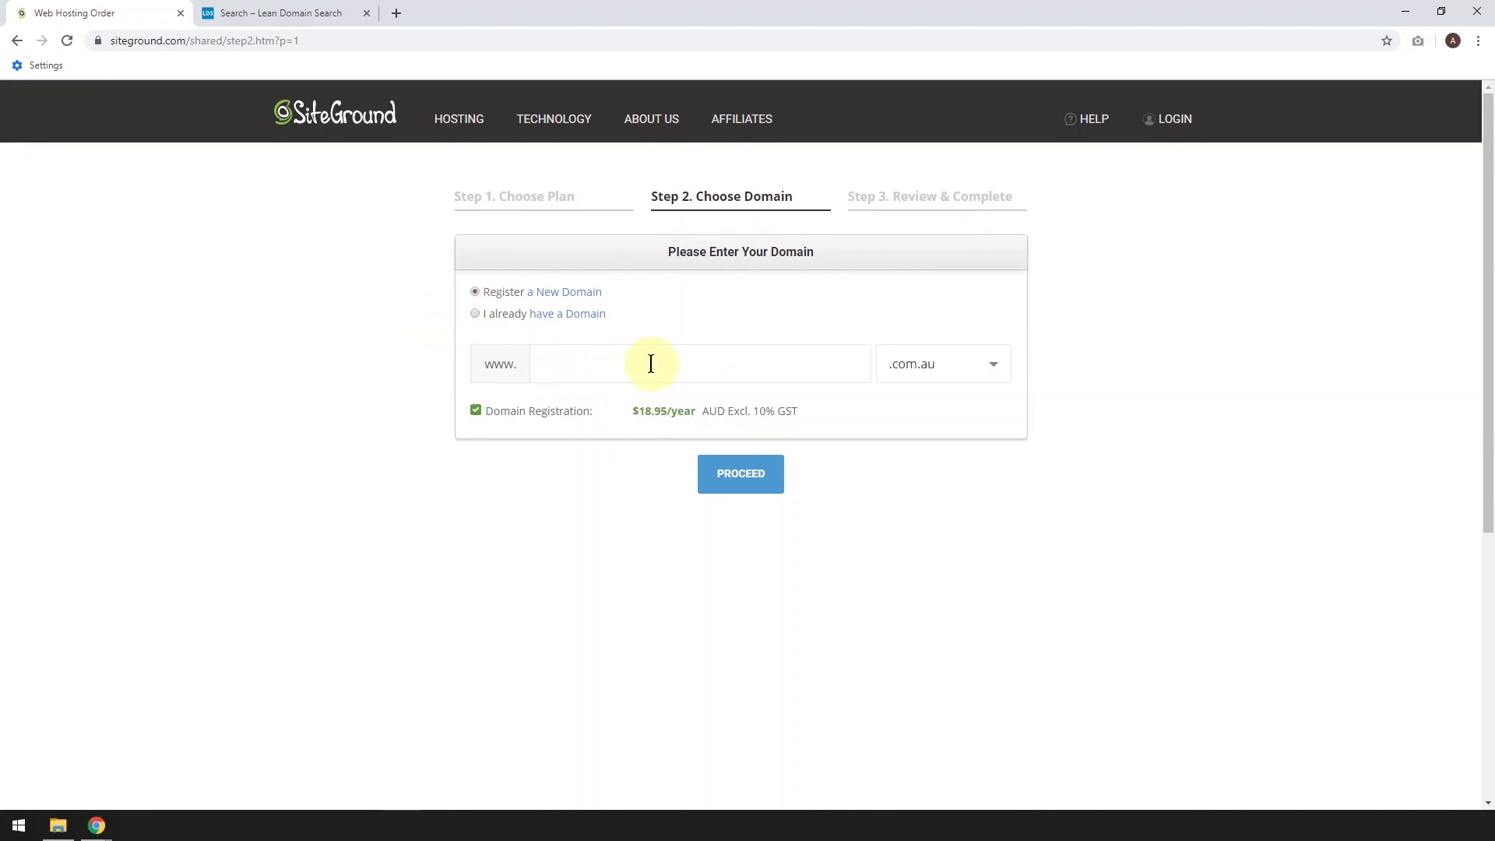
left_click(948, 365)
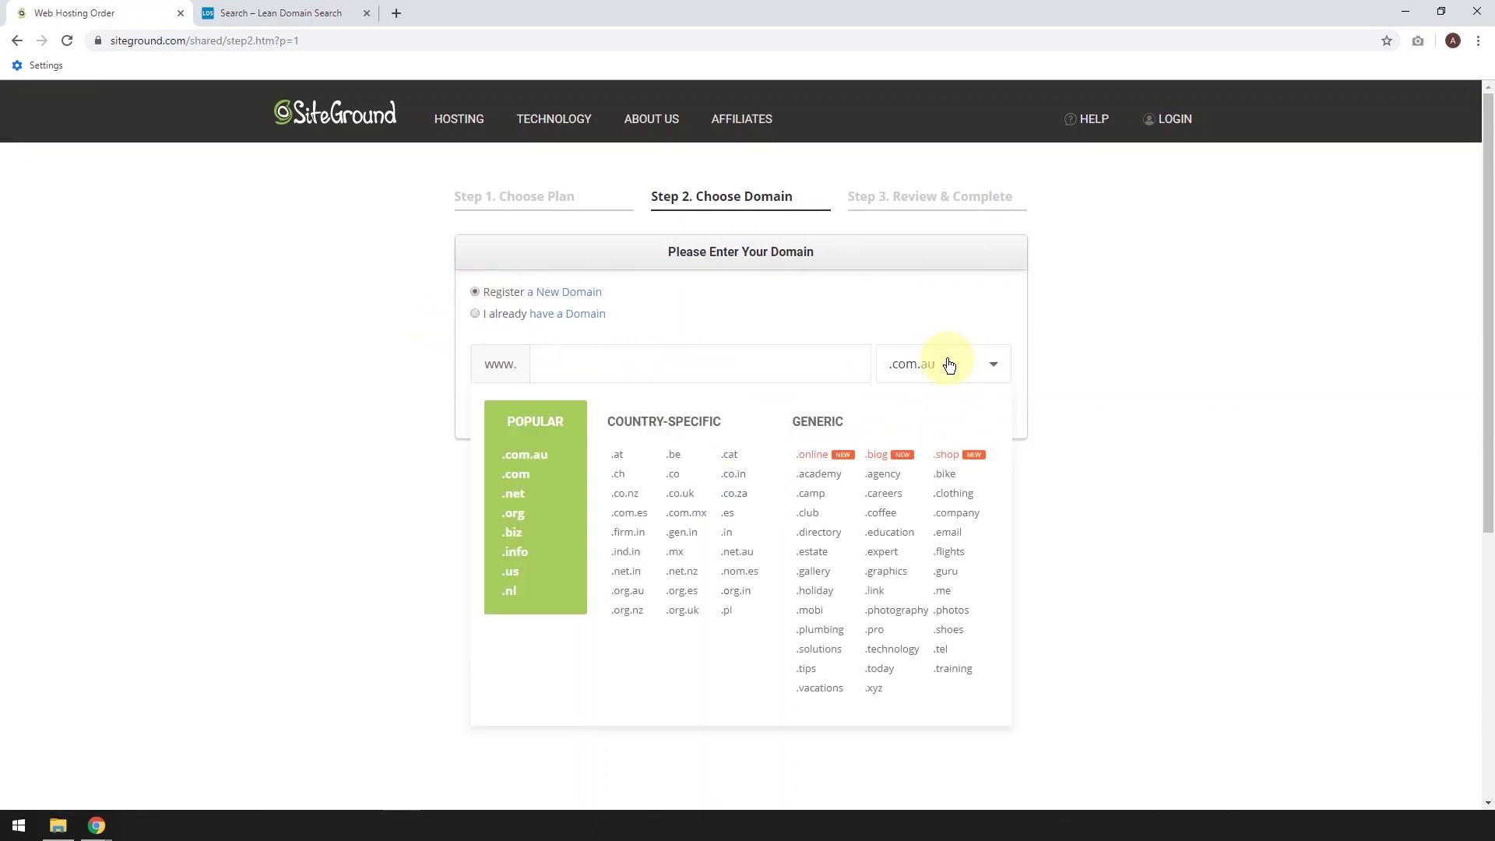
left_click(523, 483)
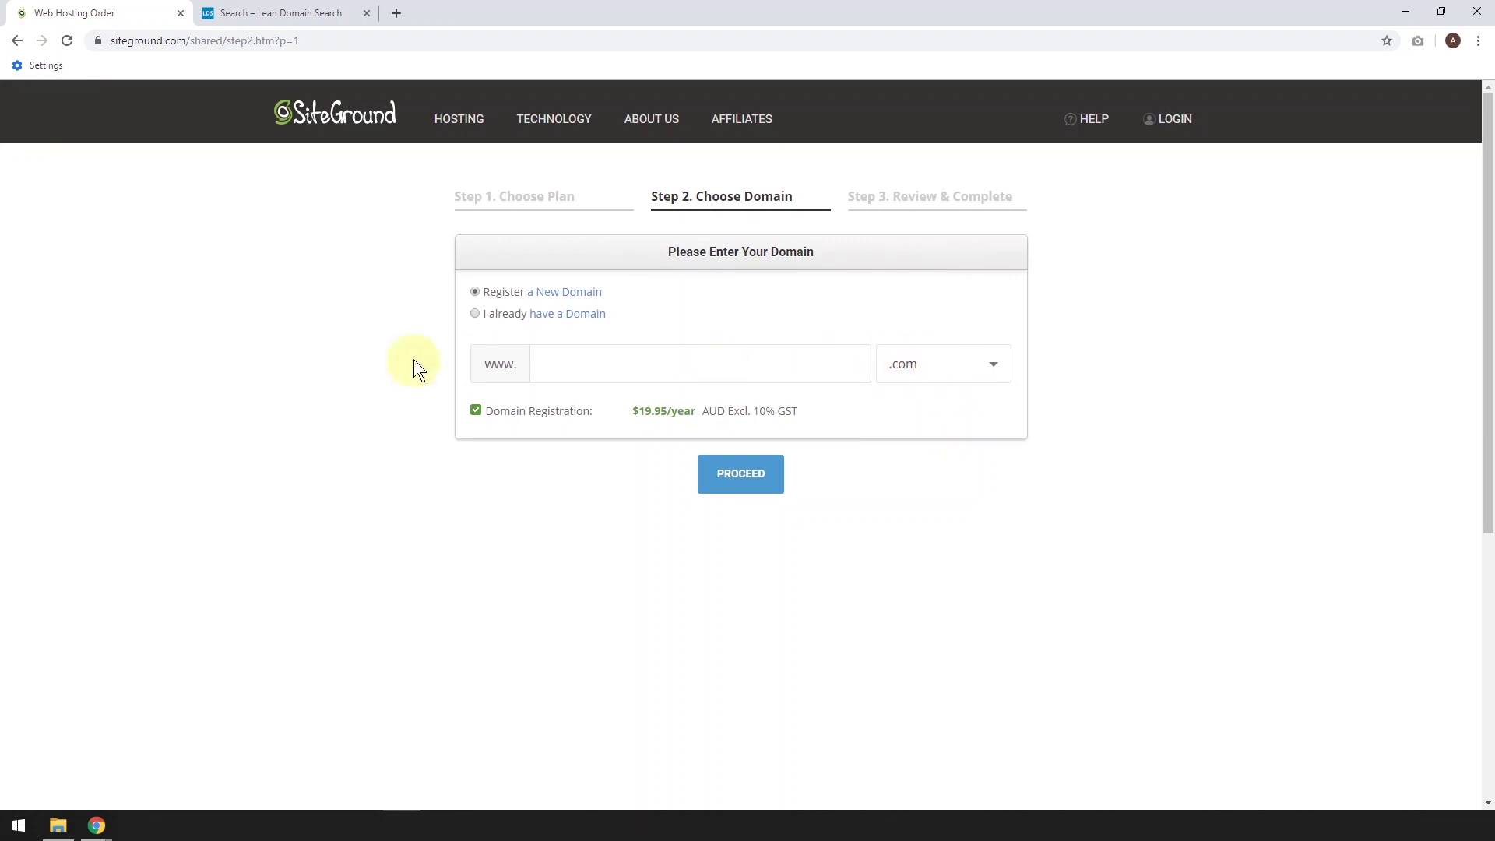
left_click(263, 18)
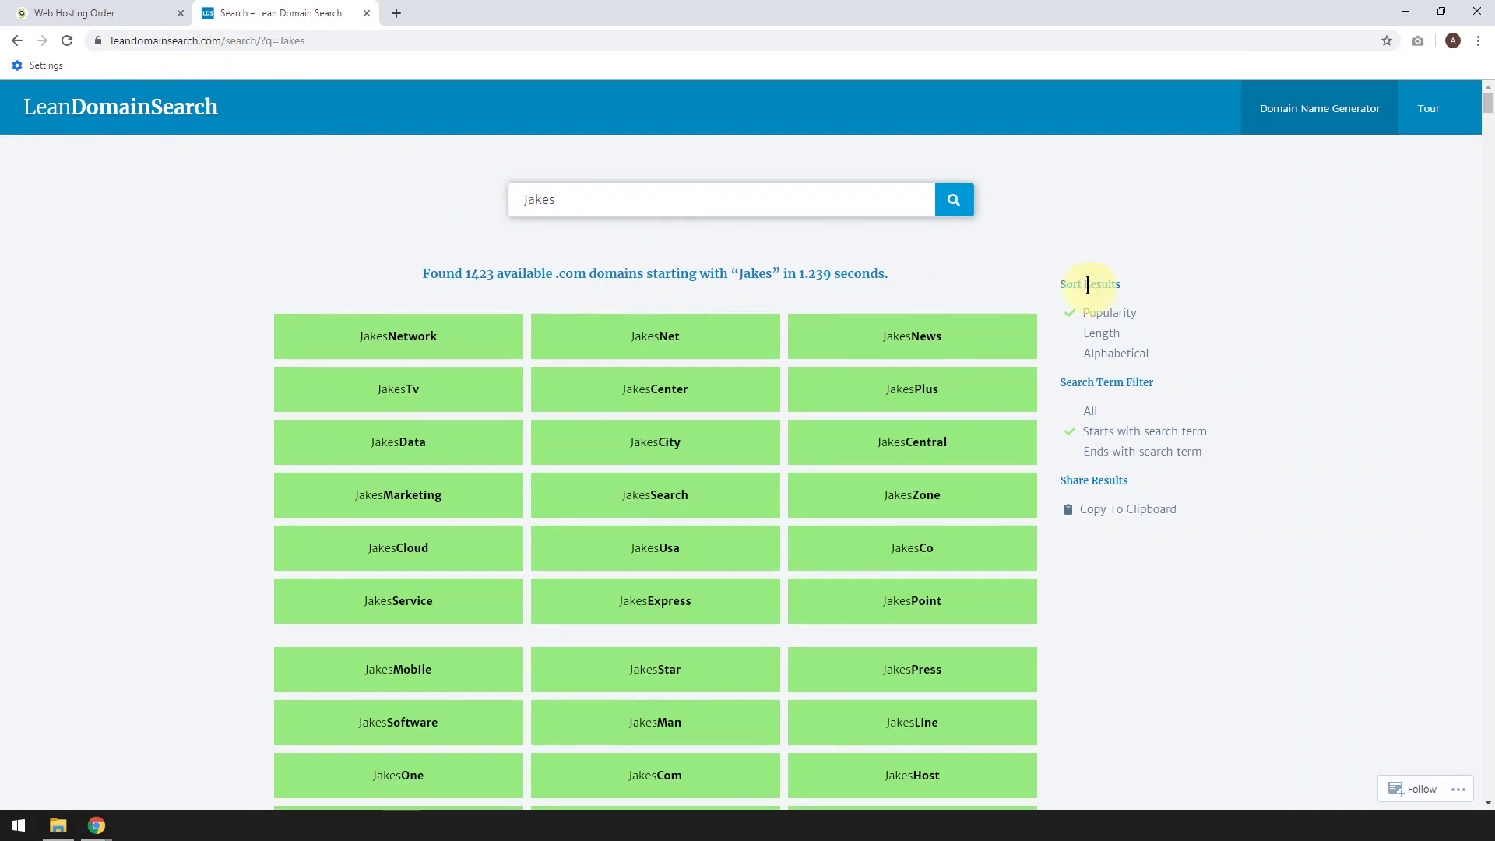
Rerun the Jakes search showing only names starting with Jakes, then return to SiteGround
left_click(955, 204)
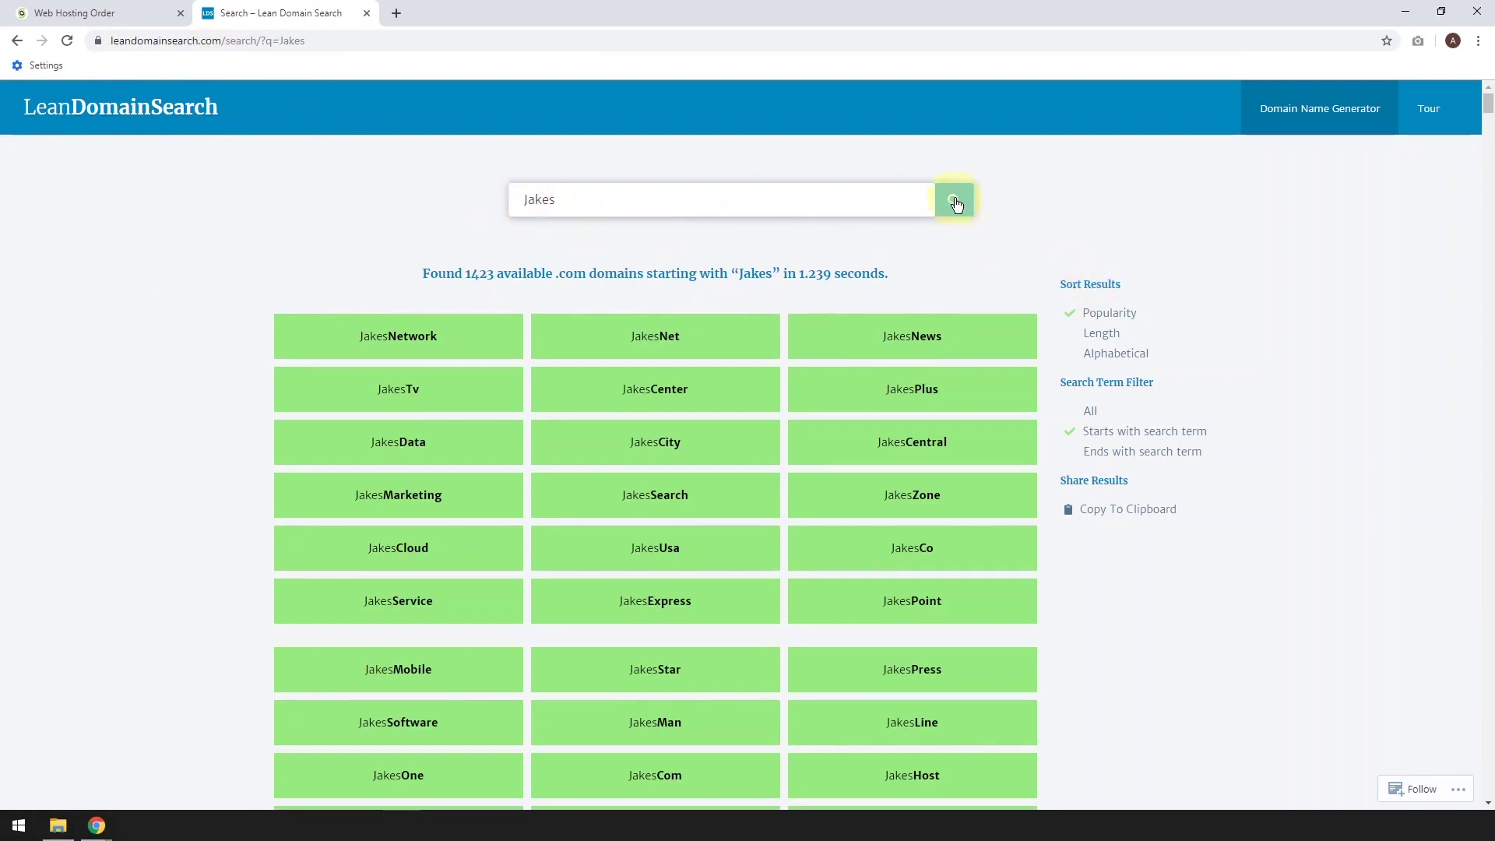
left_click(1063, 441)
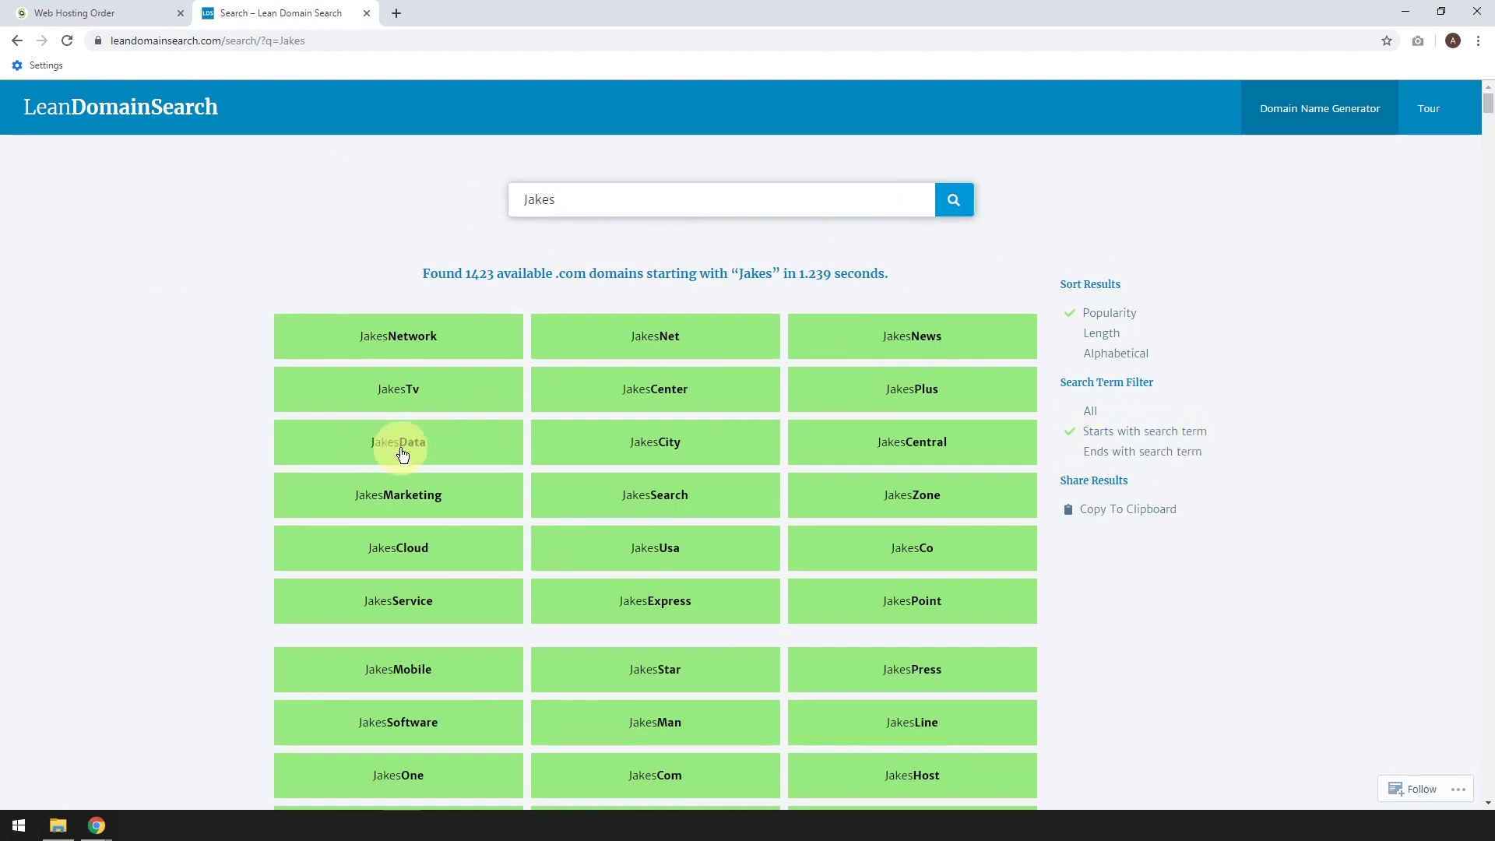
left_click(109, 14)
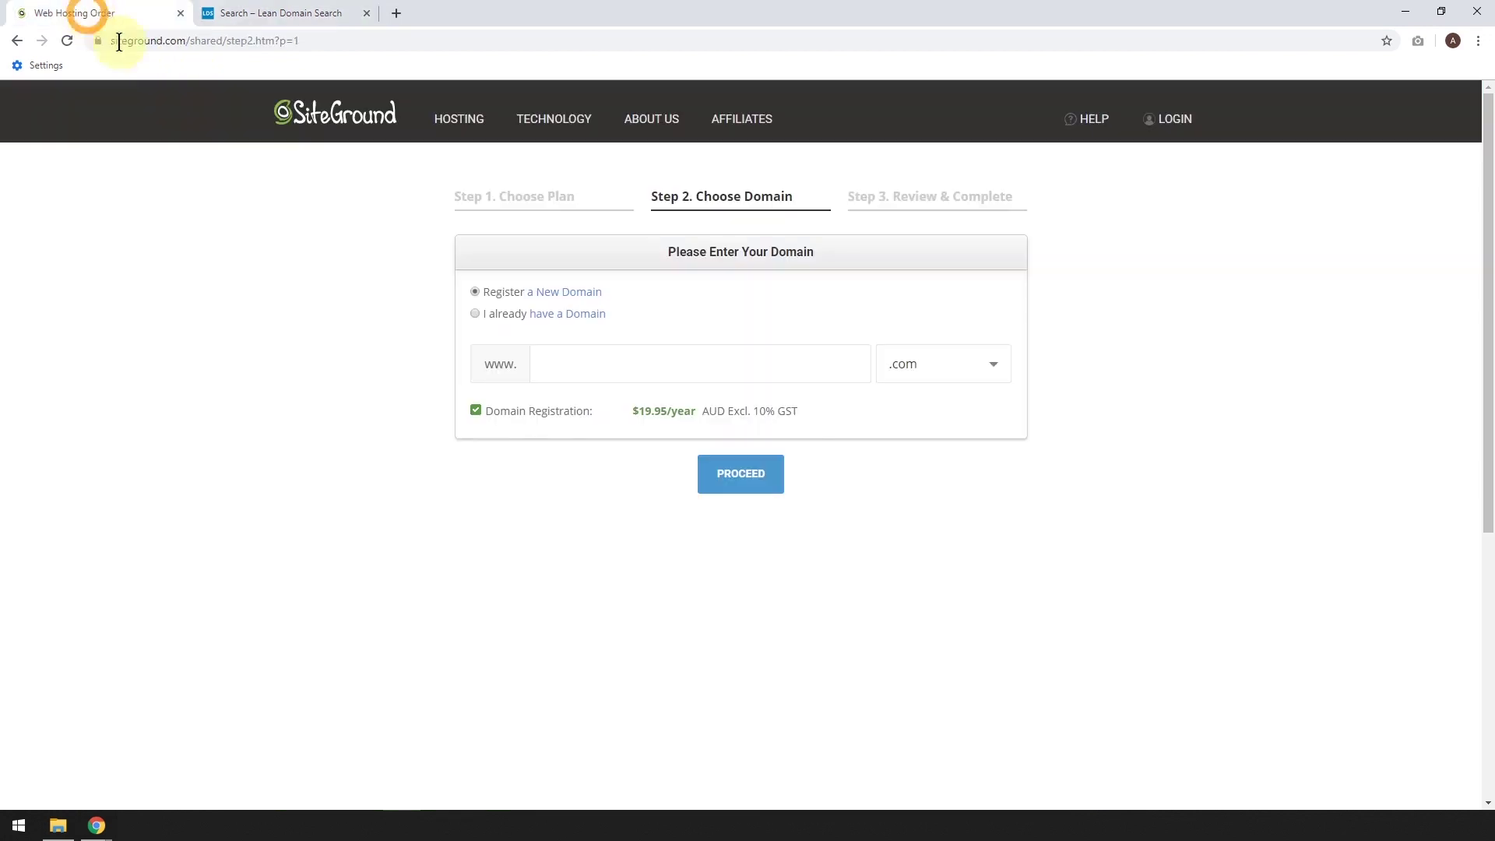
Paste Jakesdata as the domain name and proceed to the order review
left_click(569, 368)
type("Jakesdata")
left_click(753, 476)
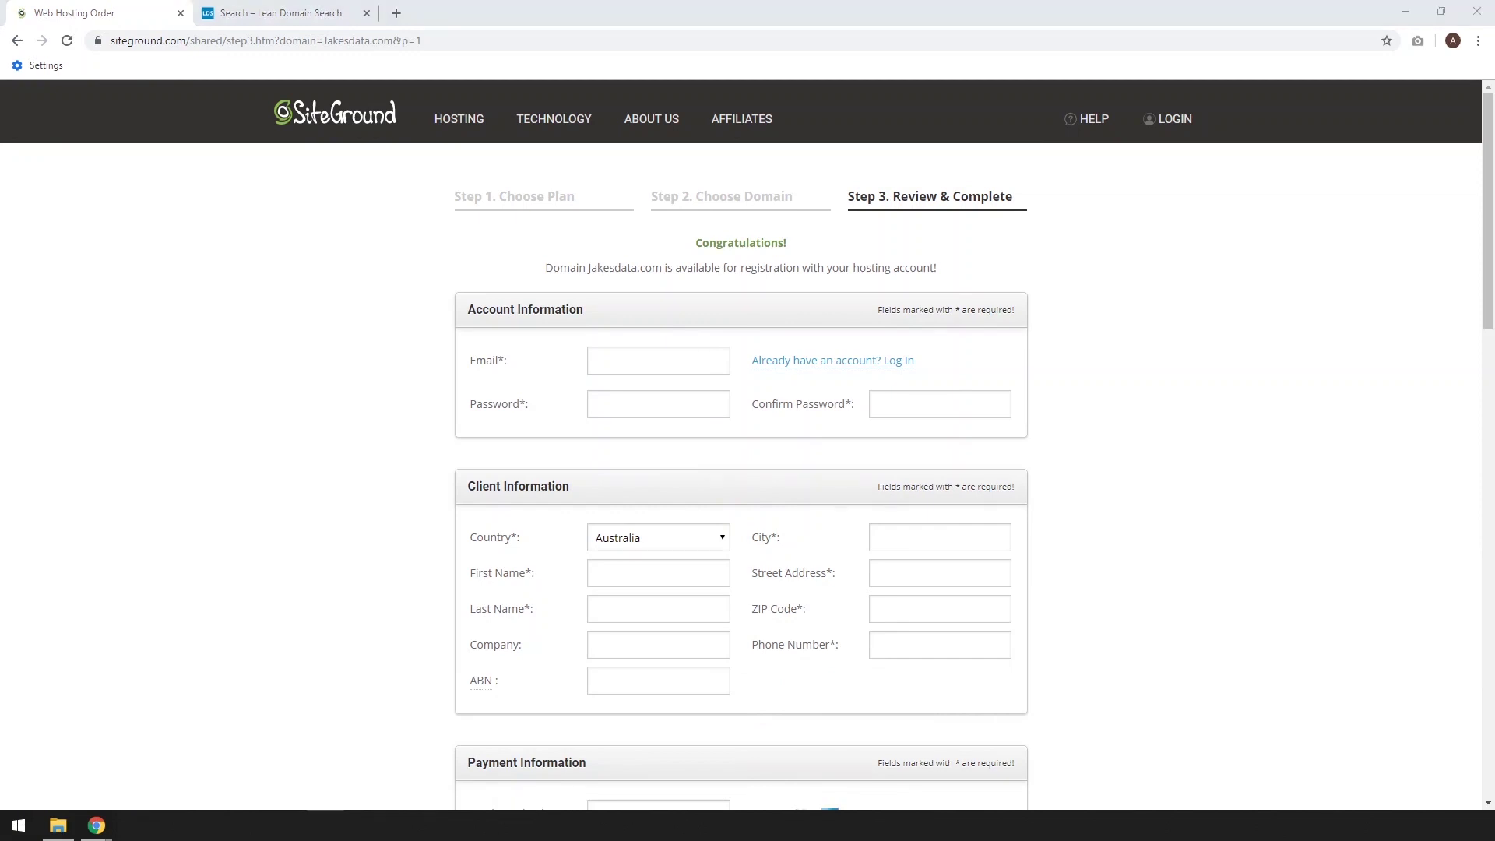
Fill in the account e-mail, a suggested password and the client's city
left_click(612, 360)
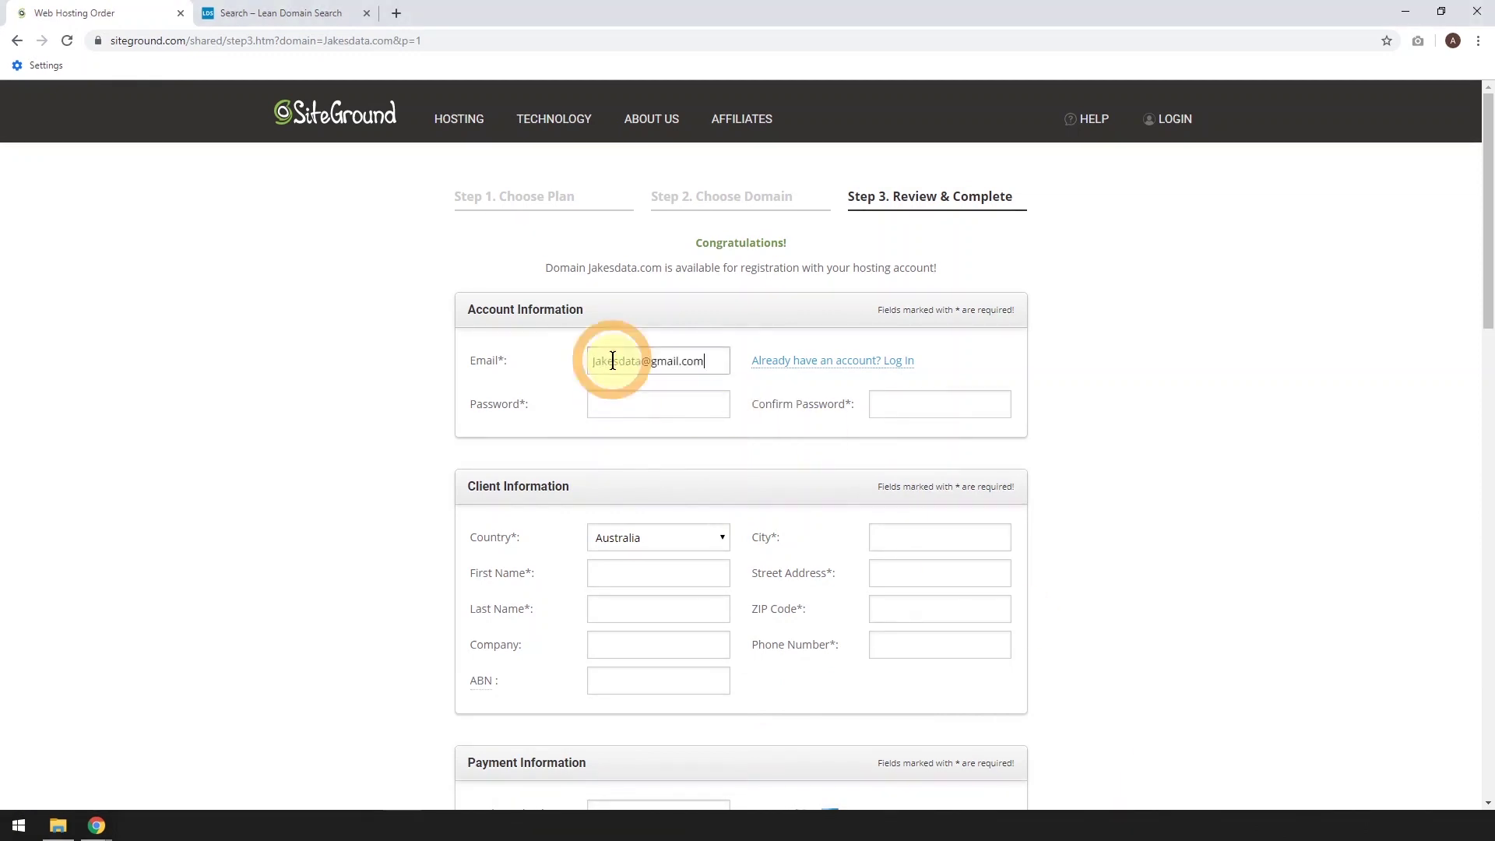
left_click(625, 405)
left_click(643, 441)
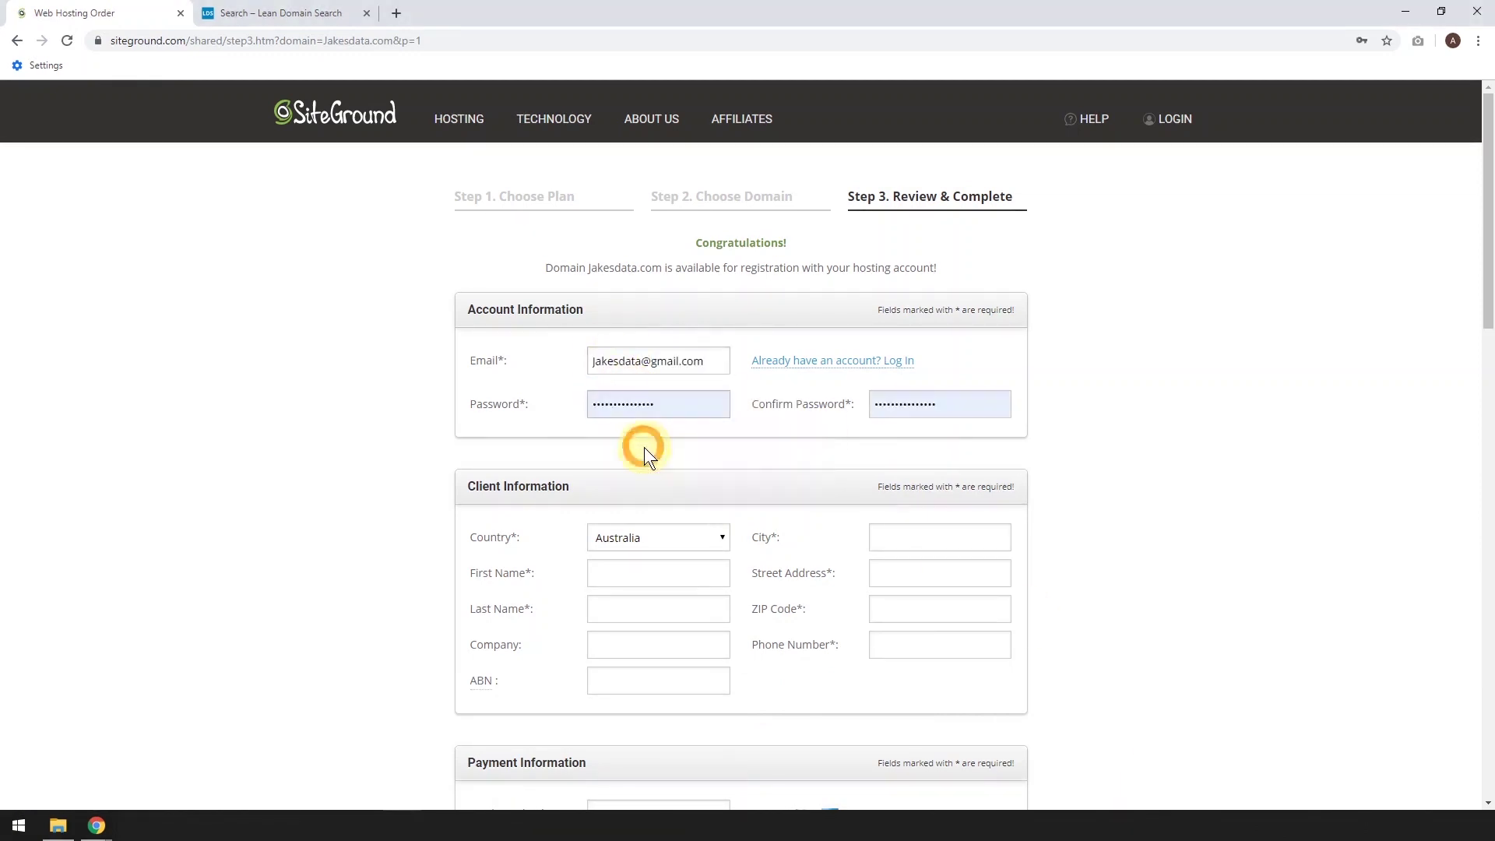
left_click(951, 541)
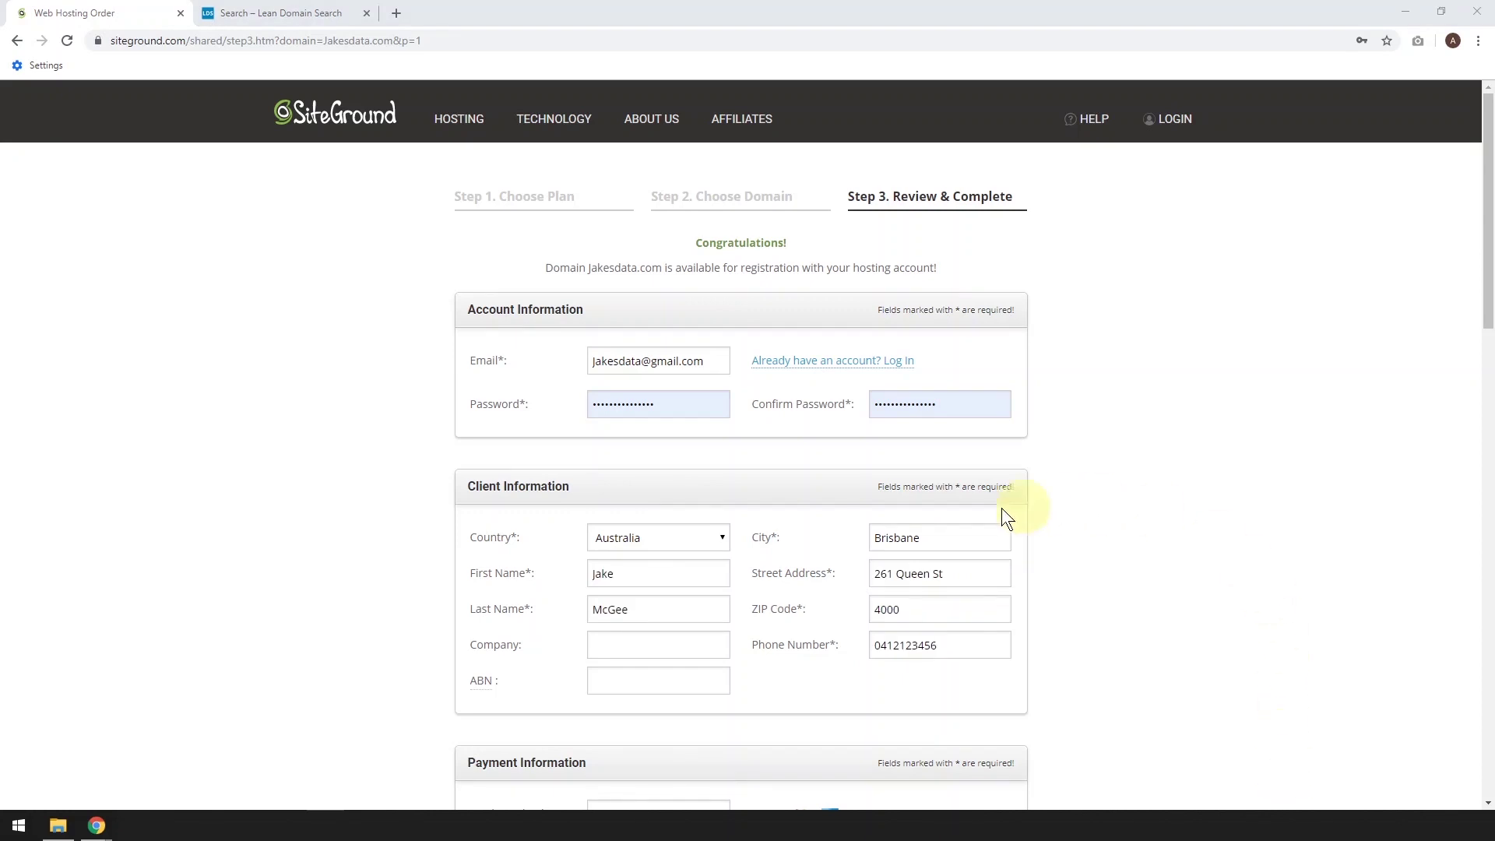
Keep Singapore as the order's data center
scroll(724, 646, "down", 1)
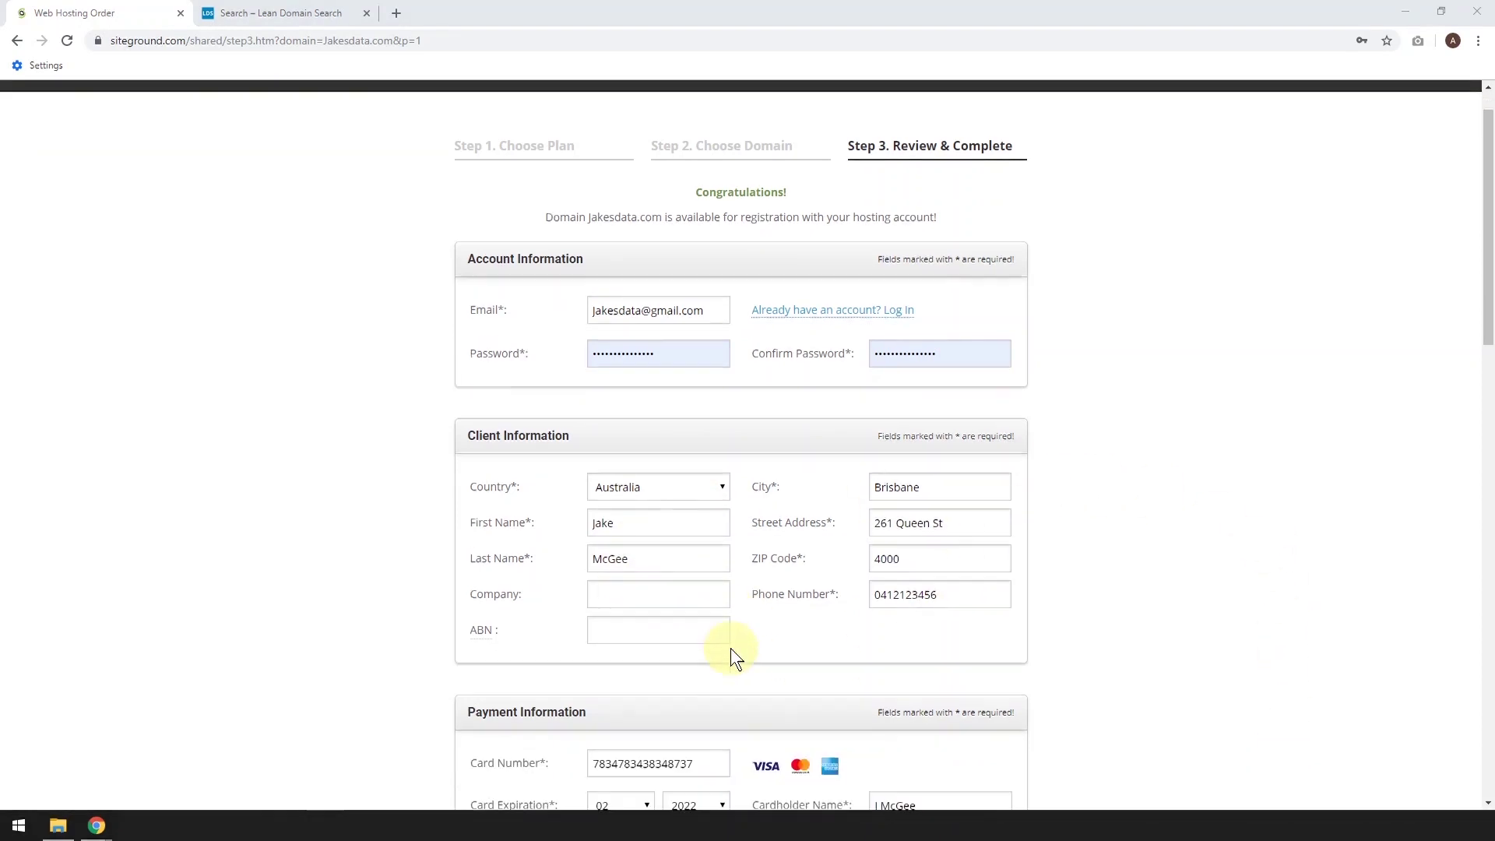
scroll(576, 606, "down", 2)
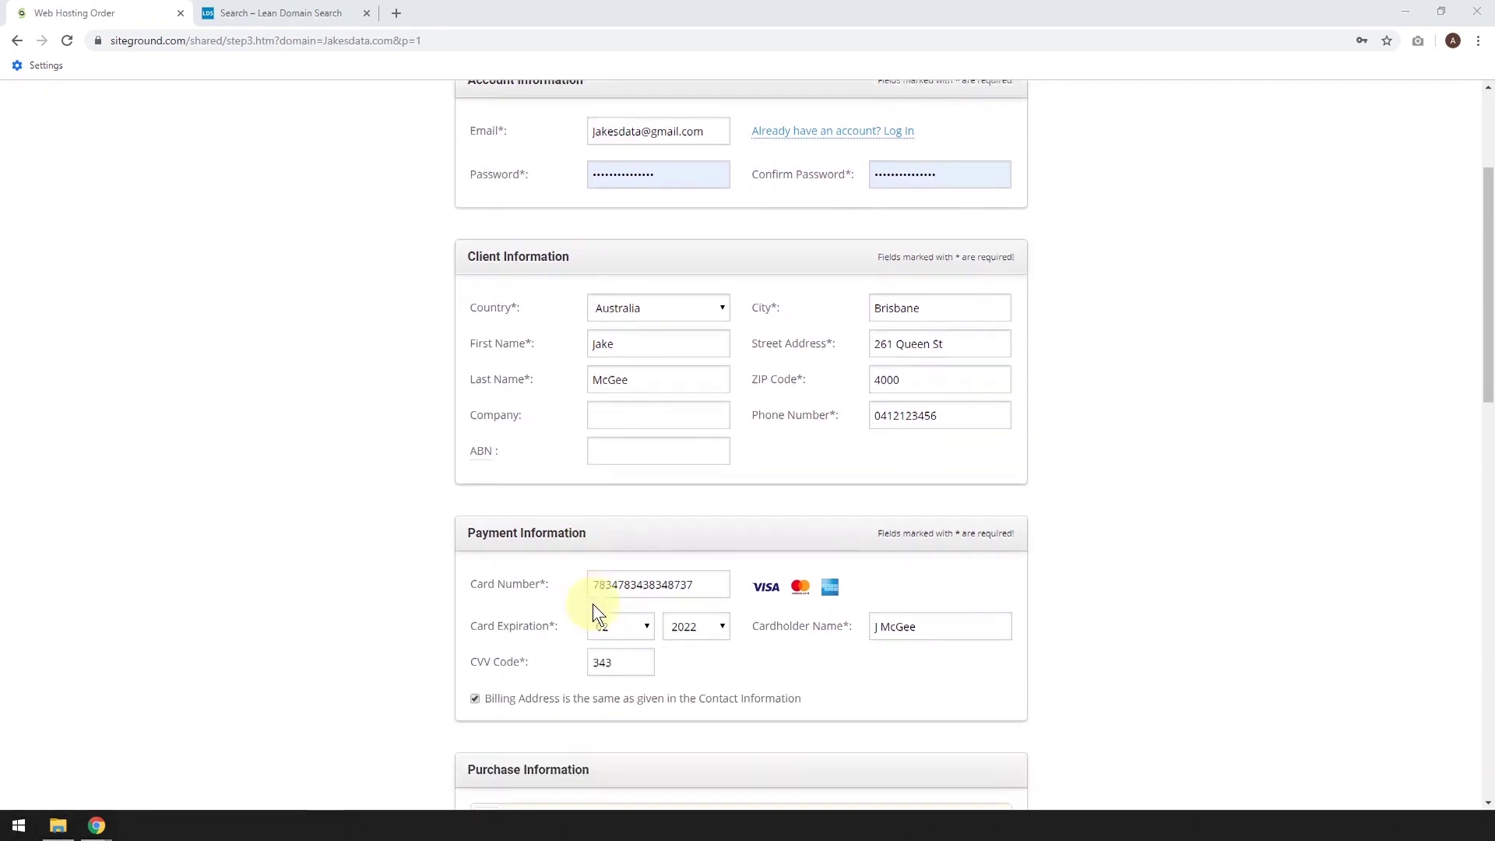
scroll(786, 591, "down", 3)
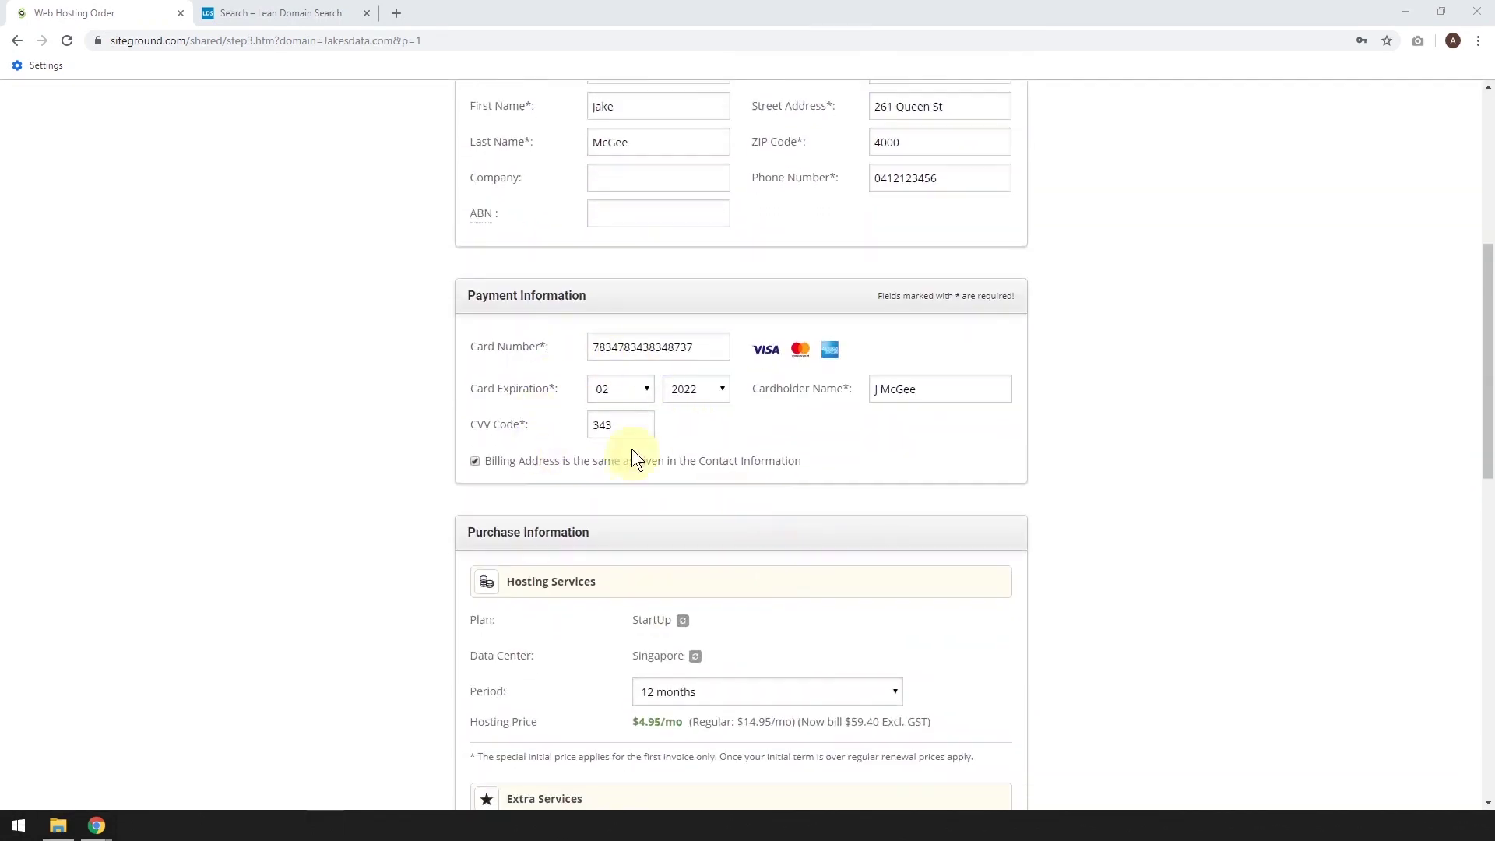
scroll(799, 498, "down", 2)
scroll(965, 498, "down", 2)
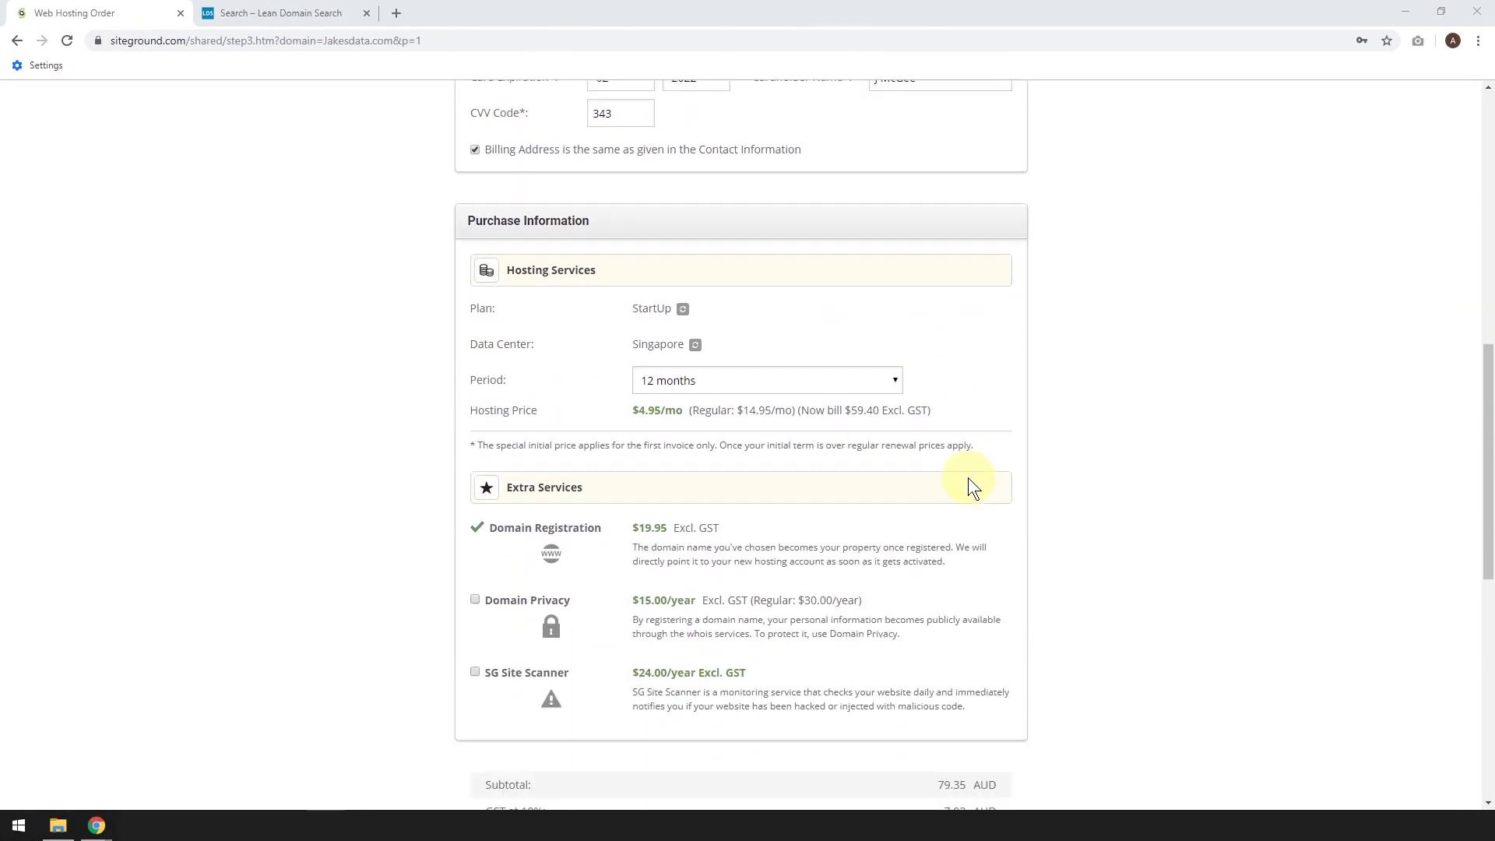
left_click(695, 345)
left_click(714, 344)
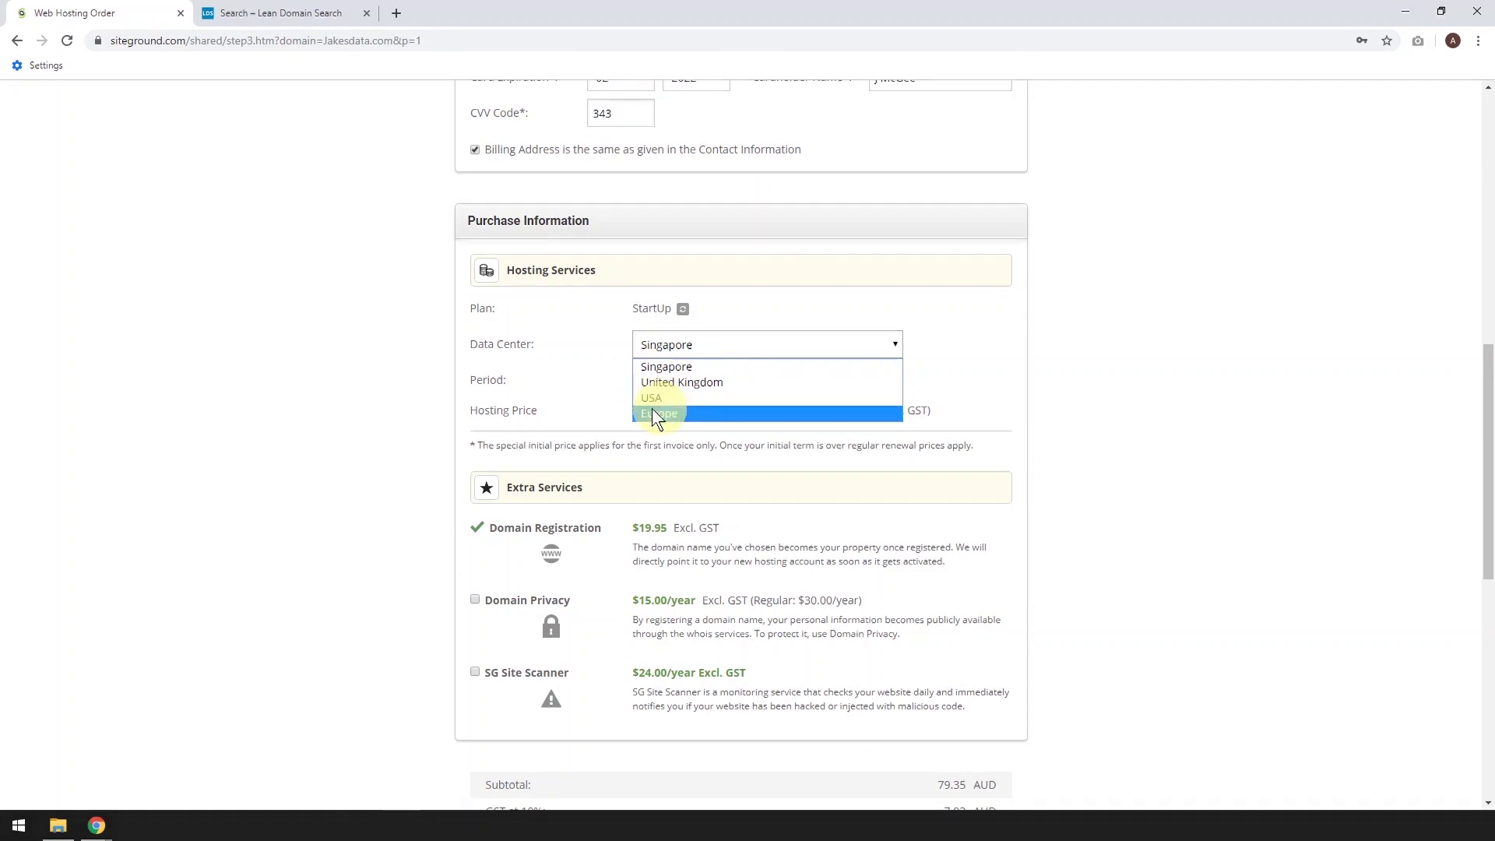
left_click(662, 367)
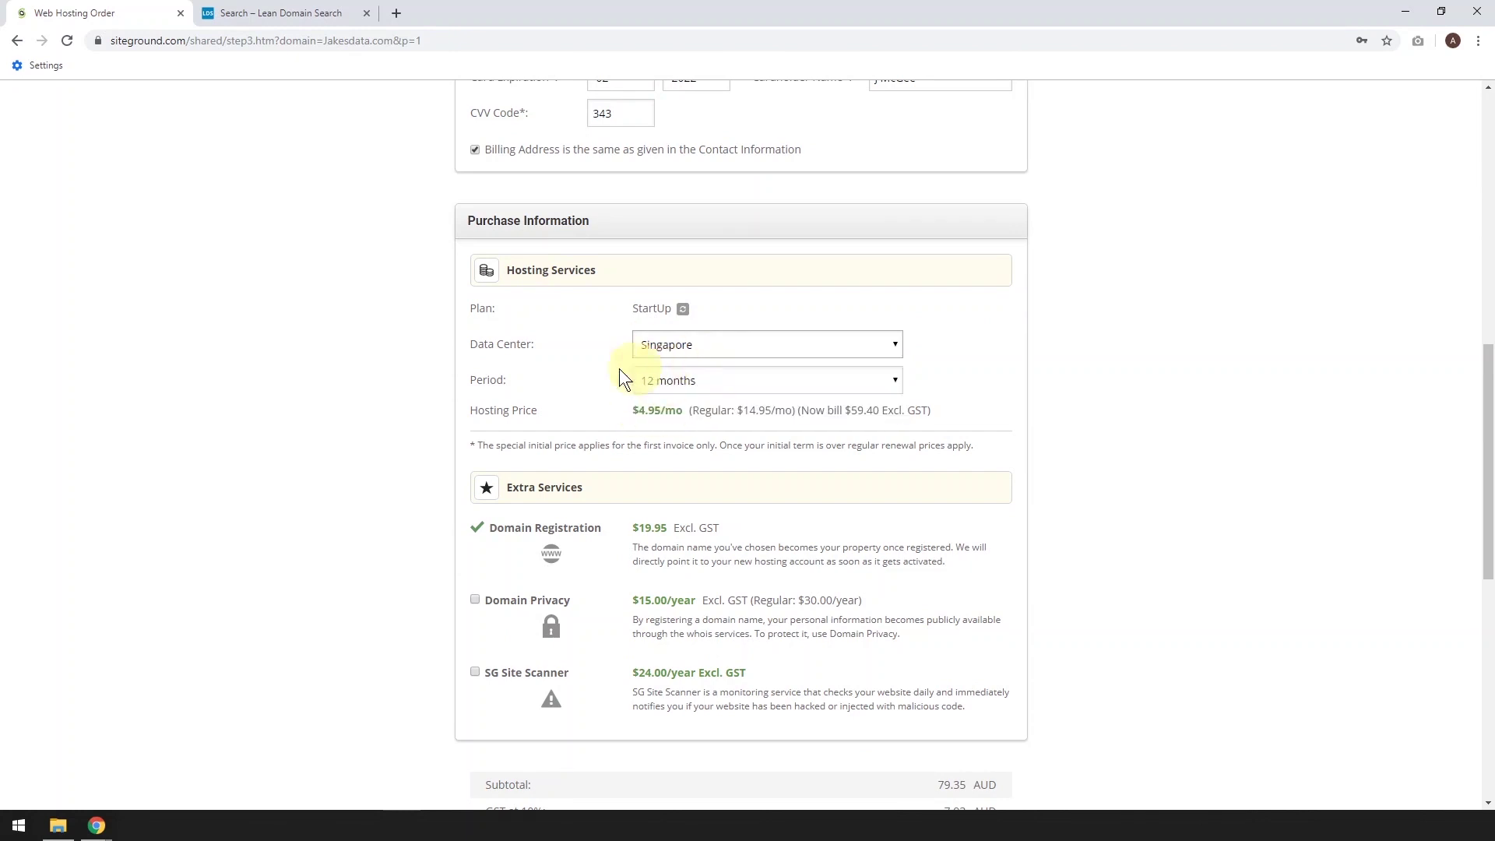
Set the billing period to 12 months and submit the 87.28 AUD payment
left_click(720, 382)
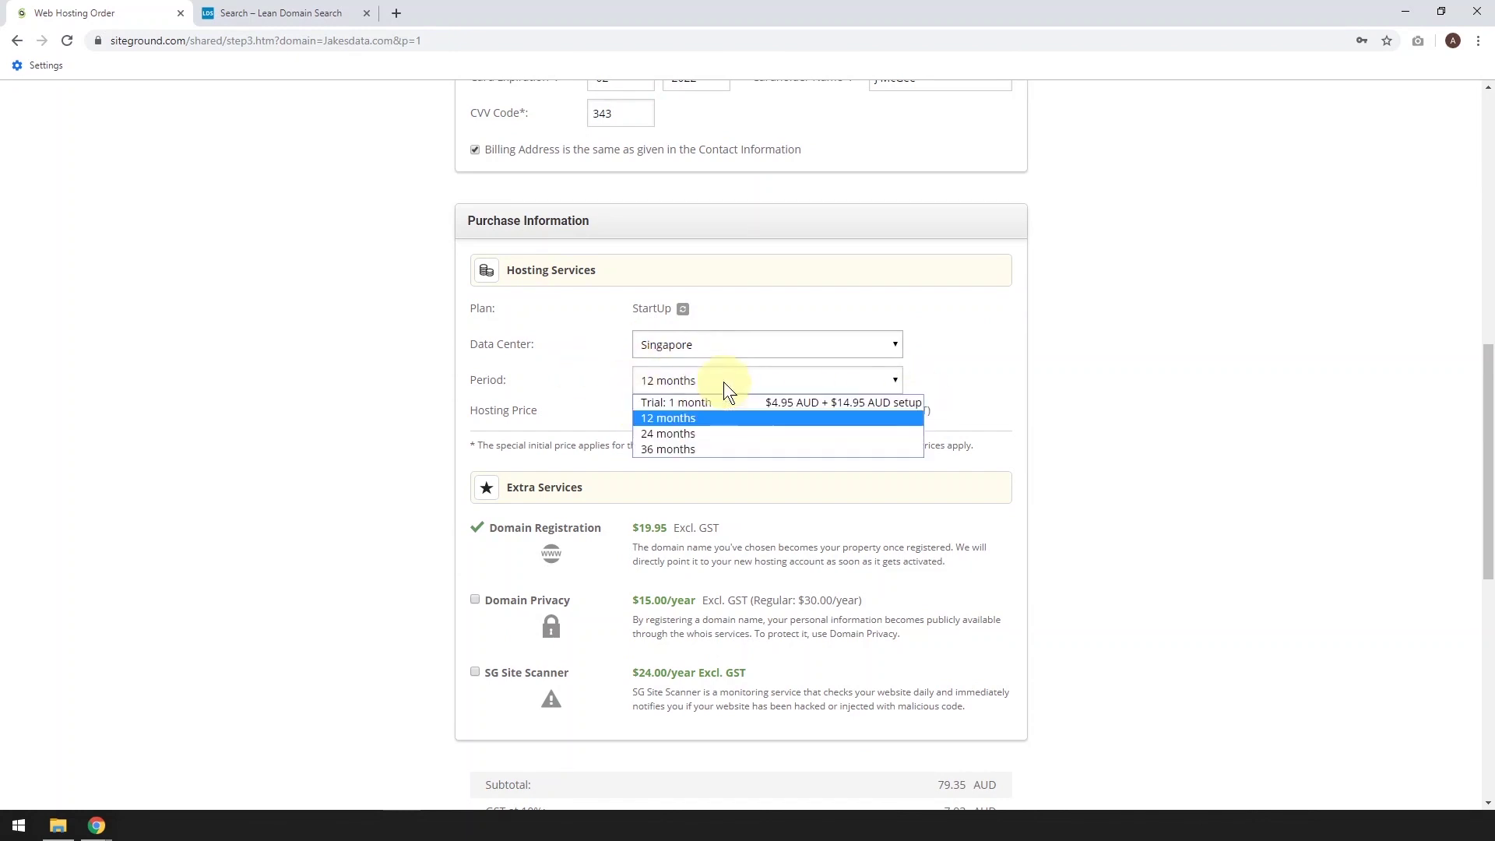
left_click(670, 448)
left_click(671, 387)
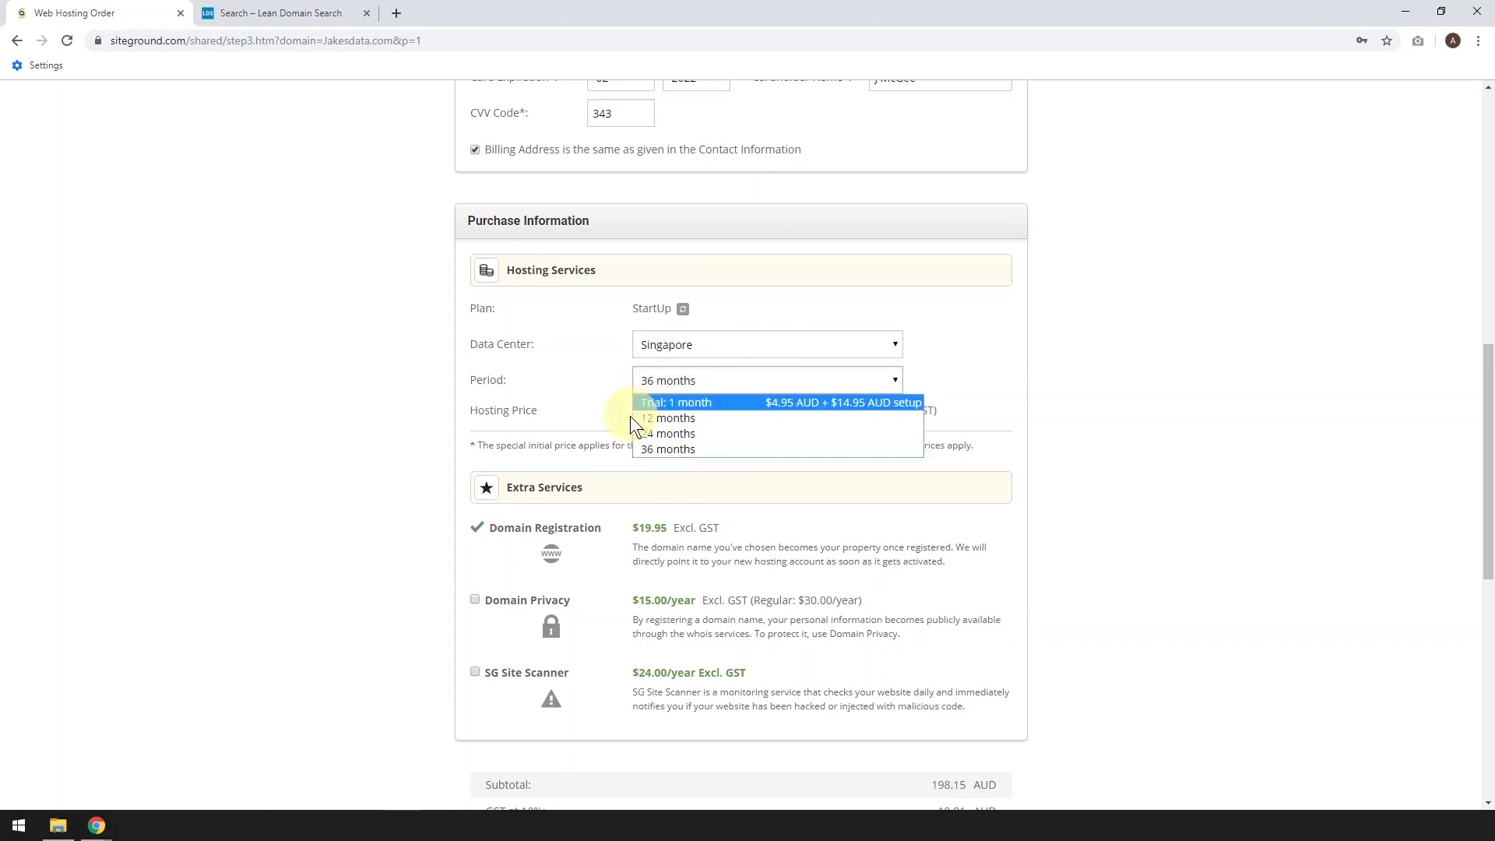
left_click(655, 422)
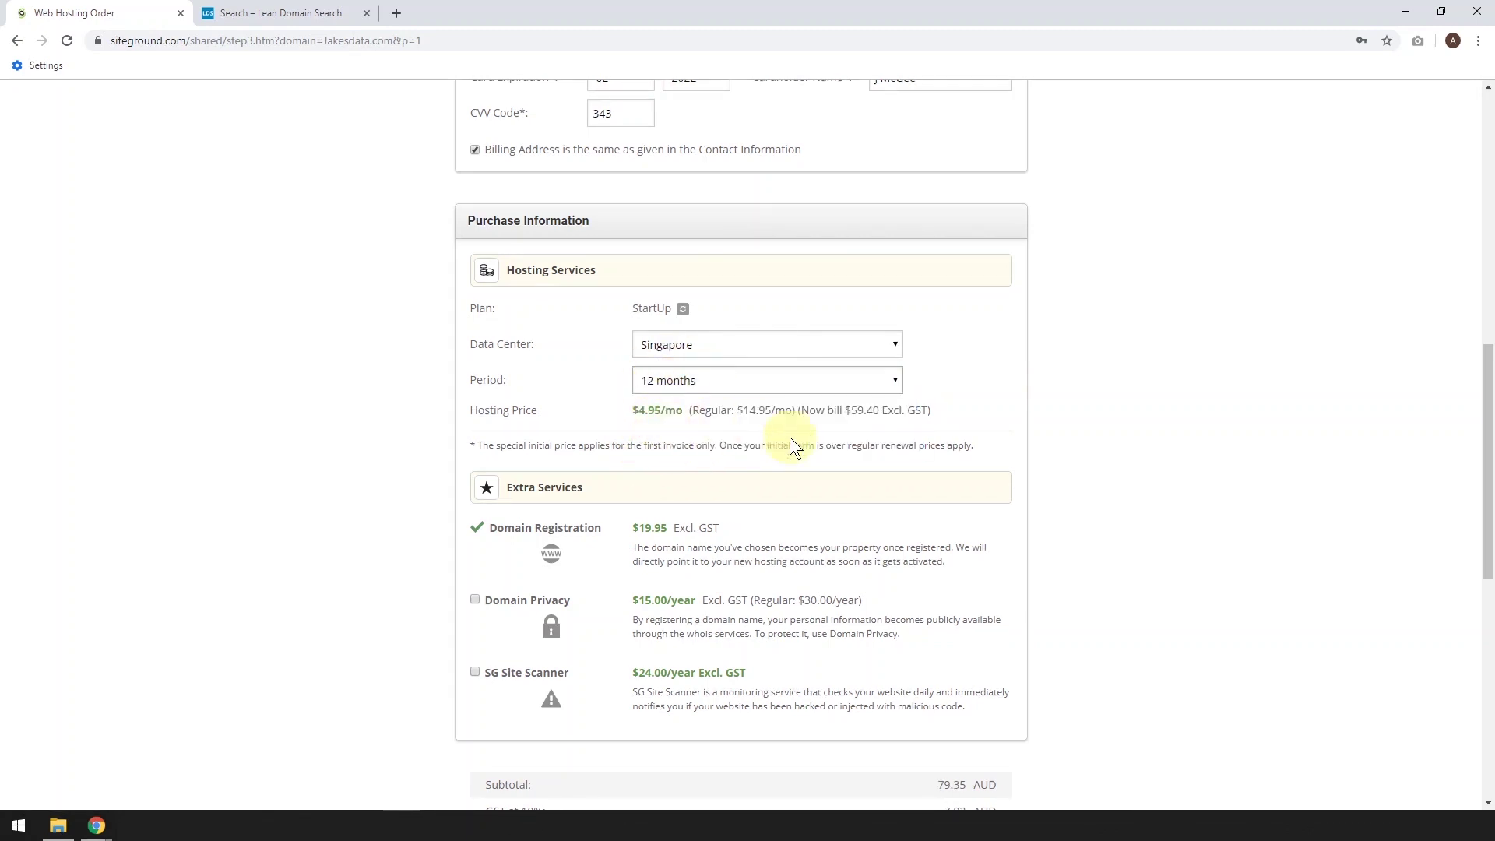
scroll(790, 437, "down", 2)
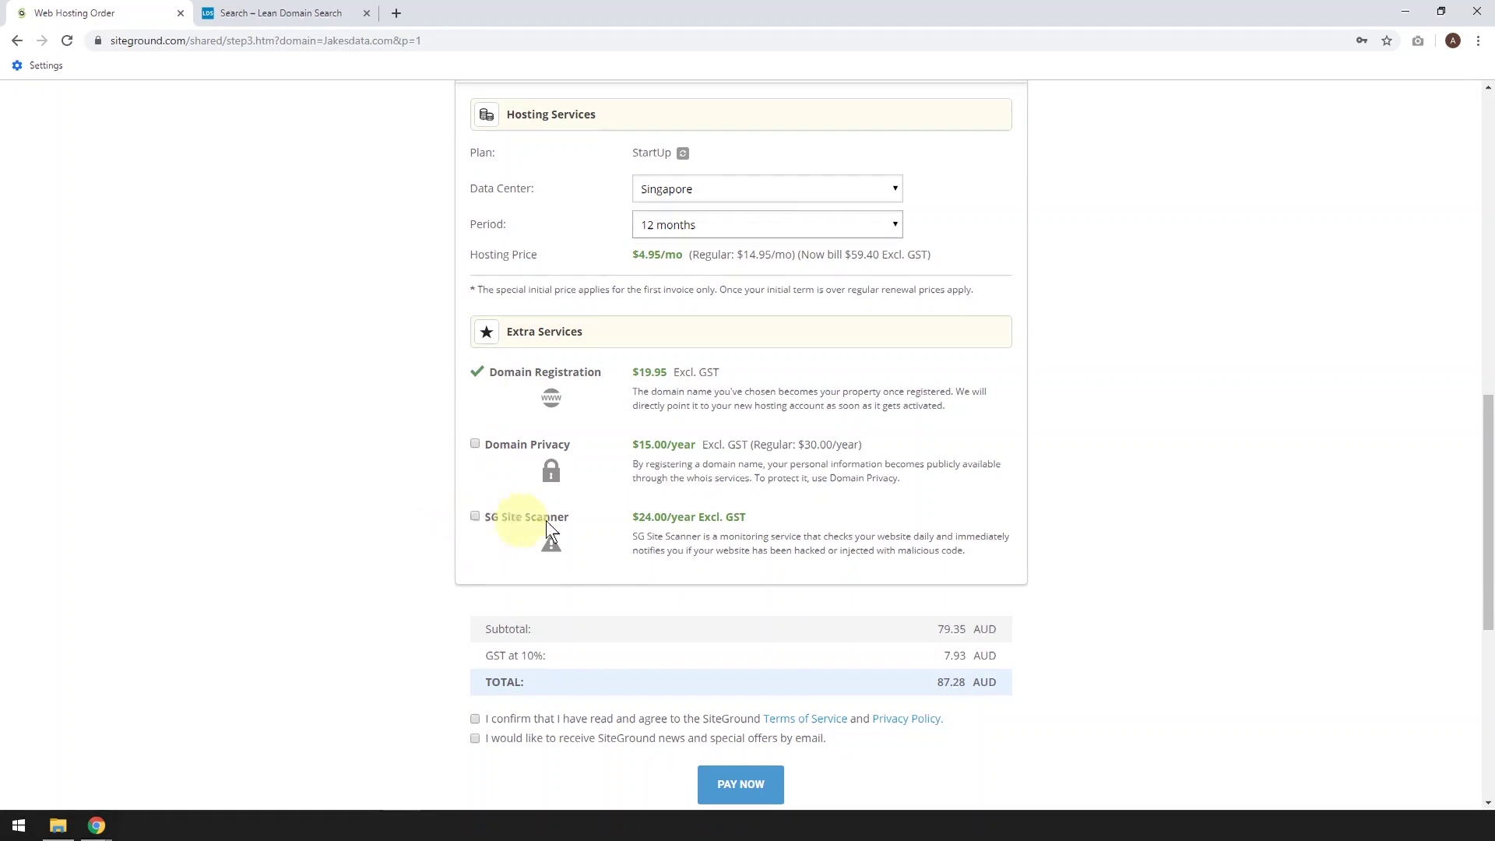
scroll(668, 487, "down", 1)
scroll(670, 483, "down", 1)
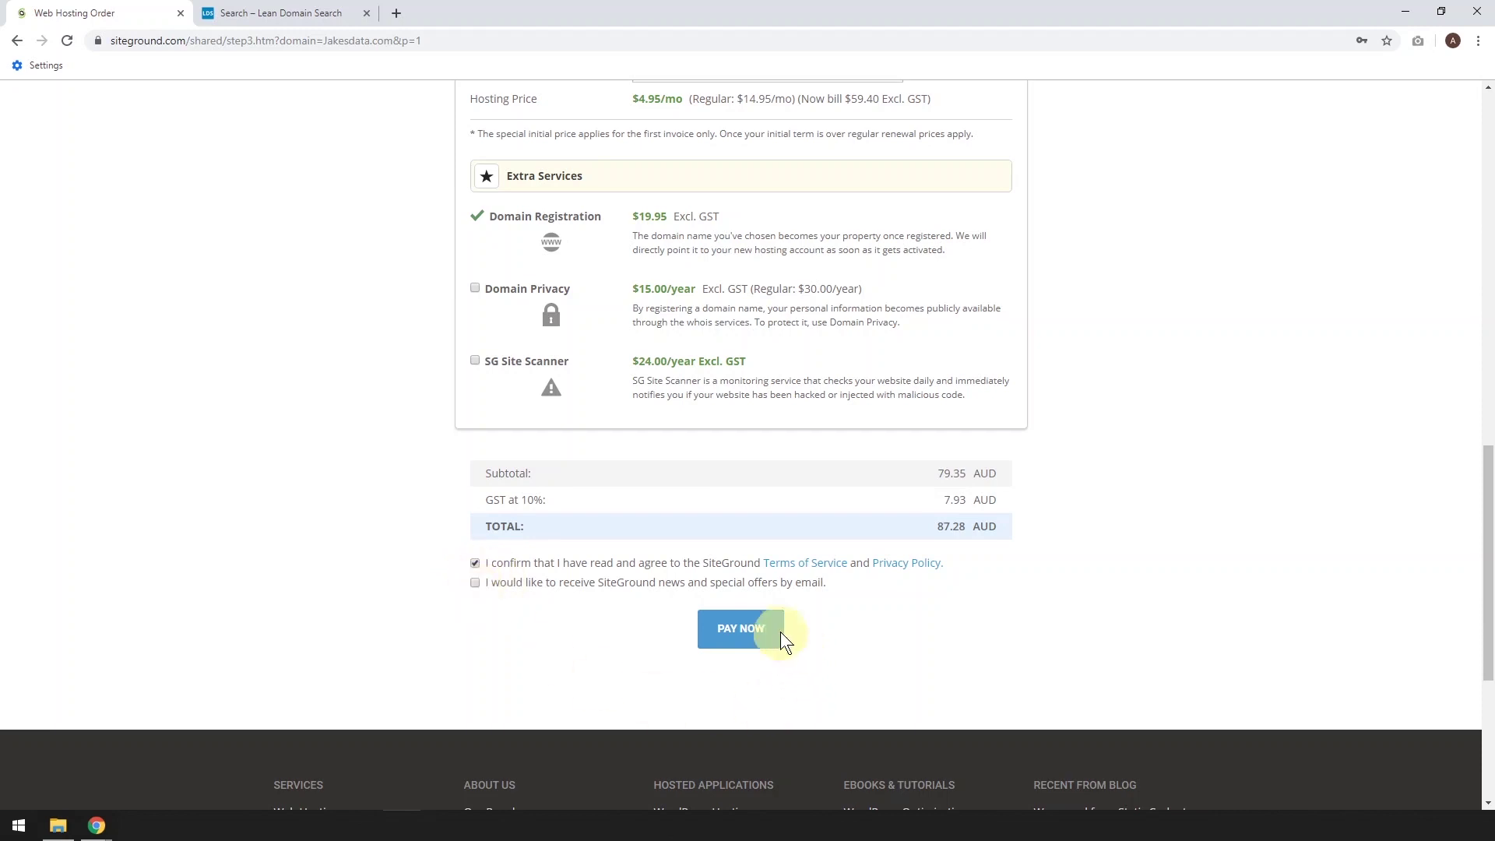
left_click(735, 629)
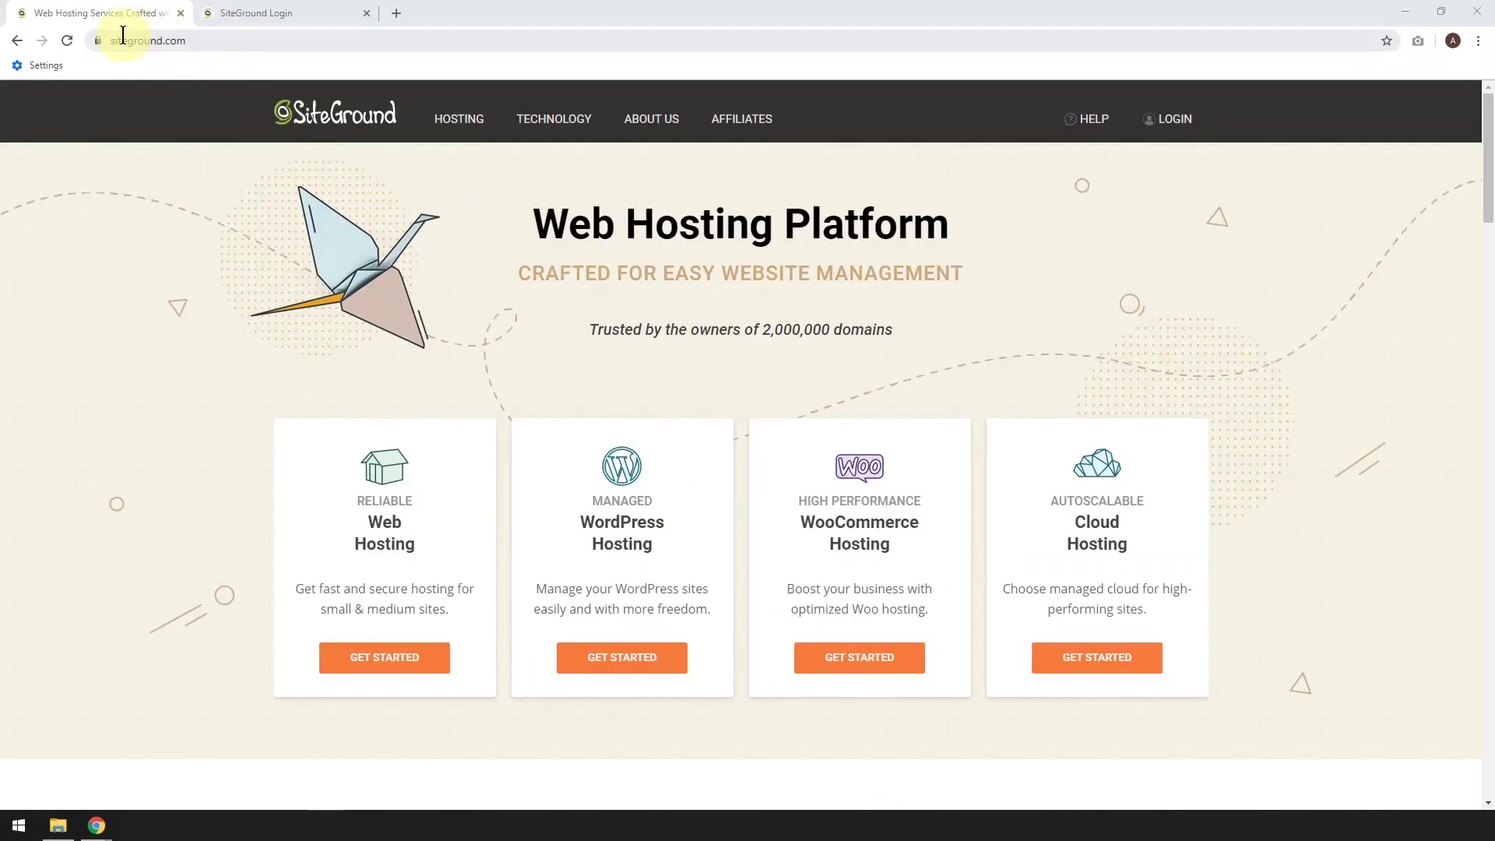
Log in to SiteGround using the browser's saved email and password
left_click(1167, 120)
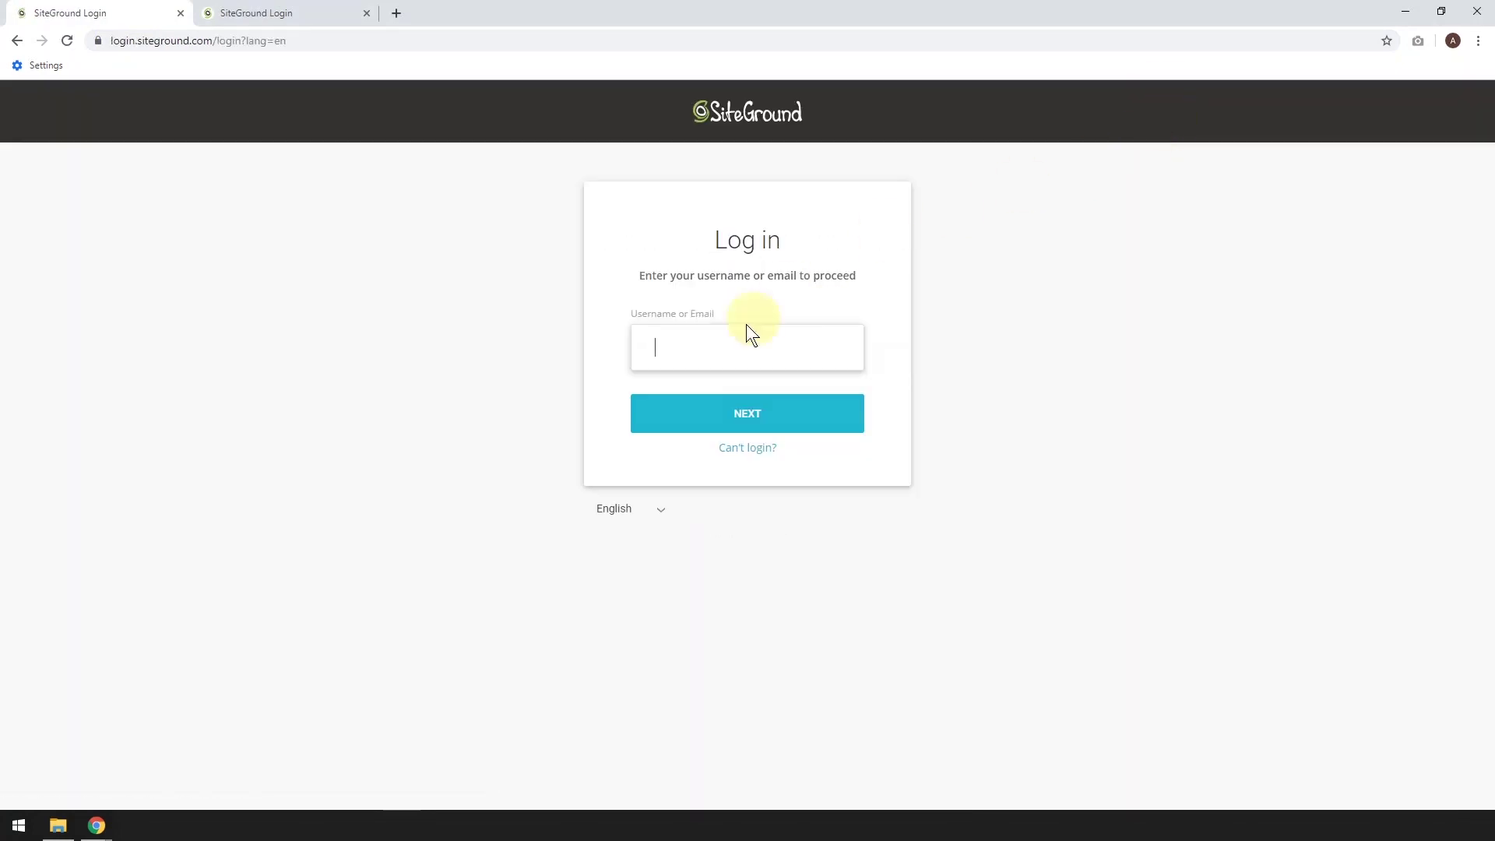
left_click(682, 357)
left_click(674, 418)
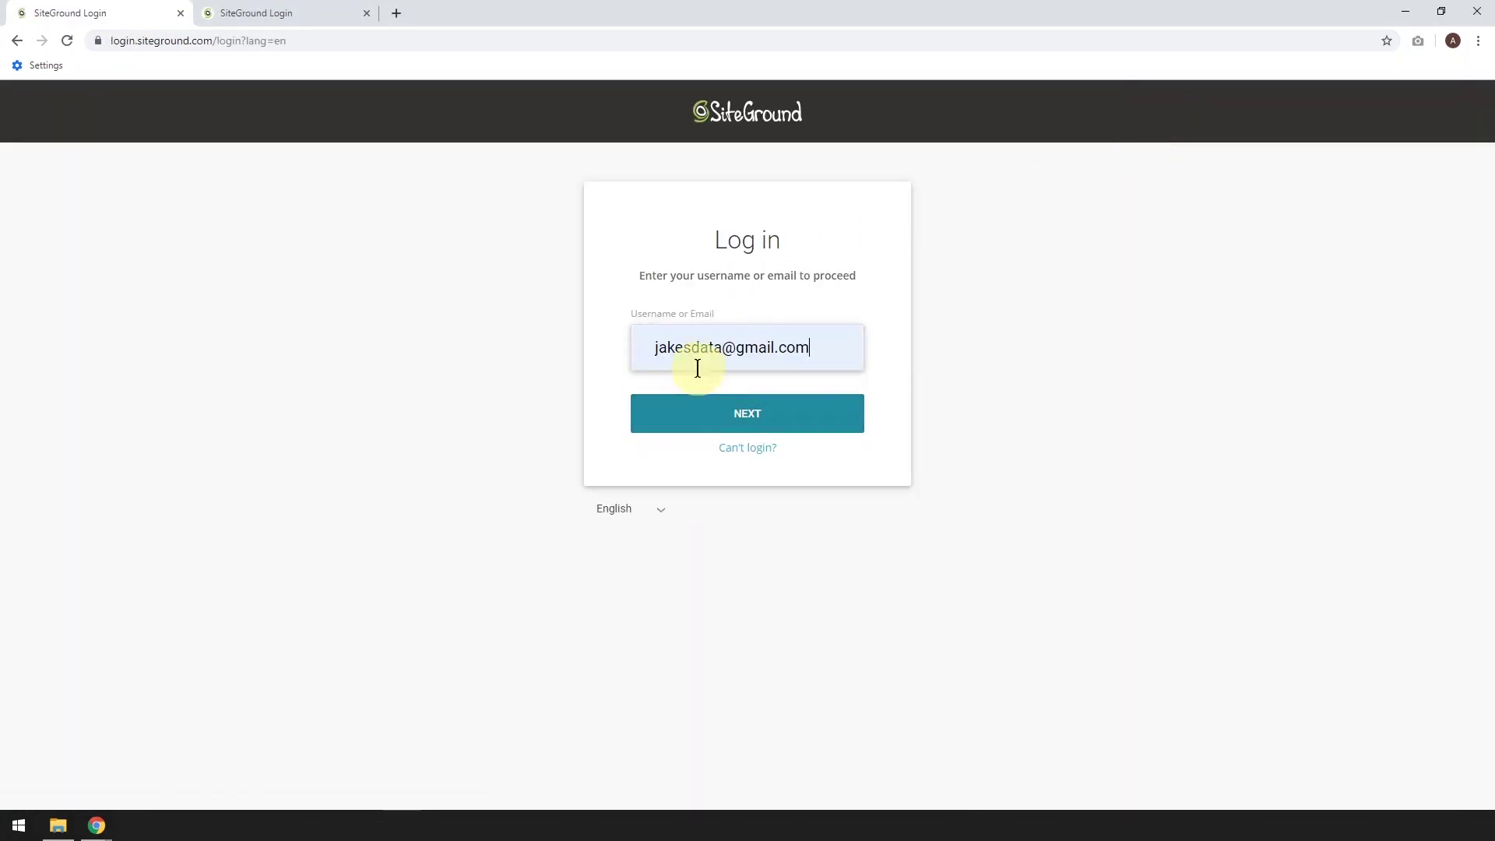
left_click(747, 417)
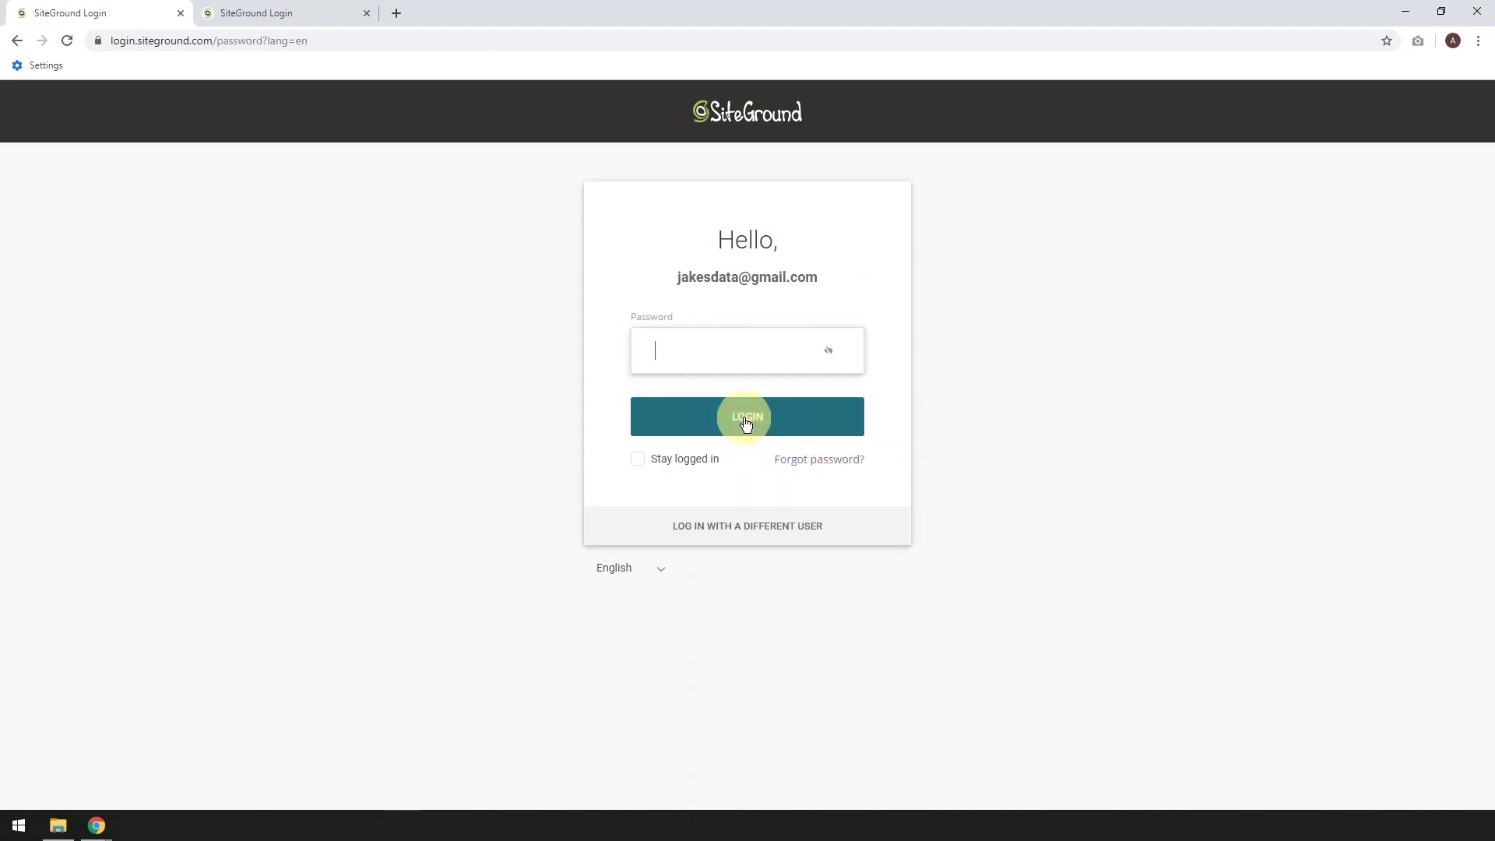
left_click(685, 359)
left_click(676, 393)
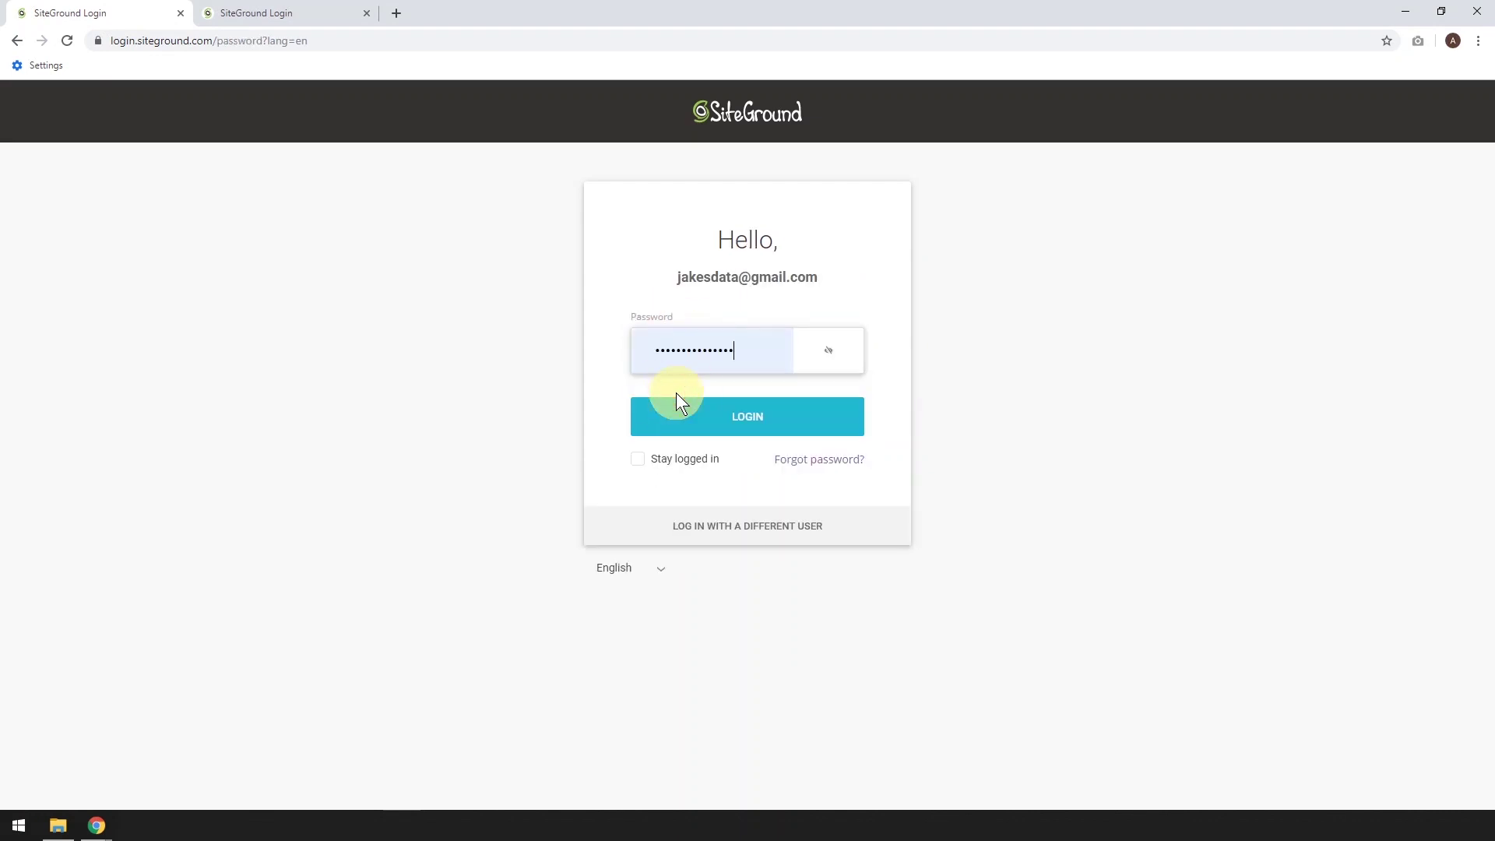
left_click(738, 420)
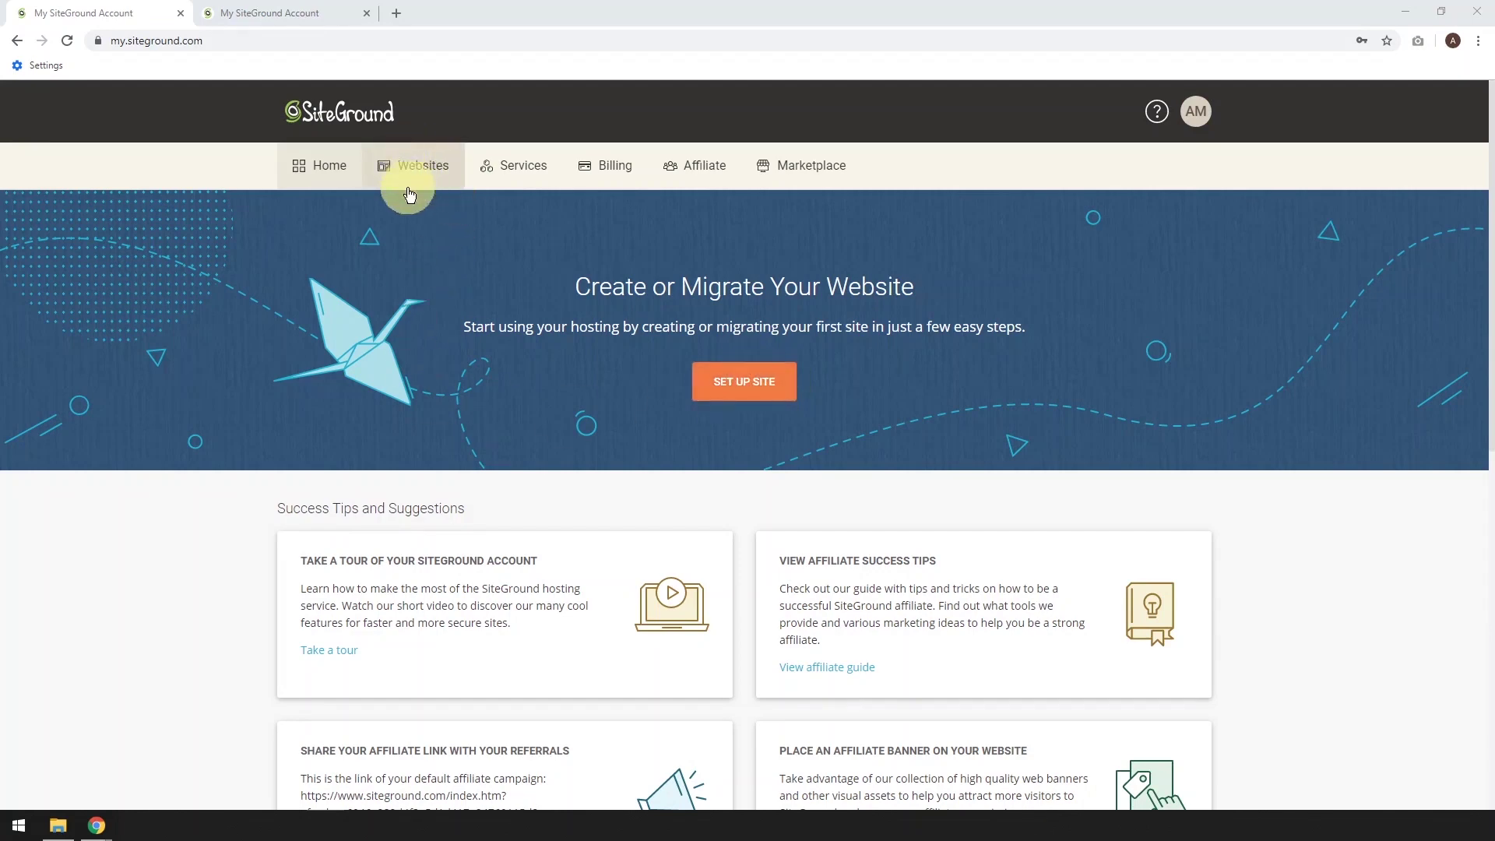
Check the Websites tab, then start a new website setup from Home
left_click(302, 18)
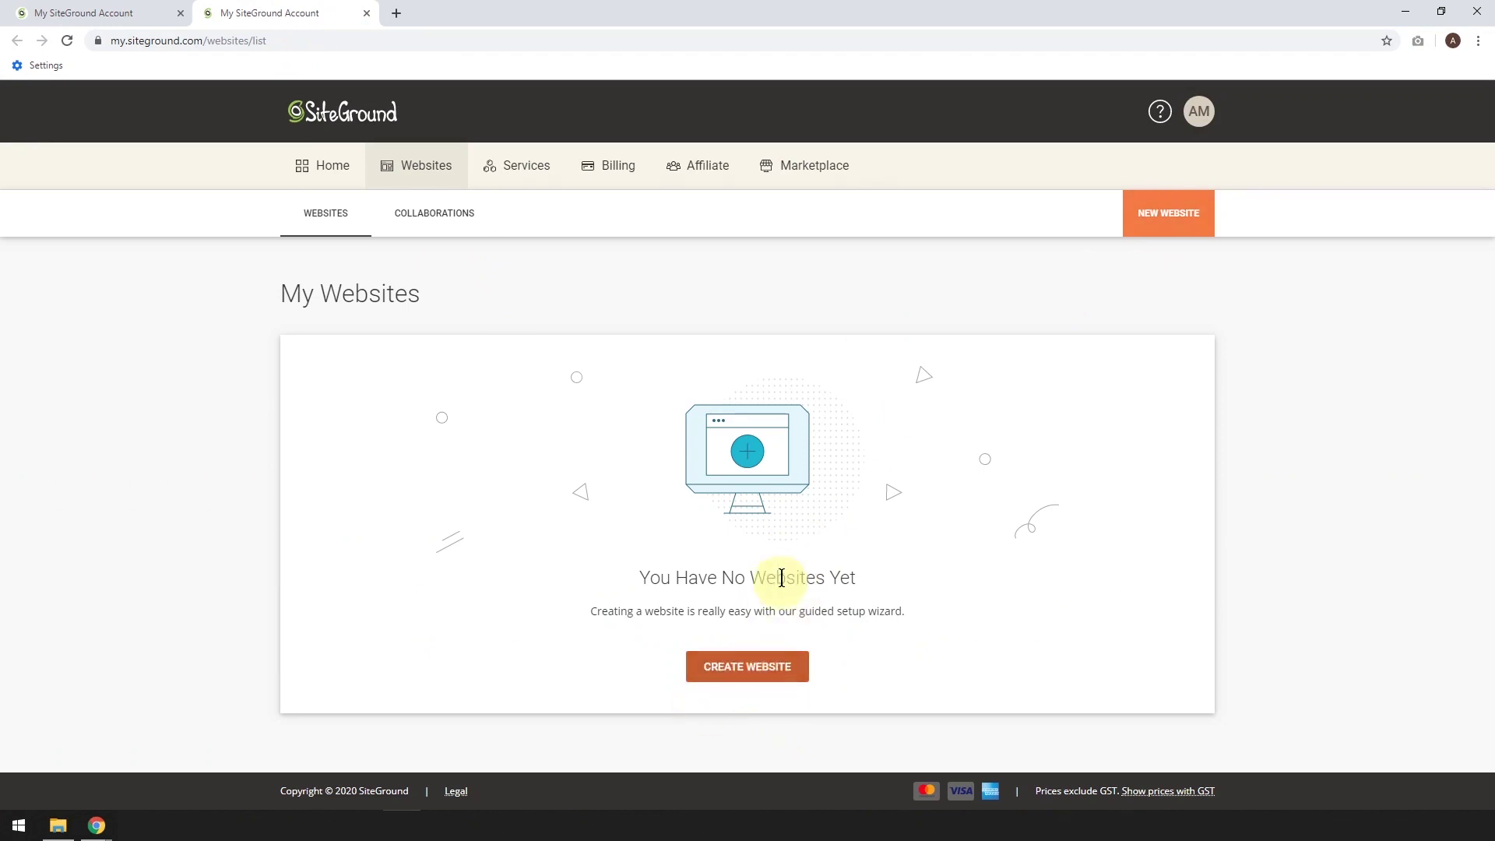
left_click(91, 12)
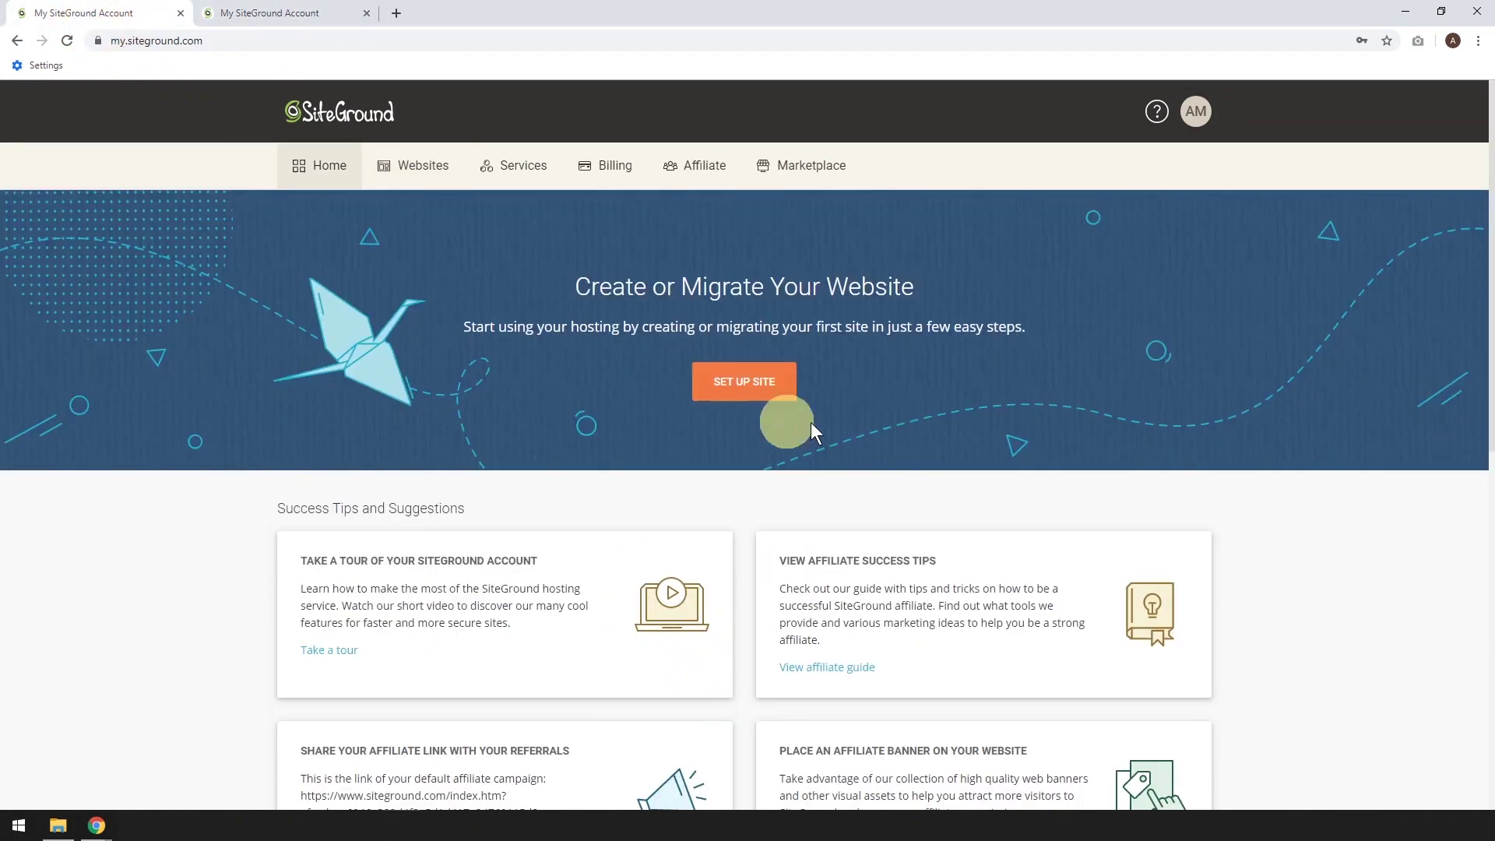
left_click(736, 381)
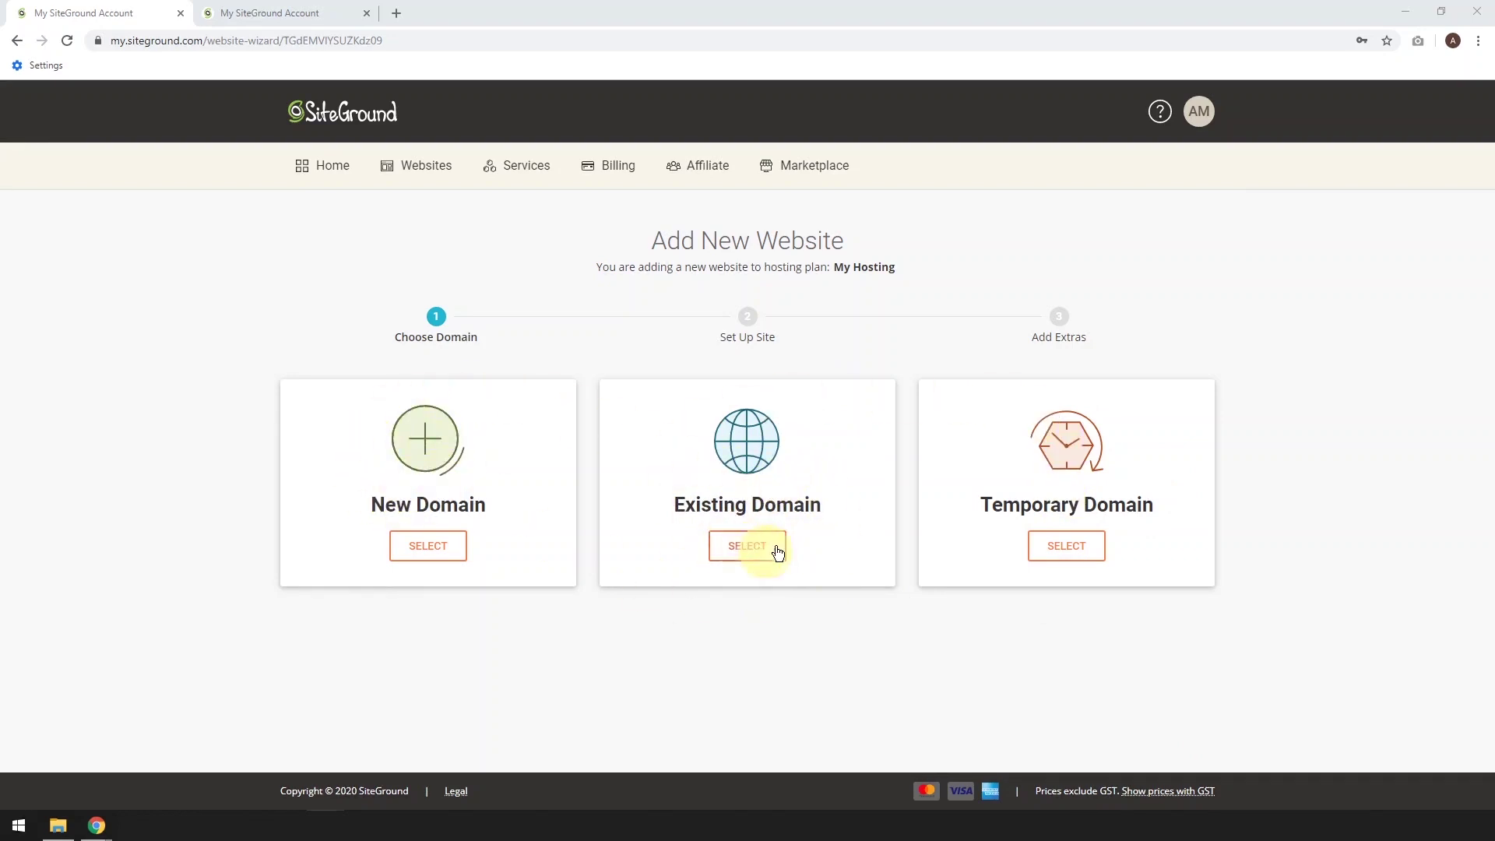
Use ideaspot.site as an existing domain for the new website
left_click(749, 549)
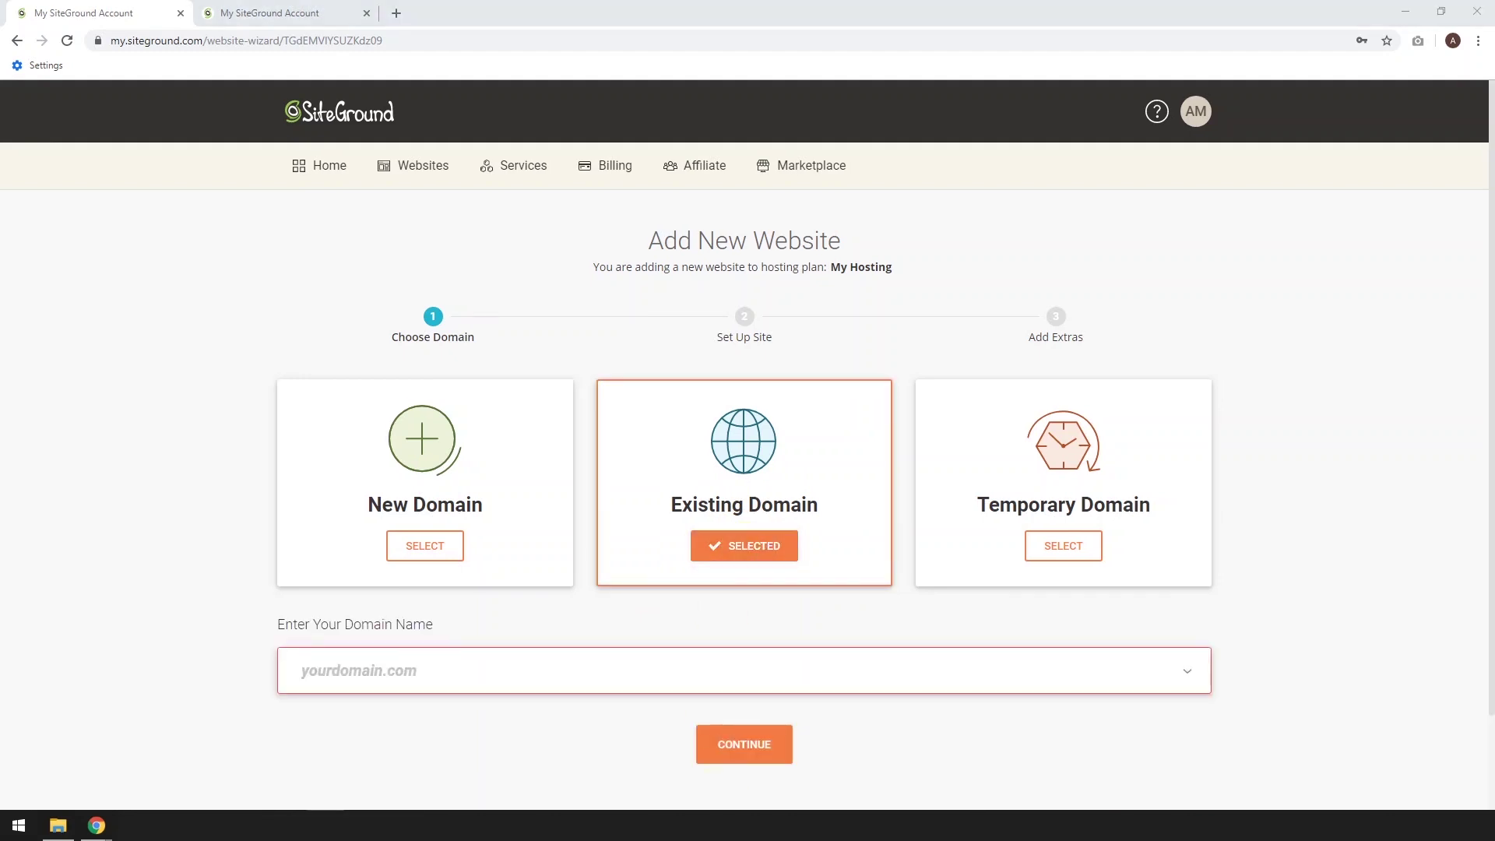
left_click(315, 674)
type("ideaspot.site")
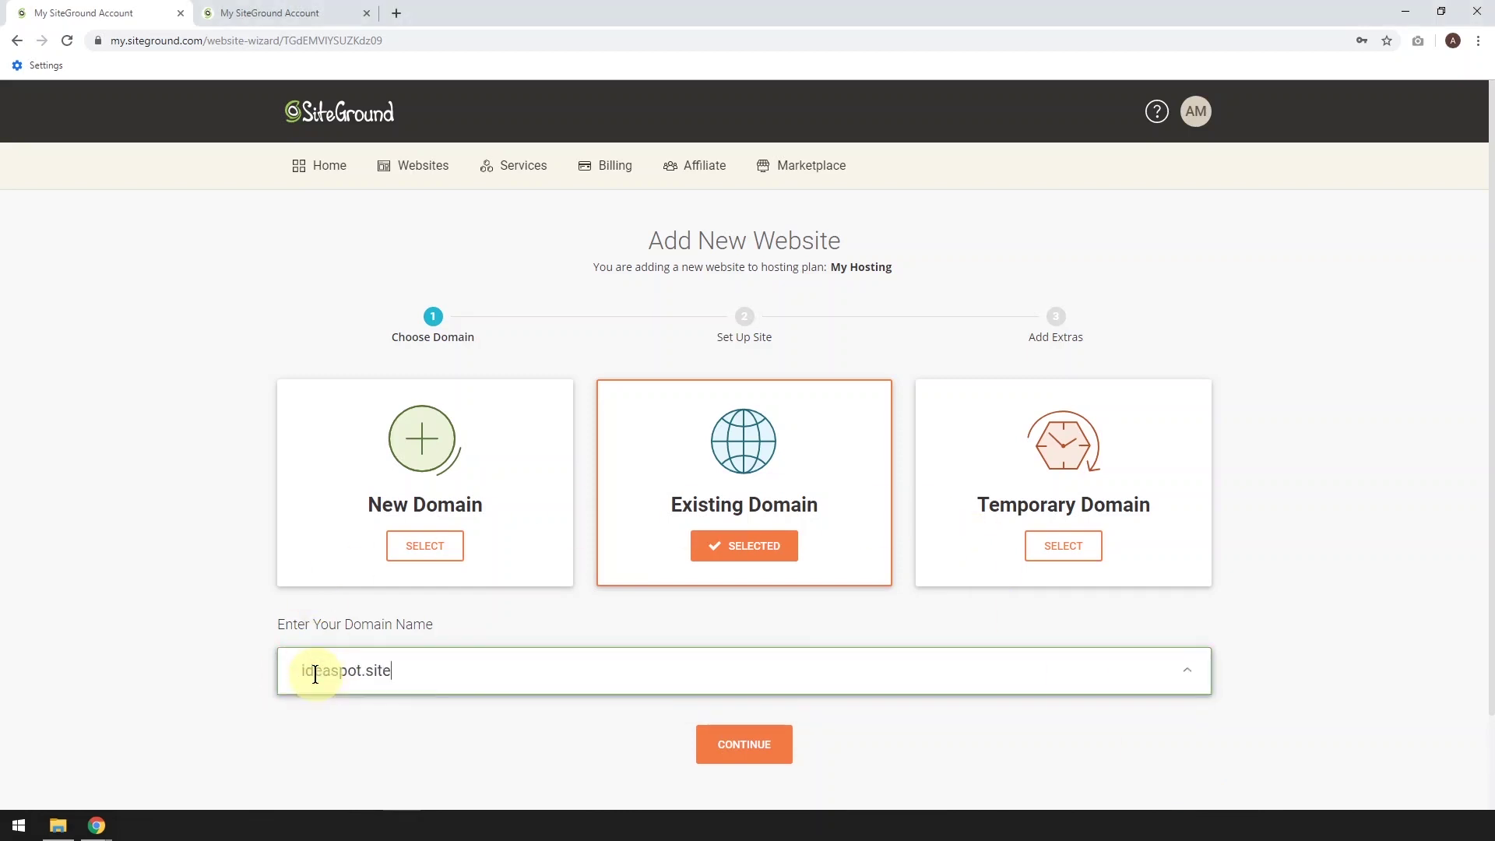
left_click(756, 748)
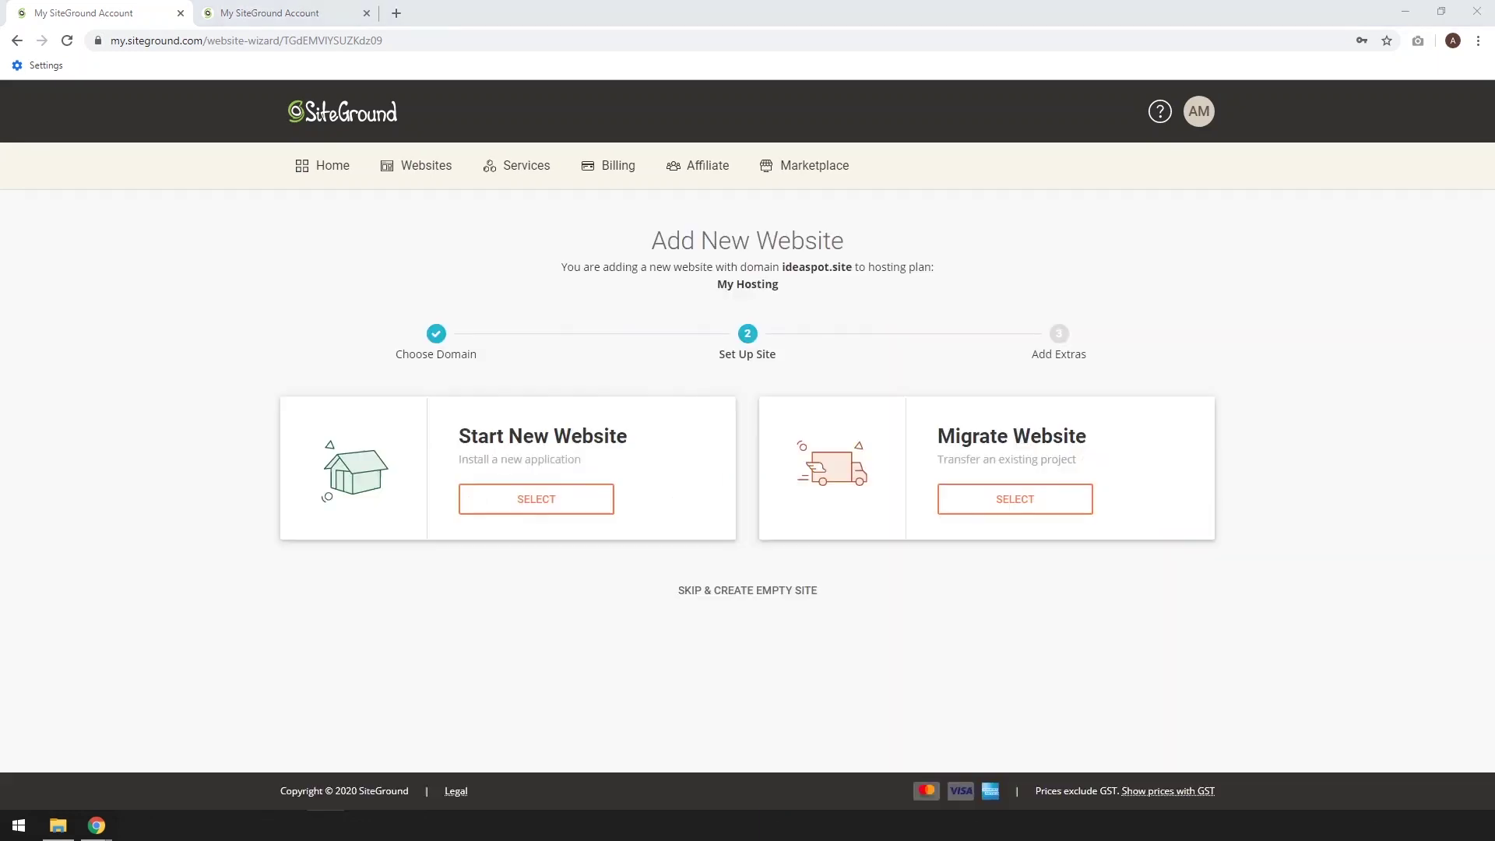
Start a new website with WordPress as the application
left_click(534, 501)
scroll(447, 662, "down", 2)
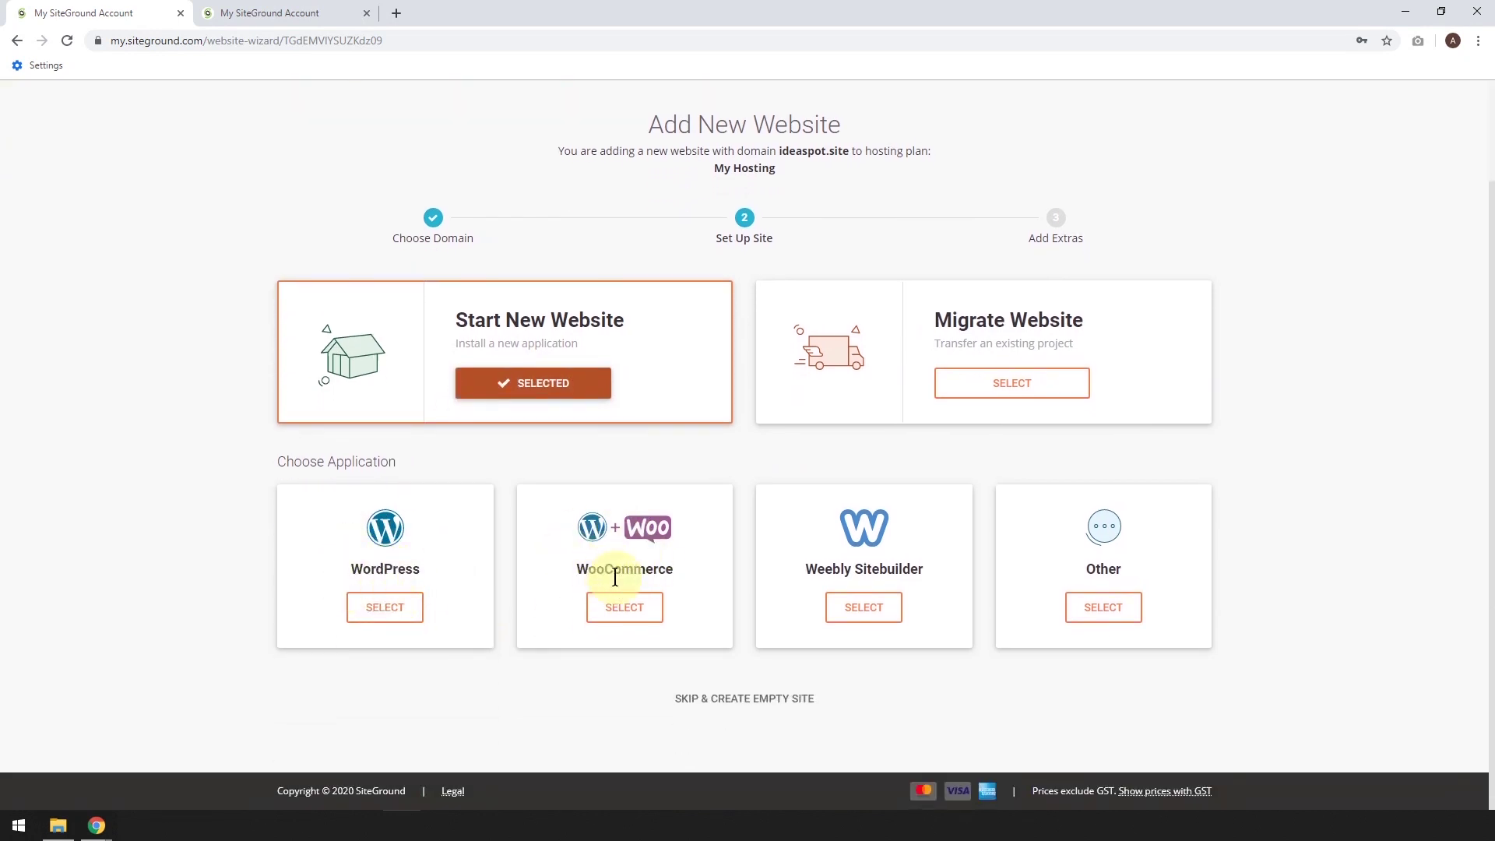
left_click(378, 608)
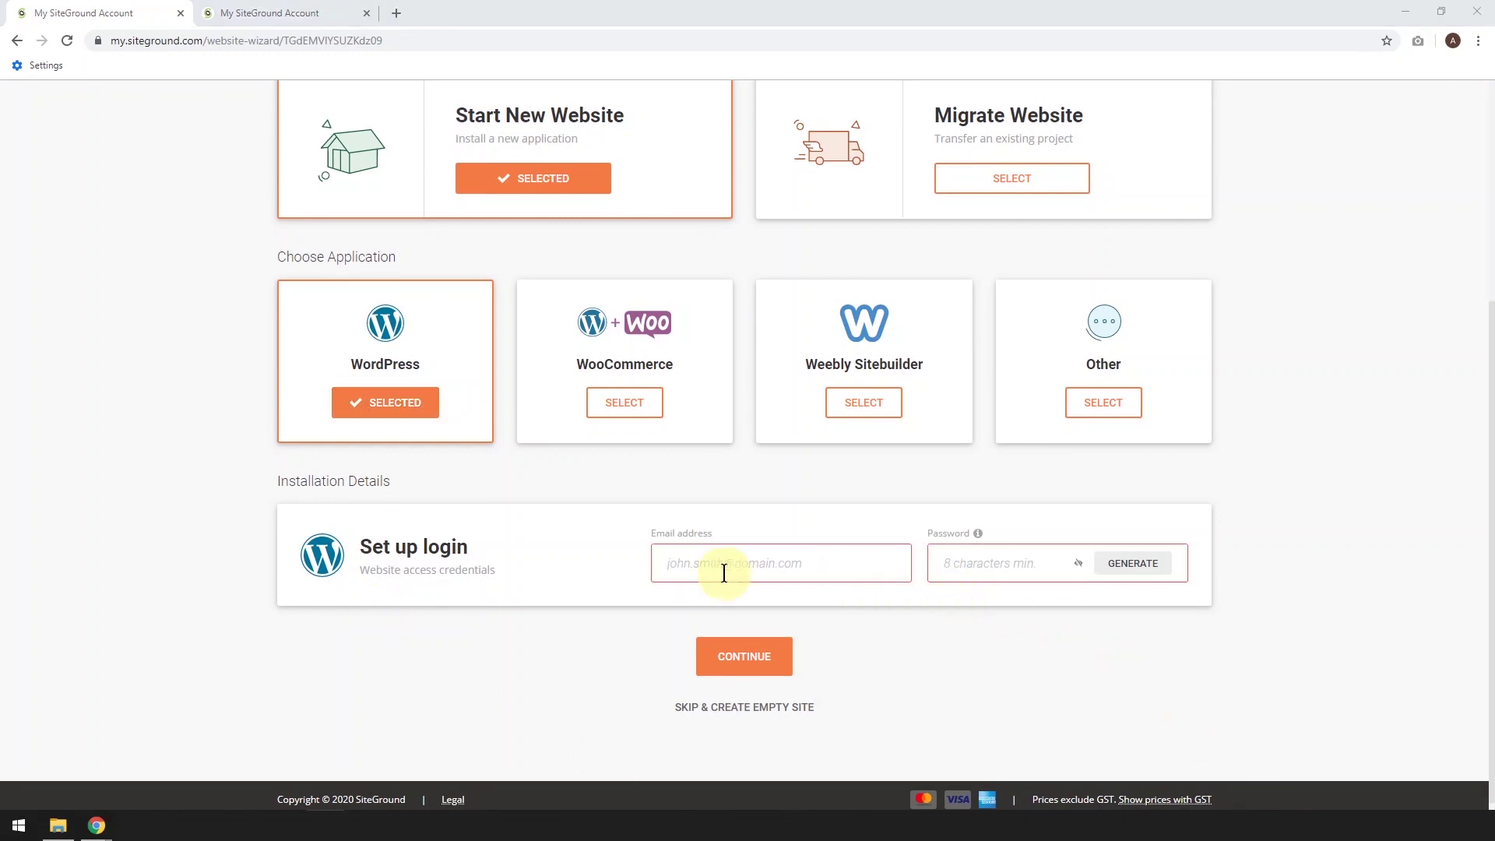
Set the WordPress login e-mail and a generated password, then continue to Add Extras
left_click(721, 571)
key("Down")
key("Return")
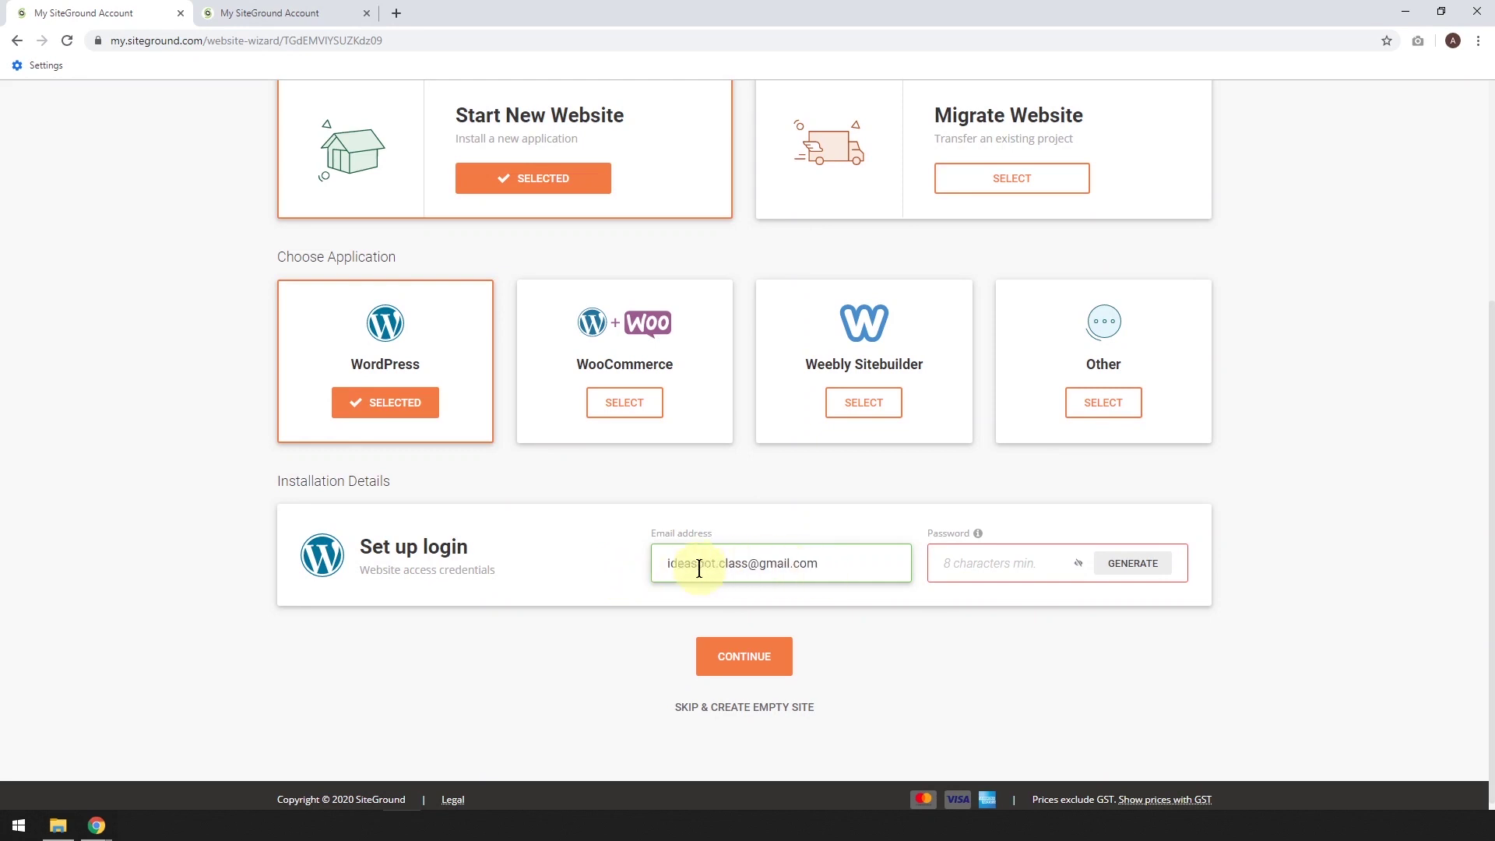
left_click(1129, 564)
left_click(1095, 567)
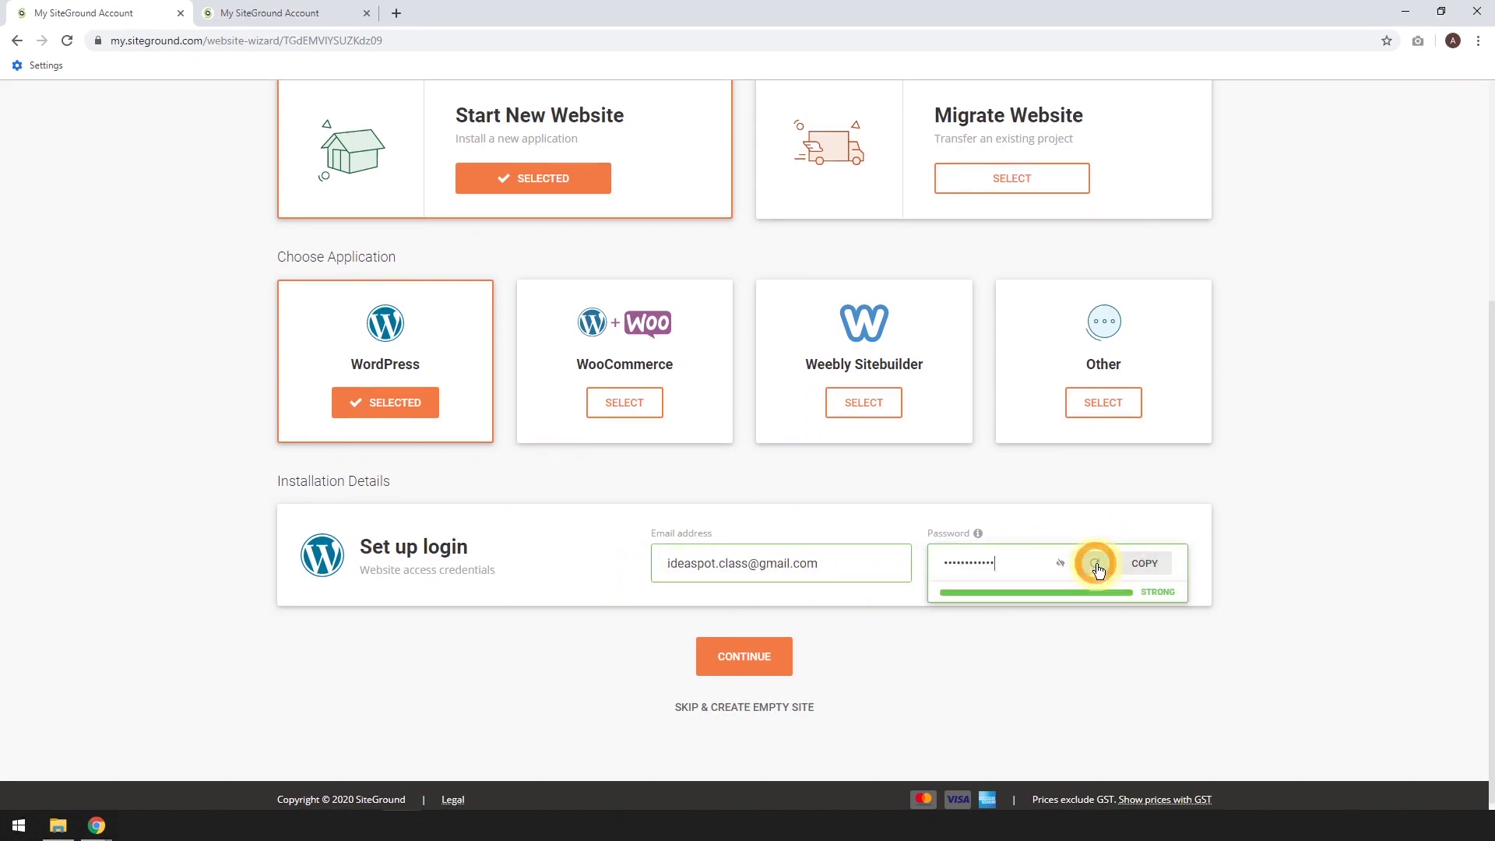
left_click(1139, 569)
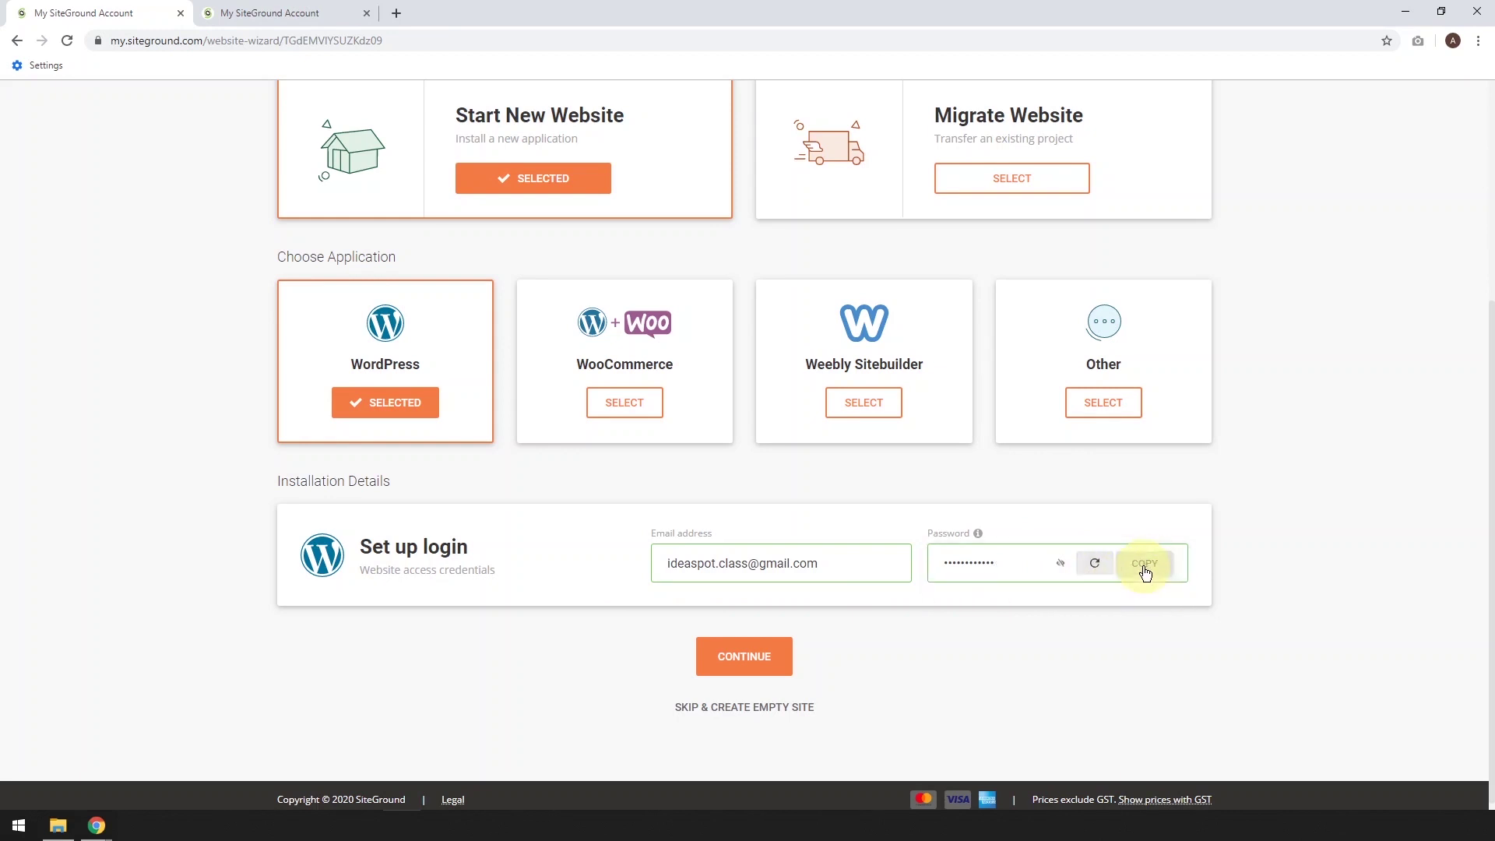
left_click(767, 658)
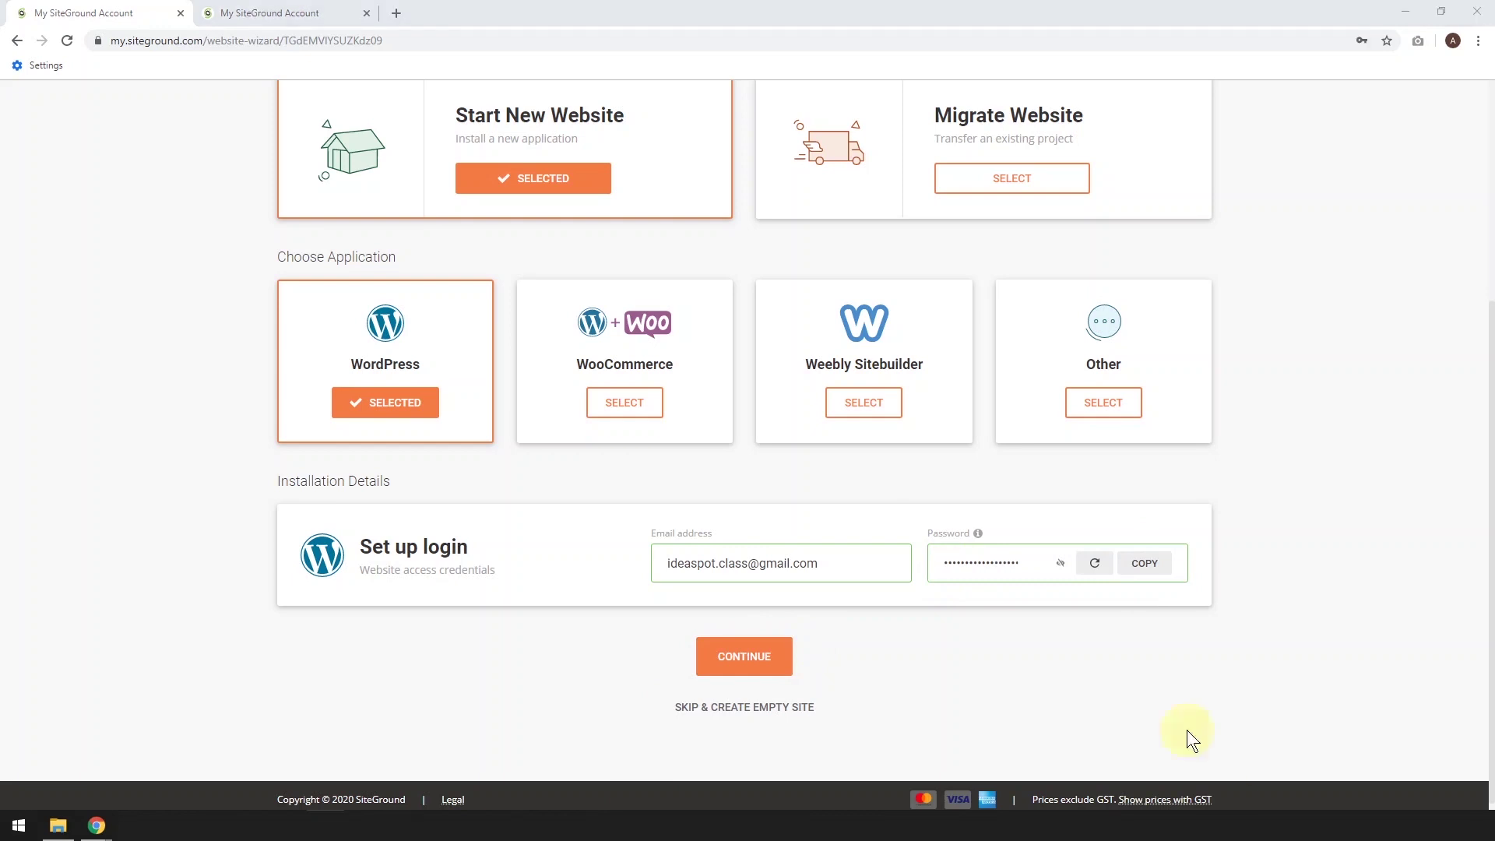
left_click(740, 657)
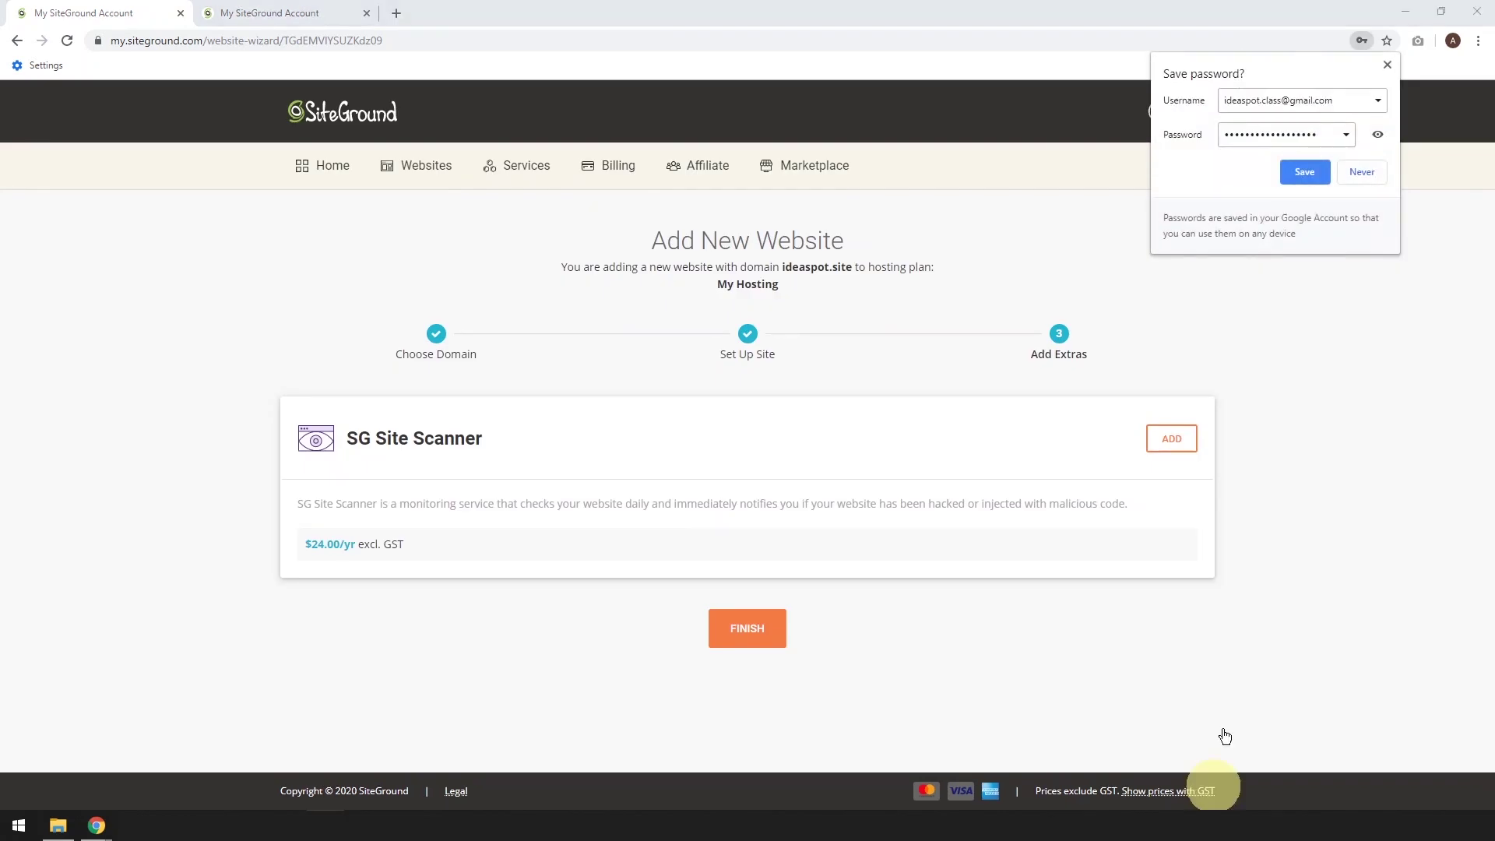
Save the new login in Chrome and finish creating the site without extras
left_click(1306, 173)
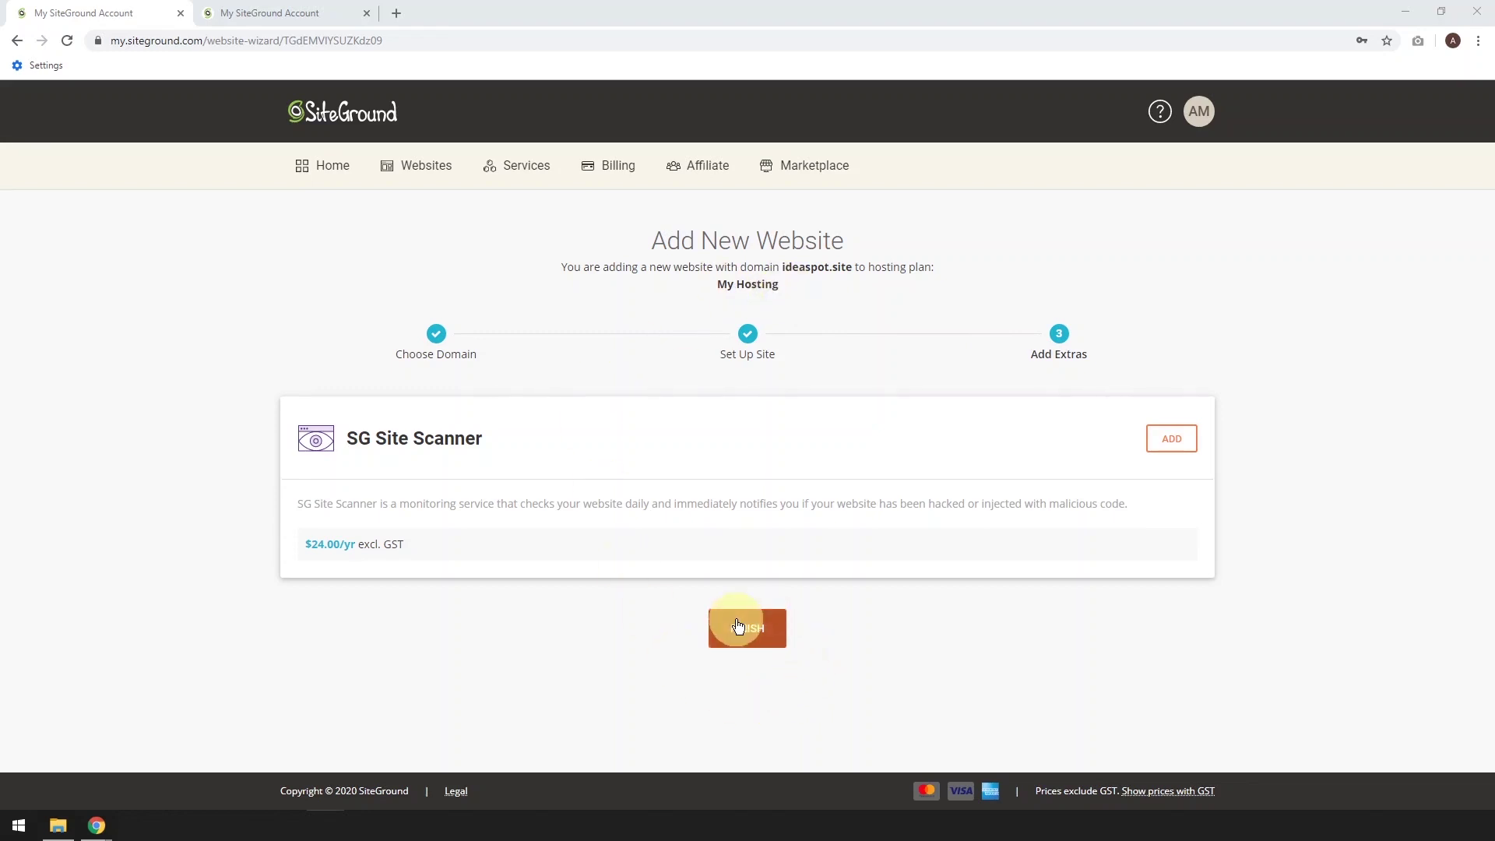
left_click(738, 626)
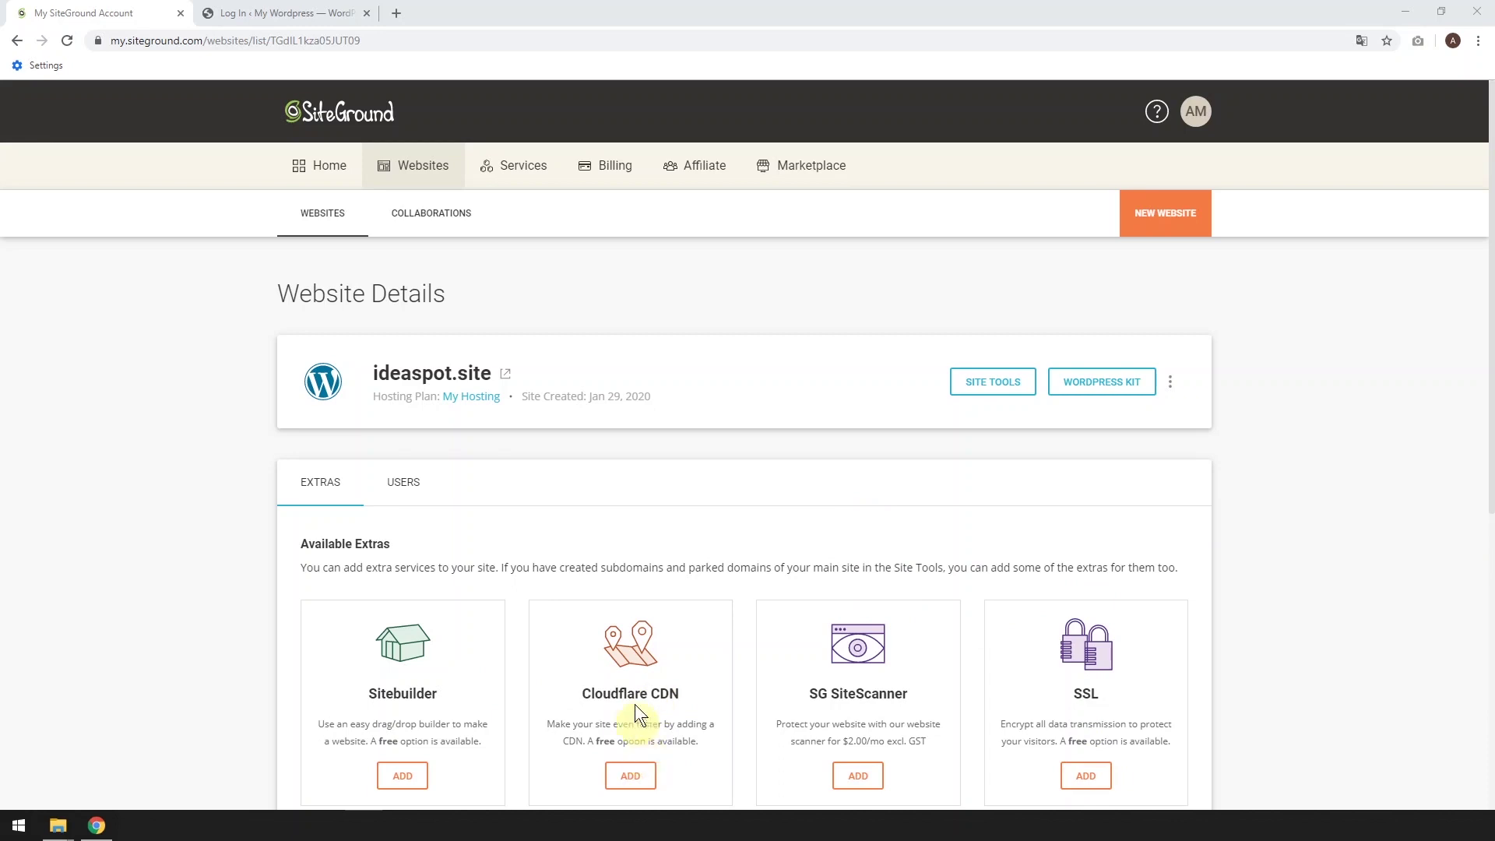
Activate the free Let's Encrypt Wildcard SSL plan for ideaspot.site
left_click(1086, 776)
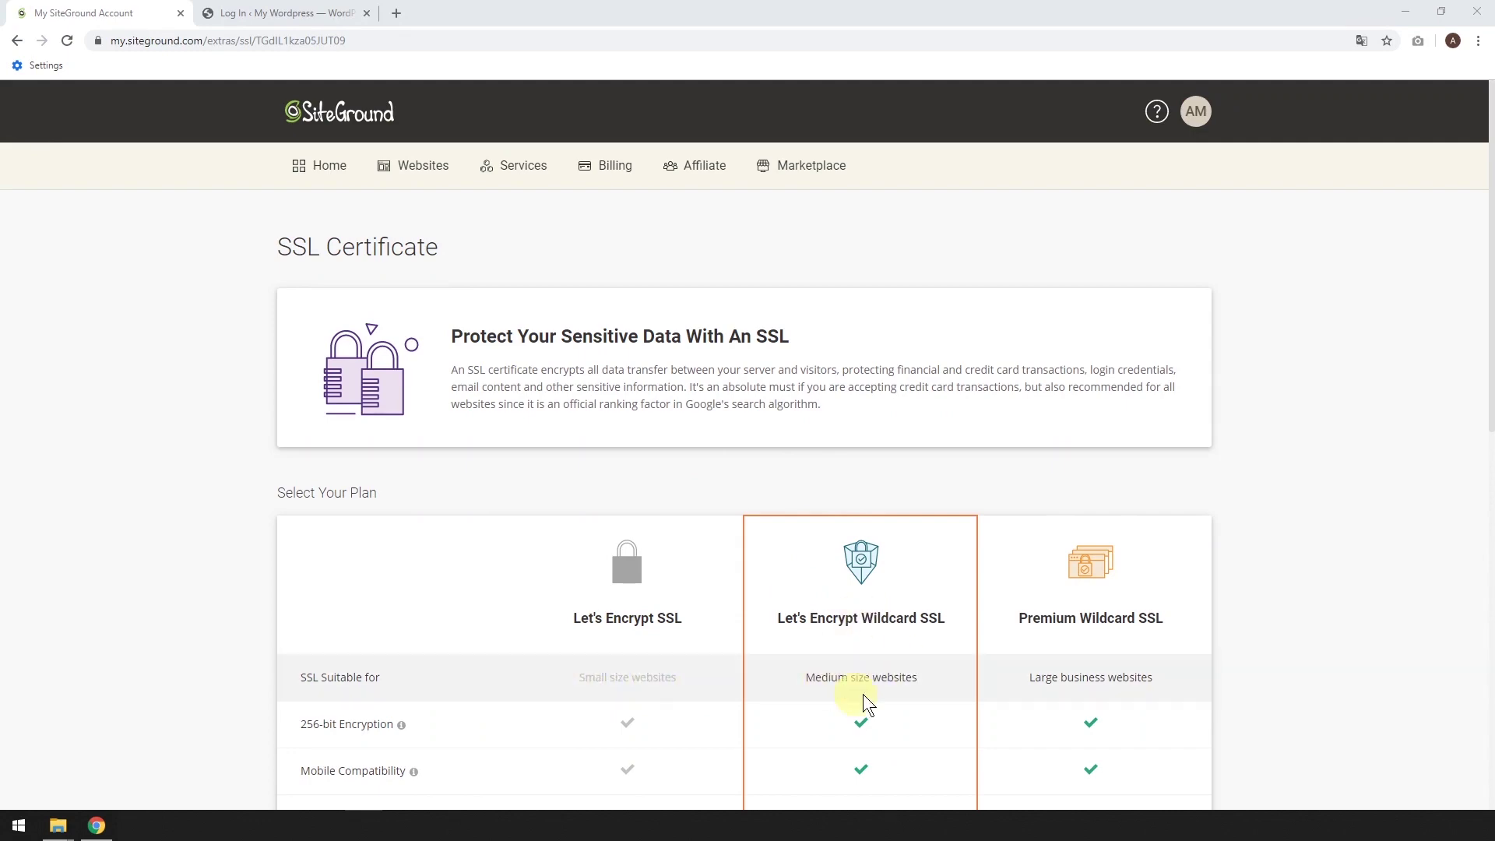
scroll(860, 686, "down", 9)
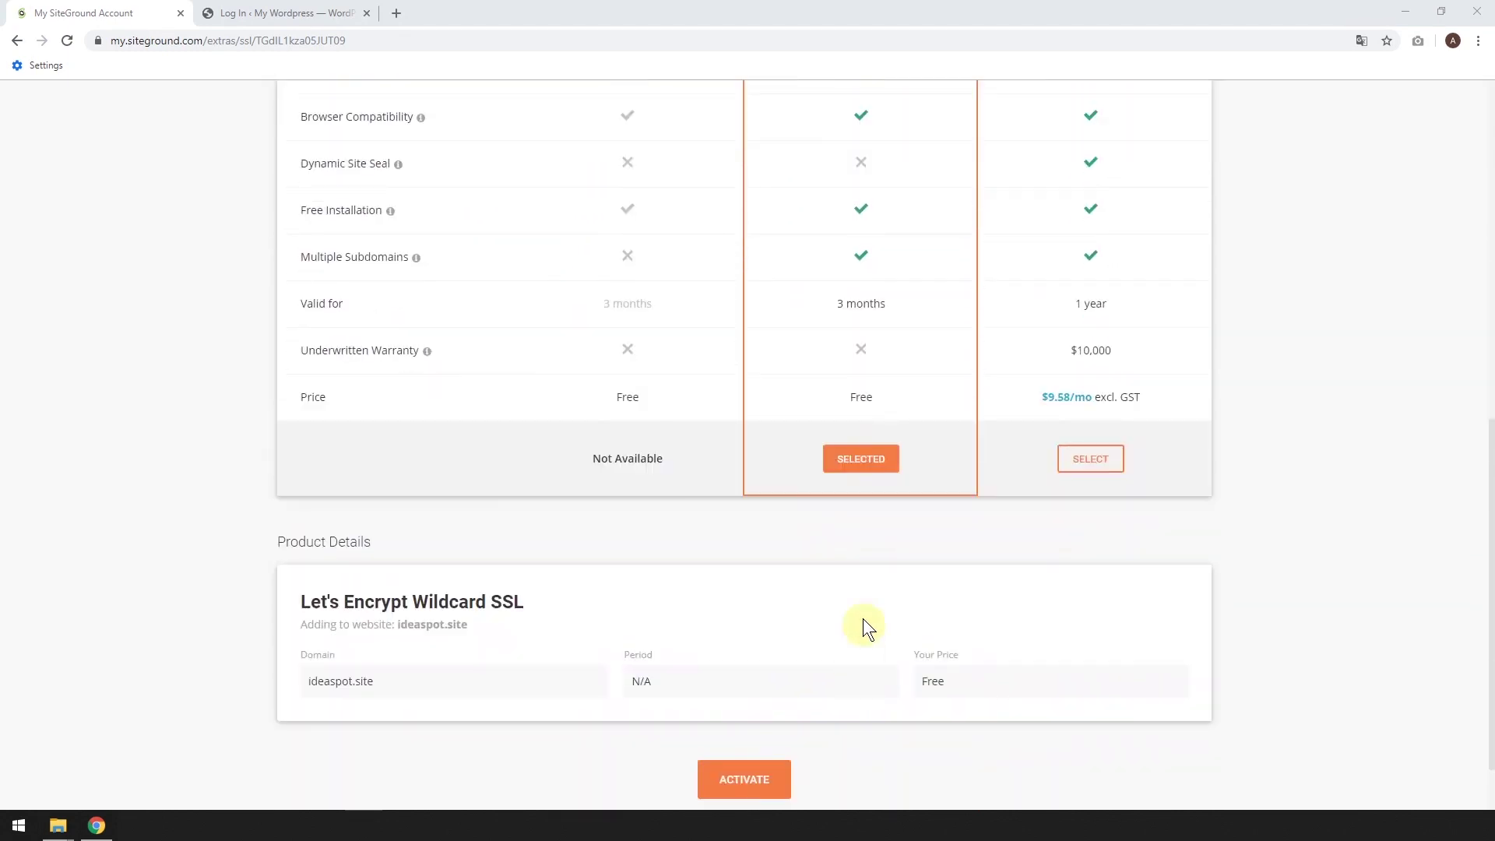
left_click(746, 781)
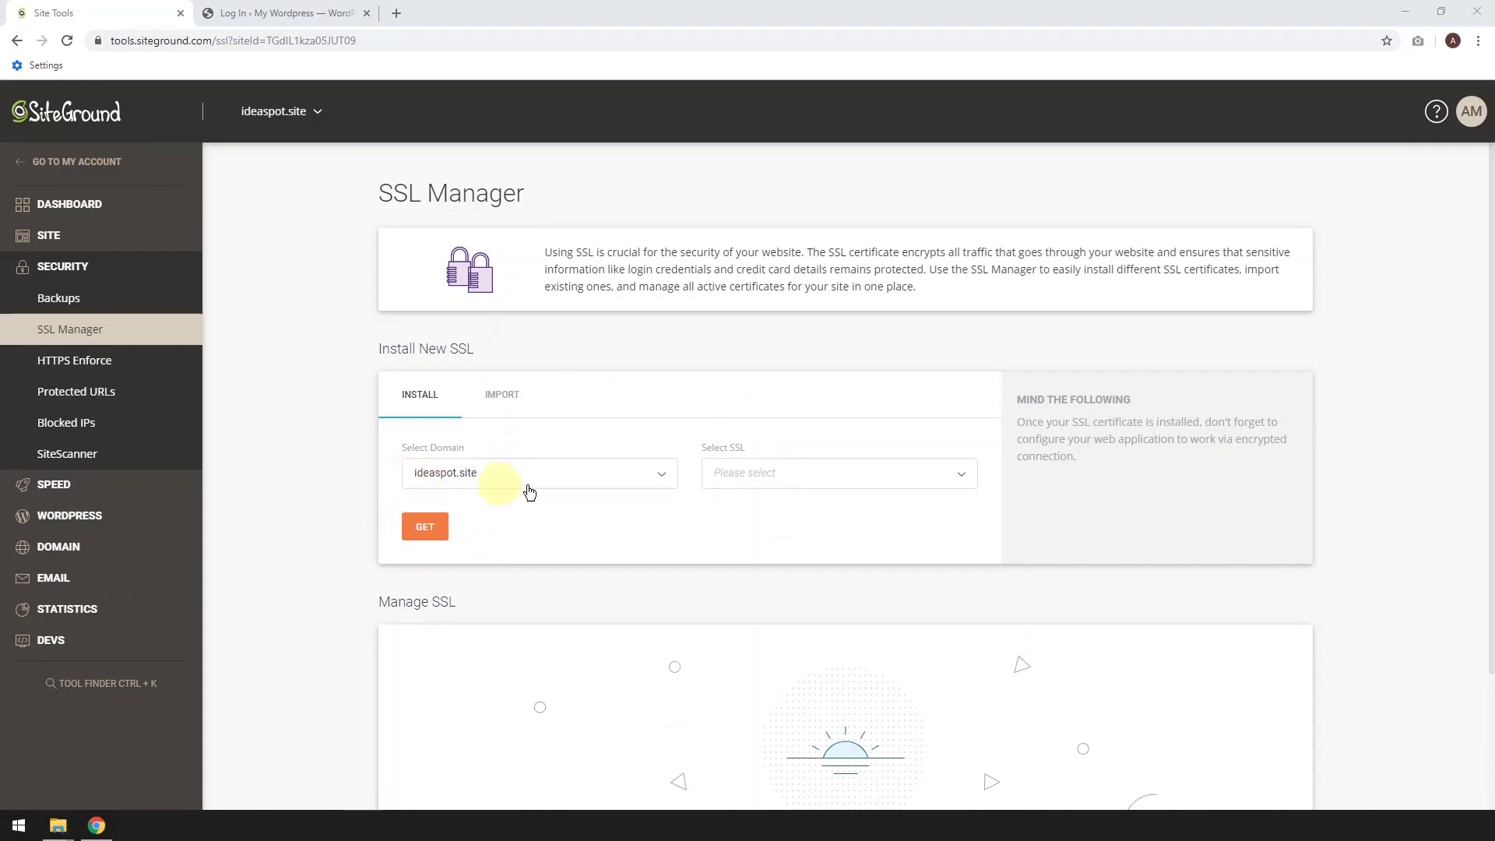
Install a Let's Encrypt Wildcard certificate on ideaspot.site and open the HTTPS configuration guide
left_click(783, 484)
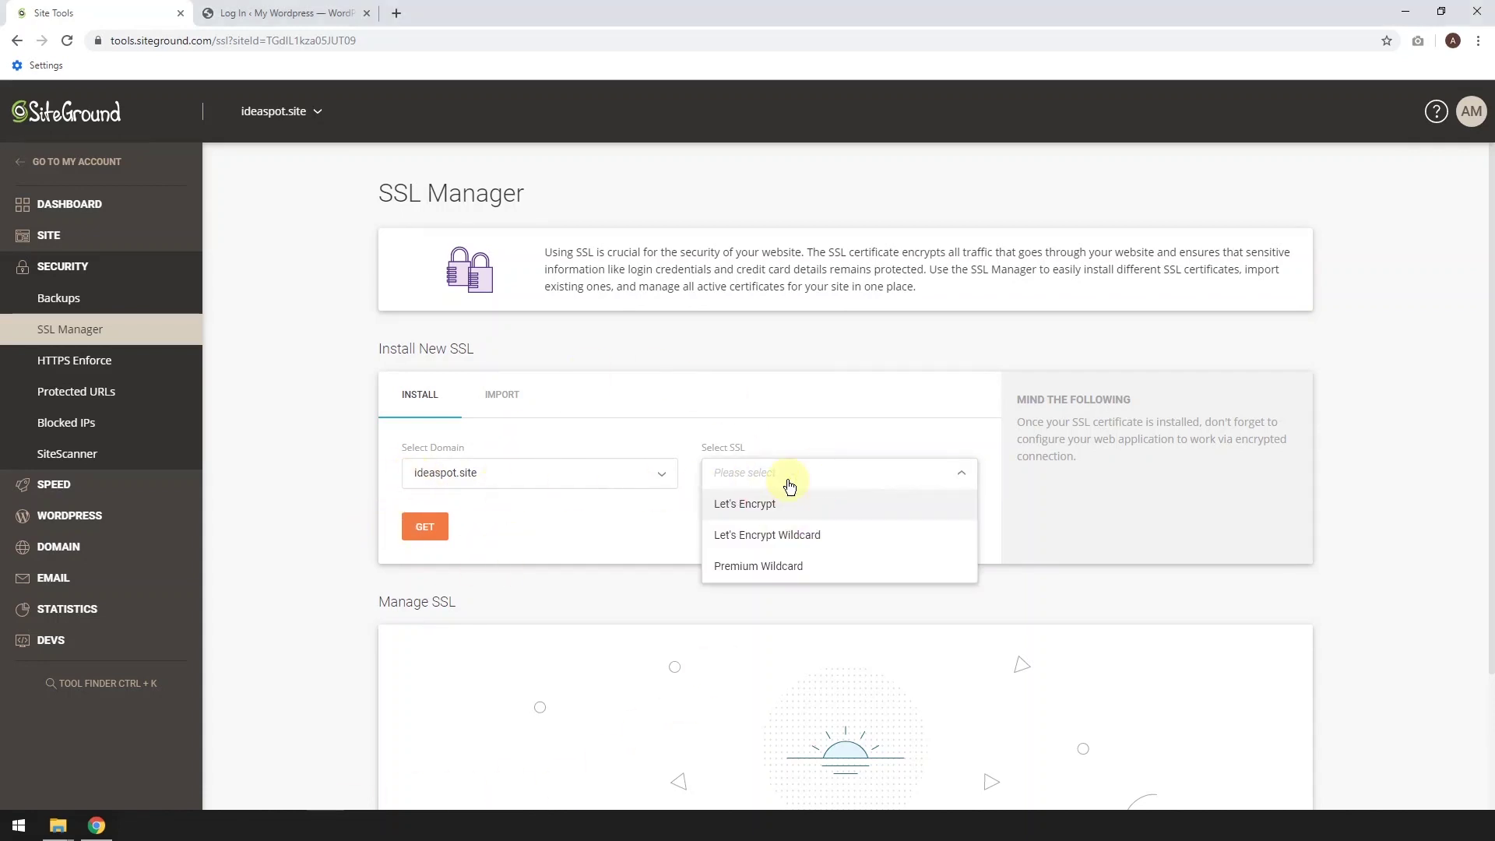
left_click(765, 545)
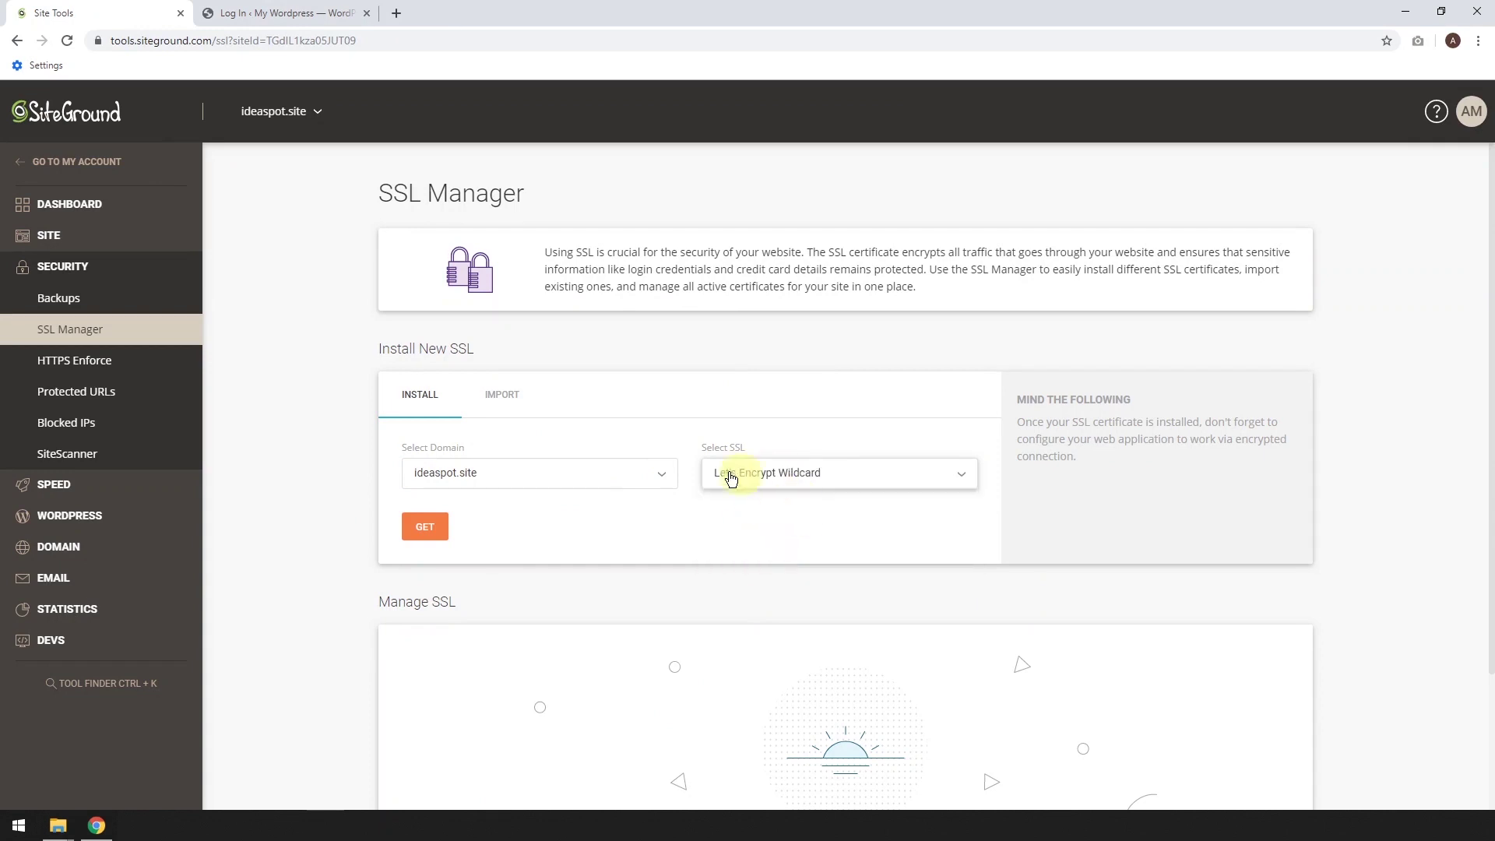
left_click(425, 532)
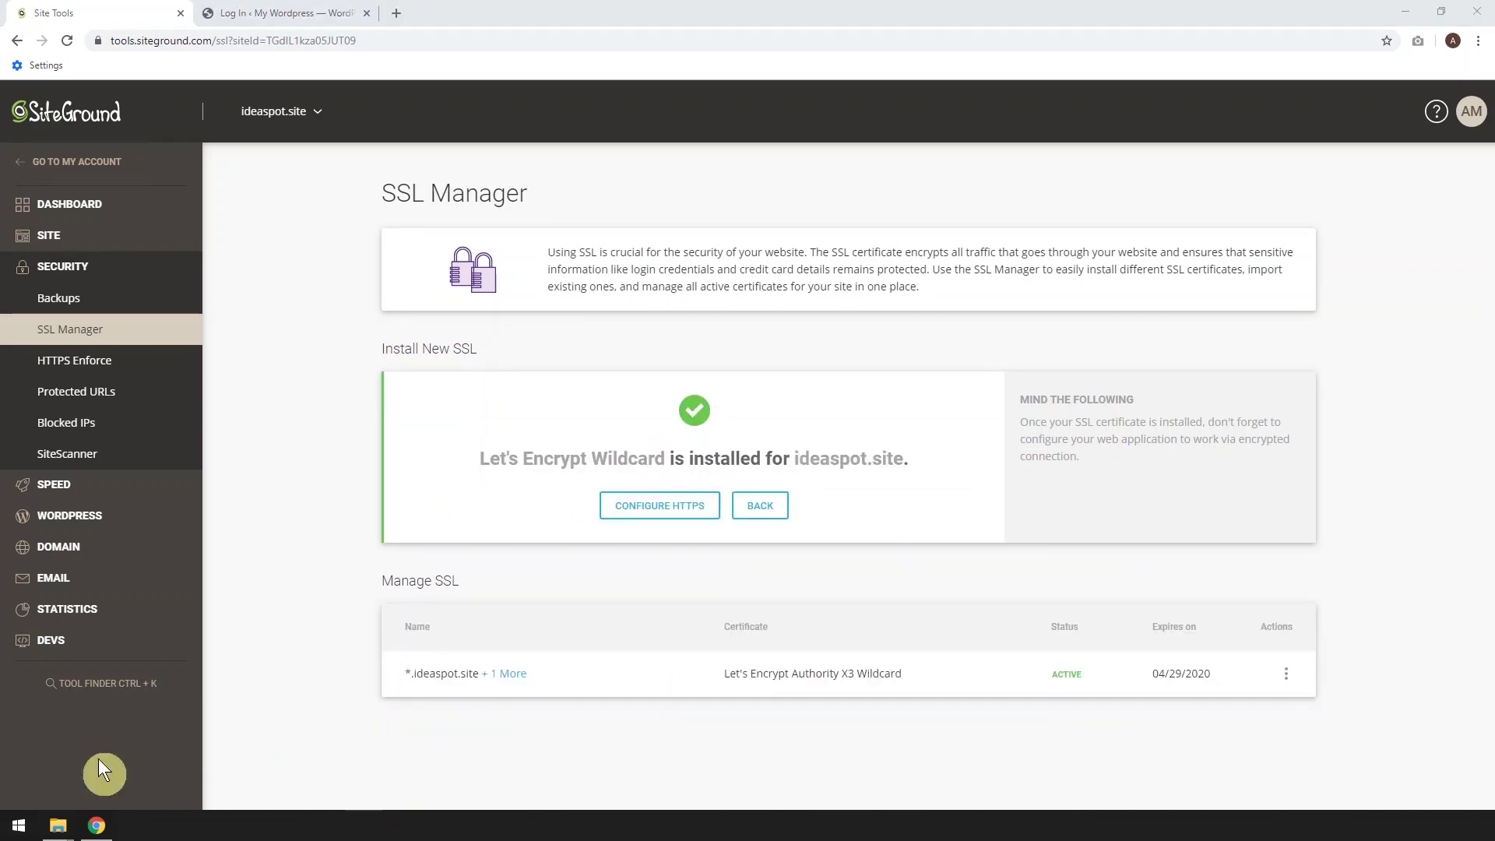
left_click(654, 507)
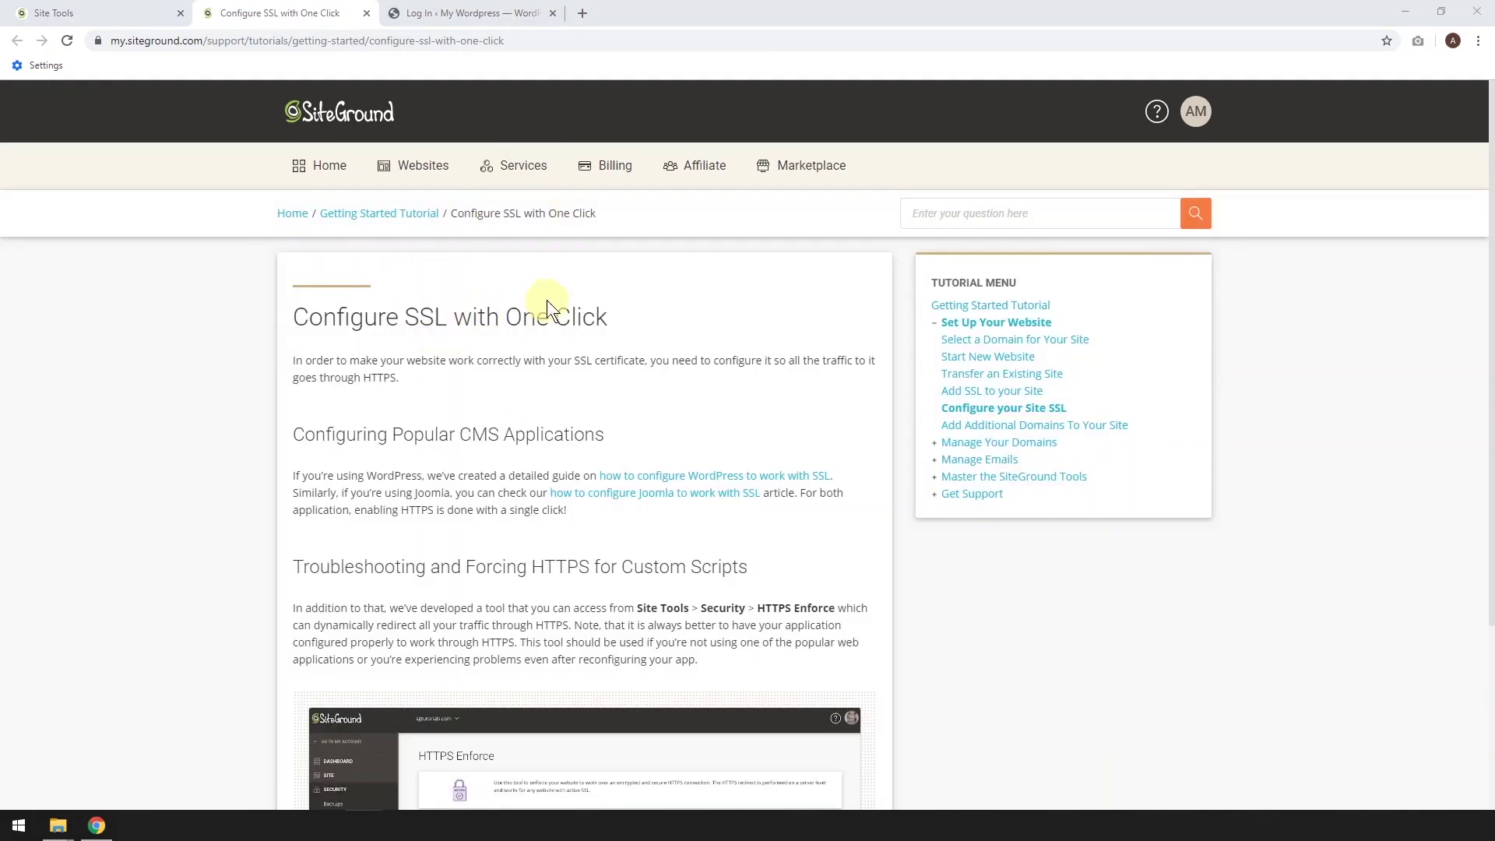
Turn on HTTPS Enforce for ideaspot.site's certificate, check the site, and go to account Home
scroll(548, 399, "down", 3)
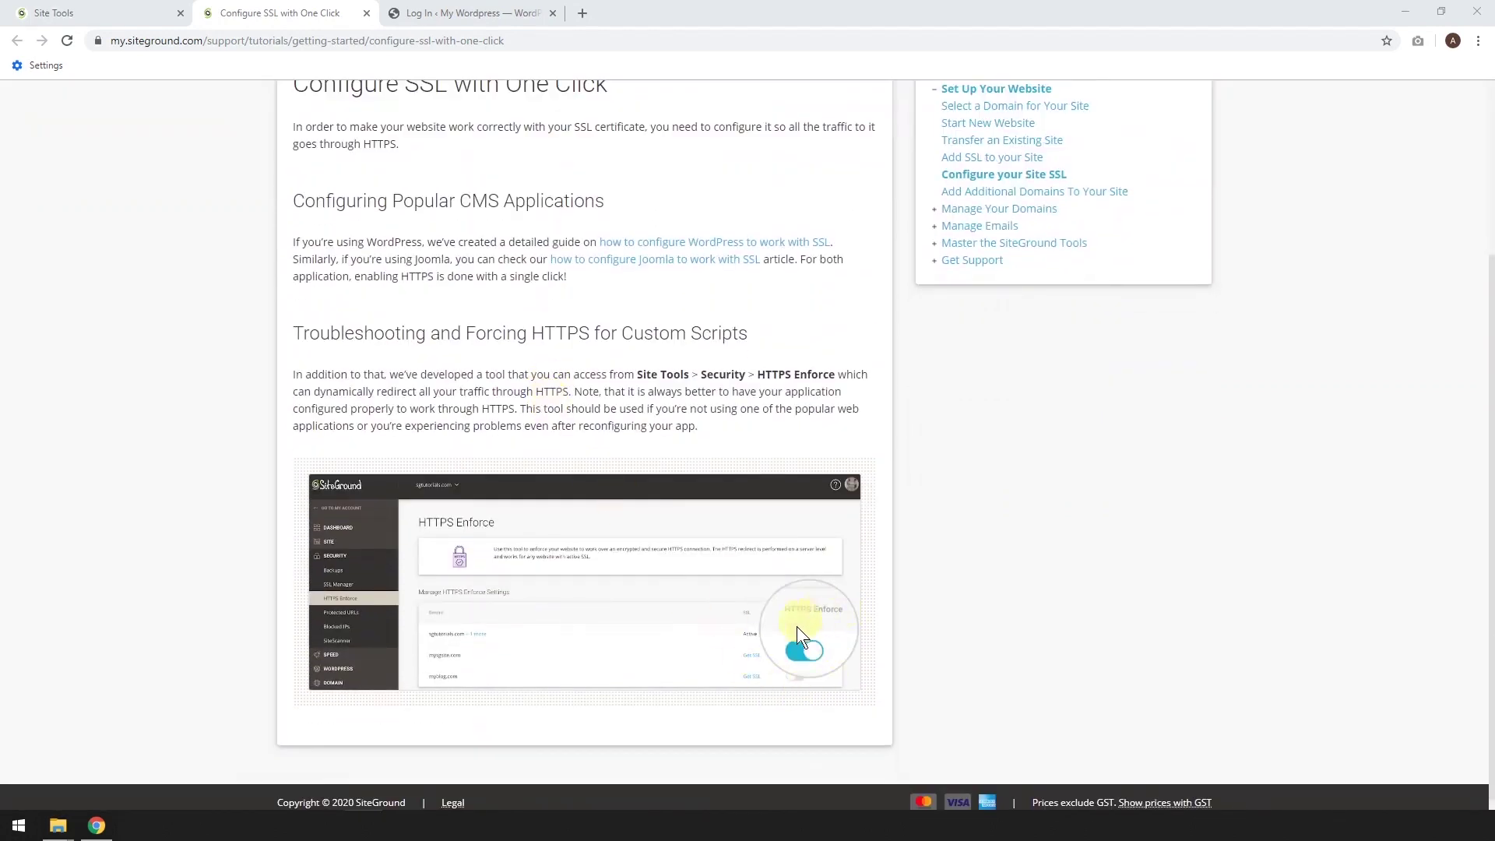
left_click(144, 15)
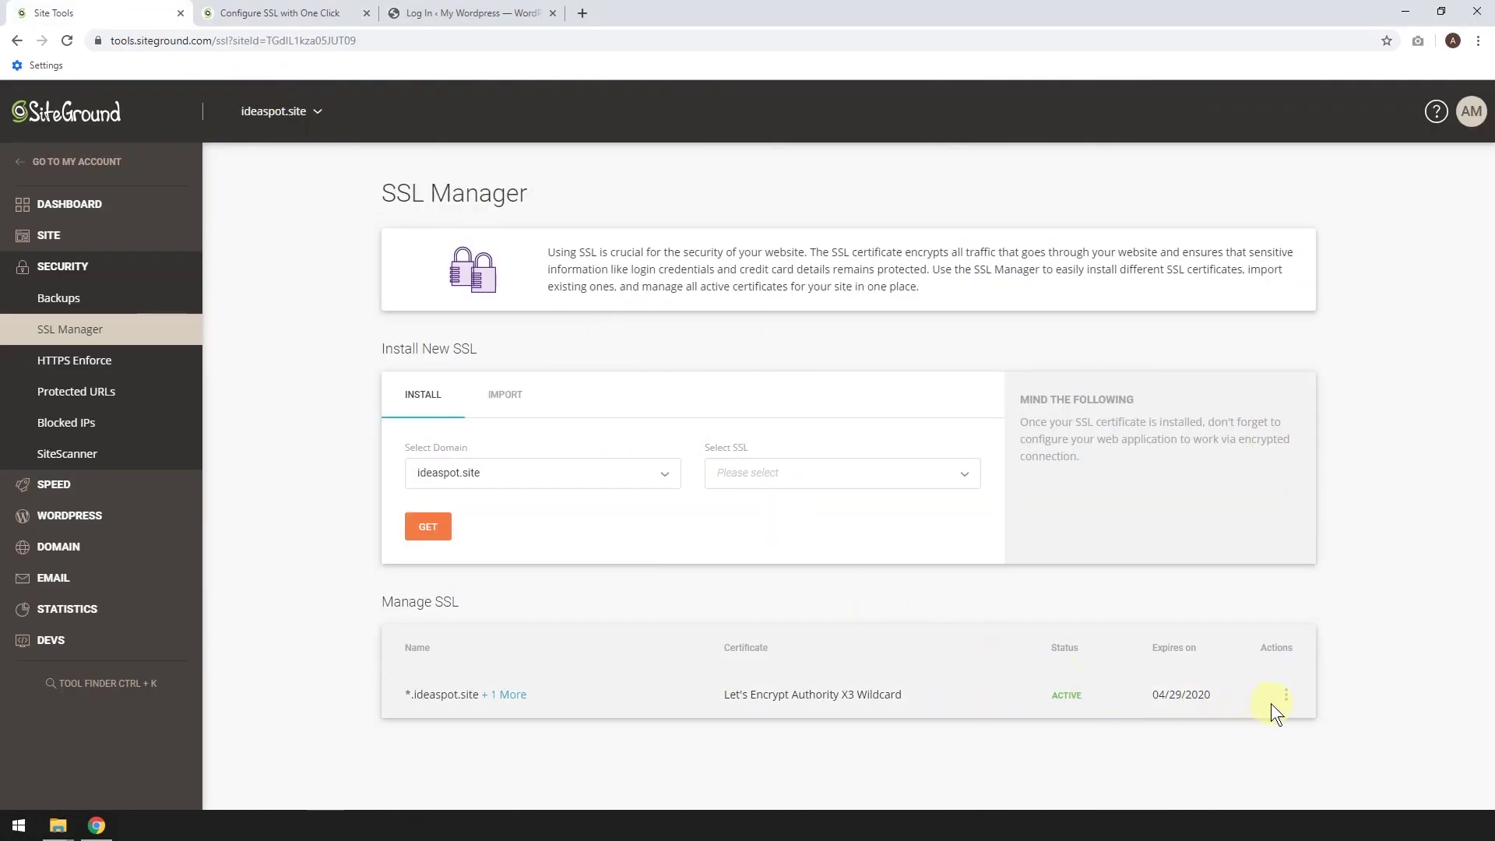
left_click(1286, 695)
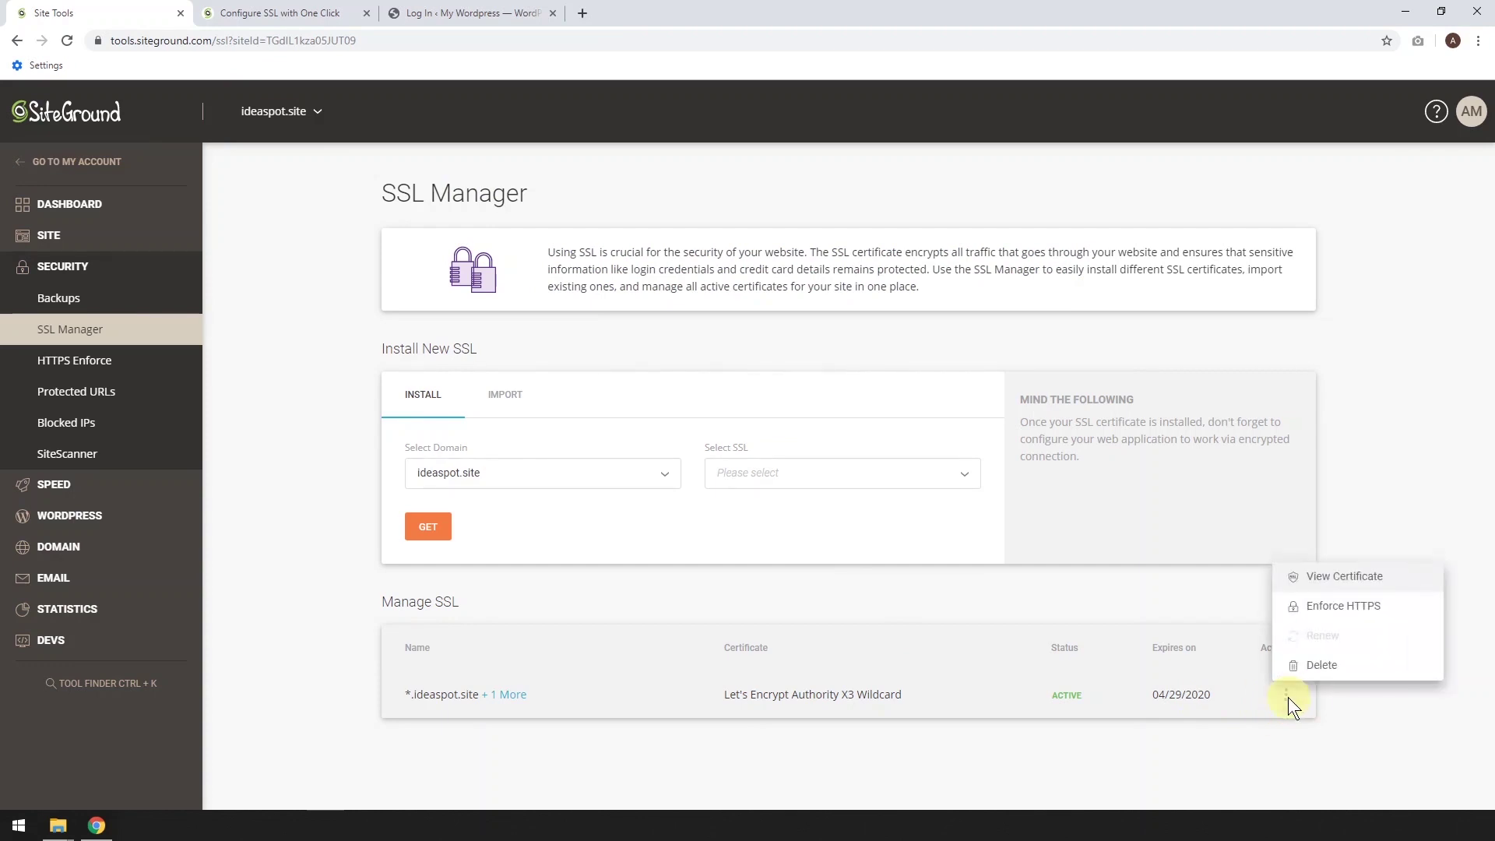
left_click(1351, 619)
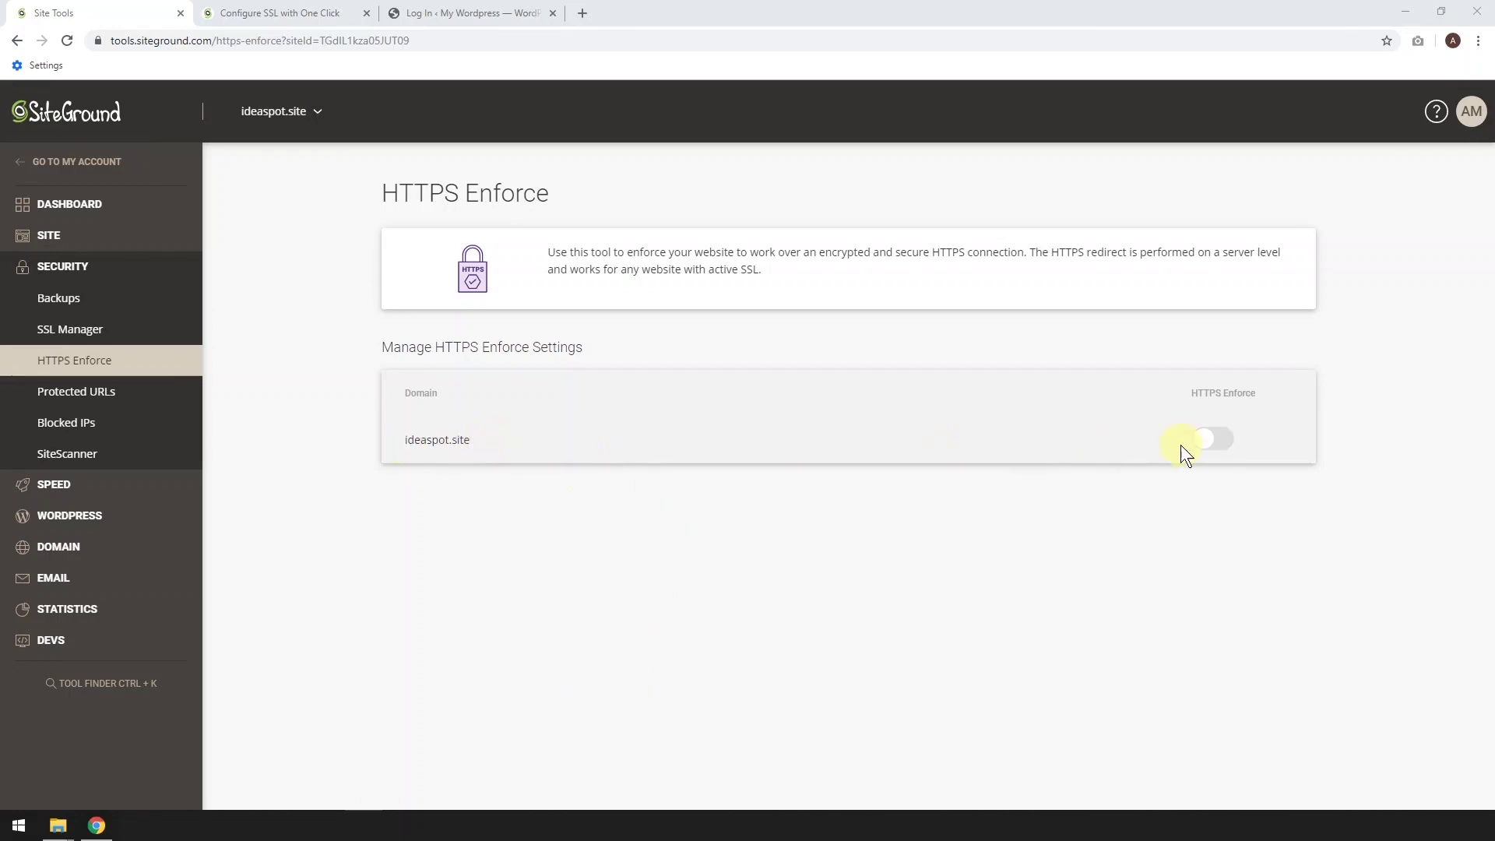
left_click(1213, 442)
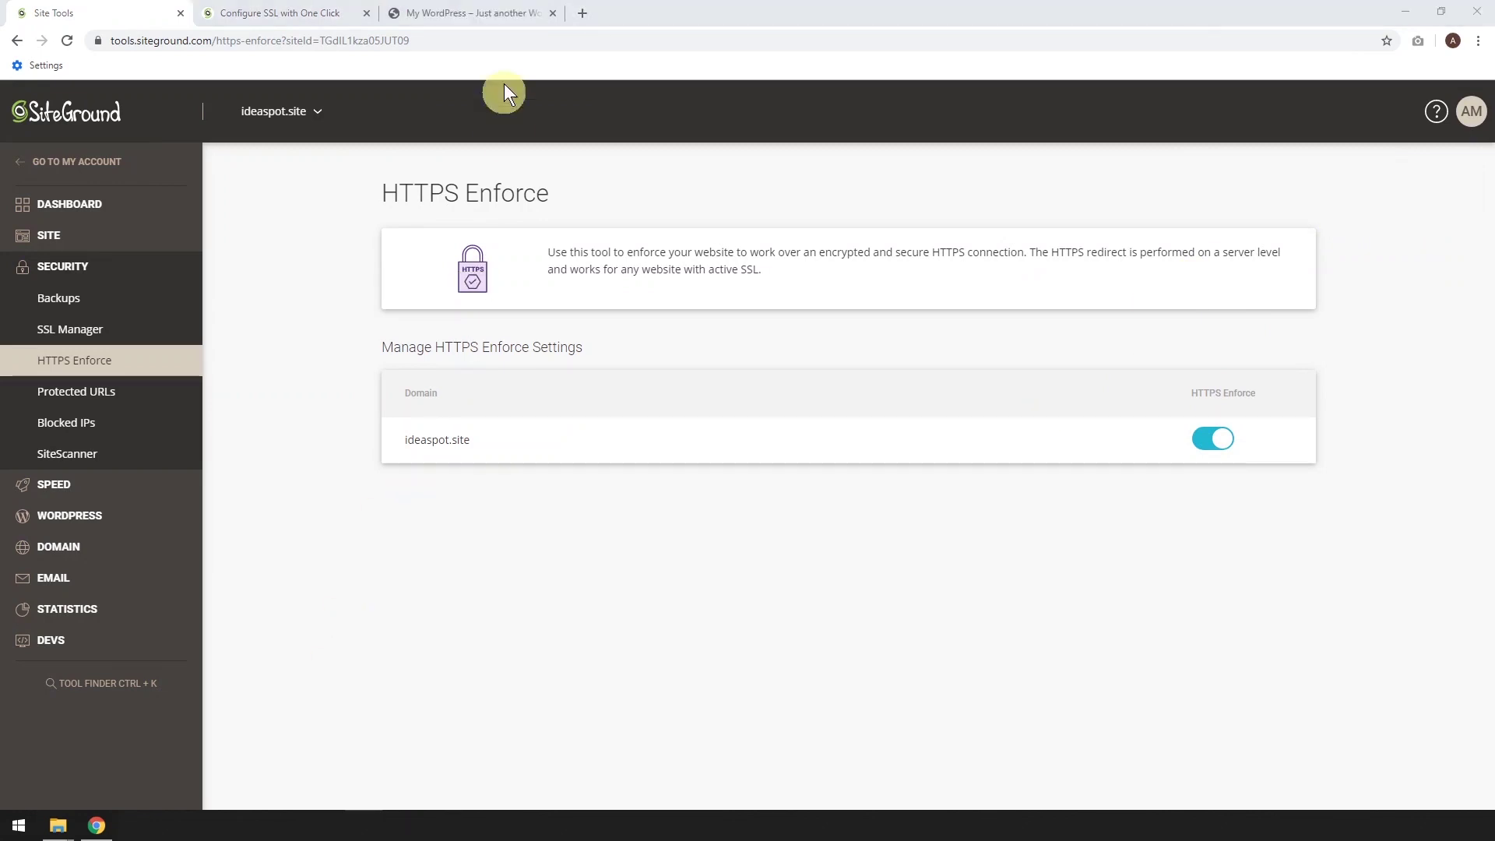
left_click(487, 11)
left_click(75, 168)
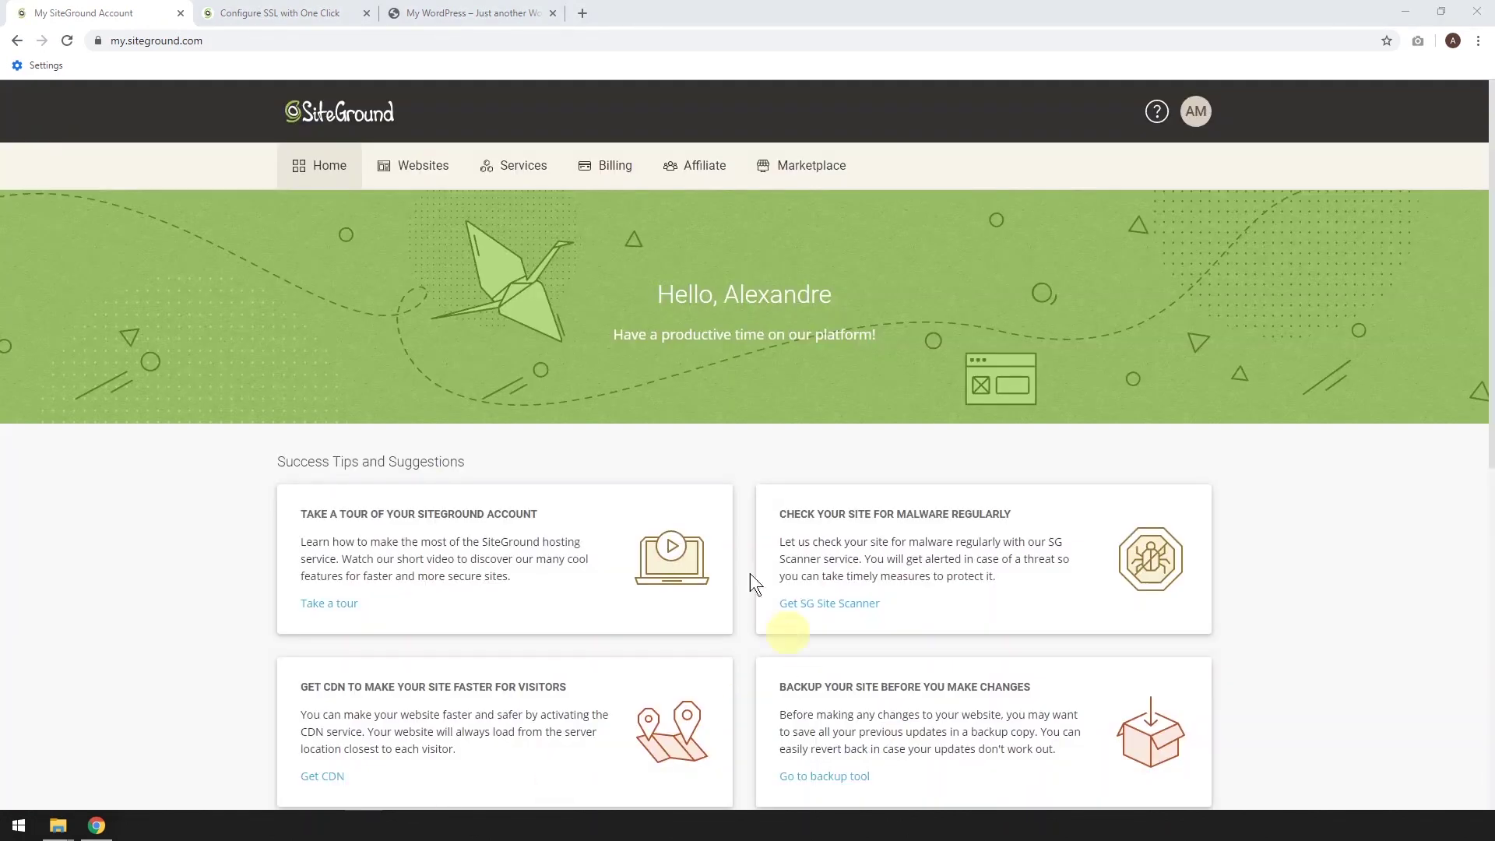
From ideaspot.site's WordPress Kit, log into the WordPress admin using the saved account password
left_click(421, 171)
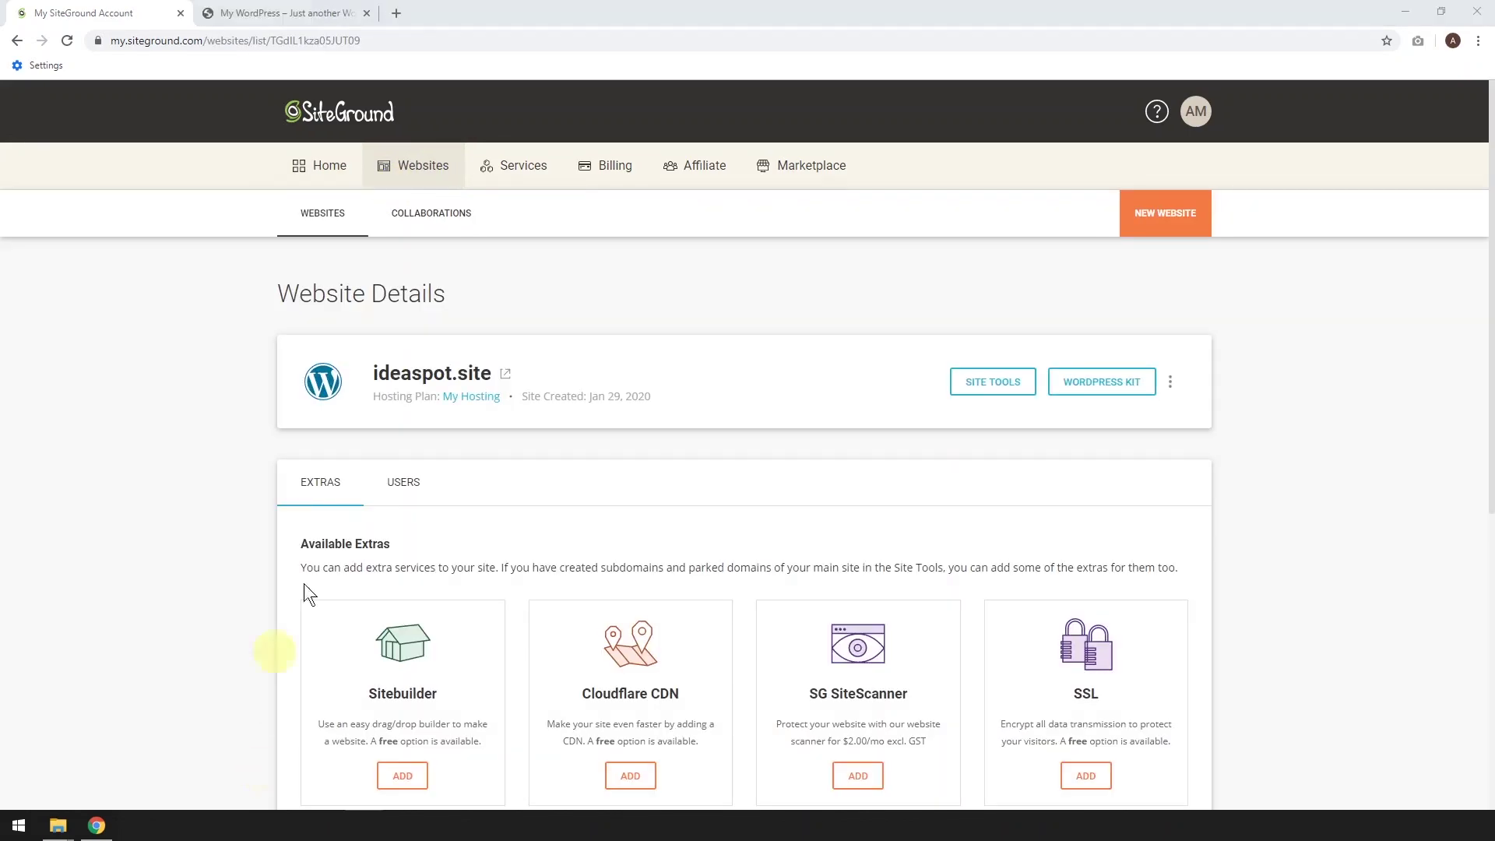
left_click(1099, 385)
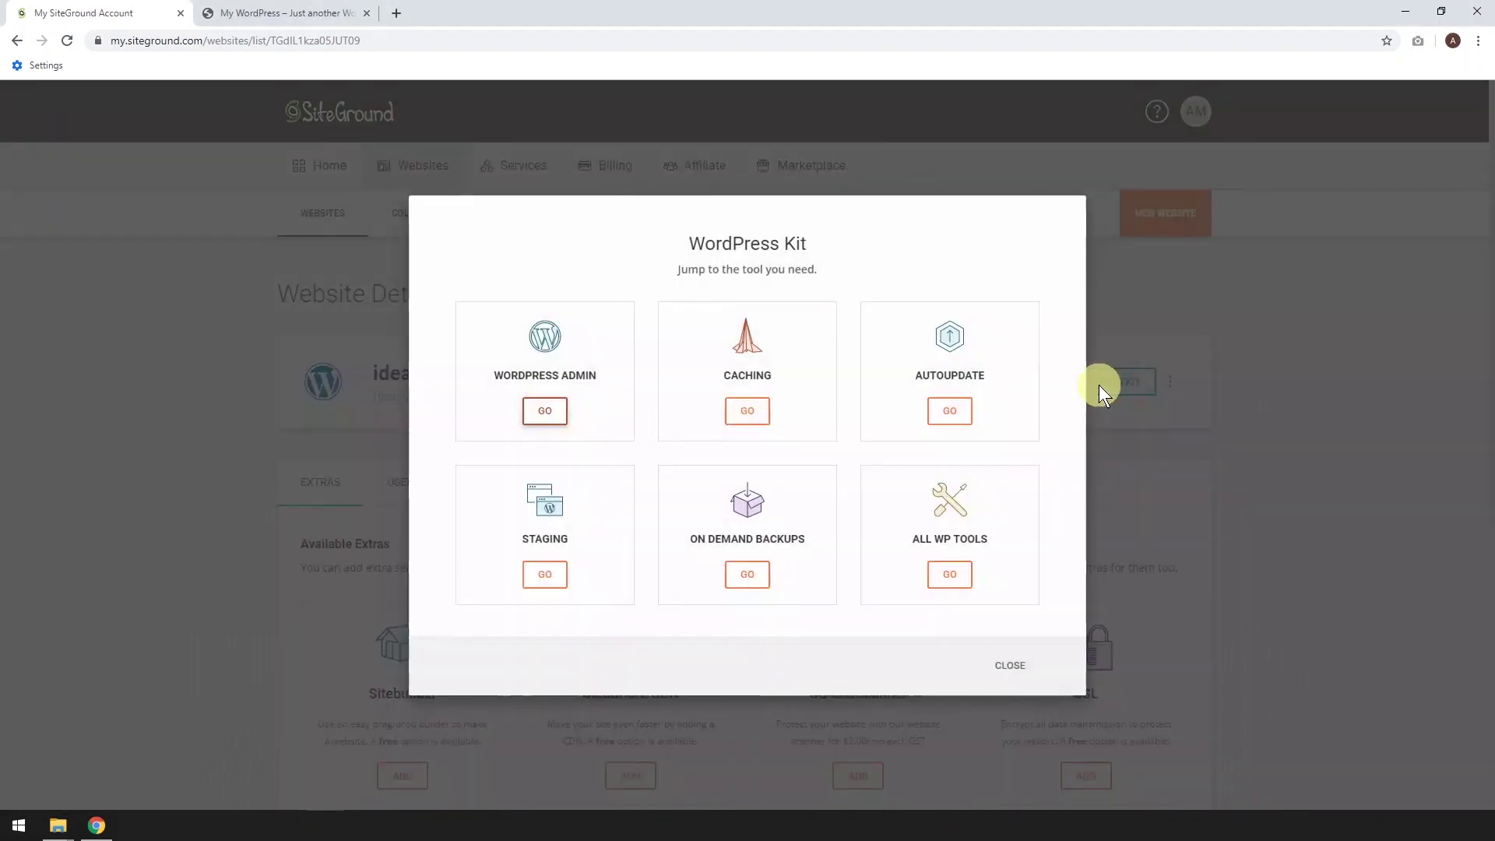
left_click(544, 410)
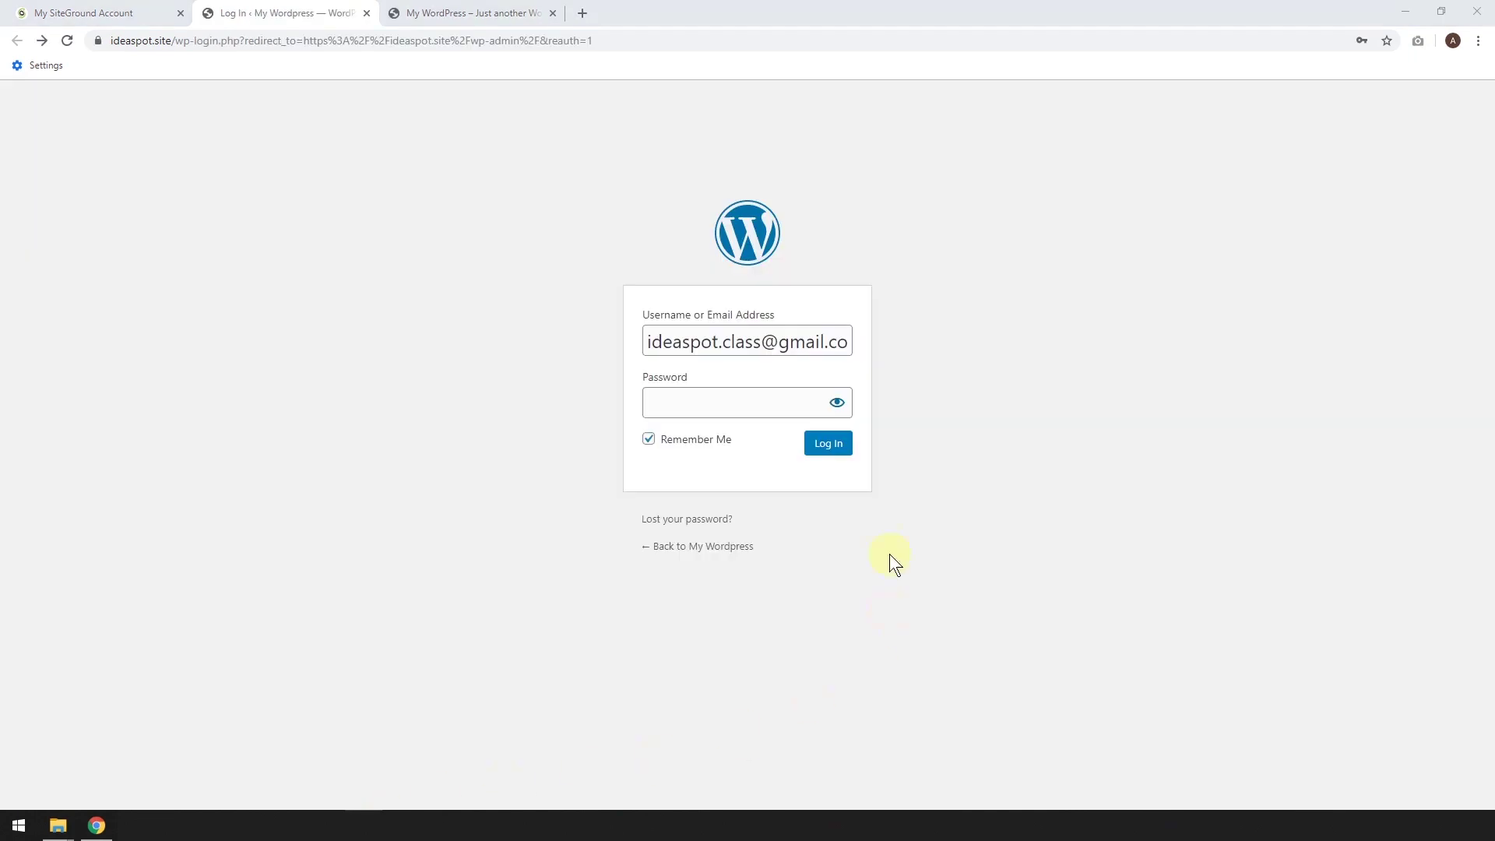
left_click(664, 407)
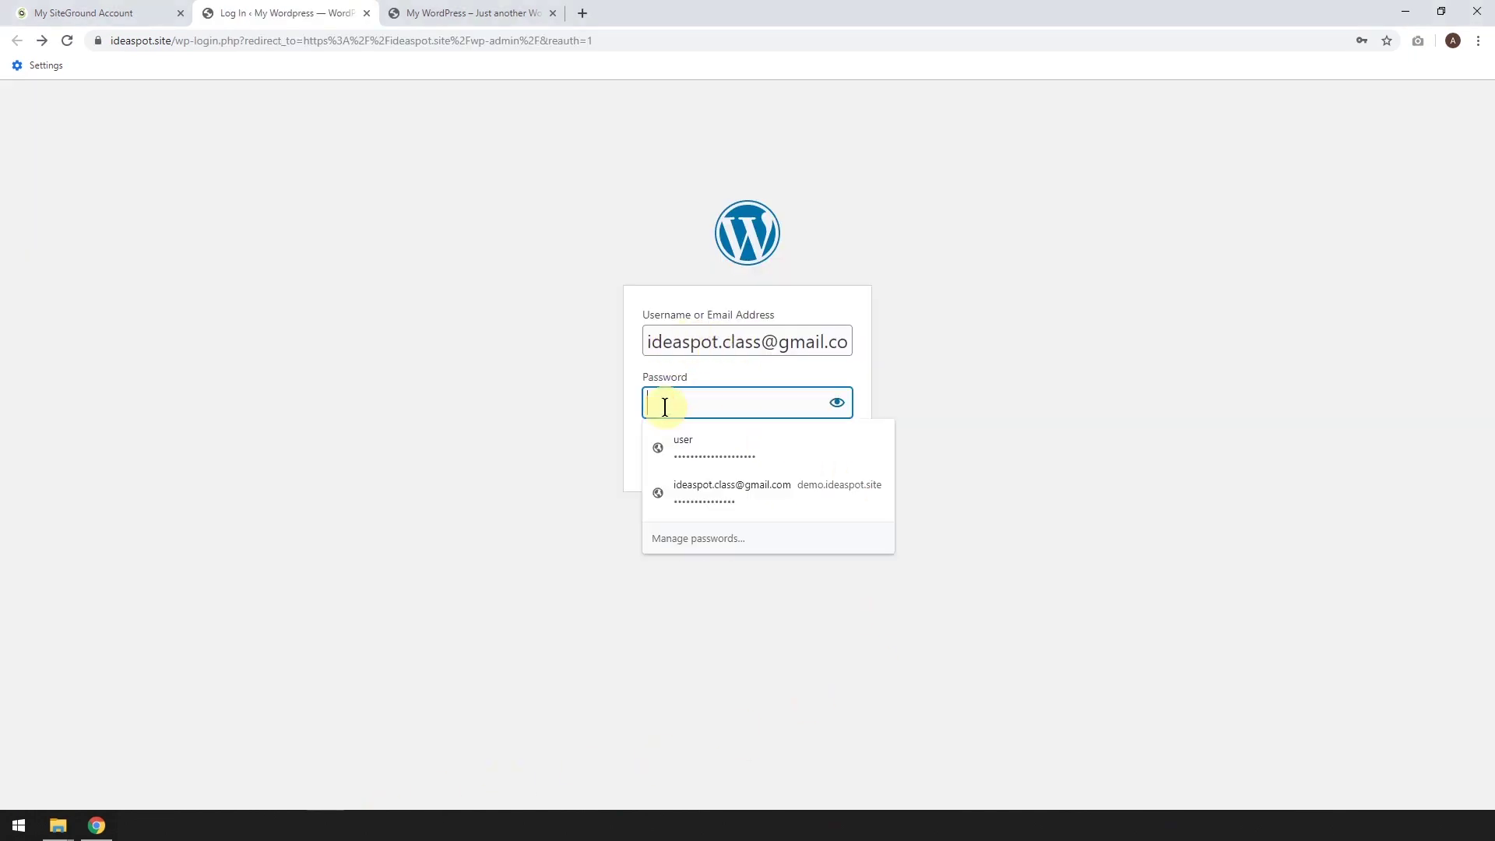
key("ctrl+v")
left_click(495, 406)
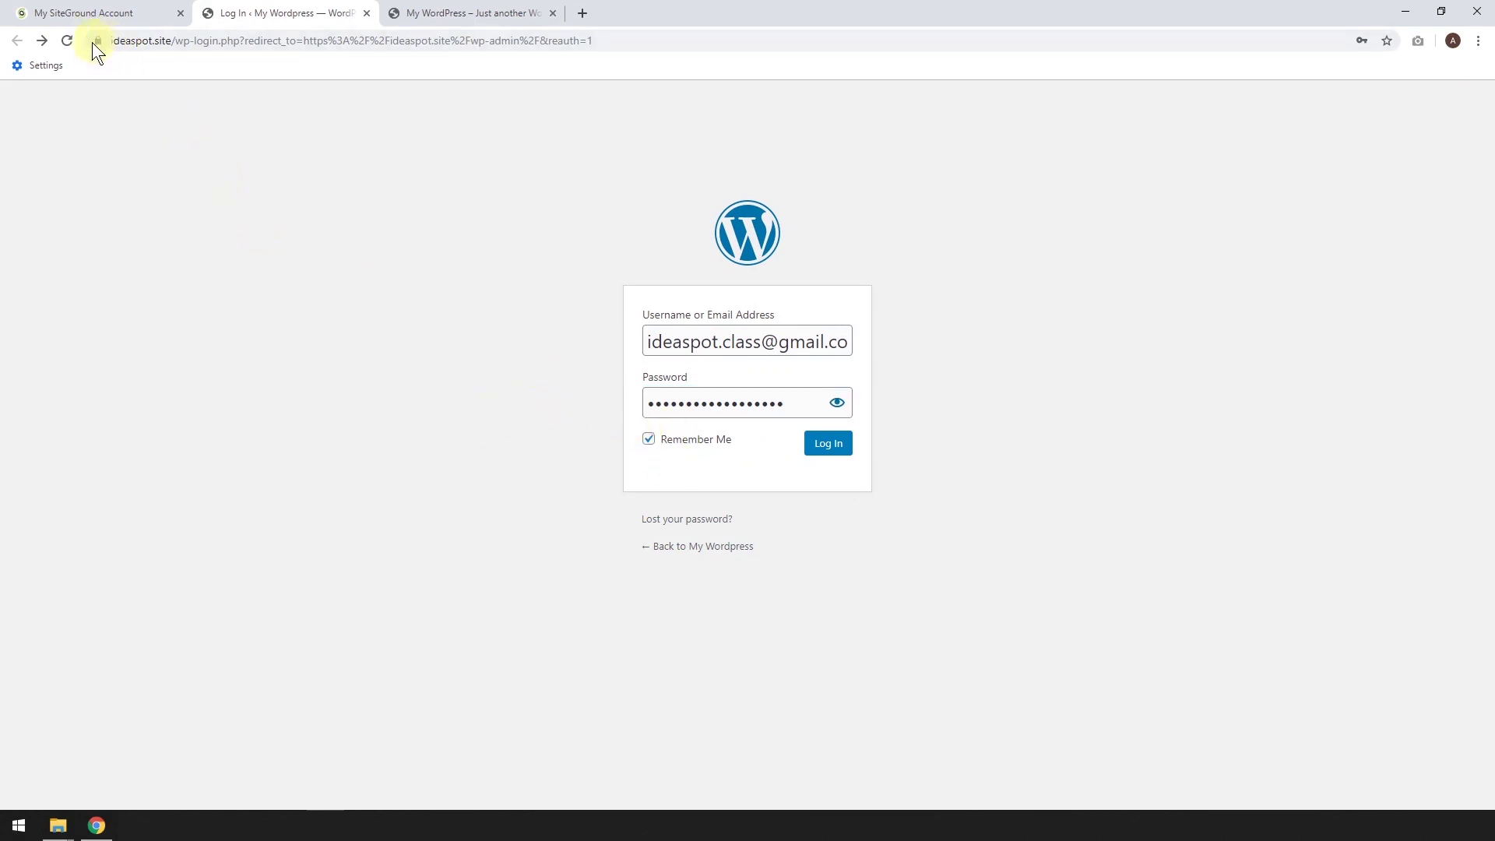
left_click(828, 445)
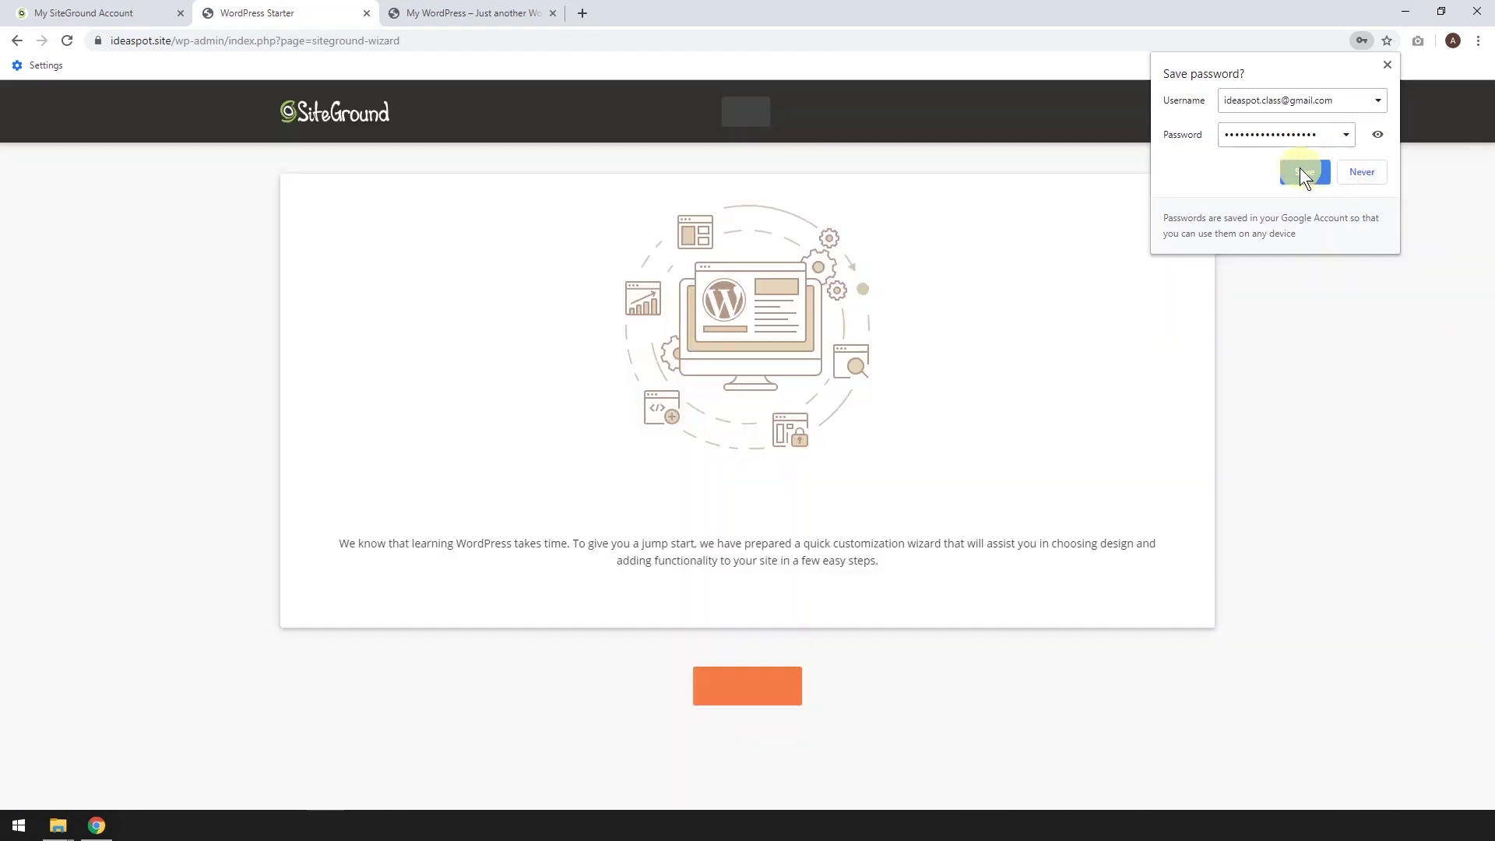
Save the login in the browser, start the WordPress Starter wizard, then exit without choosing a theme
left_click(1300, 166)
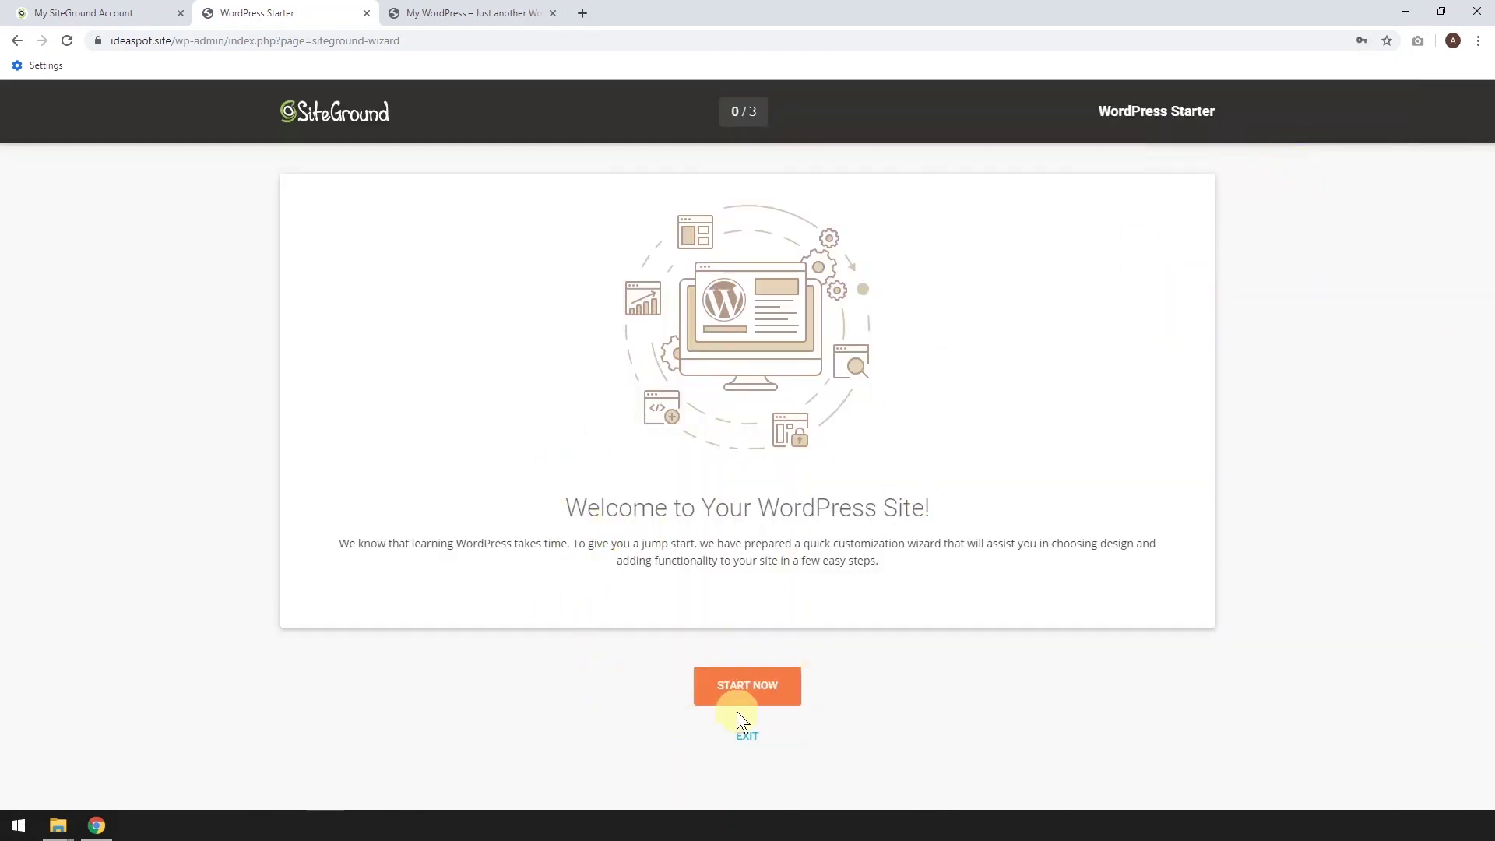
left_click(741, 689)
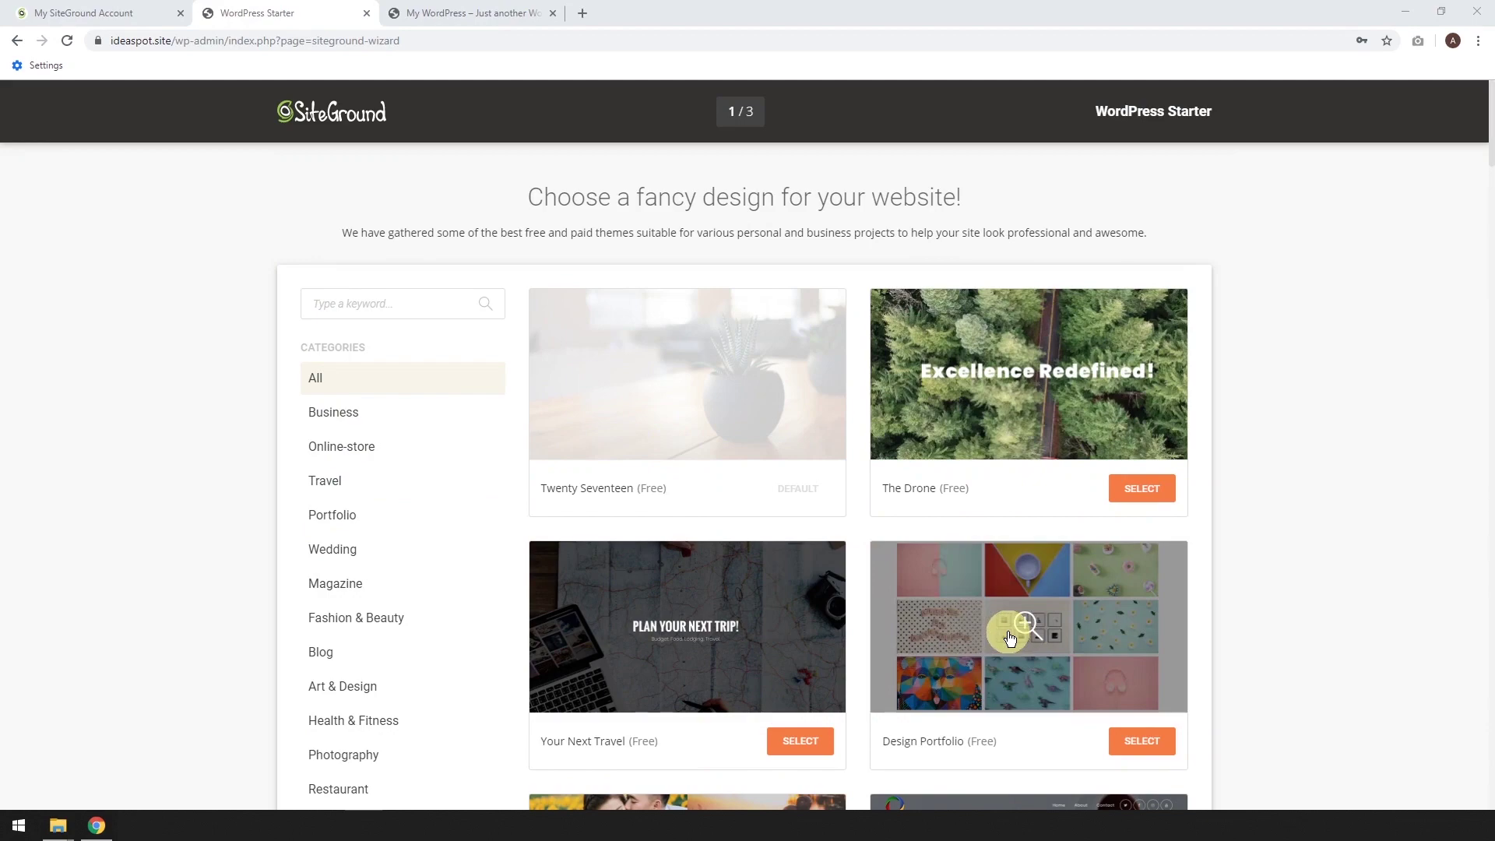
scroll(1010, 638, "down", 20)
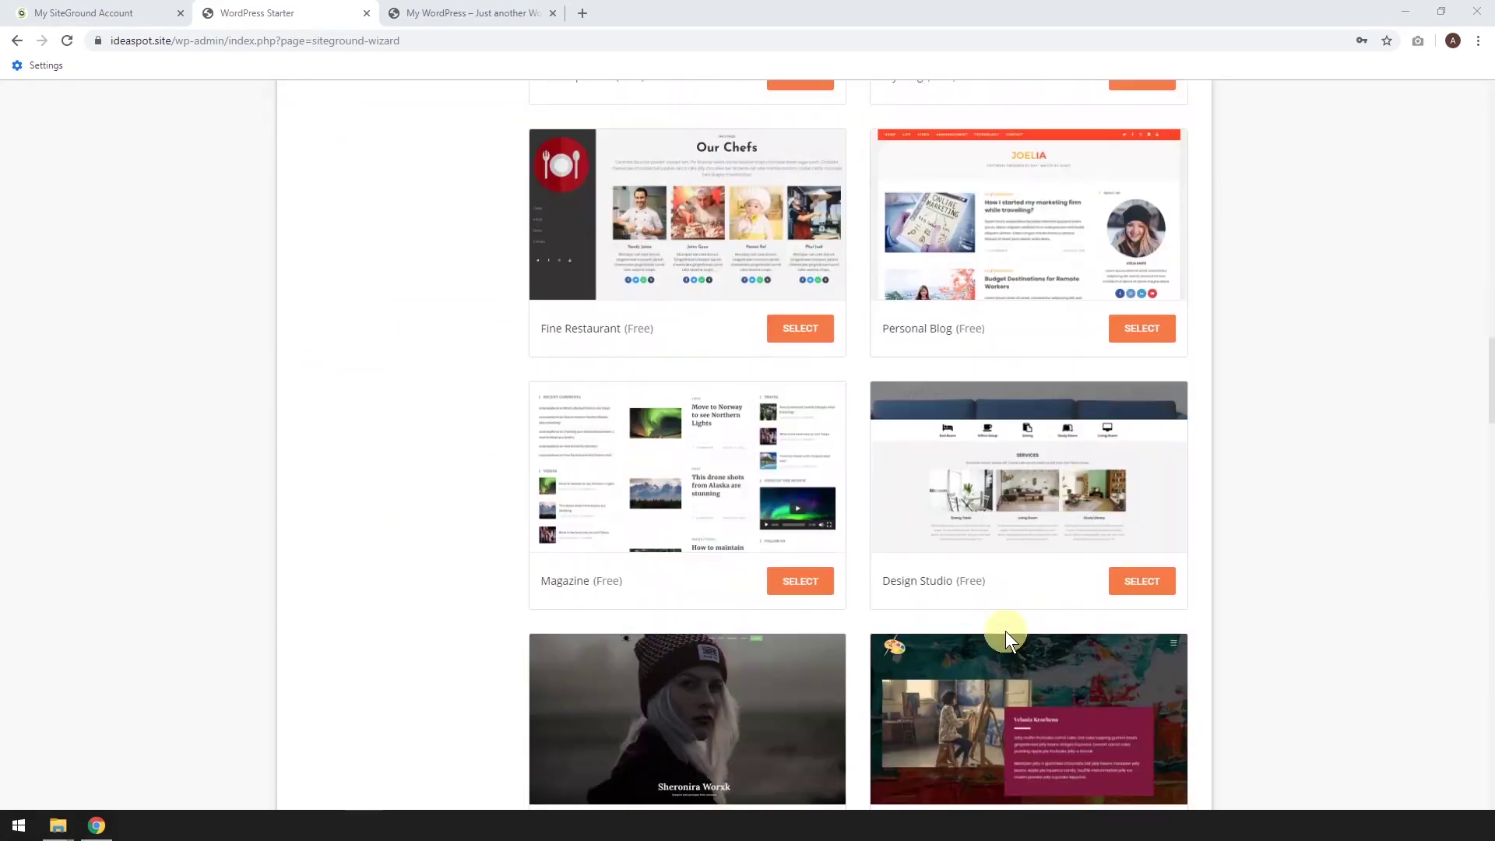
scroll(1005, 635, "down", 20)
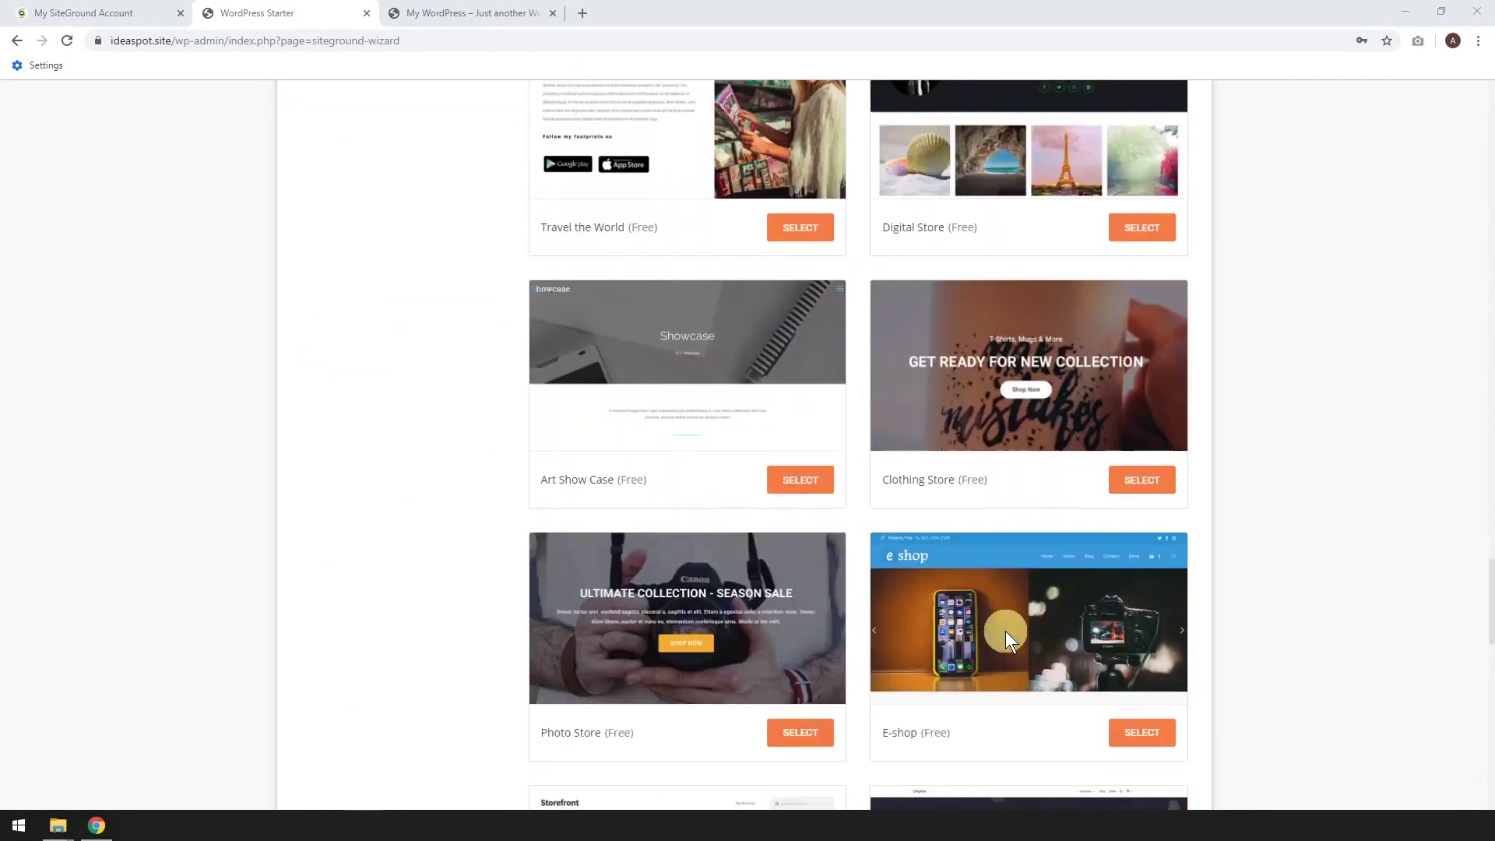
scroll(1005, 630, "down", 18)
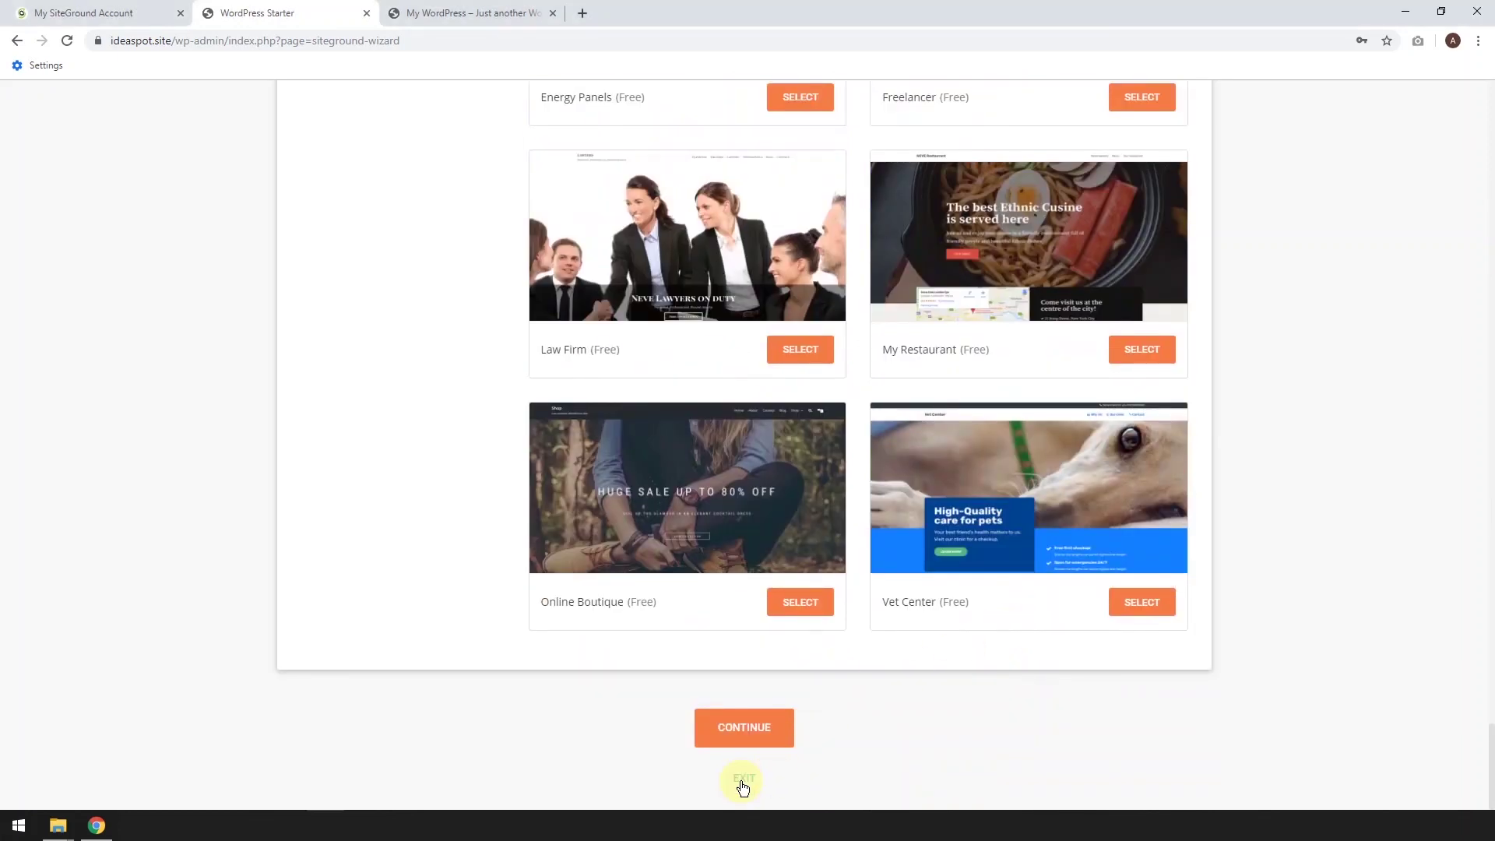
left_click(743, 783)
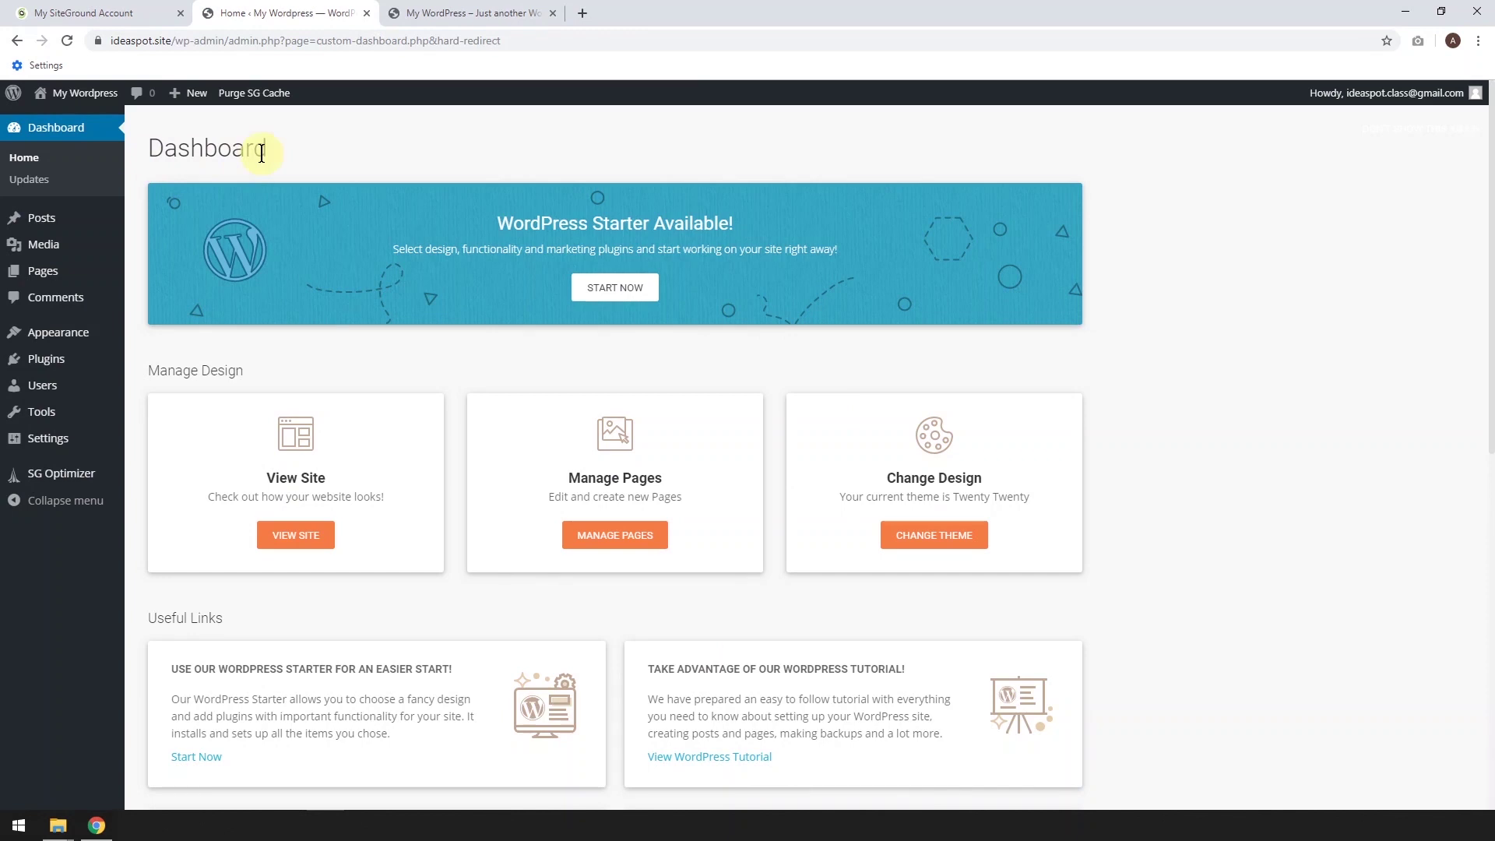
Deactivate the WordPress Starter plugin under Installed Plugins and go back to the Dashboard
left_click(363, 825)
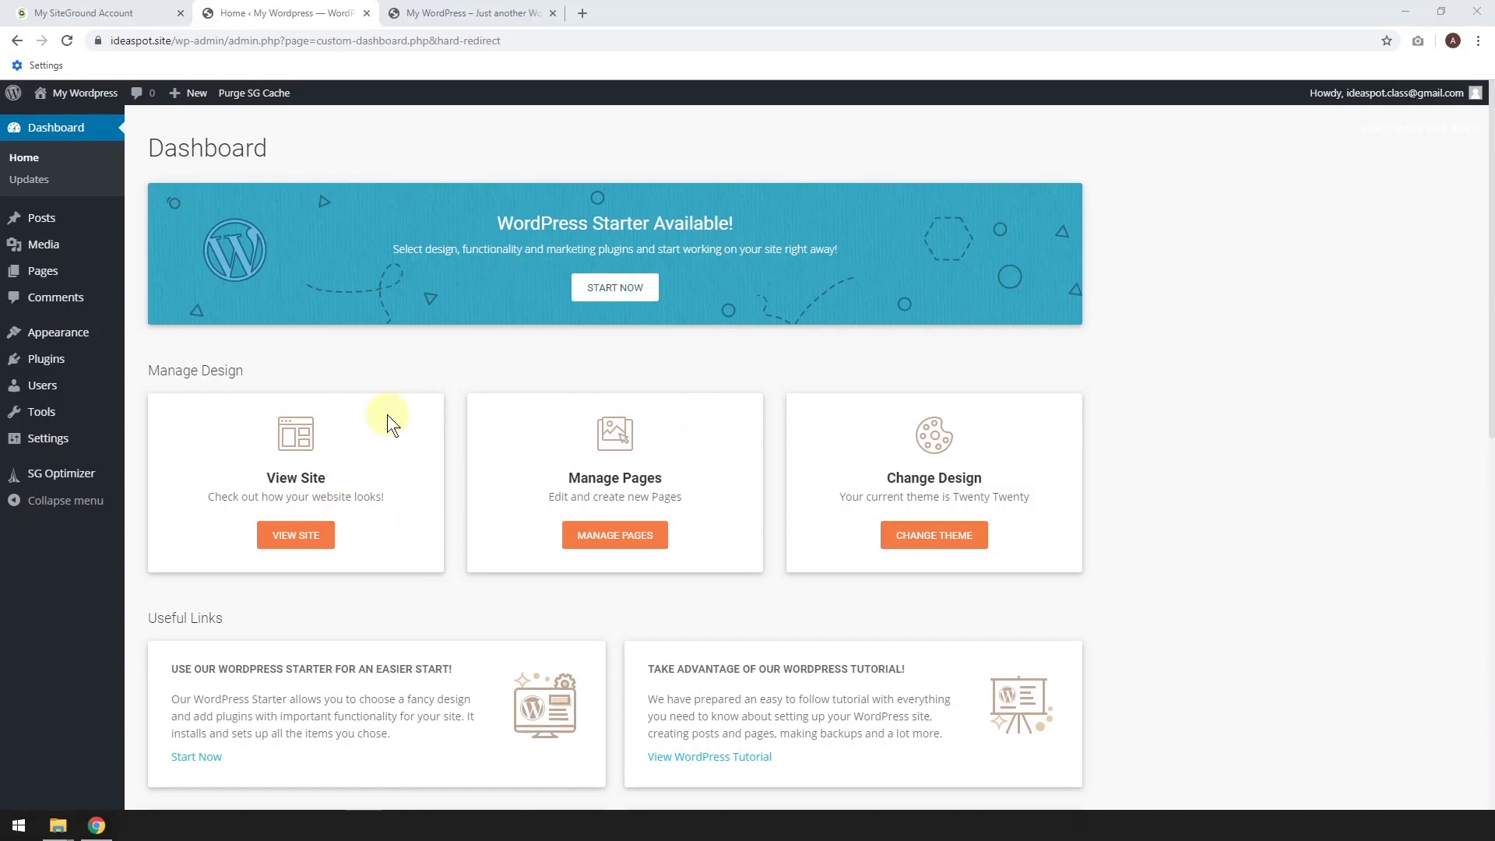
mouse_move(43, 372)
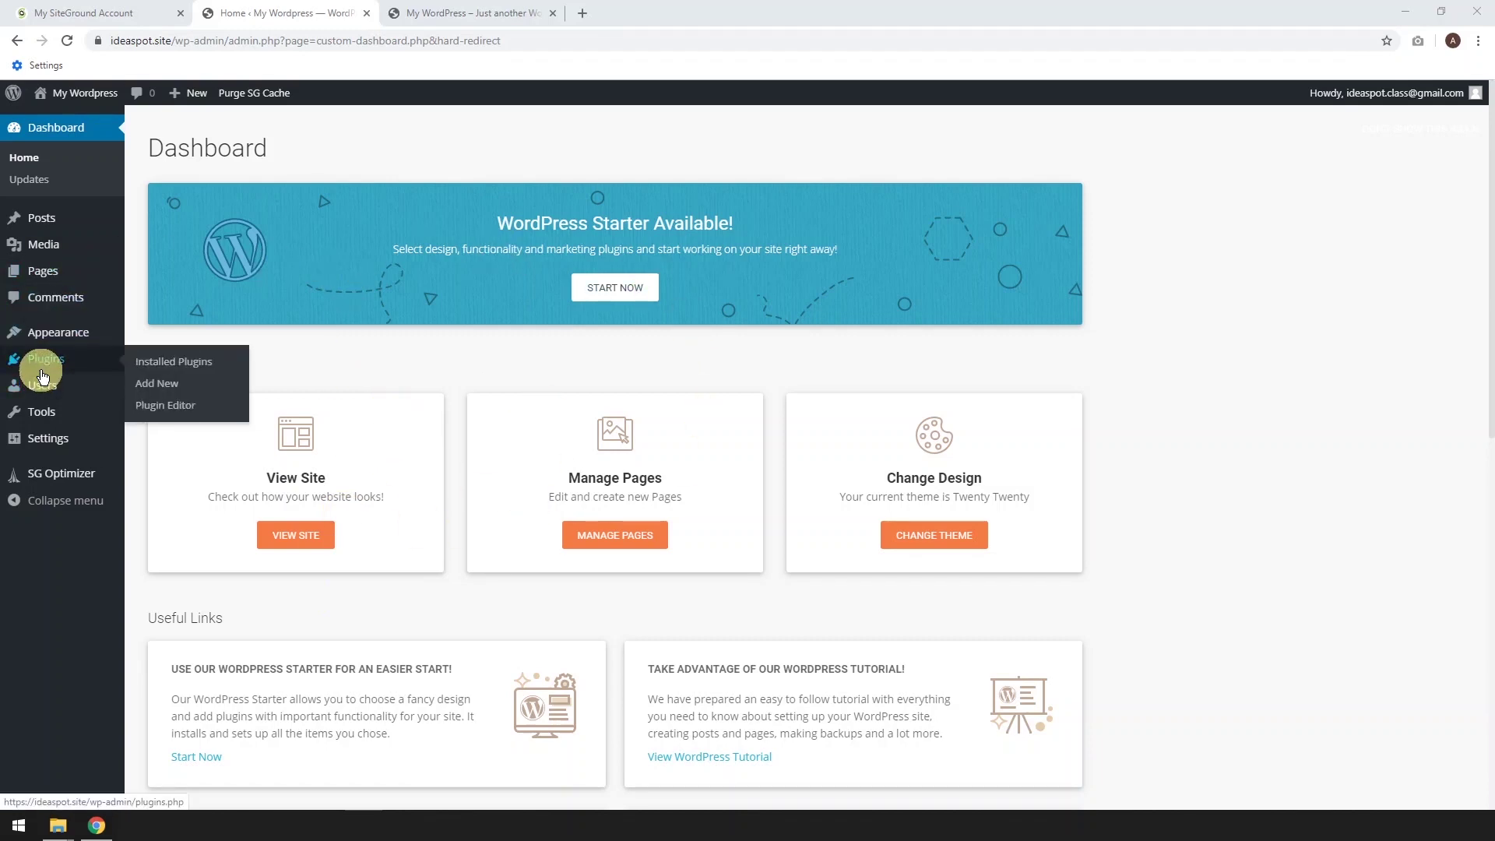
left_click(145, 366)
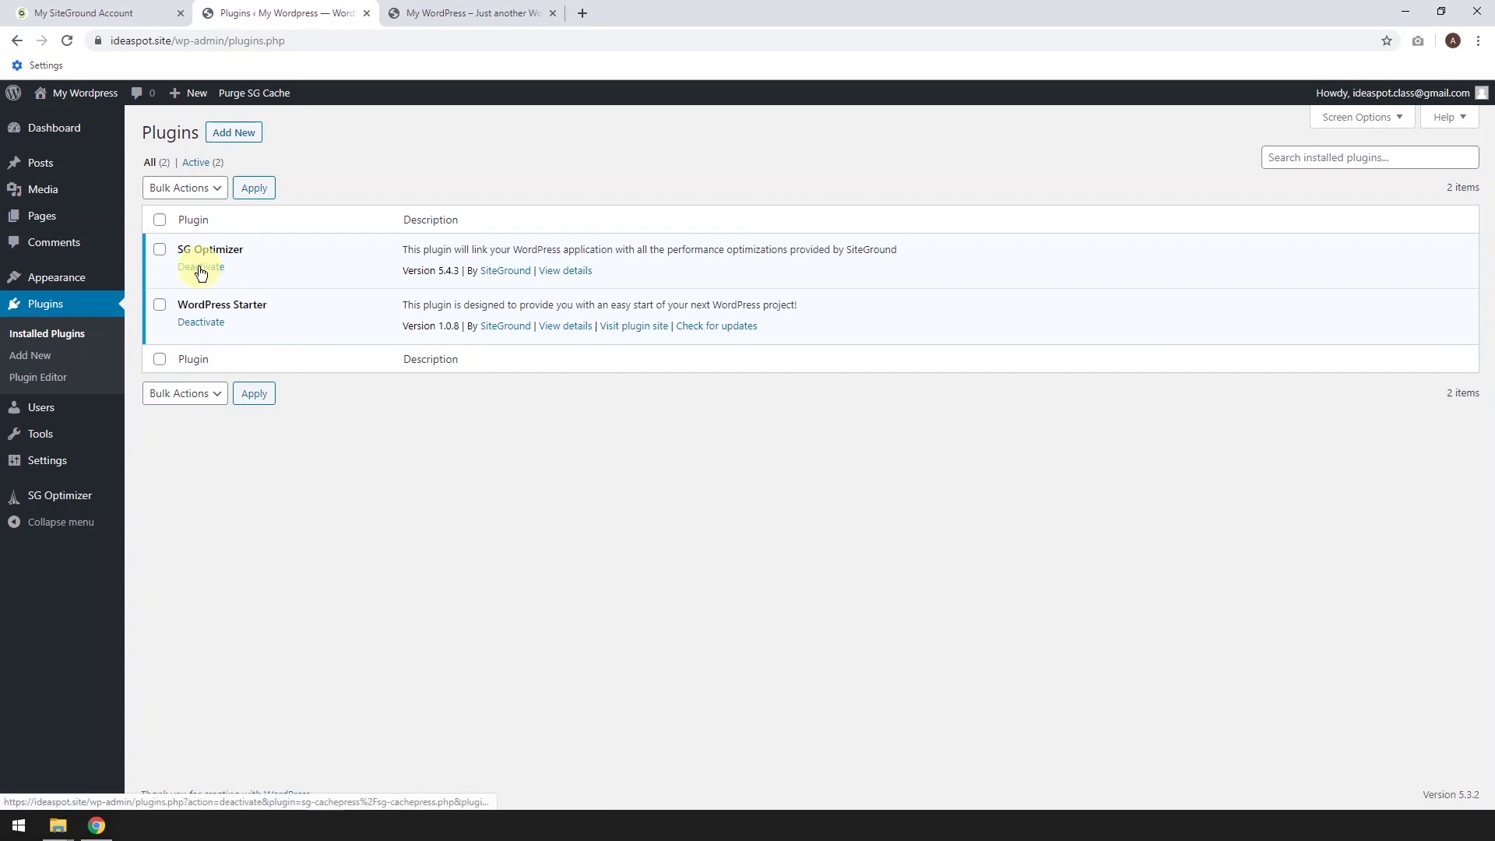
left_click(200, 323)
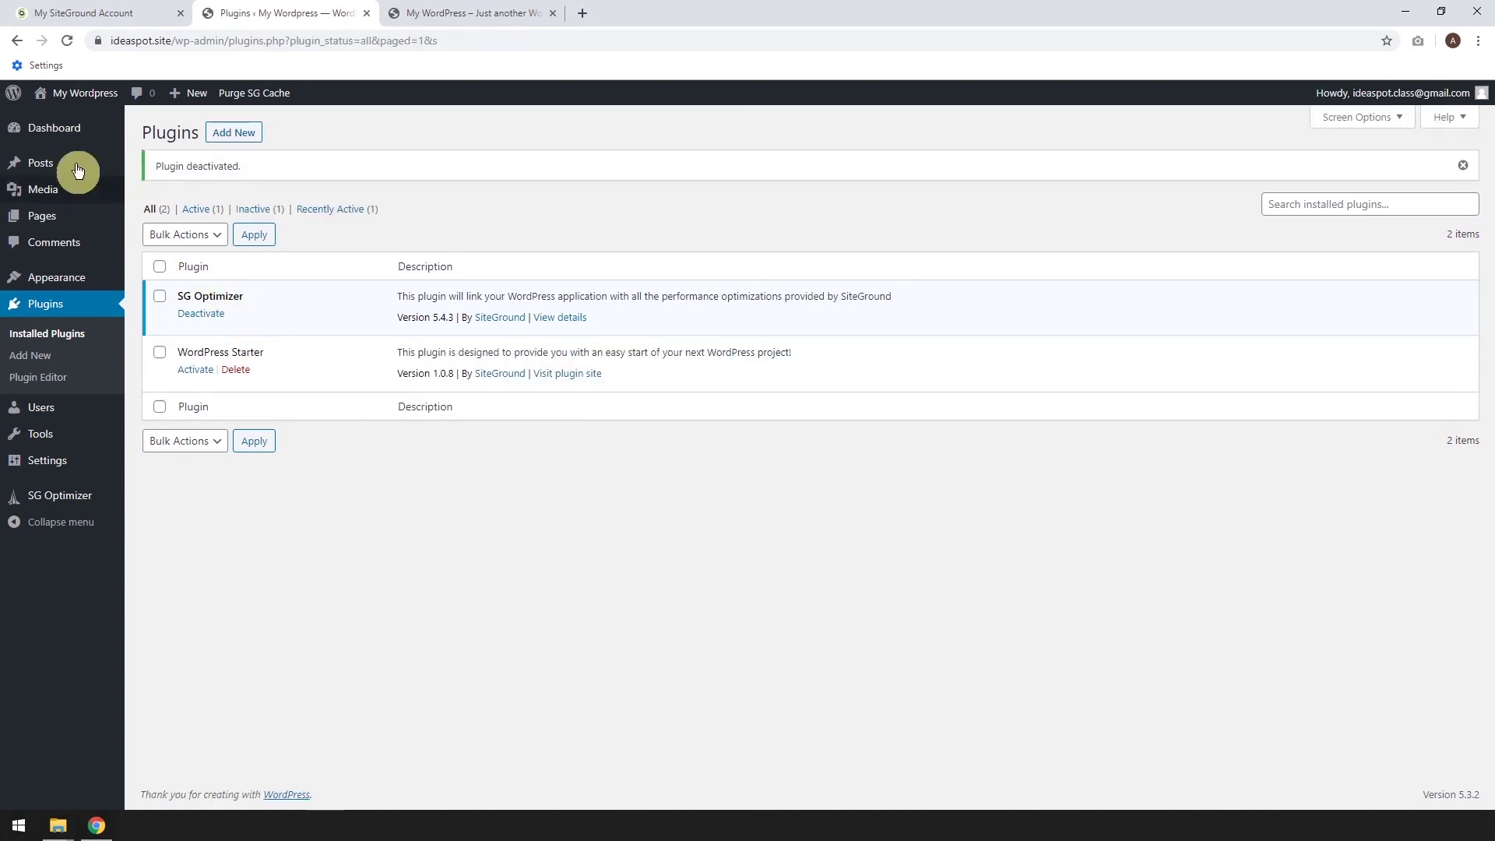
left_click(49, 128)
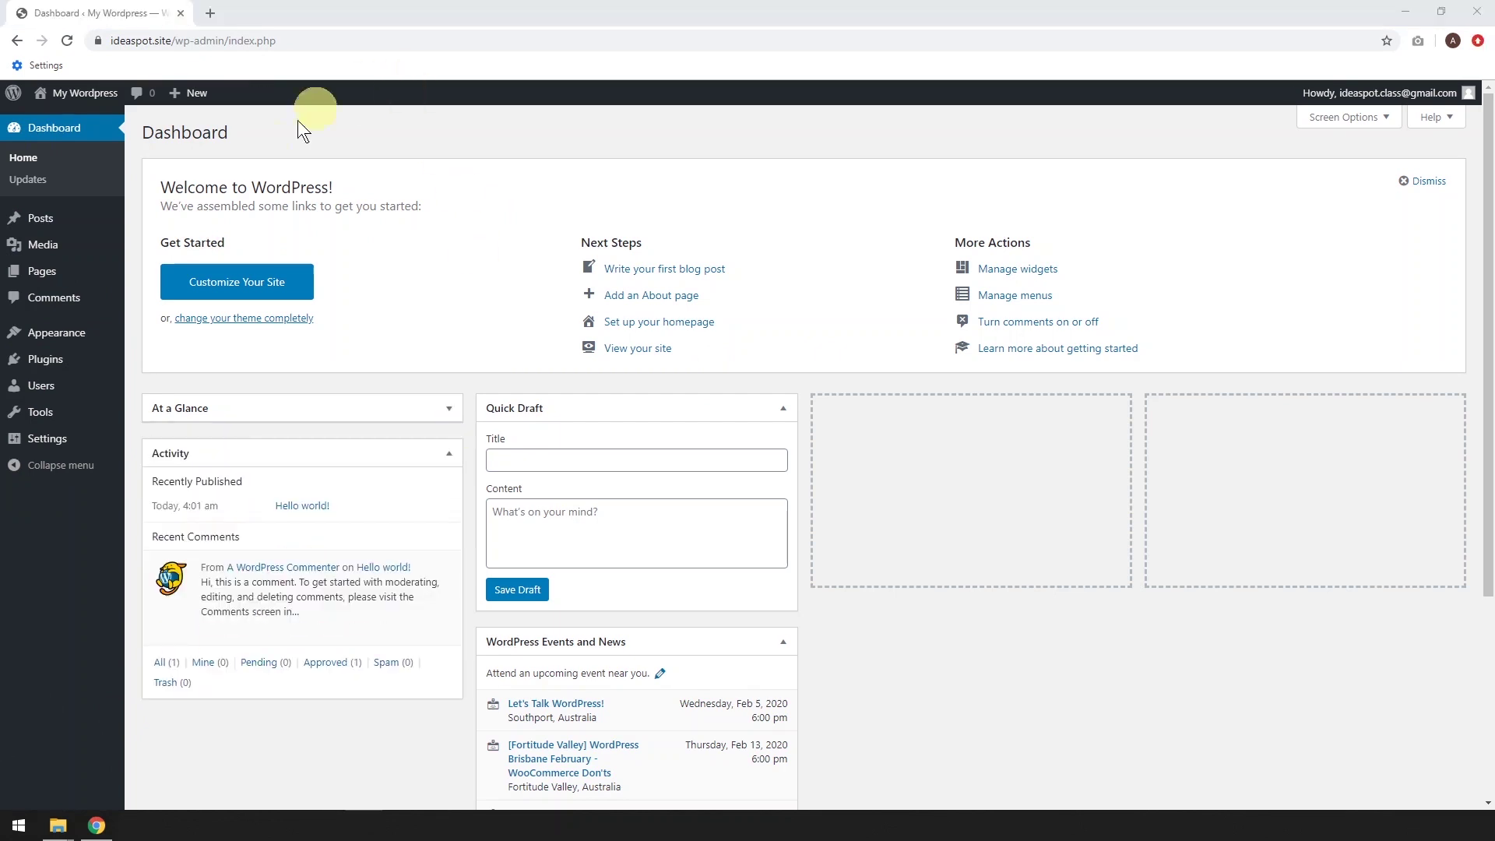
mouse_move(44, 442)
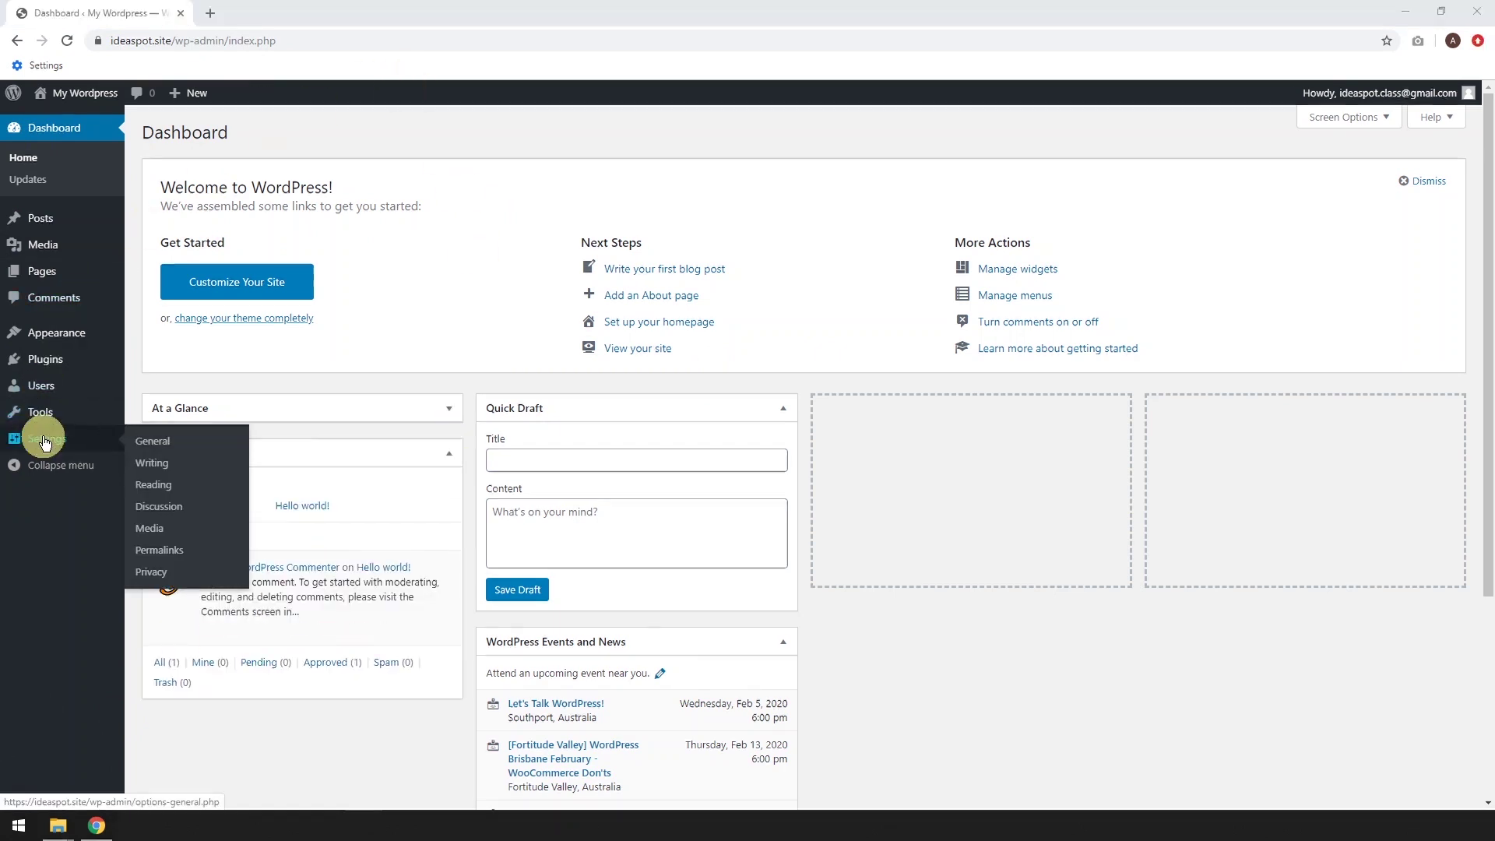
left_click(163, 441)
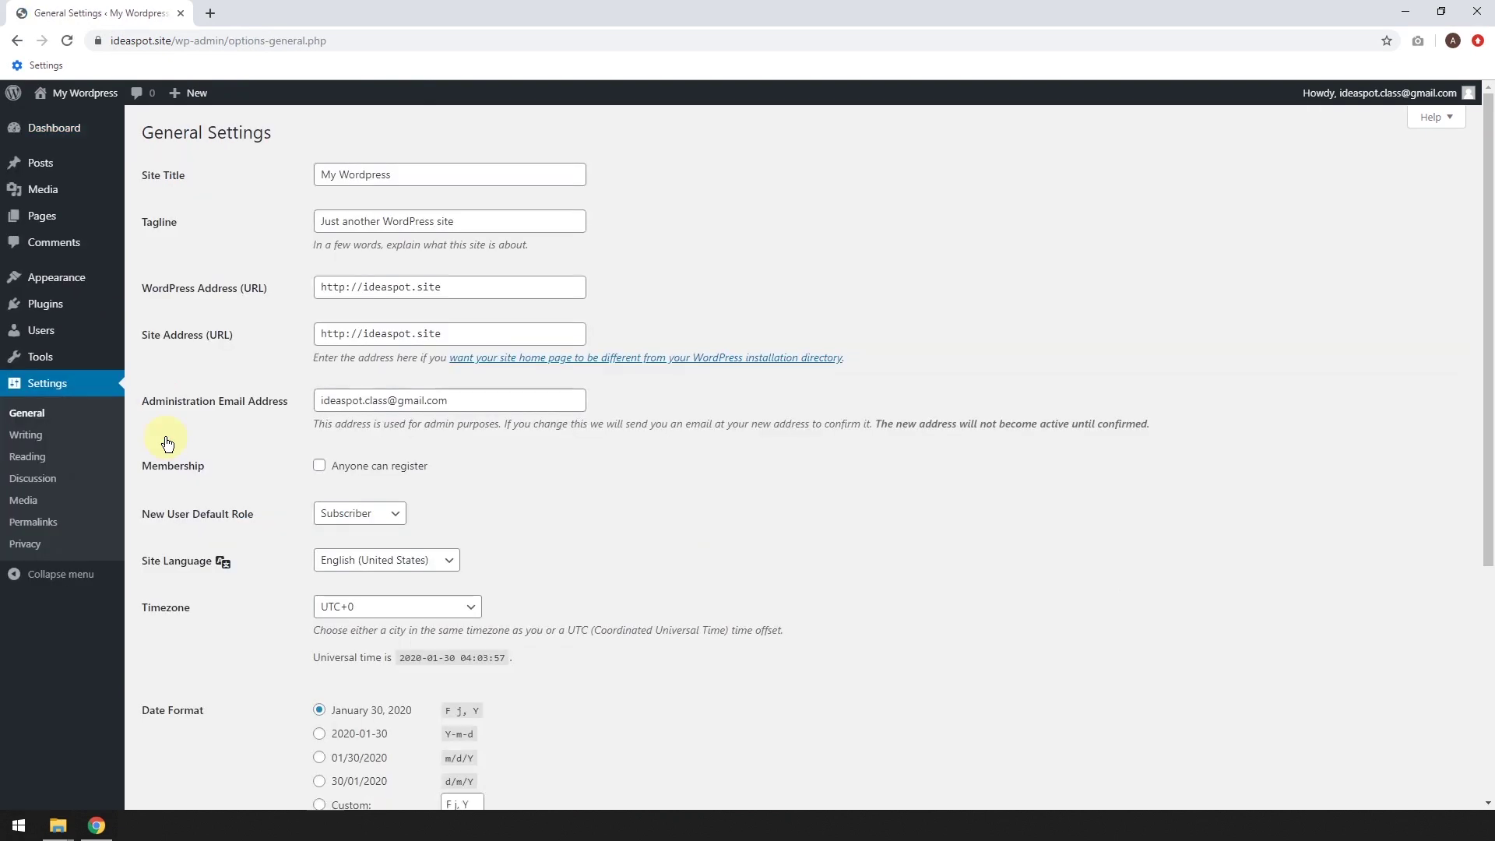
left_click(351, 287)
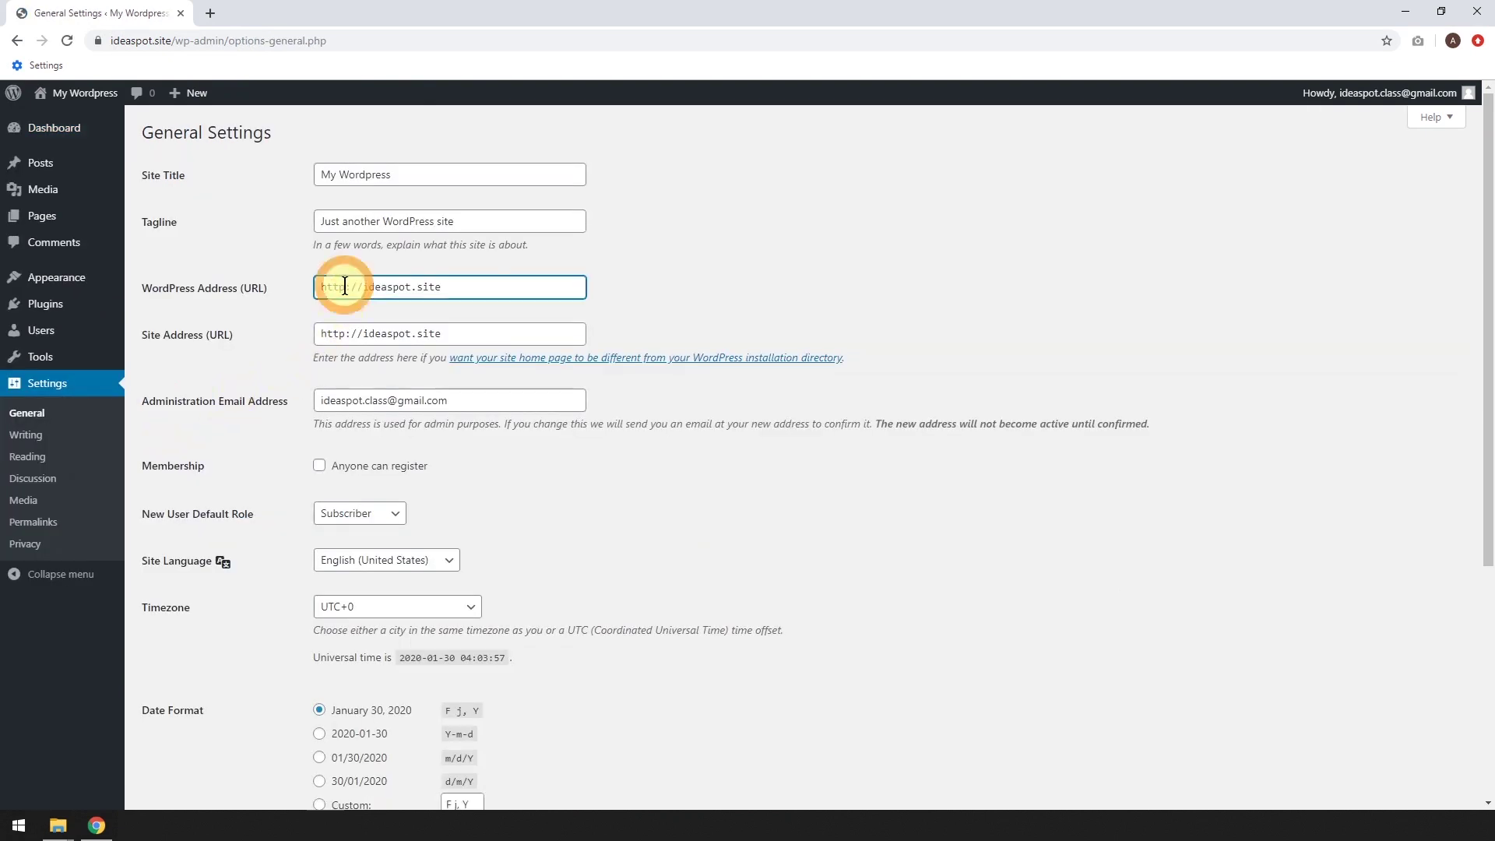
type("s")
left_click(346, 334)
type("s")
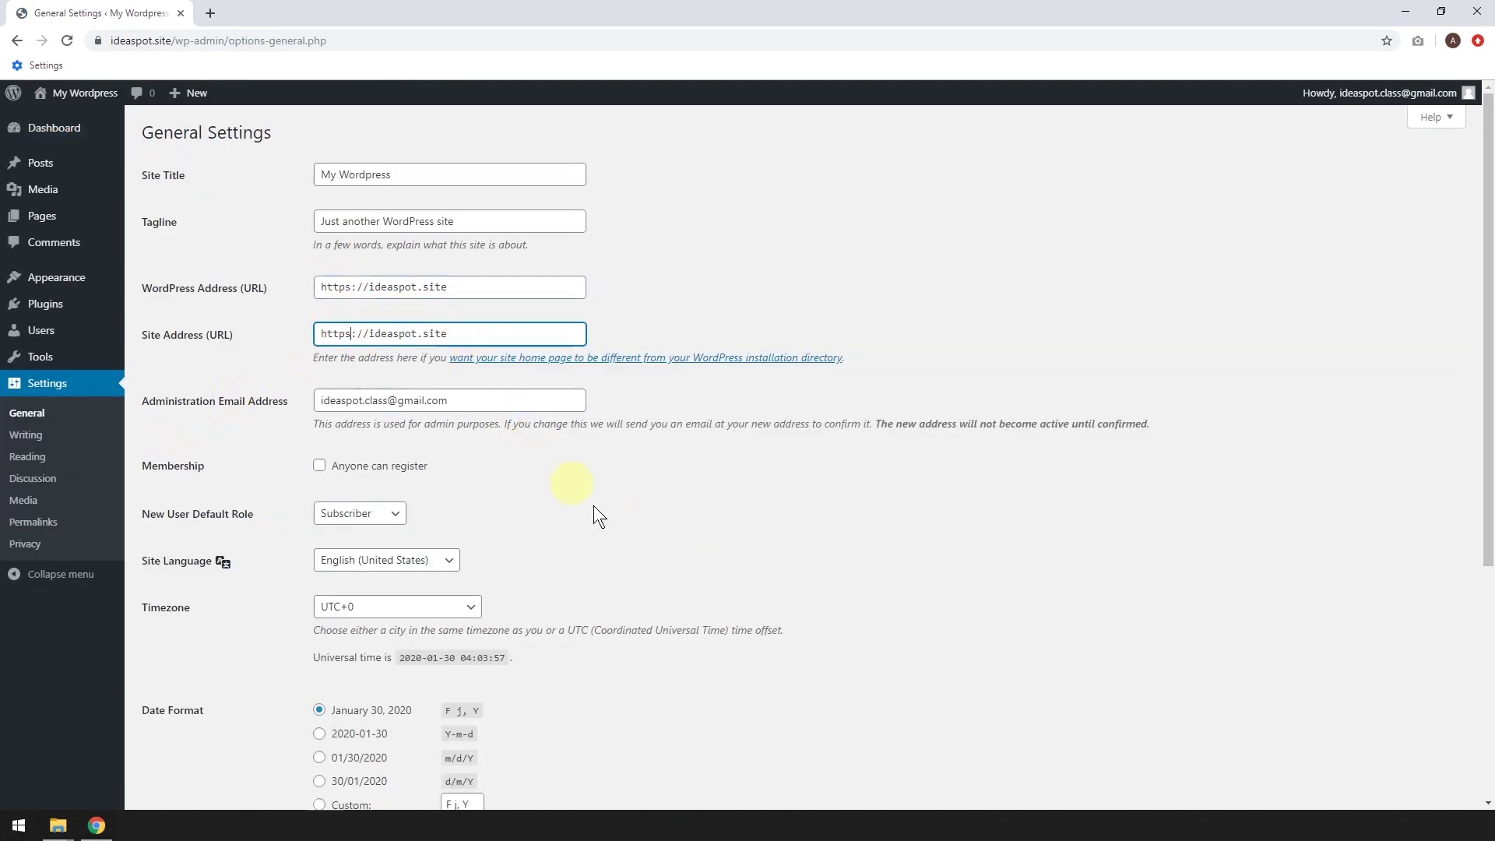
scroll(620, 526, "down", 5)
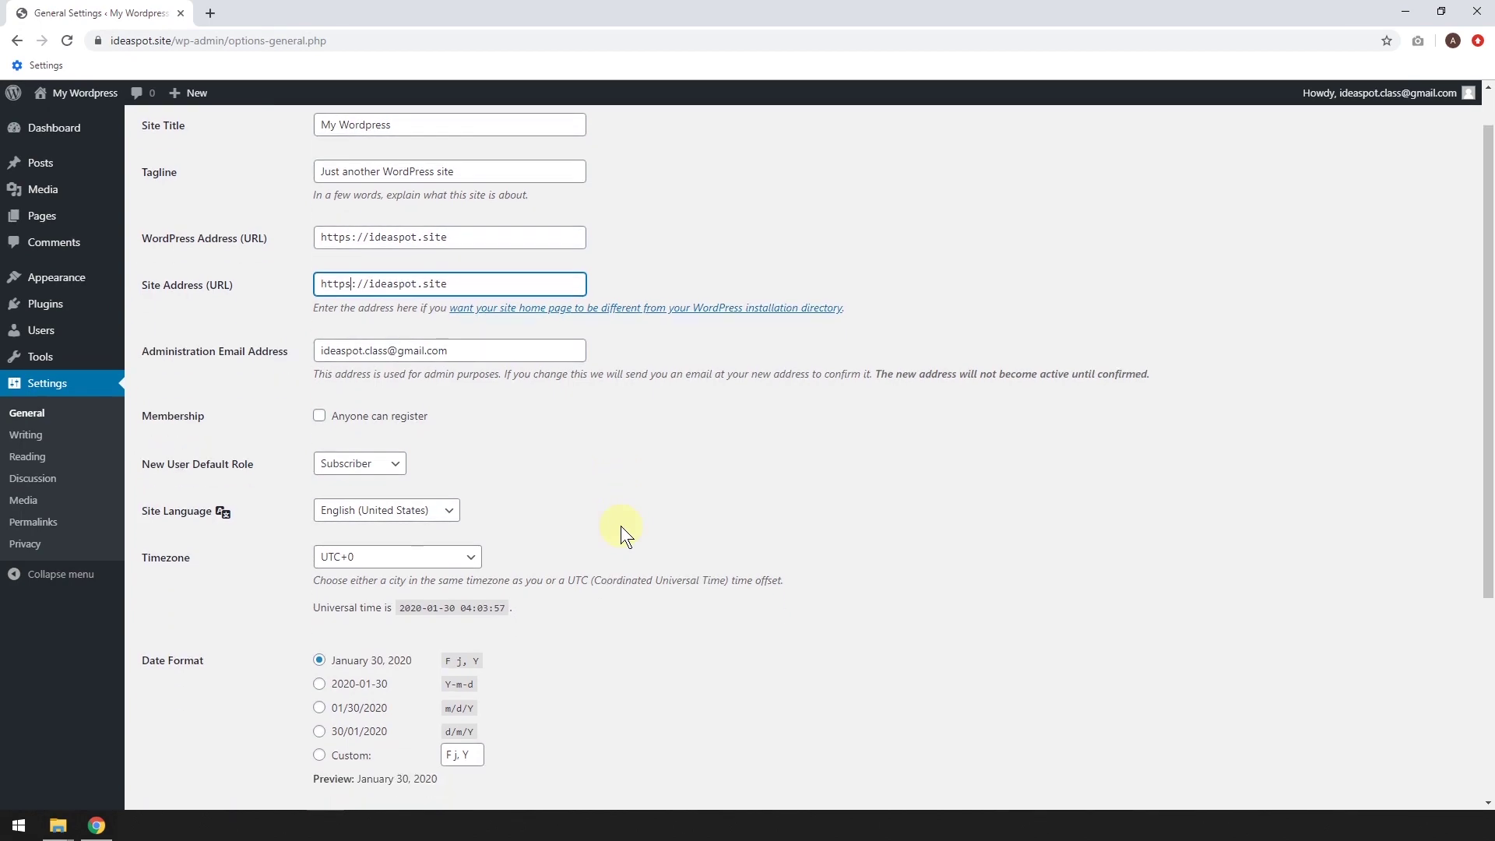
left_click(190, 738)
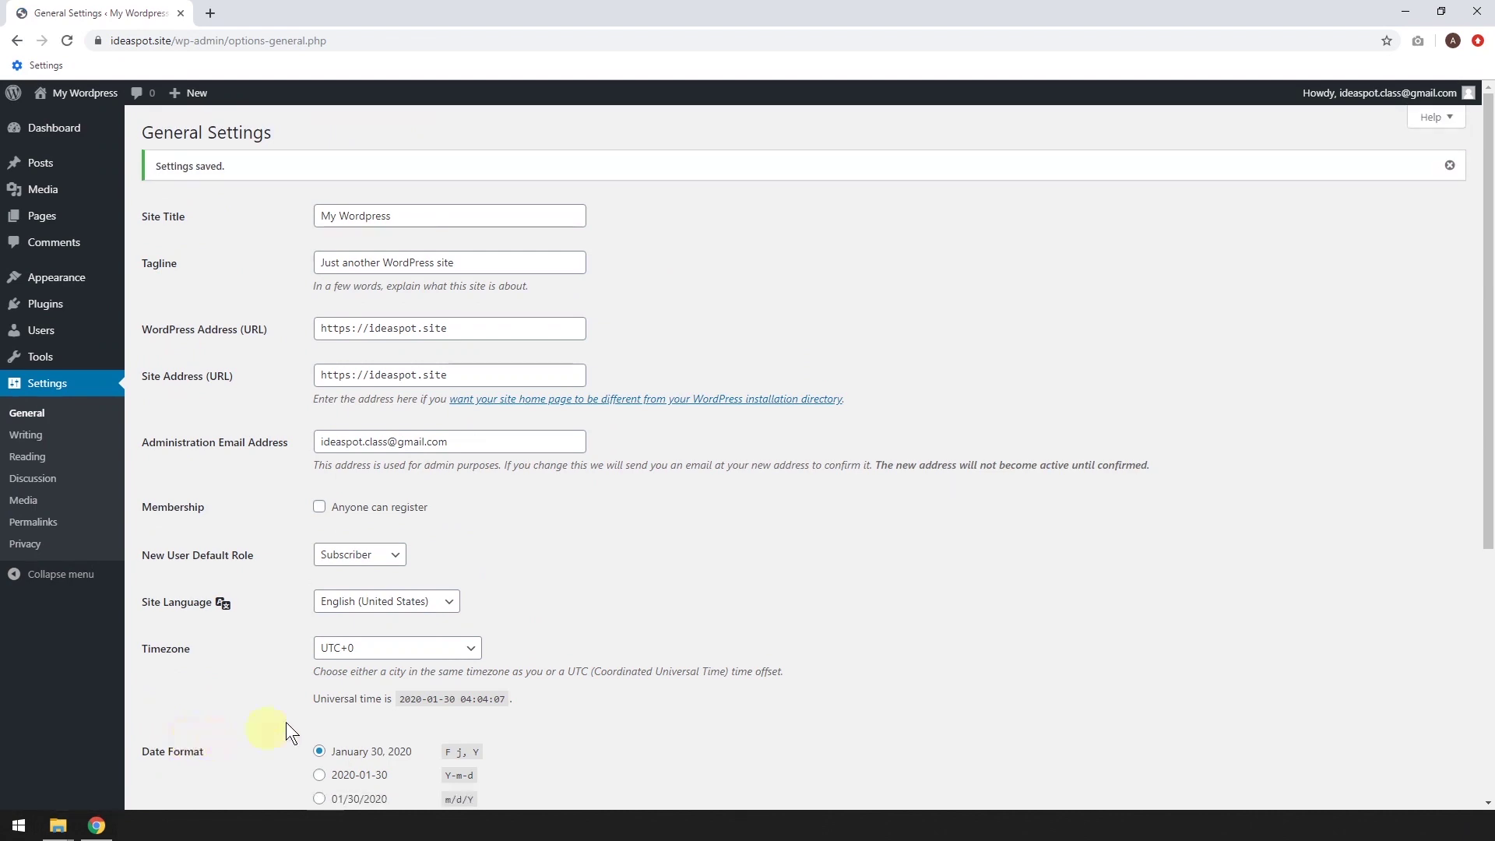
Set permalinks to the Post name structure, save, and return to the Dashboard
left_click(43, 532)
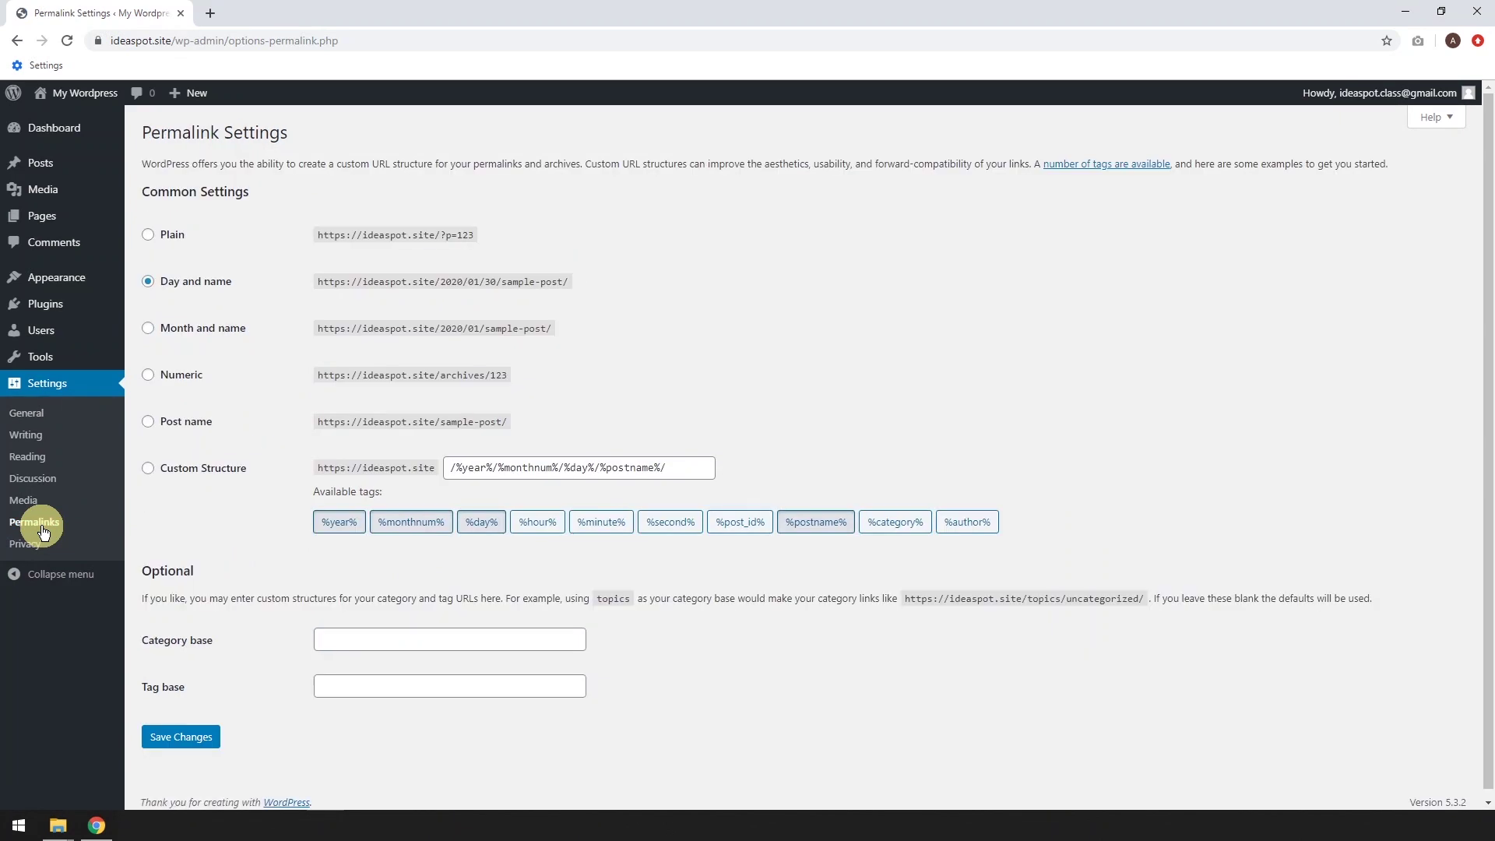
left_click(148, 423)
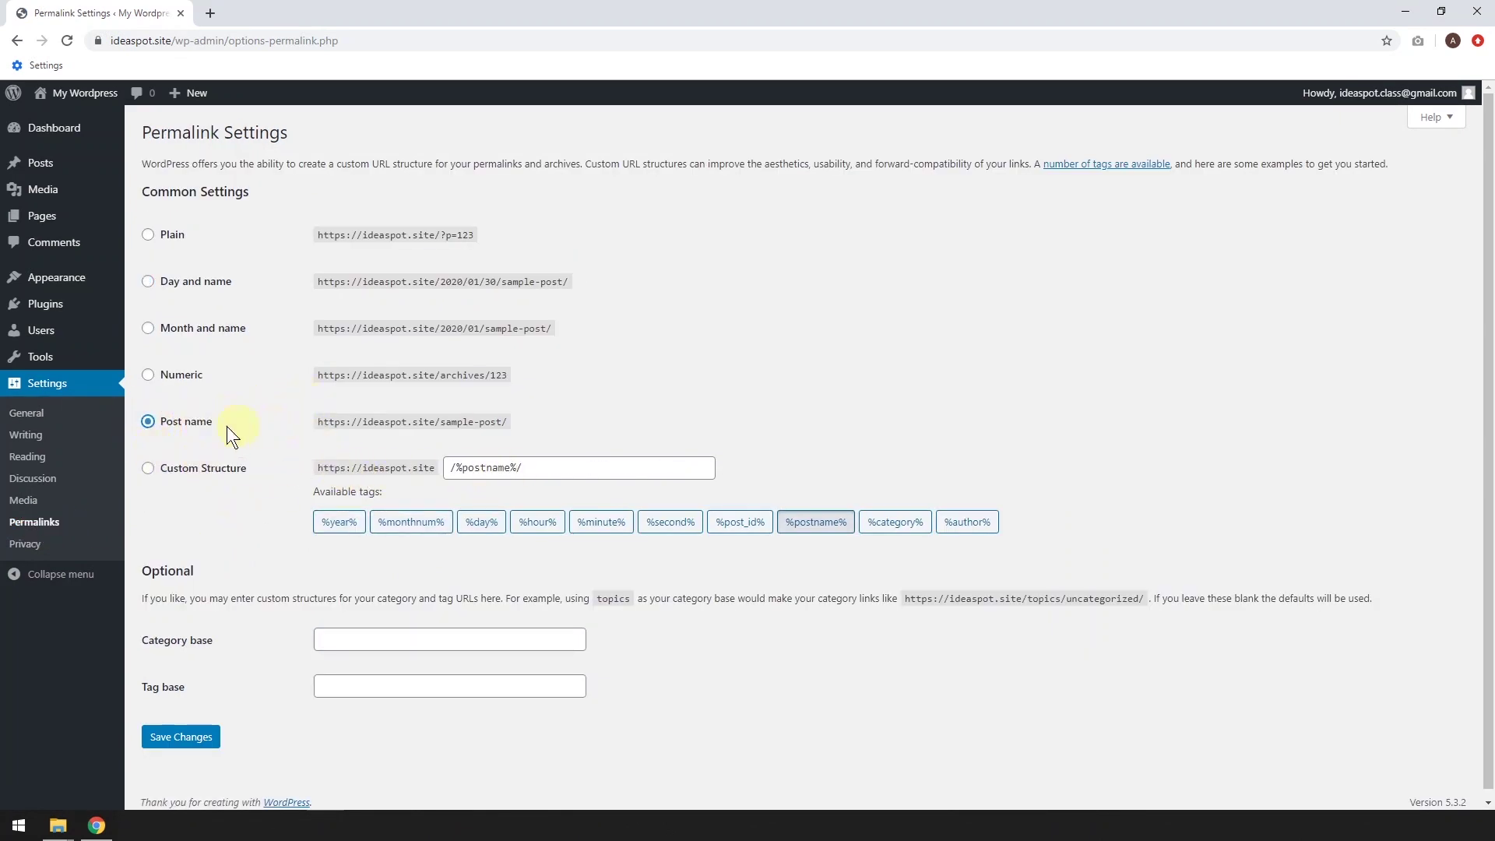
left_click(196, 738)
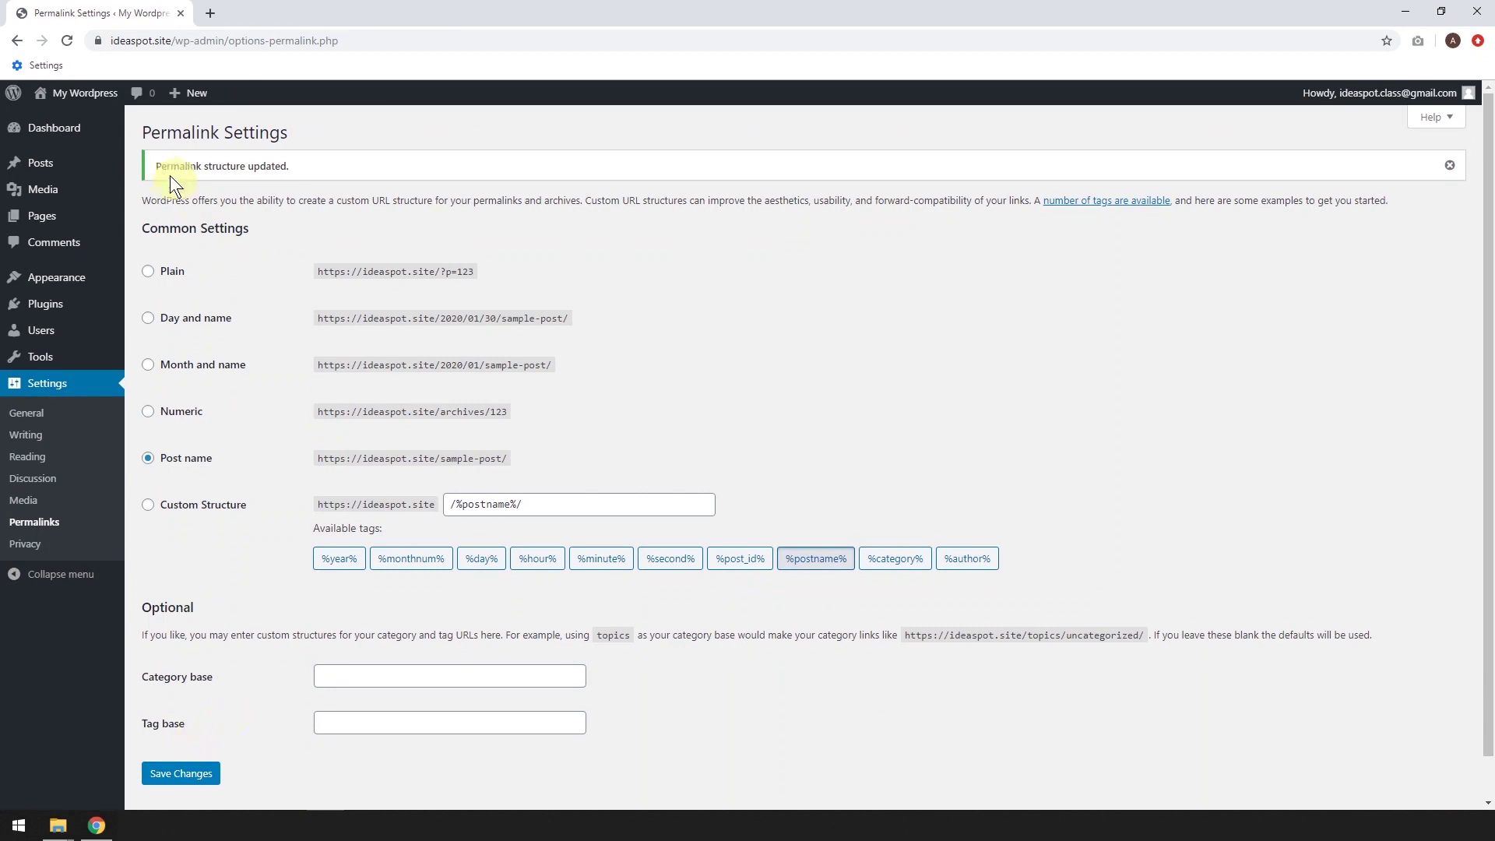
left_click(62, 131)
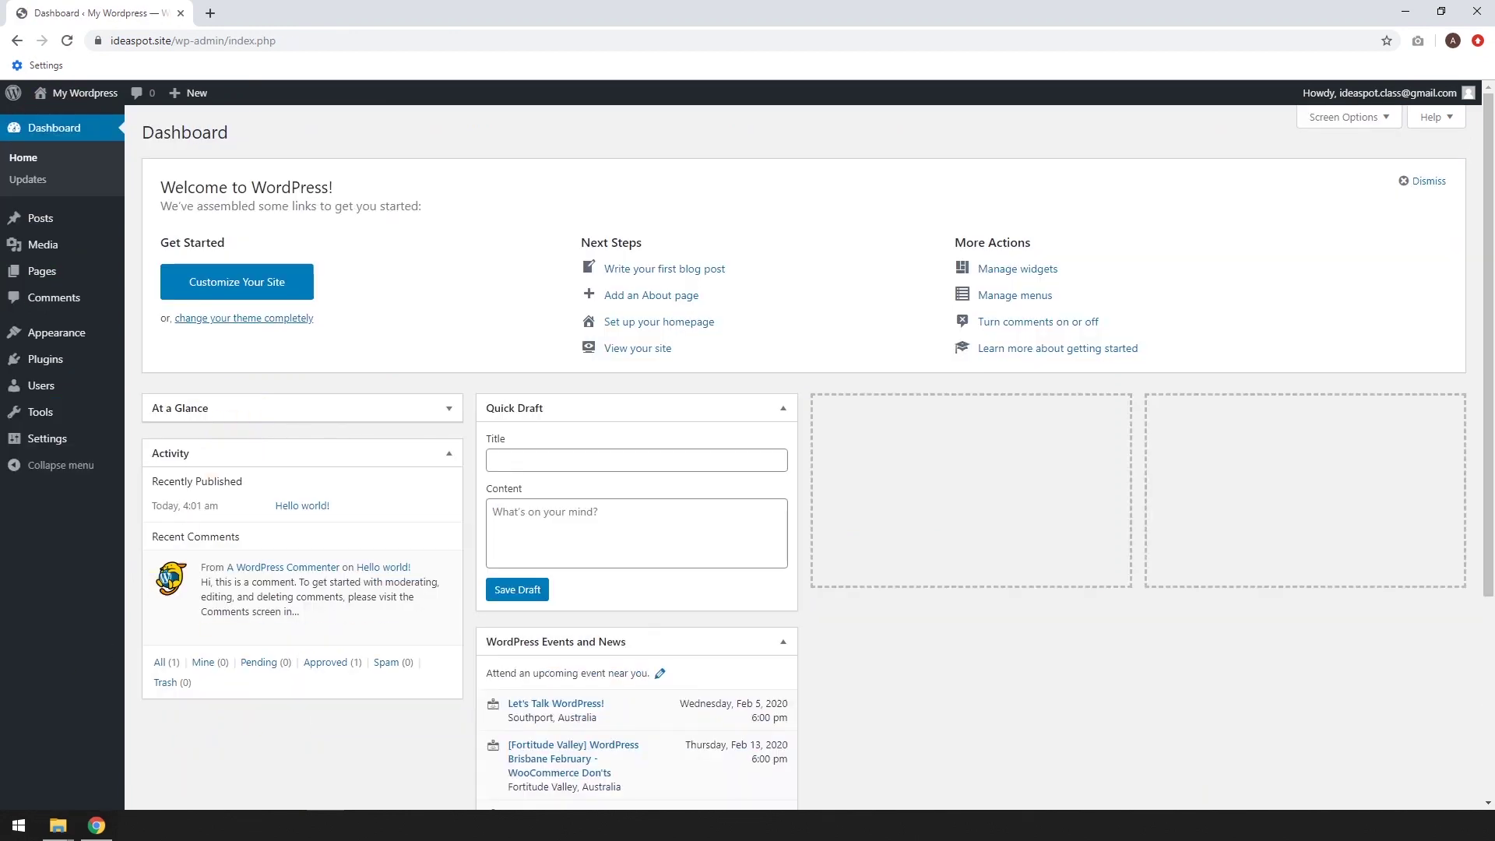
left_click(363, 825)
Search the theme directory for 'ast', then install and activate the Astra theme
mouse_move(74, 336)
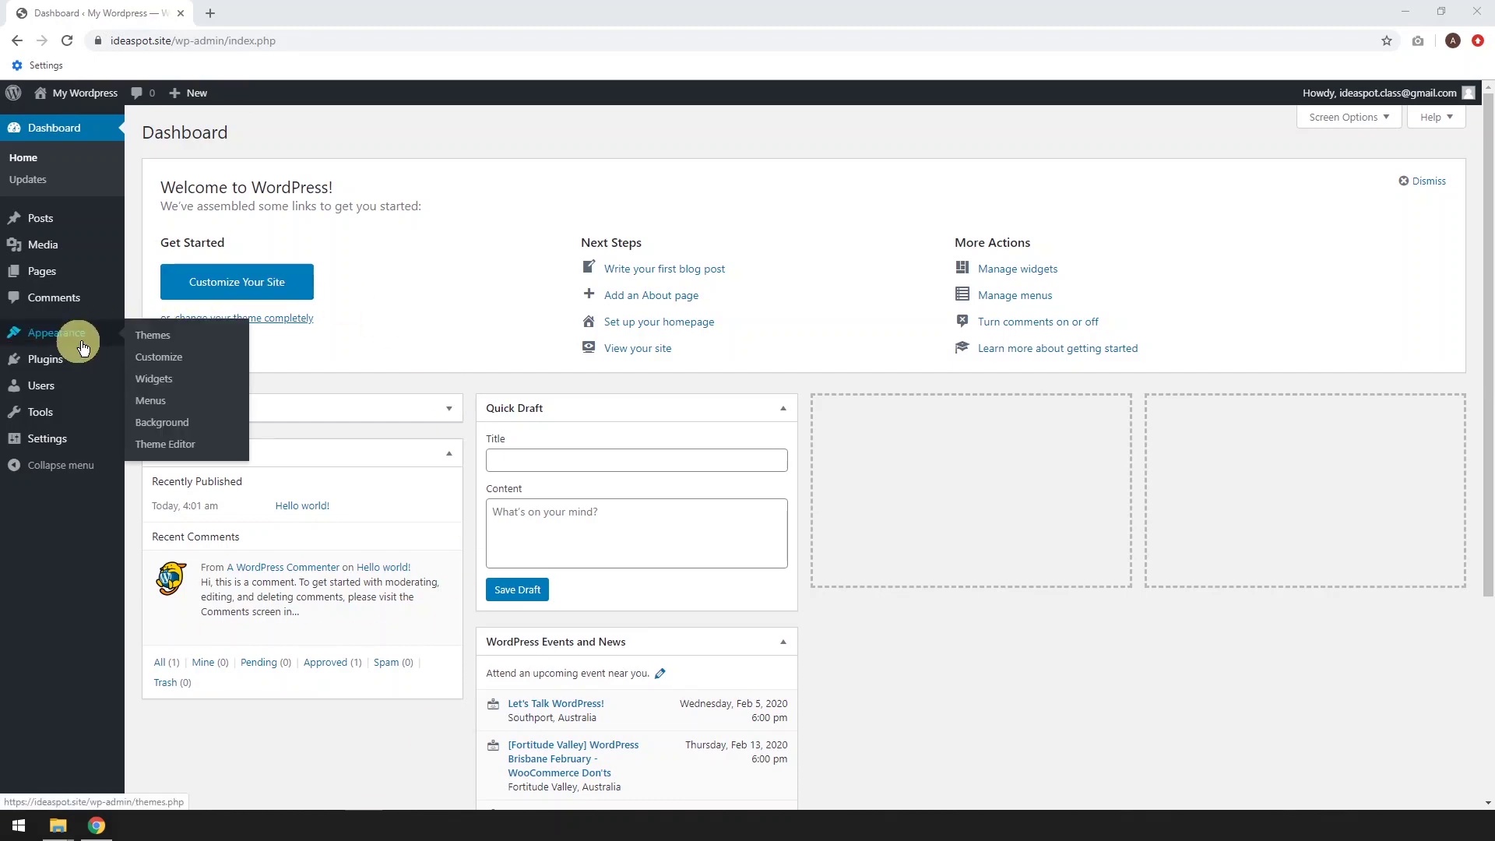
left_click(167, 340)
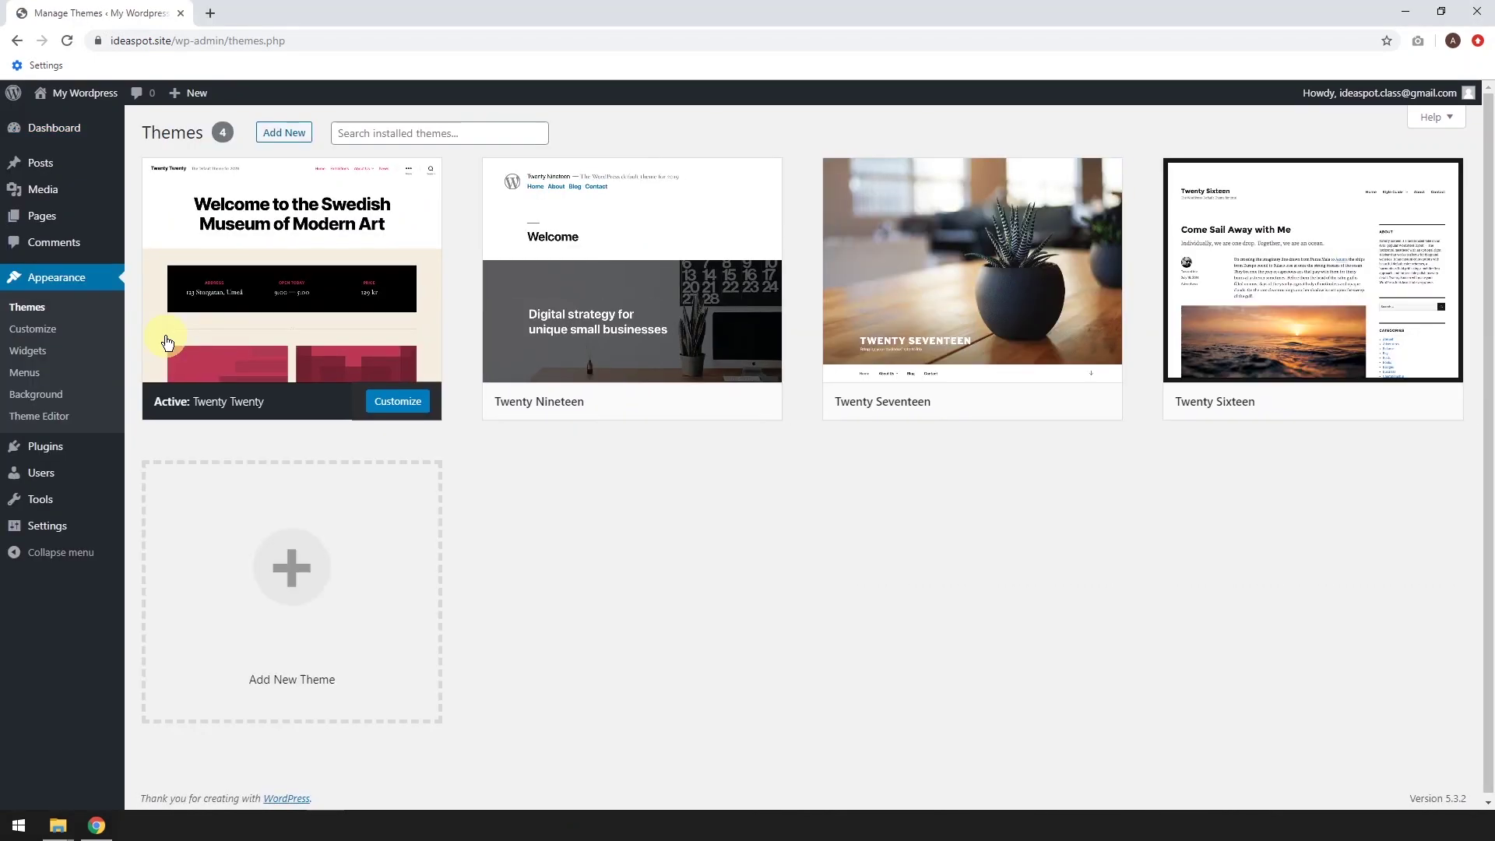
left_click(299, 134)
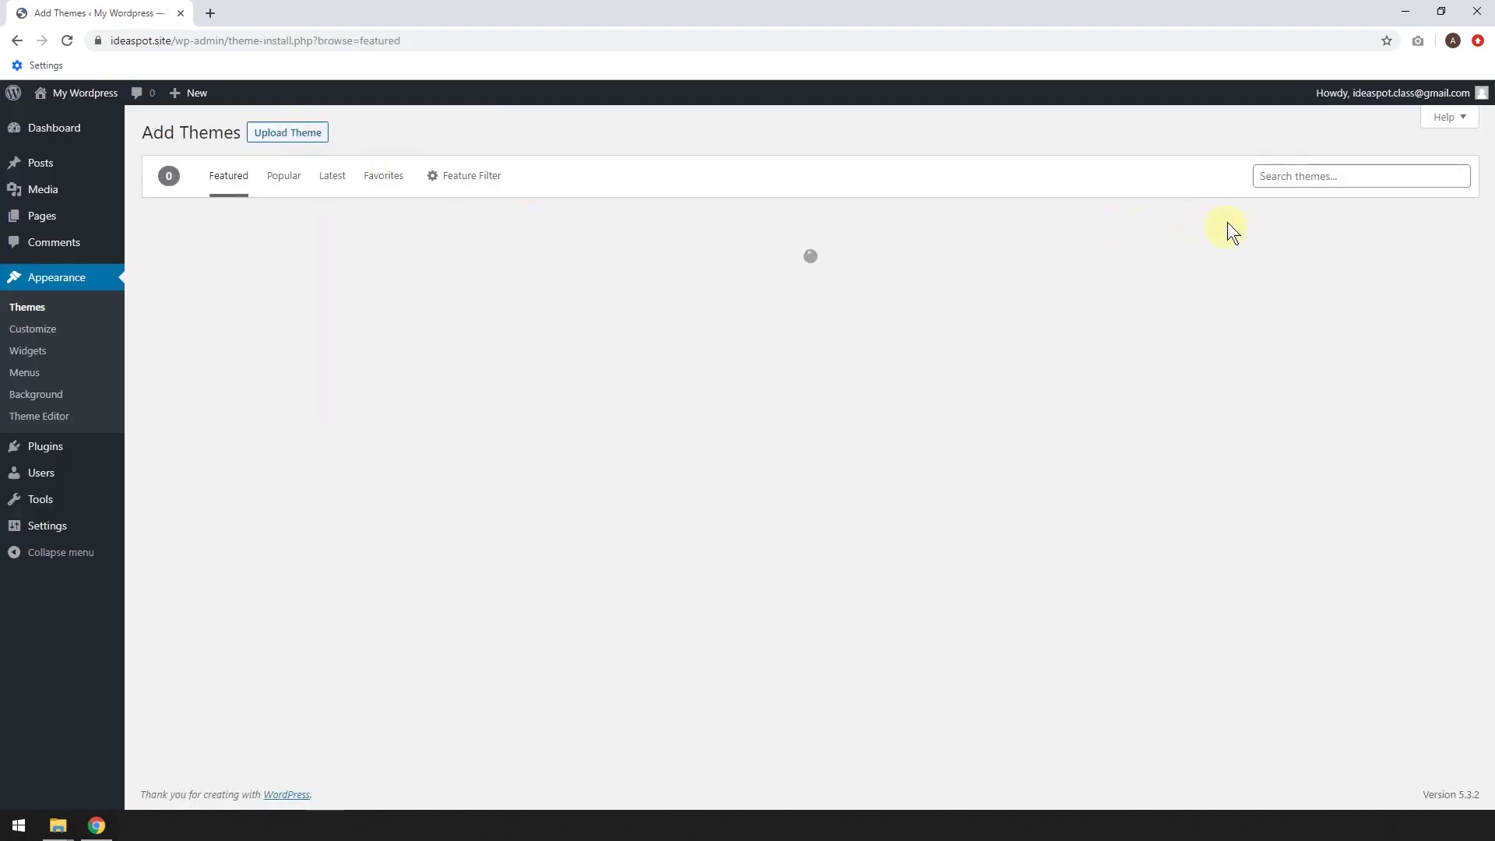
left_click(1286, 177)
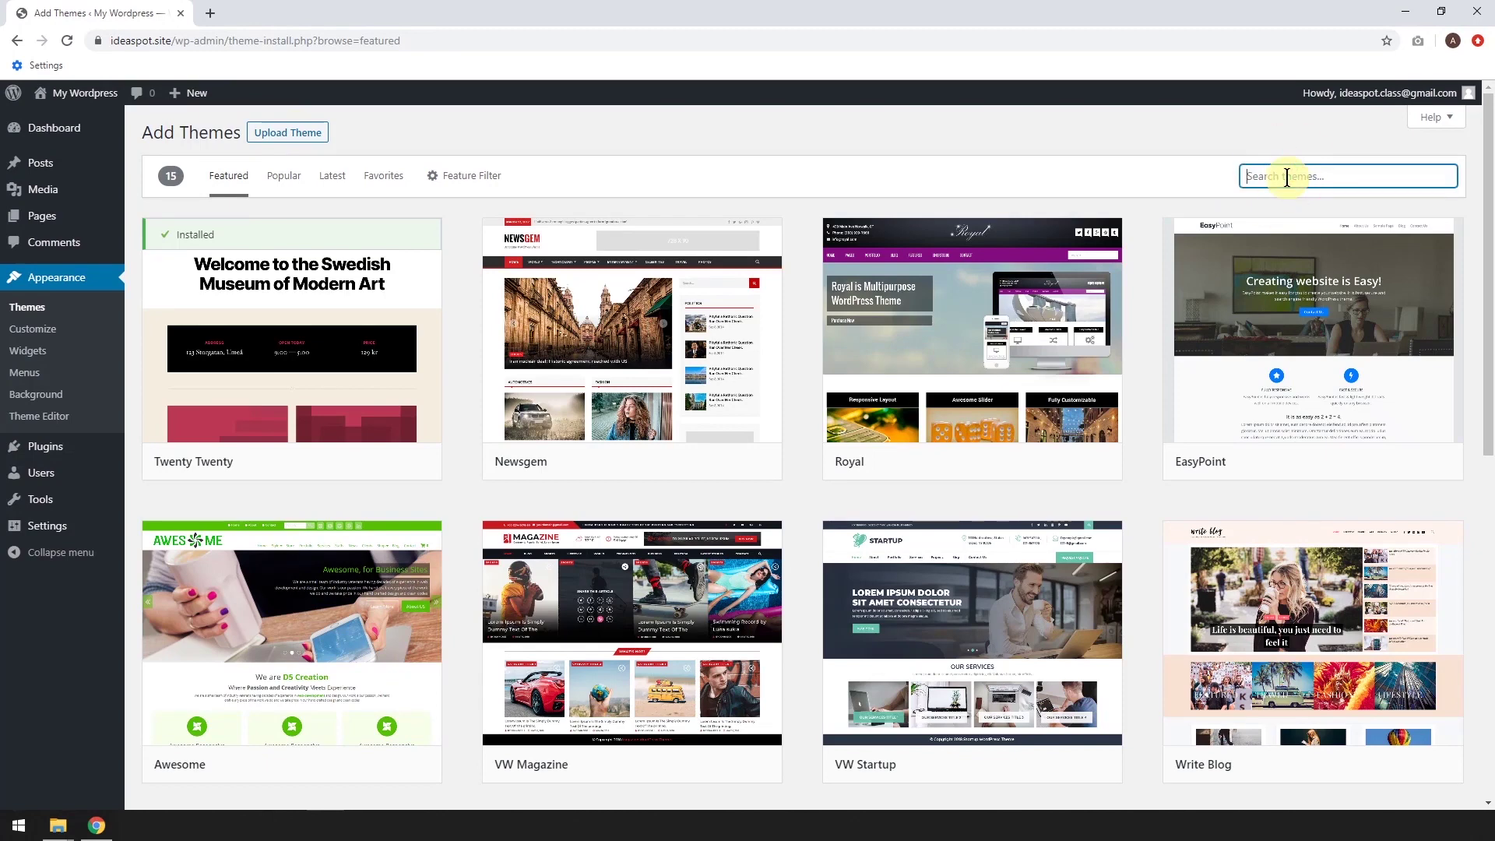
type("astra")
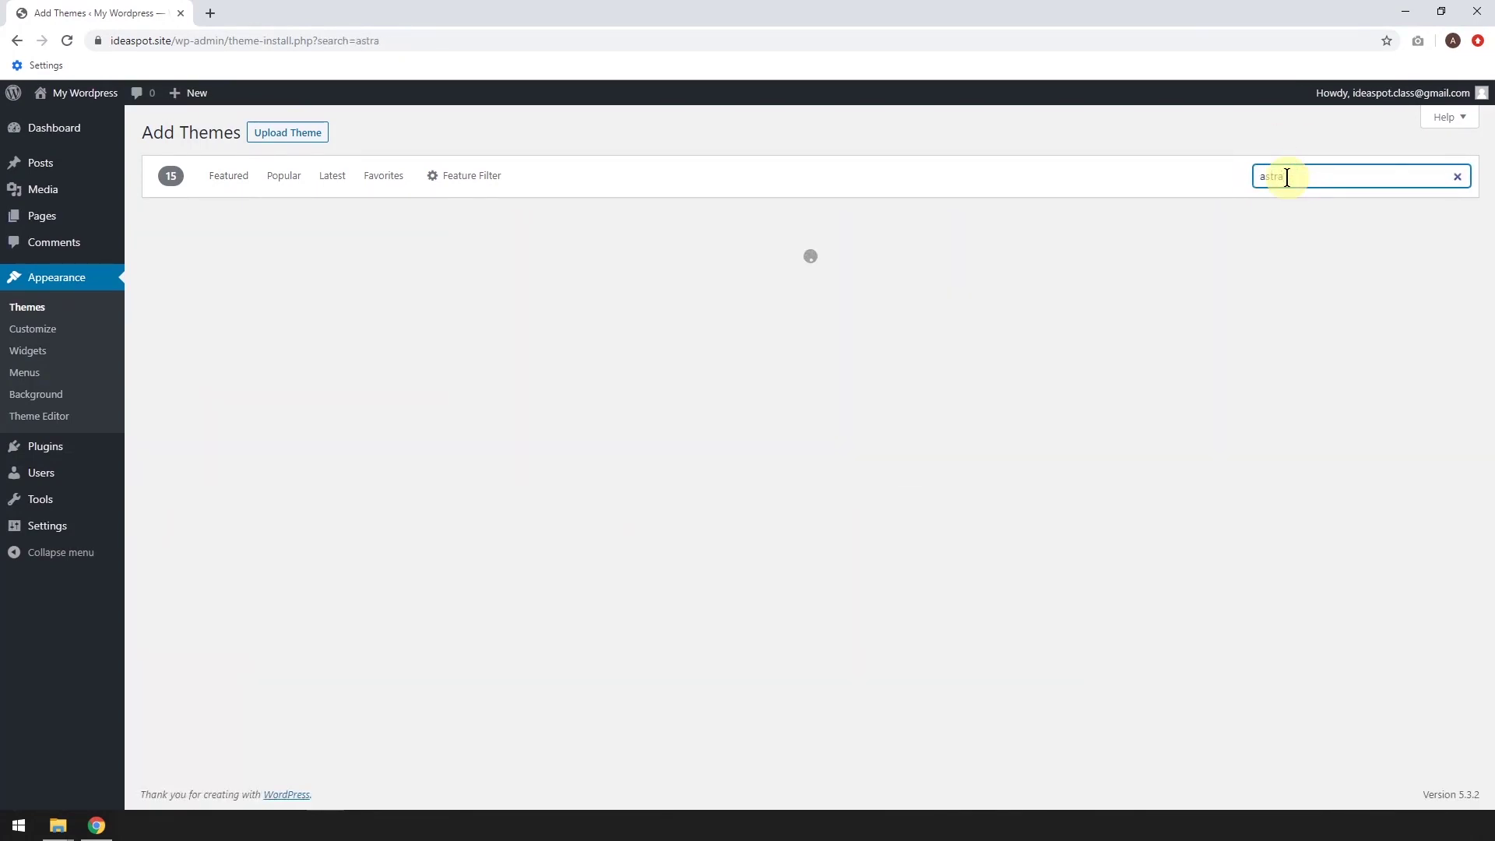
mouse_move(290, 323)
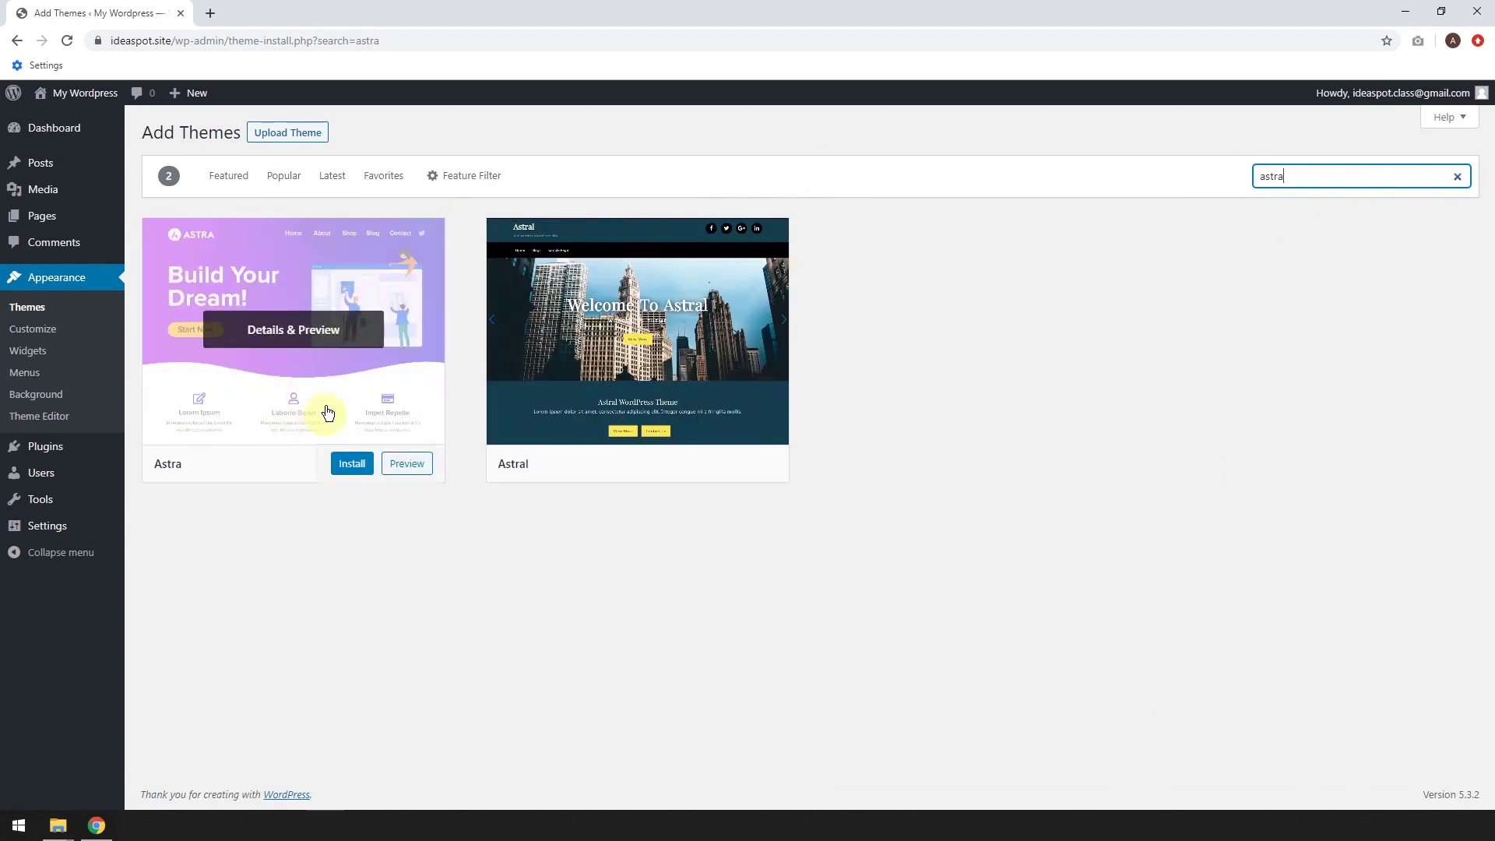
left_click(358, 470)
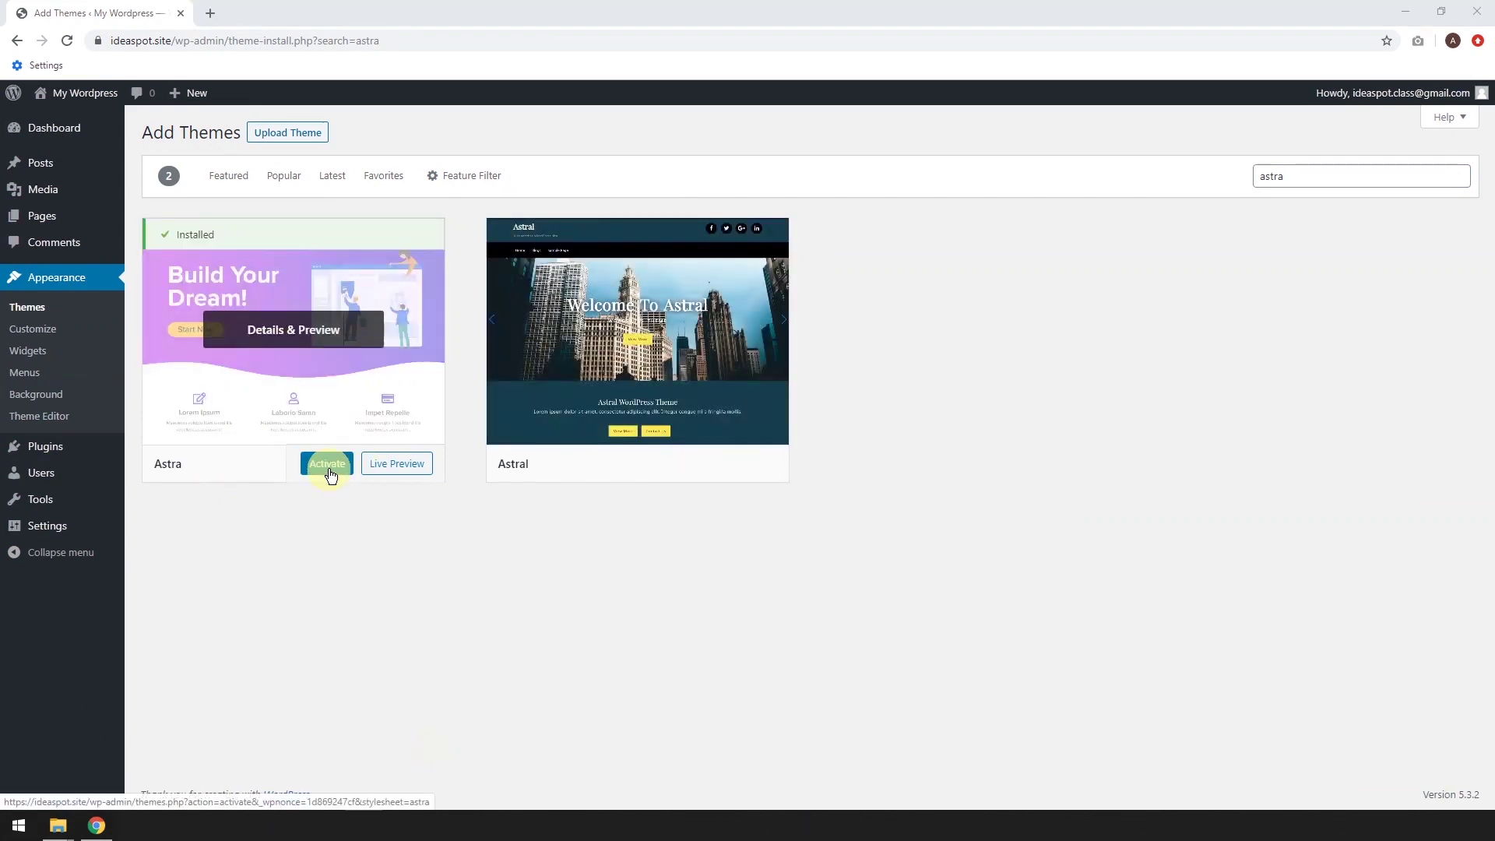
left_click(327, 464)
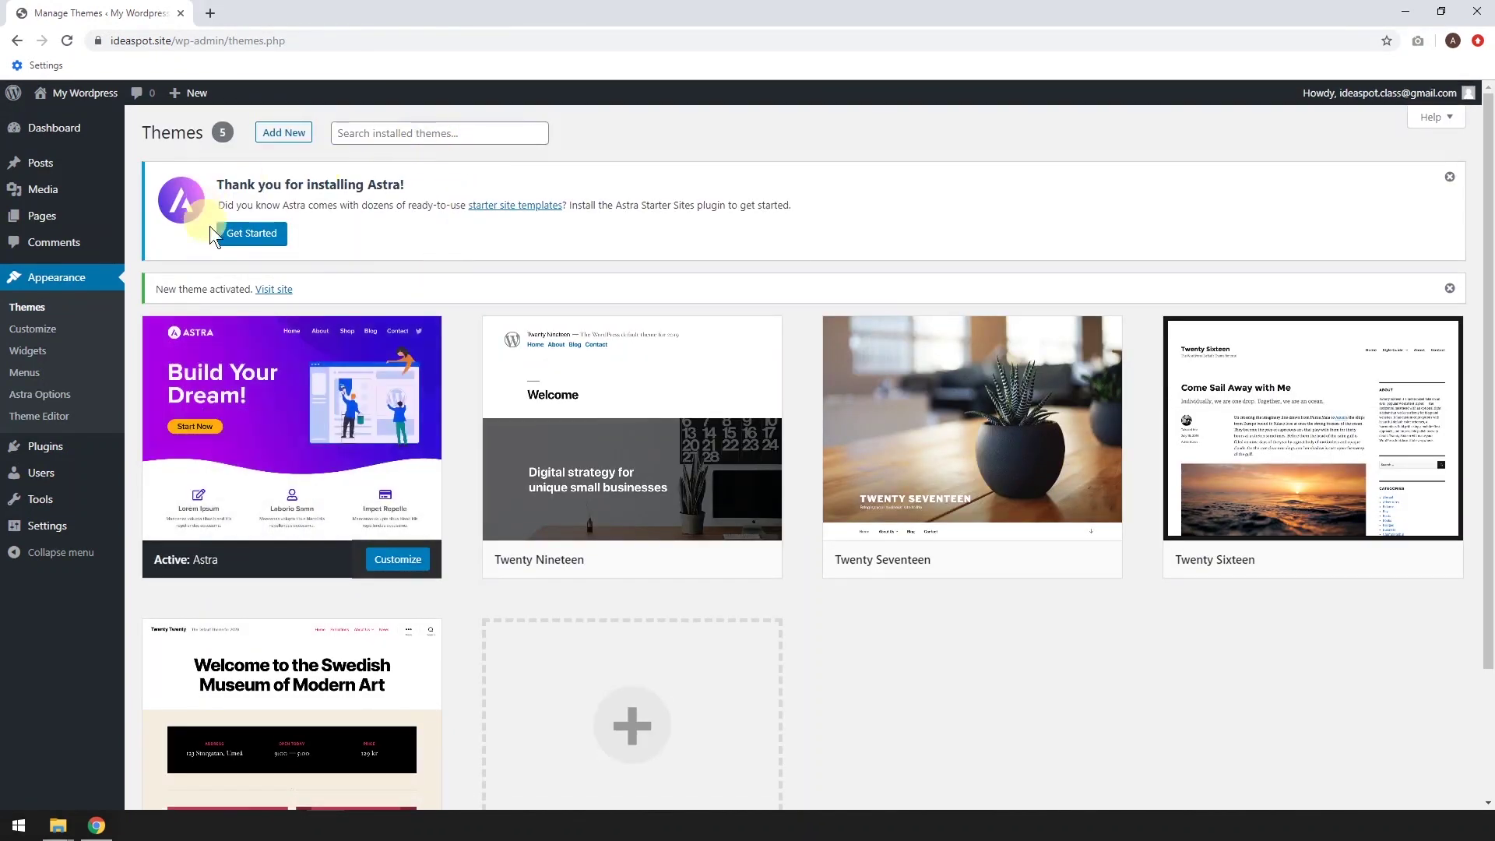
Start Astra Starter Sites with Elementor as the page builder and filter to free templates
left_click(238, 236)
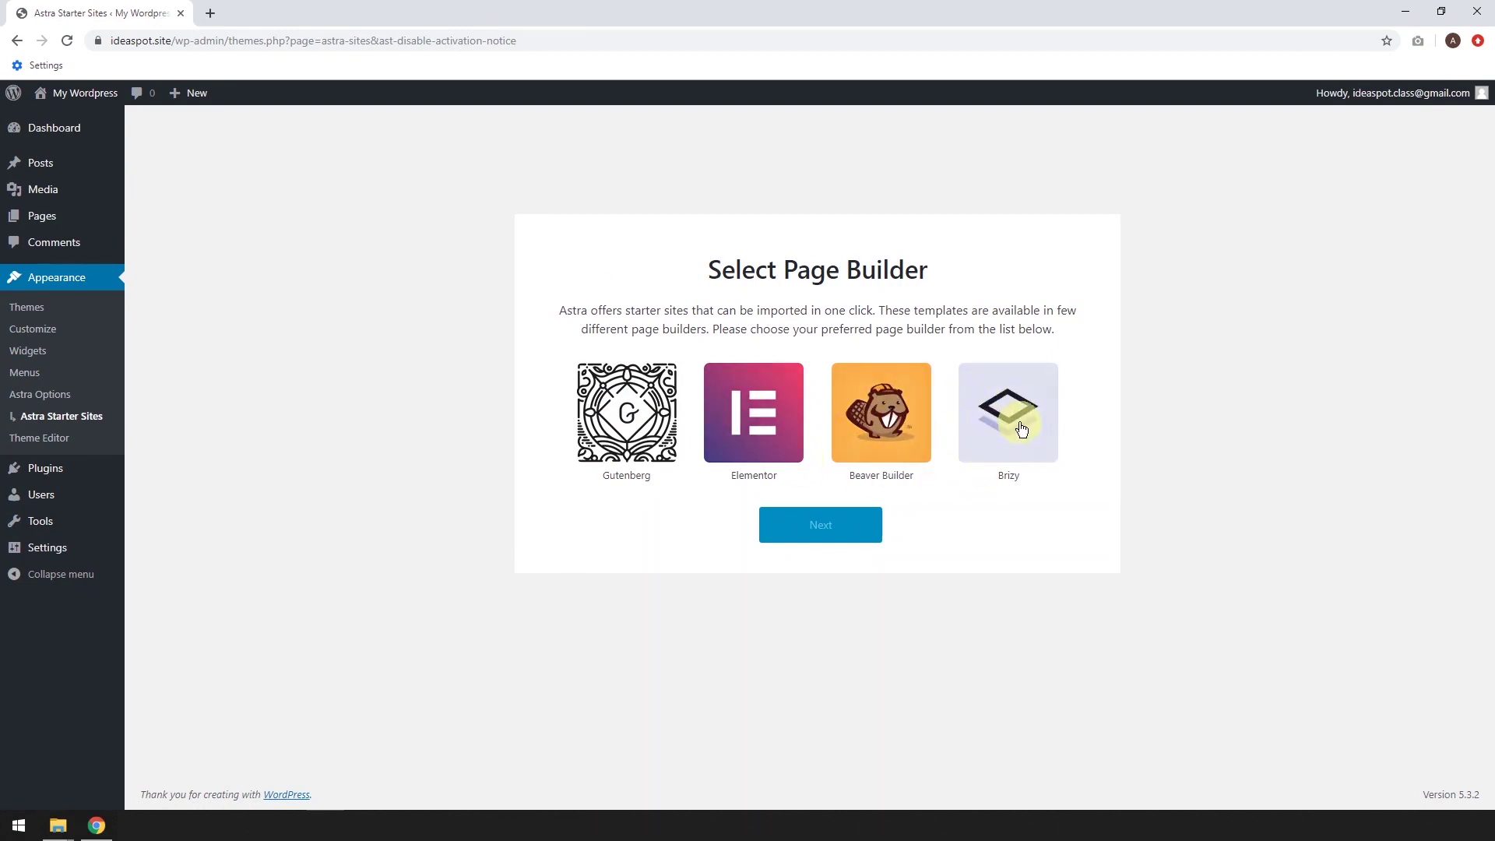
left_click(751, 416)
left_click(807, 534)
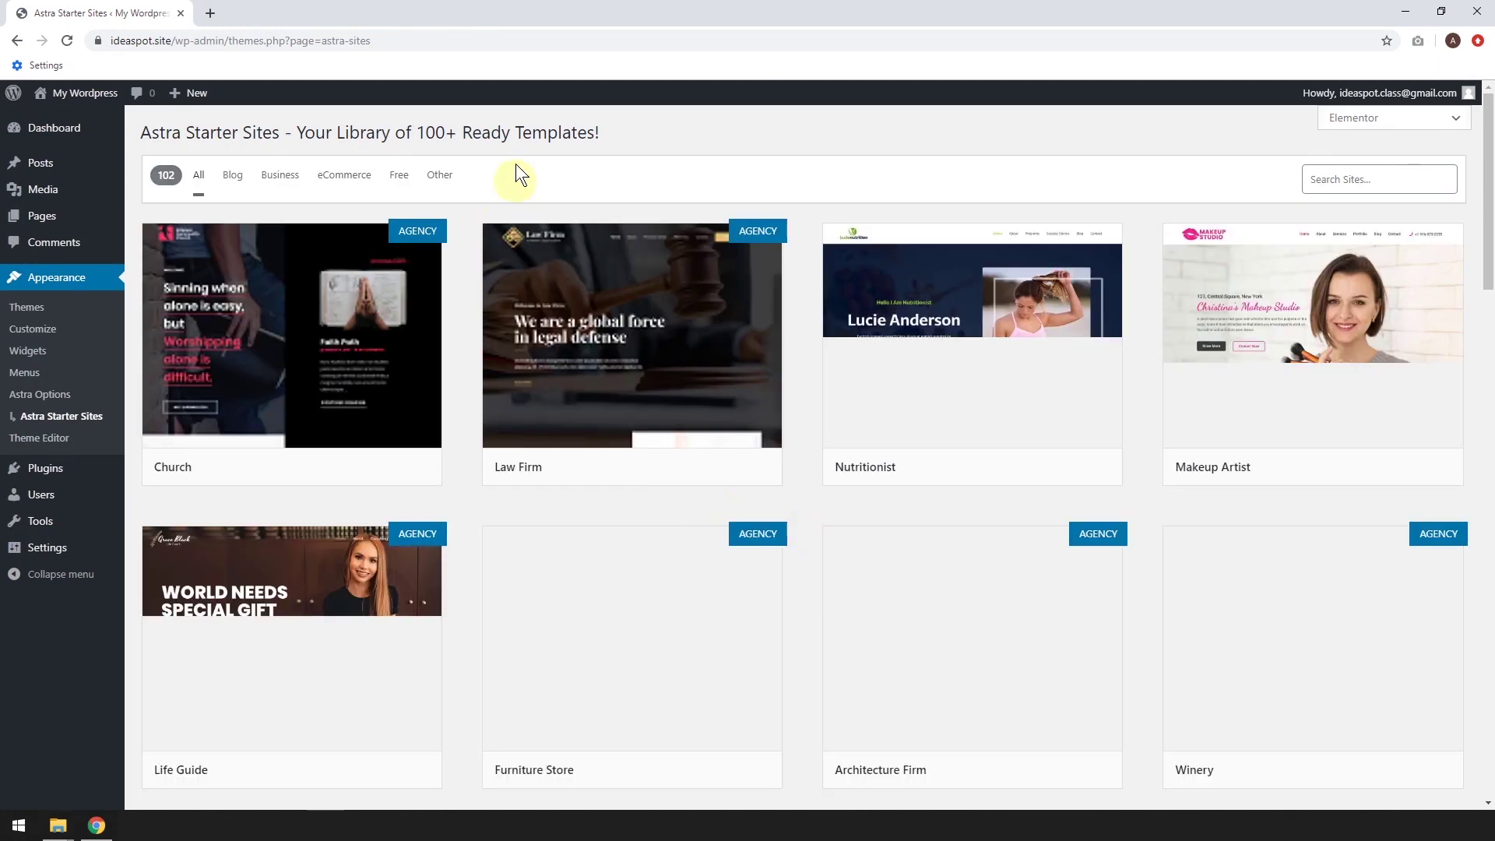
left_click(392, 178)
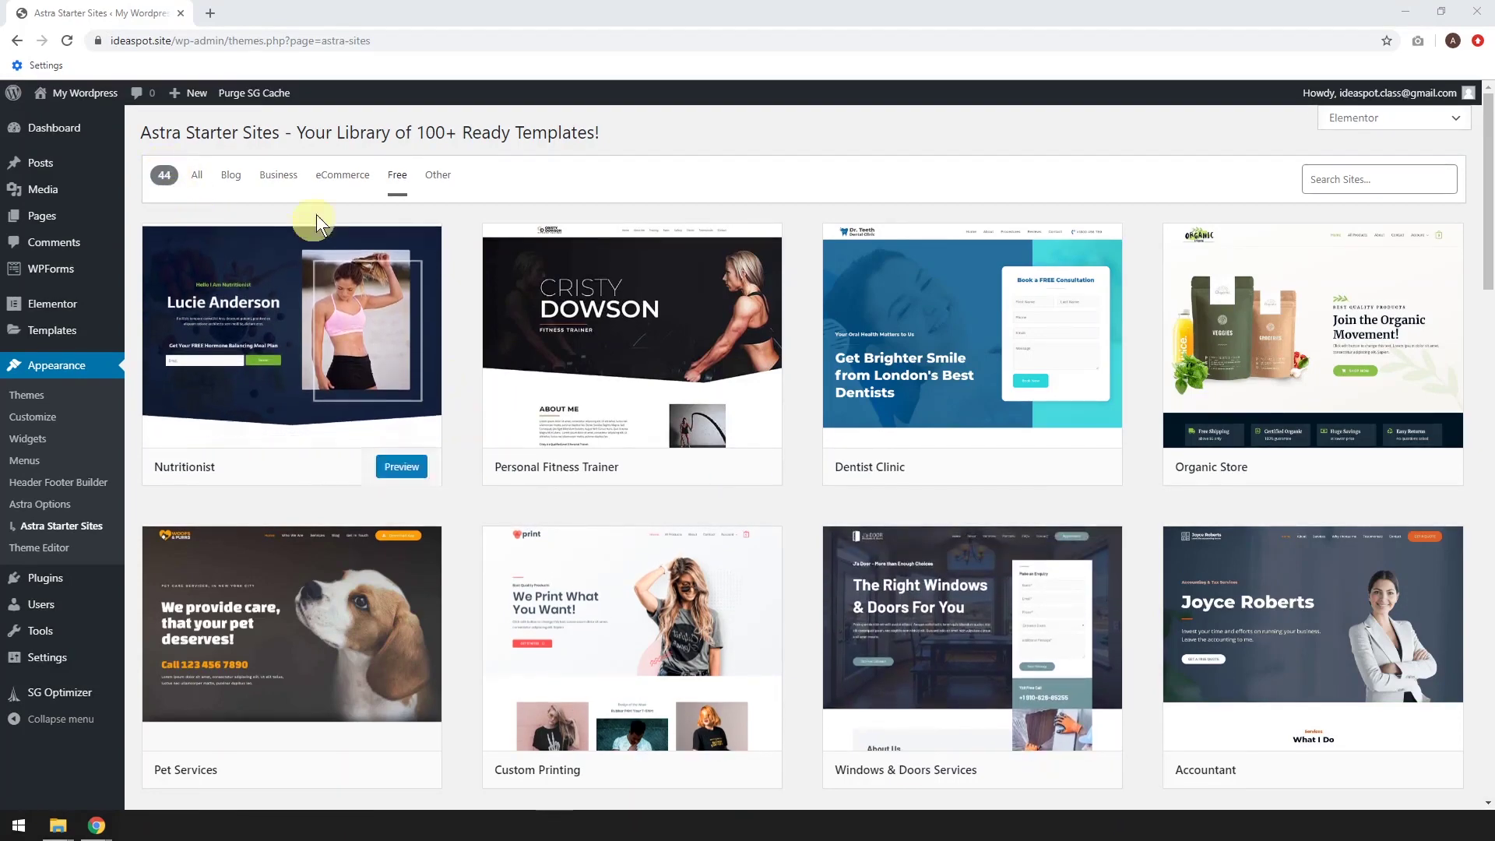
Browse the free templates and open the Coach template preview
mouse_move(623, 643)
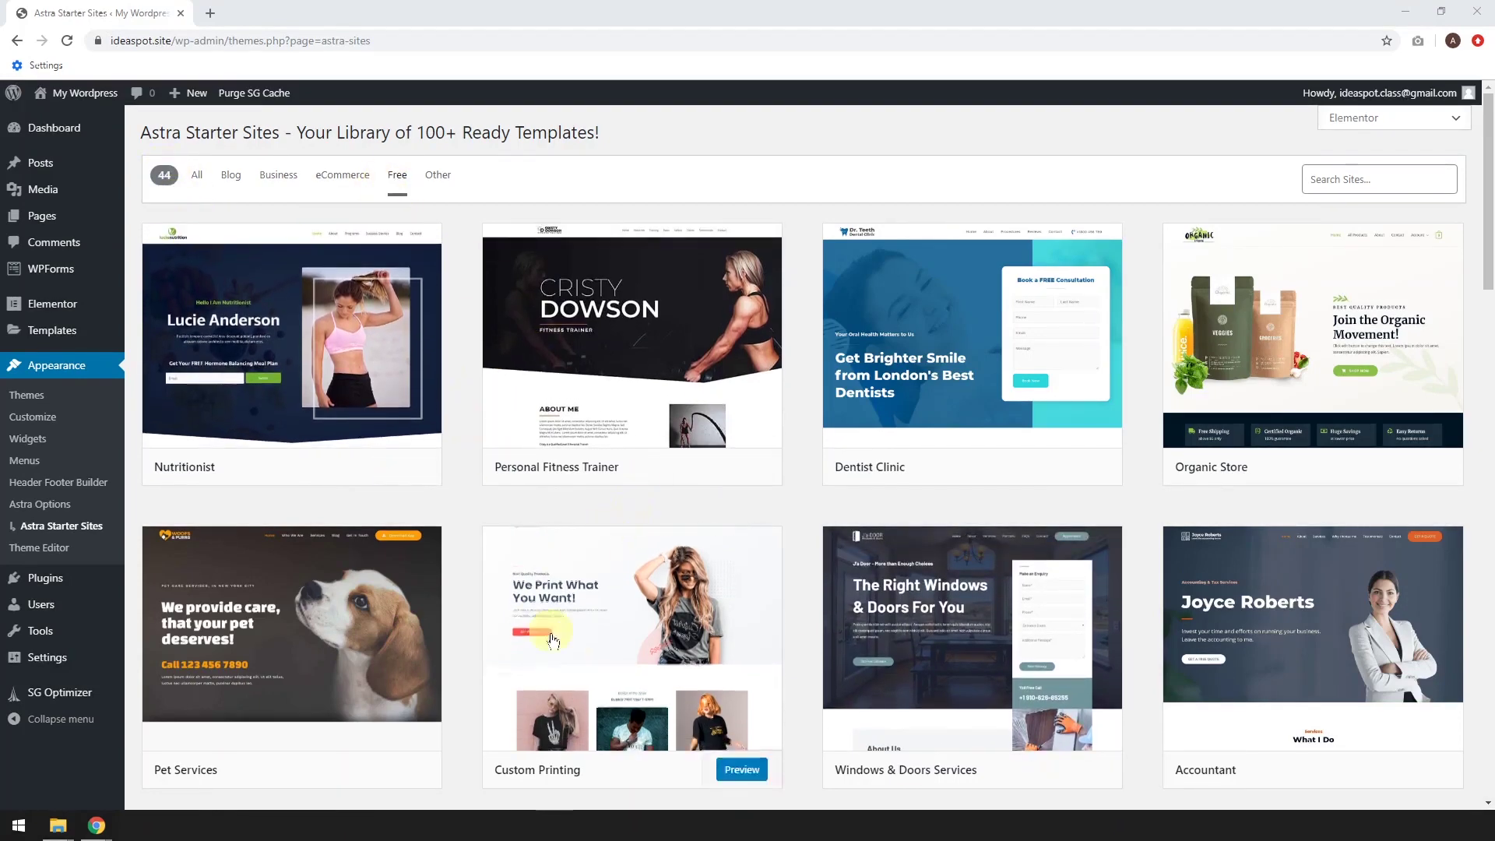
mouse_move(1247, 660)
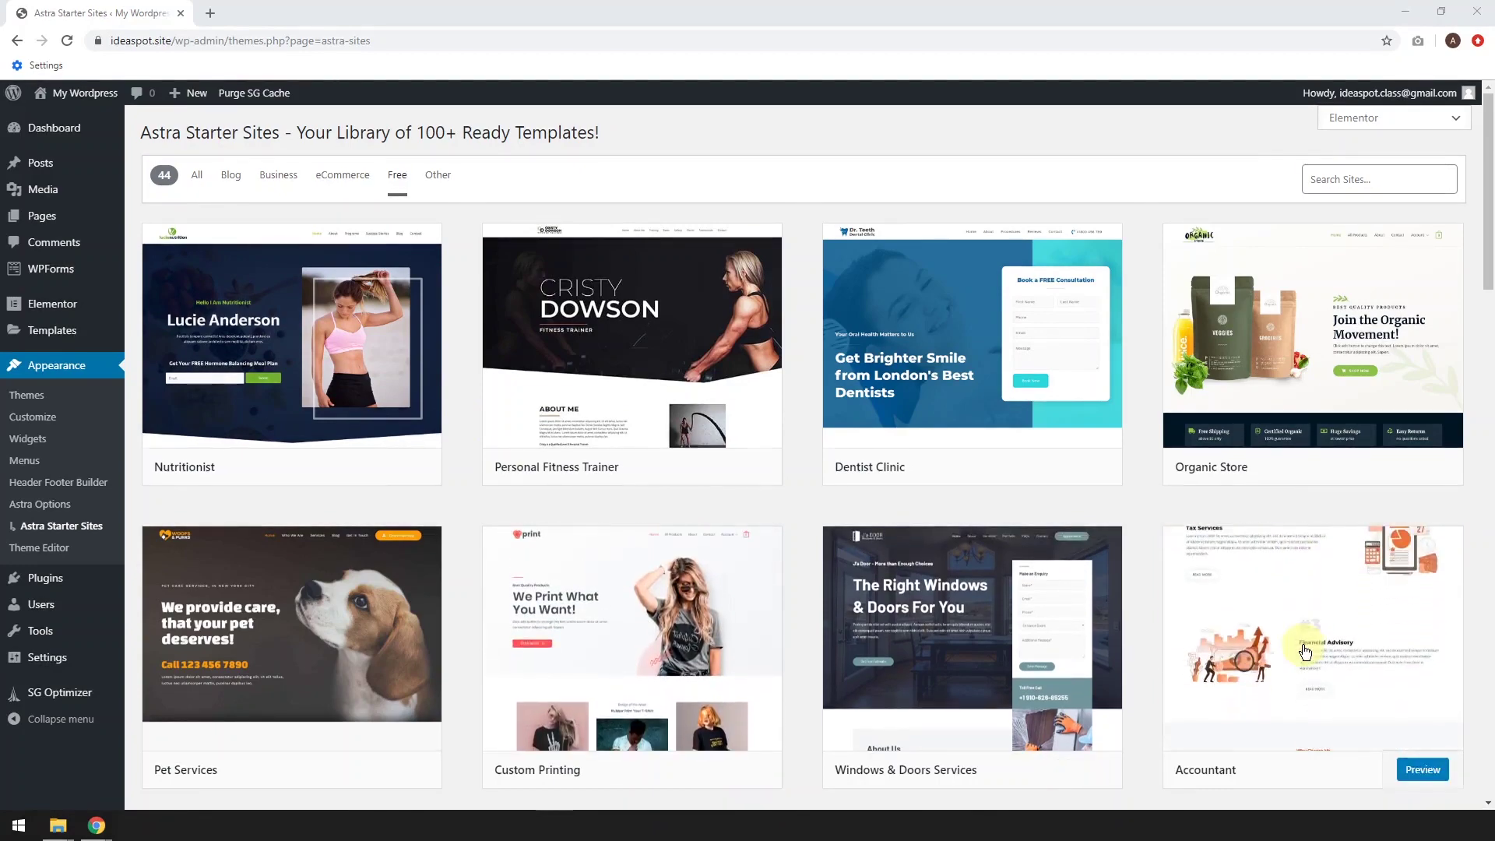
scroll(1301, 650, "down", 3)
scroll(1304, 651, "down", 4)
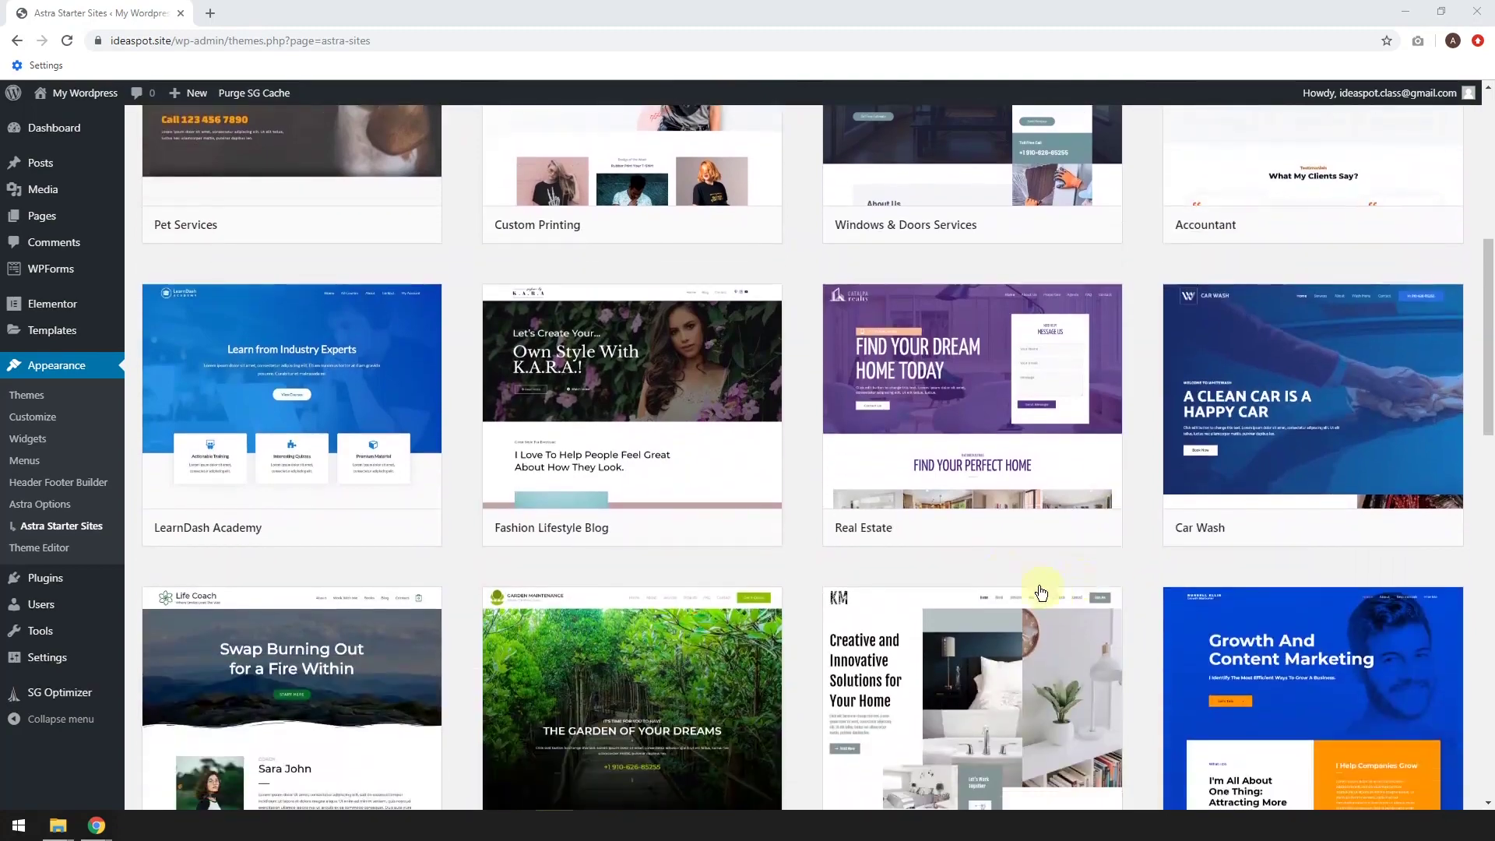
scroll(971, 557, "down", 2)
mouse_move(292, 294)
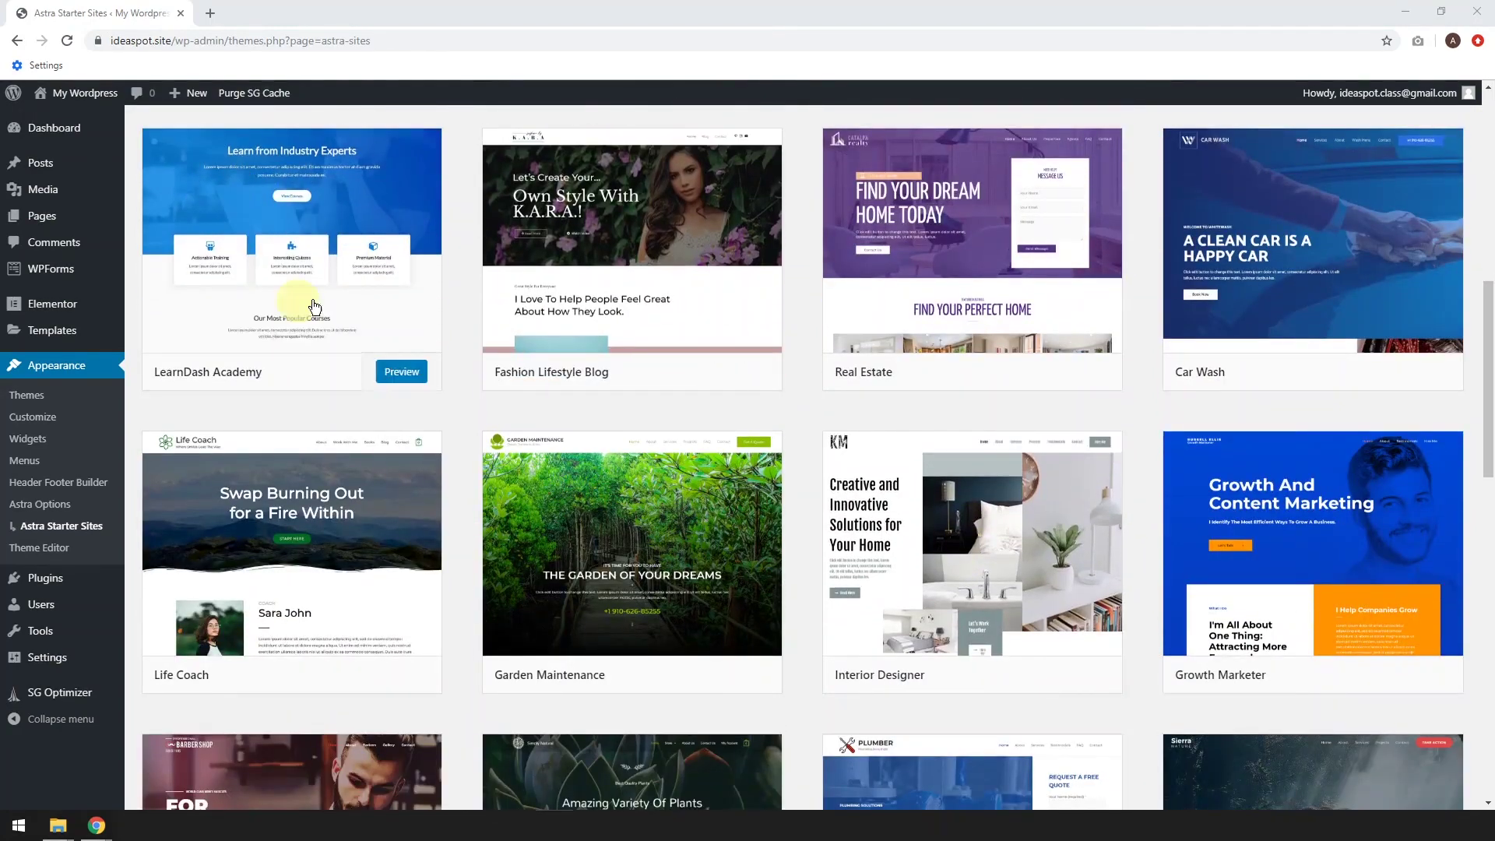
scroll(420, 342, "down", 3)
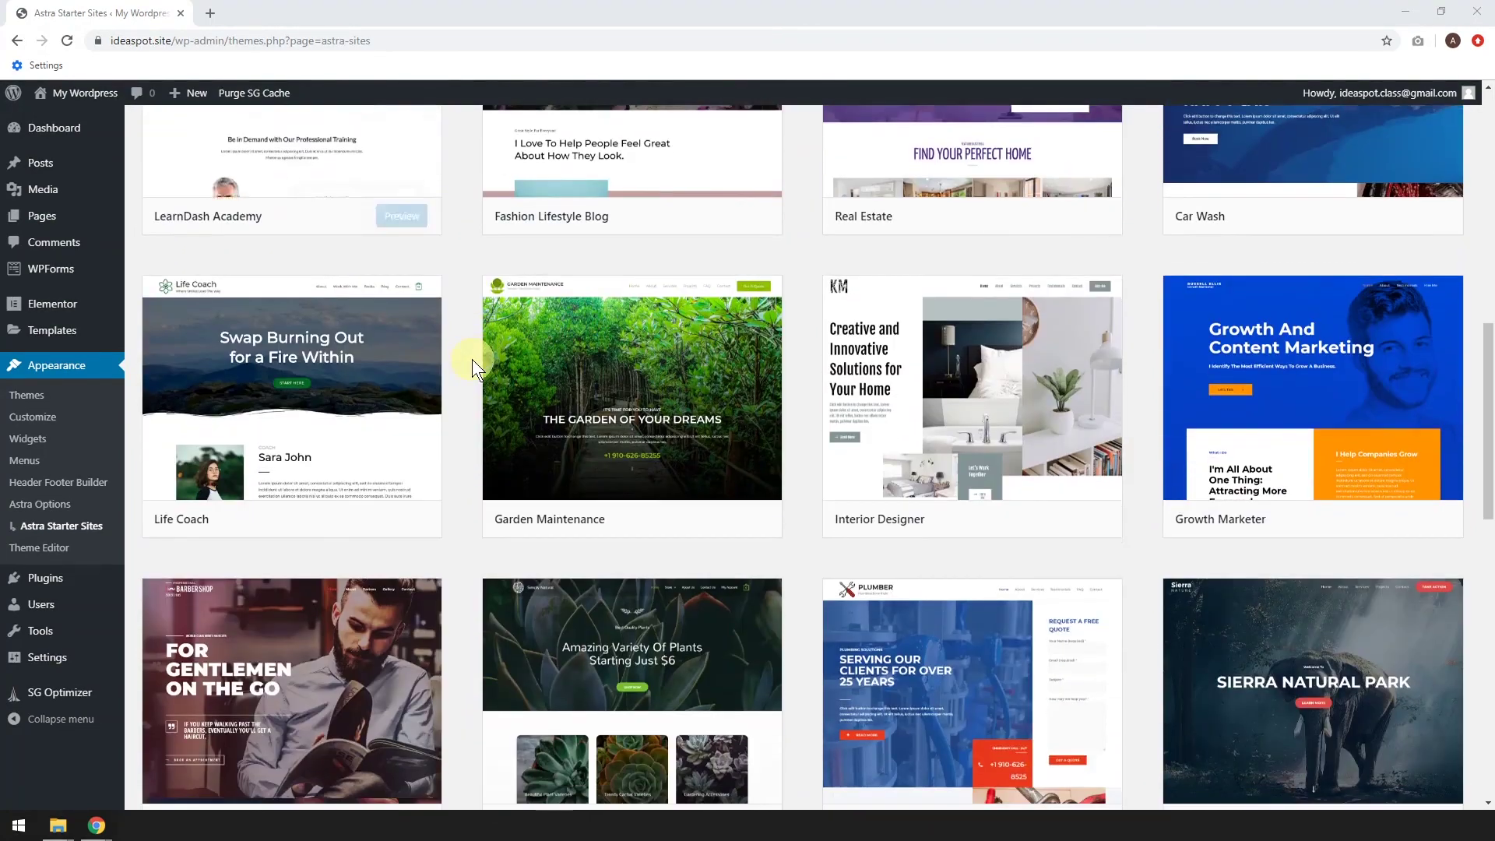
mouse_move(595, 411)
scroll(618, 426, "down", 3)
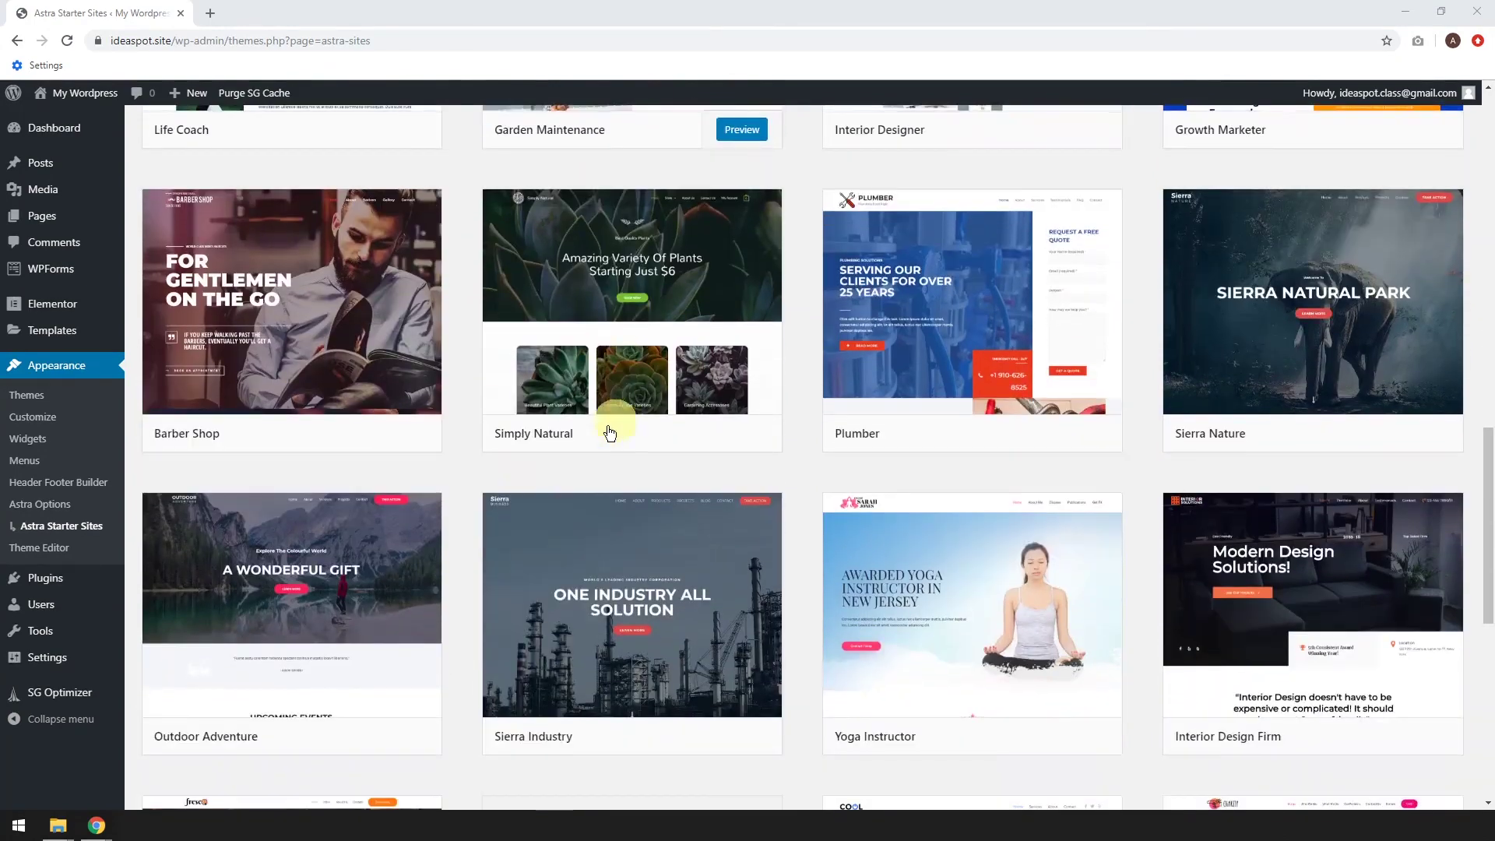
mouse_move(307, 601)
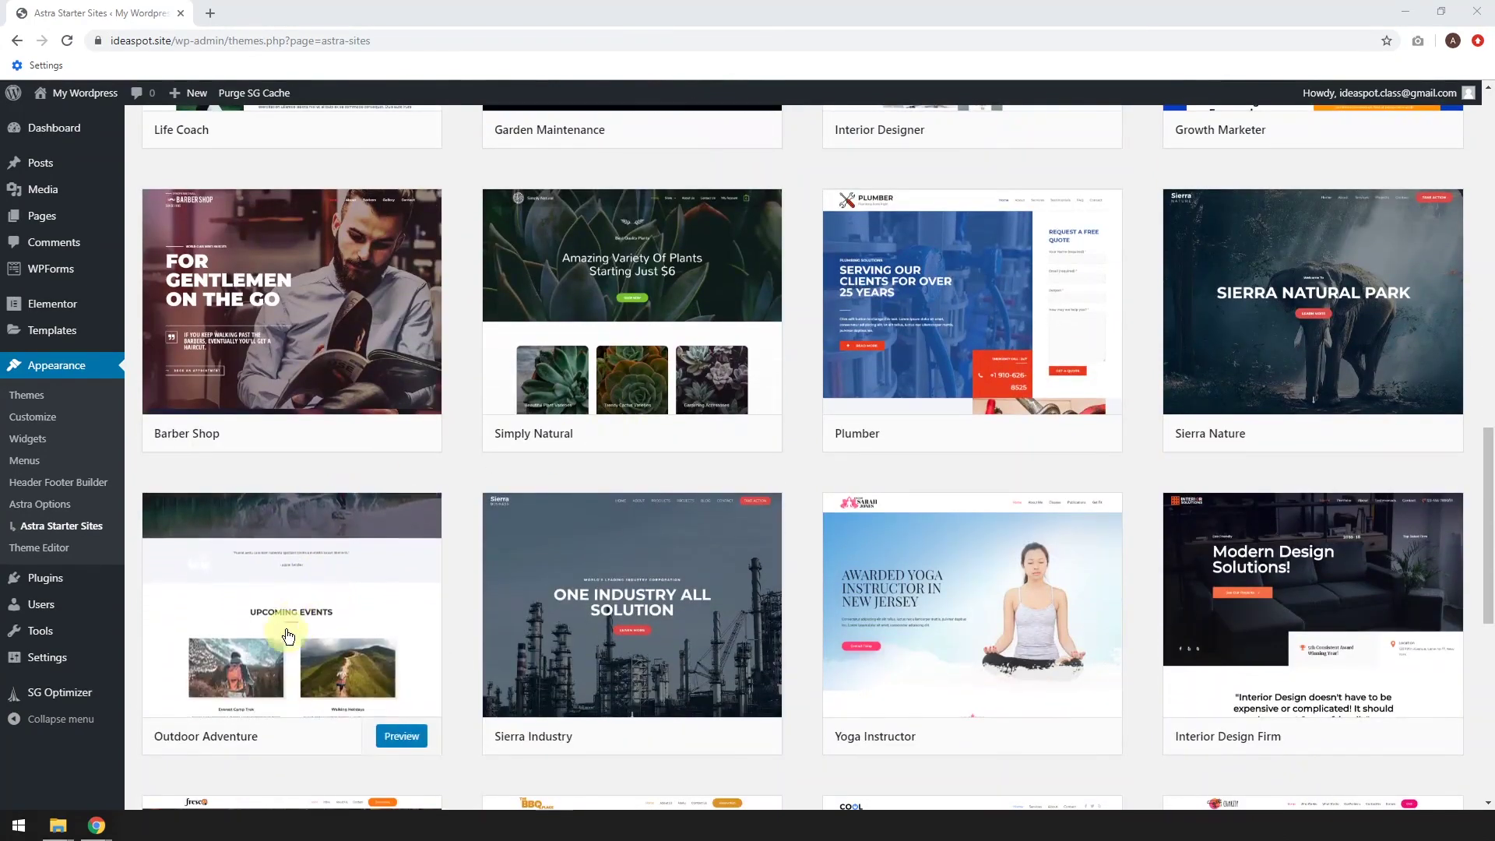
scroll(315, 576, "down", 1)
scroll(318, 566, "down", 4)
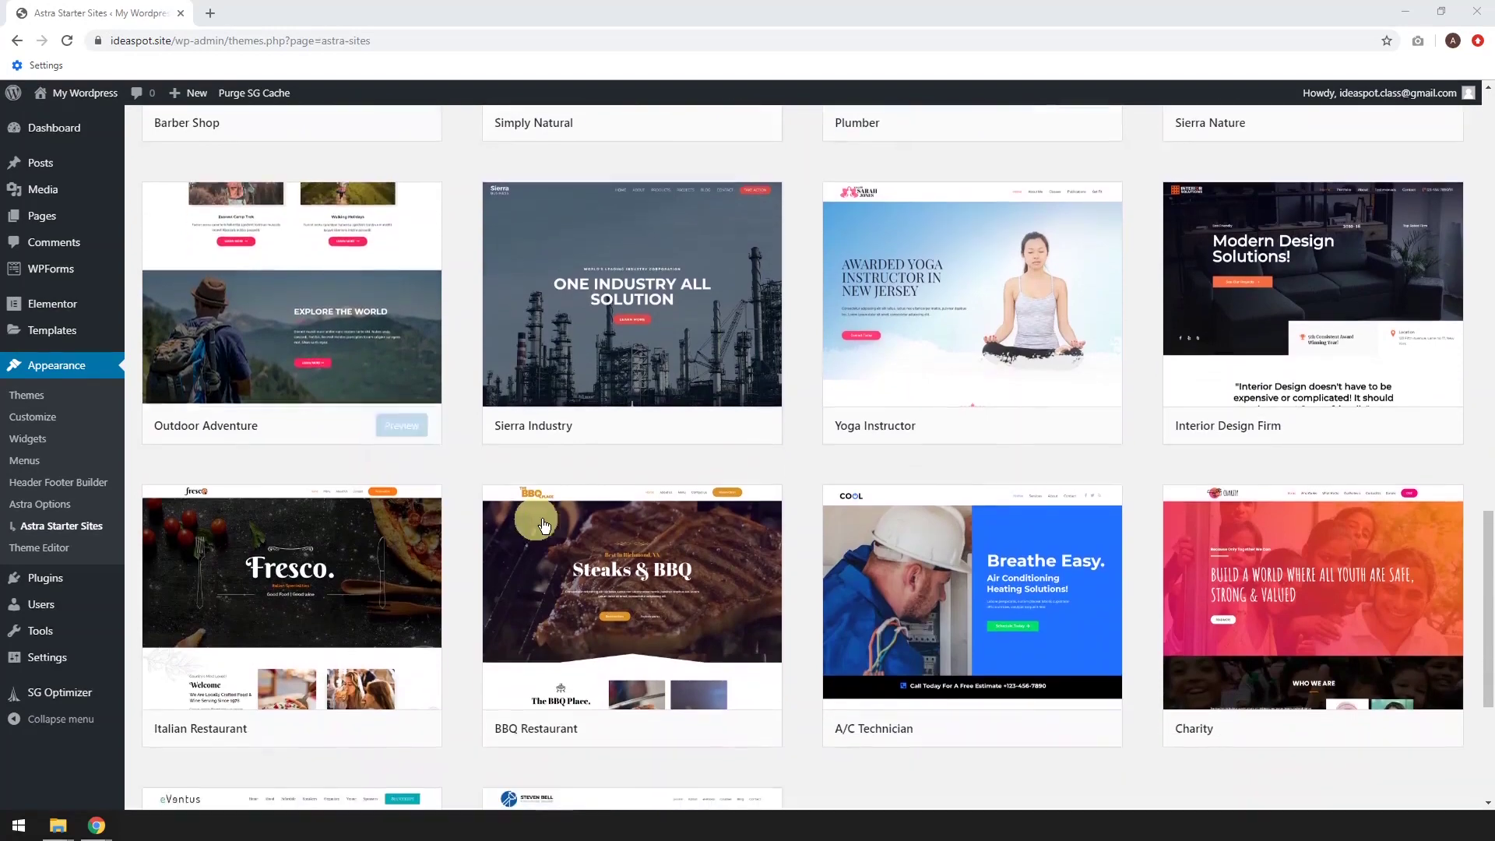
mouse_move(546, 524)
scroll(546, 525, "down", 4)
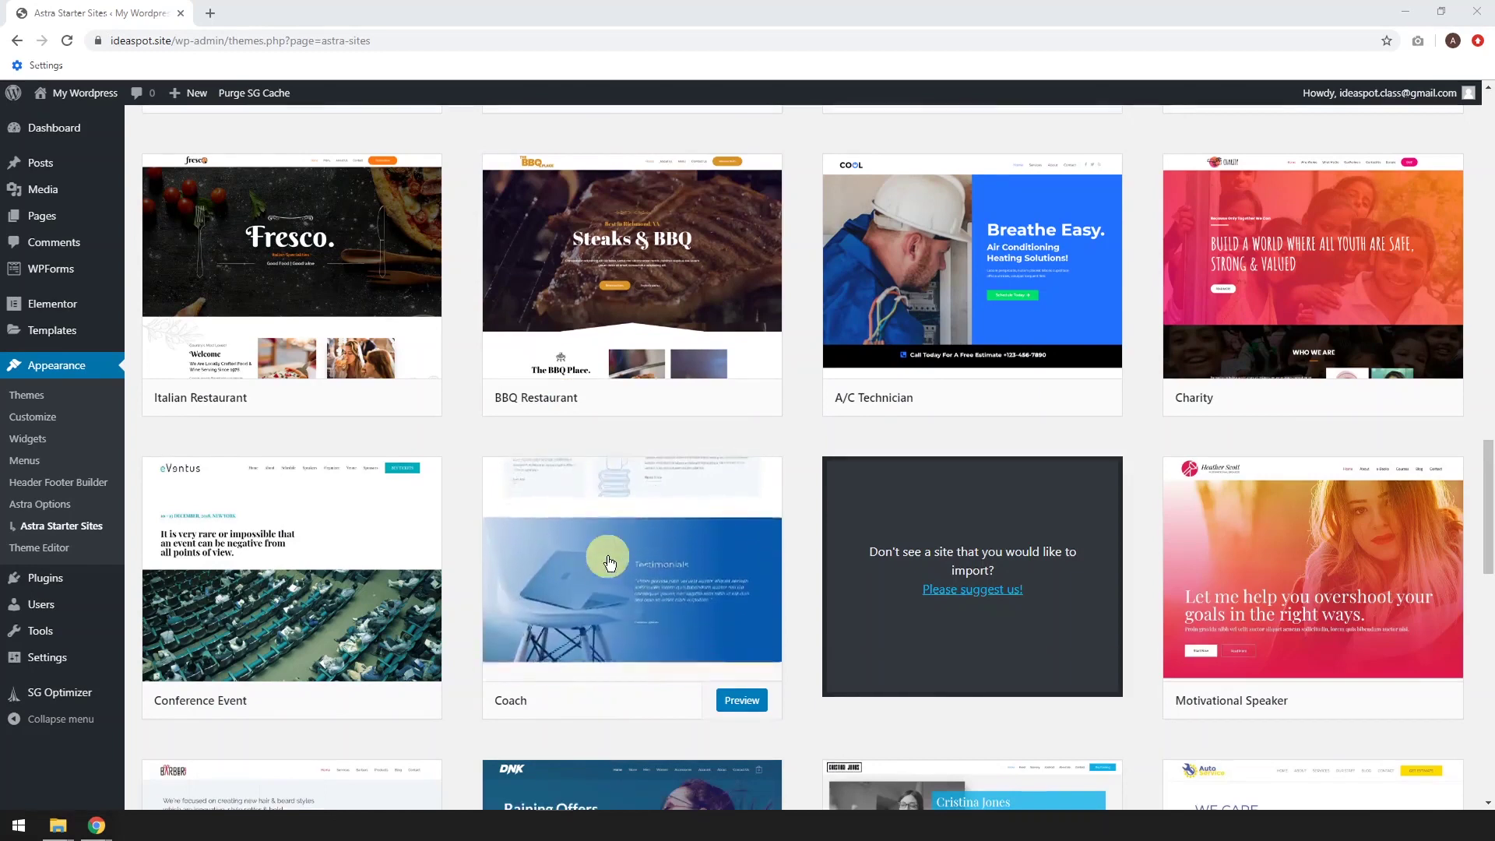
left_click(607, 556)
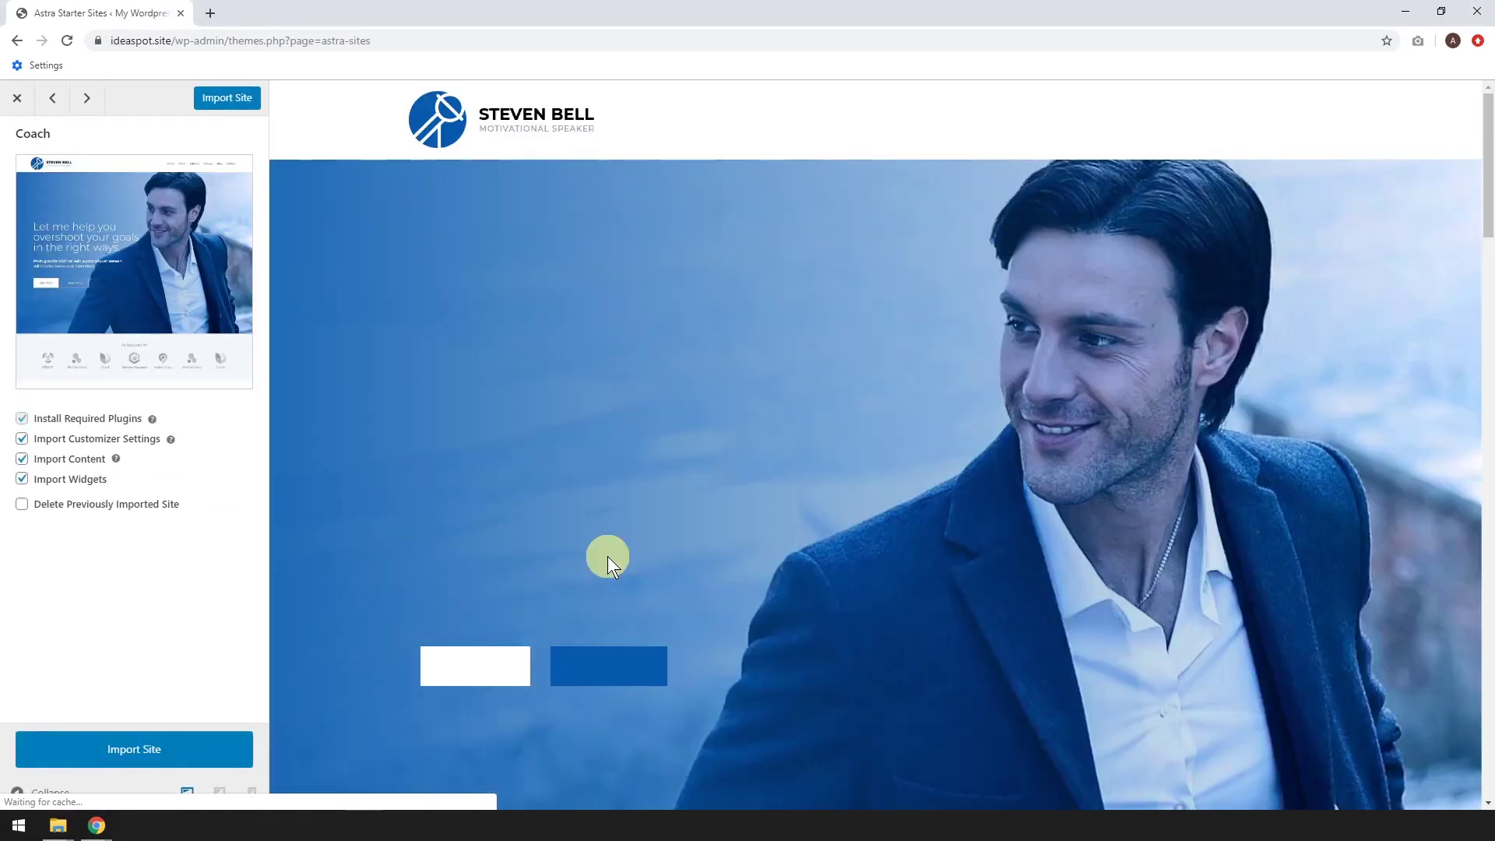
Import the Coach starter site and view the resulting live site
scroll(947, 495, "down", 1)
scroll(941, 492, "down", 1)
scroll(942, 493, "up", 2)
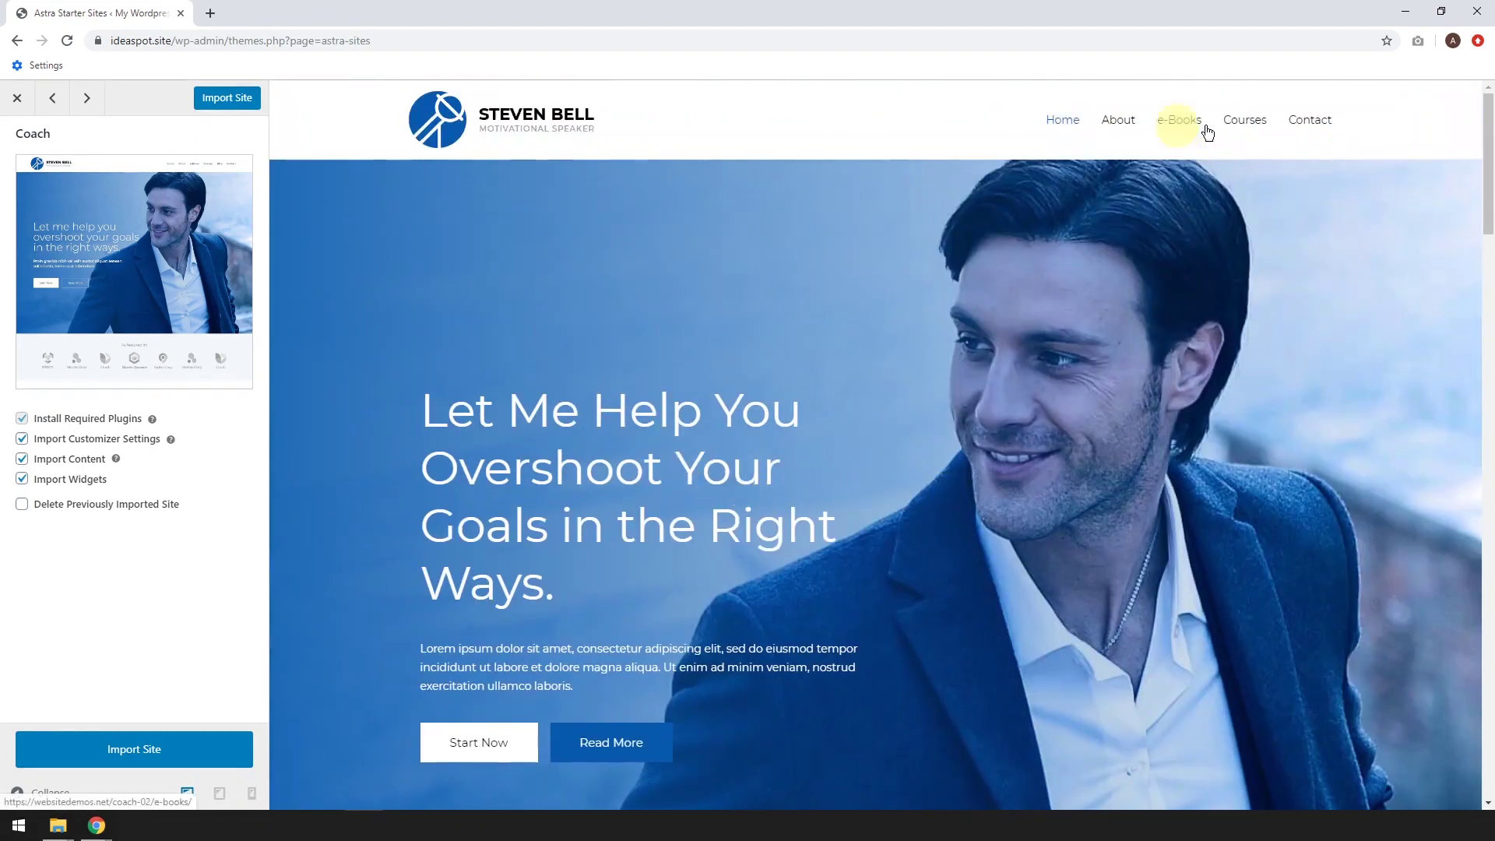
left_click(132, 754)
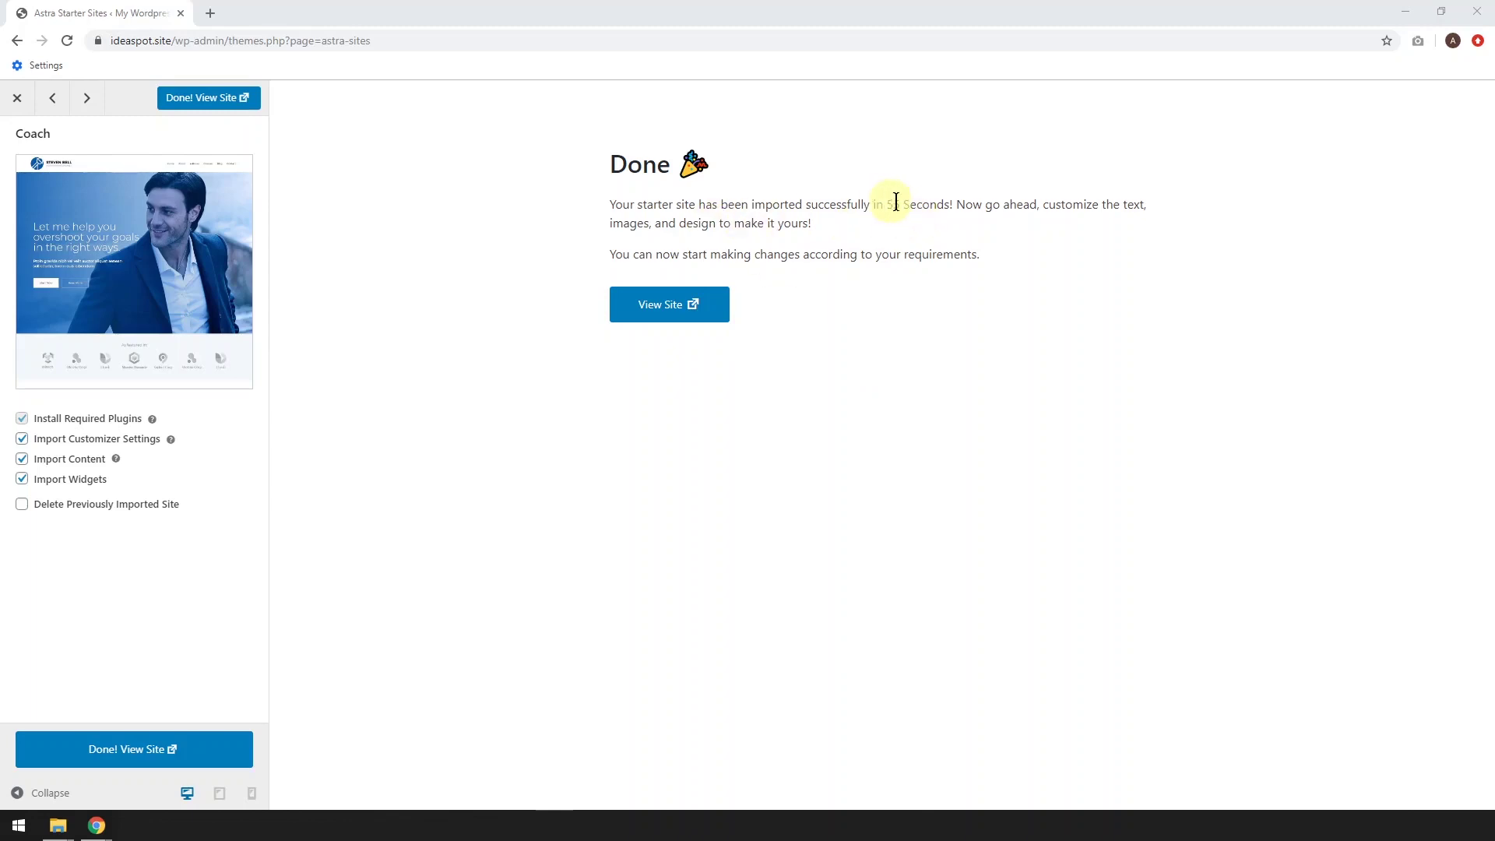
left_click(669, 304)
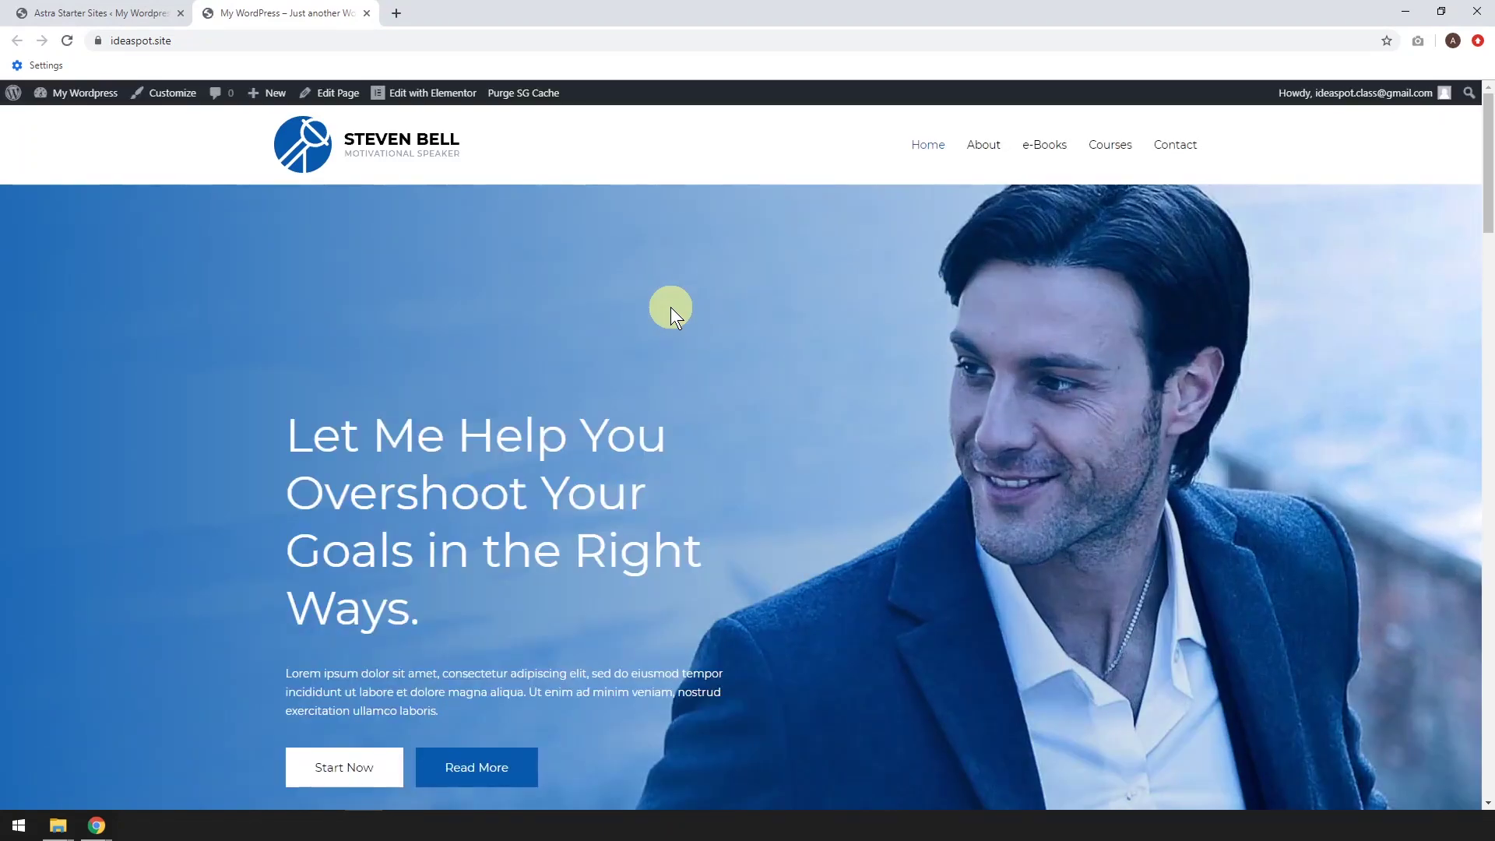
Open the About, e-Books, Courses and Contact pages each in a new browser tab
scroll(819, 453, "down", 10)
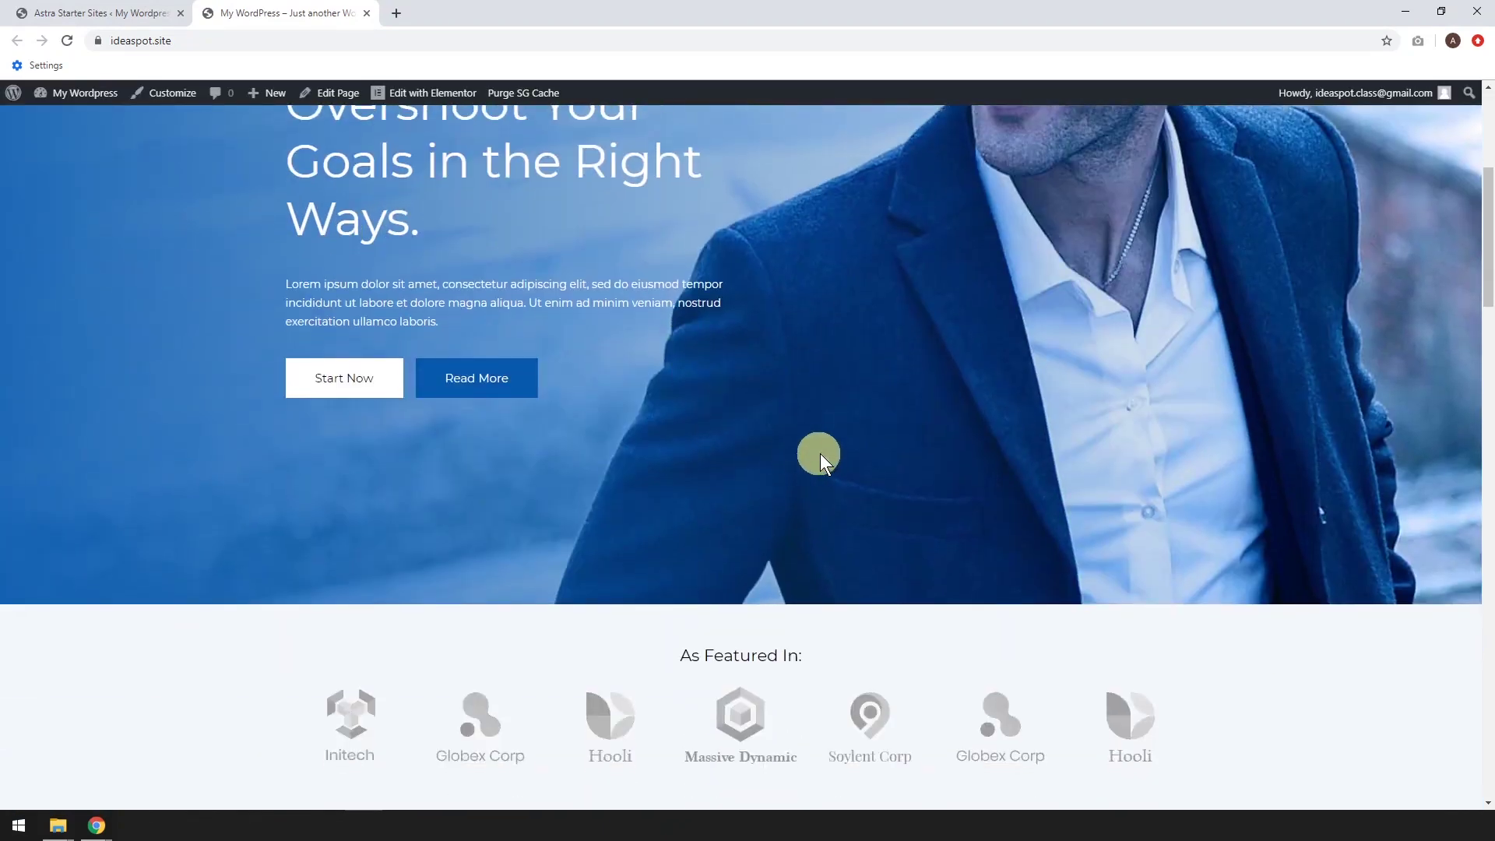
scroll(825, 459, "up", 10)
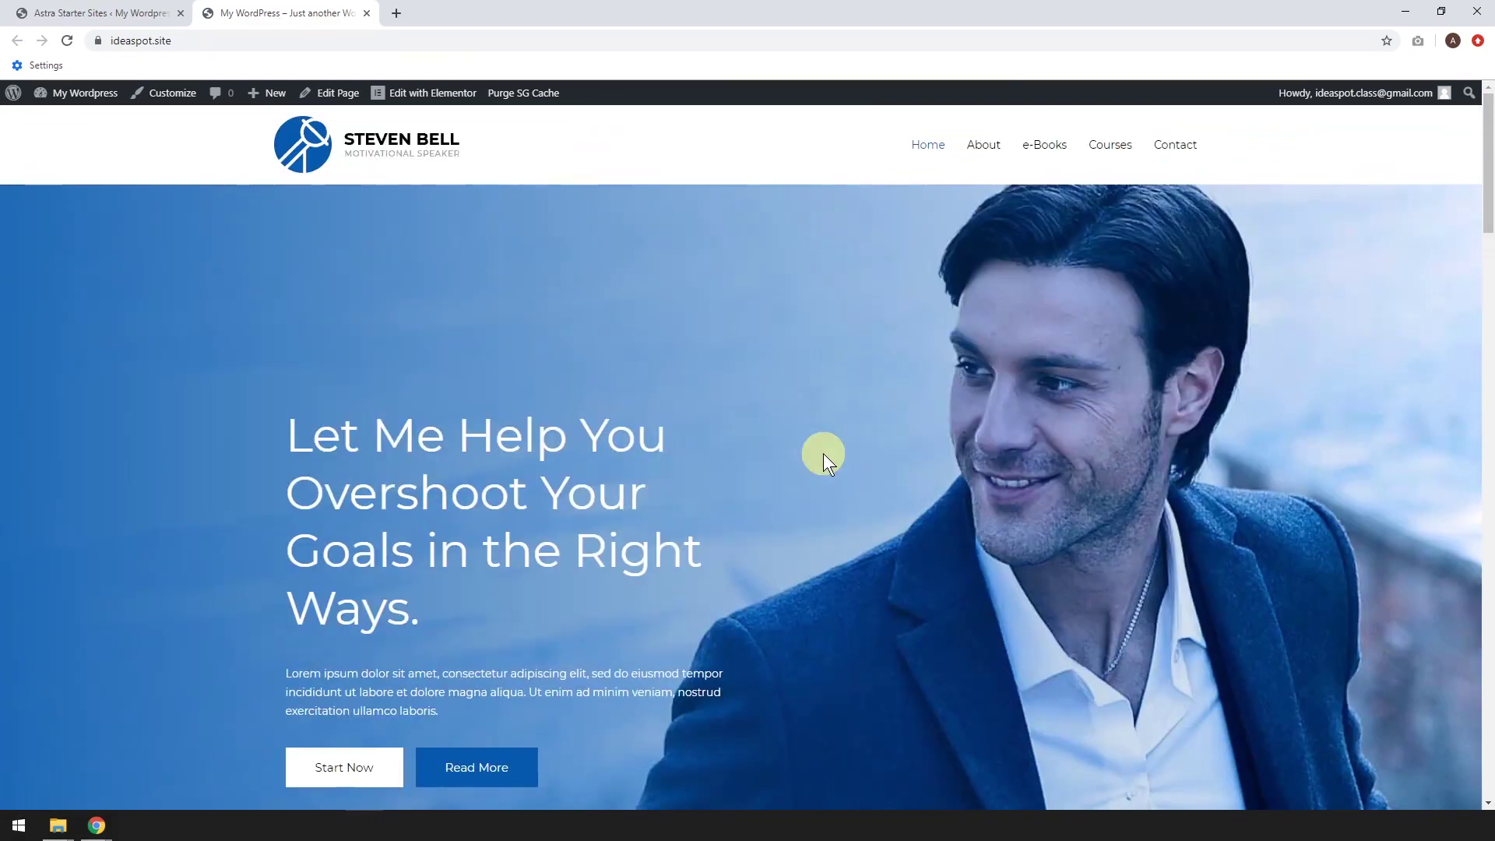
right_click(985, 146)
left_click(998, 151)
right_click(1060, 147)
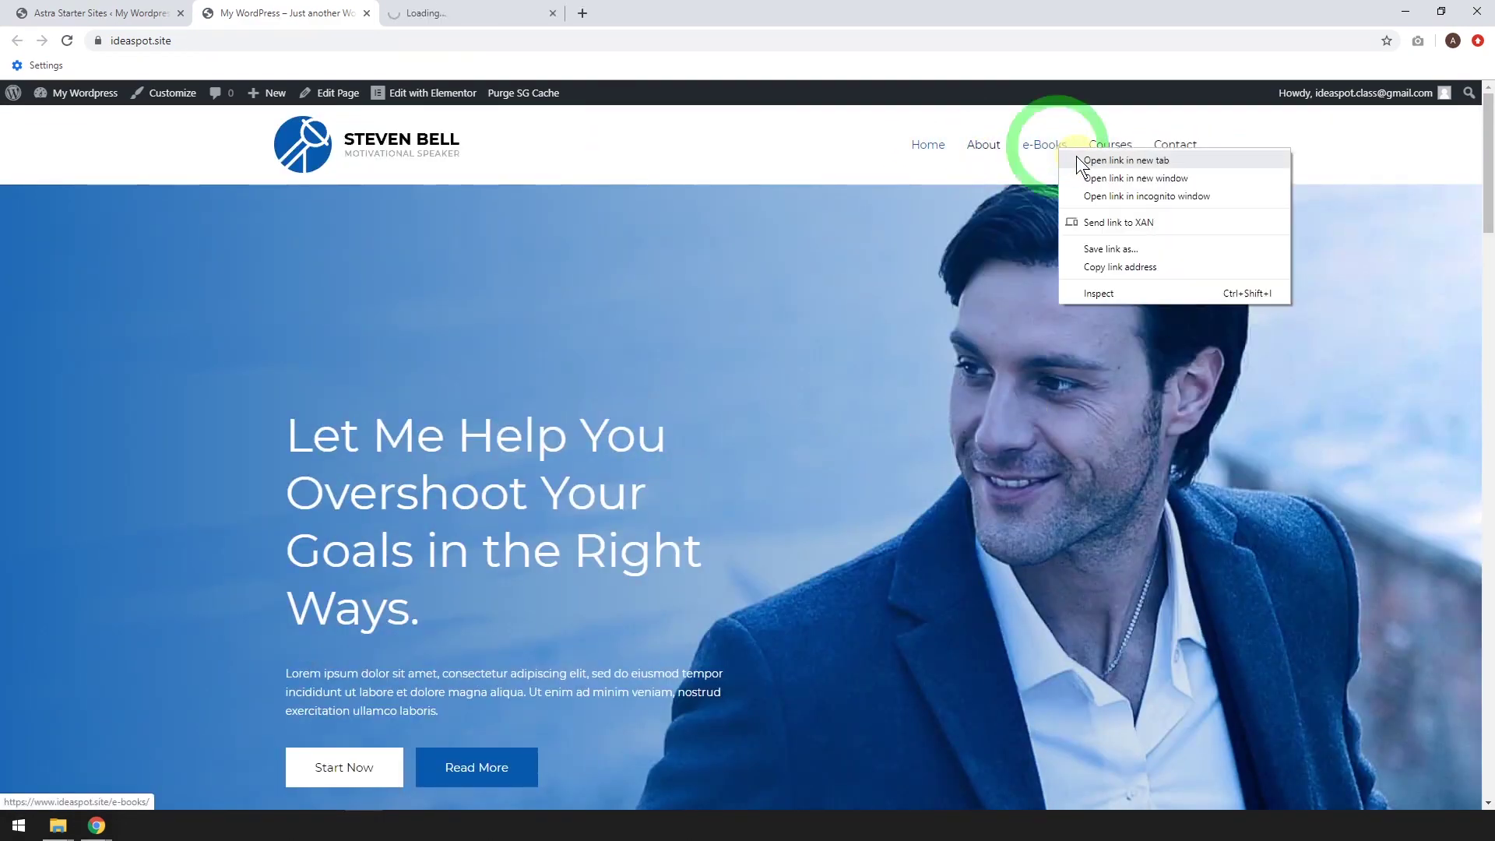
left_click(1077, 160)
right_click(1109, 147)
left_click(1121, 160)
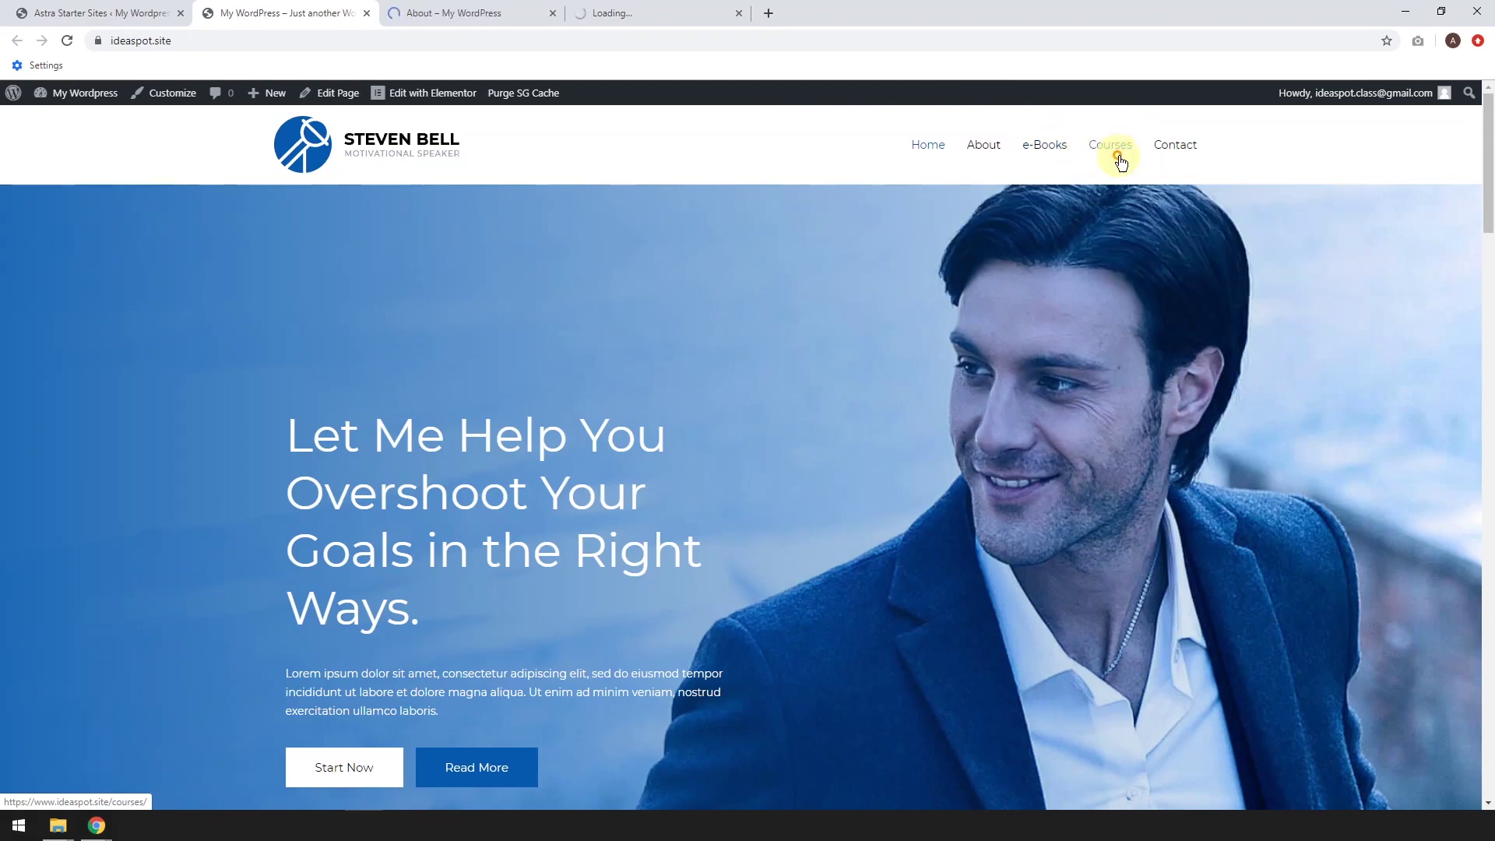
right_click(1180, 156)
left_click(1192, 161)
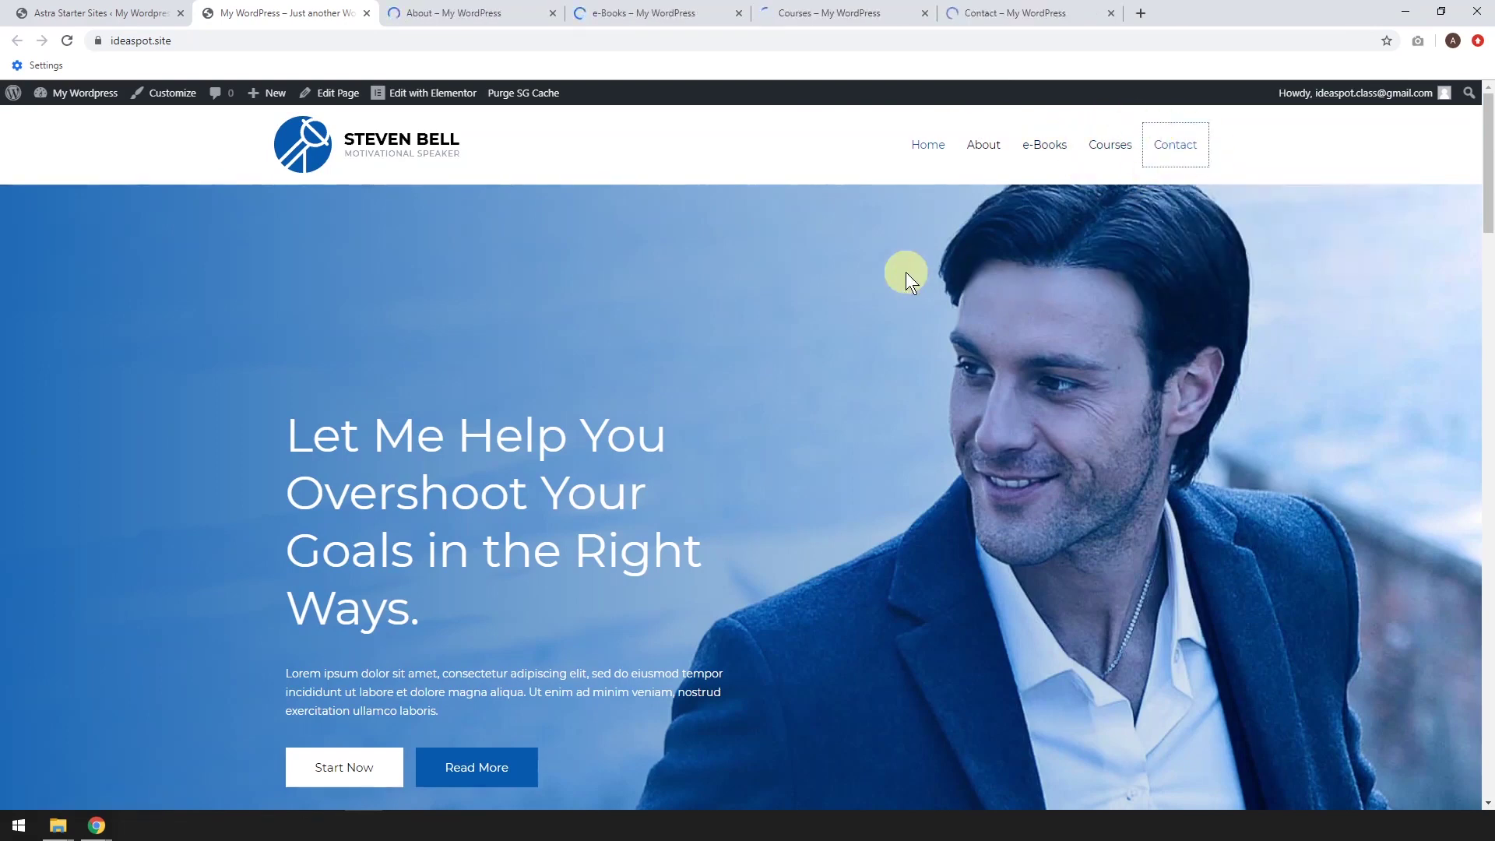
Look through the About and e-Books pages
left_click(485, 15)
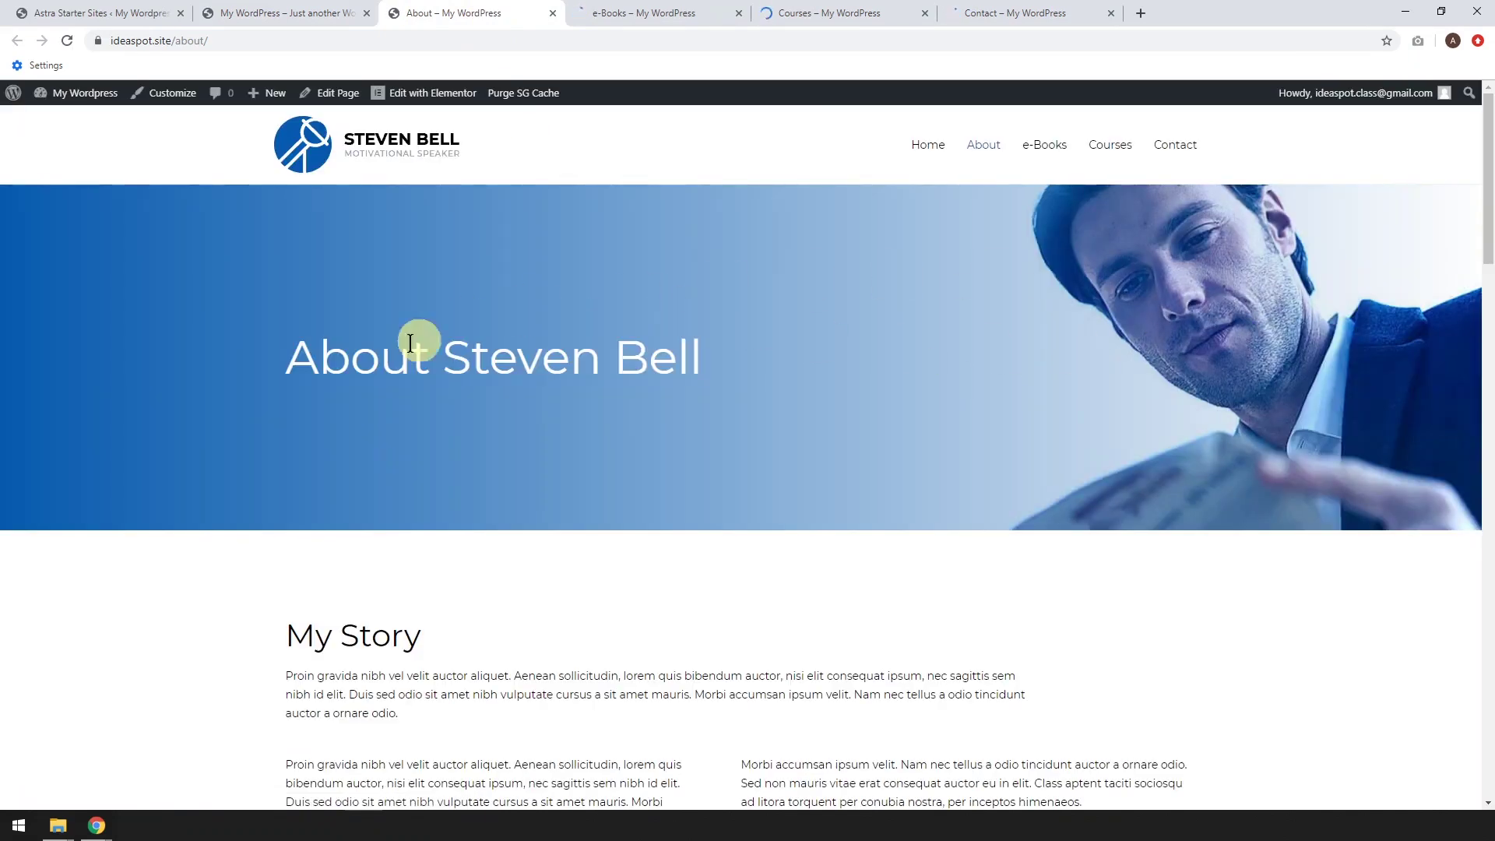
scroll(538, 423, "down", 6)
scroll(535, 423, "down", 17)
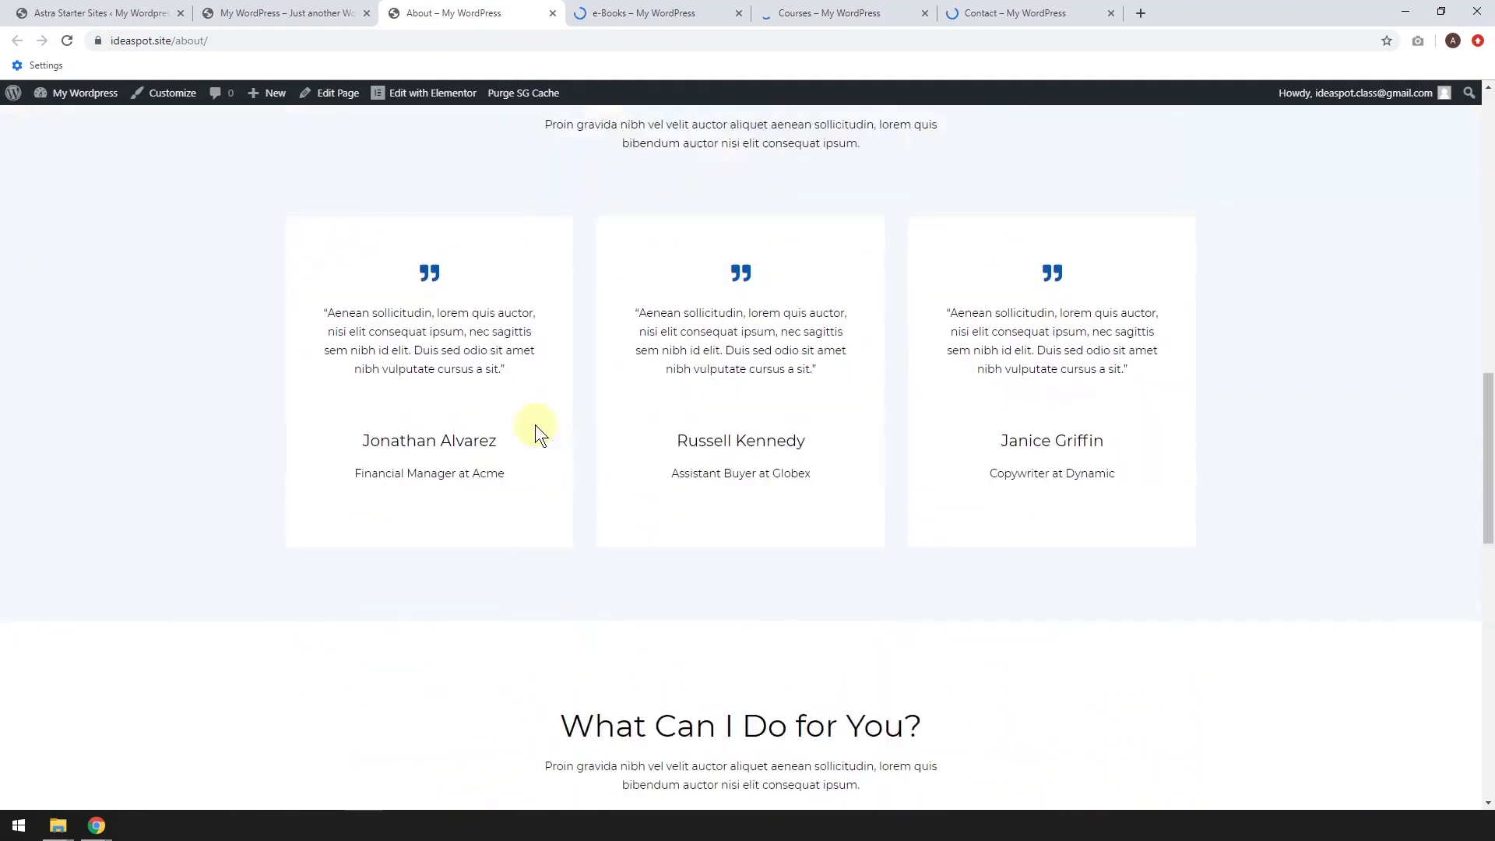
scroll(535, 423, "down", 6)
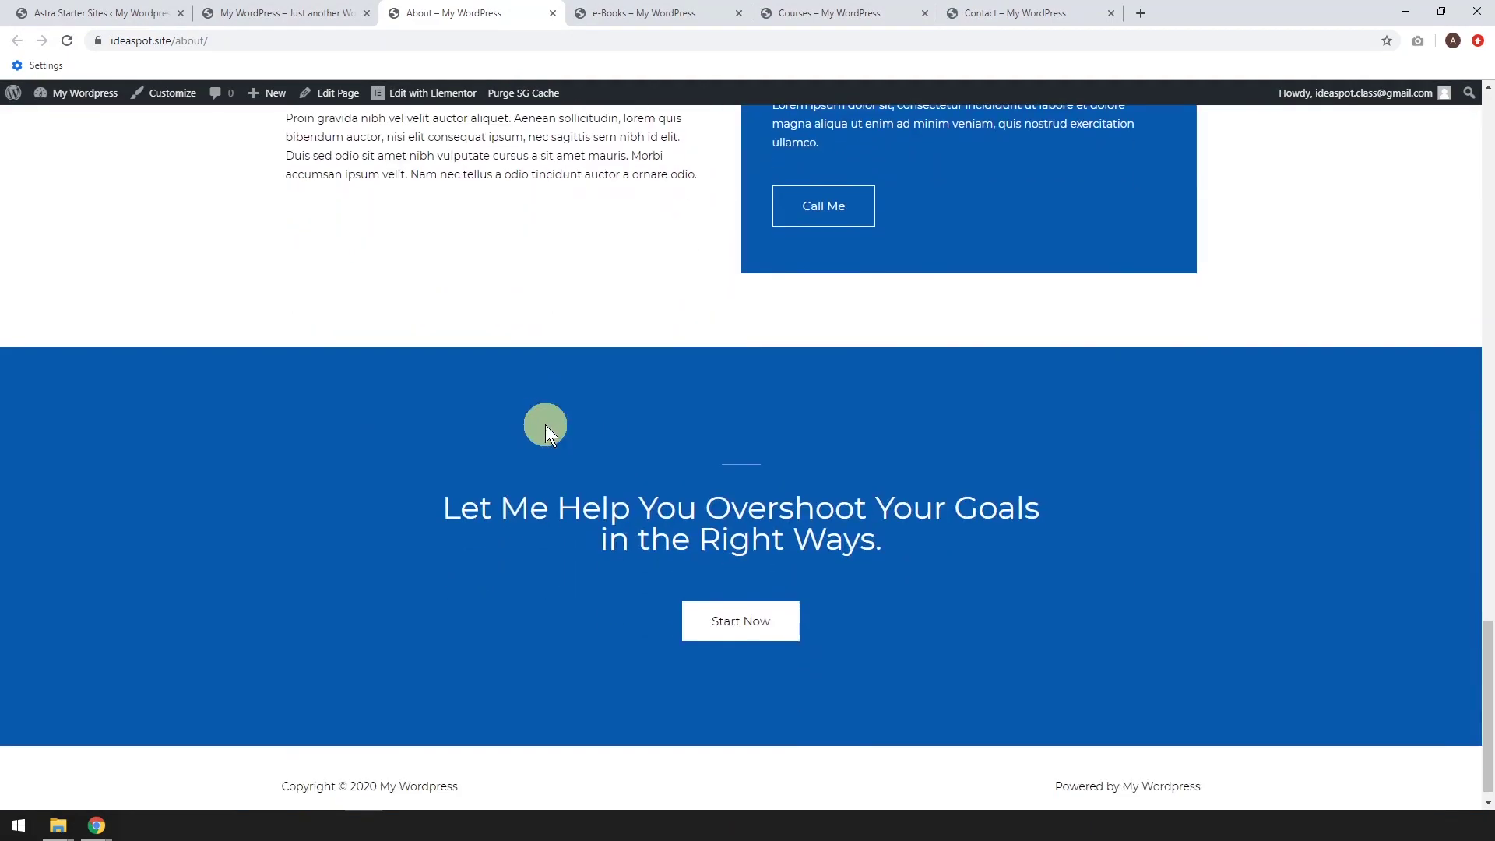
scroll(545, 424, "up", 15)
scroll(545, 423, "up", 18)
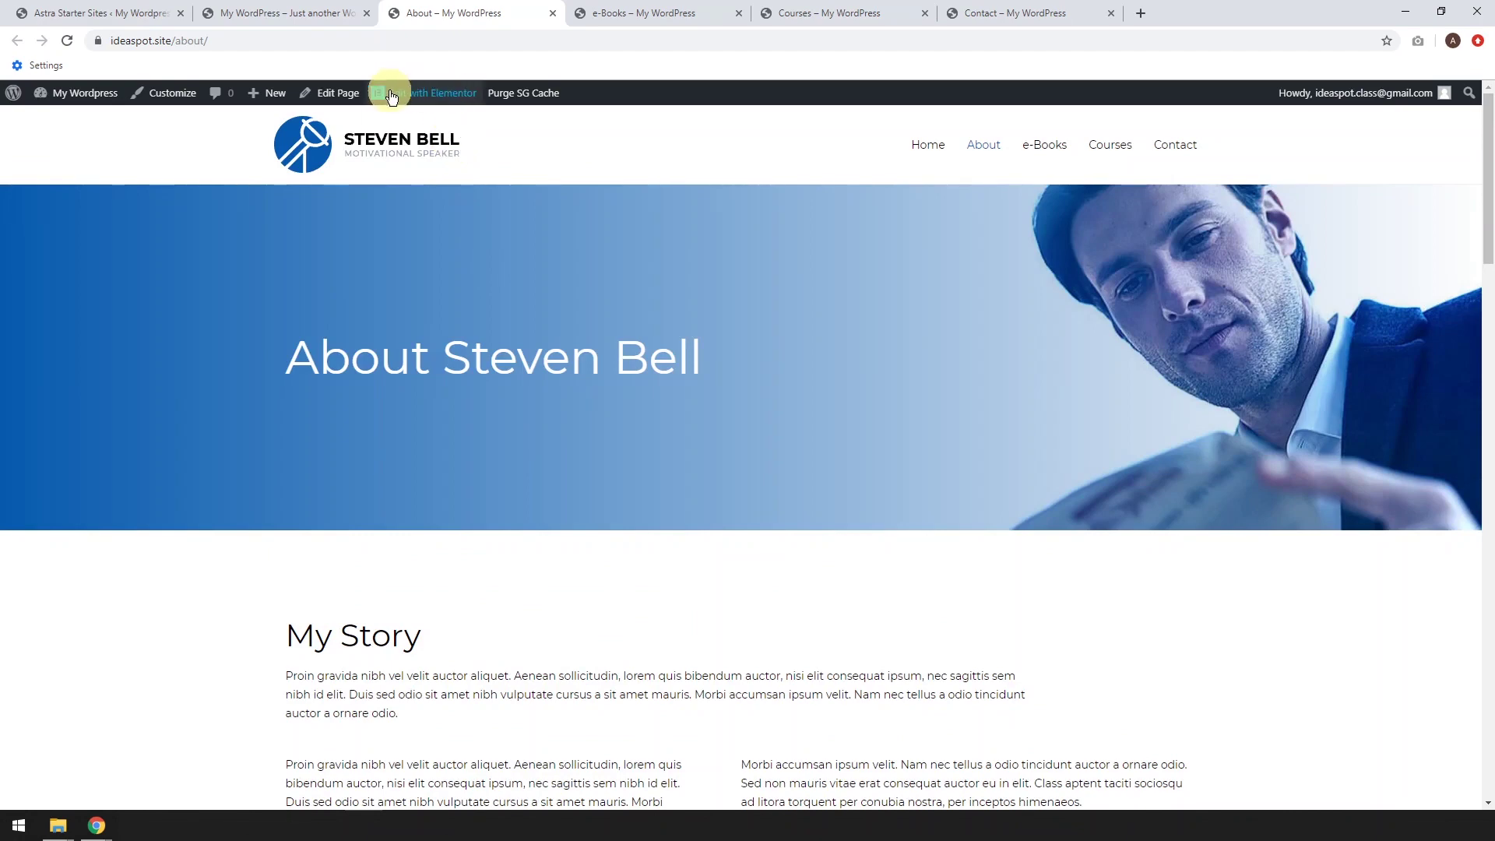
left_click(648, 14)
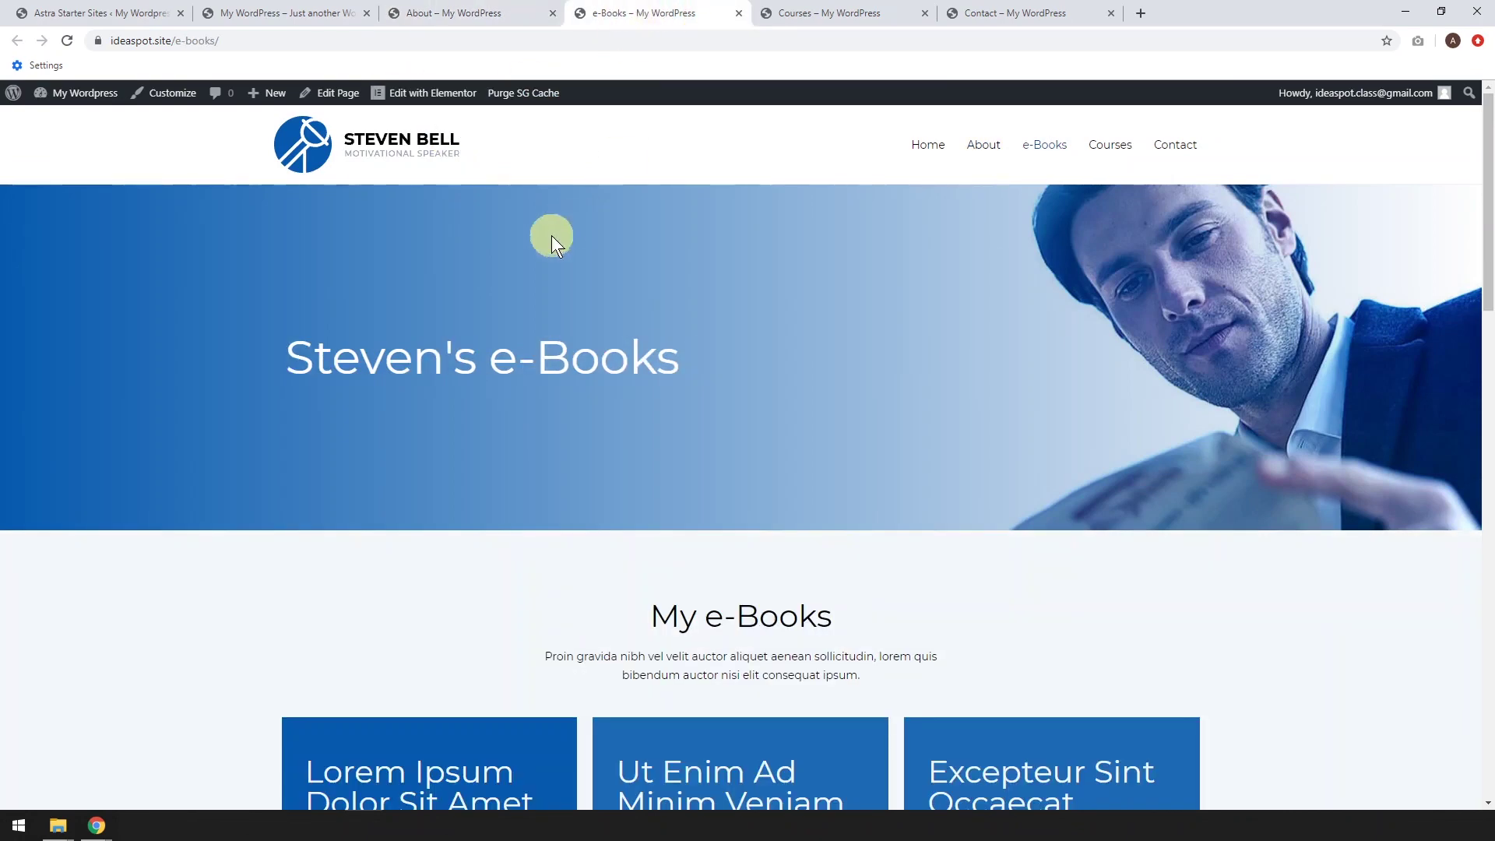
scroll(623, 295, "down", 5)
scroll(624, 300, "up", 5)
Review the Courses and Contact pages, then return to the home page
left_click(834, 15)
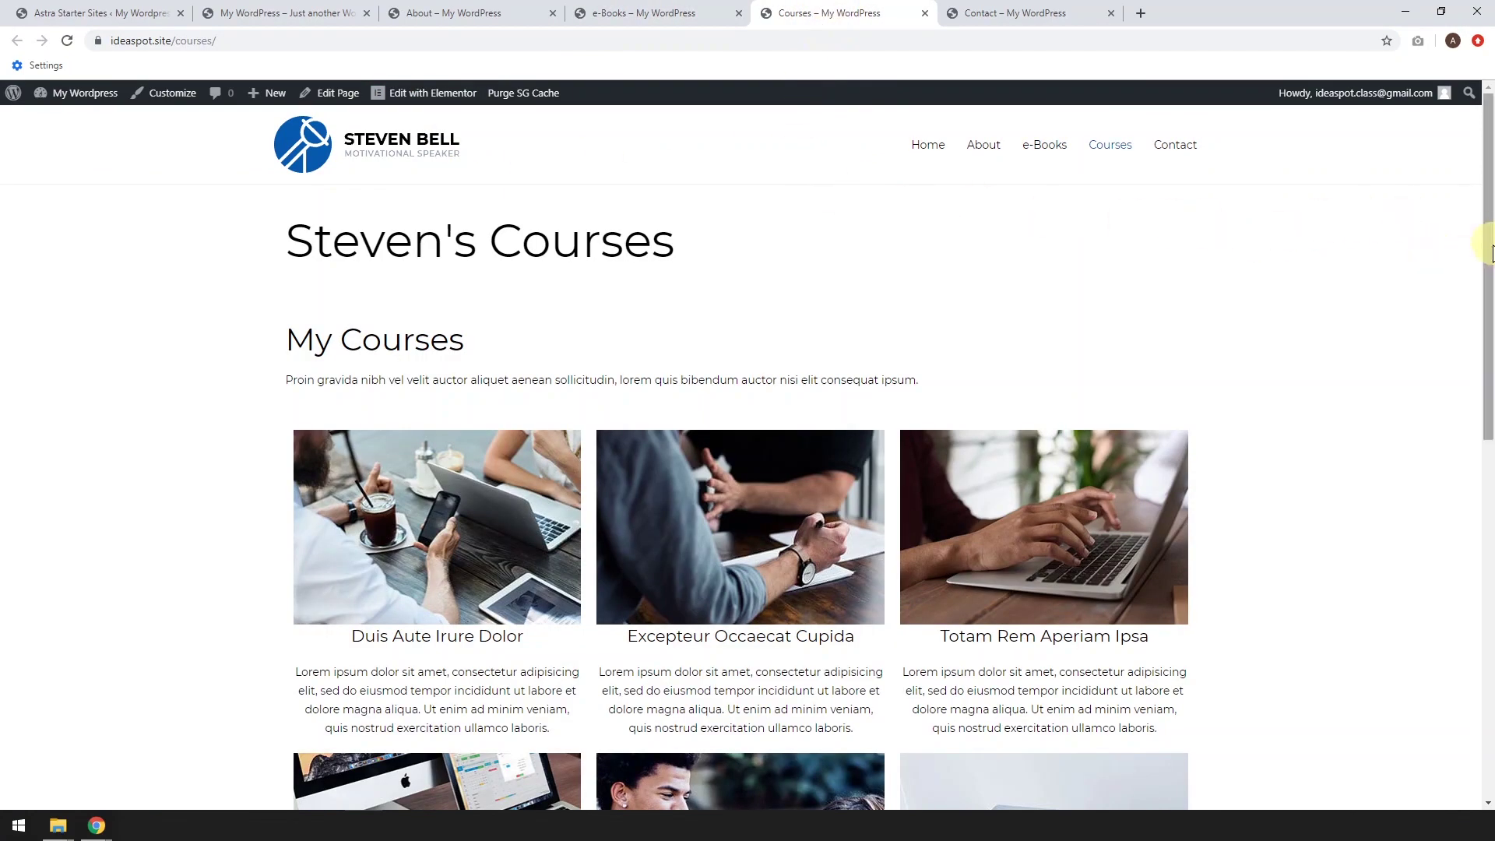
left_click_drag(1485, 233, 1488, 109)
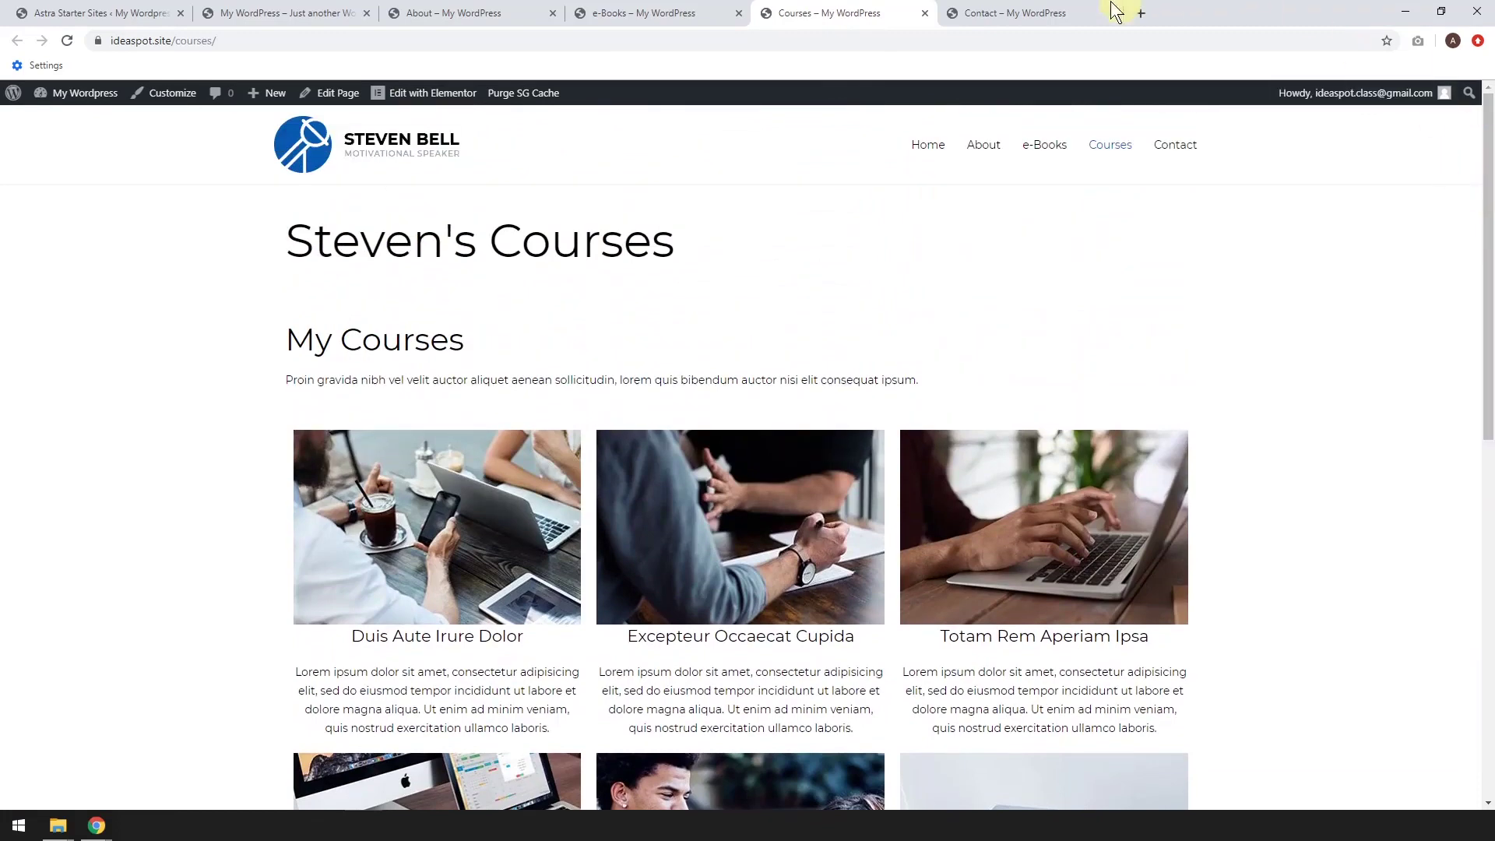
left_click(1024, 15)
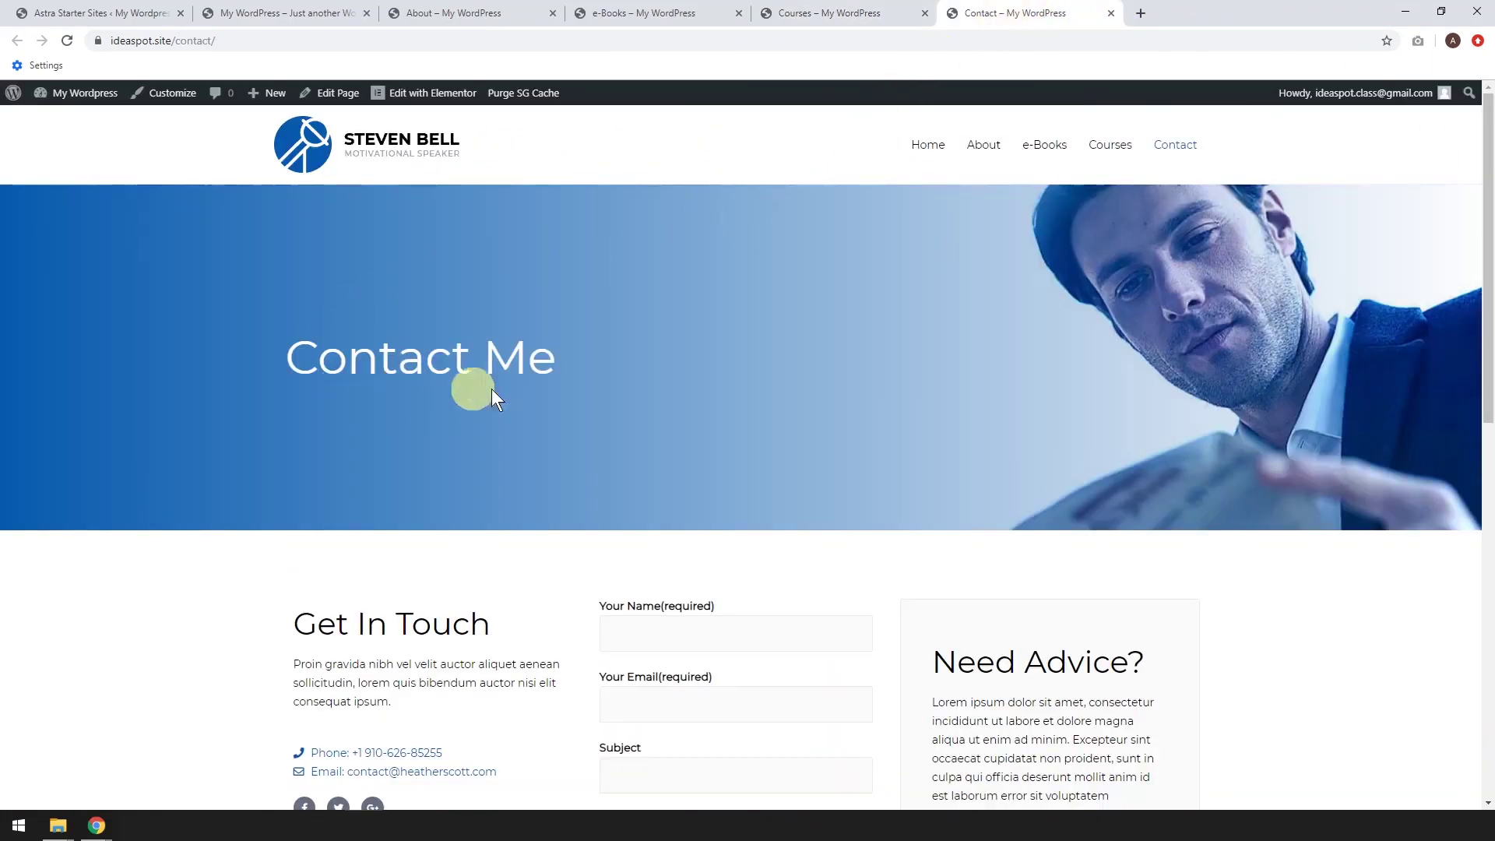
scroll(492, 390, "down", 5)
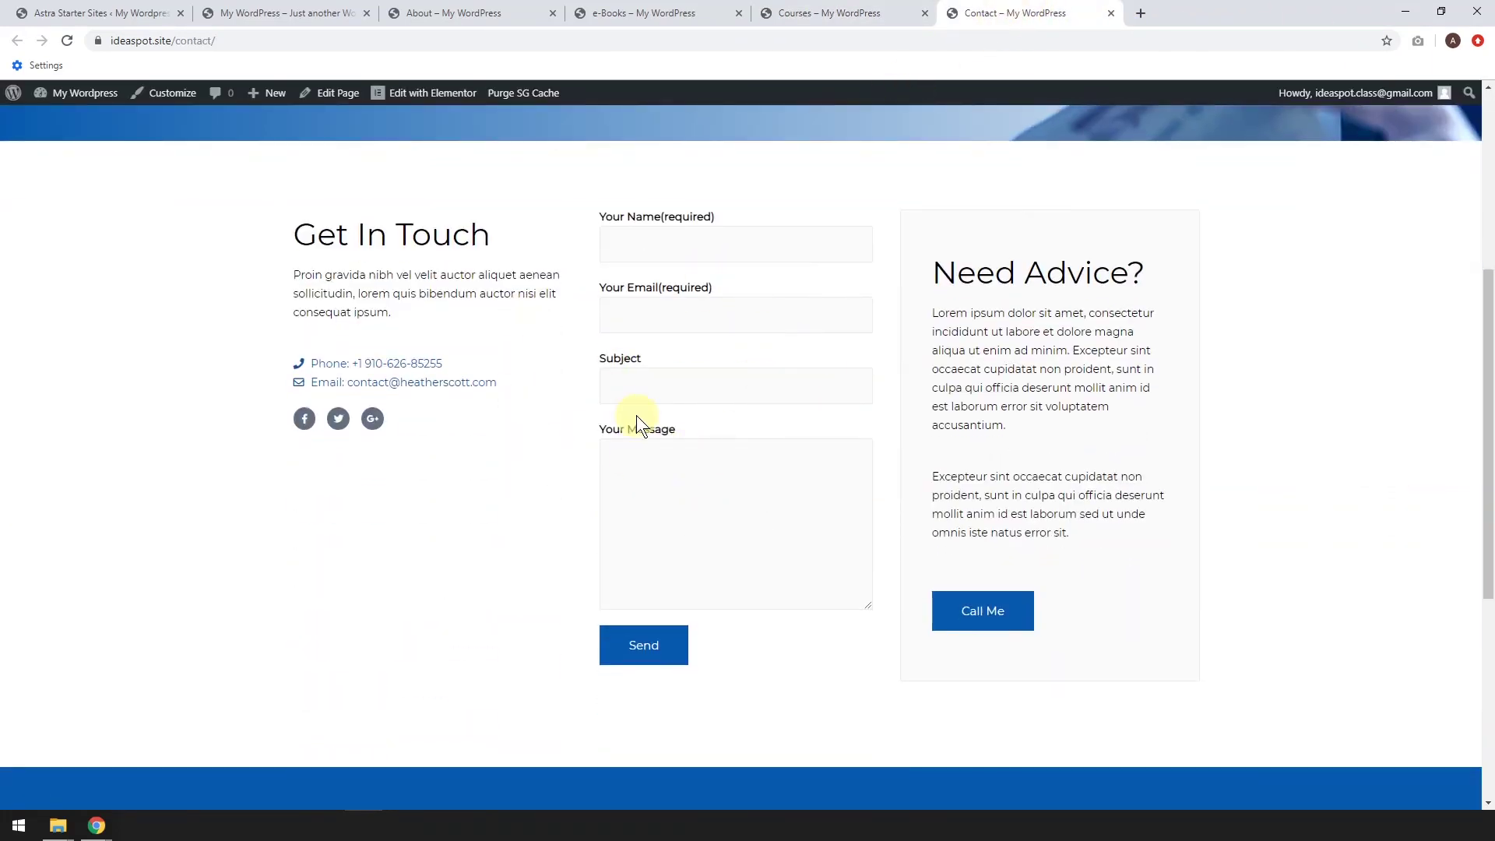
scroll(638, 413, "up", 5)
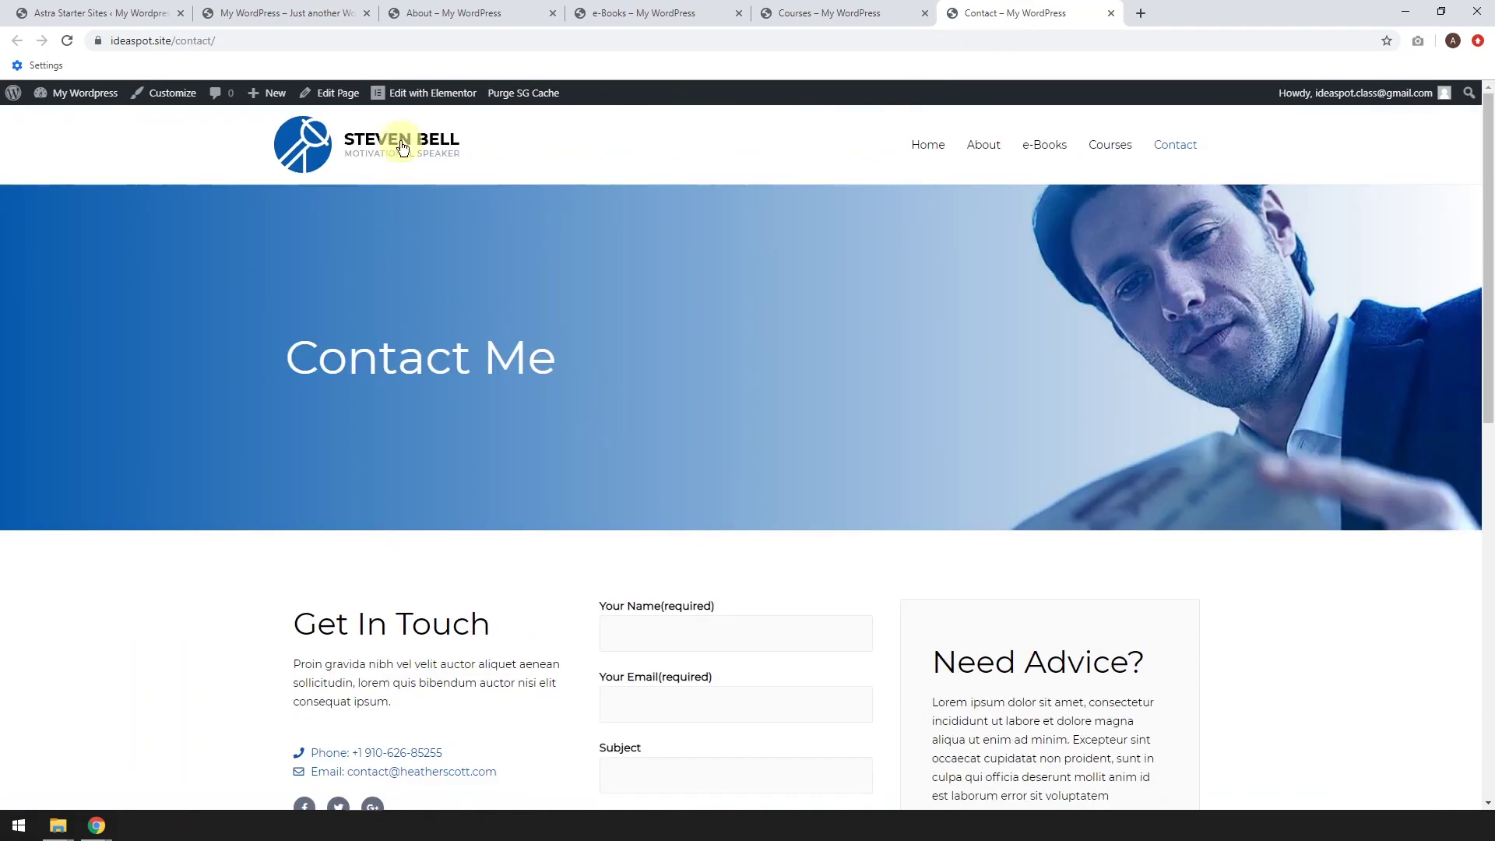
left_click(459, 9)
left_click(300, 12)
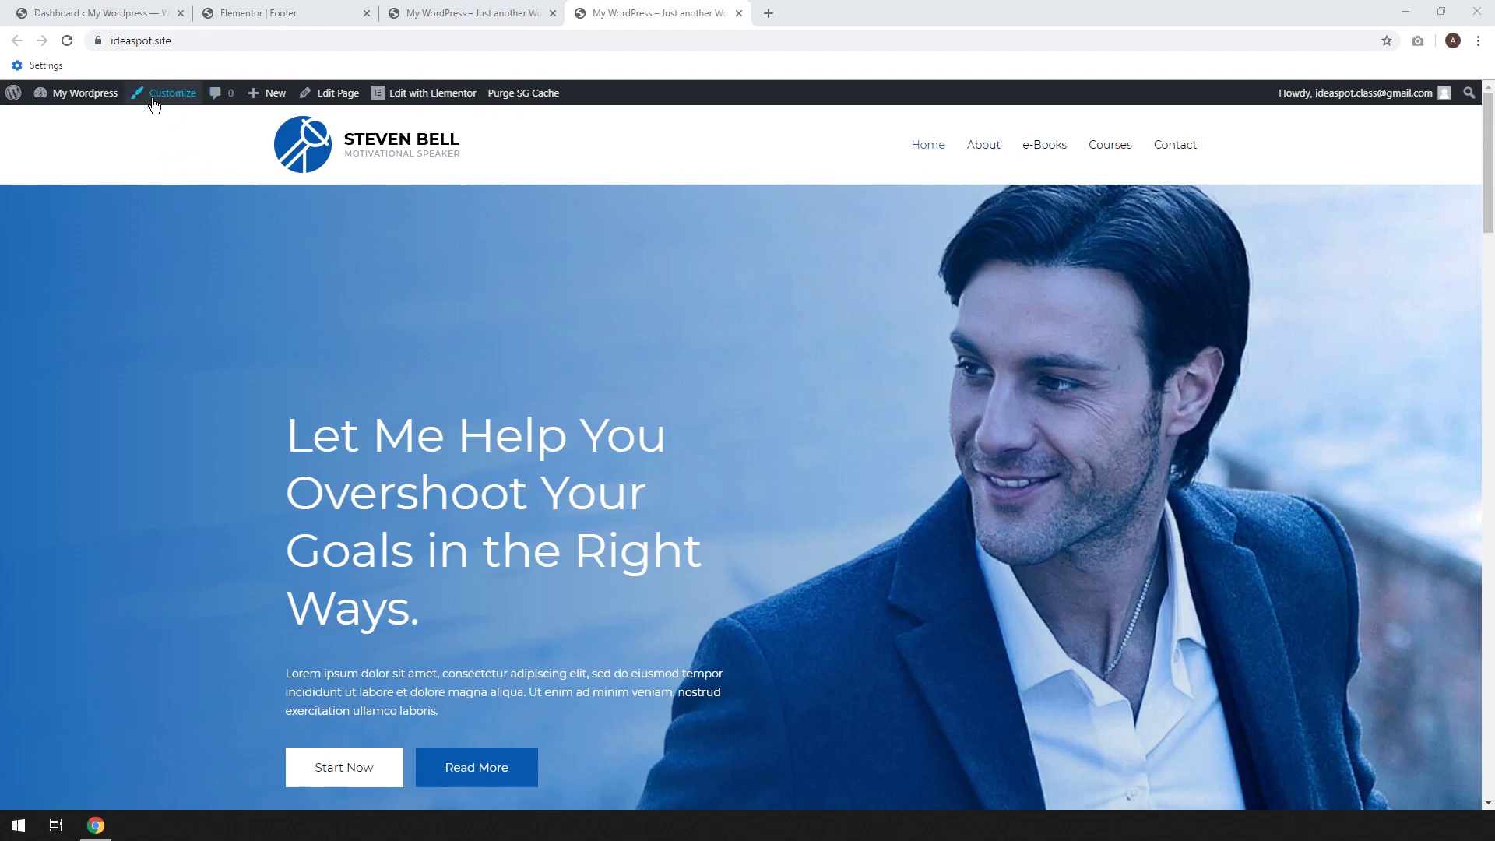
Open the Customizer and jump to Site Identity through the header logo's edit shortcut
left_click(181, 104)
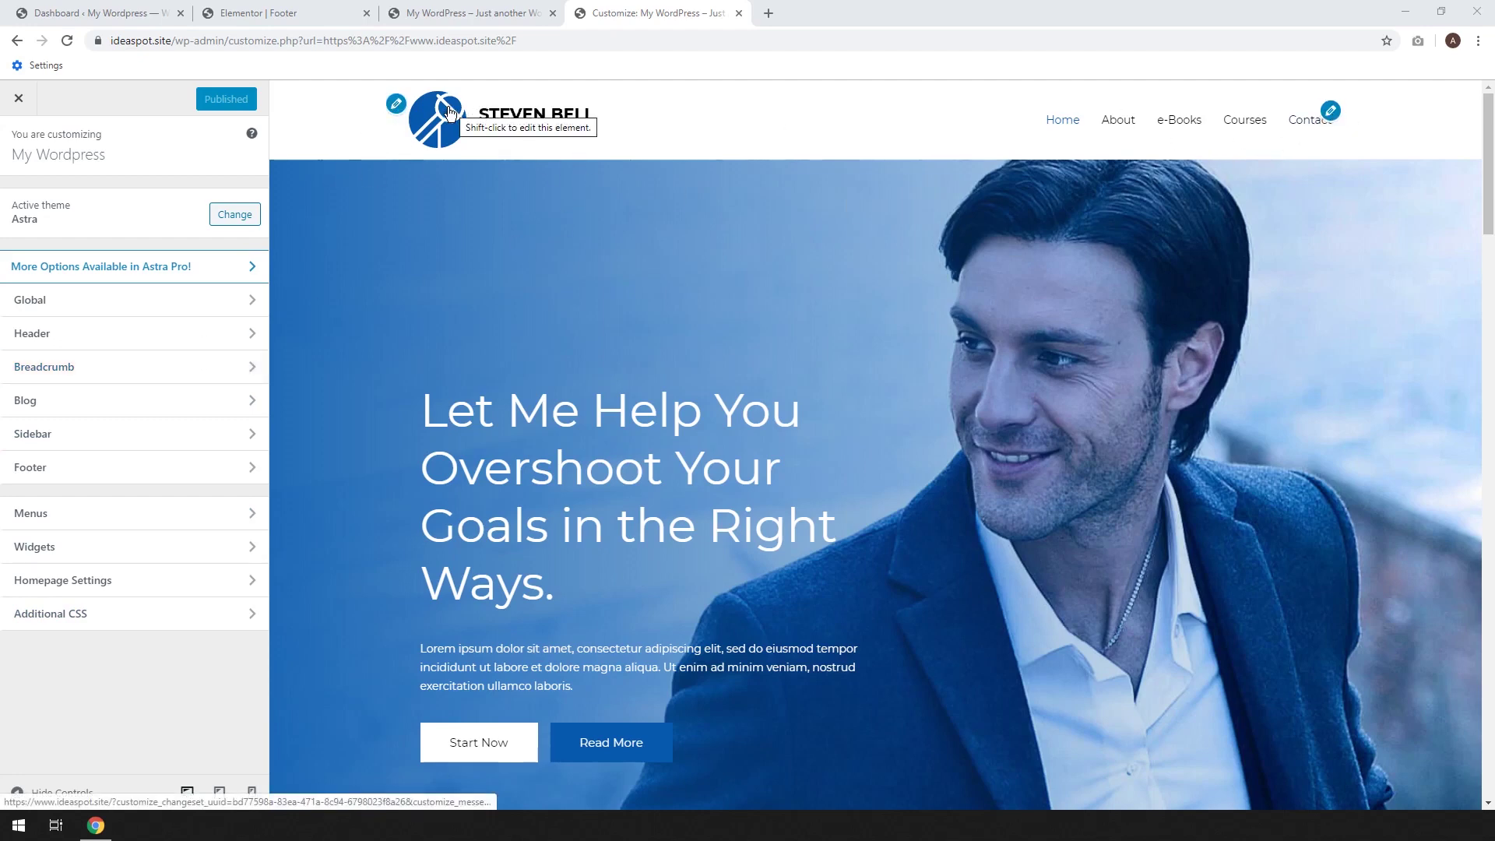
left_click(395, 107)
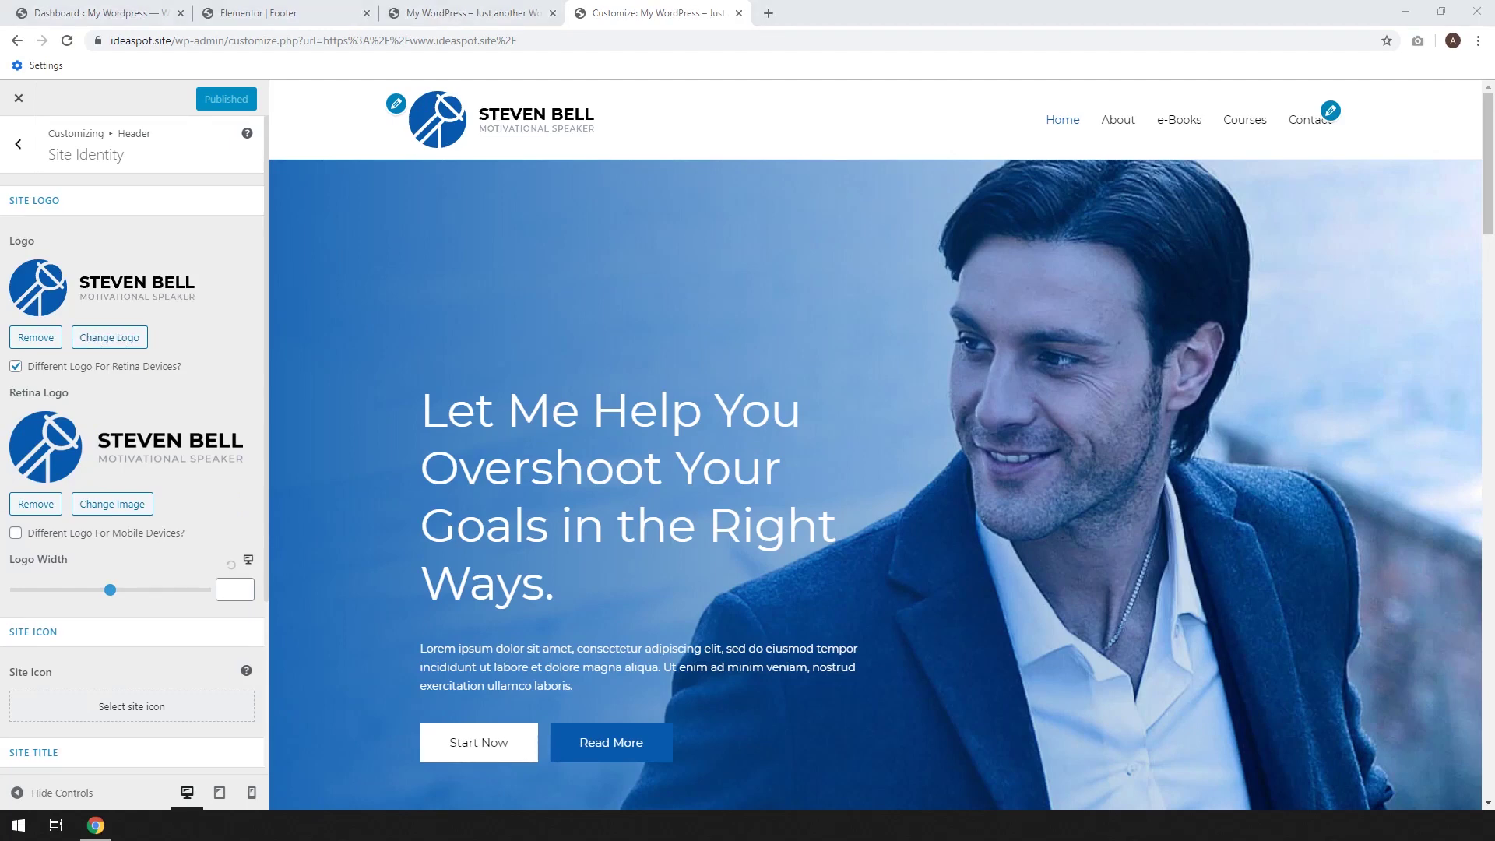
Upload idea-logo.png and set it as the site logo without cropping
left_click(127, 342)
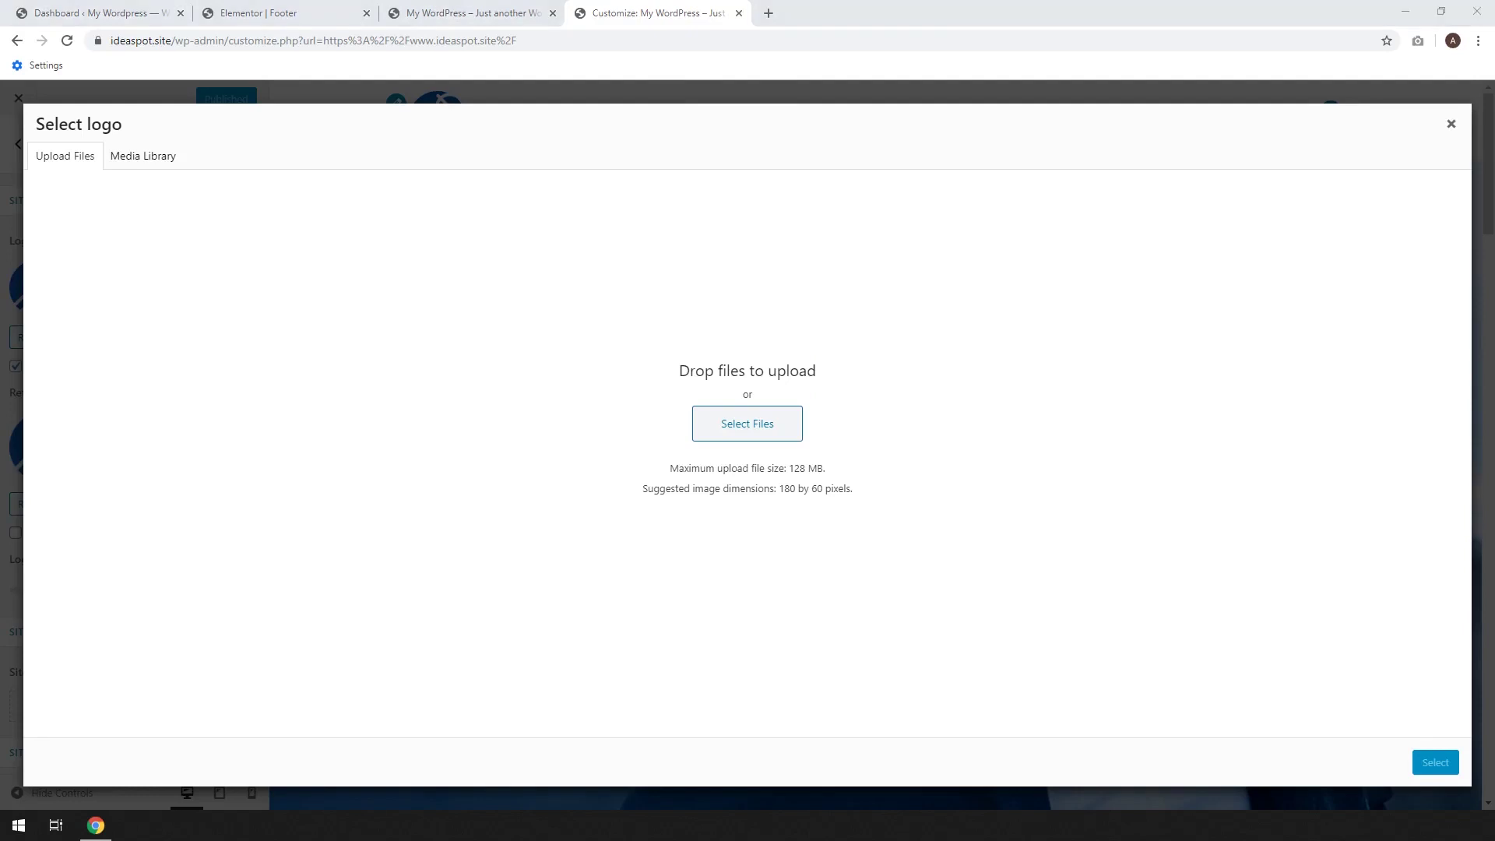
left_click_drag(342, 420, 621, 437)
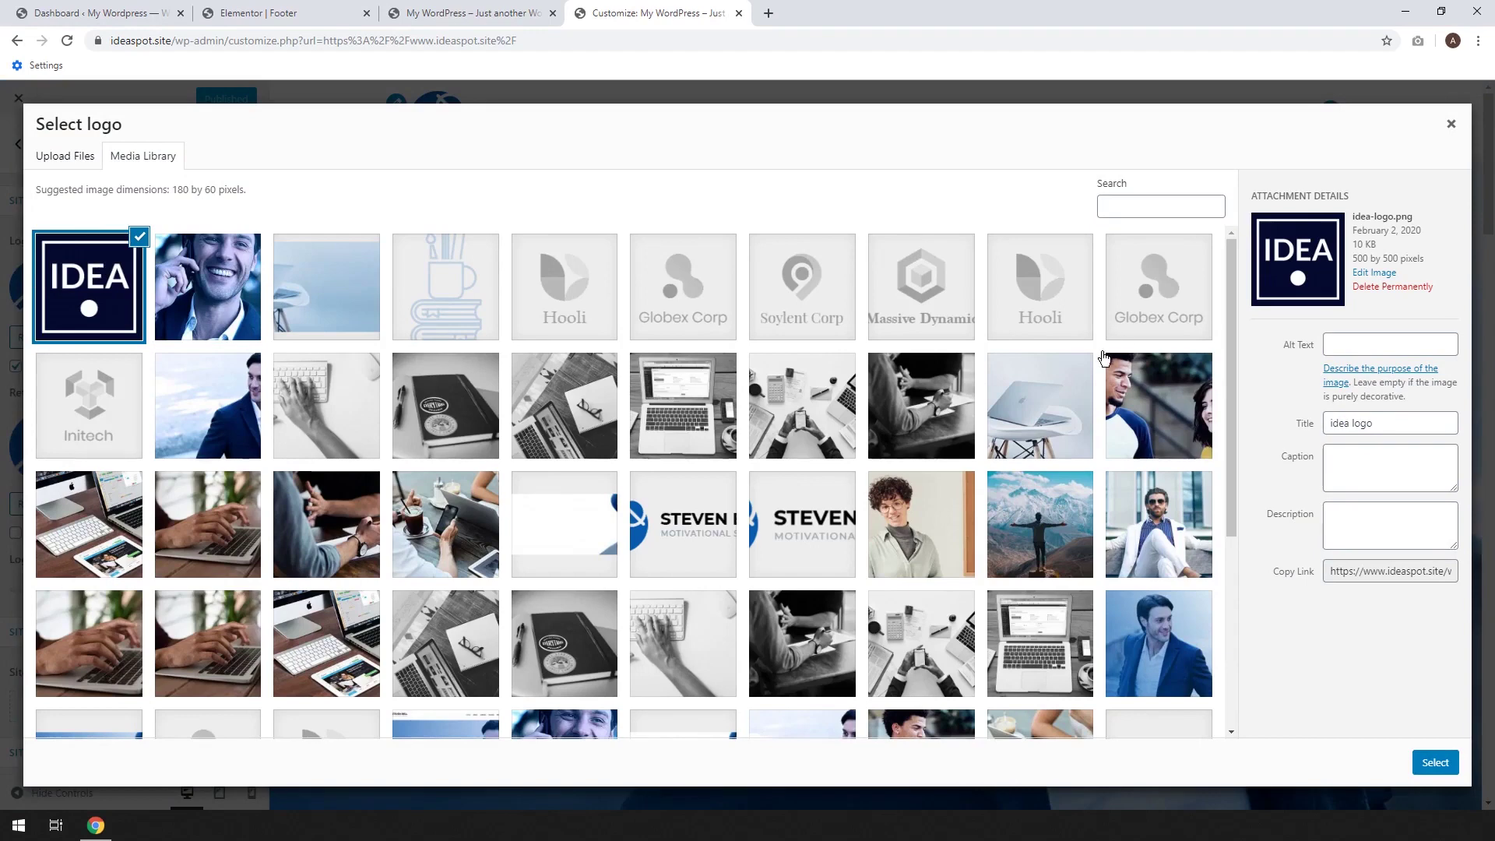
left_click(1435, 763)
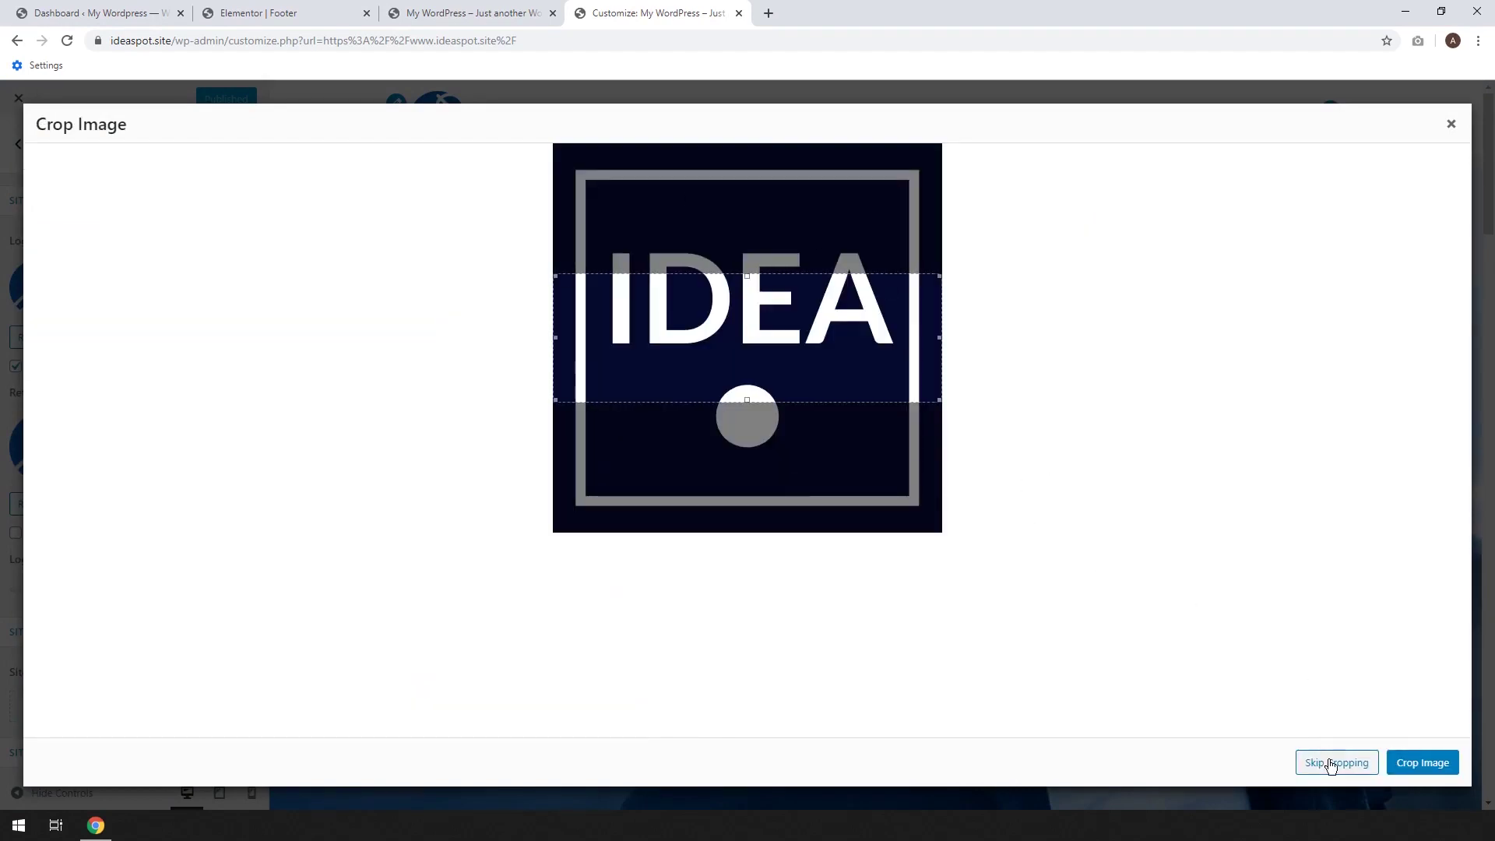
left_click(1331, 763)
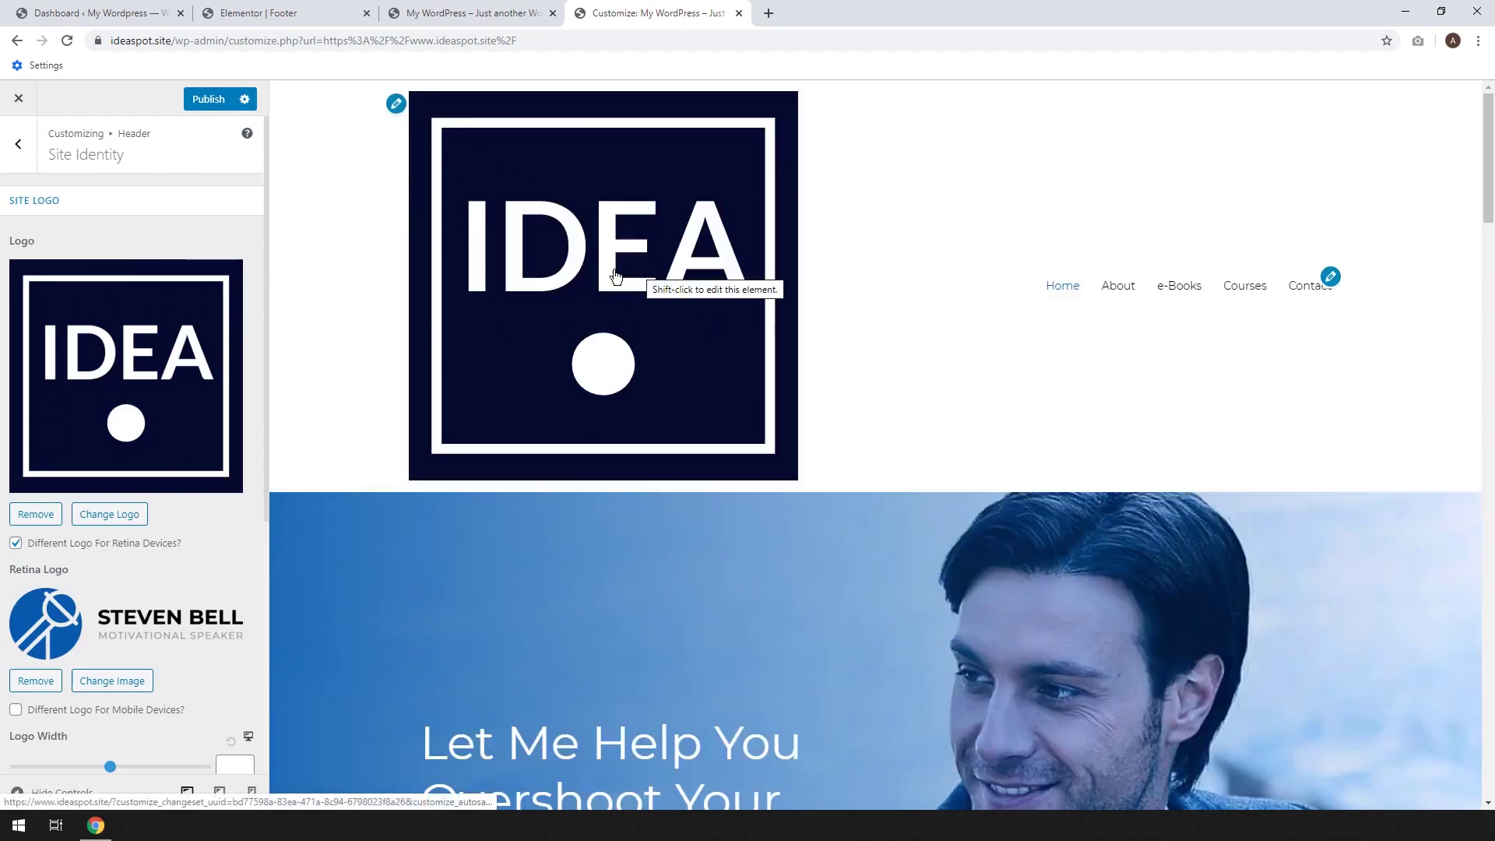
Shrink the header logo to a logo width of 70
scroll(204, 532, "down", 2)
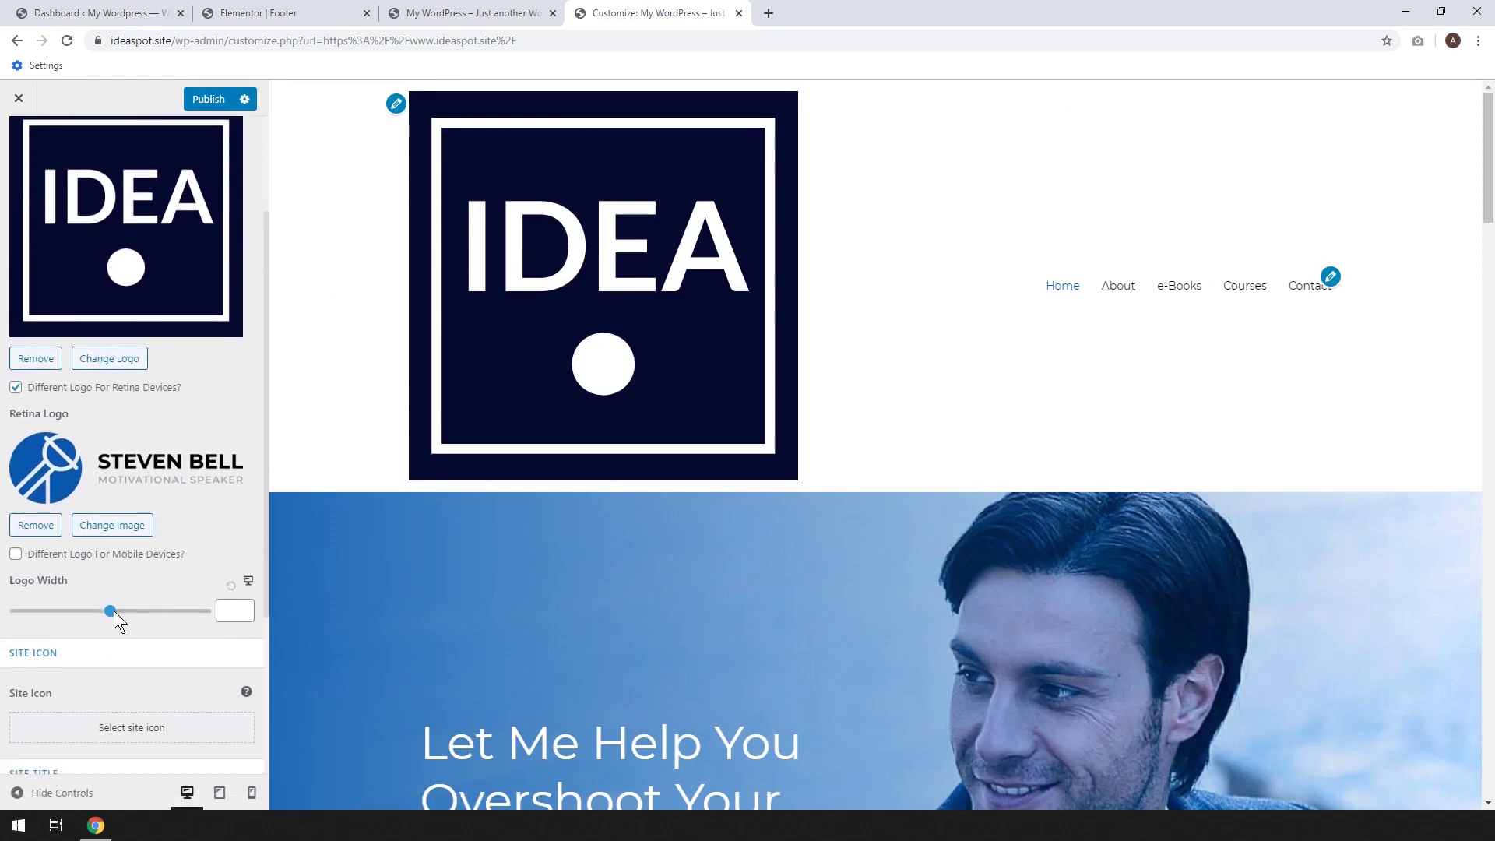
left_click_drag(109, 611, 36, 606)
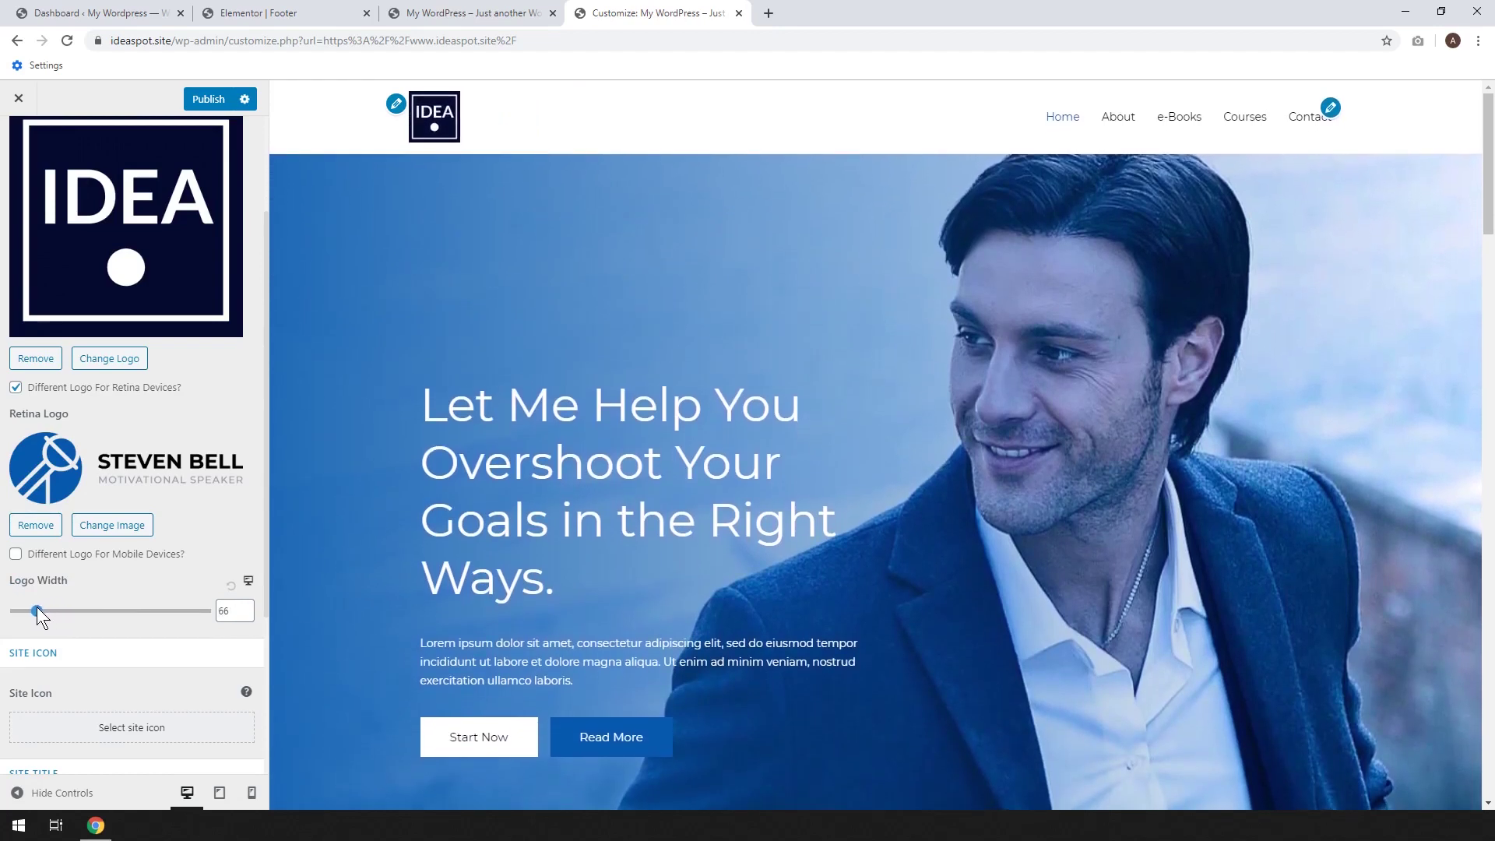
left_click_drag(230, 611, 147, 601)
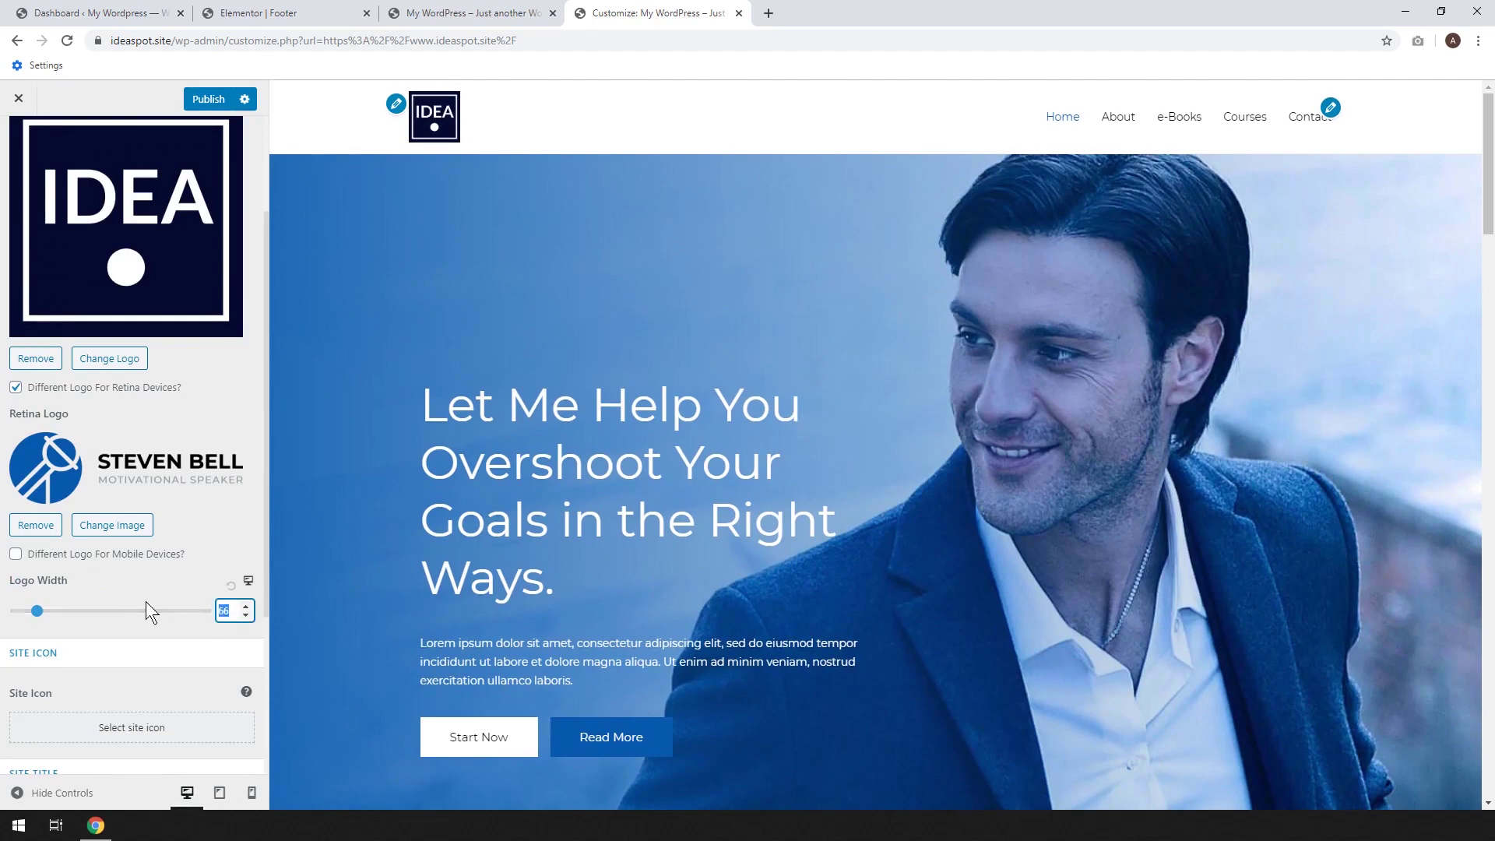
type("70")
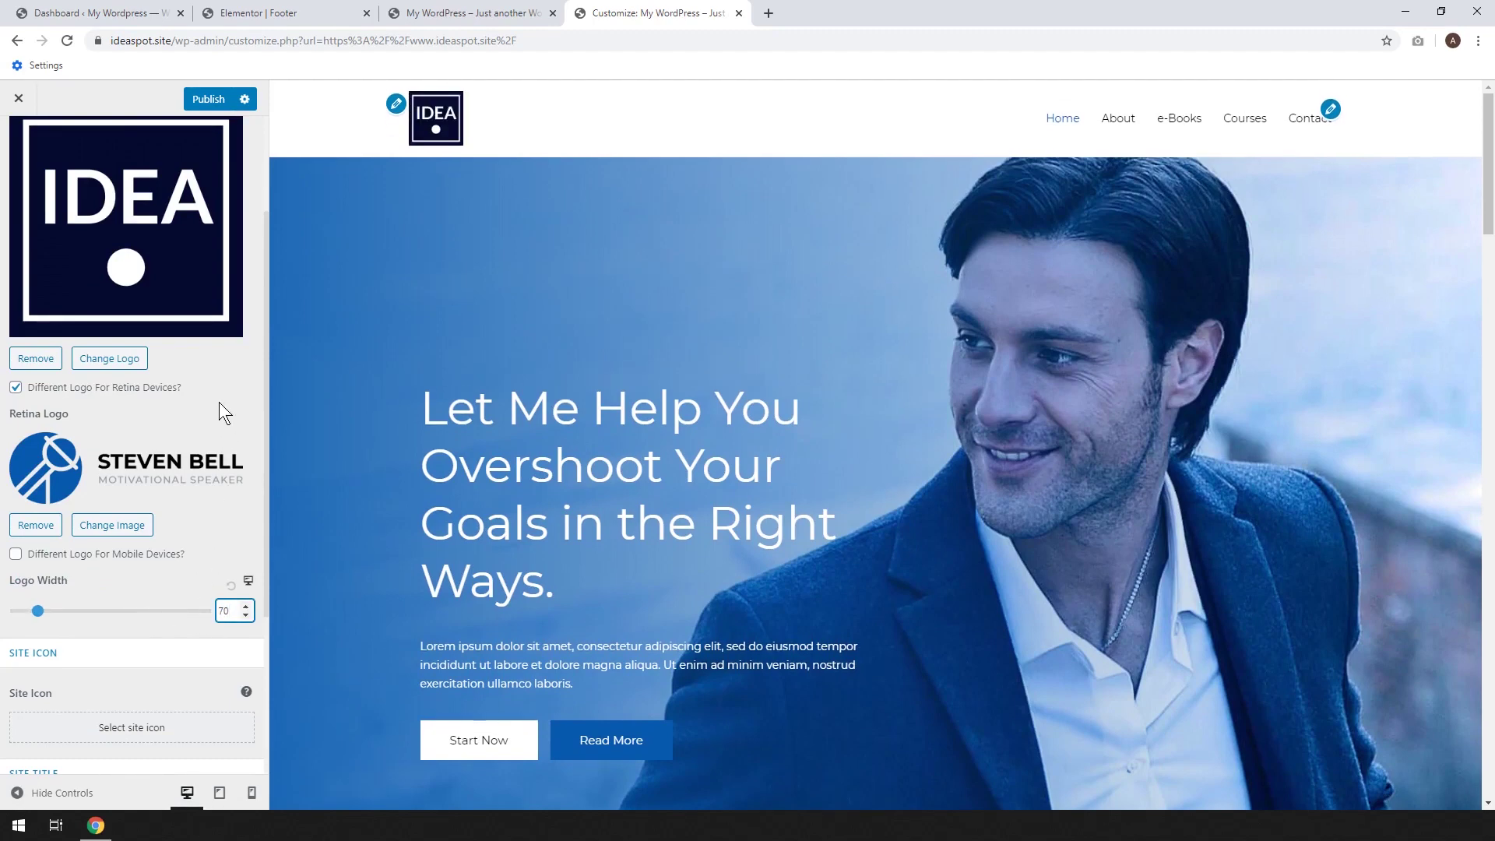
left_click(216, 409)
Remove the separate Steven Bell retina logo
left_click(36, 524)
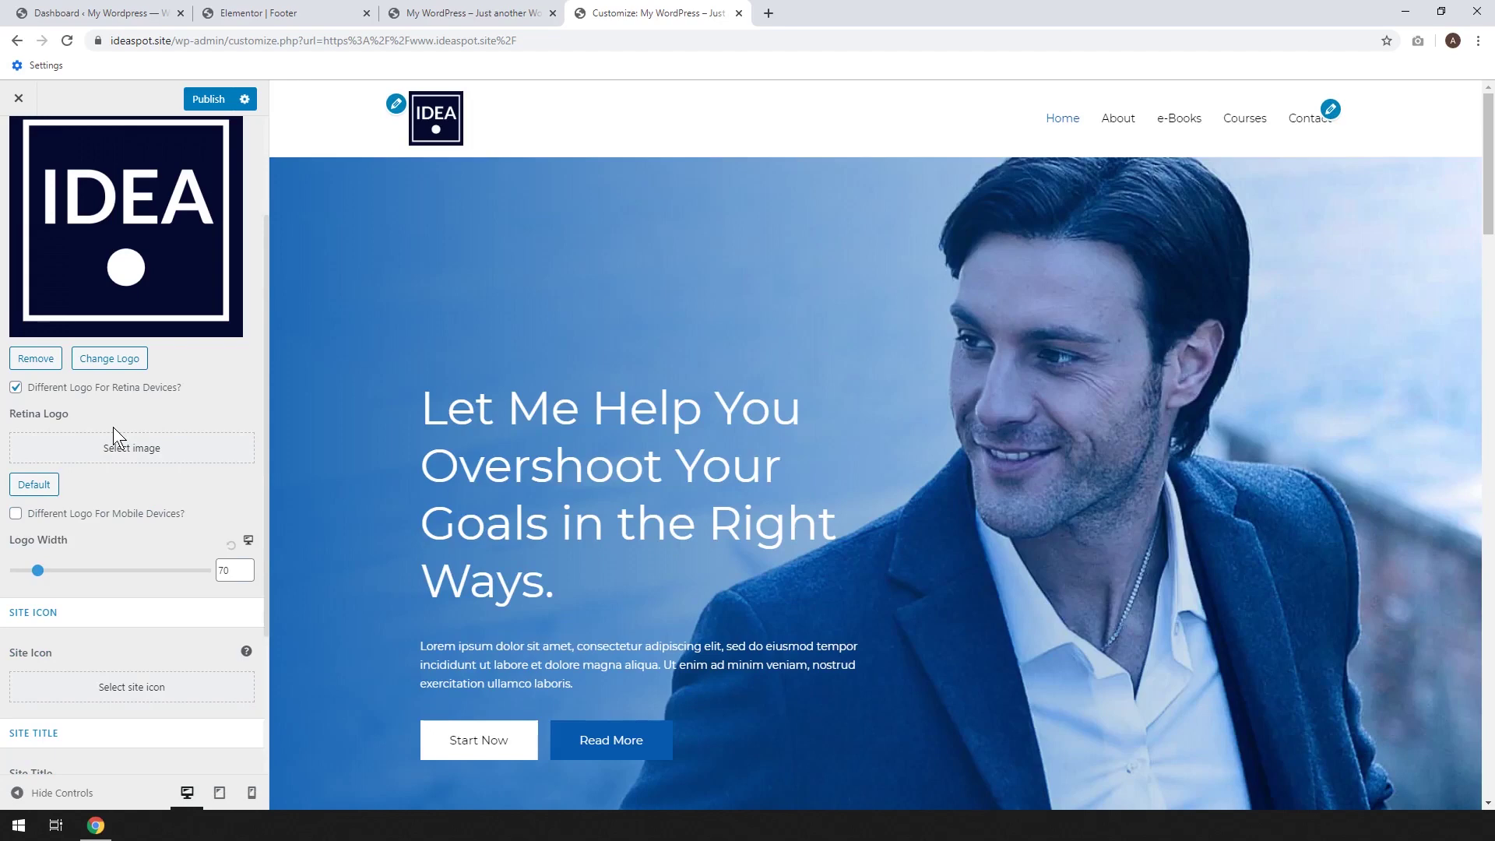
scroll(92, 431, "up", 2)
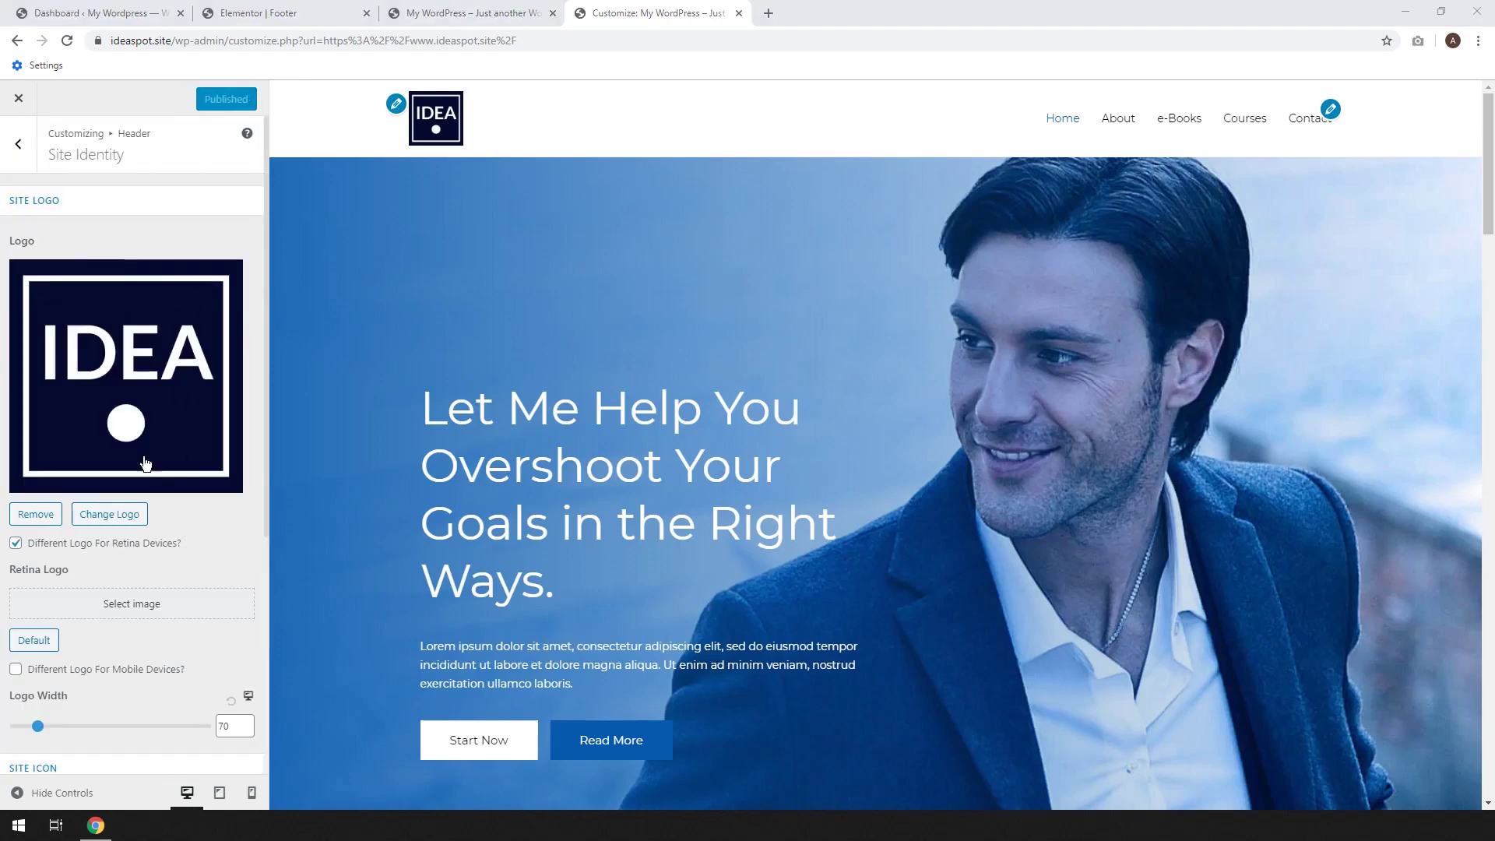
scroll(145, 462, "down", 5)
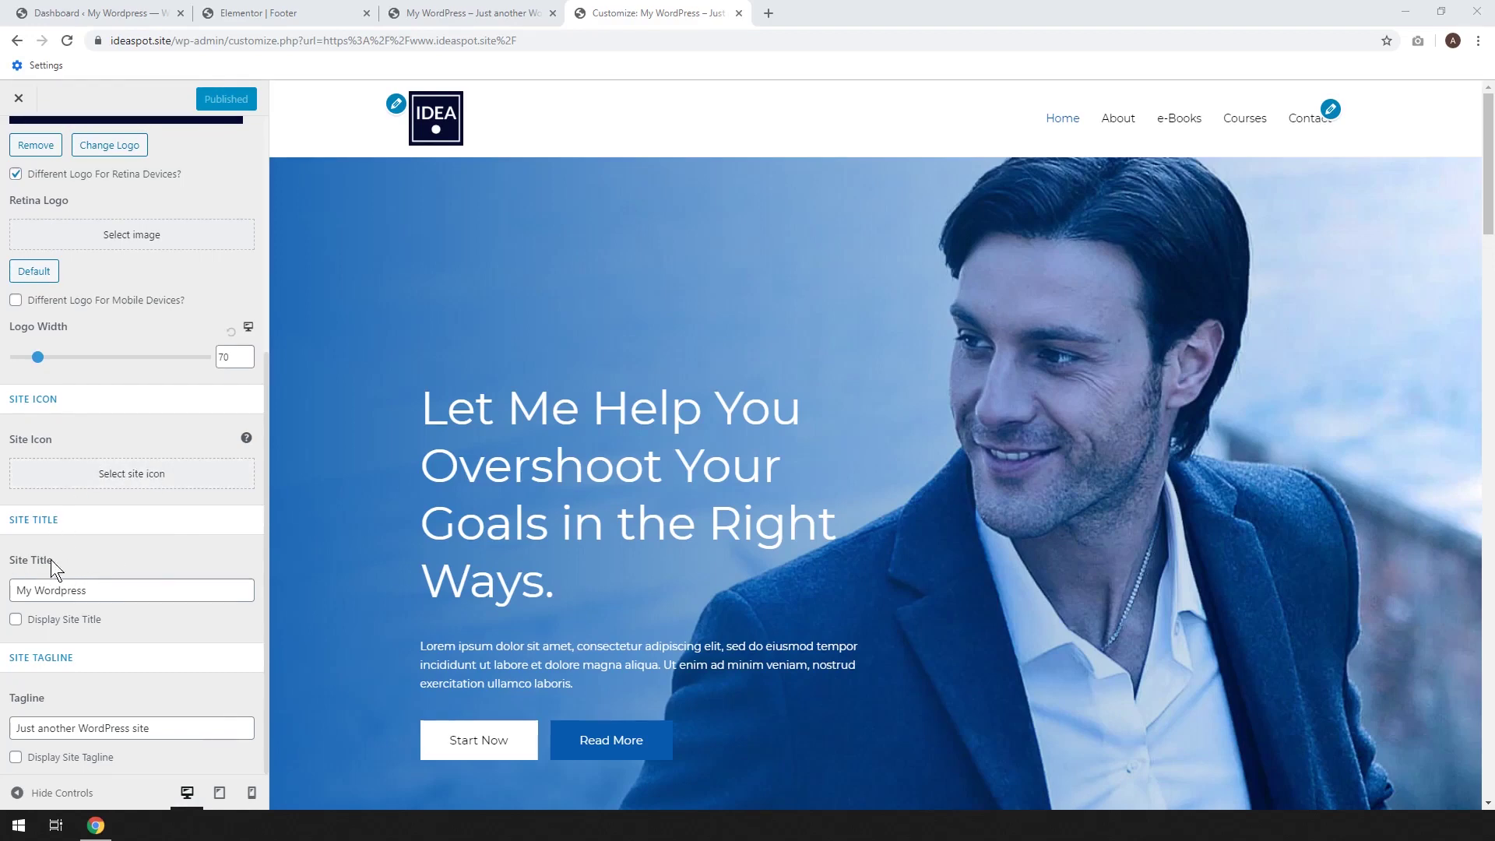
Rename the site title to 'IdeaSpot Tech' and keep it hidden from the header
triple_click(49, 582)
type("IdeaSpot Tech")
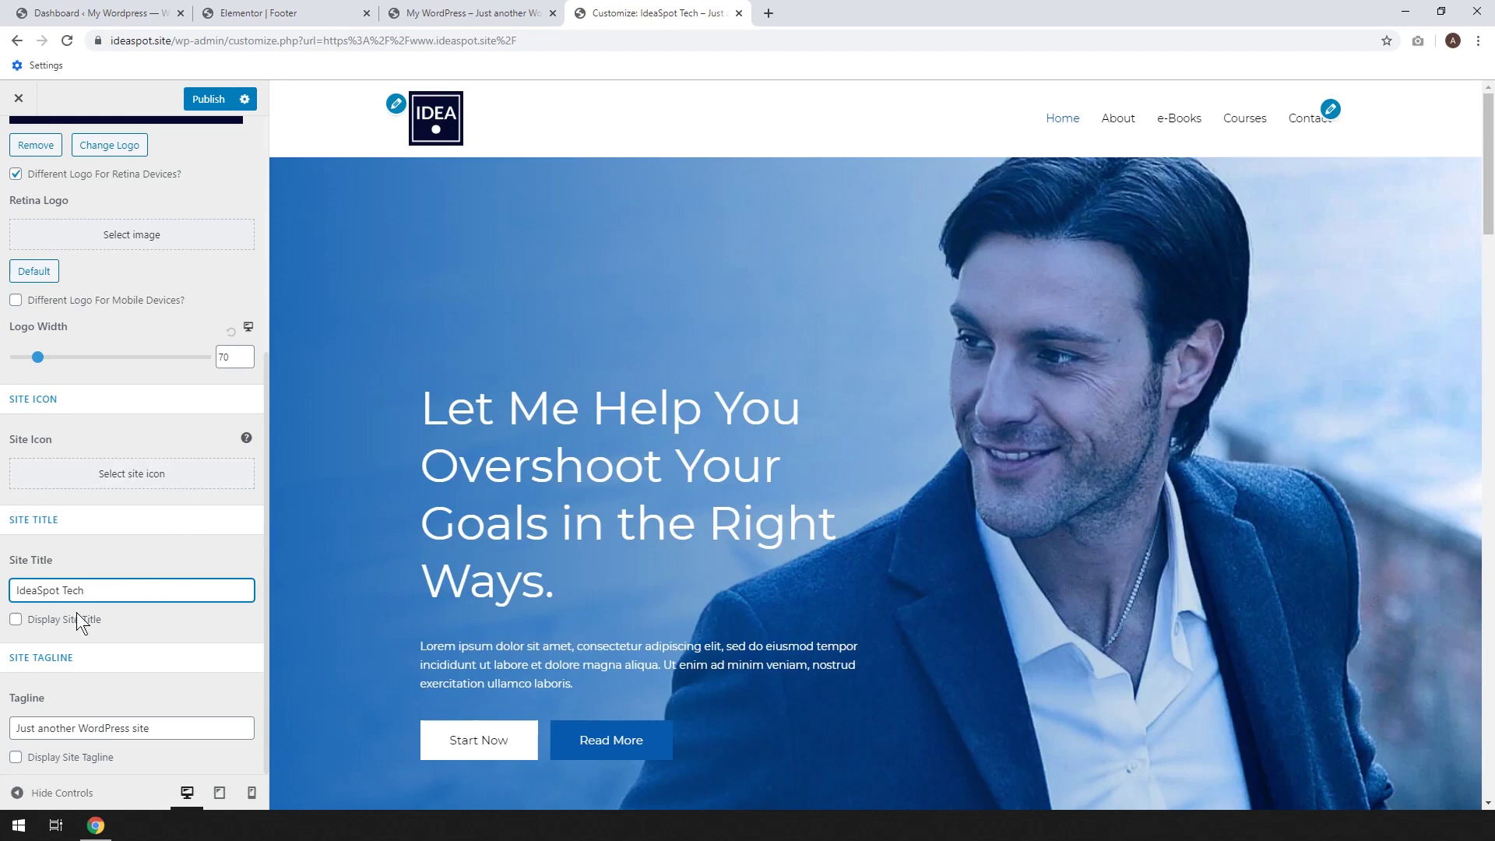
left_click(47, 620)
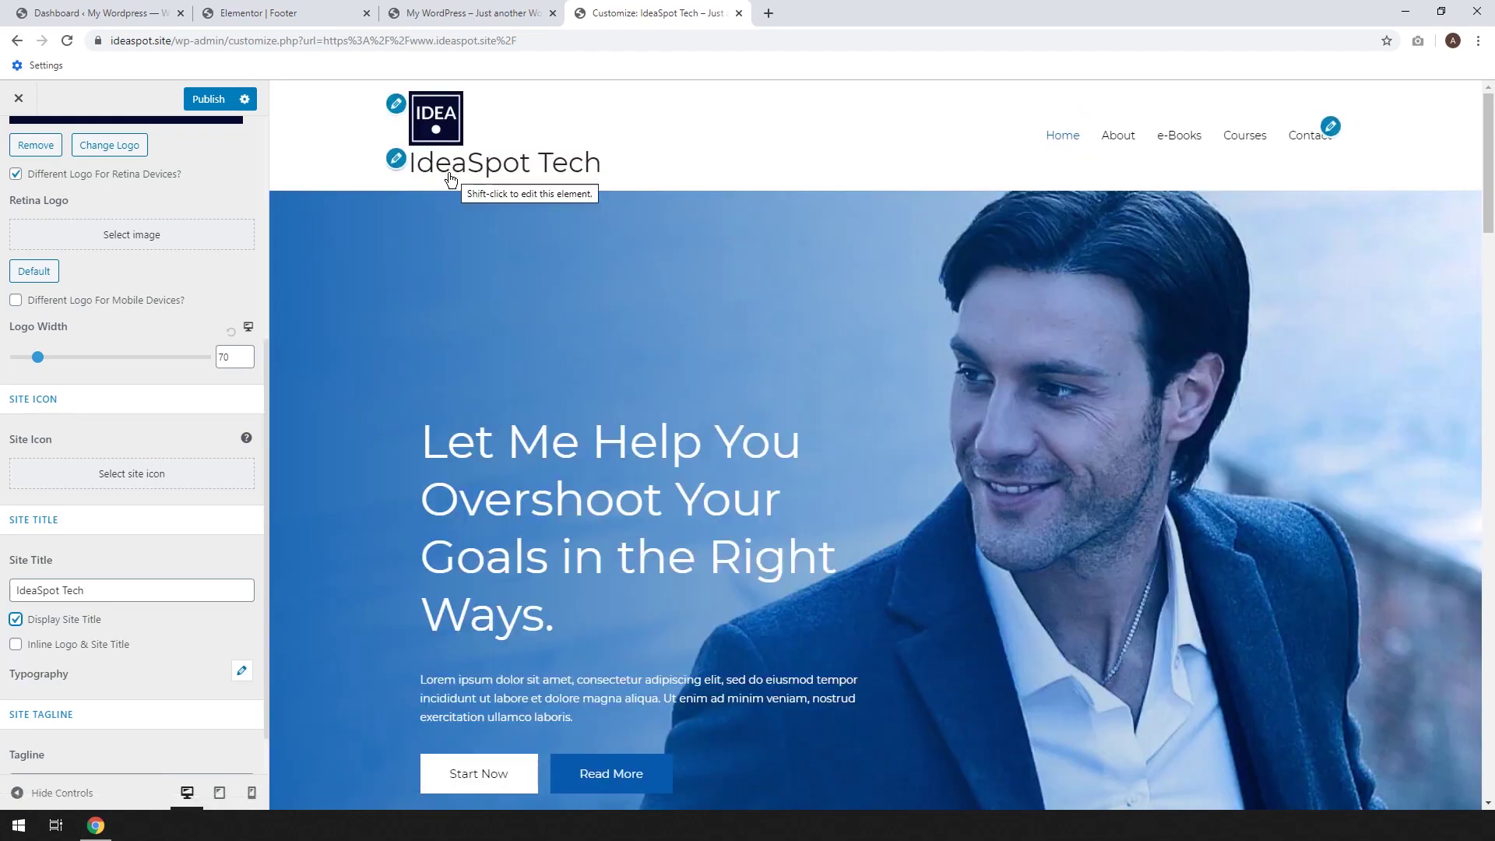
left_click(71, 646)
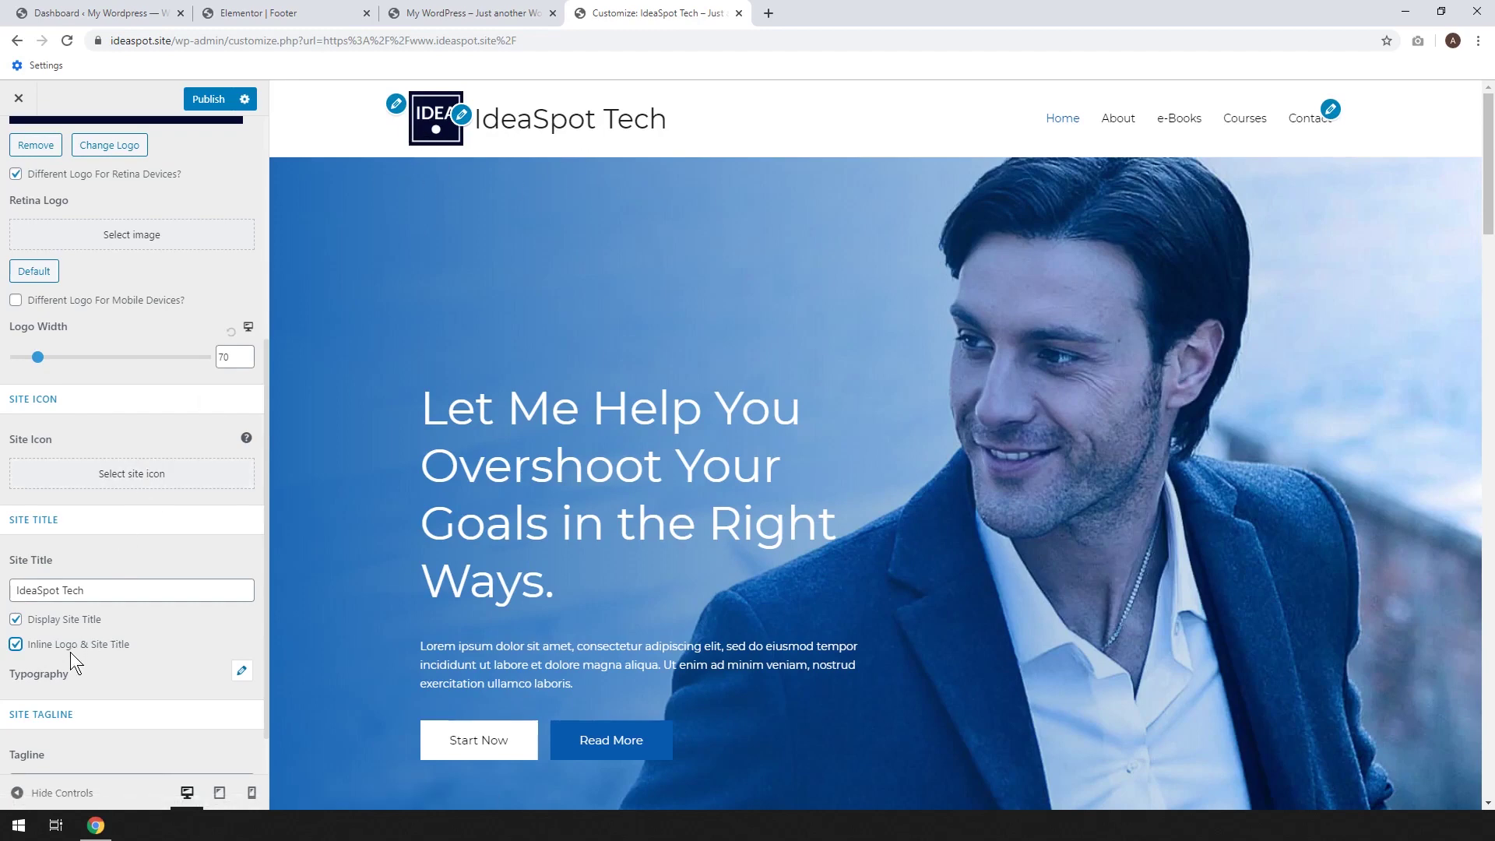
left_click(15, 619)
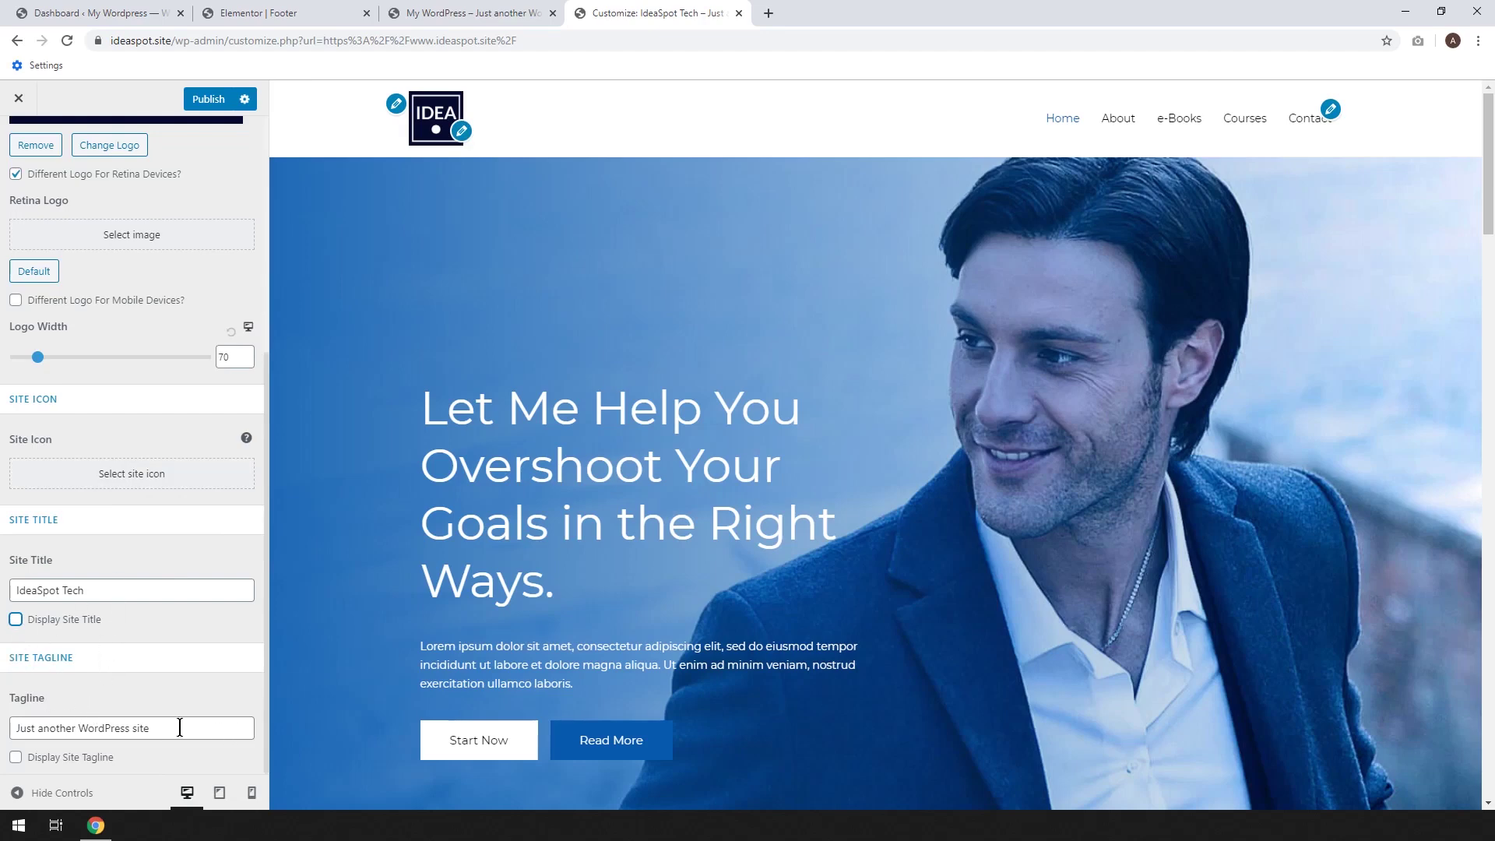
Change the tagline to 'Tech reviews and tutorials', publish, and hide the tagline from the header
left_click(80, 756)
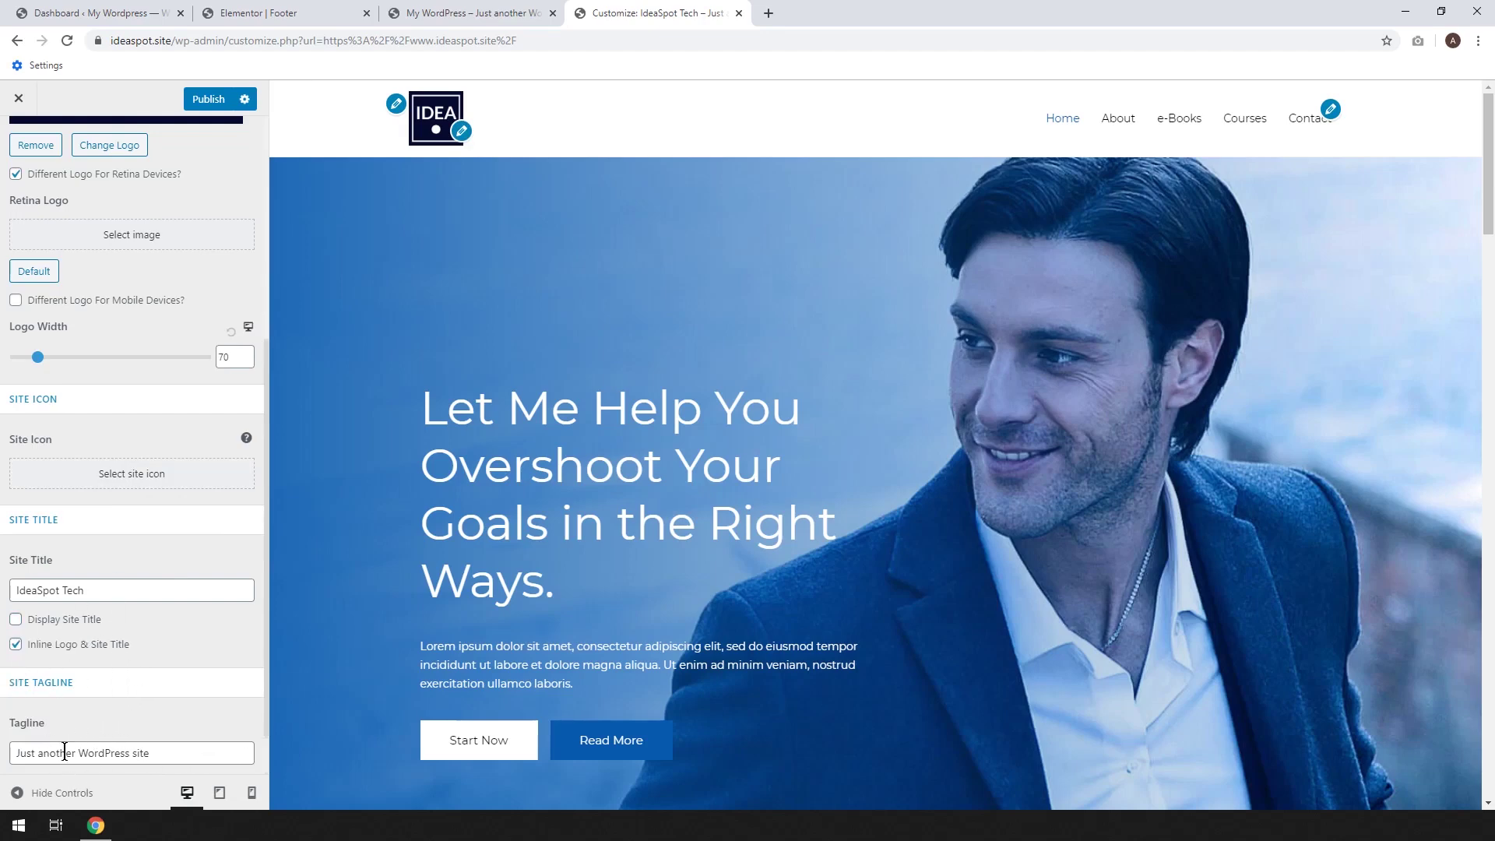
left_click_drag(160, 753, 6, 752)
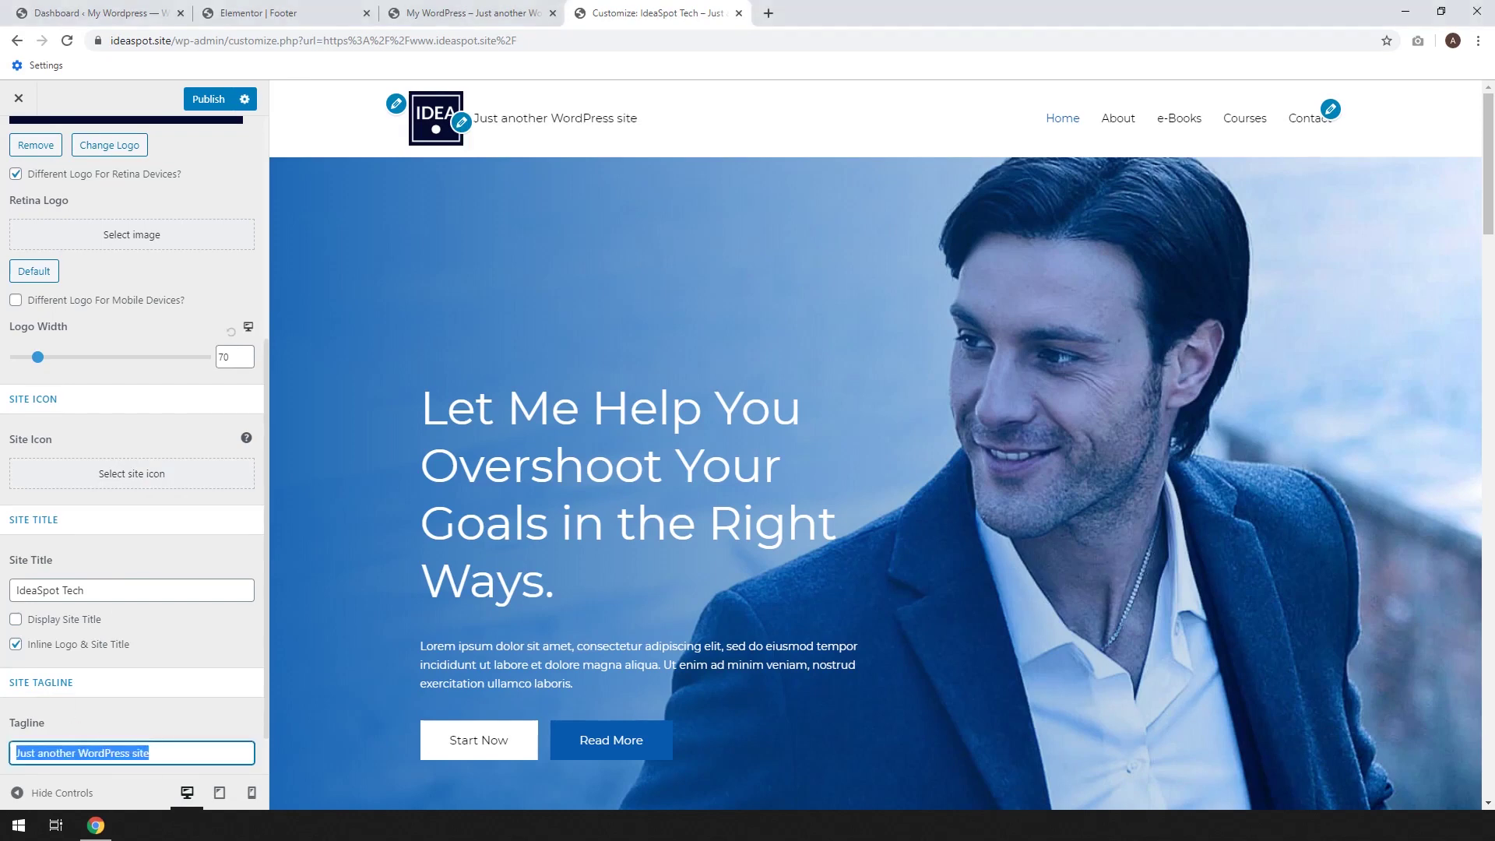
type("Tech reviews and tutorials")
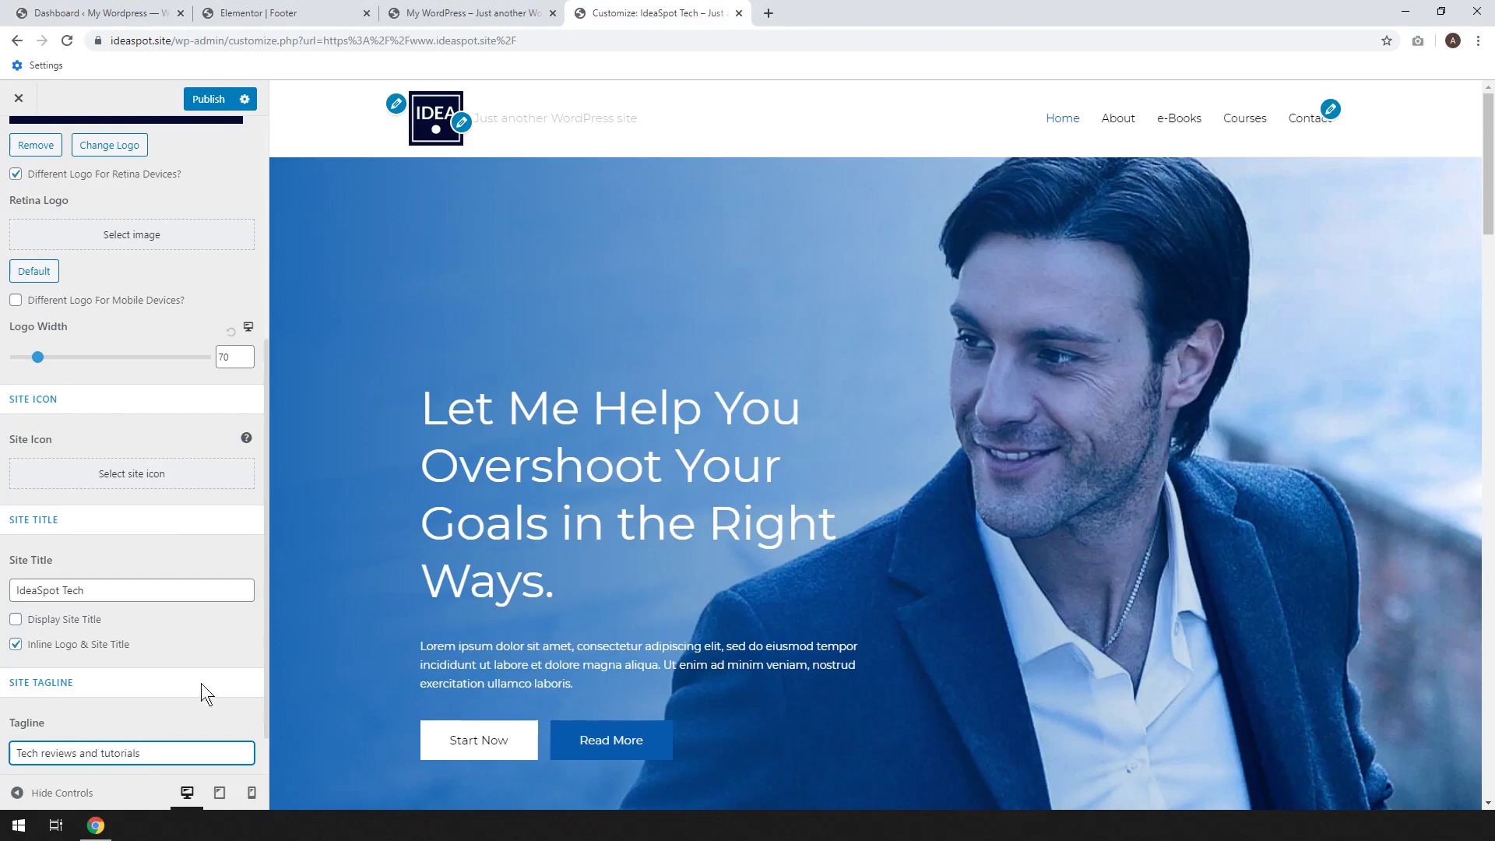
scroll(156, 712, "down", 1)
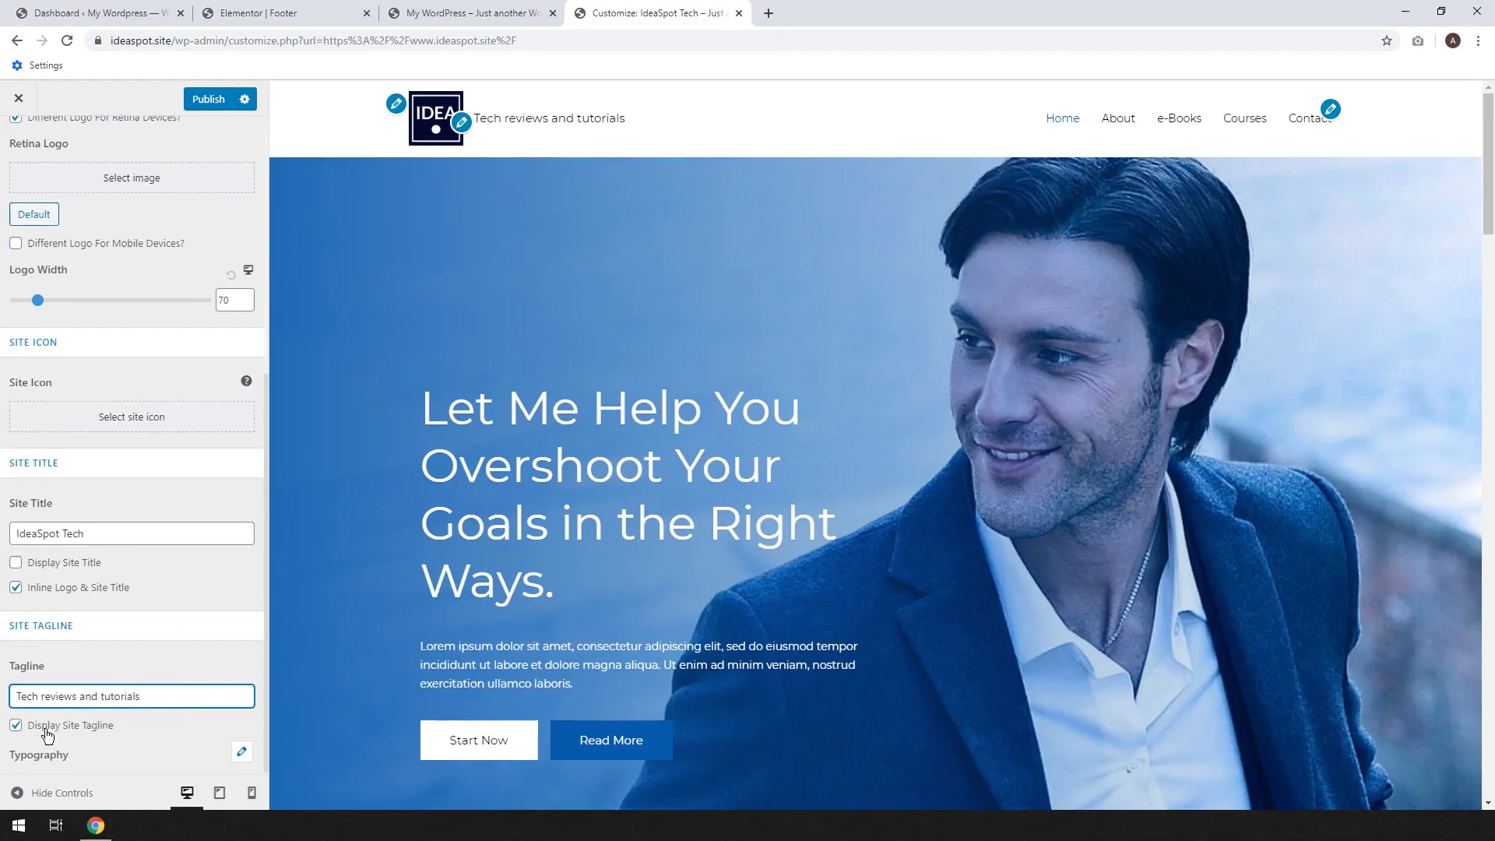
left_click(206, 99)
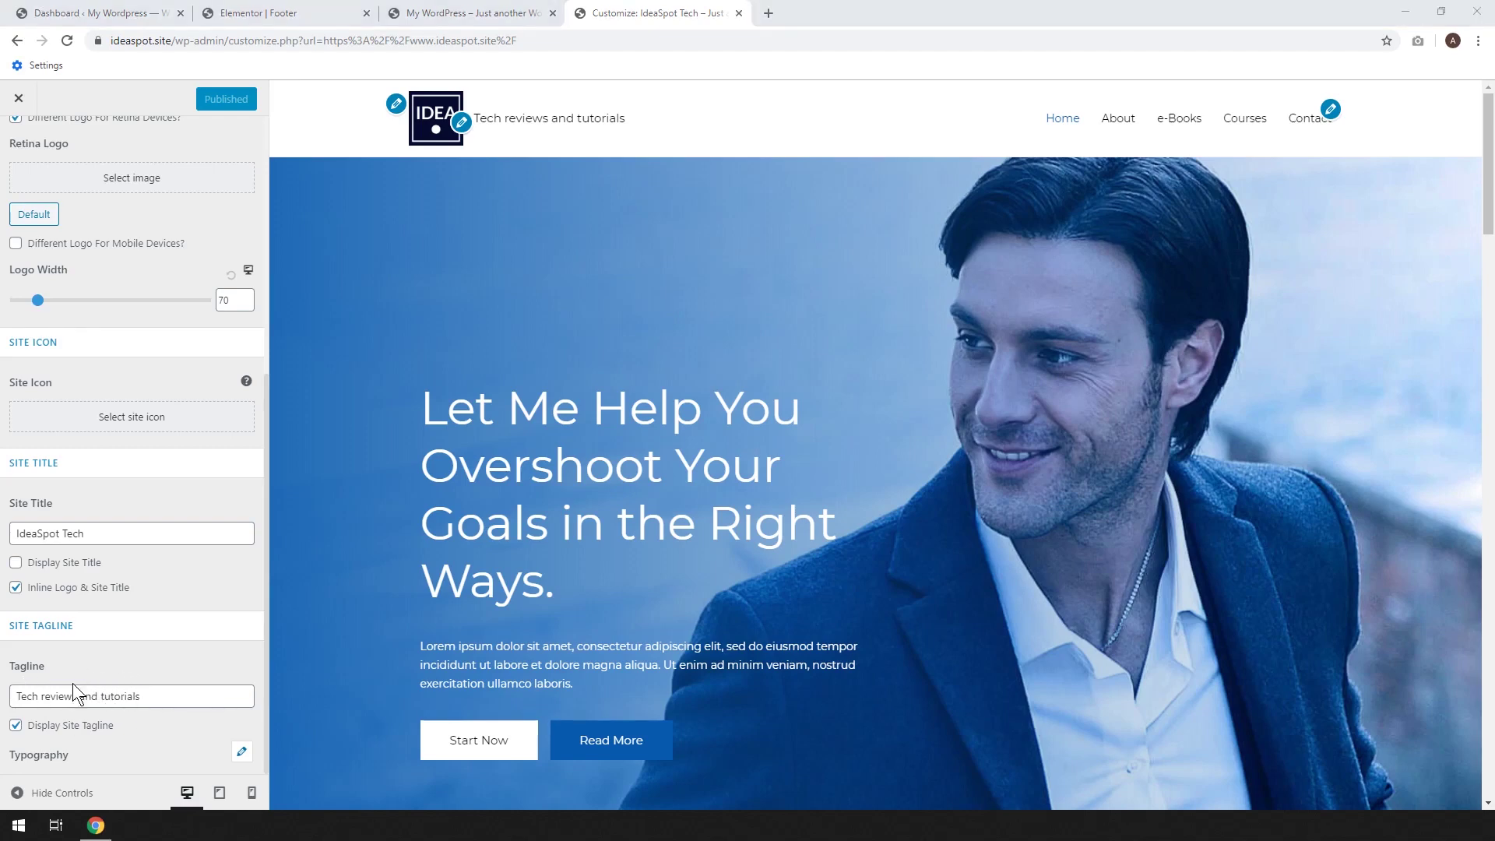
left_click(16, 724)
scroll(31, 700, "up", 1)
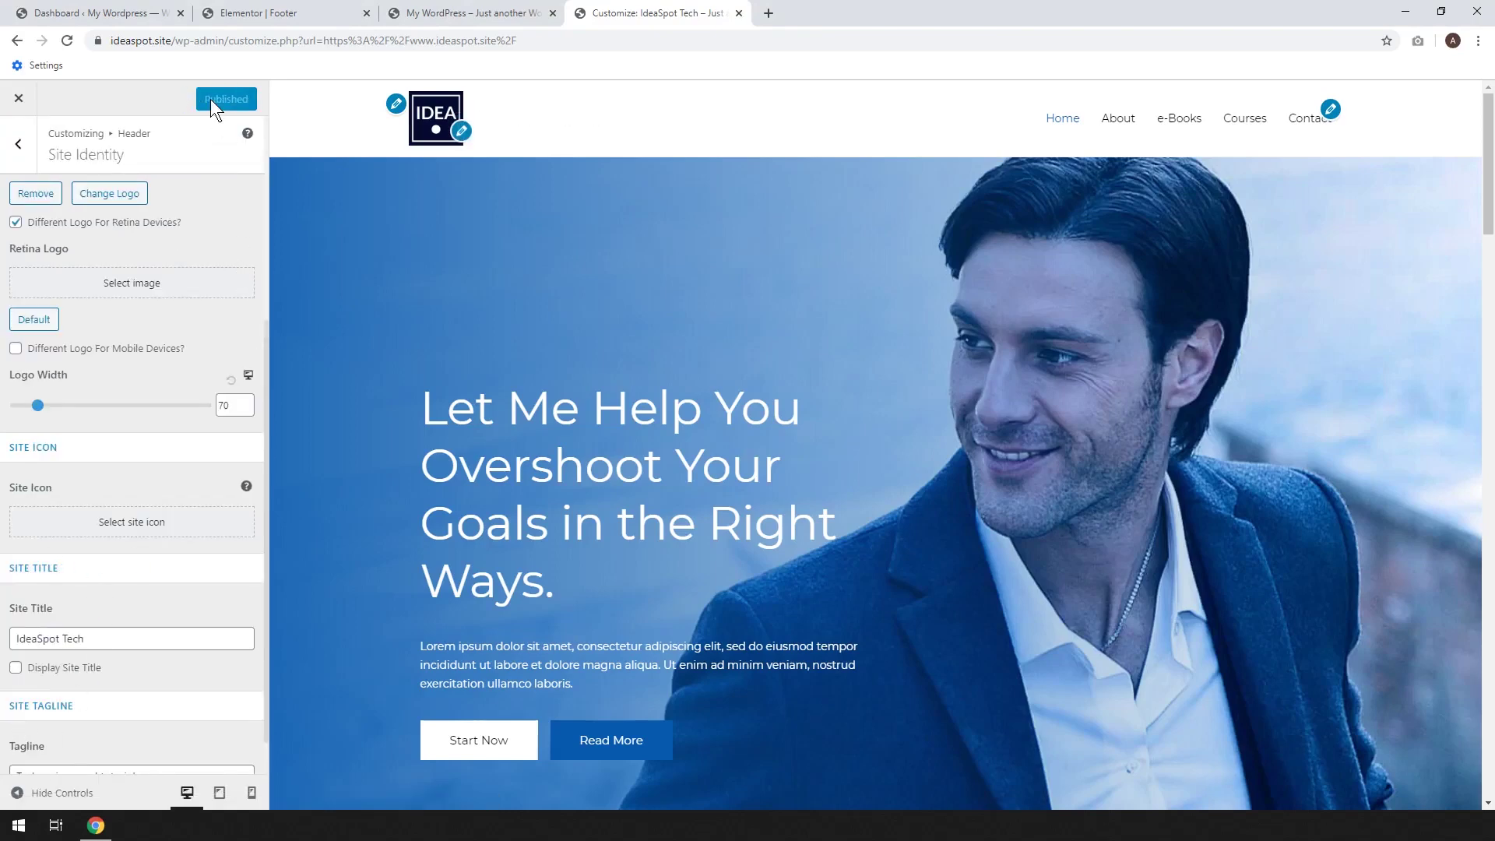
scroll(125, 603, "down", 1)
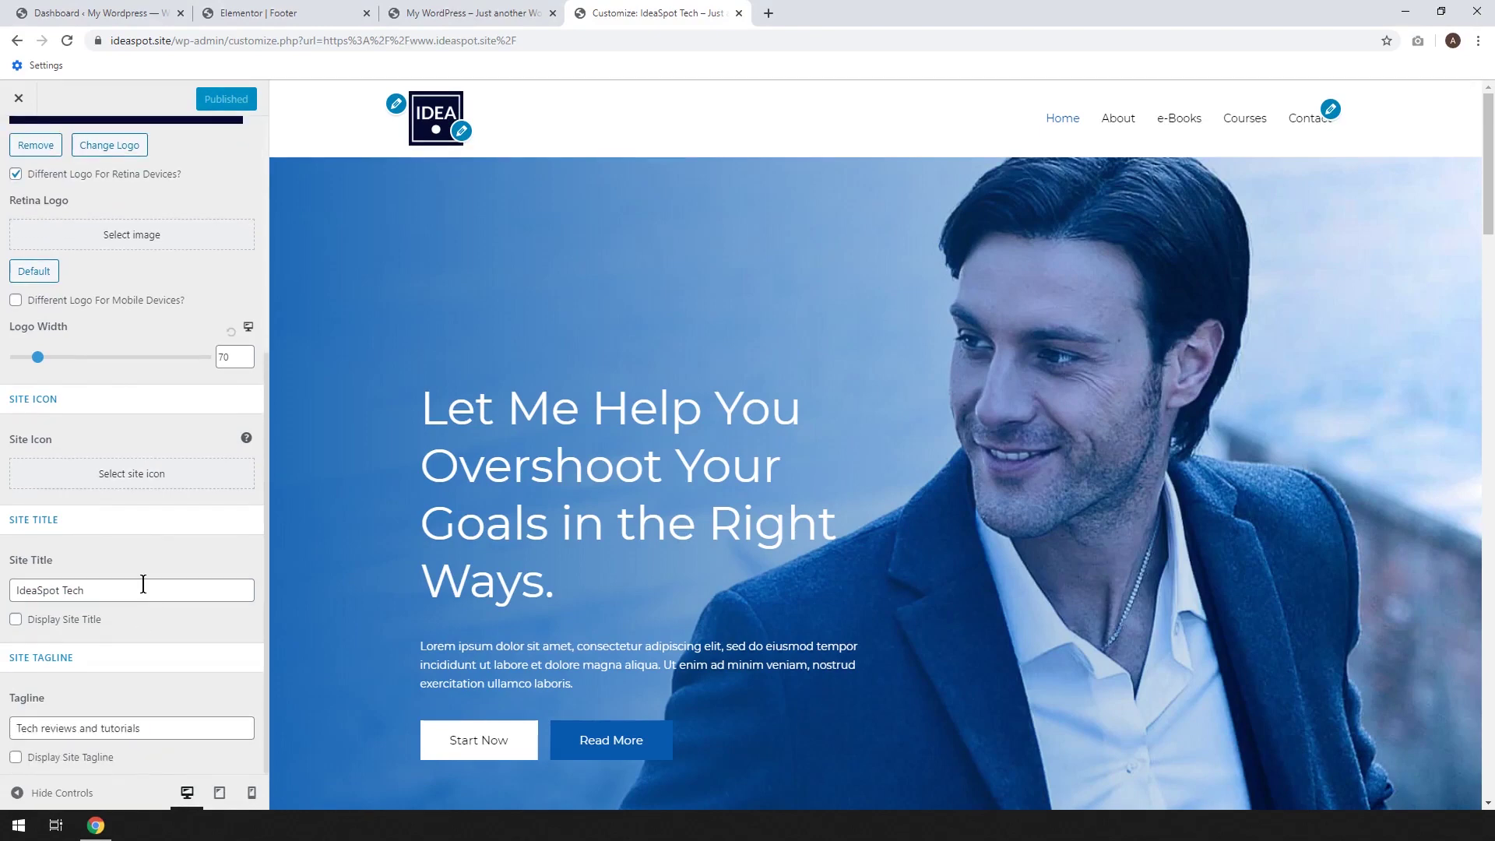
scroll(143, 584, "up", 5)
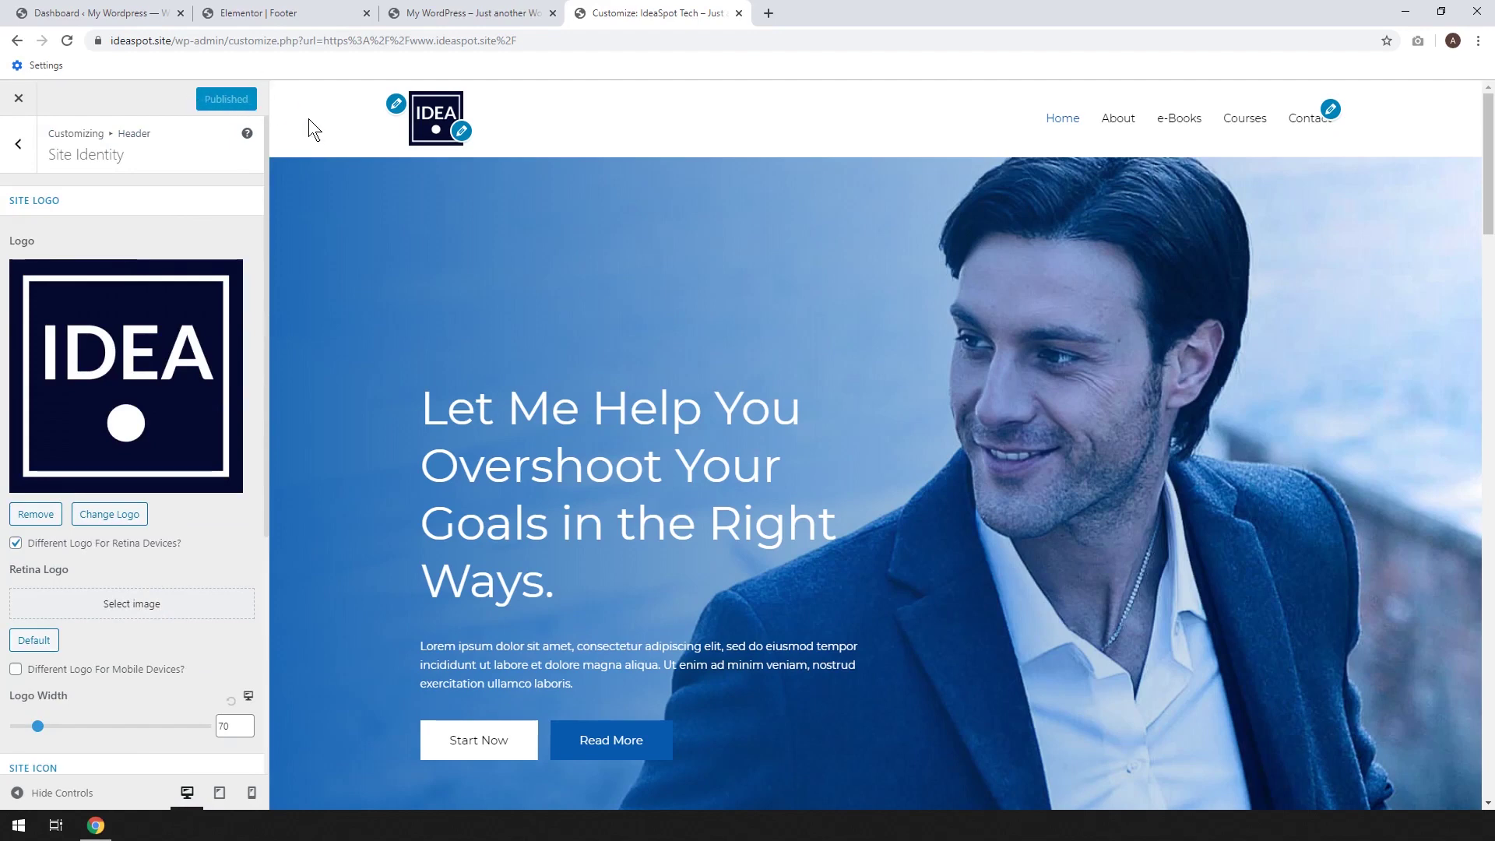
Open the Primary Menu for editing and list the pages available to add
left_click(1330, 110)
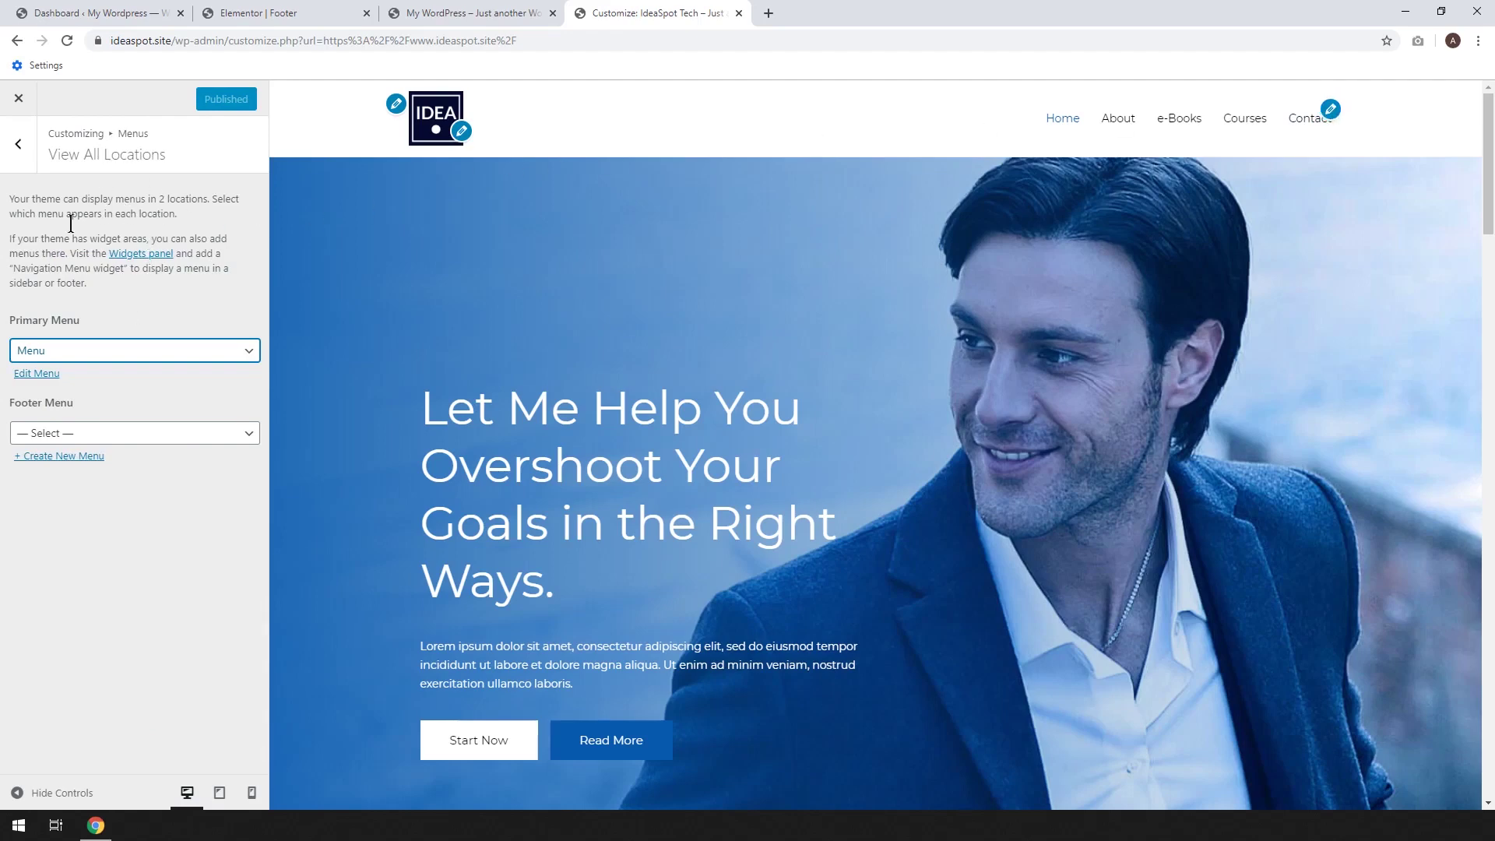
left_click(34, 375)
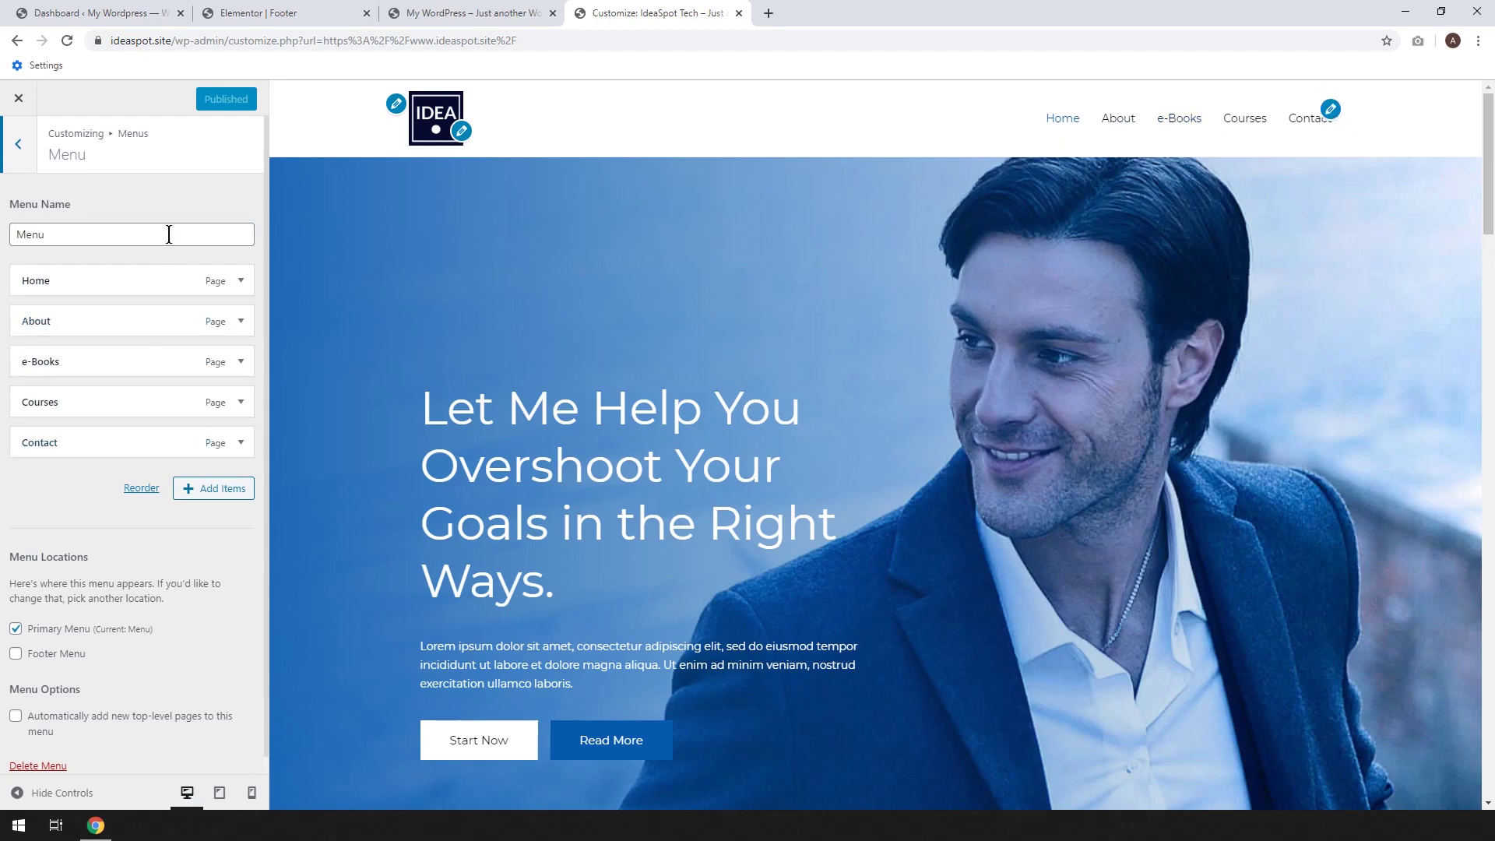
left_click(210, 490)
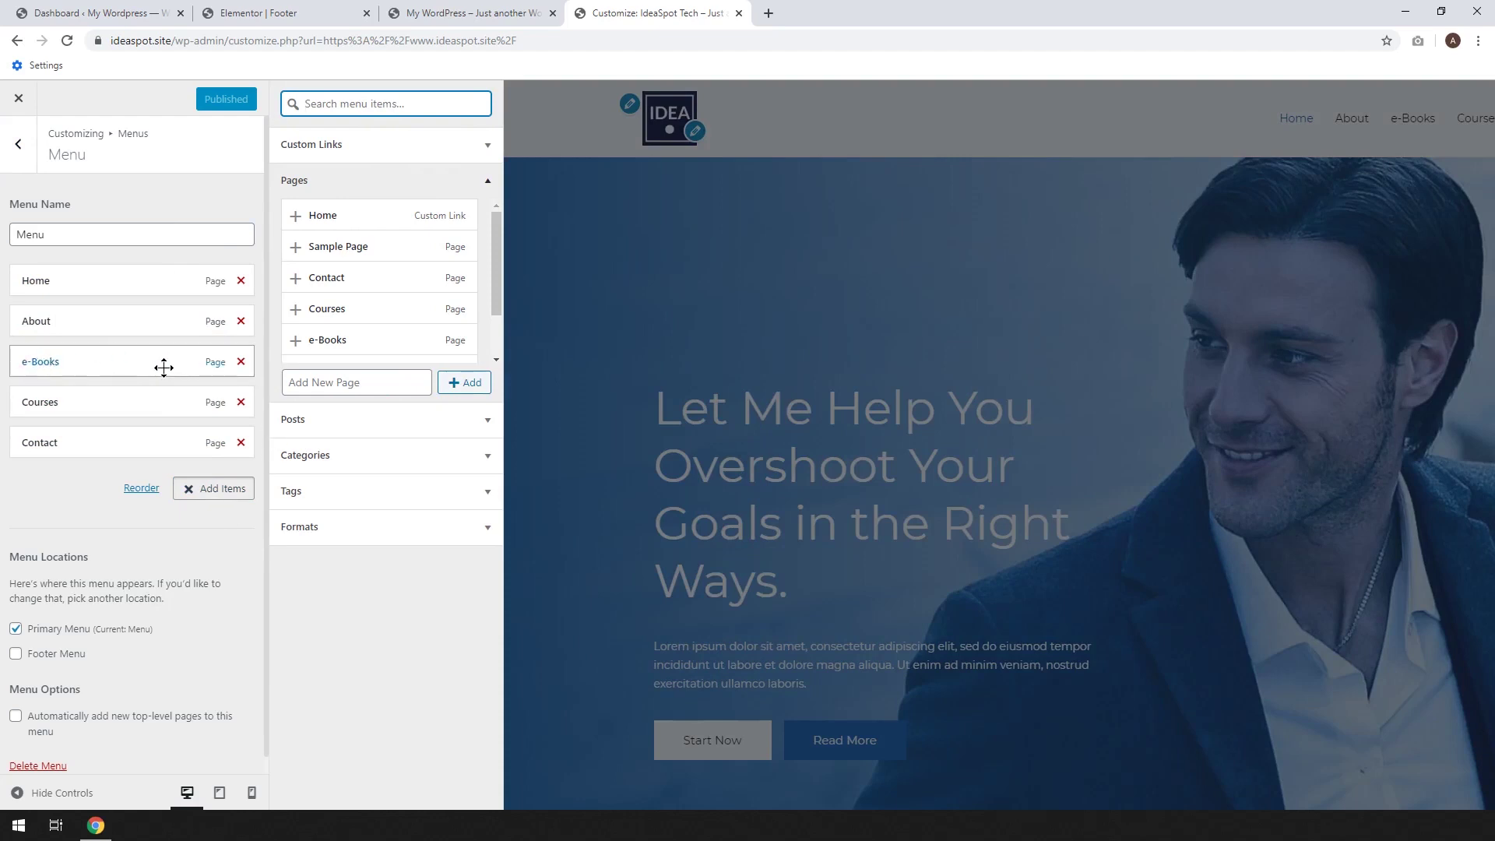
Cut the primary menu down to Home, About and Contact, publish, and preview at mobile width
left_click(241, 362)
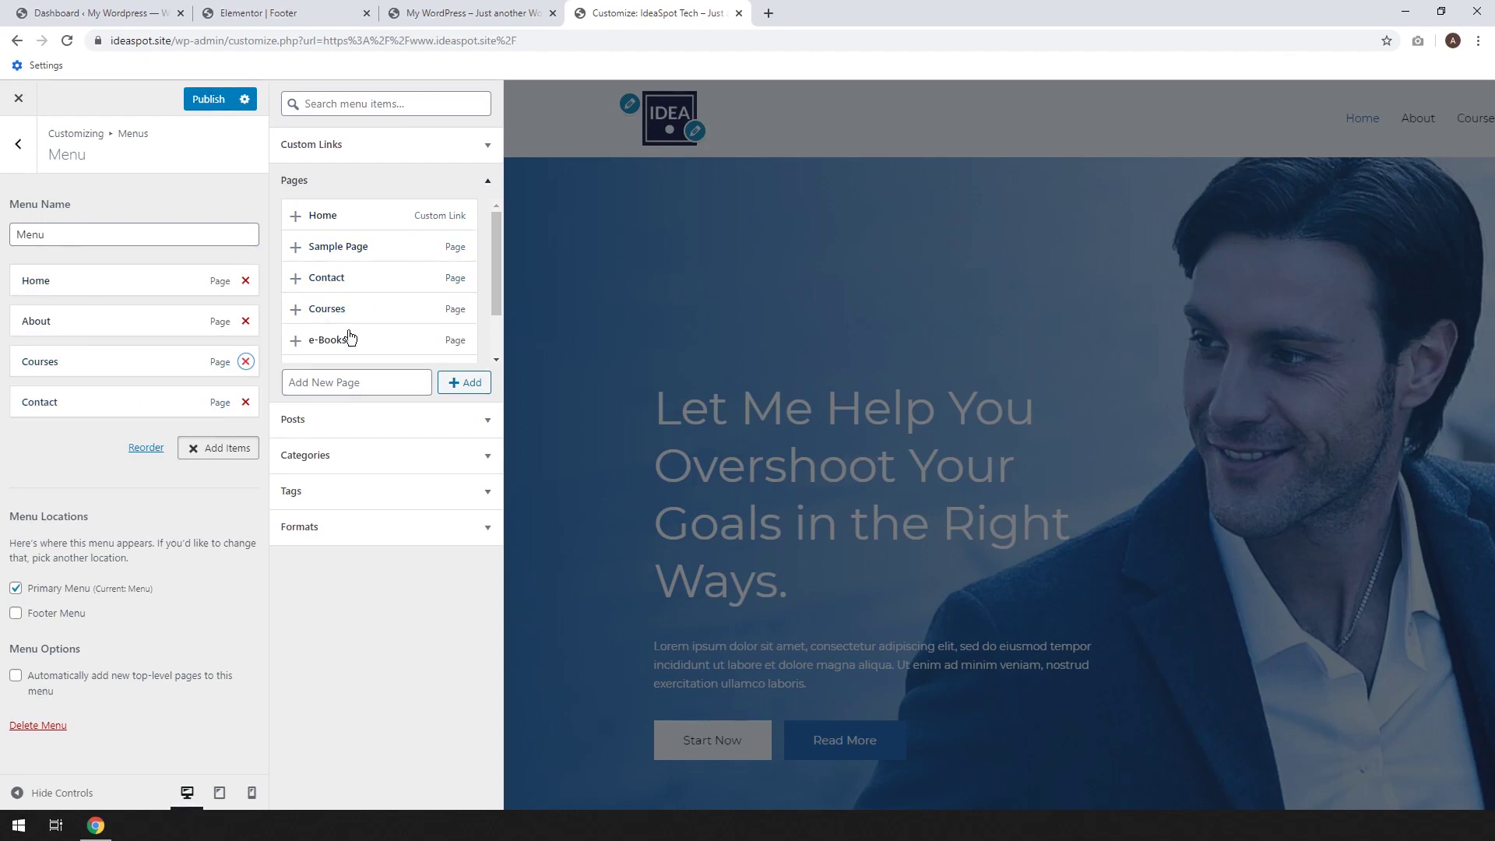
scroll(395, 273, "down", 2)
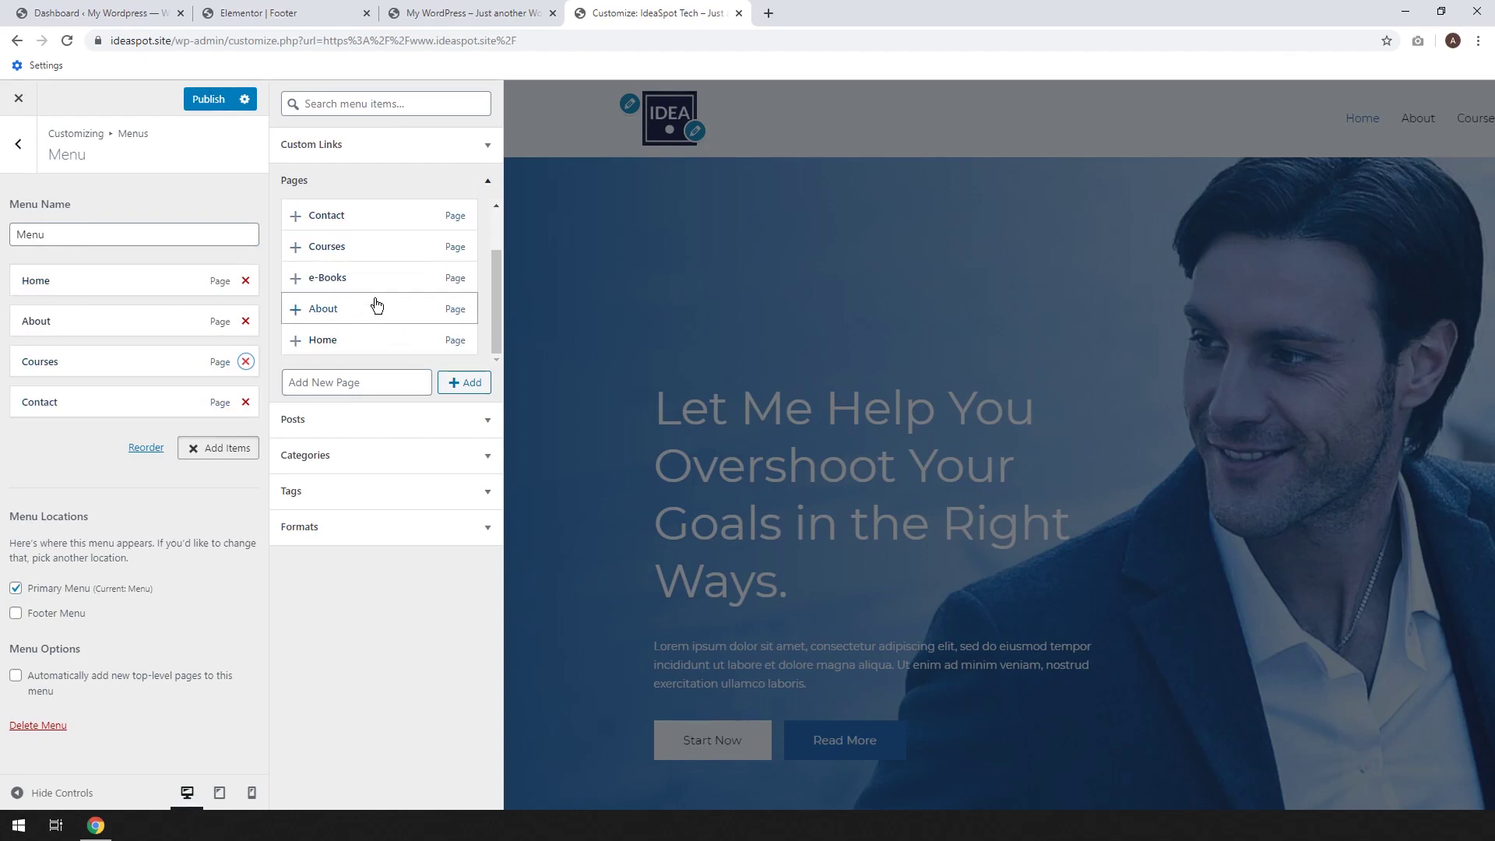
scroll(374, 303, "up", 2)
left_click(296, 280)
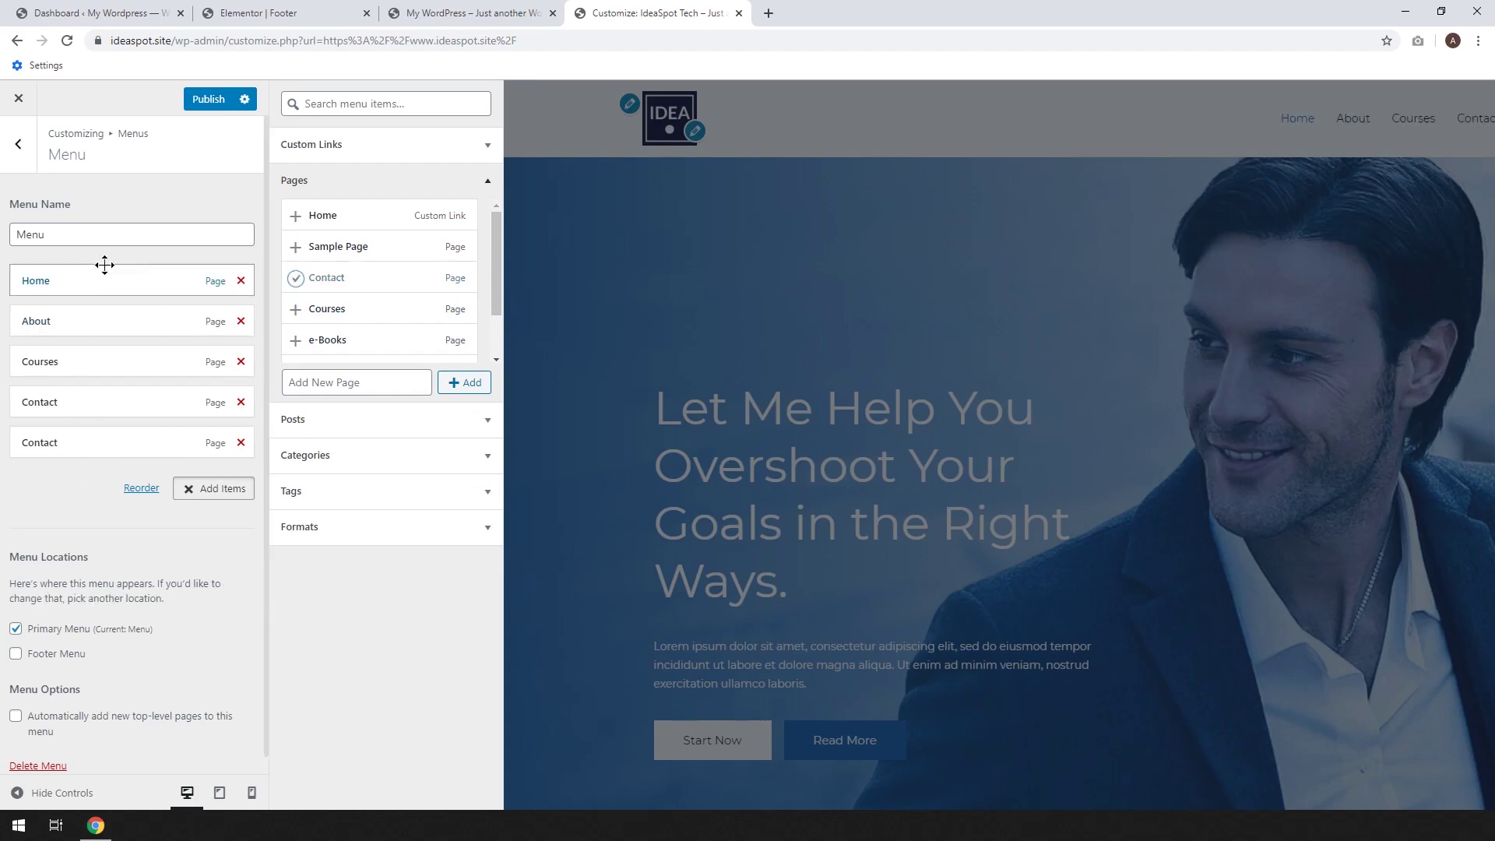
left_click(240, 402)
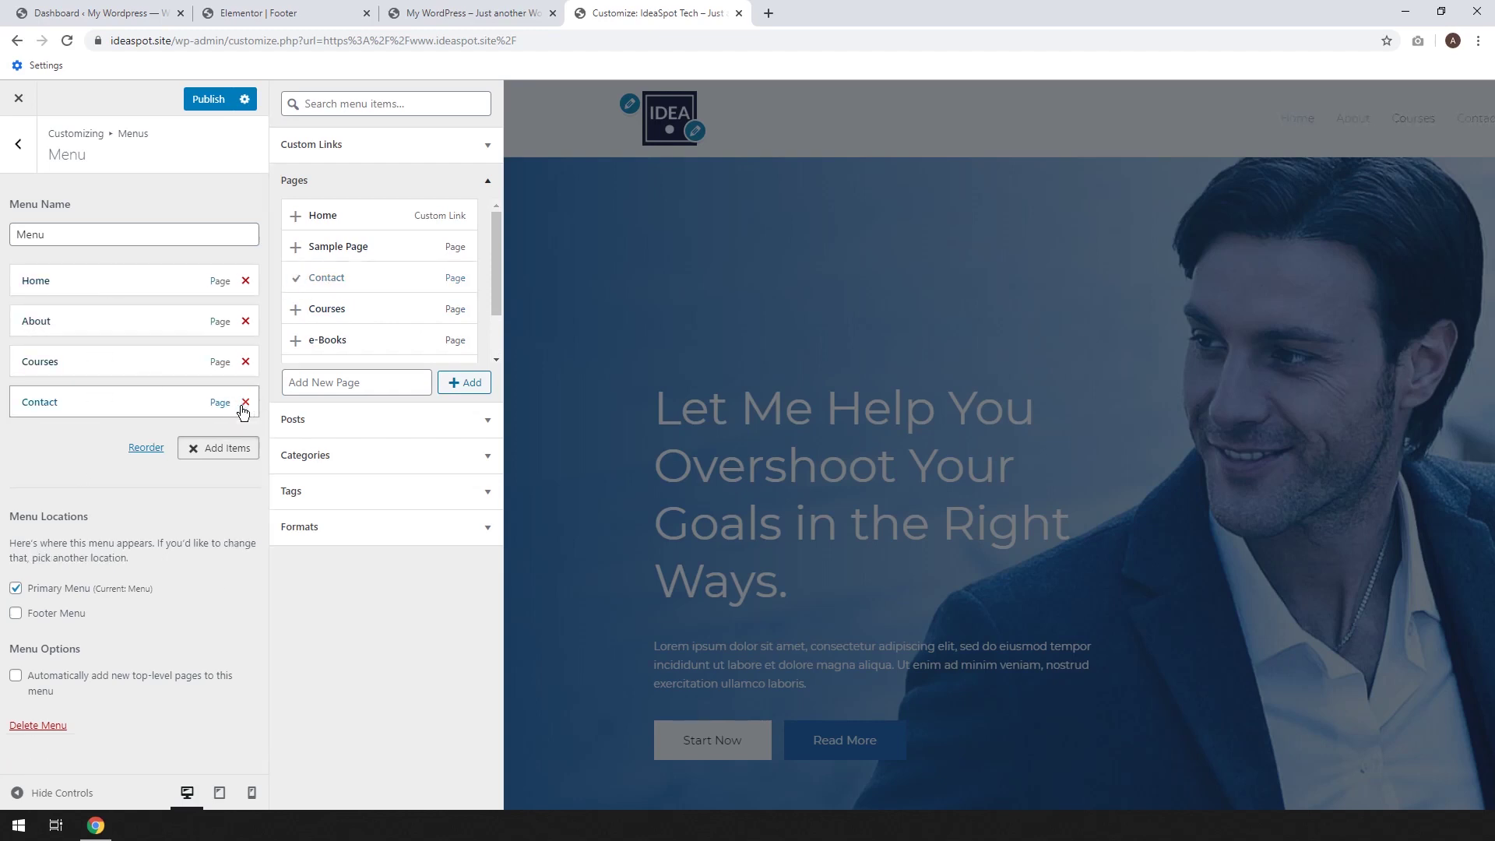
left_click(245, 361)
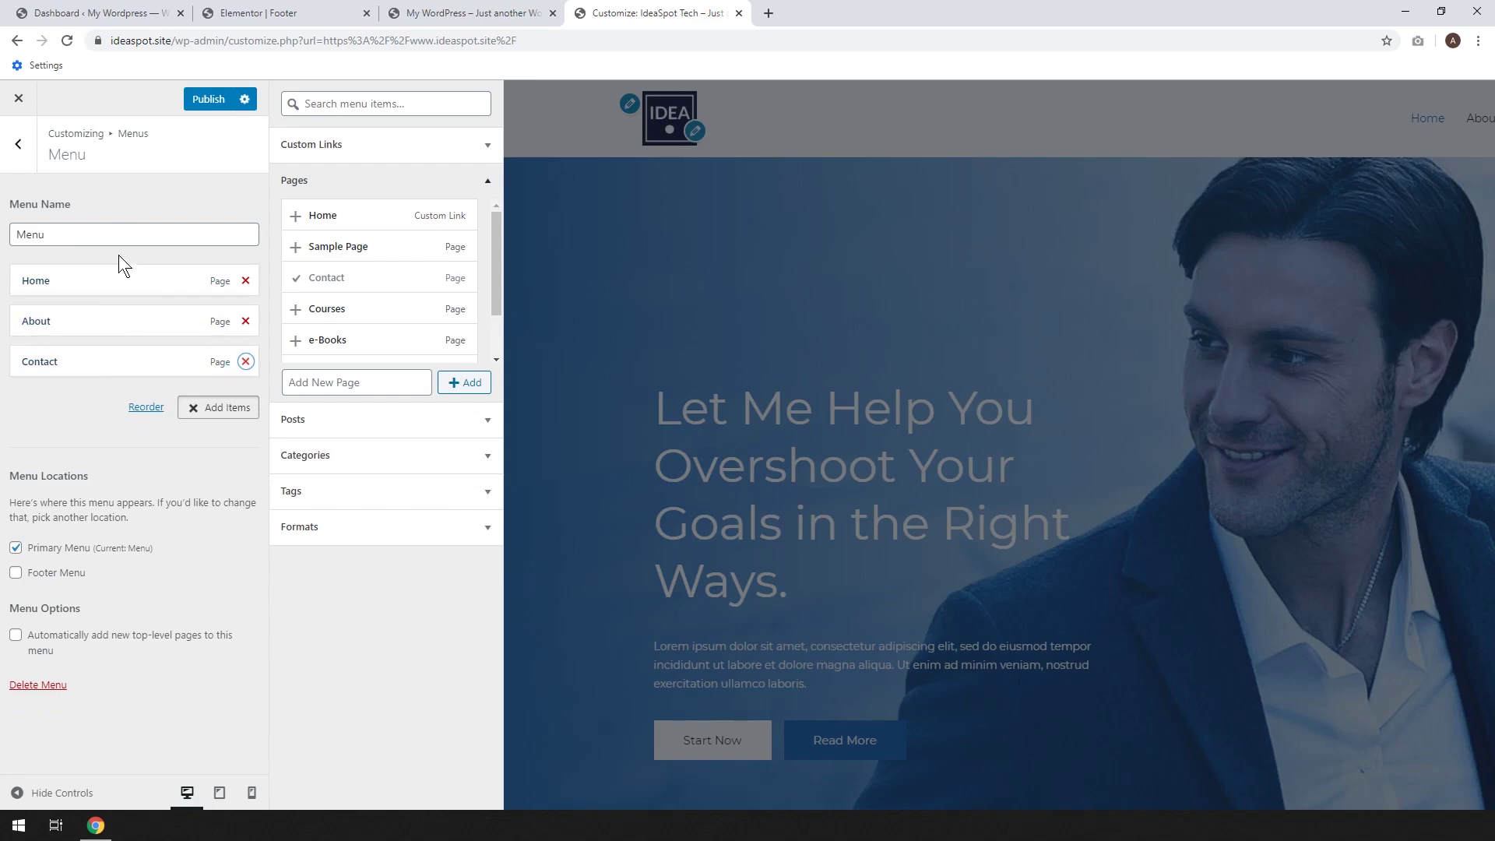
left_click(206, 100)
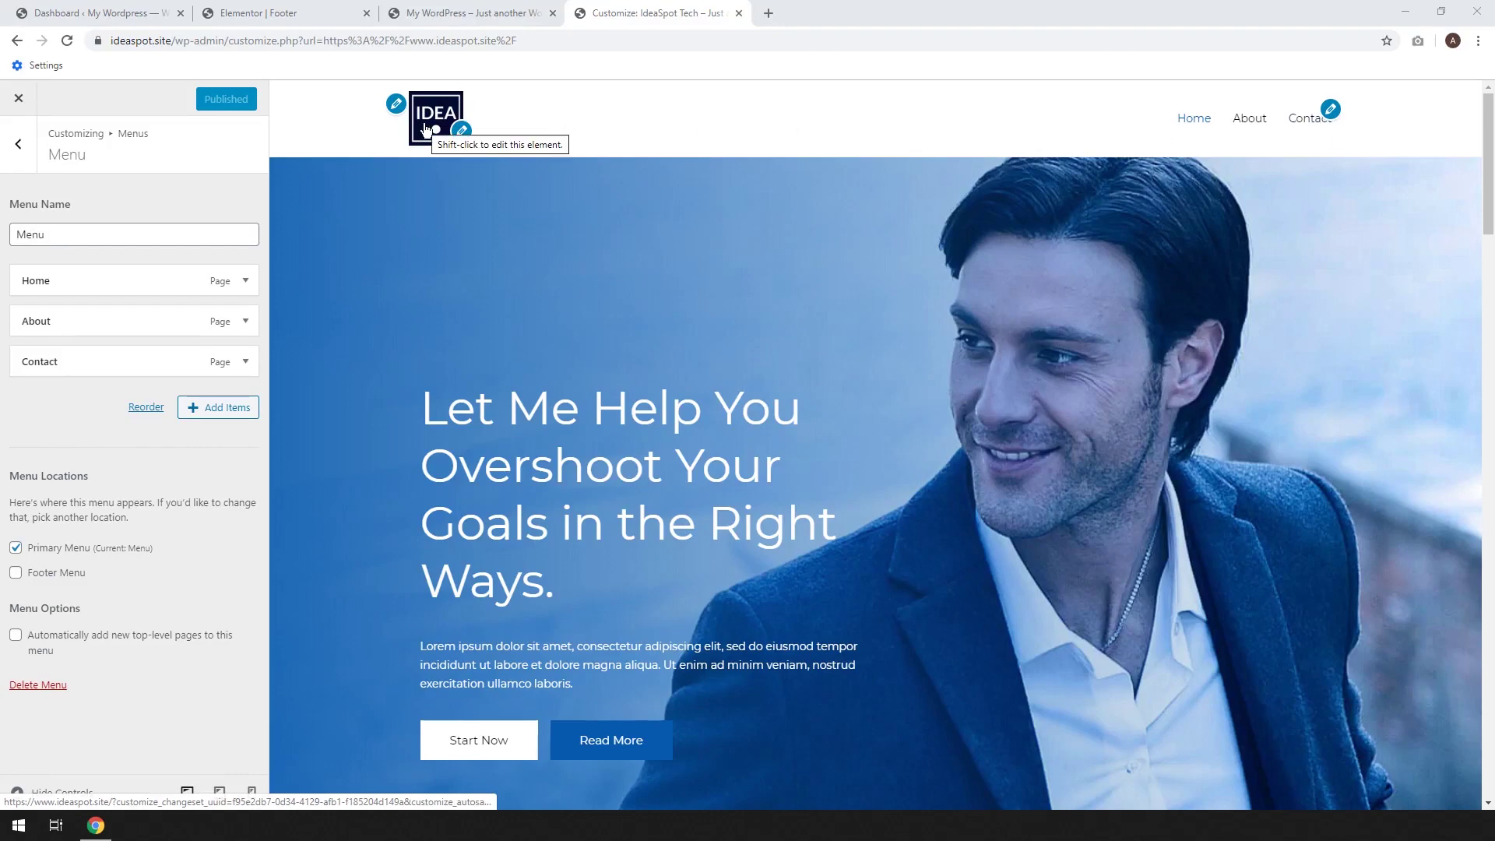
left_click(250, 792)
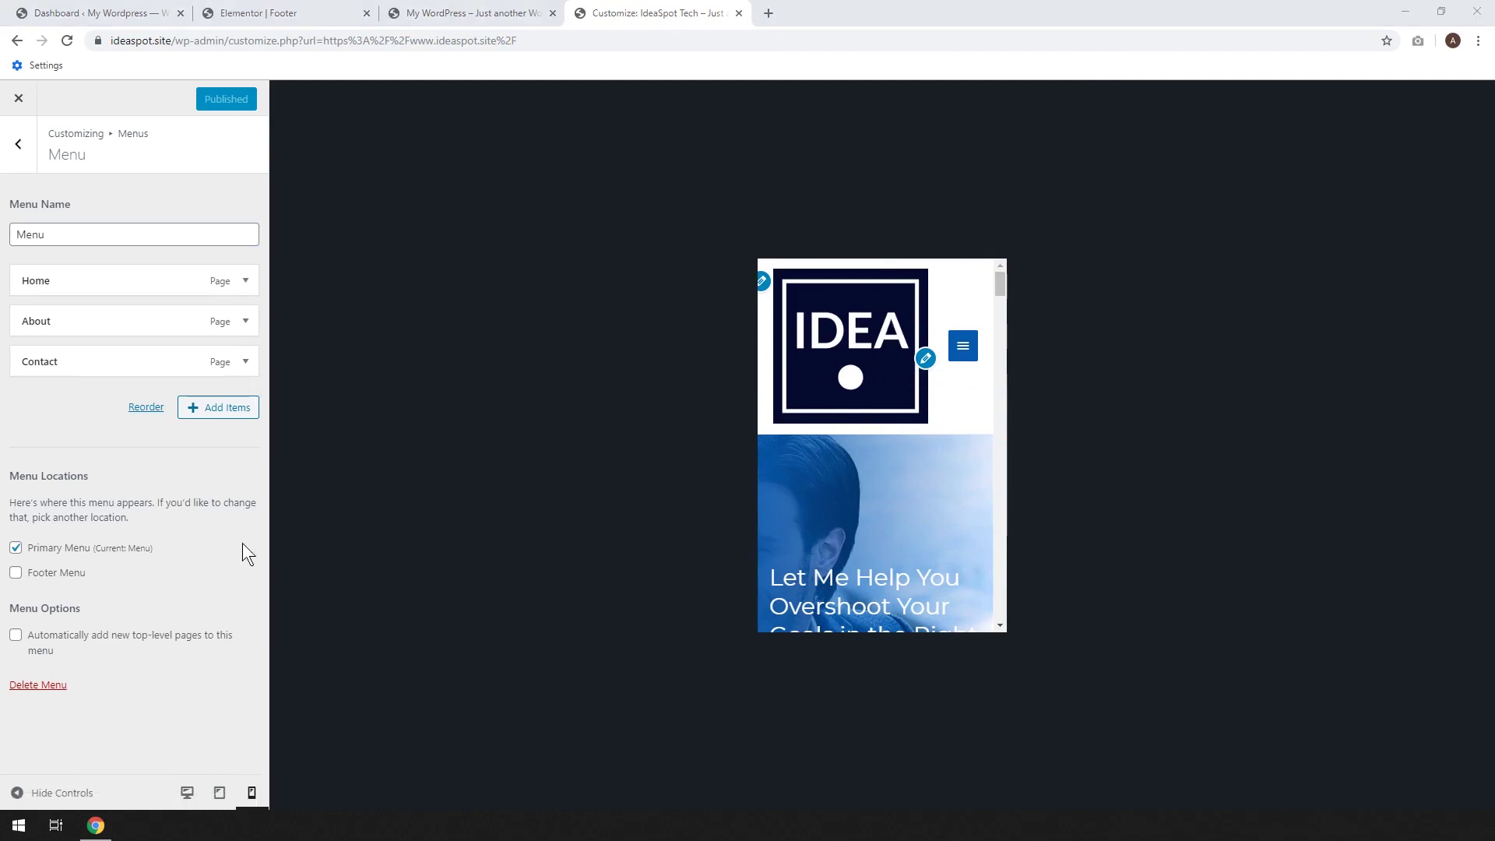
Set the mobile logo width to 70, publish it, and switch to tablet preview
left_click(926, 359)
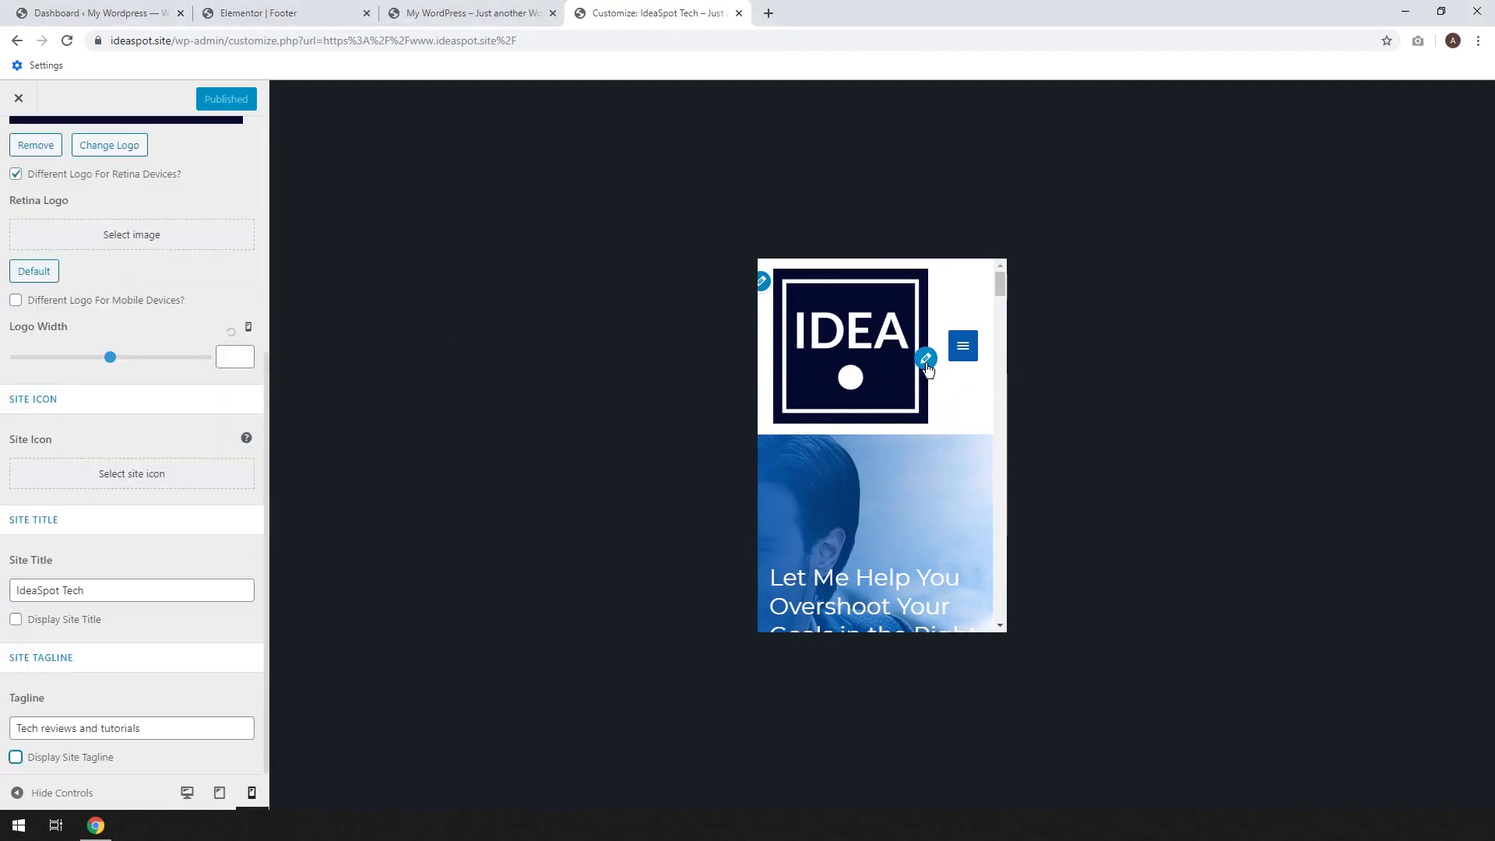
left_click_drag(109, 358, 45, 358)
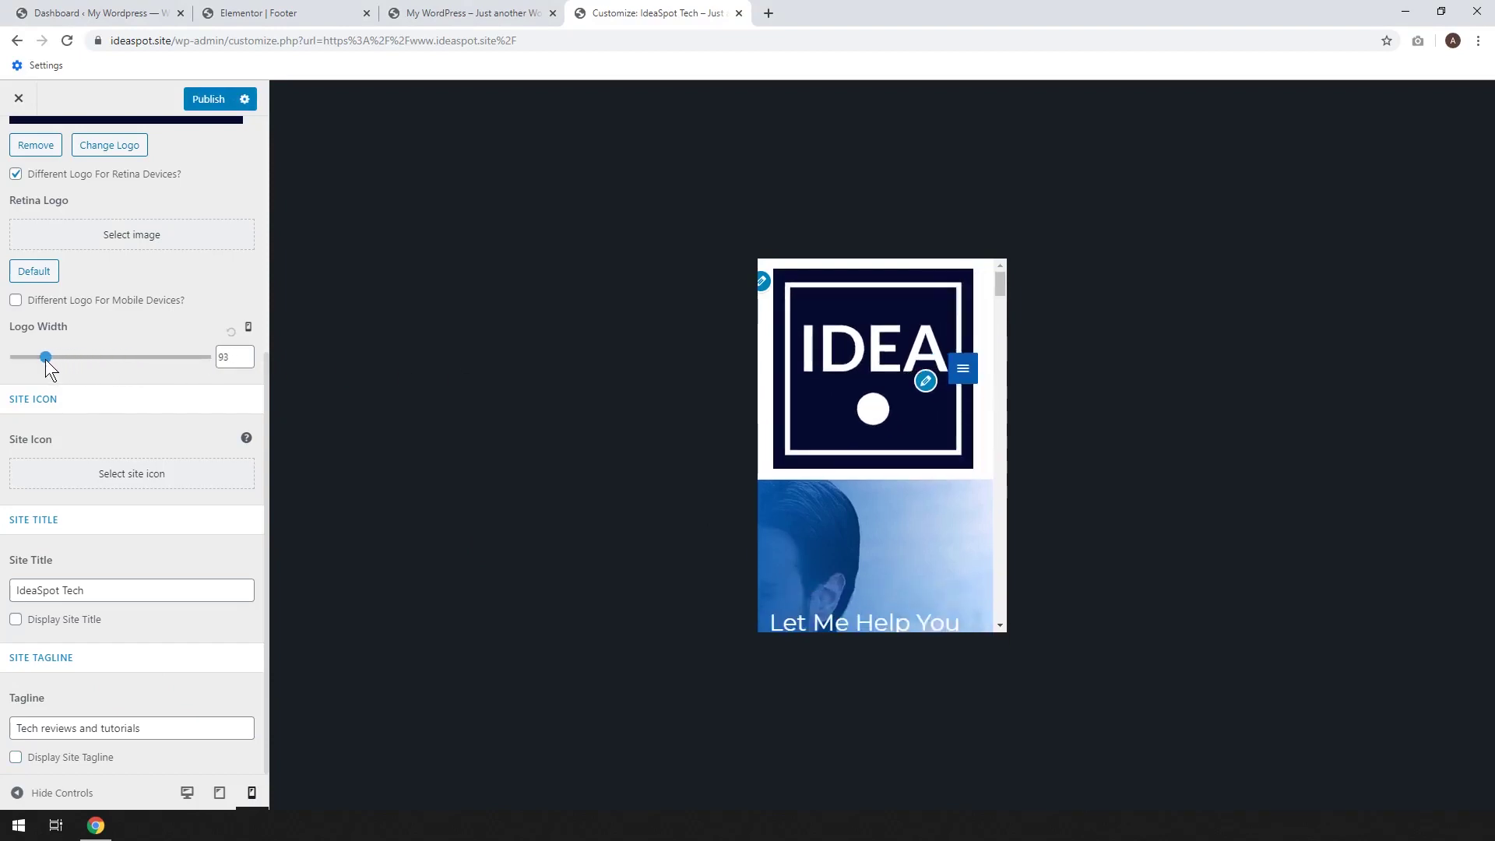
left_click_drag(235, 357, 176, 361)
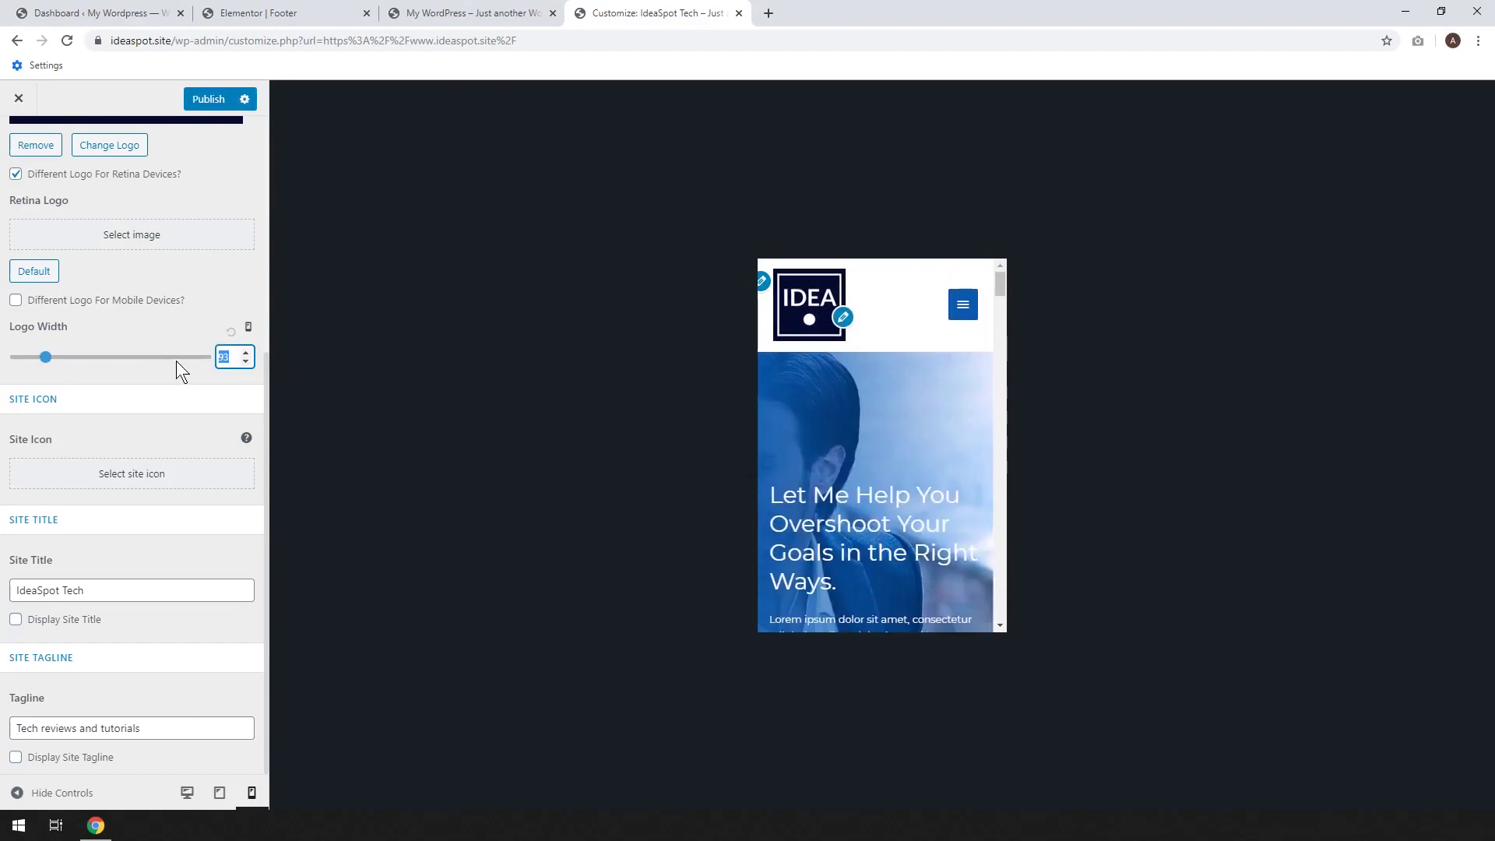
type("70")
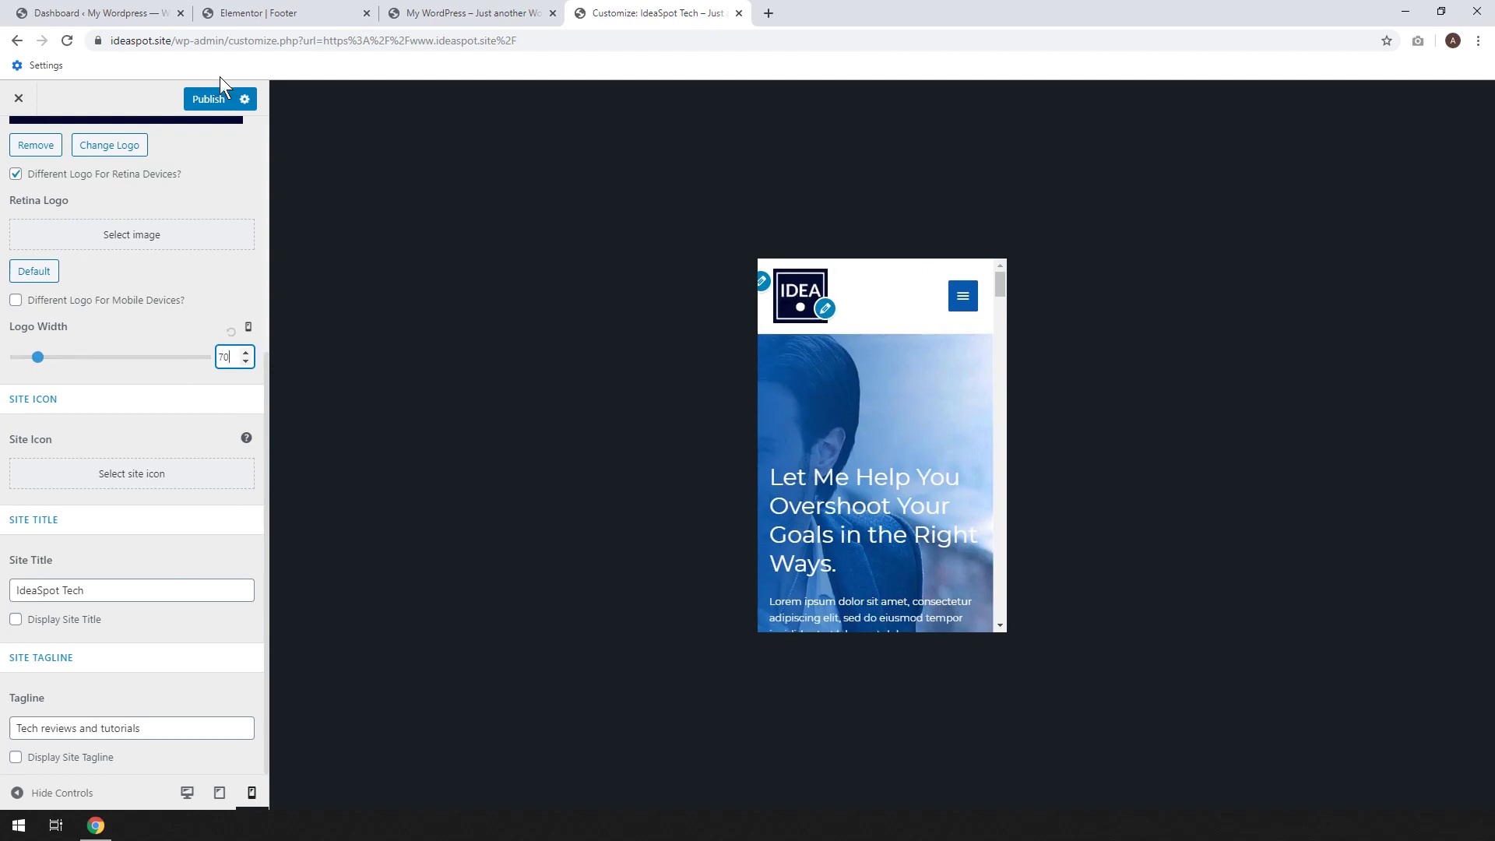
left_click(210, 101)
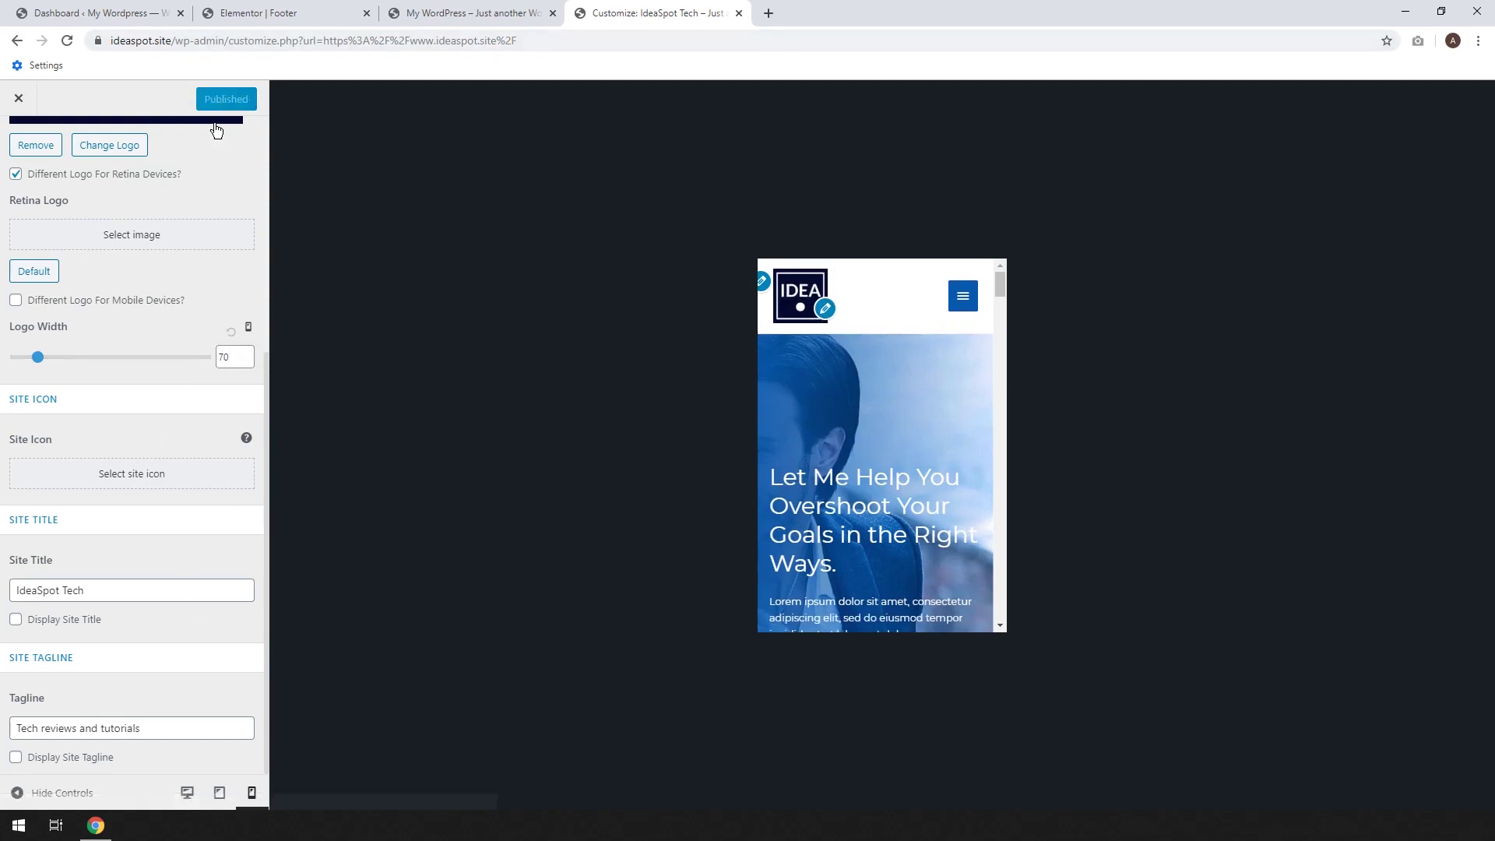
left_click(208, 792)
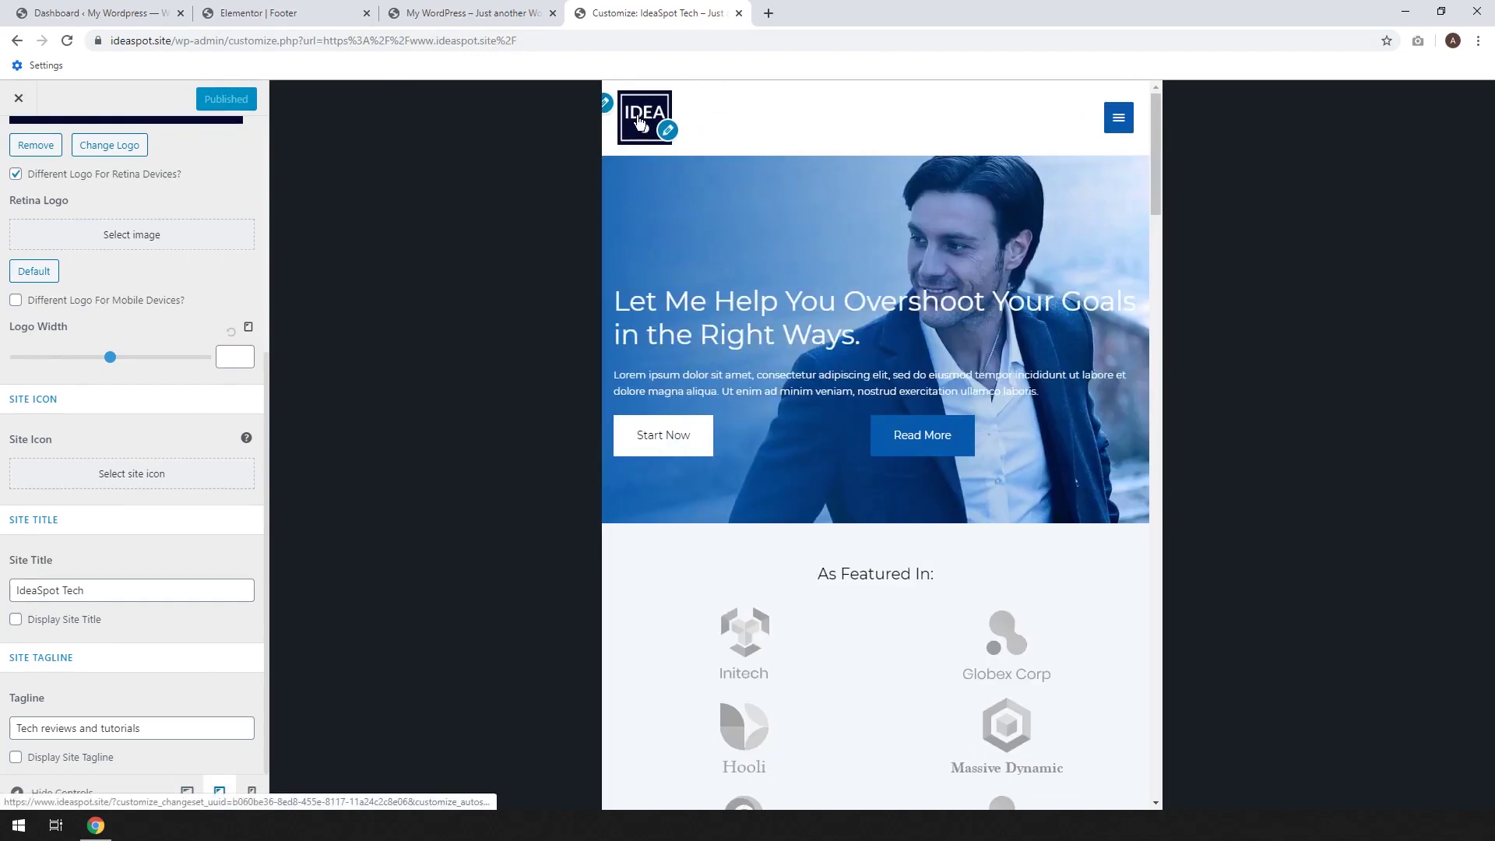
Check the mobile navigation menu and desktop preview, then return to the live home page
left_click(254, 793)
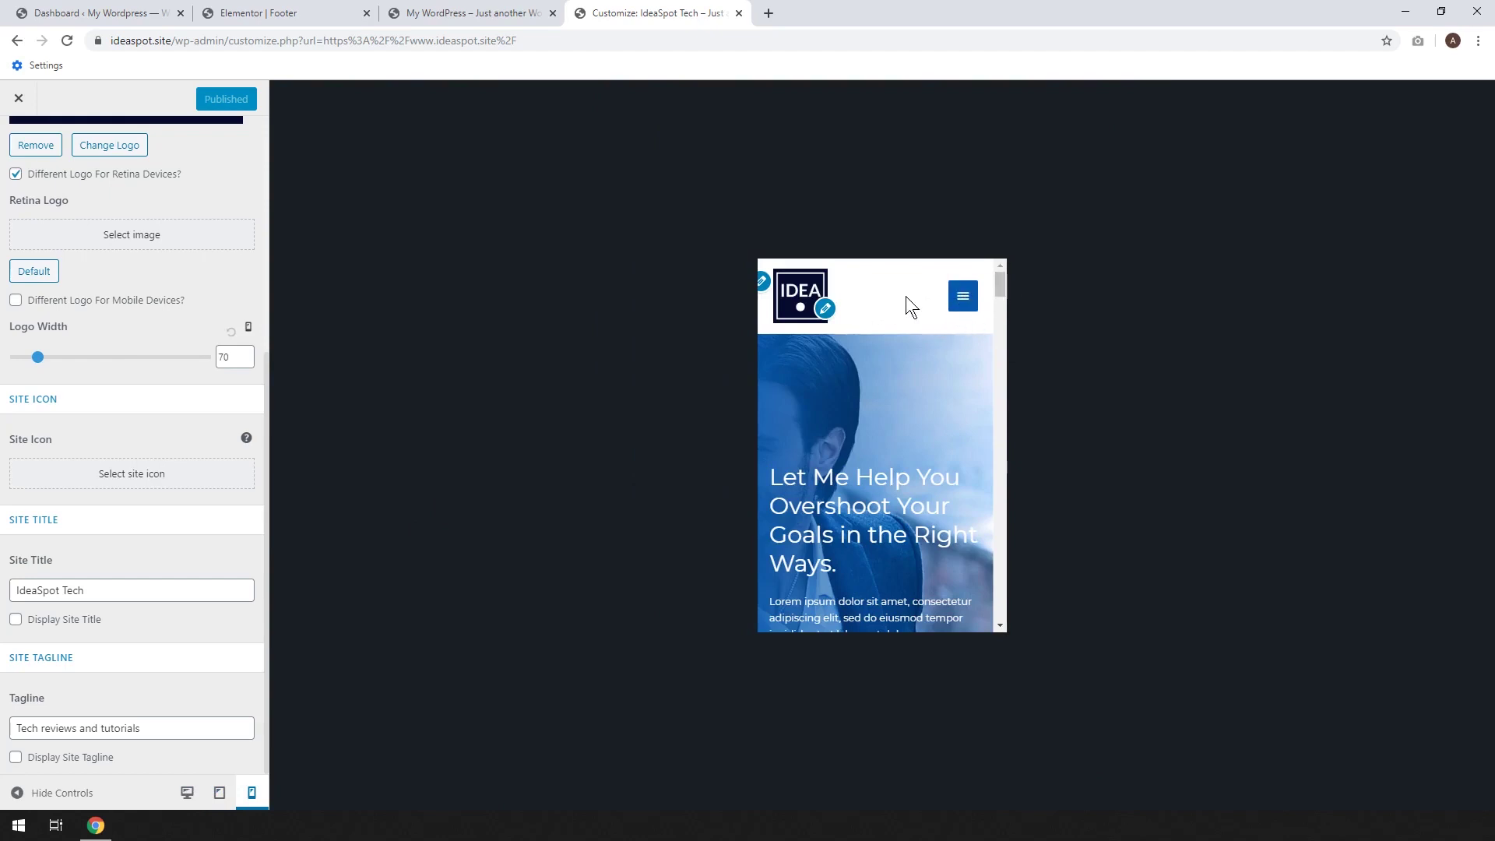
left_click(963, 303)
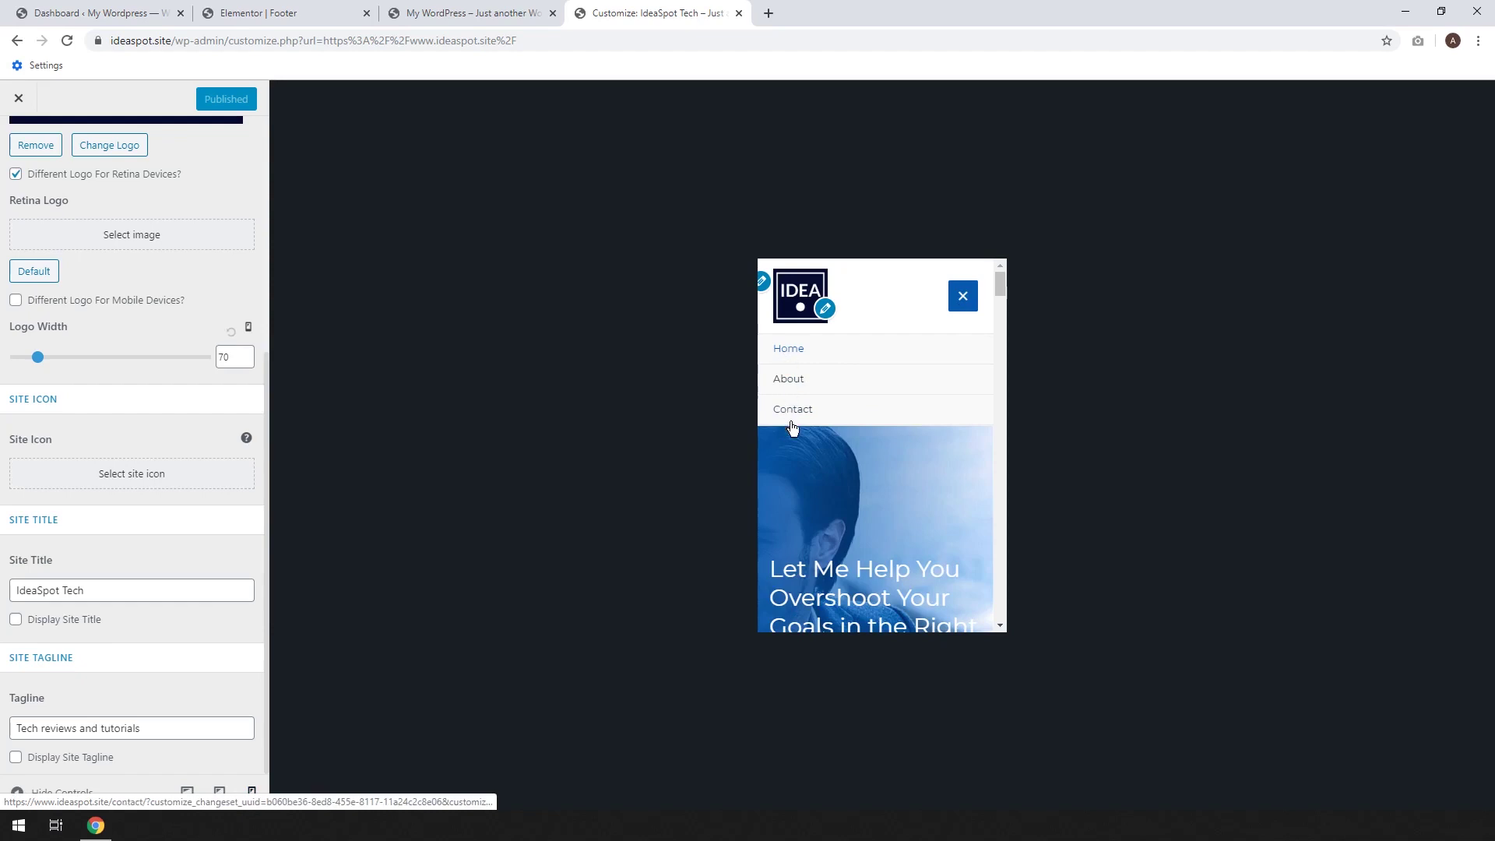
left_click(963, 298)
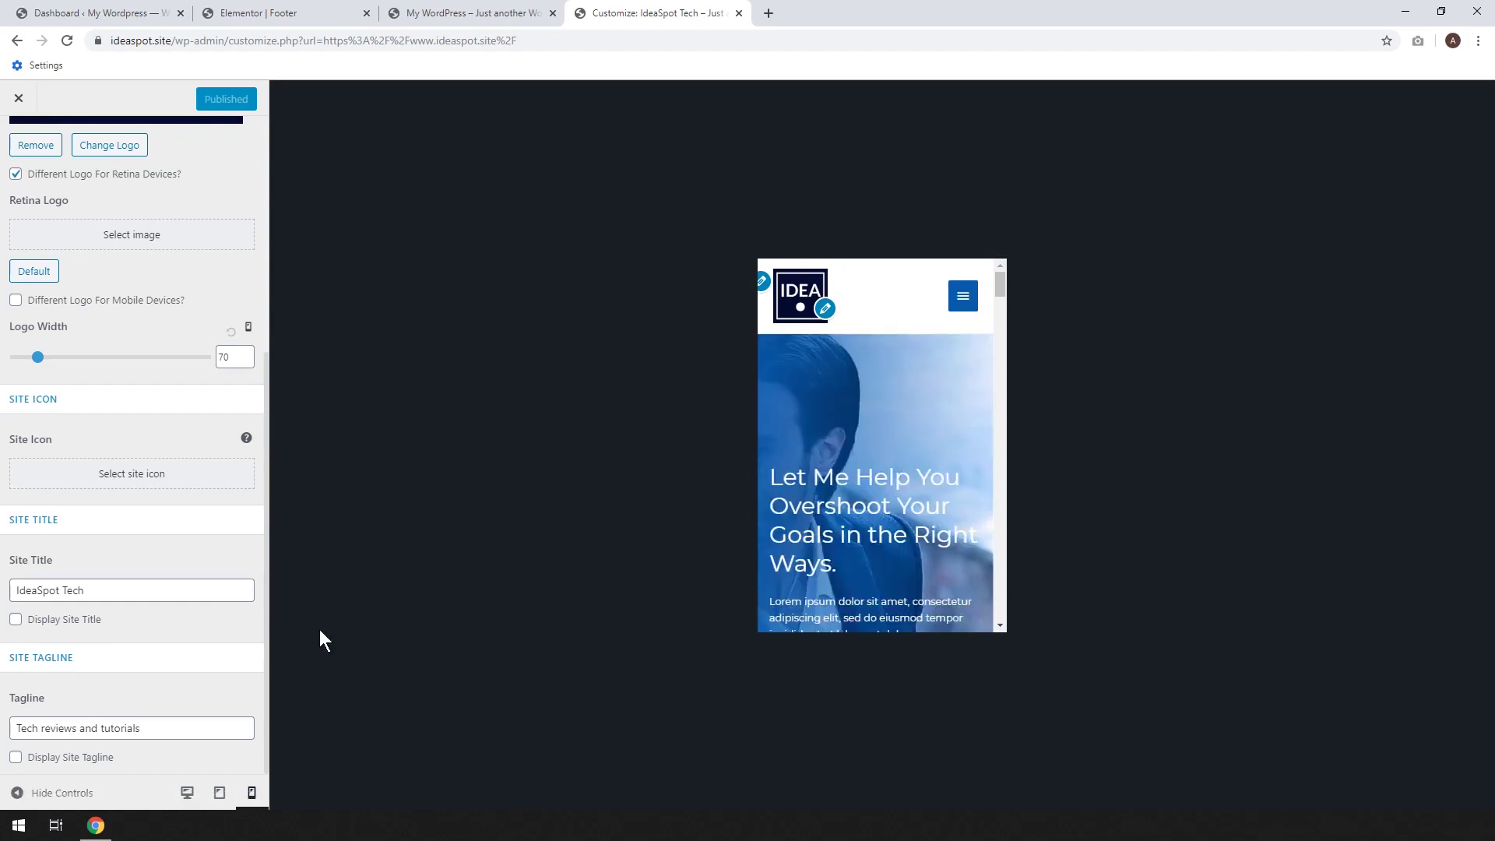
left_click(187, 792)
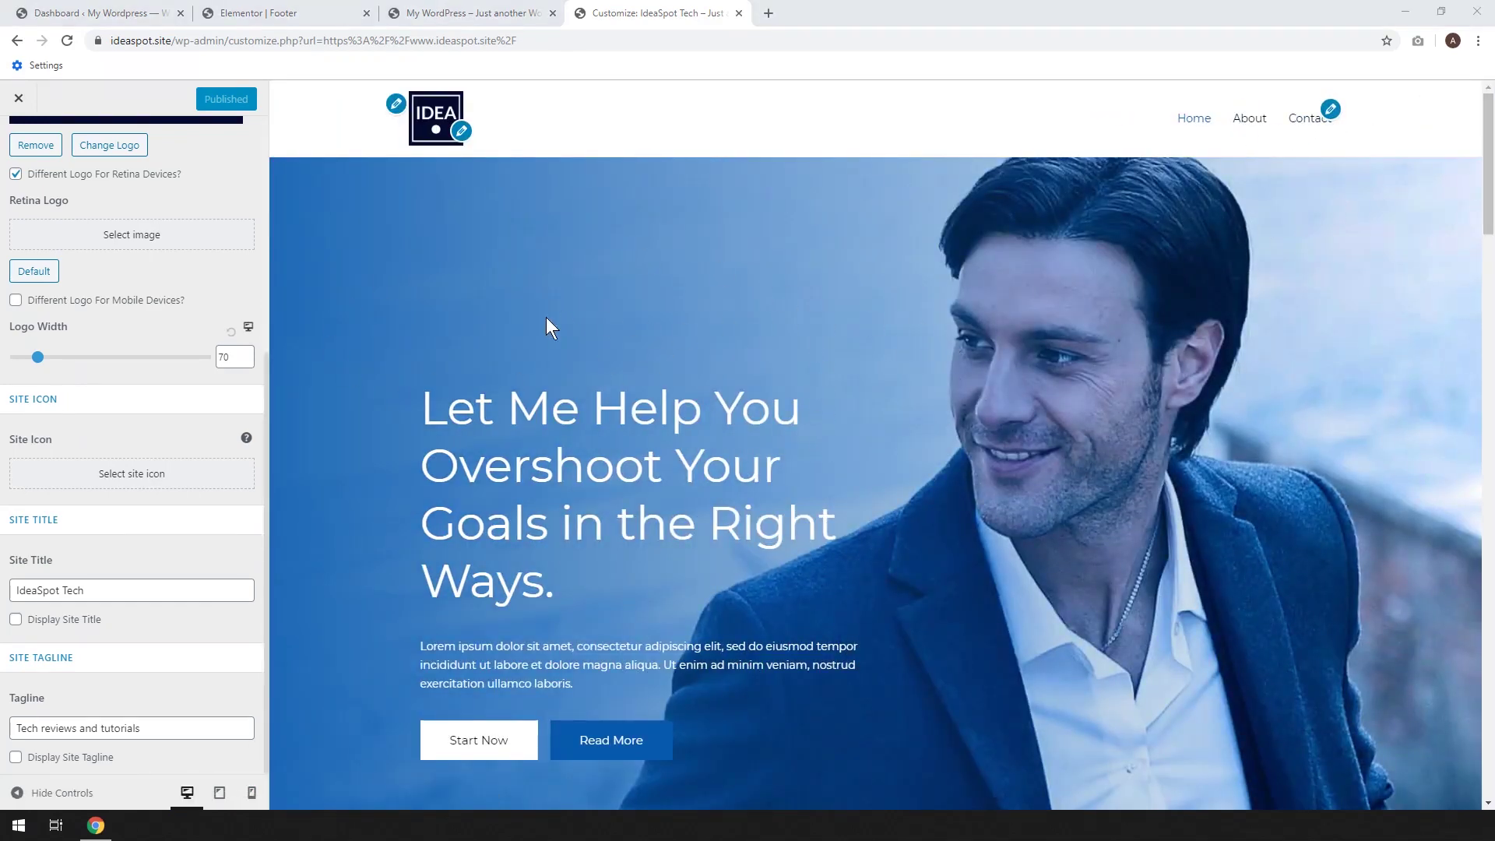
left_click_drag(1489, 255, 1491, 765)
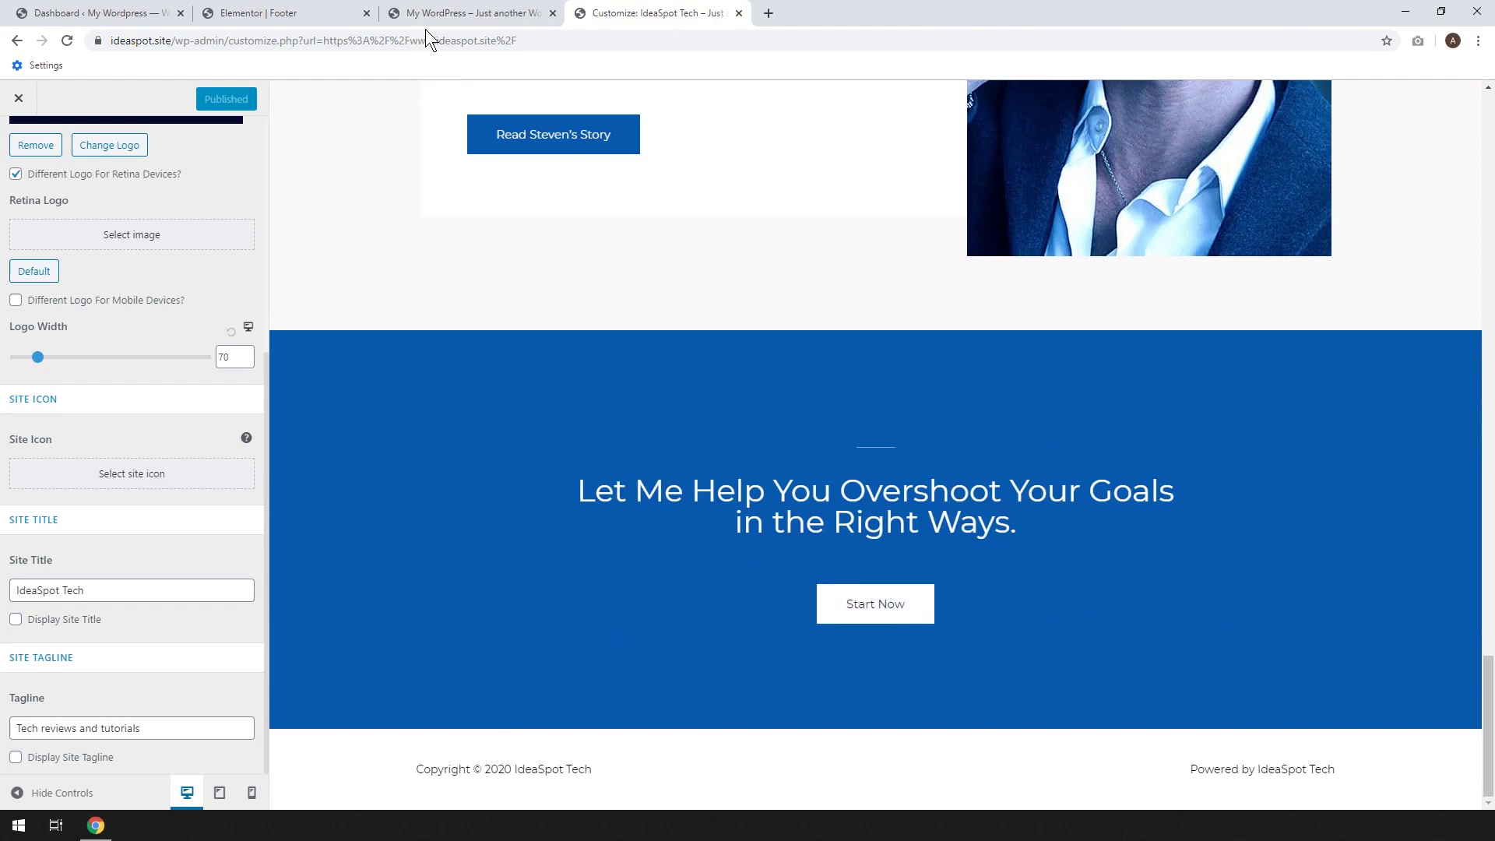
left_click(485, 7)
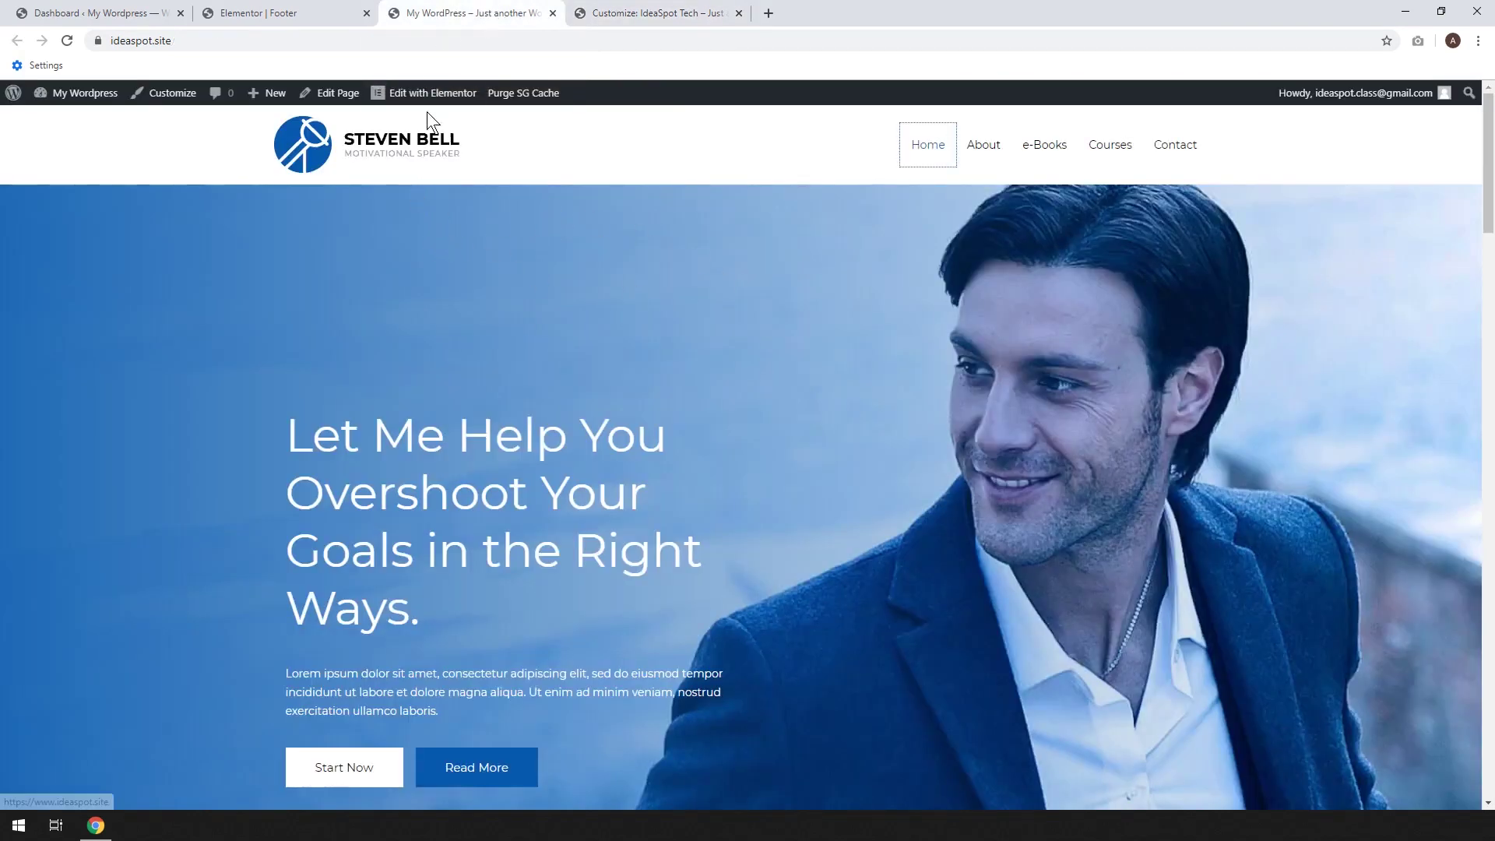
Open the Footer template in Elementor and inspect its copyright, Powered by and heading widgets
mouse_move(428, 93)
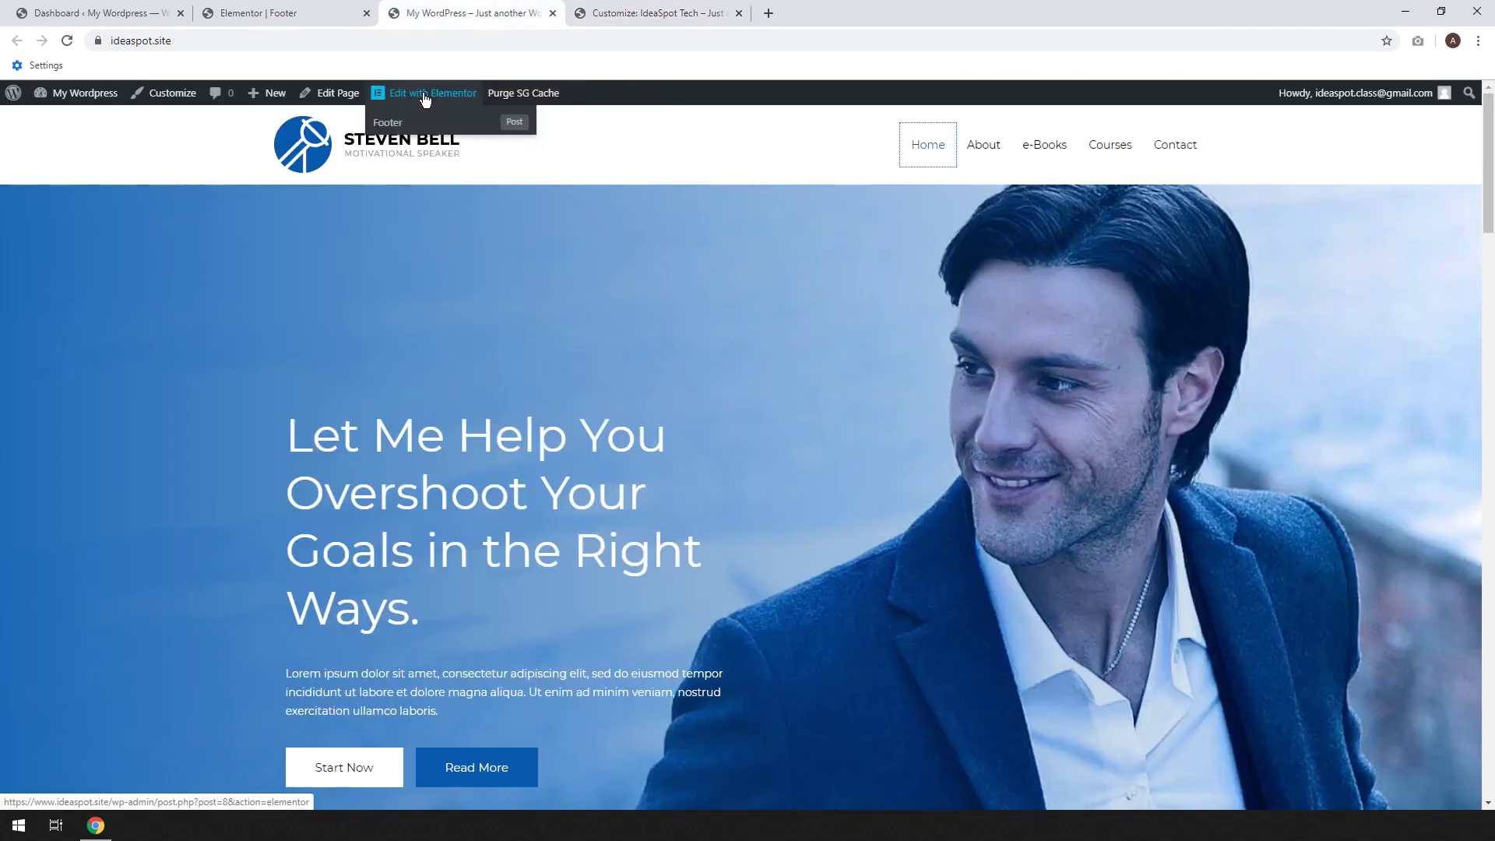
left_click(387, 125)
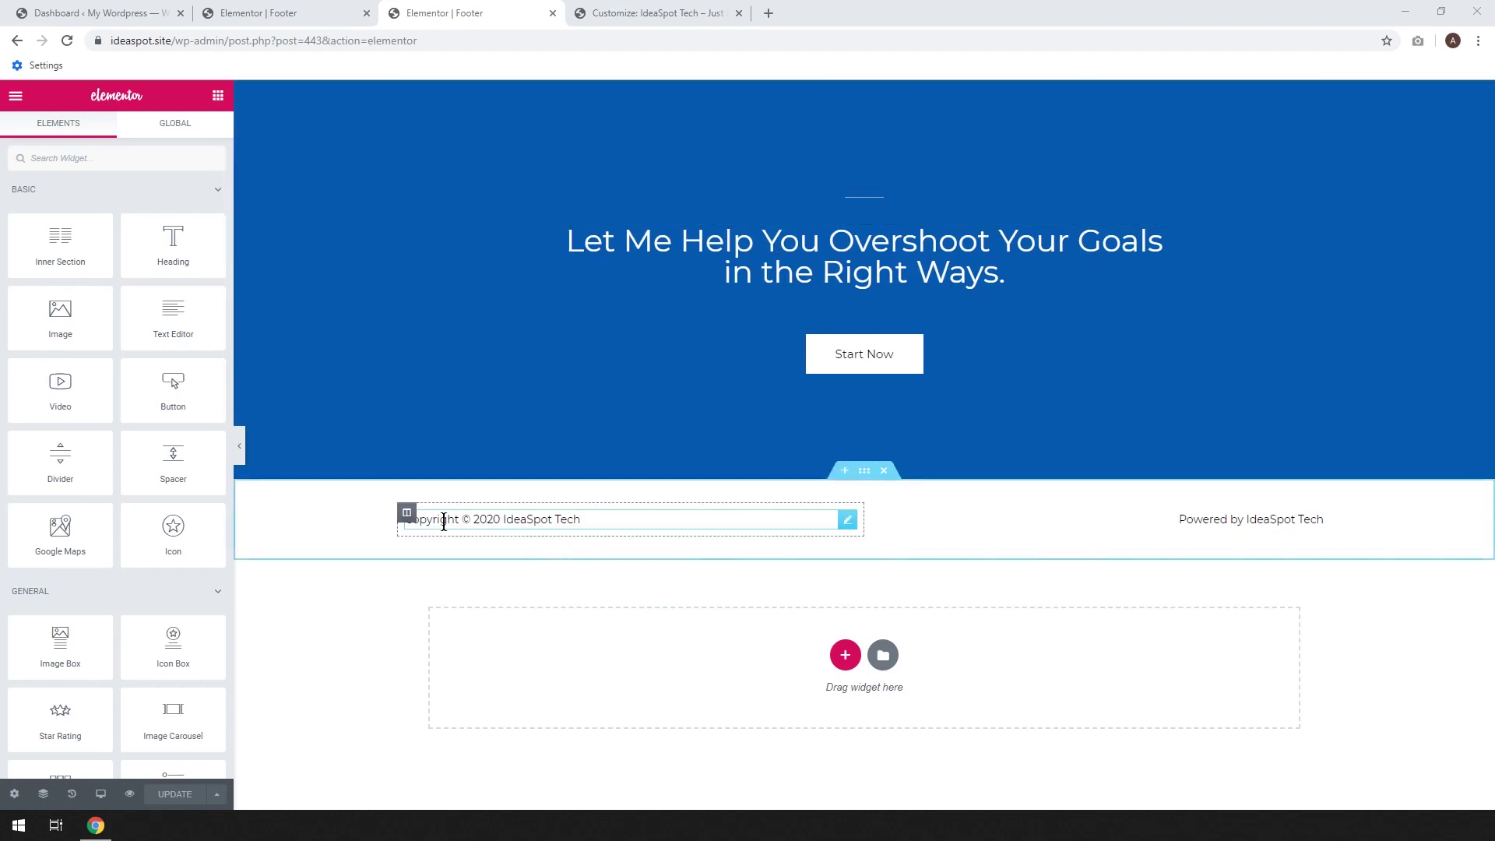
left_click(618, 520)
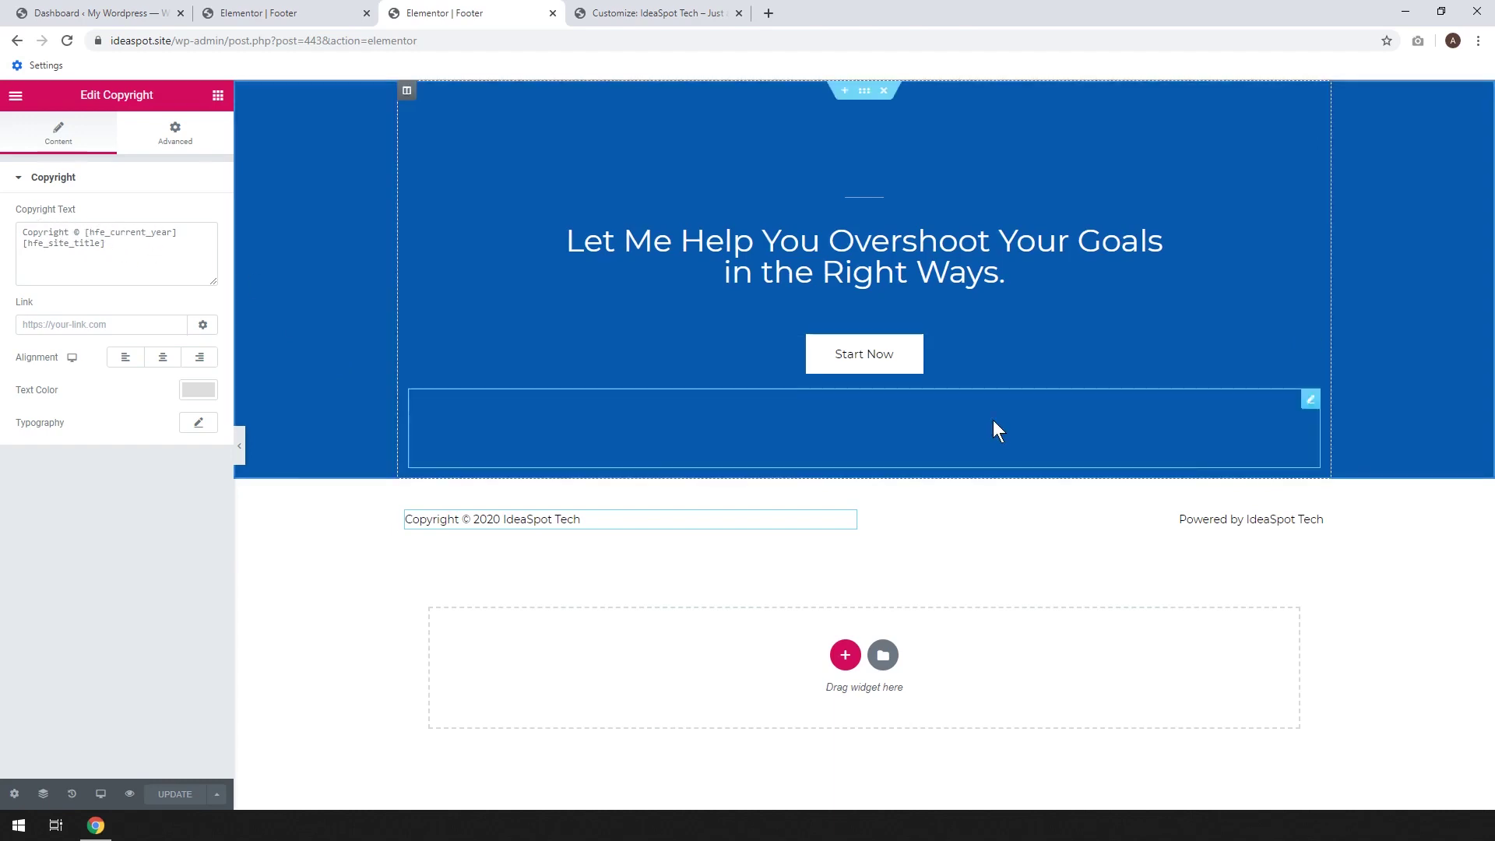
left_click(1315, 521)
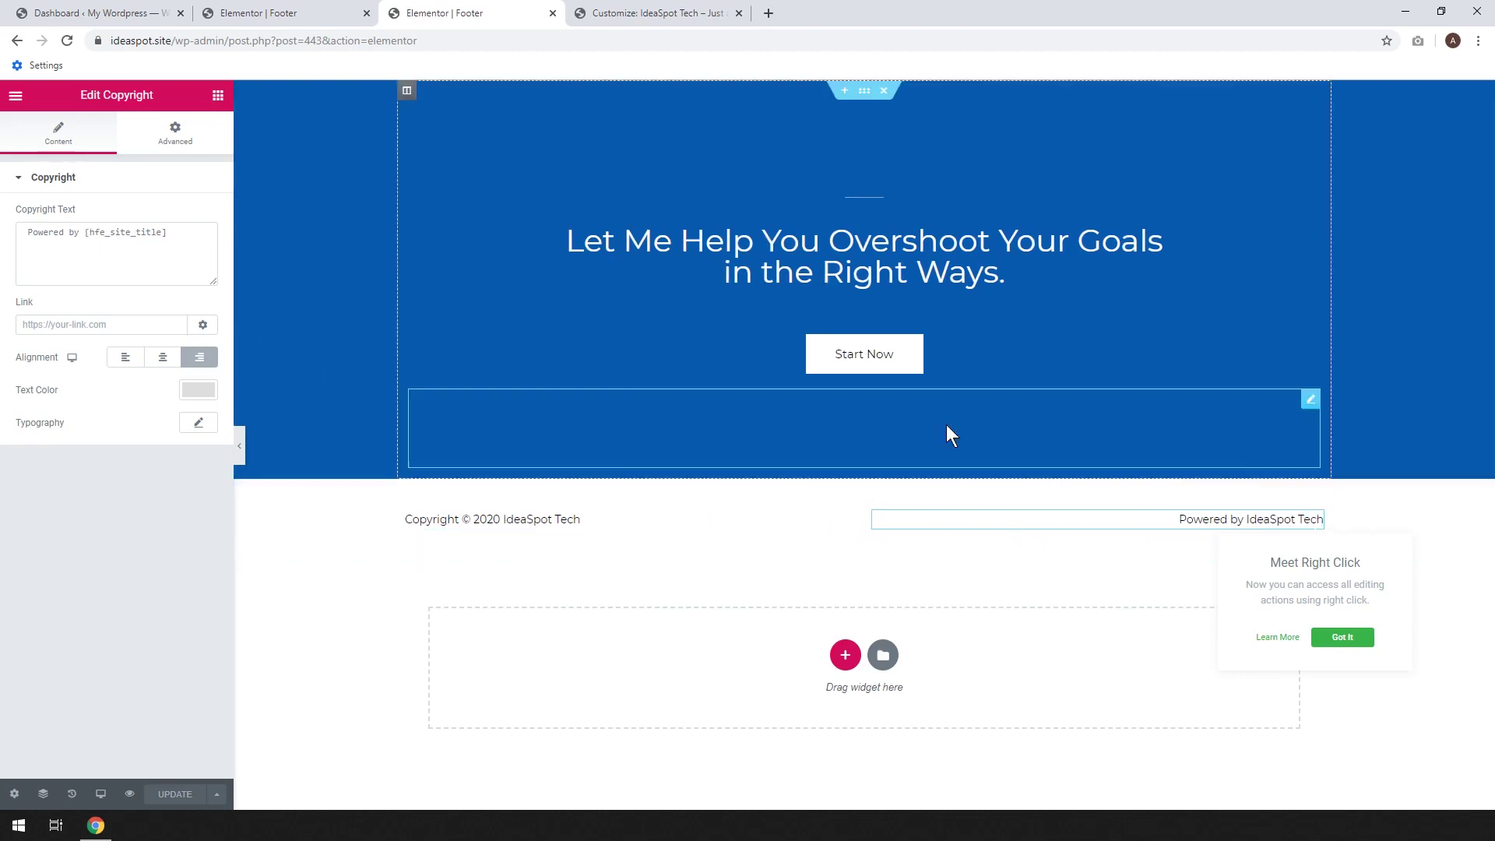
left_click(783, 257)
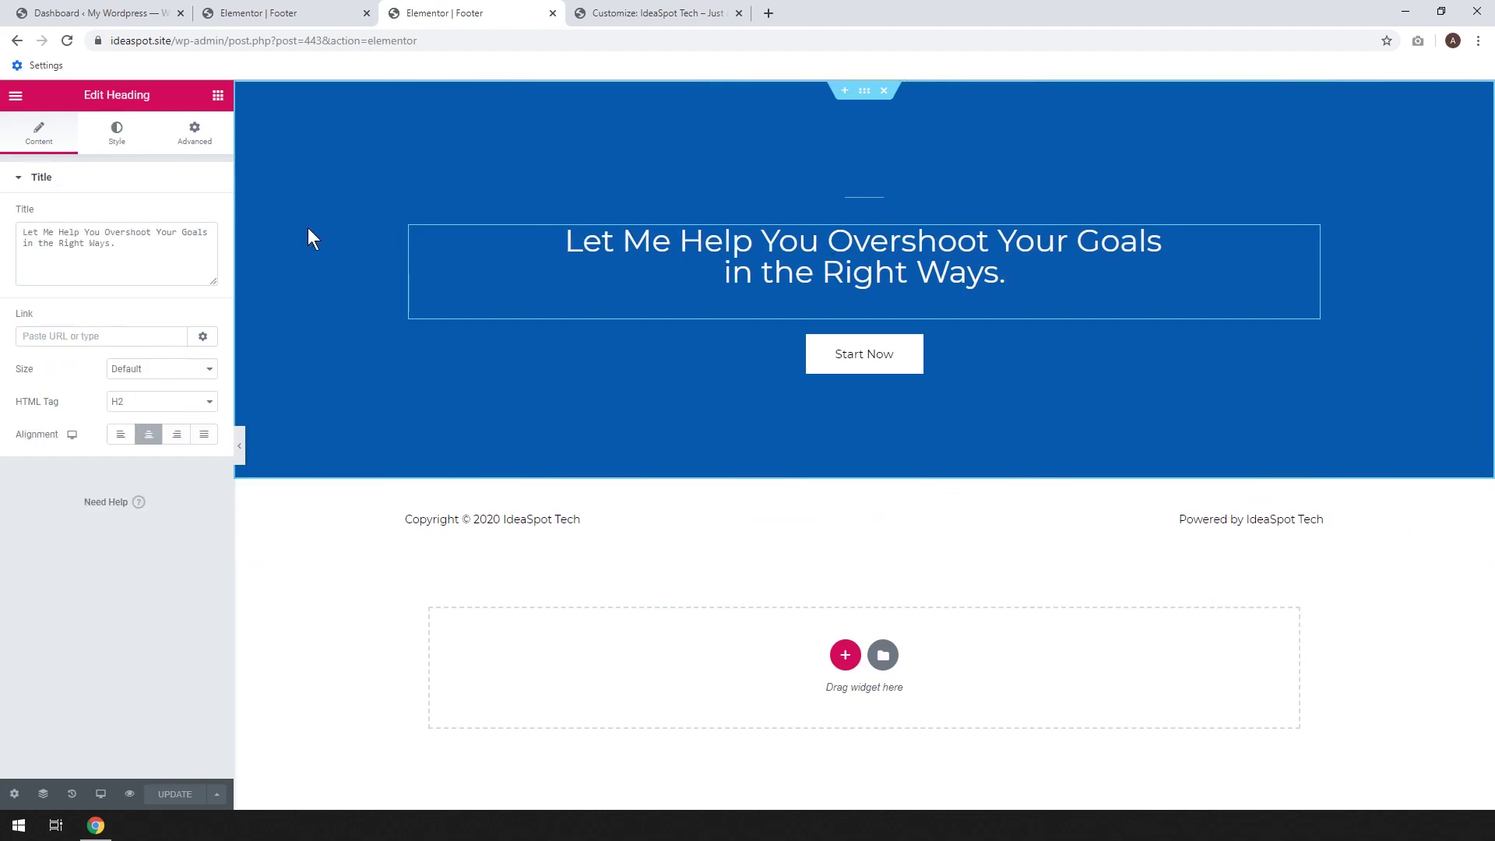
Replace the footer call-to-action heading text with 'Contact us today!'
triple_click(133, 241)
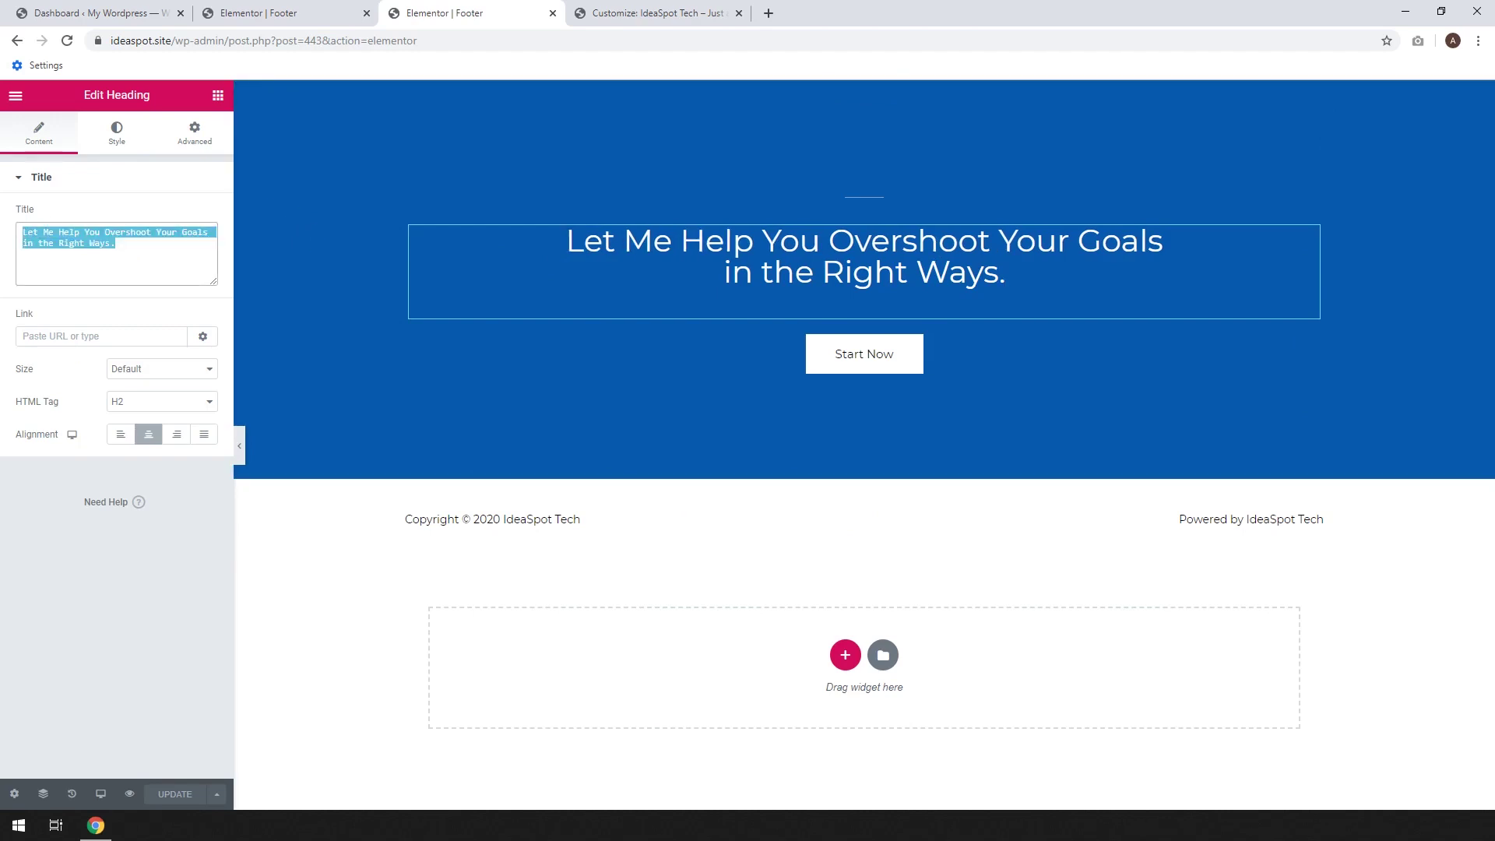
left_click(165, 241)
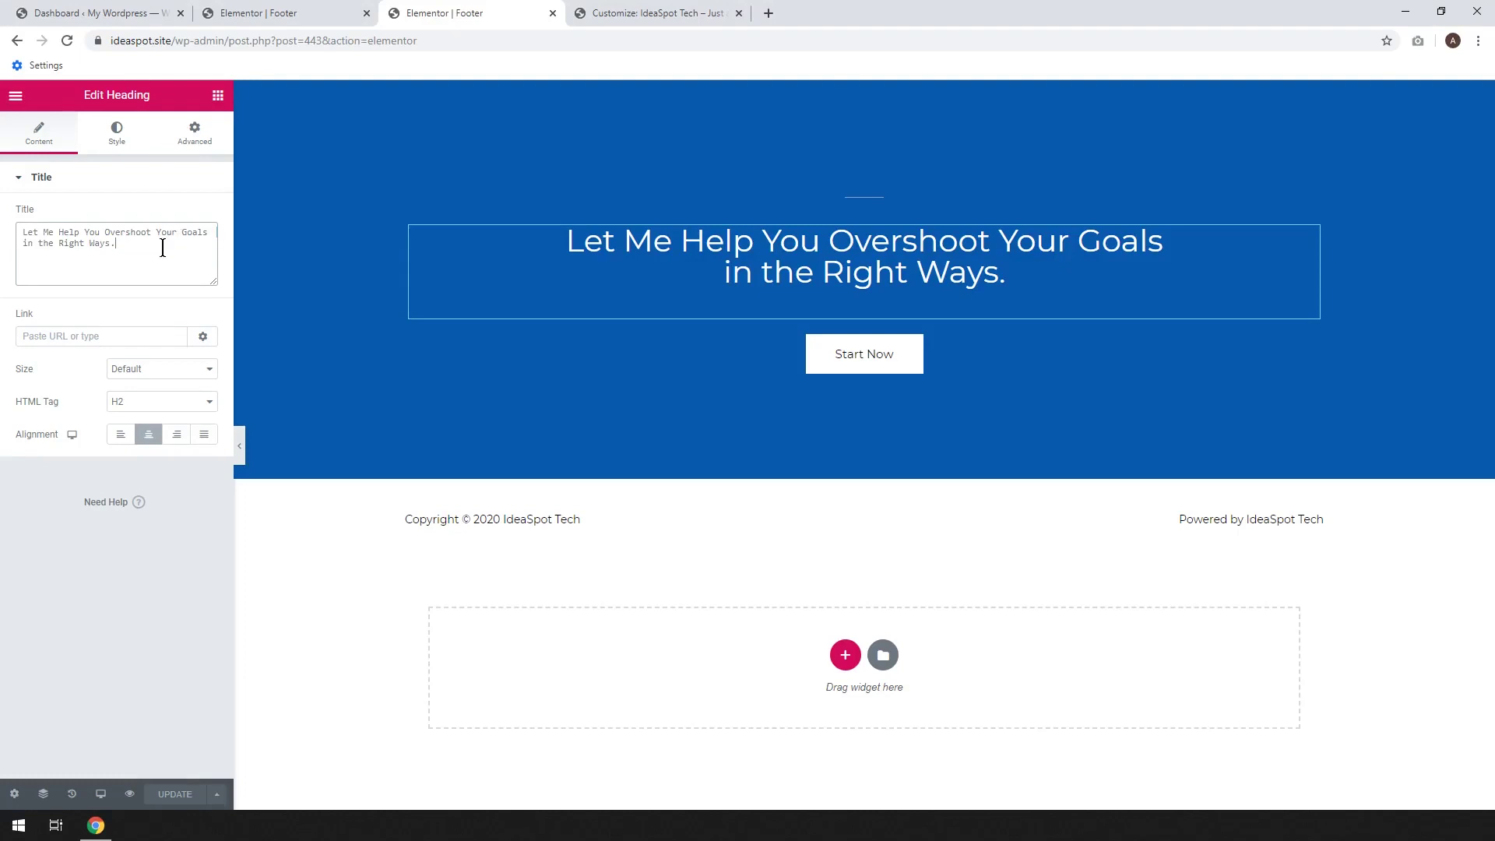
triple_click(165, 242)
type("Conta")
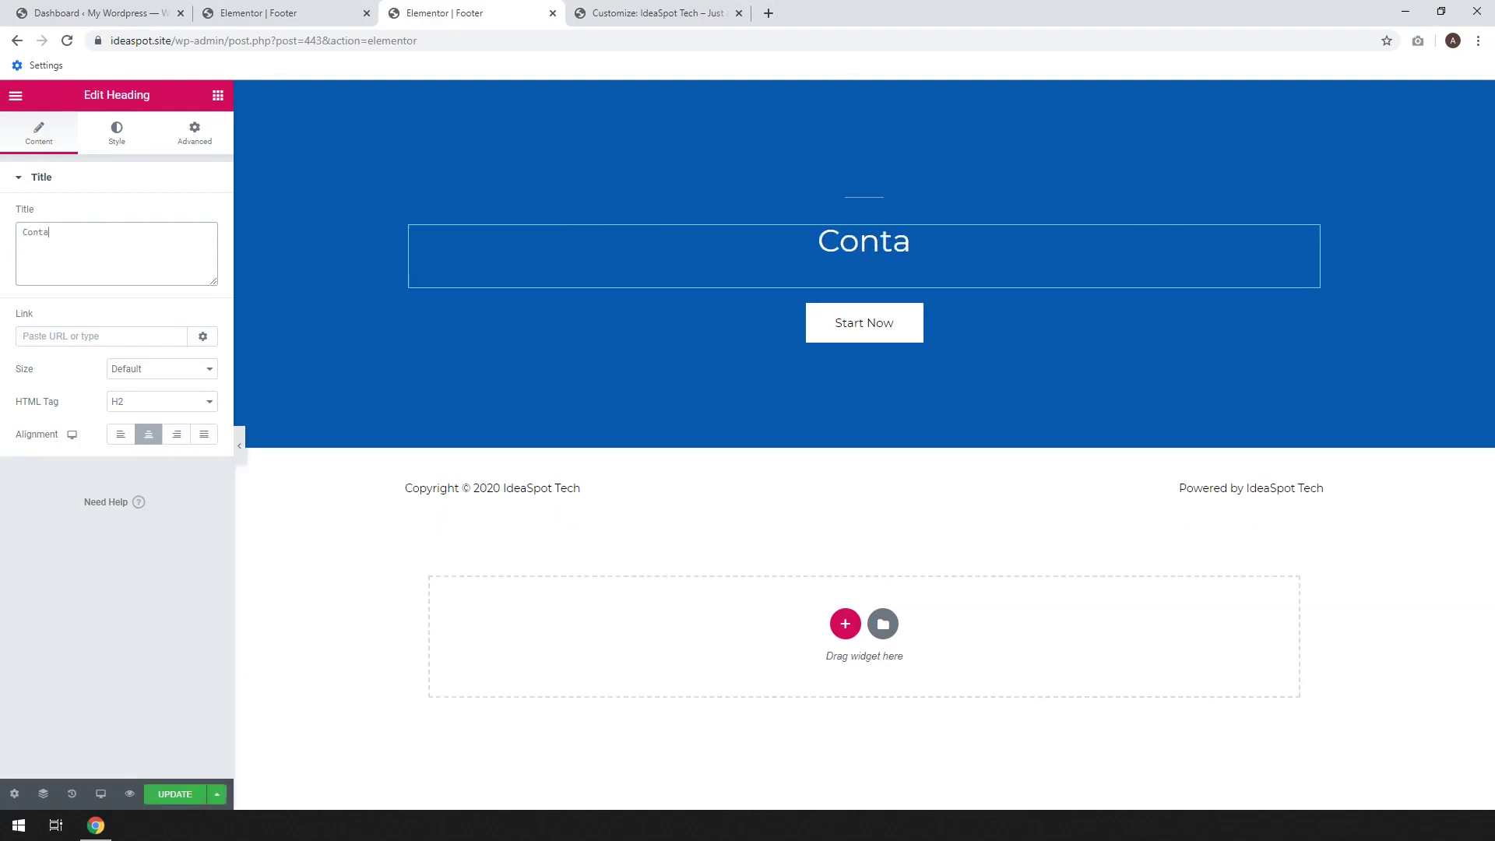
type("ct us today!")
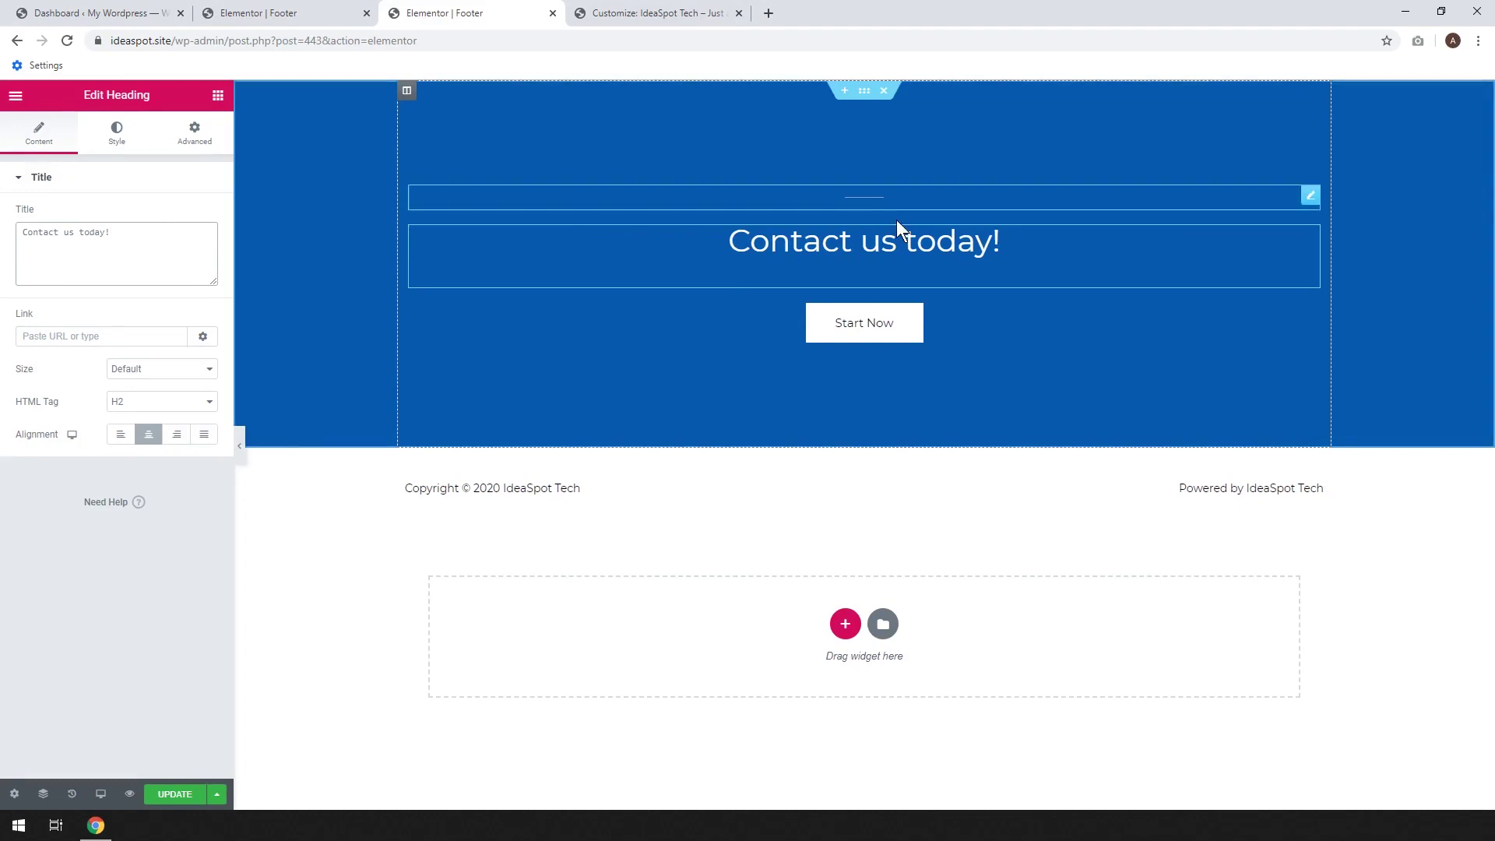
left_click(1004, 337)
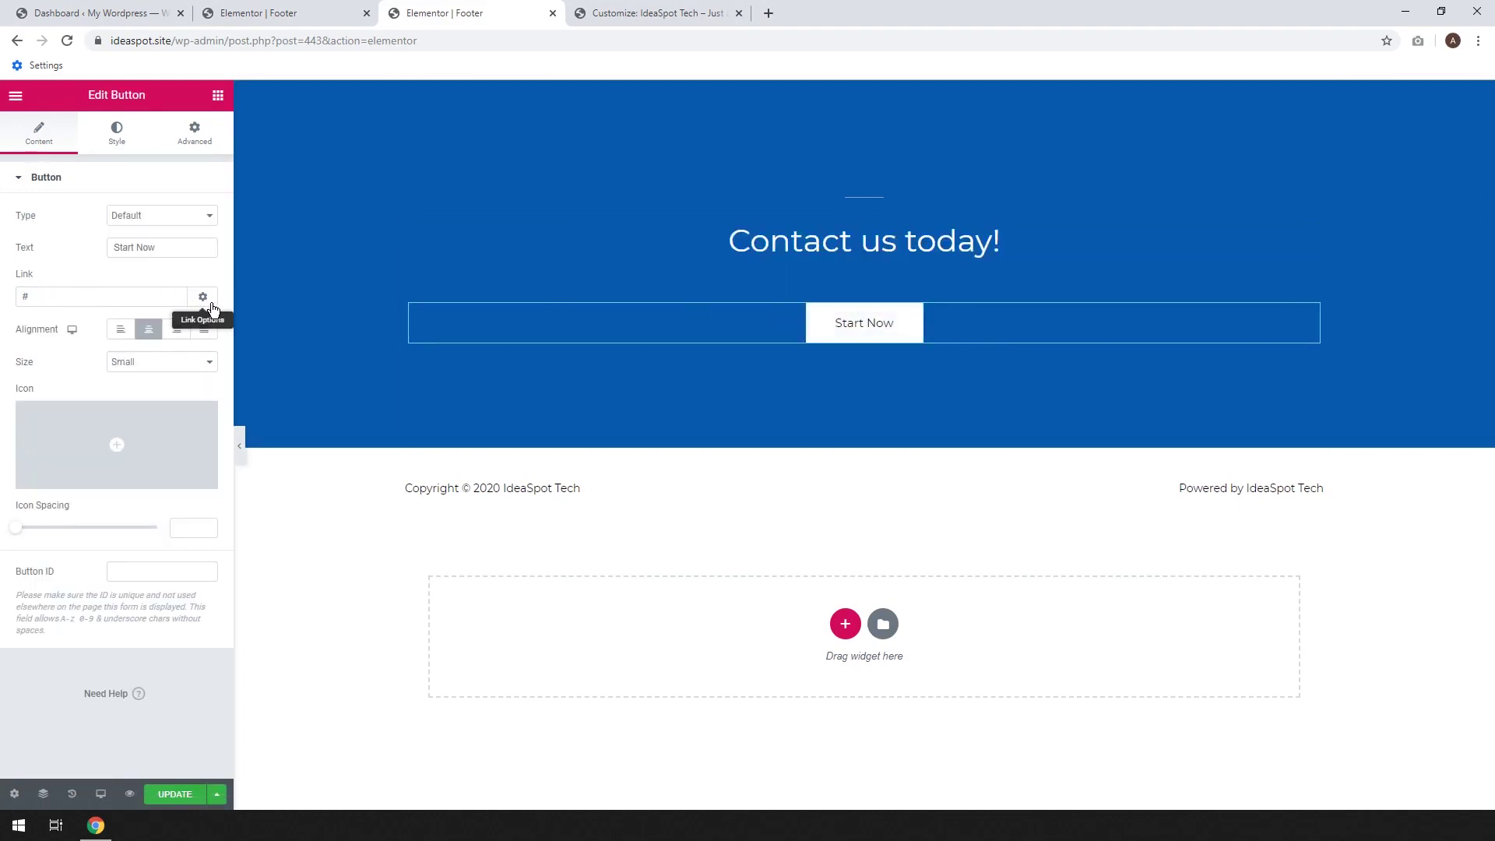
Copy the live site's Contact page URL into the footer button's link and save
left_click(203, 298)
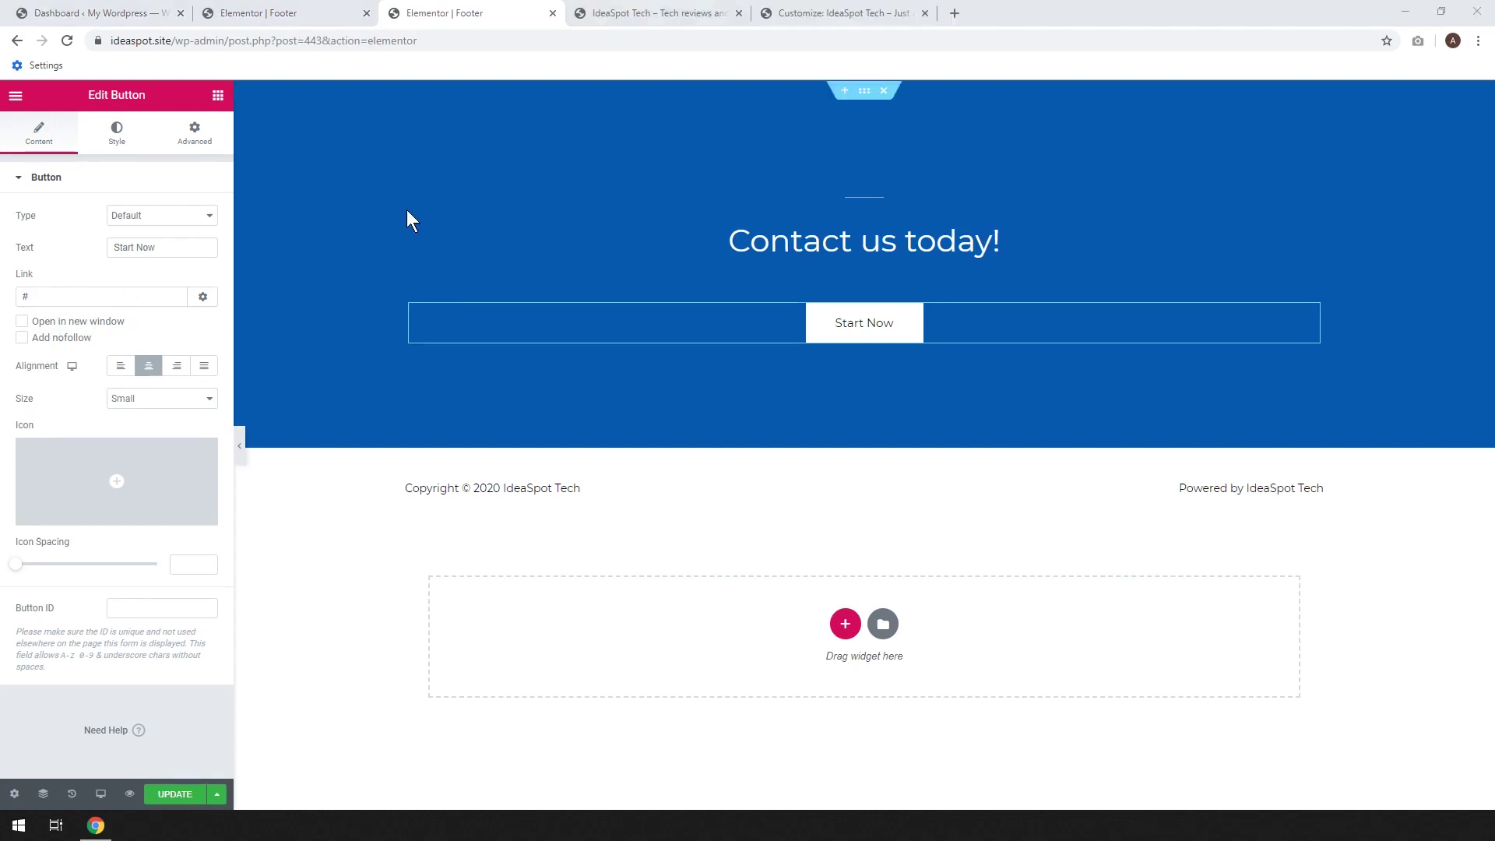
left_click(674, 14)
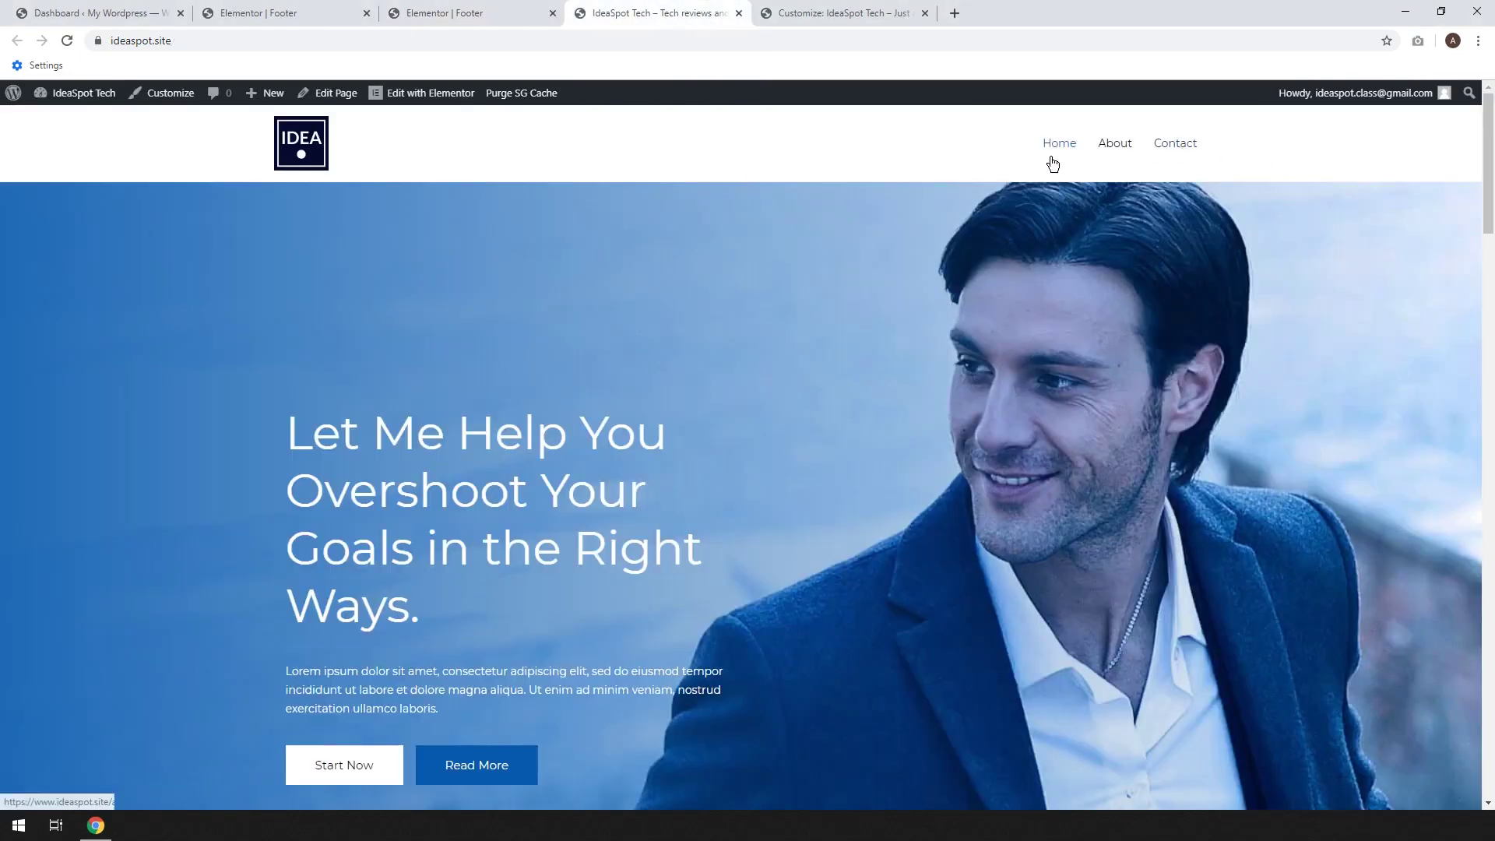
right_click(1175, 145)
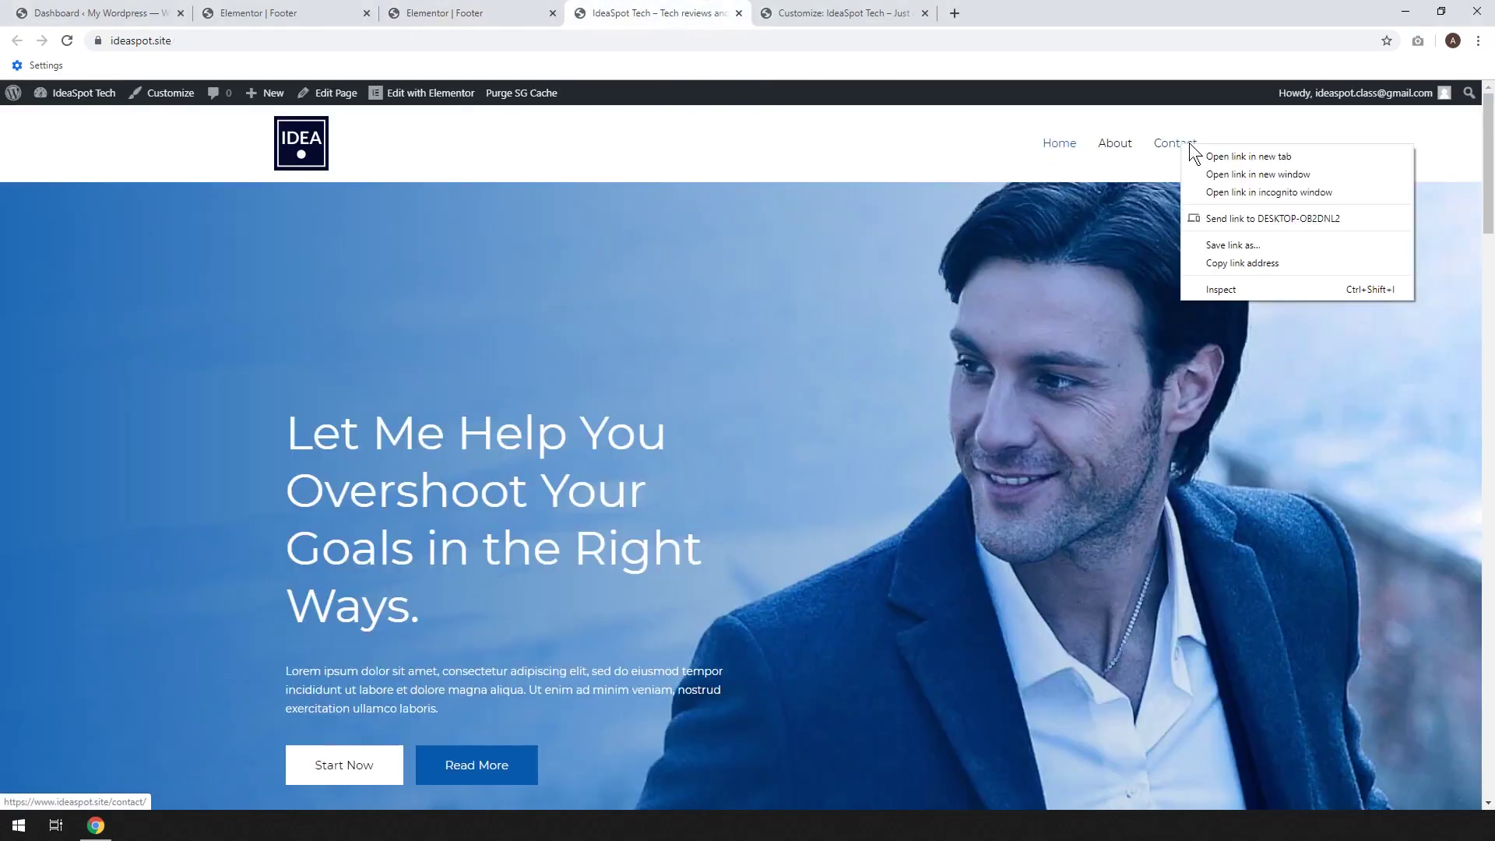
left_click(1254, 263)
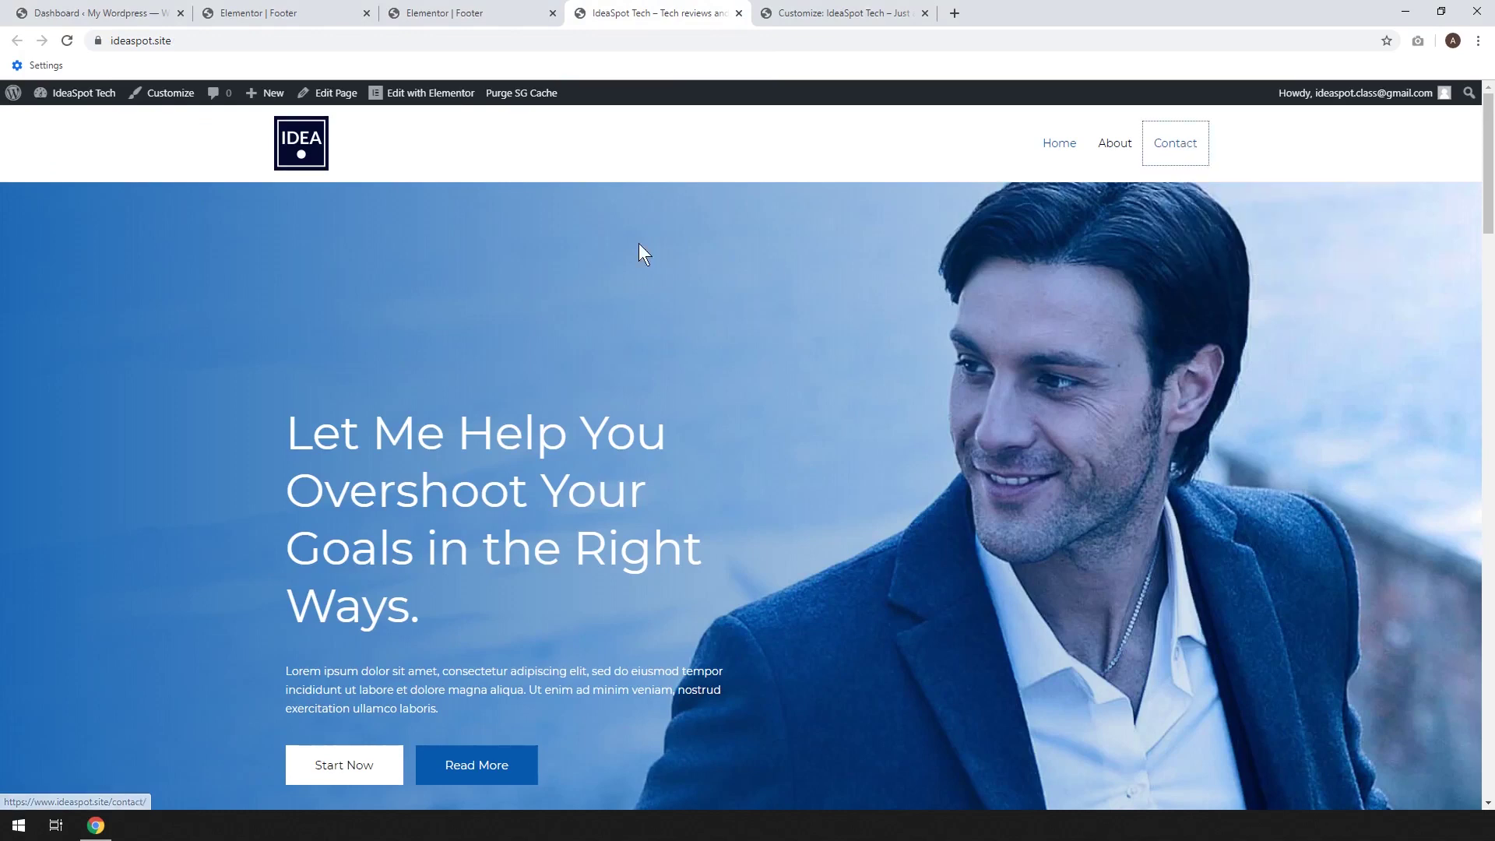
left_click(460, 16)
left_click(159, 295)
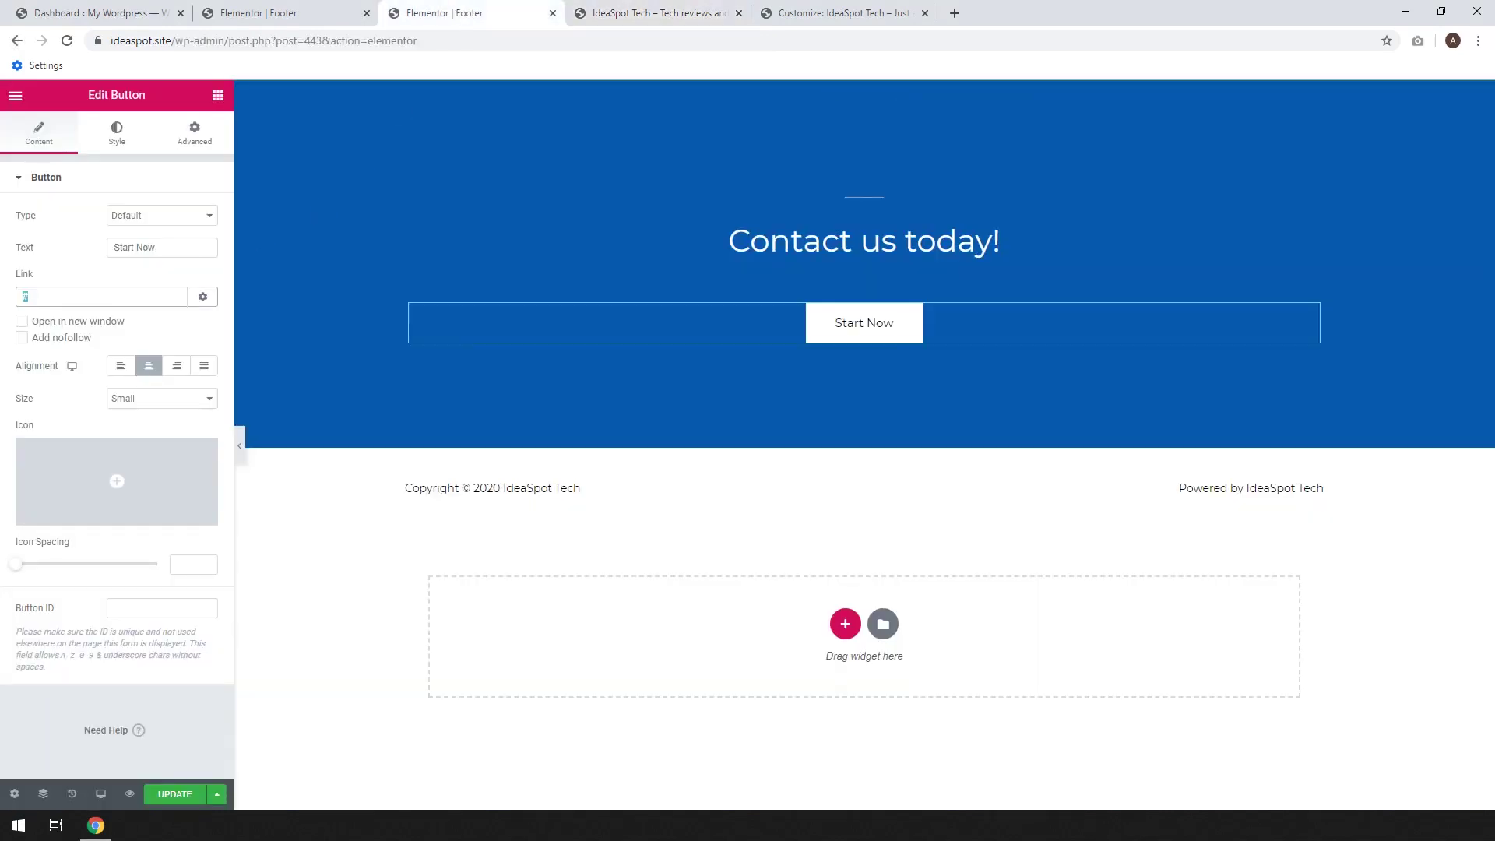
key("ctrl+a")
key("ctrl+v")
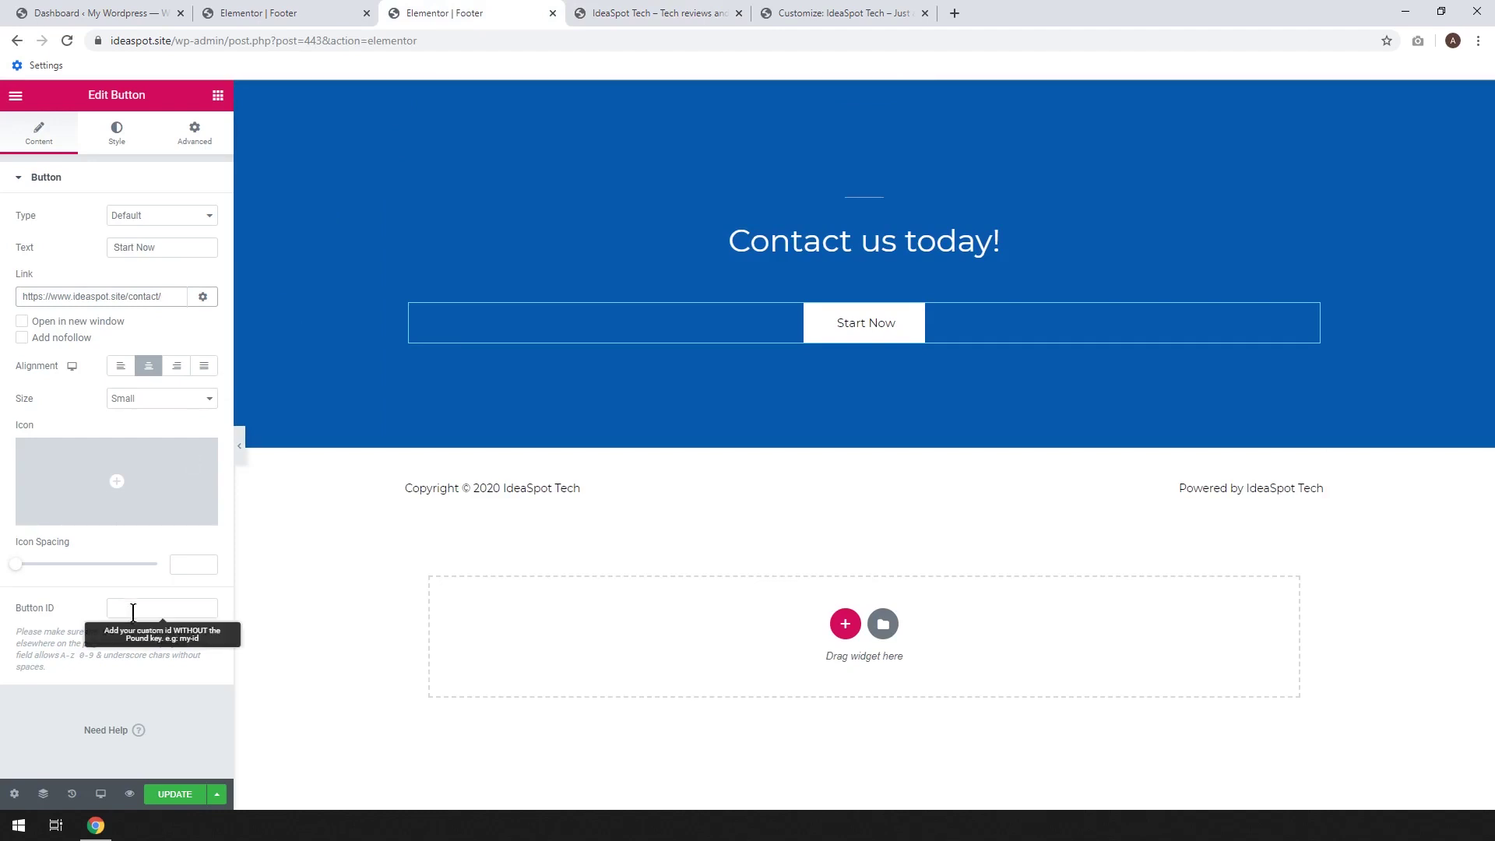
left_click(172, 796)
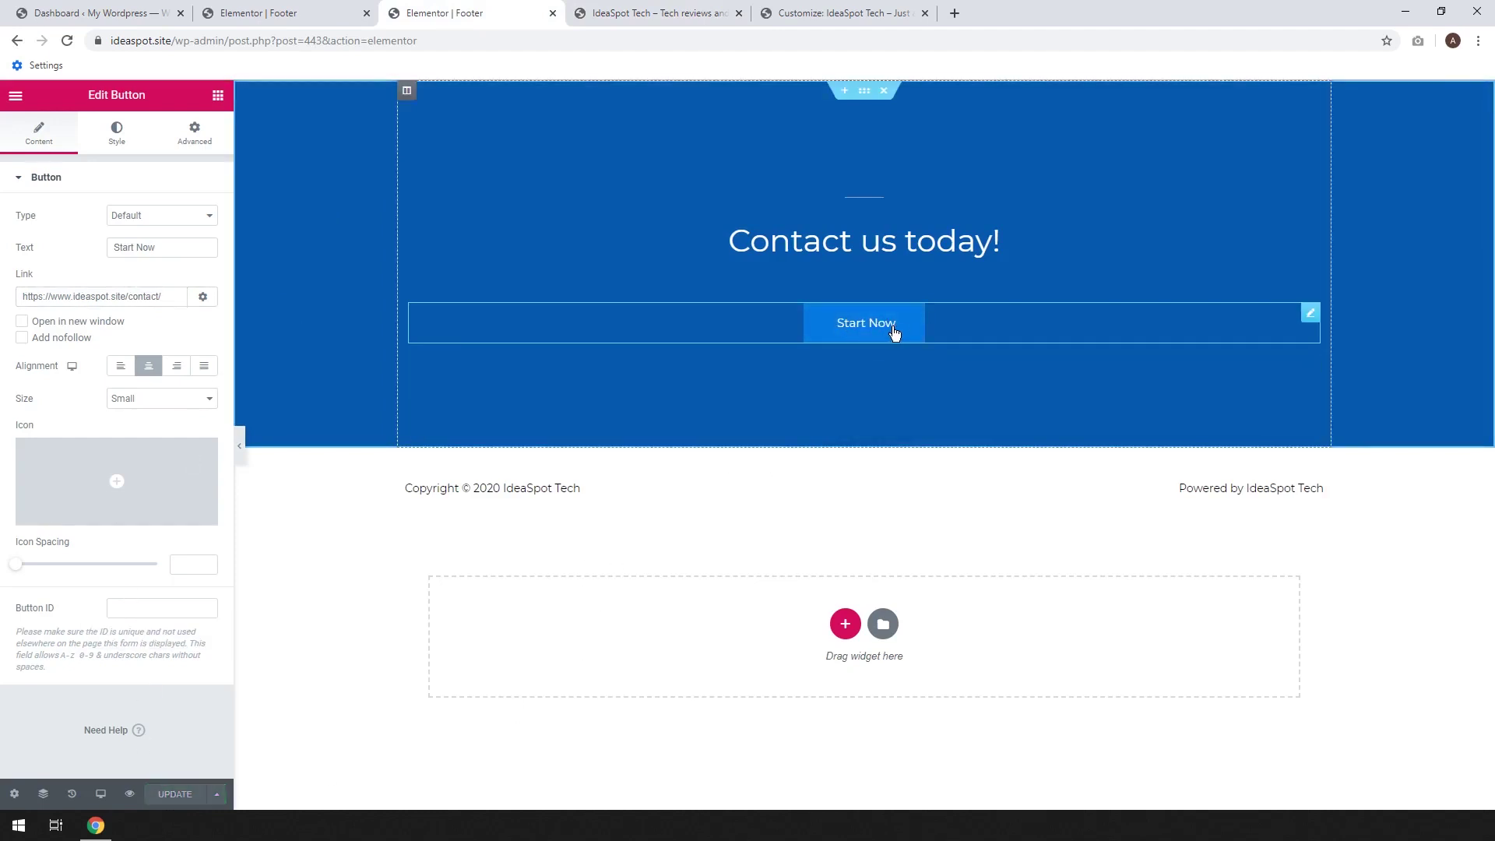
Relabel the footer button from 'Start Now' to 'Contact' and save
left_click_drag(177, 246, 119, 242)
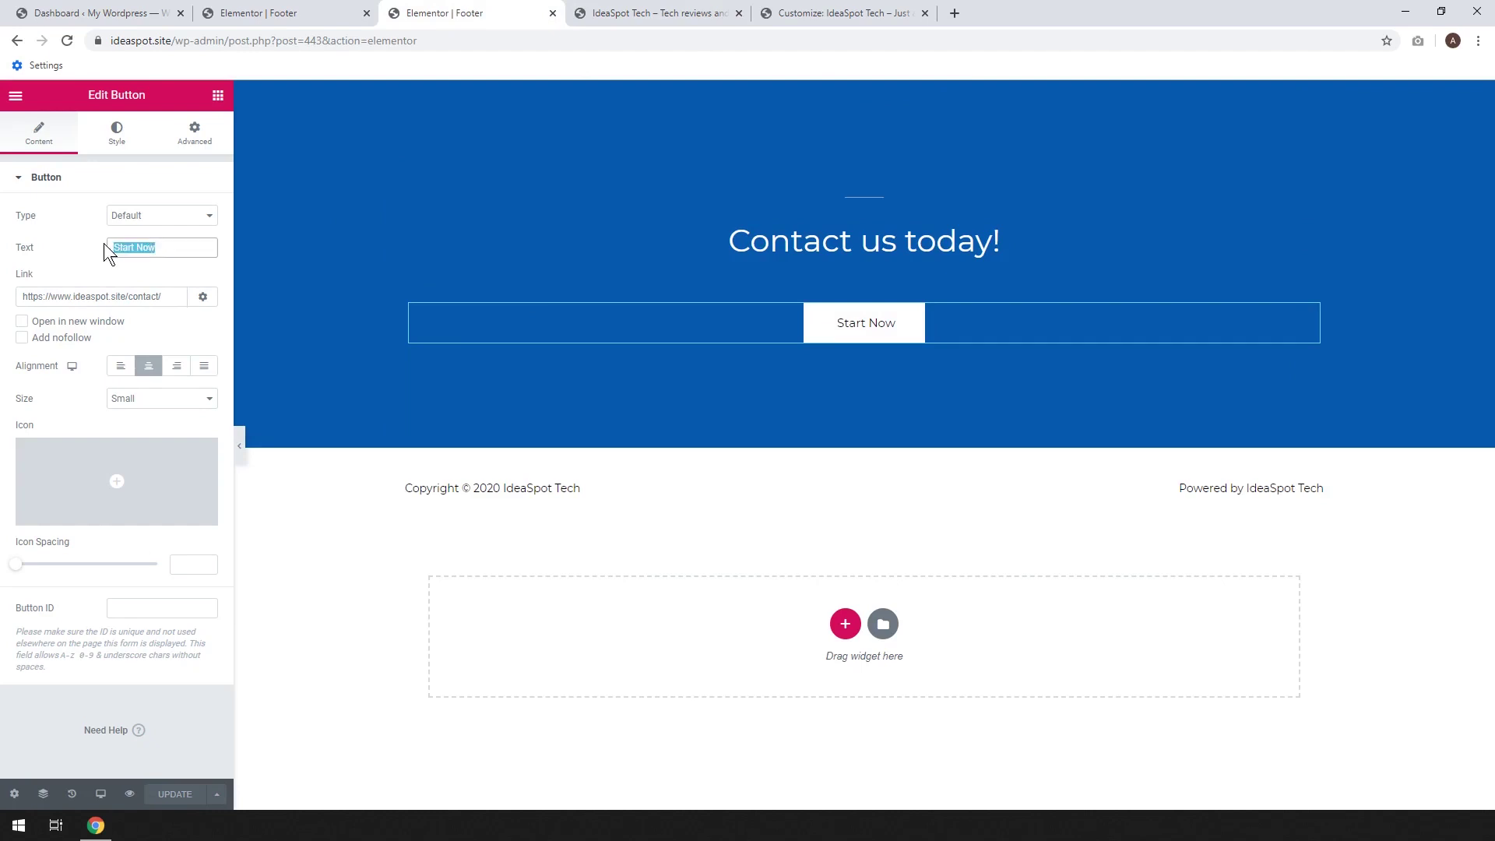
type("Contac")
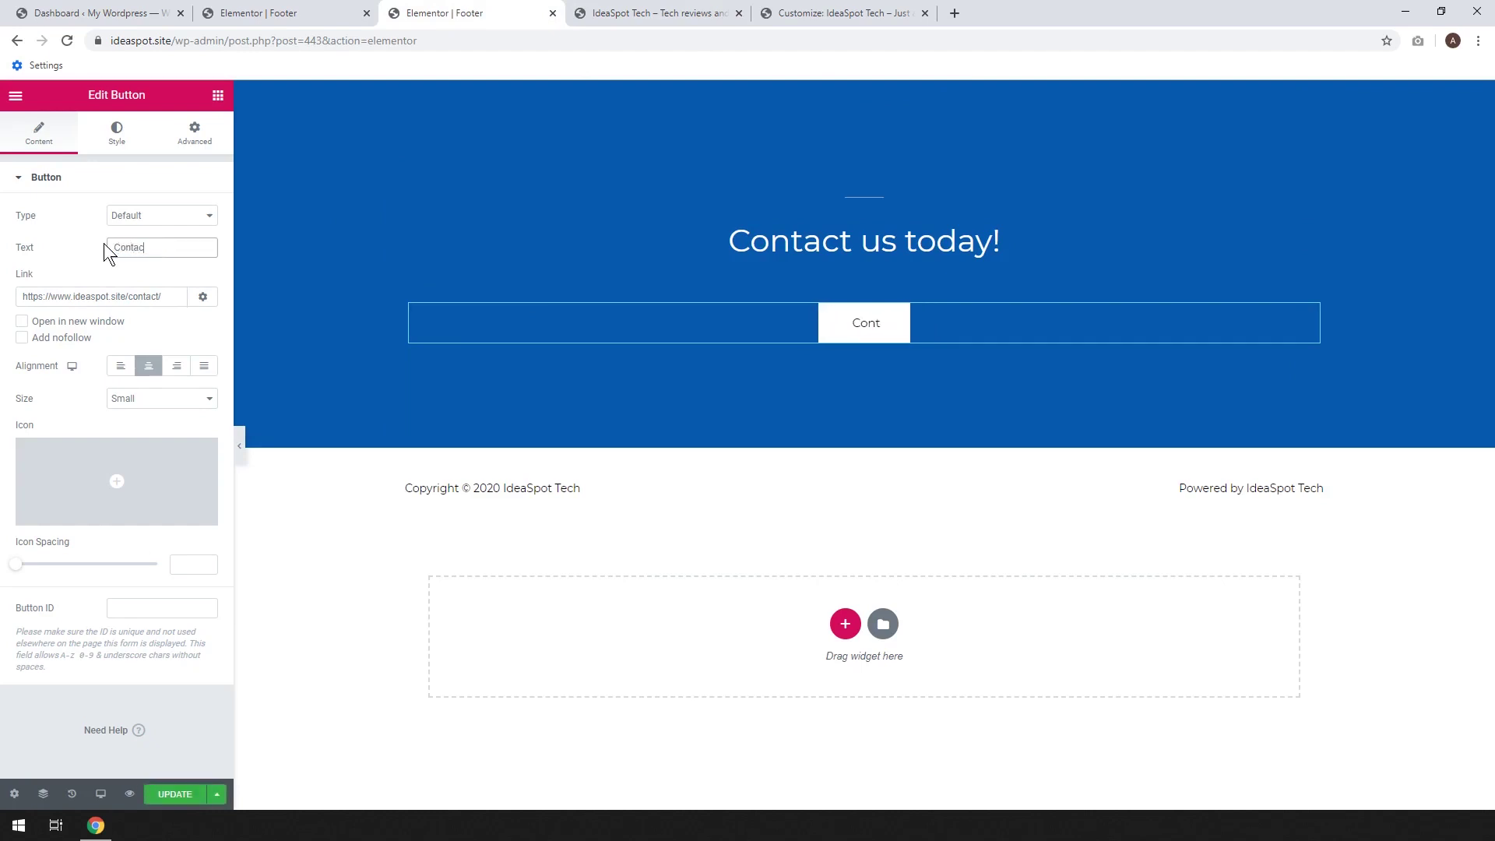
type("t")
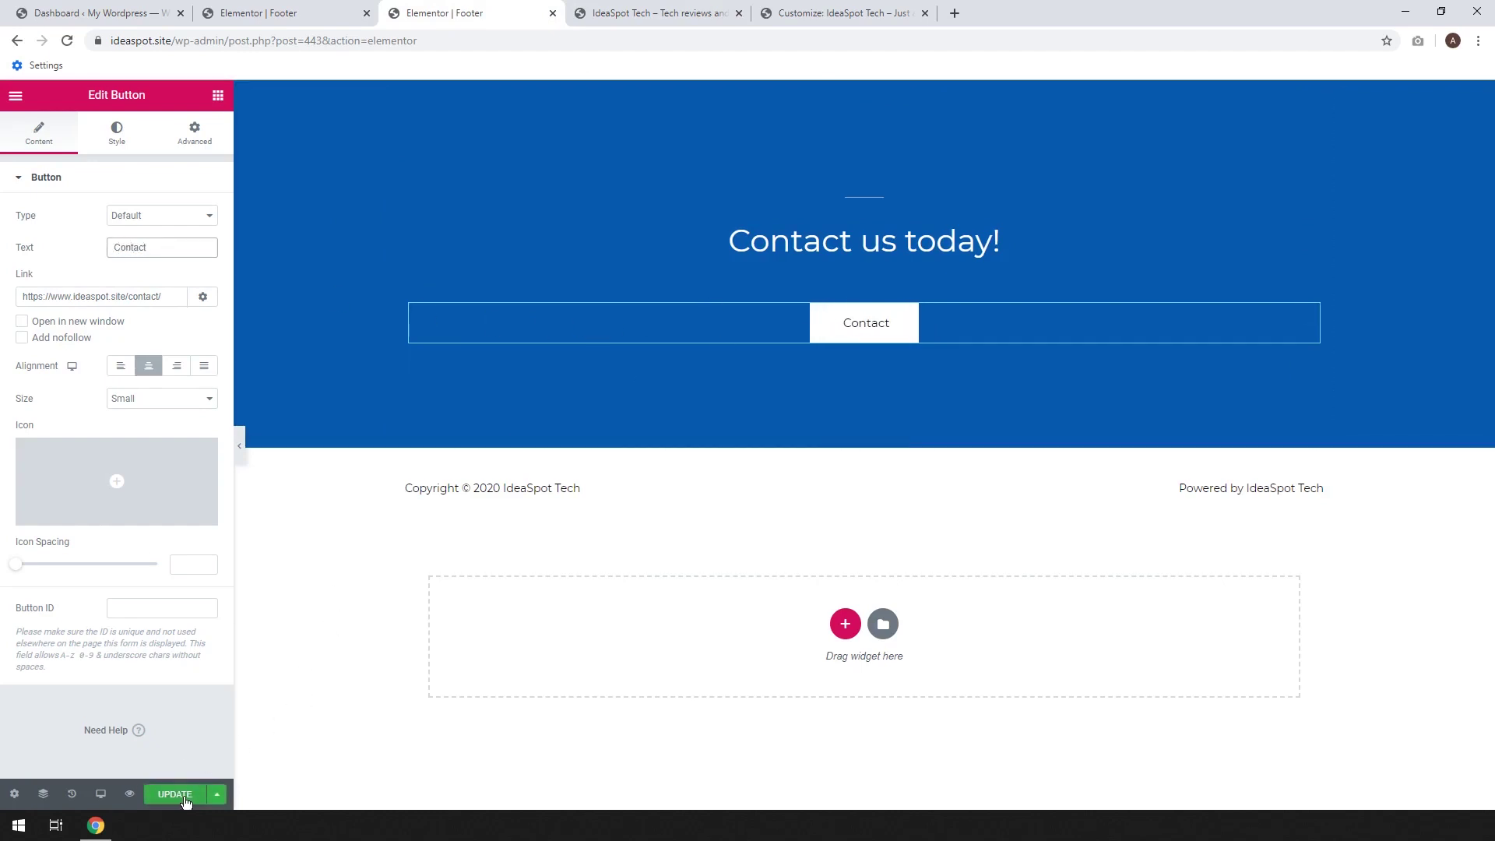
left_click(175, 794)
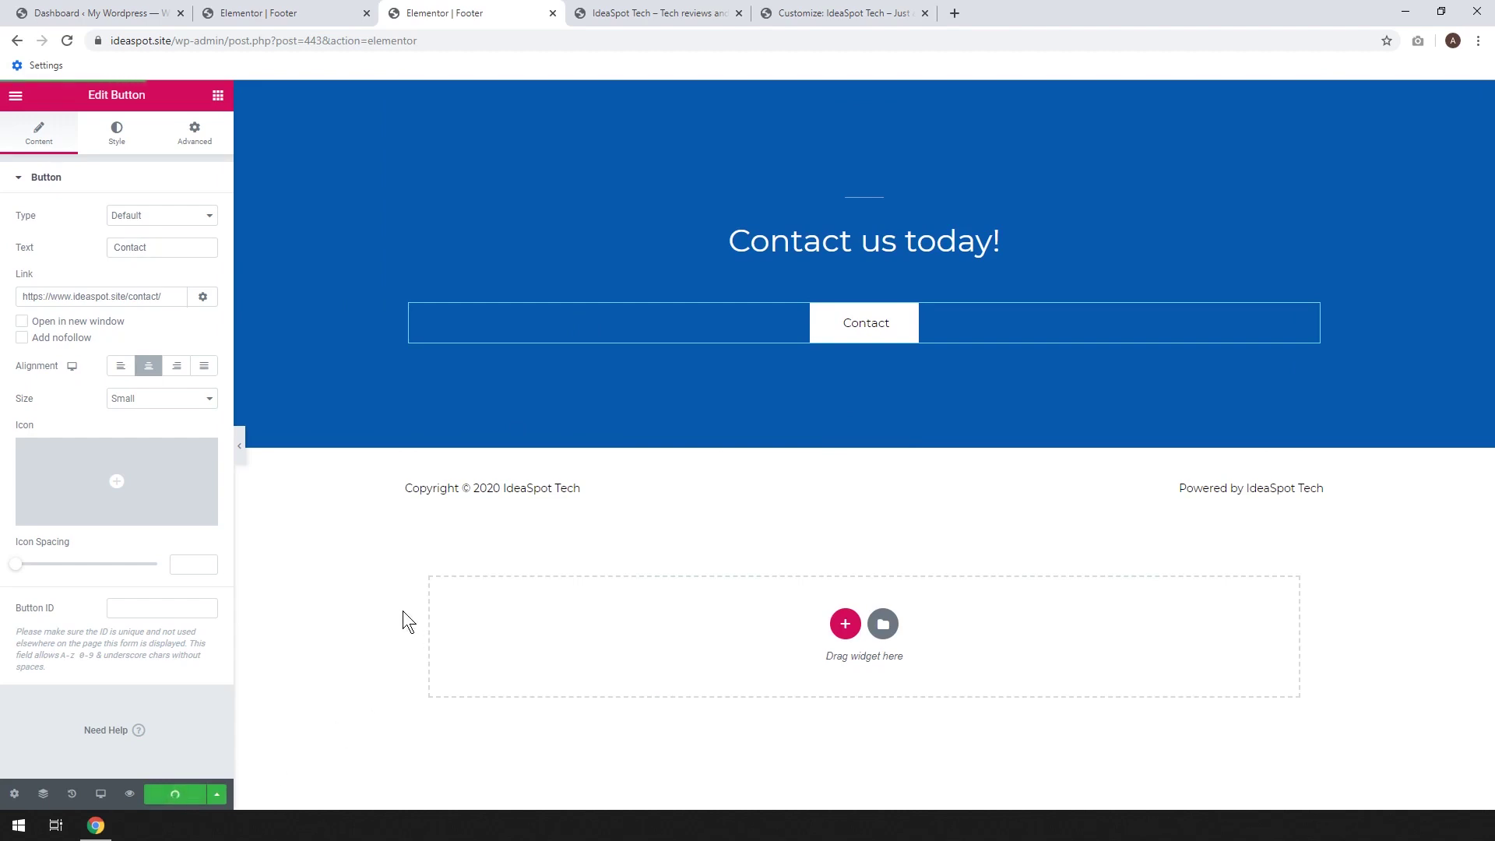
left_click(632, 12)
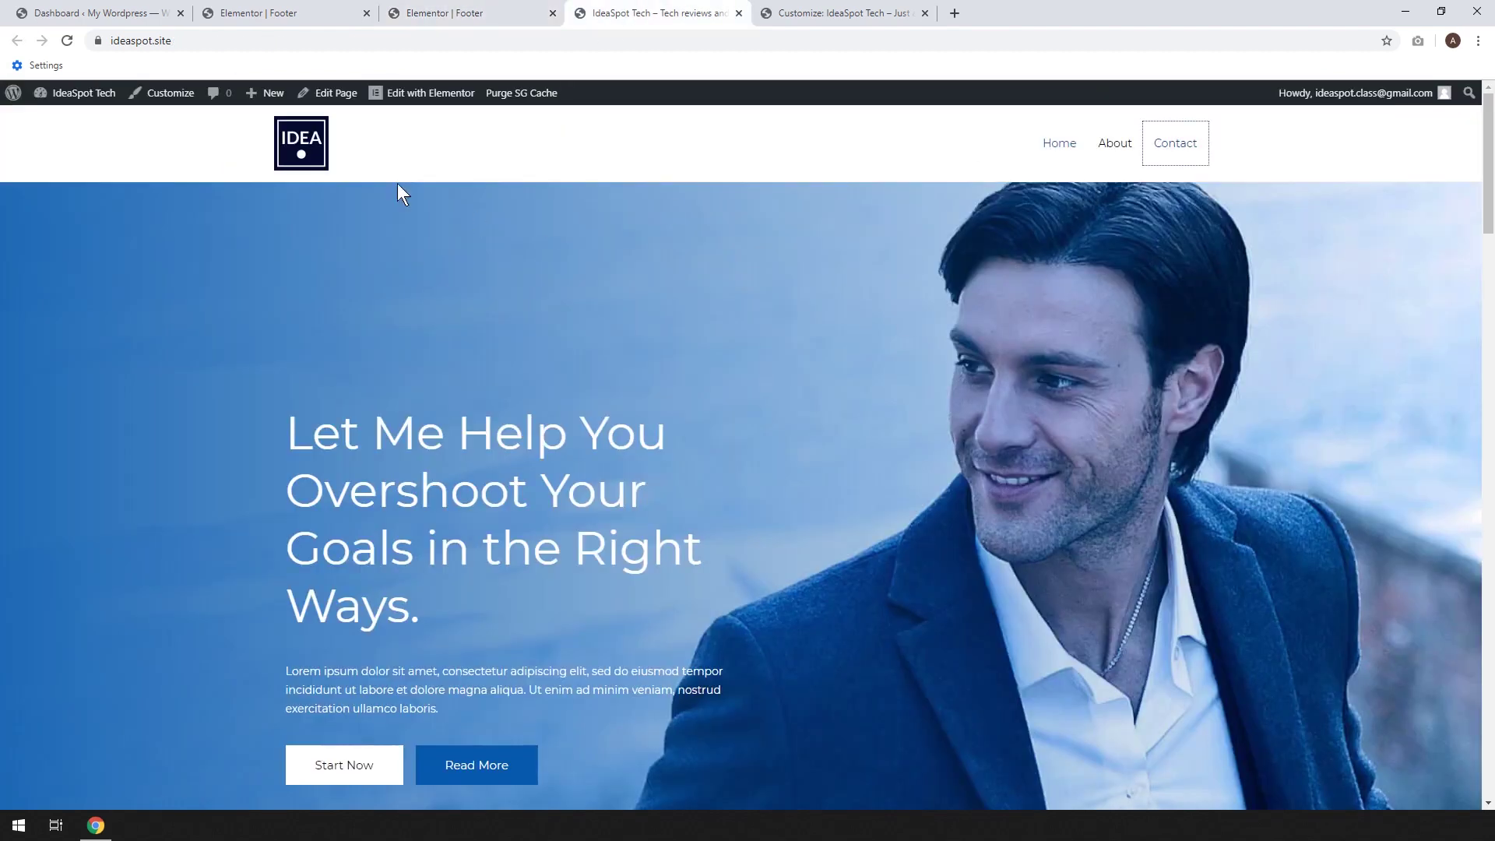
left_click(67, 40)
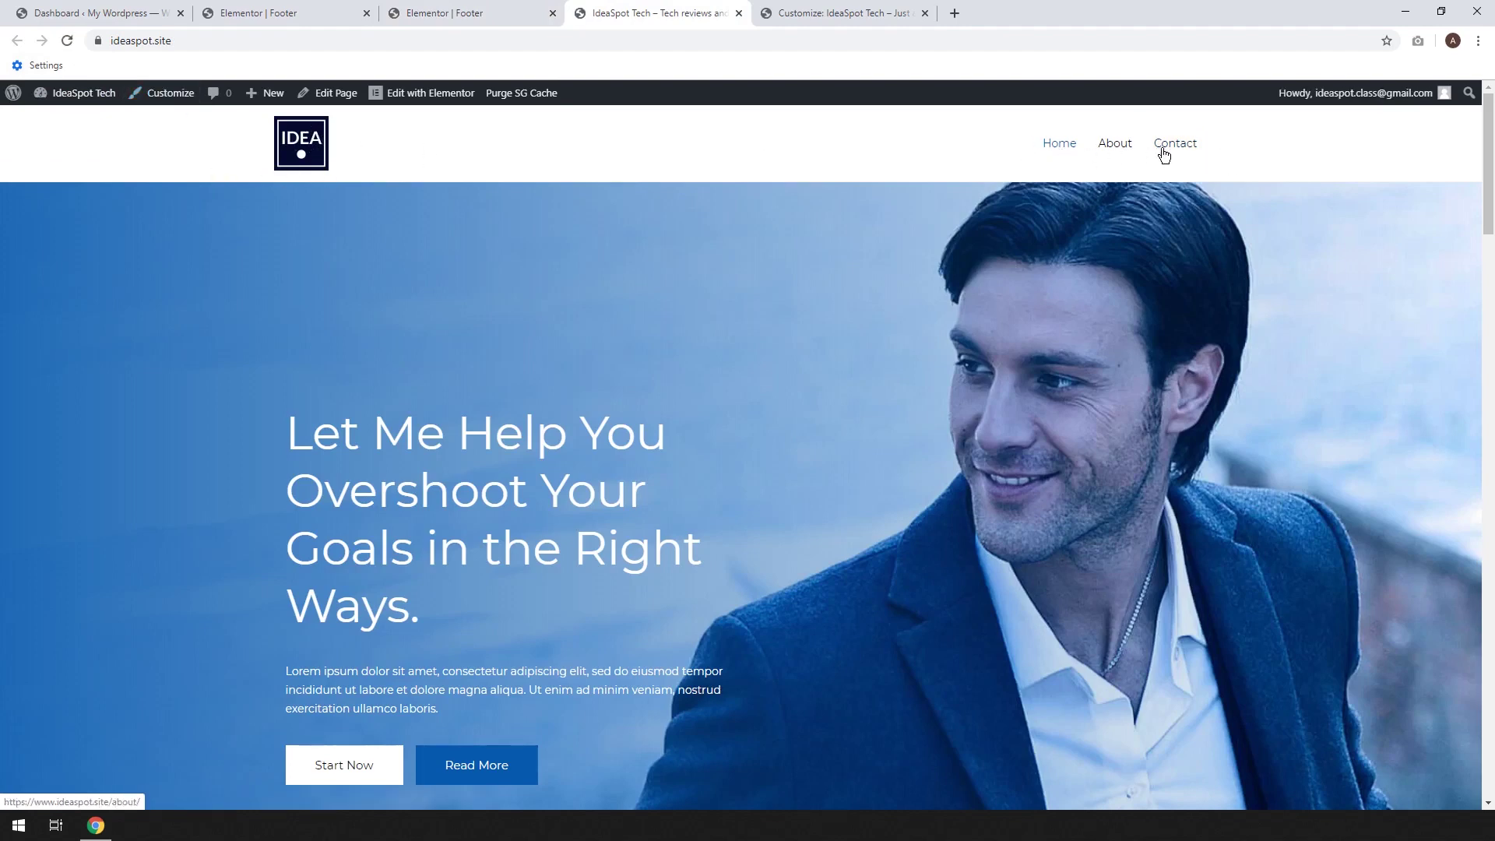
scroll(1492, 208, "down", 3)
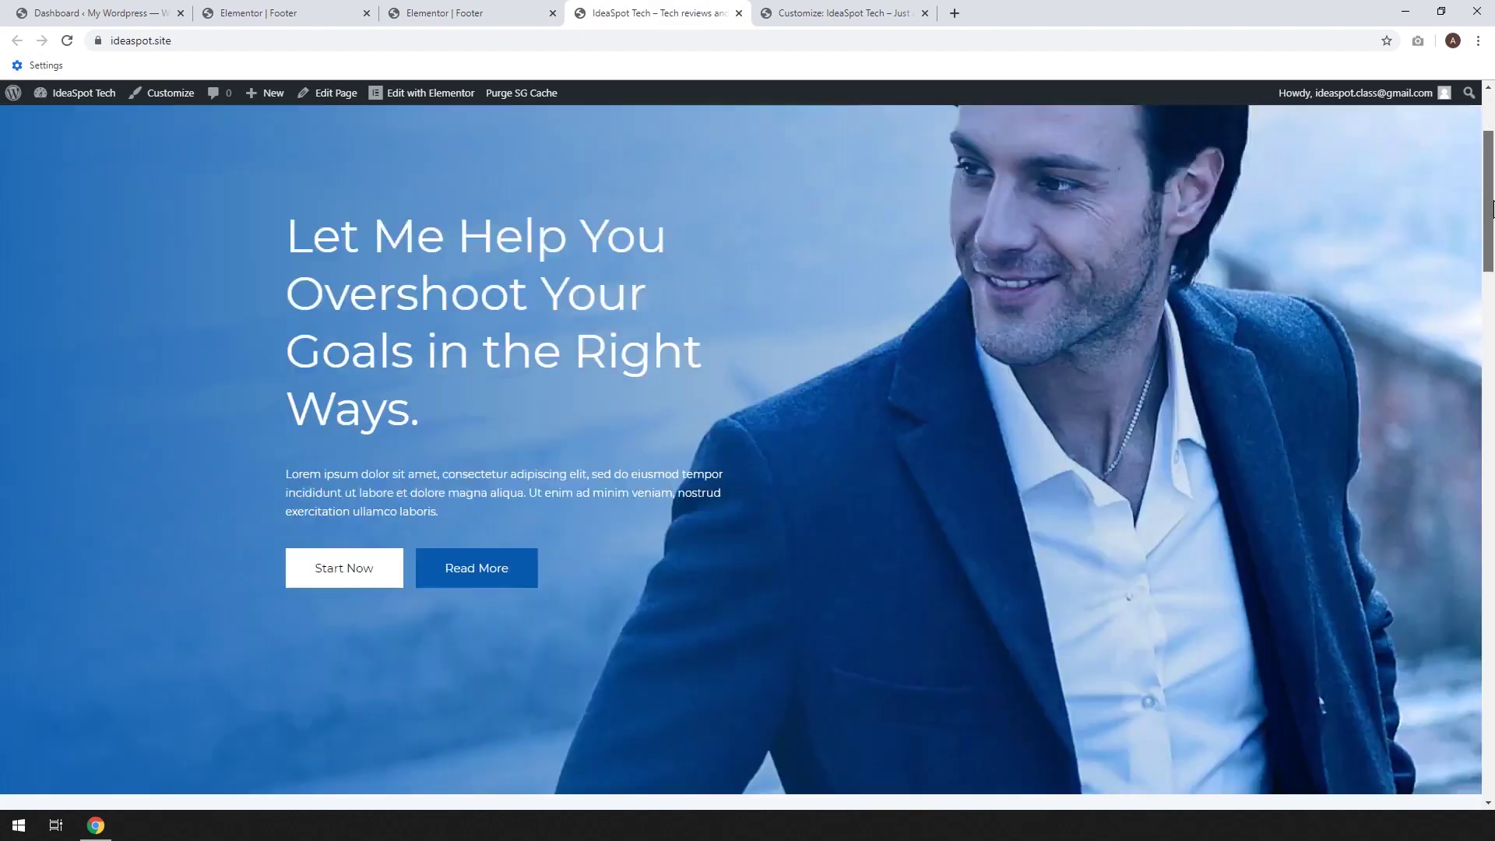
scroll(1492, 208, "down", 20)
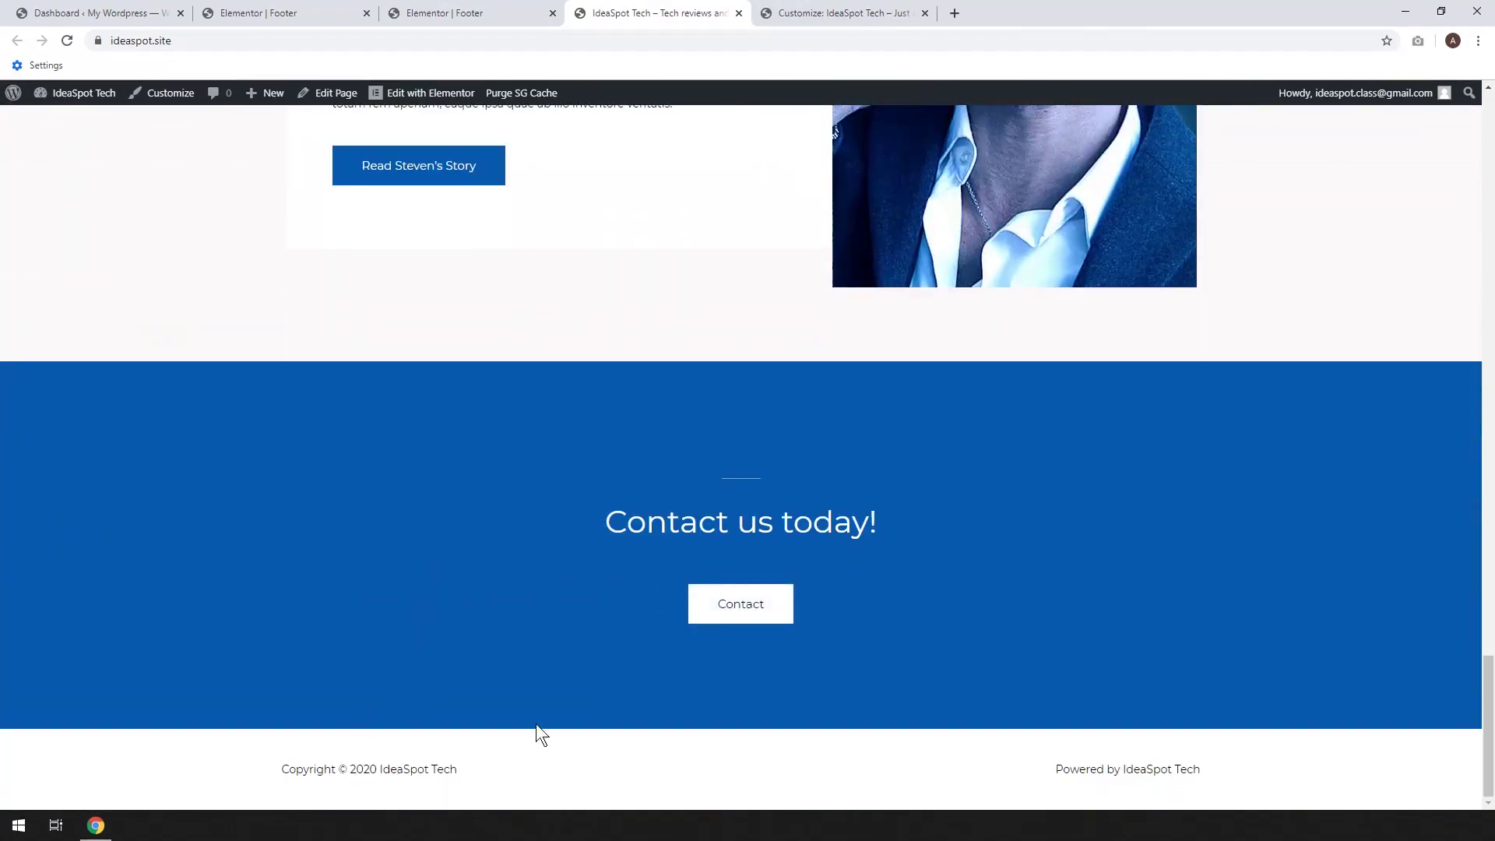
left_click(741, 612)
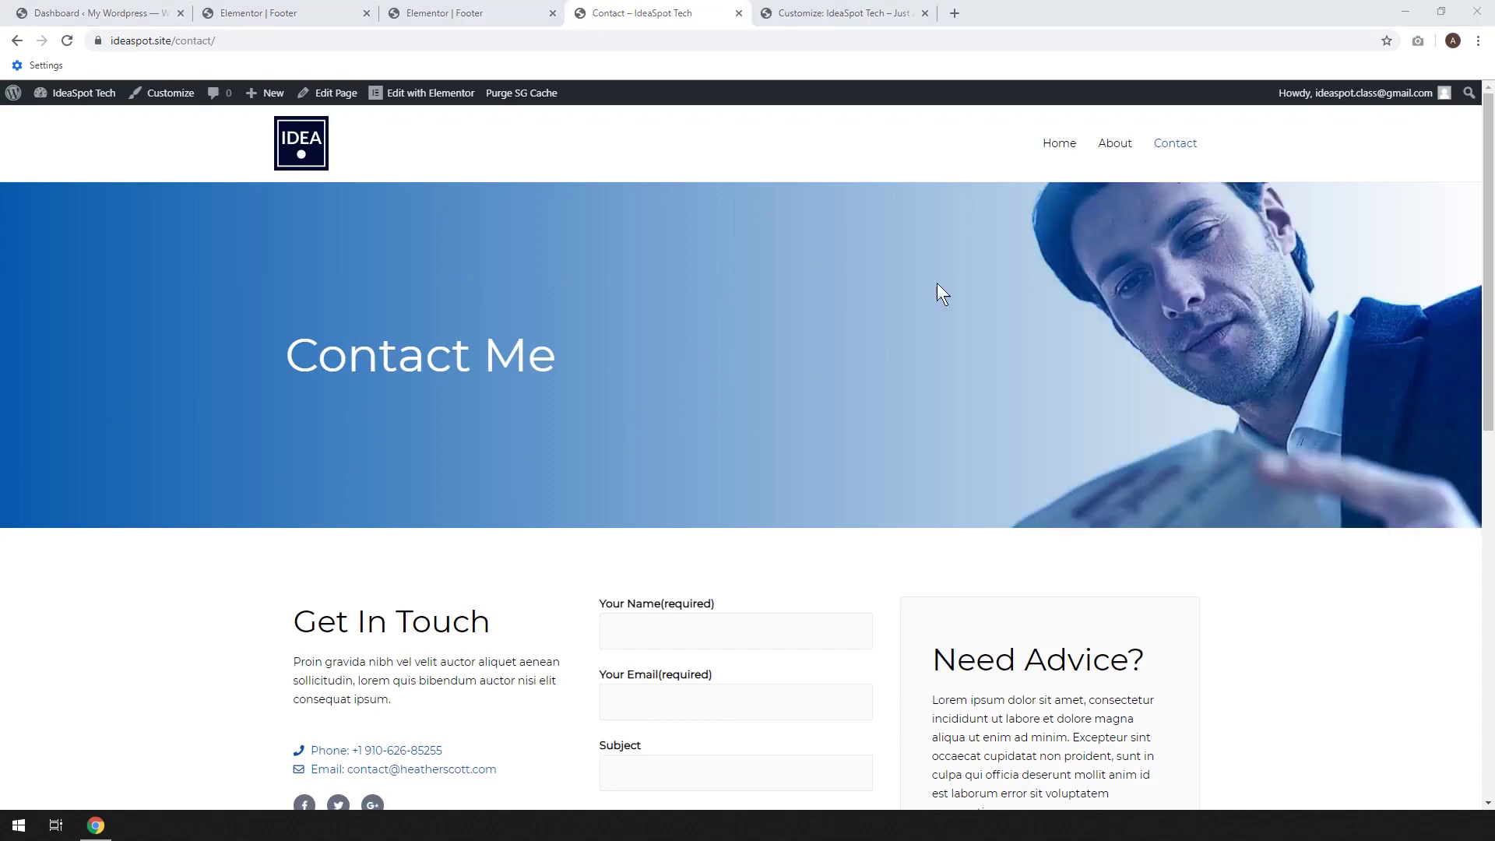
left_click(1065, 156)
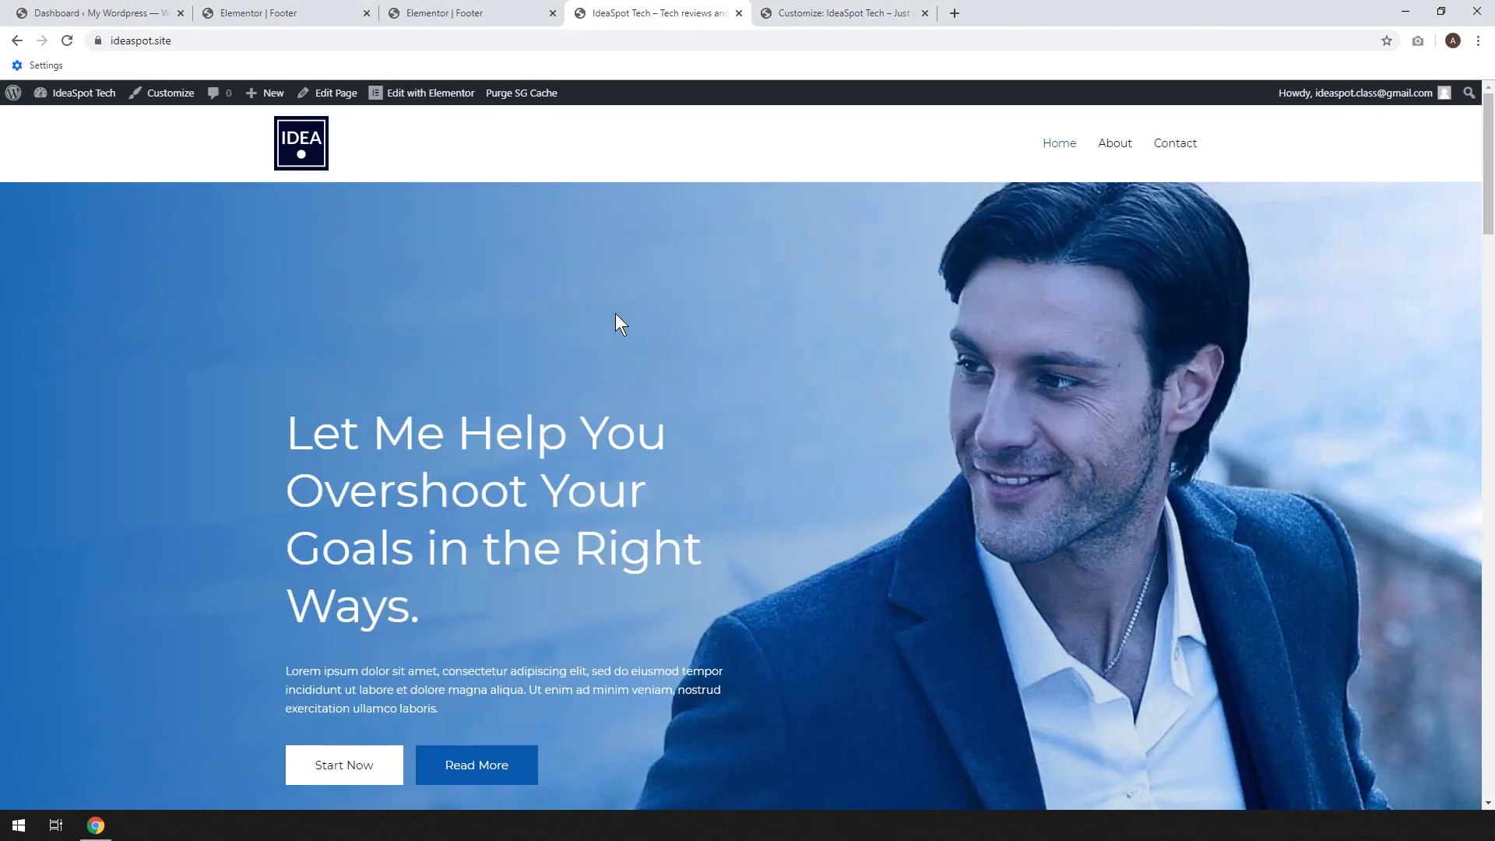
Edit the Home page with Elementor, select the hero section, and dismiss the right-click tip
left_click(432, 94)
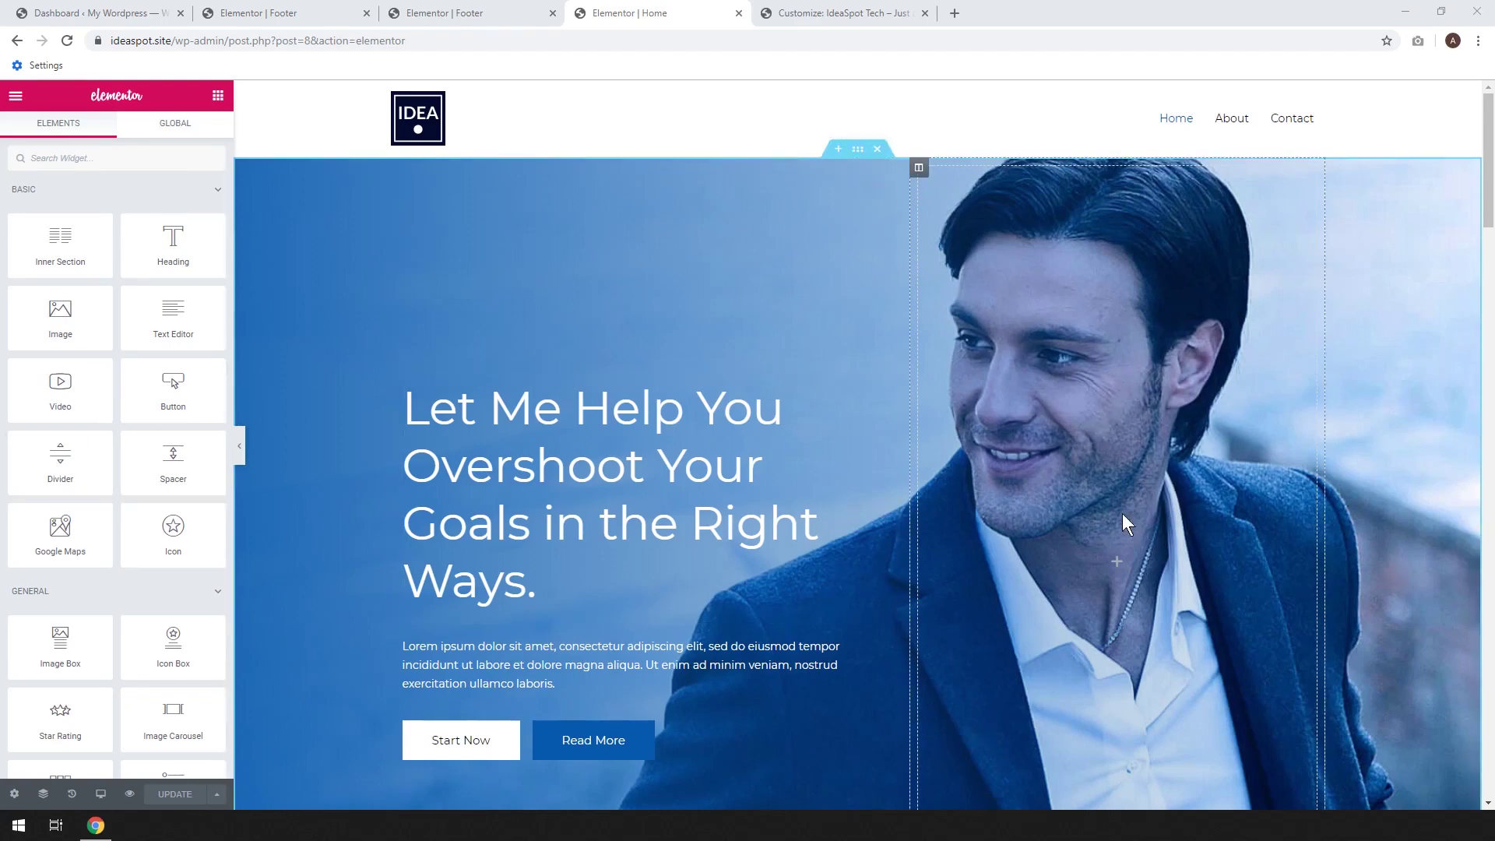
left_click(857, 152)
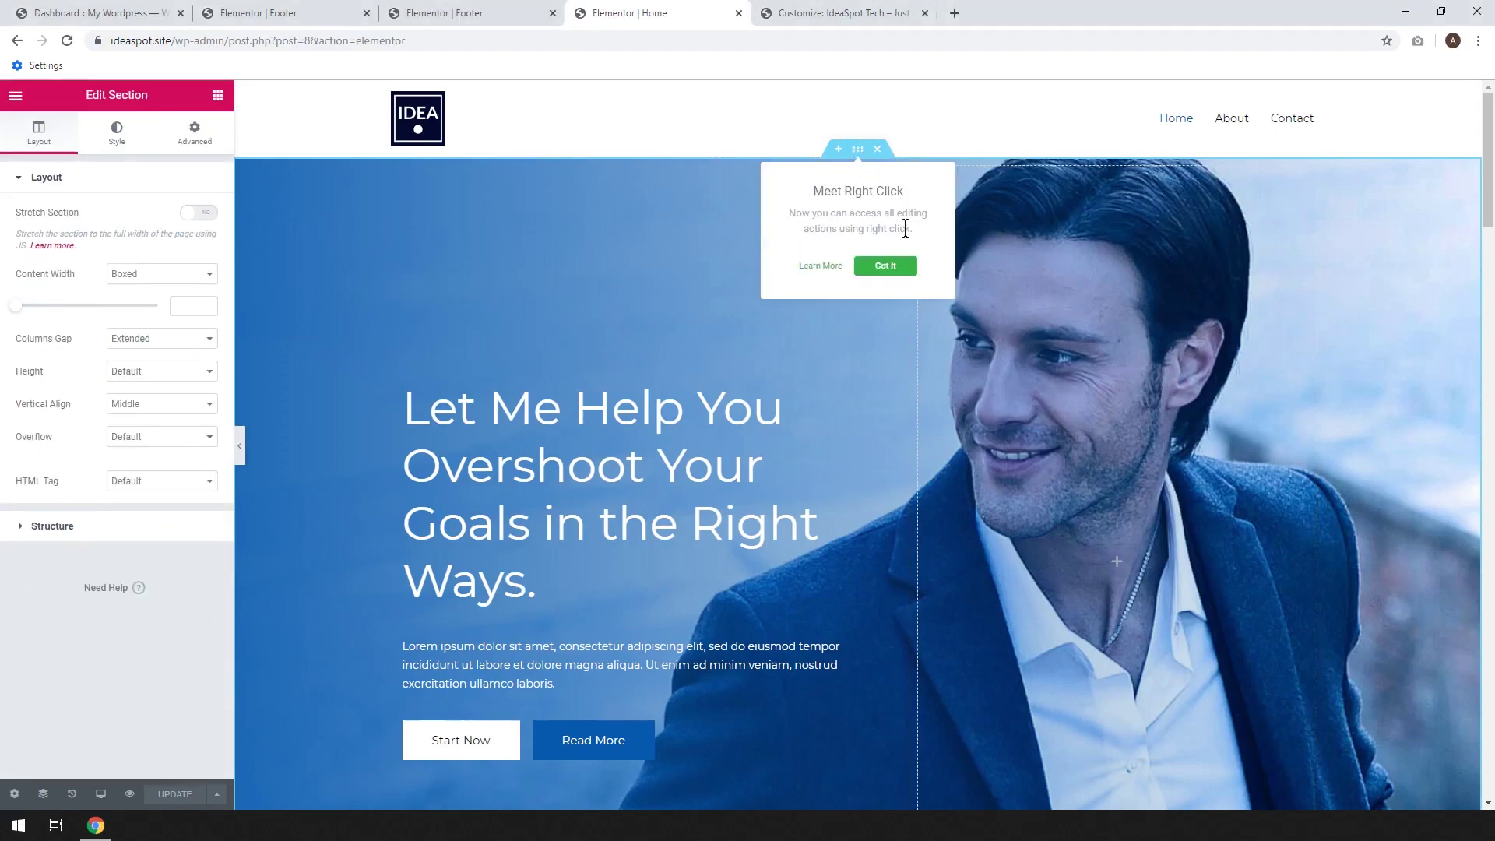
left_click(885, 266)
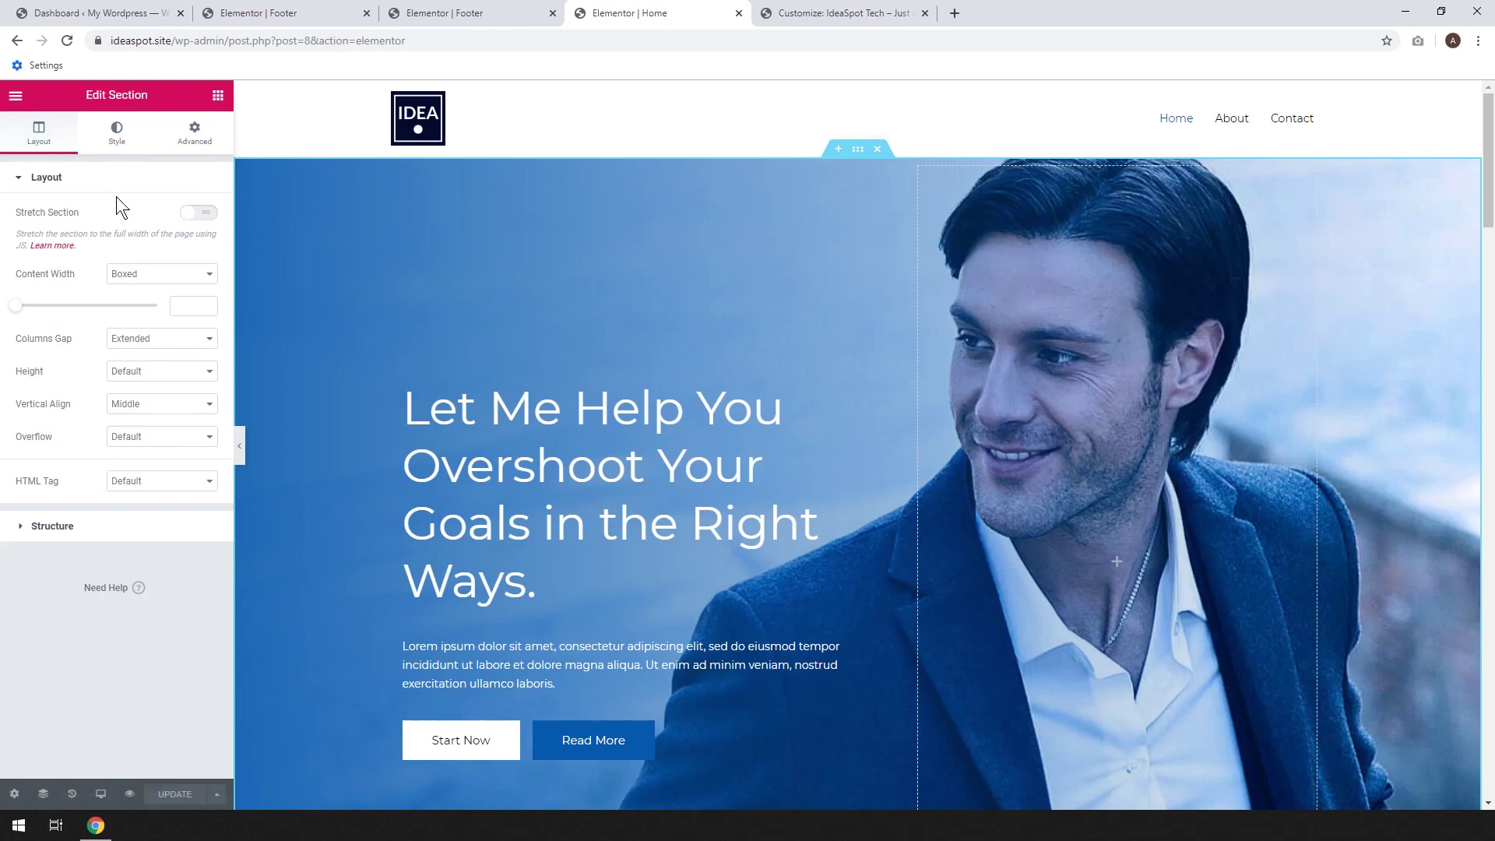
Upload eleven photos into the media library from the hero section's Style background image
left_click(117, 142)
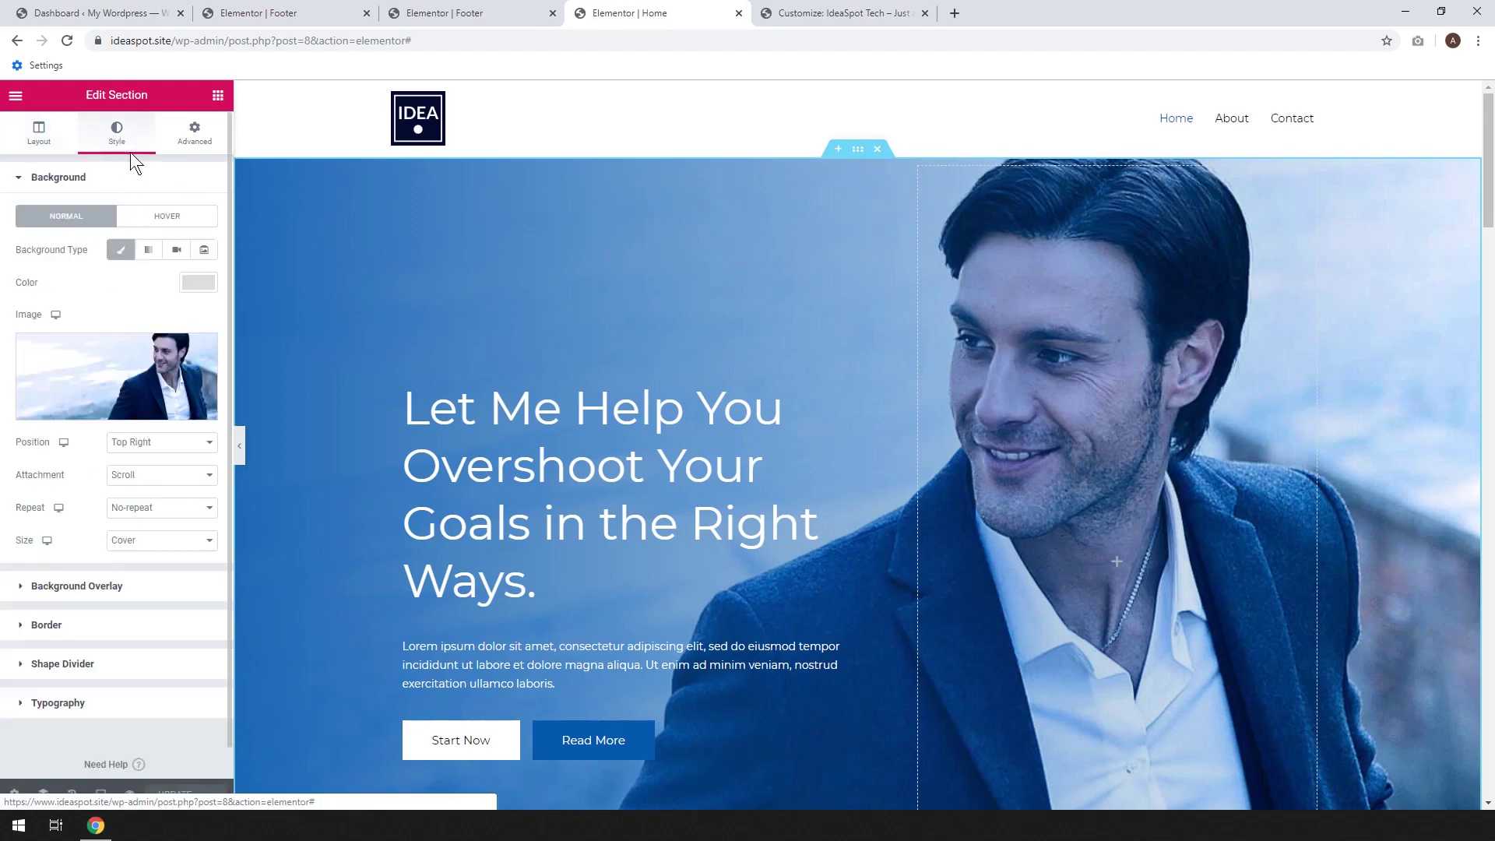
left_click(110, 389)
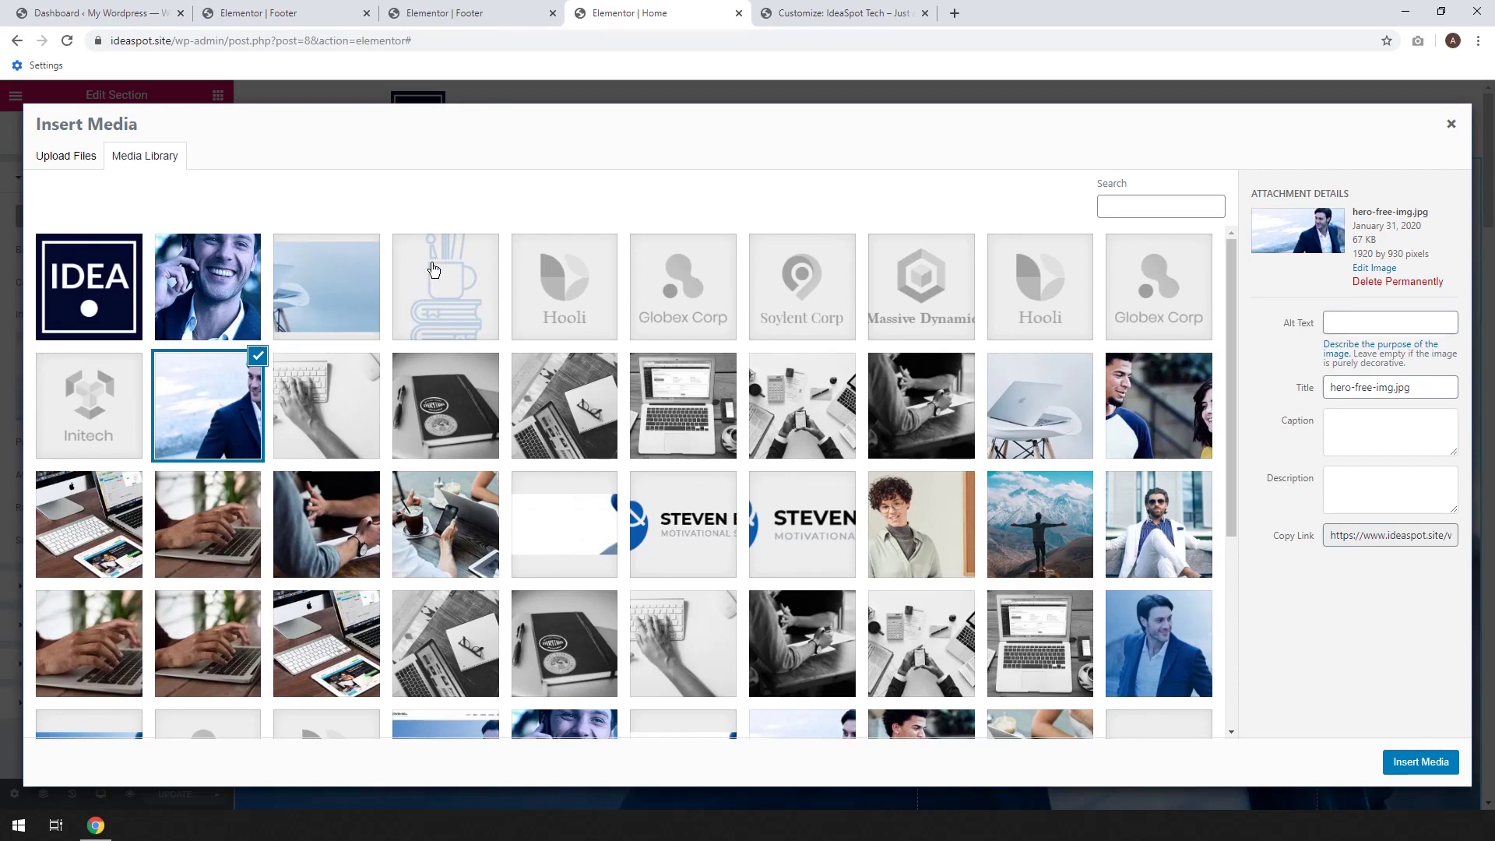
left_click(78, 164)
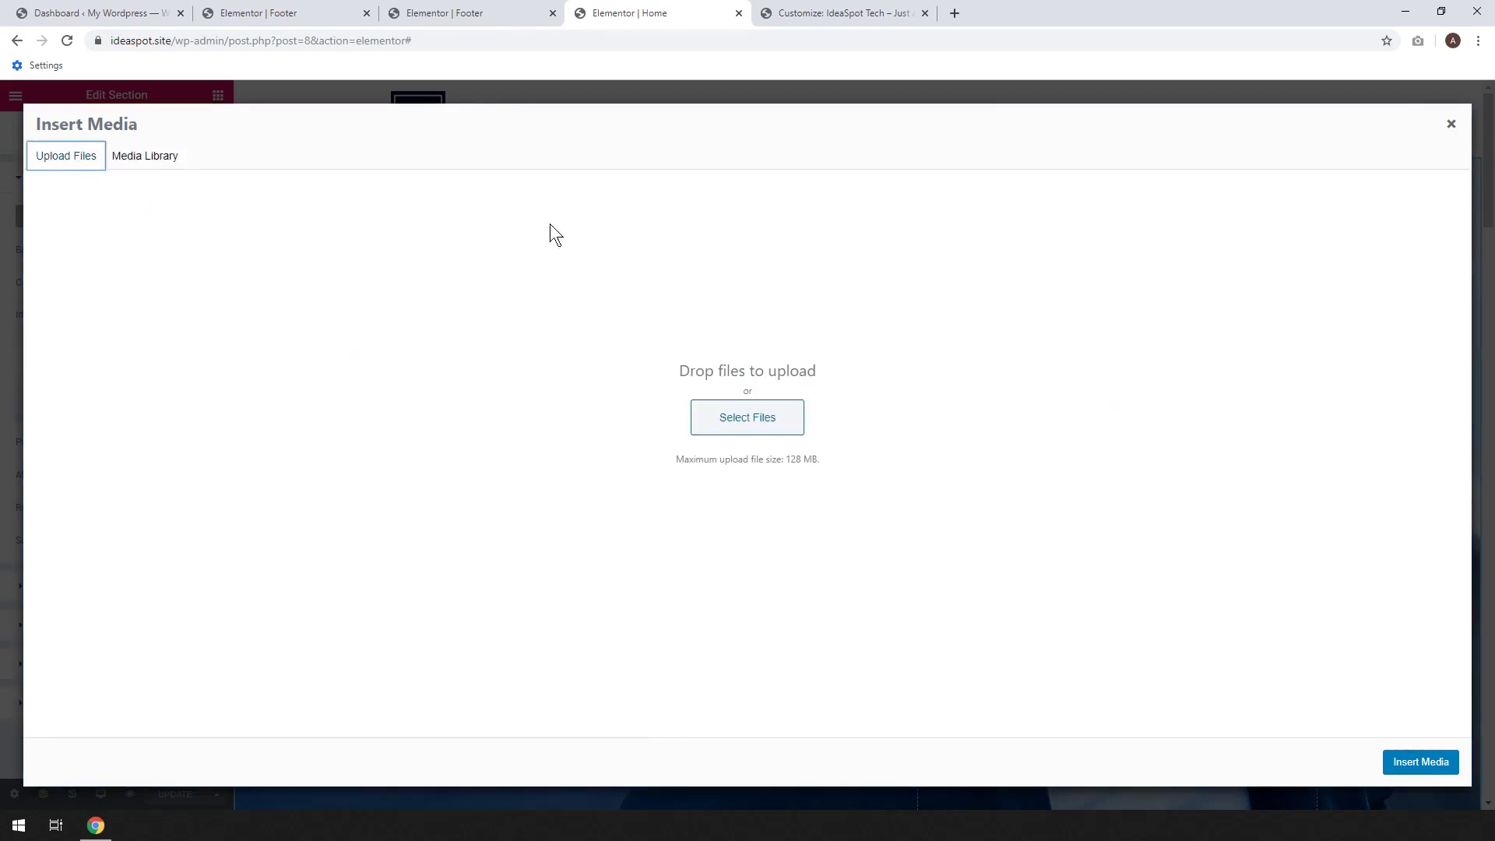
left_click(730, 419)
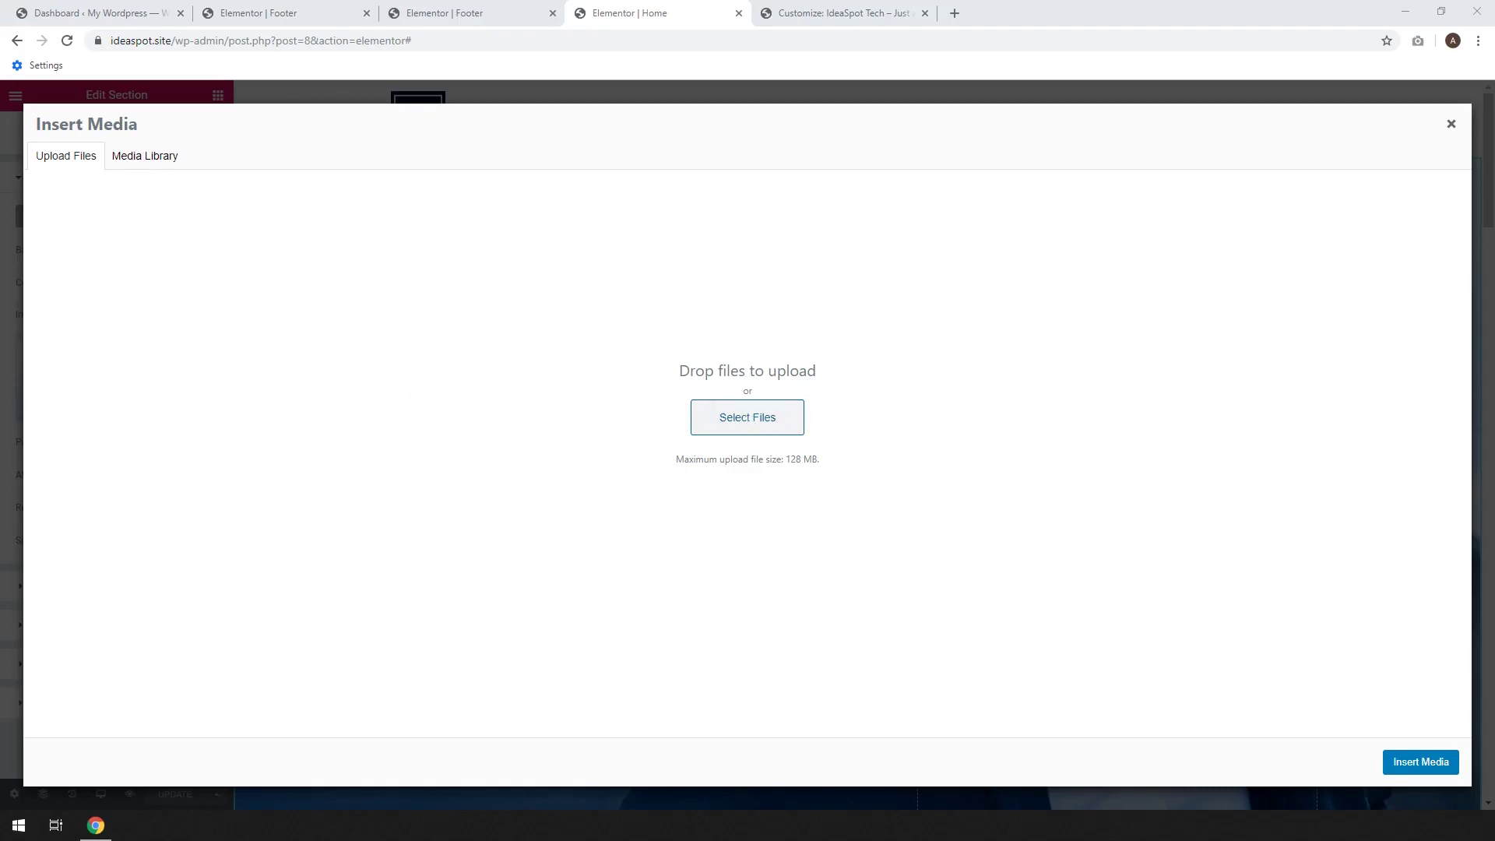
left_click_drag(1, 498, 586, 447)
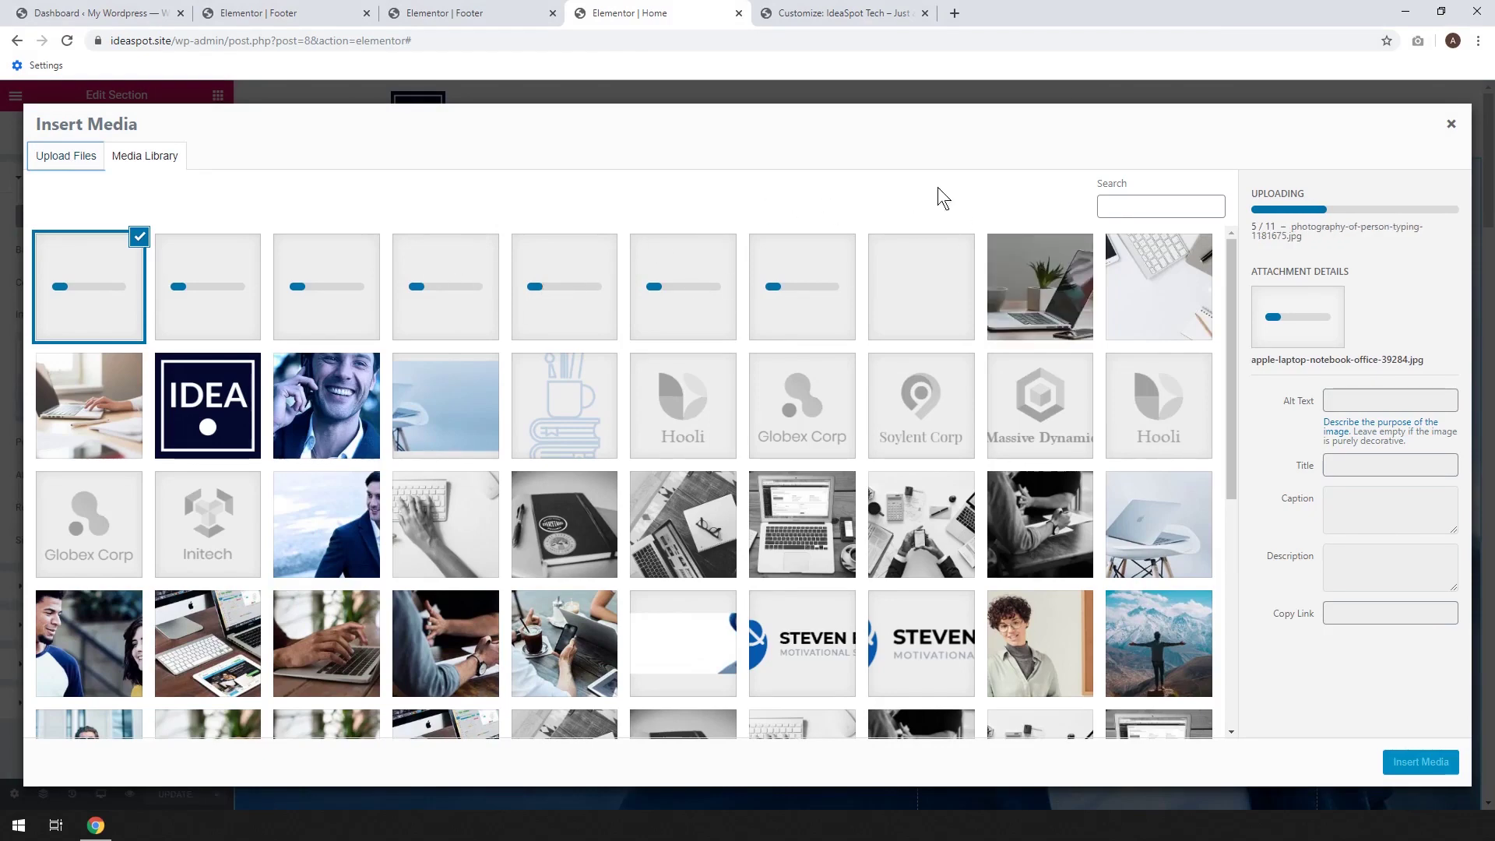
Go to pexels.com in a new tab and browse its Technology photos
left_click(957, 15)
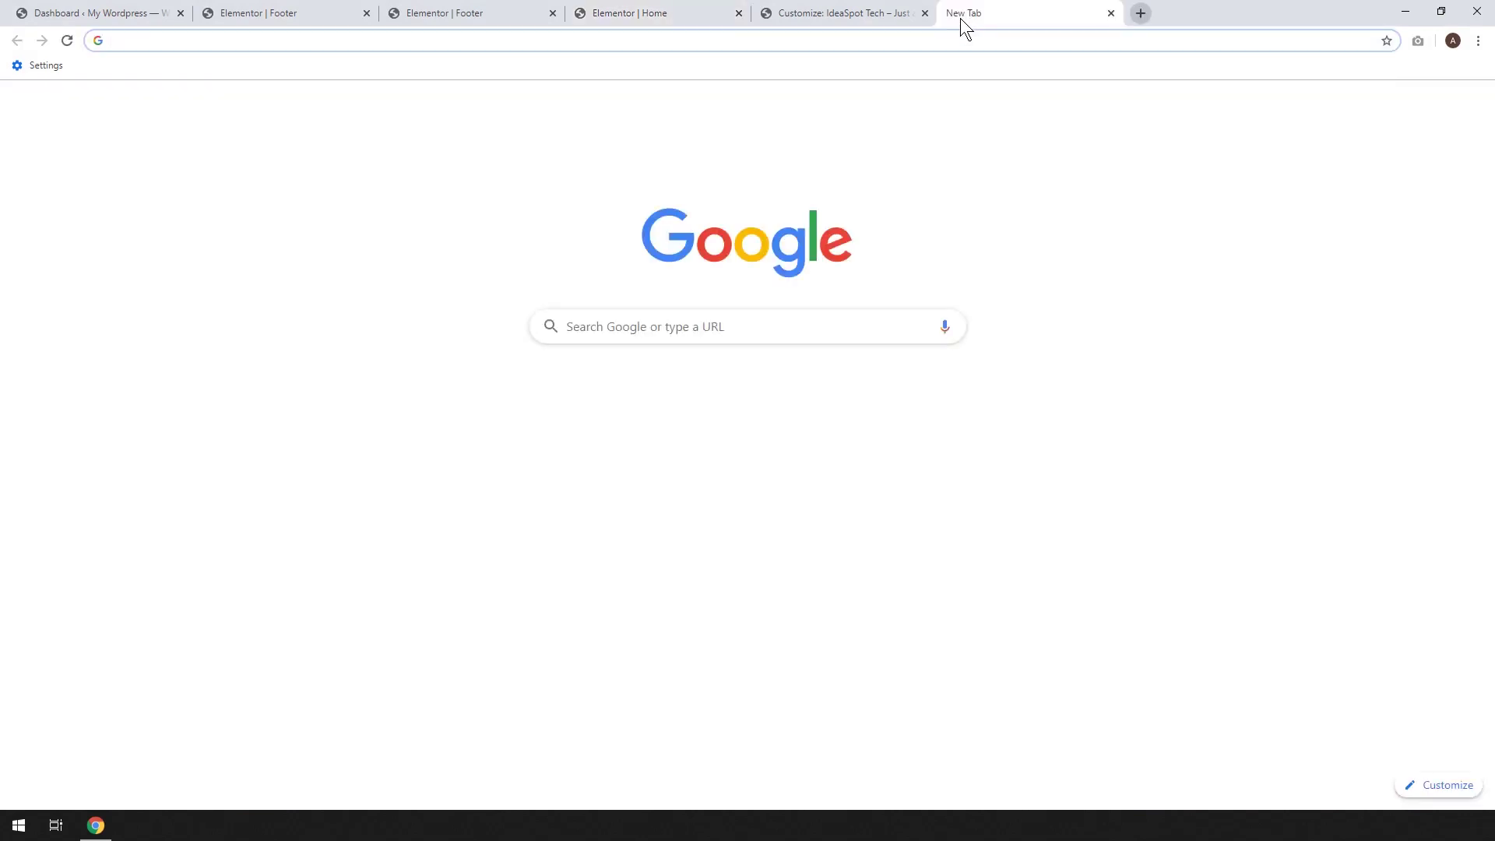
type("pexell")
key("BackSpace")
key("BackSpace")
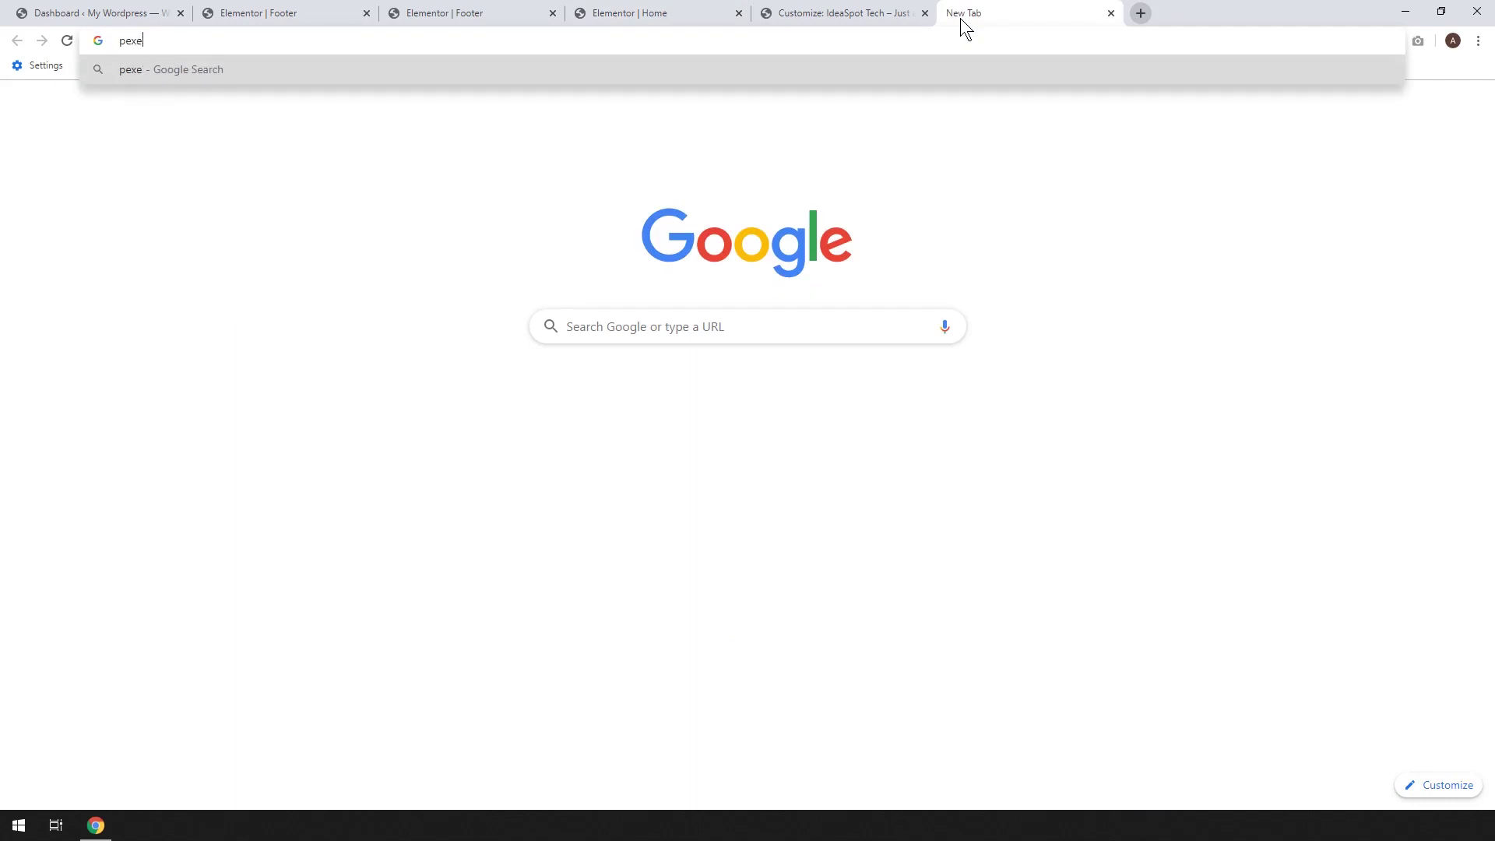
type("ls.com")
key("Return")
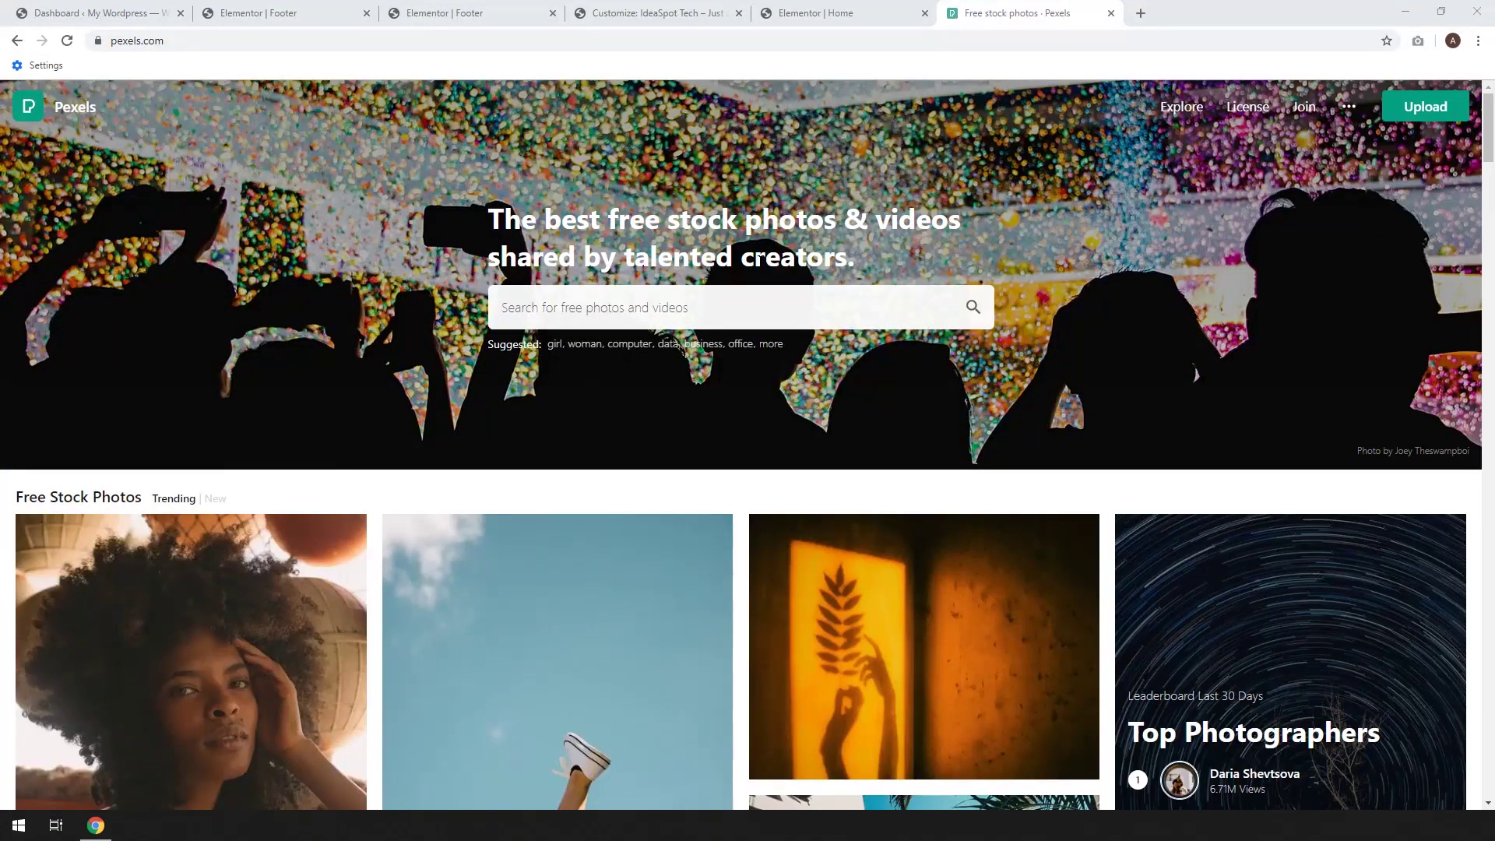
left_click(731, 308)
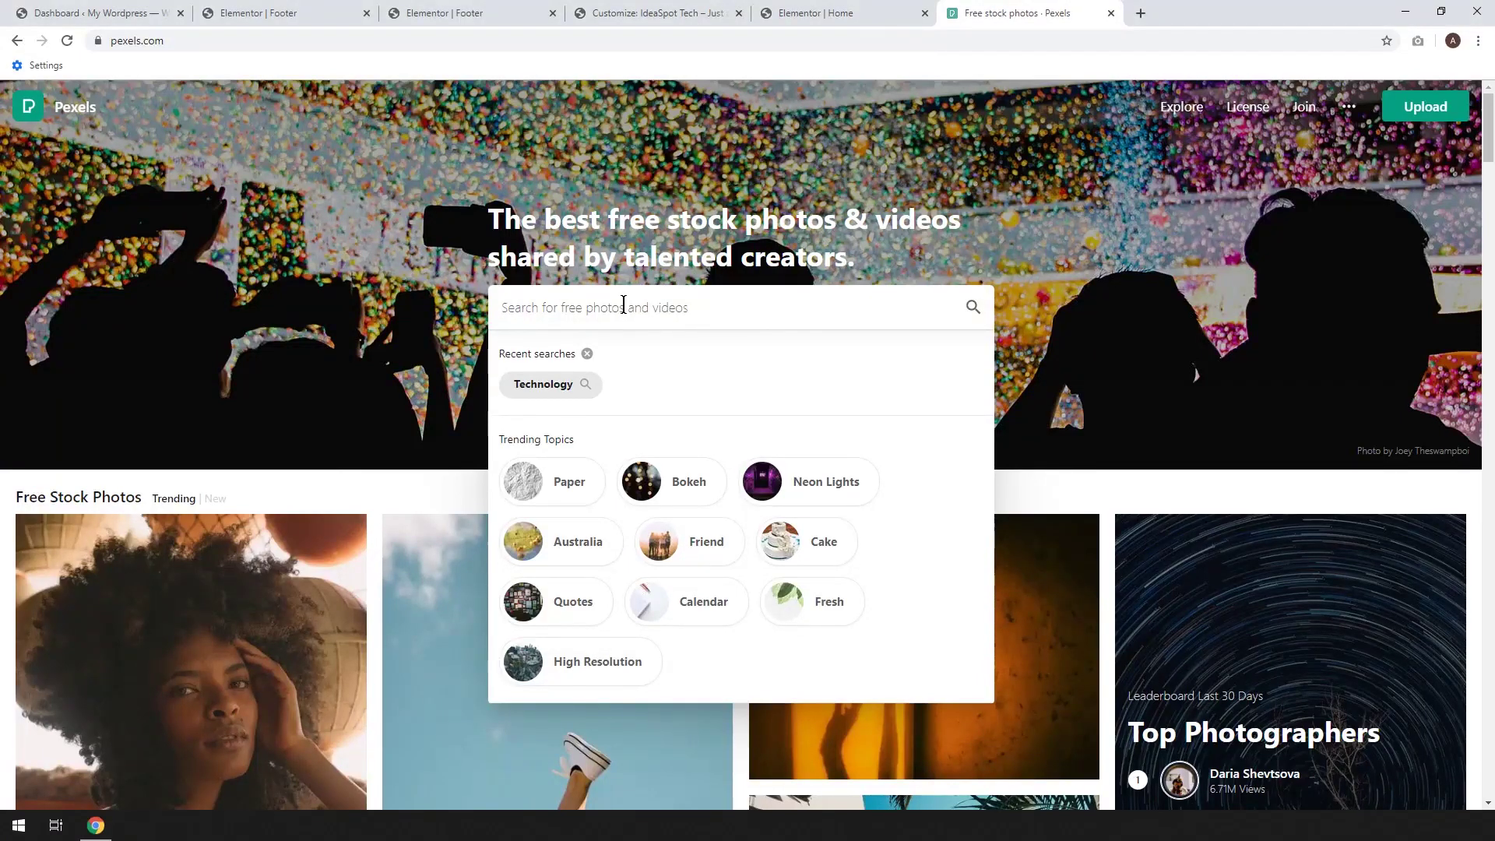
left_click(542, 385)
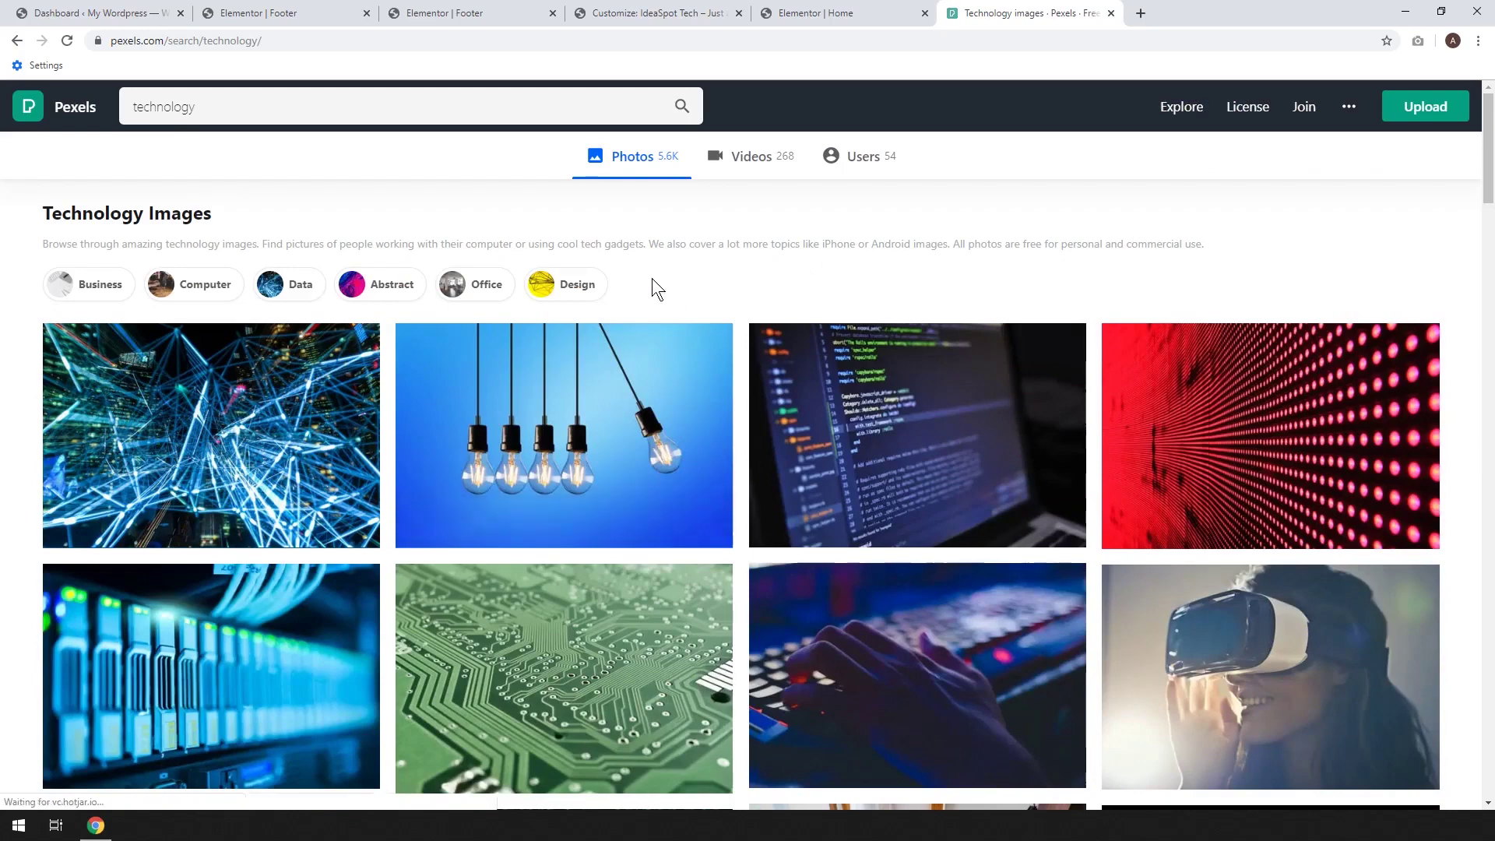
scroll(706, 401, "down", 1)
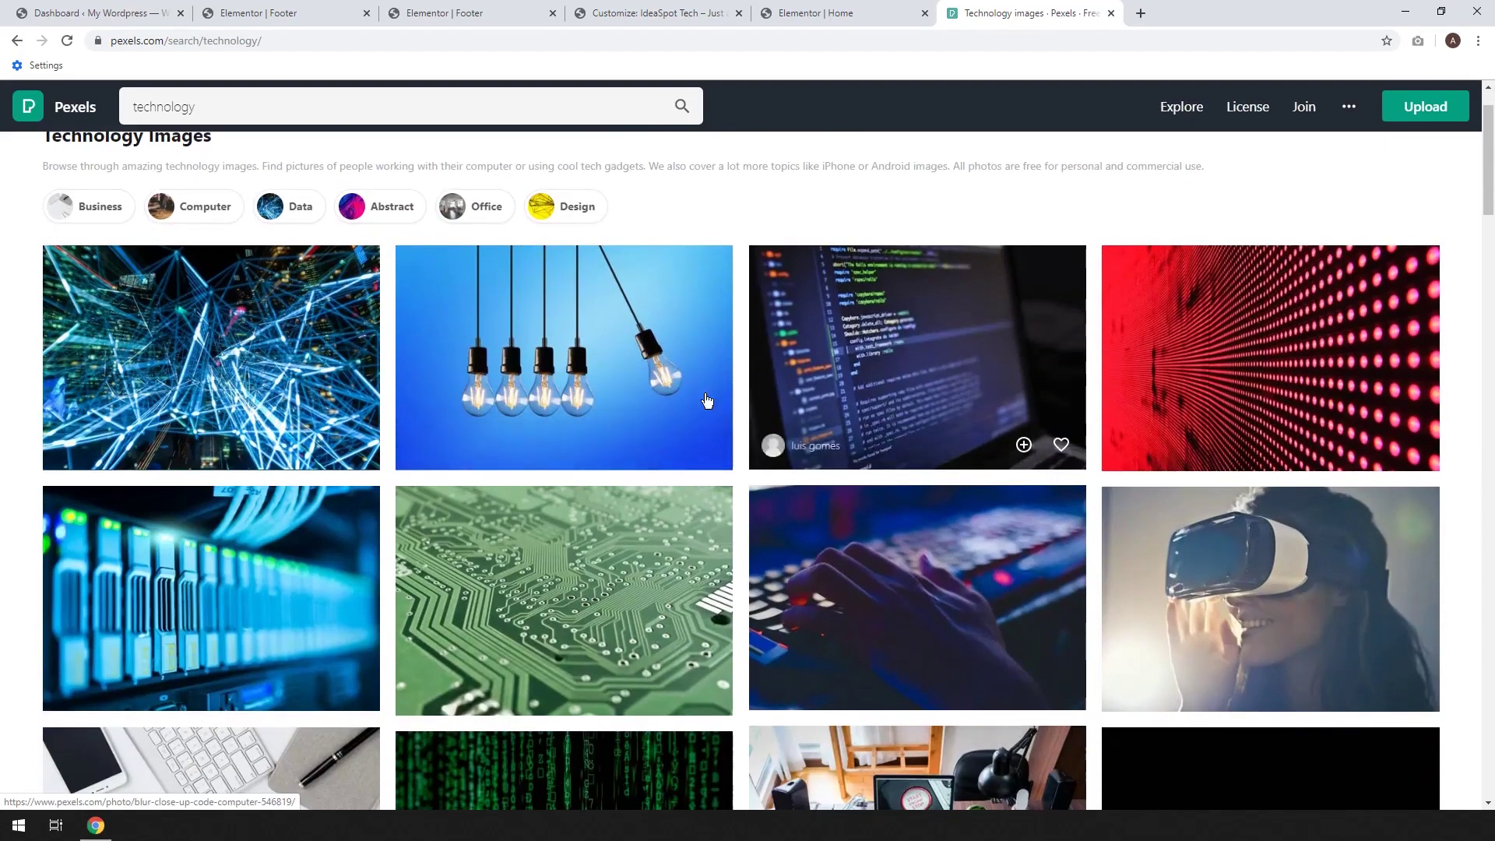
scroll(707, 401, "down", 3)
scroll(932, 371, "up", 4)
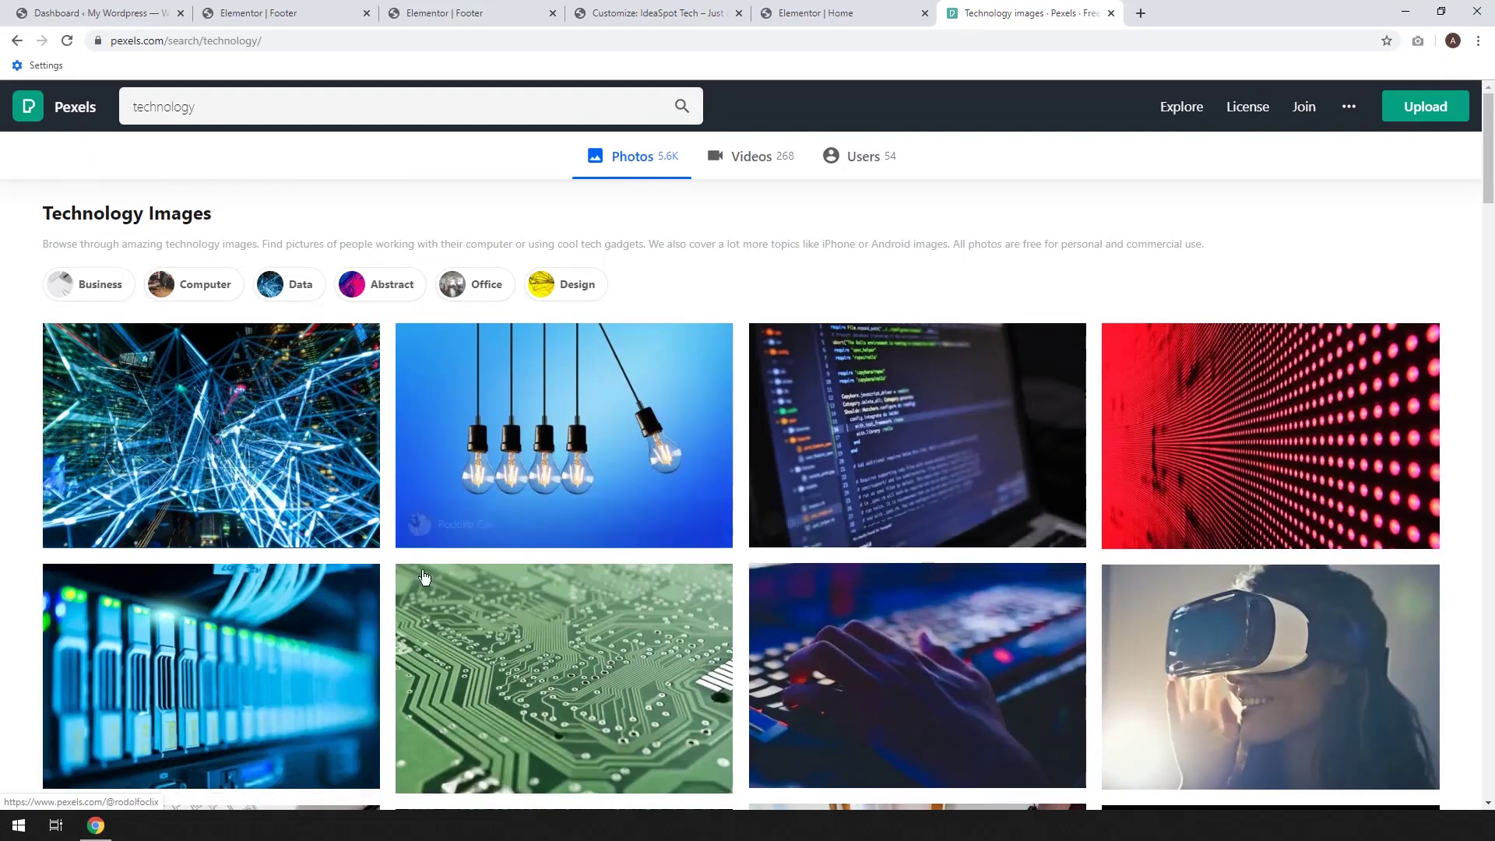
Download the glowing blue network photo at Large size, dismissing the popups
left_click(203, 476)
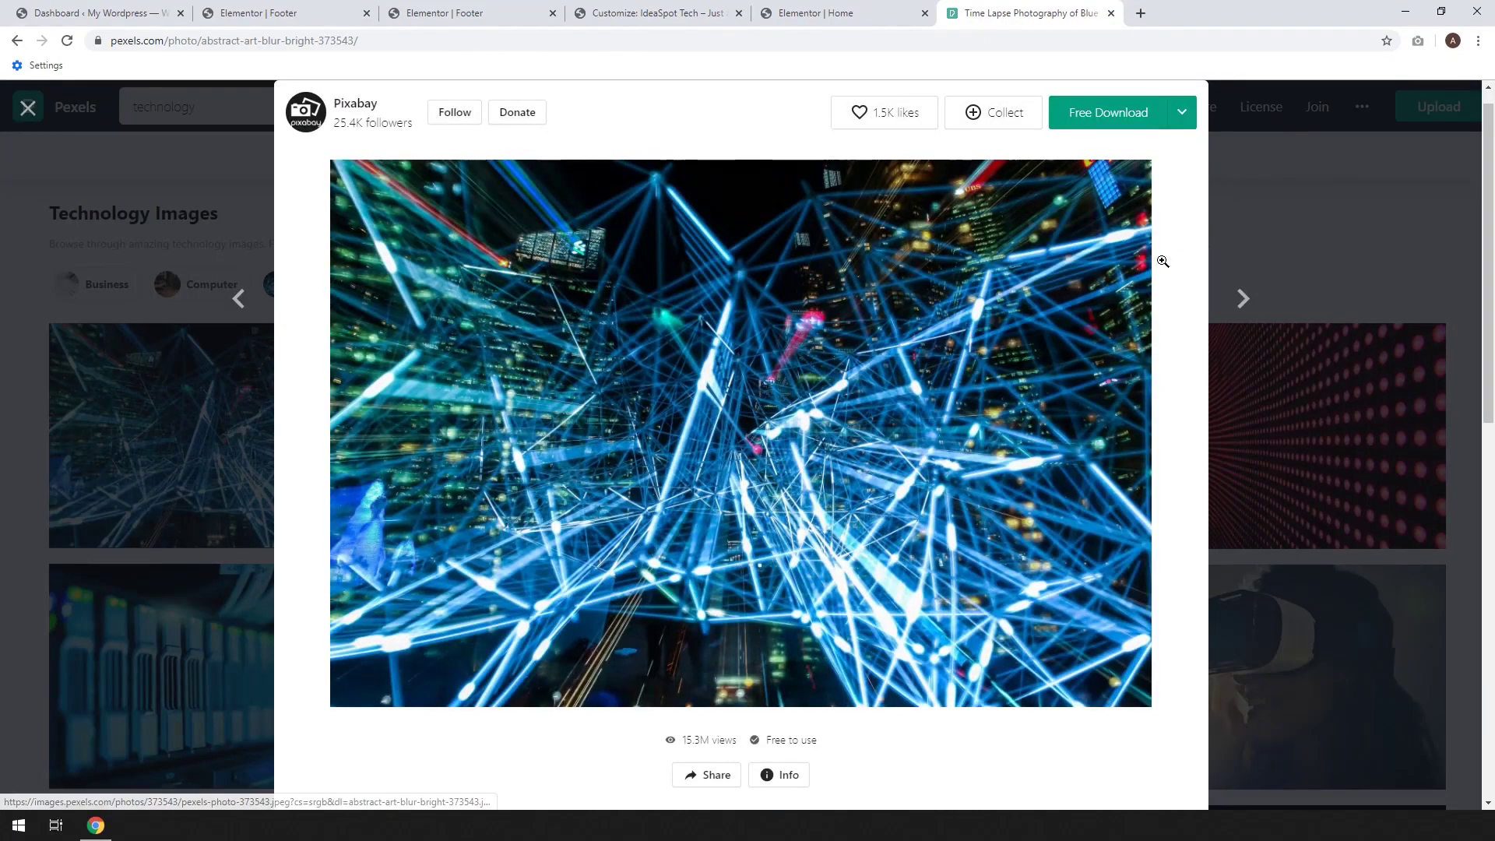
left_click(1182, 118)
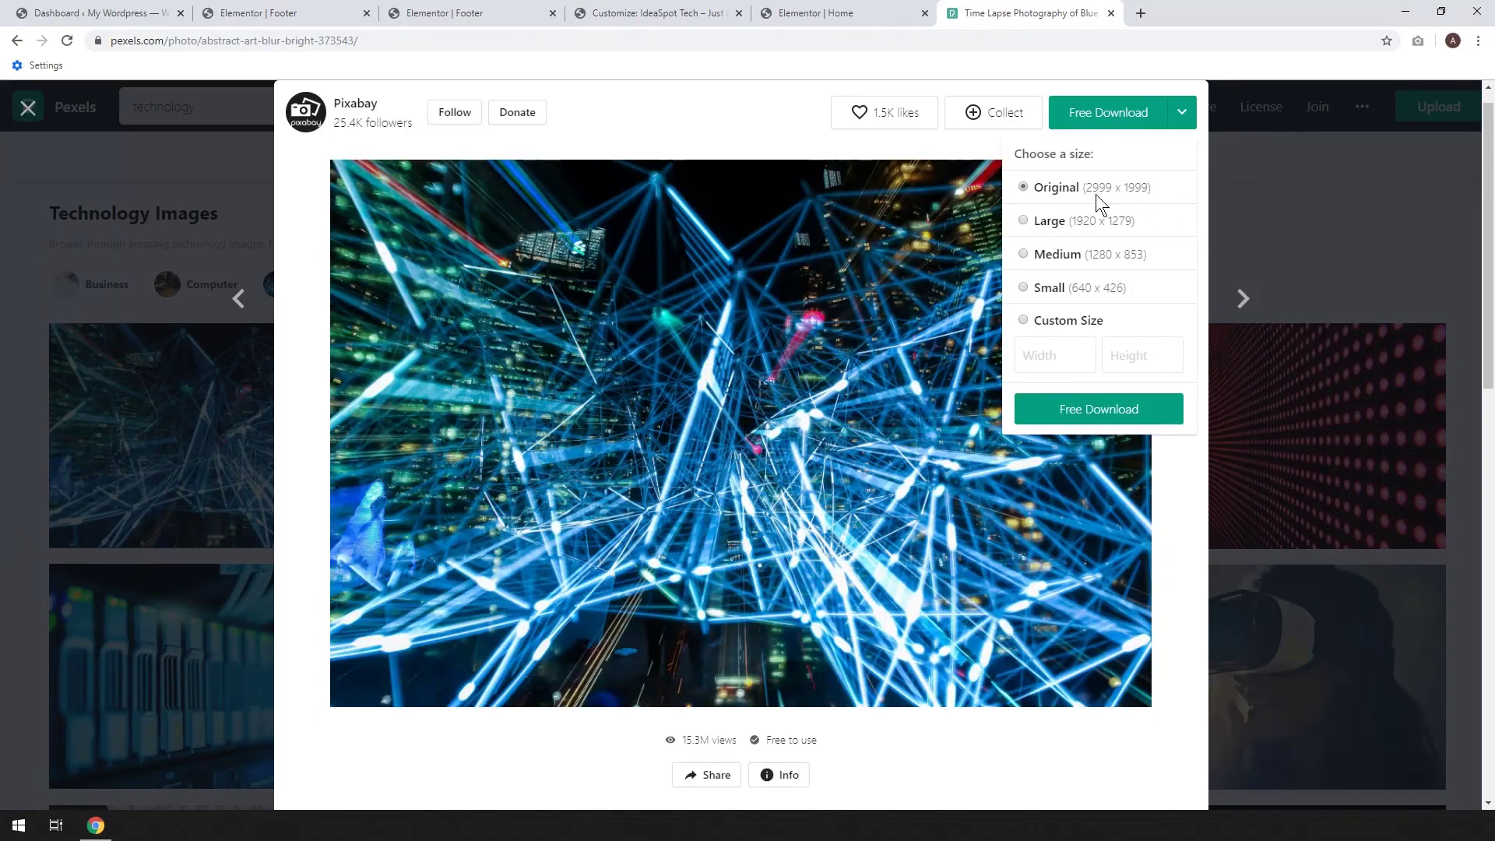
left_click(1180, 118)
left_click(1035, 222)
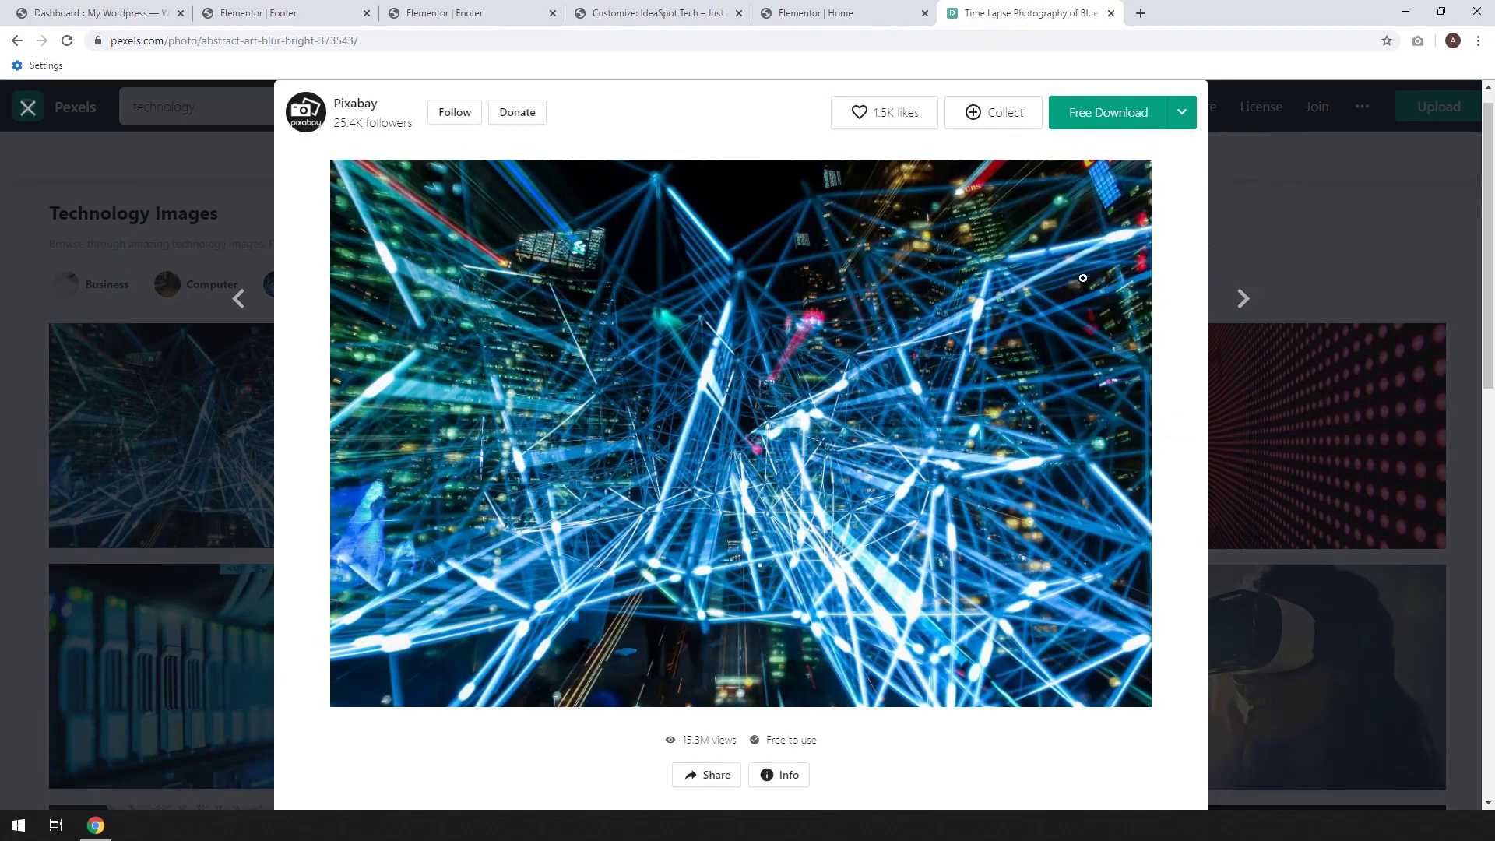
left_click(1131, 117)
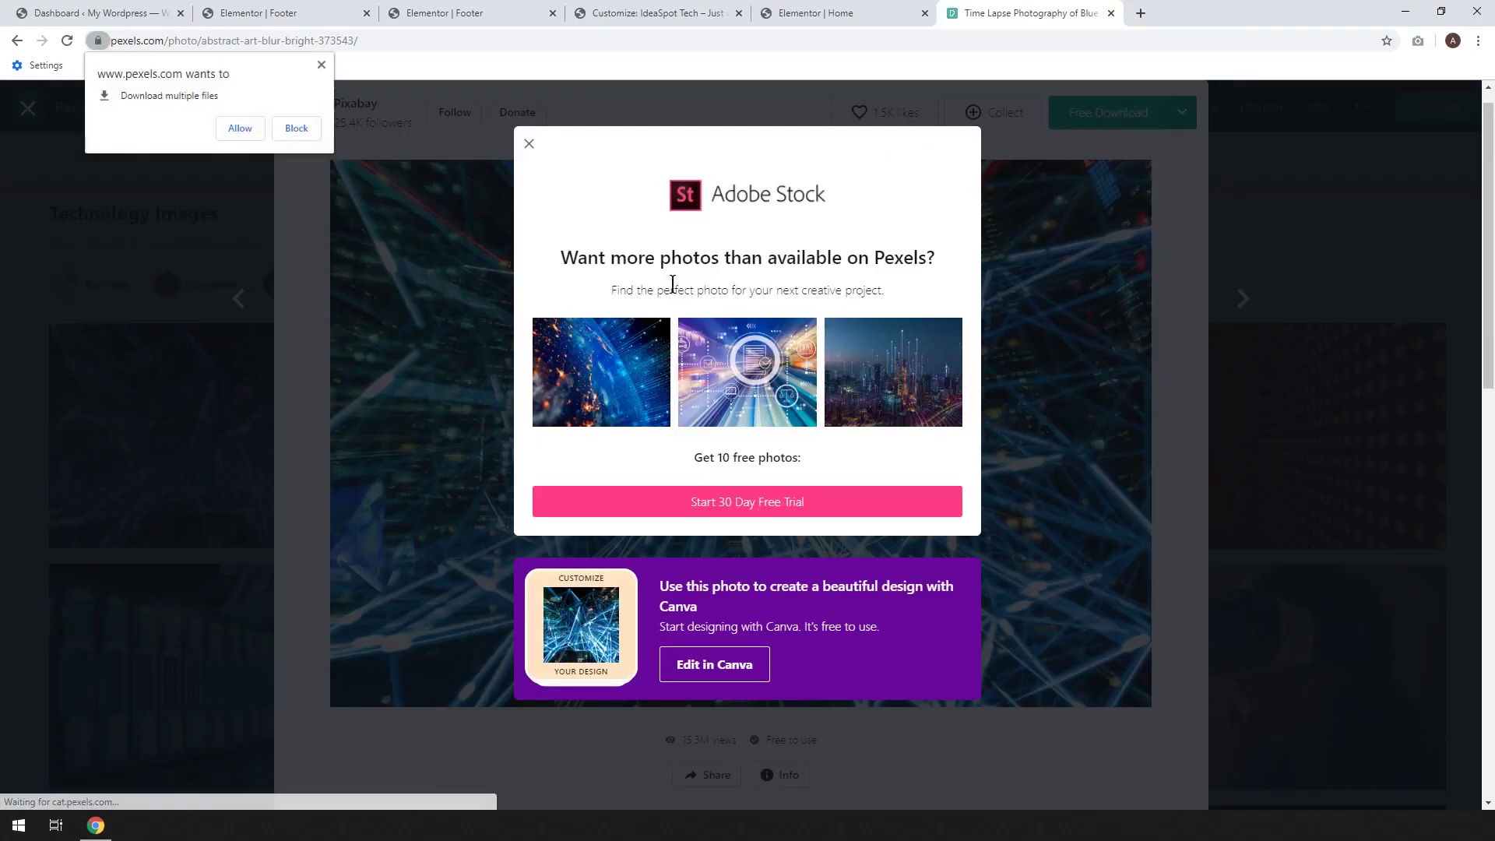
left_click(323, 65)
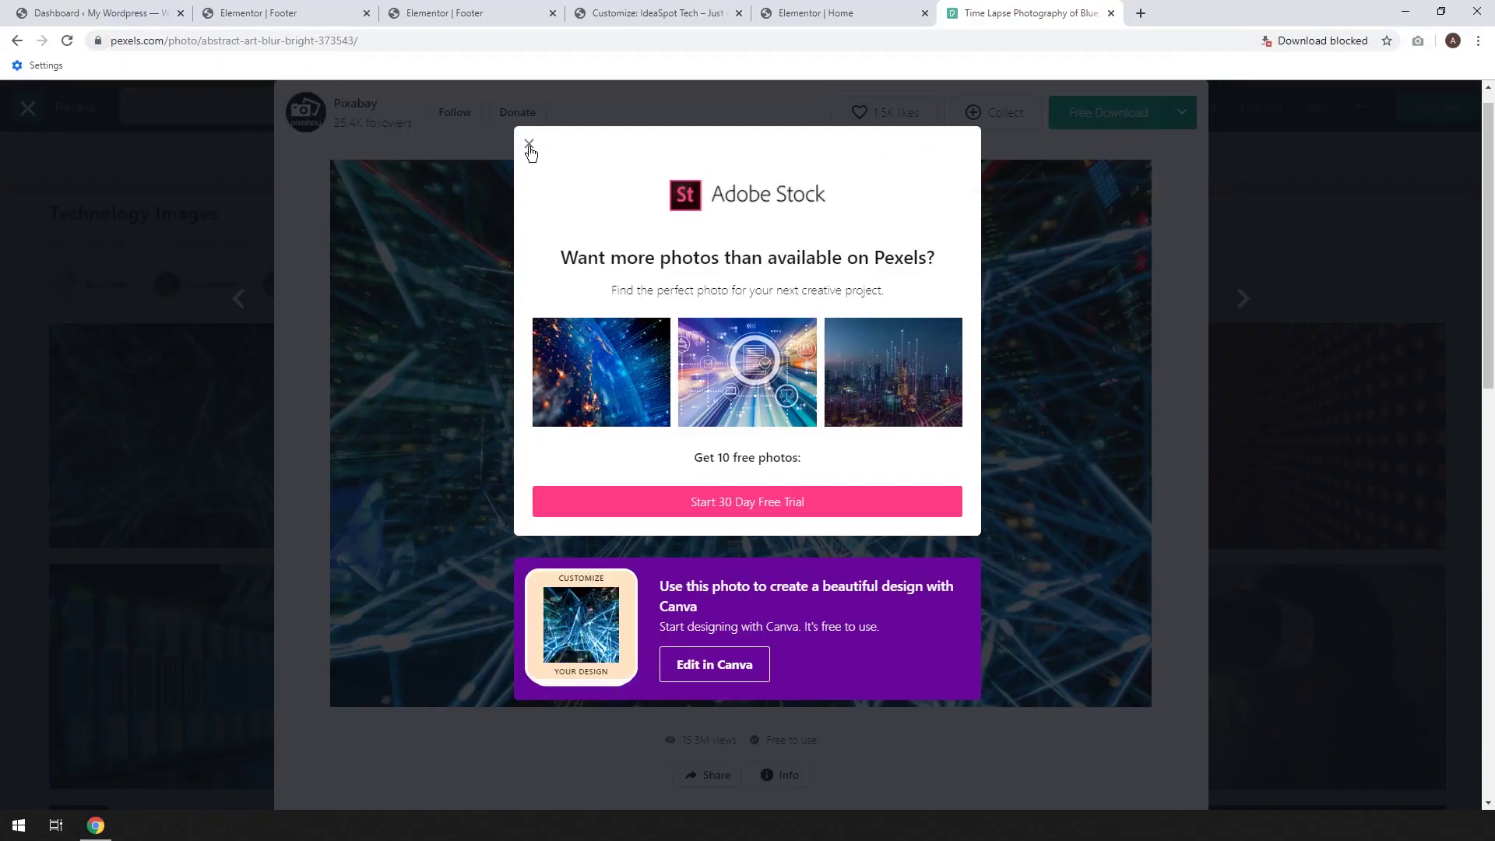
left_click(529, 144)
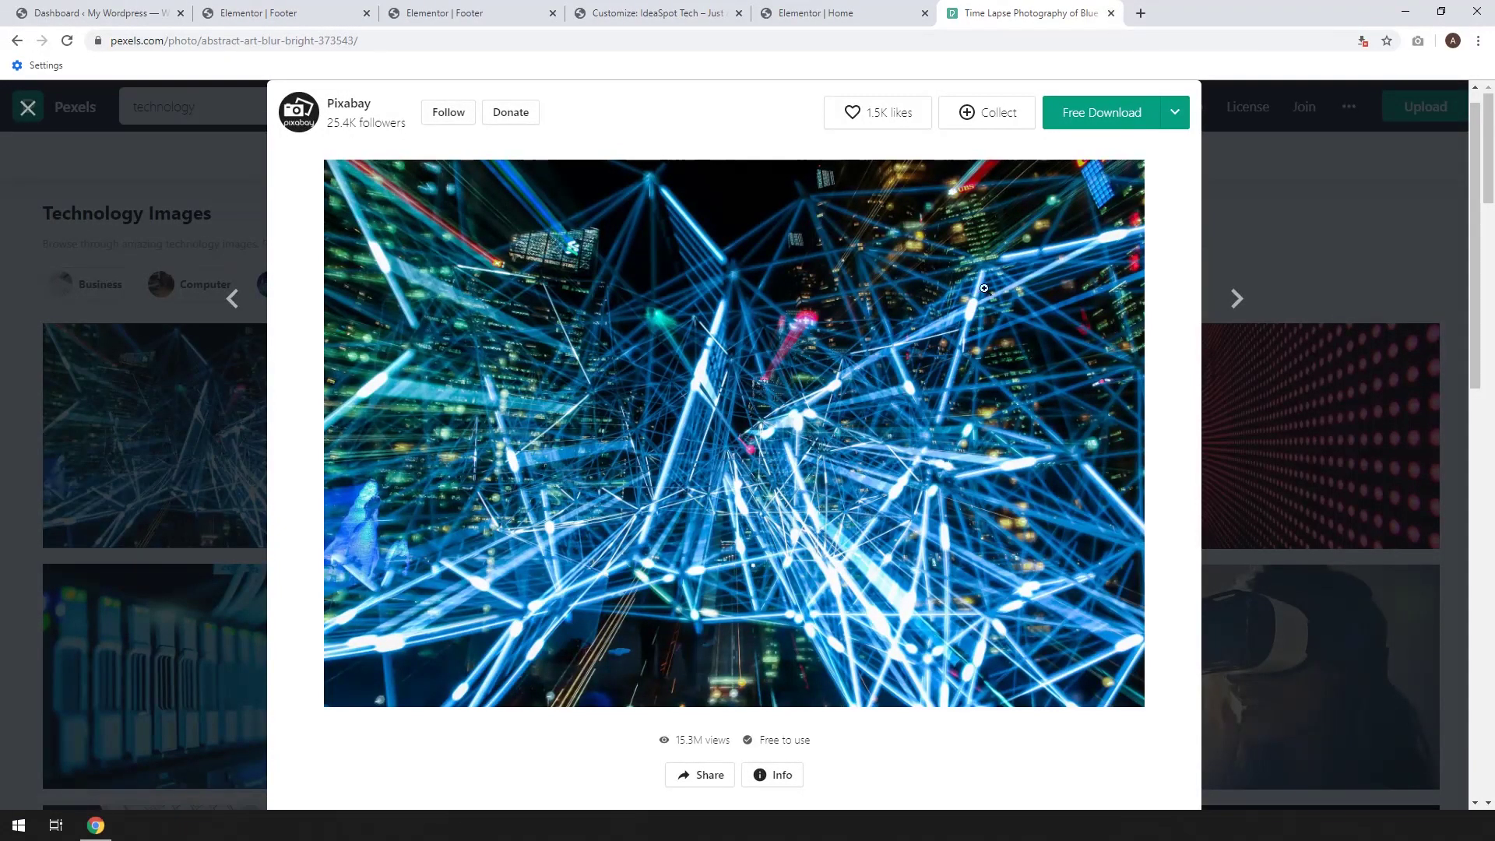
left_click(841, 14)
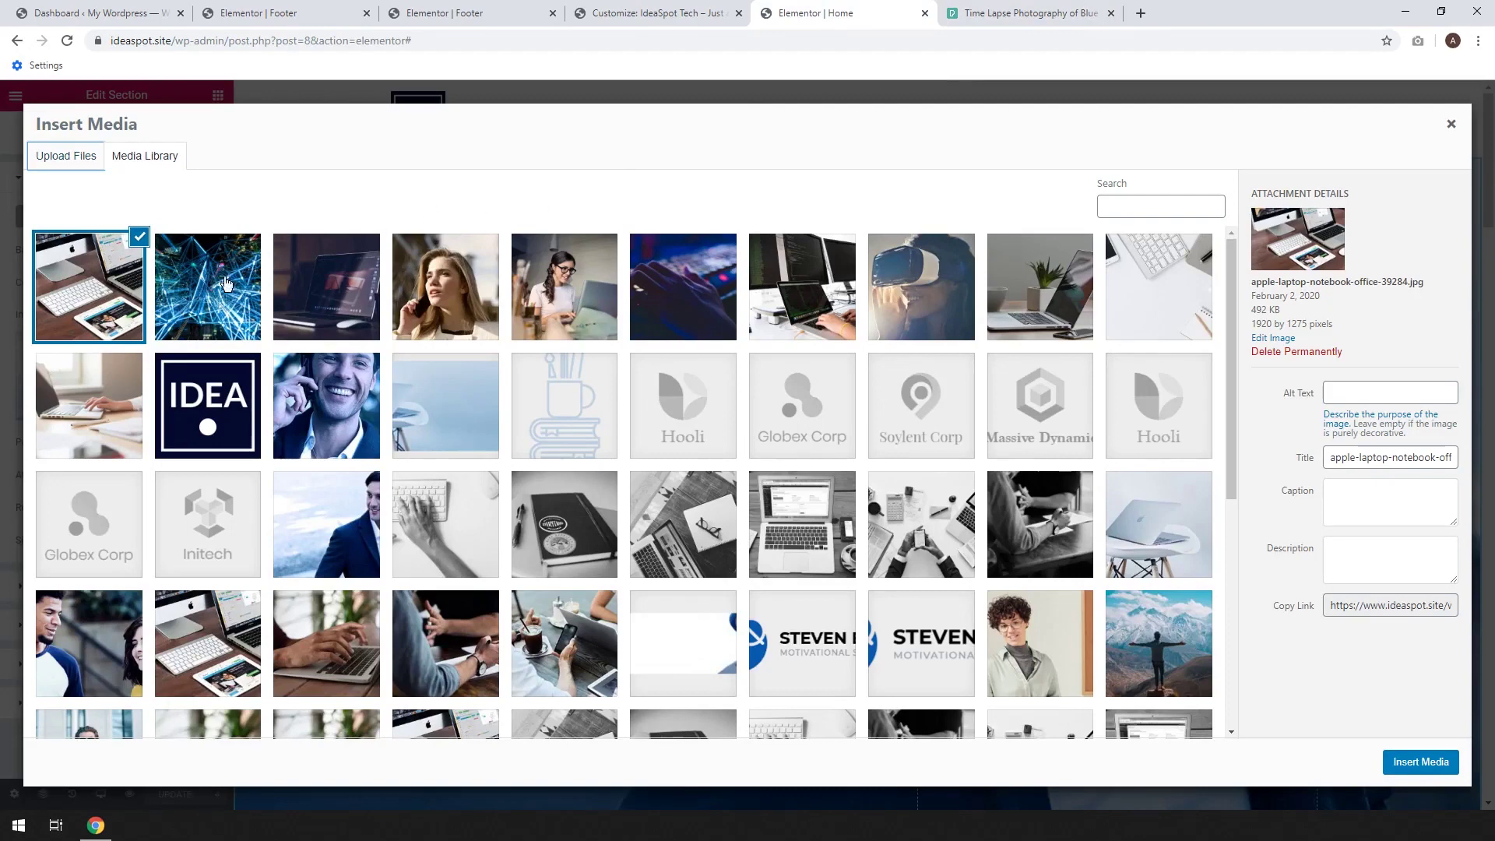
Insert the woman-on-phone photo as the hero background and set its Size to Auto
left_click(449, 294)
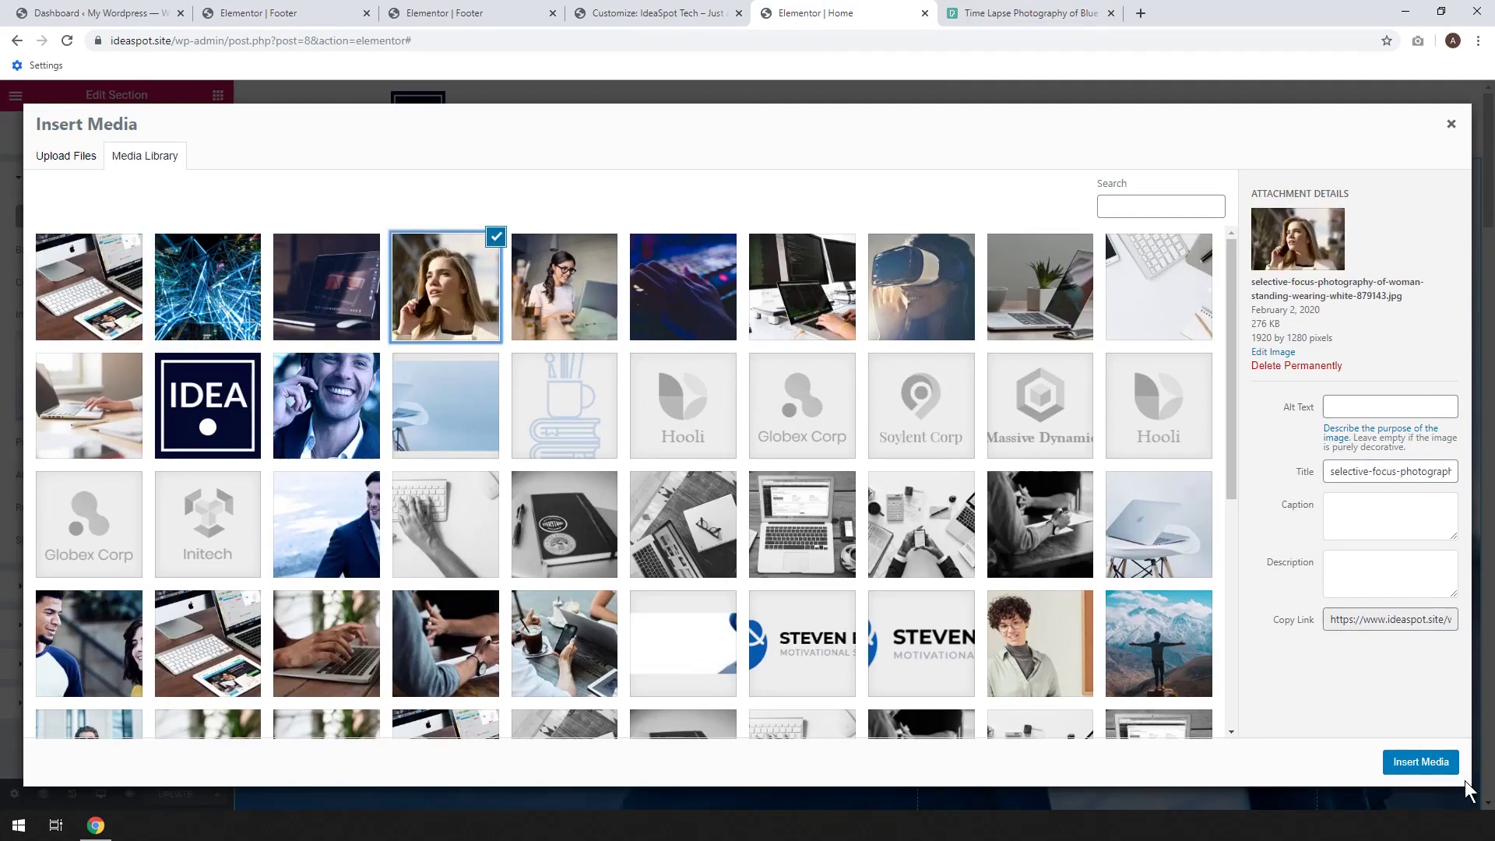
left_click(1417, 763)
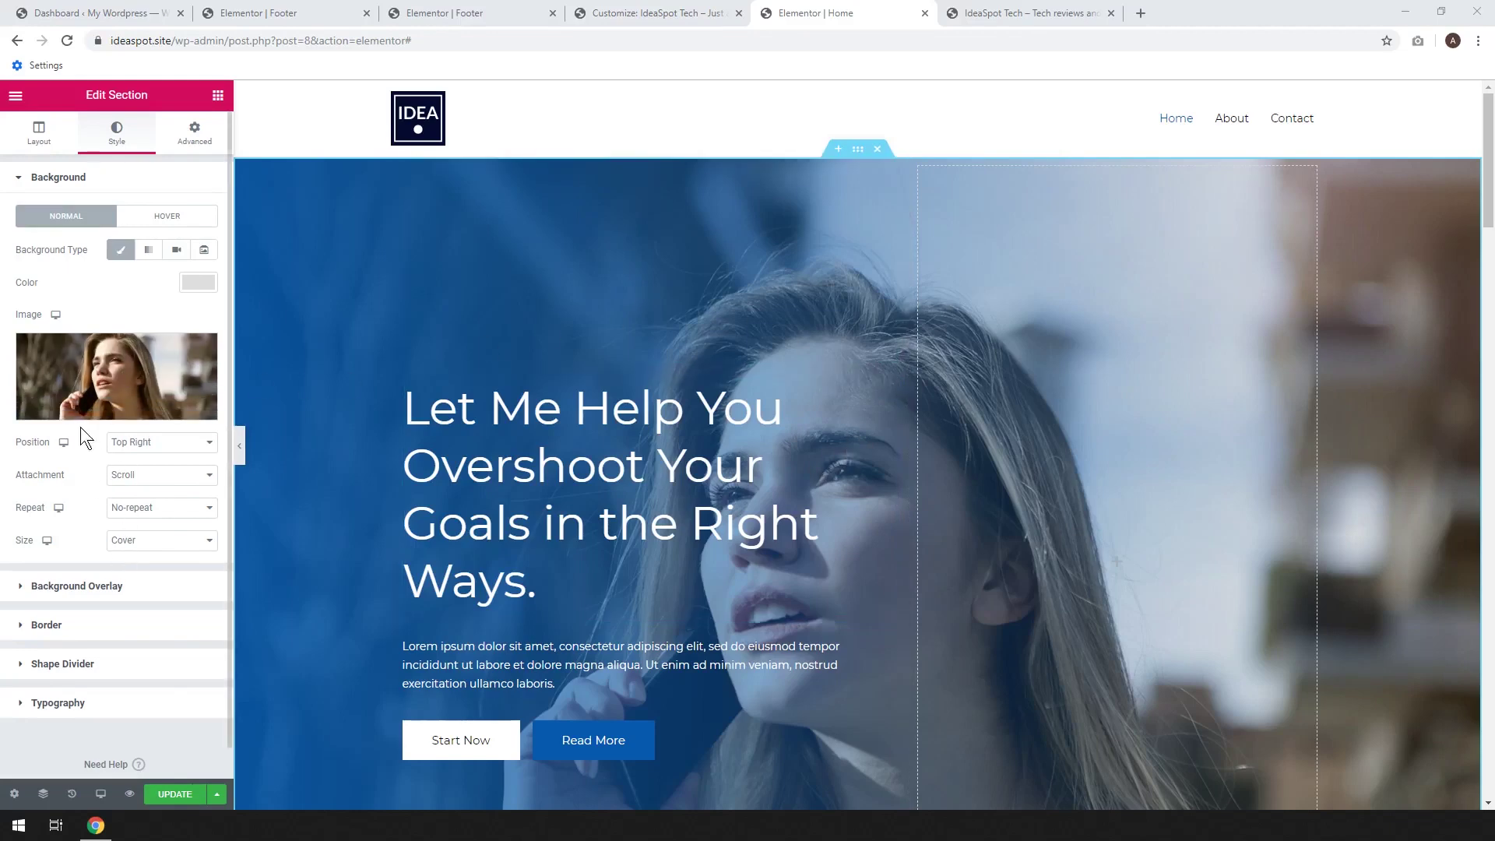
left_click(147, 544)
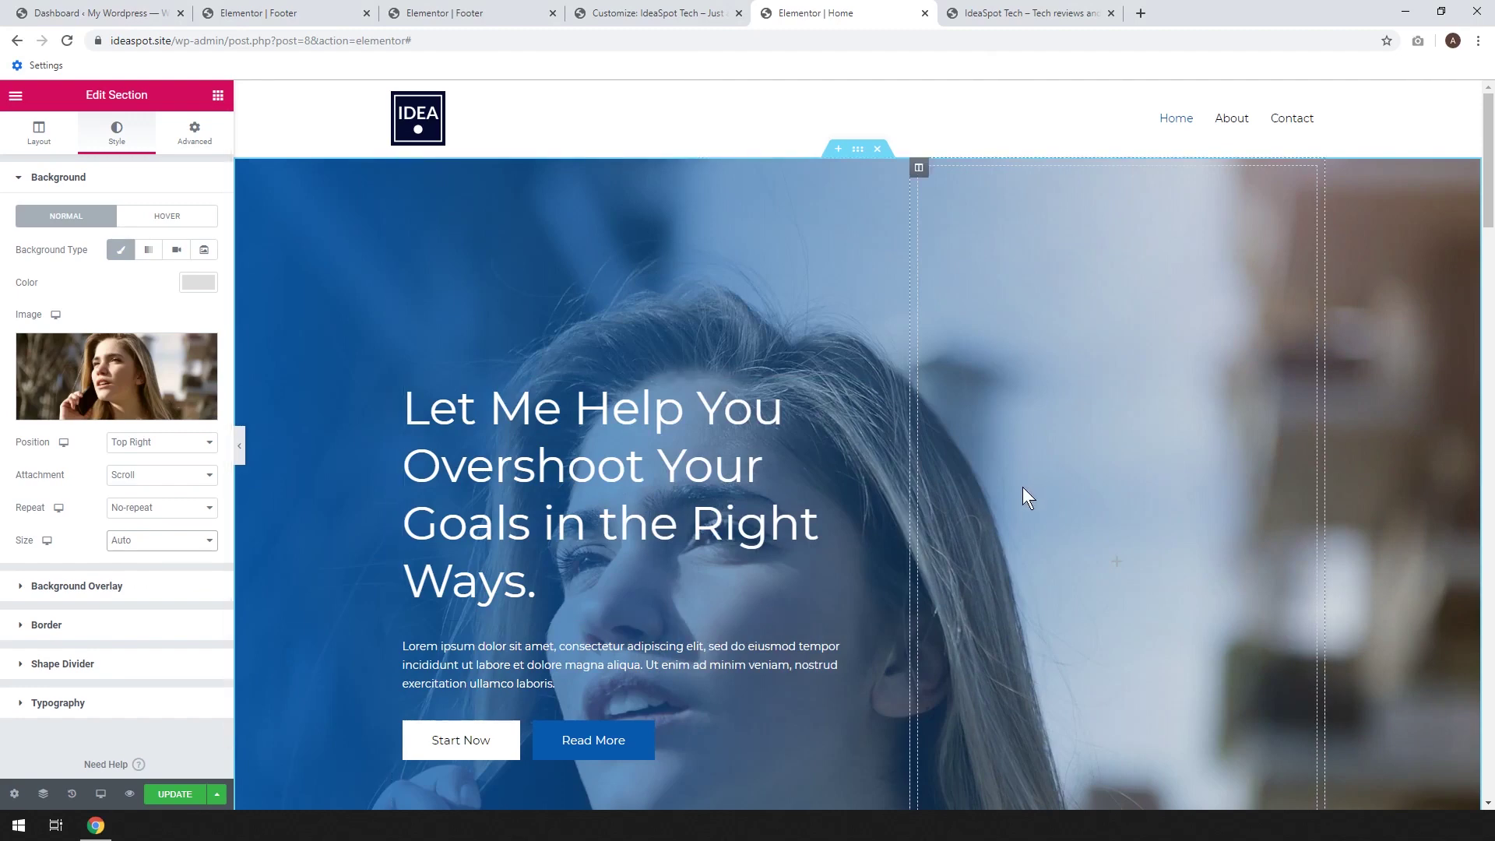
scroll(778, 537, "down", 2)
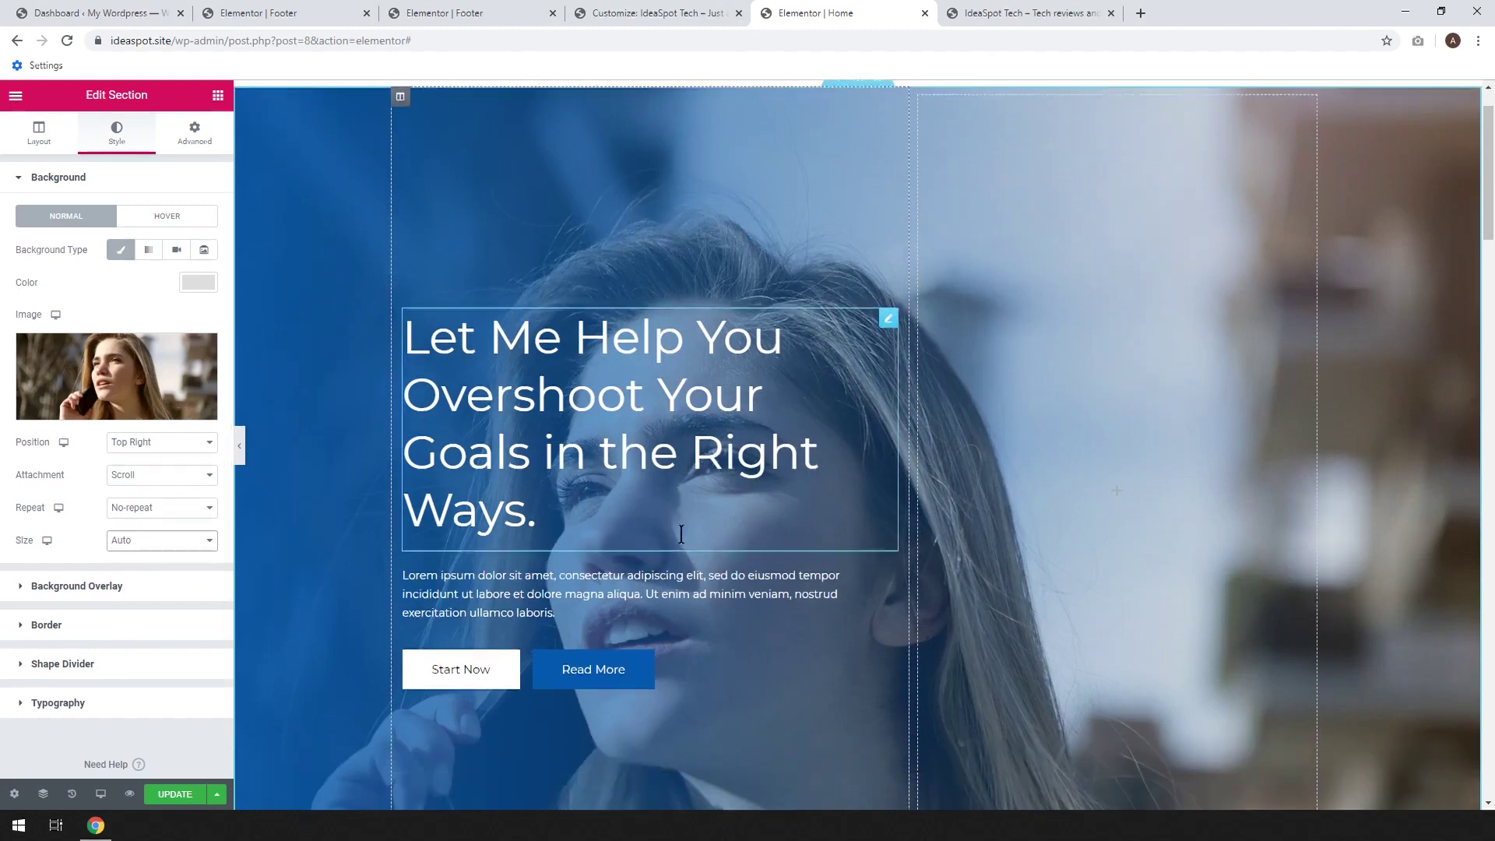
scroll(726, 534, "up", 2)
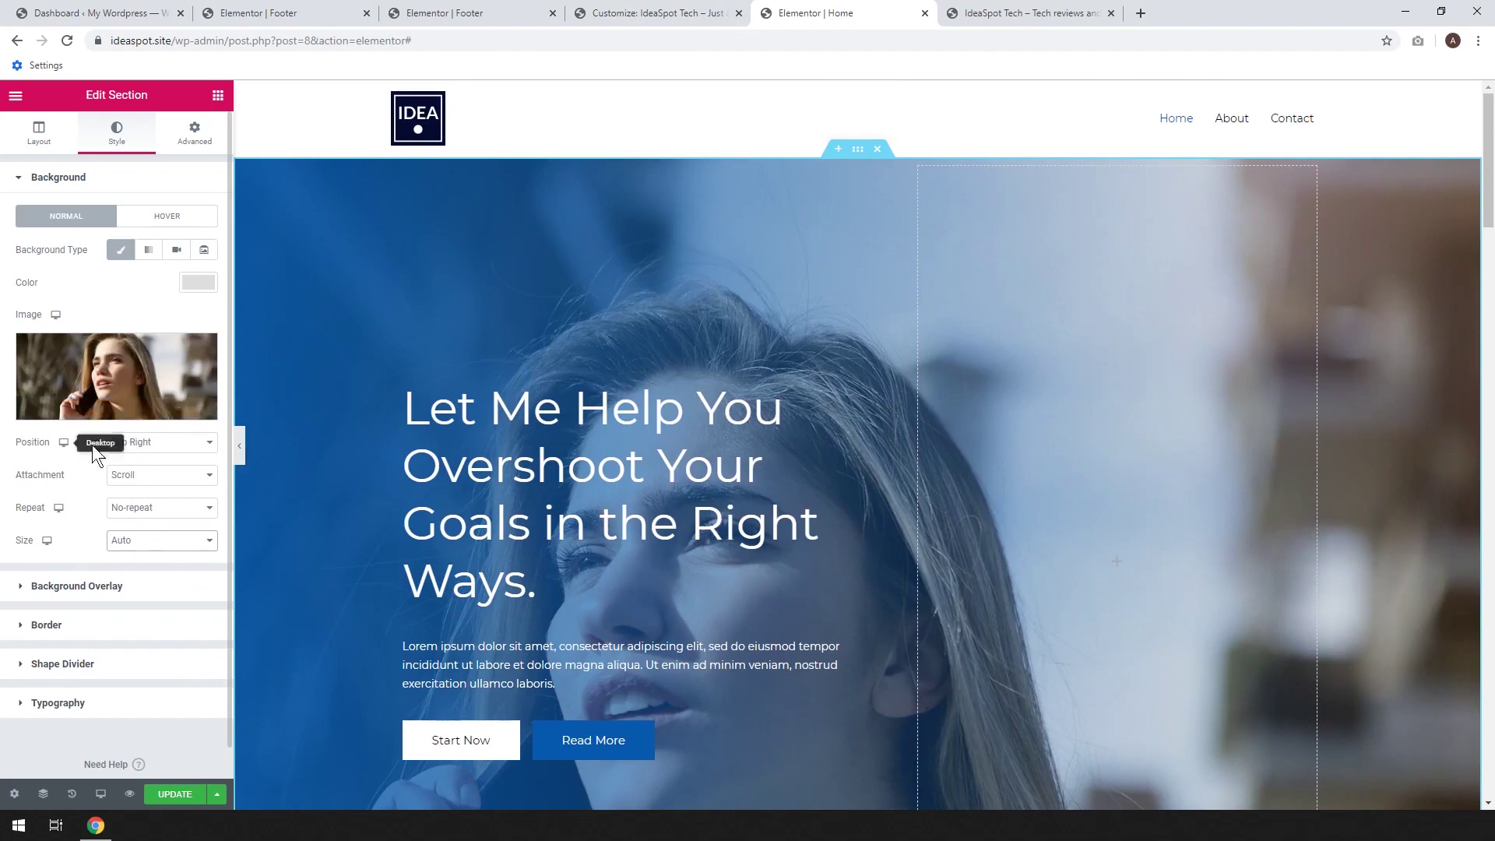
Set the hero background image Position to Center Left
left_click(170, 445)
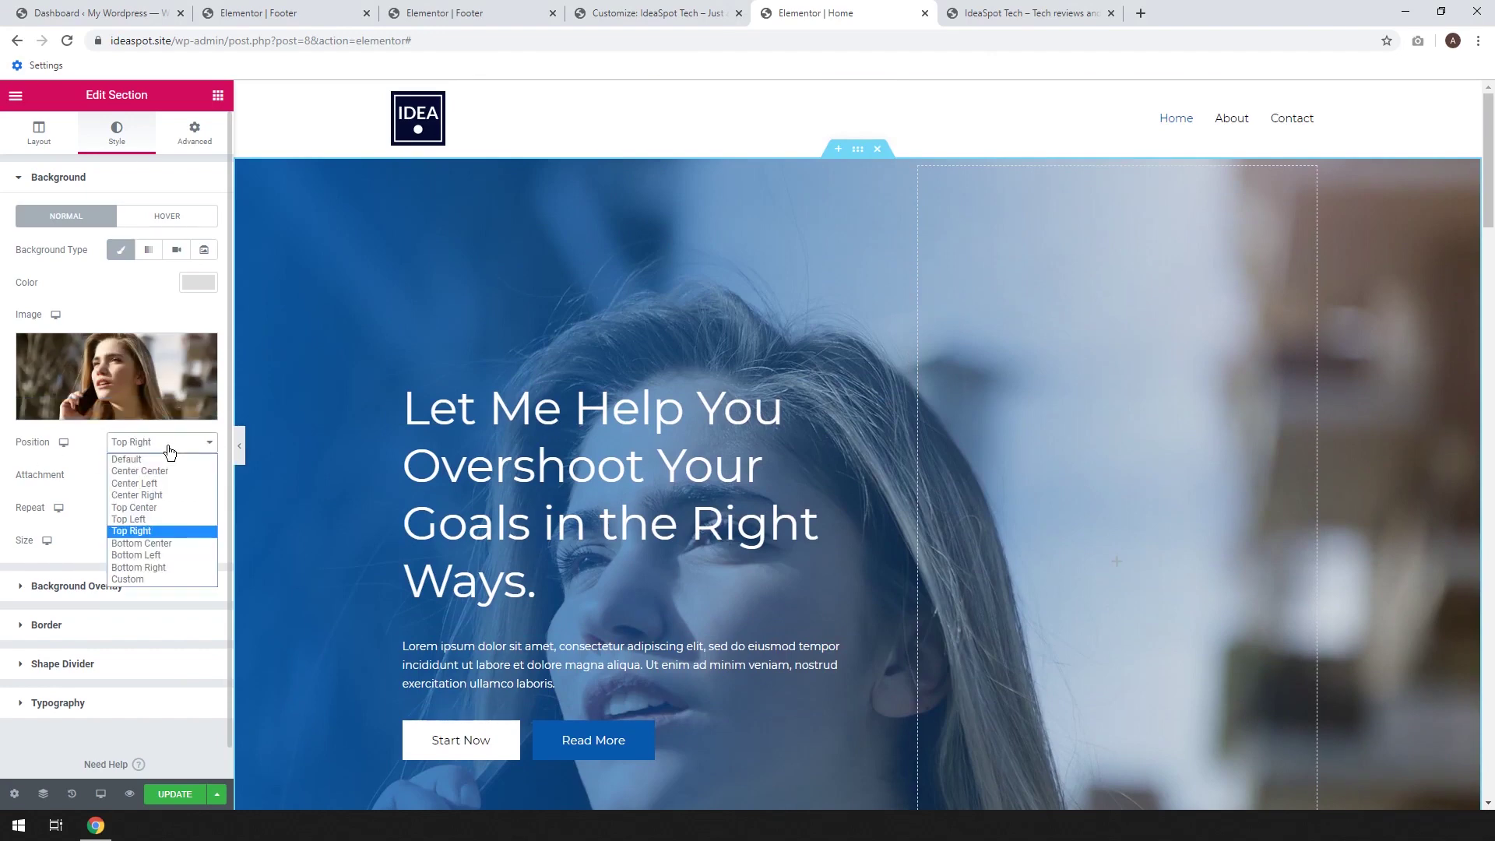
left_click(165, 469)
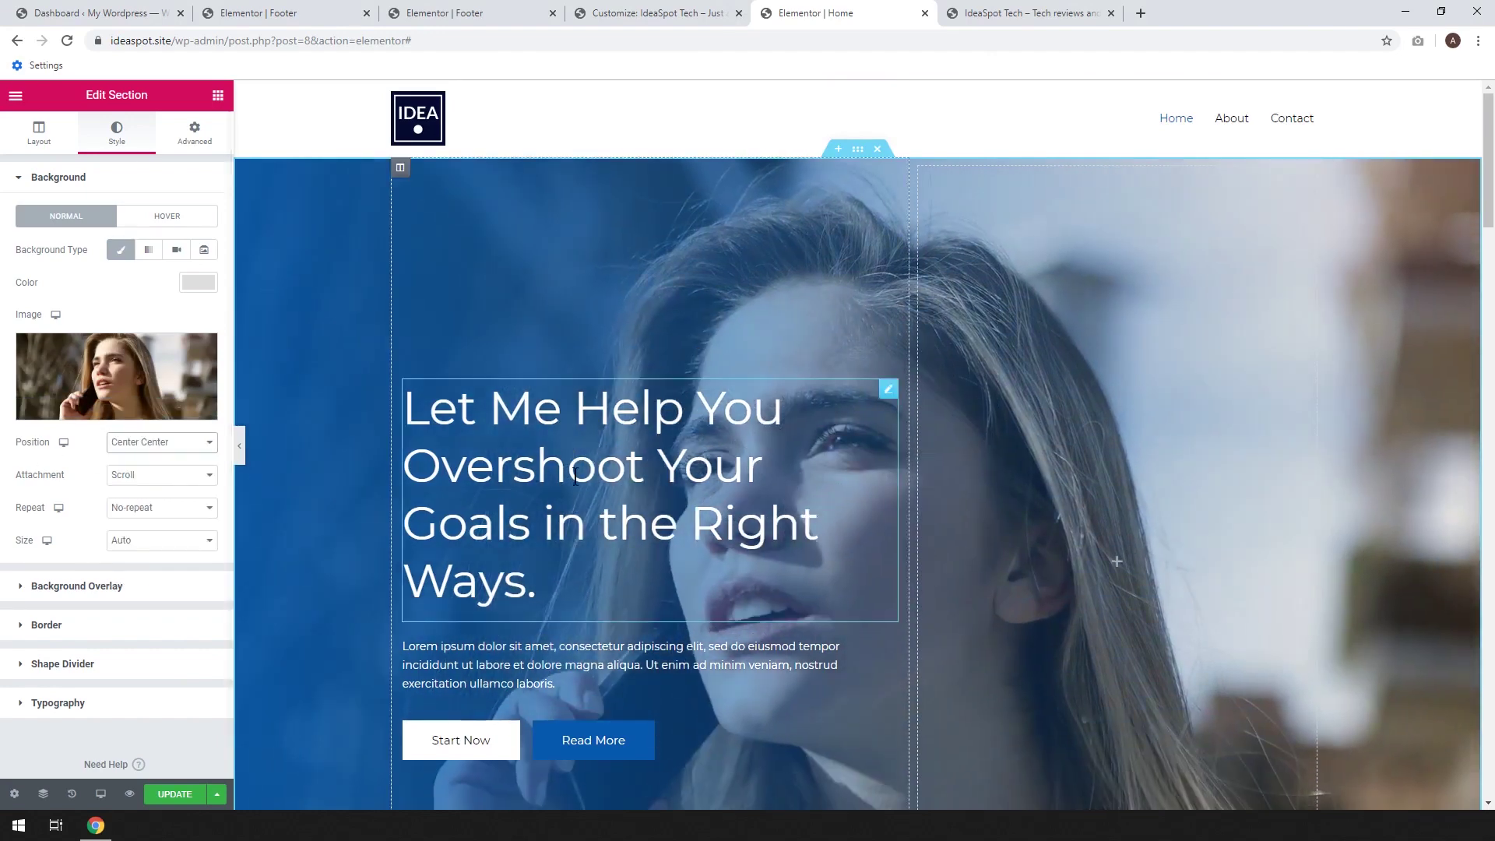
left_click(148, 445)
left_click(149, 486)
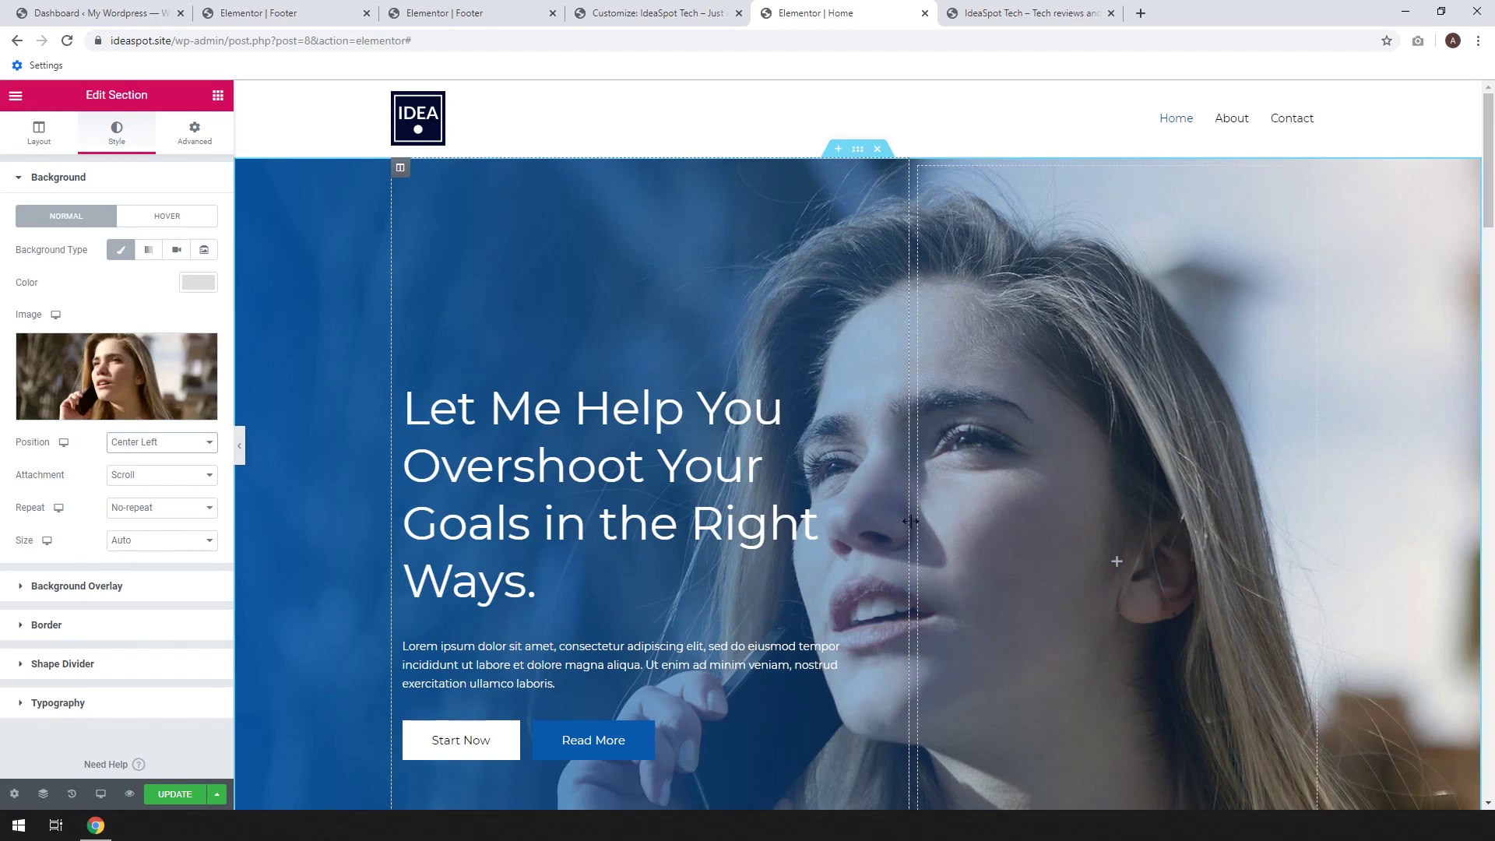
Resize the hero columns to about 47.6%/52.4% and save the page
left_click_drag(893, 521, 792, 499)
scroll(1035, 471, "down", 1)
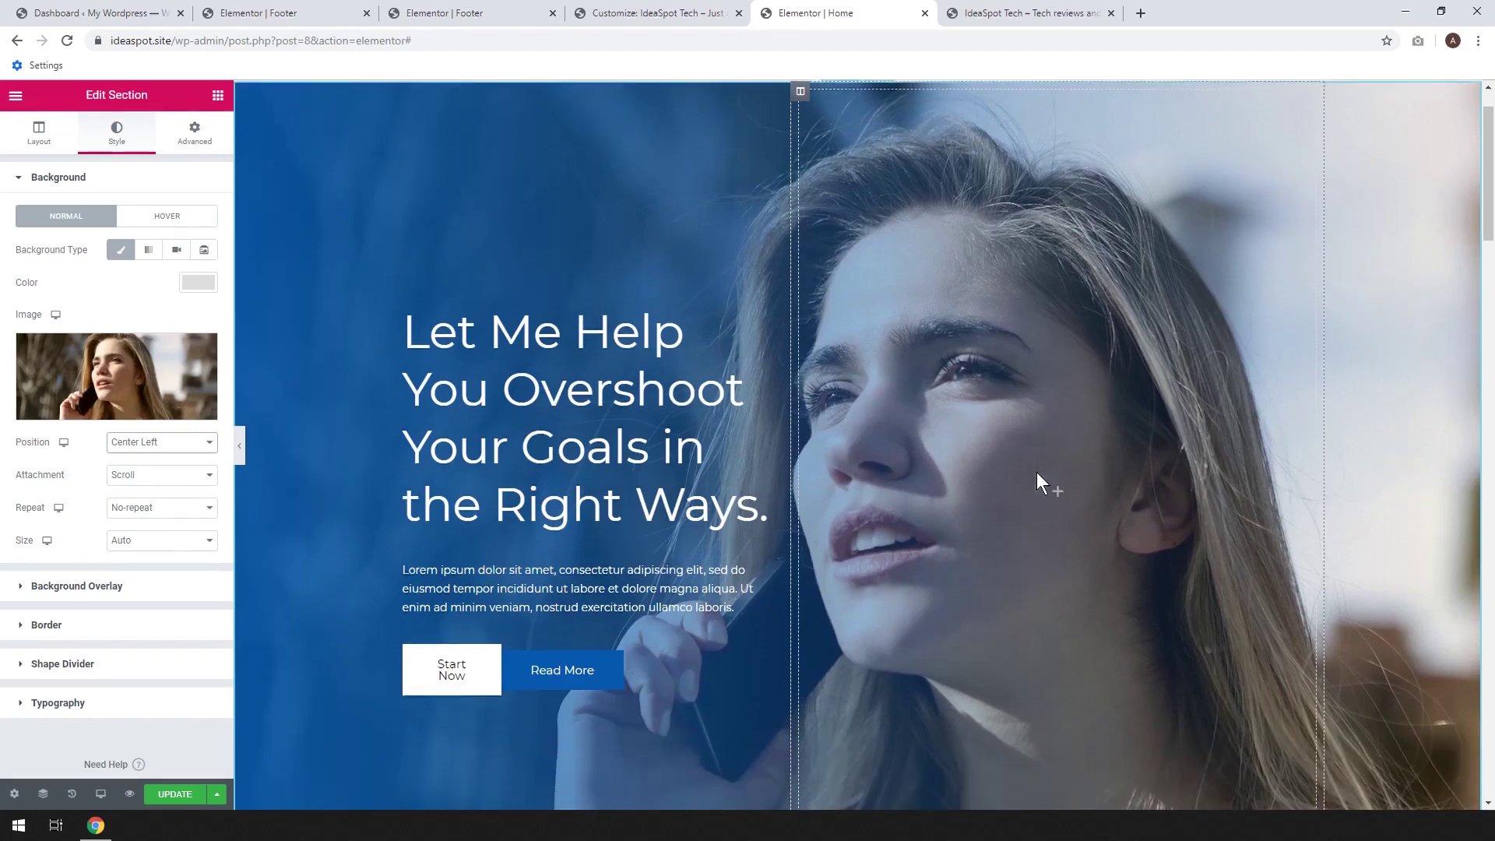
scroll(530, 464, "up", 1)
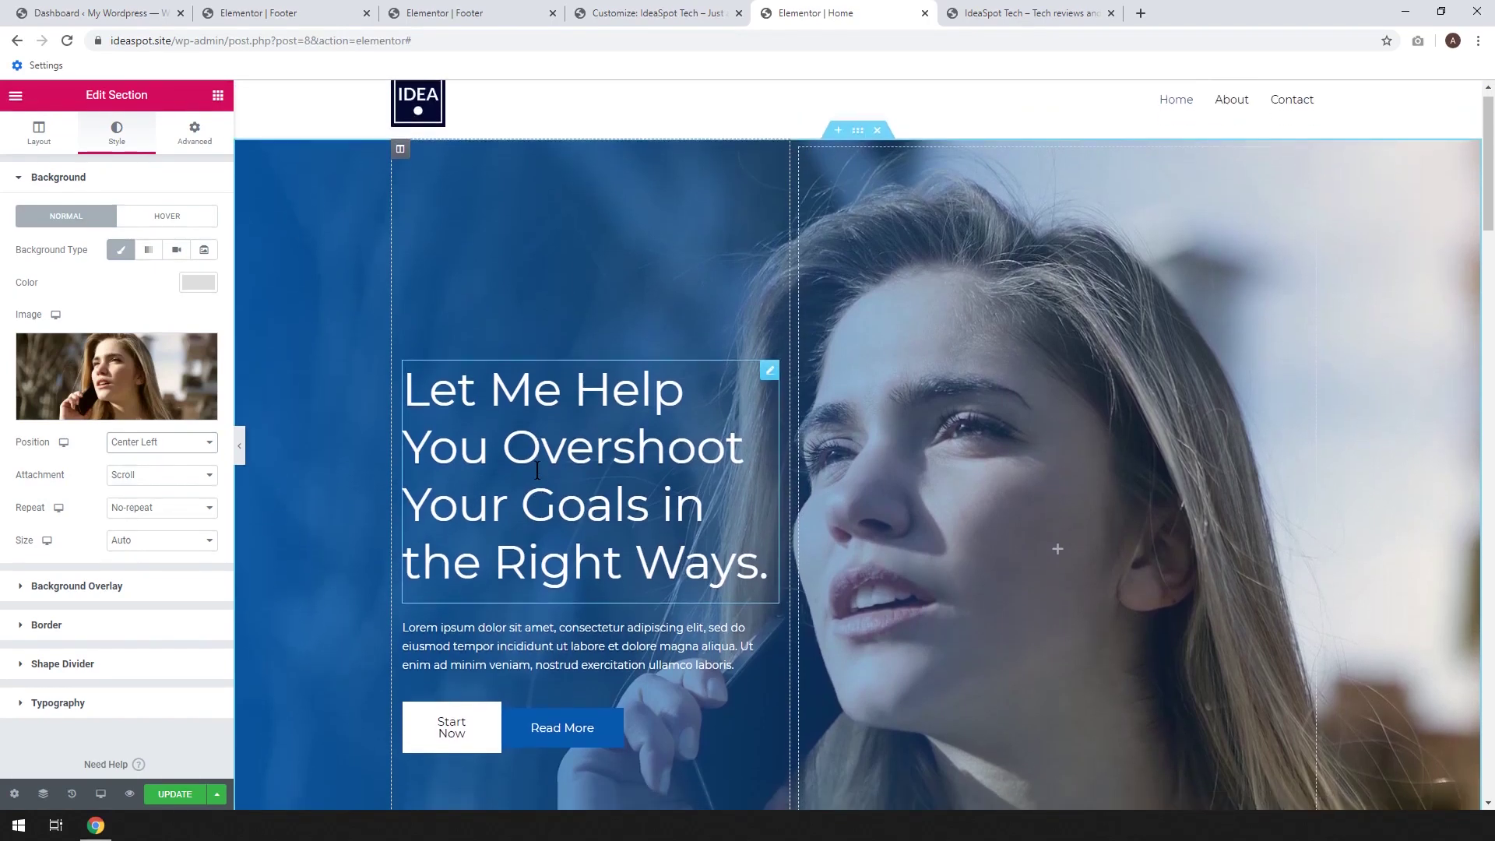
scroll(531, 465, "down", 2)
left_click(172, 797)
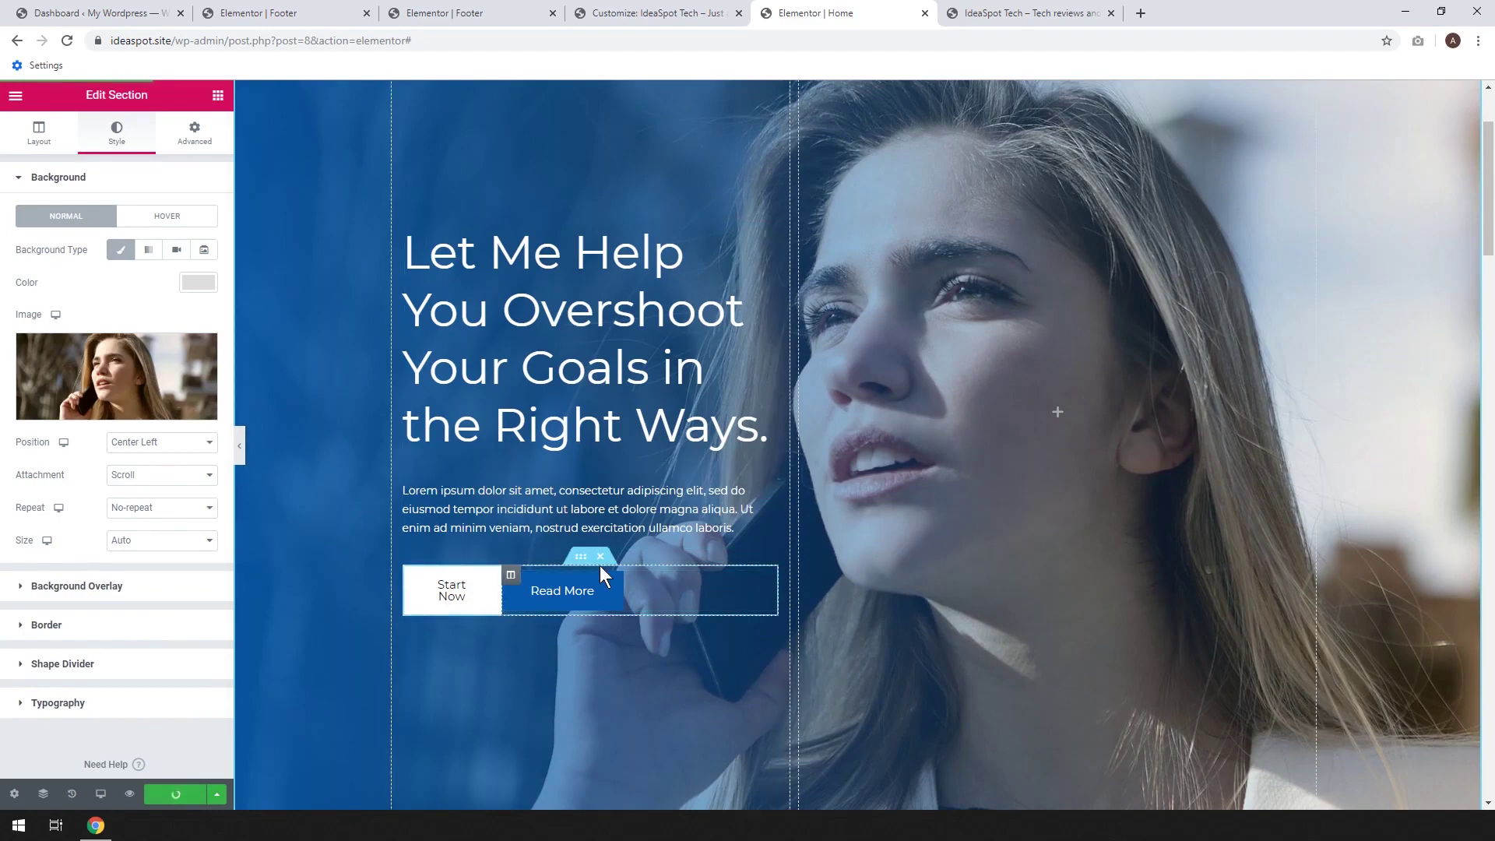
Delete the Start Now and Read More buttons, retitle the heading 'IdeaSpot Tech', and save
left_click(600, 557)
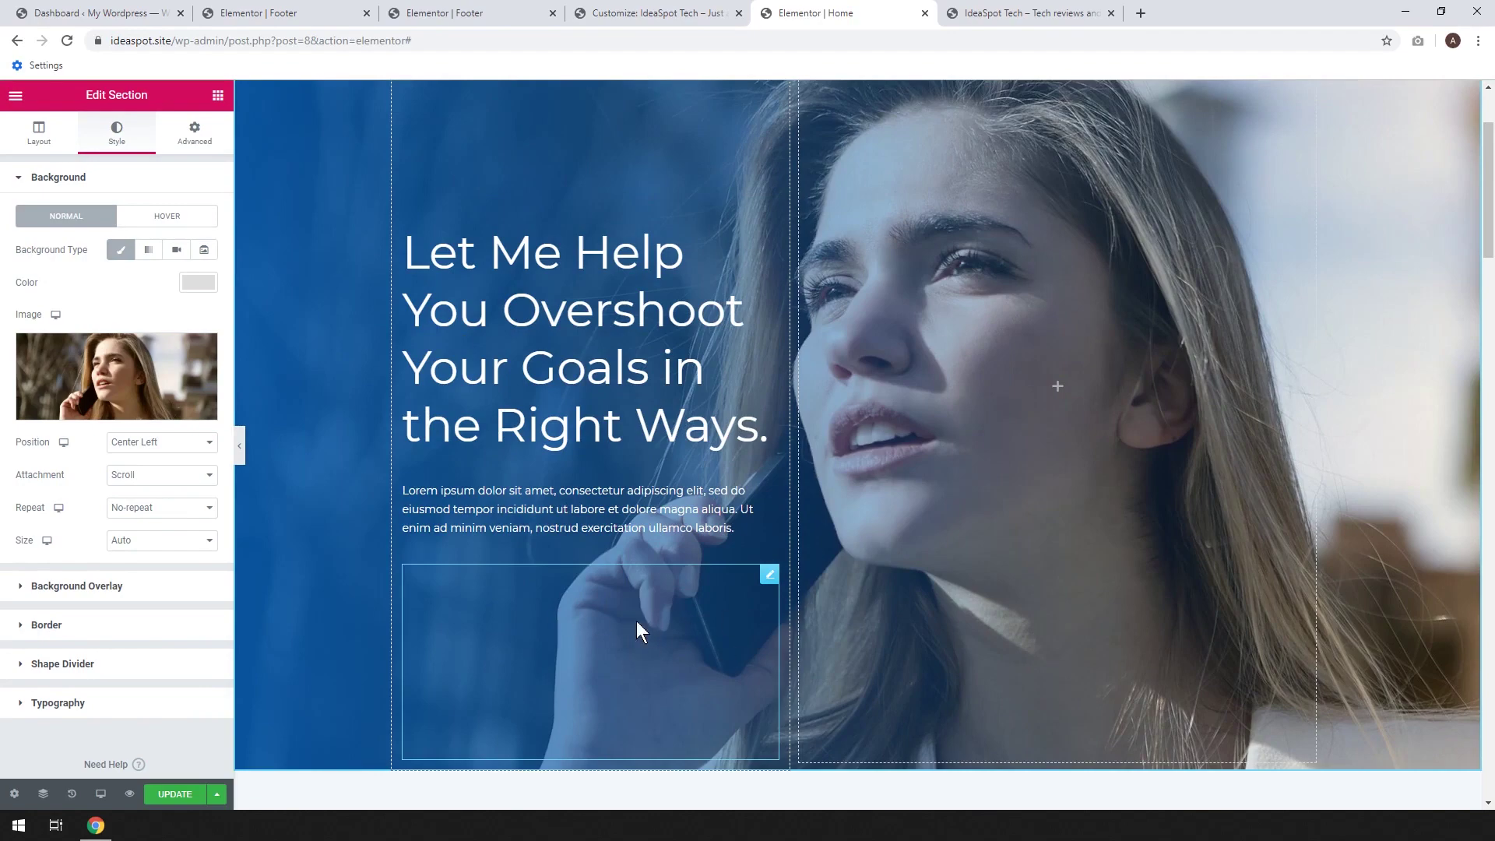
scroll(636, 642, "up", 2)
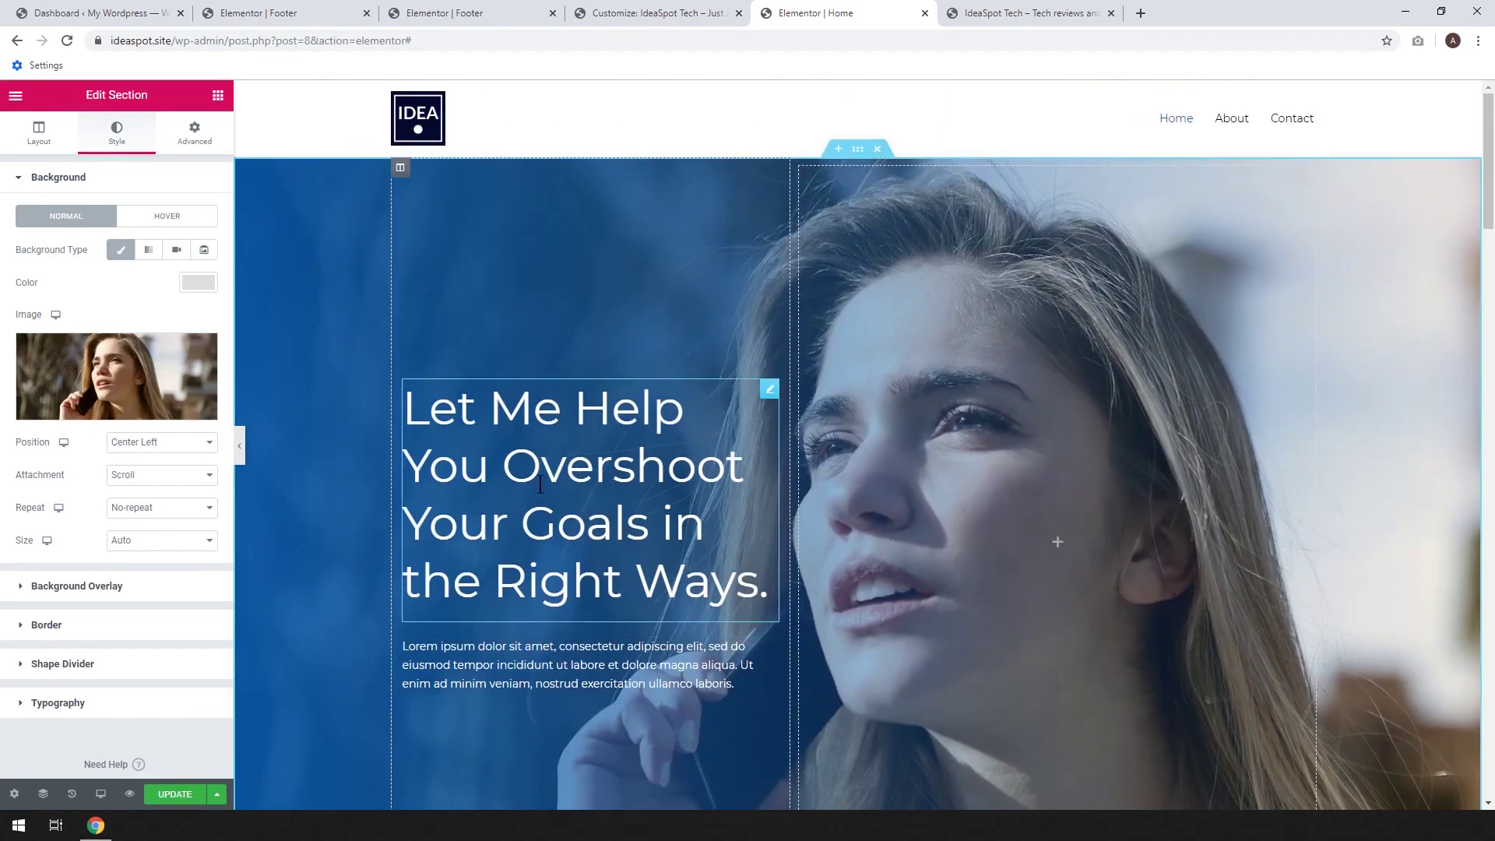
left_click(764, 593)
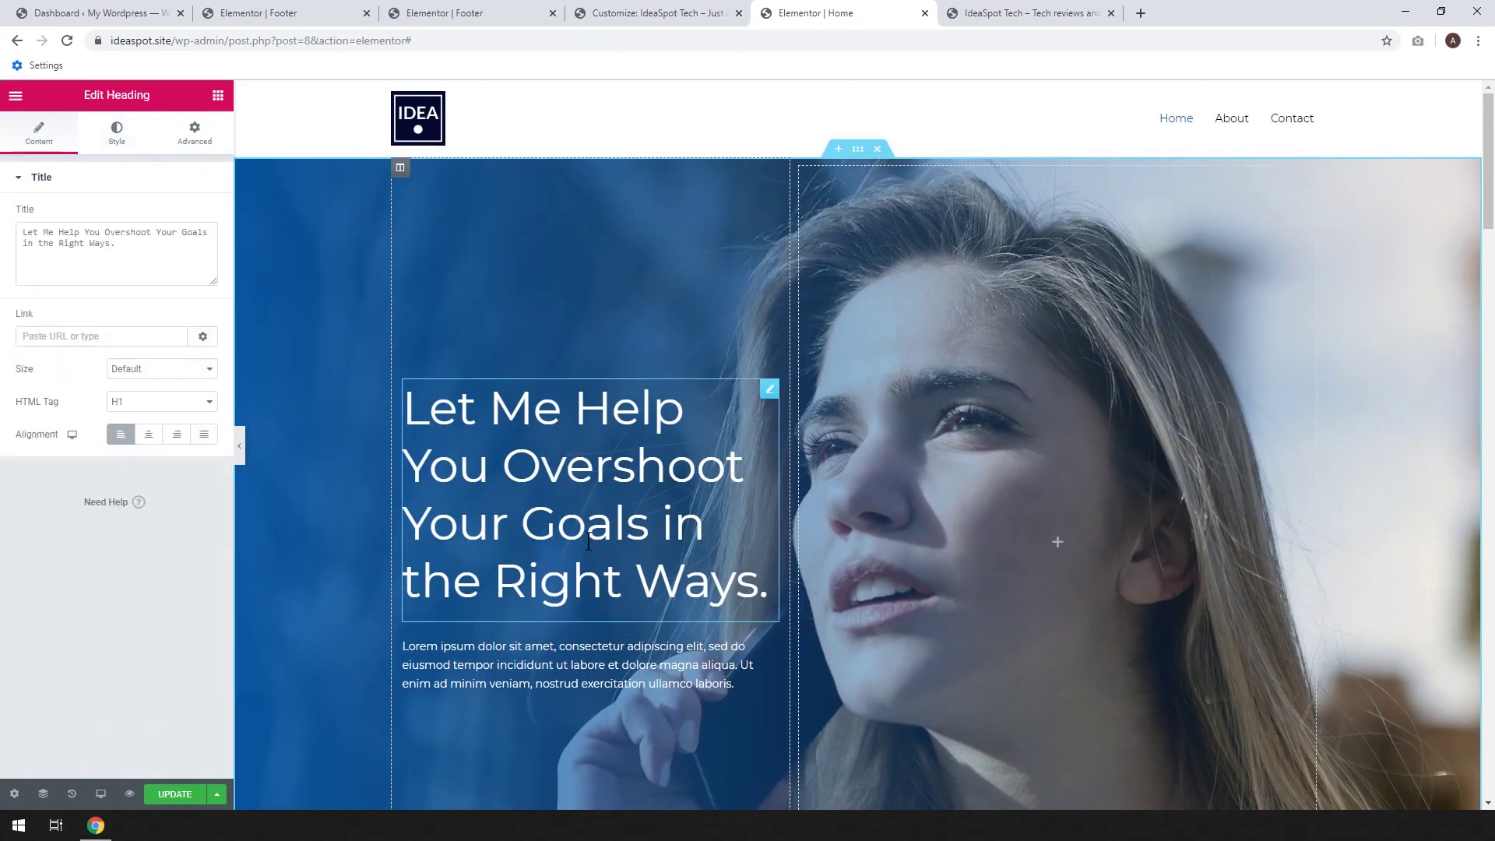
left_click(106, 247)
key("ctrl+a")
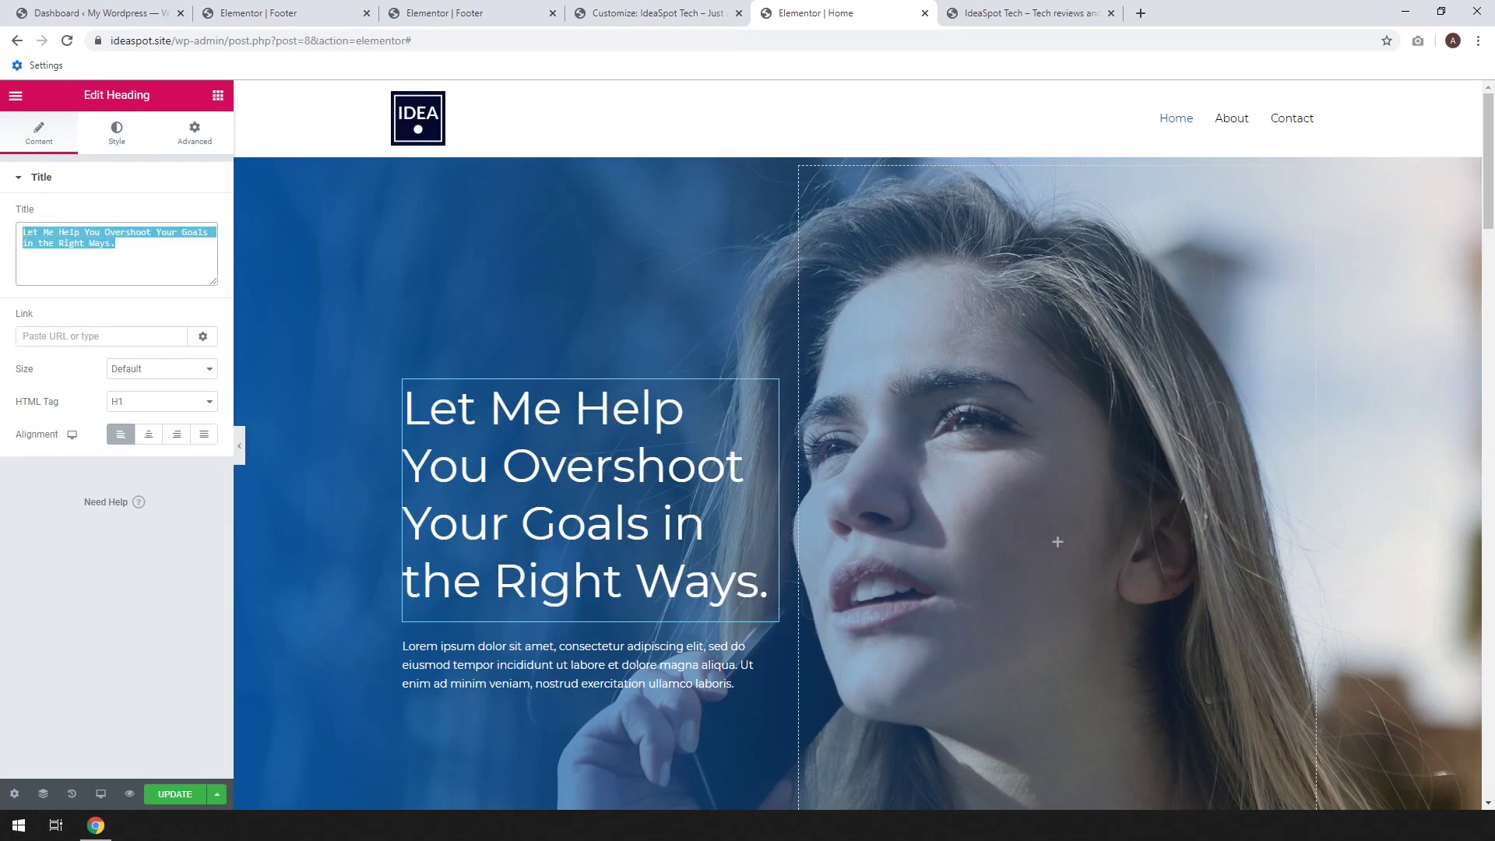
key("BackSpace")
type("Idea")
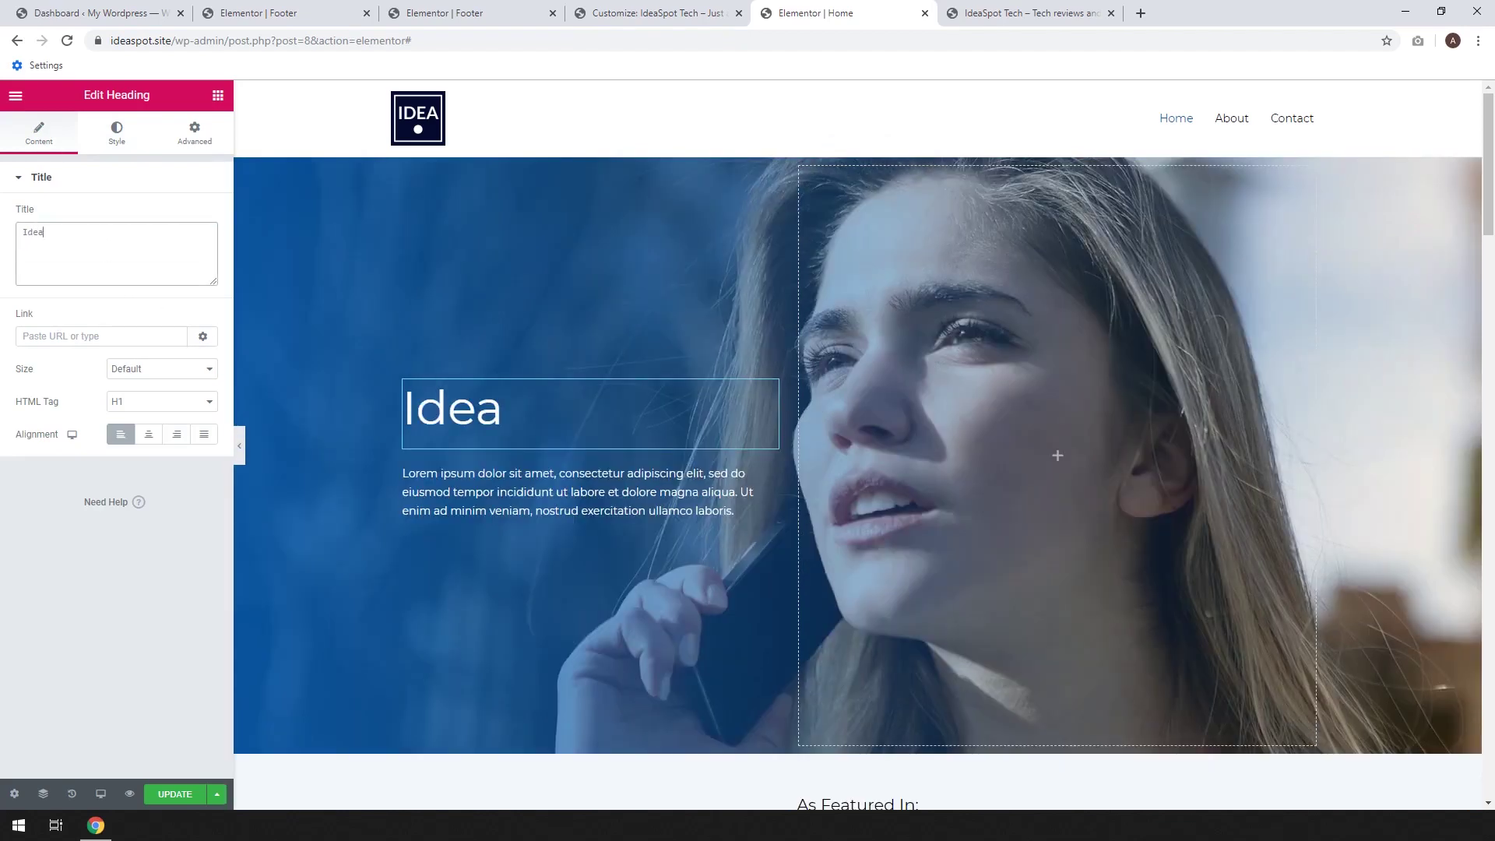
type("Spot ")
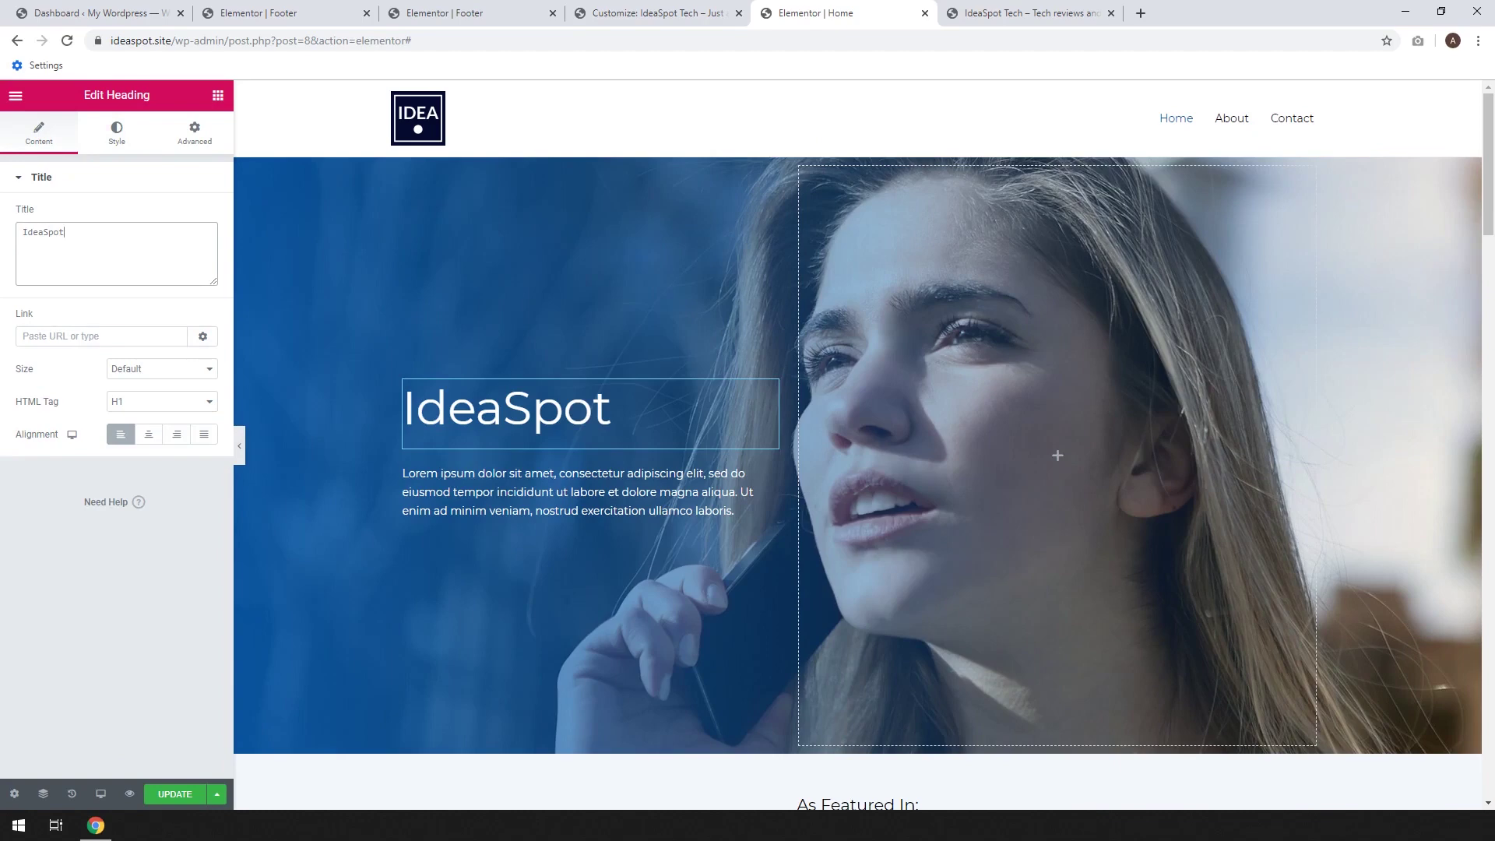
type("Tech")
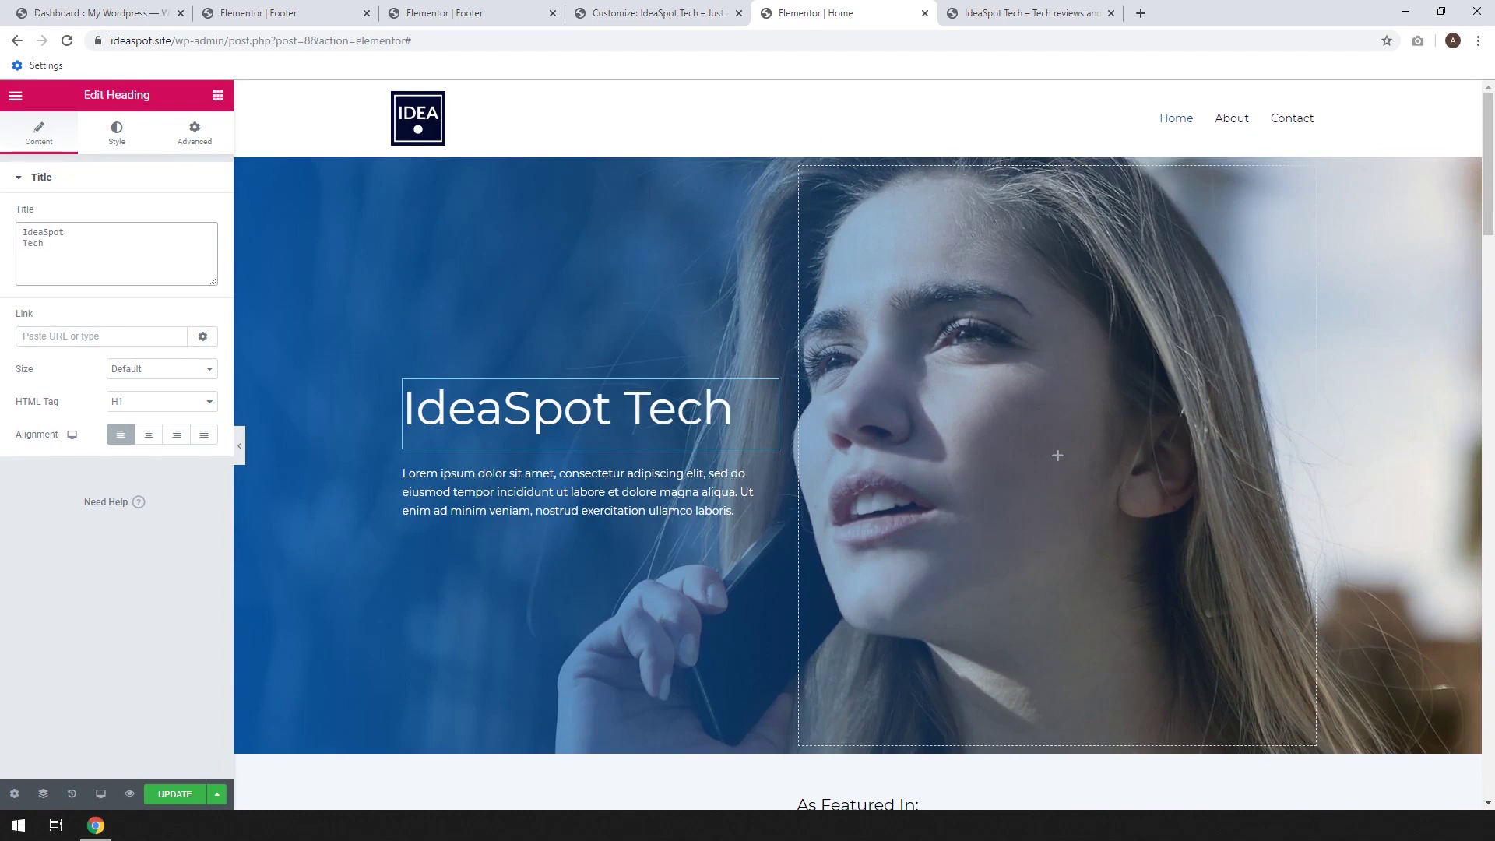
left_click(165, 792)
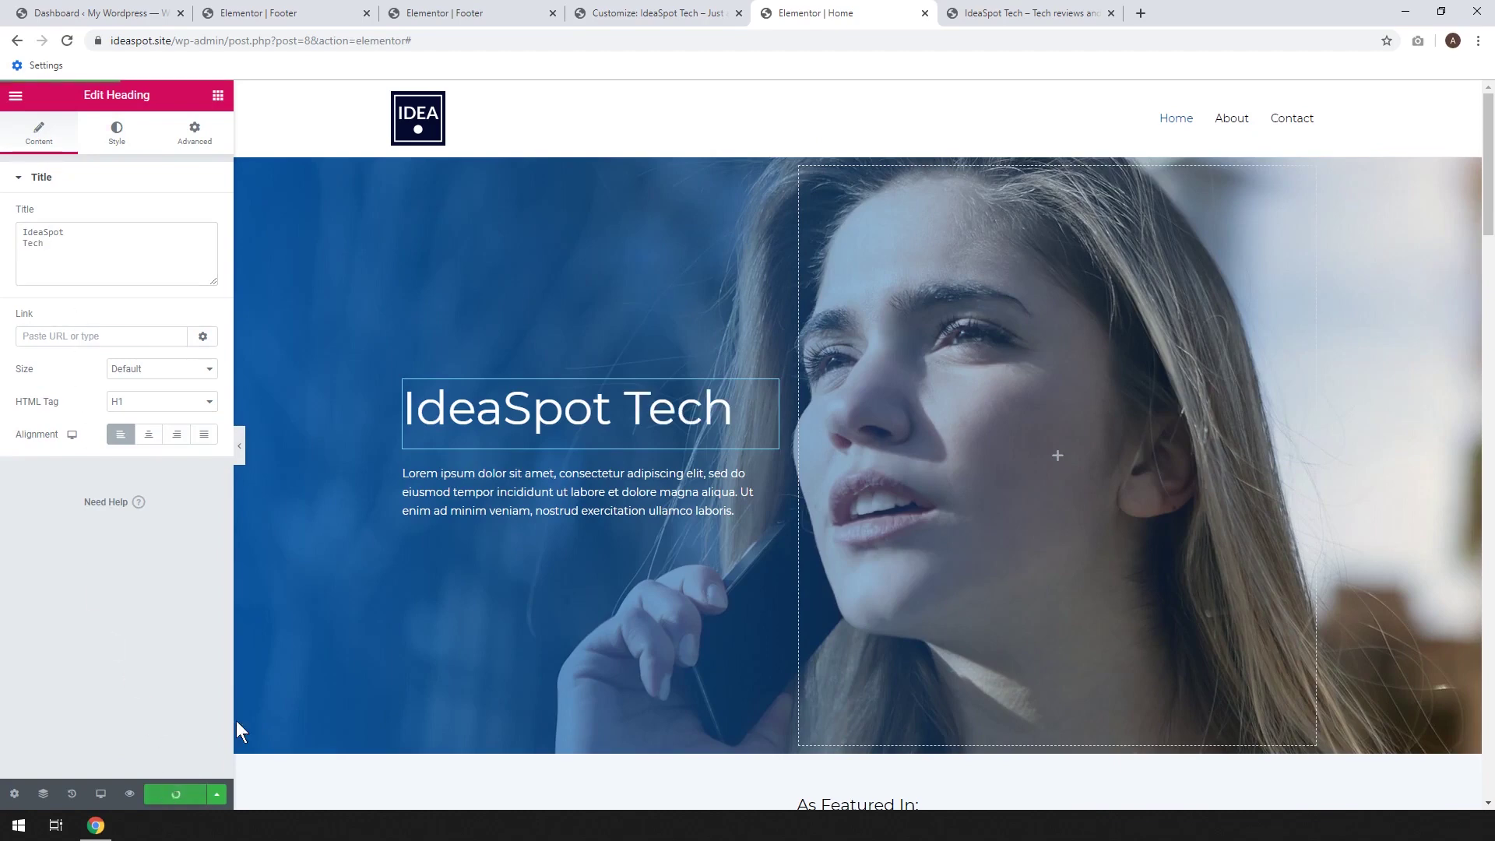
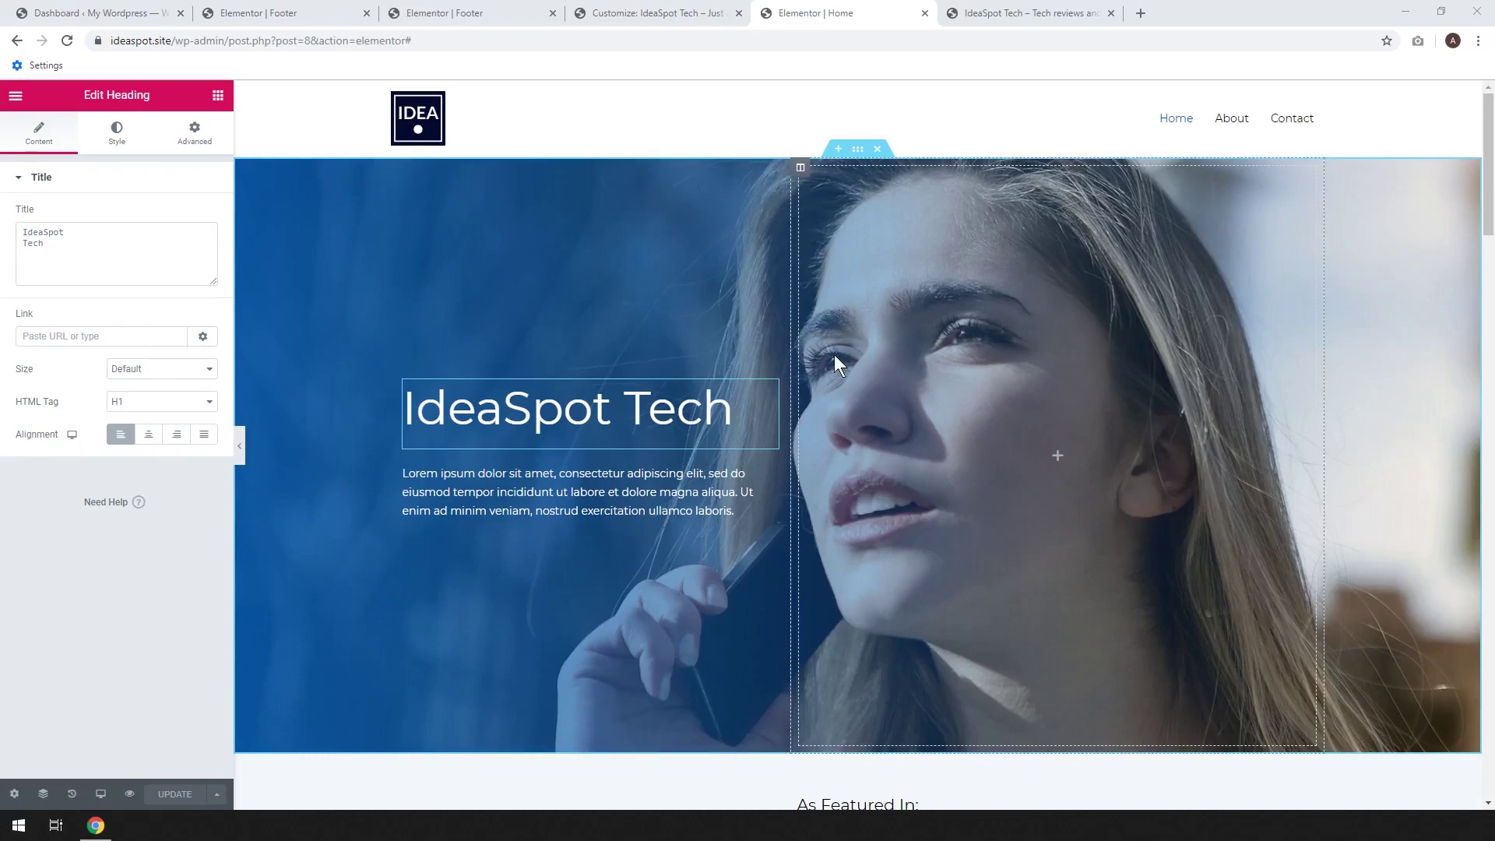
Select the whole hero section to show its Center Left, no-repeat background style settings
left_click(859, 154)
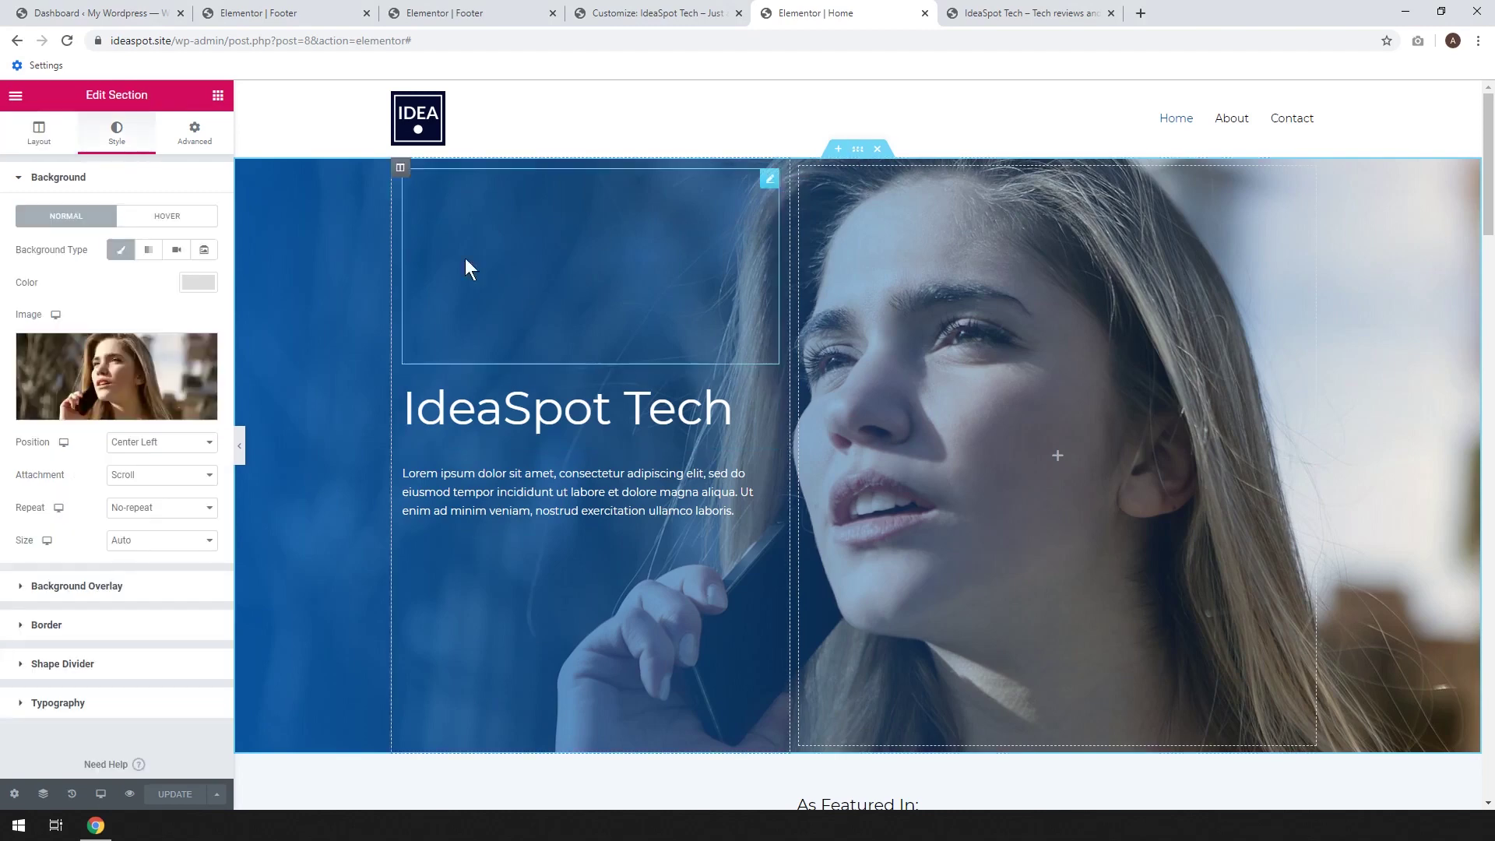
Change the hero overlay's second gradient colour to navy #0A3371 and raise its opacity to 1
left_click(102, 590)
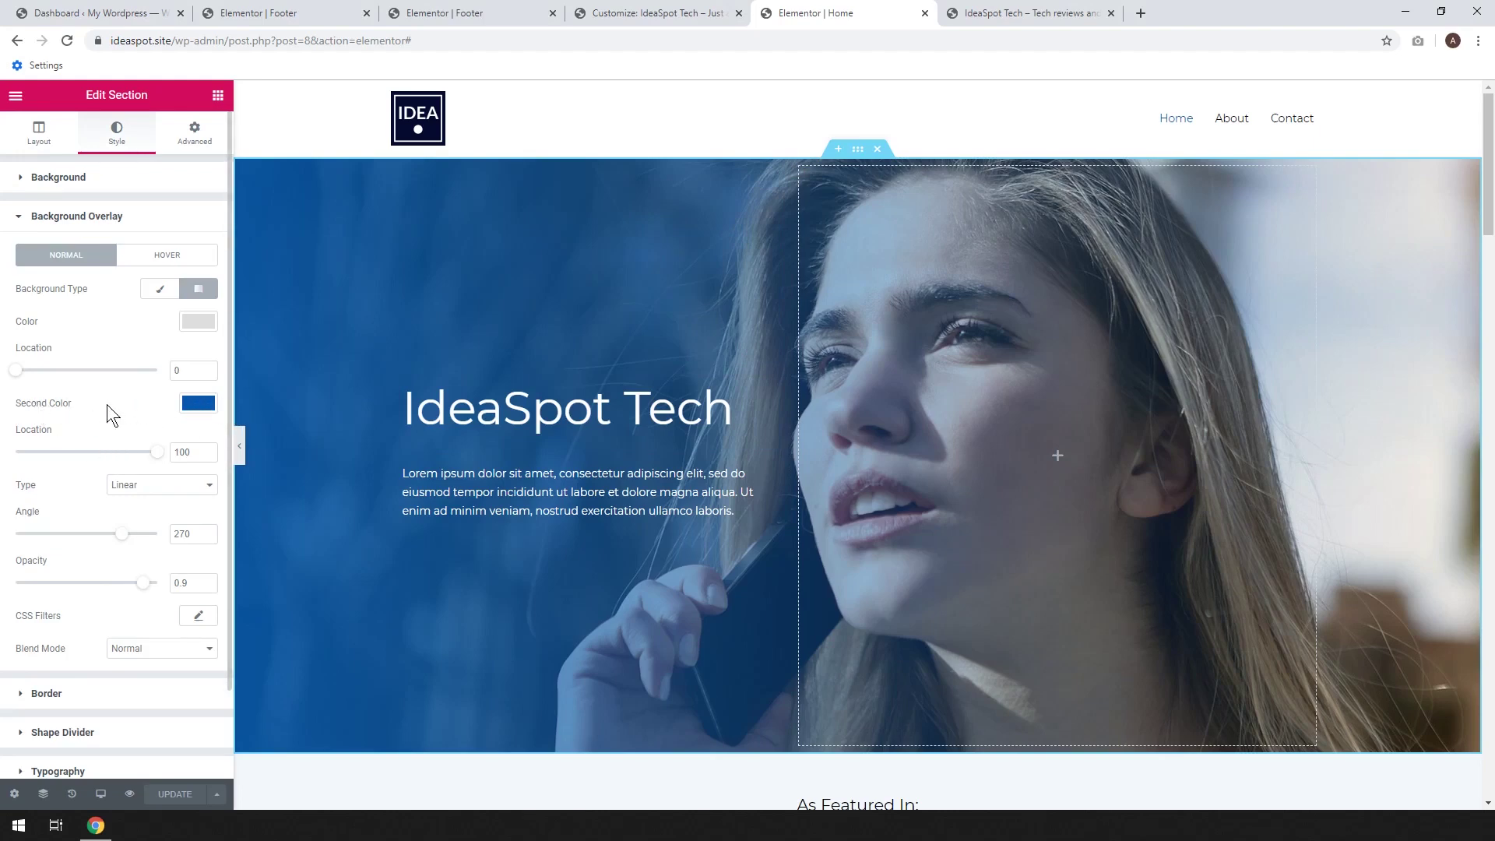
left_click(198, 402)
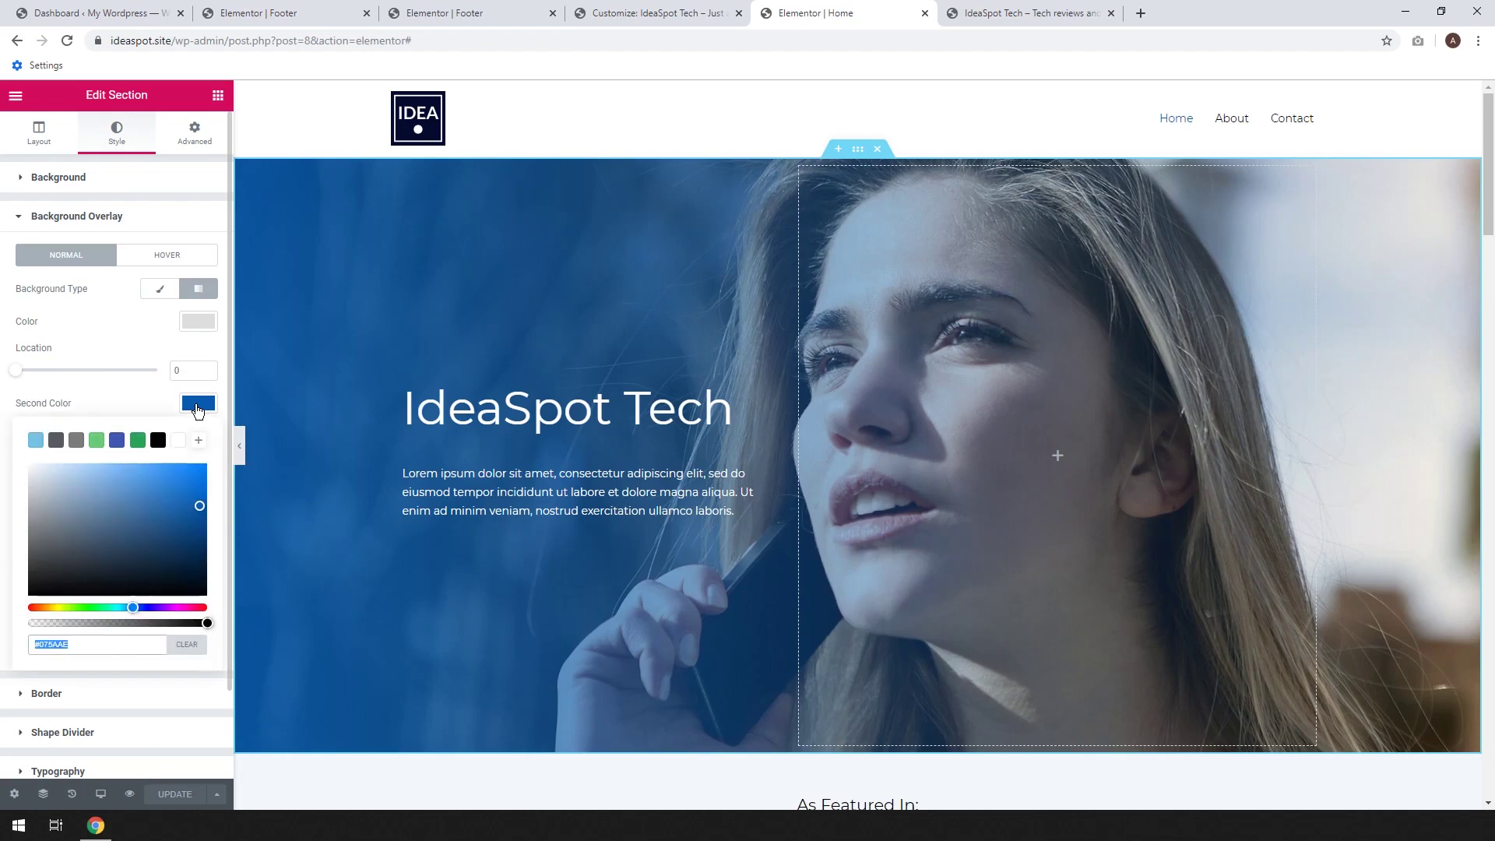
left_click(137, 608)
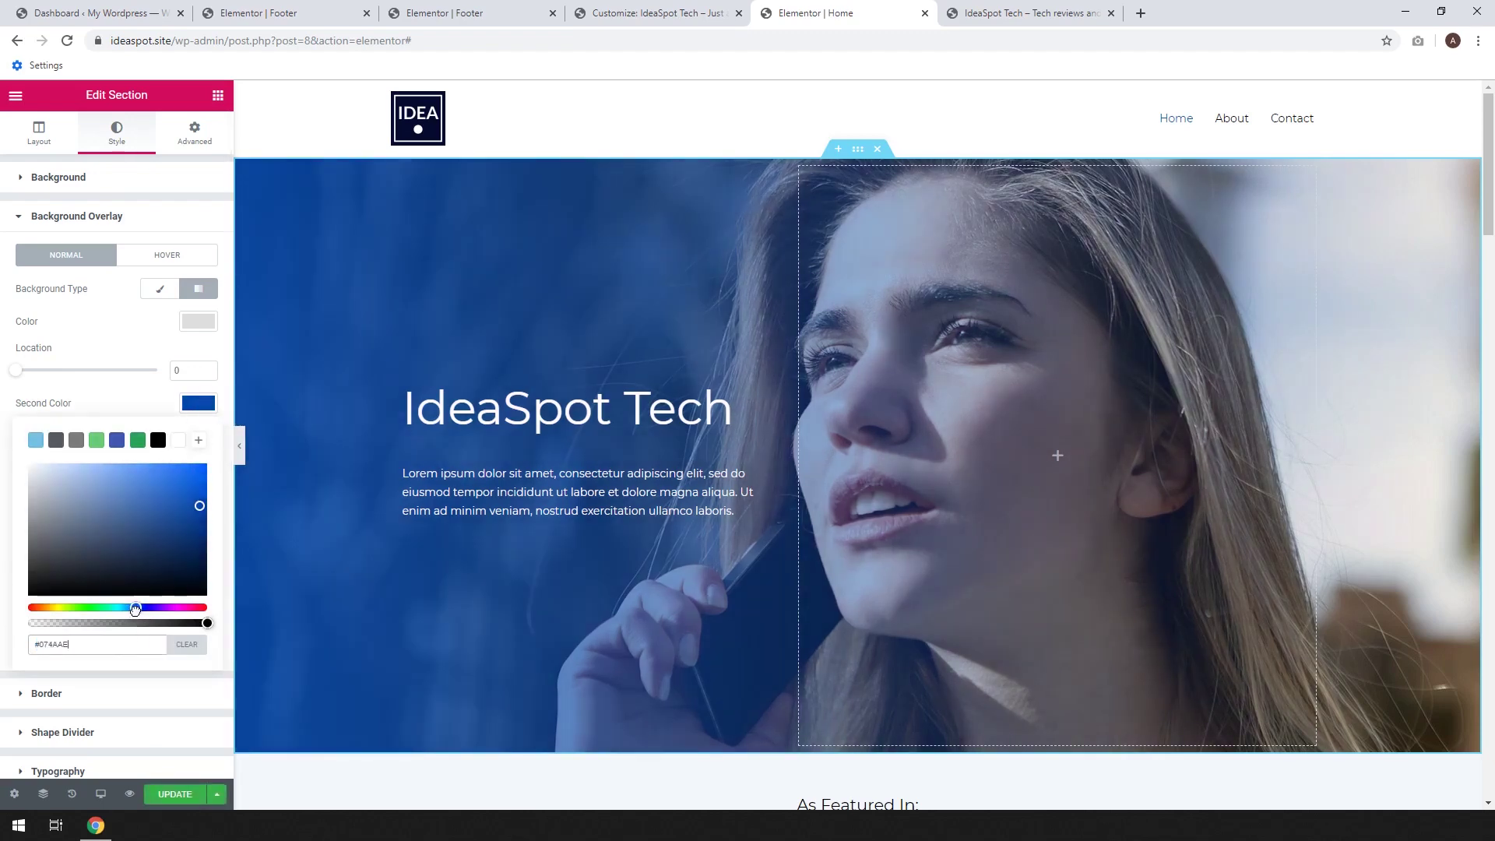
left_click(191, 537)
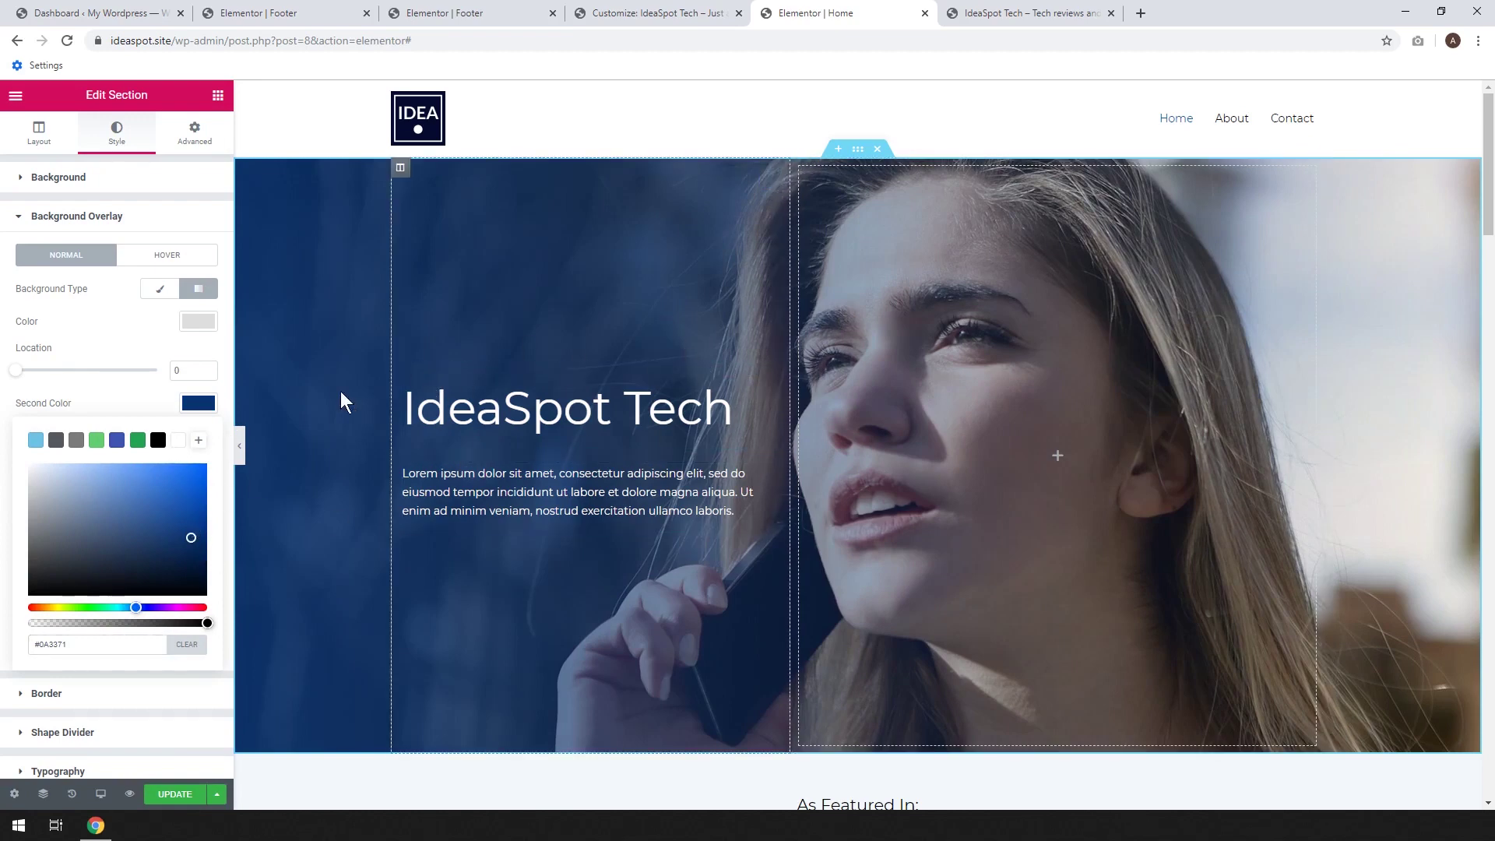
left_click(171, 795)
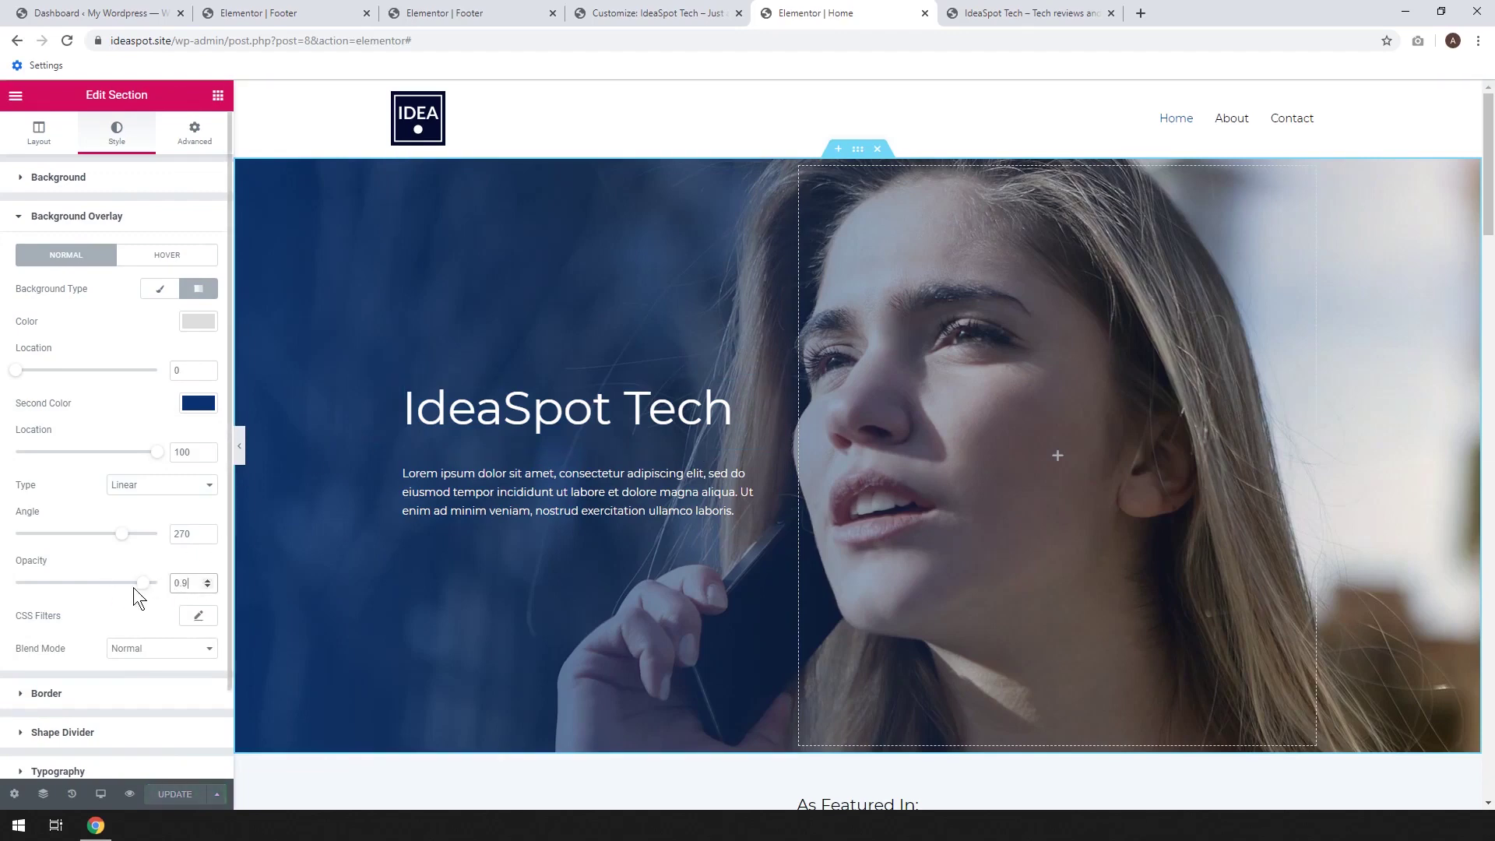
left_click_drag(144, 584, 189, 584)
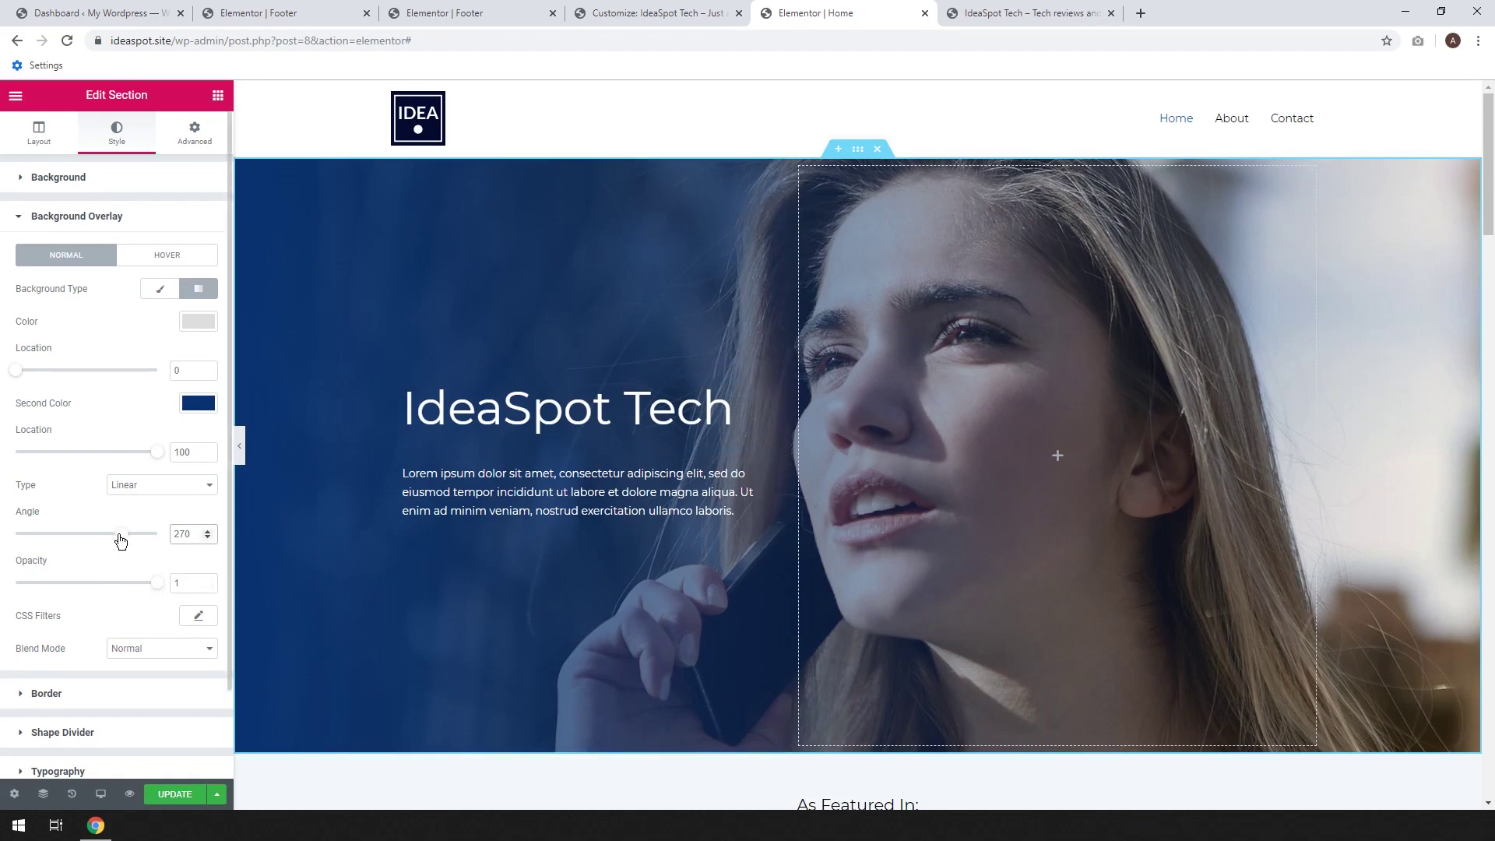
mouse_move(121, 537)
left_mouse_down()
mouse_move(77, 541)
mouse_move(124, 545)
left_mouse_up()
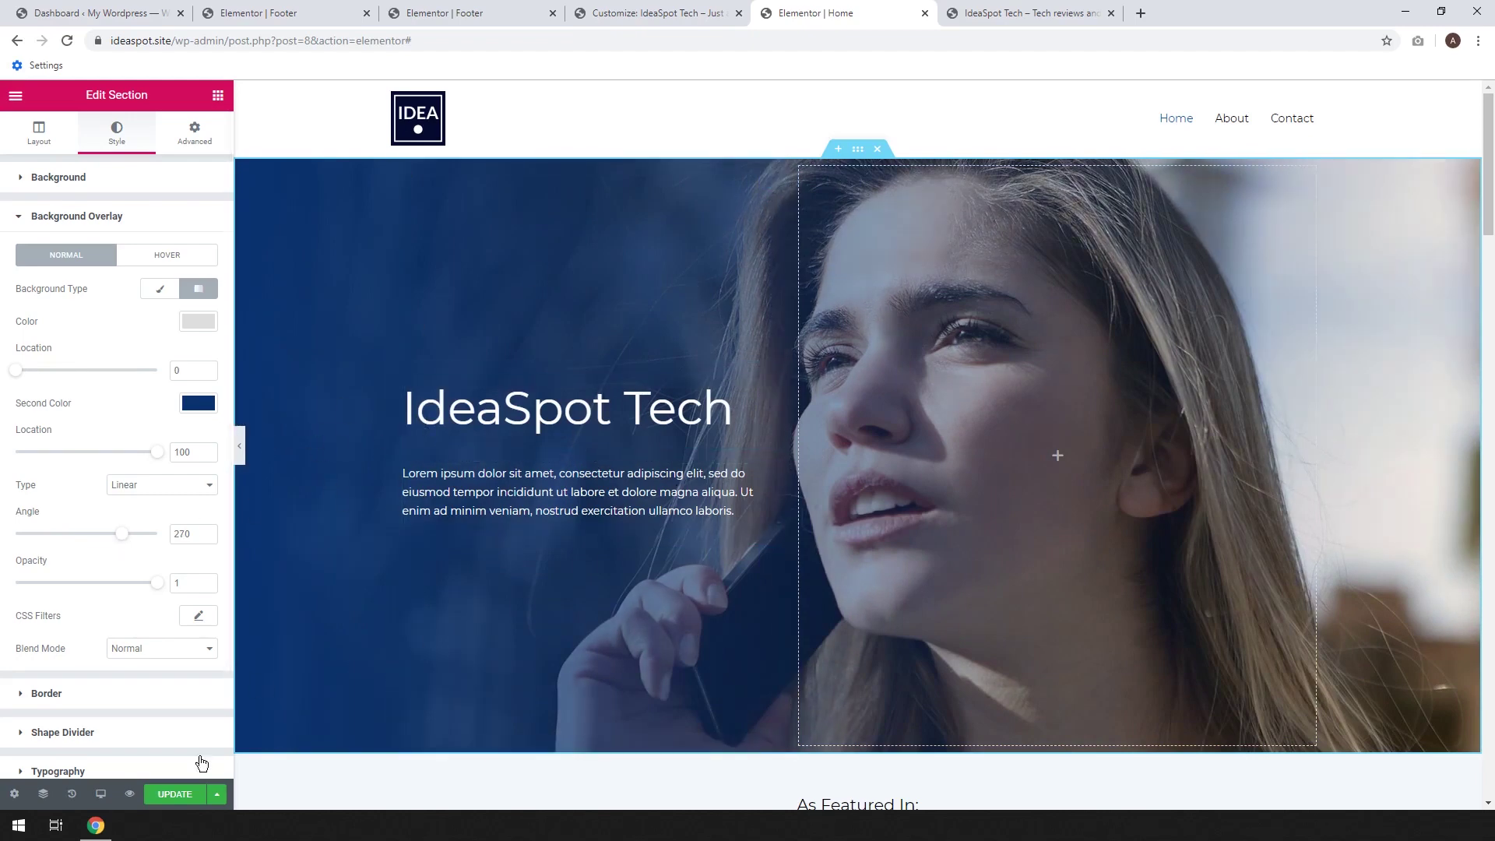
Save, narrow the hero text column so 'IdeaSpot Tech' wraps onto two lines, and save again
left_click(176, 794)
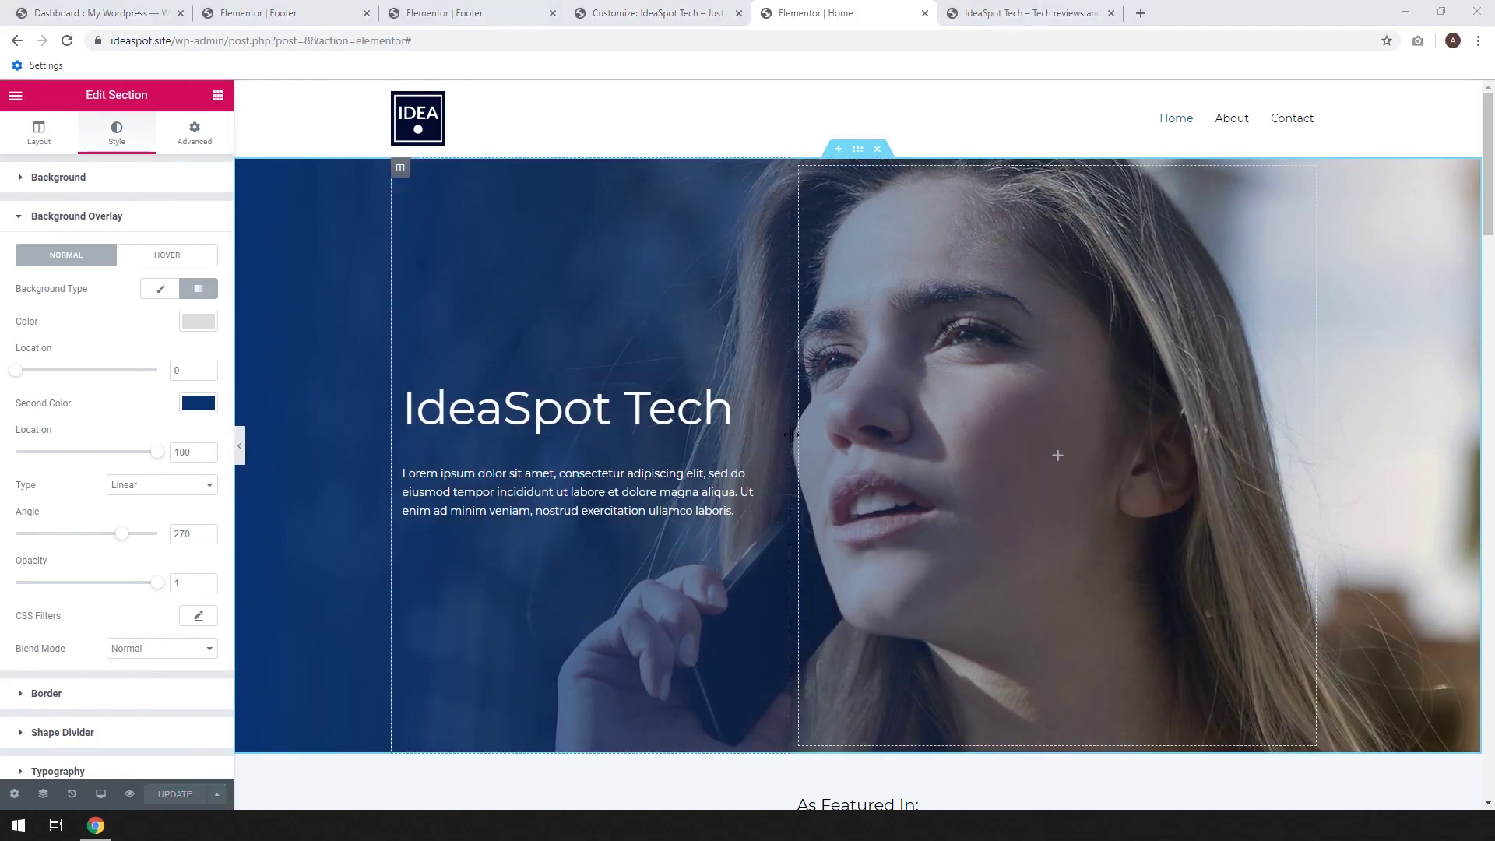
left_click_drag(798, 436, 717, 436)
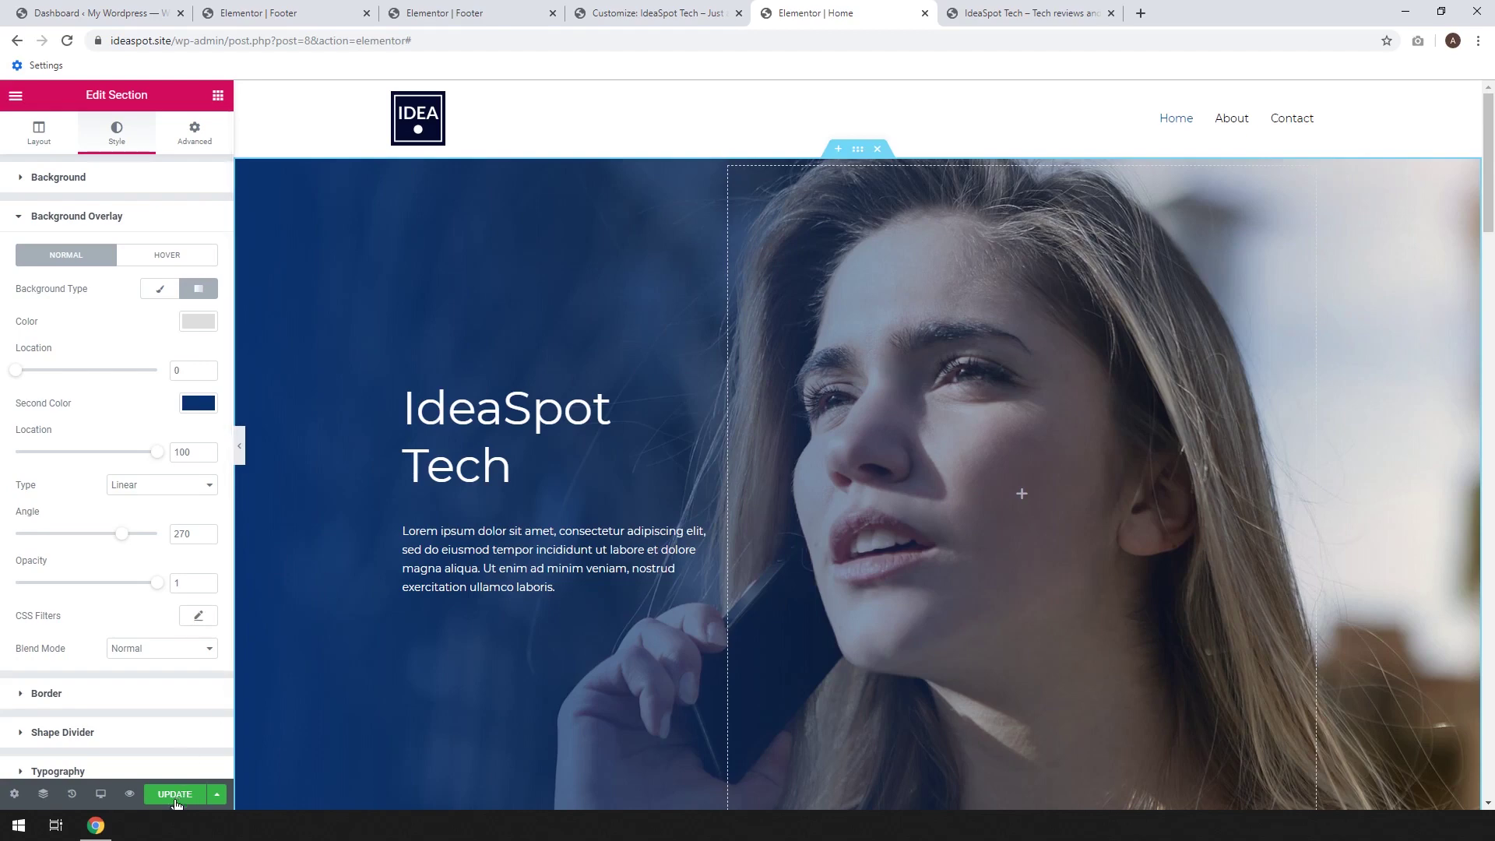
left_click(175, 794)
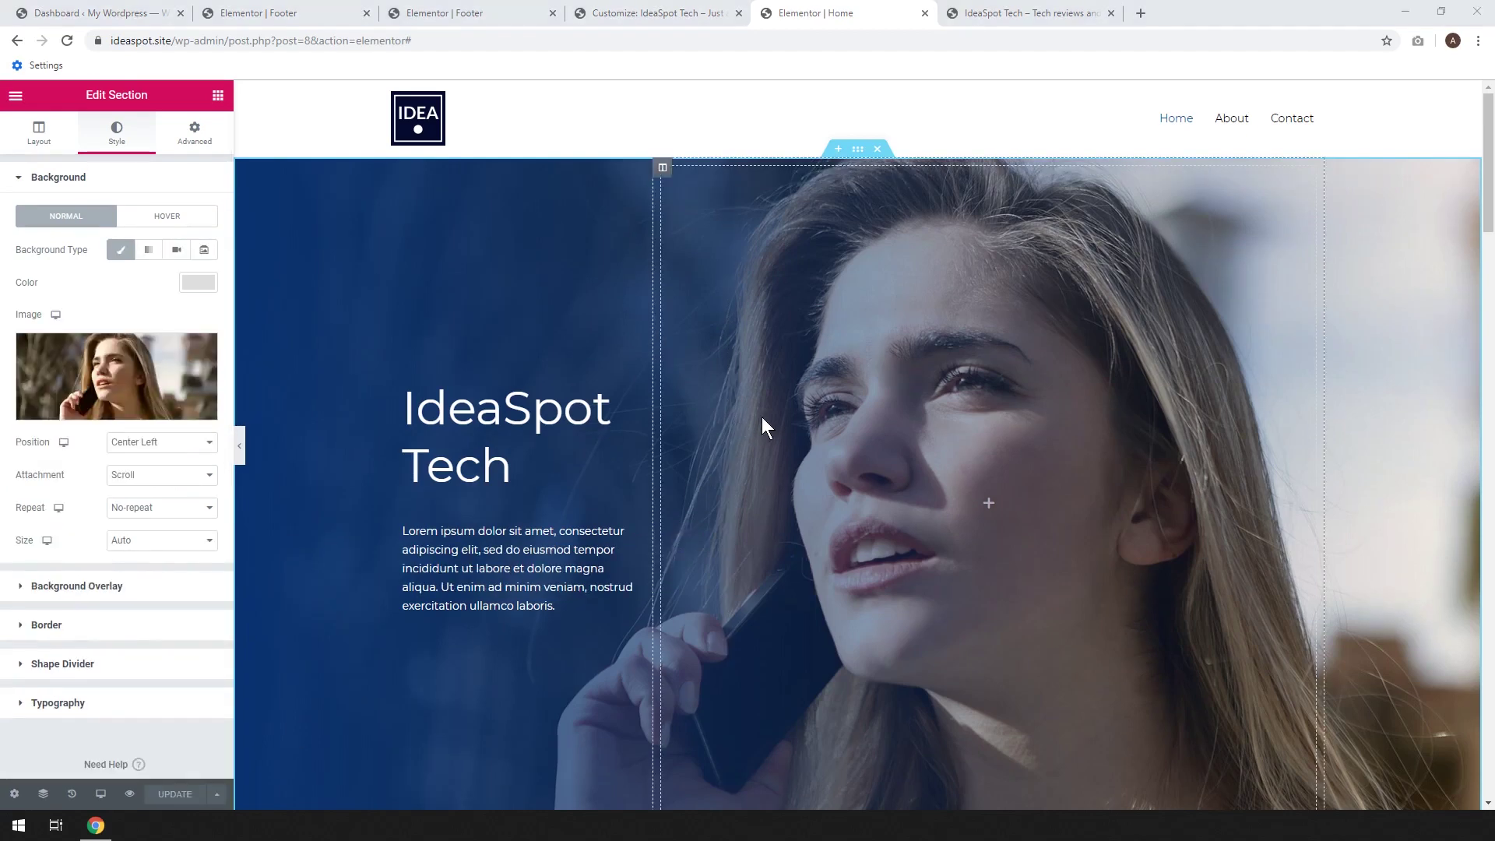
scroll(765, 415, "down", 4)
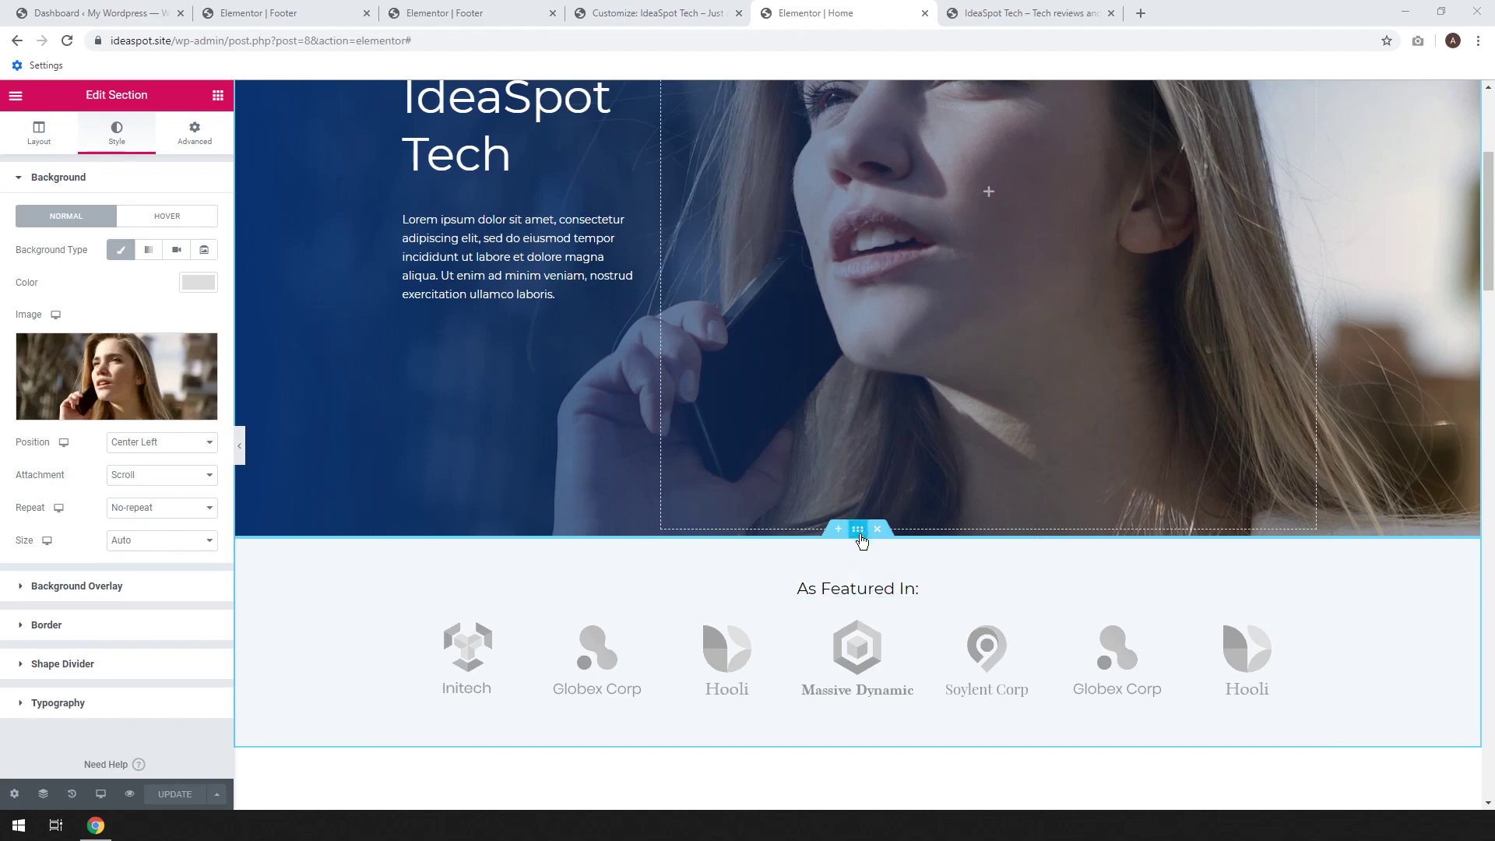
scroll(859, 514, "down", 4)
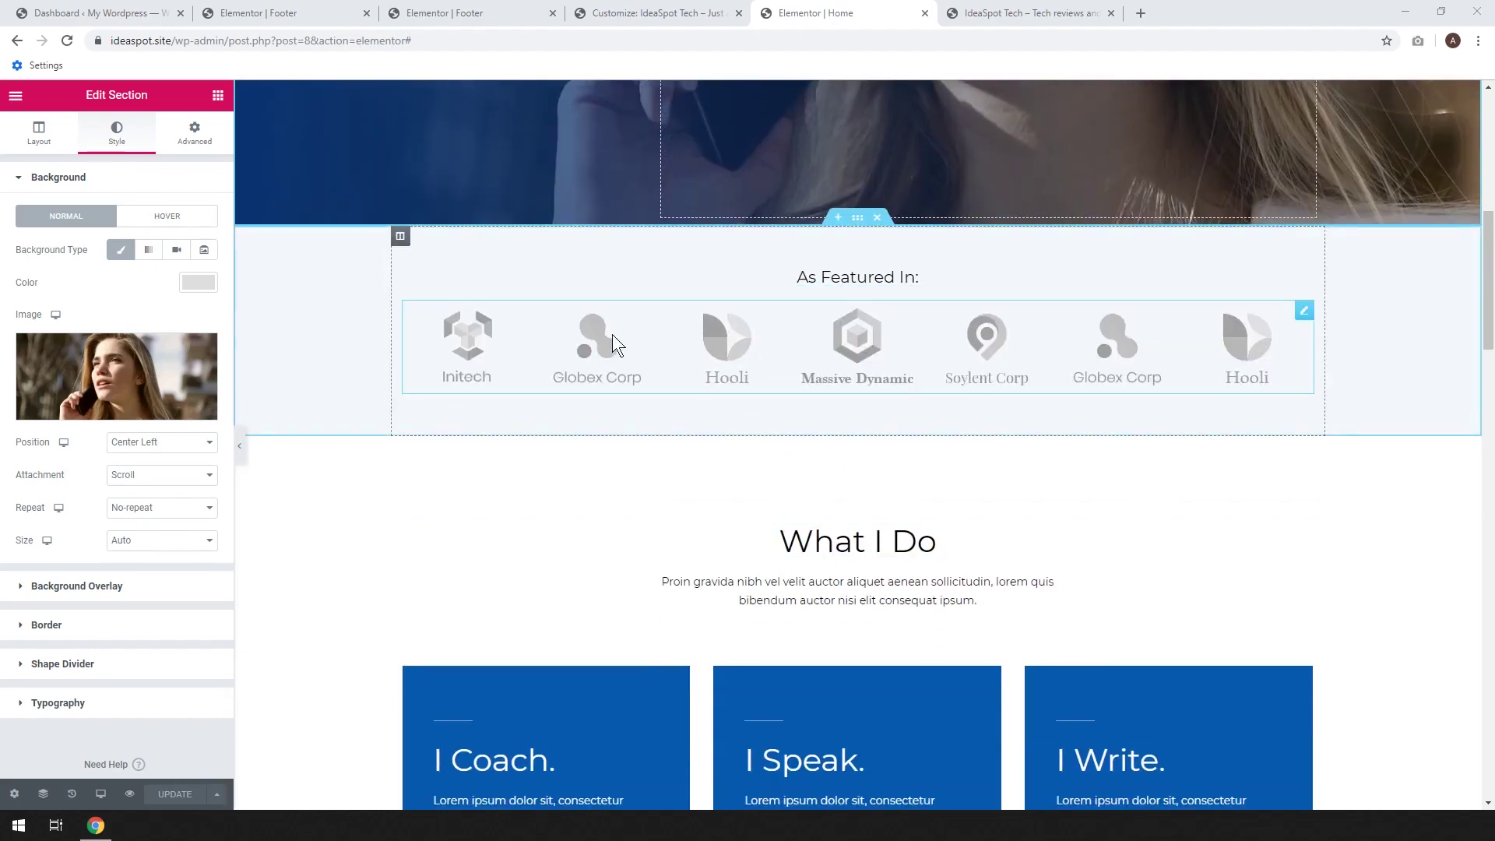
Remove the As Featured In logo section and add an empty two-column section below the hero
left_click(878, 220)
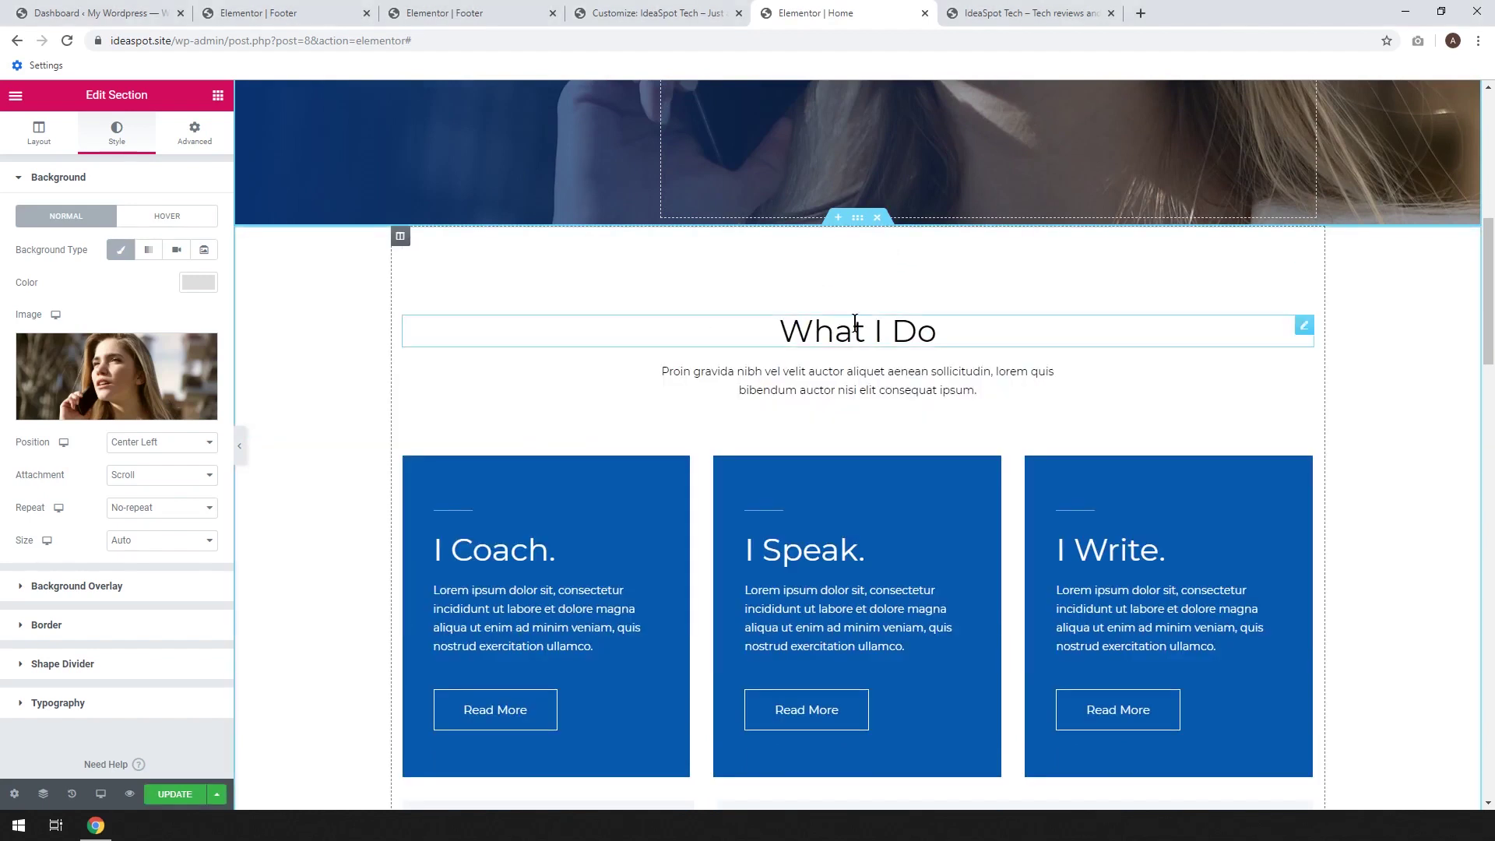
left_click(837, 219)
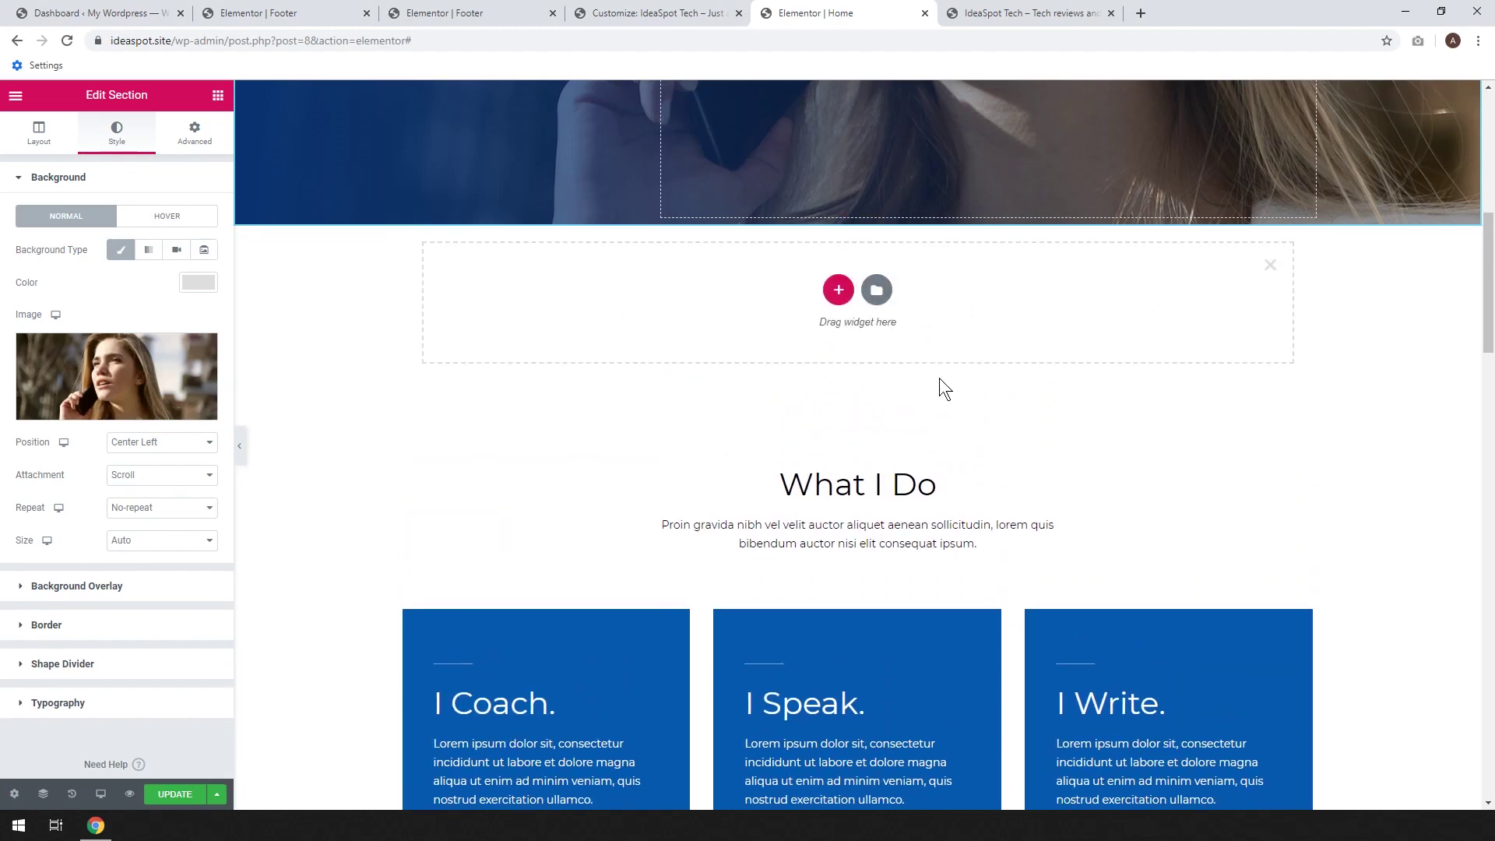
left_click(838, 290)
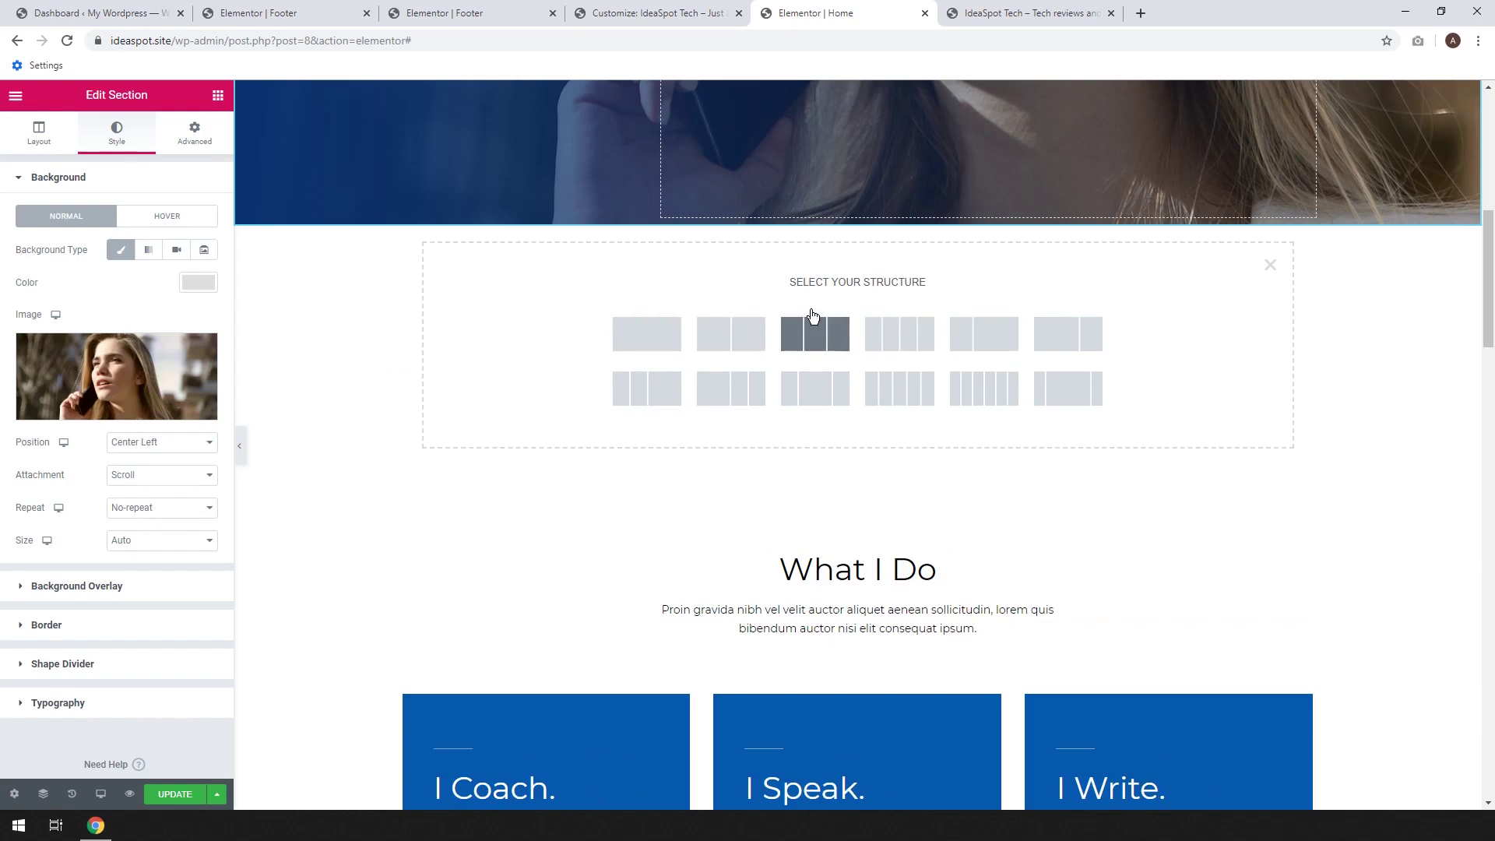
left_click(720, 343)
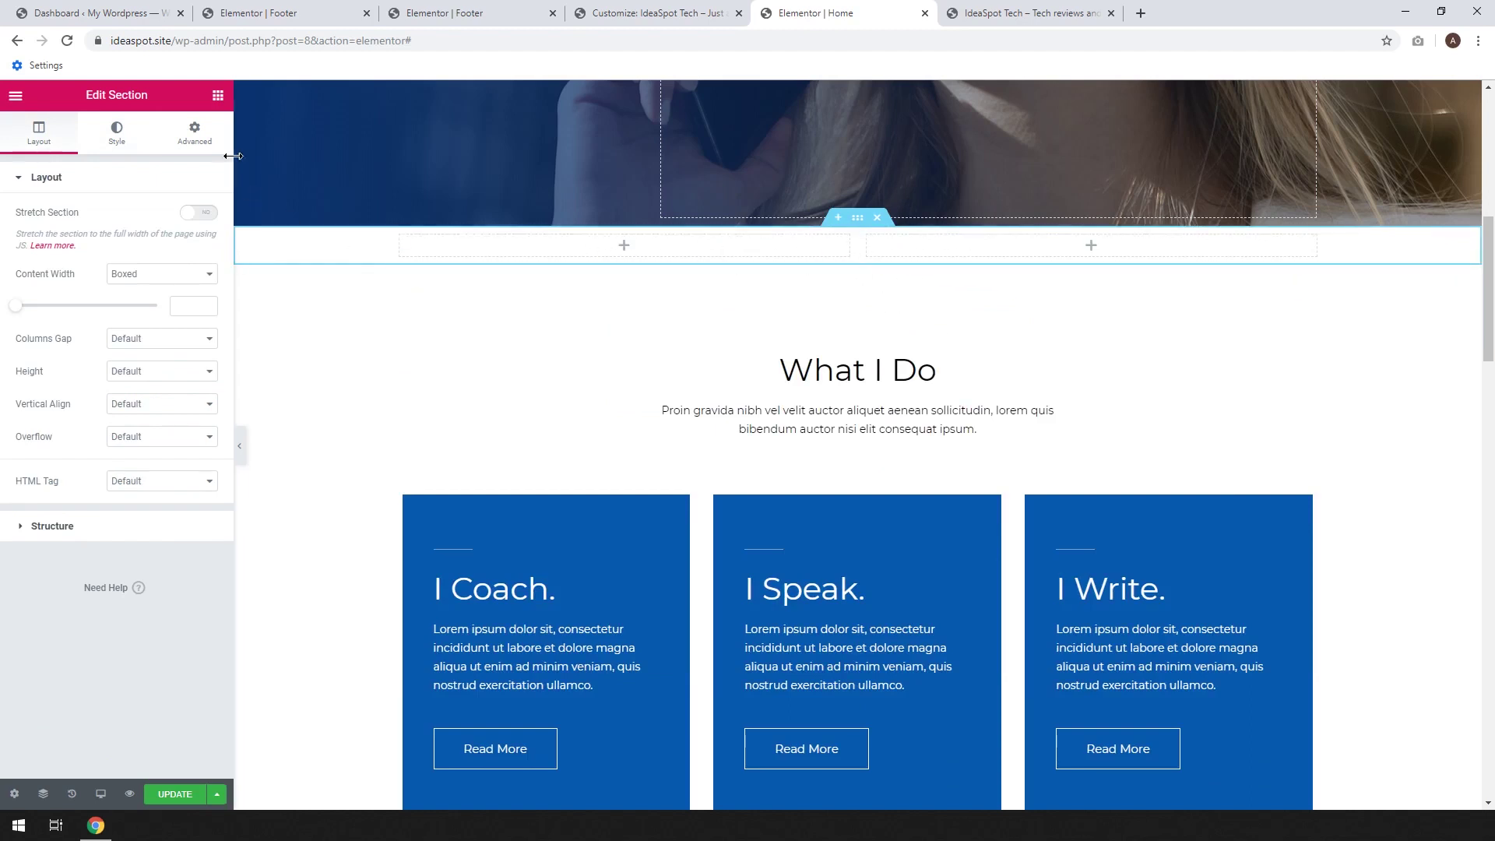
Put an Image widget in the right column showing the laptop-with-plant photo from the media library
left_click(218, 97)
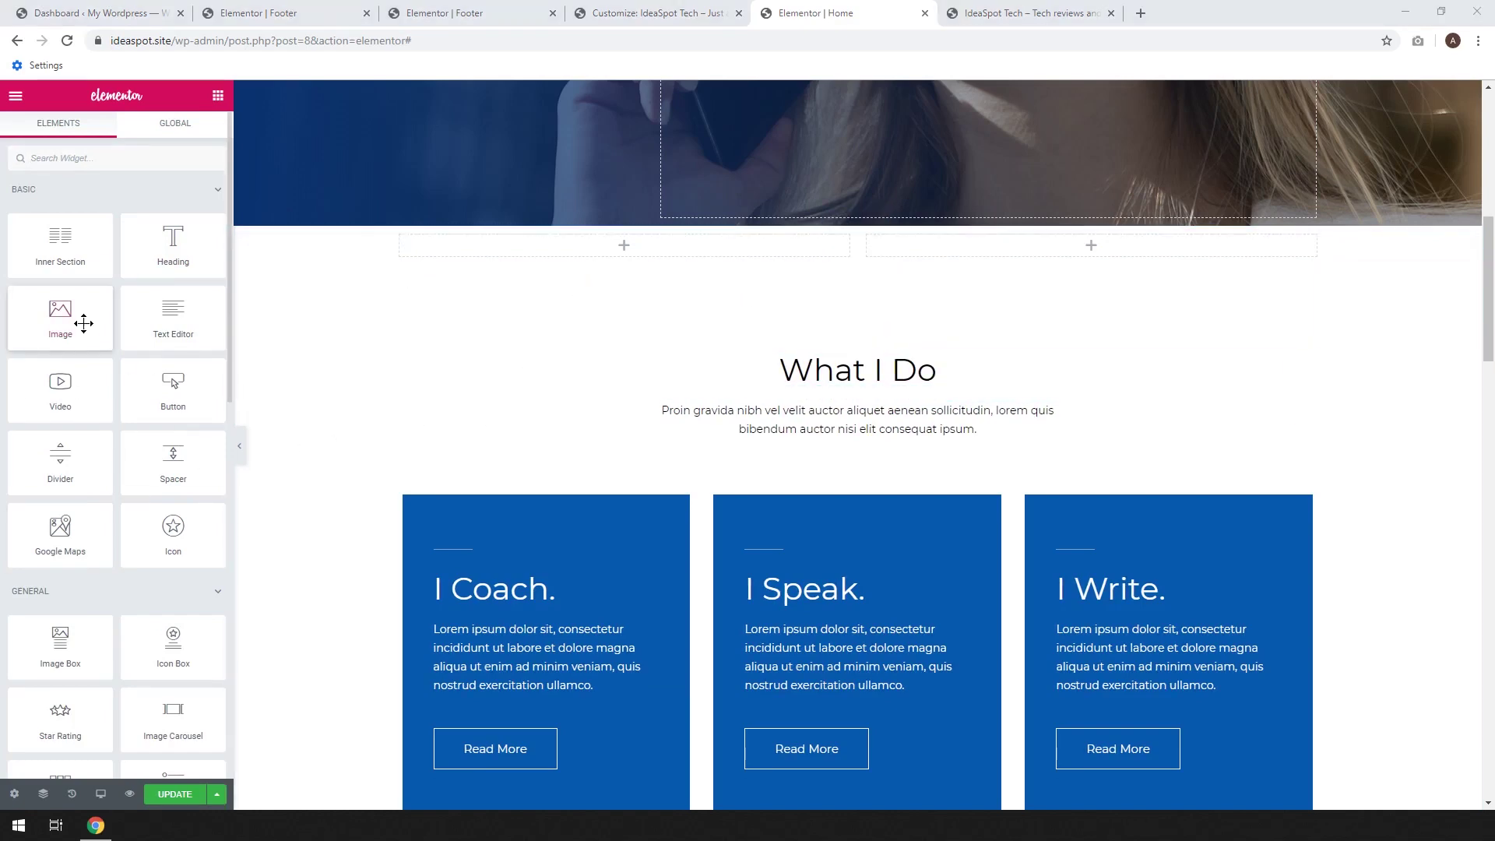
left_click_drag(52, 326, 1020, 246)
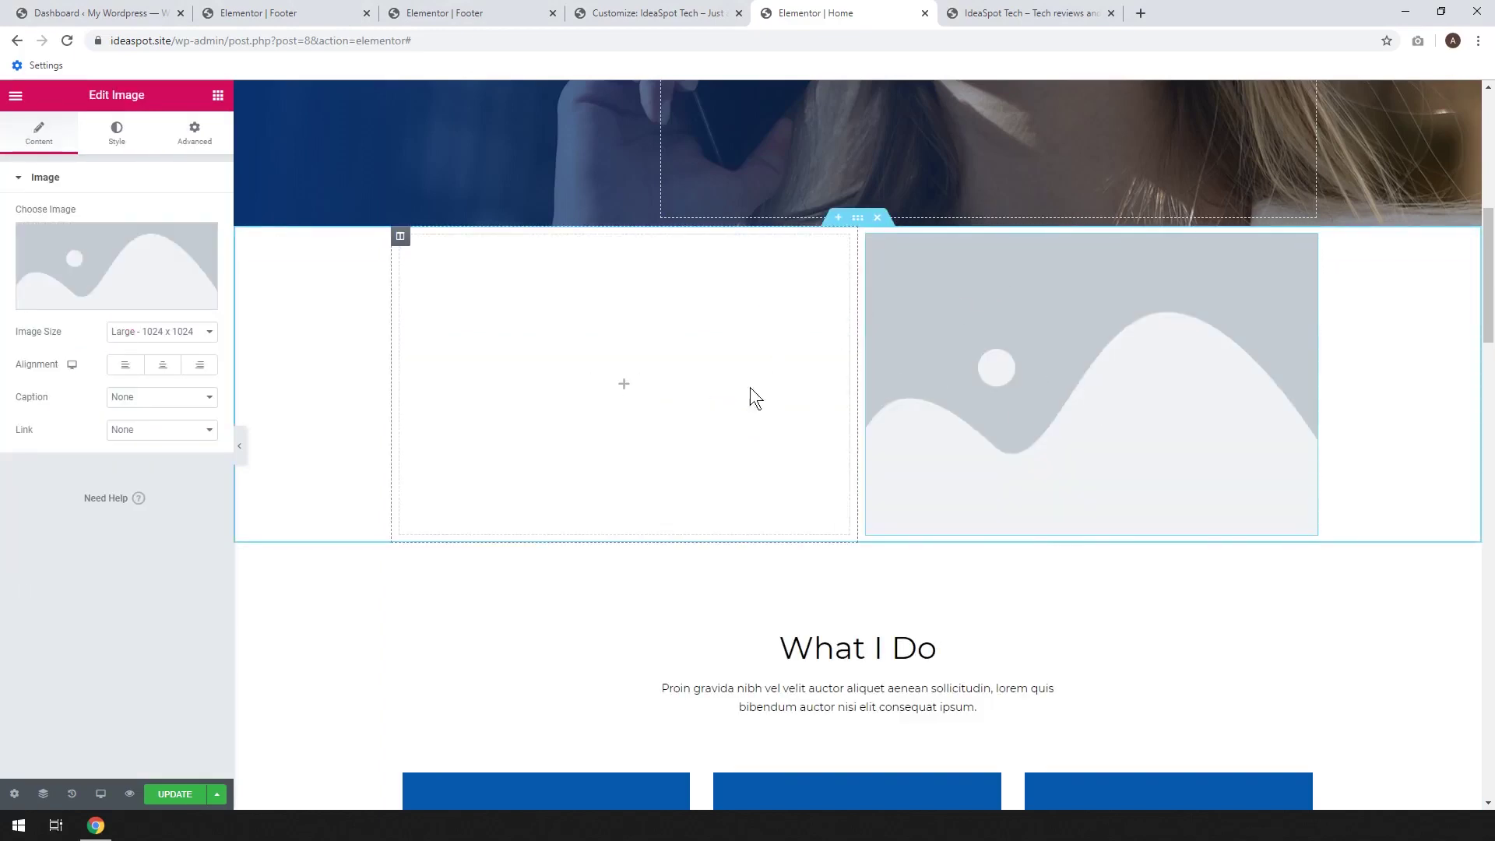
left_click(100, 266)
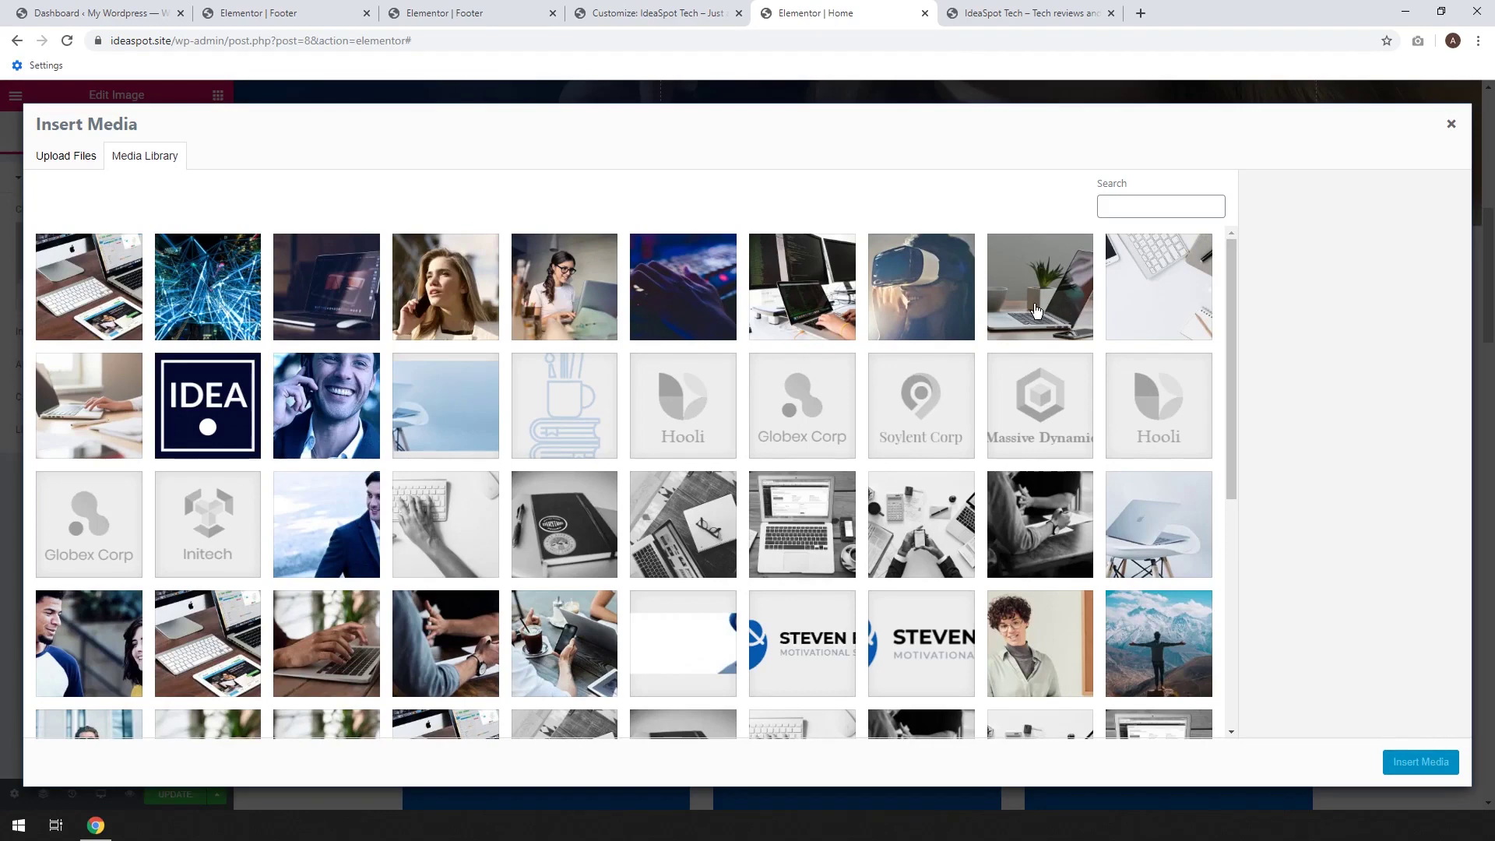
left_click(1036, 313)
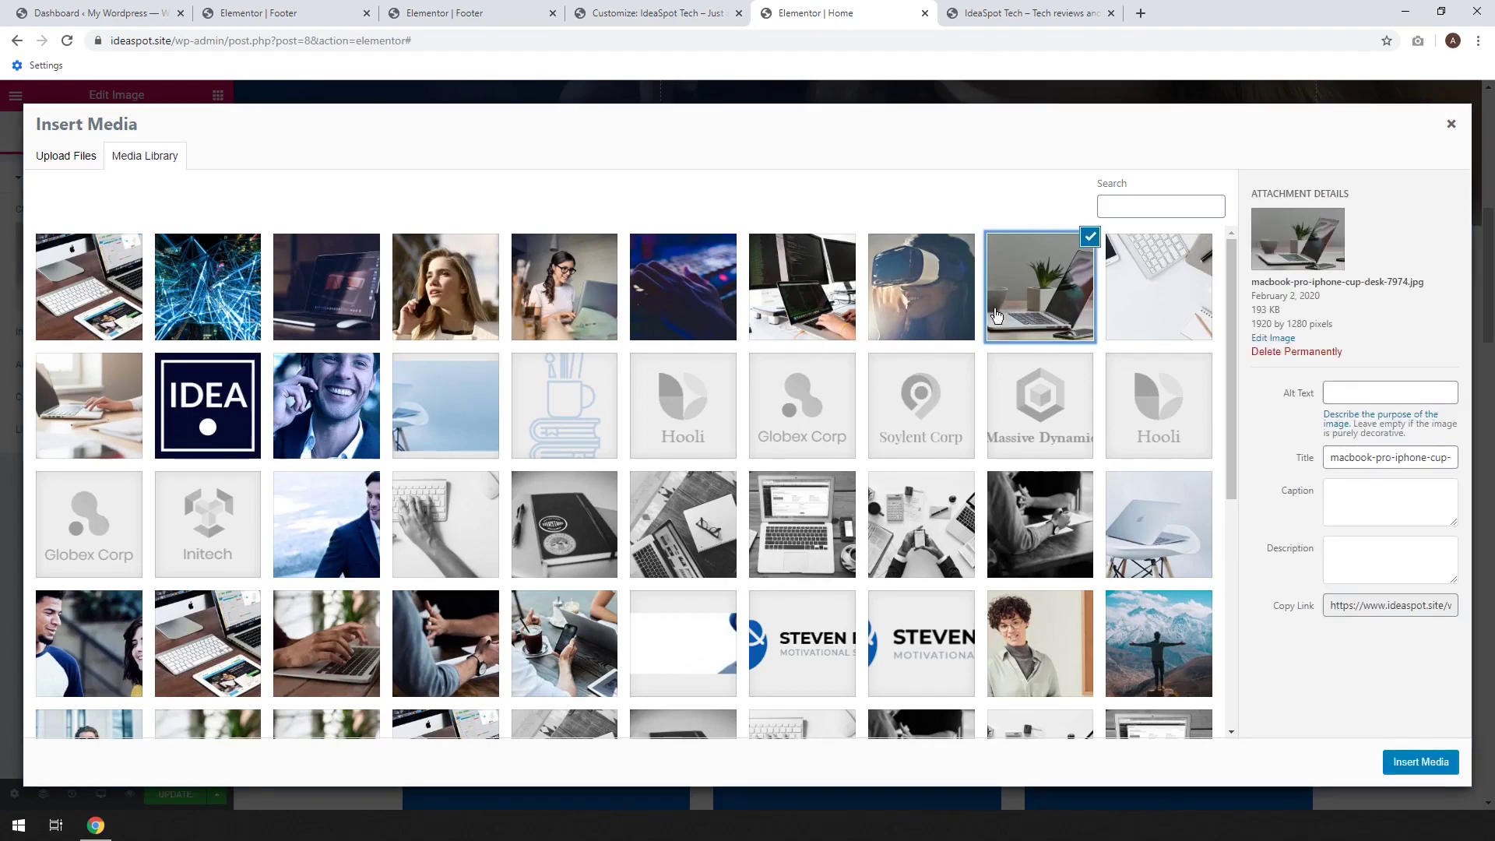
left_click(1406, 763)
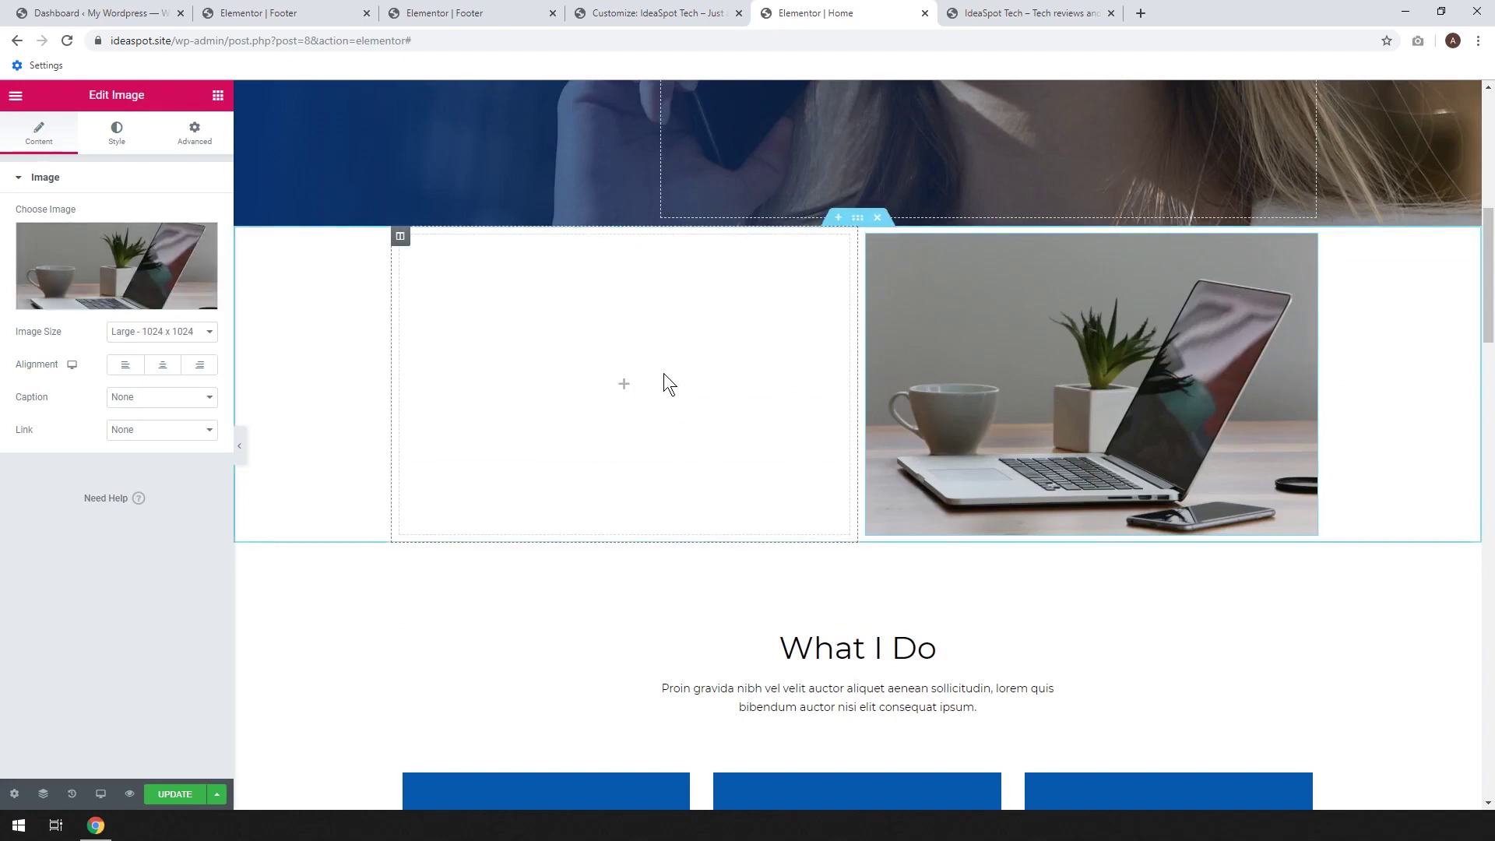
left_click(217, 95)
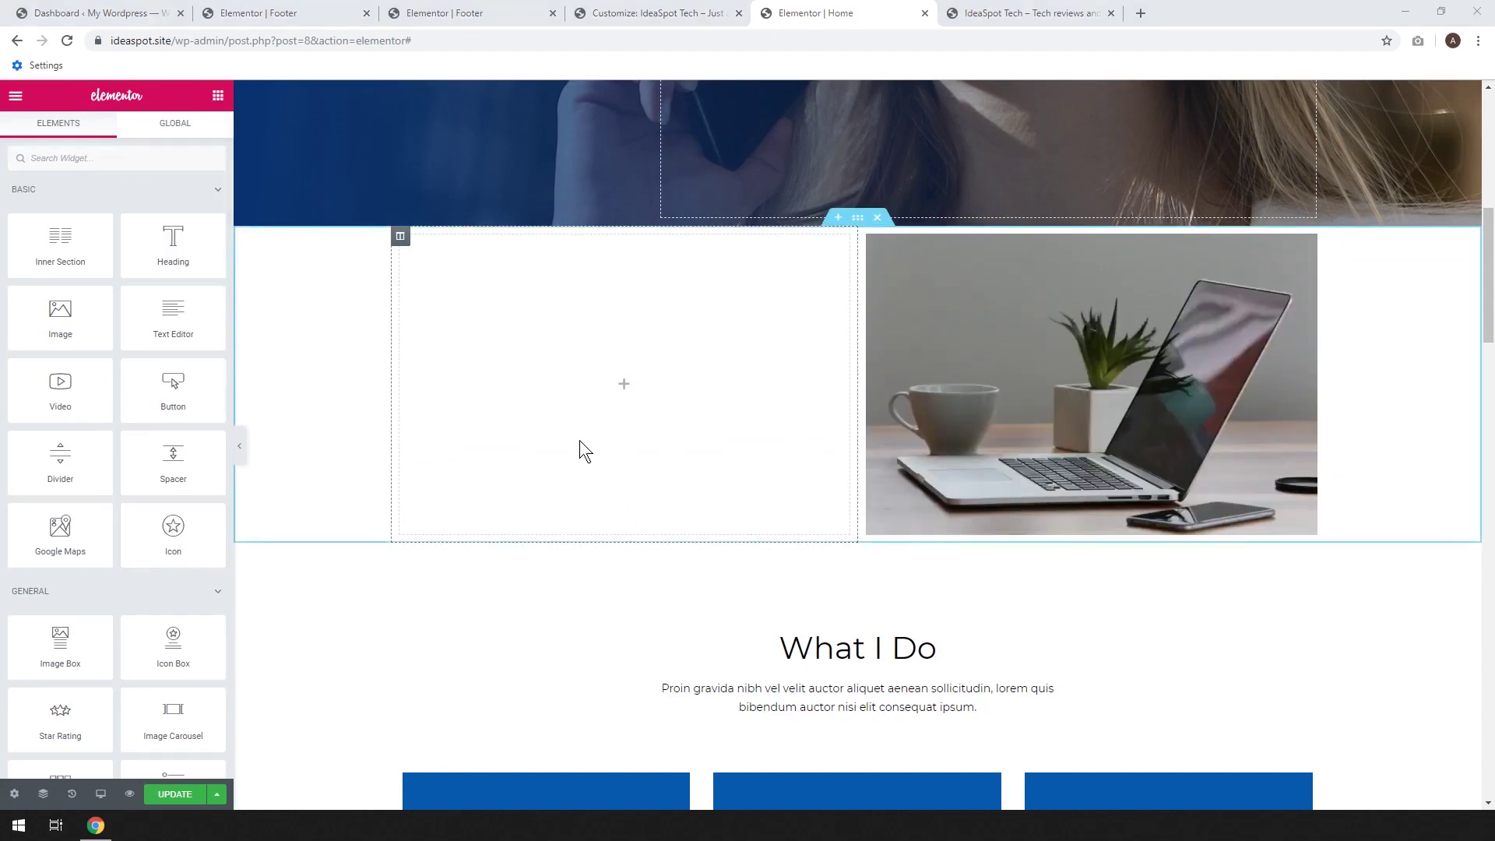
Add a placeholder heading and lorem ipsum paragraph to the left column, then add a section above
left_click_drag(207, 269, 562, 335)
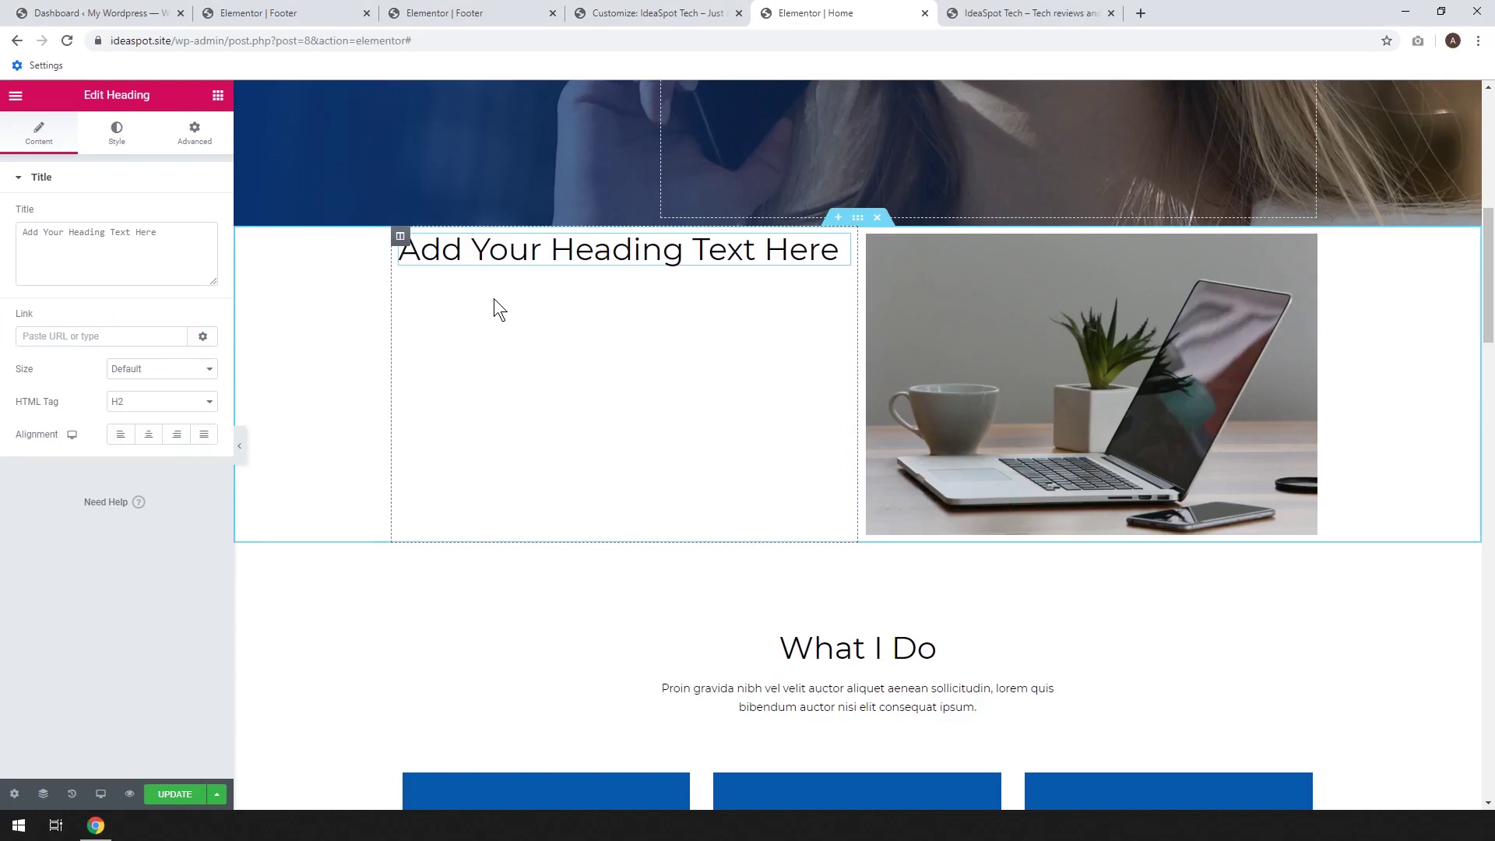
left_click(217, 96)
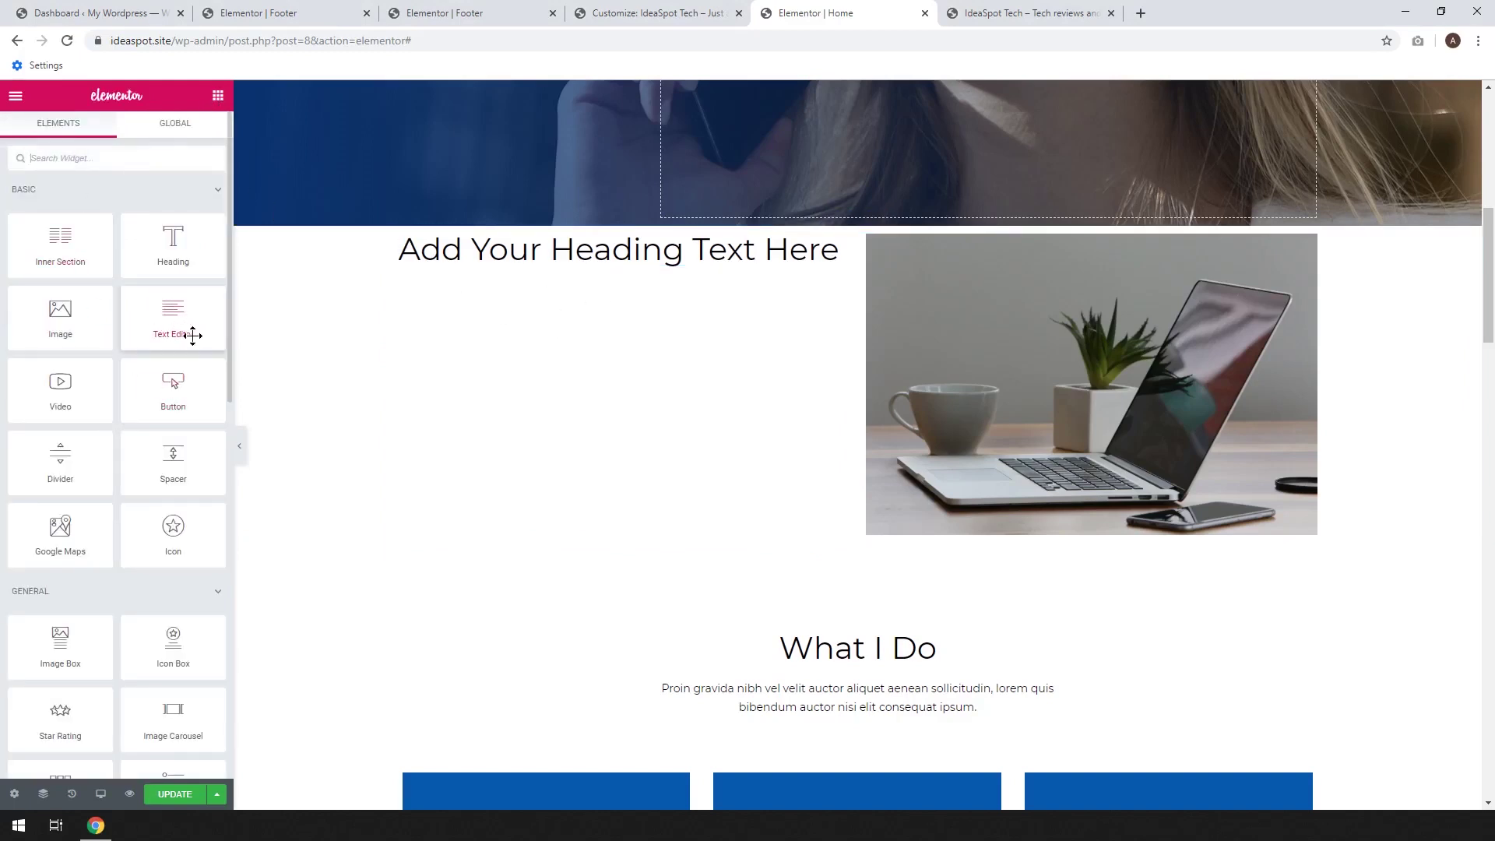
left_click_drag(164, 312, 606, 269)
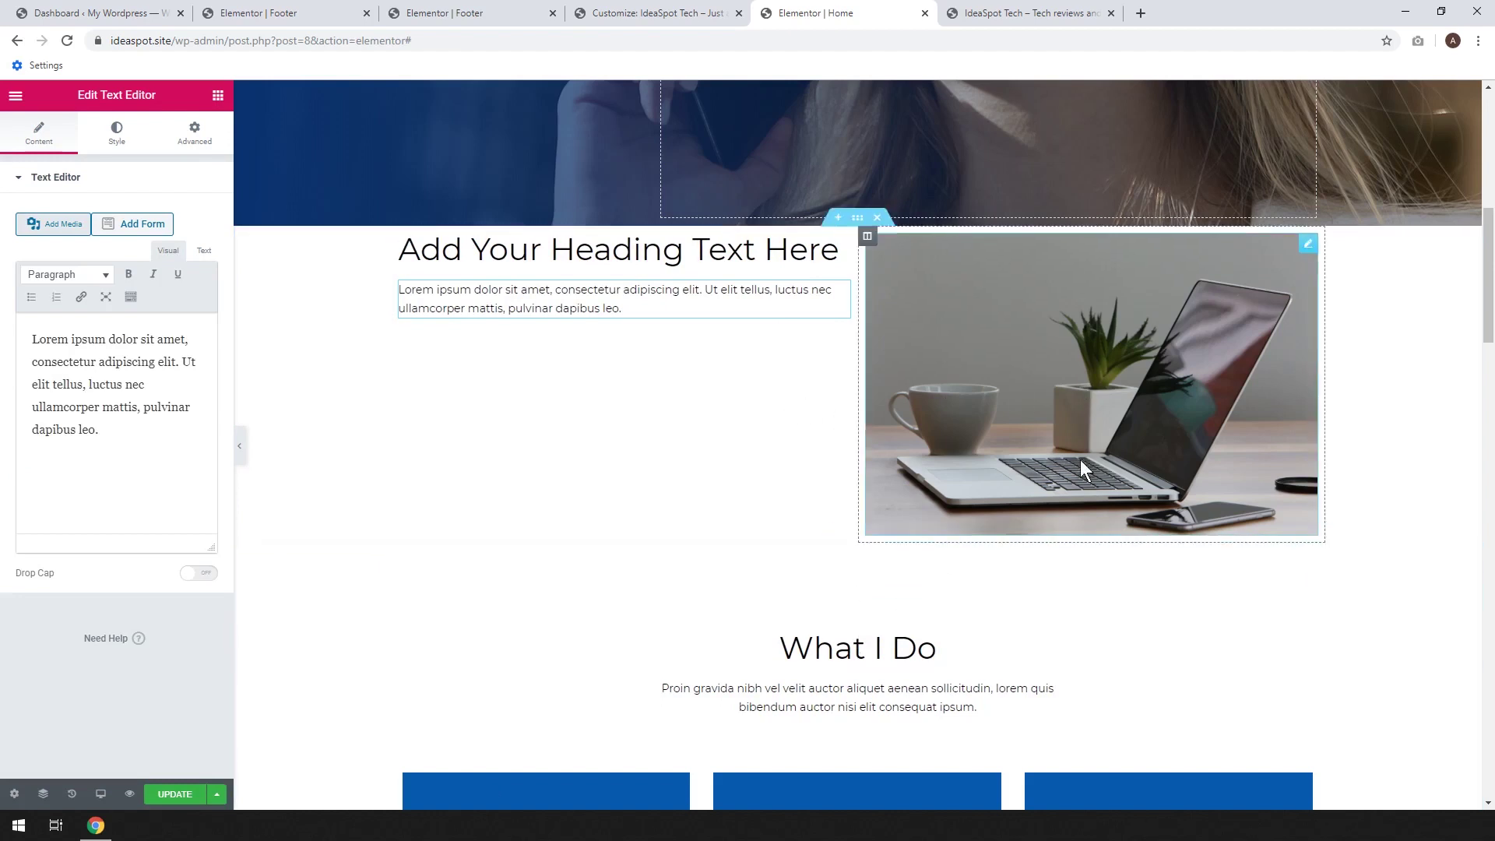
left_click(837, 222)
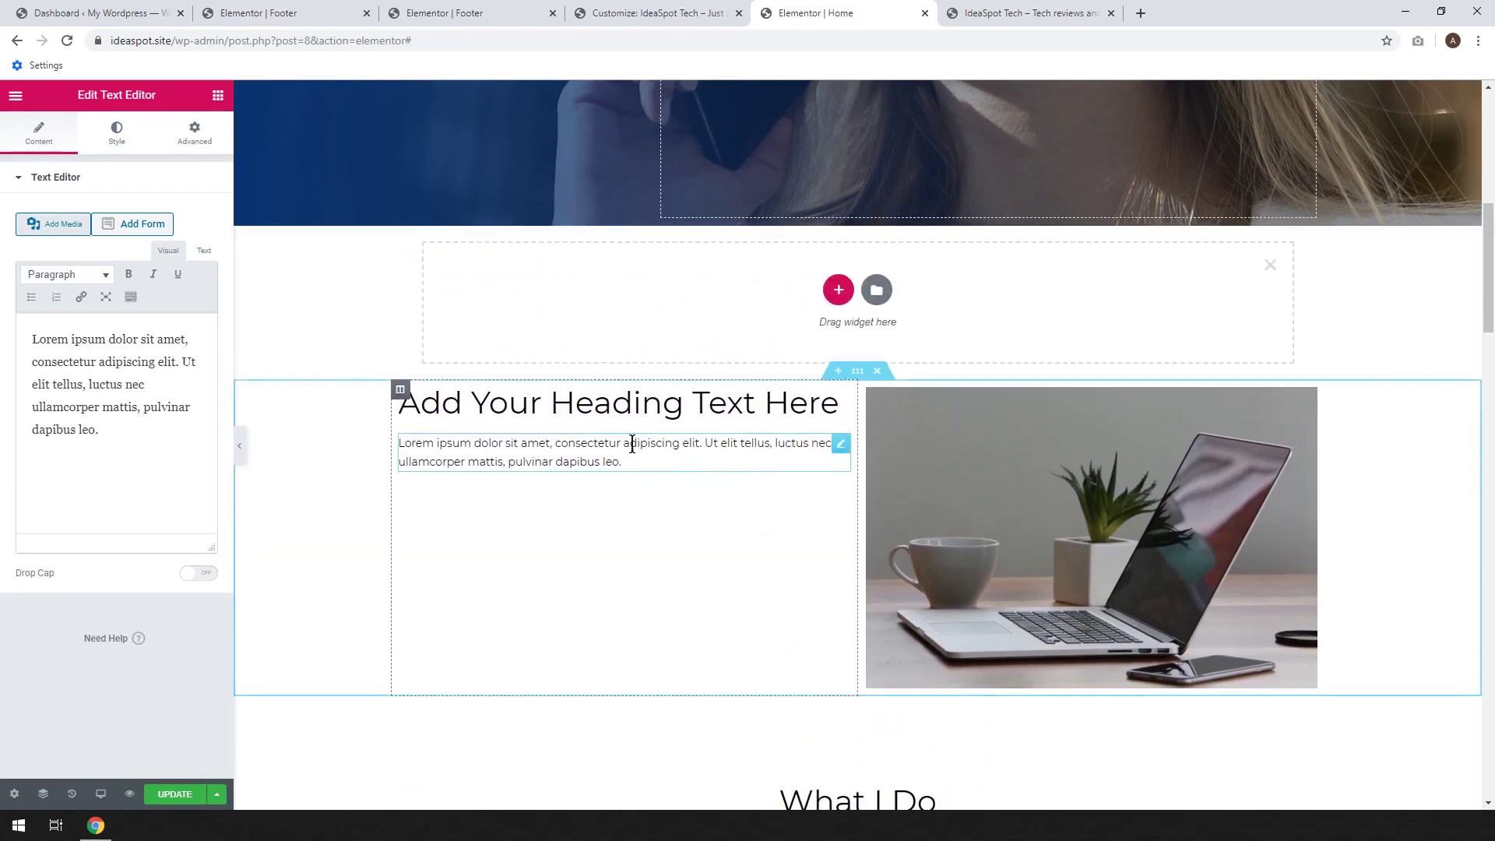
left_click(837, 290)
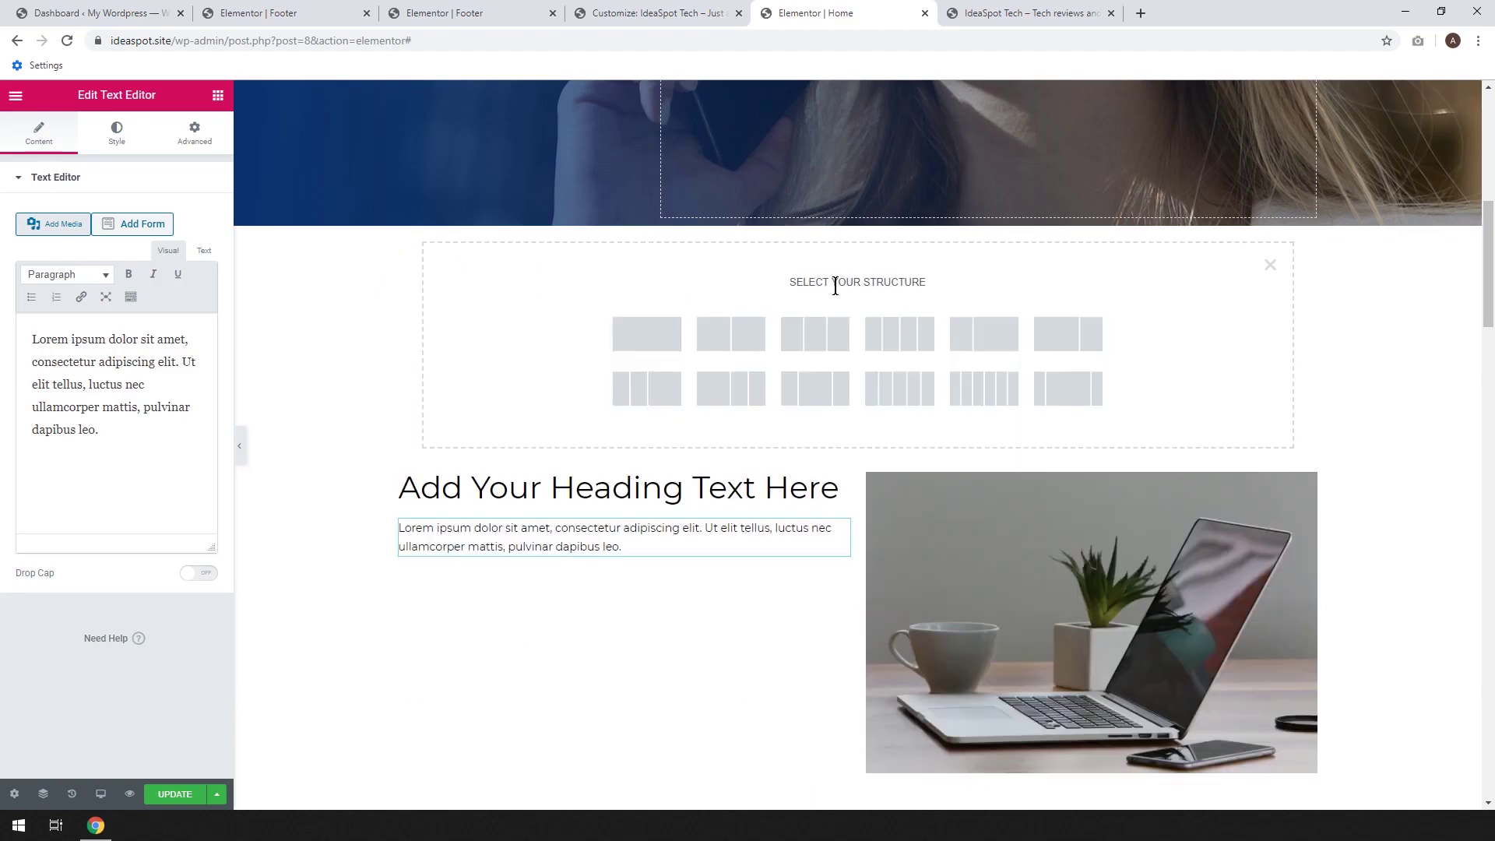
Make the new section single-column with a 121 px spacer above the heading section, and save
left_click(635, 341)
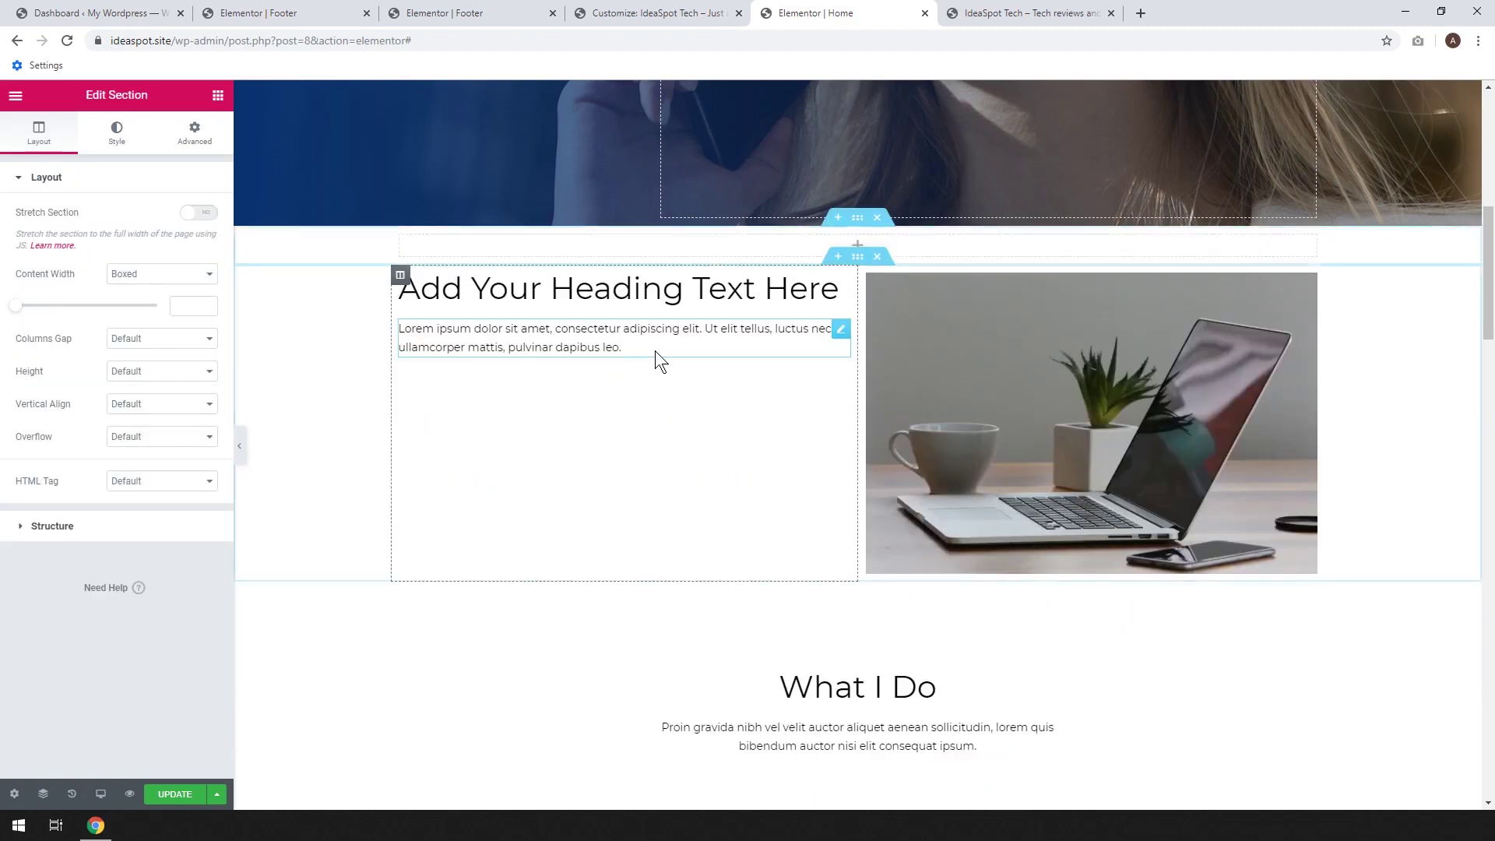
left_click(219, 98)
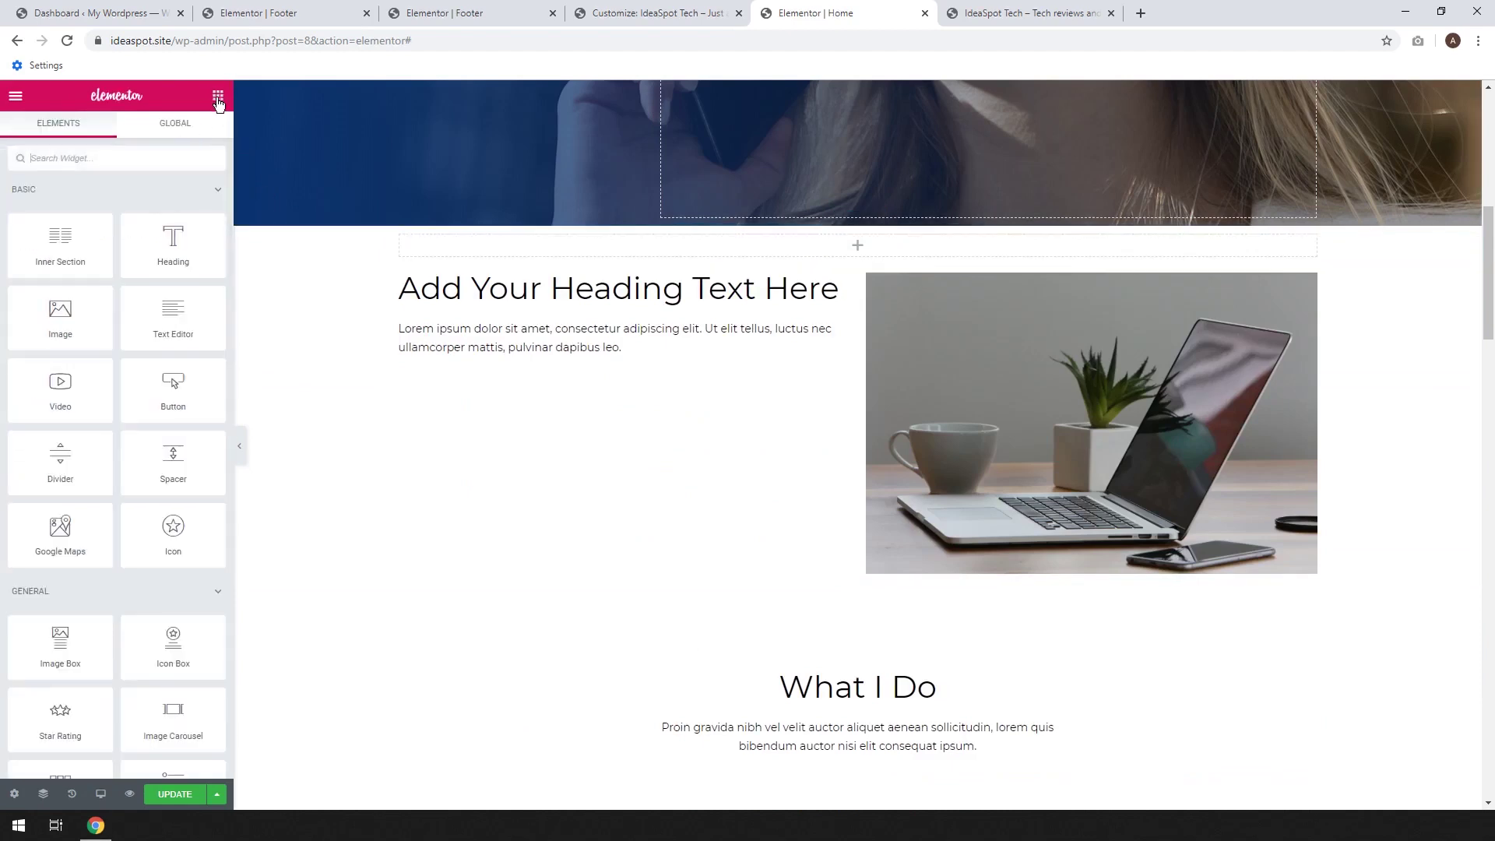
left_click_drag(173, 459, 746, 253)
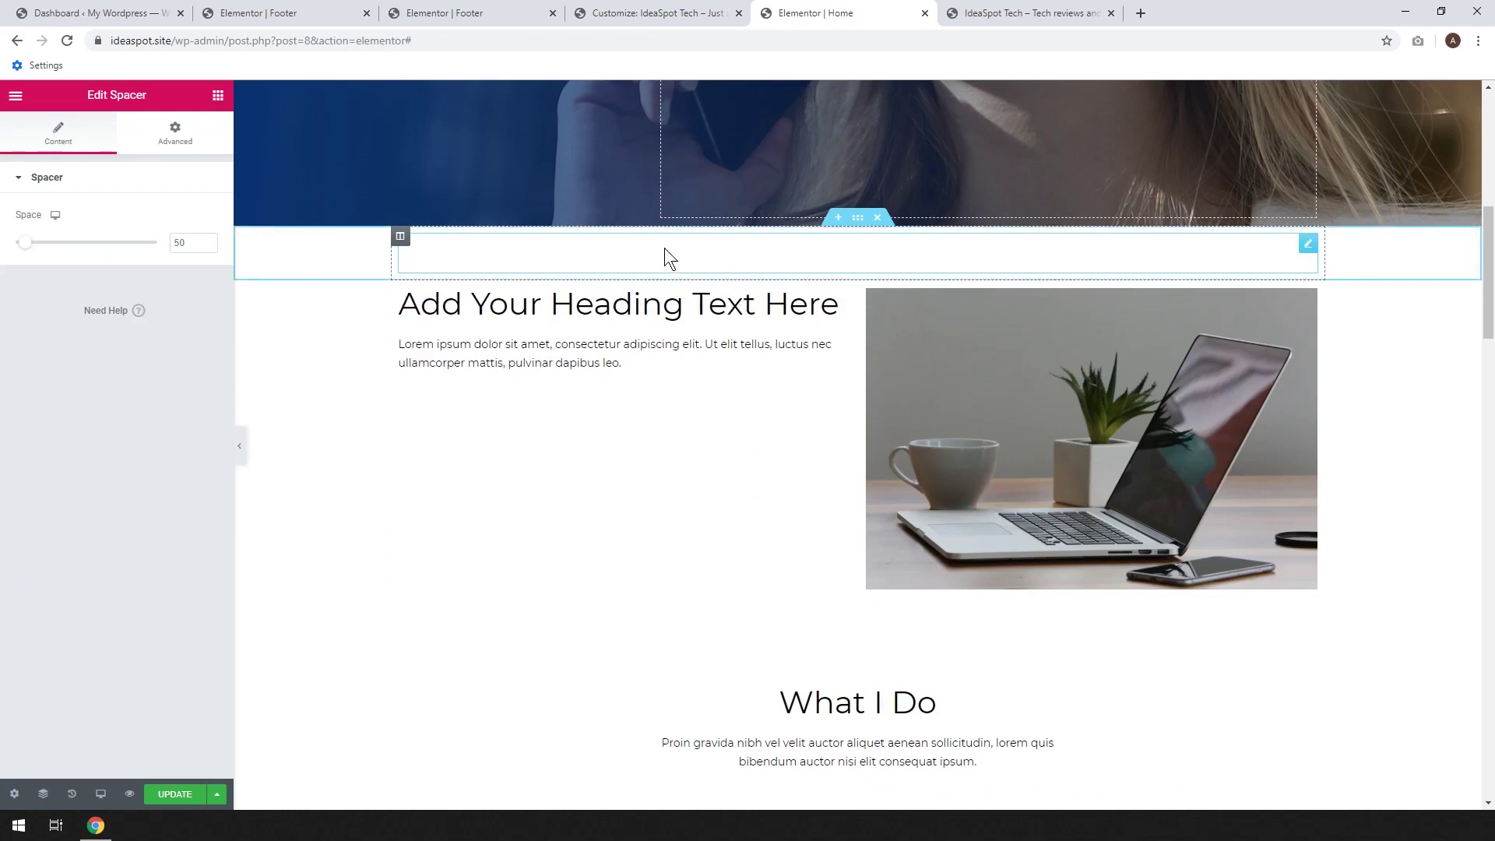
left_click_drag(24, 249, 46, 249)
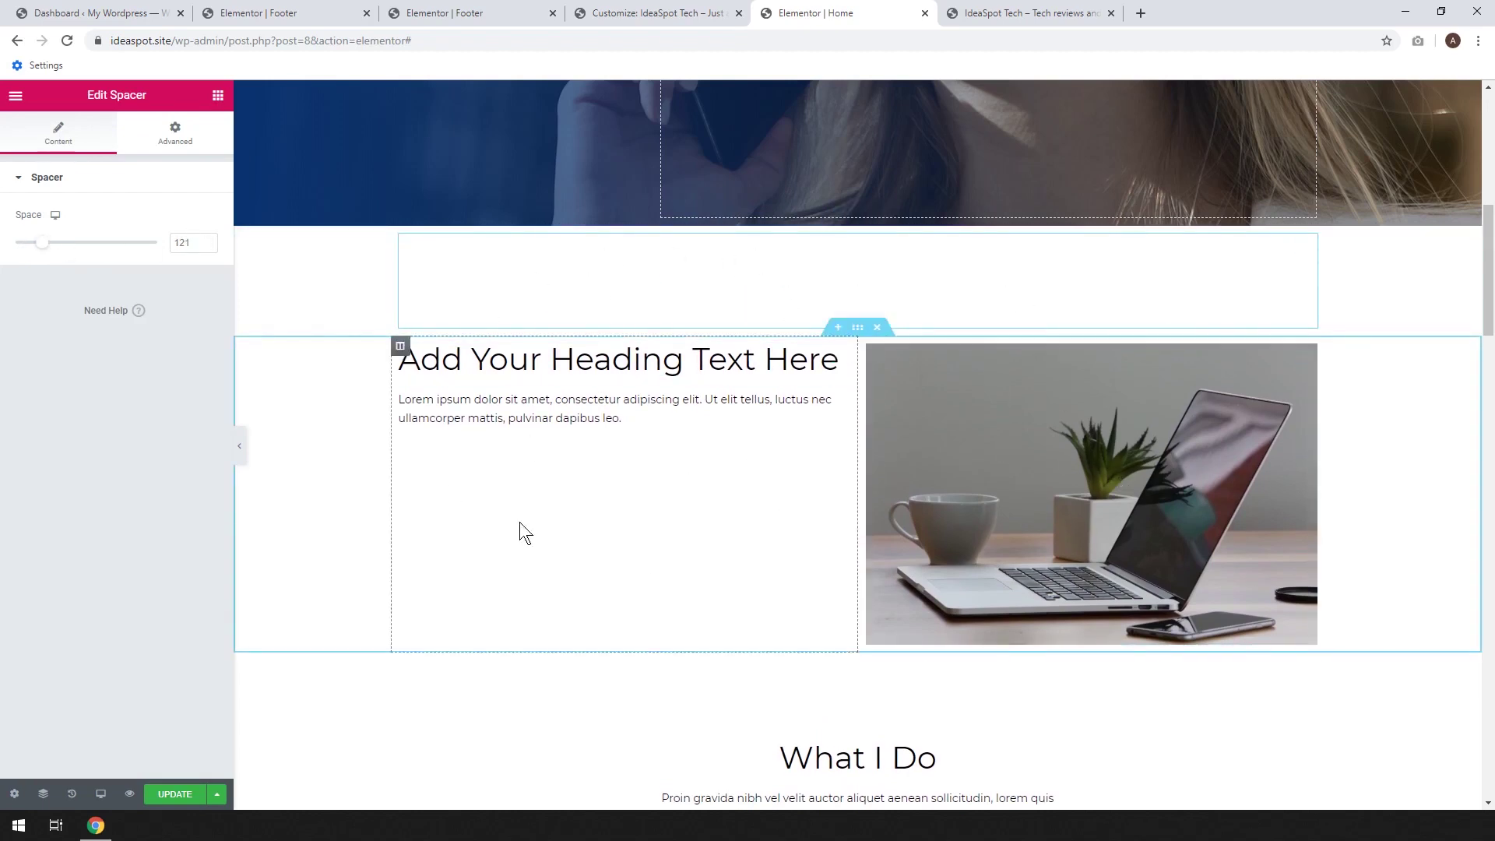
left_click(176, 795)
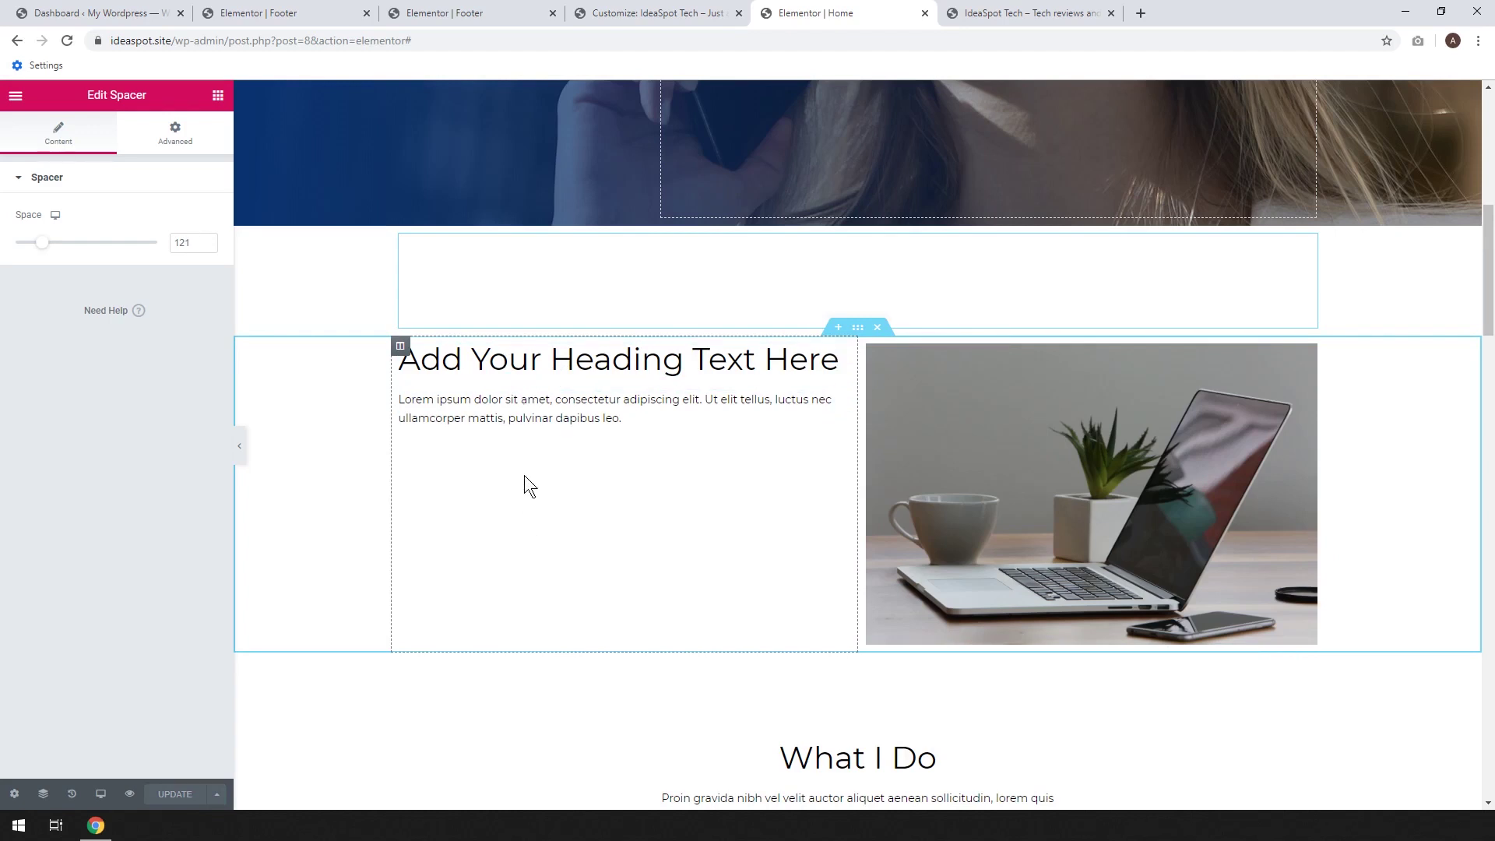
left_click(647, 397)
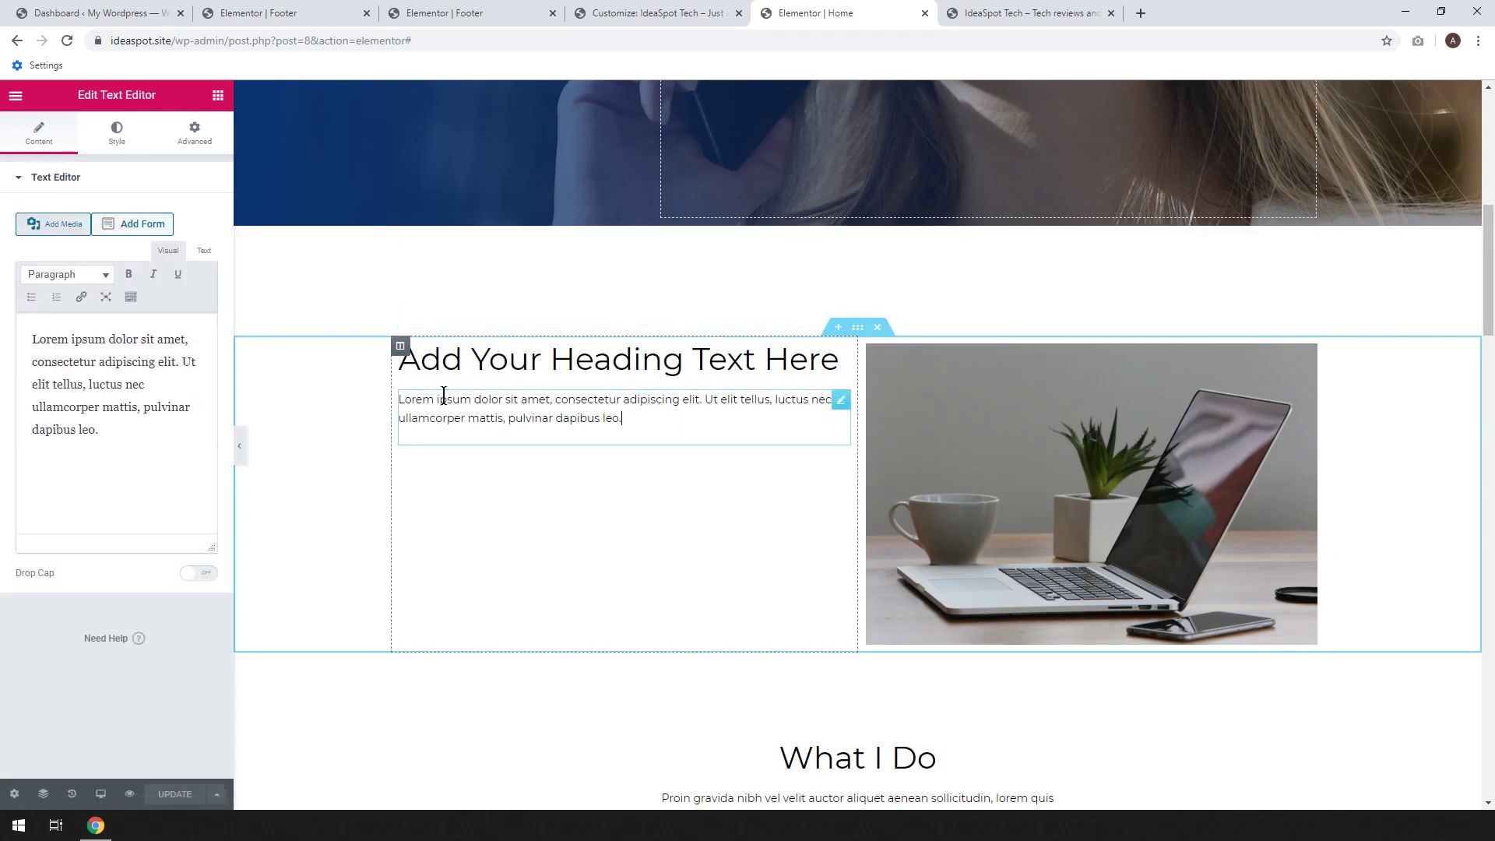
Set the left column's vertical alignment to Middle
left_click(401, 347)
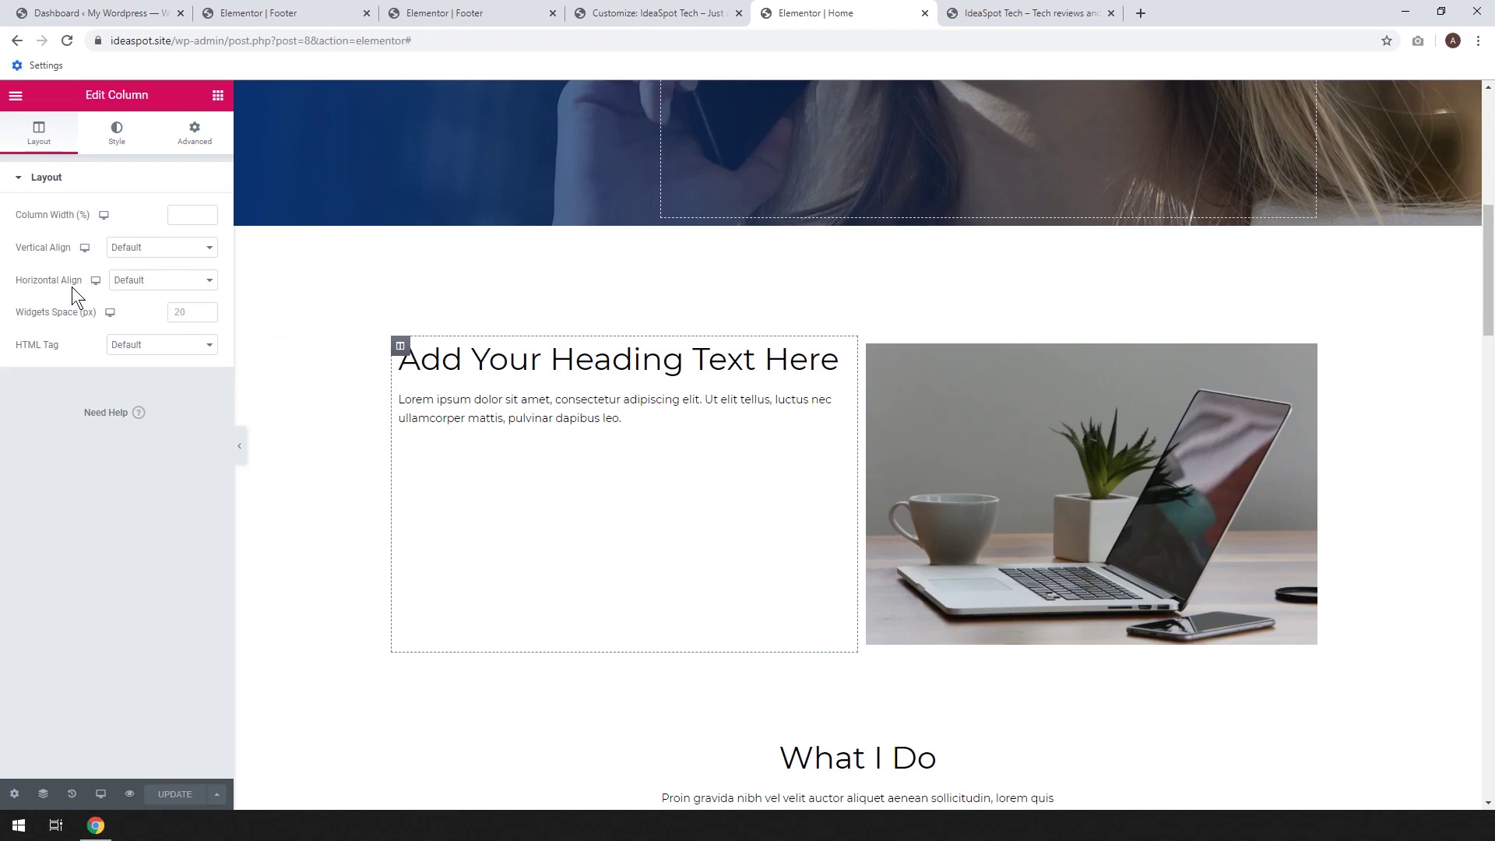
left_click(156, 248)
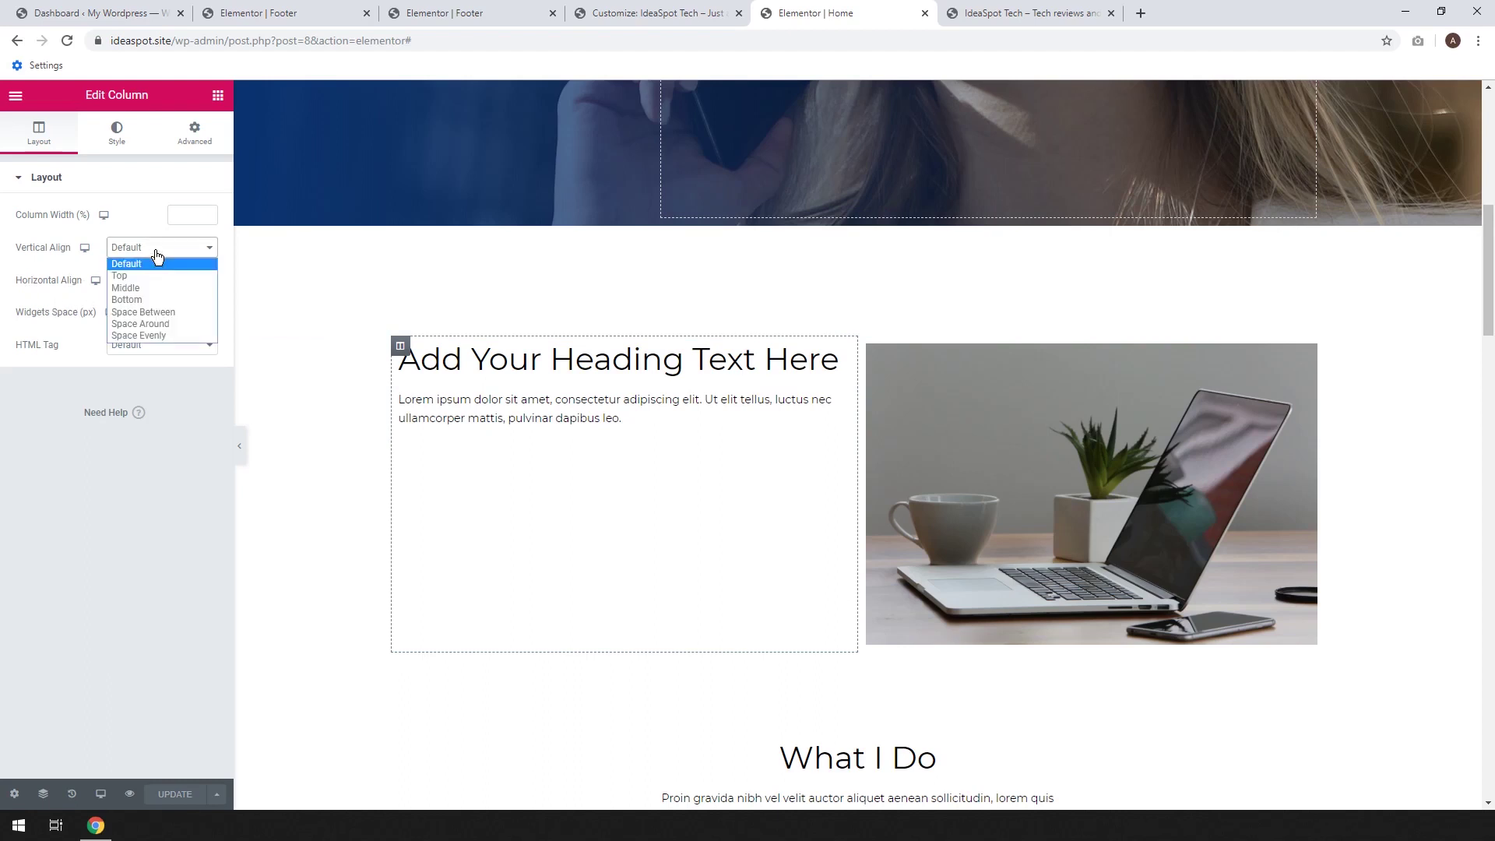
left_click(152, 287)
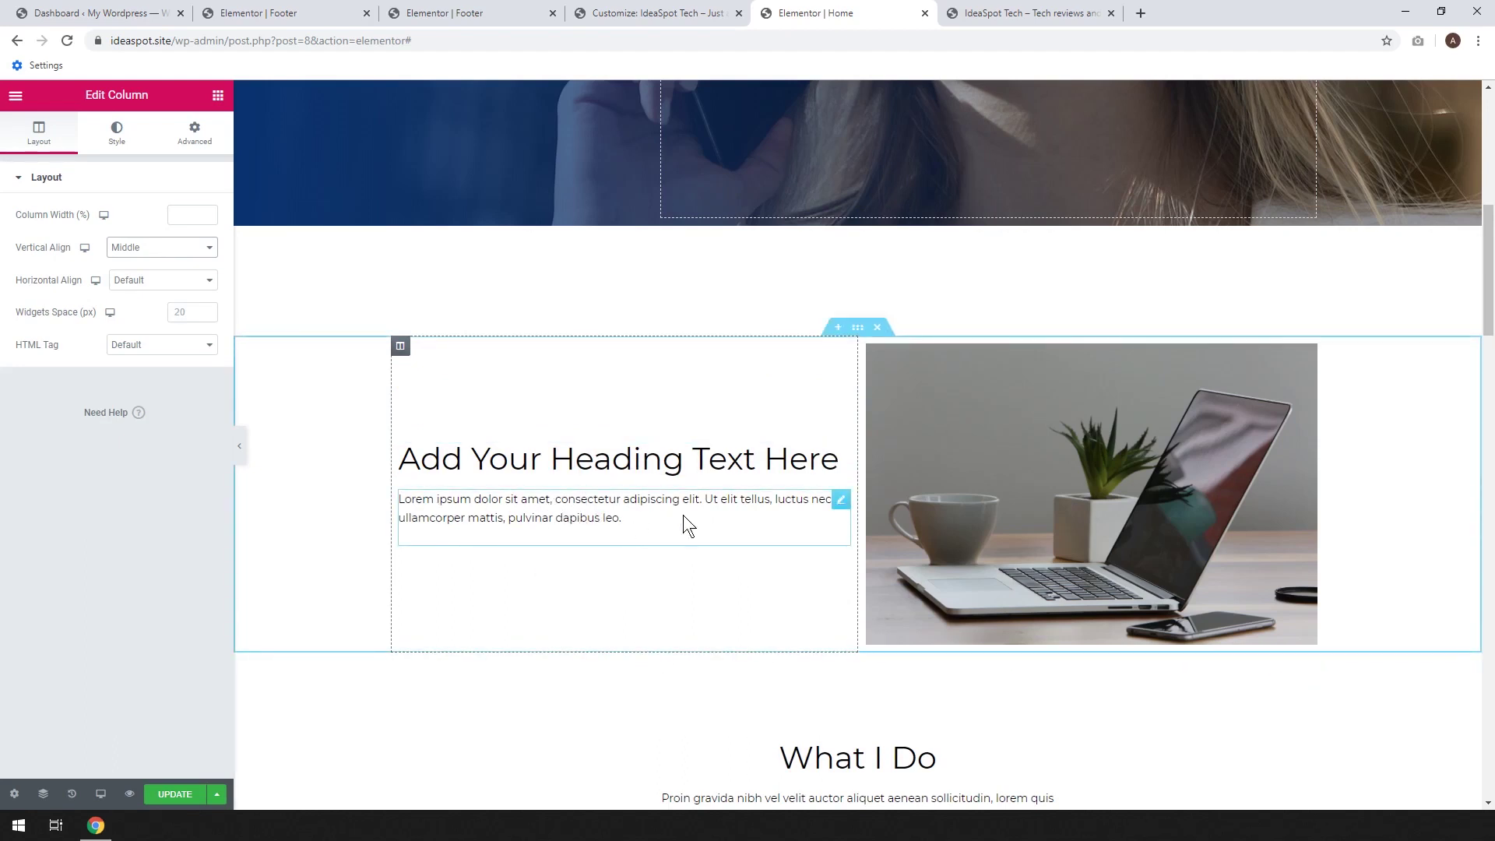
Centre-align the lorem ipsum paragraph text
left_click(843, 501)
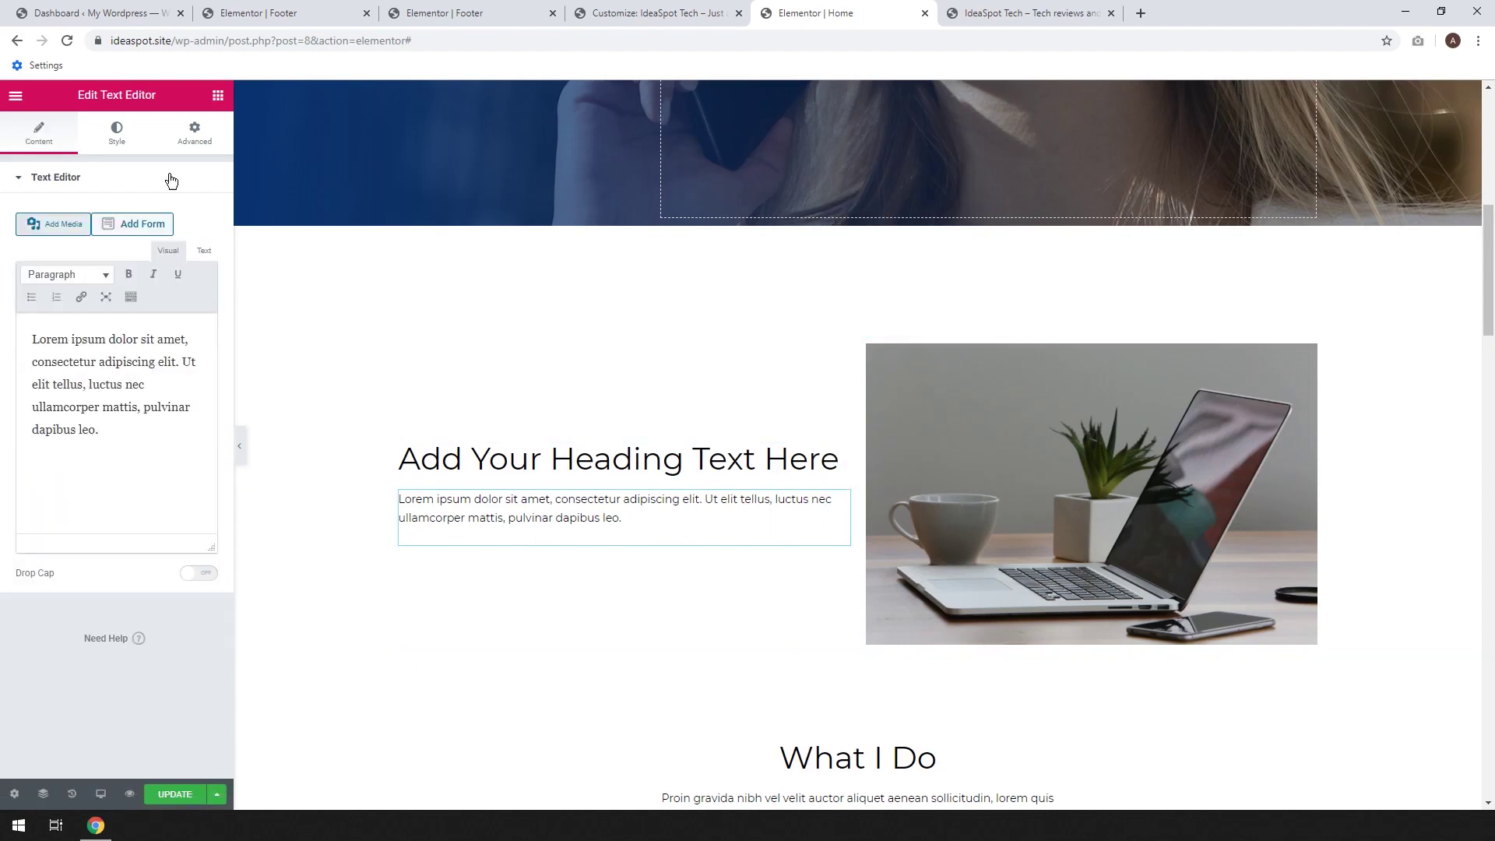
left_click(115, 144)
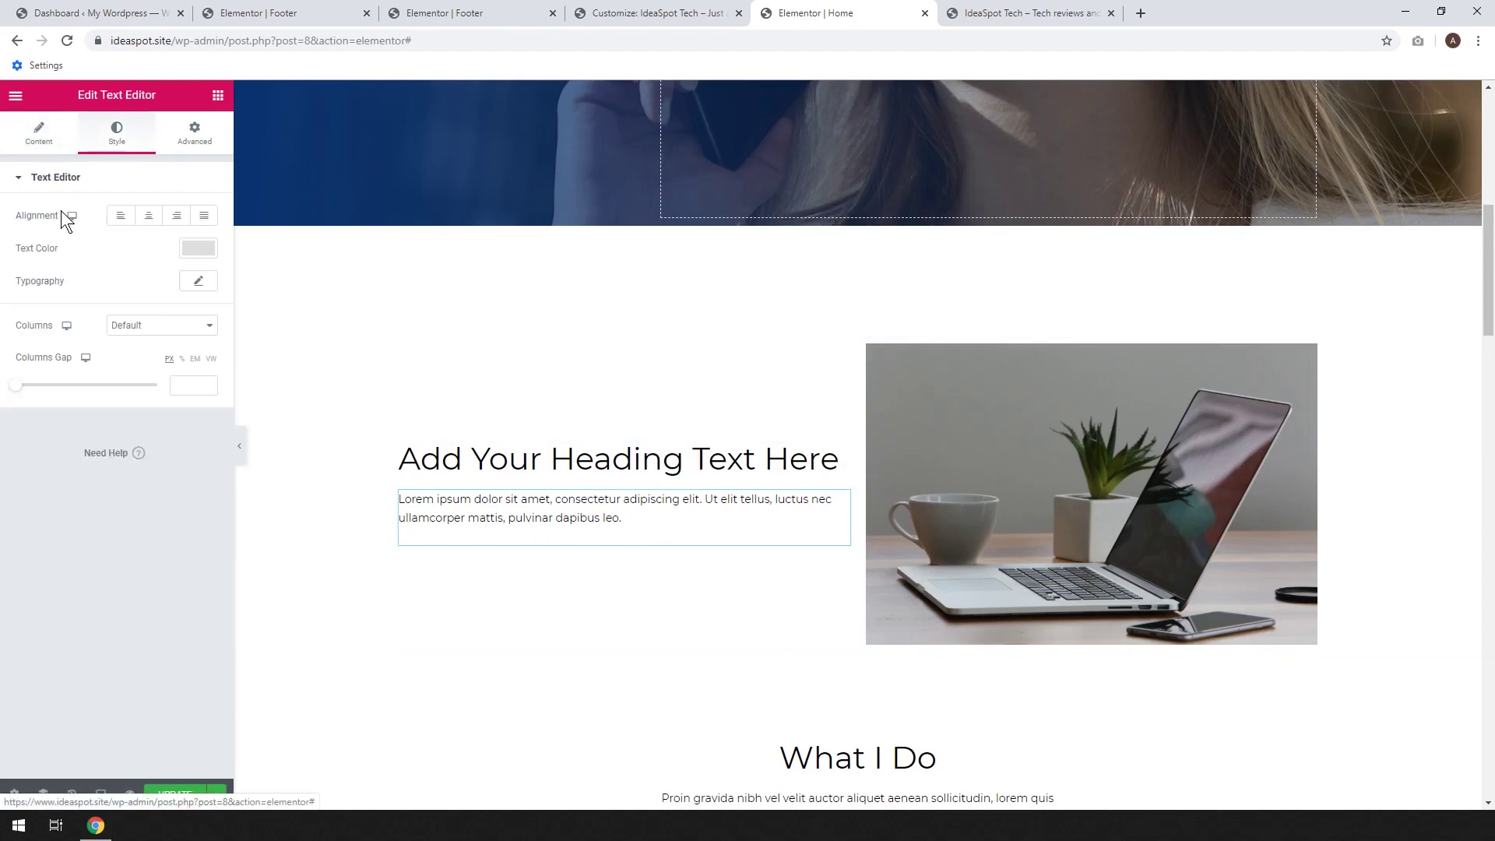
left_click(148, 215)
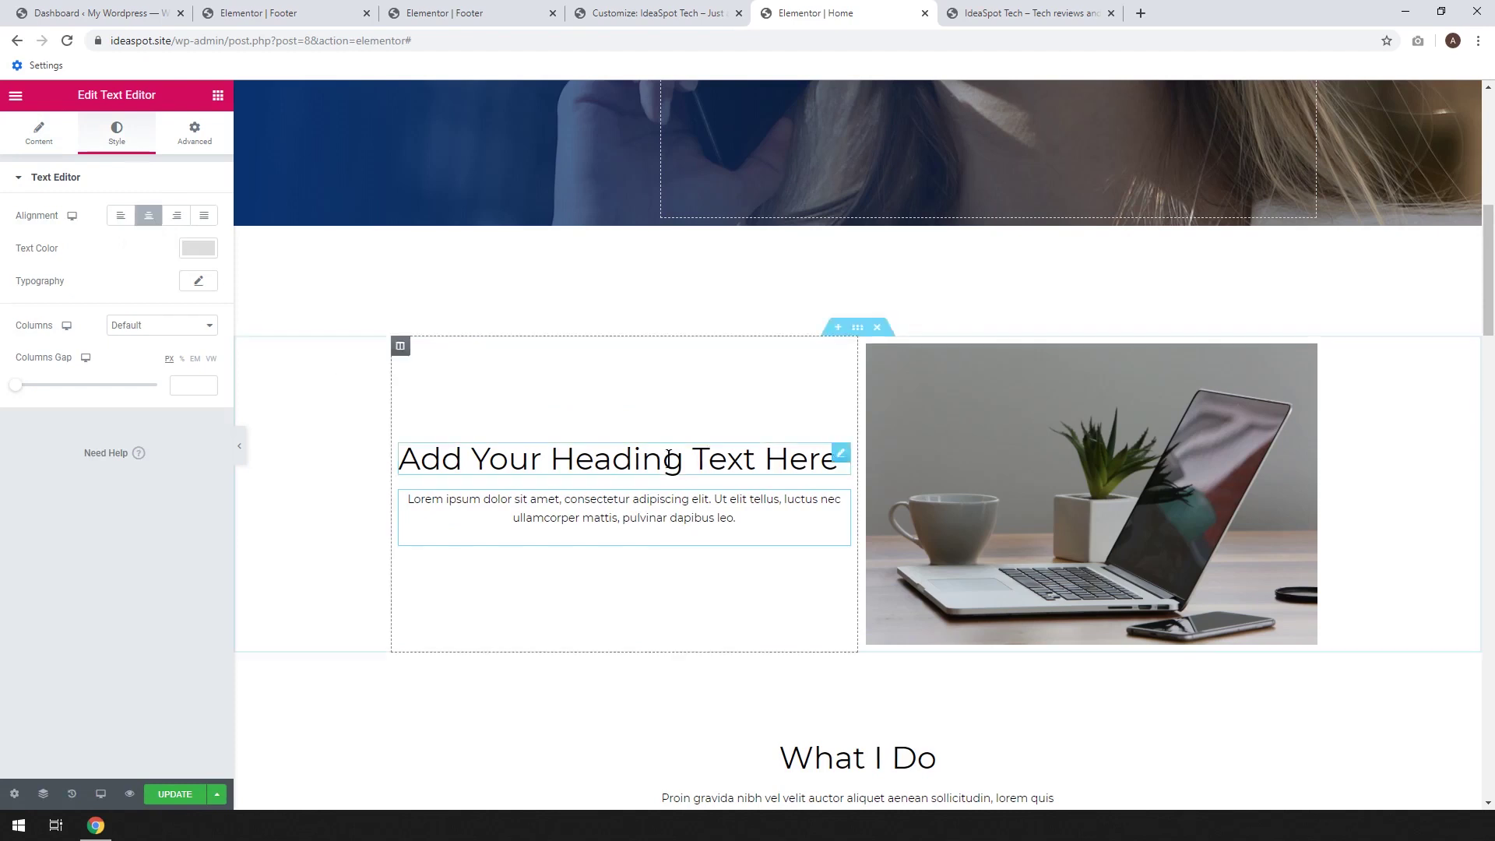
Retitle the left column heading 'Tech Reviews' and centre-align it
left_click(841, 455)
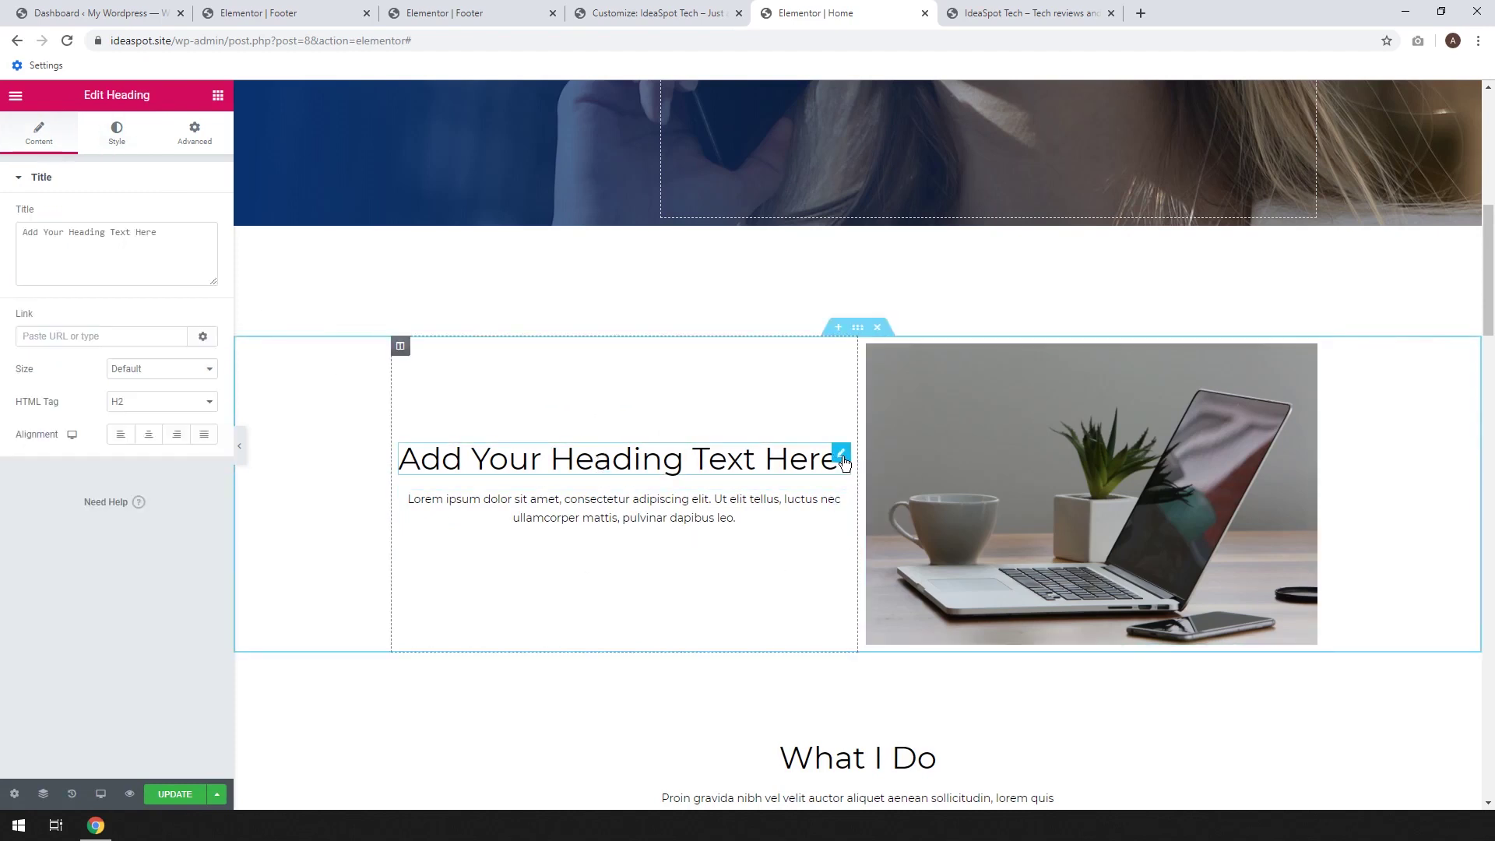
triple_click(174, 226)
type("Tech Reviews")
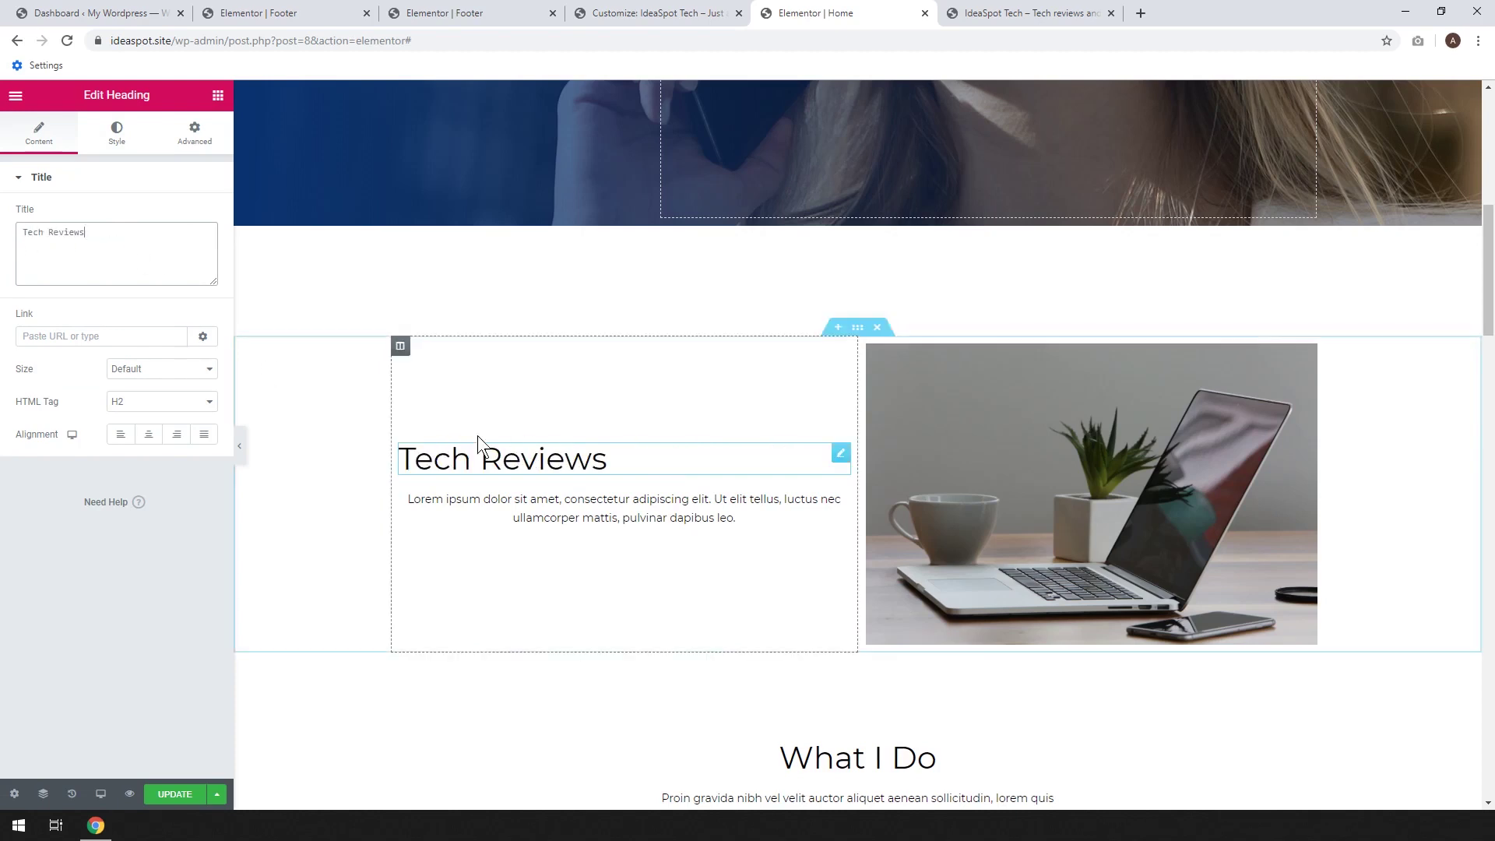
left_click(147, 442)
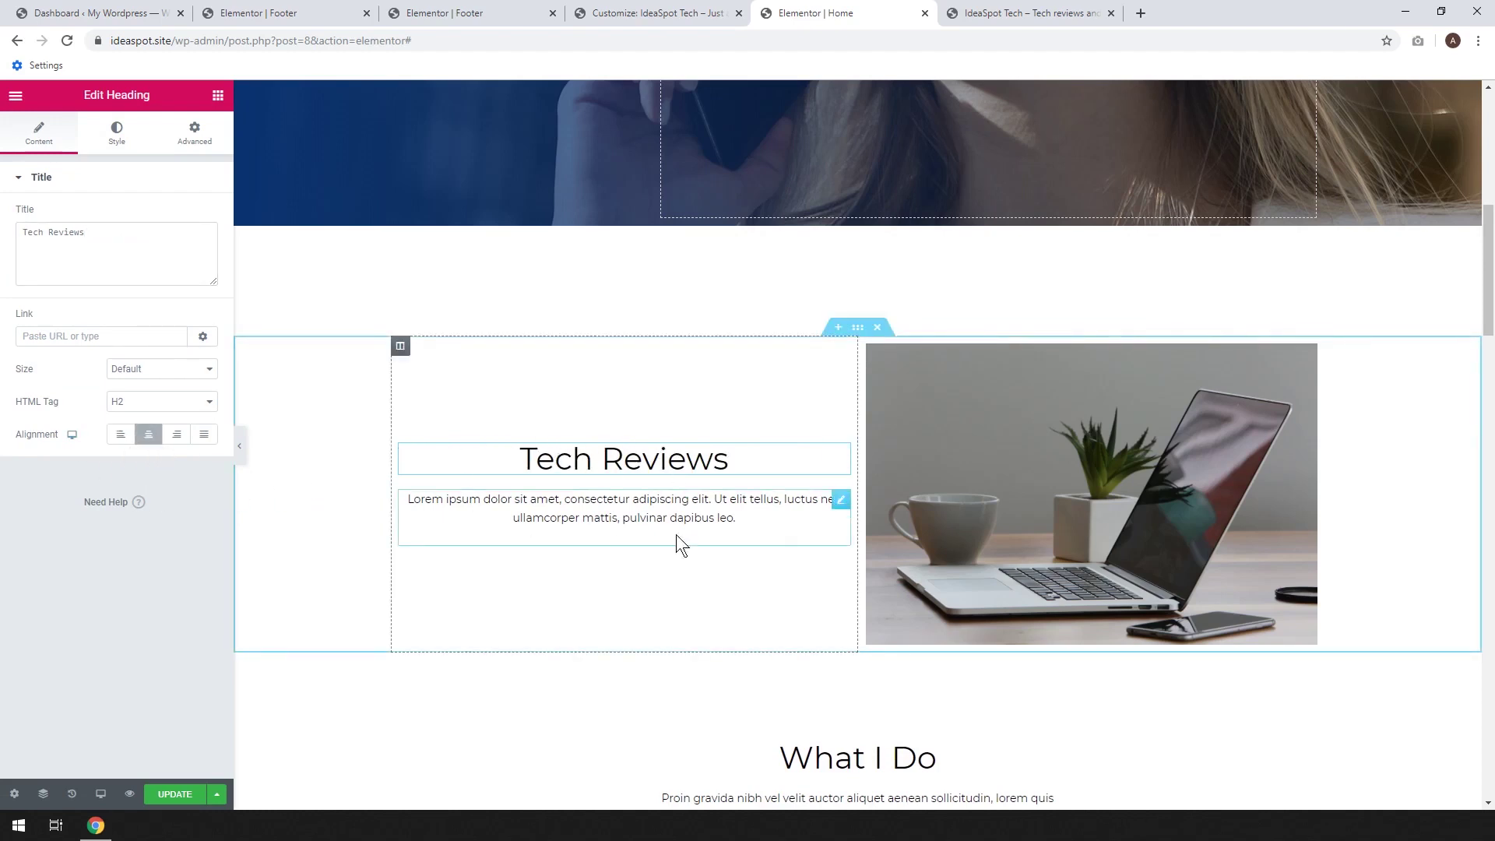
Save the page and add a new empty section below Tech Reviews
left_click(176, 794)
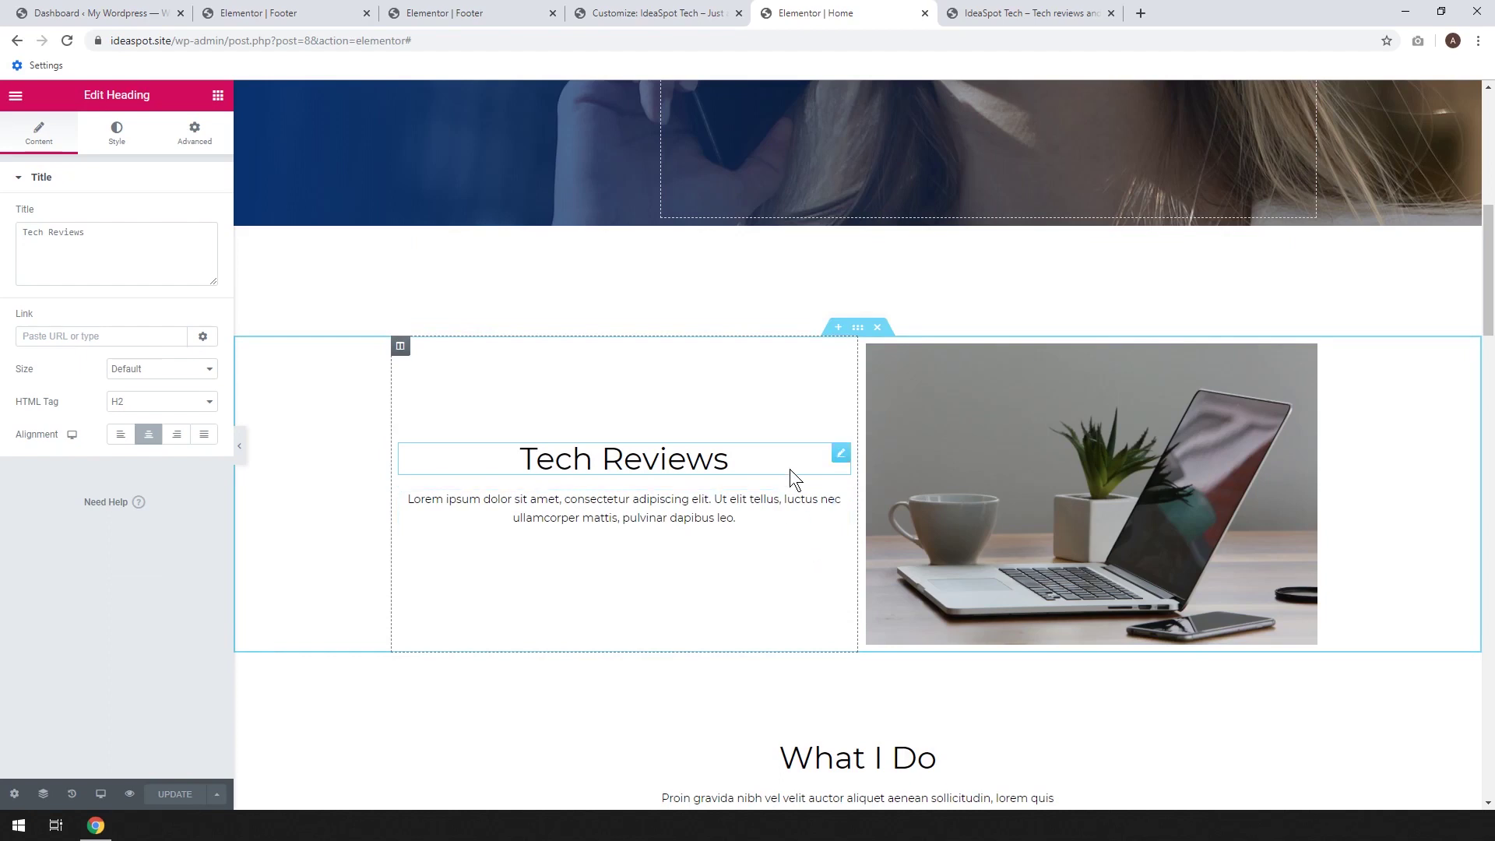
scroll(789, 468, "down", 1)
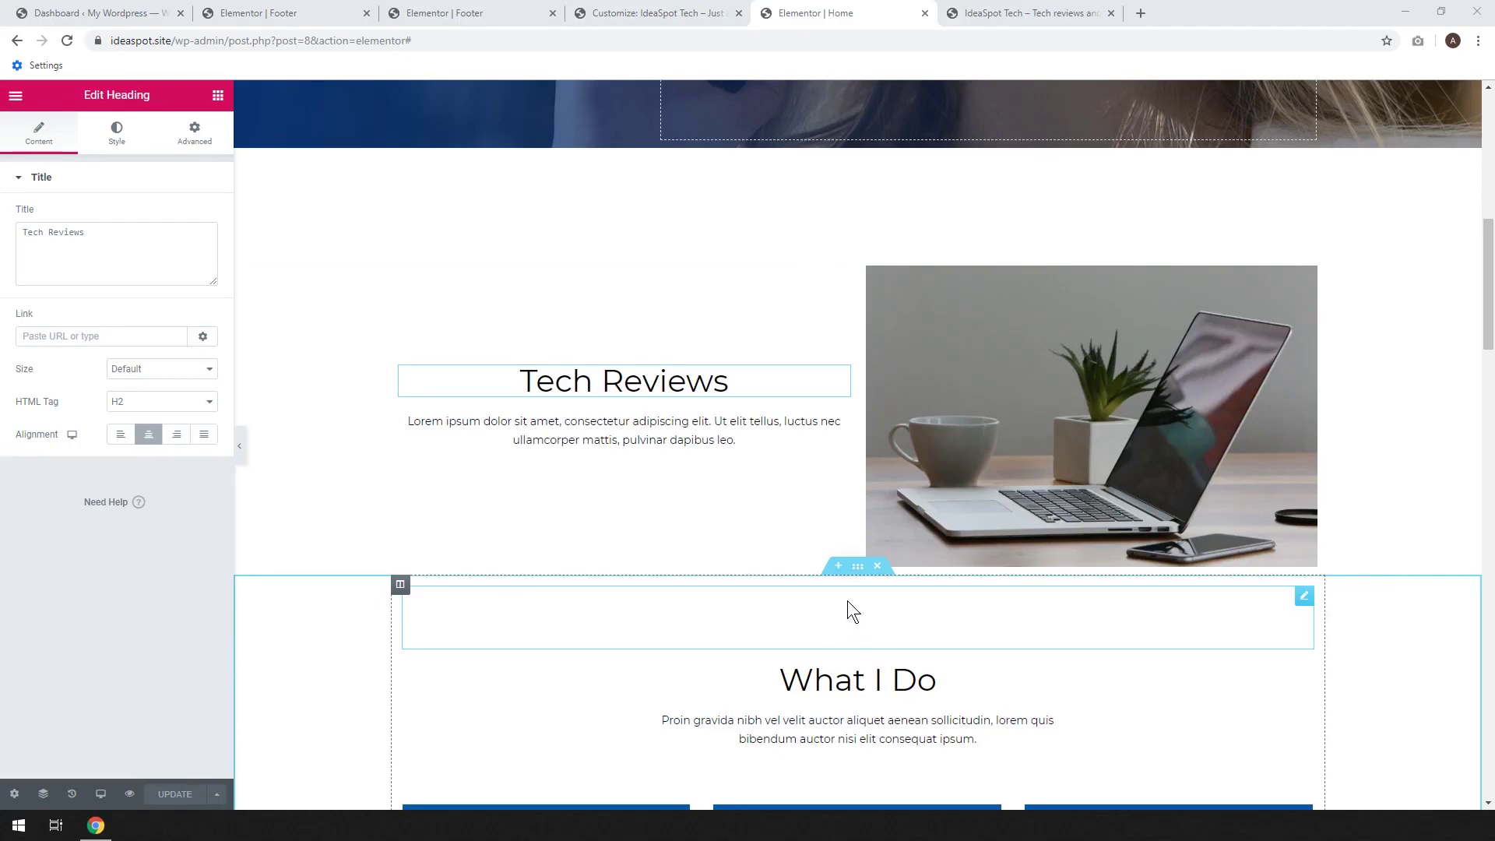
left_click(838, 573)
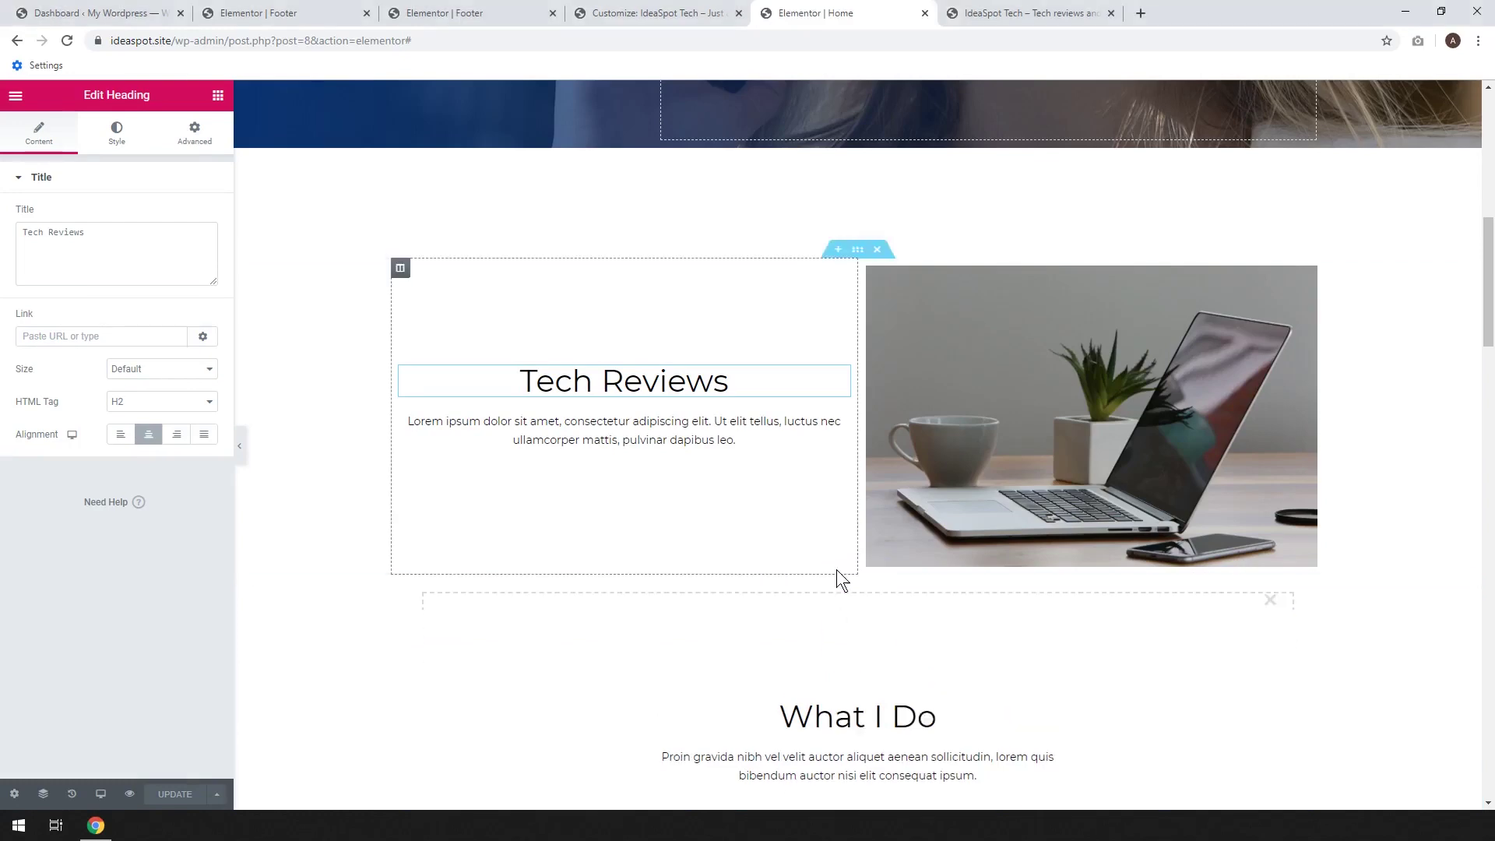
Filter the template library's blocks to Portfolio and insert the two-image Check Out Our Work block
left_click(876, 640)
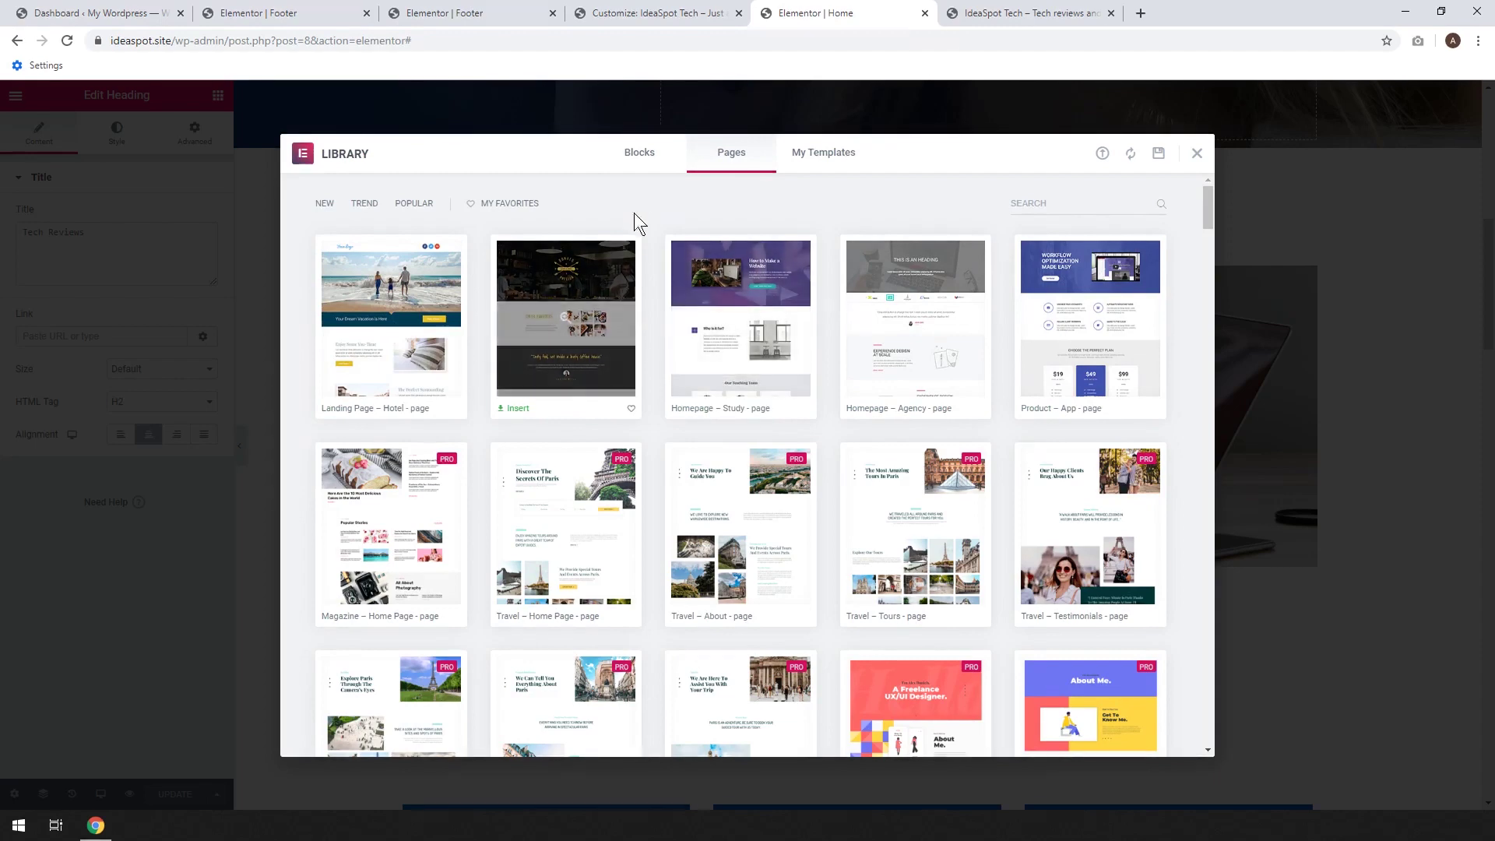
left_click(652, 162)
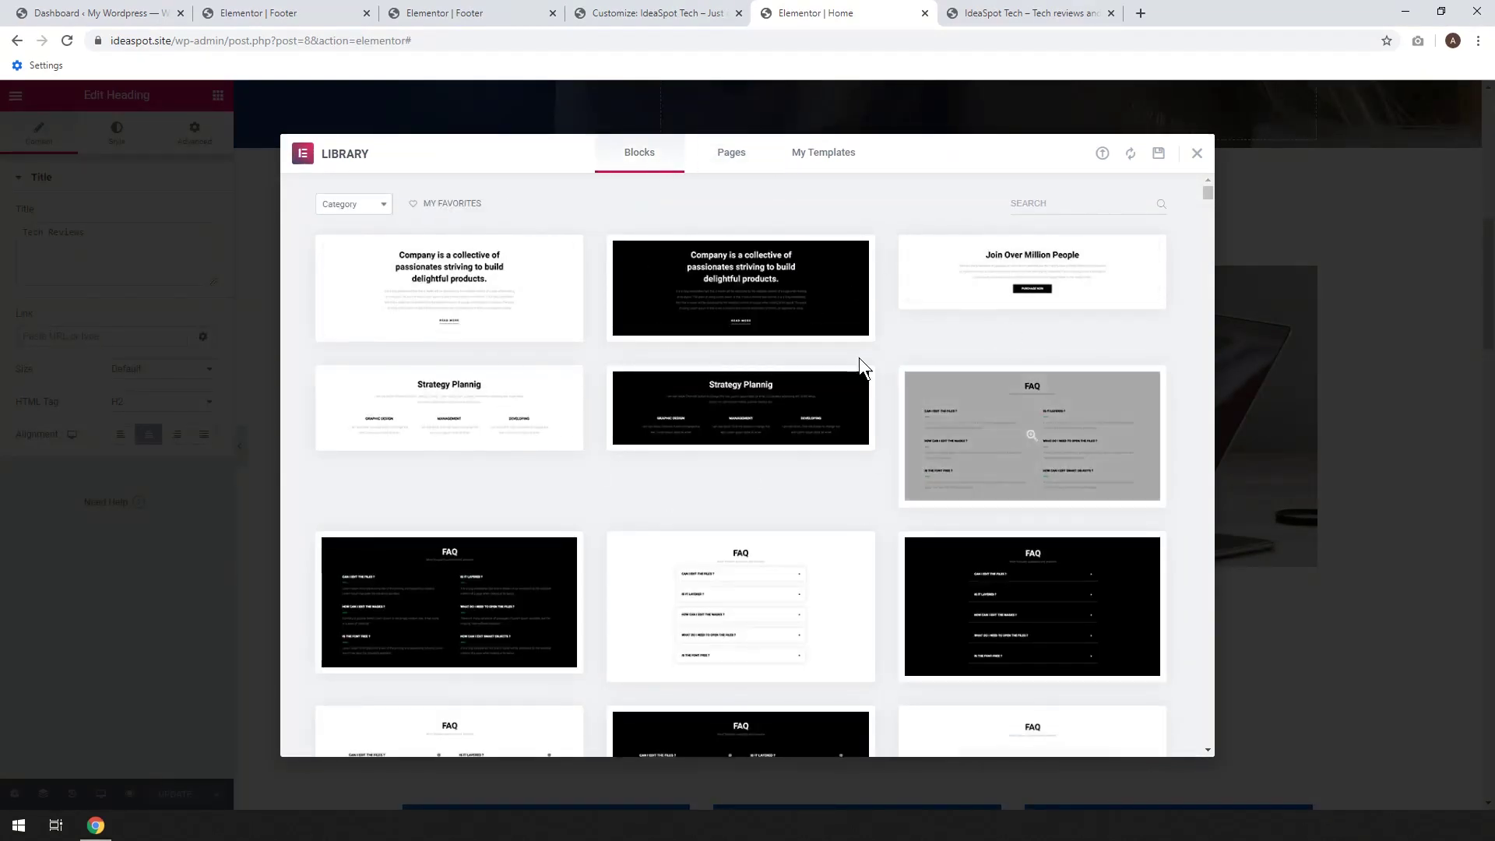
left_click(379, 208)
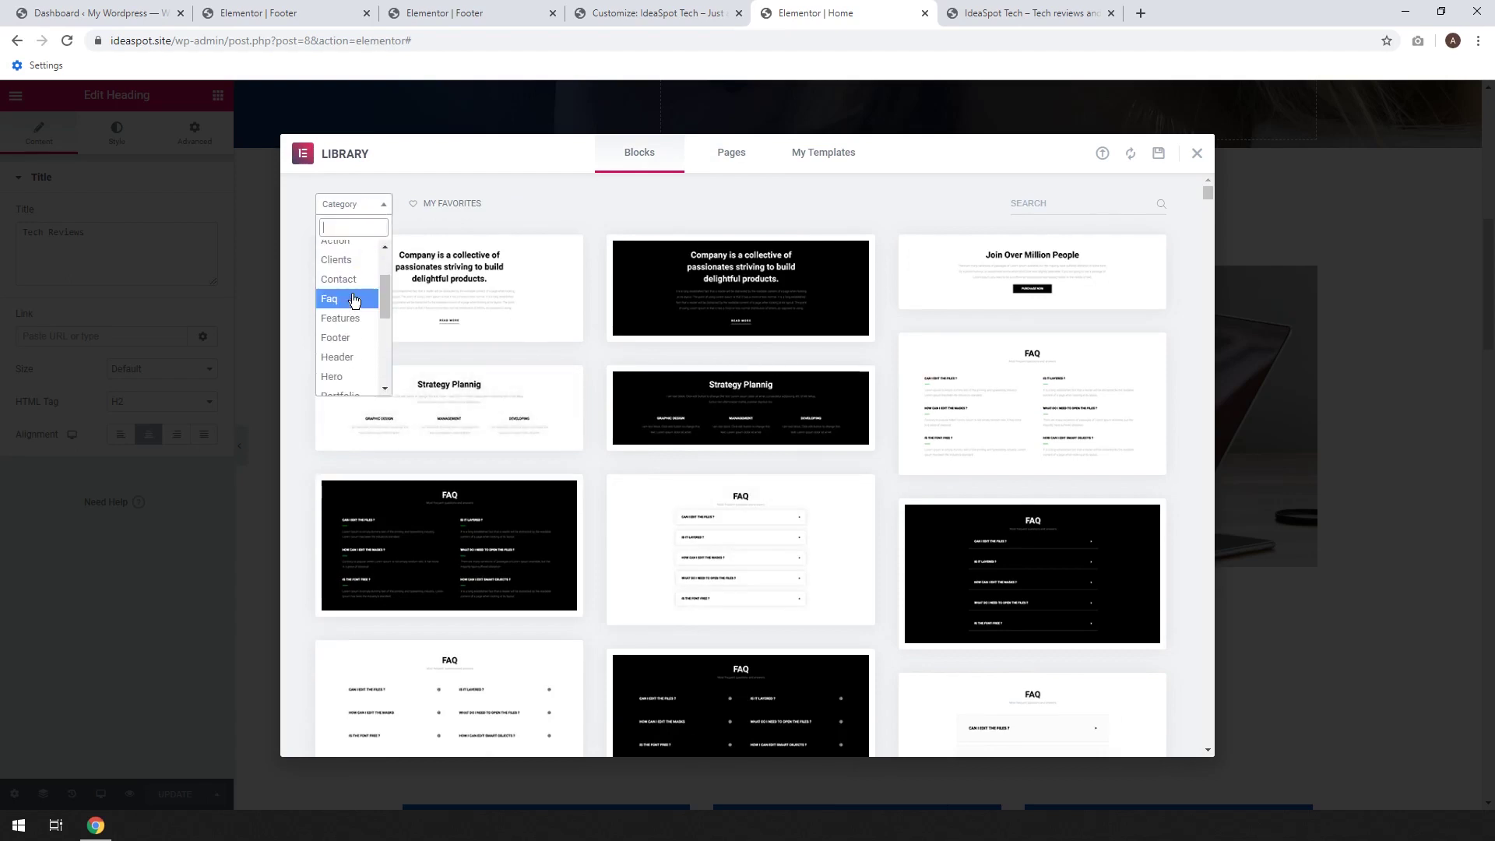
scroll(348, 350, "down", 2)
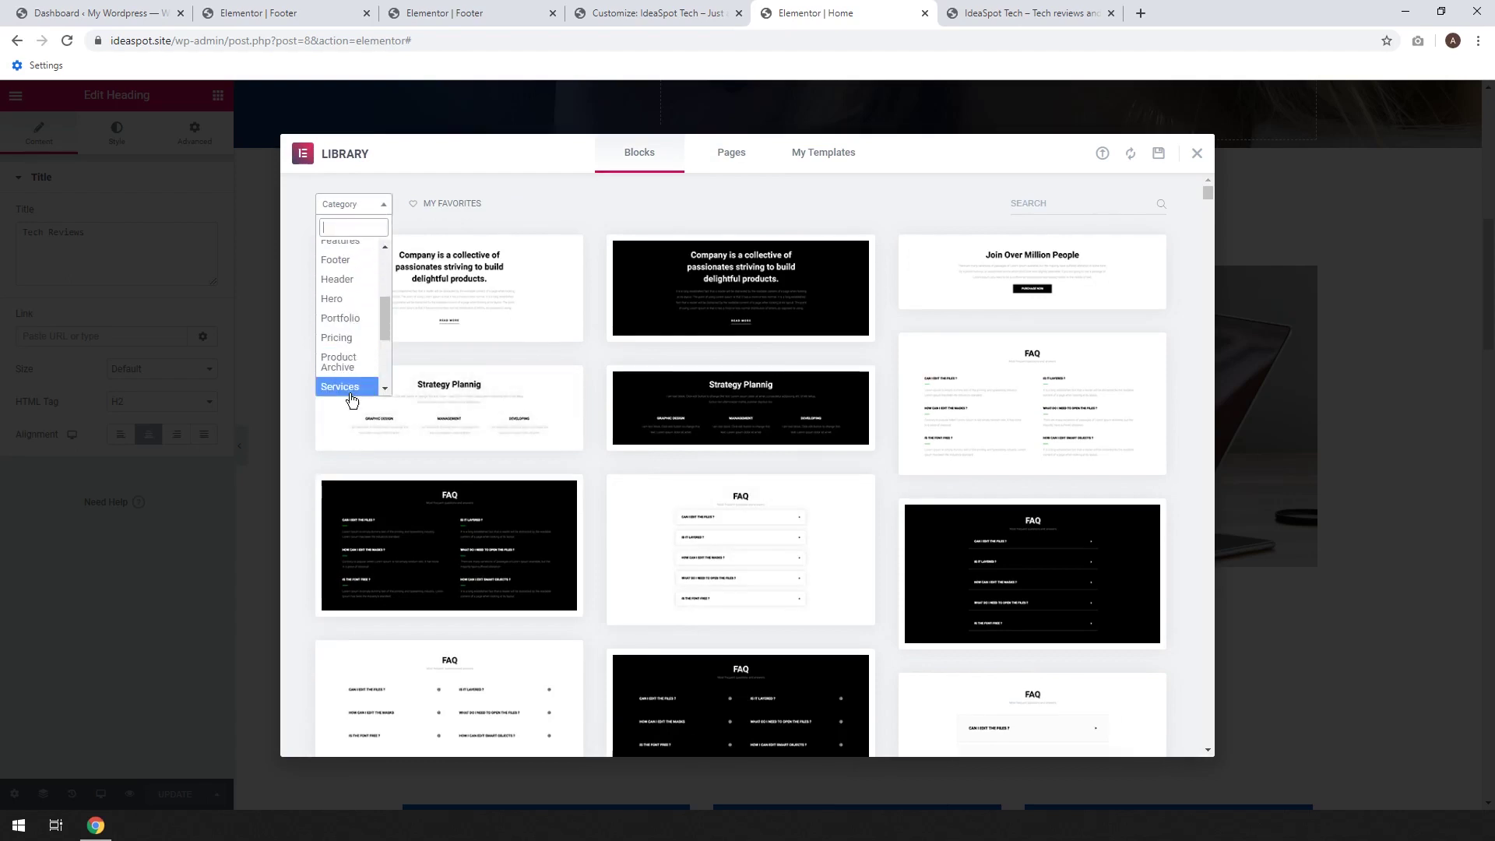
left_click(335, 319)
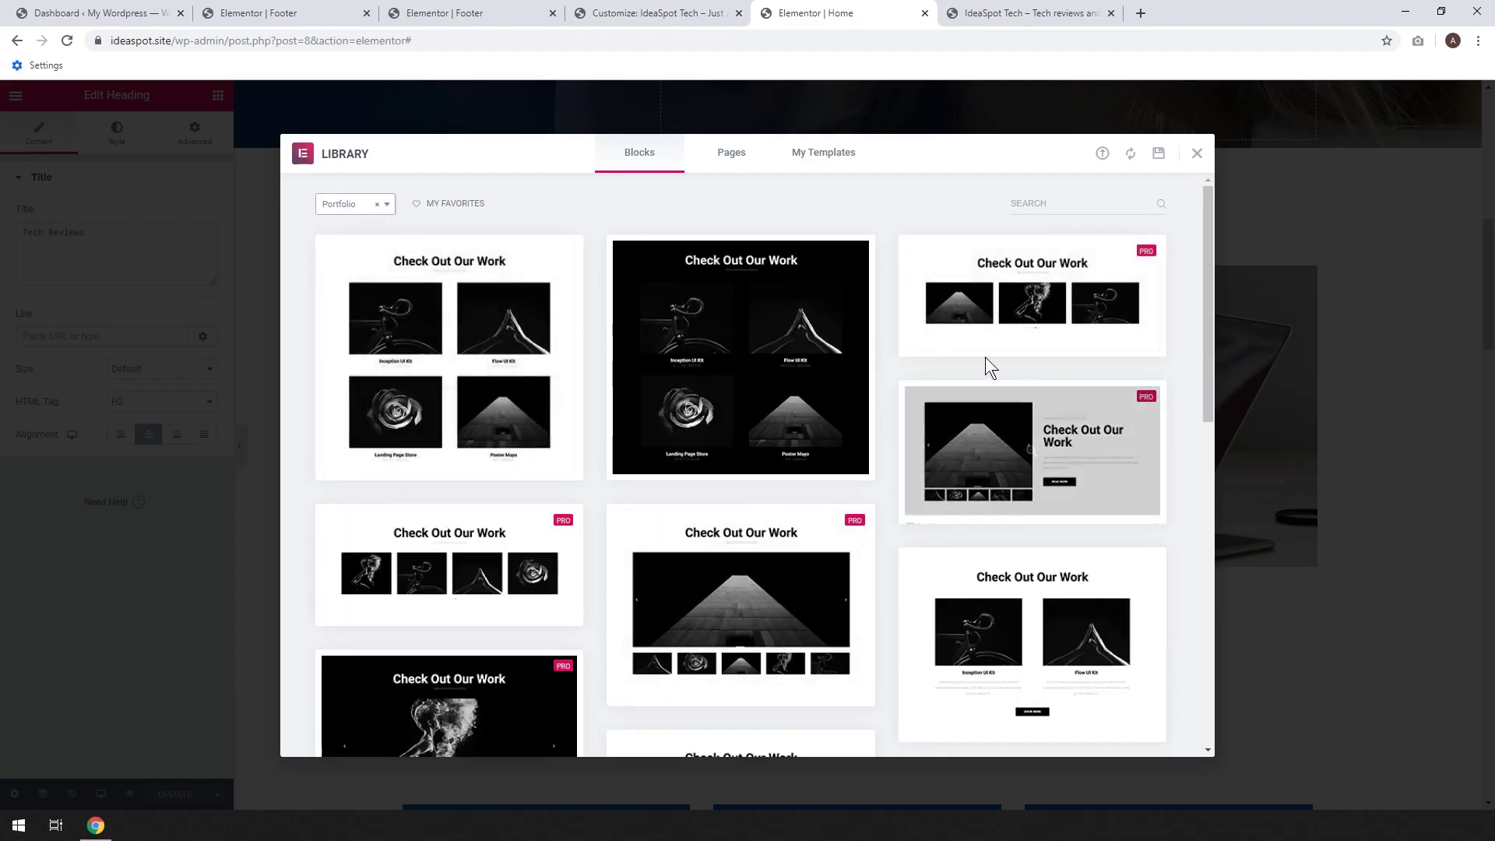
scroll(580, 420, "down", 4)
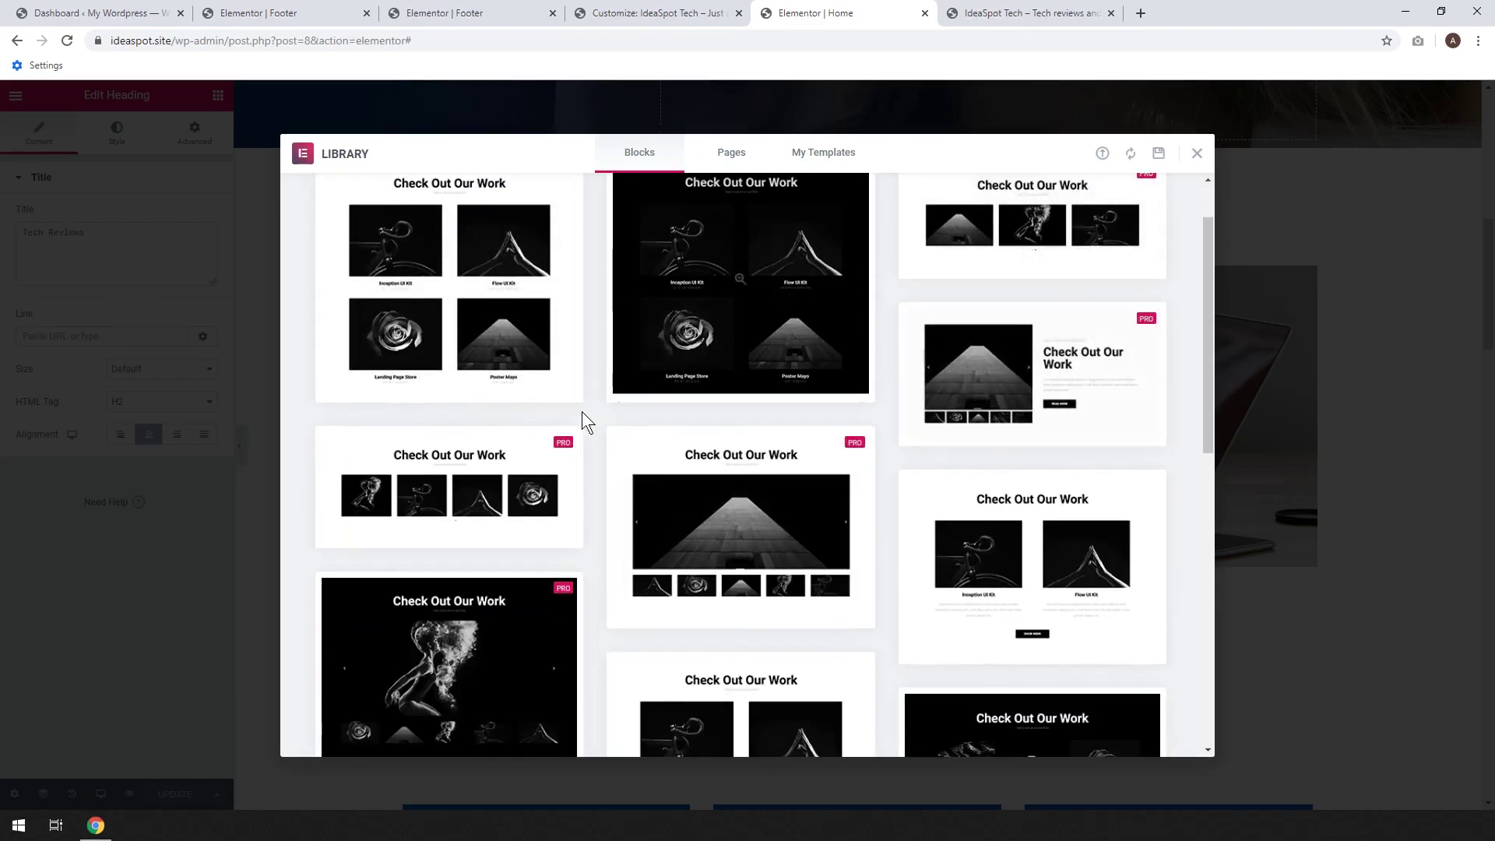
scroll(1001, 321, "up", 4)
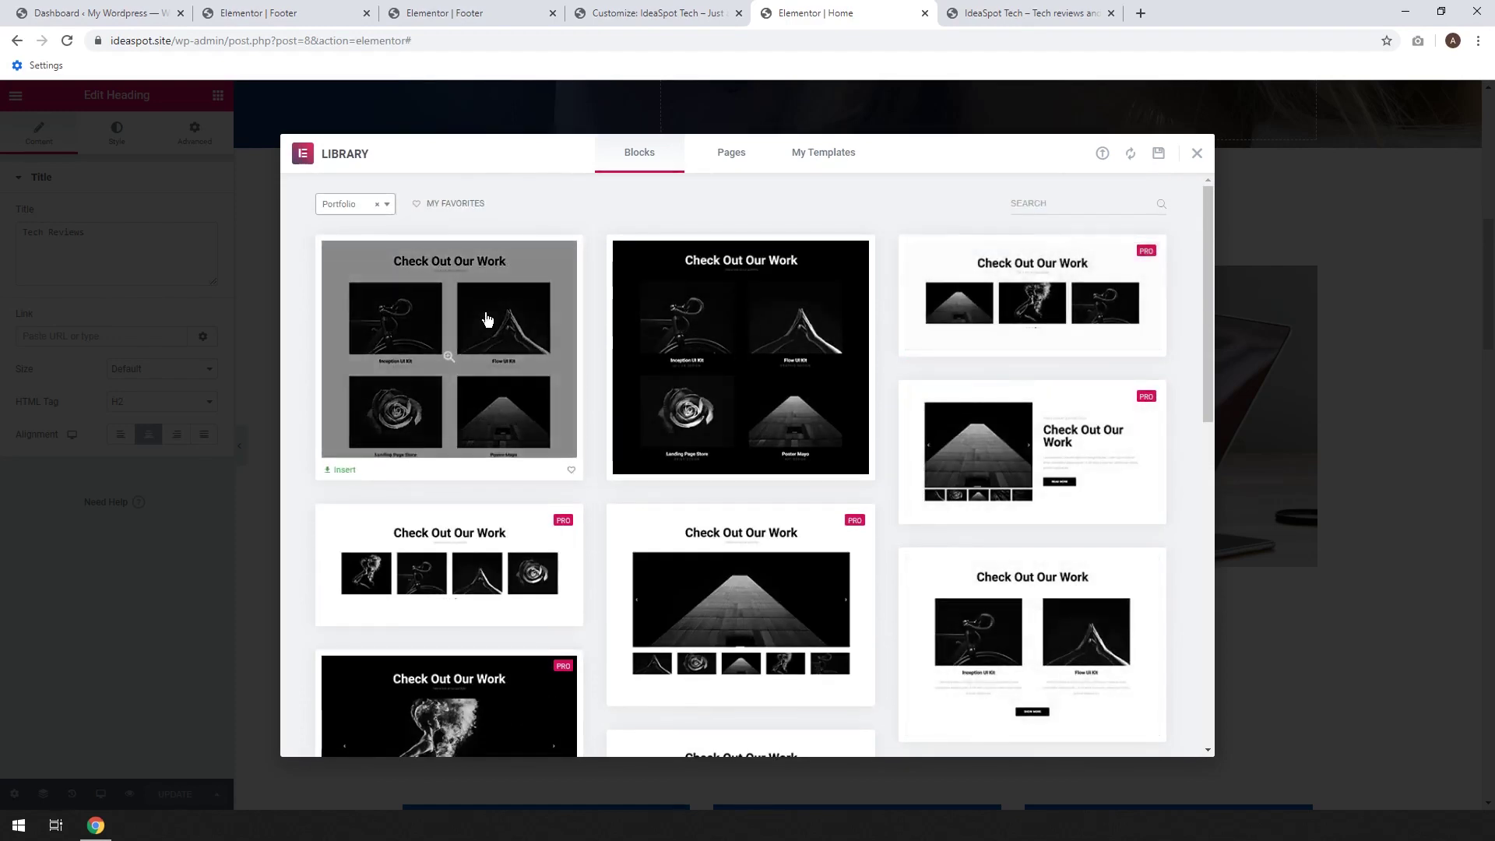
scroll(982, 442, "down", 1)
scroll(982, 442, "down", 1)
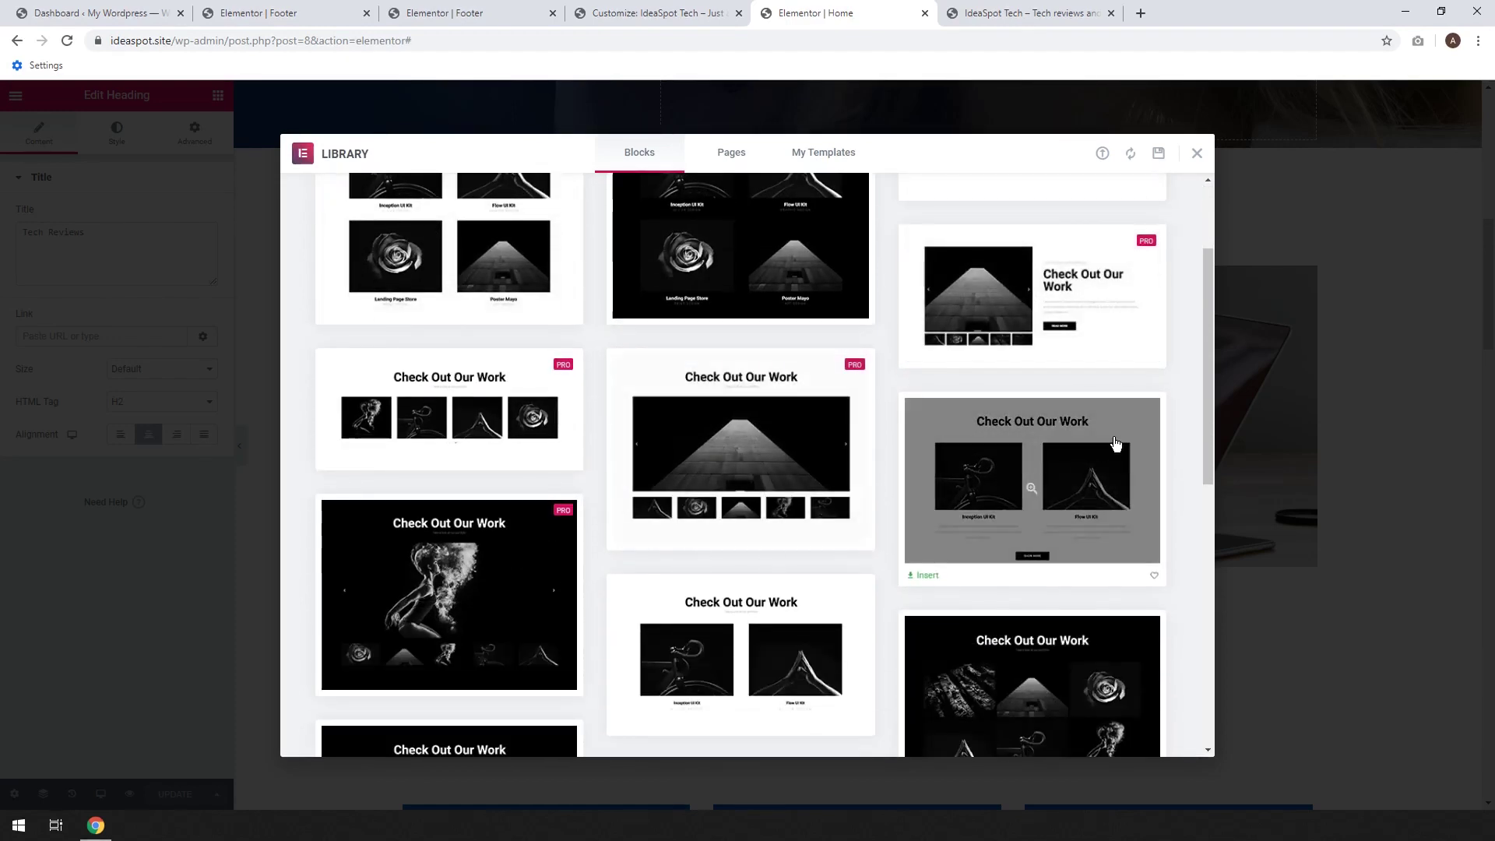
left_click(919, 572)
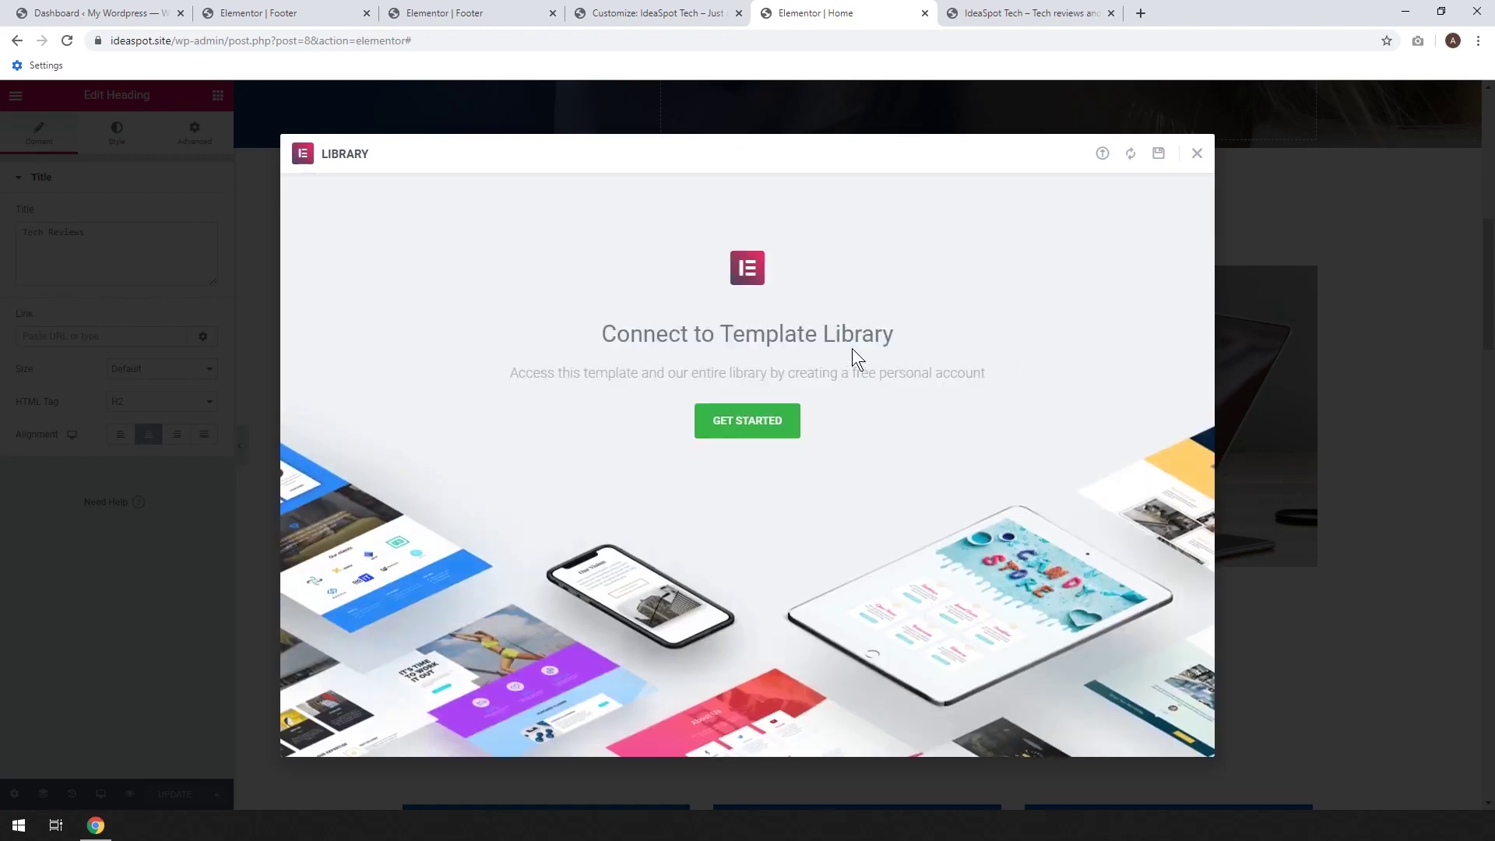
Sign up for a new my.elementor.com account and connect the site to the Template Library without sharing data
left_click(760, 429)
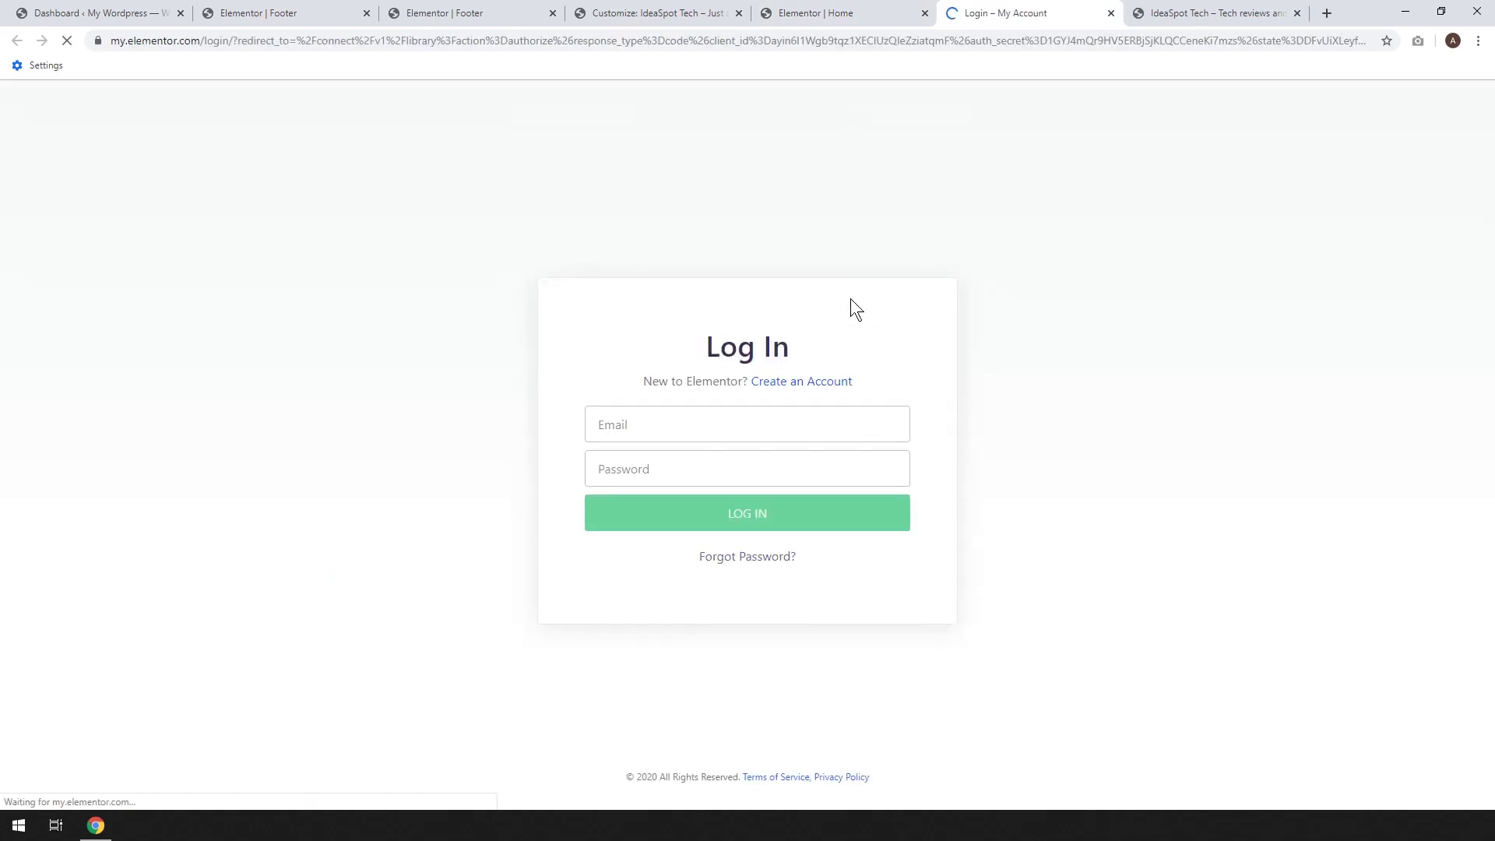
left_click(801, 383)
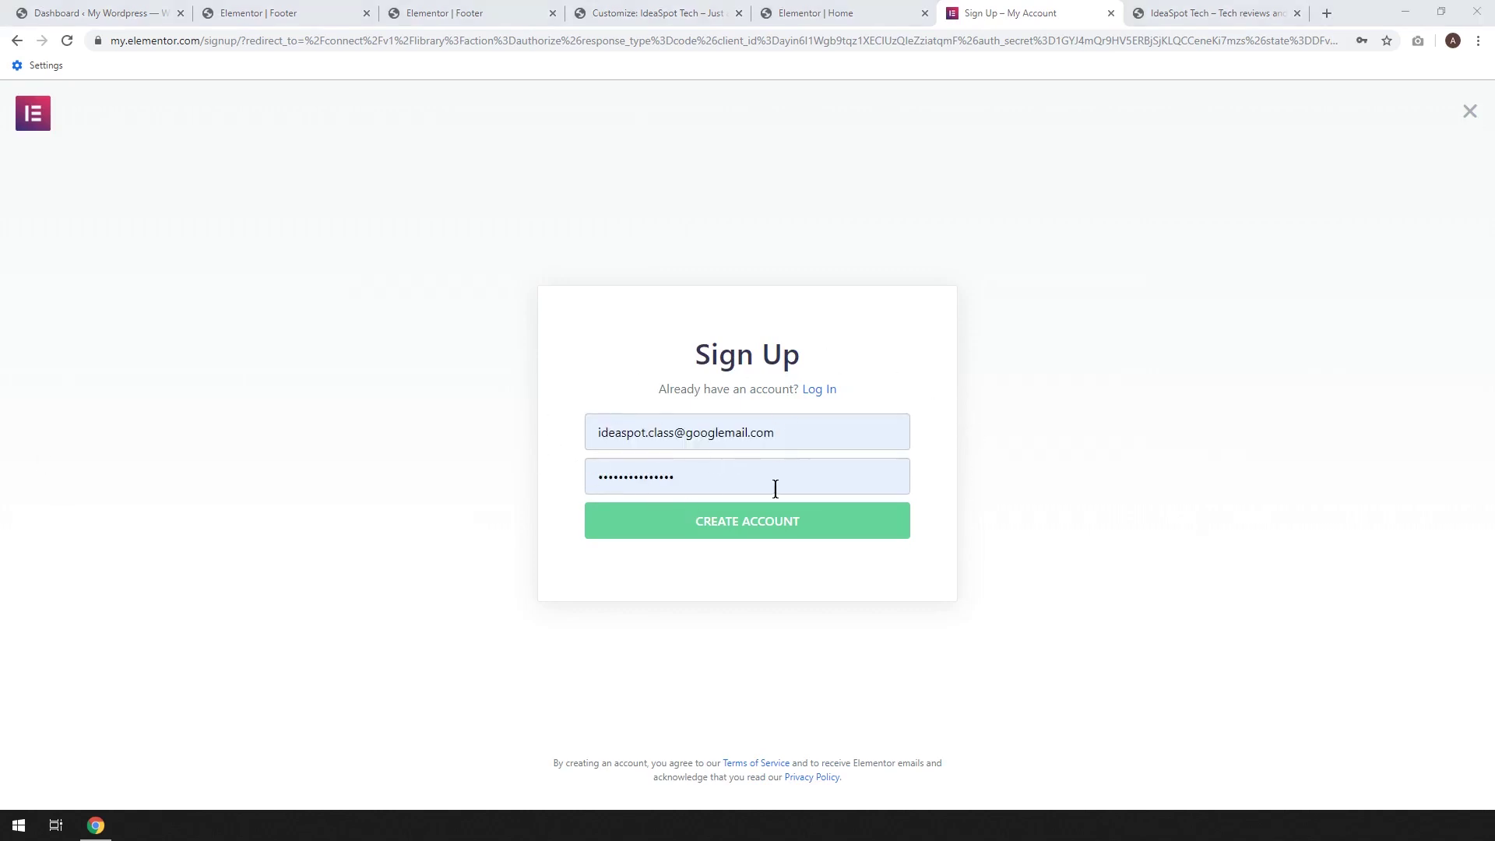
left_click(721, 527)
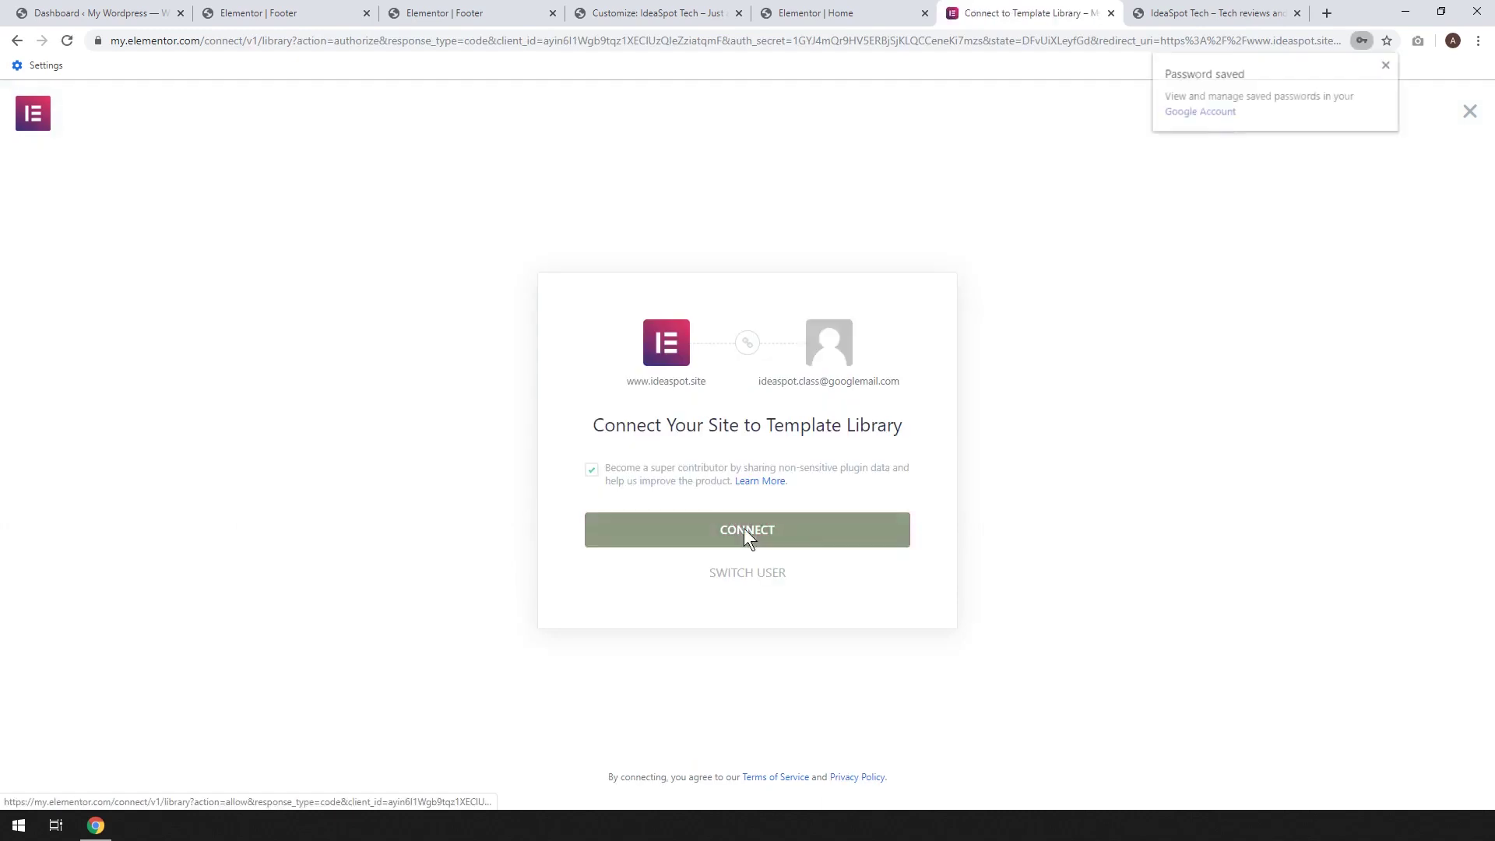
left_click(591, 477)
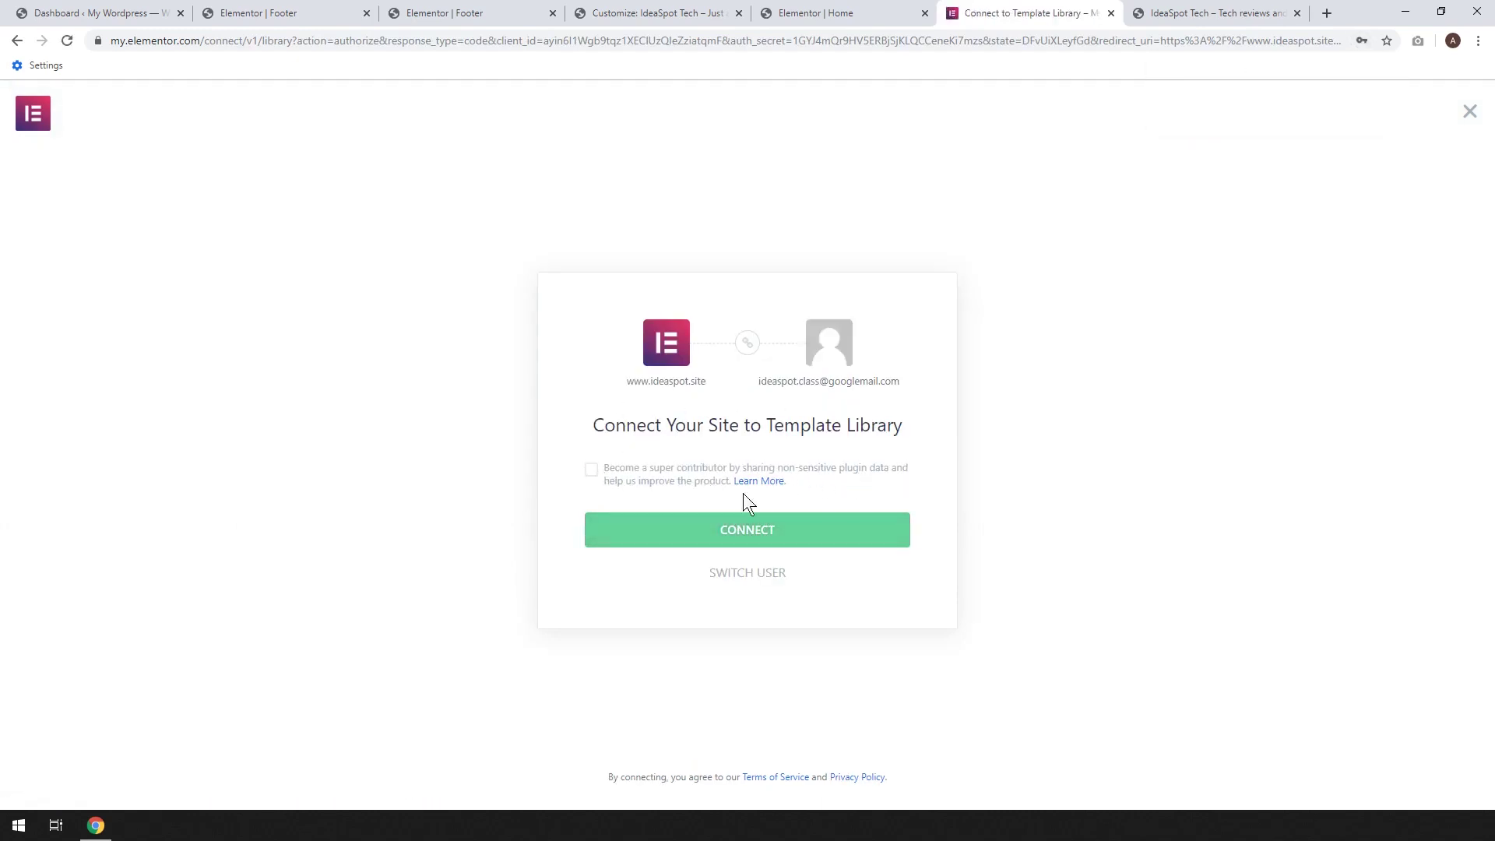
left_click(757, 534)
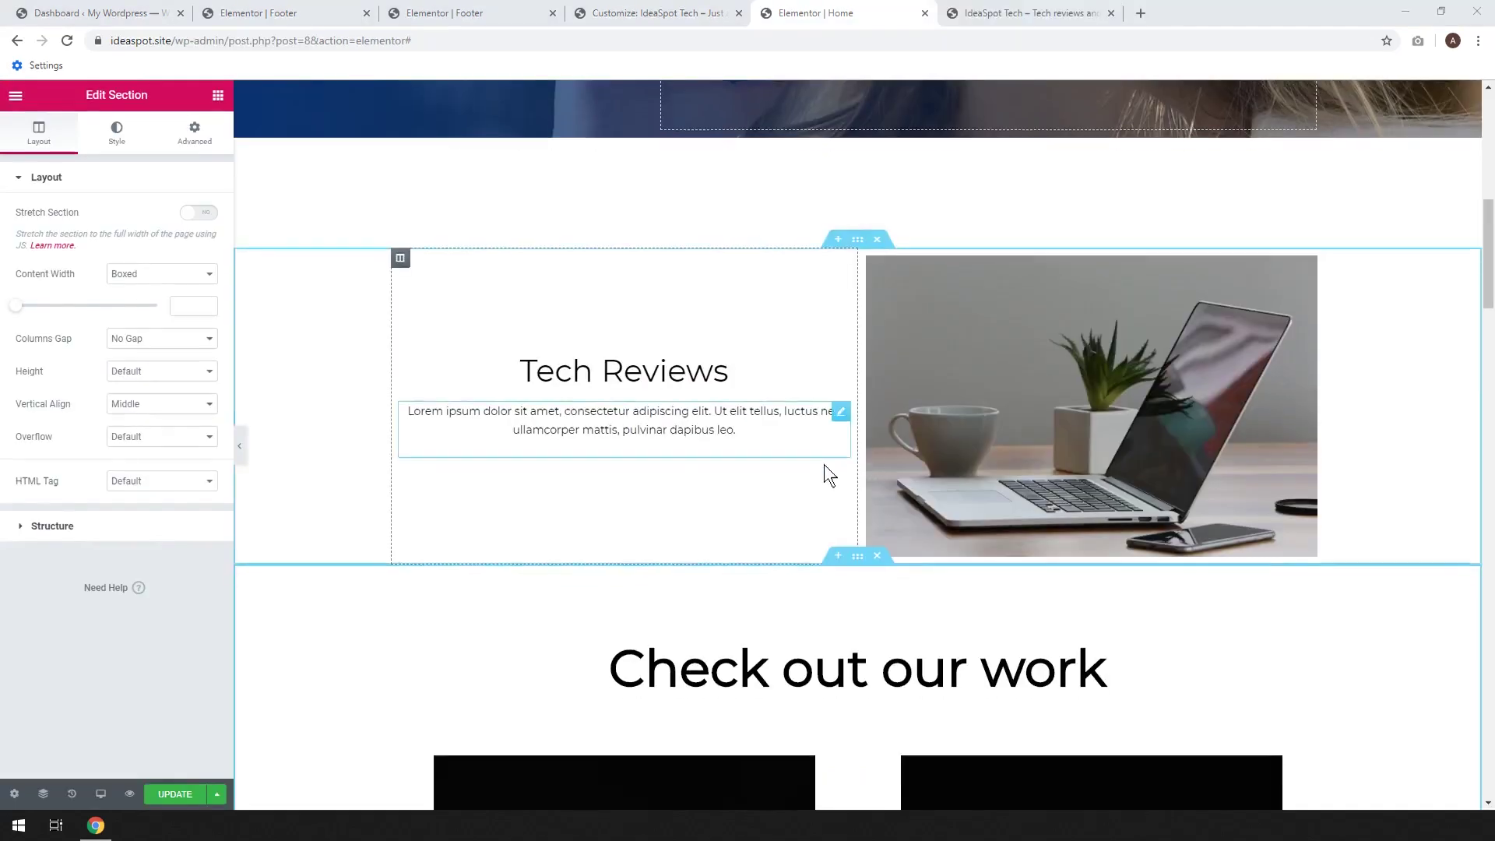
Delete the Show More button beneath the two project cards in Check out our work
scroll(802, 498, "down", 3)
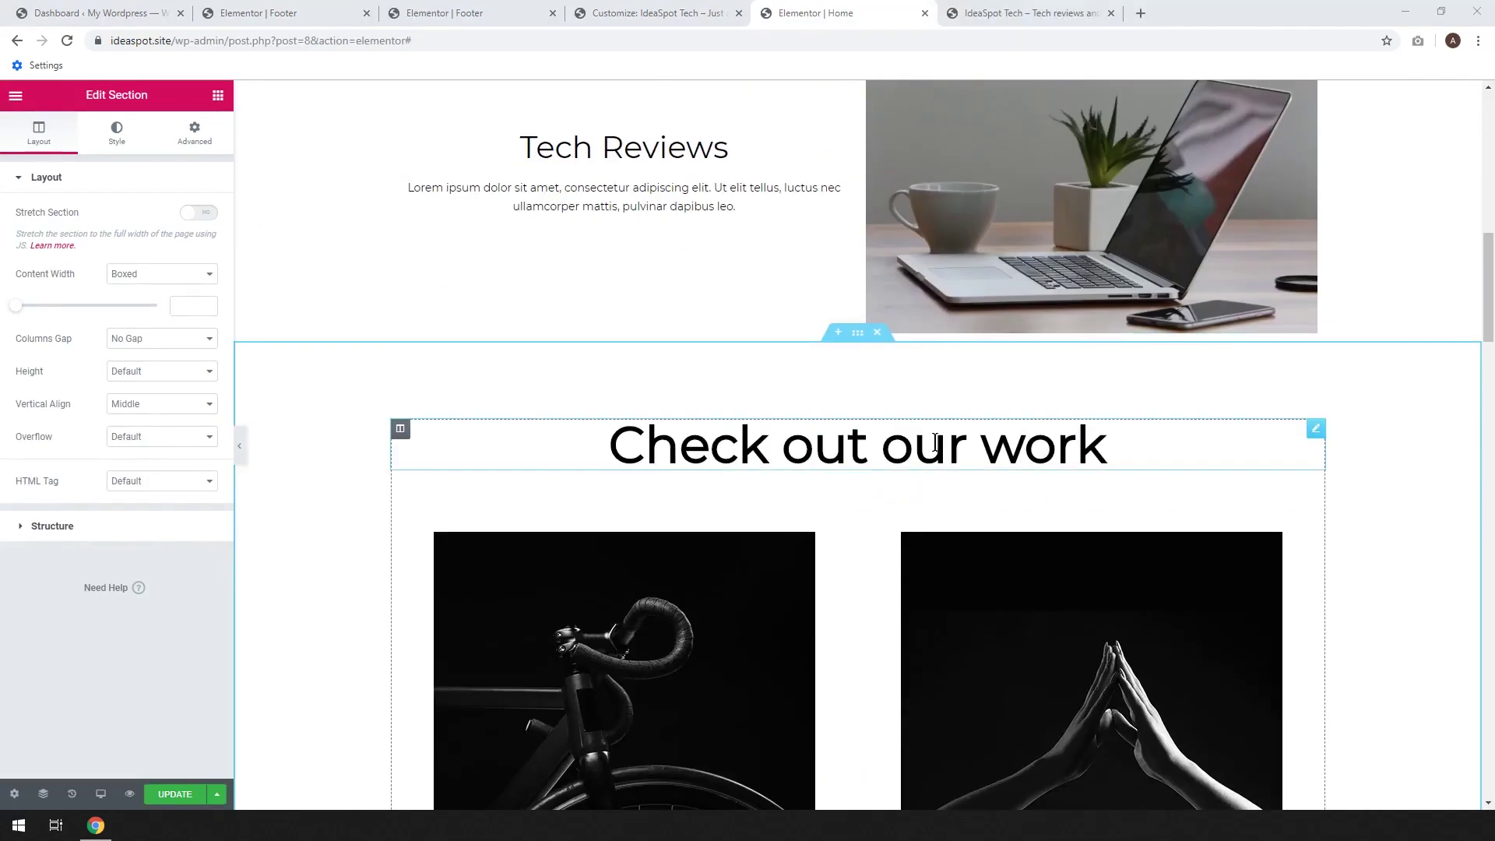
scroll(776, 502, "down", 3)
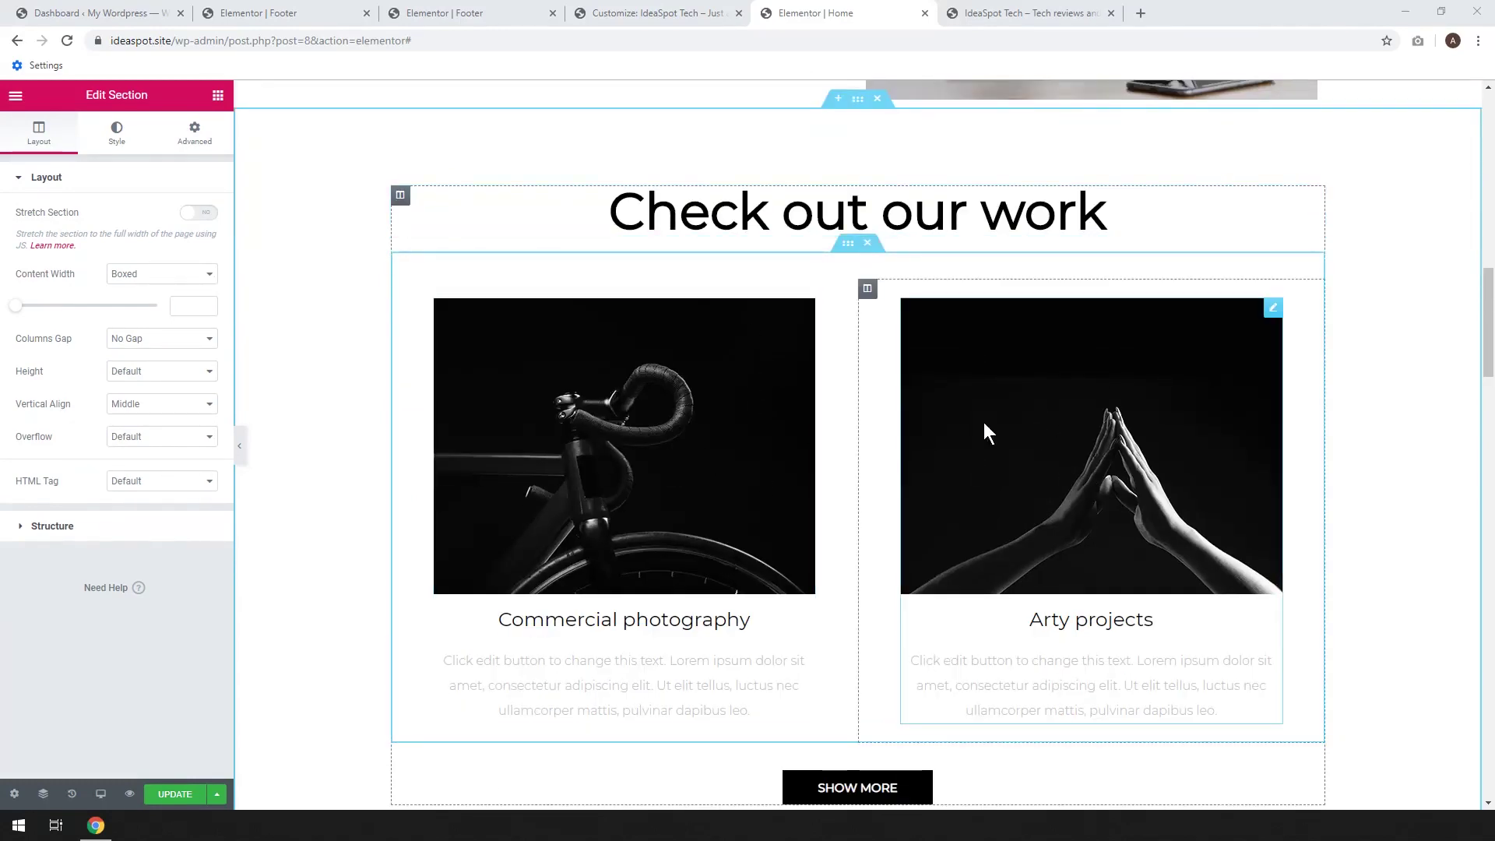
scroll(966, 425, "down", 3)
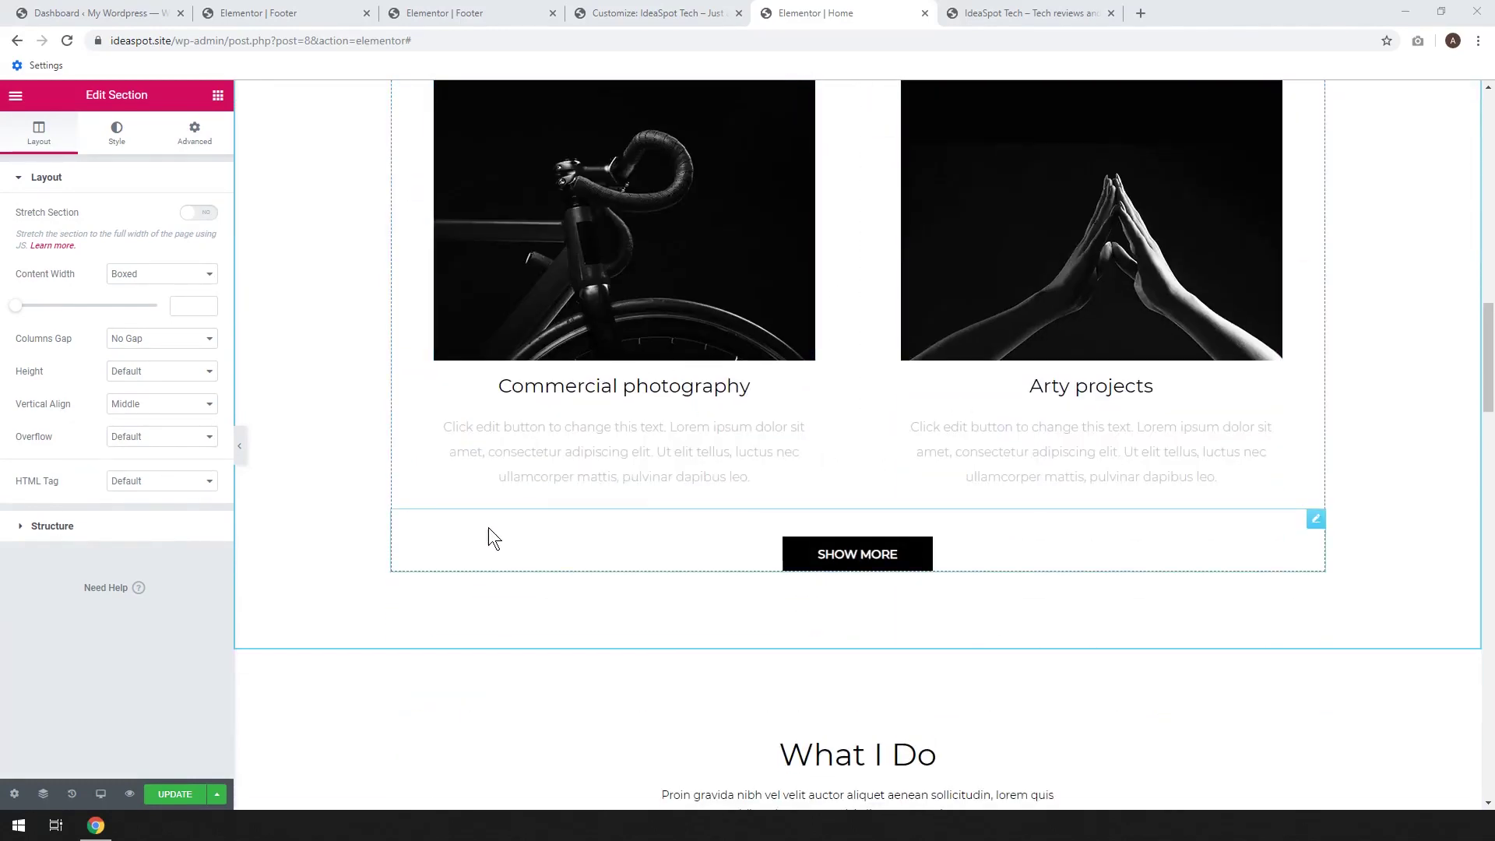
scroll(488, 526, "up", 2)
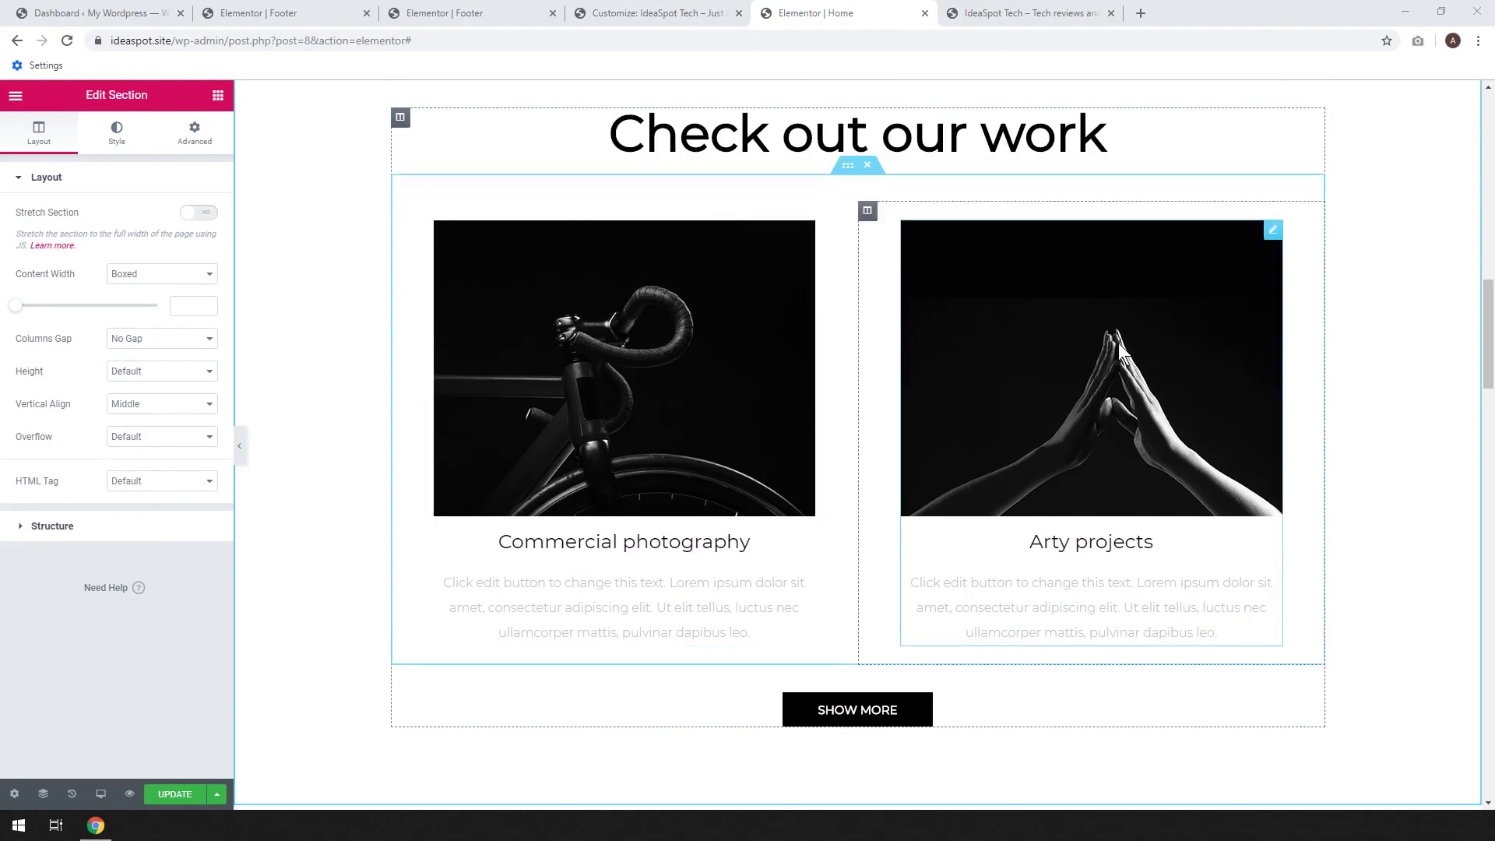
scroll(1077, 400, "up", 5)
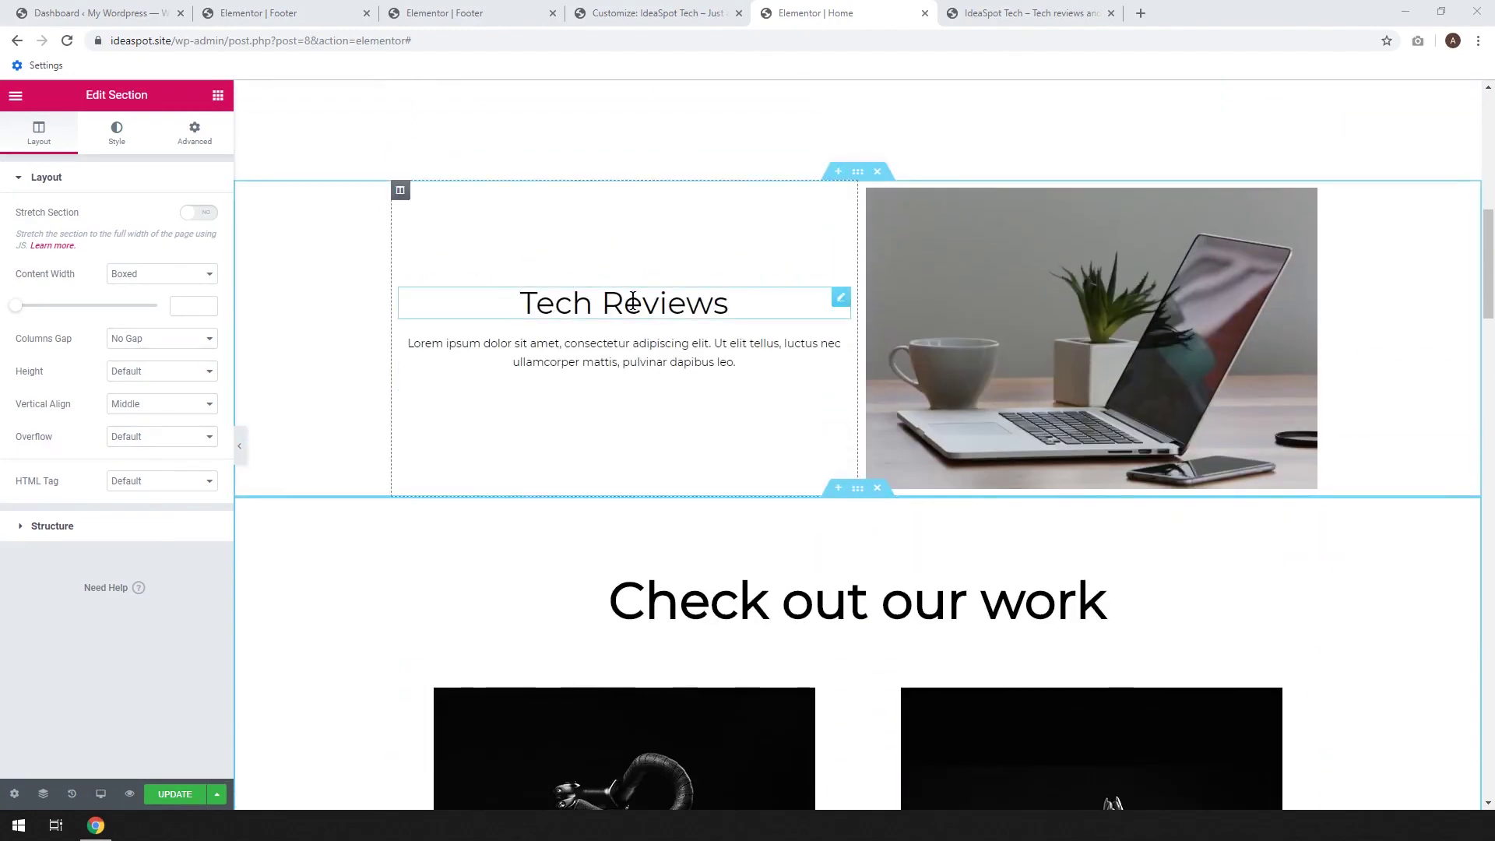
scroll(827, 537, "down", 2)
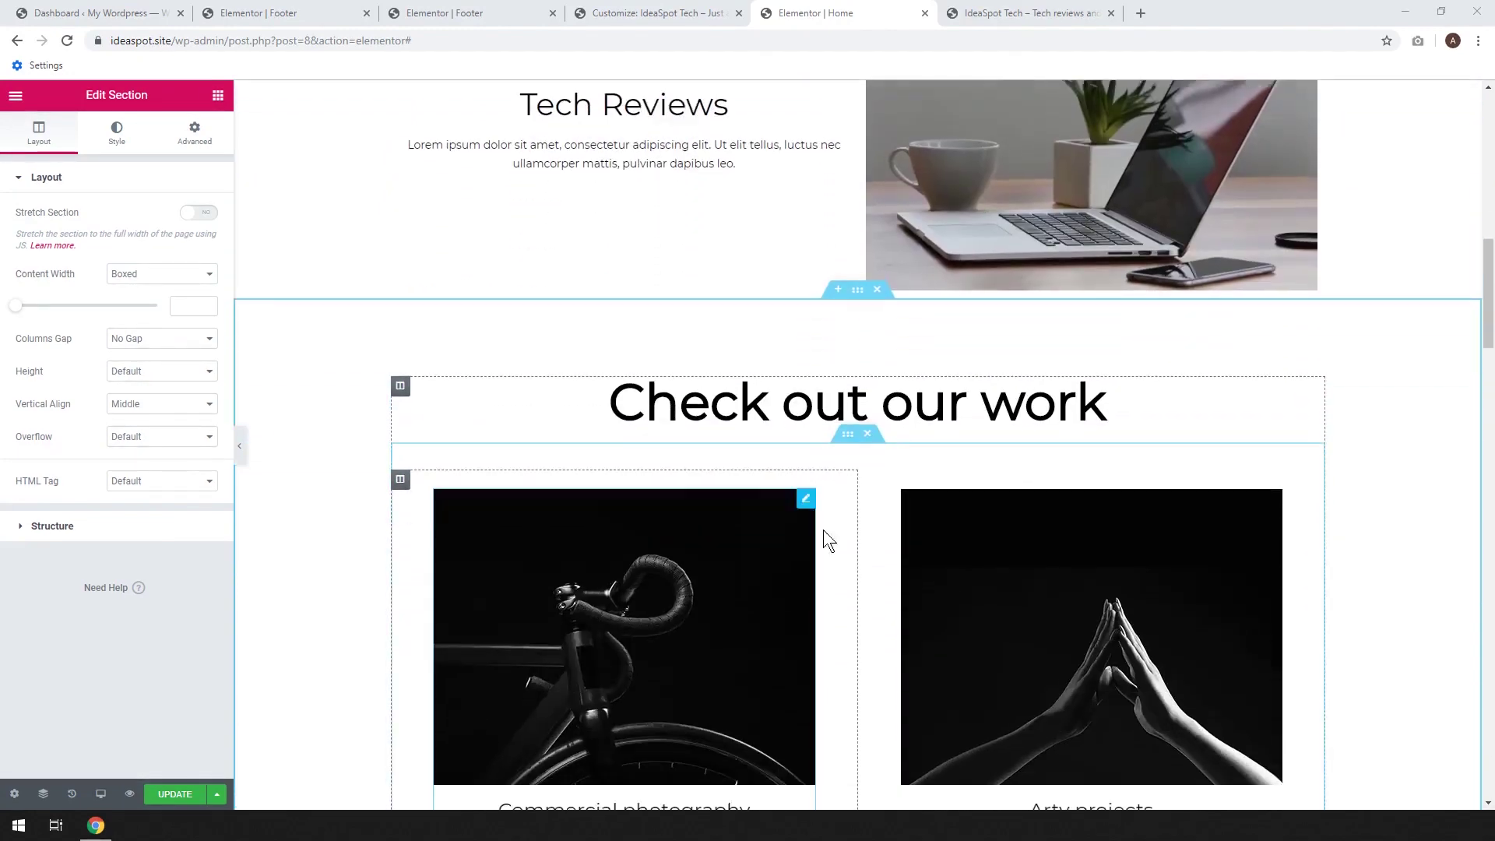
scroll(827, 537, "down", 6)
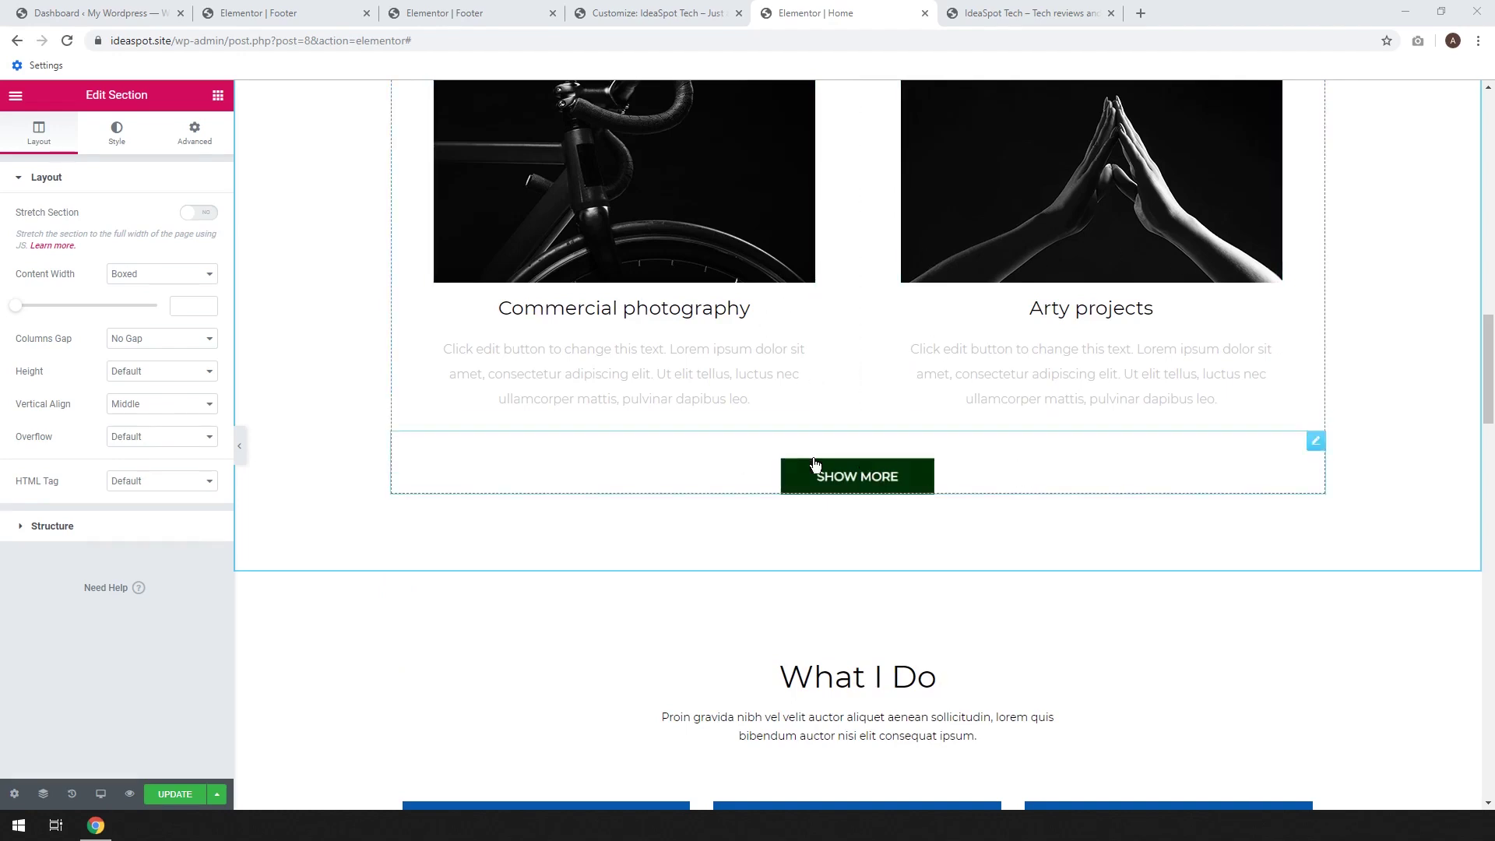
right_click(1316, 445)
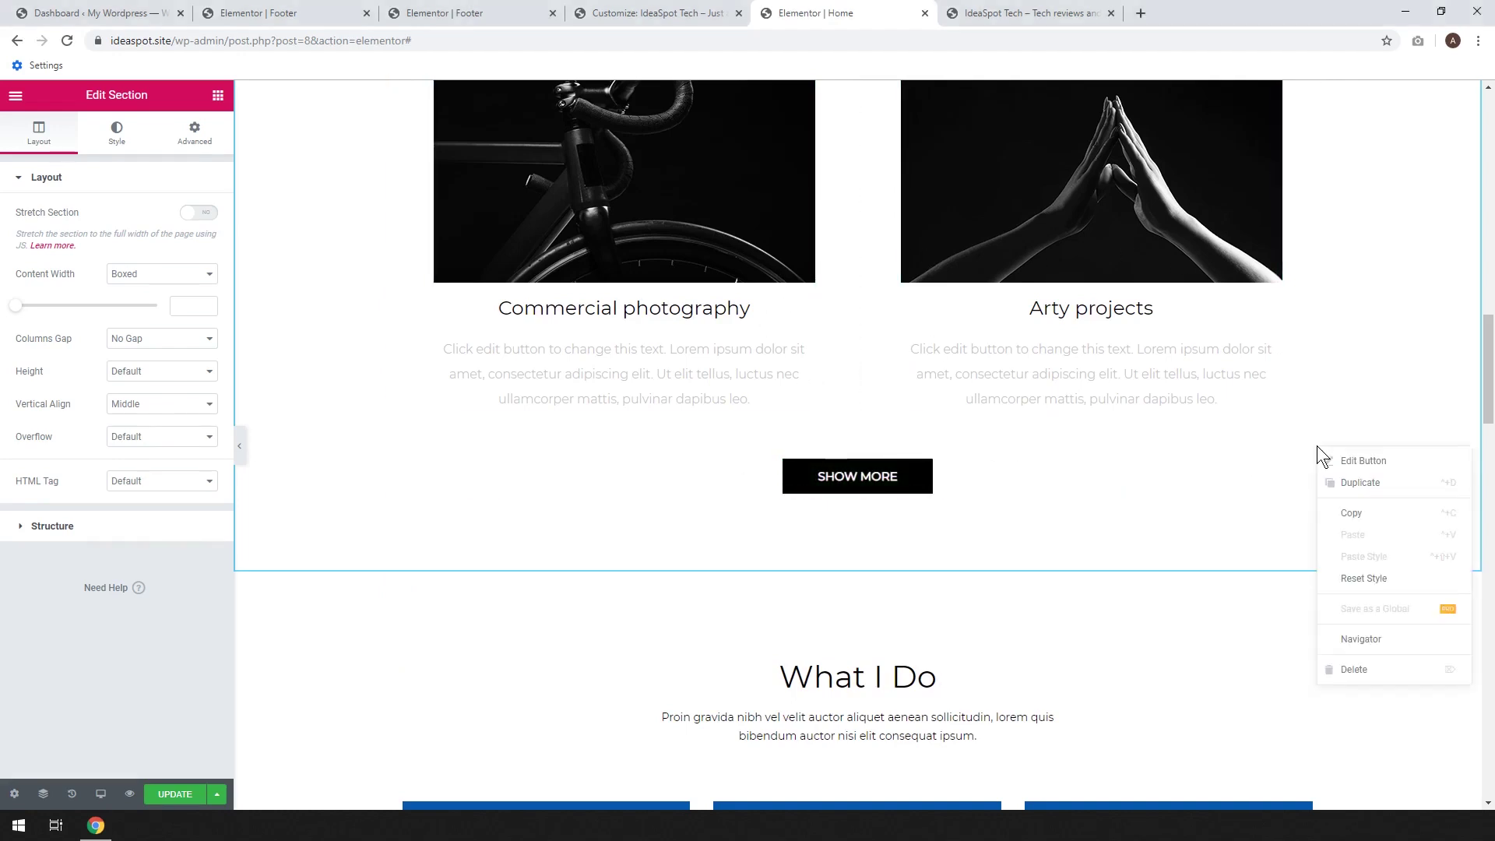
left_click(1370, 677)
scroll(884, 486, "up", 4)
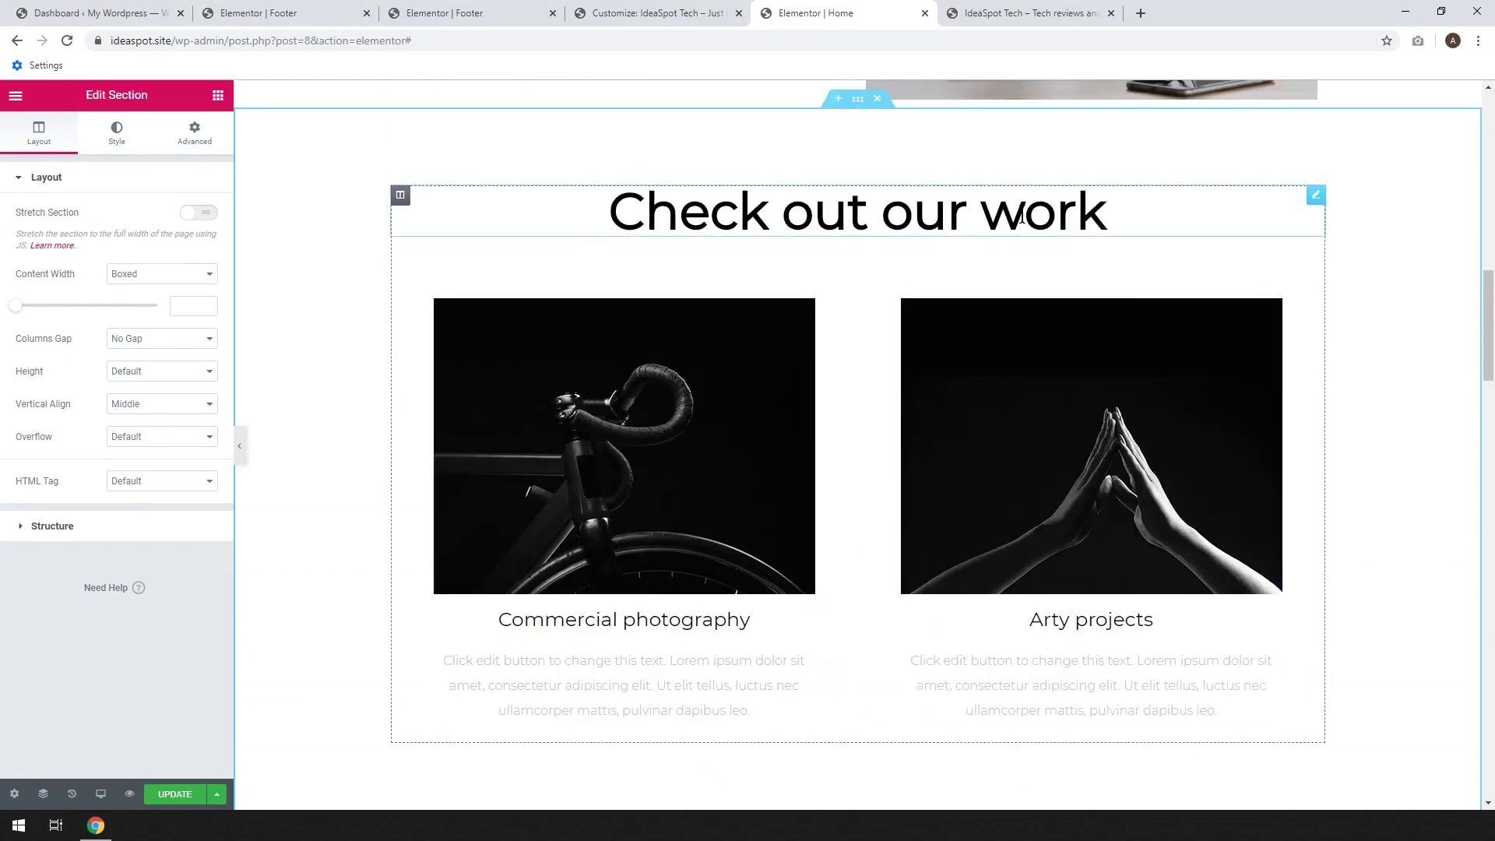
Replace the 'Check out our work' heading with 'The Latest in Tech', capitalising L and T
left_click(1159, 221)
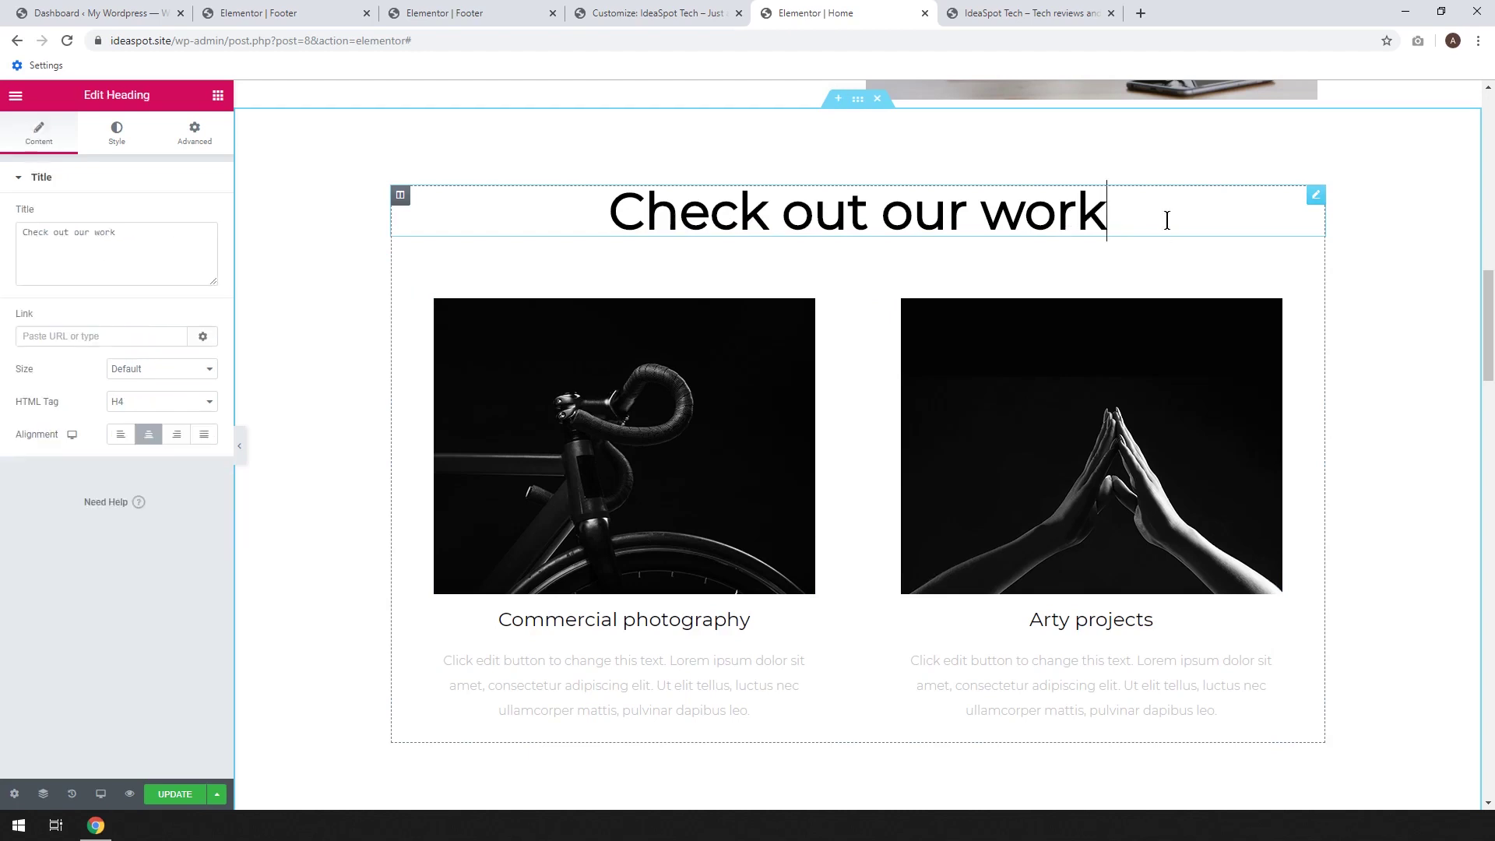
key("BackSpace")
key("BackSpace")
key("BackSpace")
key("BackSpace")
key("BackSpace")
key("BackSpace")
key("BackSpace")
key("BackSpace")
key("BackSpace")
key("BackSpace")
key("BackSpace")
key("BackSpace")
key("BackSpace")
key("BackSpace")
key("BackSpace")
key("BackSpace")
key("BackSpace")
key("BackSpace")
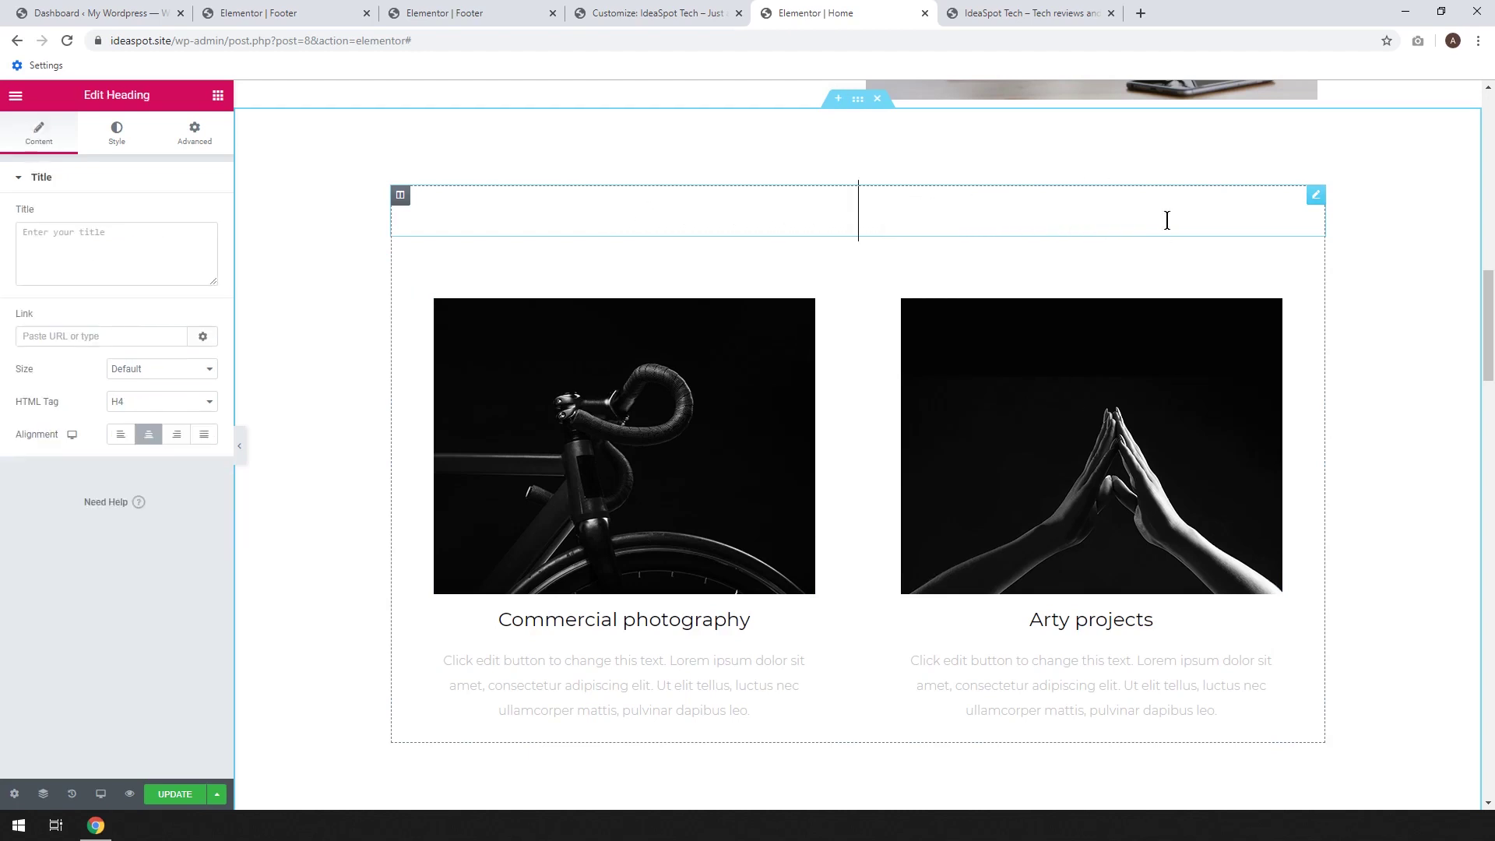
type("The latest in tech")
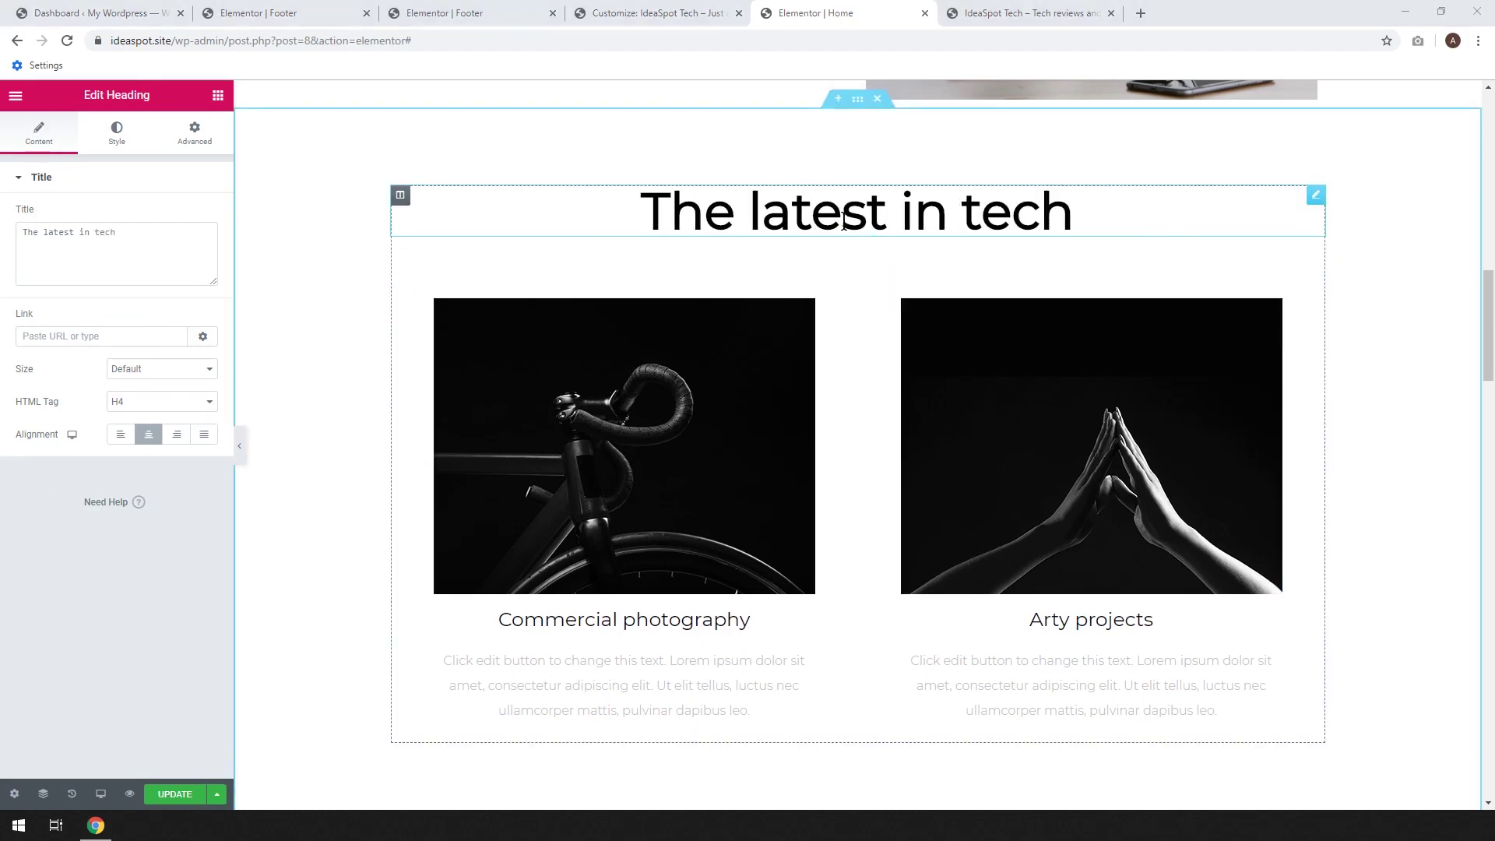
left_click(774, 219)
key("BackSpace")
type("L")
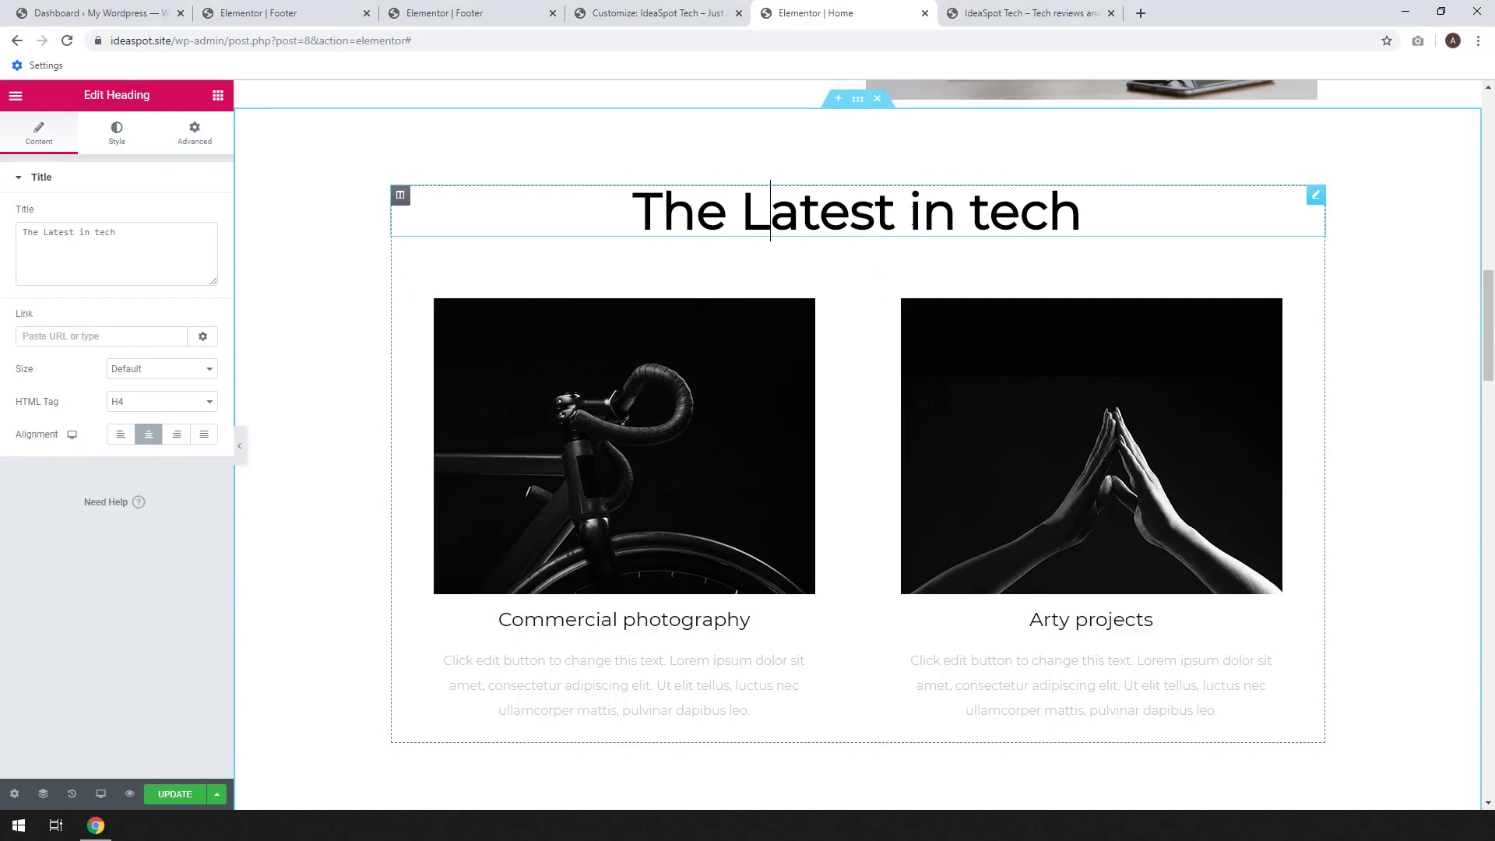
left_click(991, 218)
key("BackSpace")
type("T")
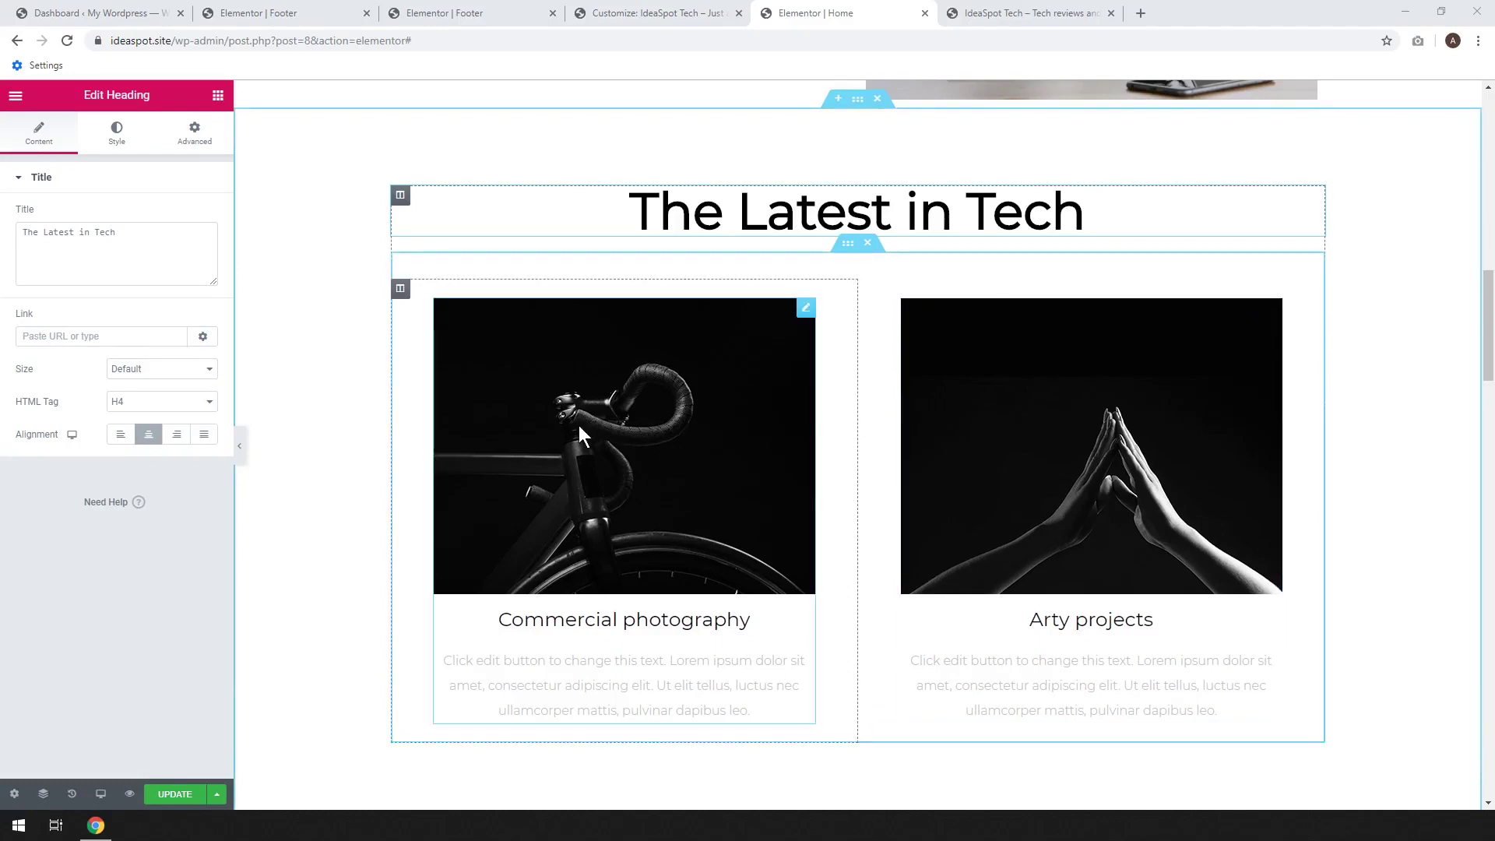
Replace the first card's bicycle image with the dark laptop photo
left_click(613, 423)
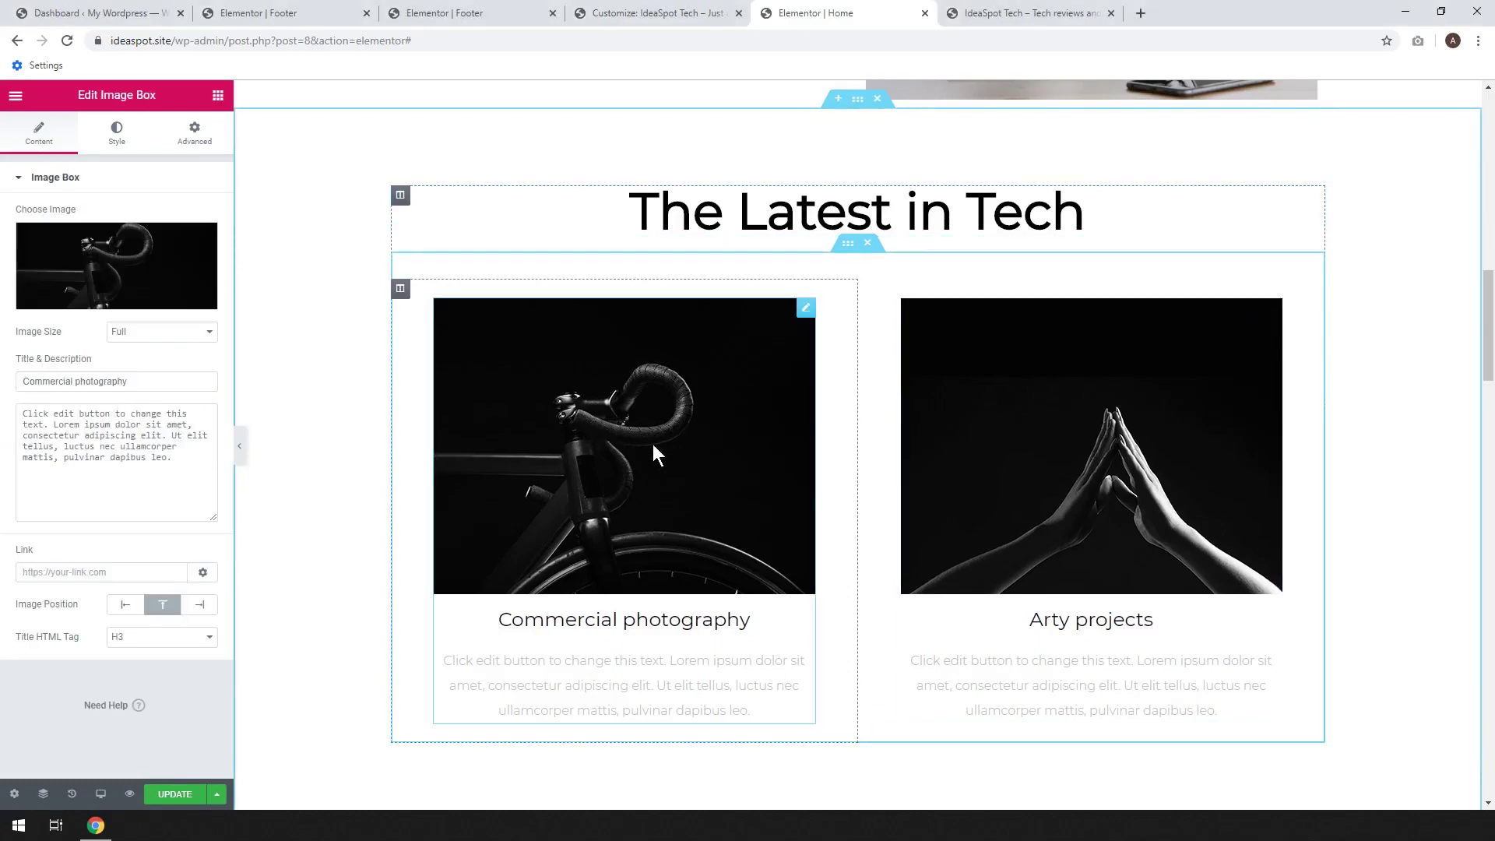
left_click(114, 279)
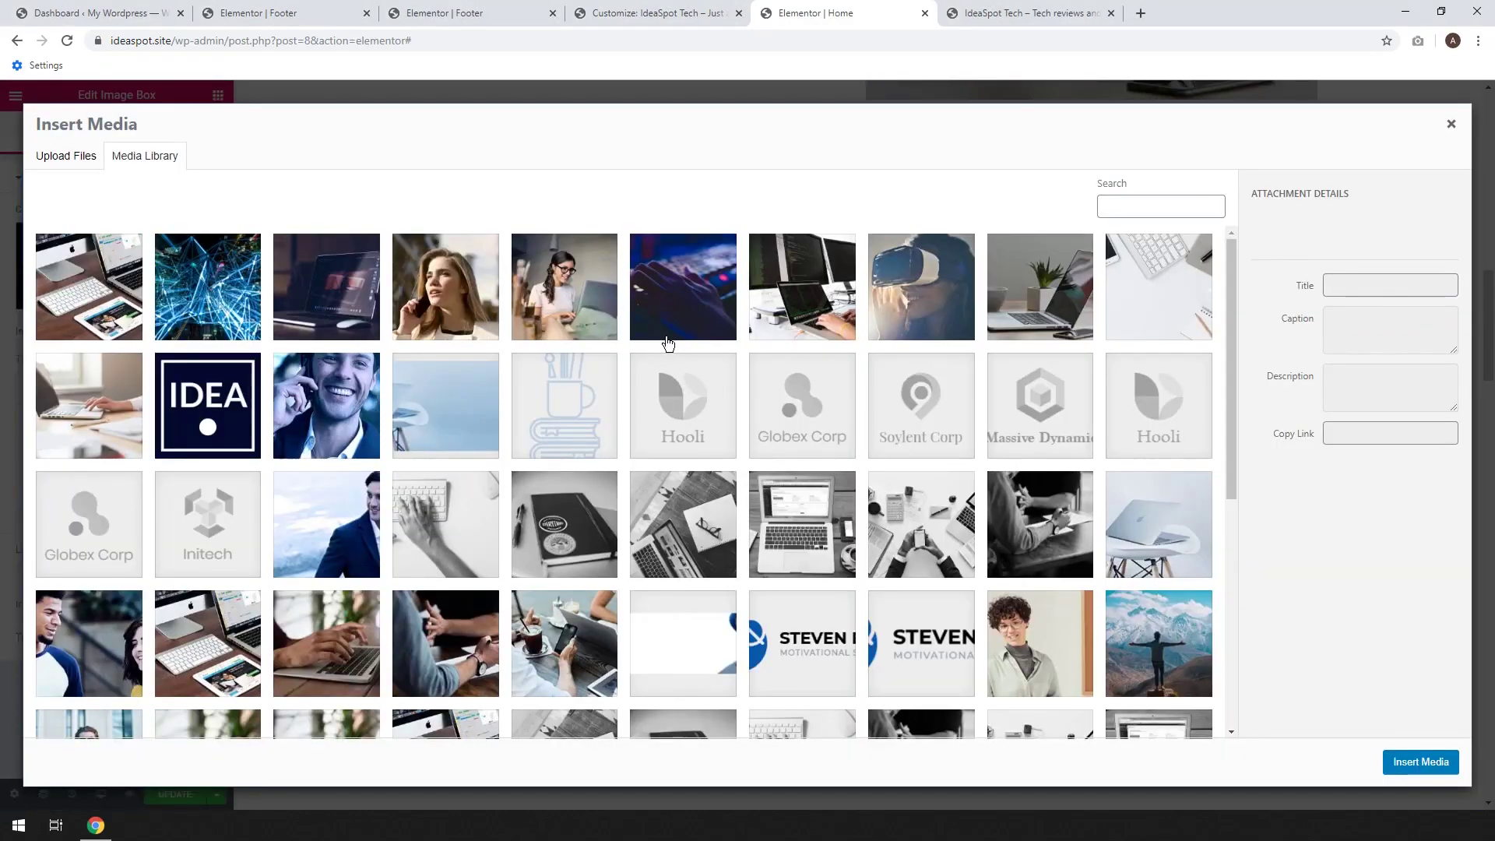
left_click(332, 320)
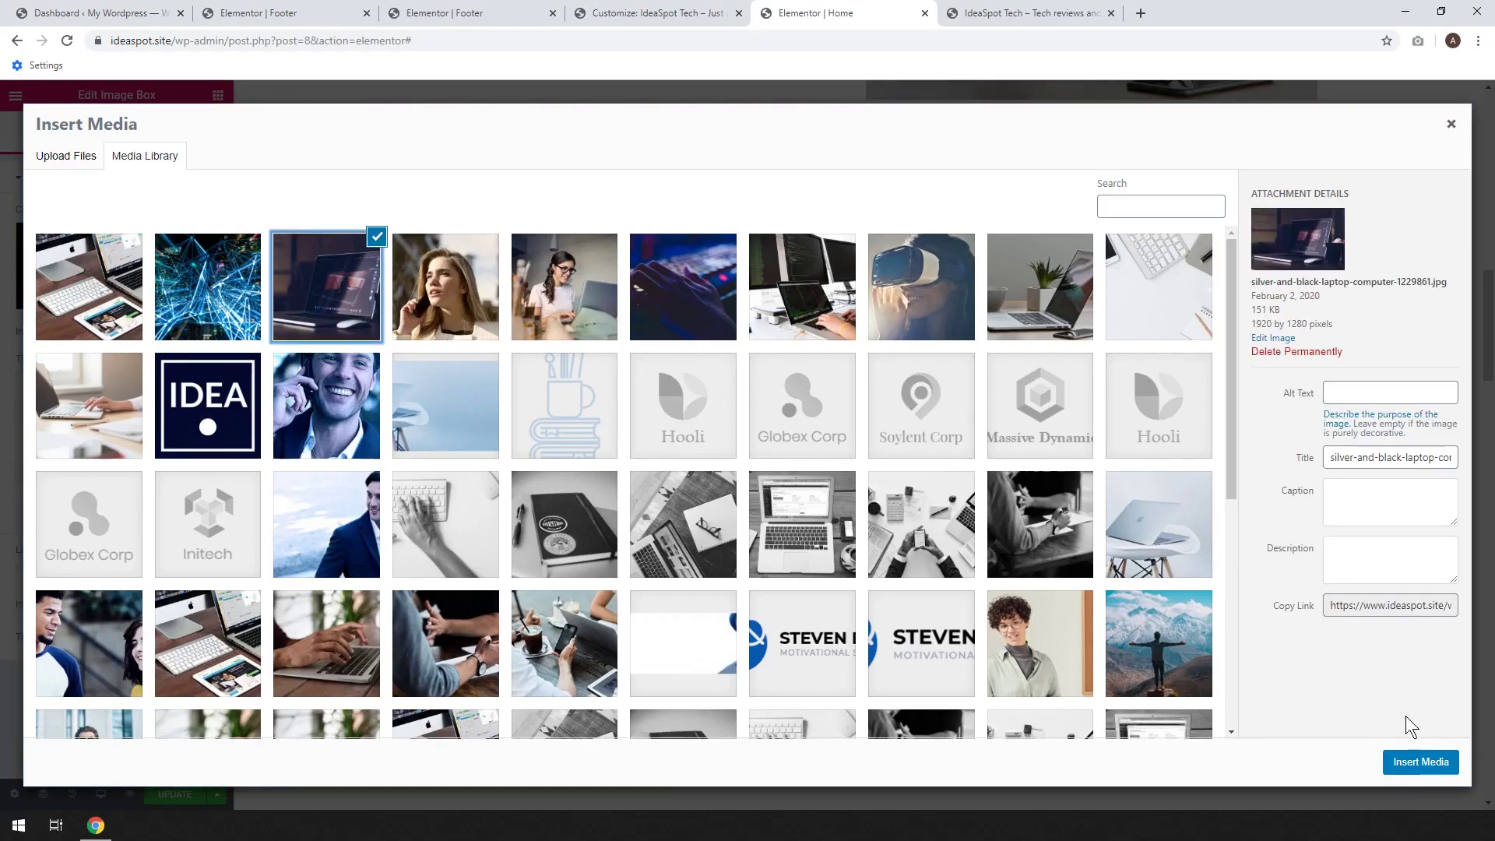
left_click(1418, 763)
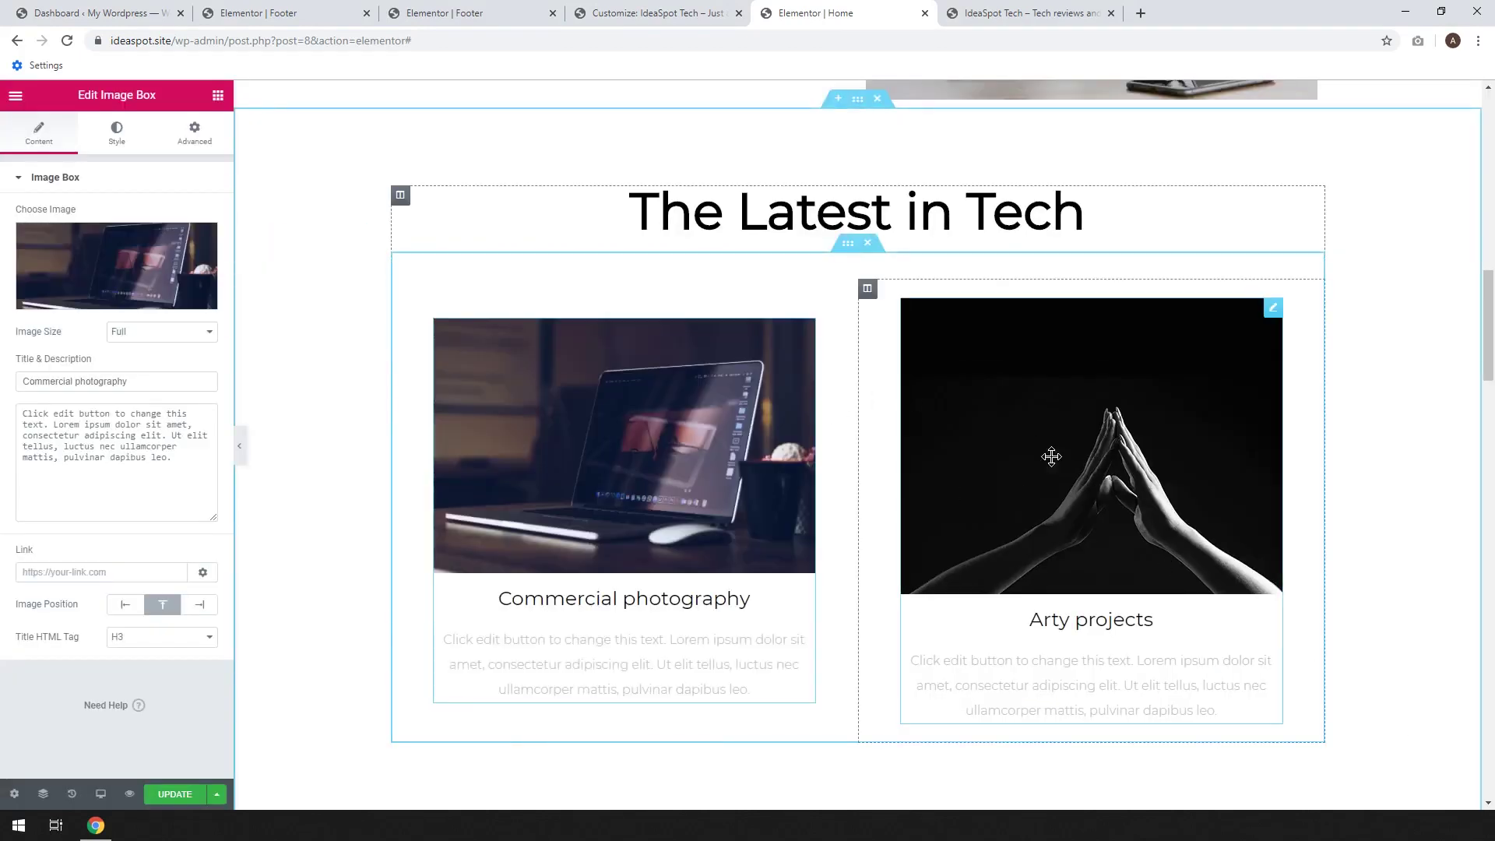
left_click(117, 273)
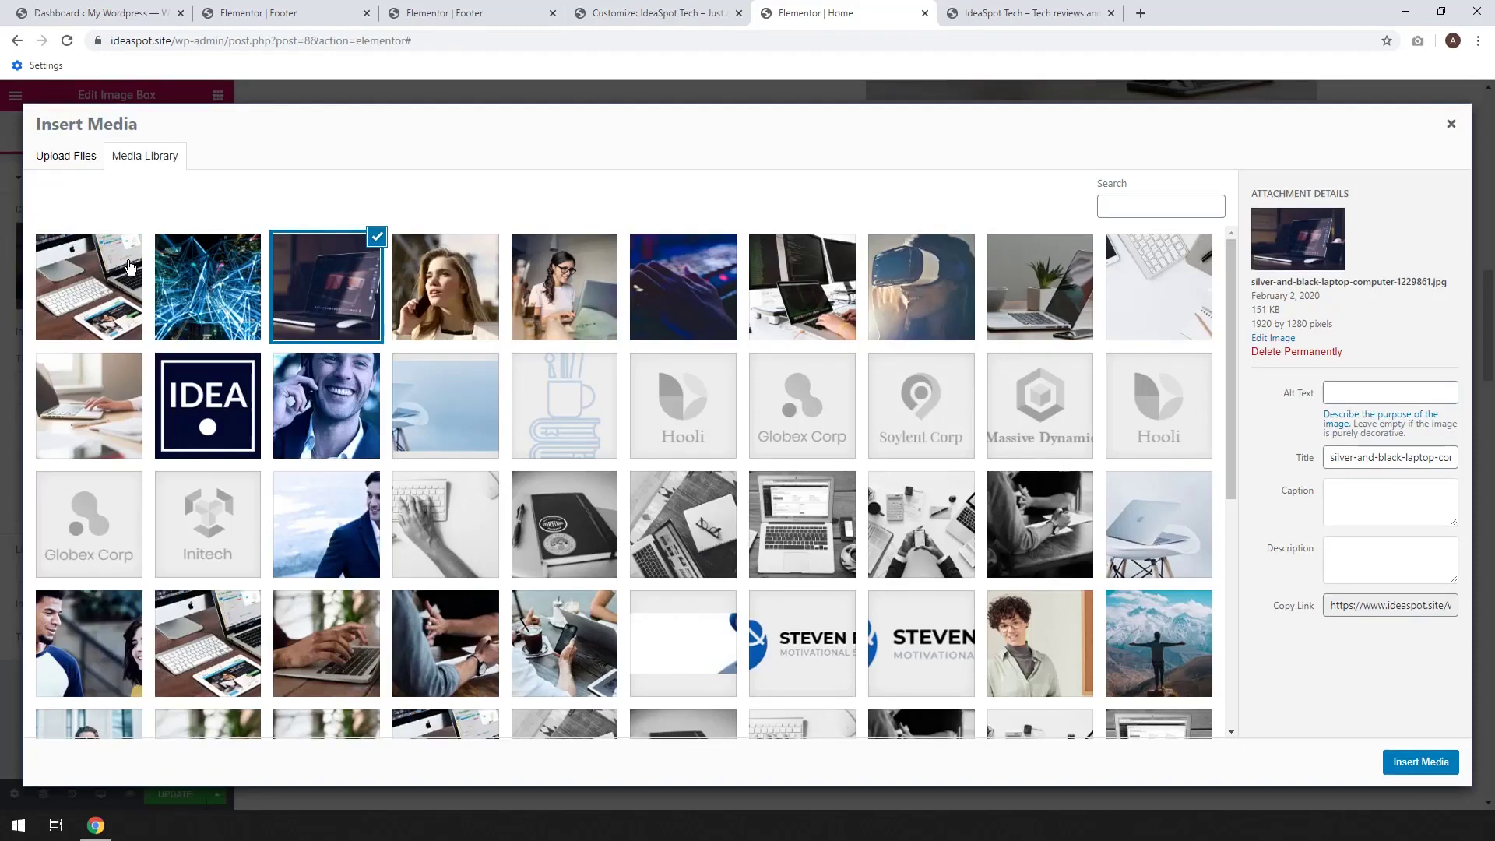
left_click(1452, 129)
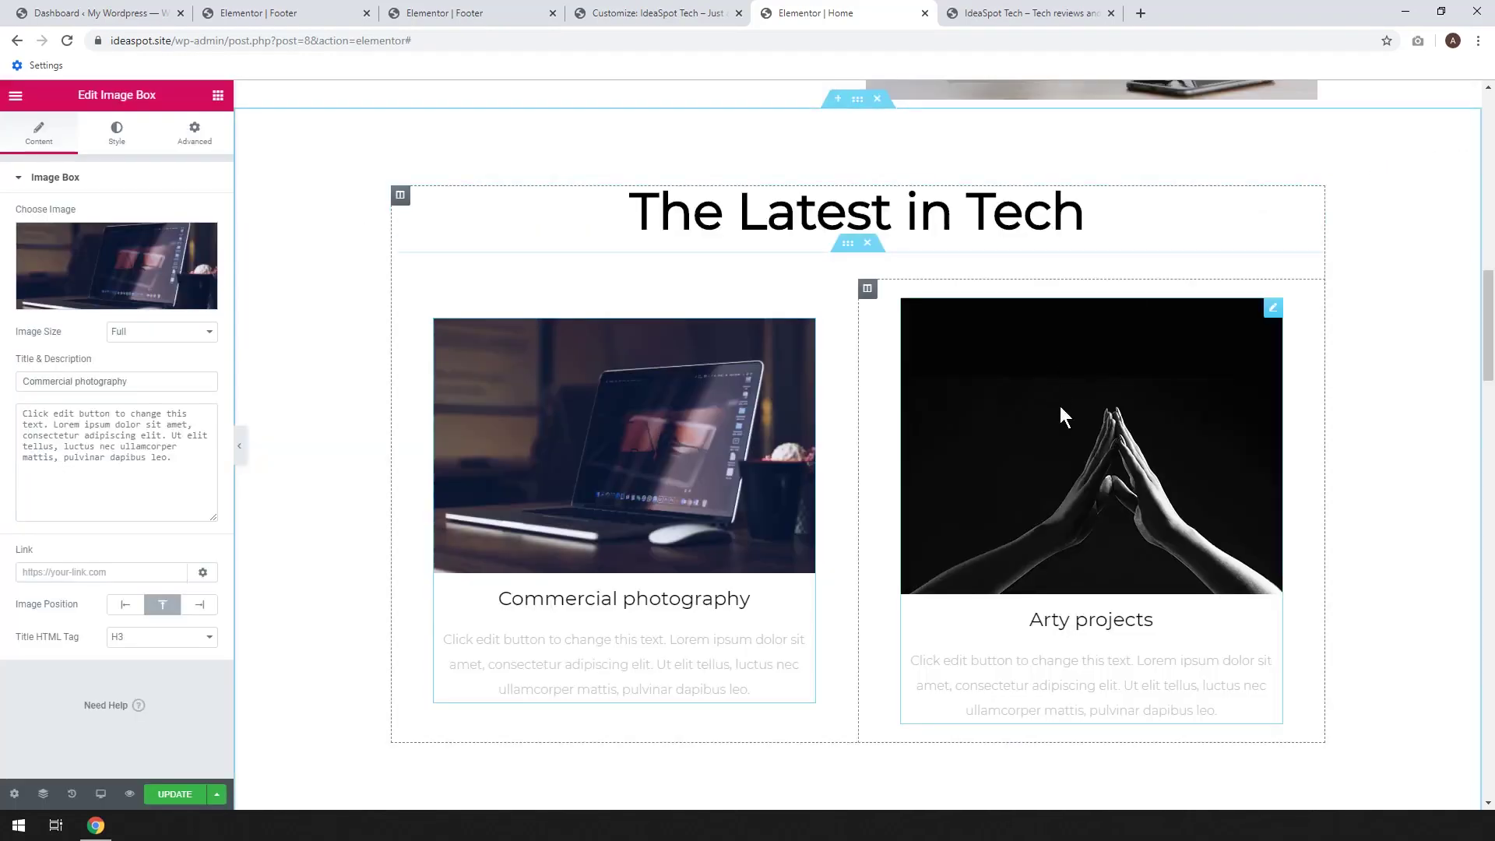
Replace the Arty projects card's hands image with the blue abstract light-lines photo
left_click(1100, 462)
left_click(116, 288)
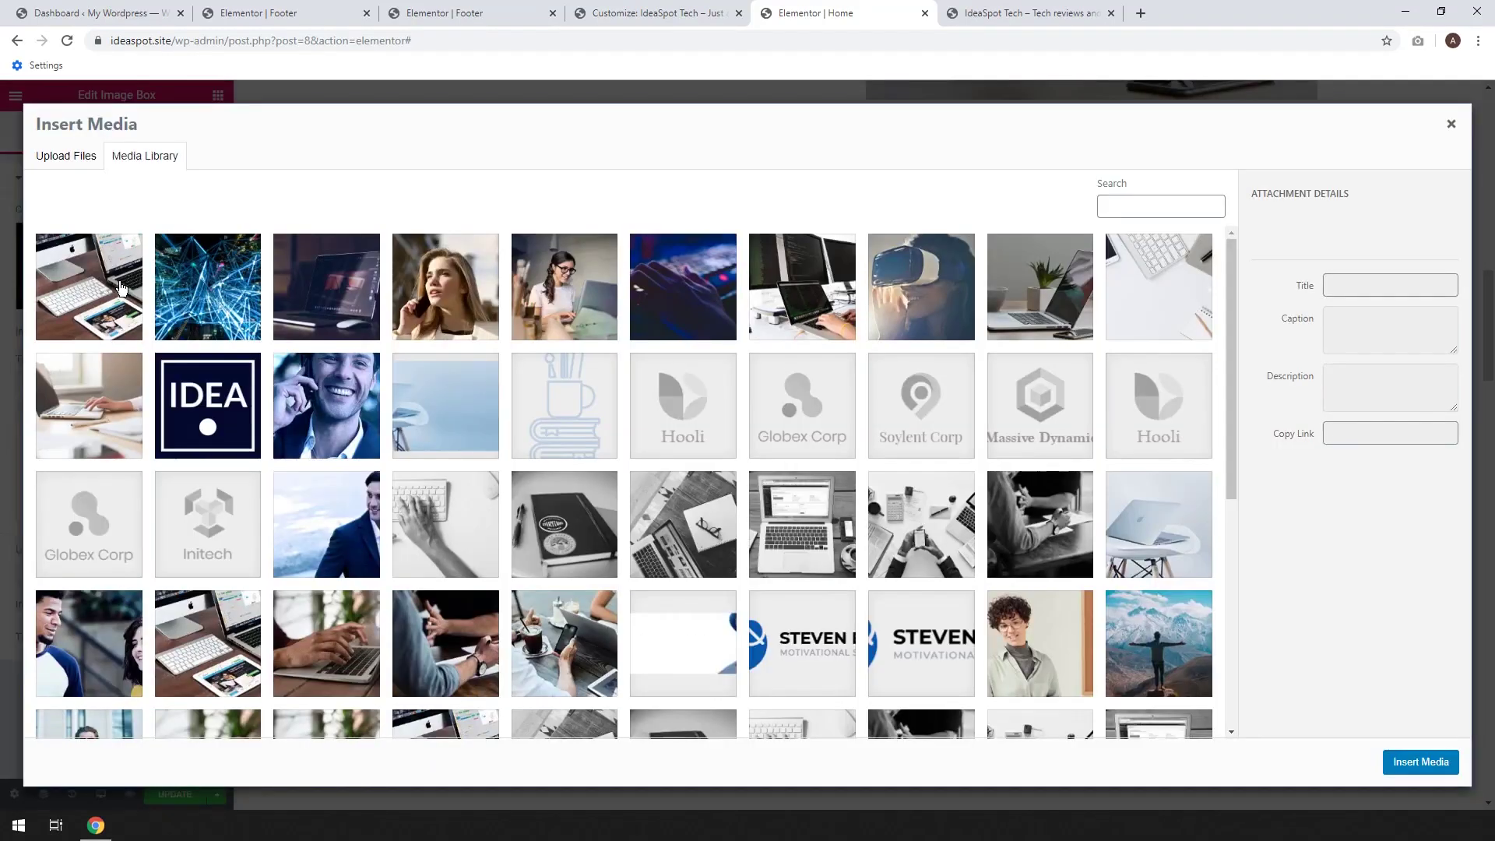
left_click(224, 333)
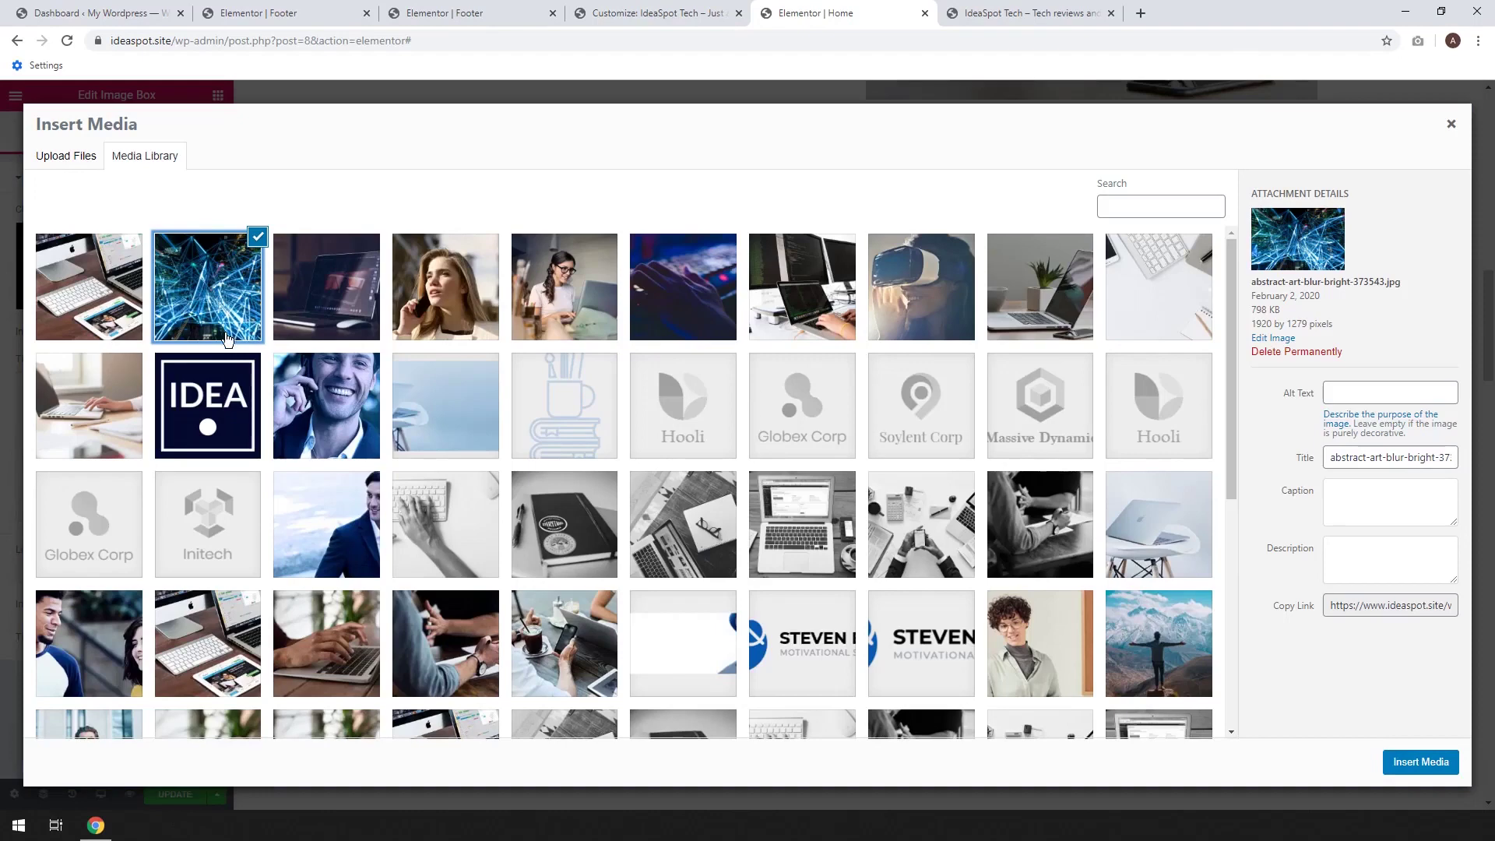
left_click(1419, 763)
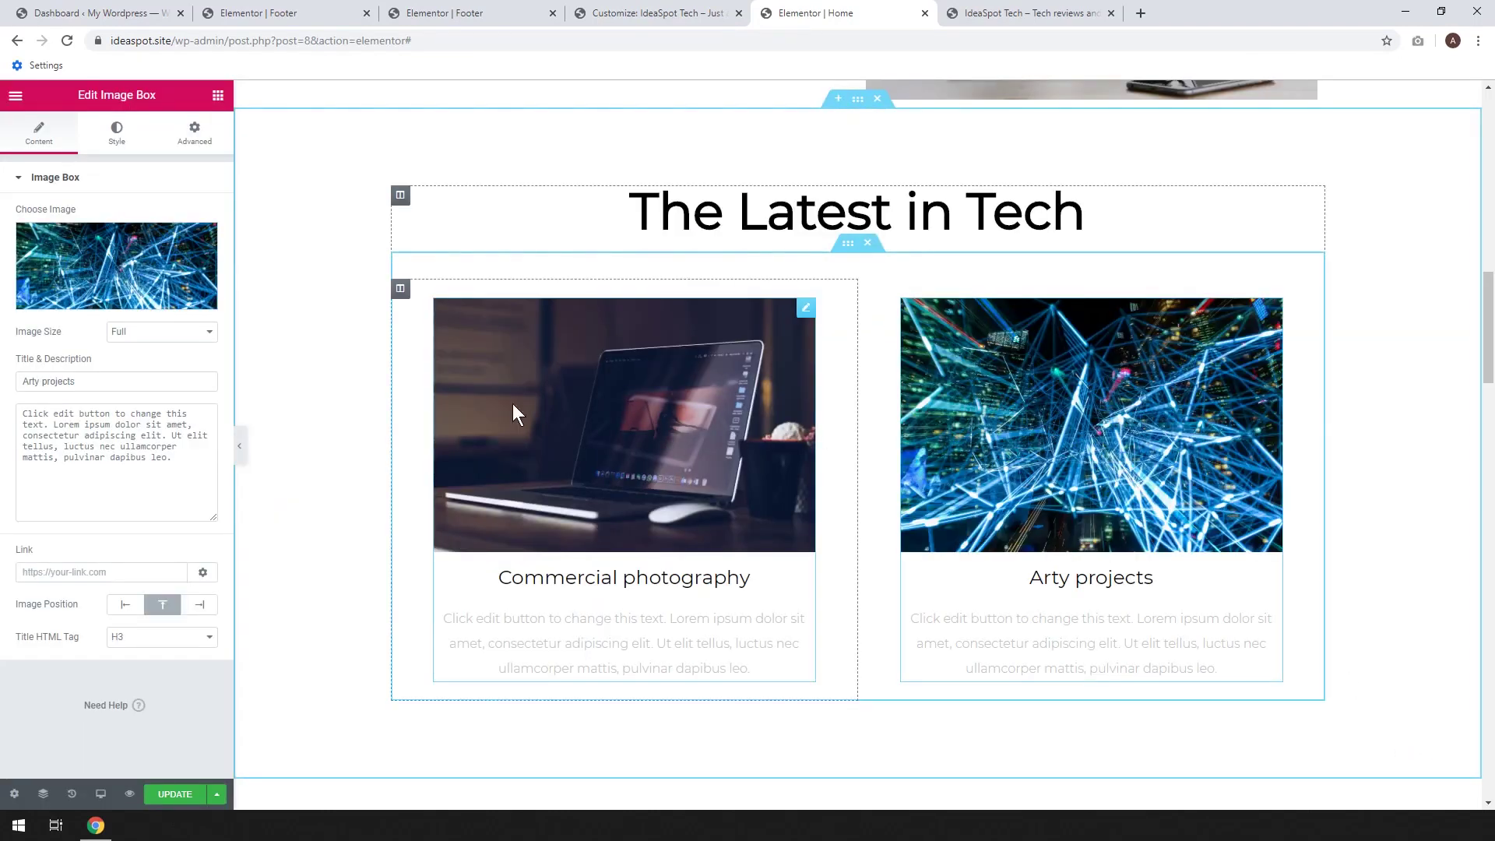
Retitle the Commercial photography and Arty projects cards 'Laptop Reviews' and 'Coding Tips'
left_click(652, 580)
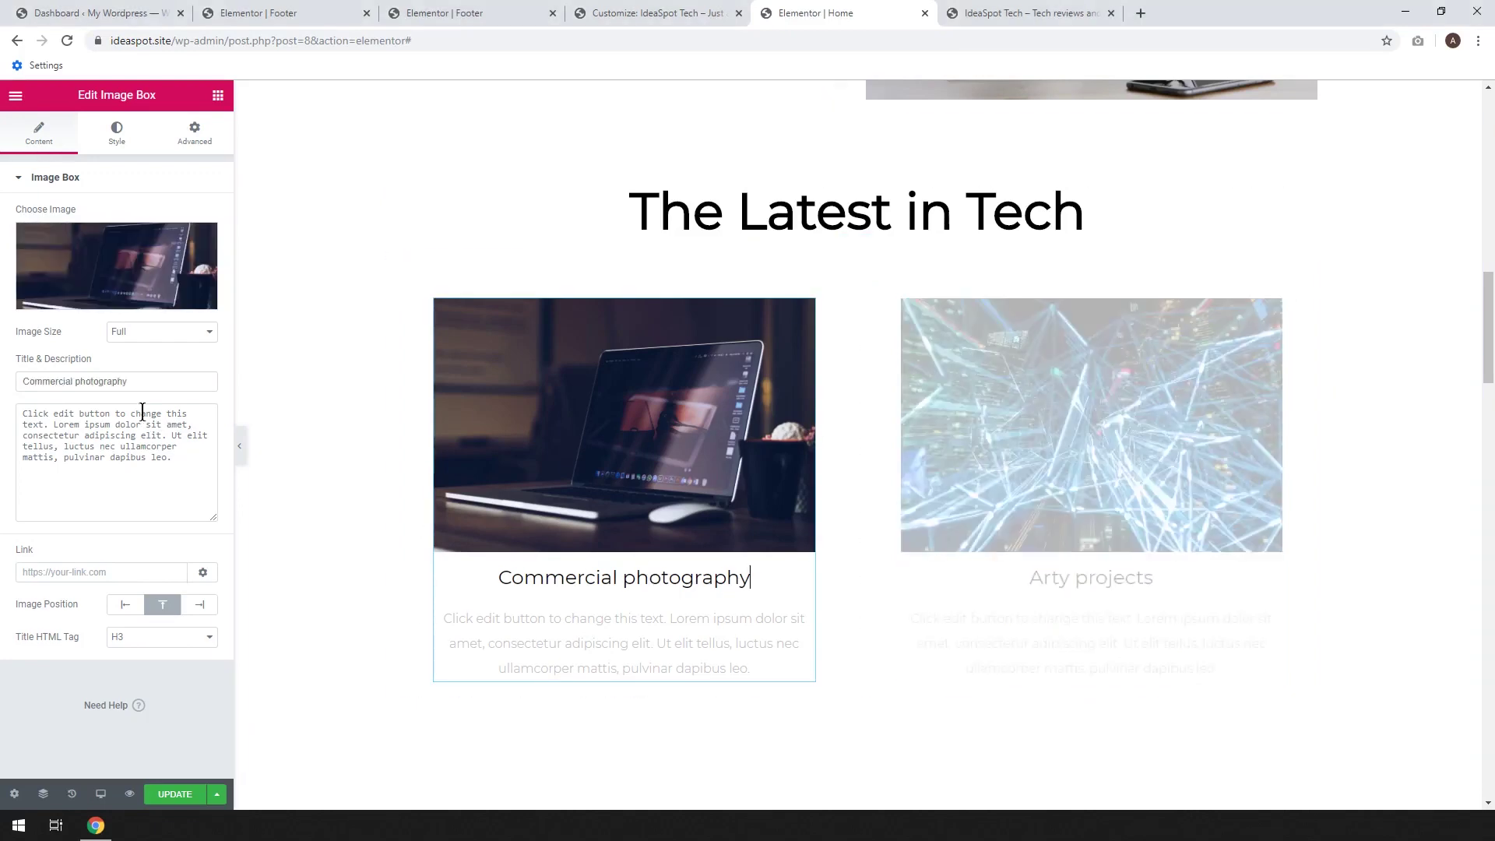
left_click_drag(128, 381, 20, 381)
type("L")
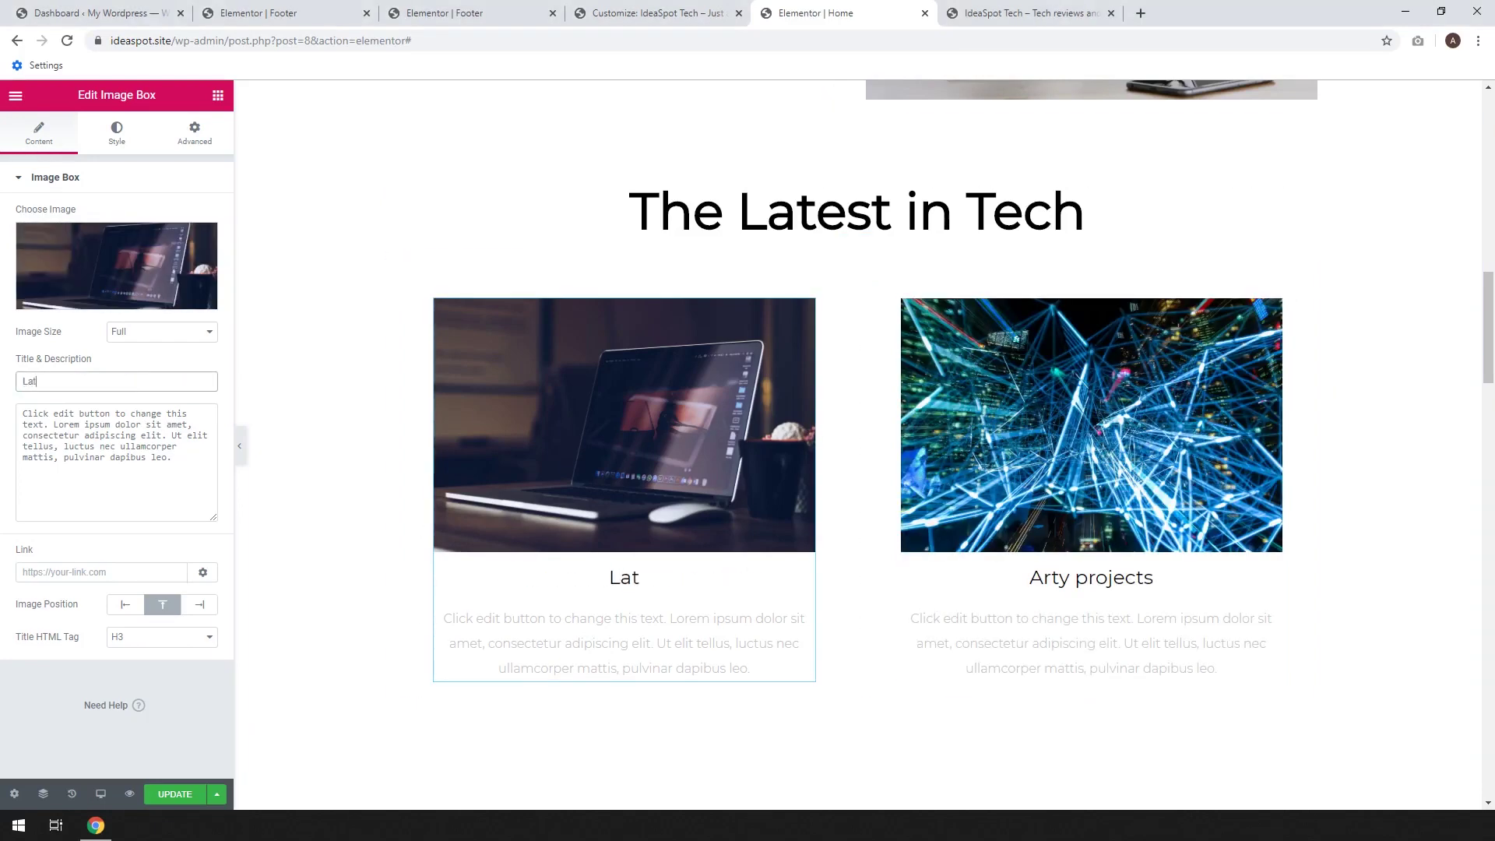
type("aptop Reviews")
left_click(1101, 559)
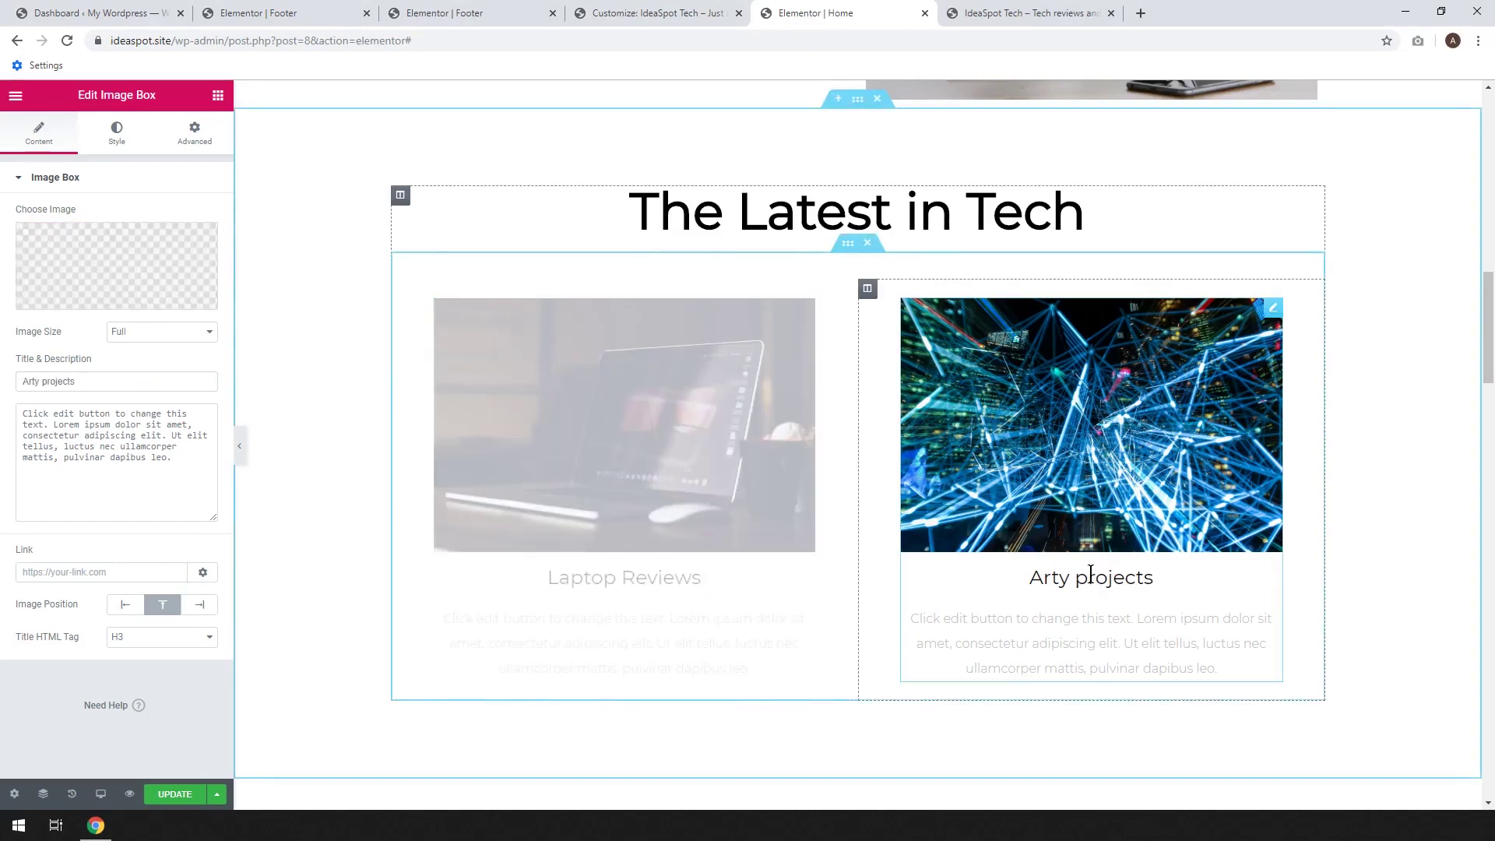
triple_click(103, 380)
type("Coding ")
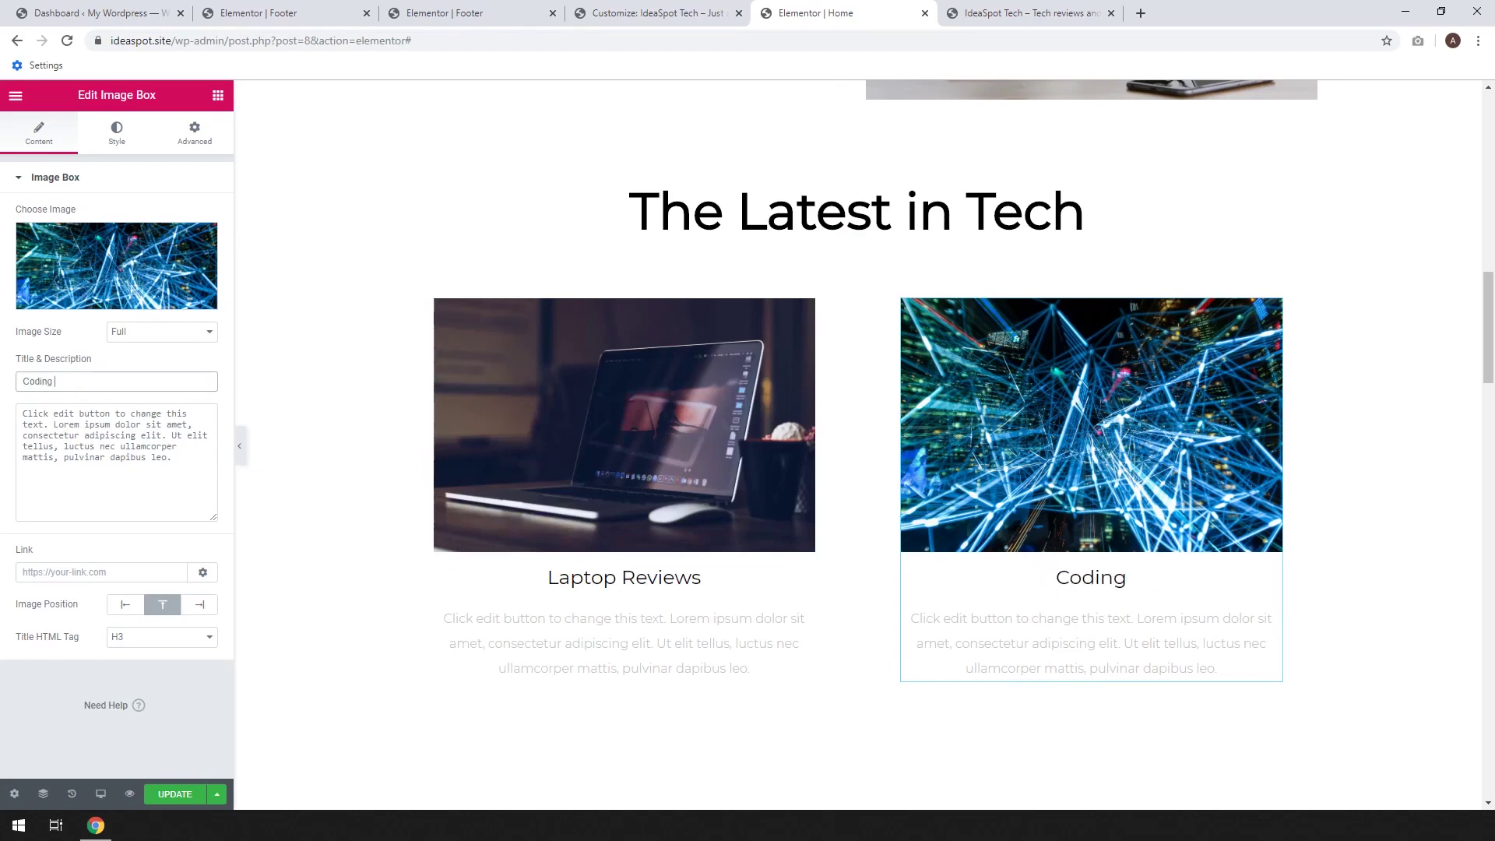
type("Tips")
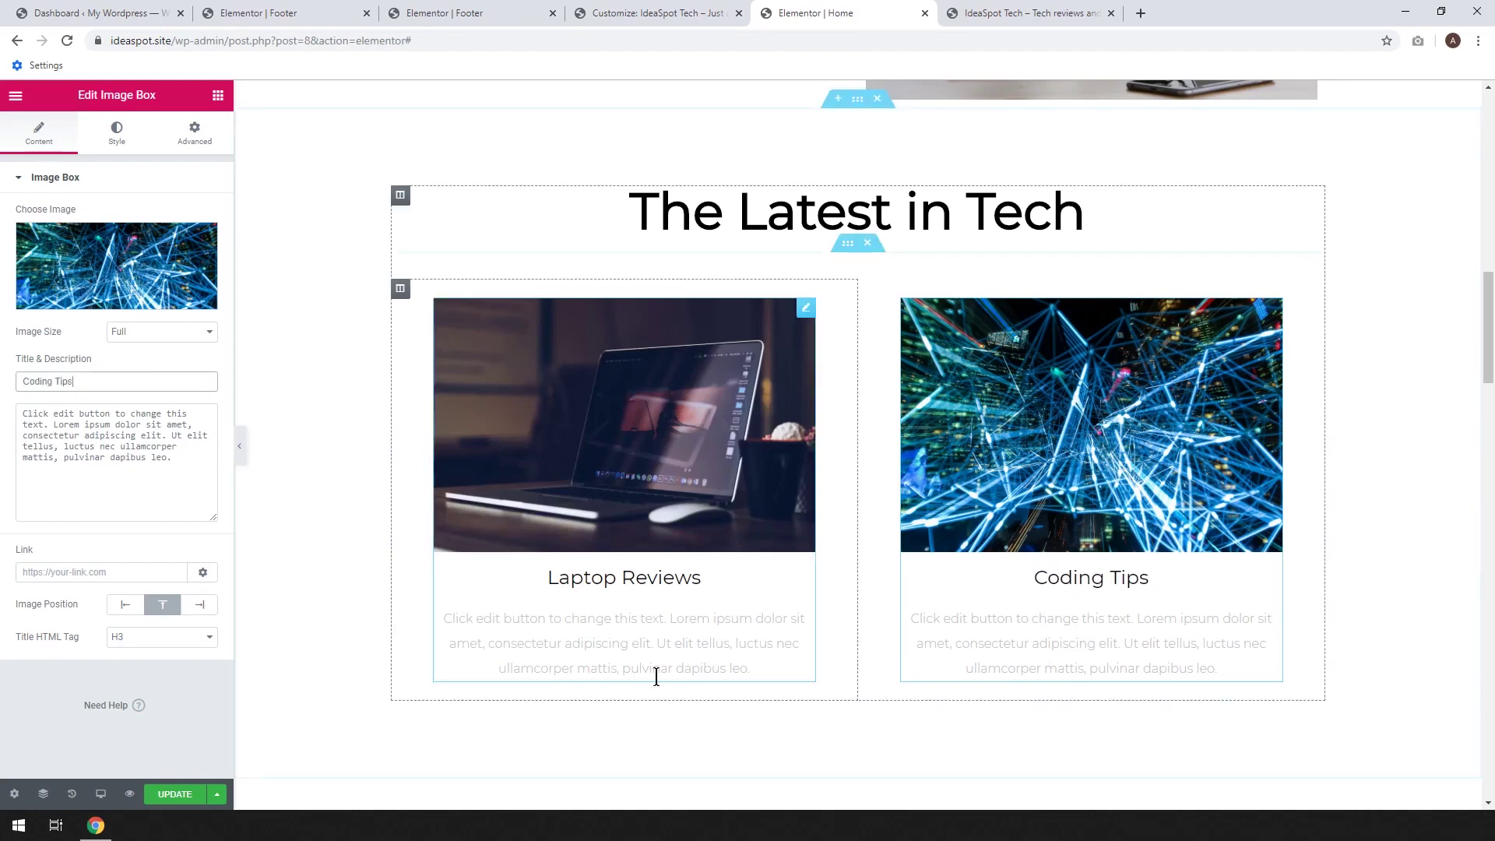
left_click(646, 636)
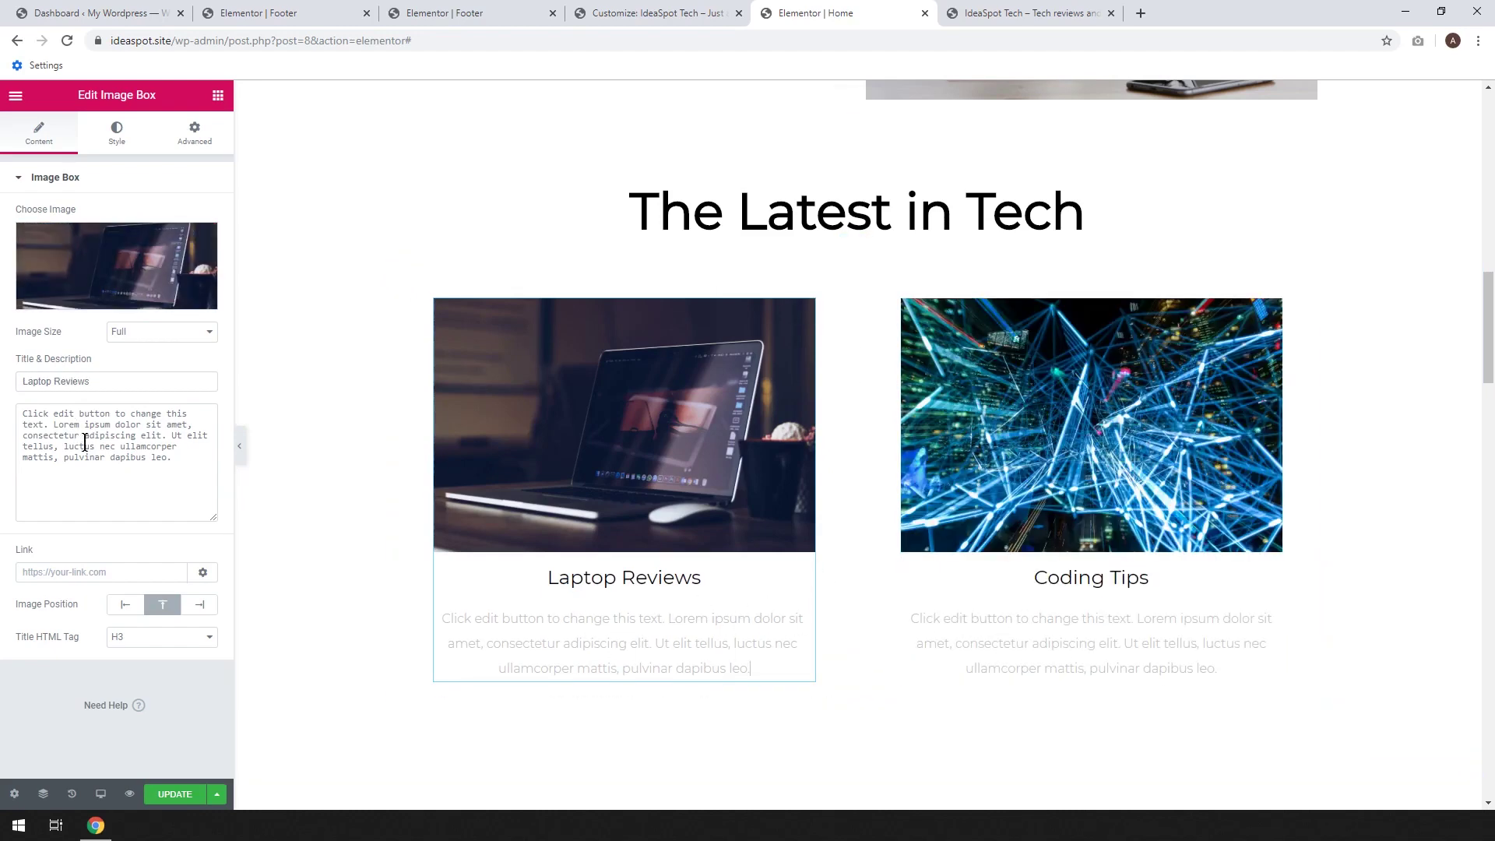
left_click(114, 148)
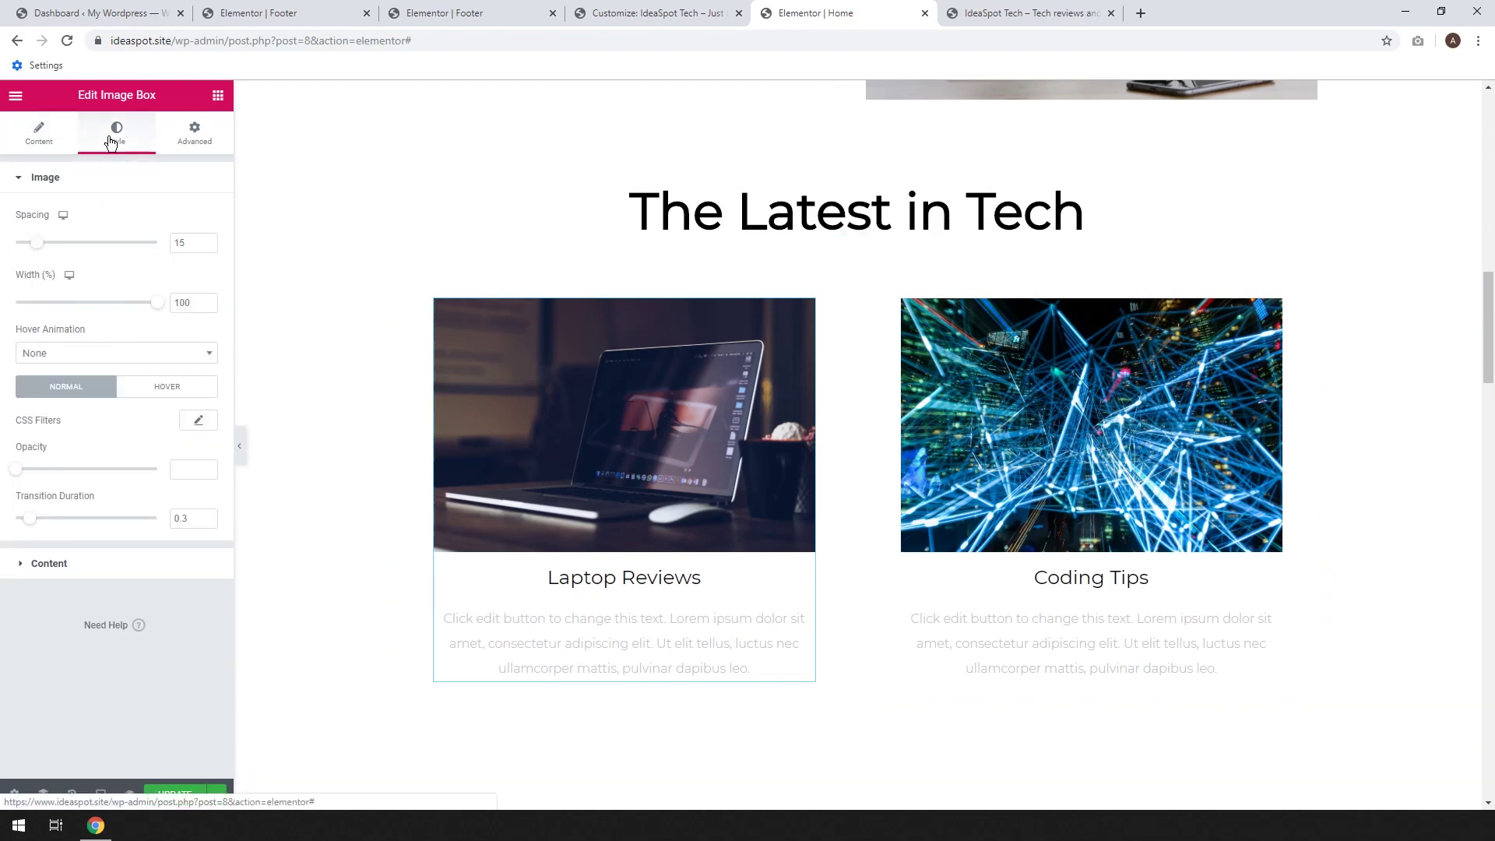
Set the Laptop Reviews description colour to black #000000 and save the page
left_click(60, 564)
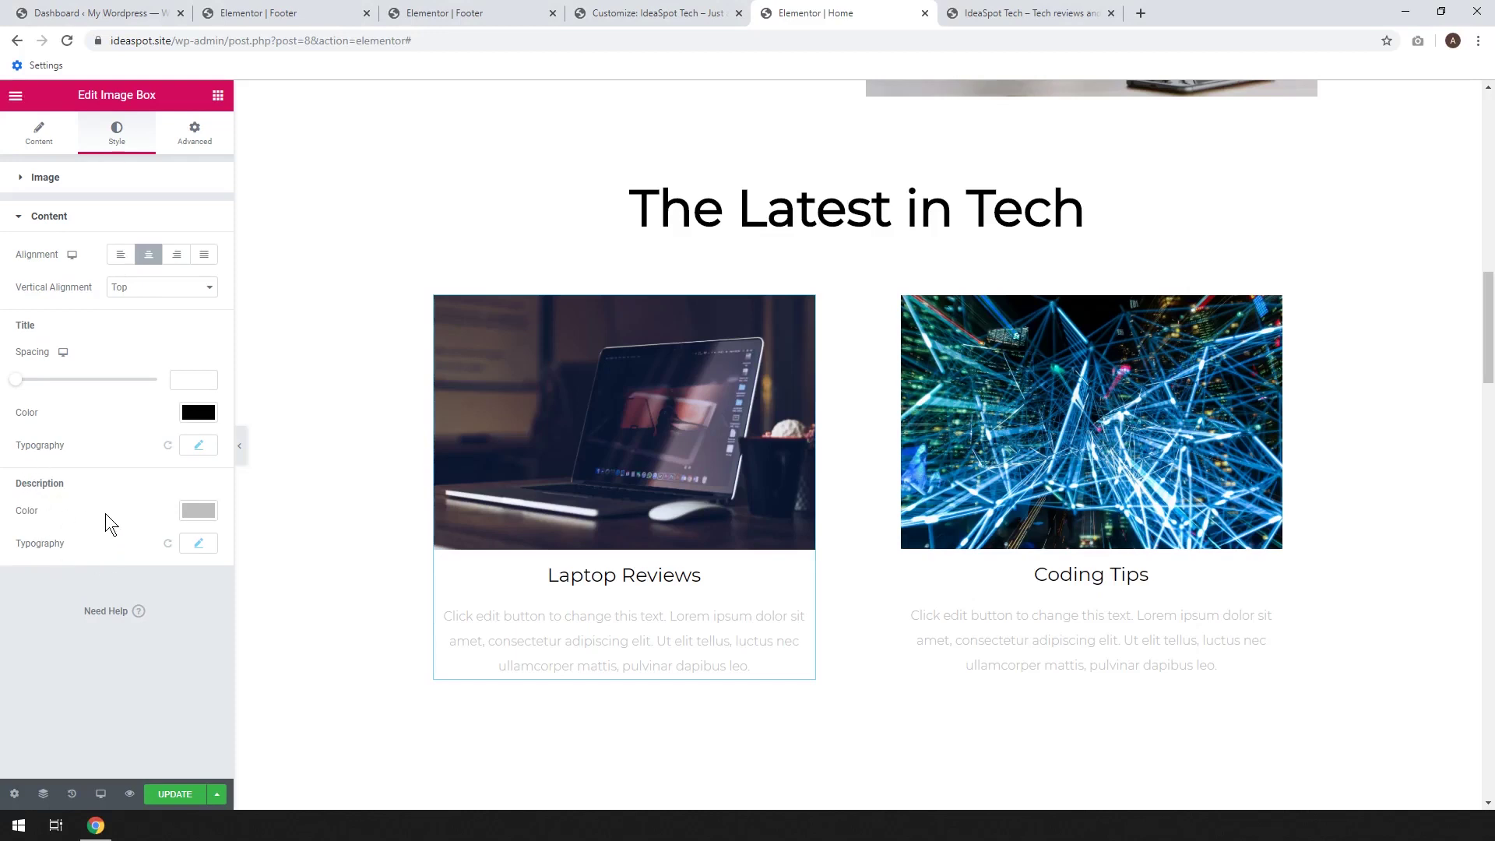
left_click(201, 513)
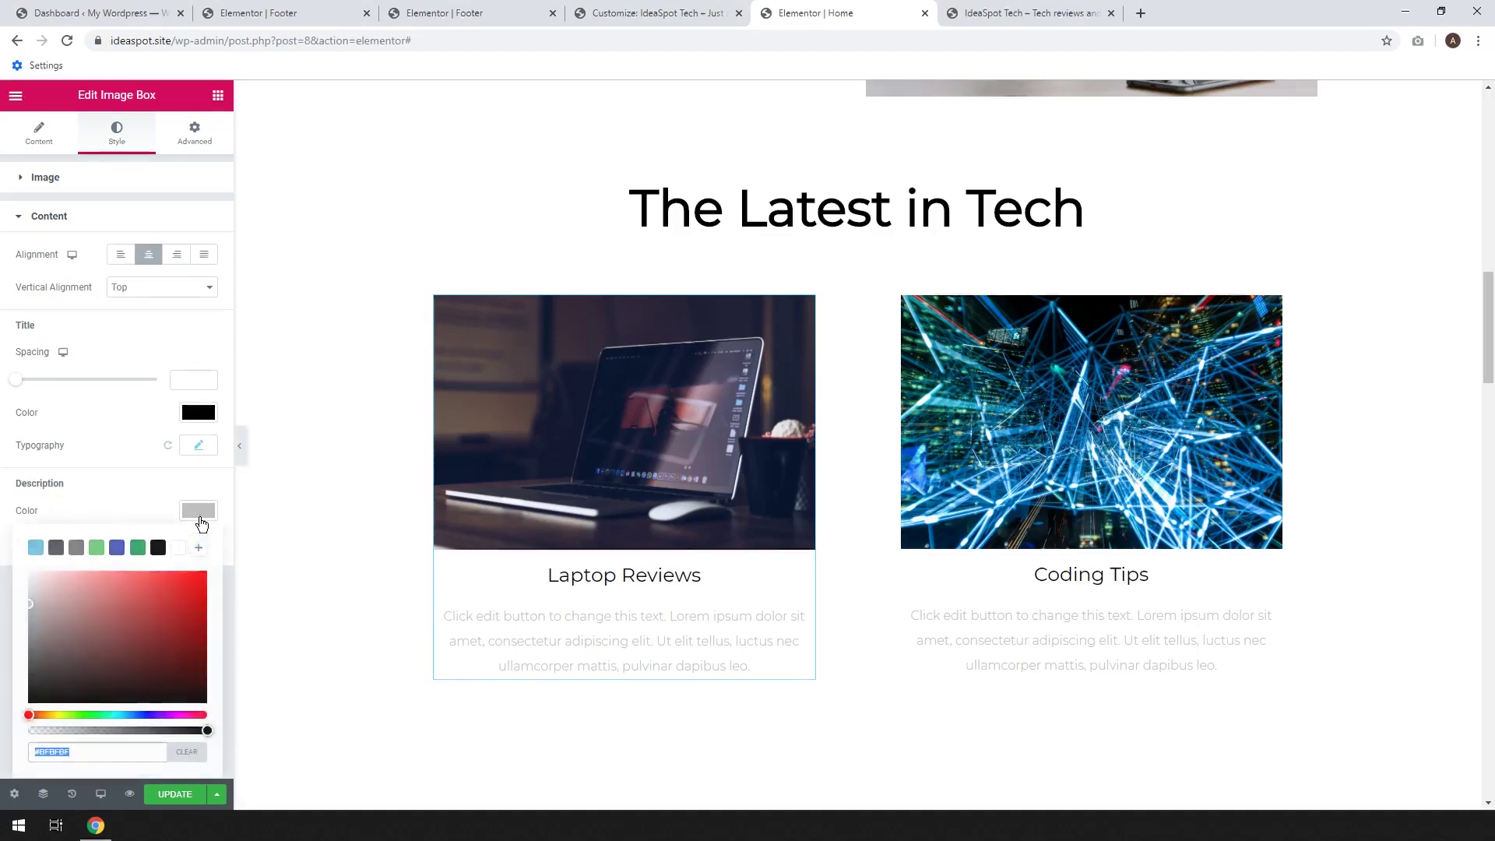
left_click(117, 549)
left_click(137, 549)
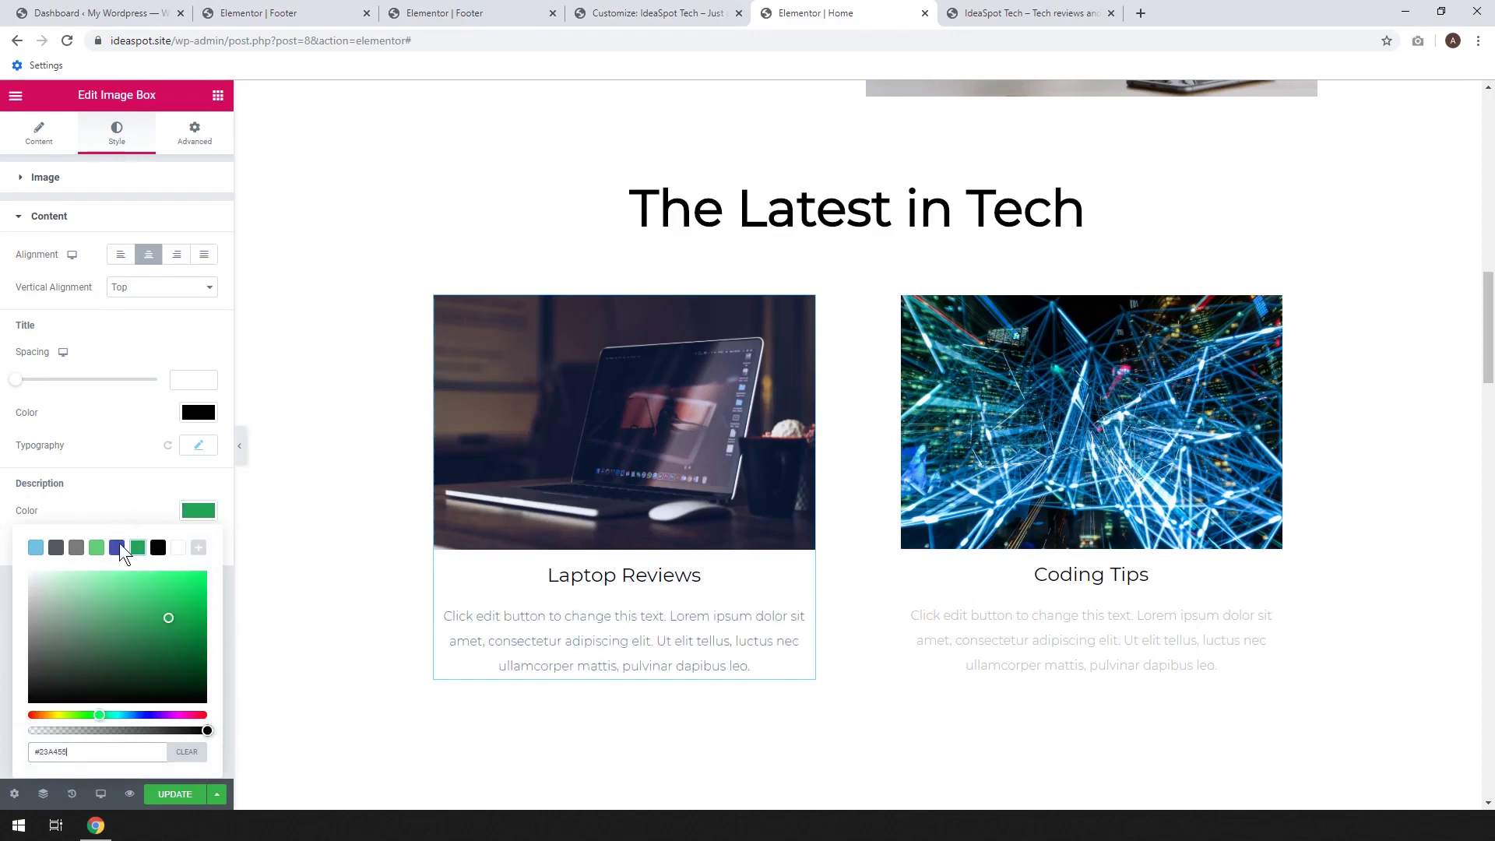
left_click(157, 549)
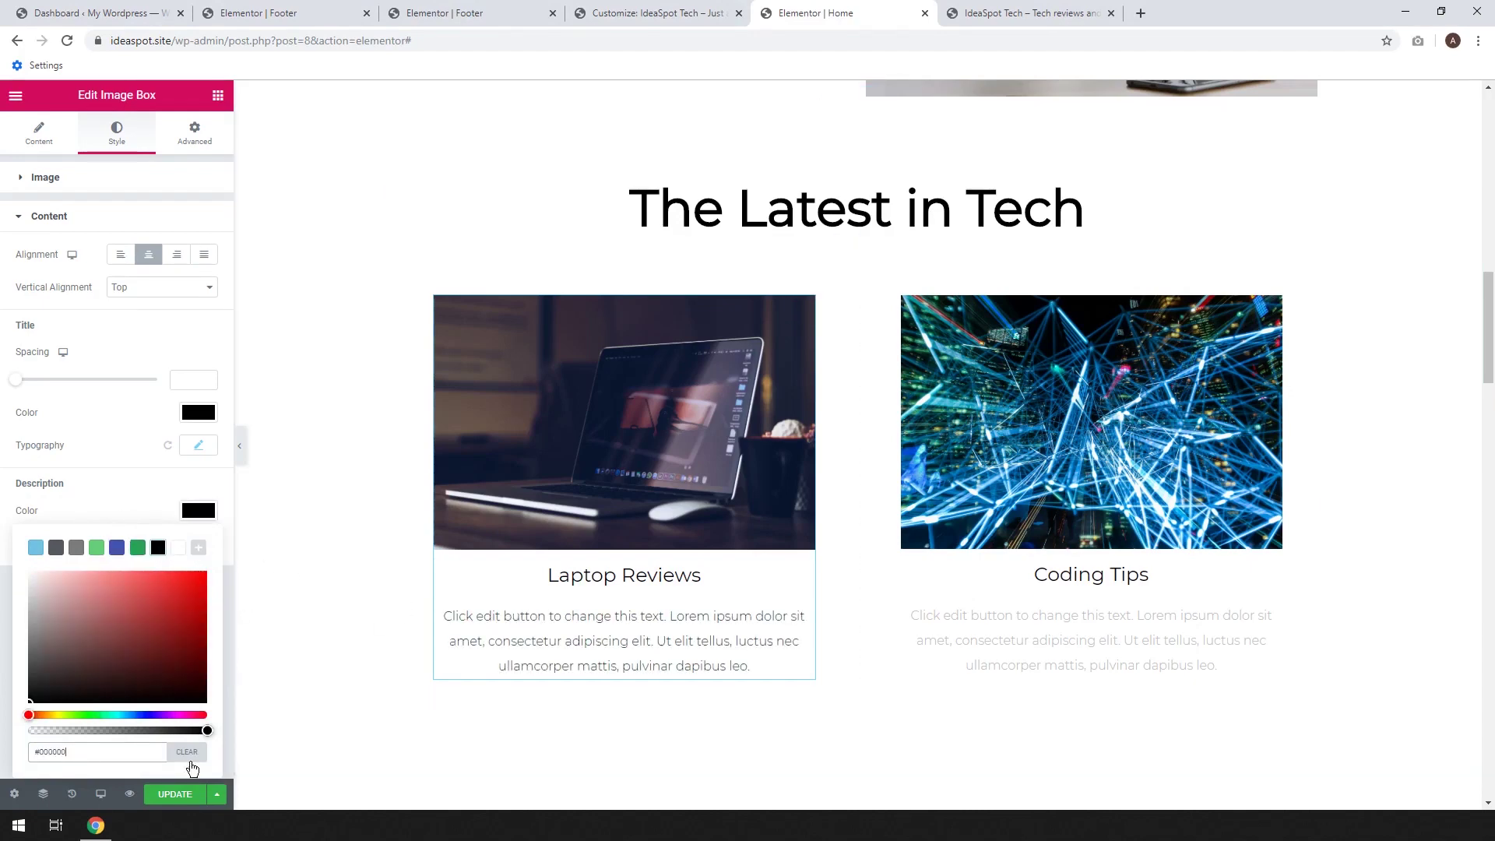
left_click(176, 794)
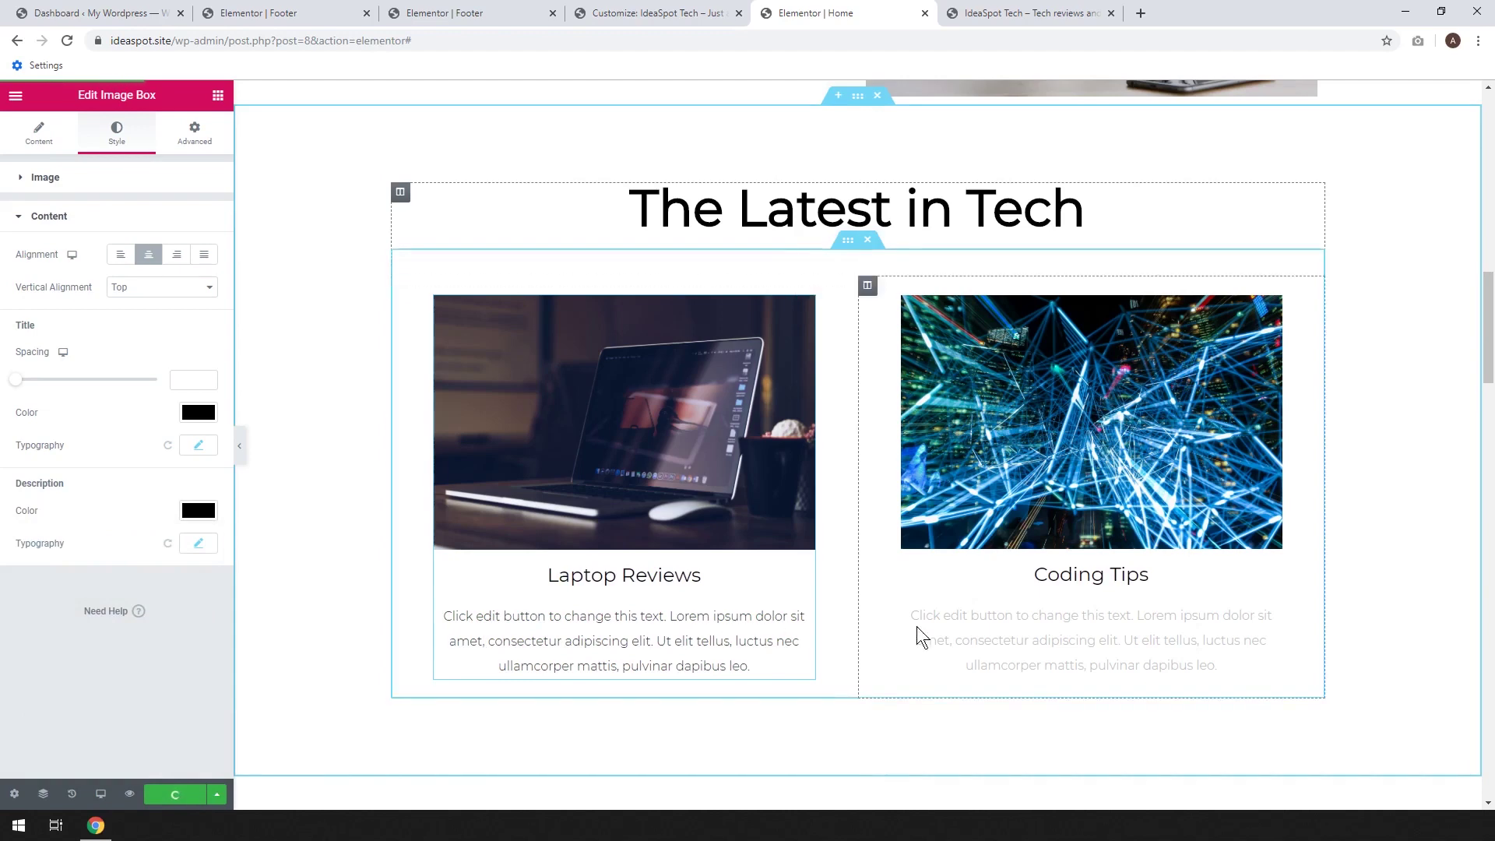
Set the Coding Tips description colour to black #000000 and save the page
left_click(1060, 636)
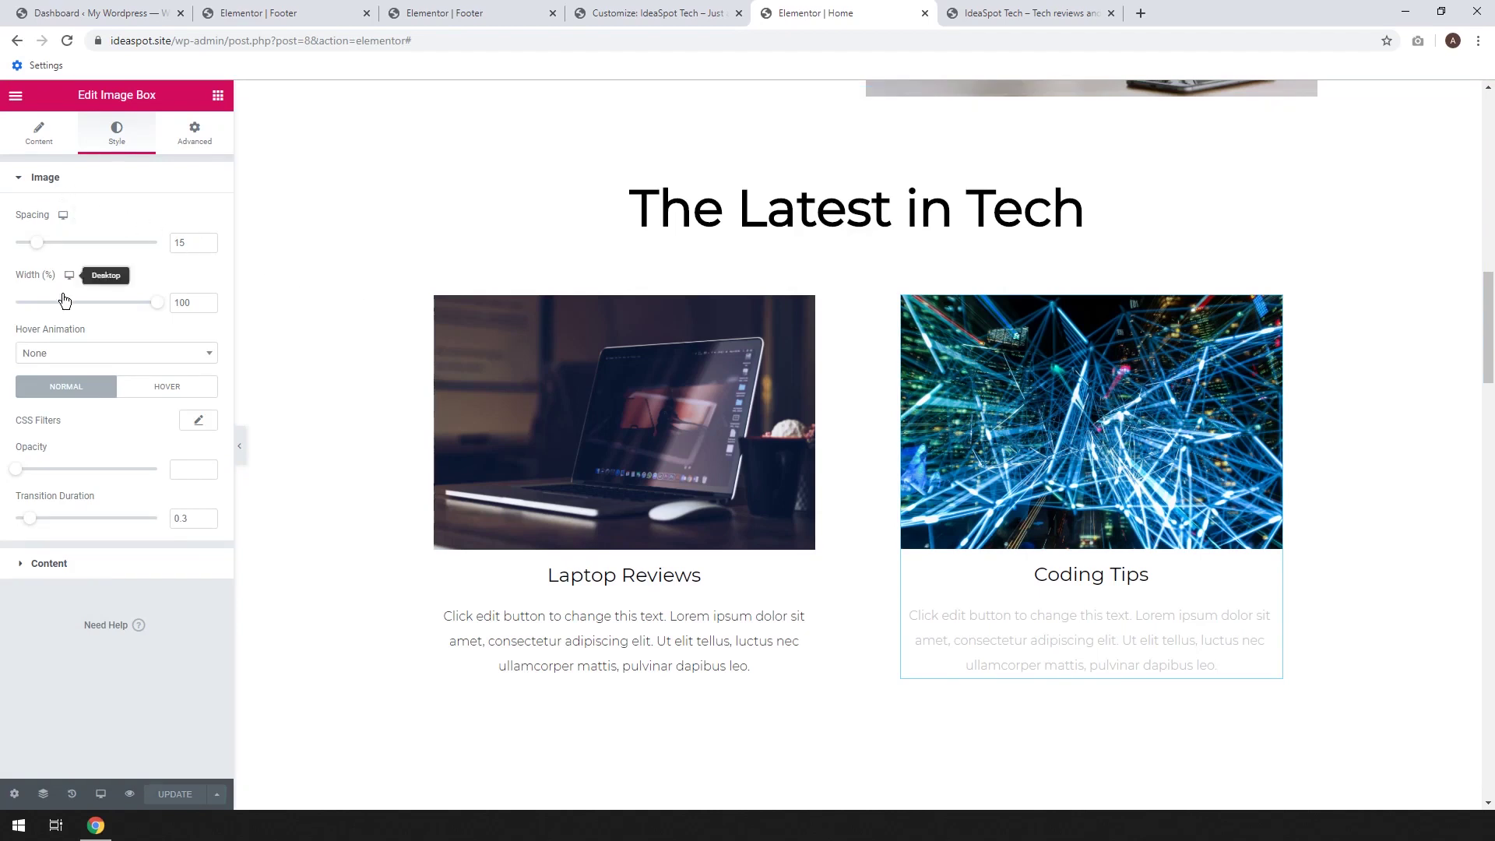
left_click(66, 562)
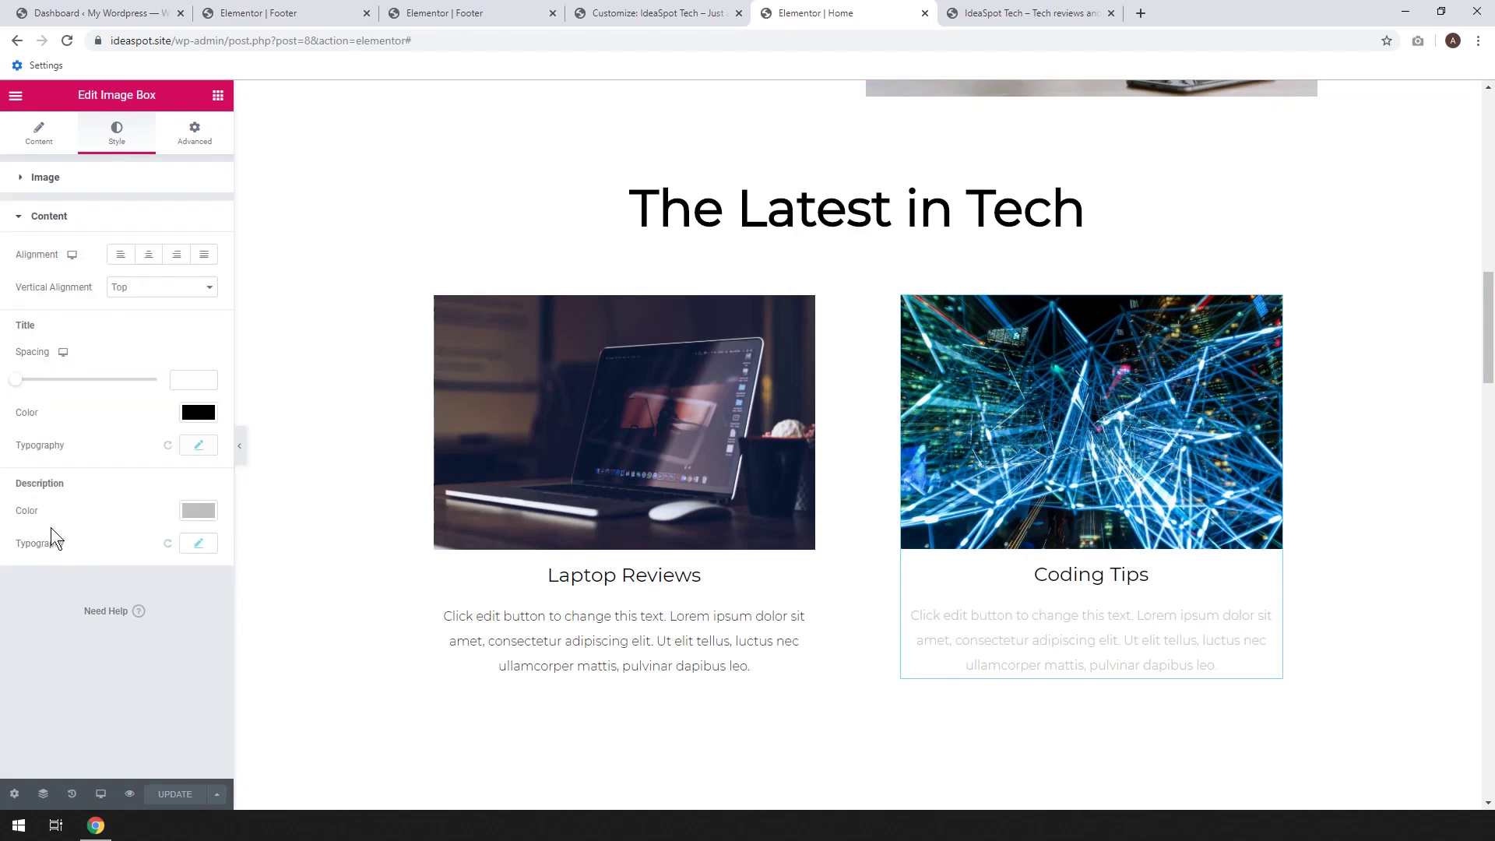
left_click(204, 512)
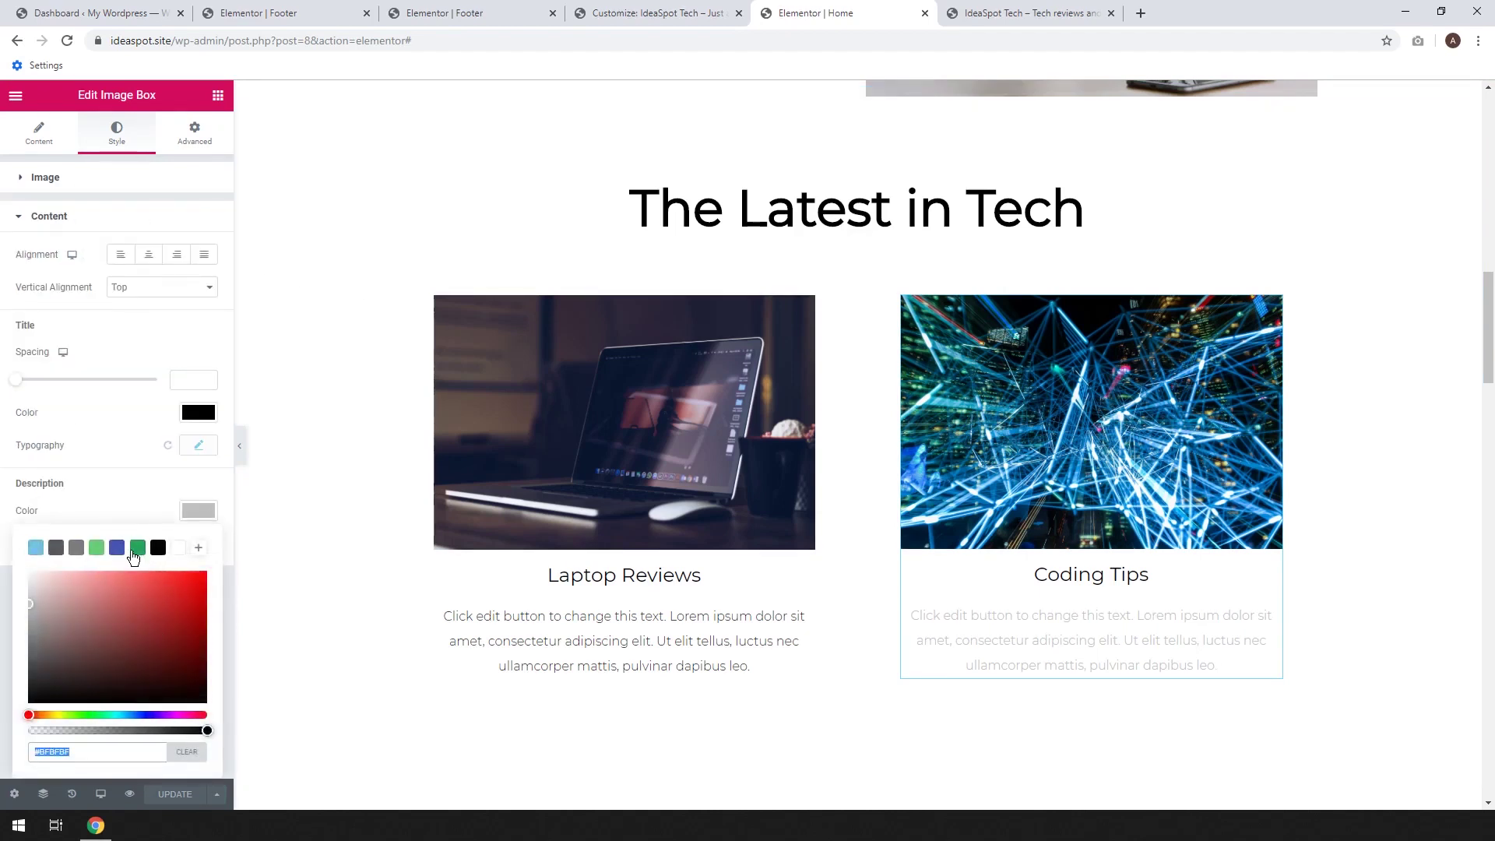
left_click(136, 549)
left_click(157, 549)
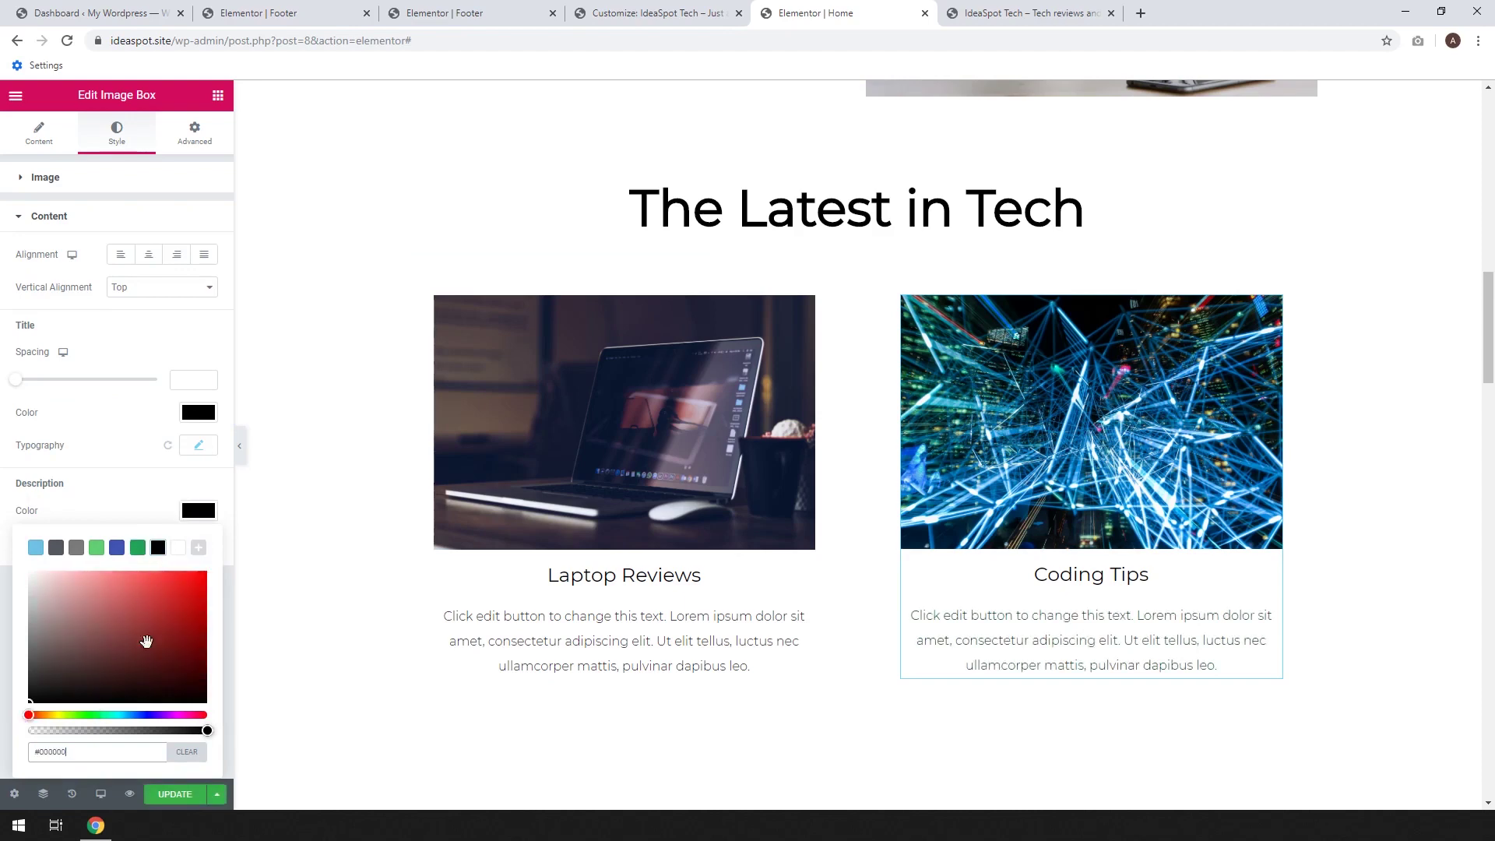
left_click(174, 794)
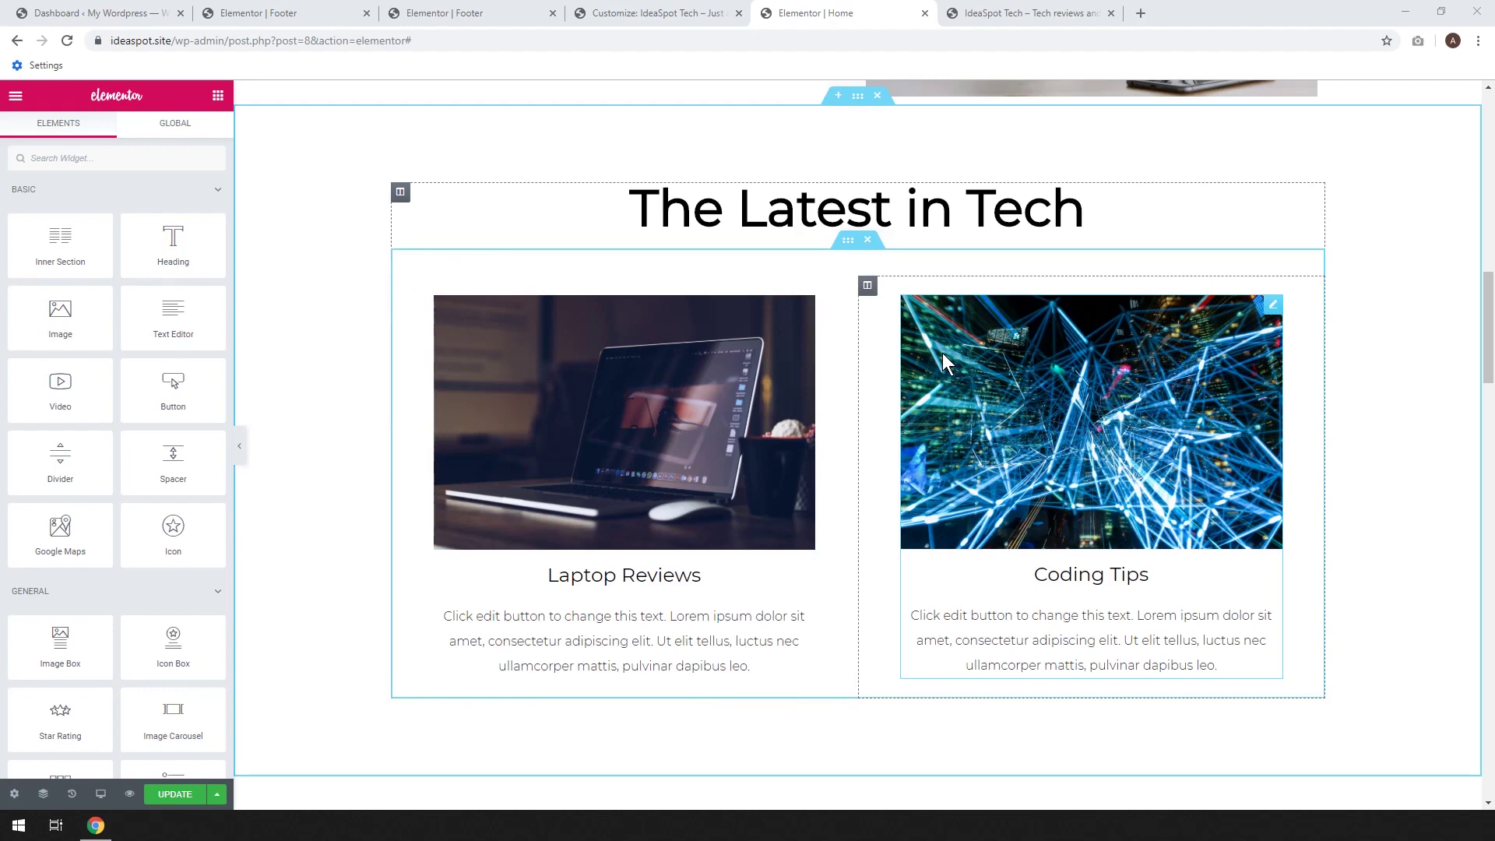
Copy the blue Testimonials section
scroll(650, 461, "down", 10)
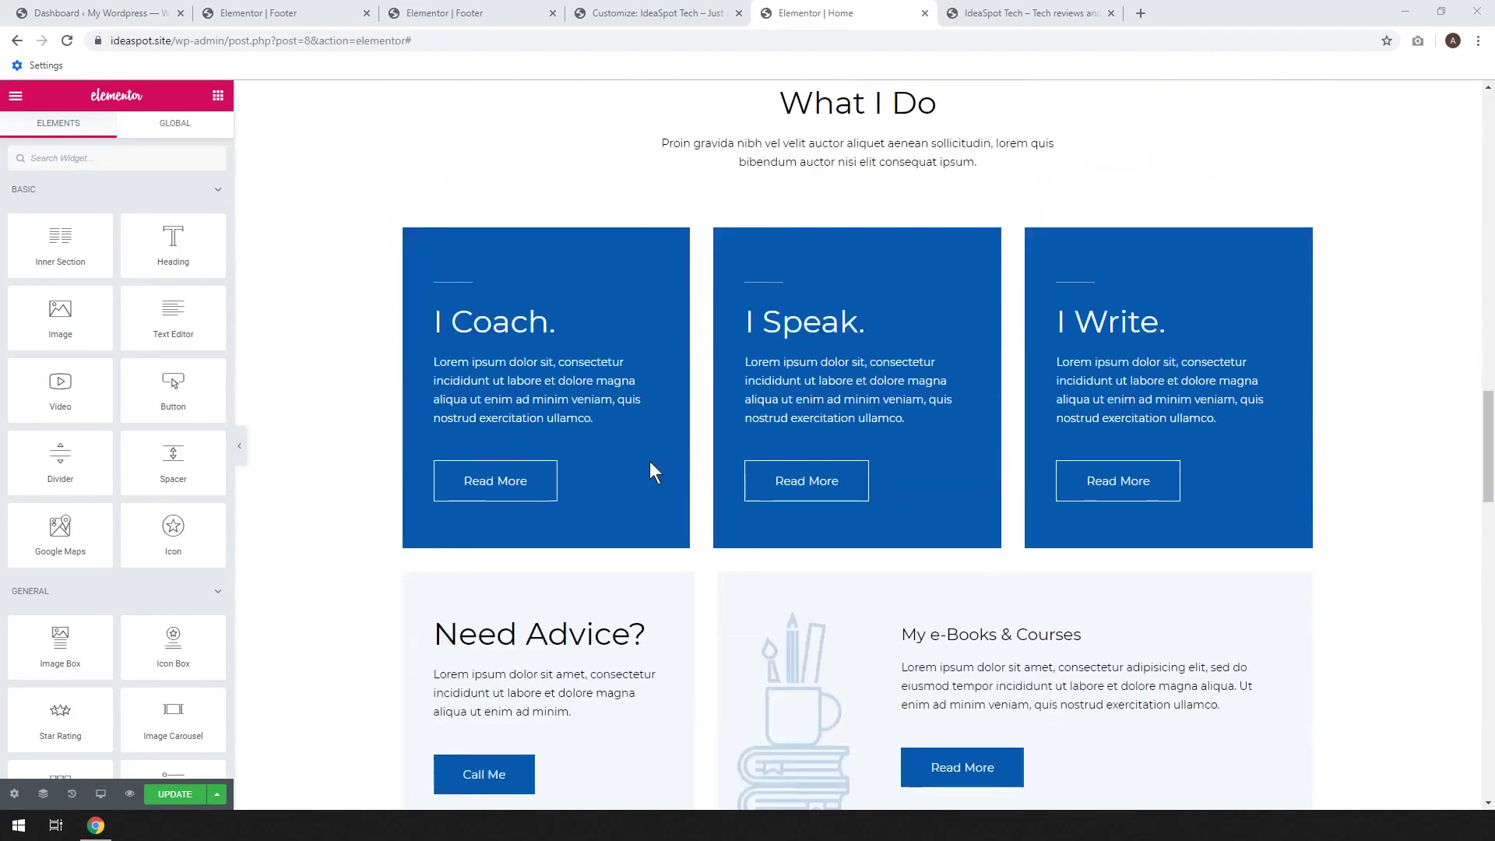
scroll(651, 463, "down", 9)
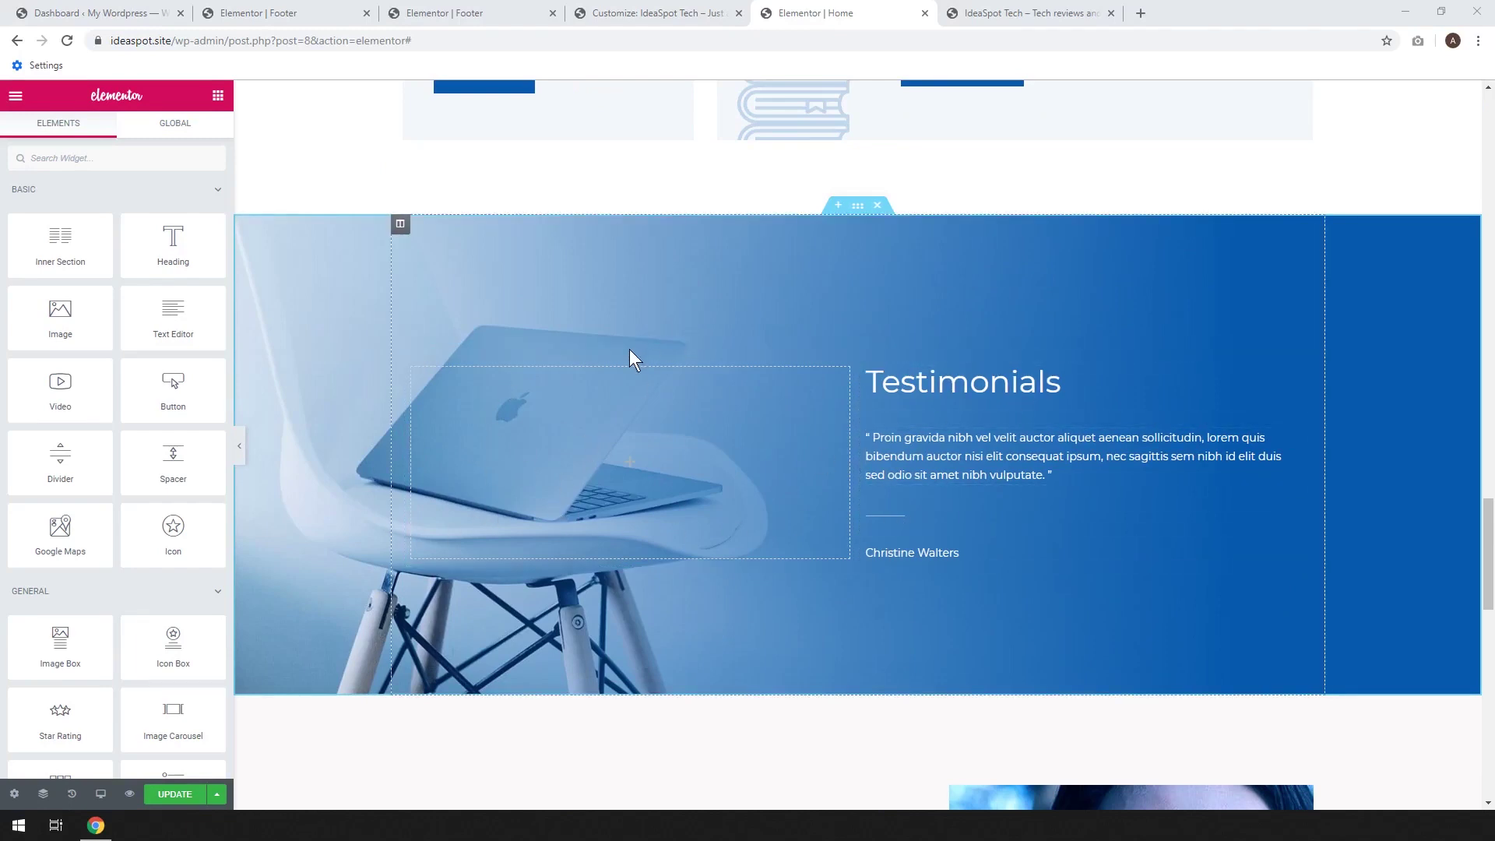
right_click(859, 215)
left_click(895, 274)
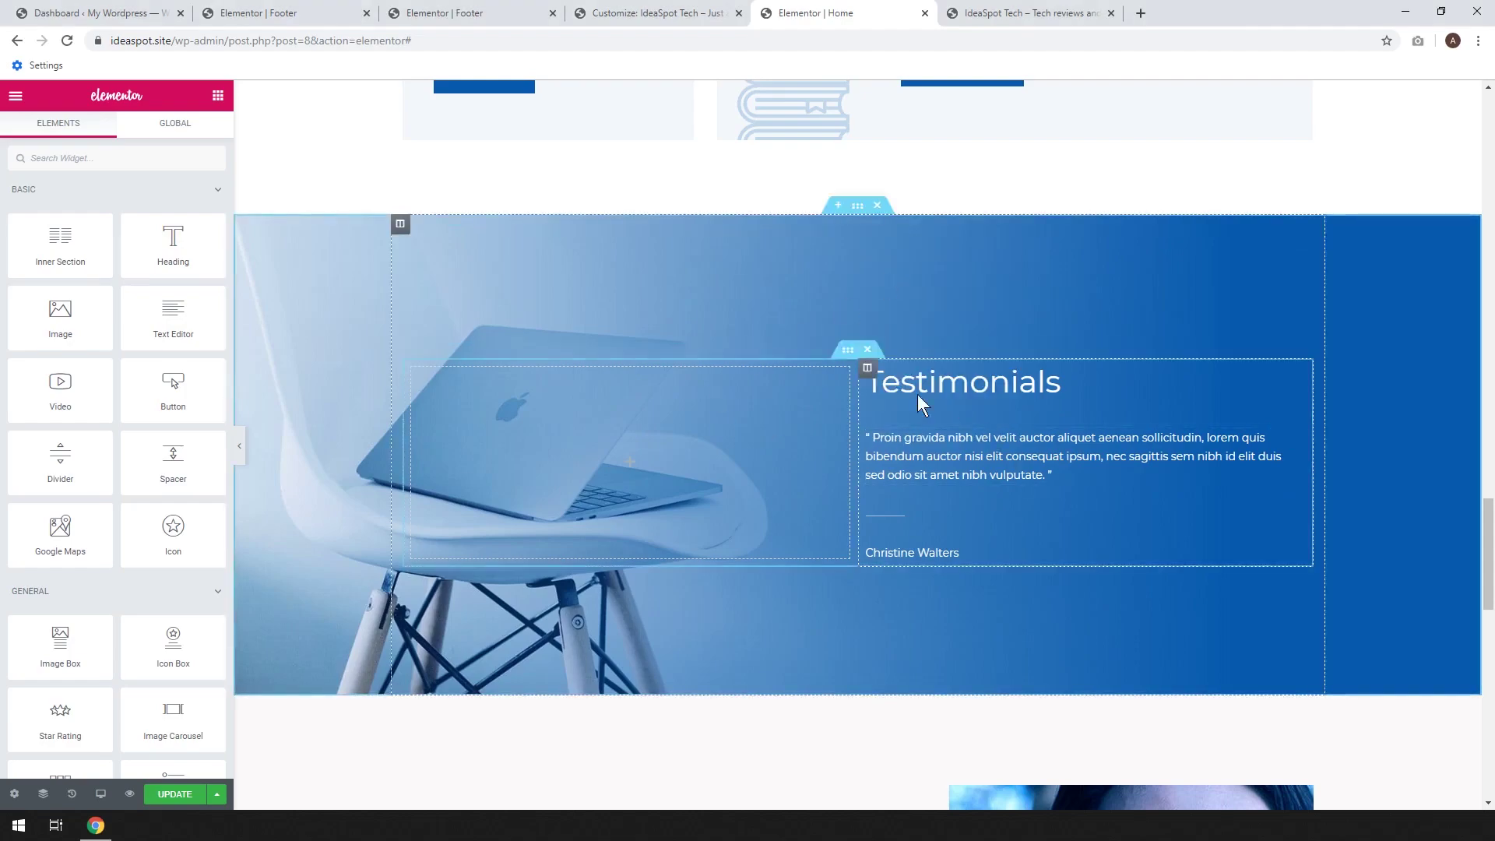
Add an empty section below Tech Reviews and paste the copied Testimonials section into it
scroll(899, 425, "up", 15)
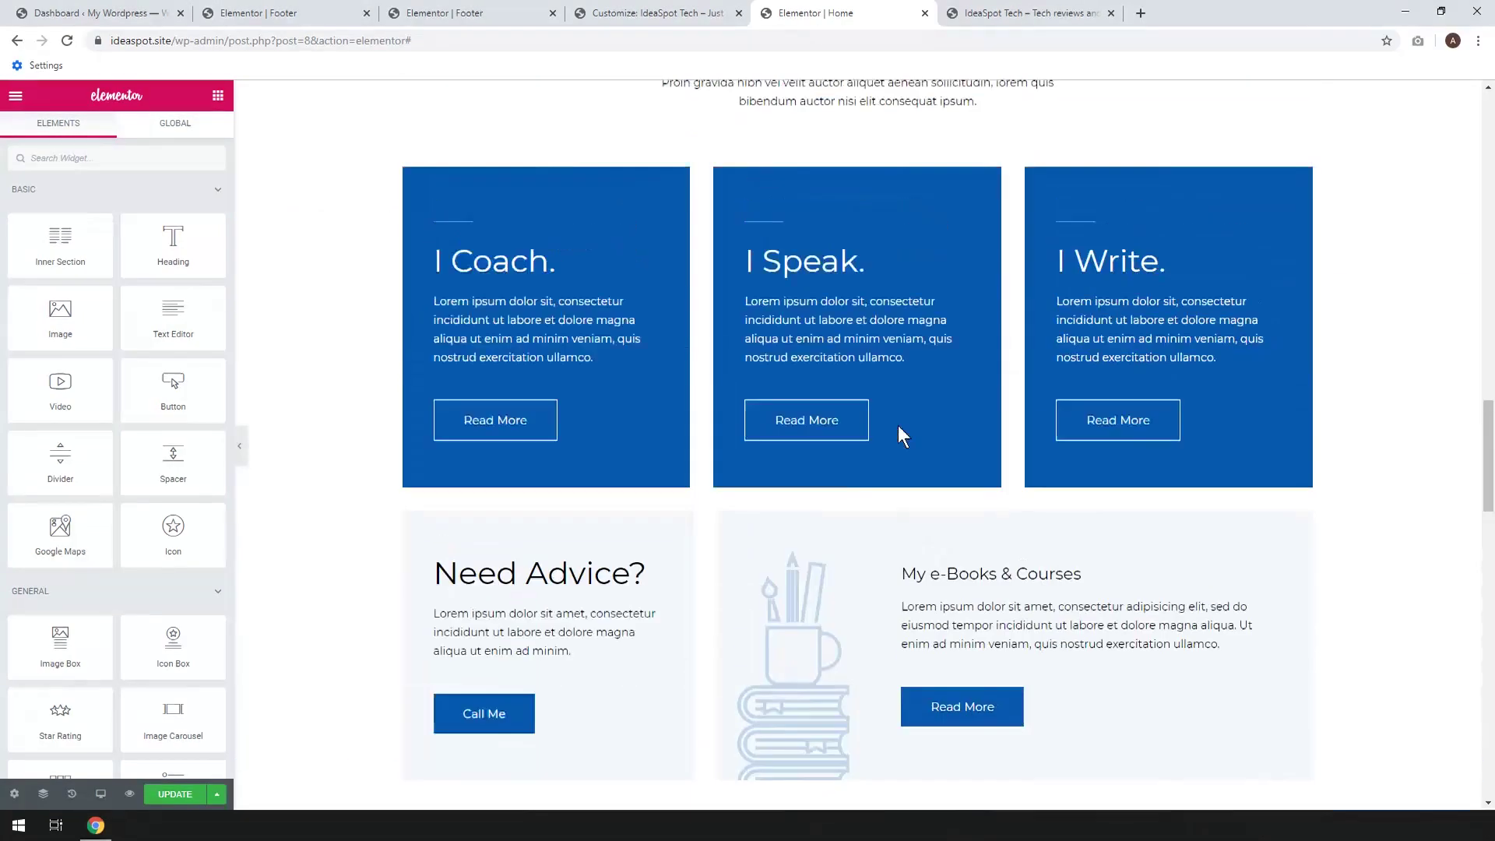
scroll(898, 425, "up", 5)
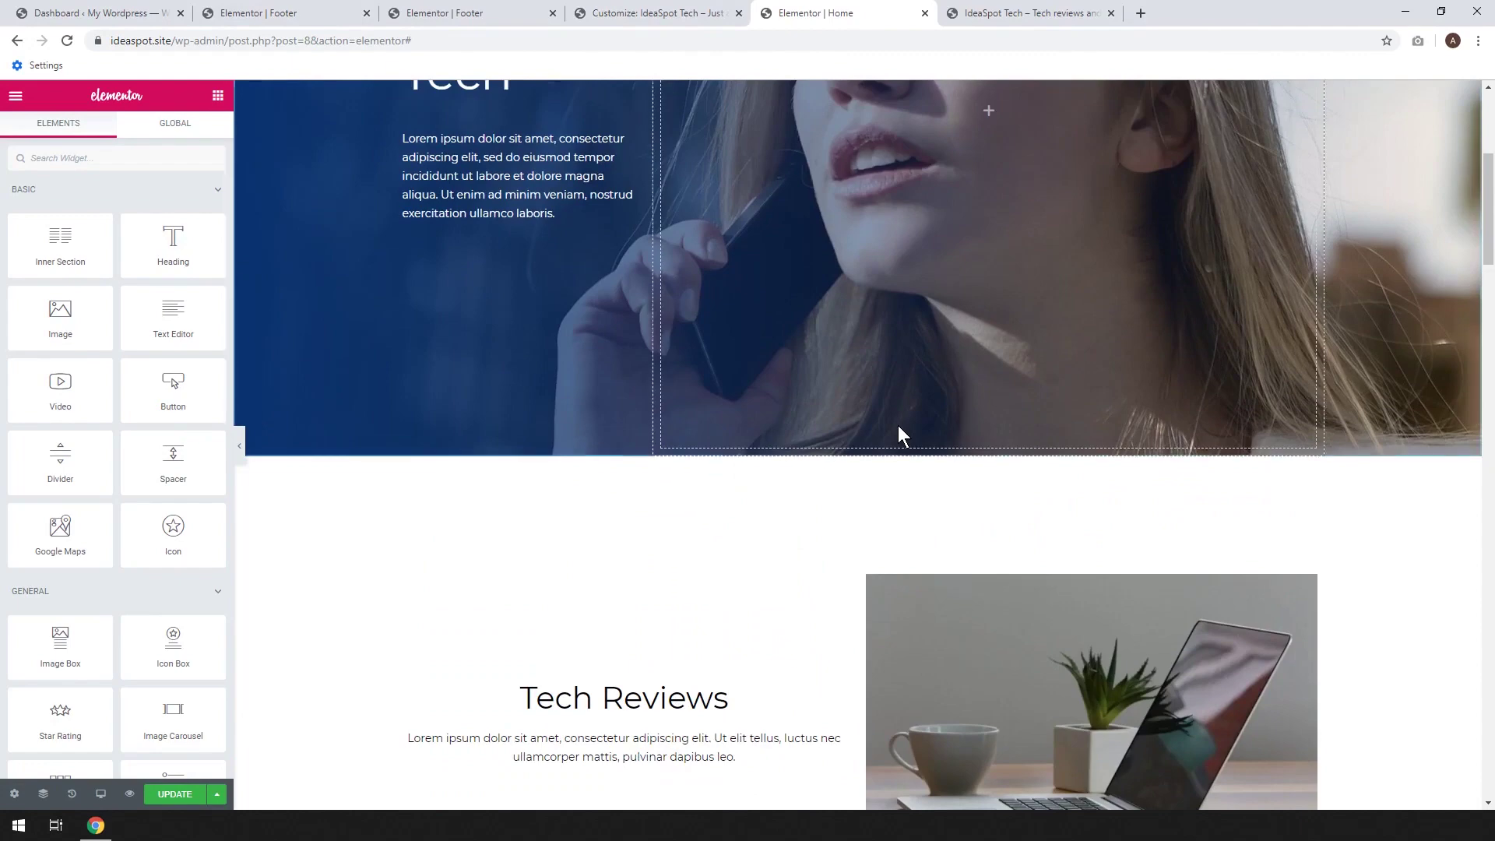
scroll(897, 426, "down", 5)
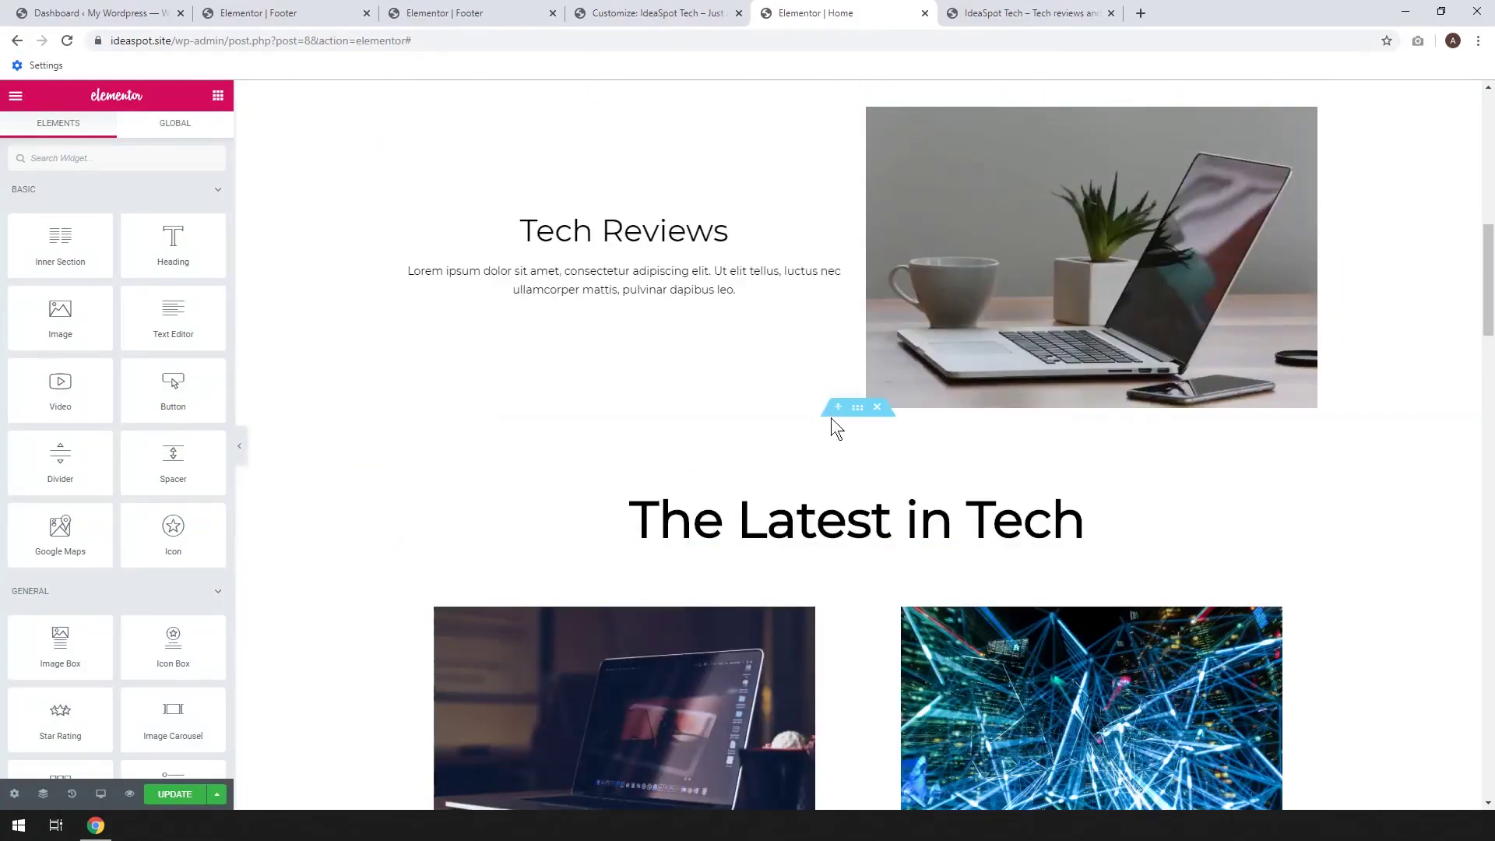
left_click(839, 407)
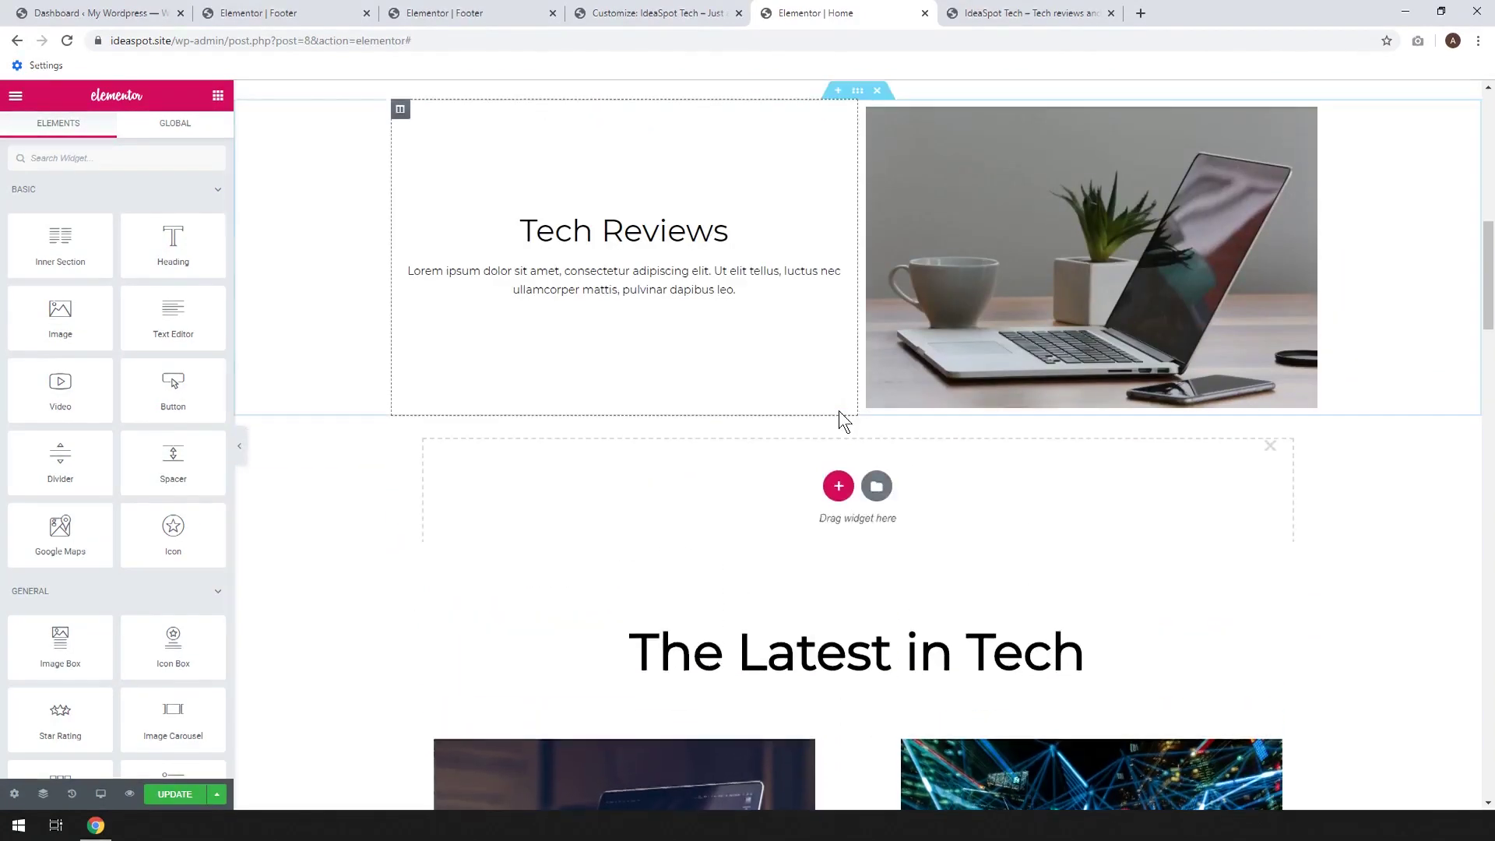
right_click(643, 486)
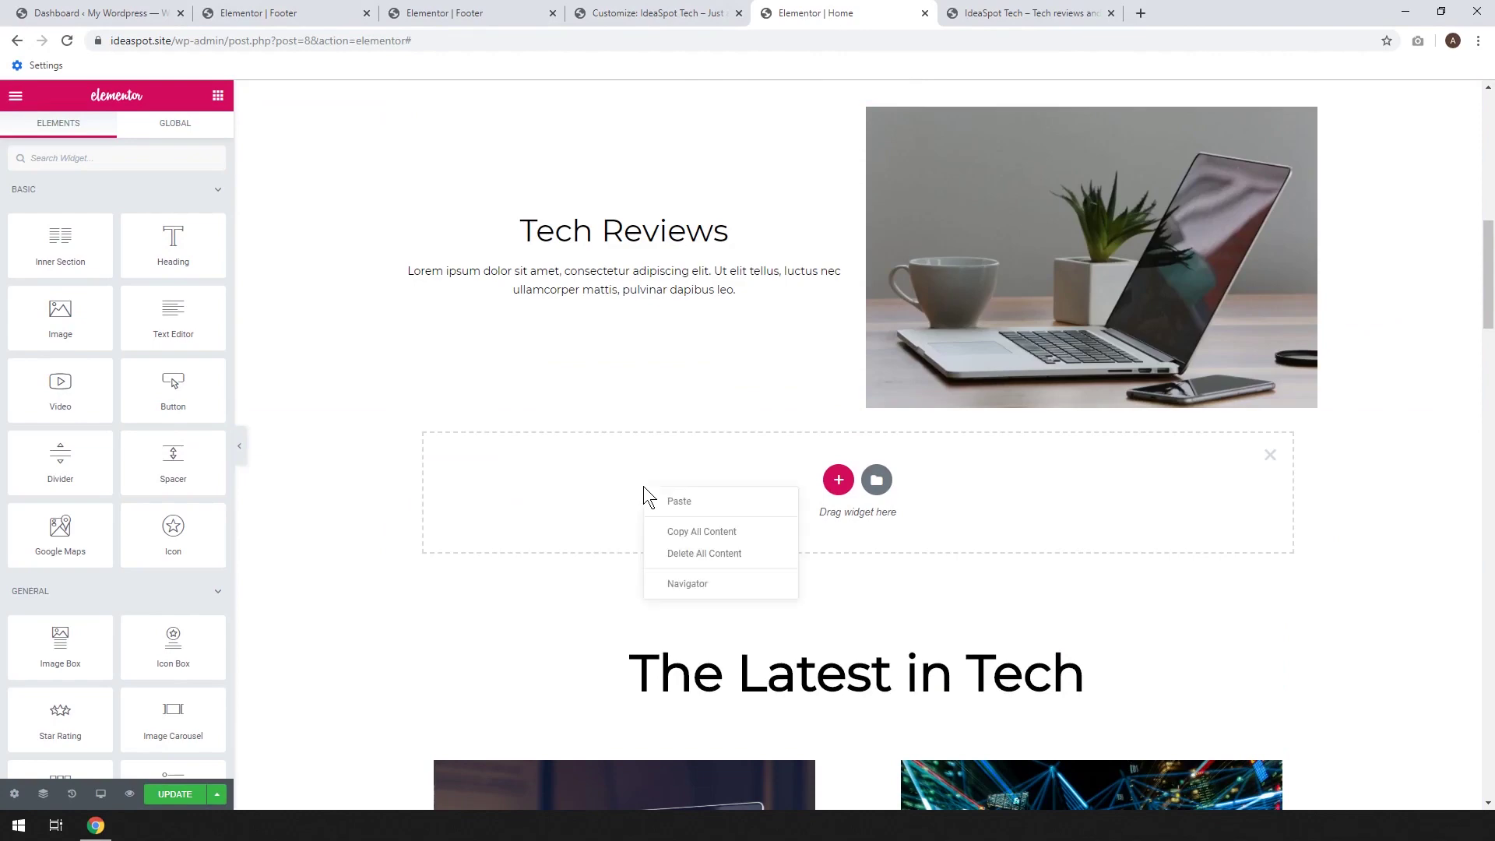
left_click(660, 502)
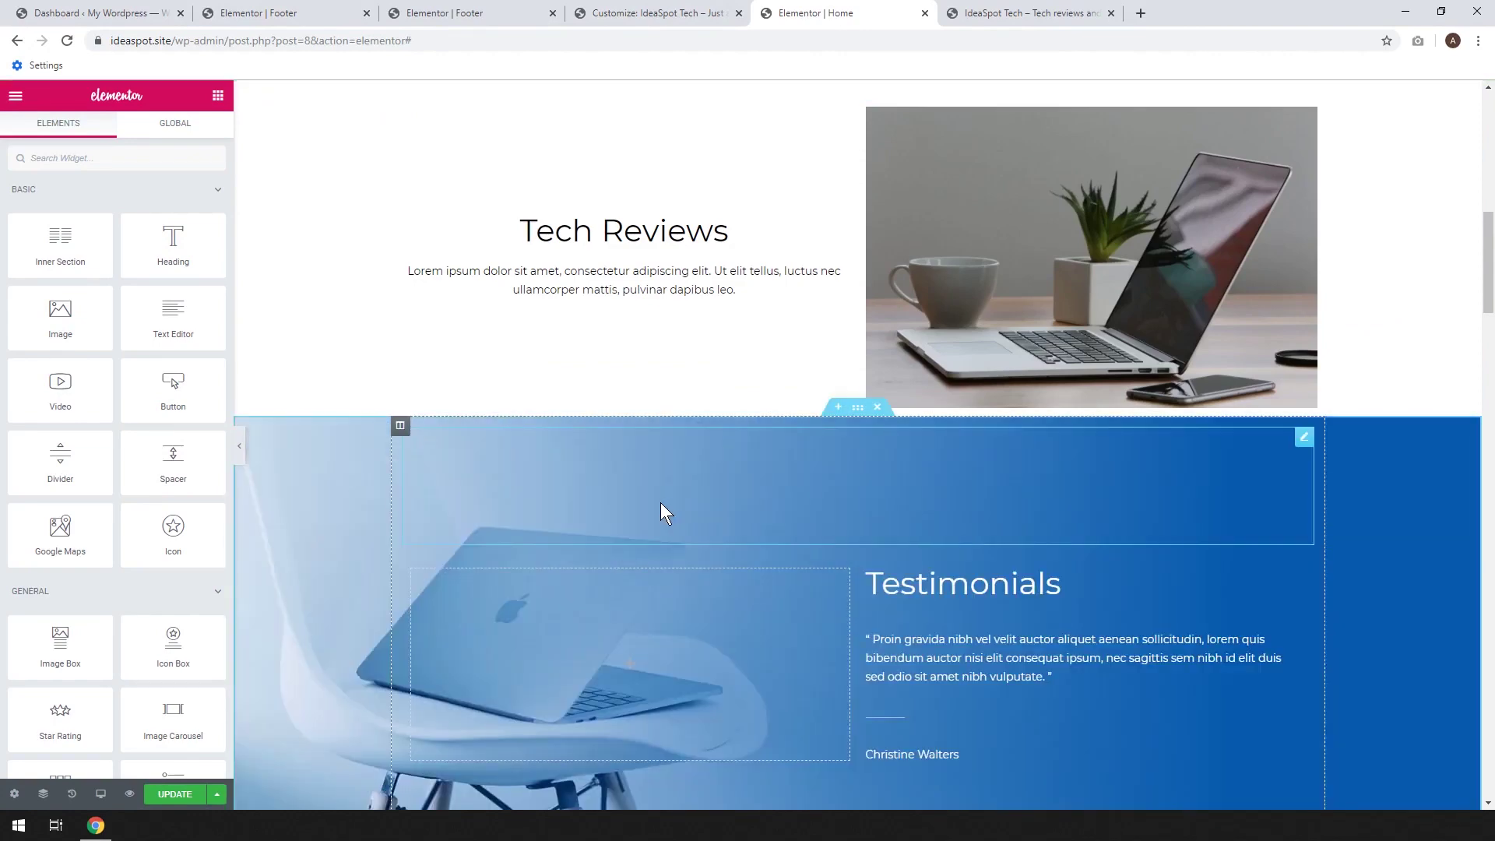
Set the pasted section's background image to the silver-and-black laptop photo
scroll(660, 502, "down", 3)
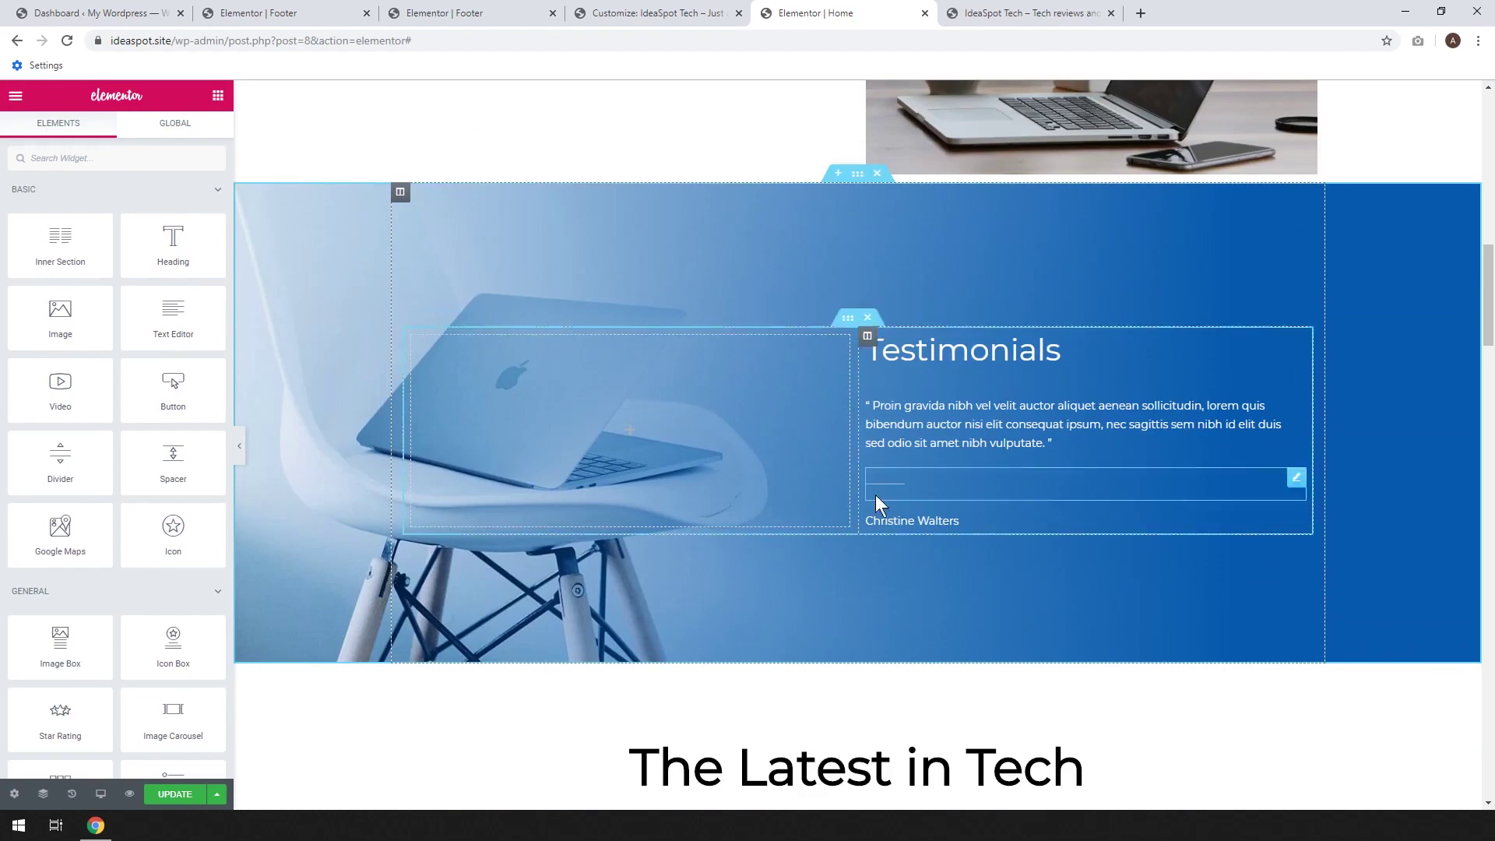
left_click(858, 174)
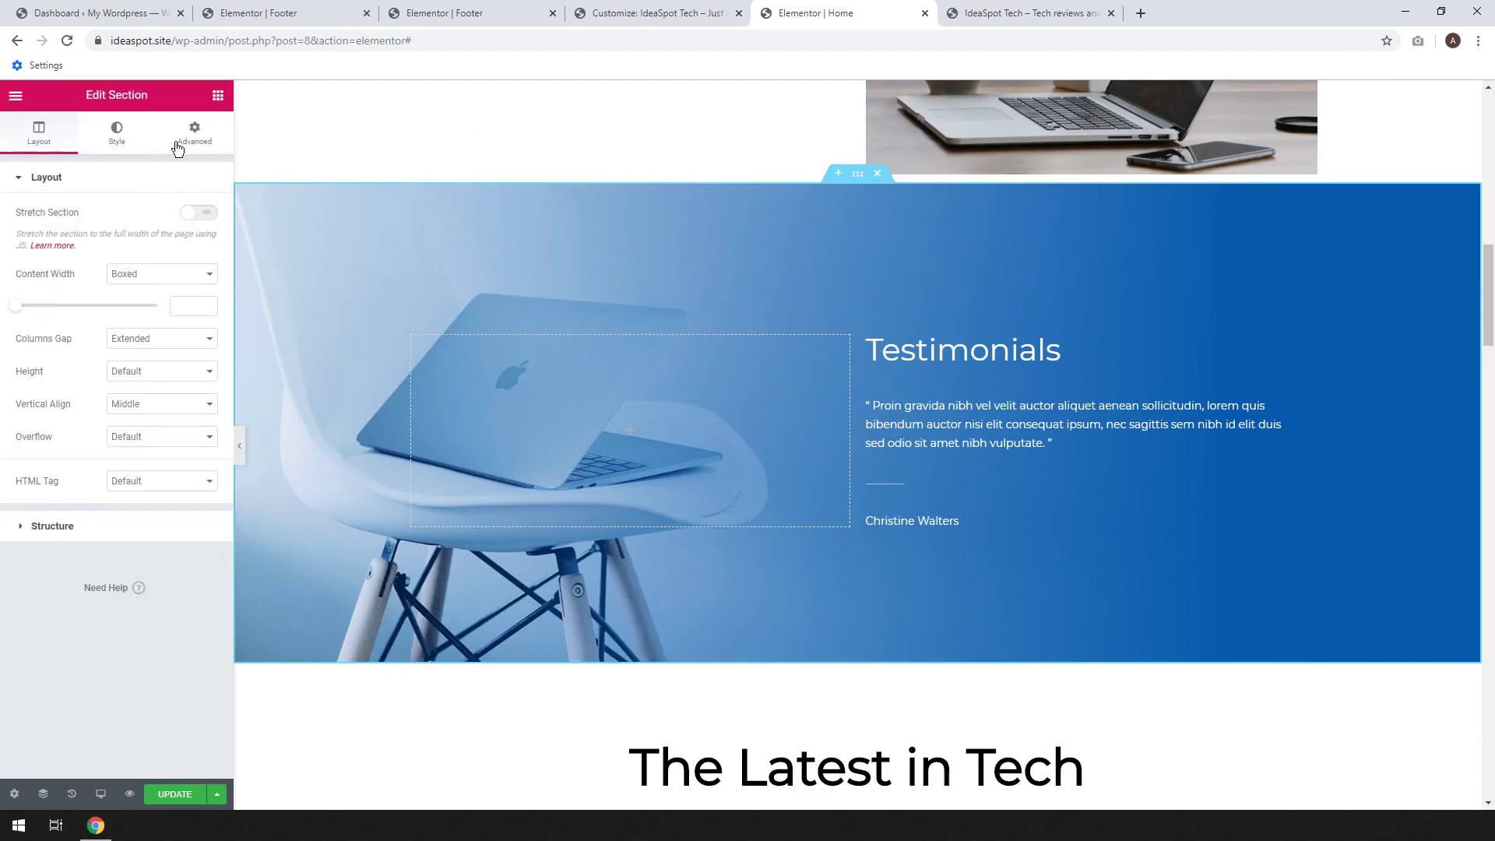
left_click(116, 134)
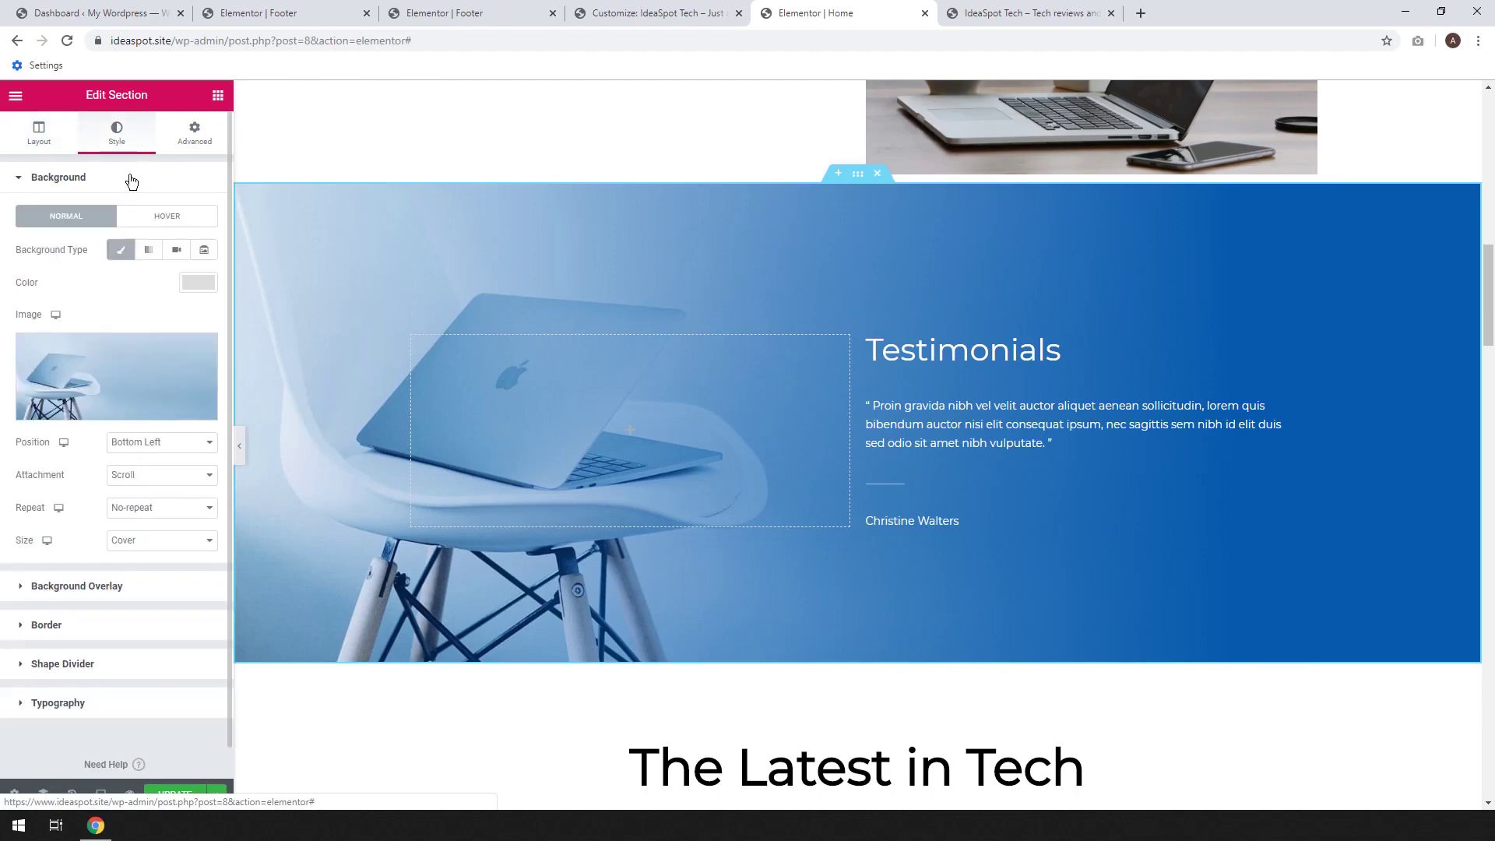
left_click(97, 382)
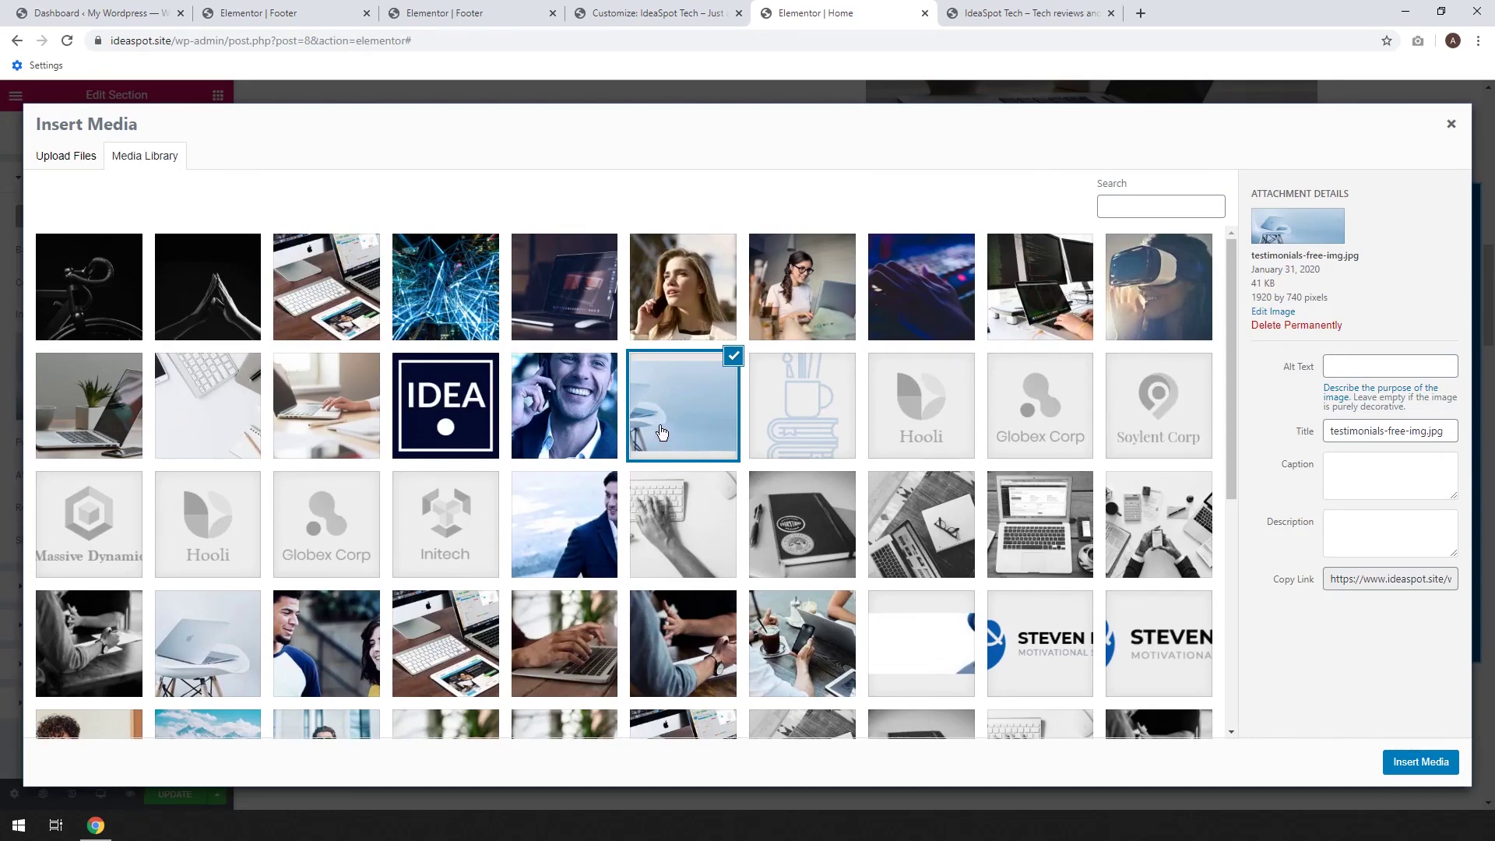
left_click(561, 319)
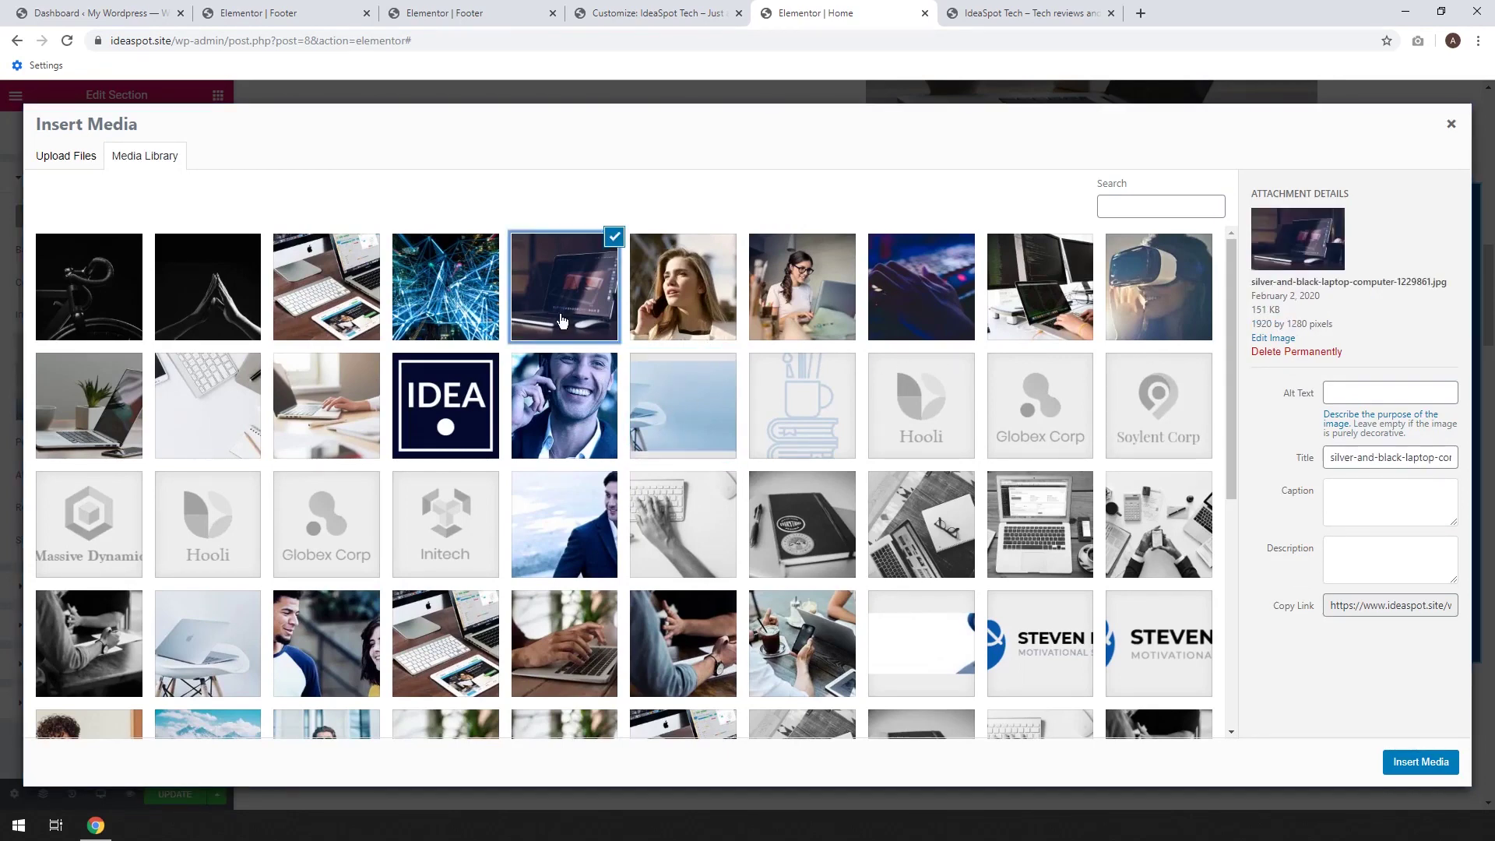
left_click(1404, 759)
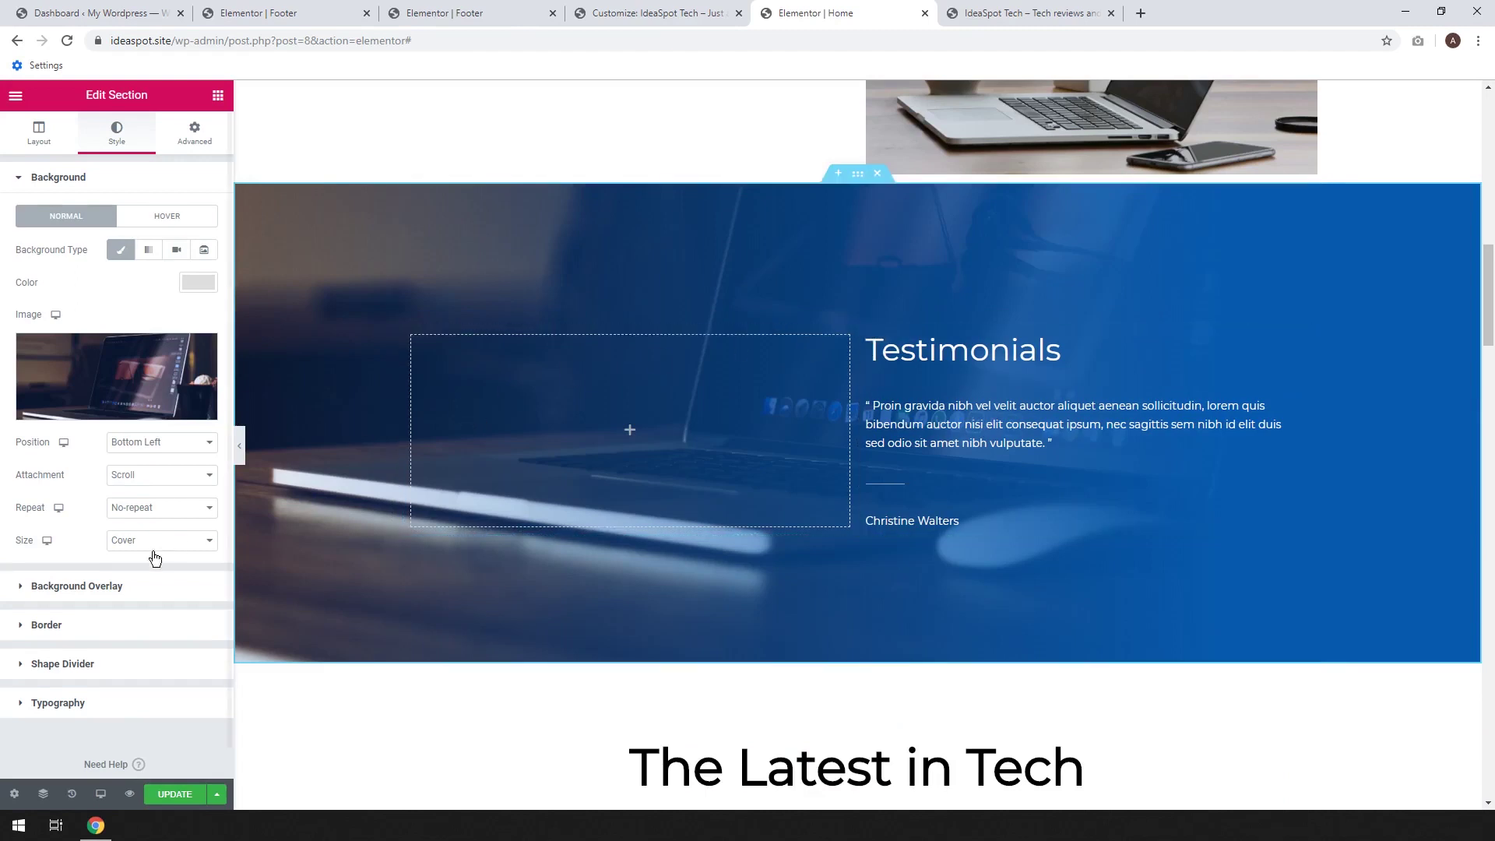
Check the background overlay's second gradient colour, leaving it blue
left_click(109, 587)
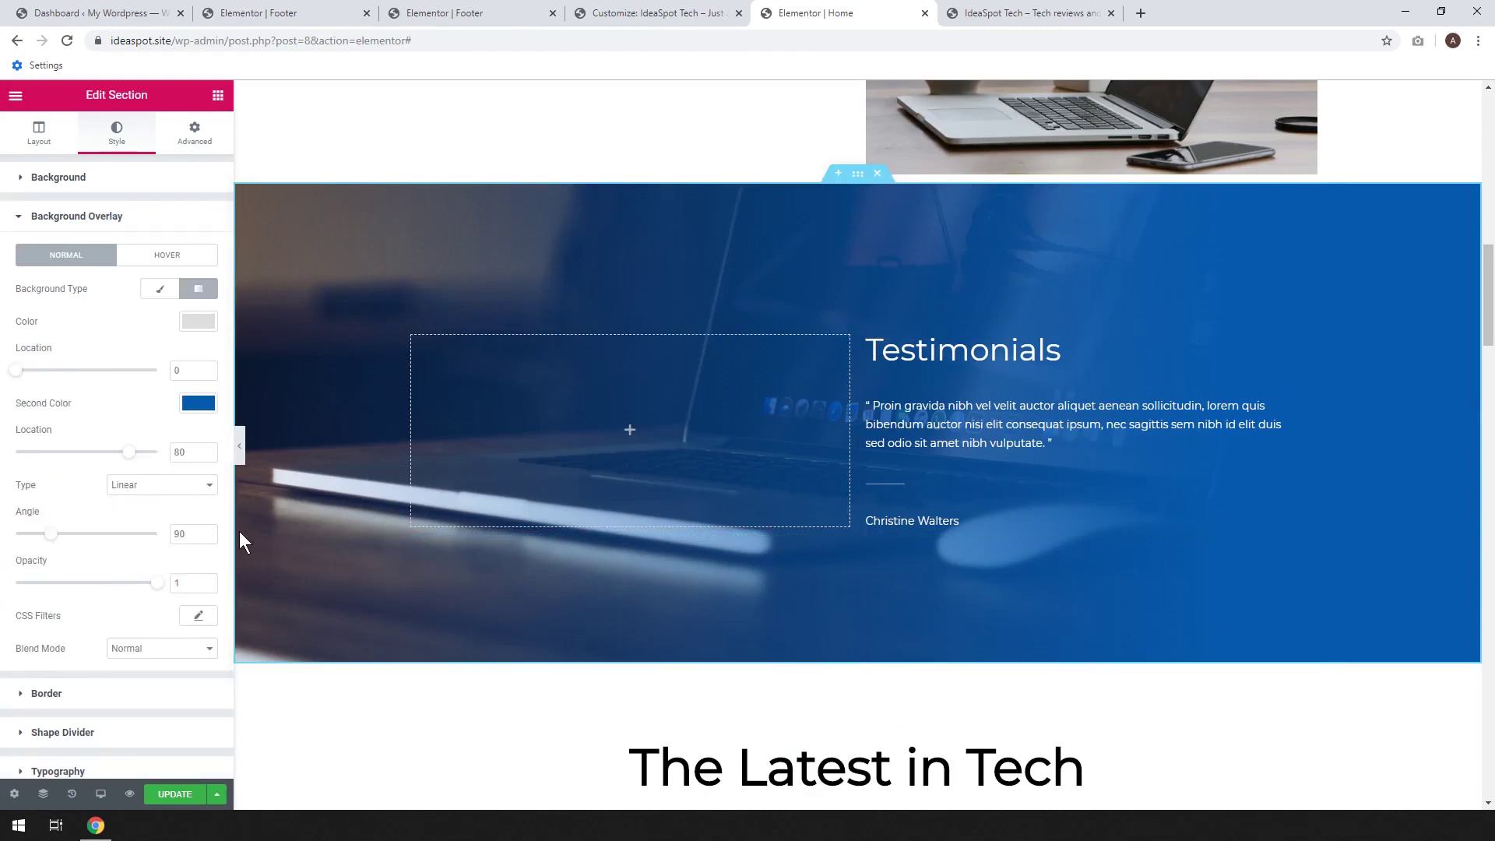
left_click(199, 405)
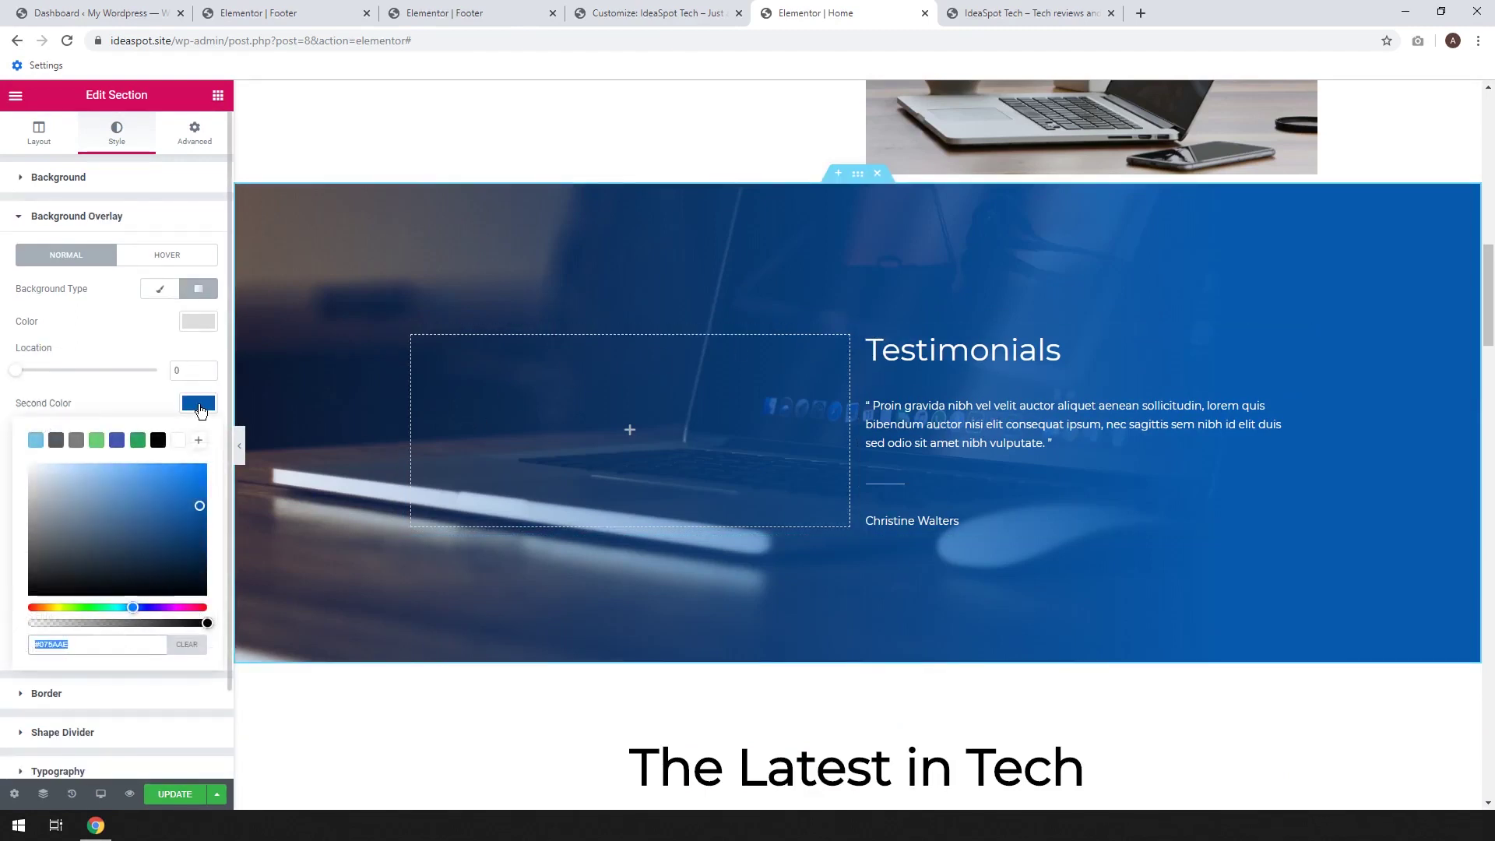
left_click(199, 405)
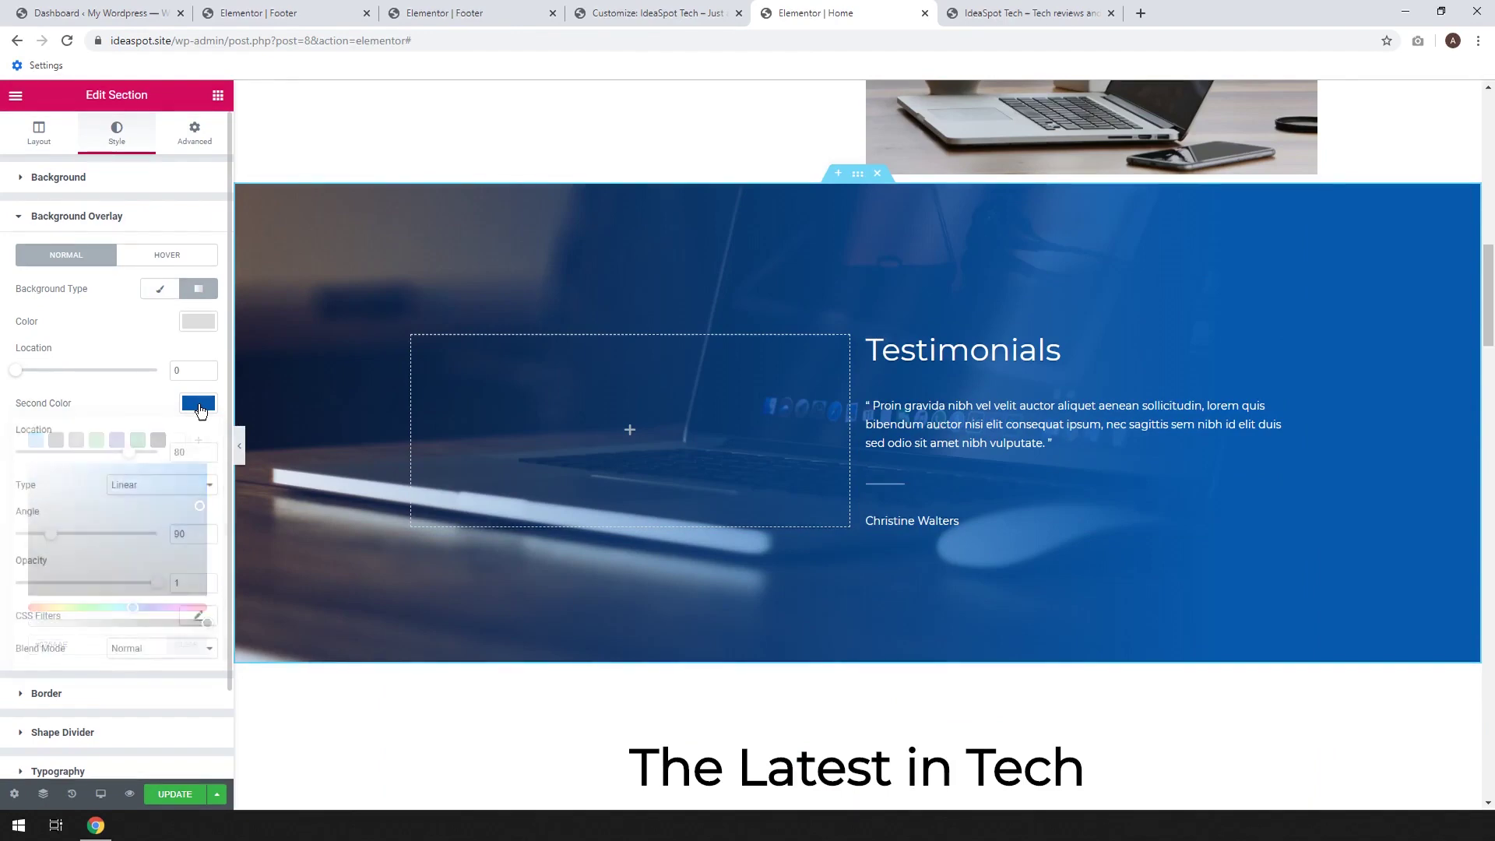
left_click(199, 405)
left_click(199, 405)
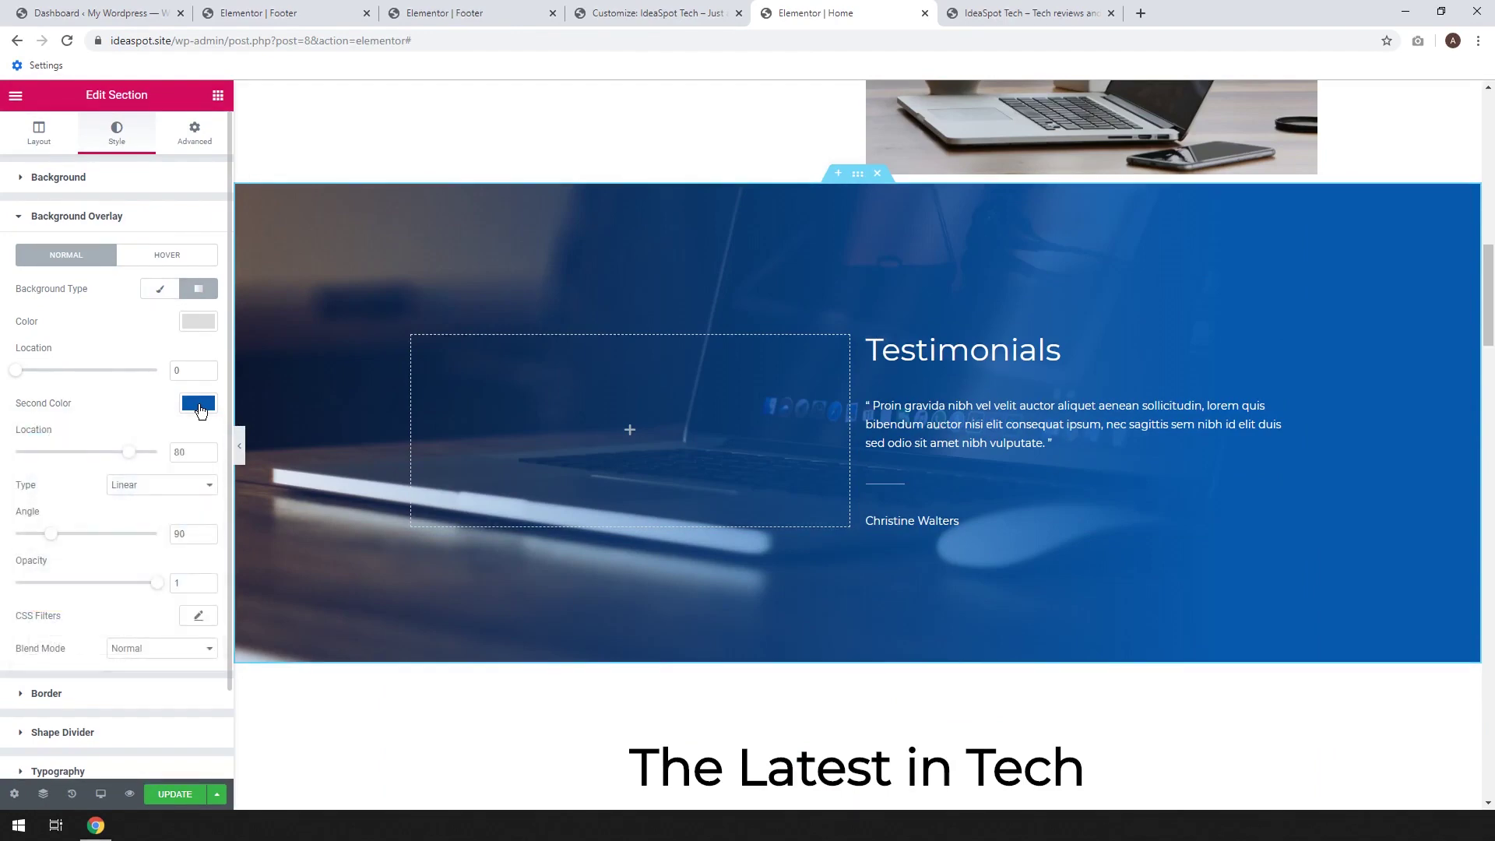
Turn the gradient overlay to a 250-degree angle and move the testimonial column left
left_click_drag(54, 539, 117, 540)
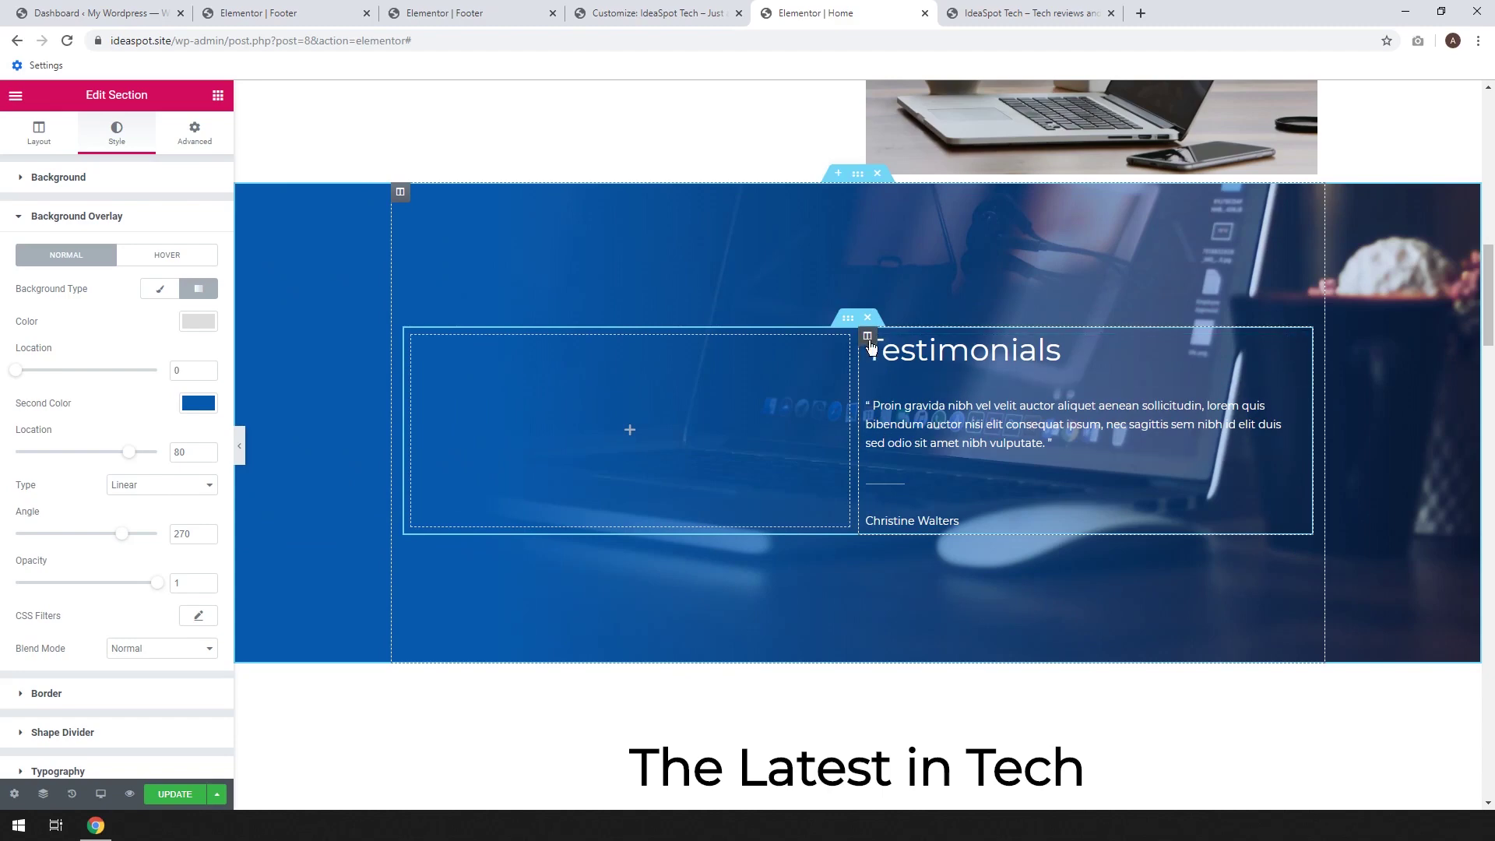
left_click_drag(867, 336, 483, 376)
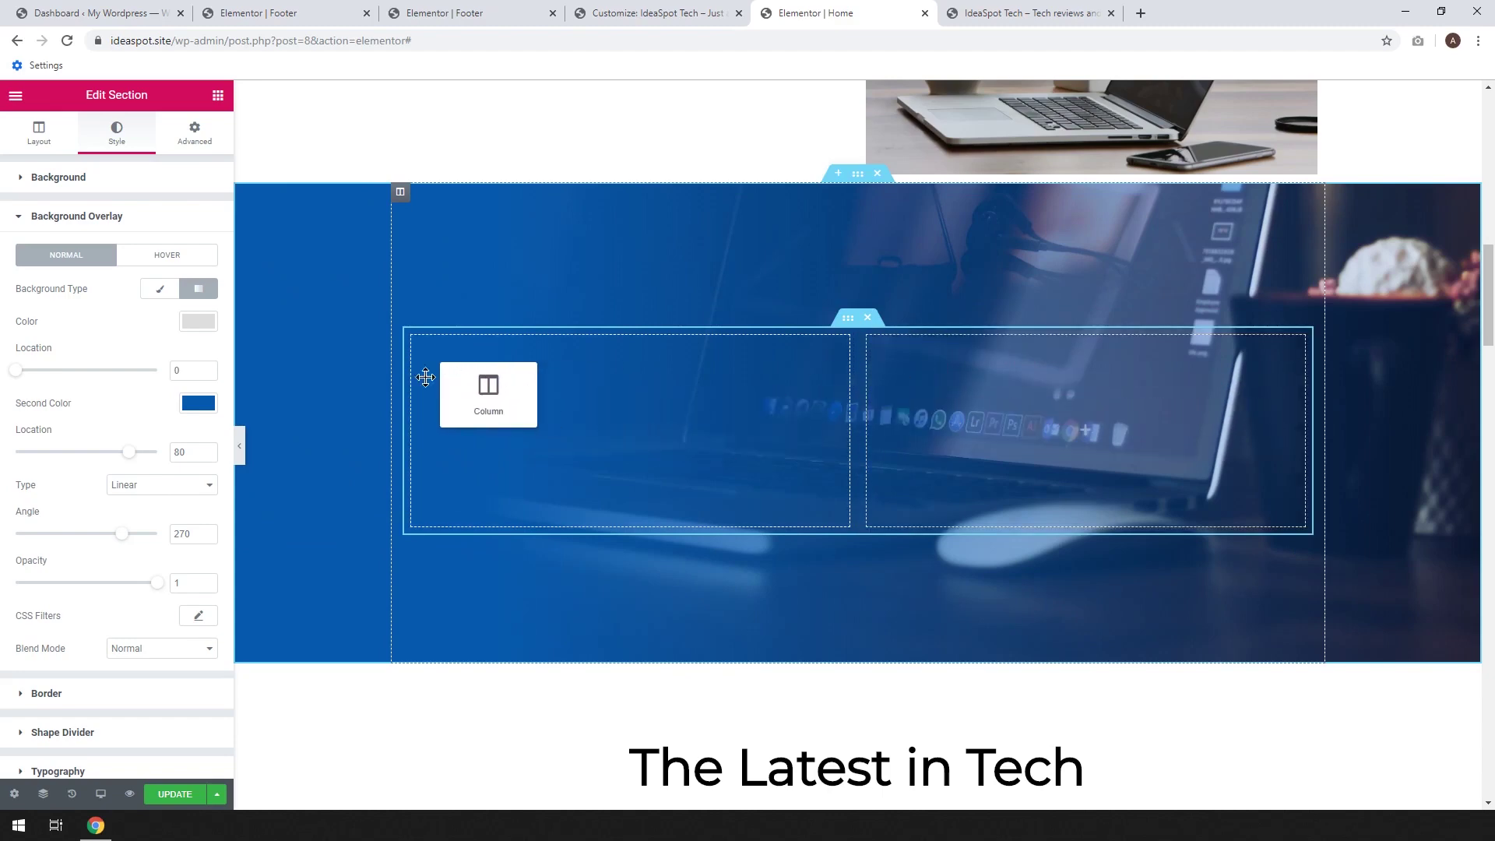
left_click_drag(425, 376, 447, 391)
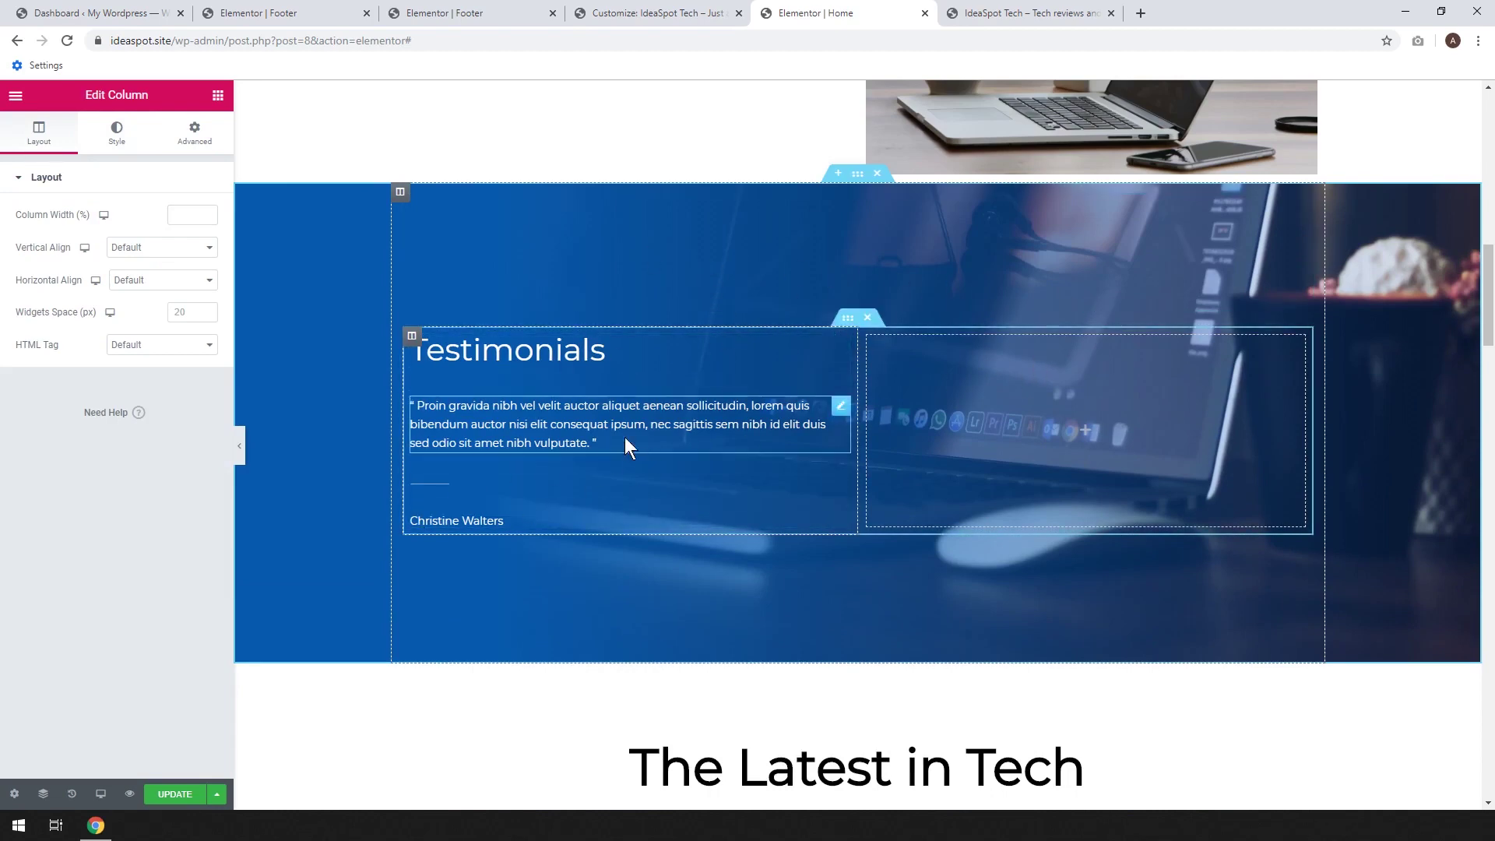
Retitle the Testimonials heading to 'Laptops'
left_click(646, 354)
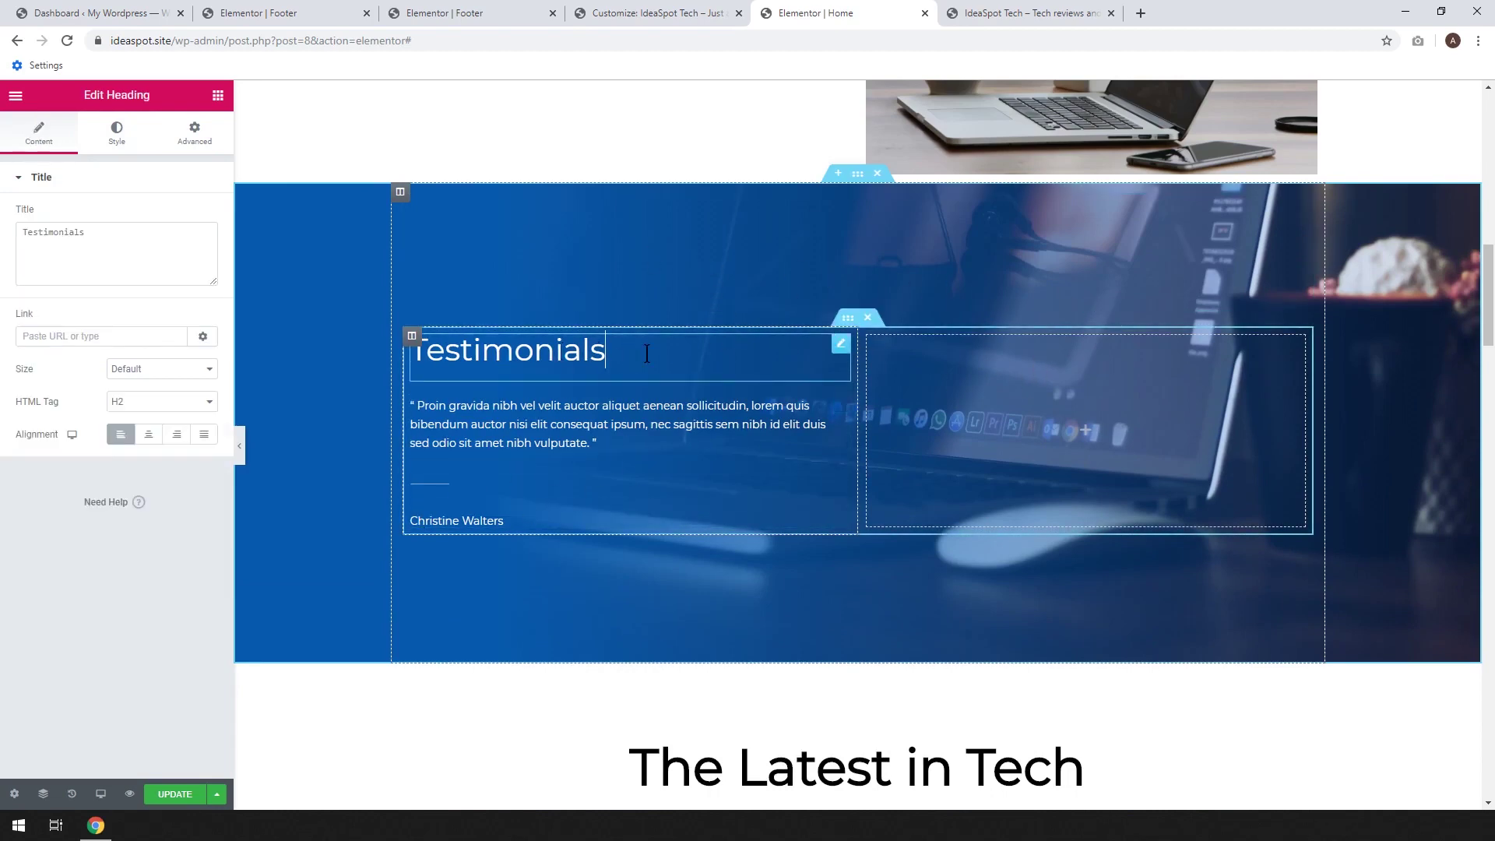
double_click(559, 353)
type("Laptops")
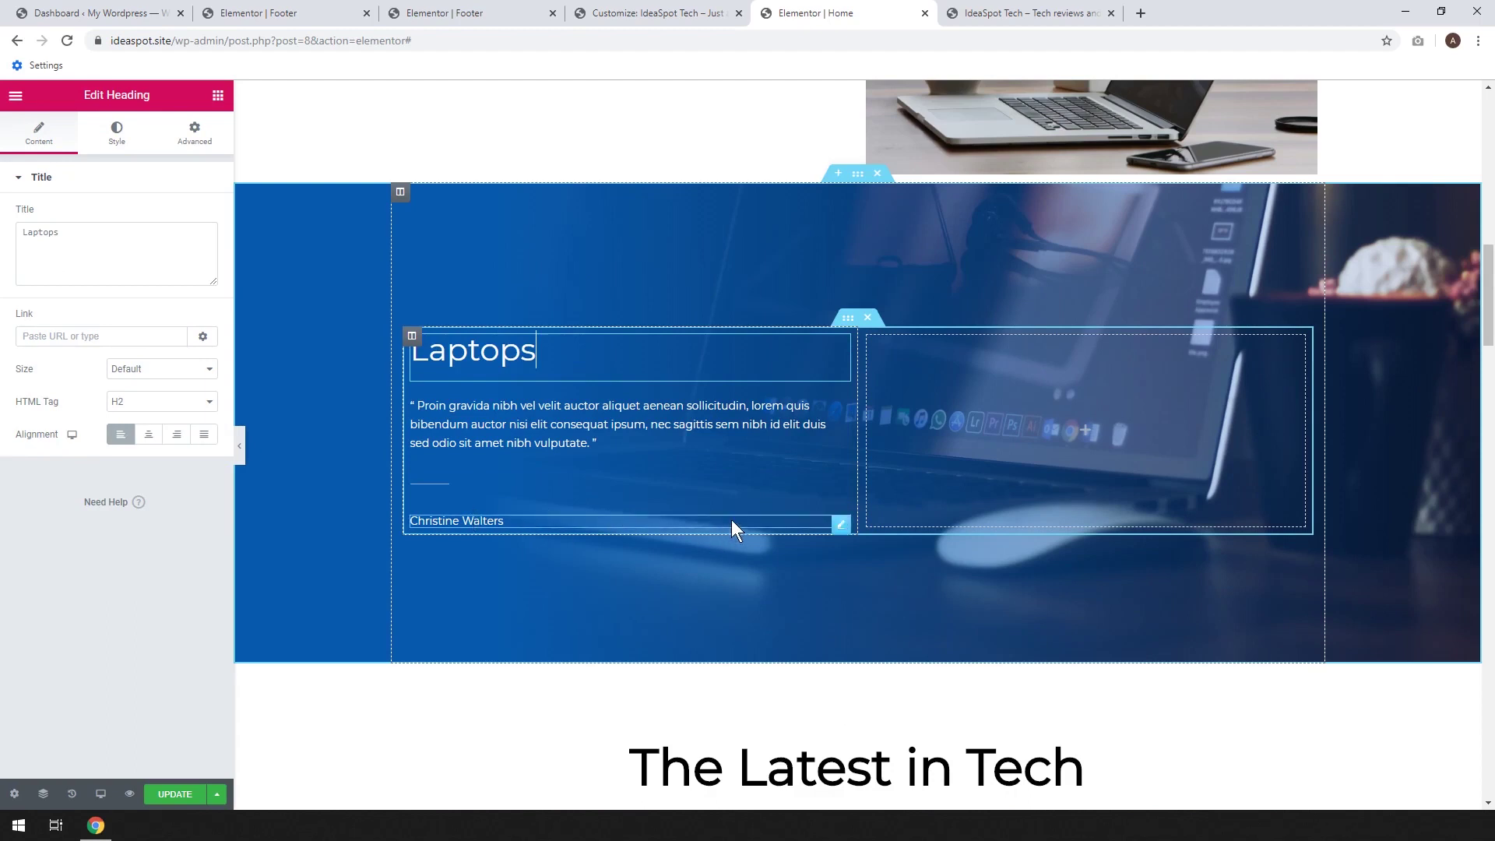
Delete the author name and divider widgets beneath the quote
right_click(838, 527)
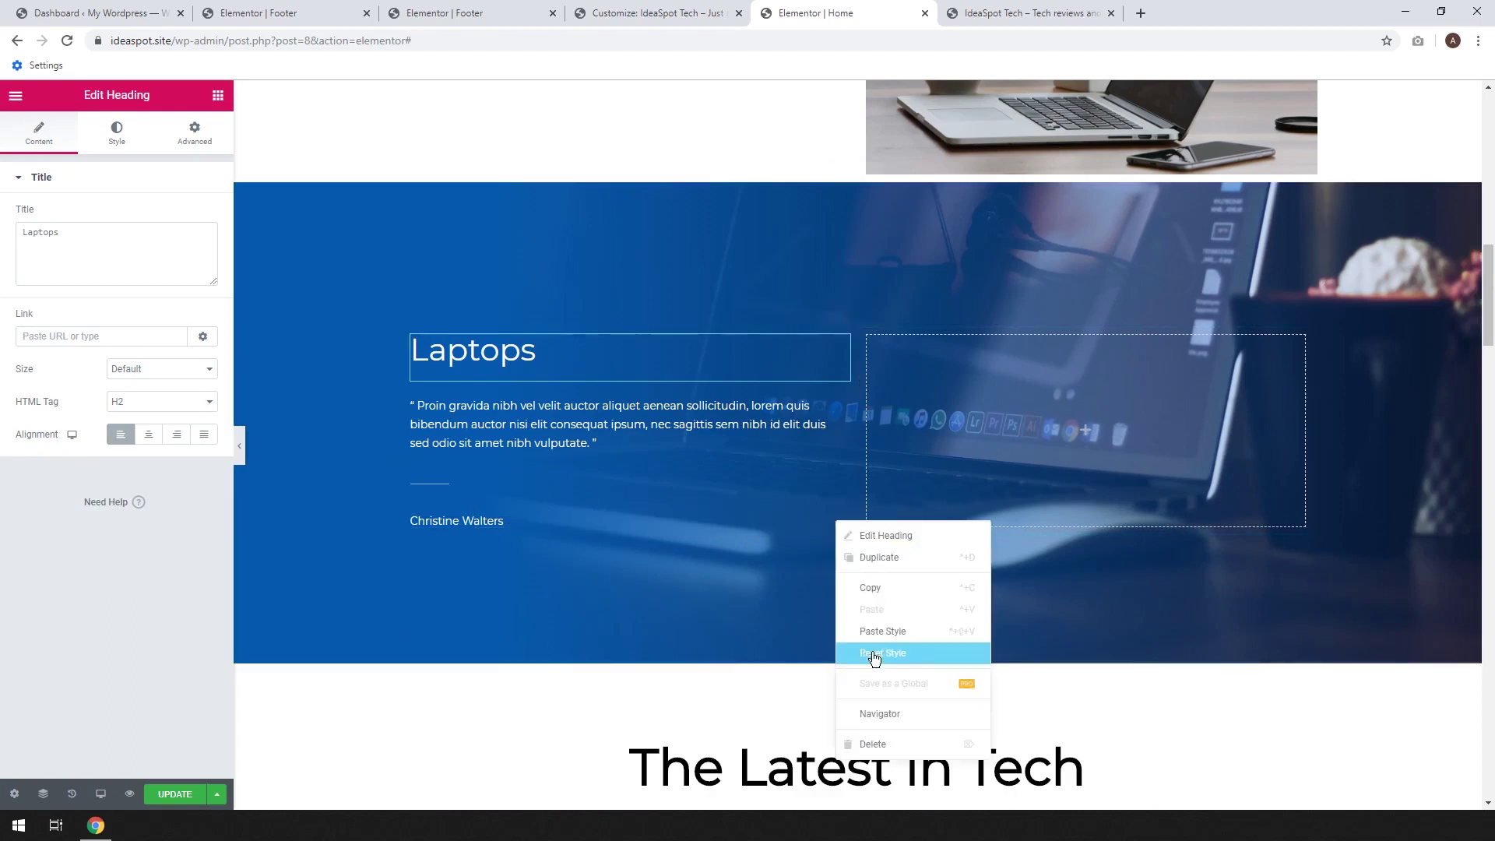
left_click(886, 742)
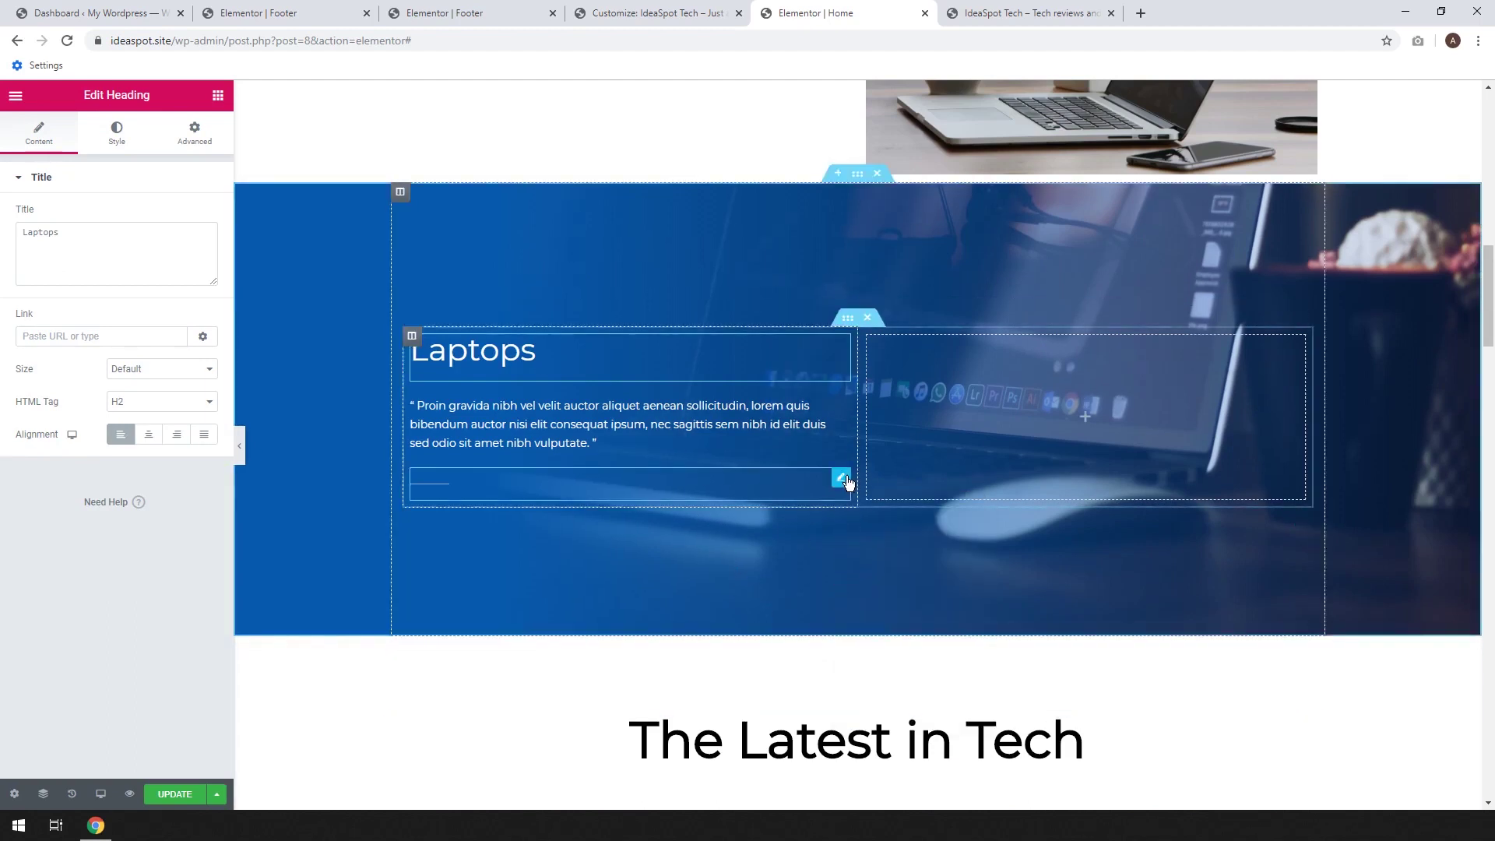
right_click(841, 477)
left_click(877, 699)
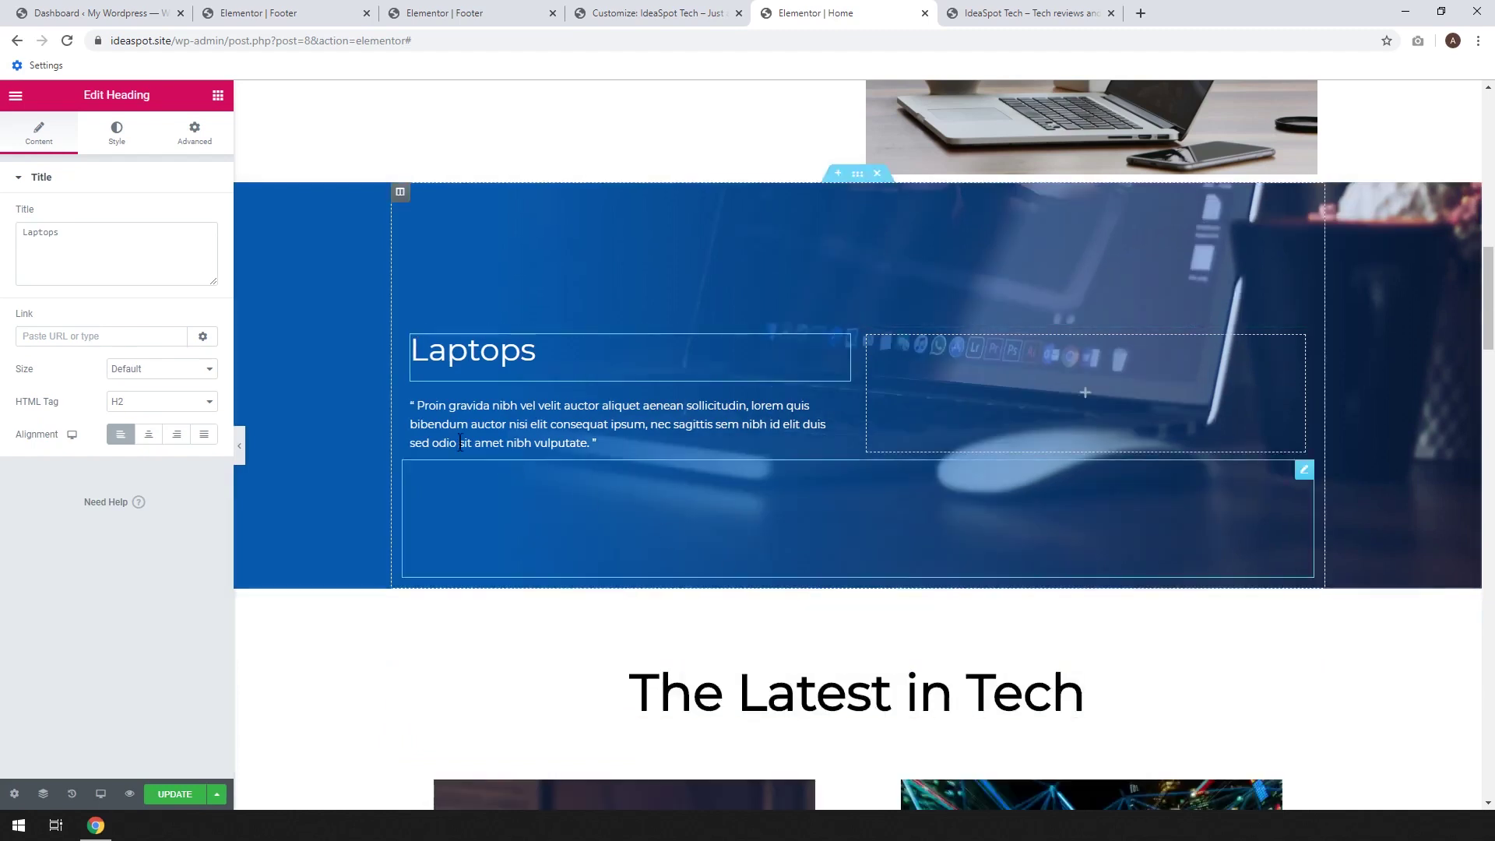
left_click(218, 96)
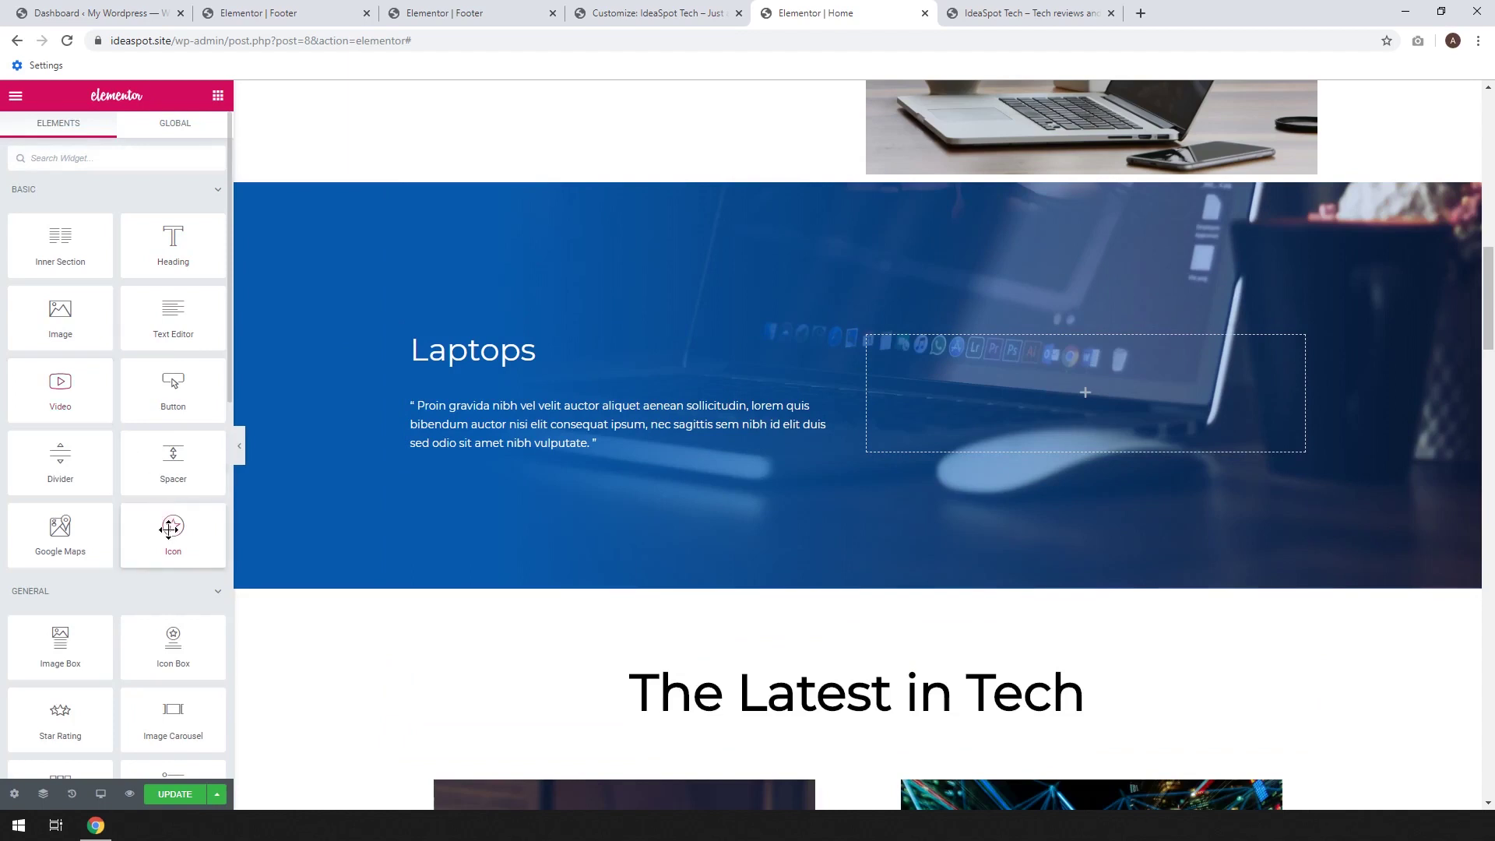
Add an Icon widget below the quote using the library's laptop icon, aligned left
left_click_drag(167, 529, 458, 450)
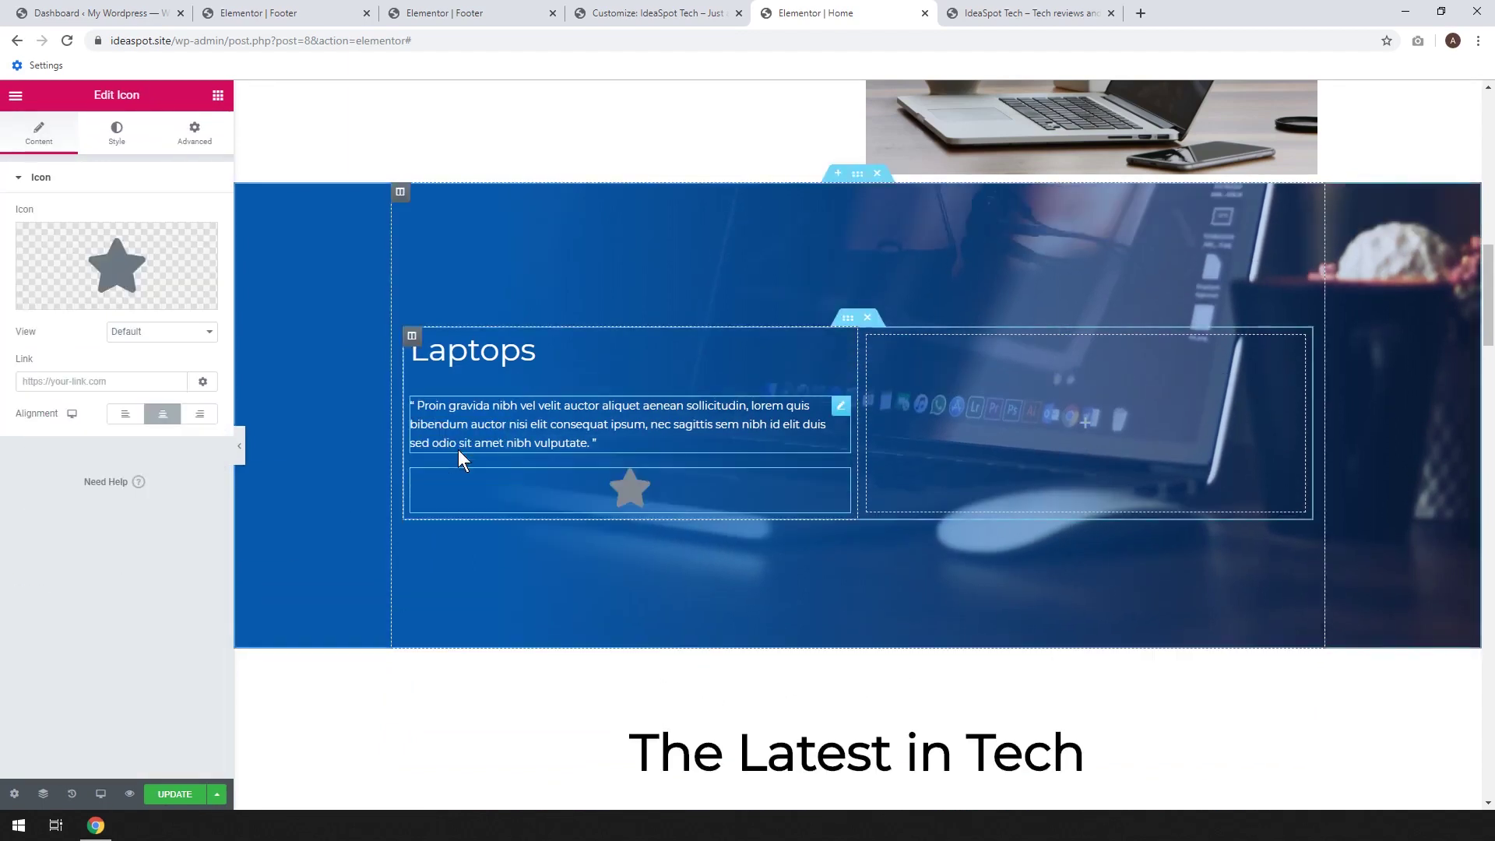
mouse_move(118, 300)
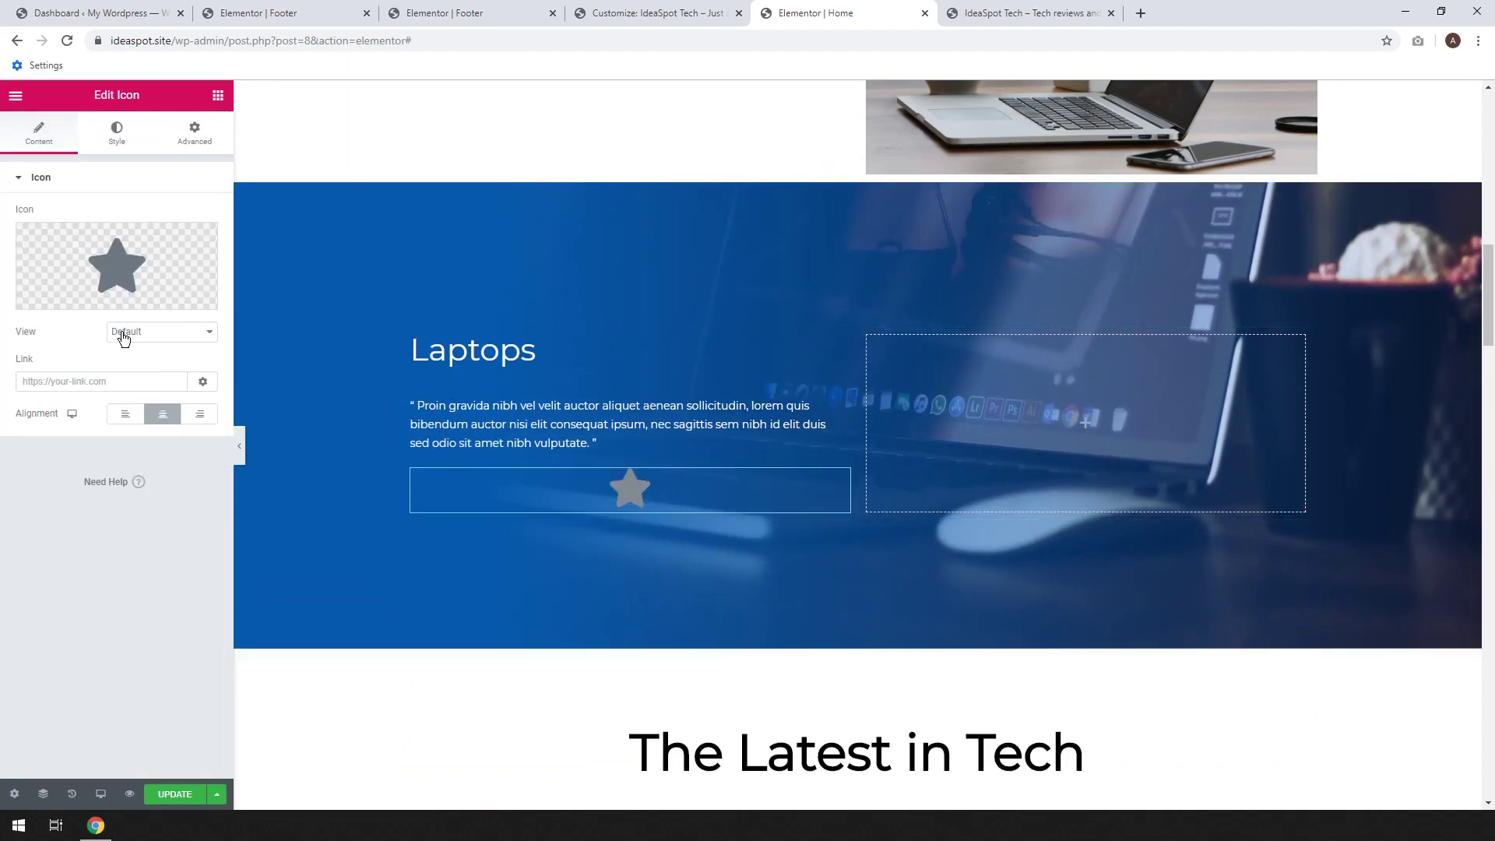
left_click(126, 266)
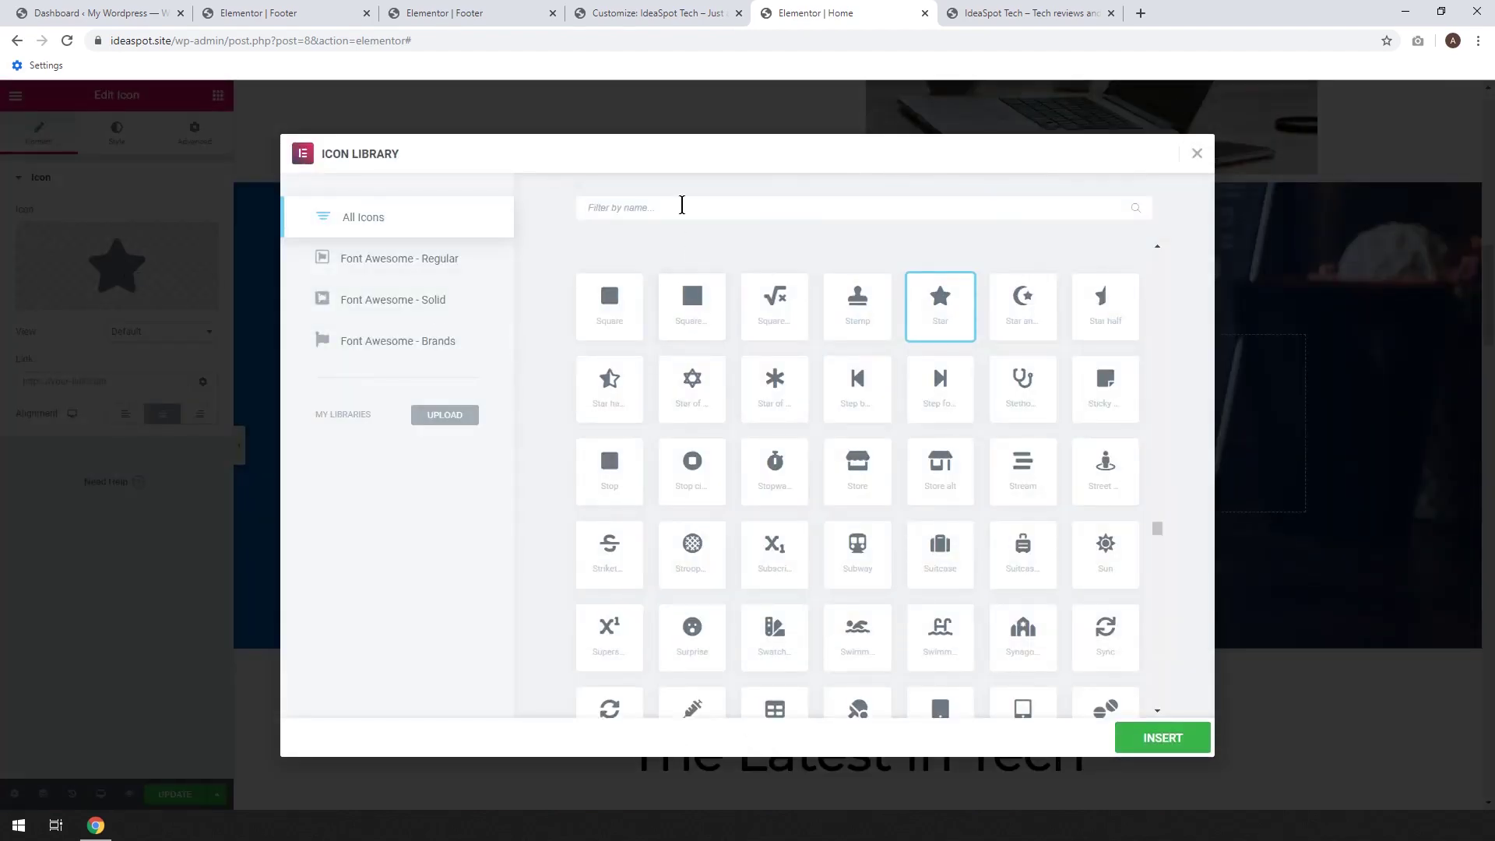
type("lap")
left_click(610, 315)
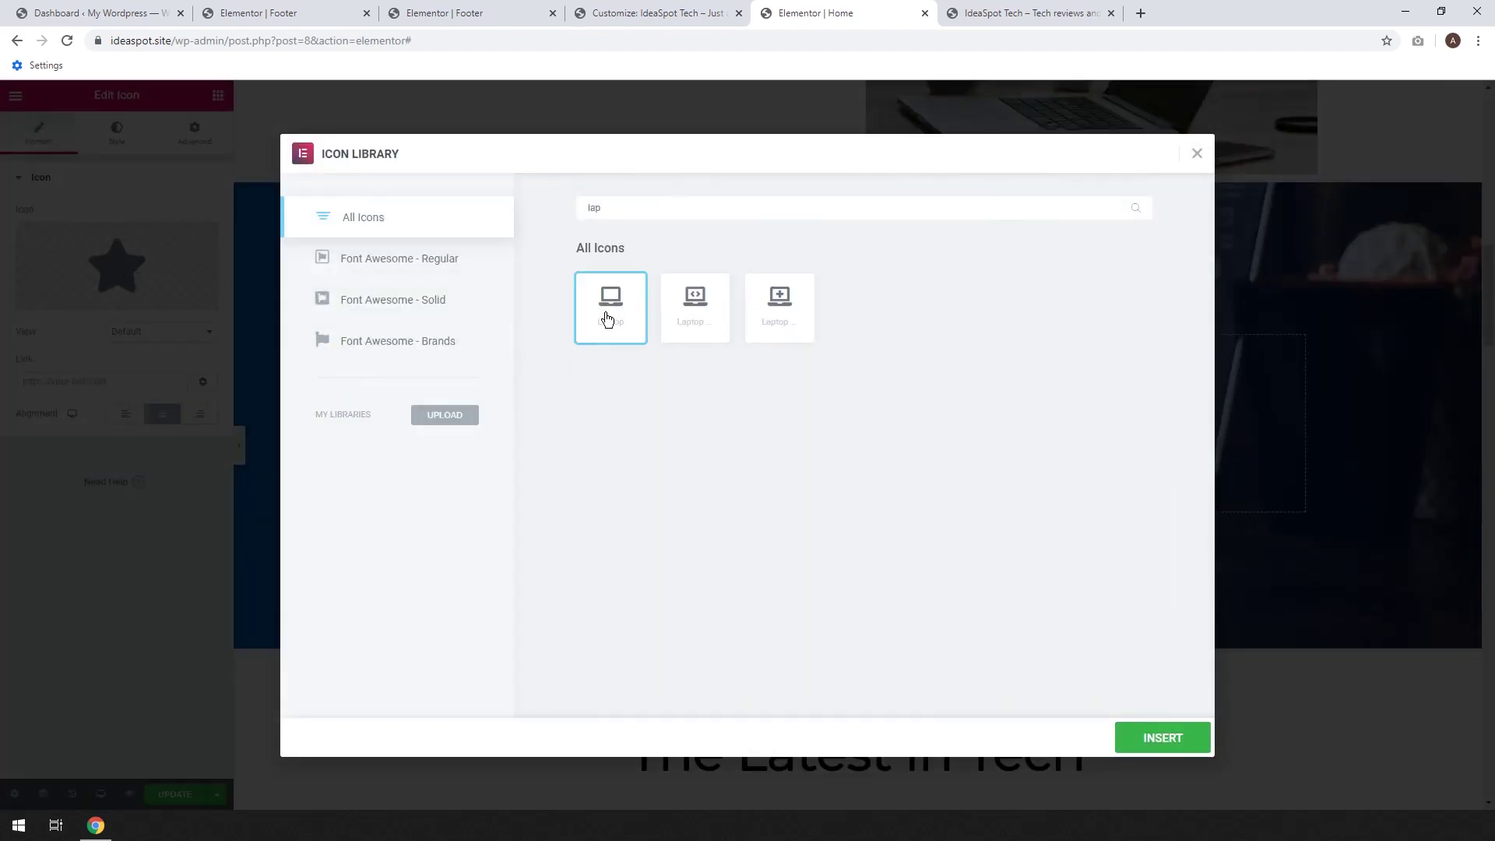
left_click(1161, 737)
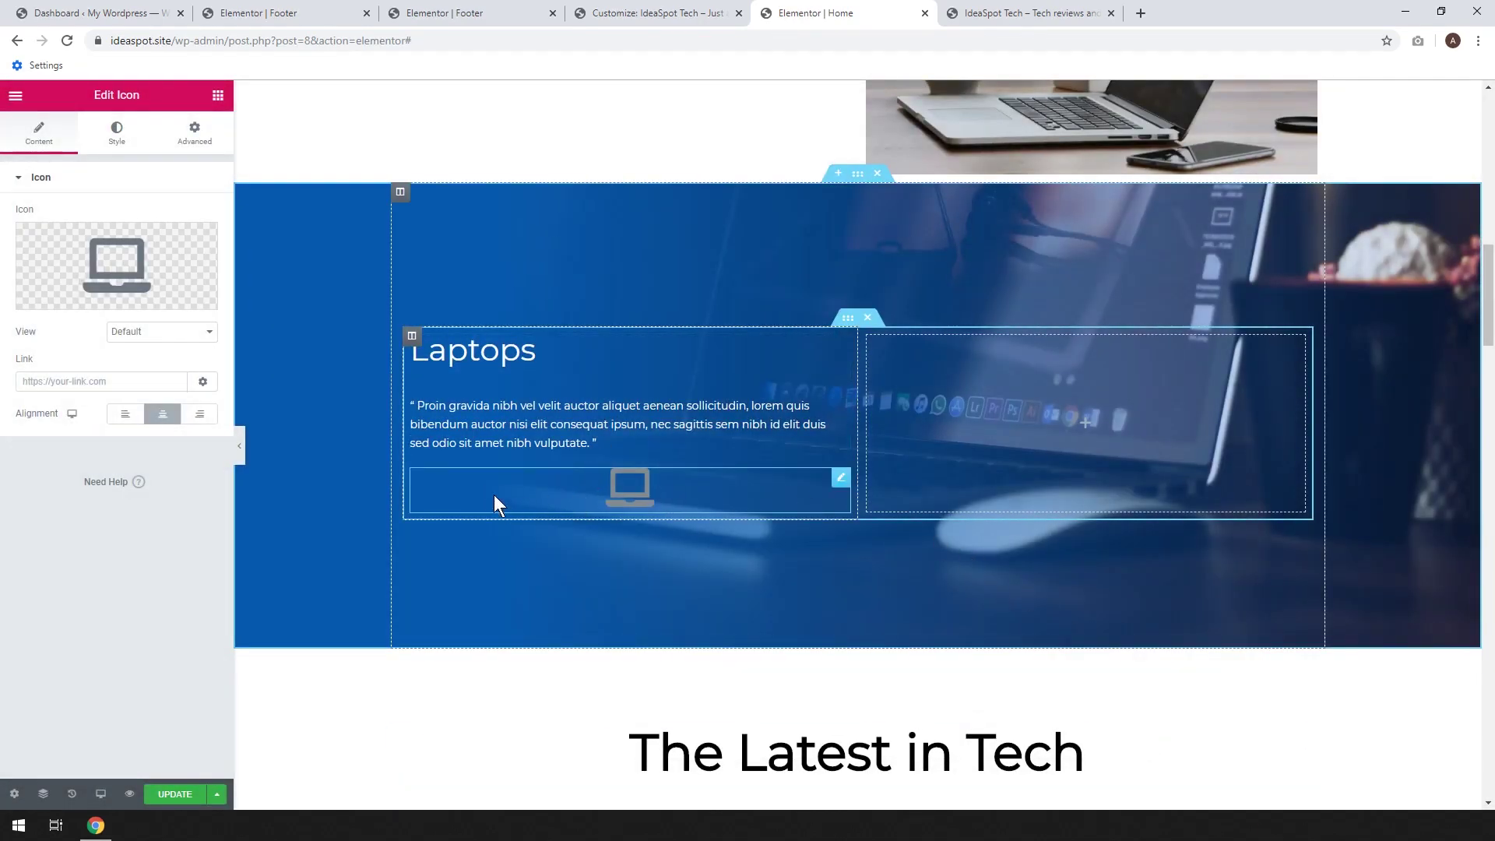
left_click(125, 413)
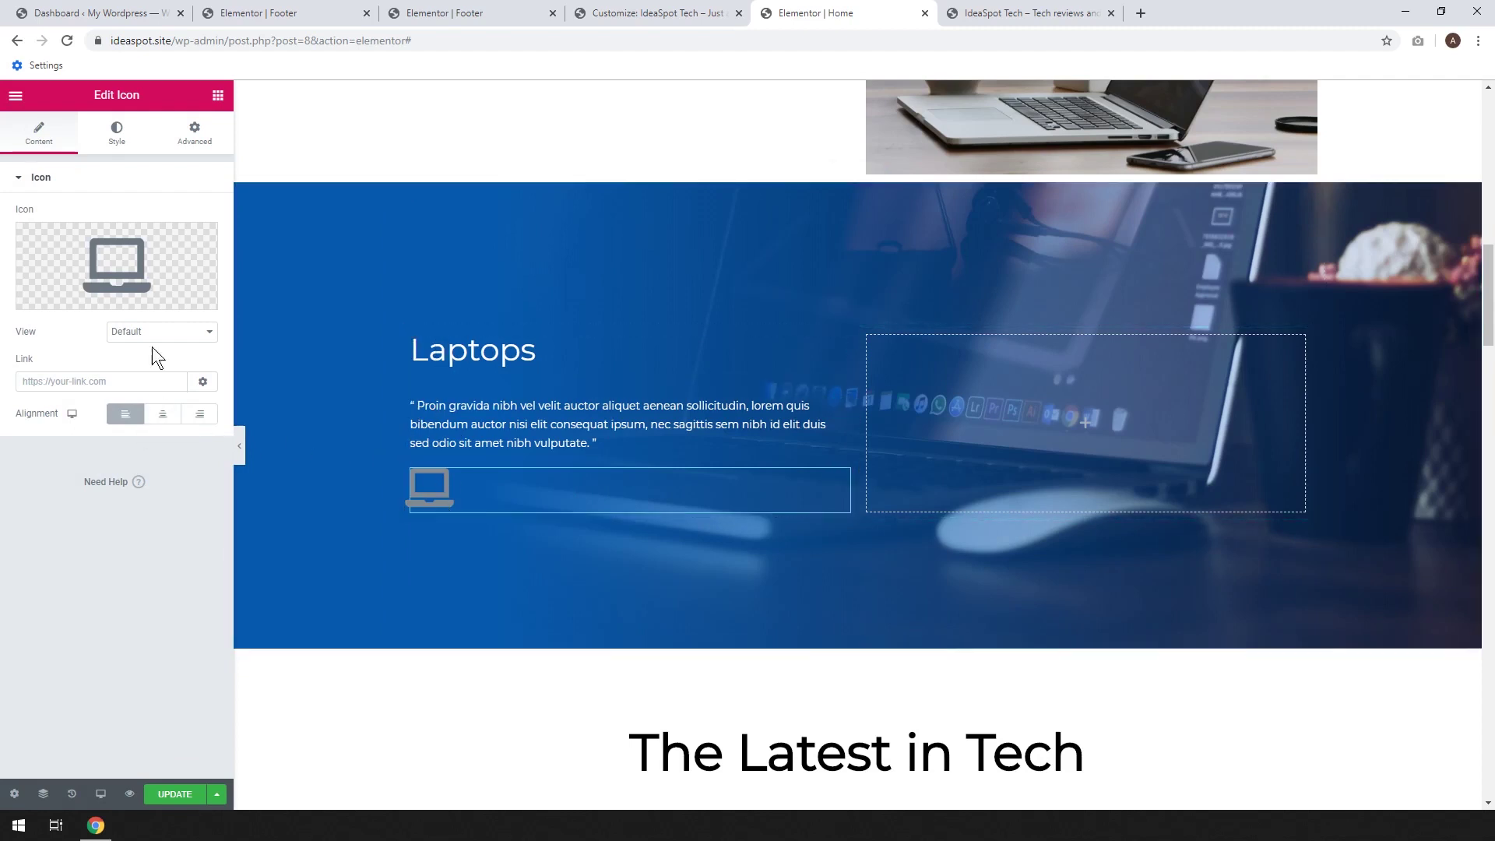
left_click(130, 137)
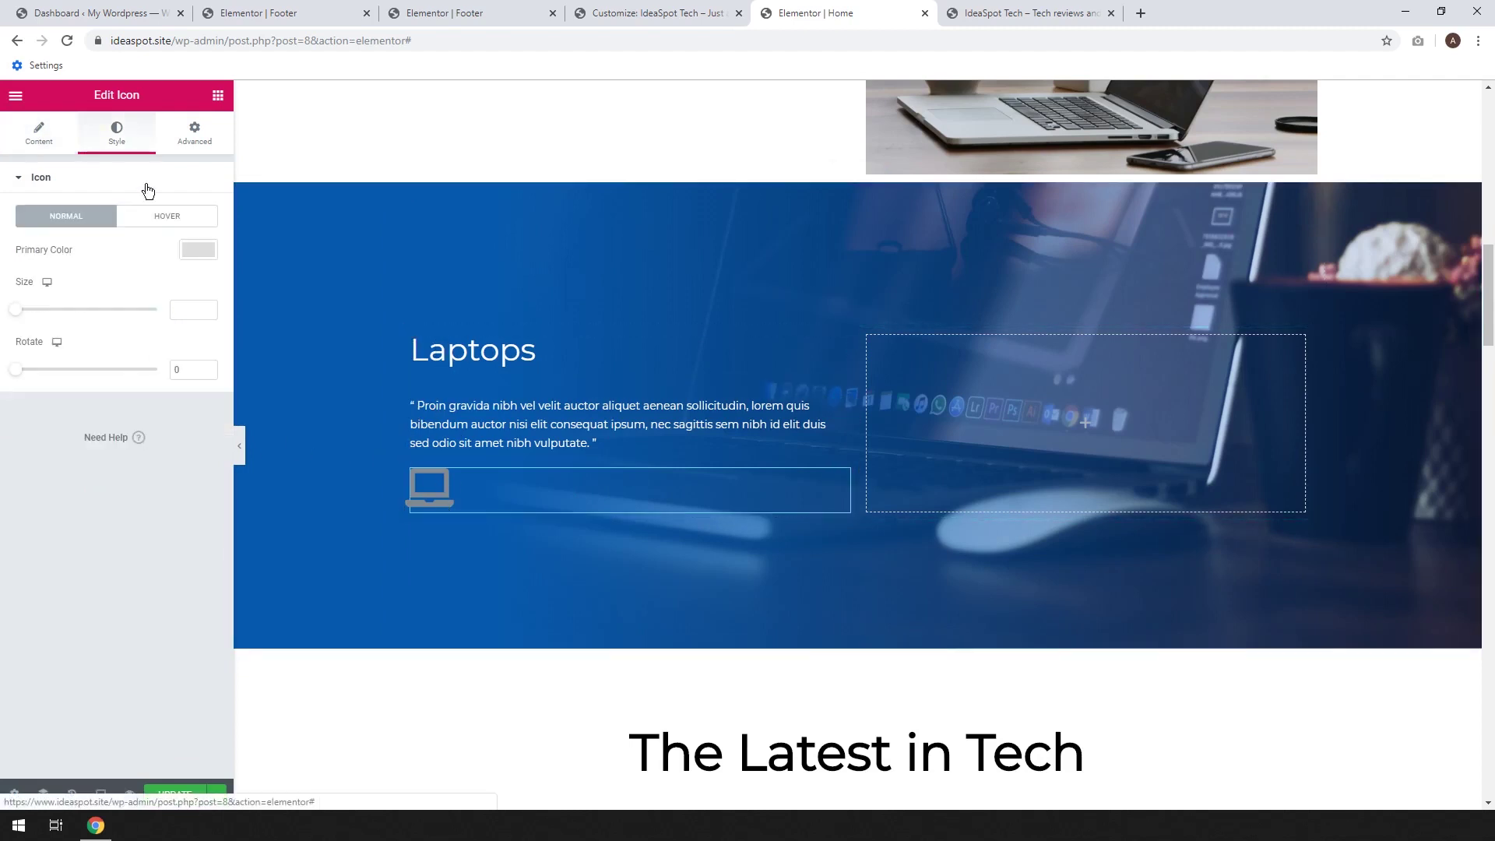
Set the laptop icon's primary colour to #FFFFFF and update the page
left_click(198, 251)
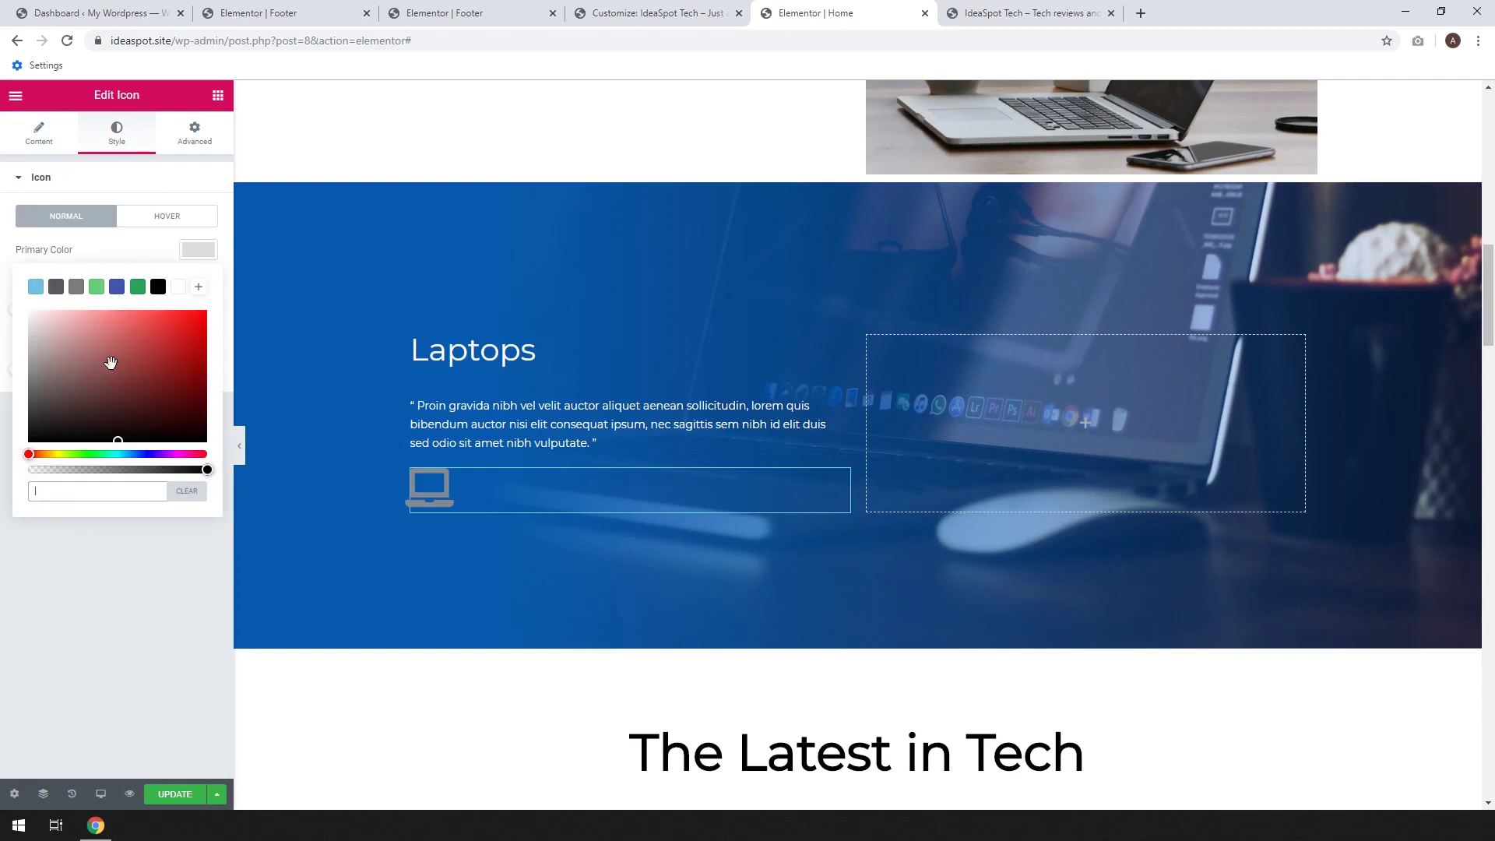
left_click(179, 288)
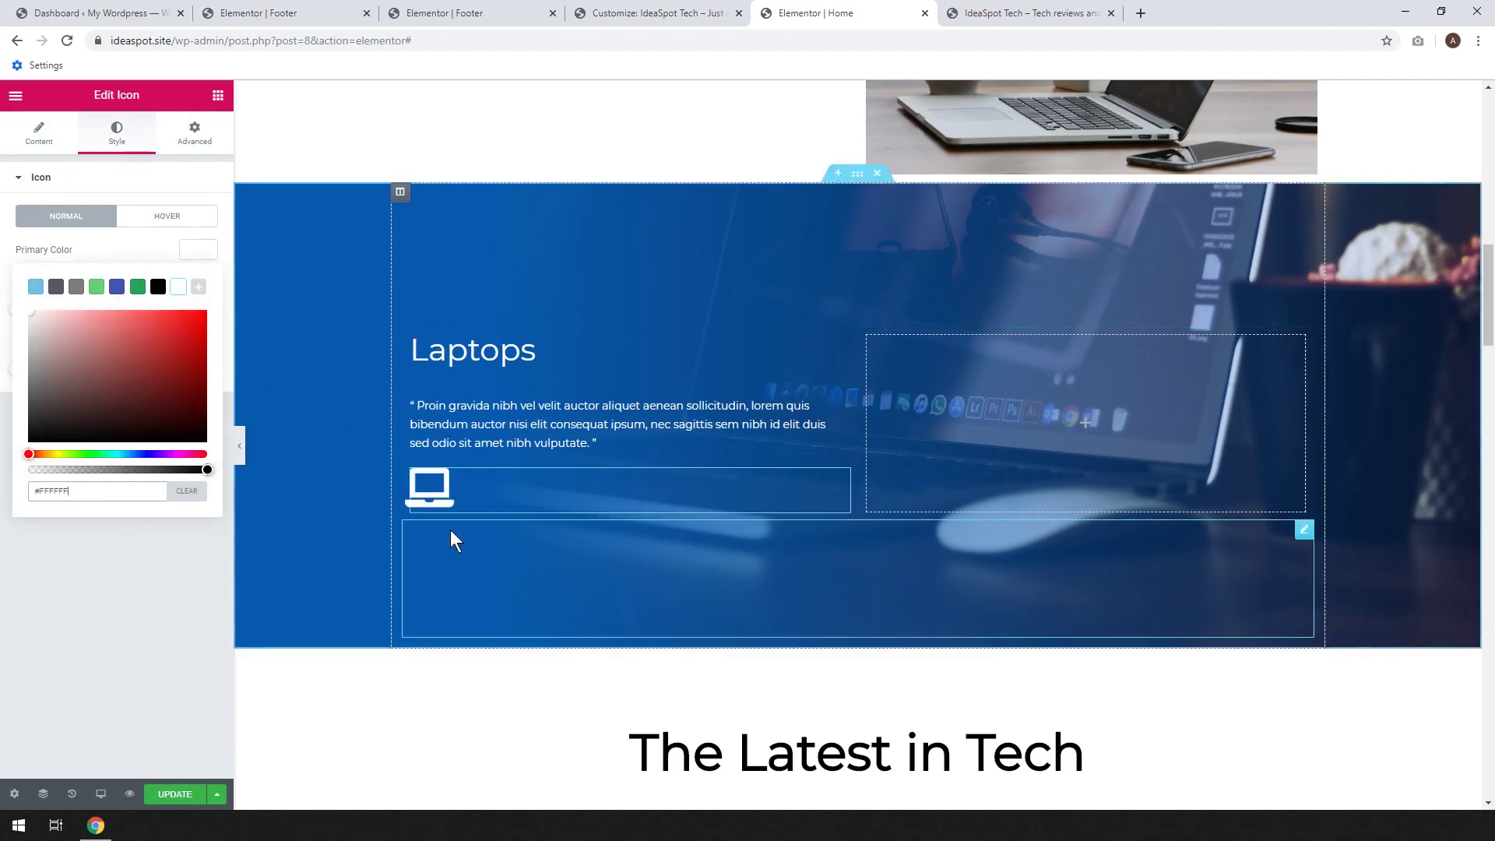
left_click(177, 793)
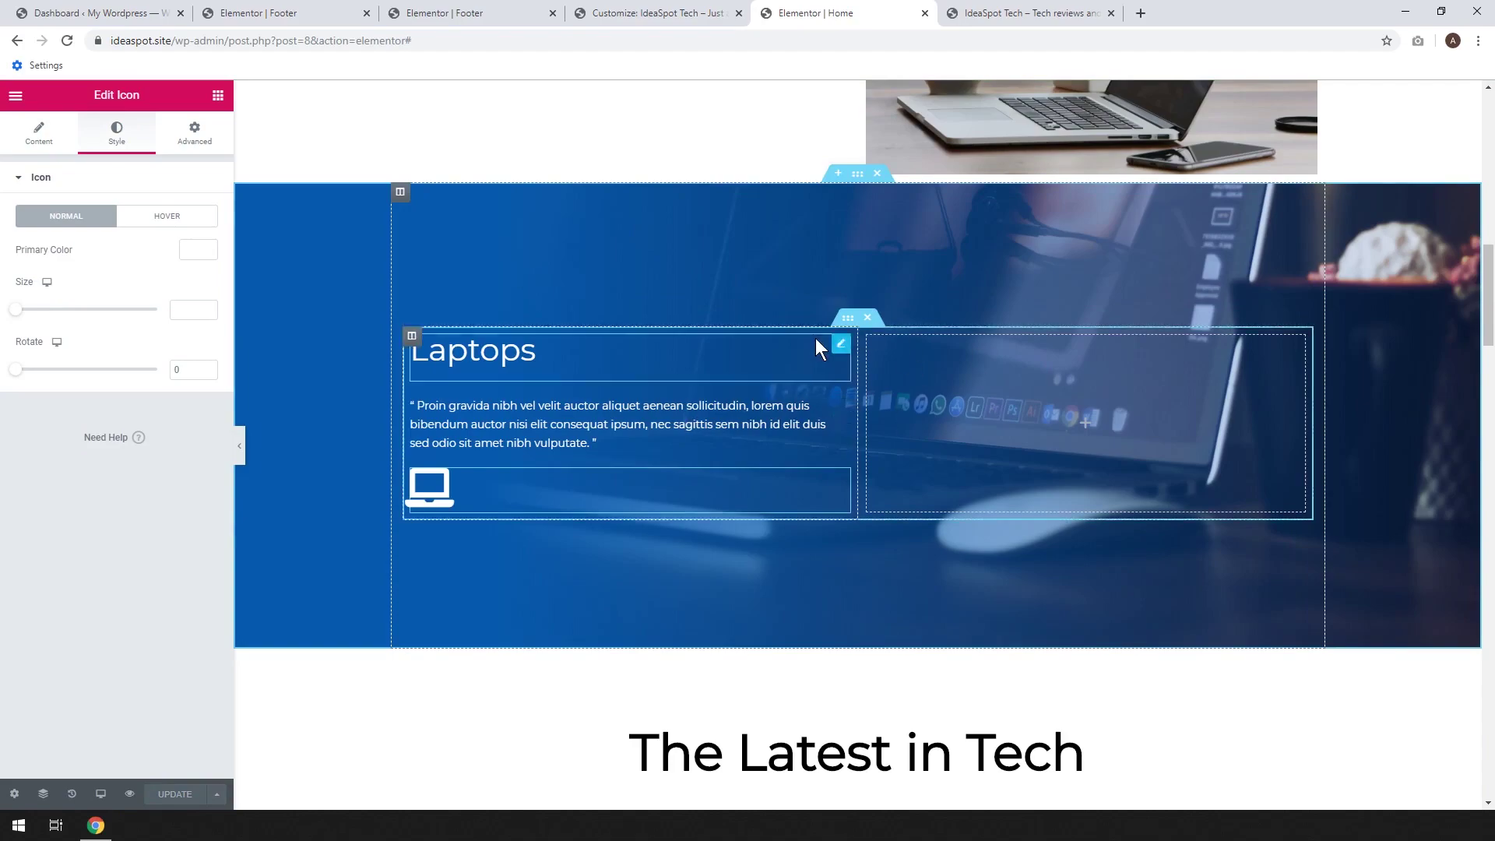
mouse_move(1488, 308)
left_mouse_down()
mouse_move(1492, 632)
mouse_move(1491, 315)
mouse_move(1491, 331)
left_mouse_up()
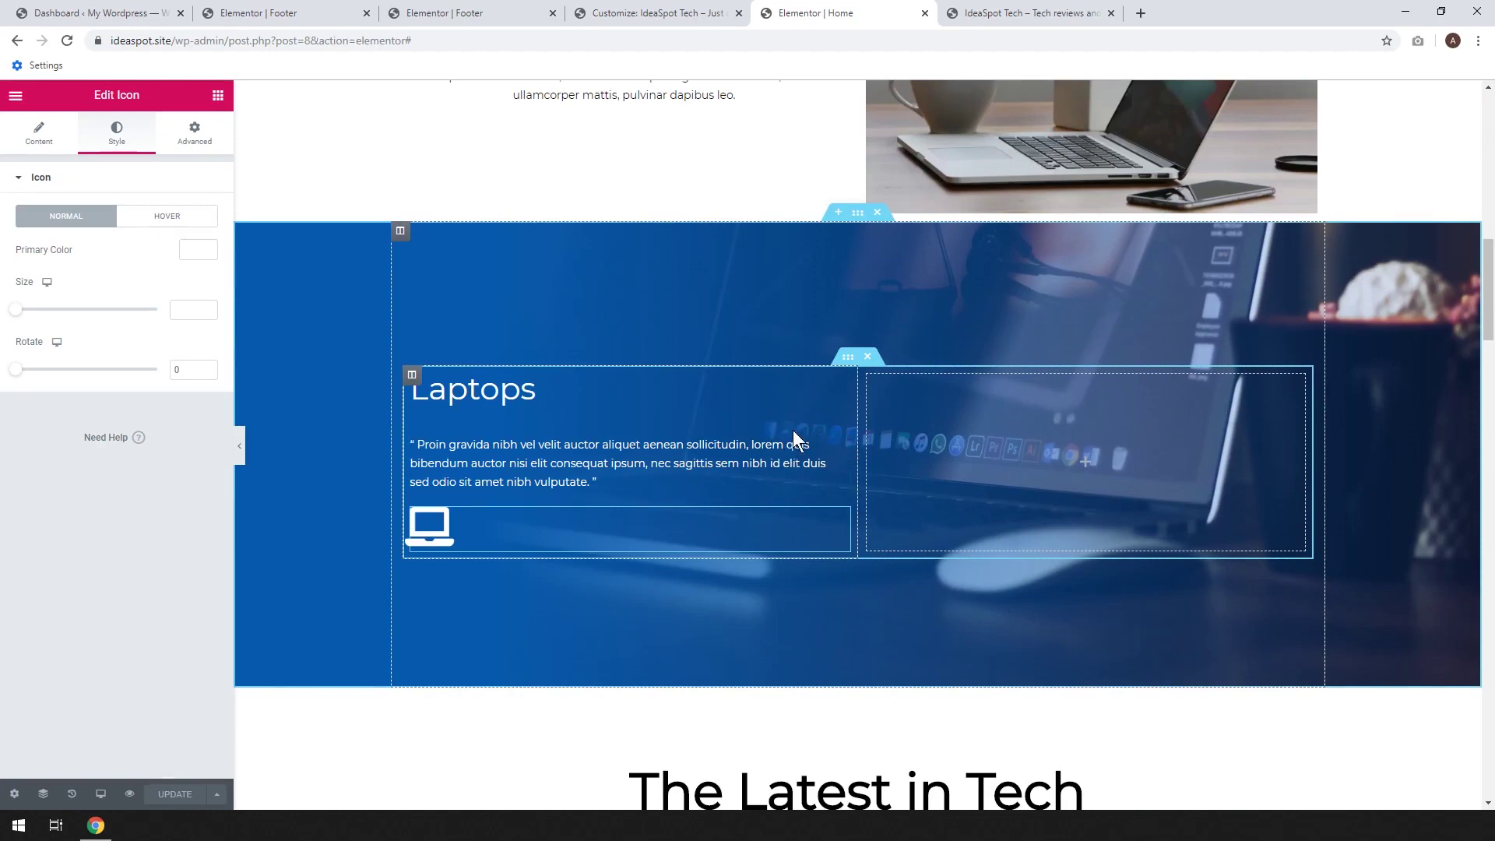
scroll(871, 419, "up", 1)
scroll(897, 428, "down", 1)
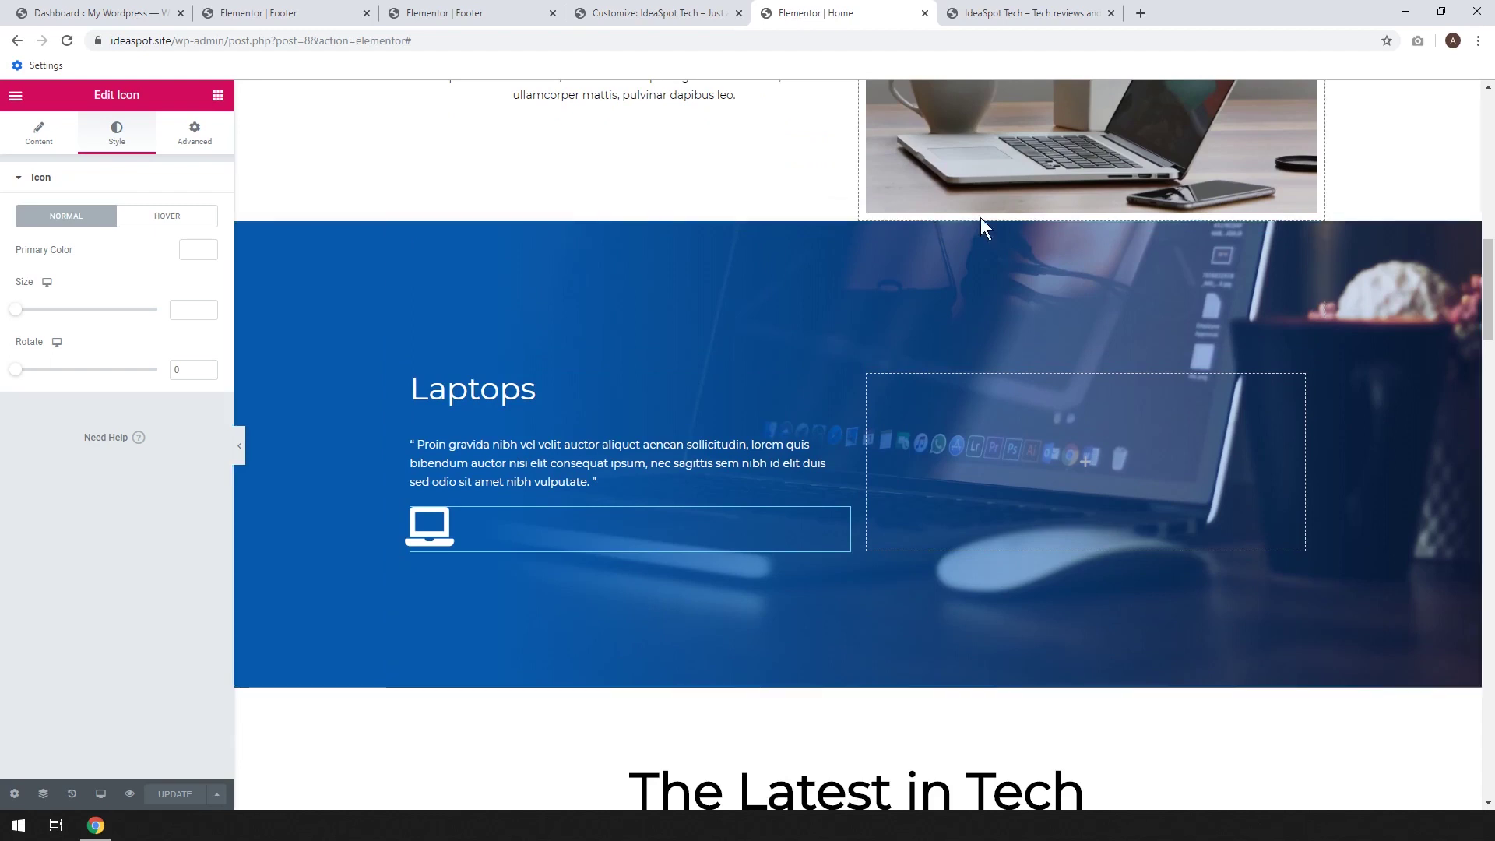
Insert a new section above Laptops with a Spacer widget sized to 69, then update the page
left_click(837, 217)
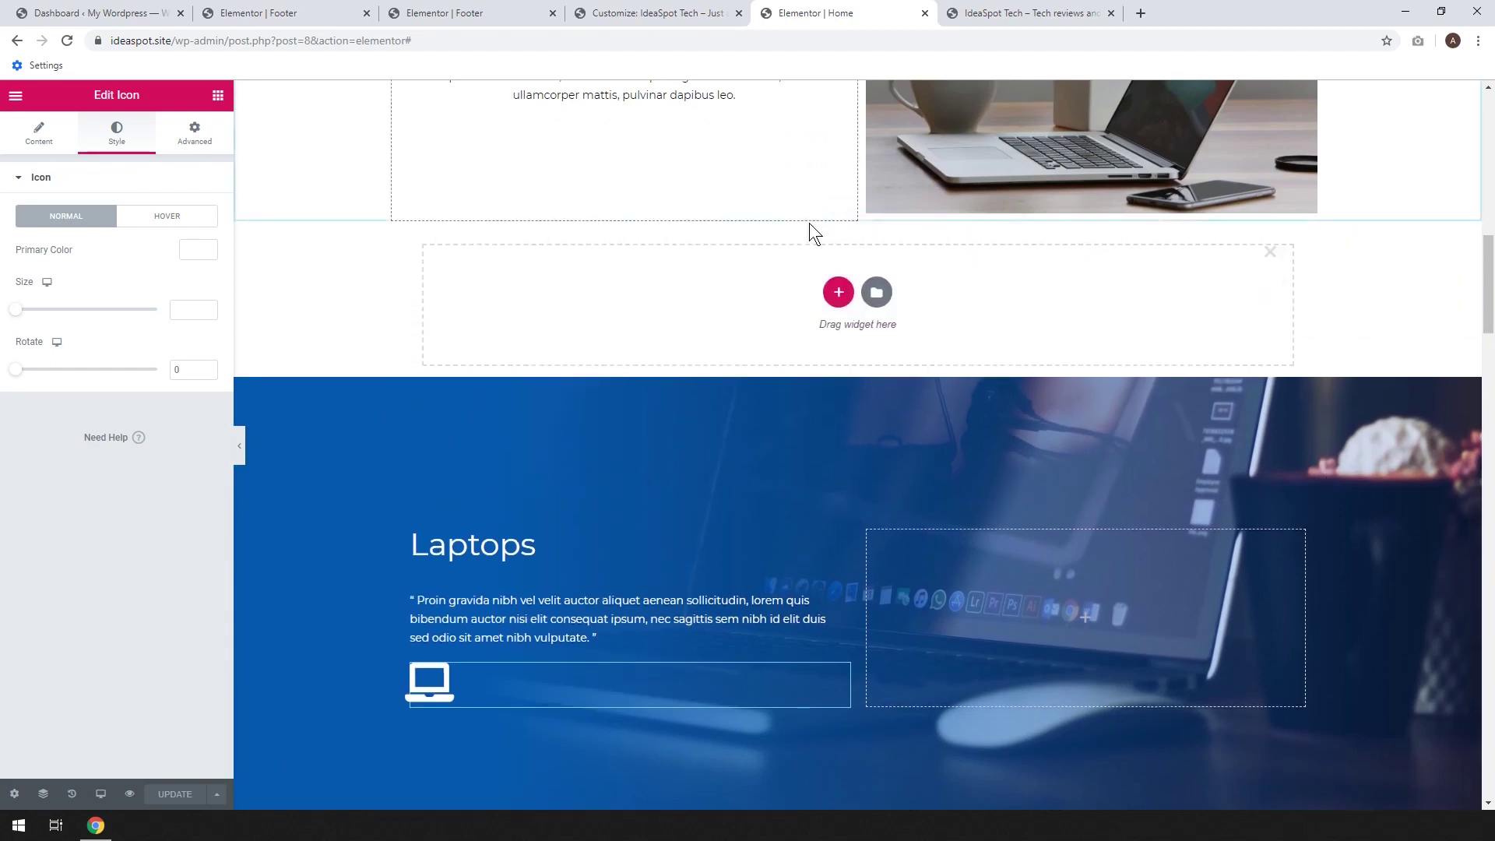
left_click(217, 95)
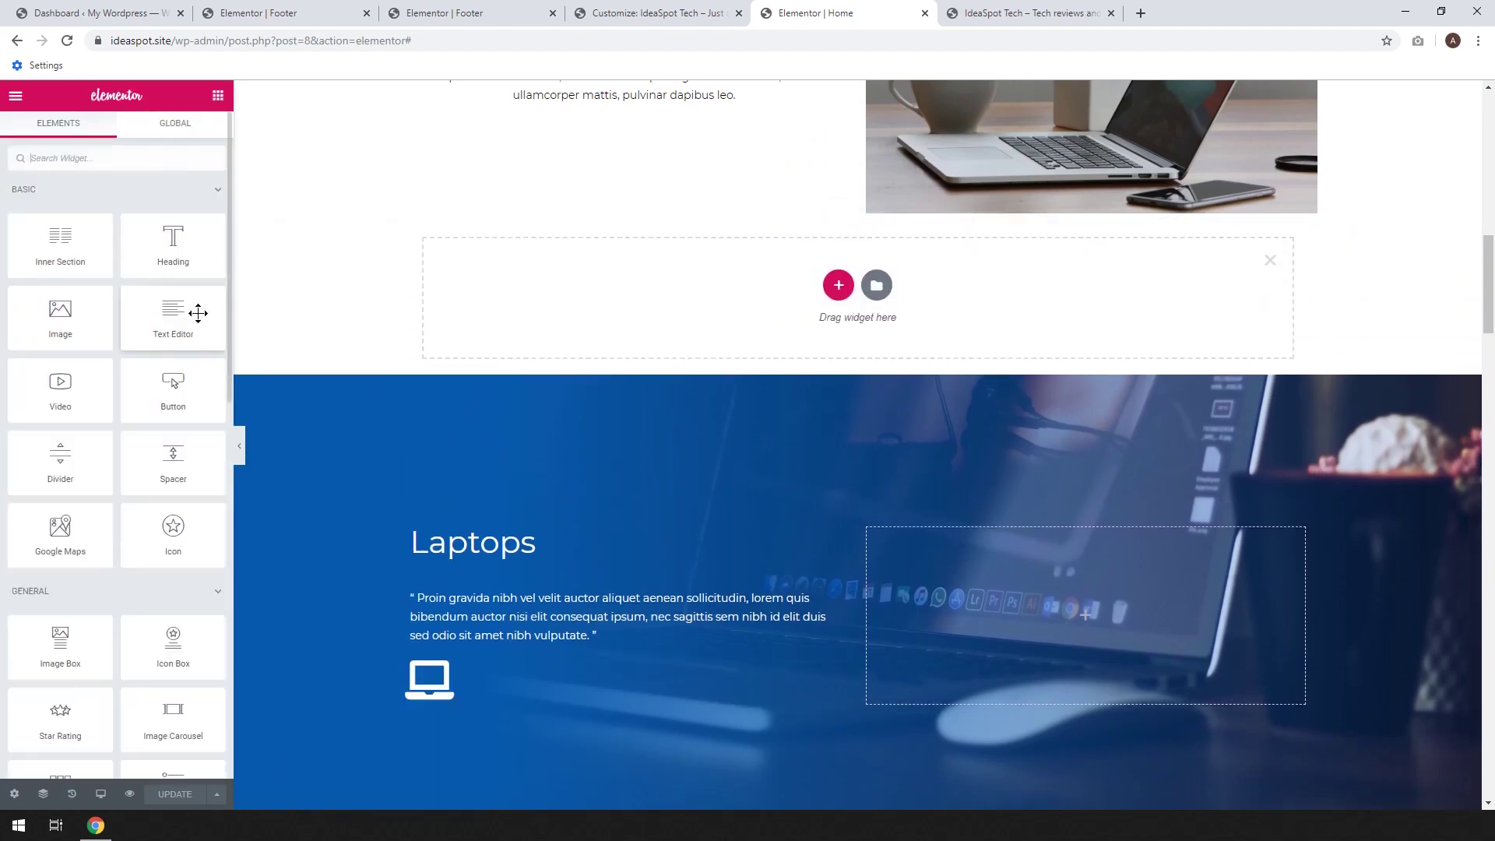
left_click_drag(168, 461, 510, 330)
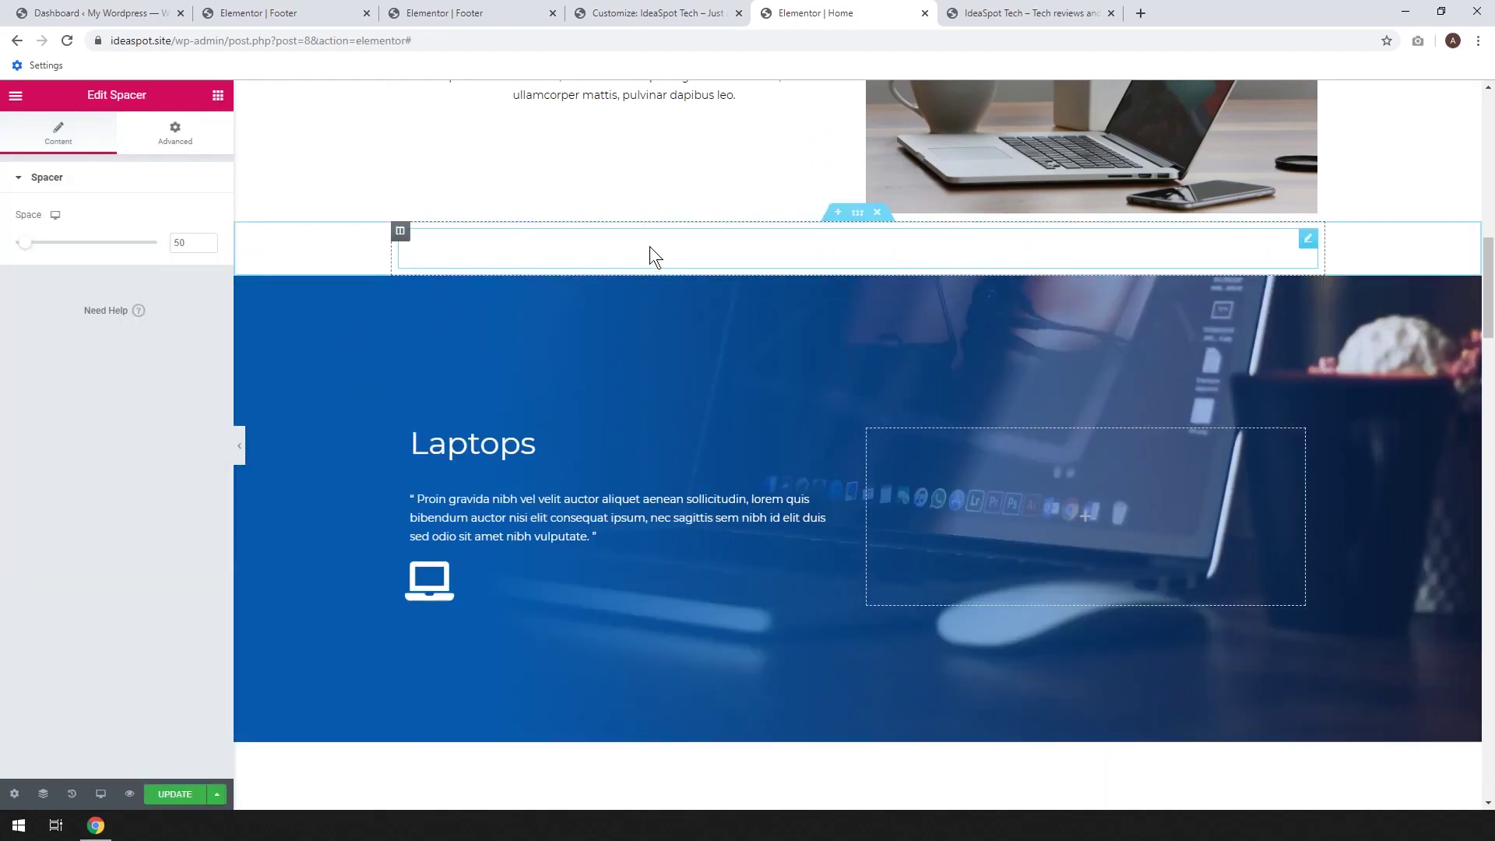
left_click_drag(26, 243, 34, 249)
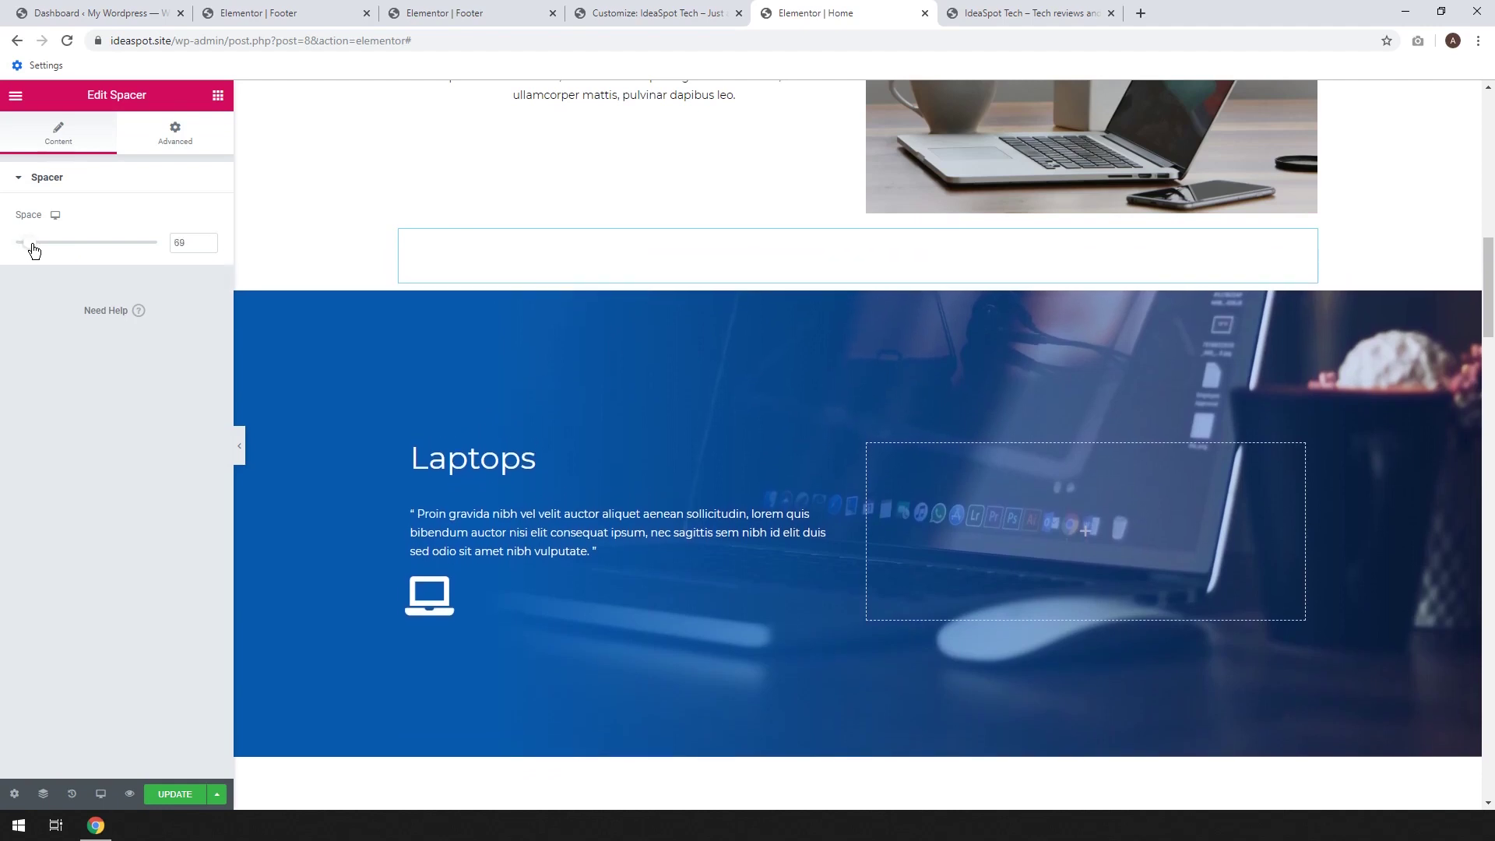
scroll(389, 327, "down", 2)
scroll(389, 327, "up", 2)
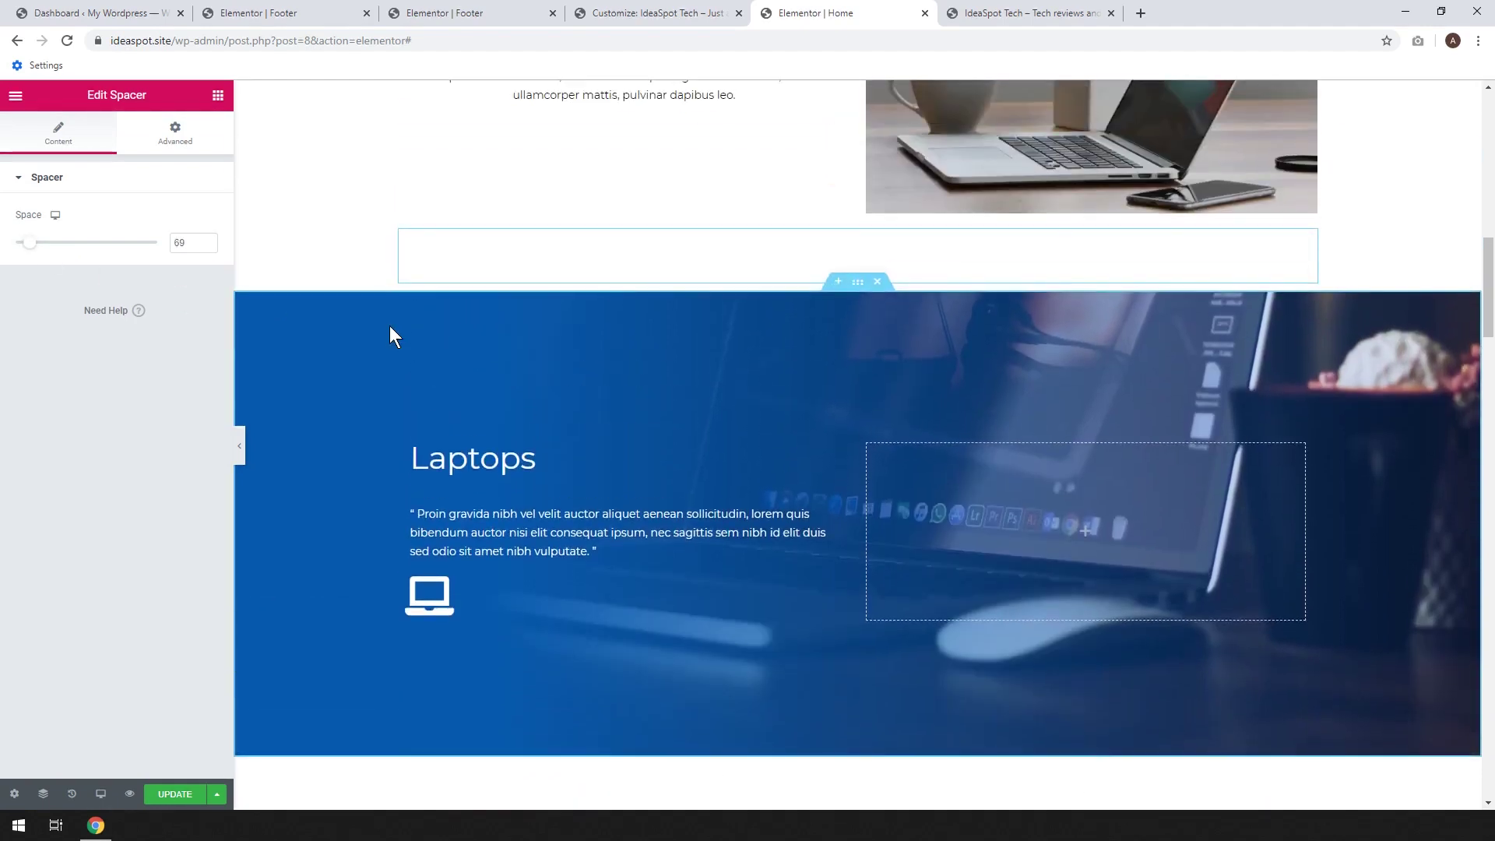
left_click(172, 795)
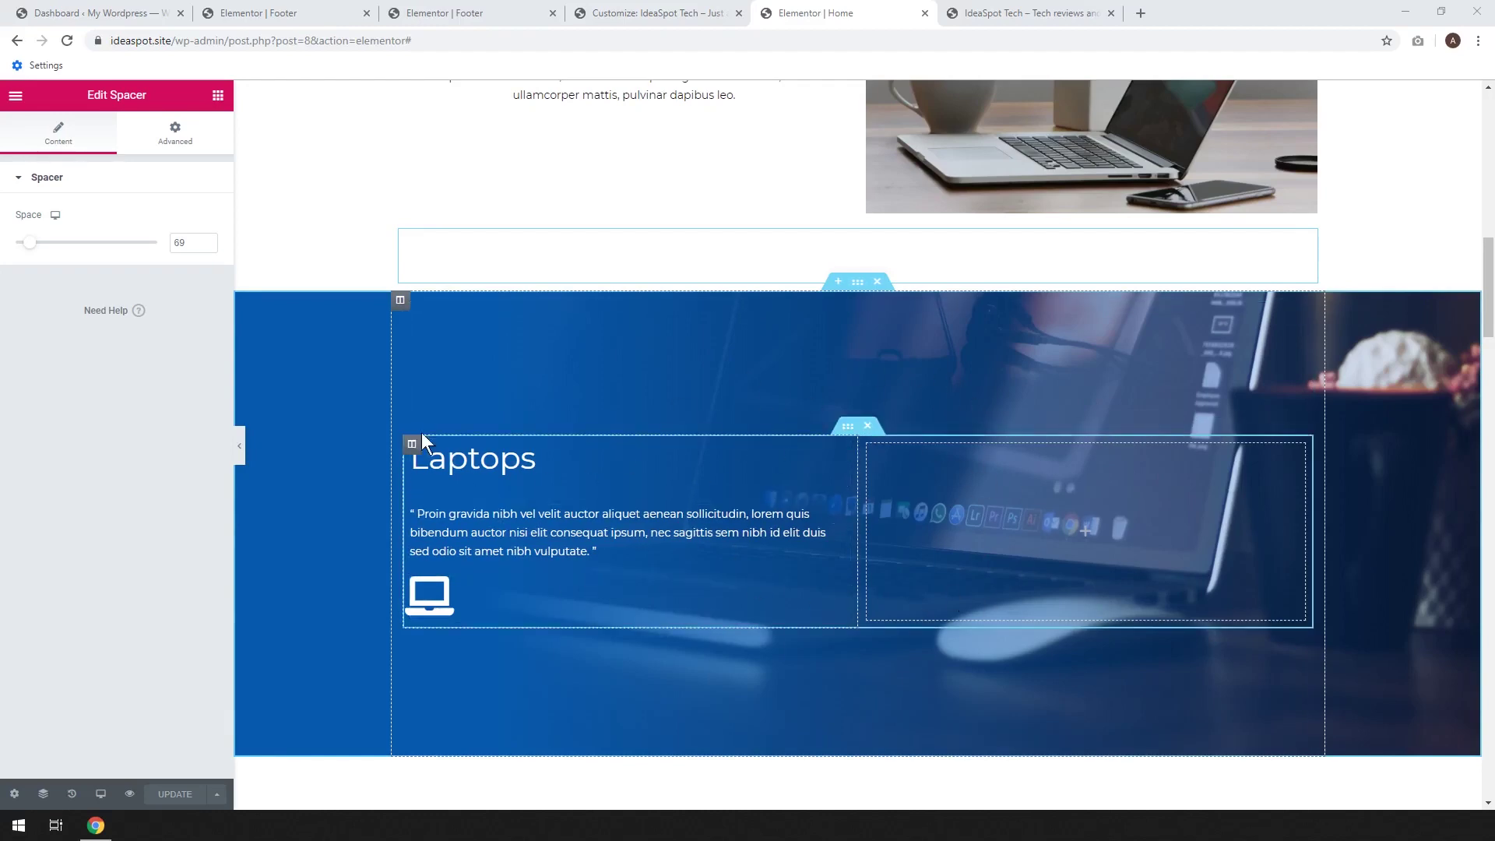
scroll(913, 609, "up", 1)
Return to the Elements widget list and scroll the page down to The Latest in Tech
scroll(913, 609, "up", 4)
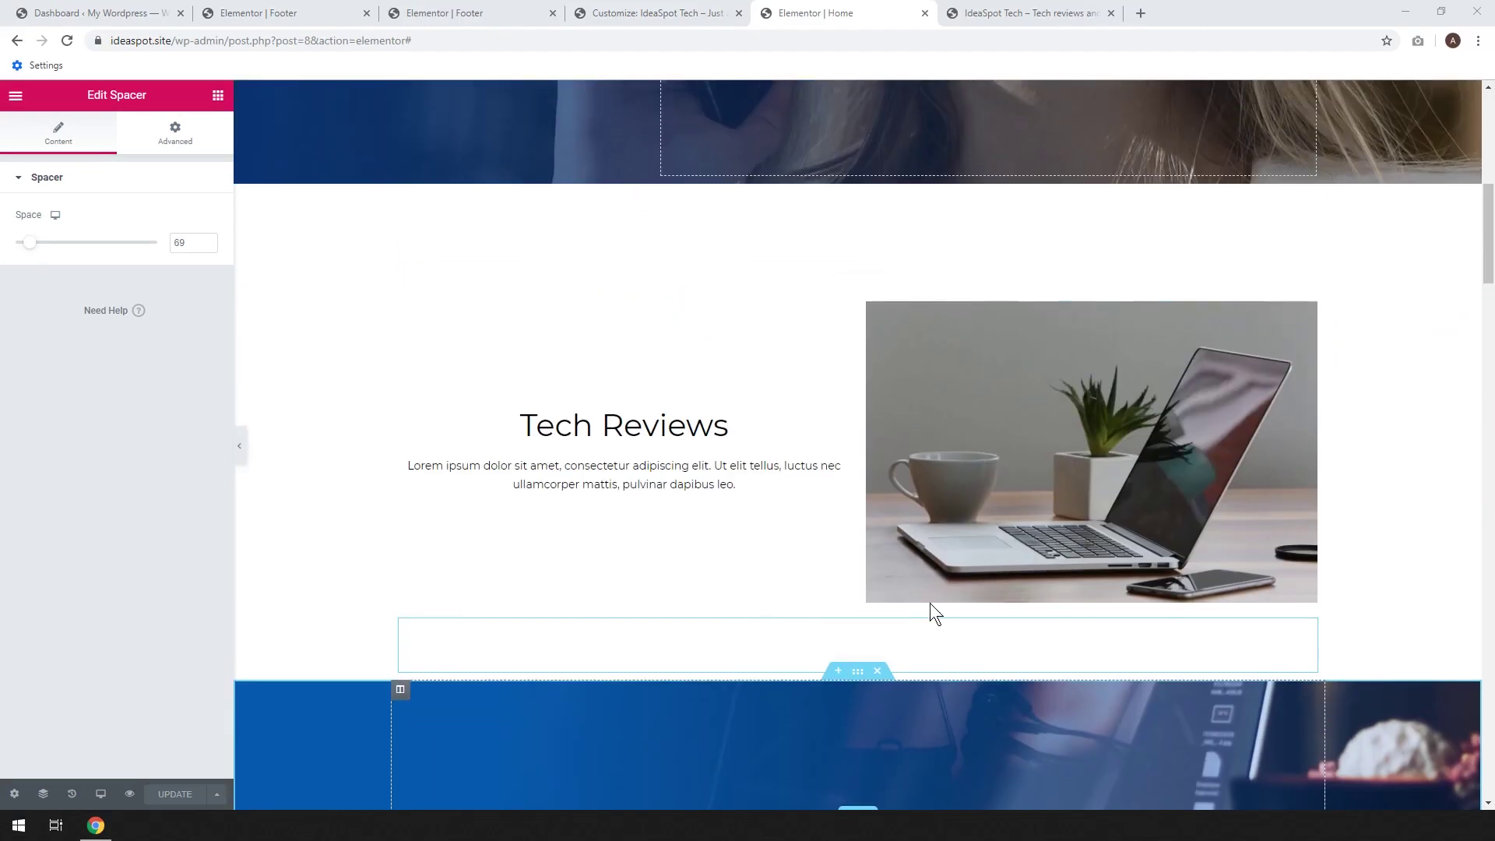
left_click(217, 98)
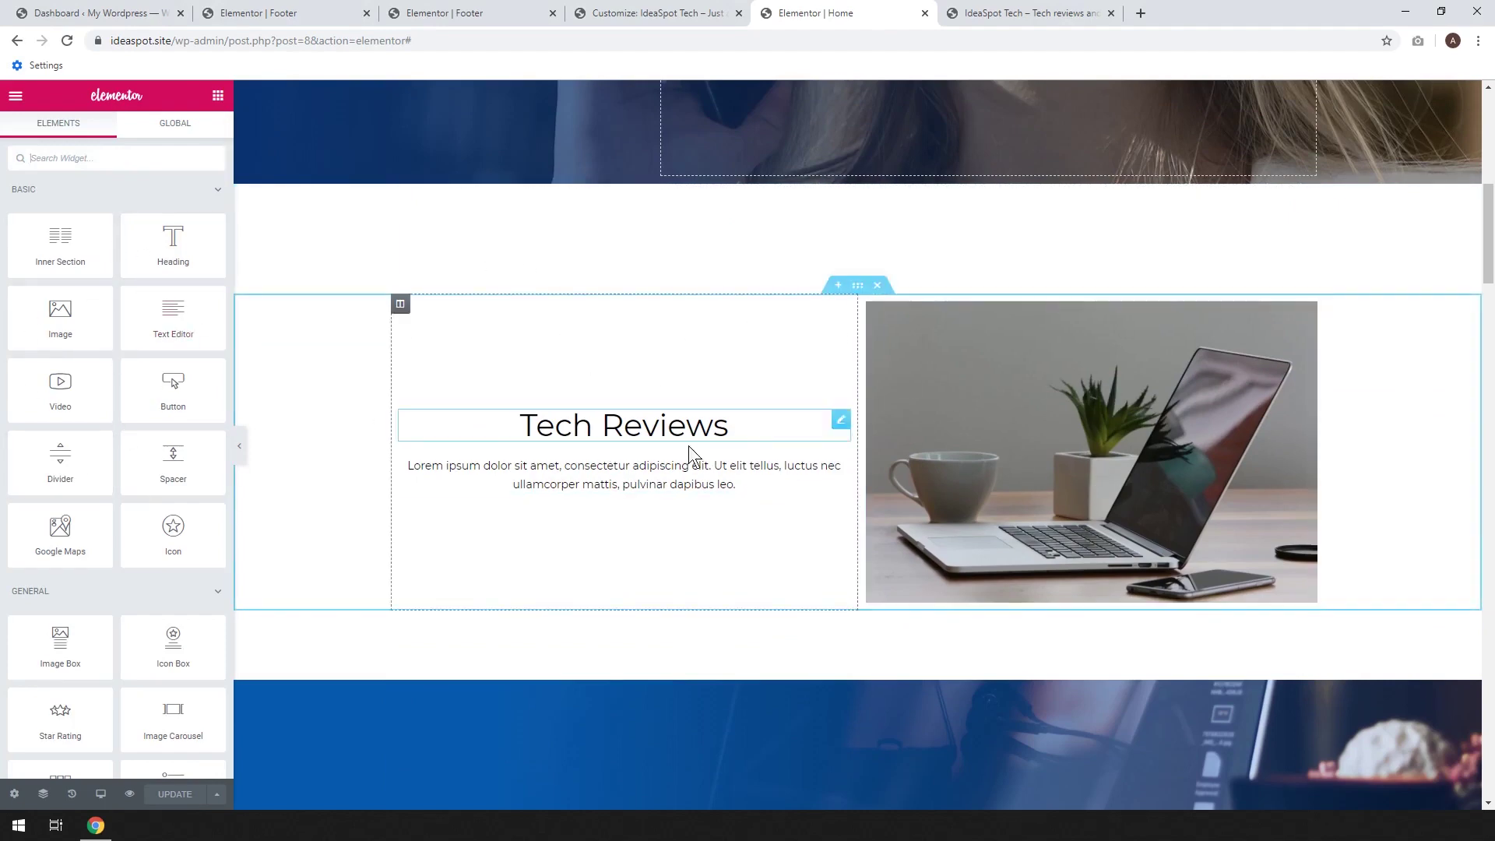
scroll(881, 471, "down", 12)
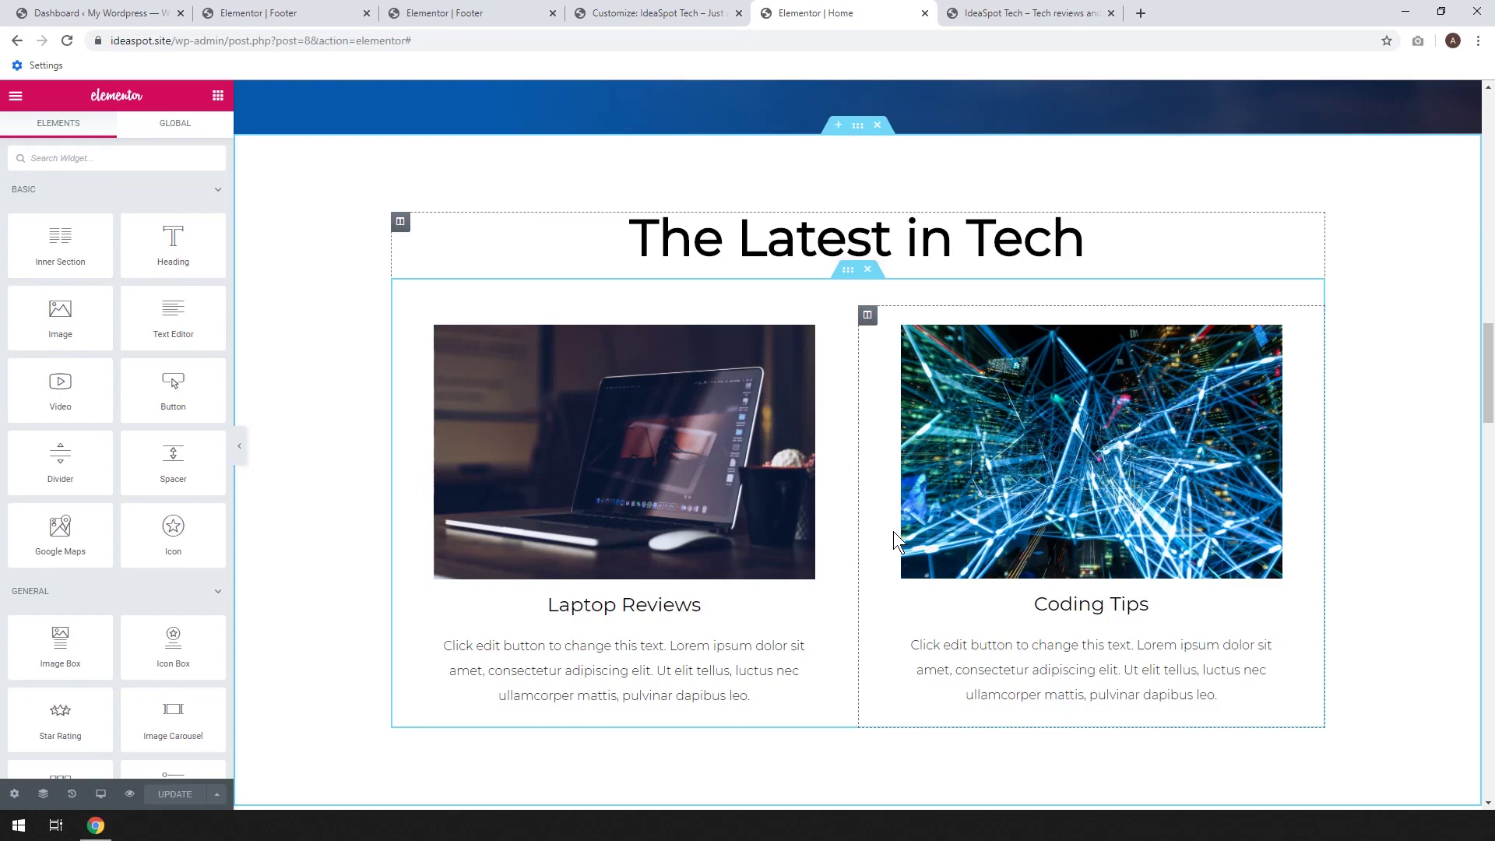
scroll(894, 531, "down", 2)
scroll(894, 540, "up", 1)
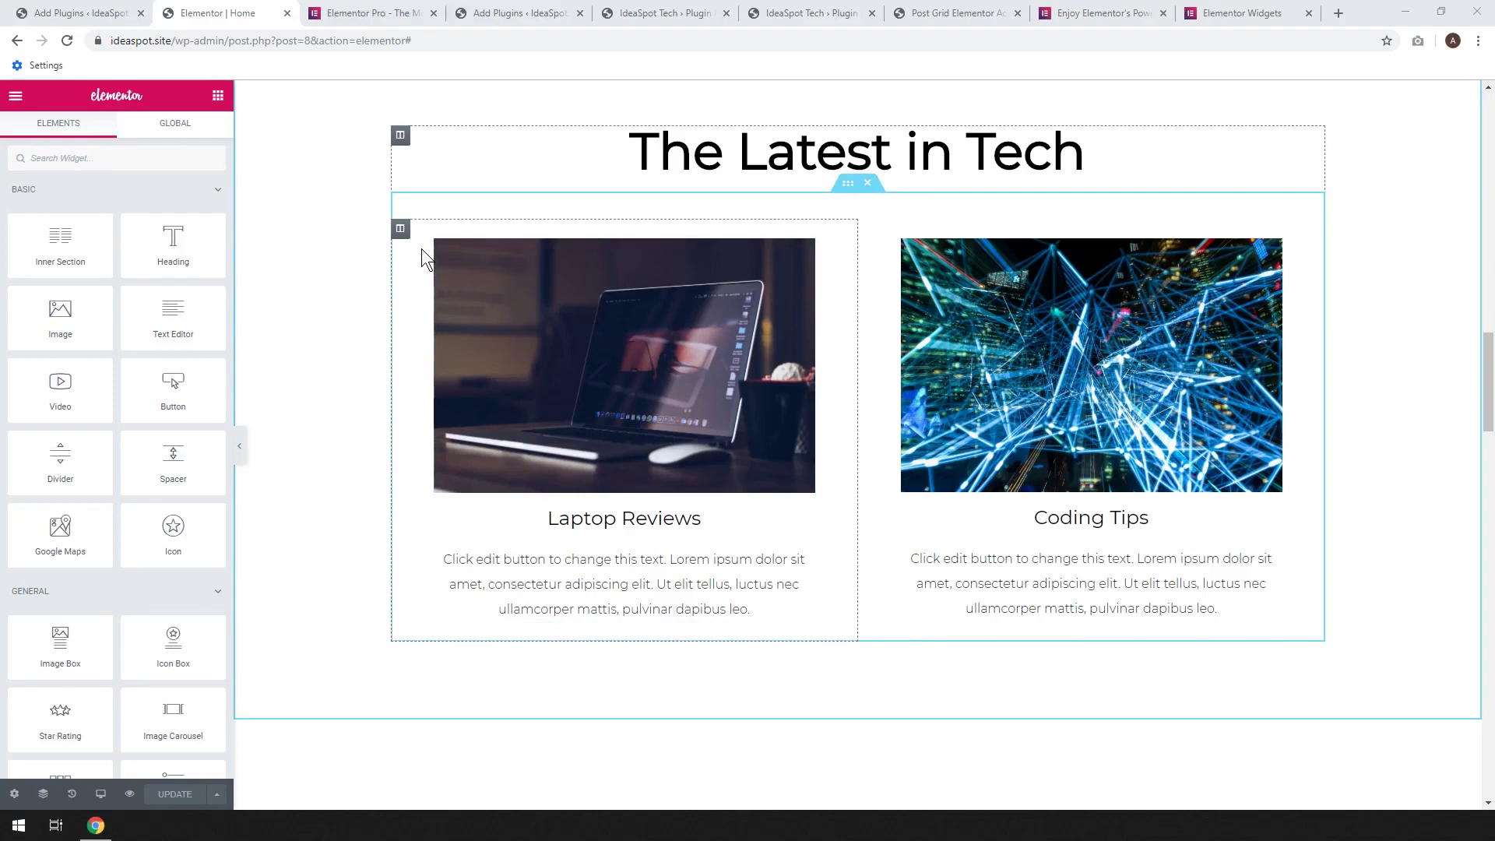
Scroll through the Elements panel and check the Elementor Pro widgets page
scroll(115, 447, "down", 2)
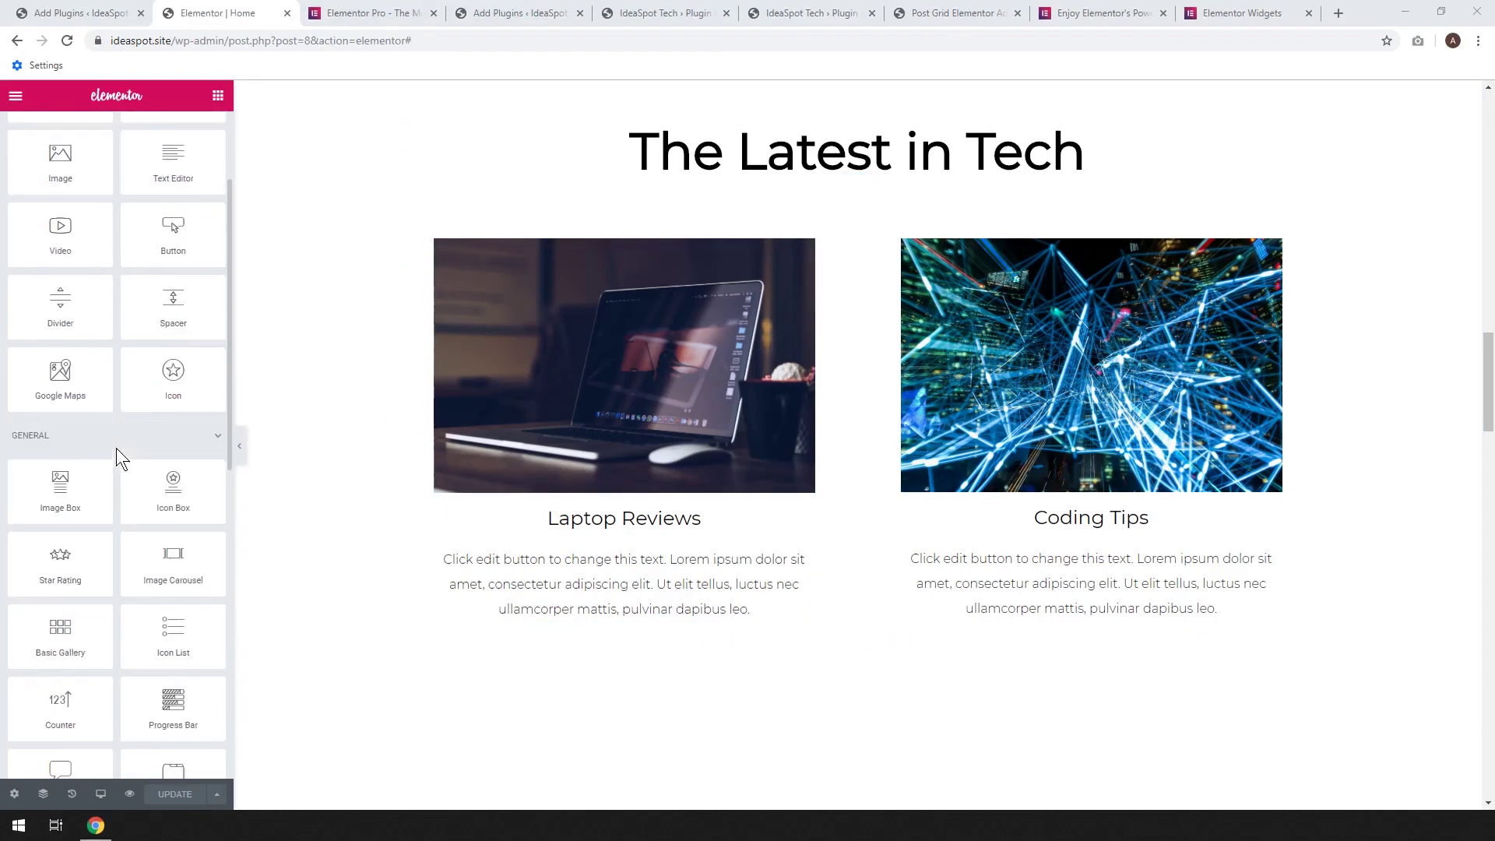
scroll(115, 446, "down", 2)
scroll(121, 450, "down", 4)
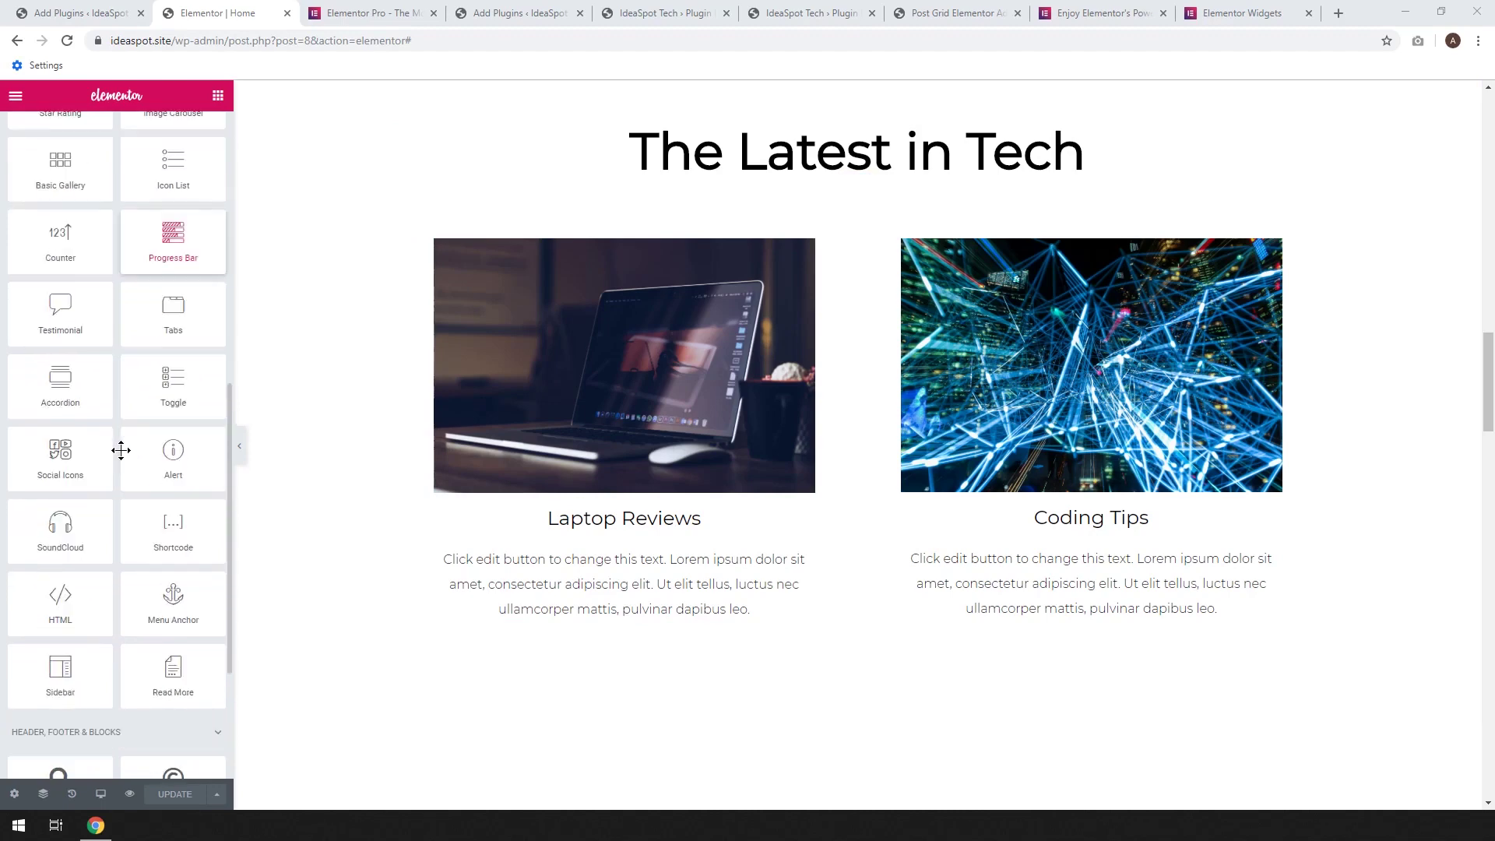
scroll(121, 450, "down", 2)
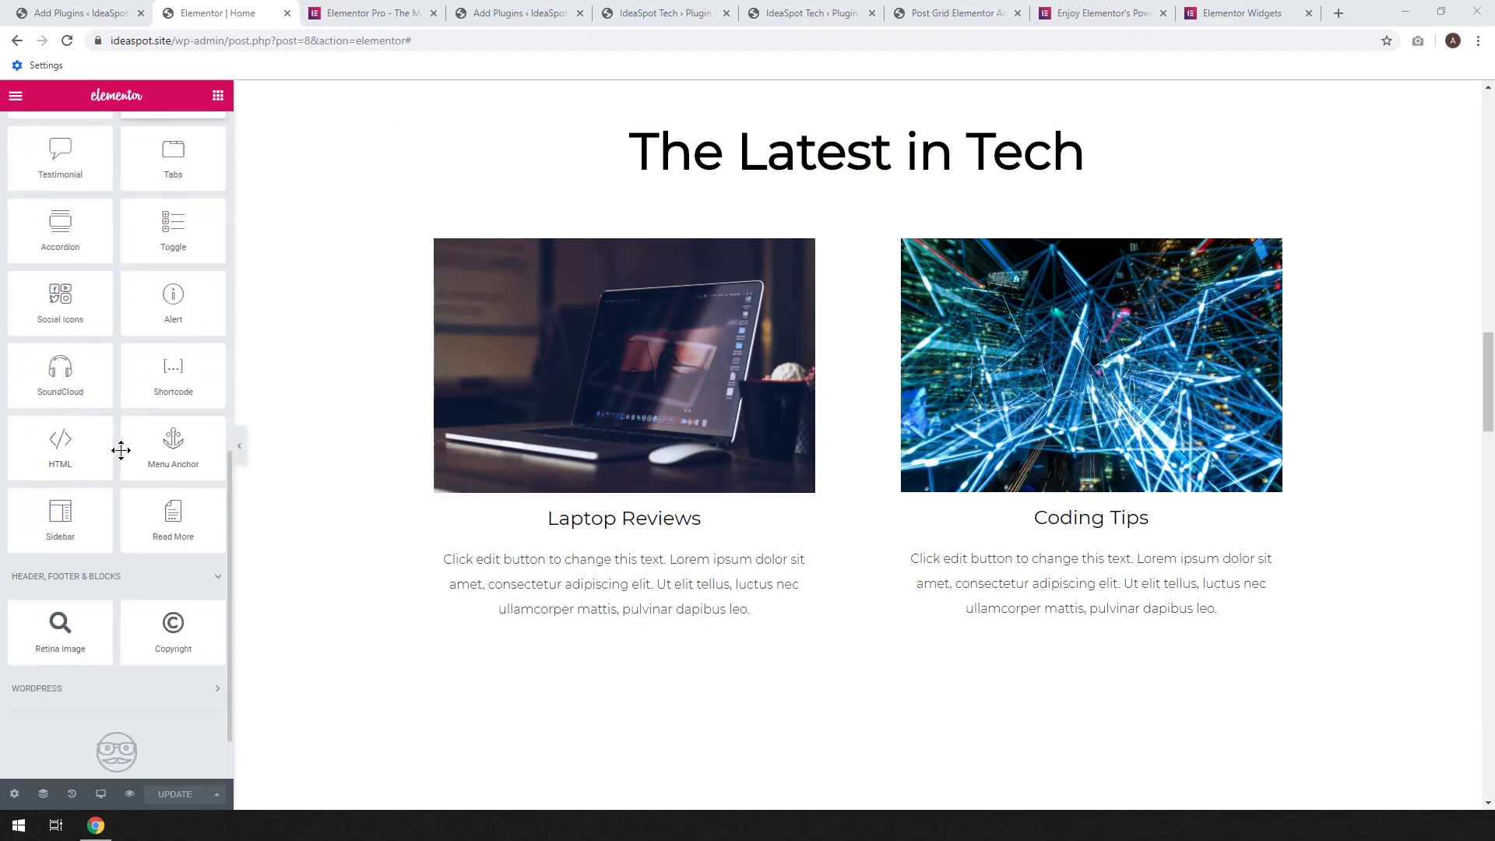
left_click(391, 11)
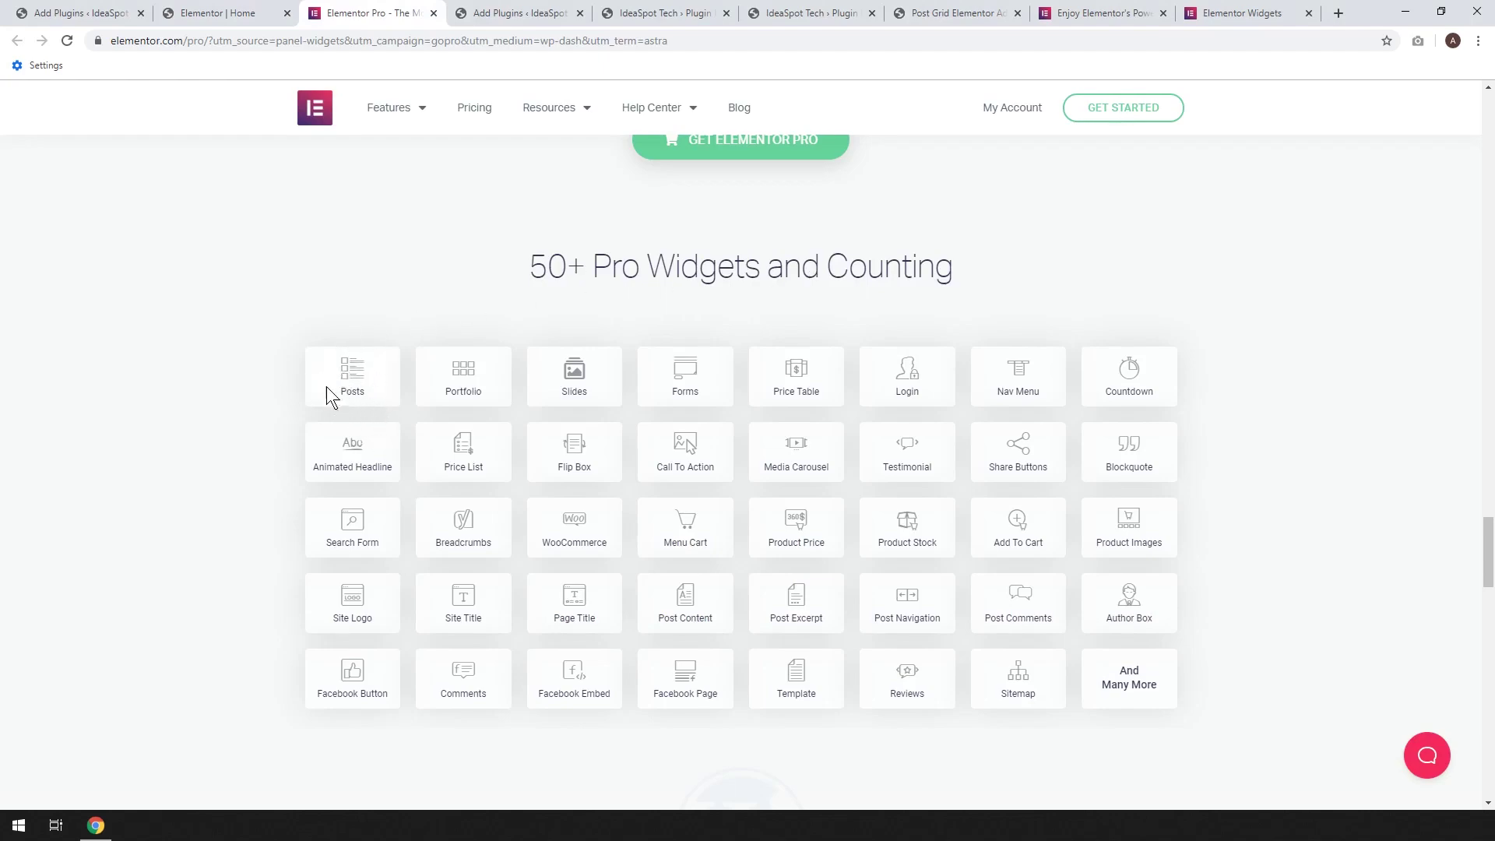
Go back to the Elementor editor, then switch to the WordPress Add Plugins tab
left_click(288, 11)
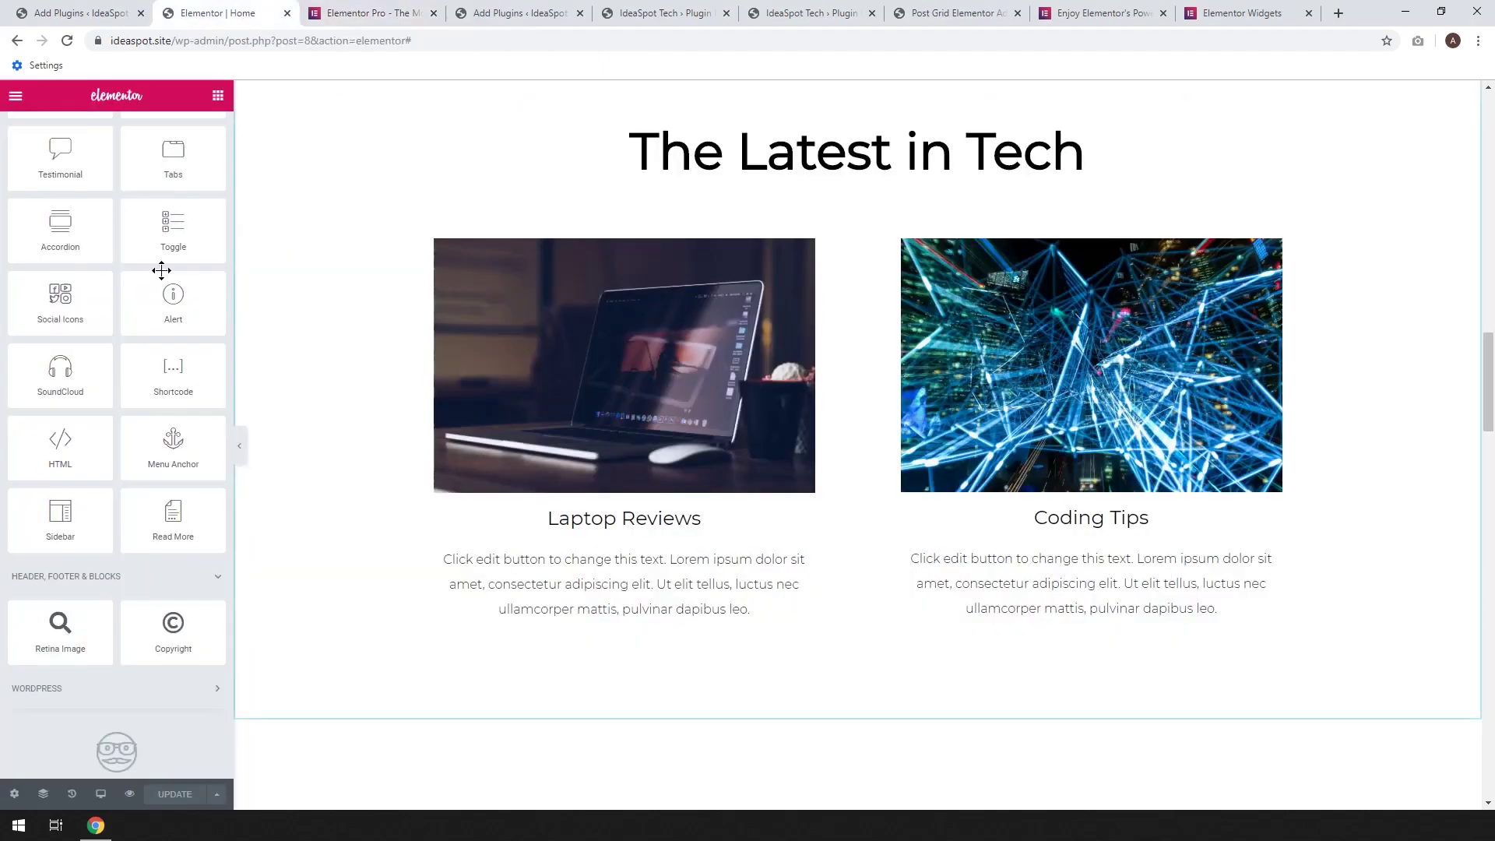
scroll(125, 467, "down", 5)
scroll(133, 510, "up", 6)
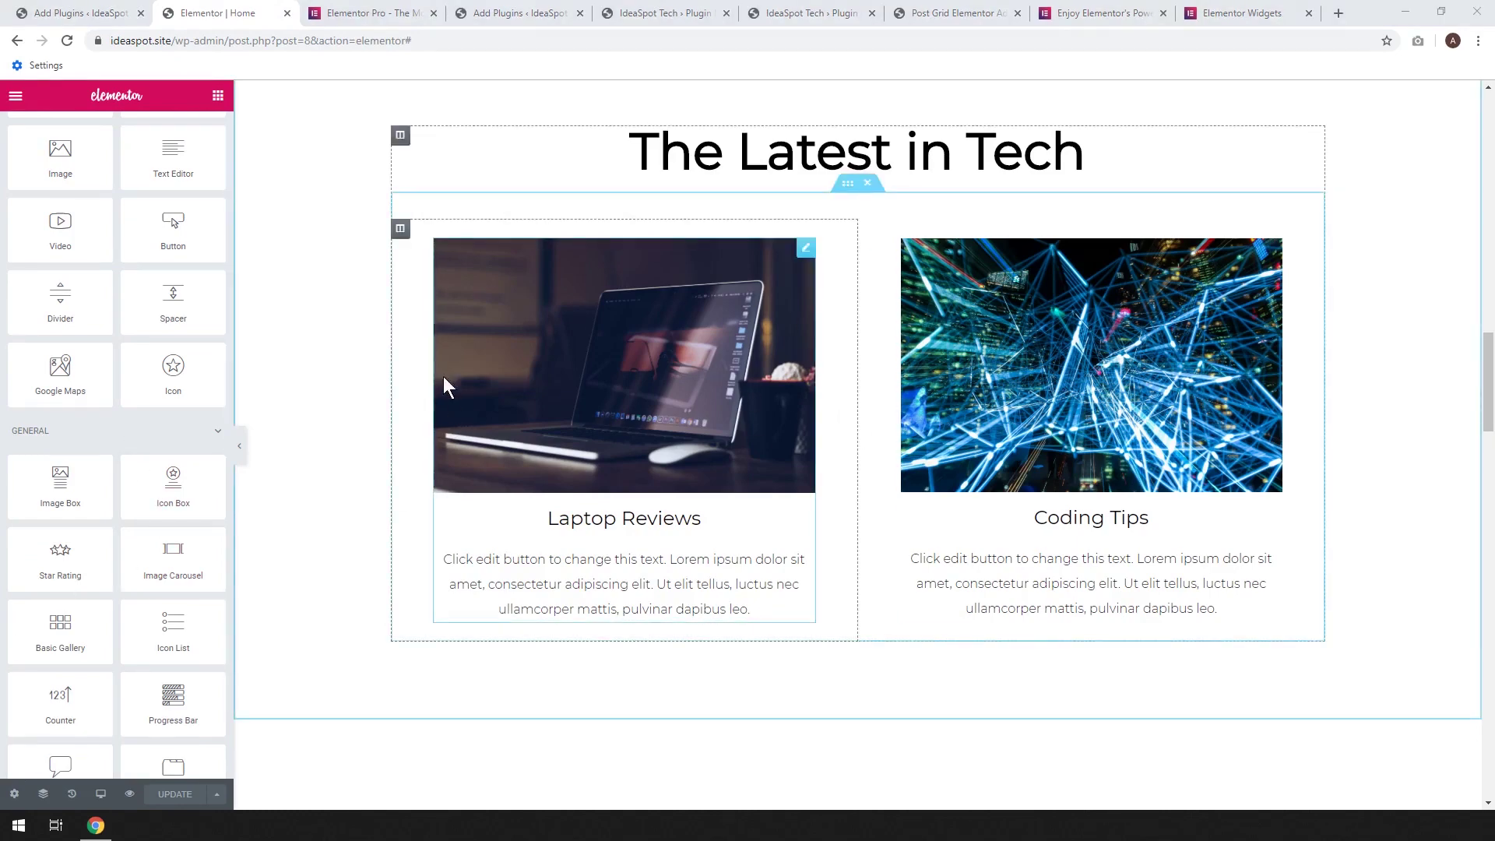
left_click(71, 13)
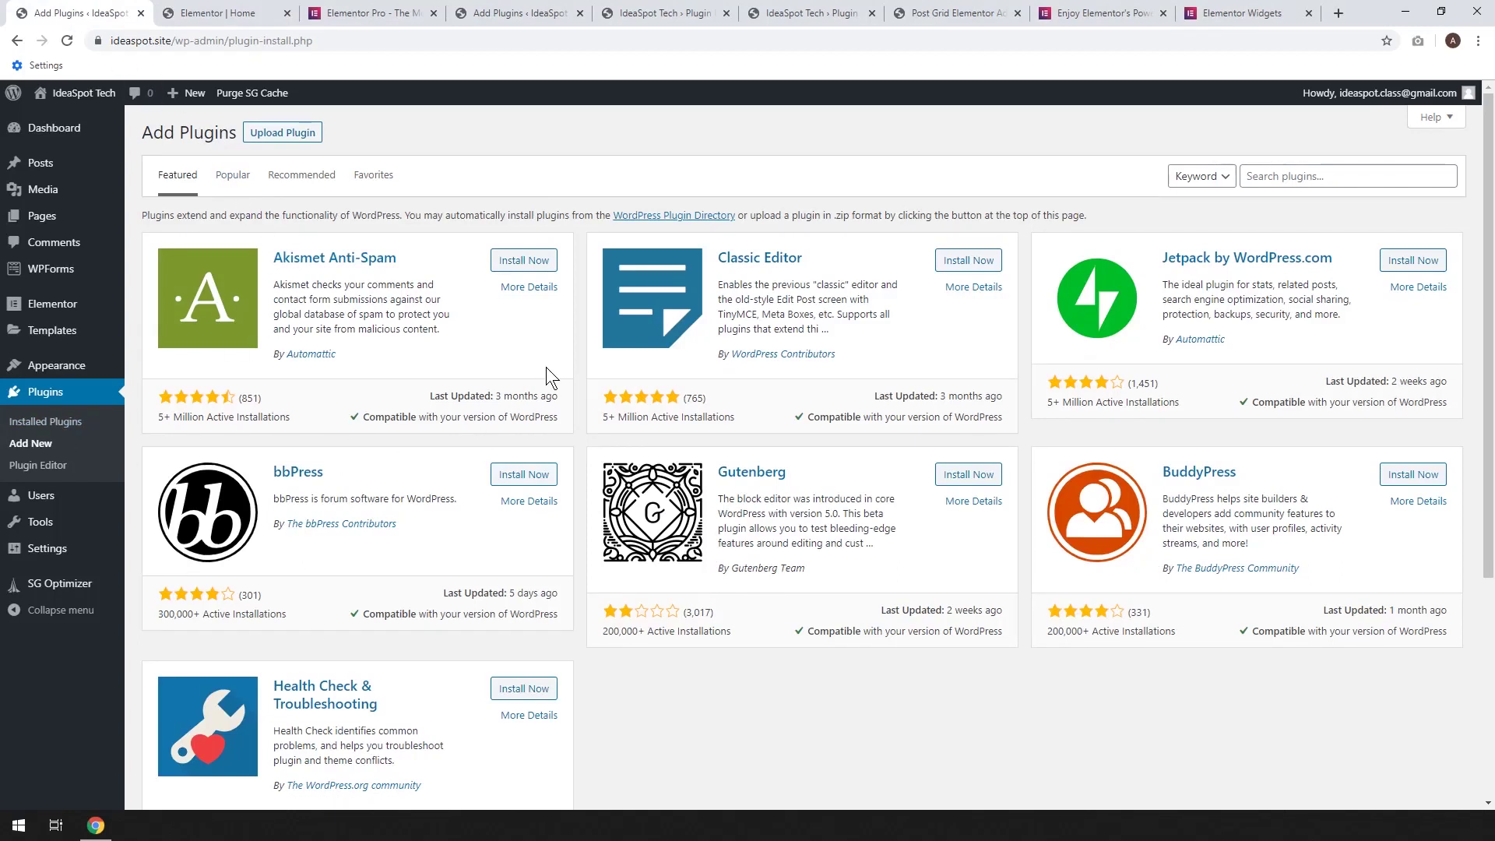
Search plugins for 'elementor blog', then install and activate Post Grid Elementor Addon
left_click(1265, 182)
left_click(1298, 230)
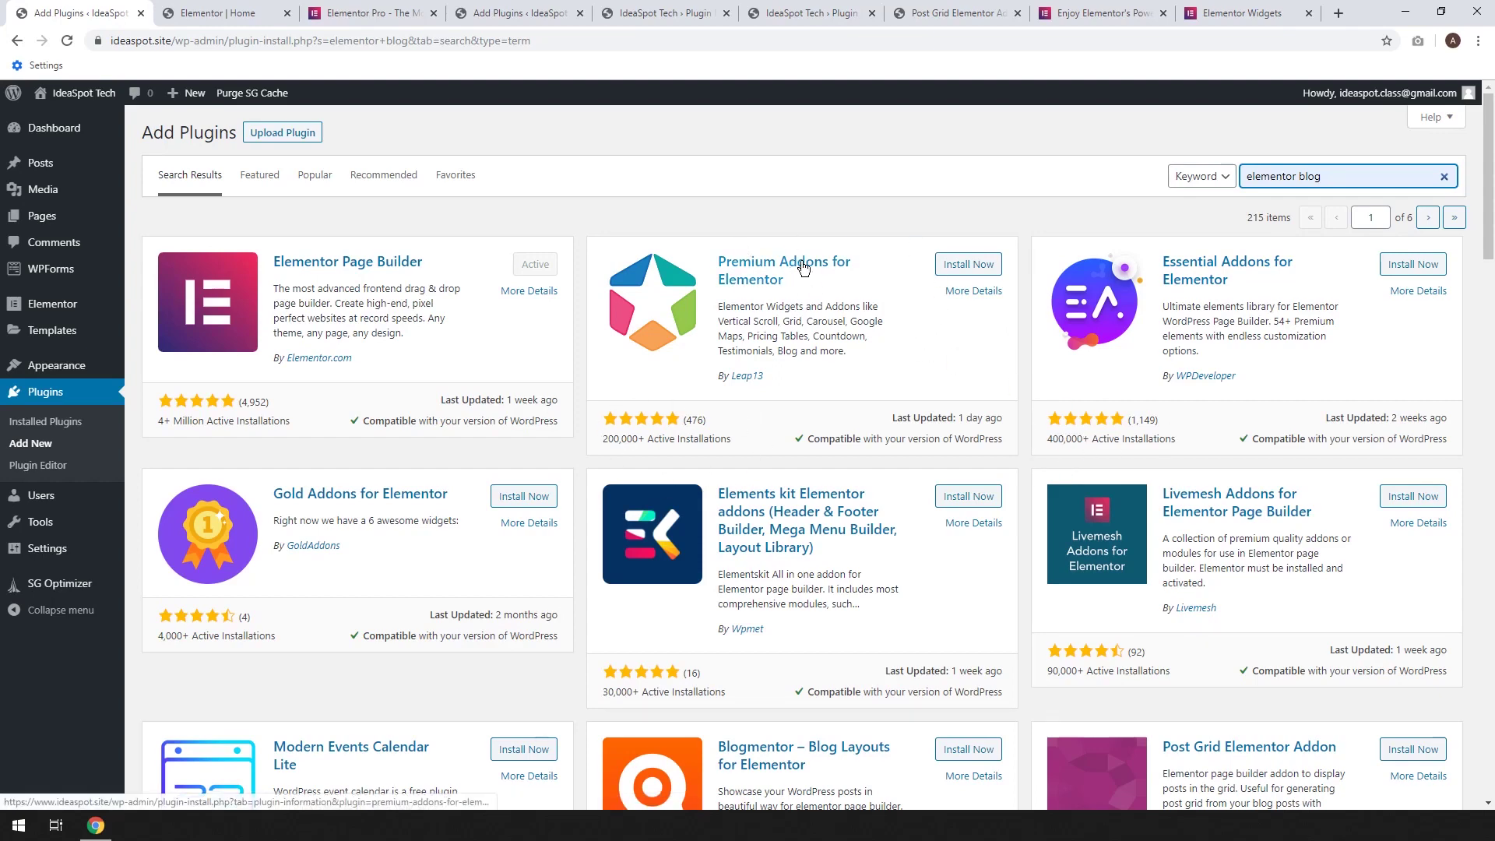
scroll(942, 284, "down", 3)
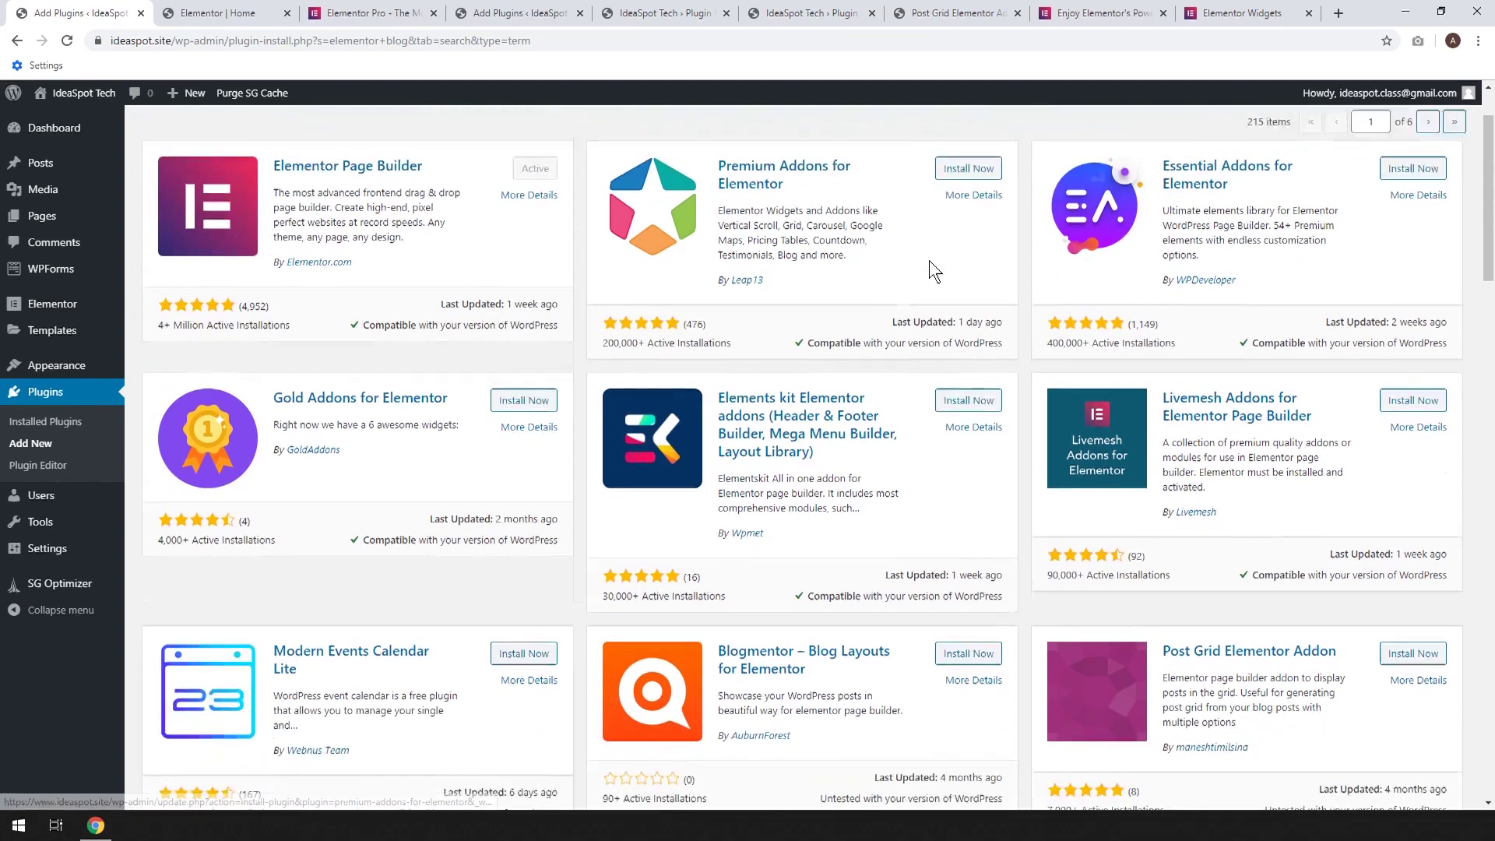
scroll(1191, 521, "down", 1)
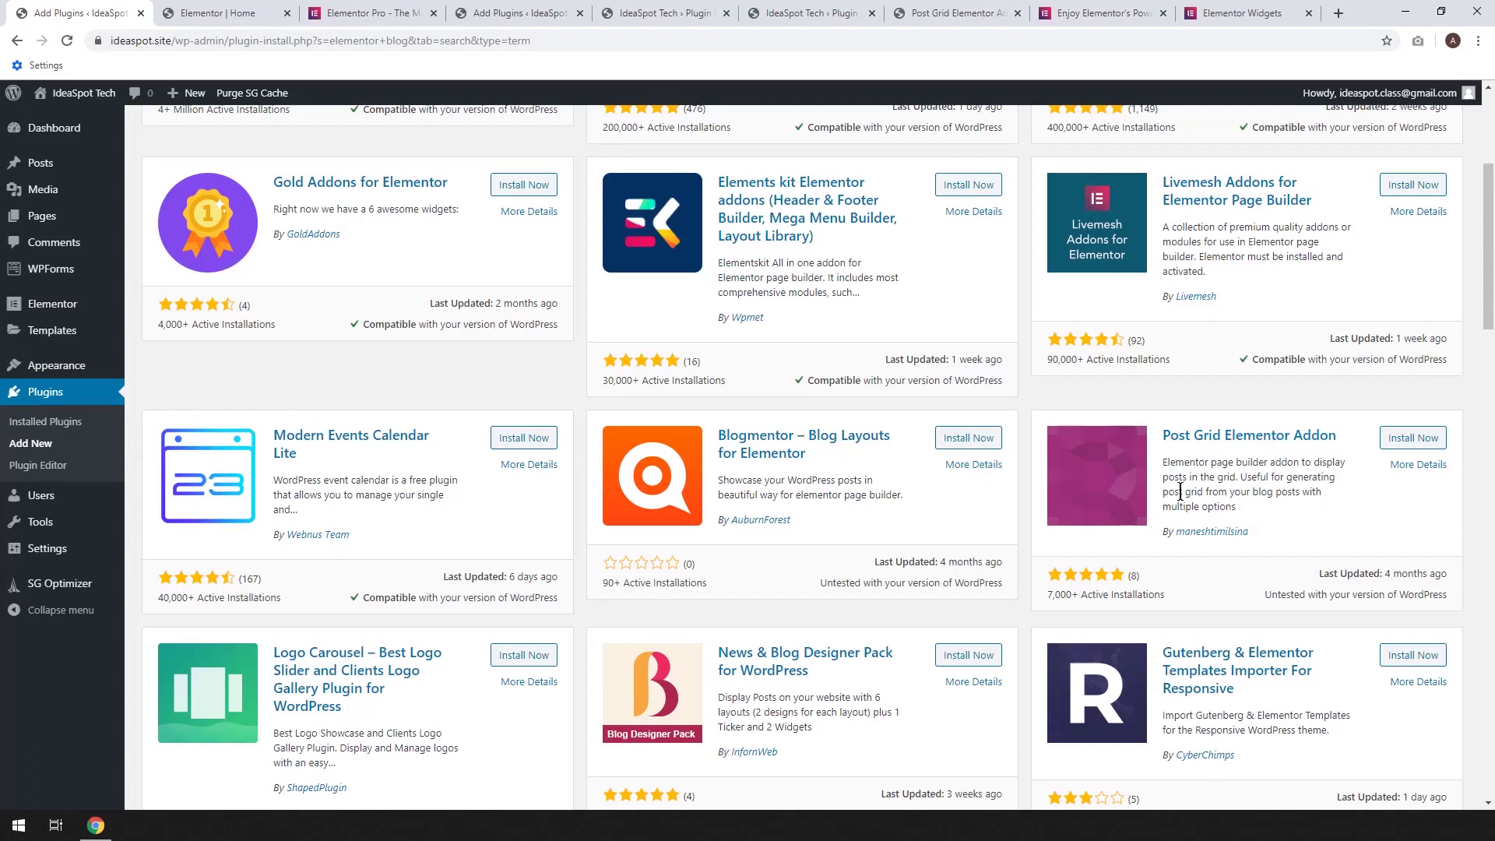
left_click(1416, 438)
left_click(1419, 438)
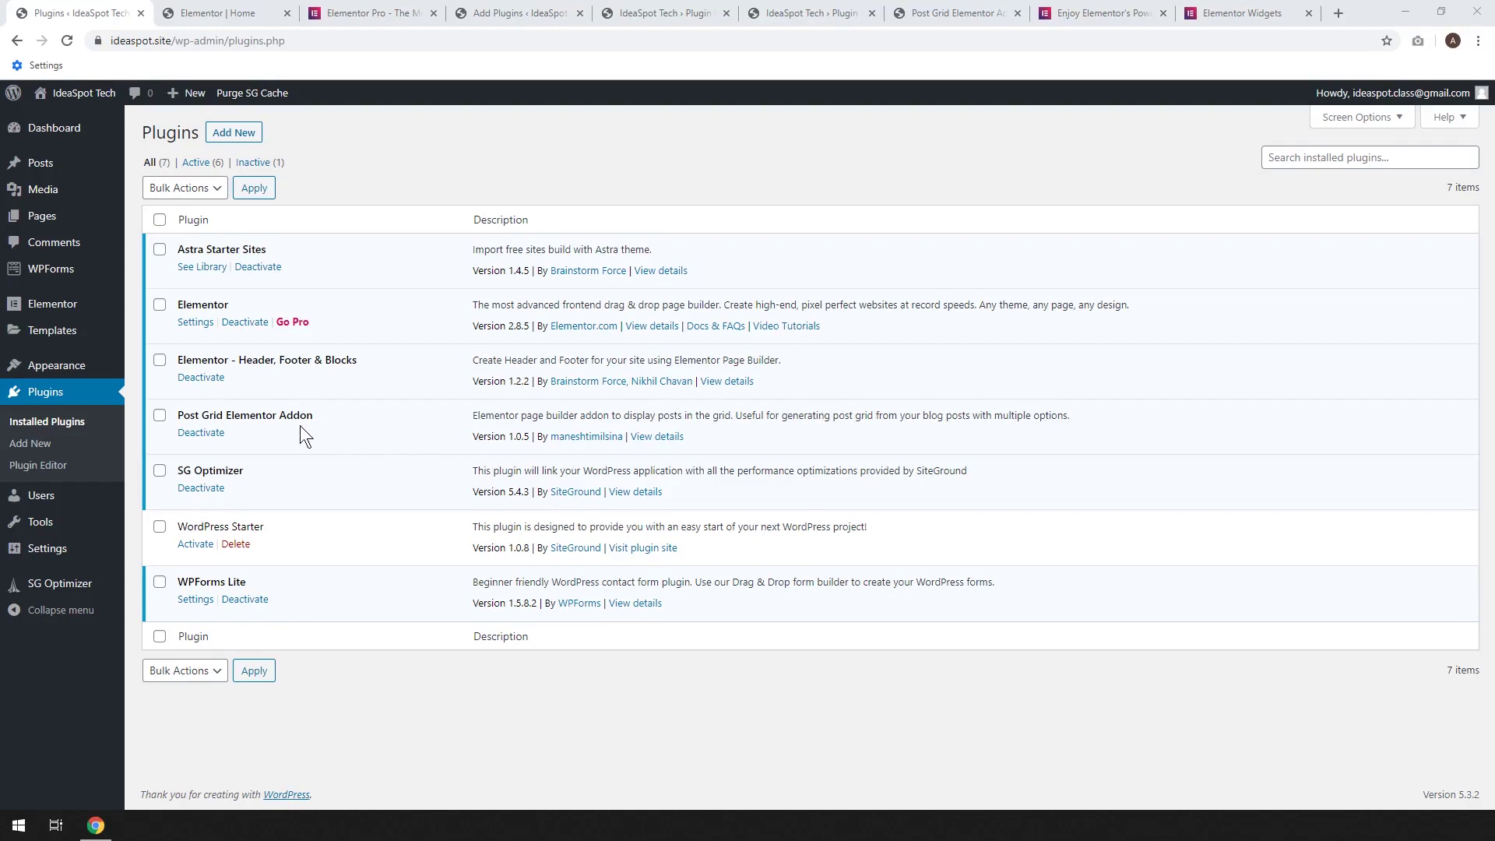
left_click_drag(175, 415, 327, 414)
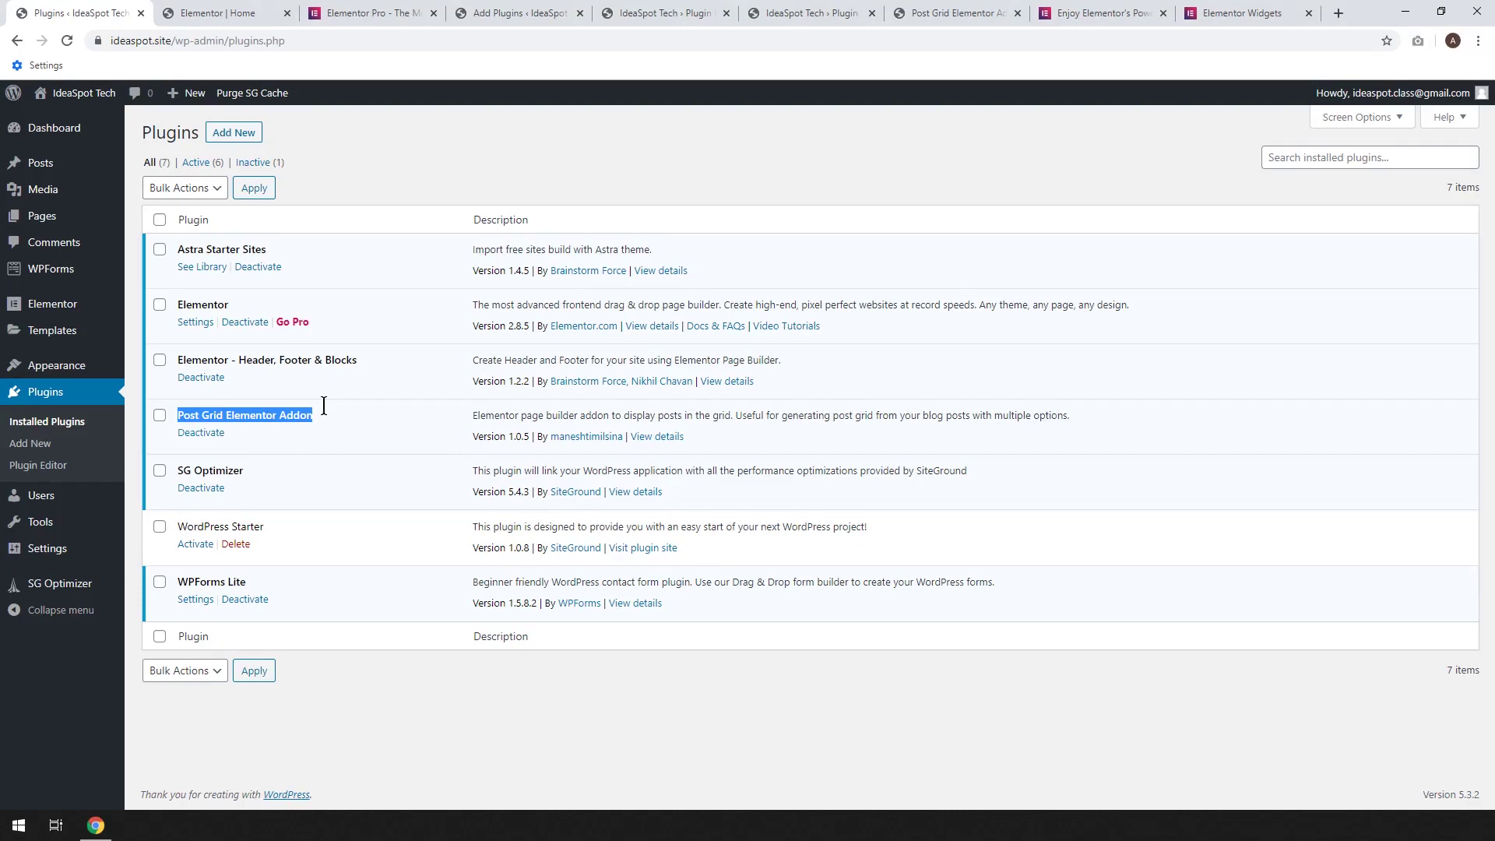
left_click(235, 133)
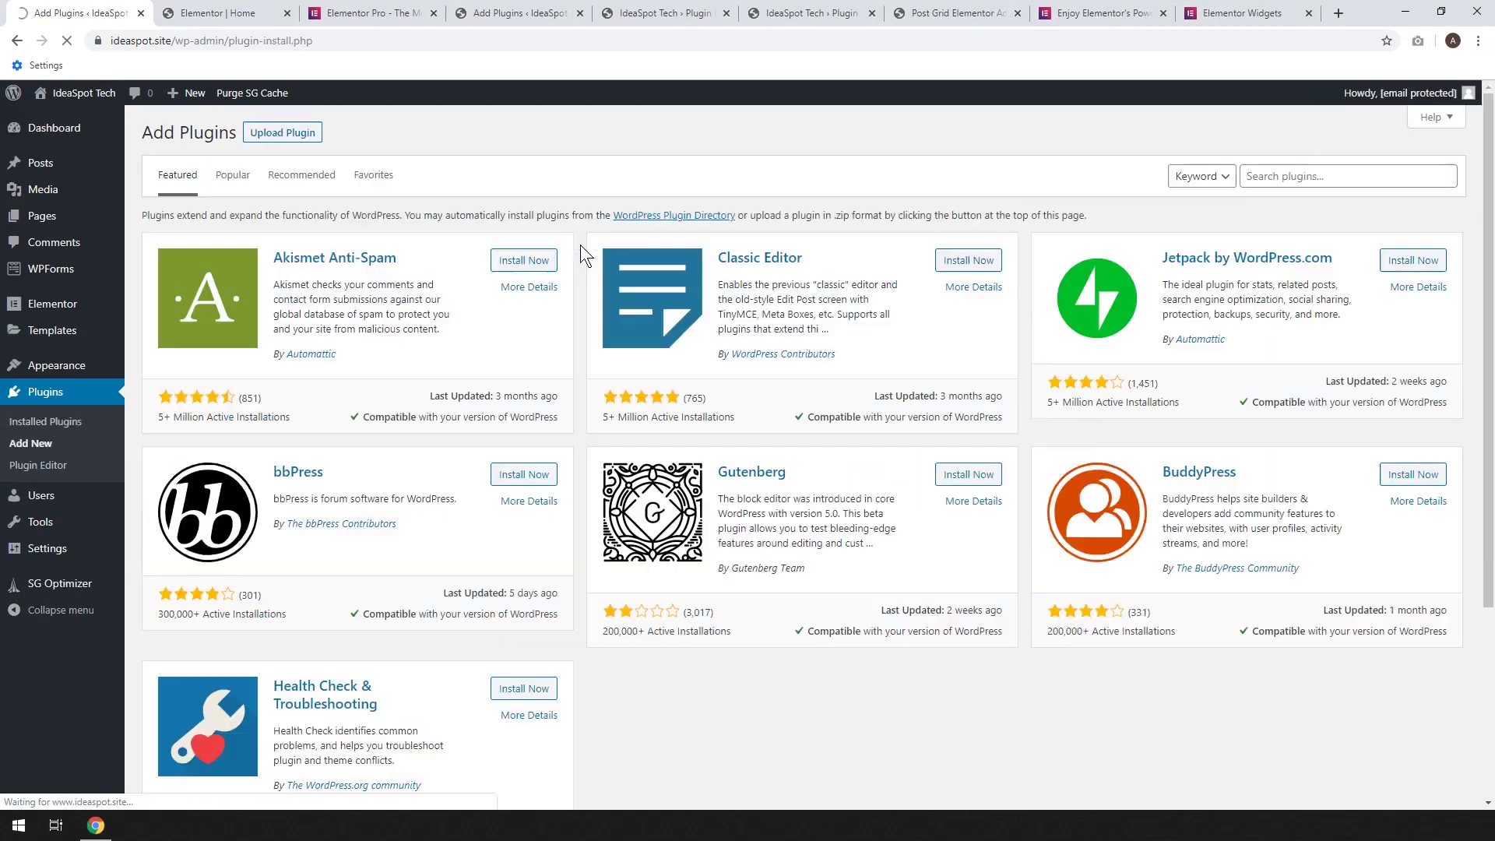
Search plugins for 'duplicator', then install and activate Post Duplicator
left_click(1315, 176)
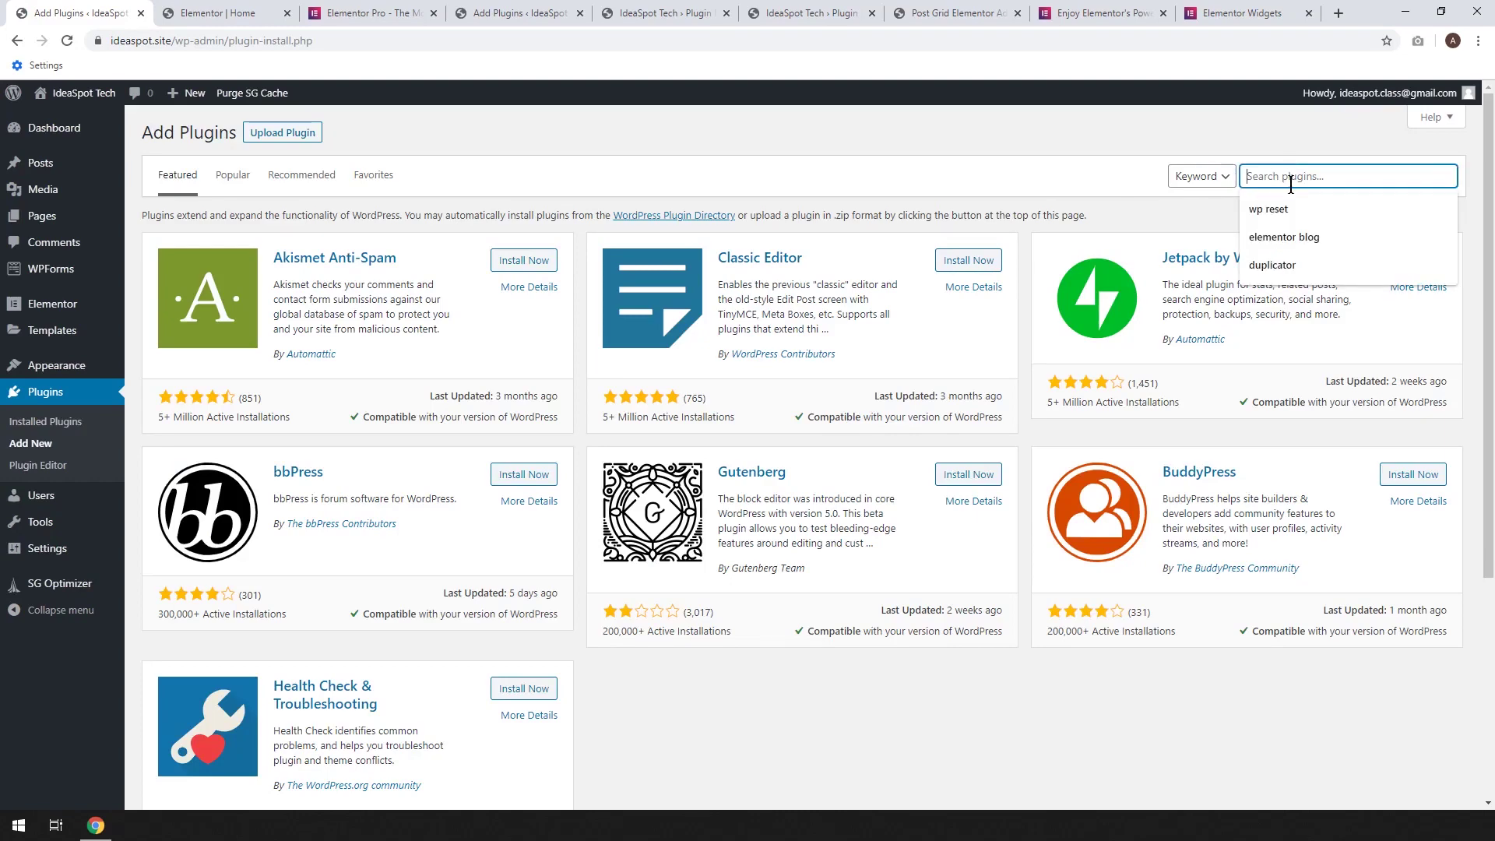
left_click(1273, 264)
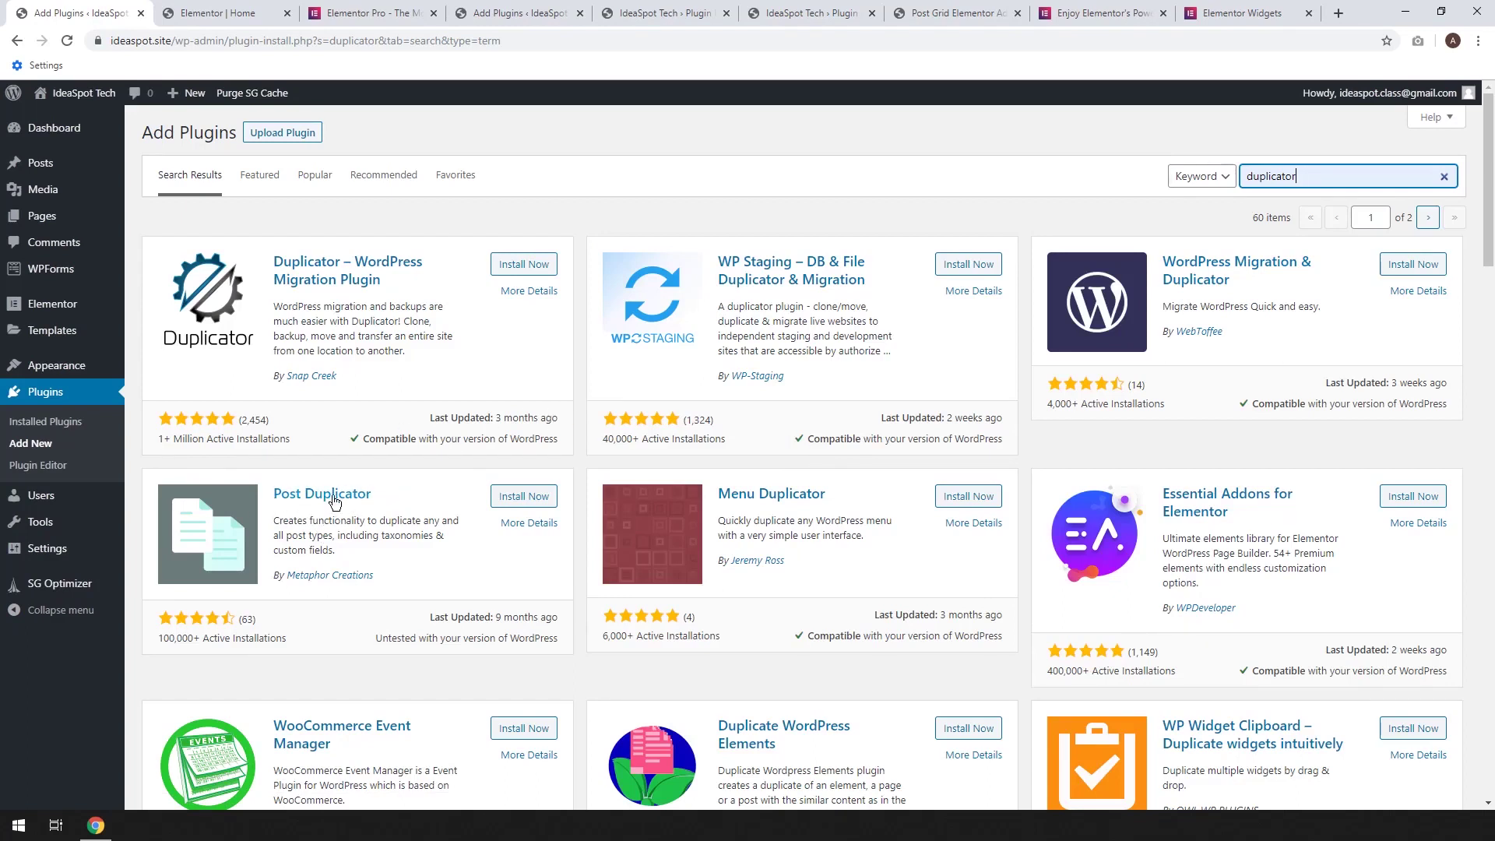
left_click(511, 498)
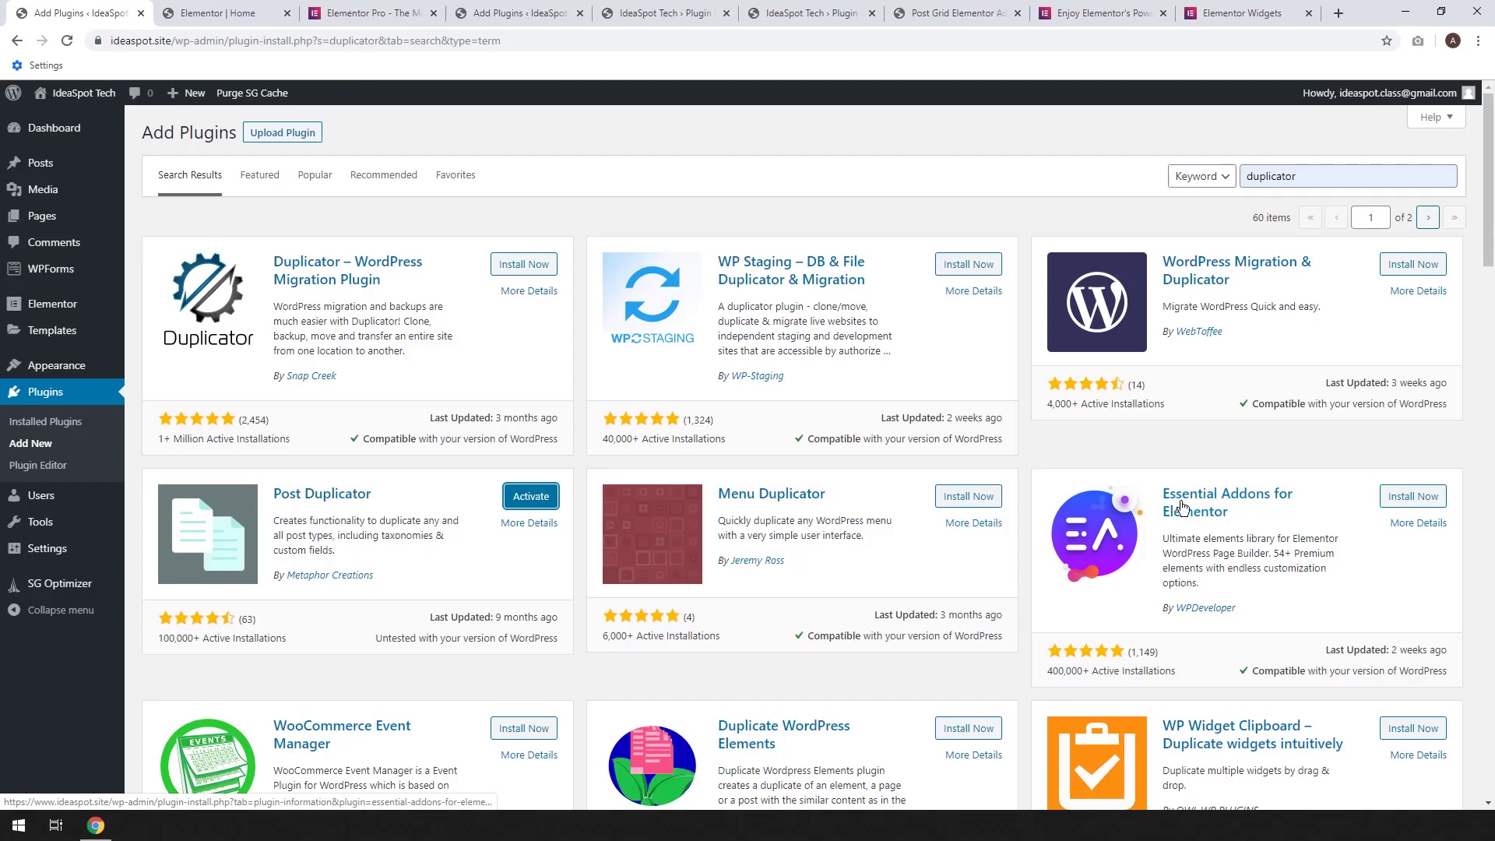
left_click(533, 498)
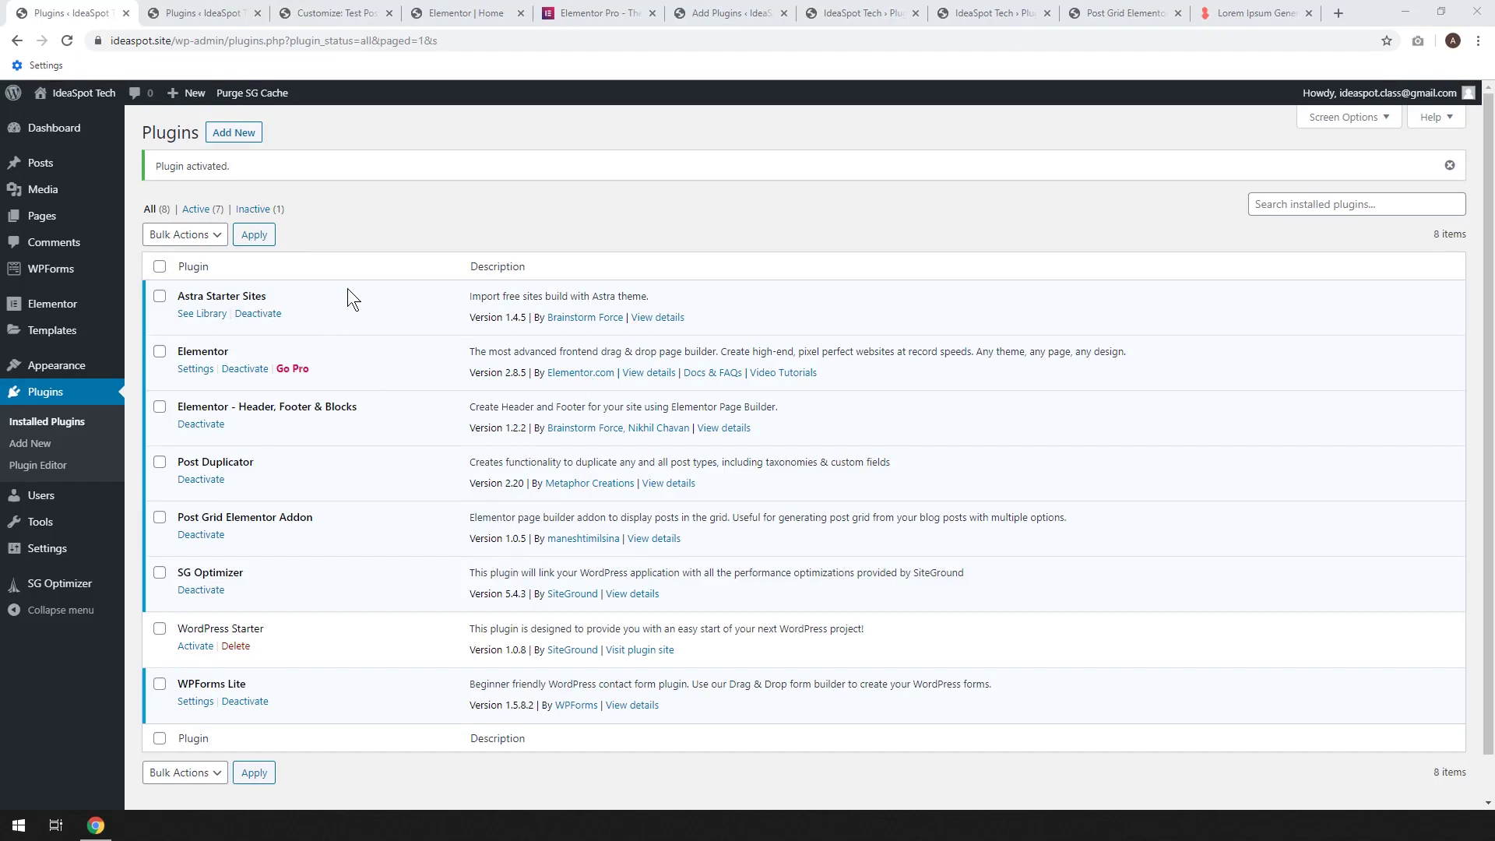
Open All Posts and view the Hello world! post in a new tab
mouse_move(46, 167)
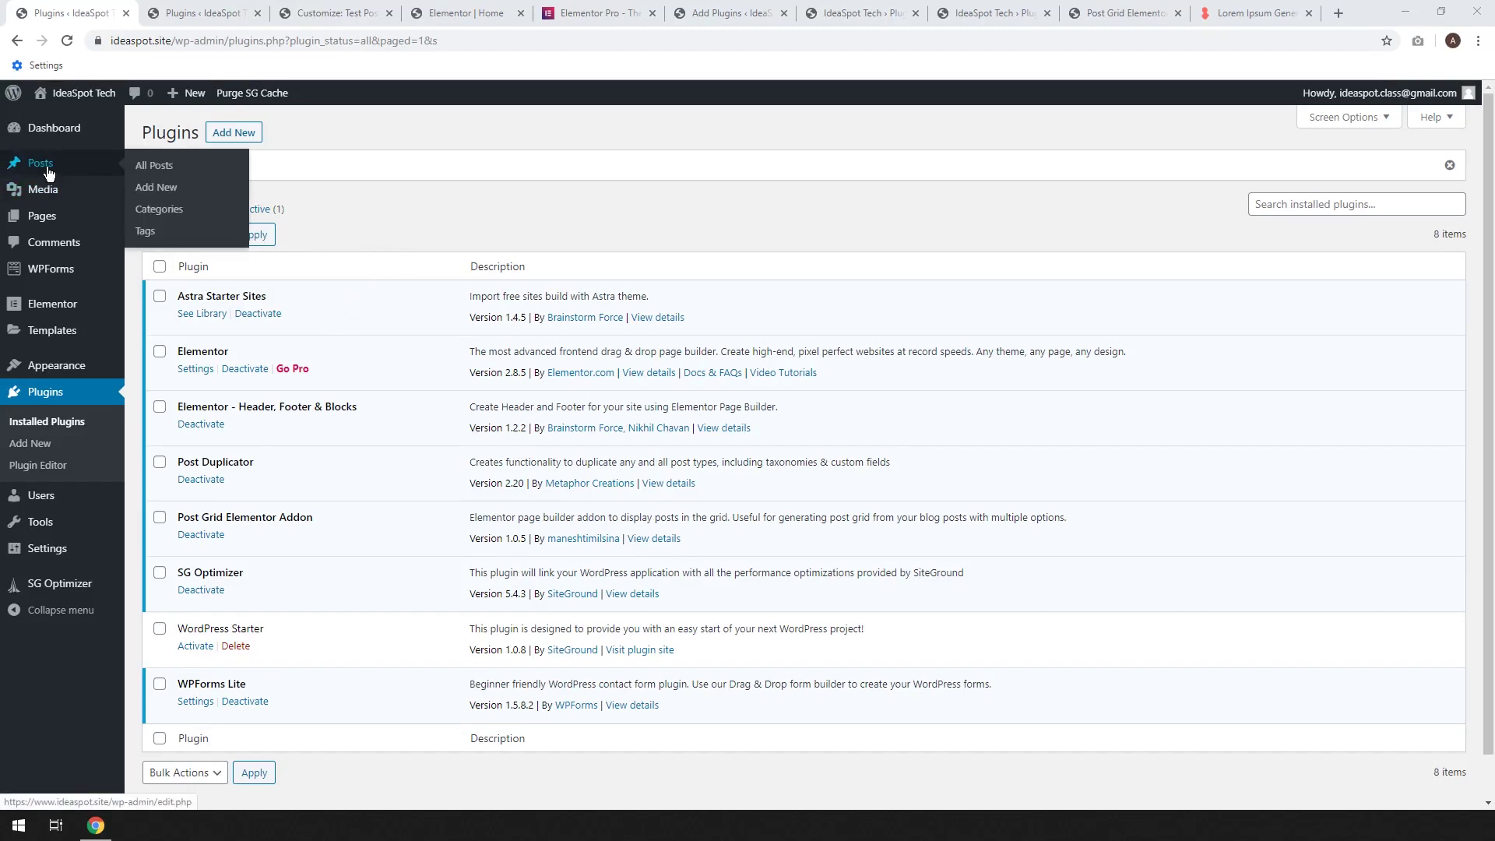
left_click(142, 167)
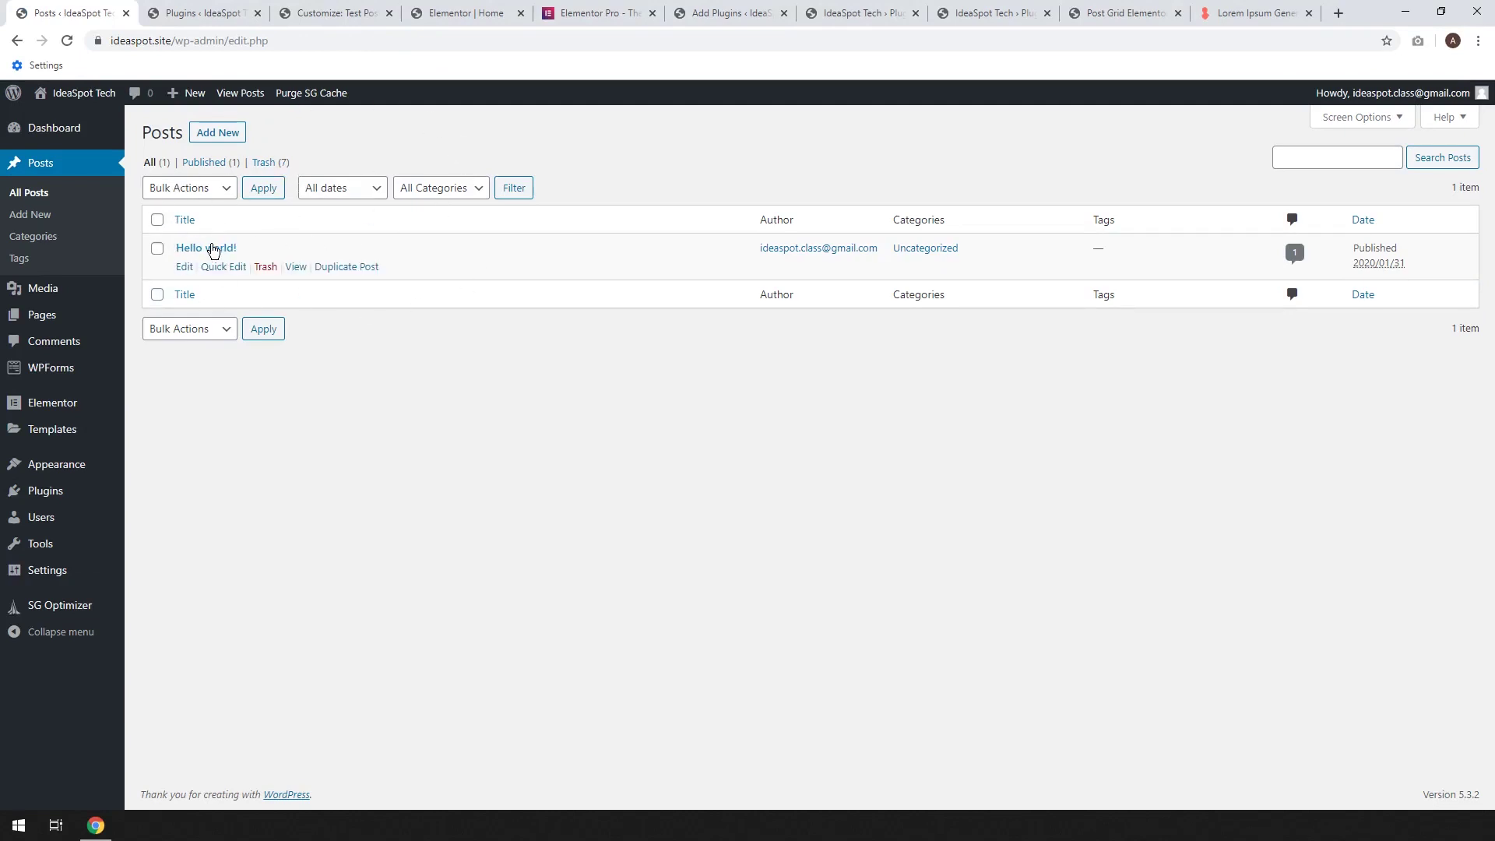
right_click(297, 270)
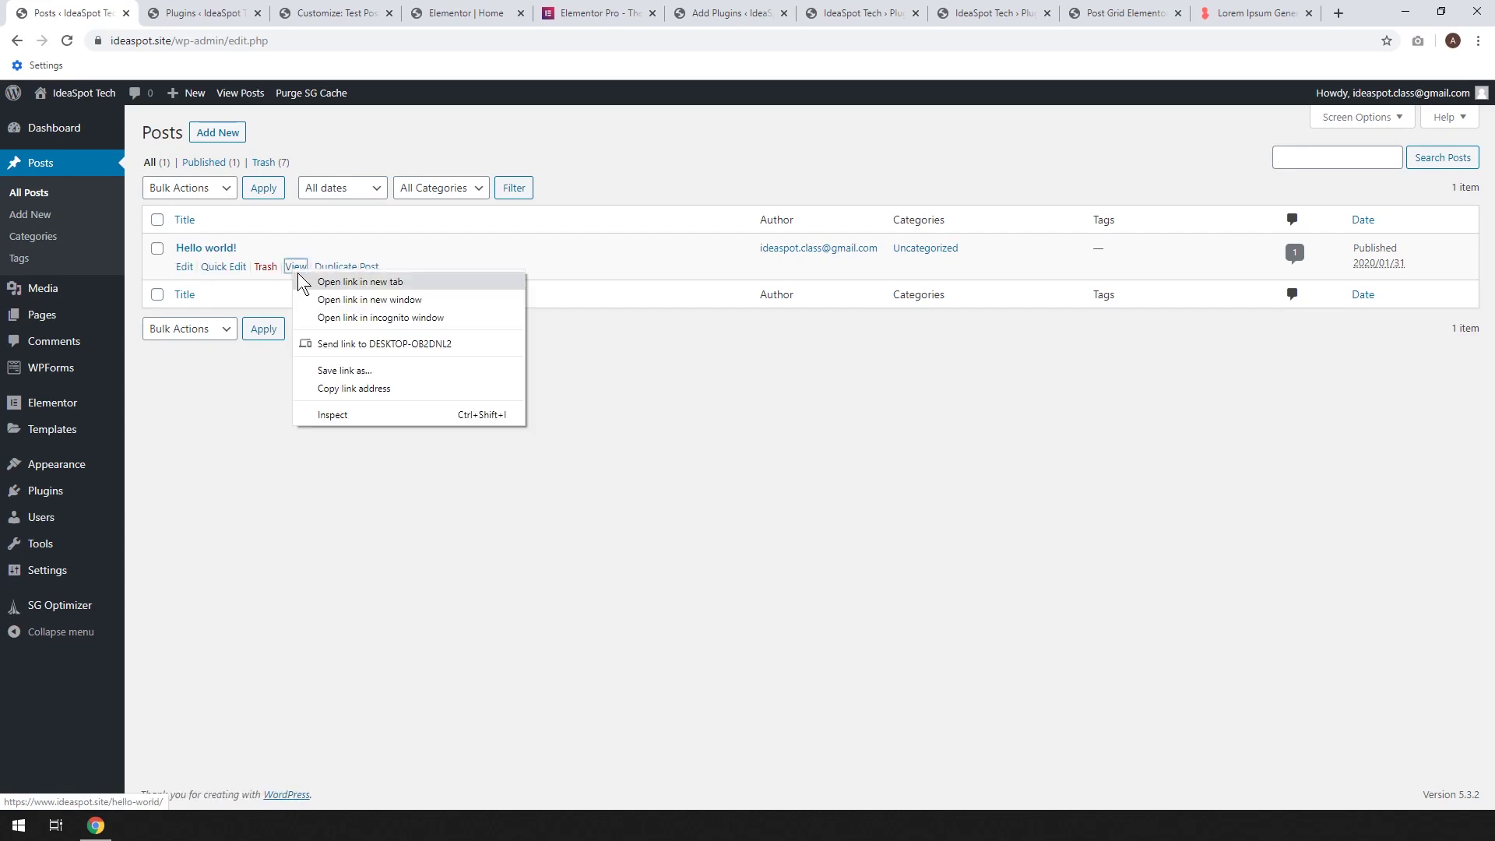
left_click(299, 275)
left_click(162, 20)
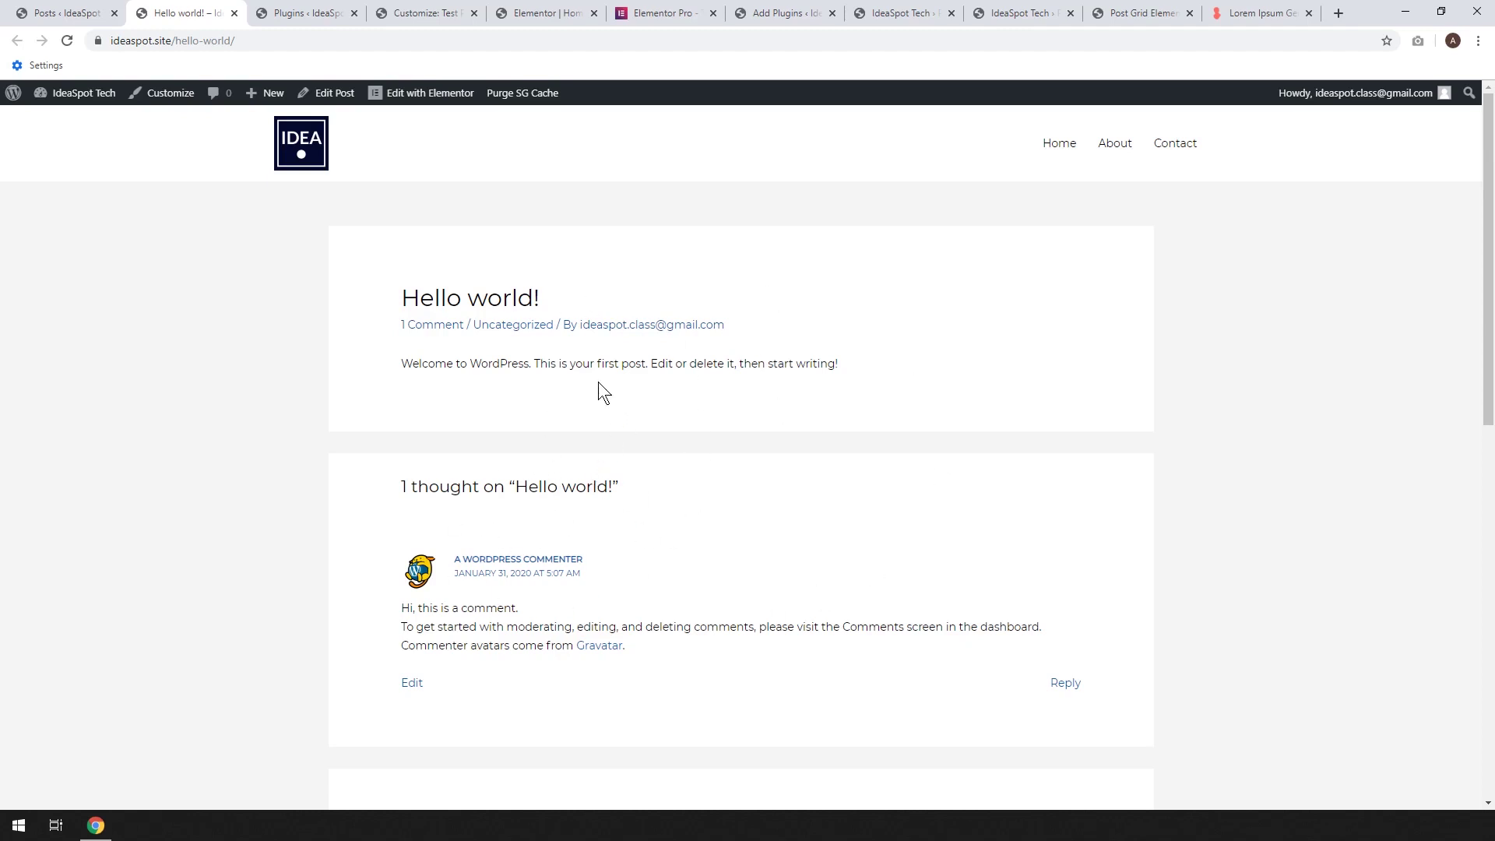
Move Hello world! to the trash and start a new blank post
left_click(77, 4)
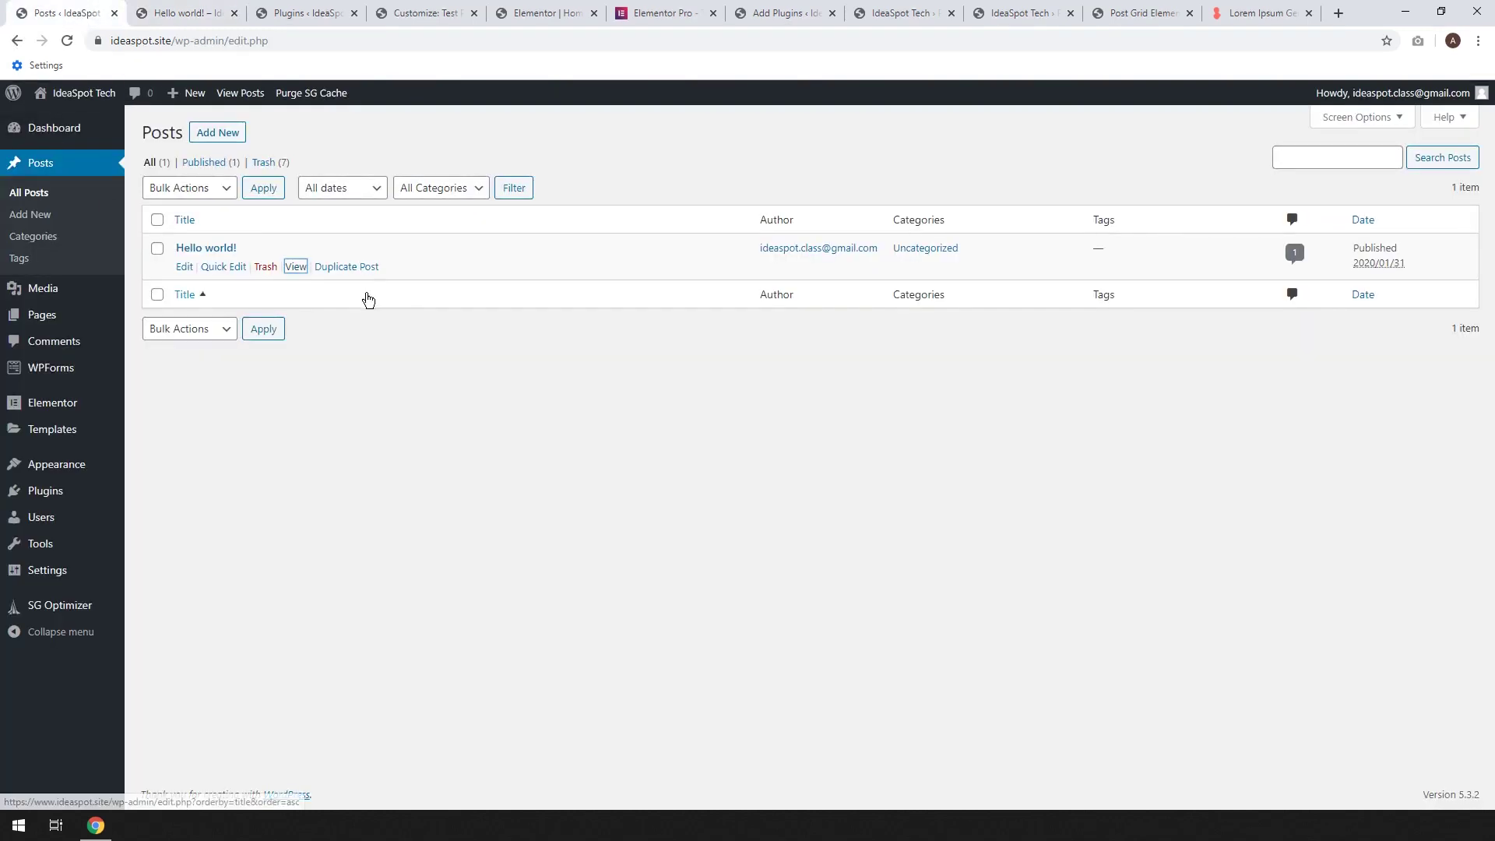
left_click(265, 268)
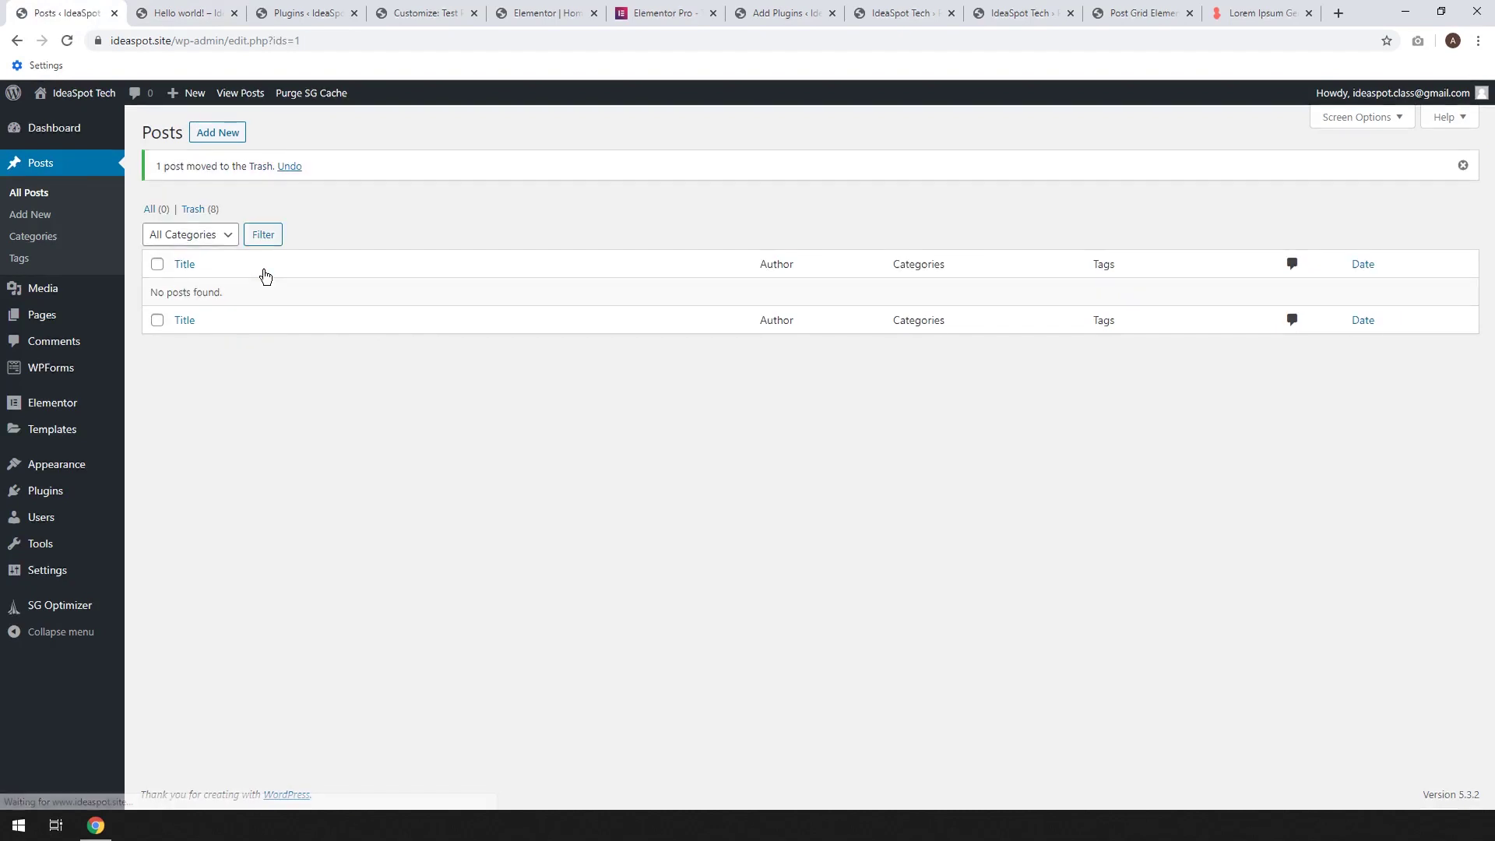
left_click(217, 133)
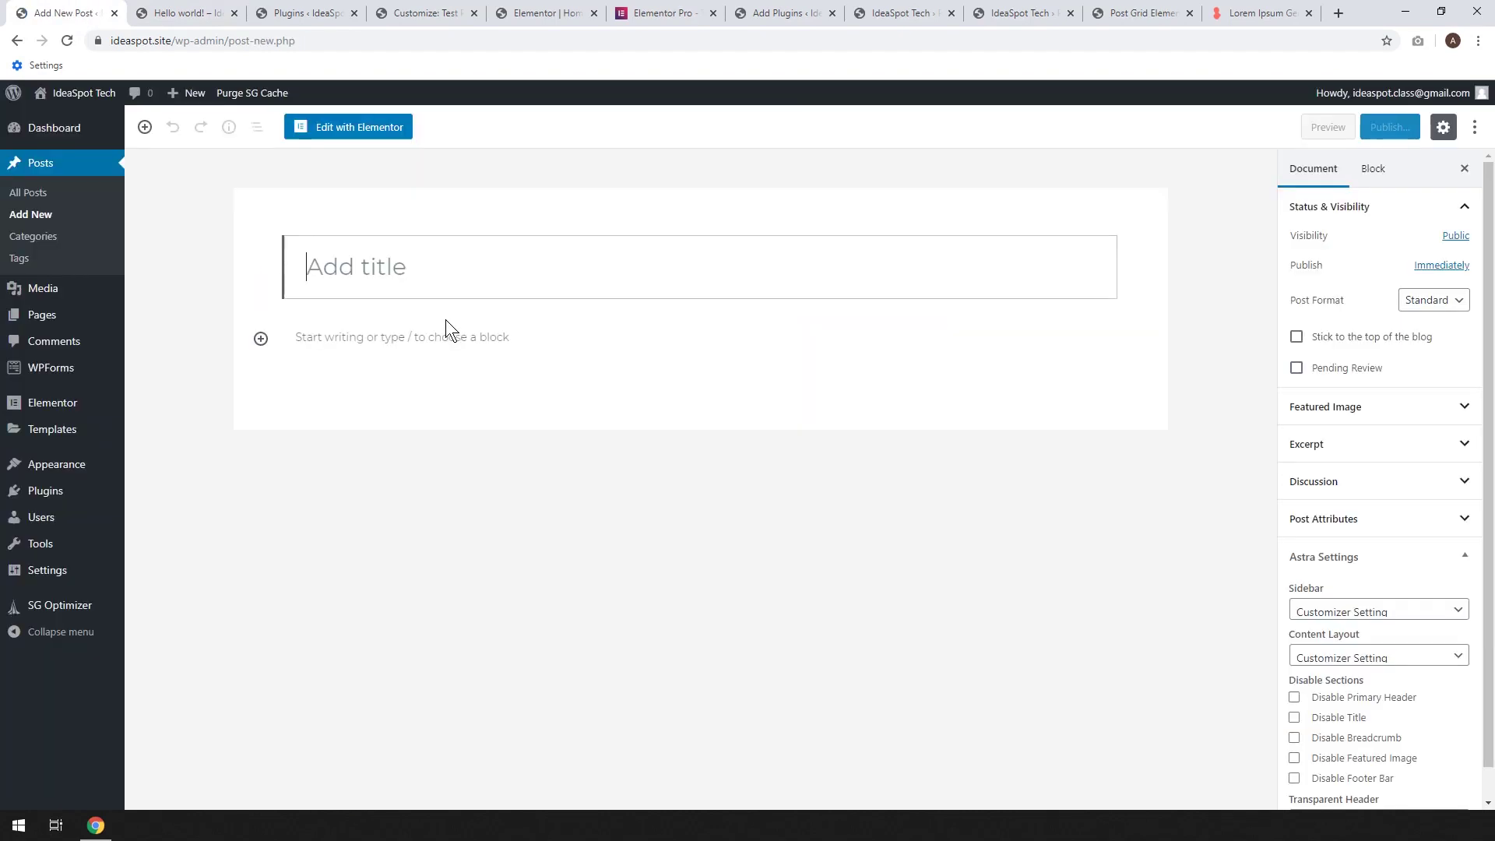
Title the post 'Tech Post 1' and paste three lorem ipsum paragraphs as its body
type("Tech Post 1")
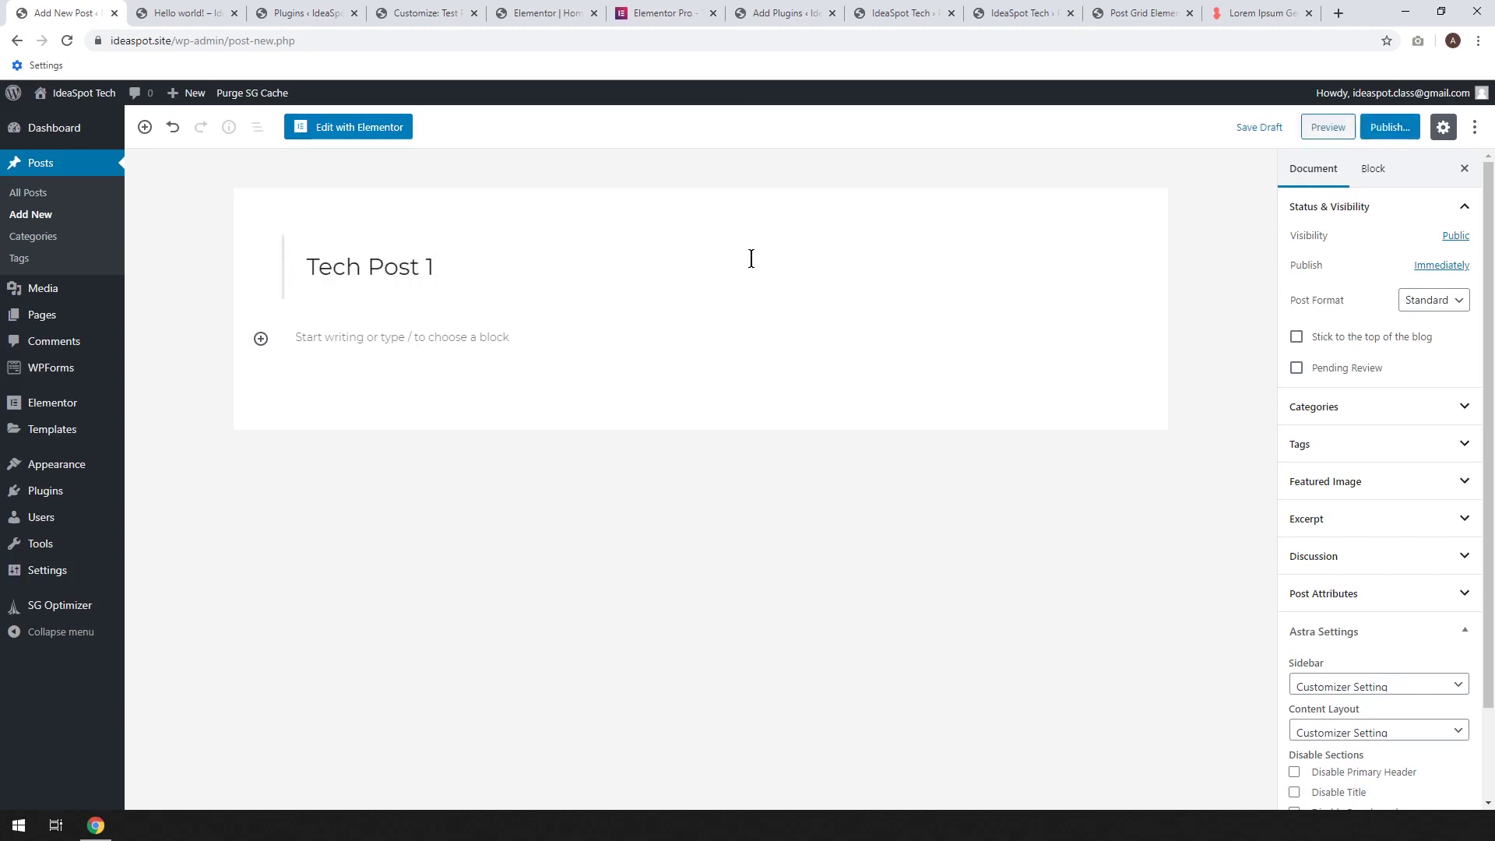
left_click(335, 337)
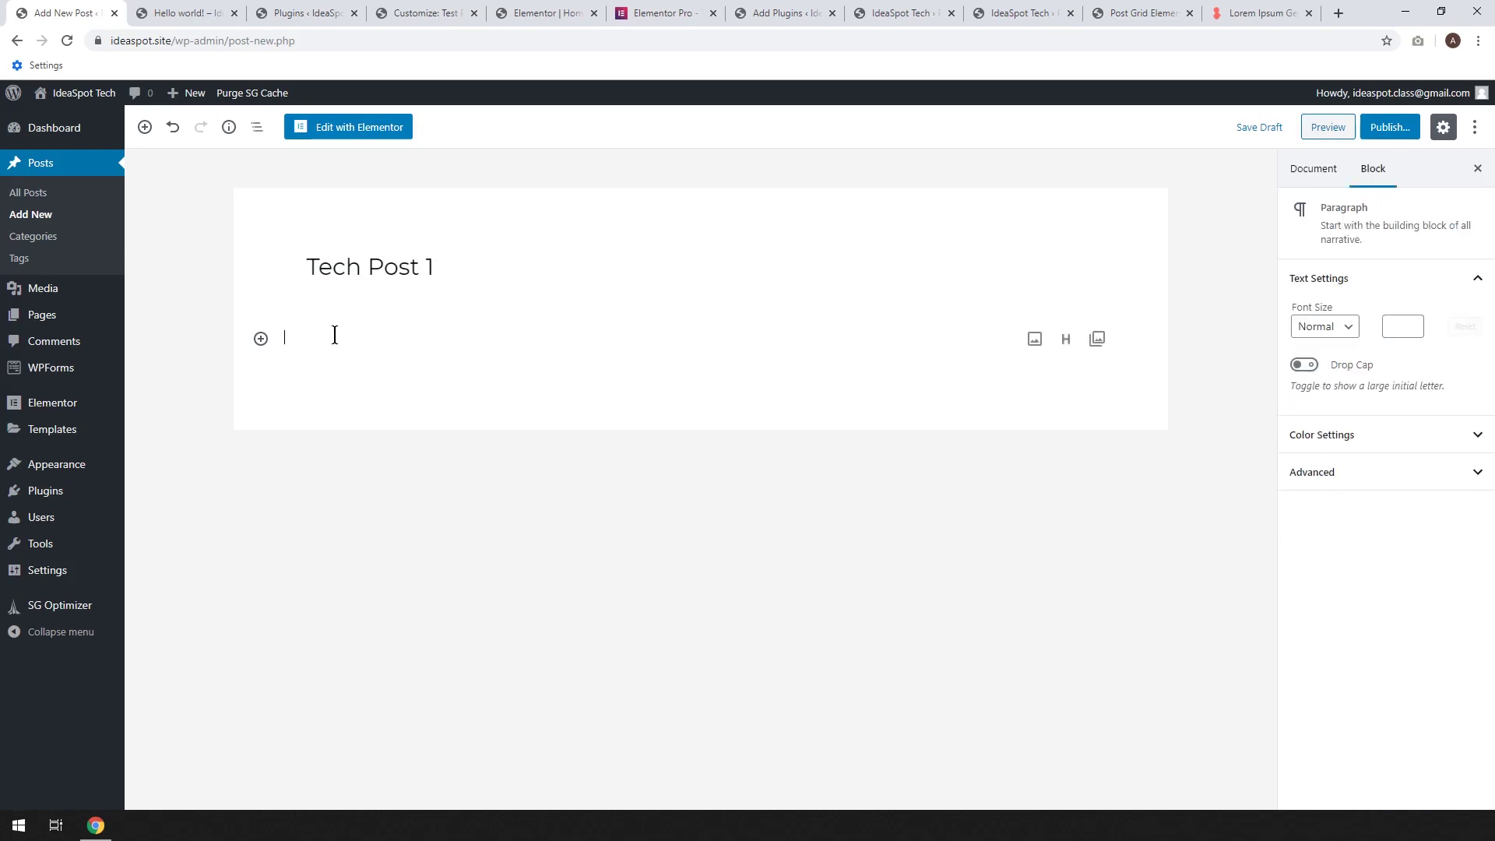
key("ctrl+v")
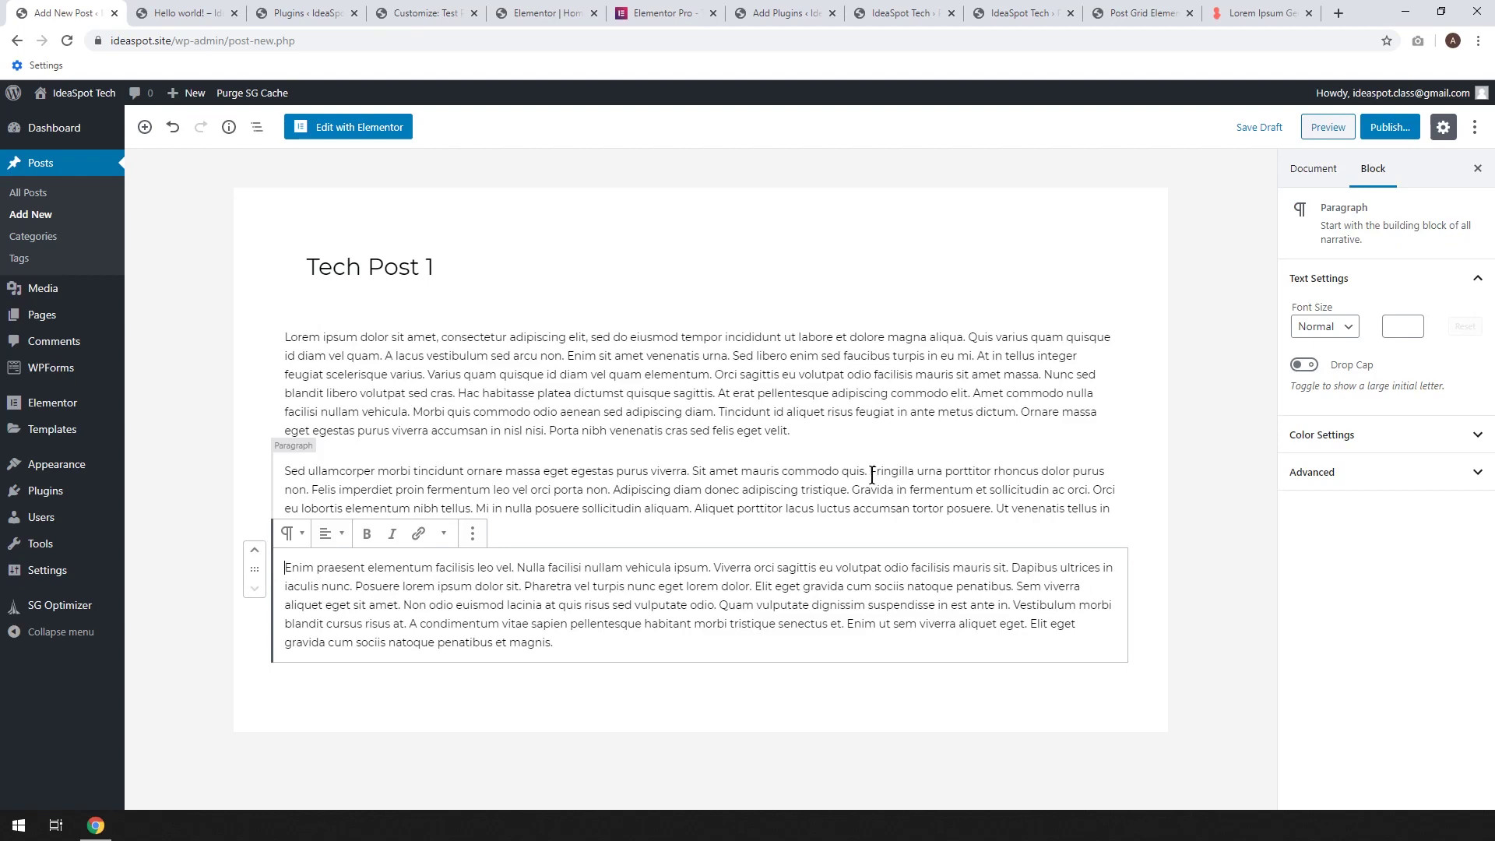
Select the three paragraph blocks in turn and add an empty paragraph after the last
left_click(346, 351)
left_click(409, 477)
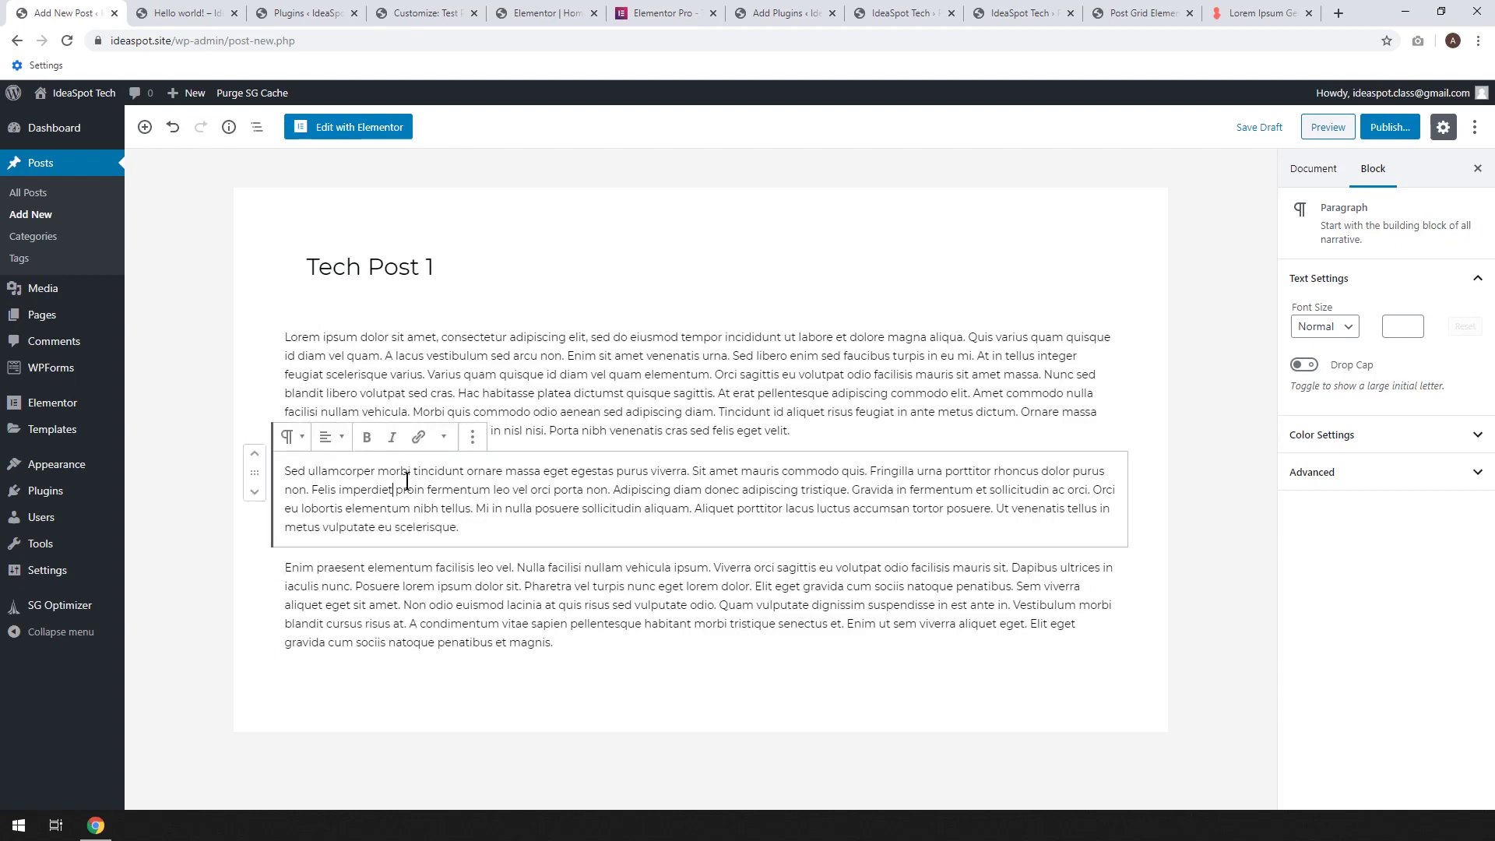
left_click(502, 598)
left_click(483, 488)
left_click(484, 413)
left_click(580, 644)
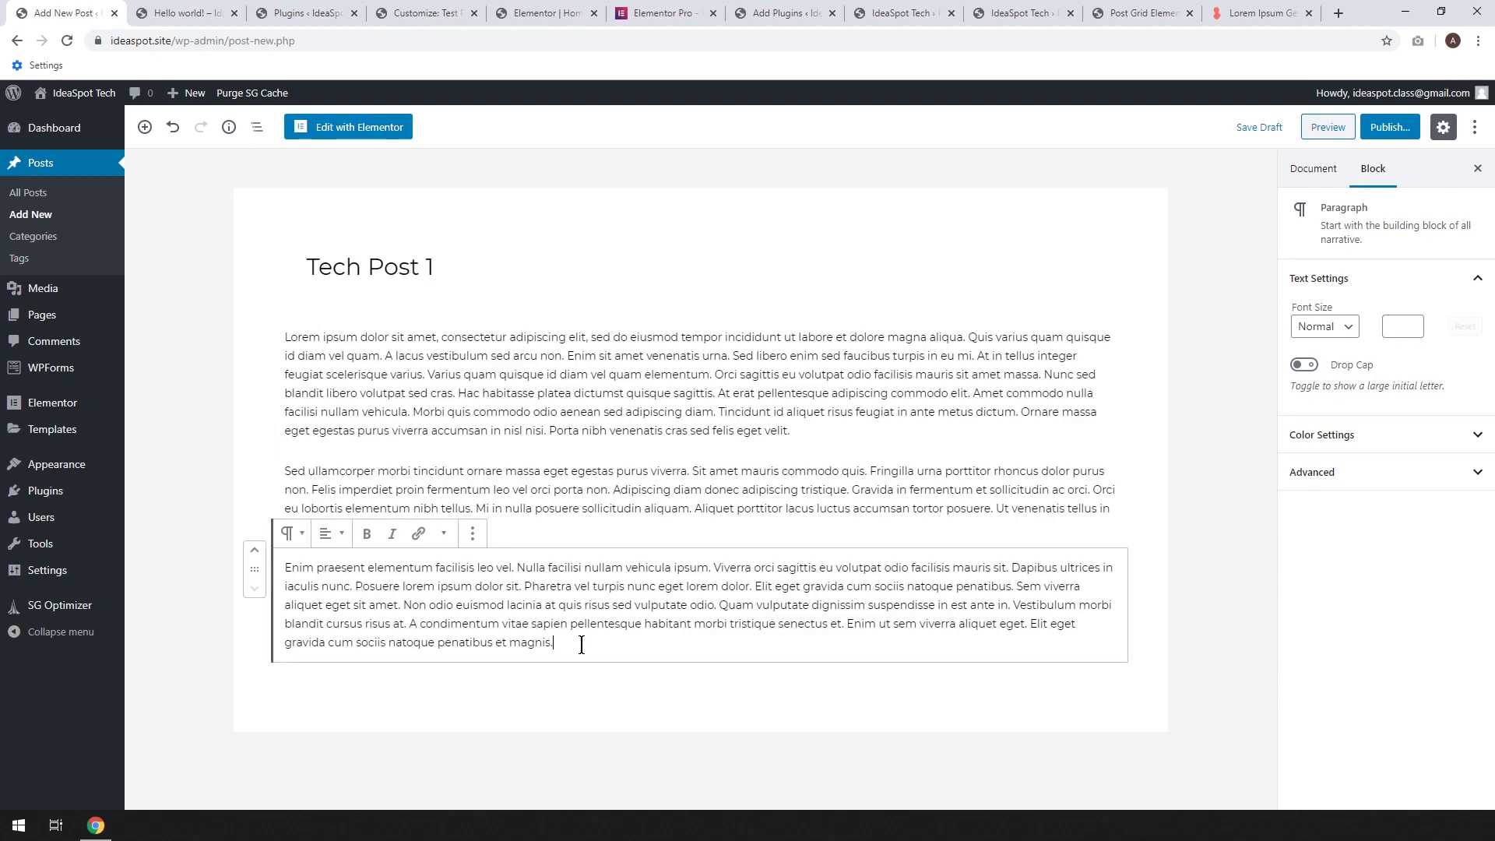
key("Return")
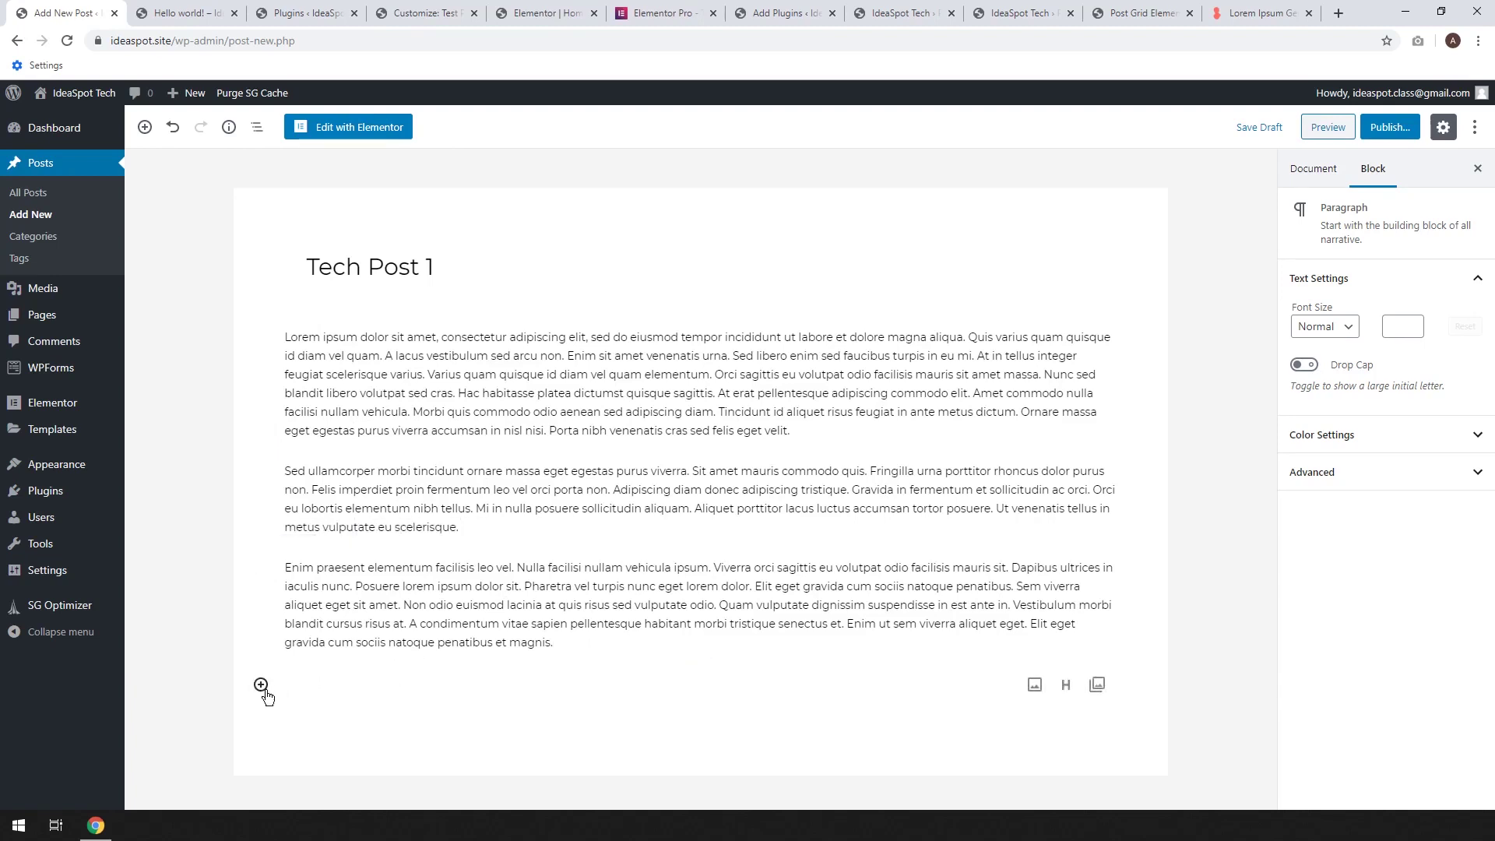
left_click(260, 684)
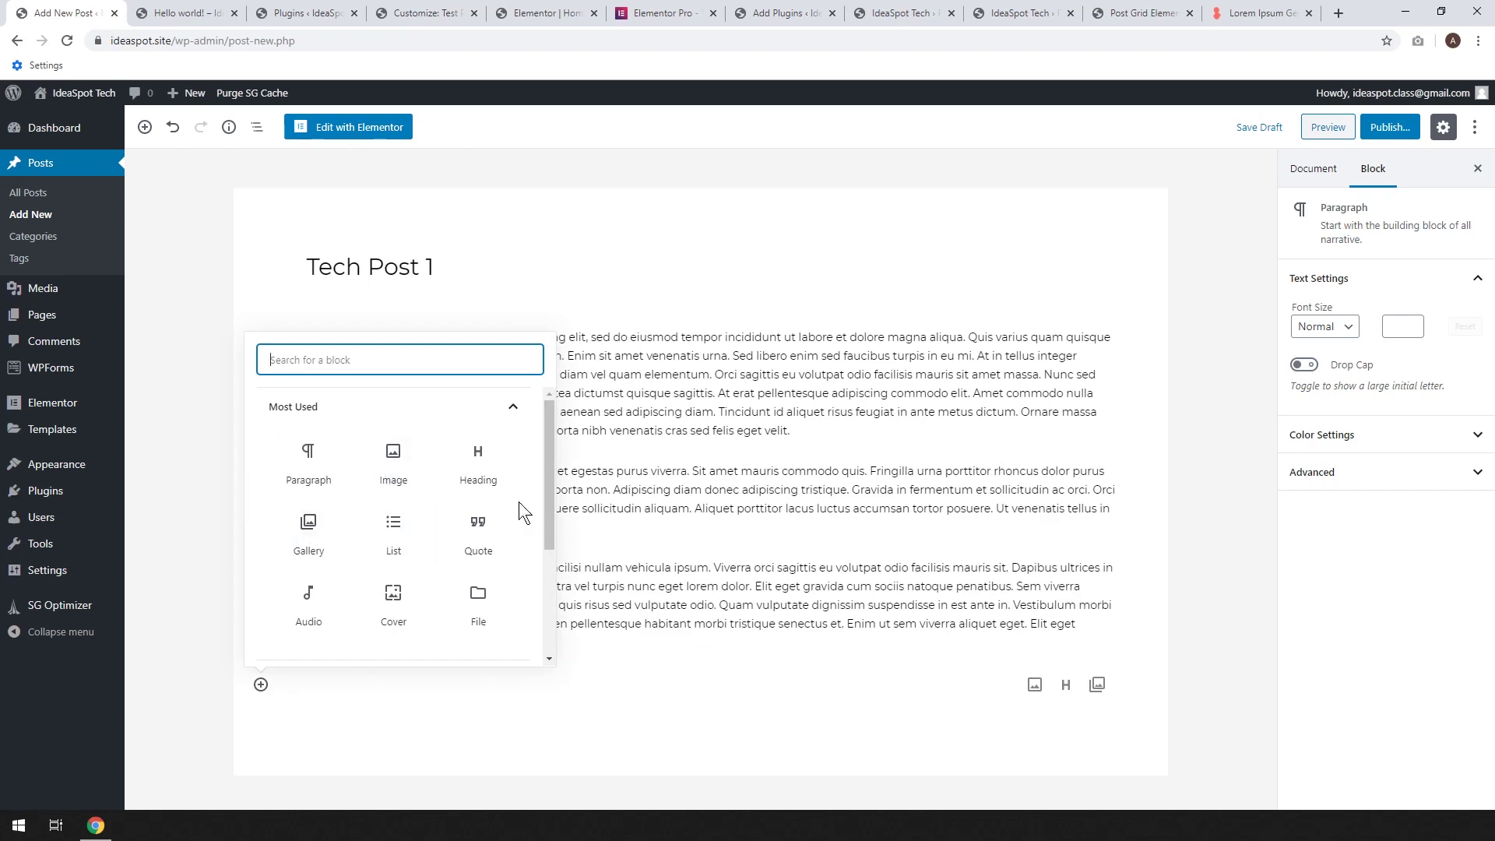
scroll(406, 551, "down", 2)
scroll(406, 551, "up", 3)
left_click(685, 427)
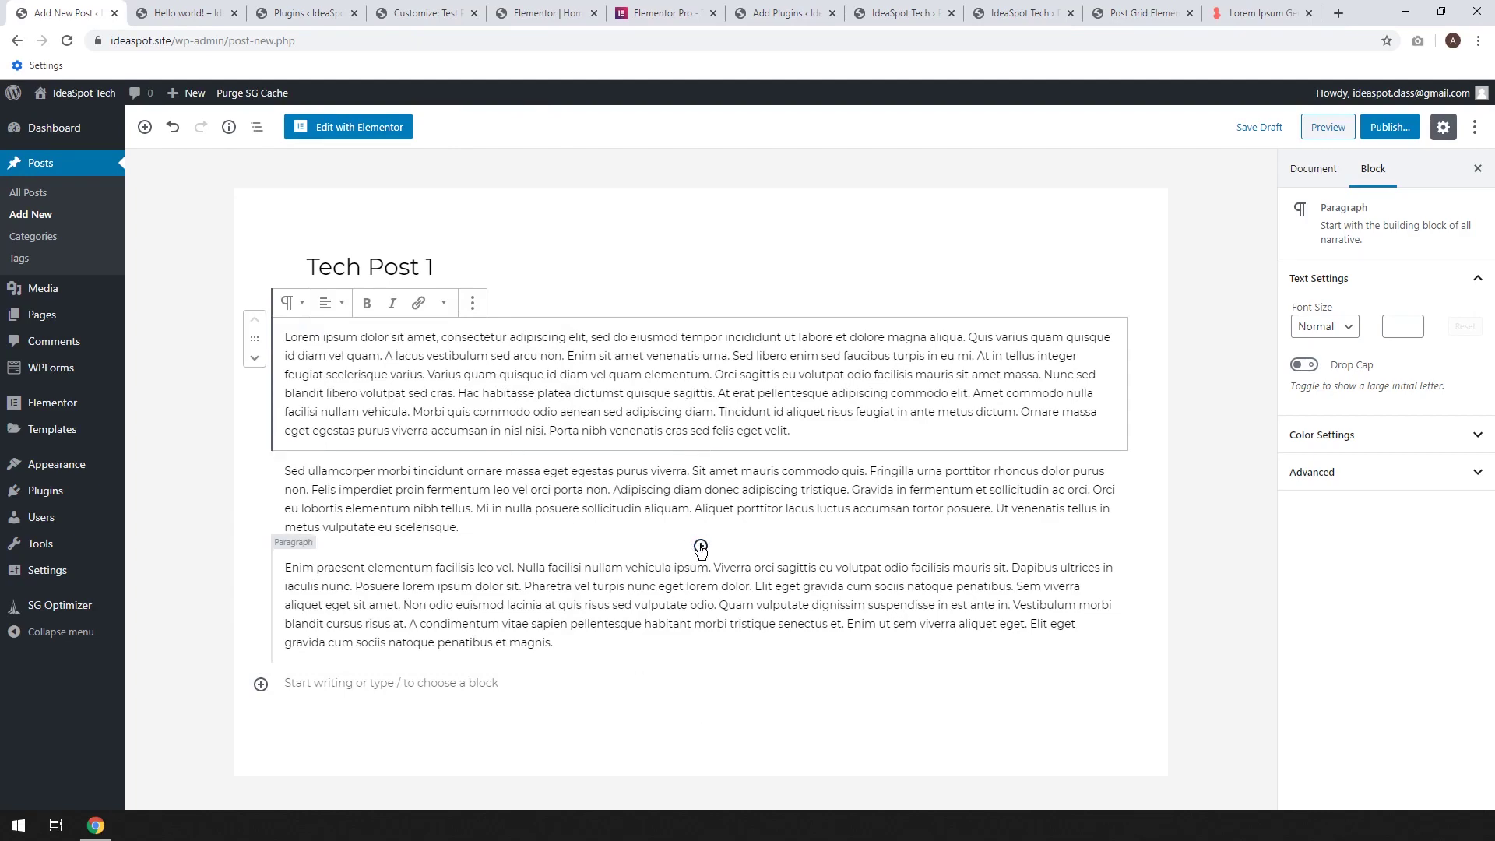
Insert the woman-with-glasses photo from the Media Library above the third paragraph
left_click(700, 546)
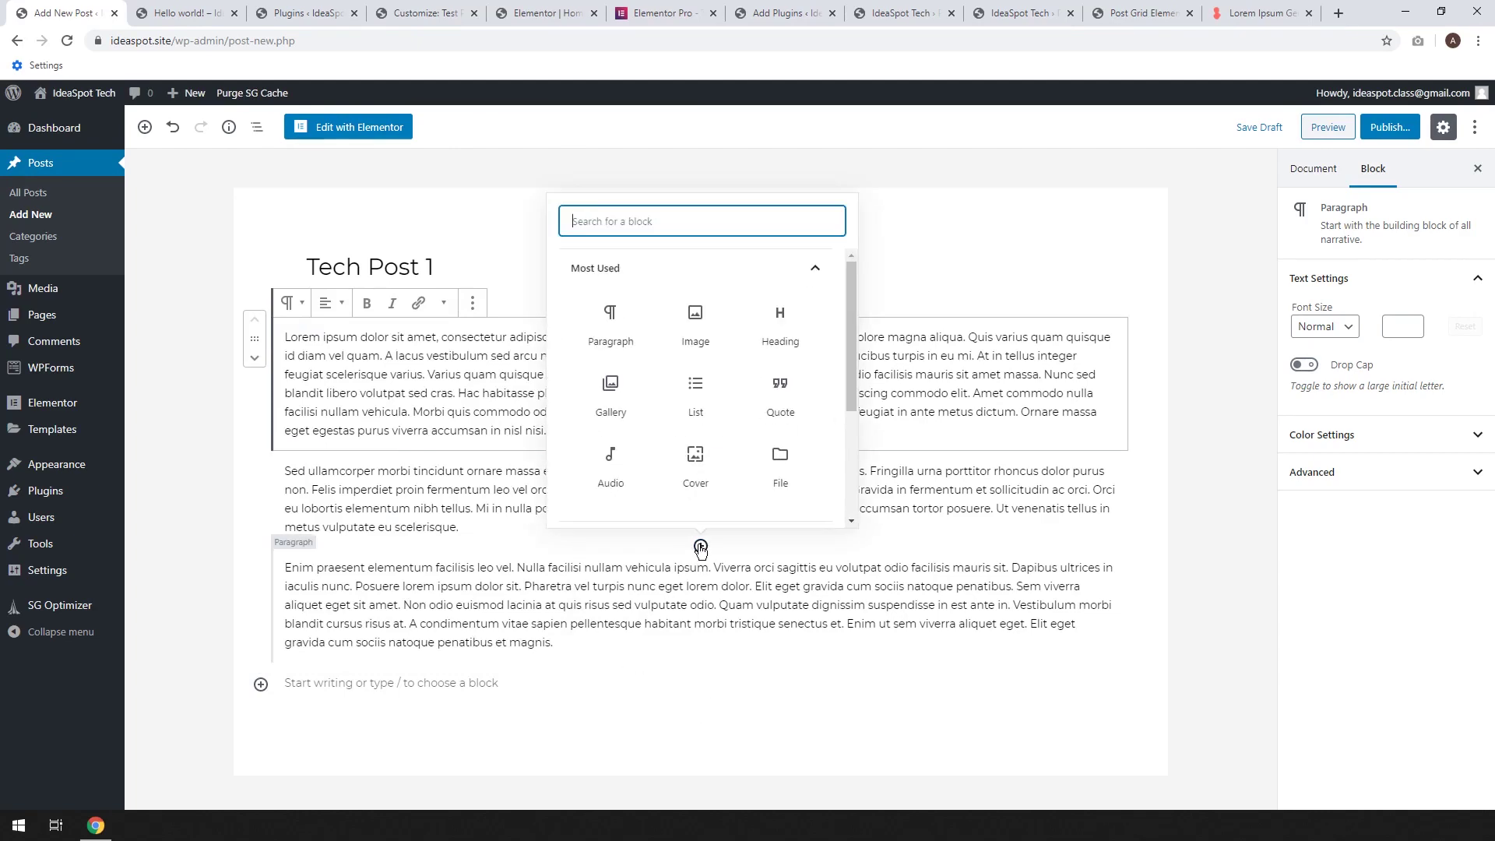
left_click(696, 327)
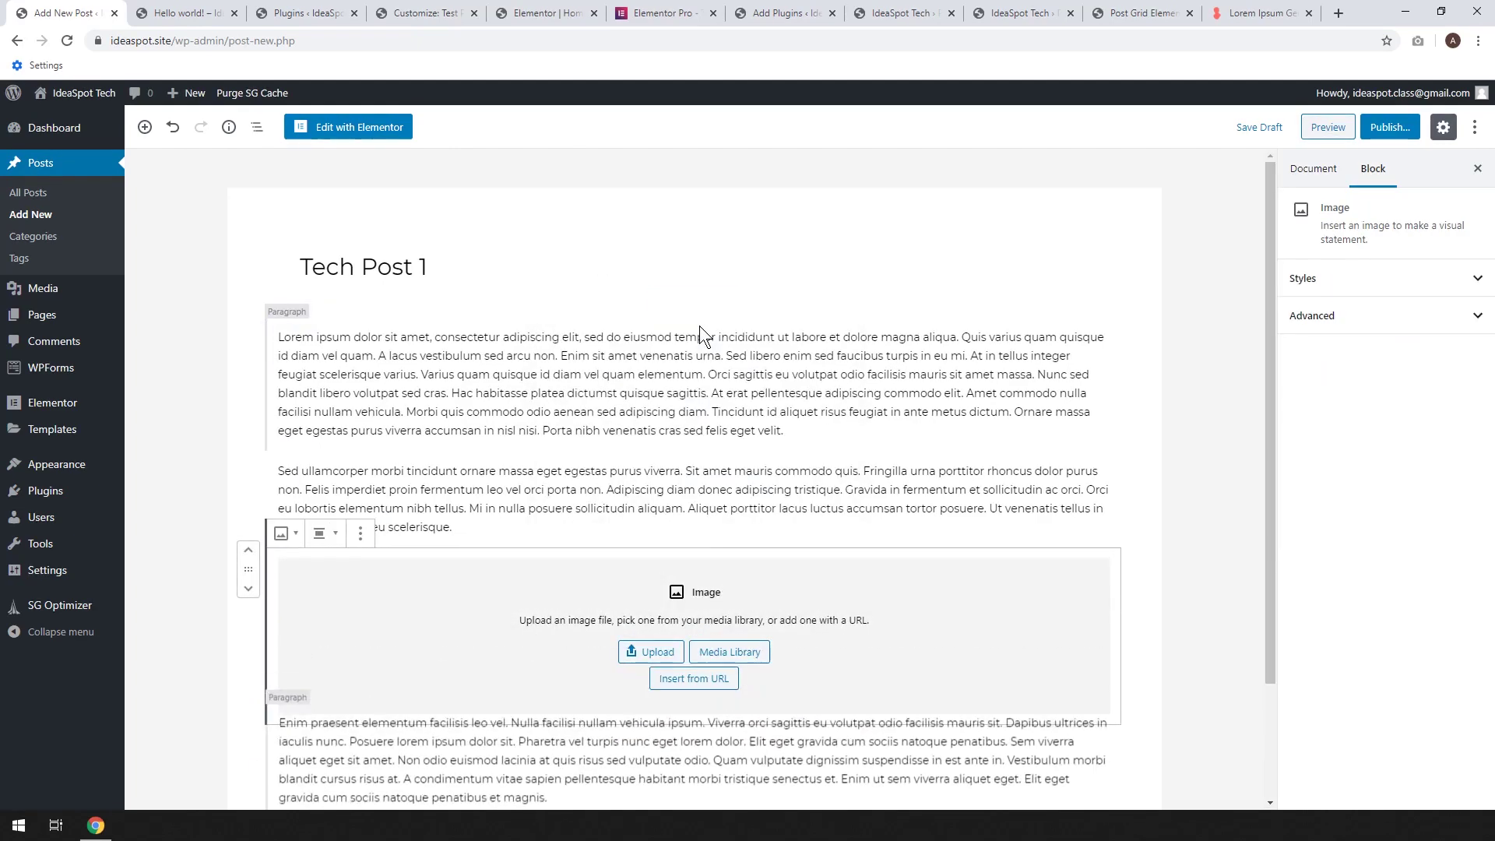
left_click(730, 653)
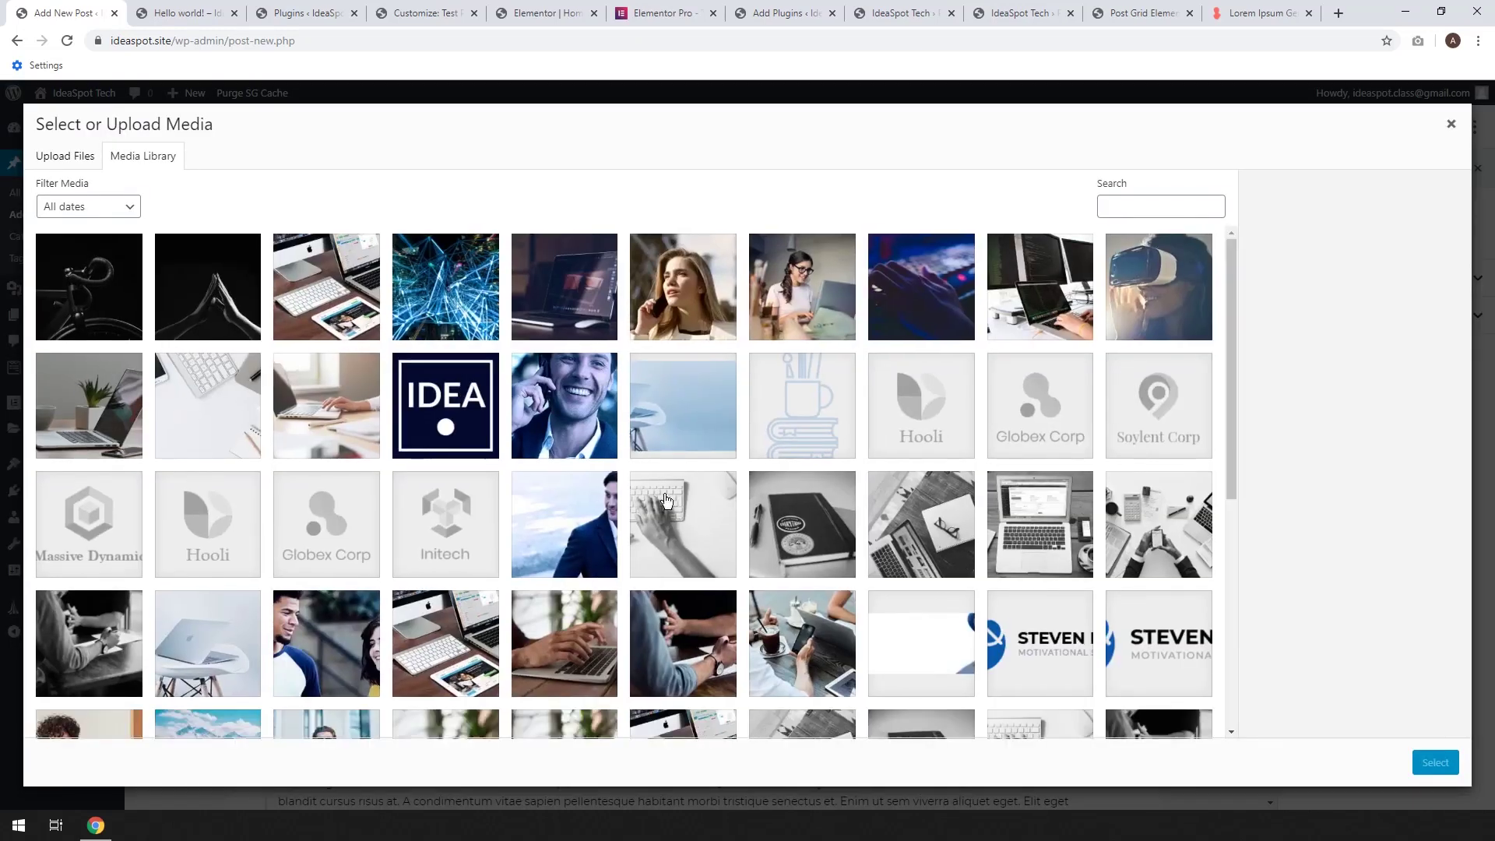
left_click(802, 315)
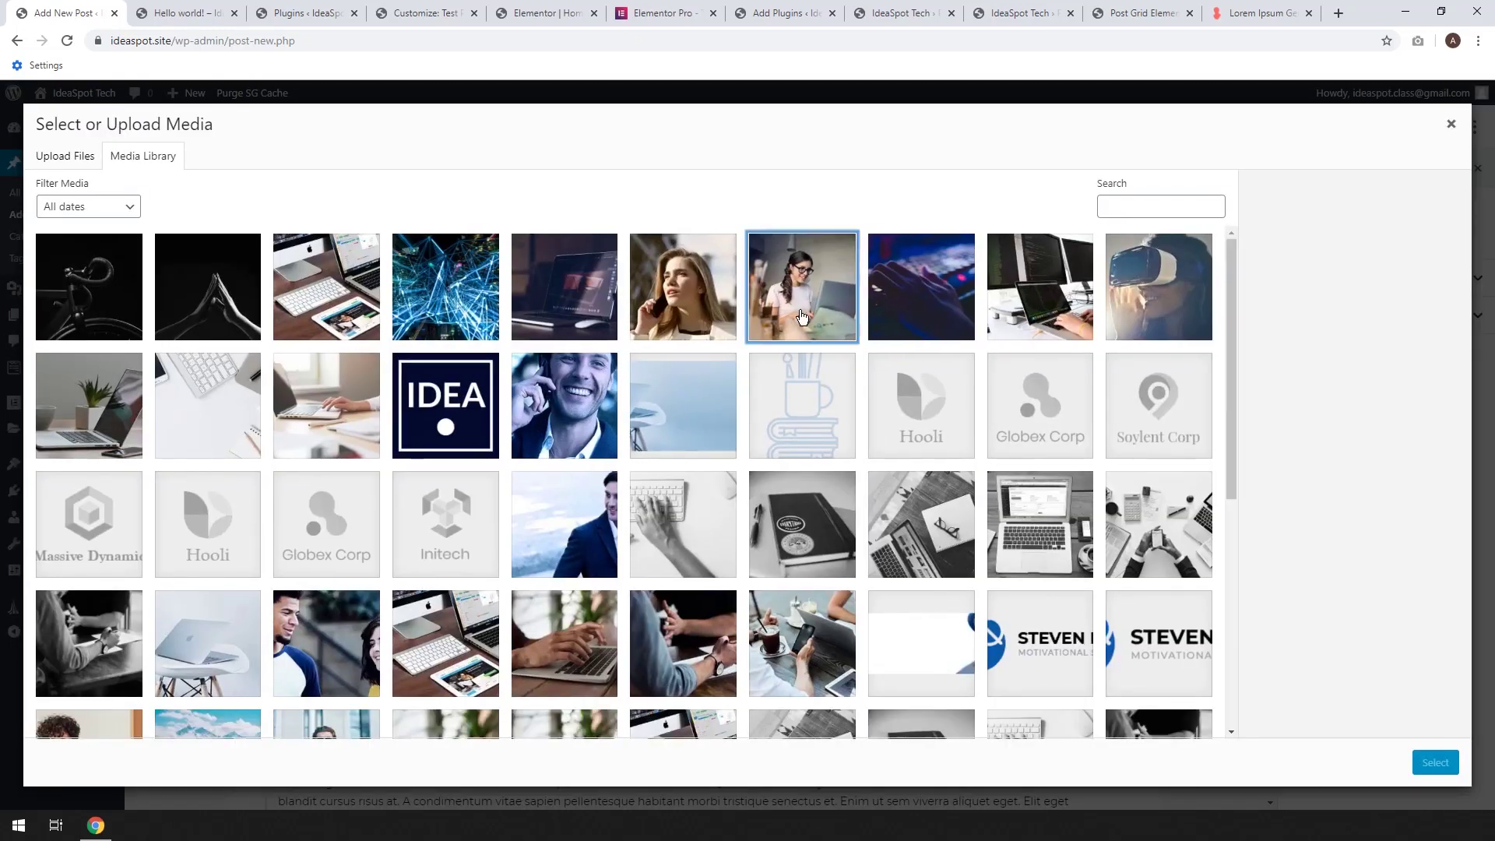
left_click(1446, 766)
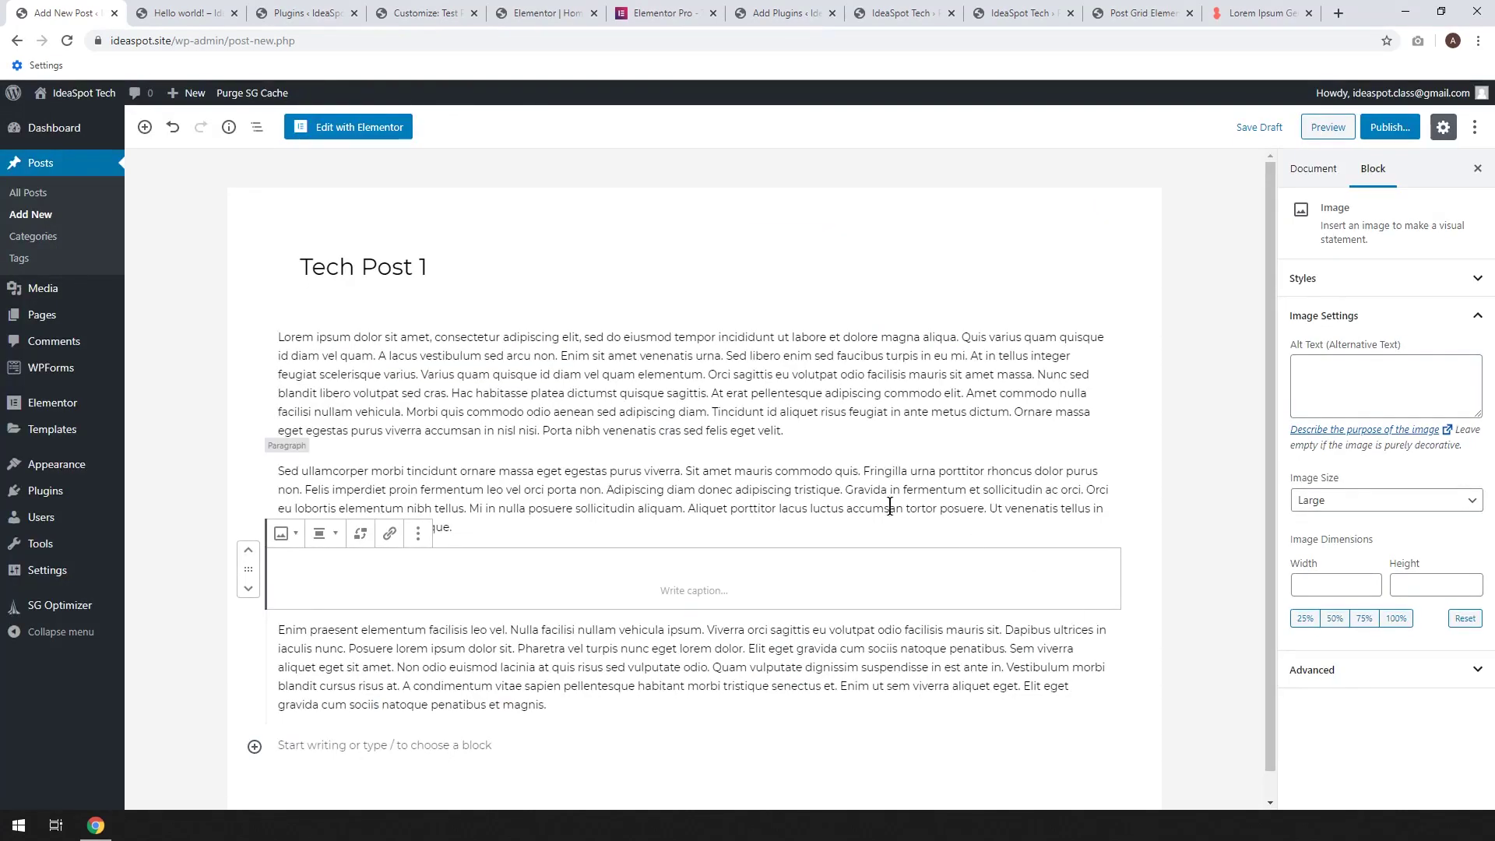
scroll(727, 590, "down", 5)
scroll(727, 590, "up", 4)
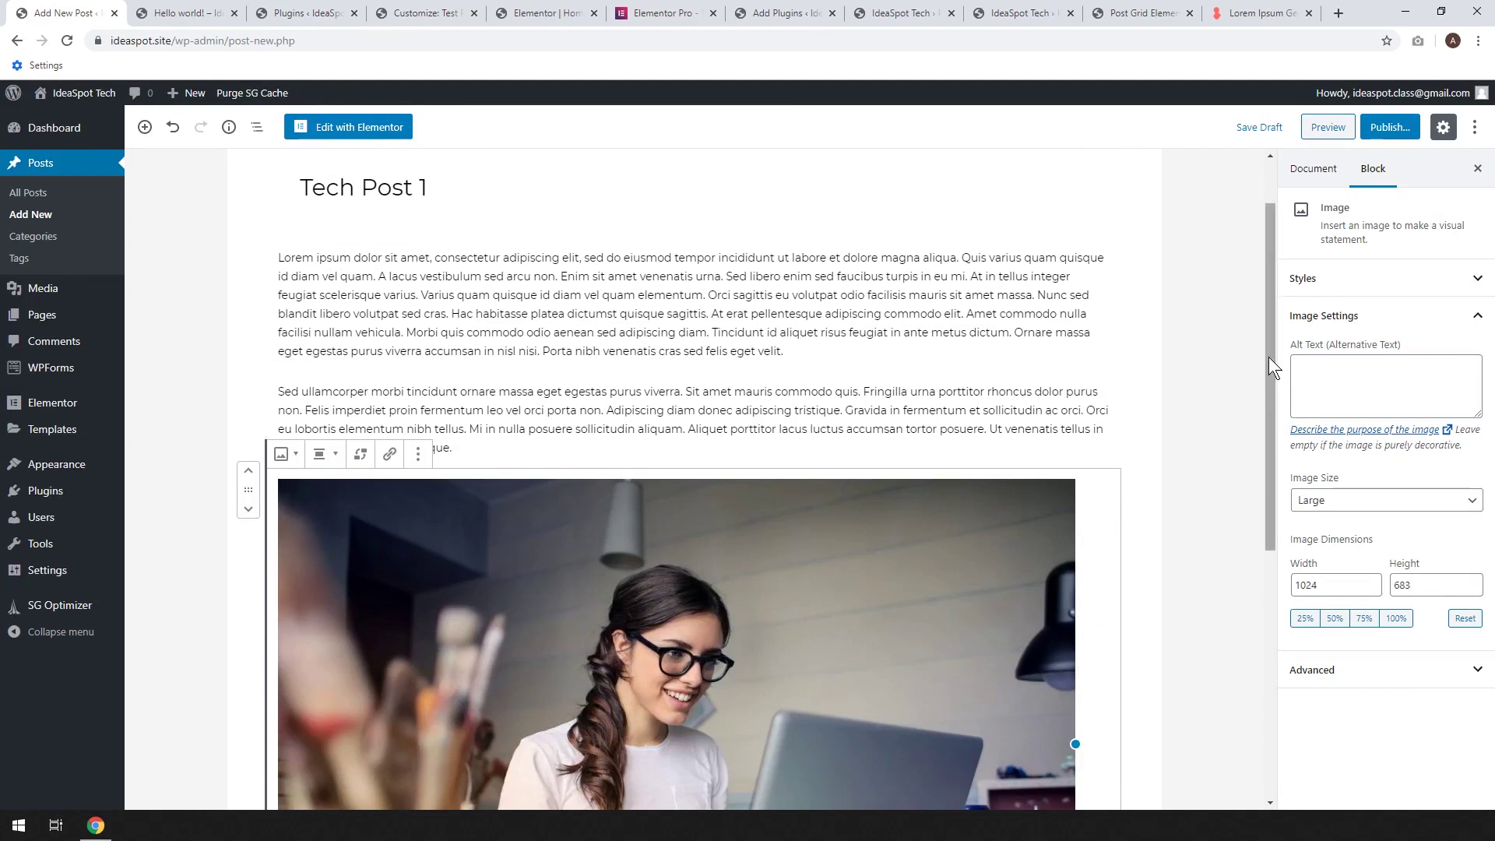
Set the desk photo with iMac, laptop and tablet as the post's featured image
left_click(1310, 171)
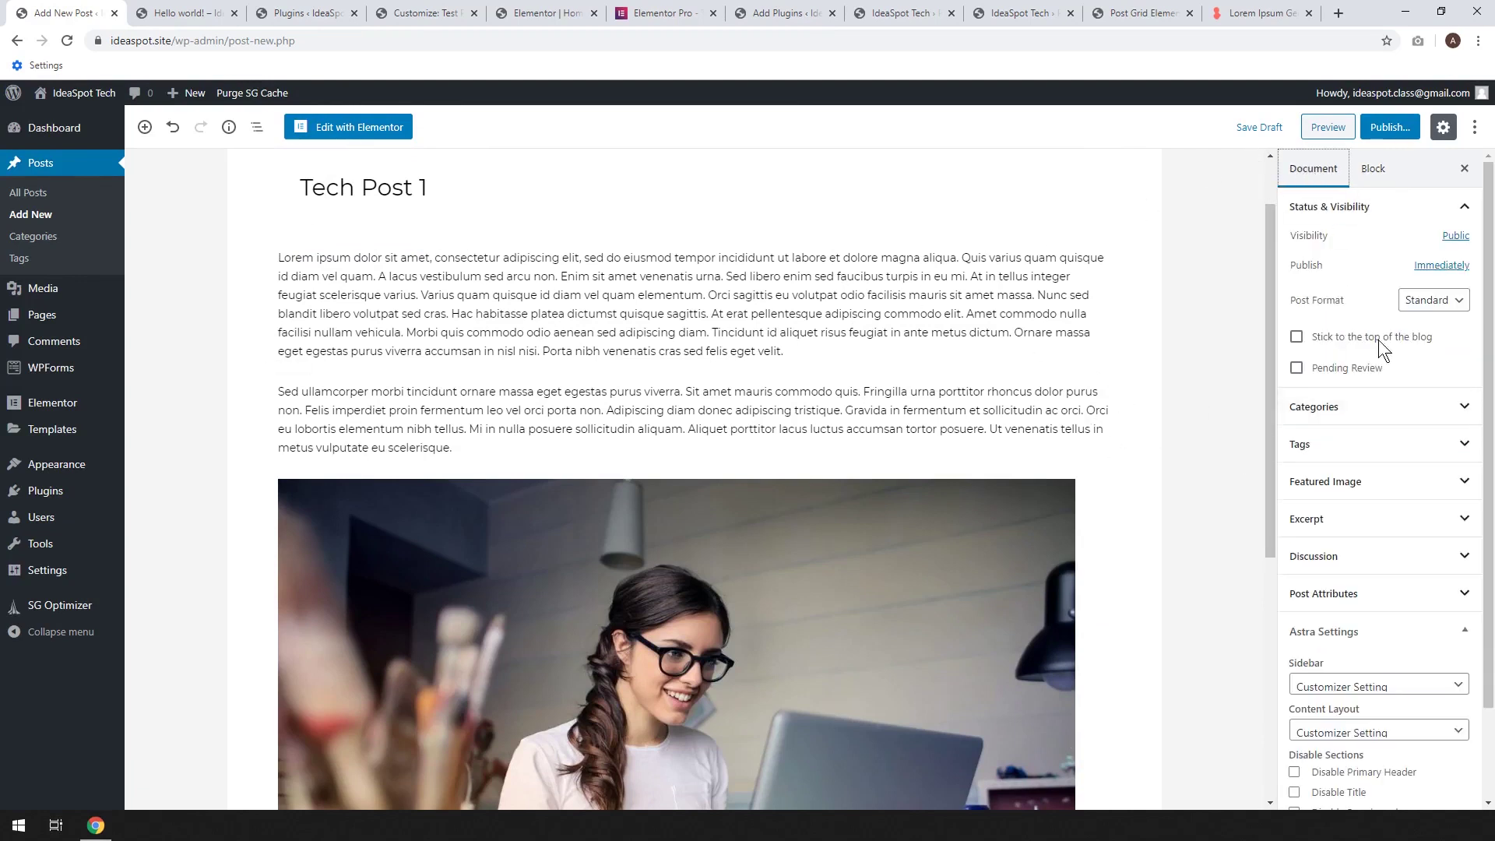
left_click(1354, 484)
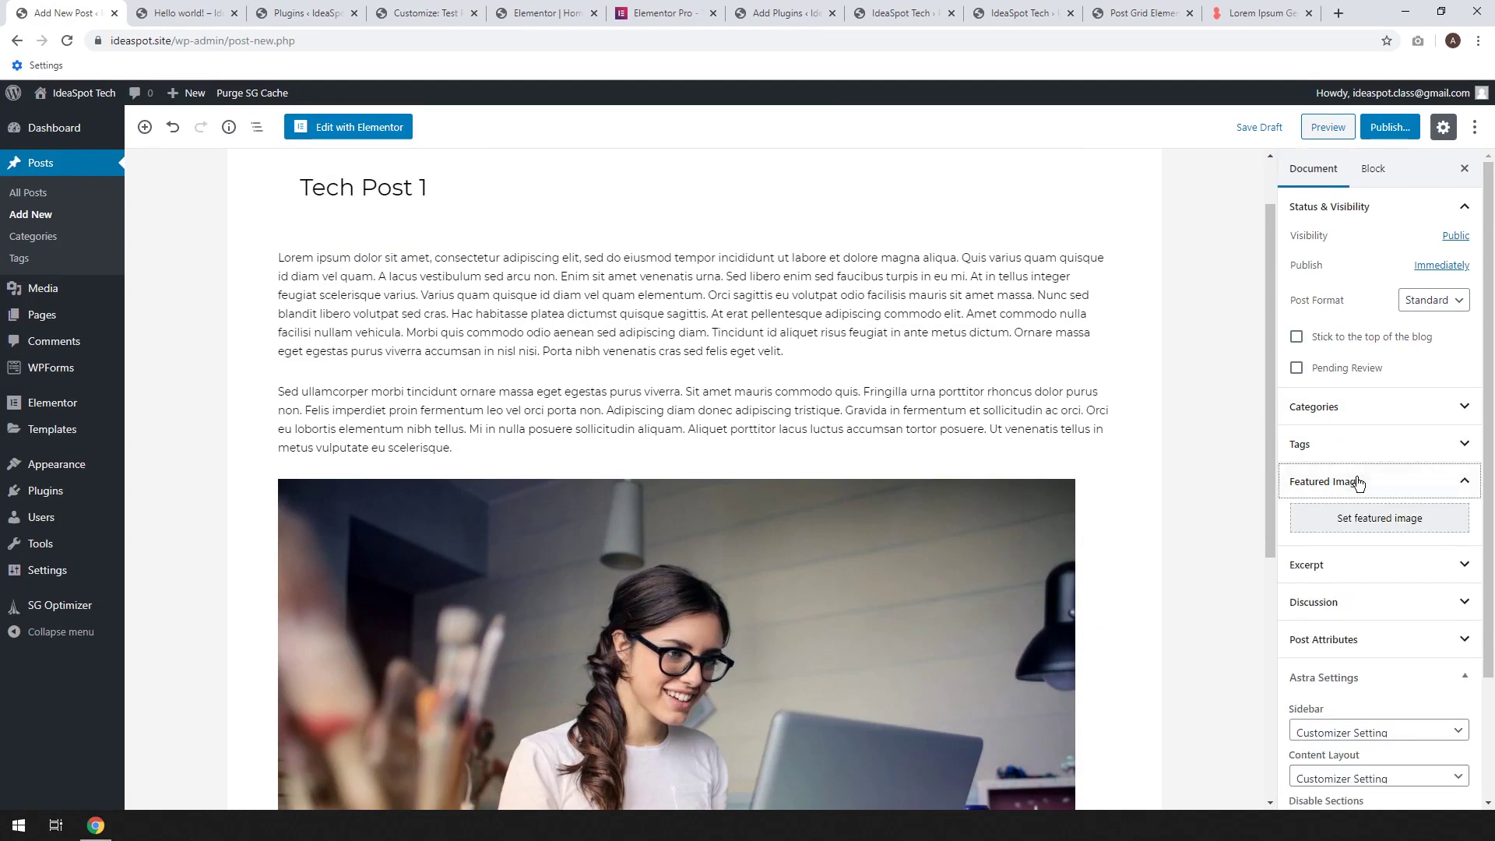
left_click(1370, 526)
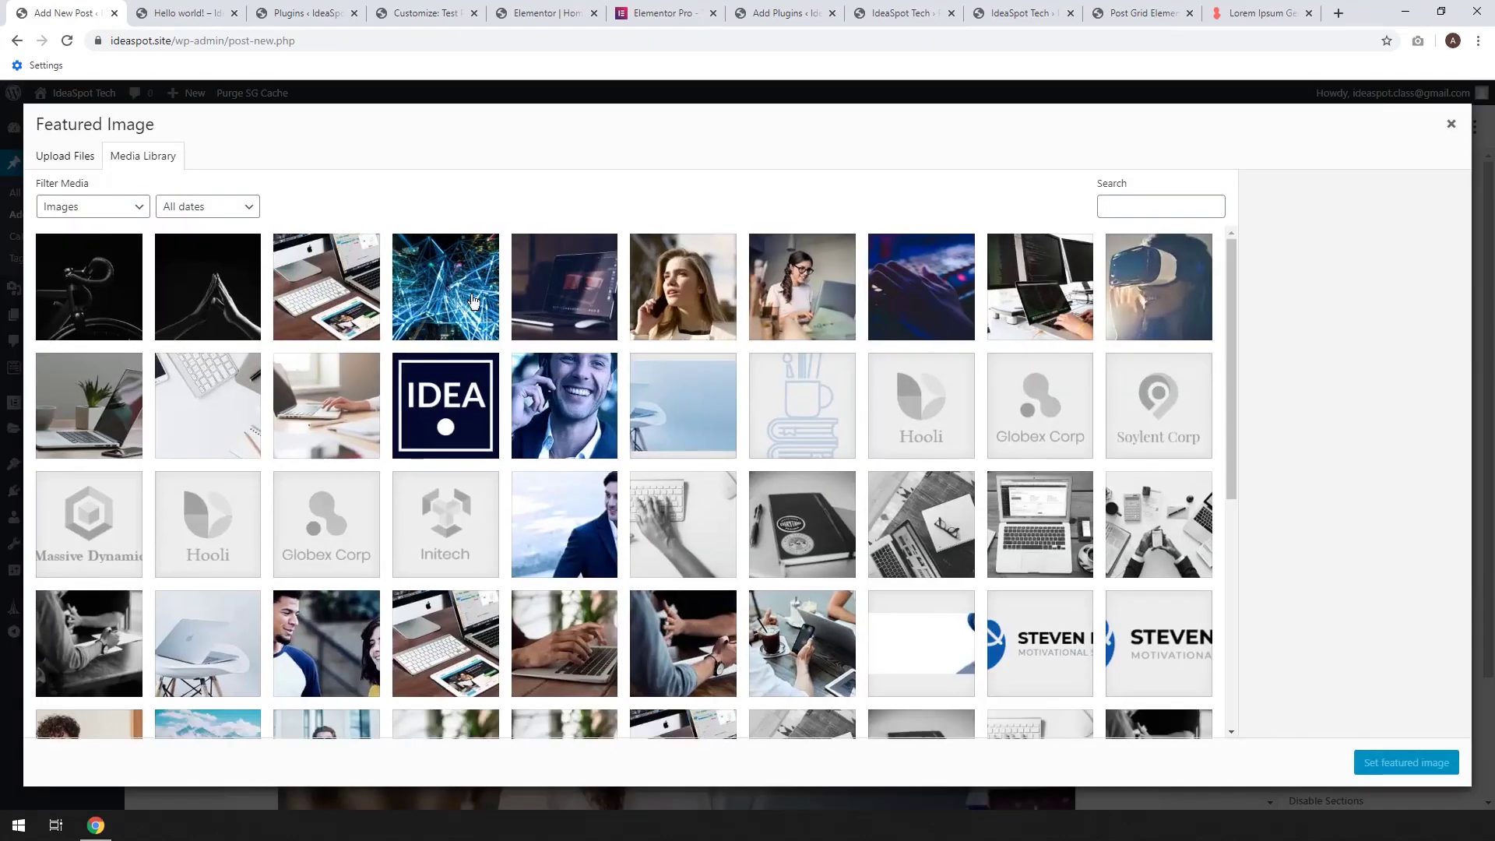
left_click(343, 299)
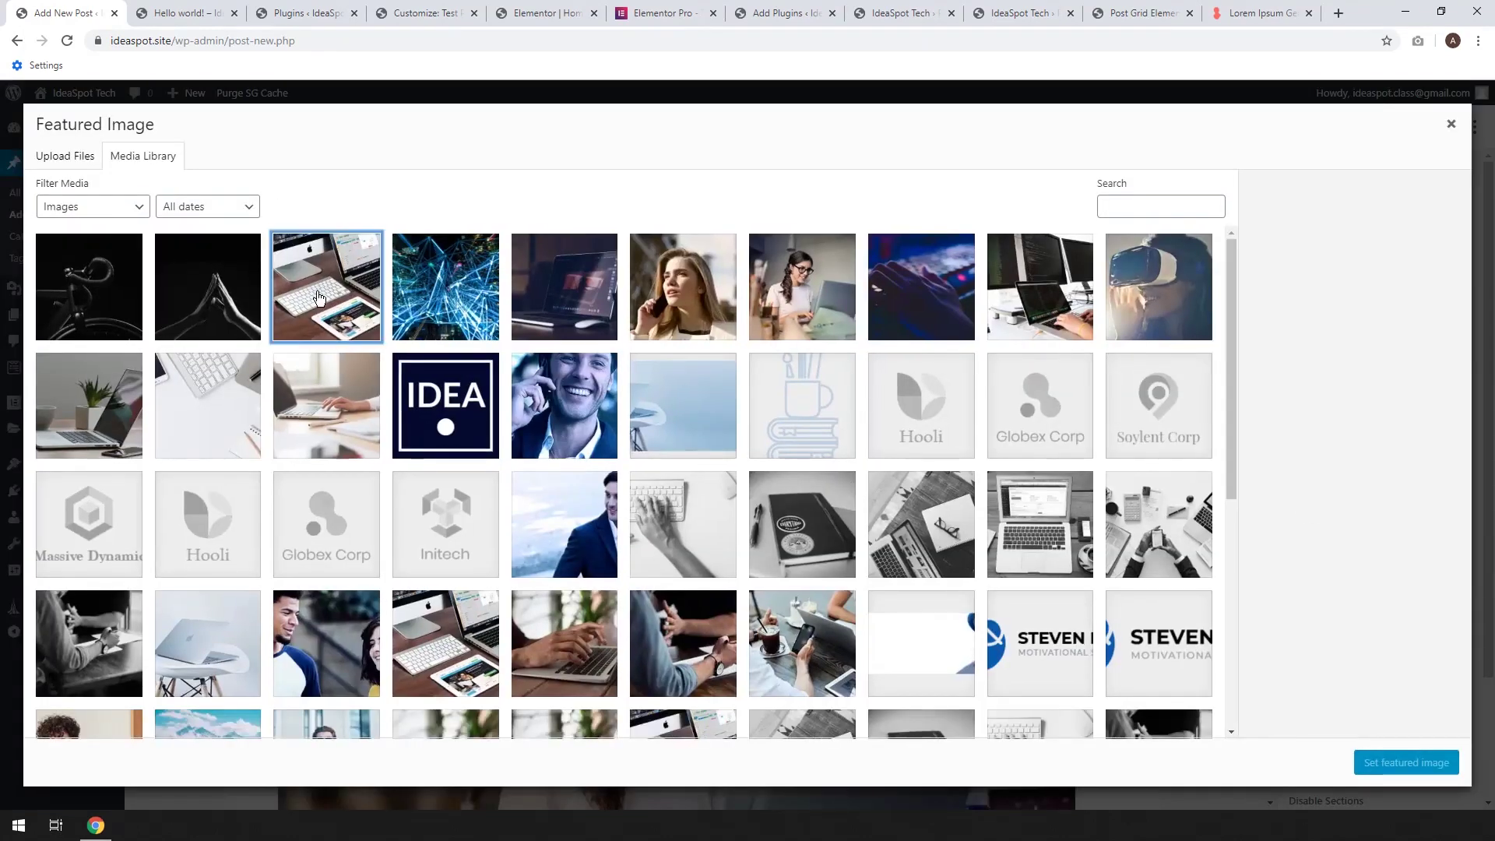
left_click(1431, 763)
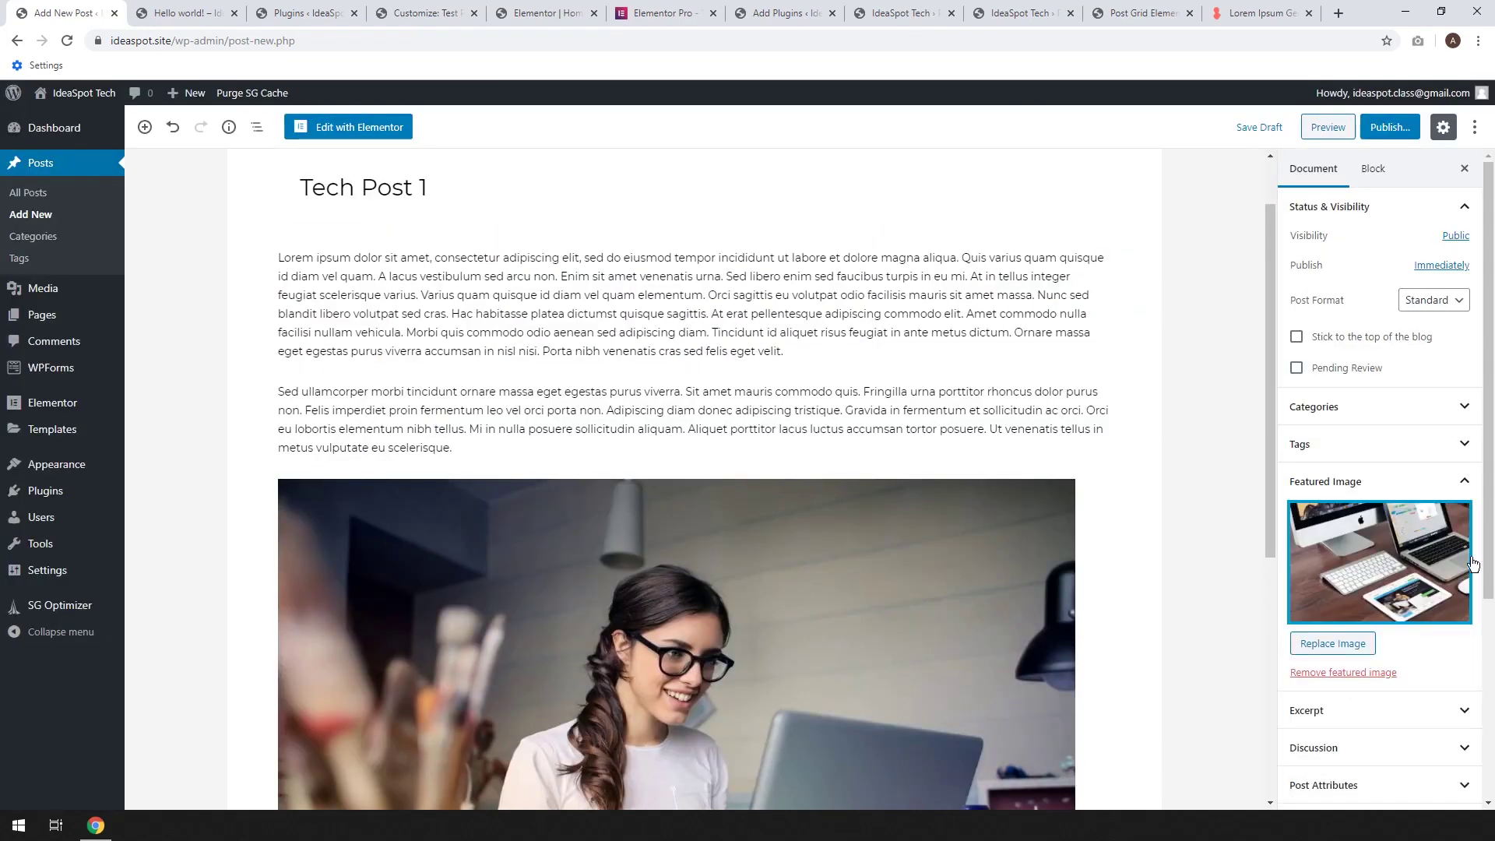
Publish Tech Post 1
scroll(1401, 543, "down", 2)
scroll(1401, 543, "down", 2)
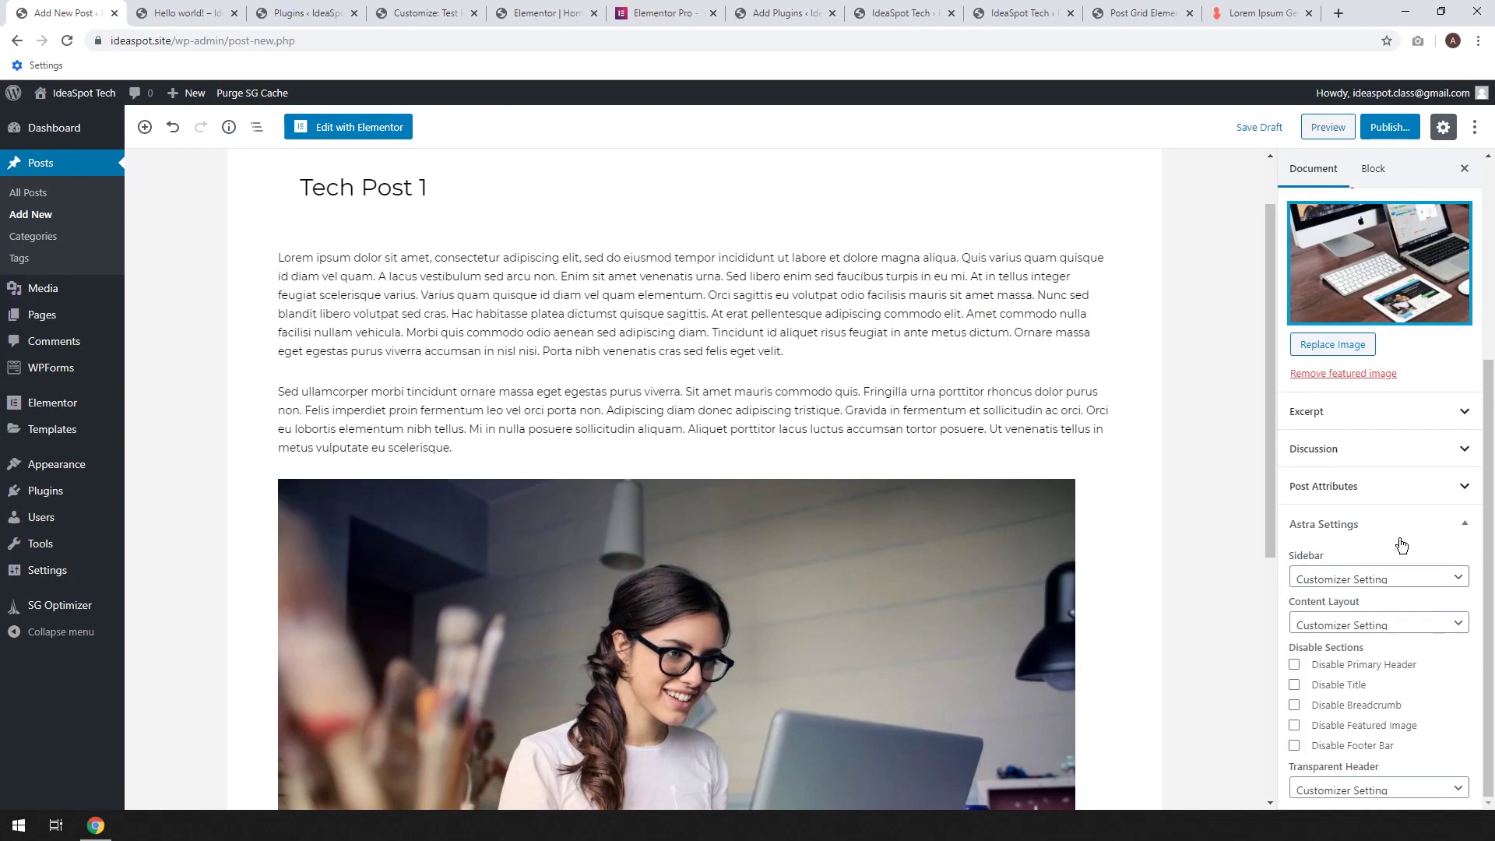
scroll(1315, 436, "up", 4)
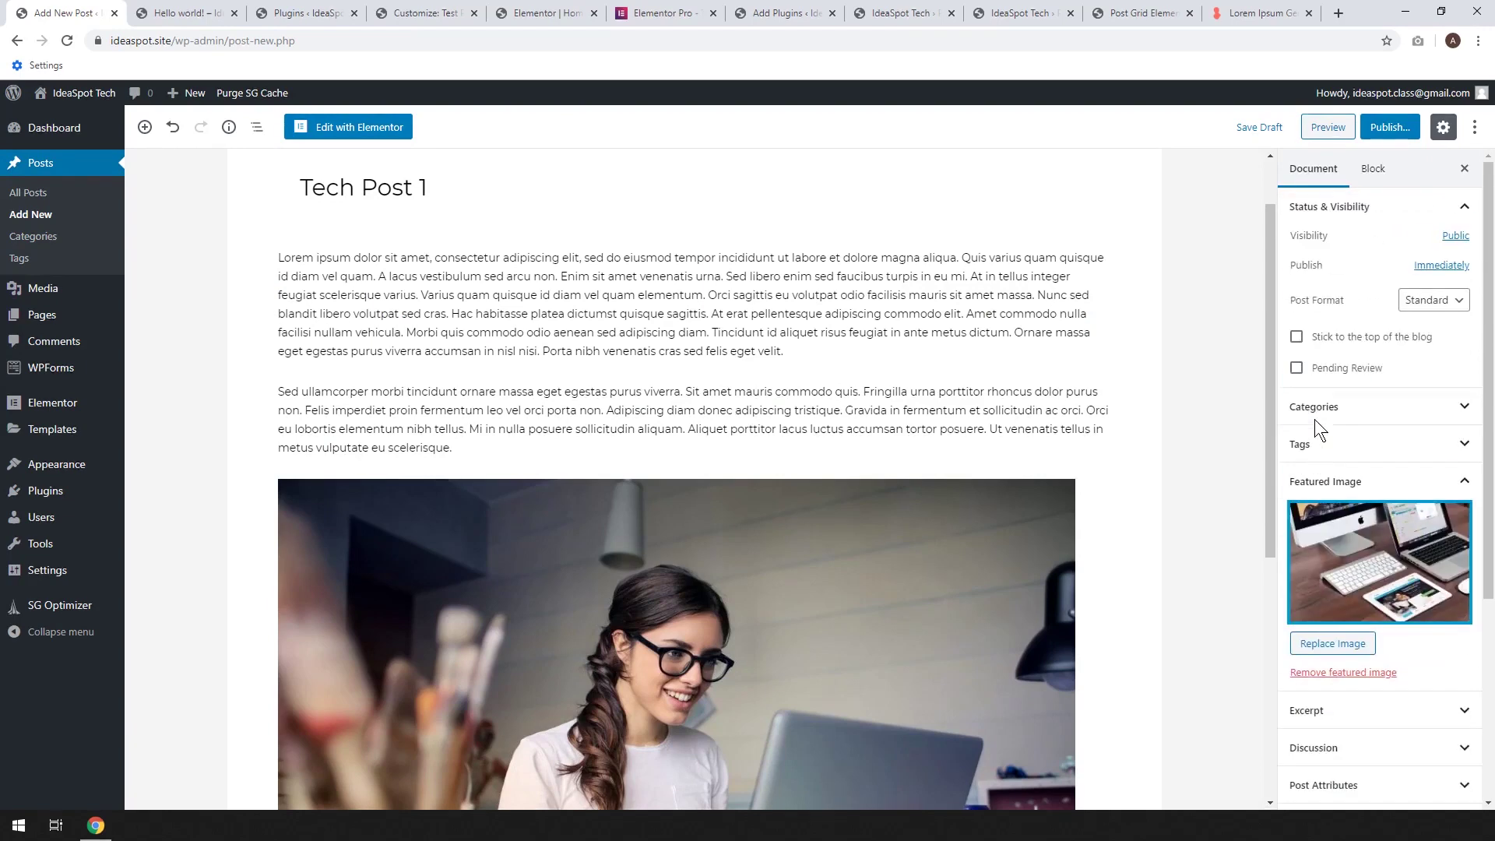
left_click(1387, 133)
left_click(1403, 131)
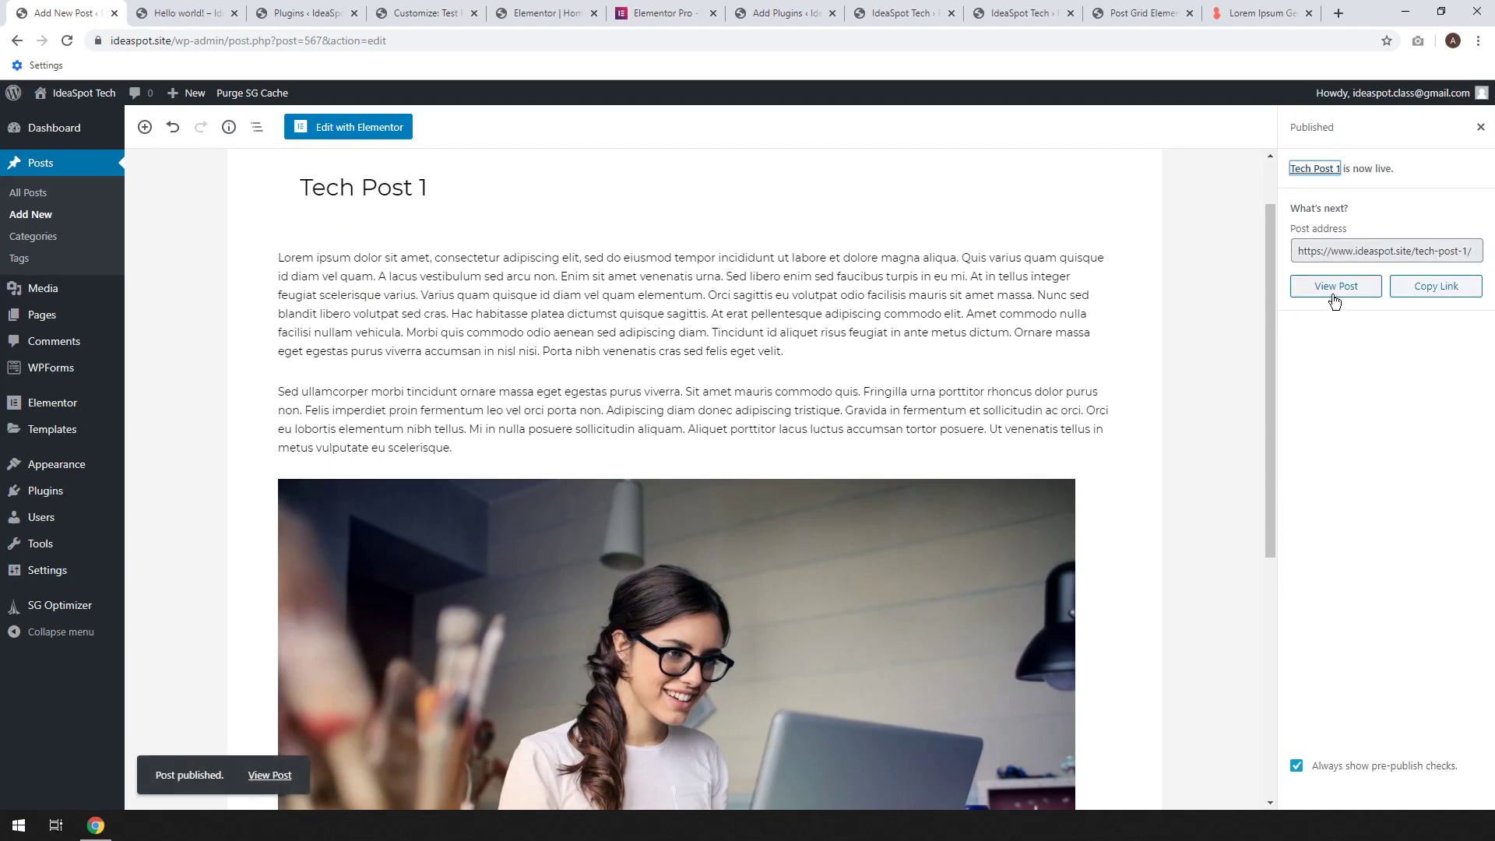
Open the live Tech Post 1 in a new second tab and scroll through it
right_click(1328, 292)
left_click(1329, 298)
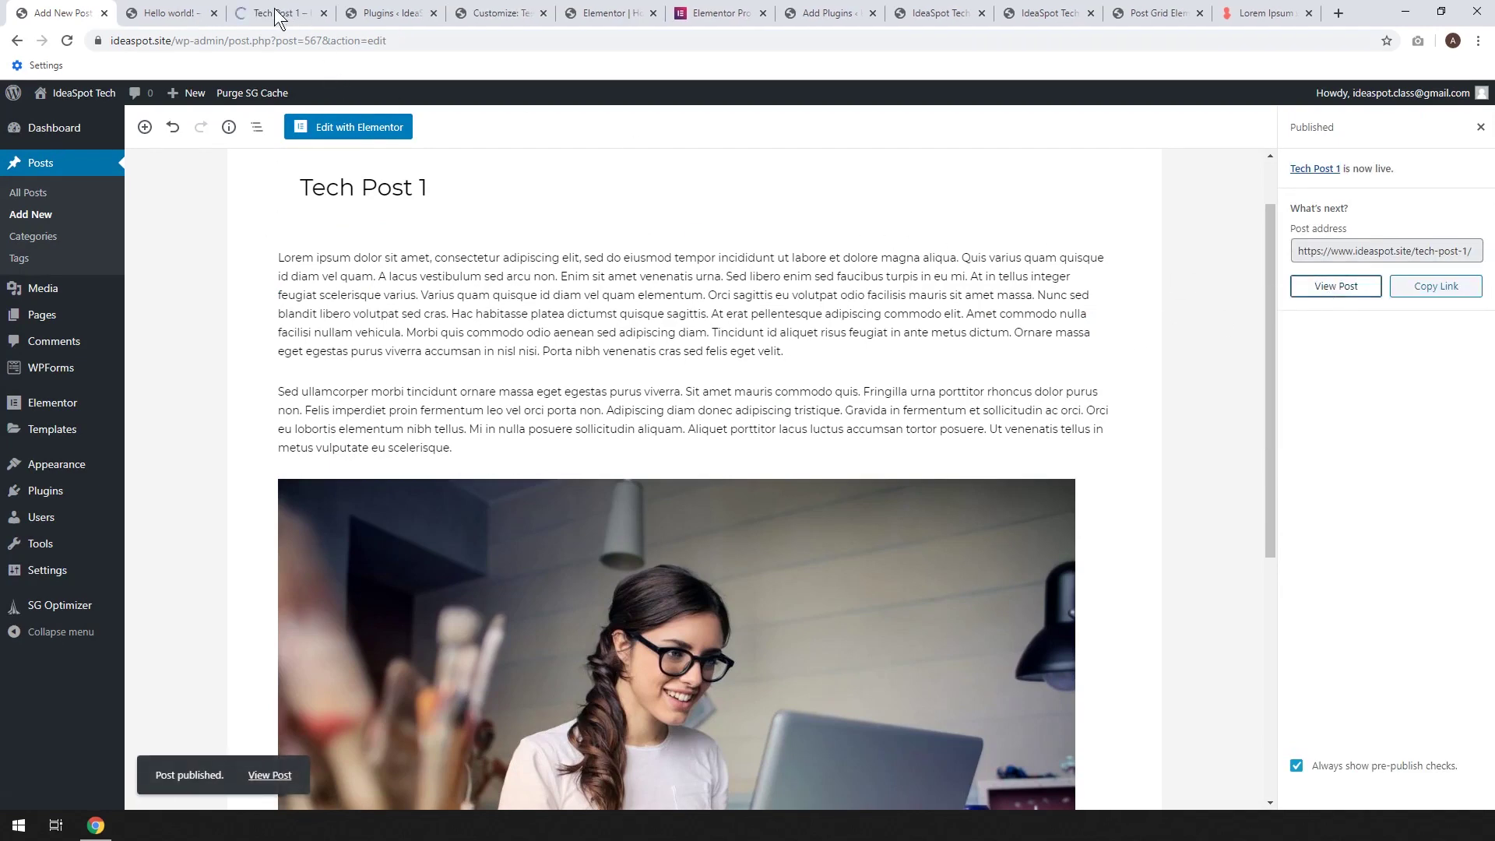
left_click_drag(275, 13, 178, 15)
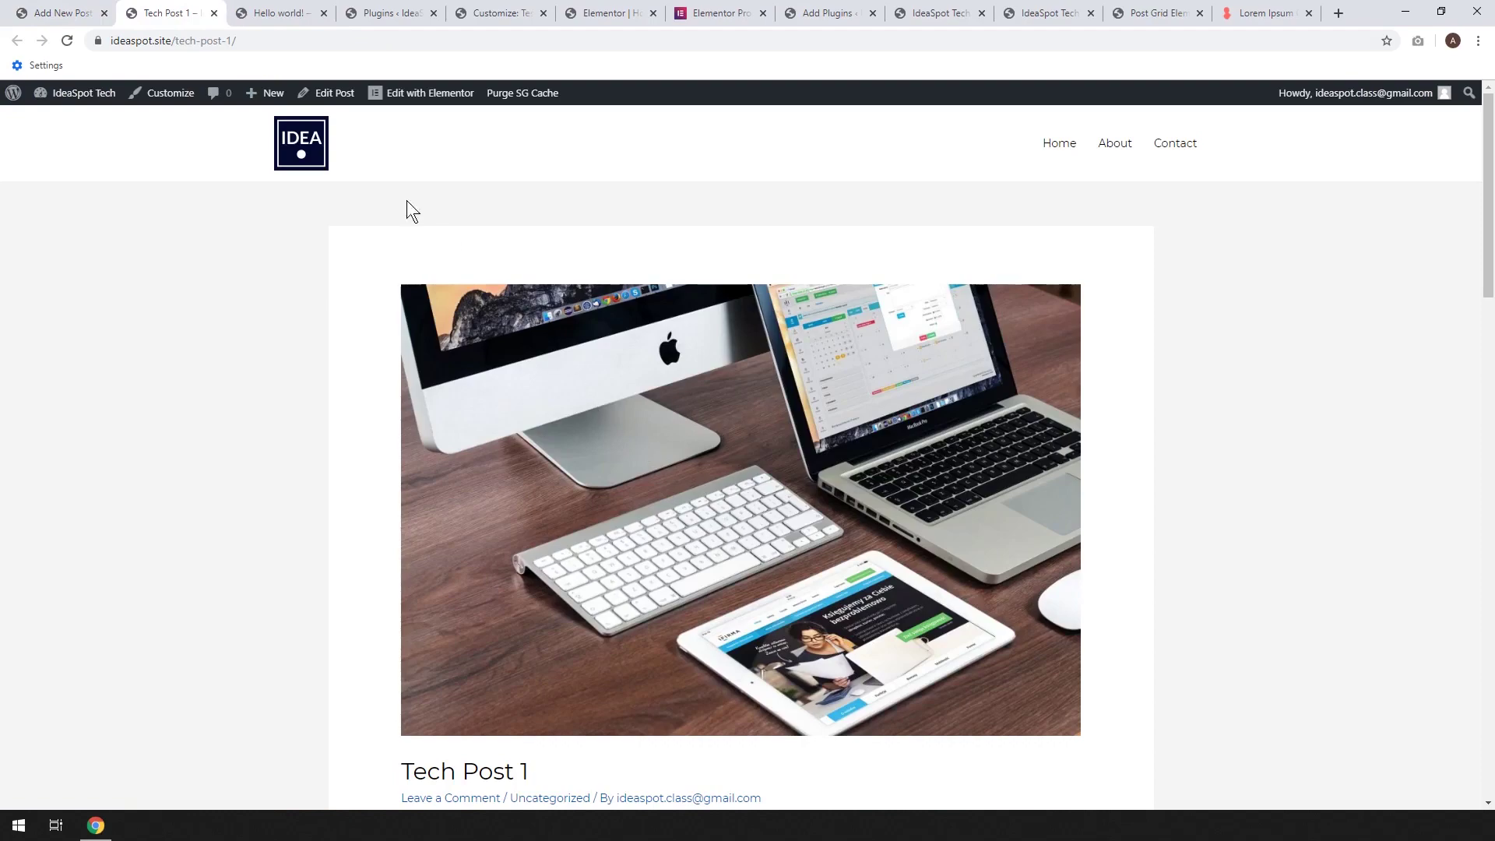
scroll(519, 444, "down", 6)
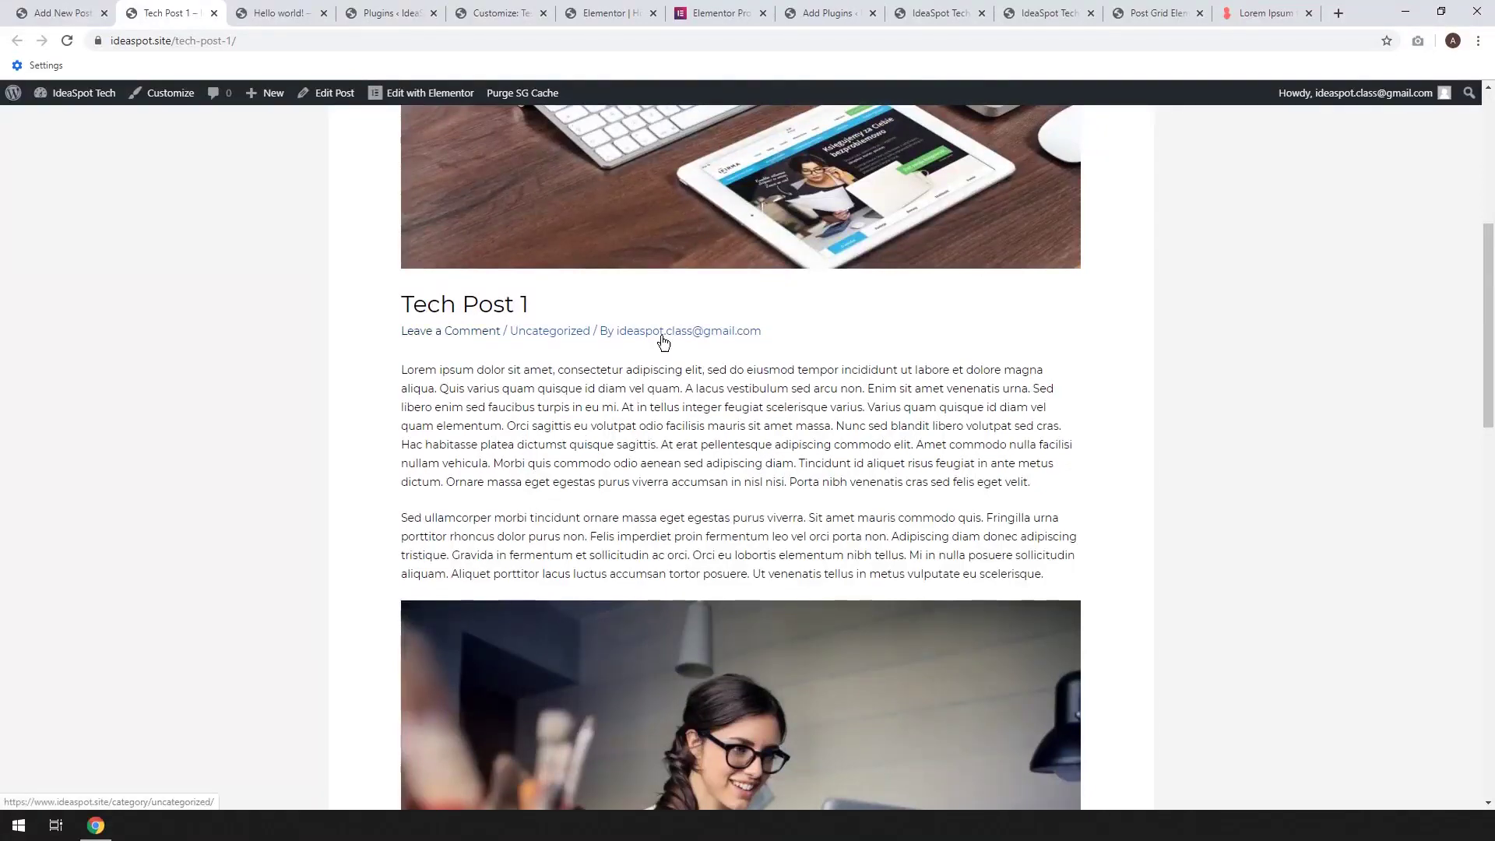
scroll(691, 362, "down", 2)
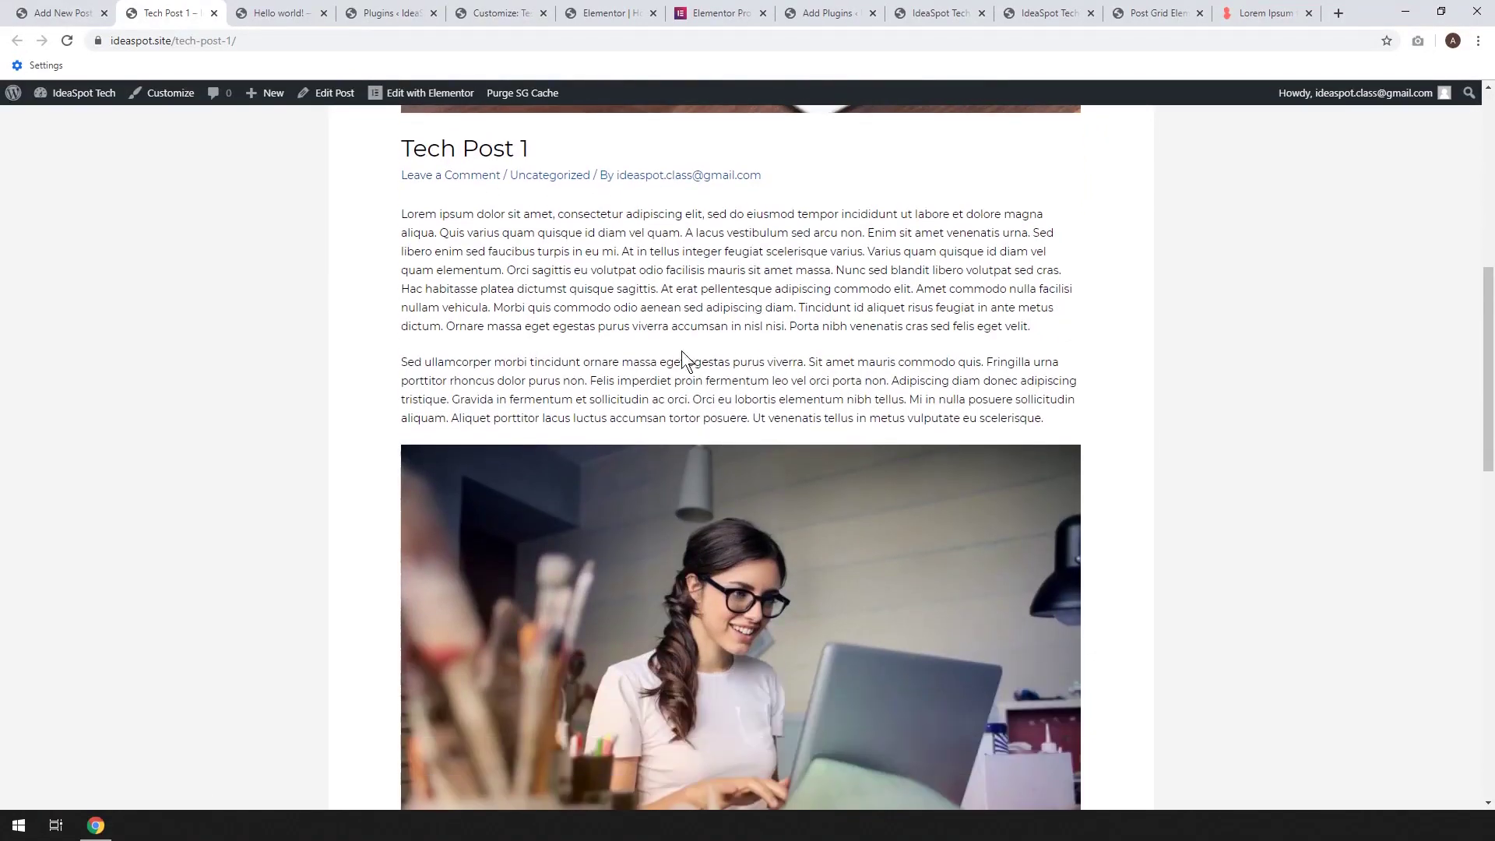
scroll(680, 347, "down", 3)
scroll(562, 297, "down", 2)
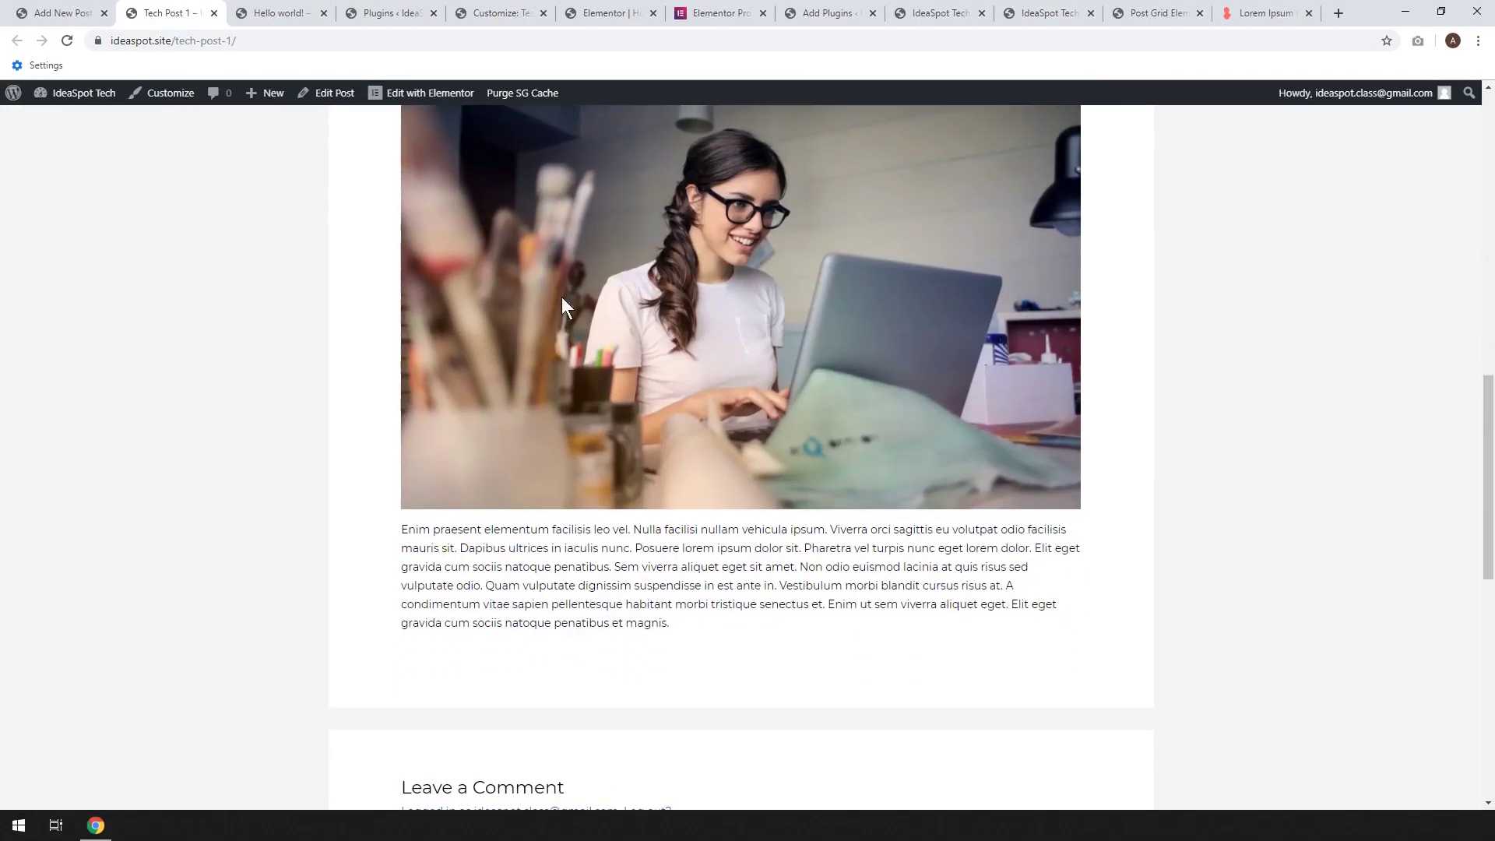
scroll(670, 528, "down", 6)
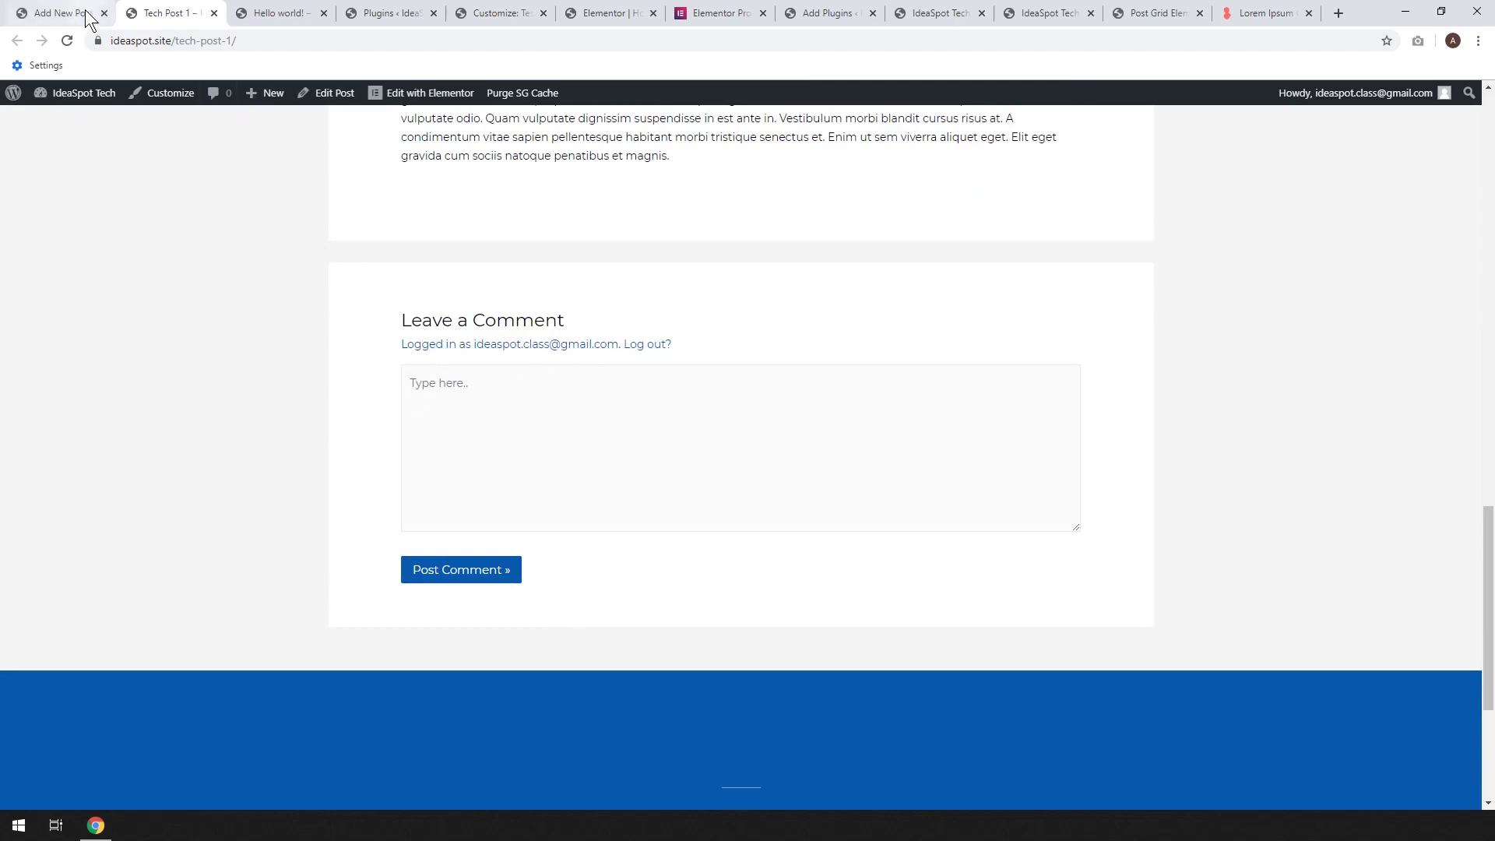
Close the Hello world! post tab
left_click(257, 13)
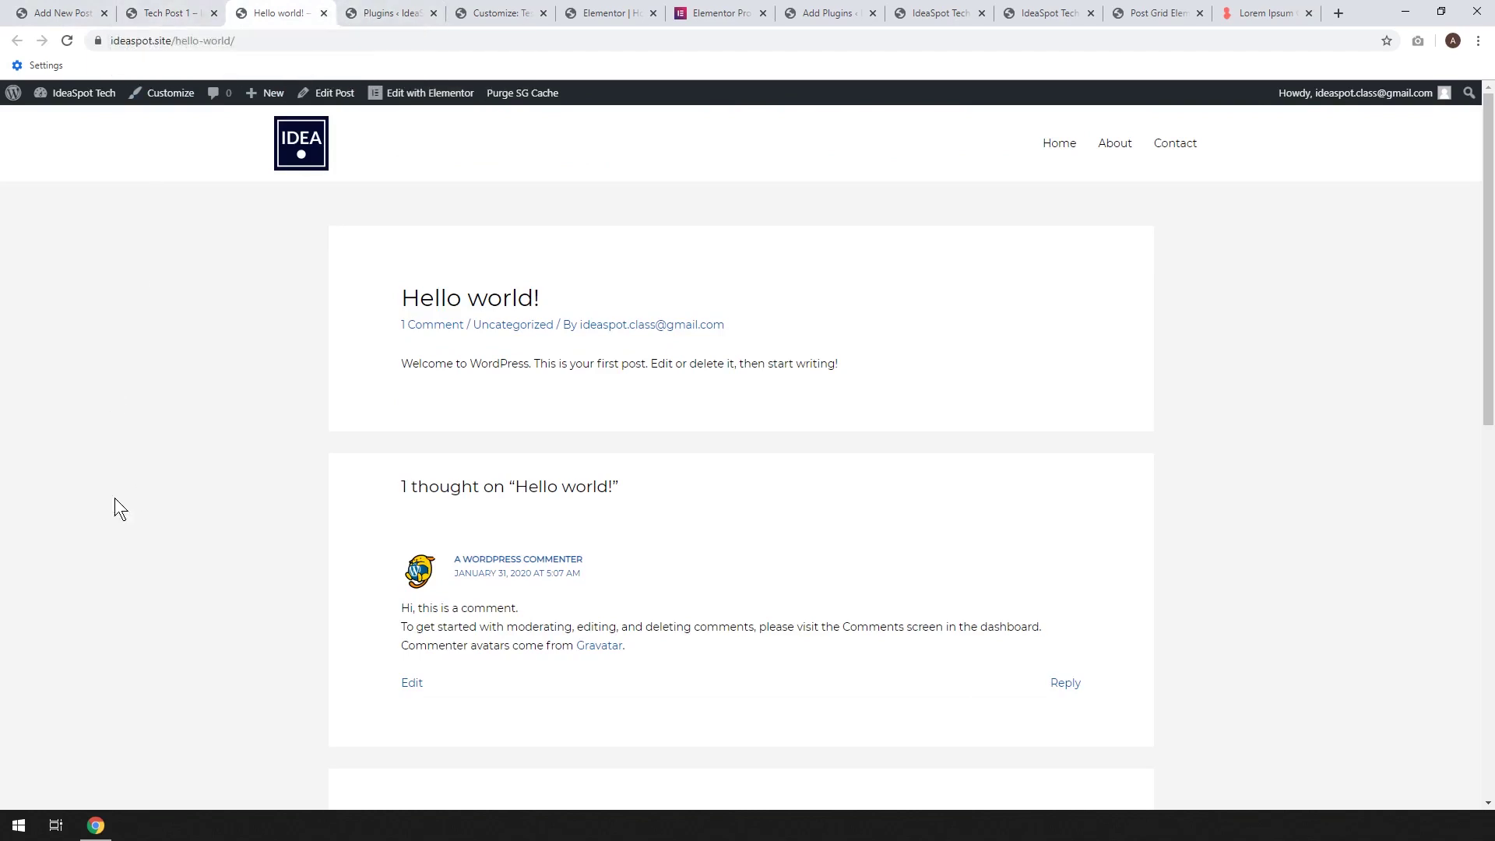
key("ctrl+w")
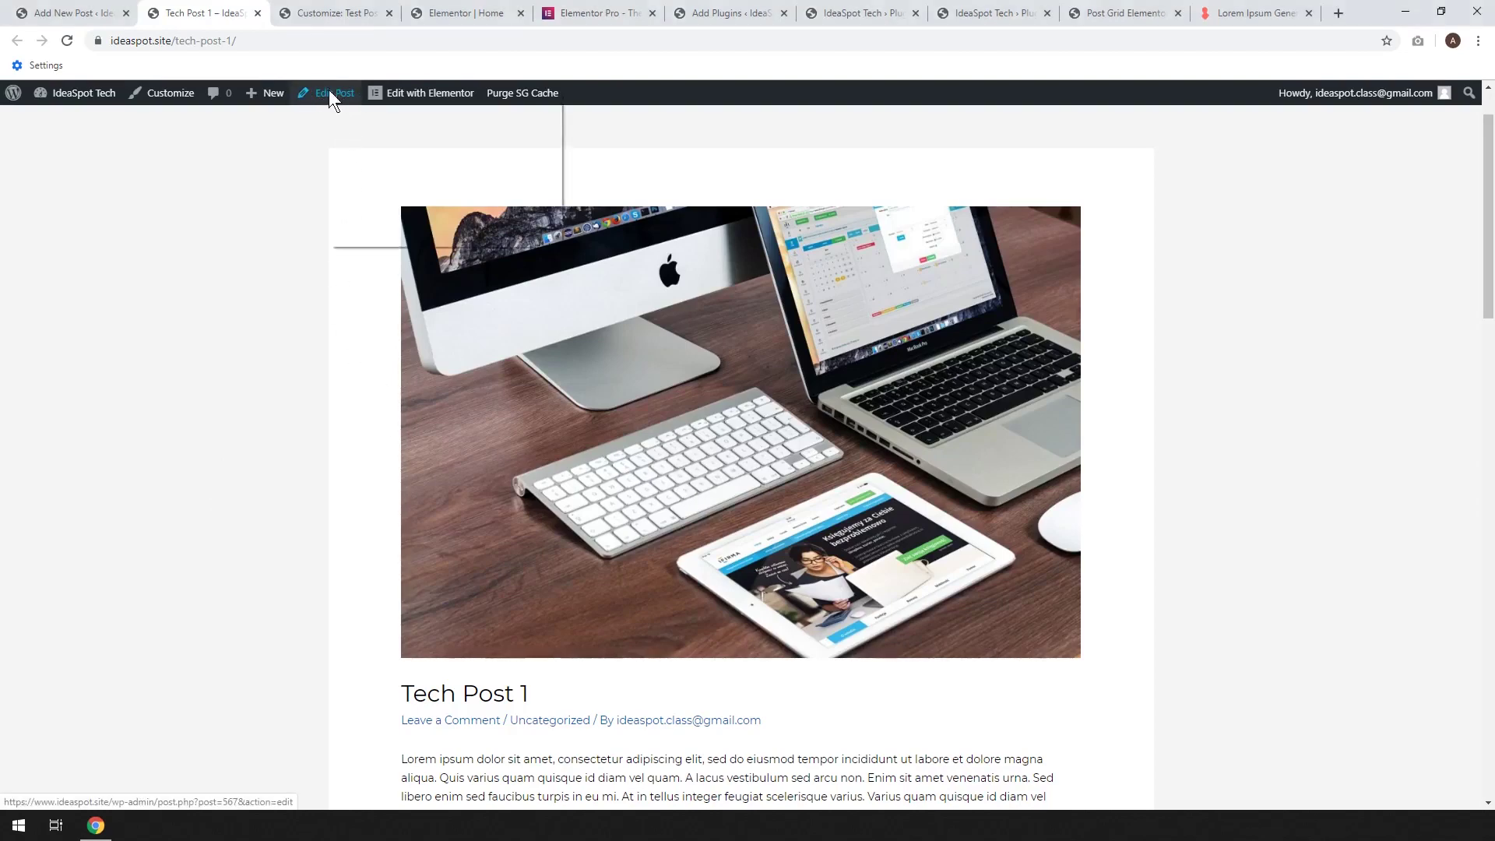
Bring up the editor for Tech Post 1 from the posts list
middle_click(335, 94)
left_click(89, 11)
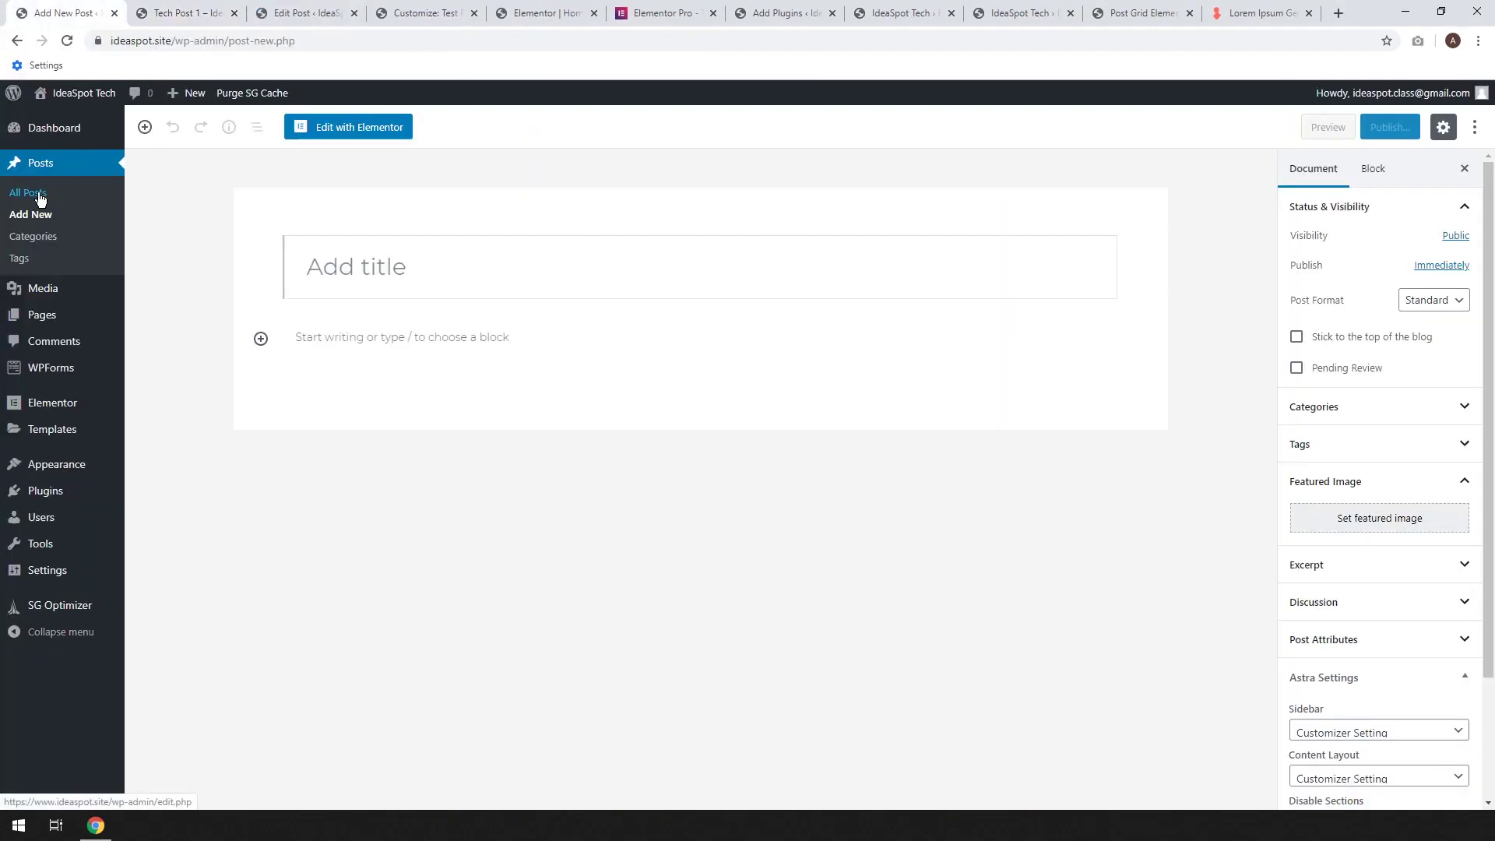
left_click(40, 198)
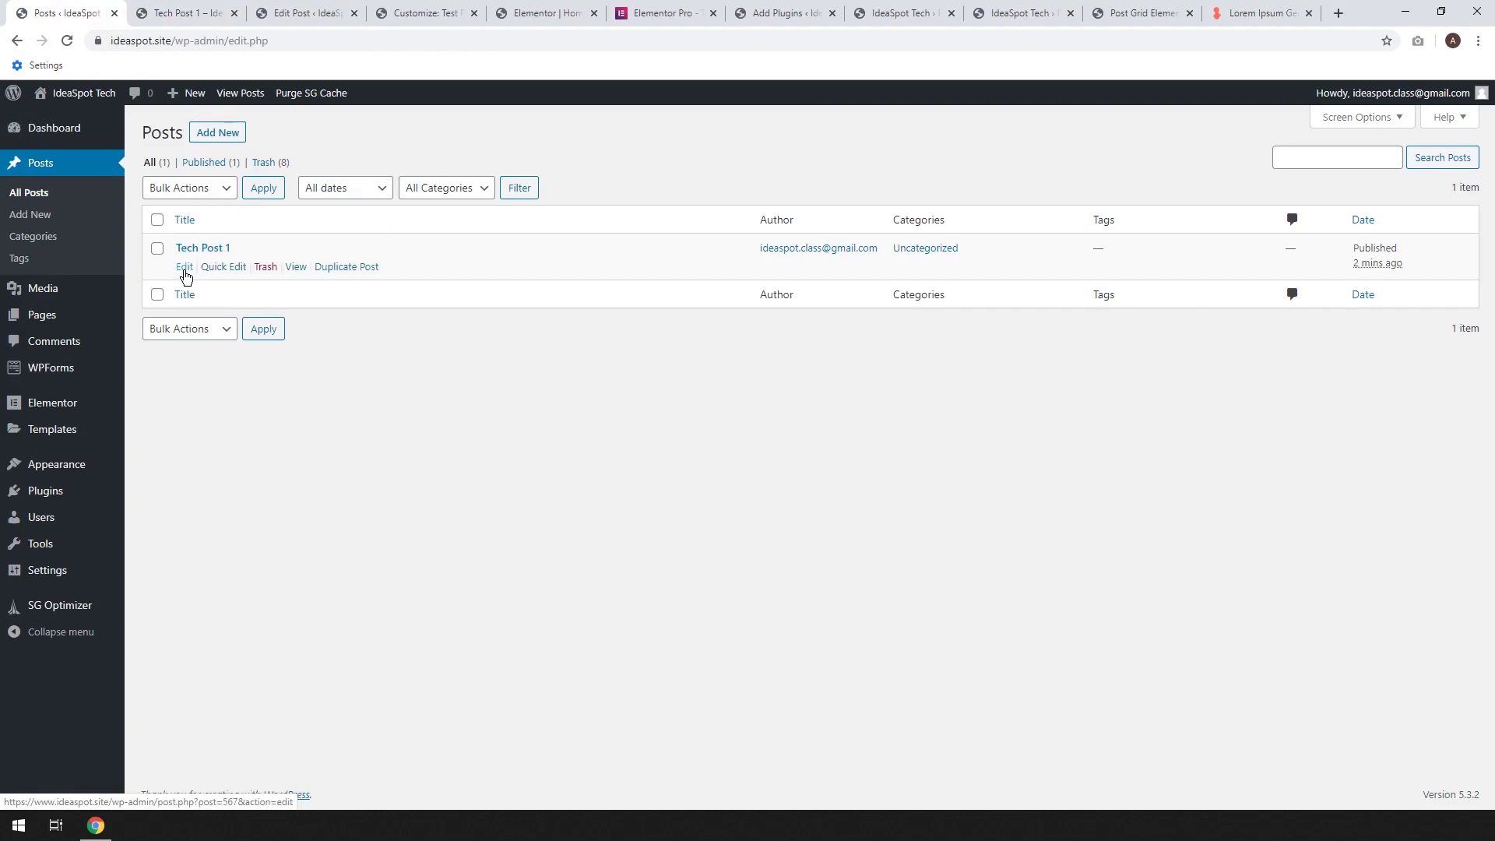
left_click(196, 16)
left_click(286, 10)
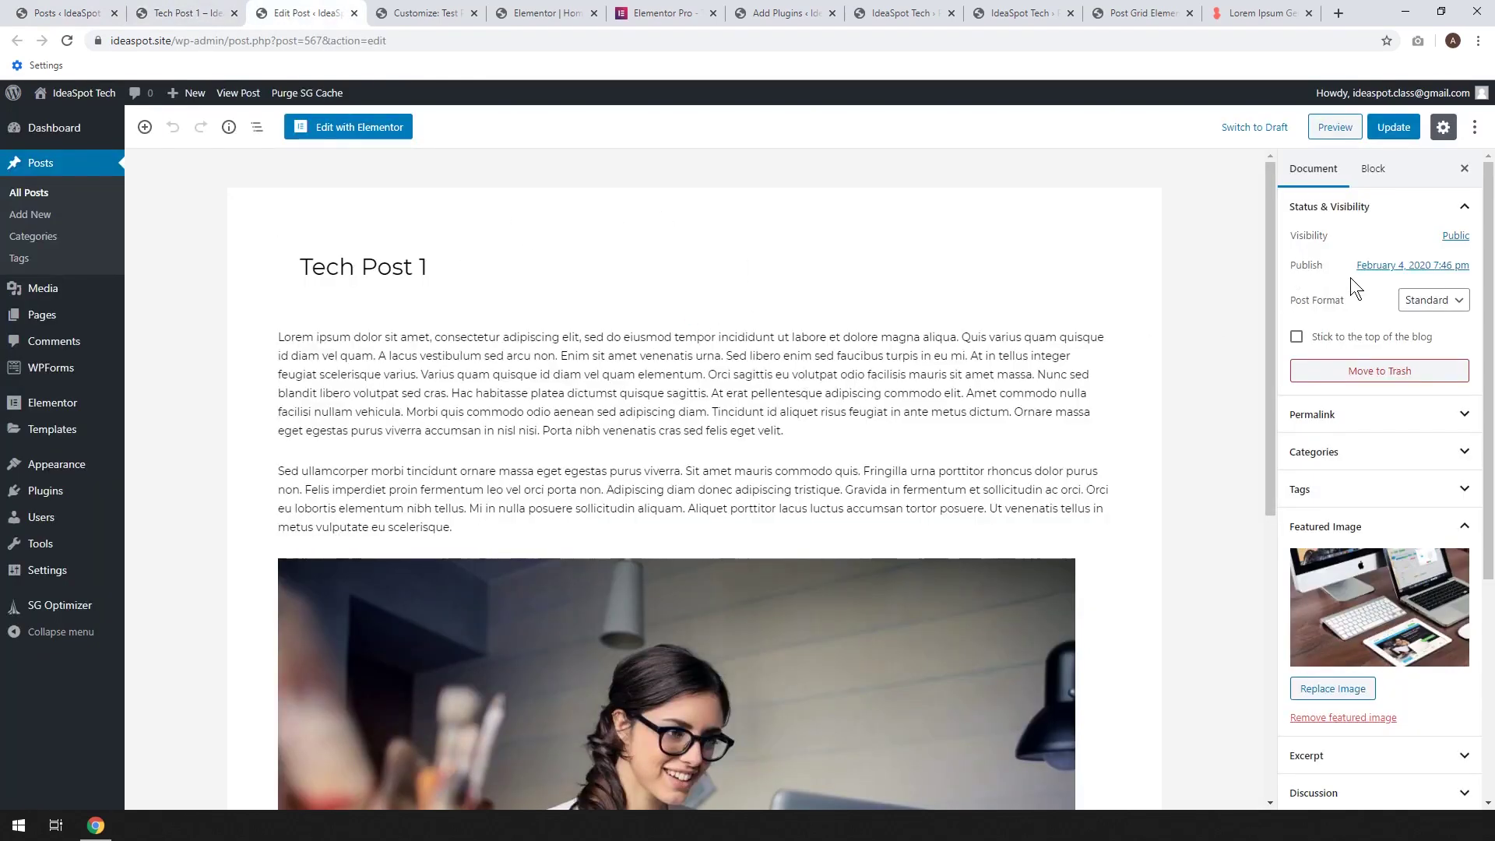
Untick Allow Comments and Allow Pingbacks & Trackbacks on Tech Post 1, update it, and return to its live page
scroll(1350, 277, "down", 4)
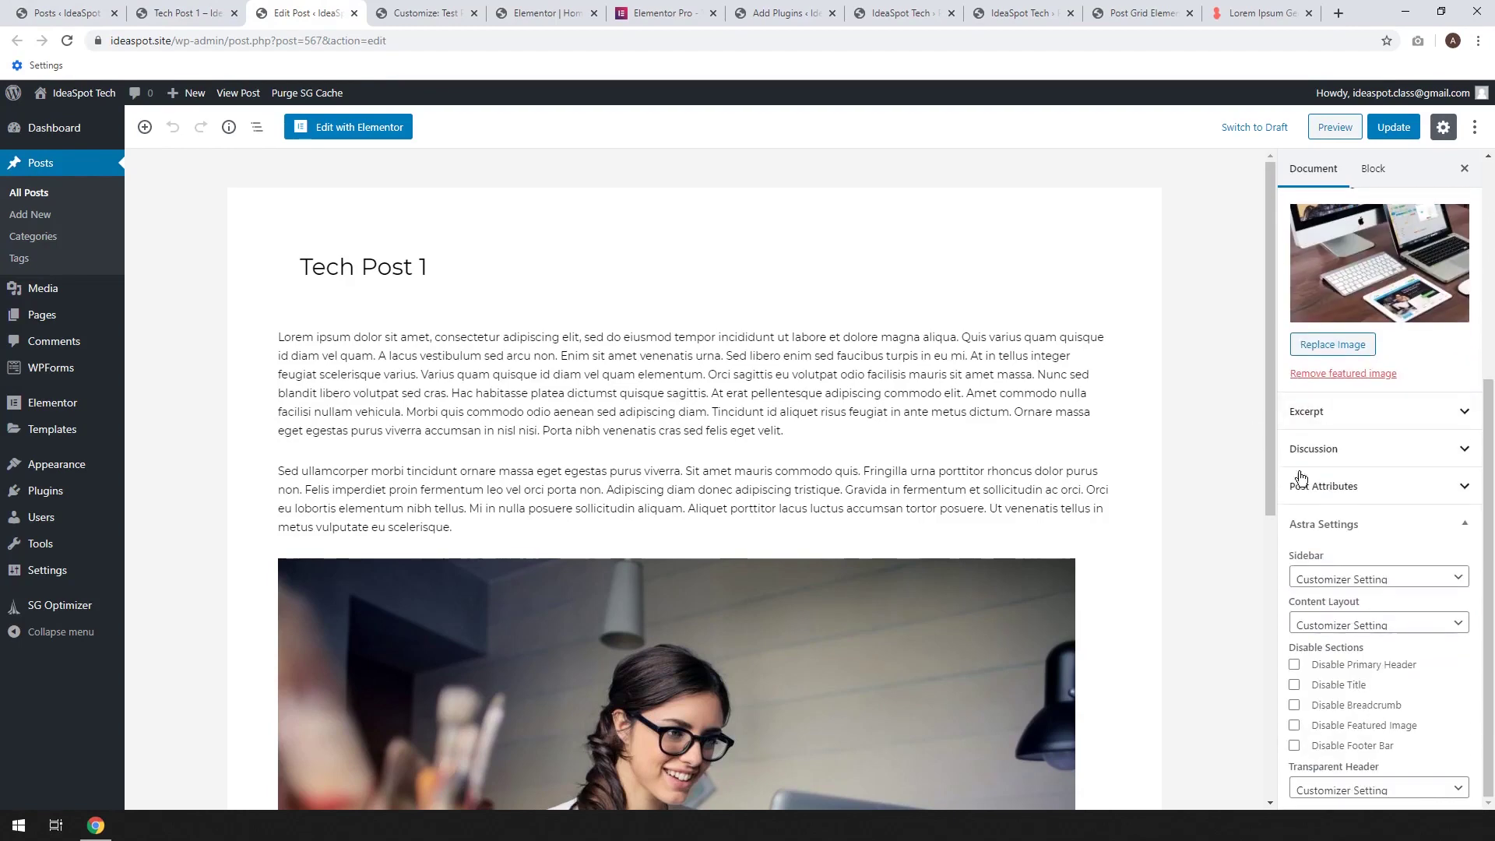
left_click(1341, 453)
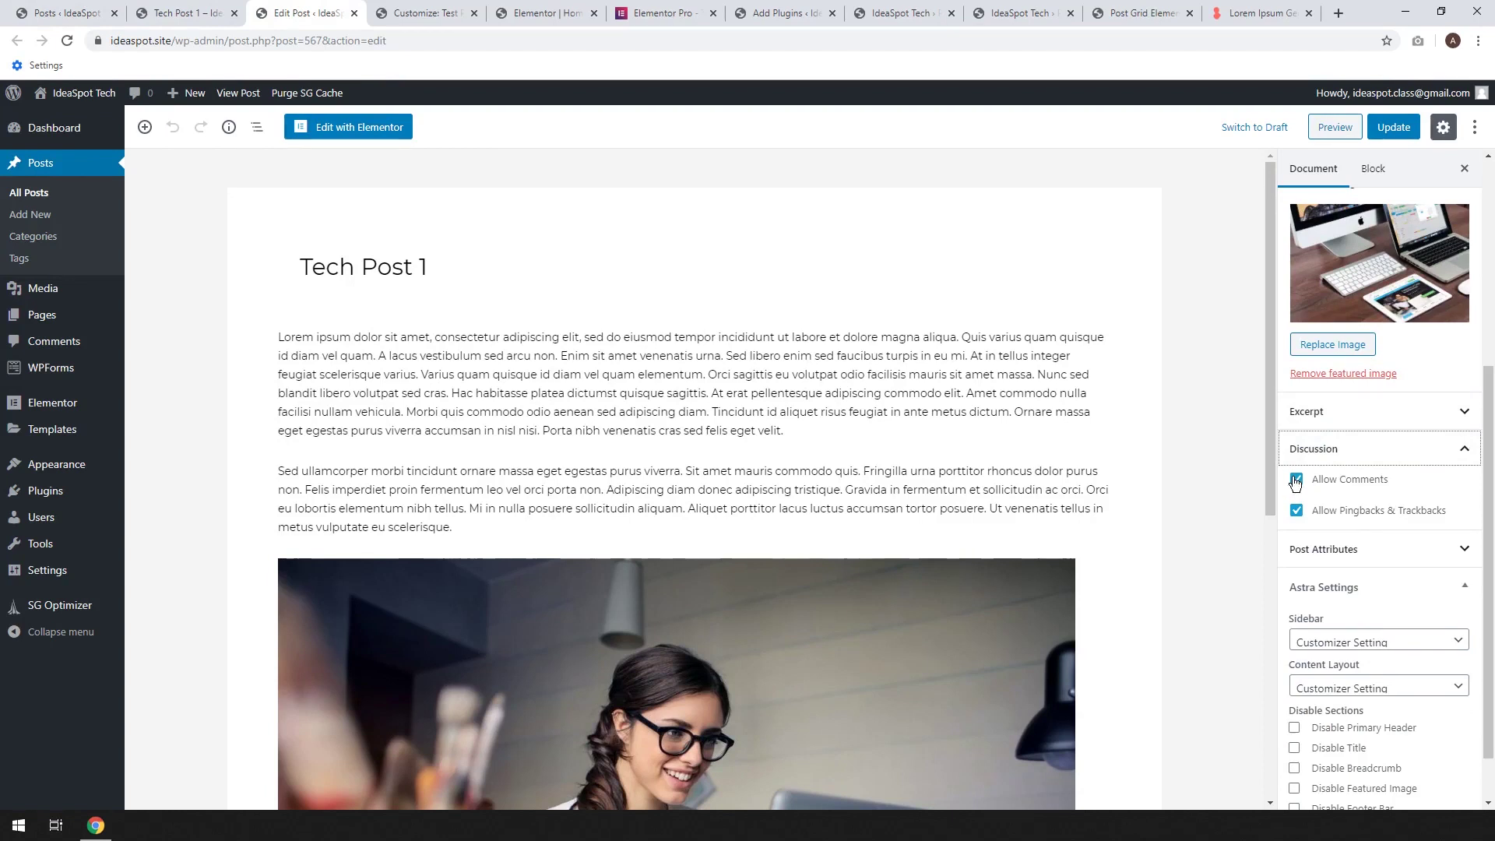
left_click(1298, 481)
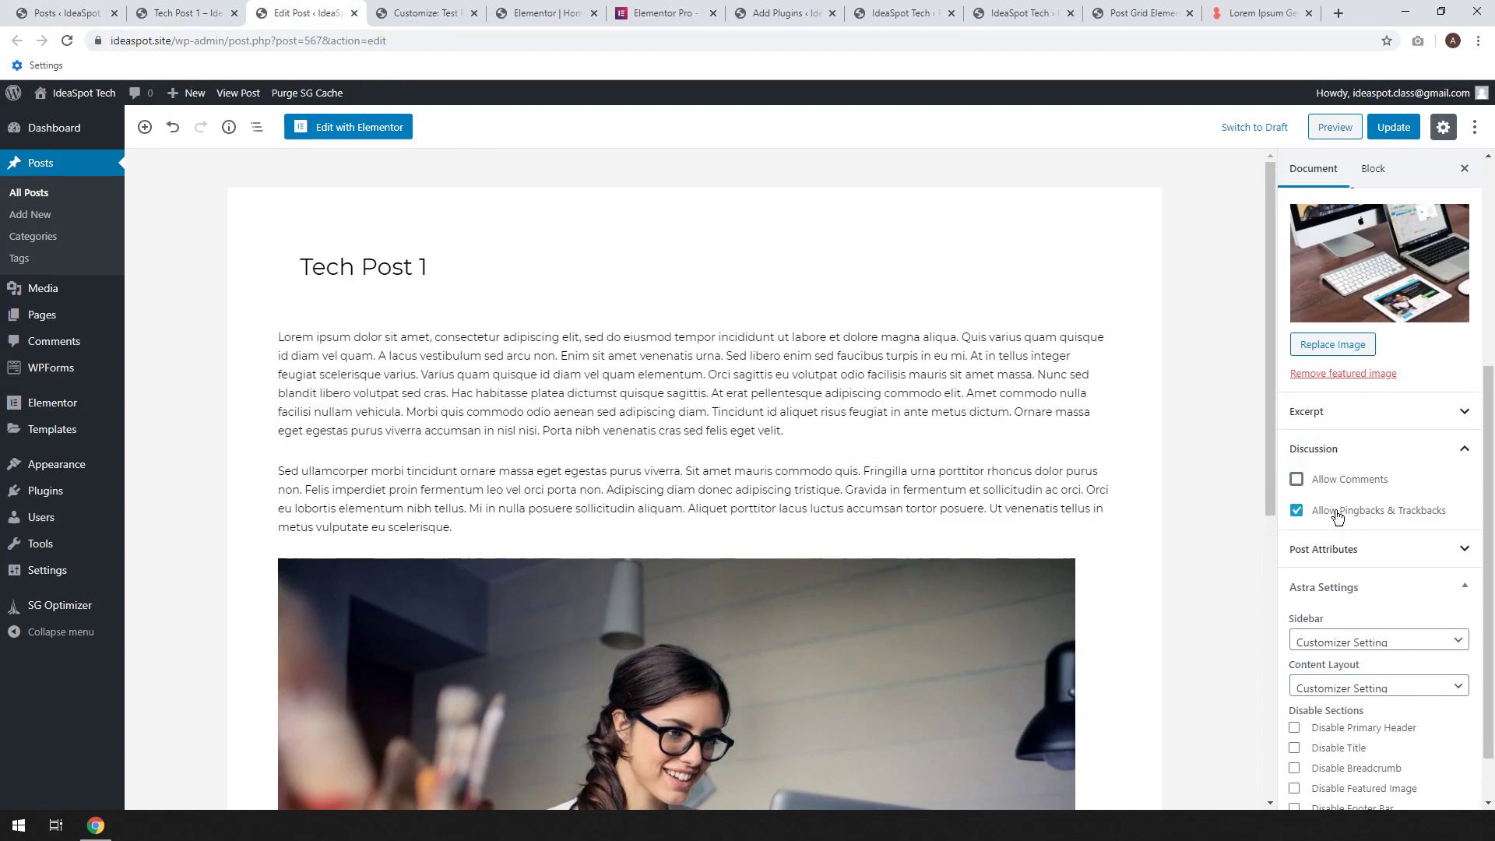
left_click(1298, 512)
left_click(1384, 130)
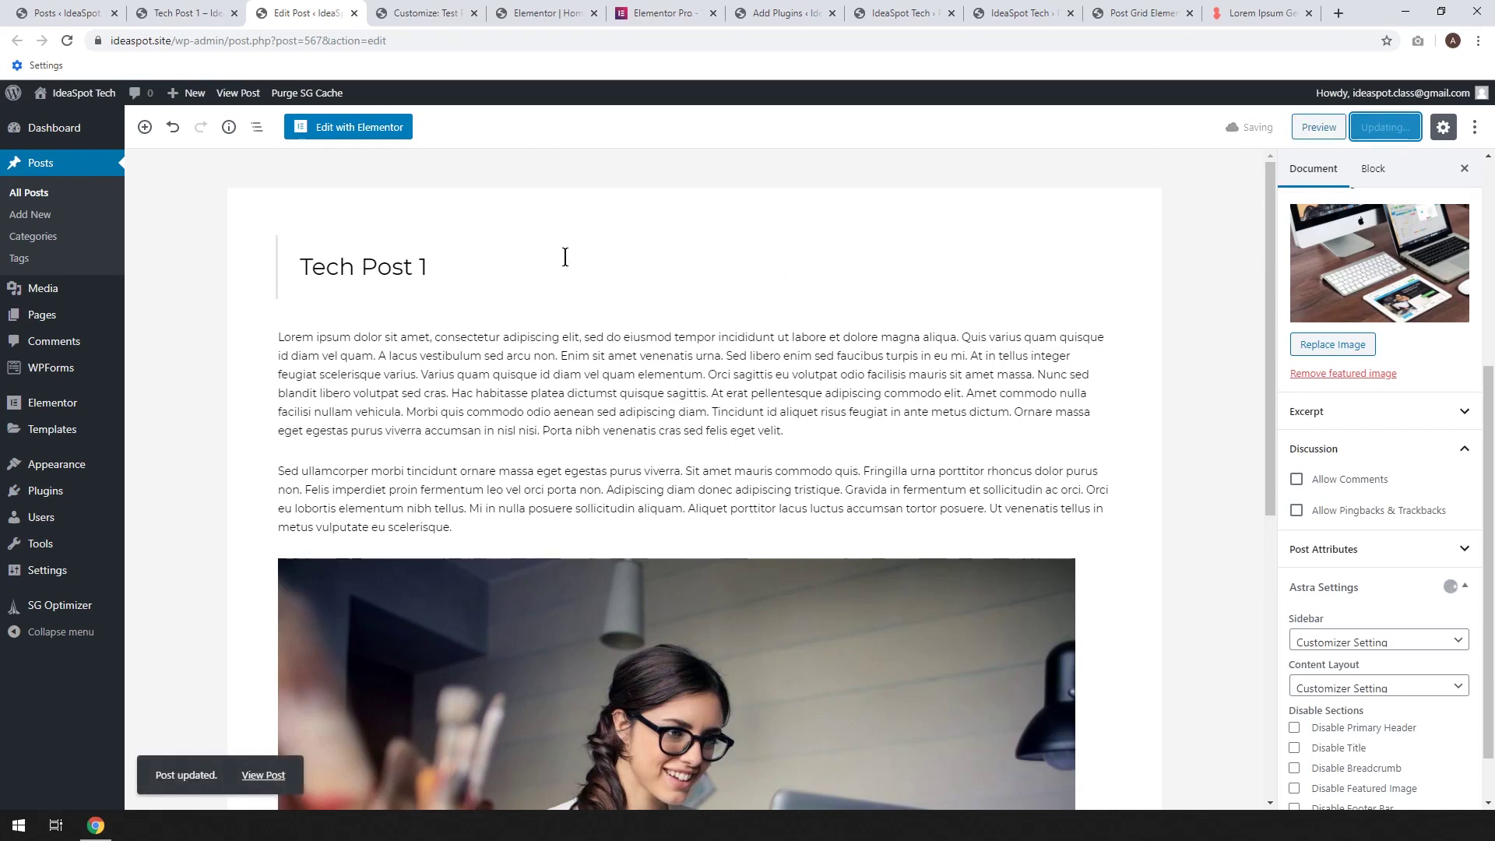
left_click(197, 13)
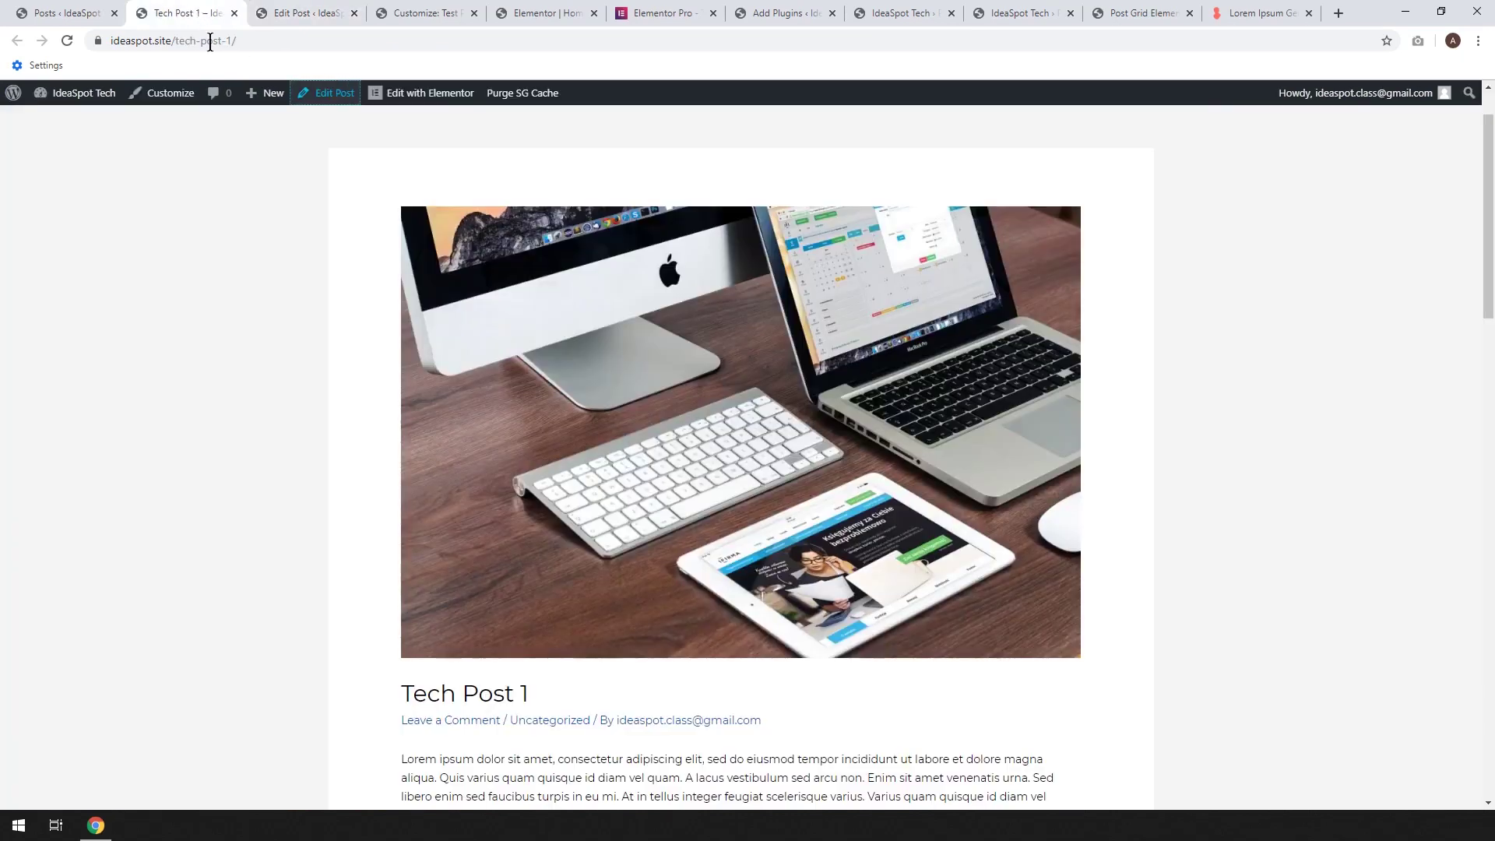
Reload the live Tech Post 1 page to confirm the comment form is gone
left_click(67, 41)
scroll(235, 308, "down", 17)
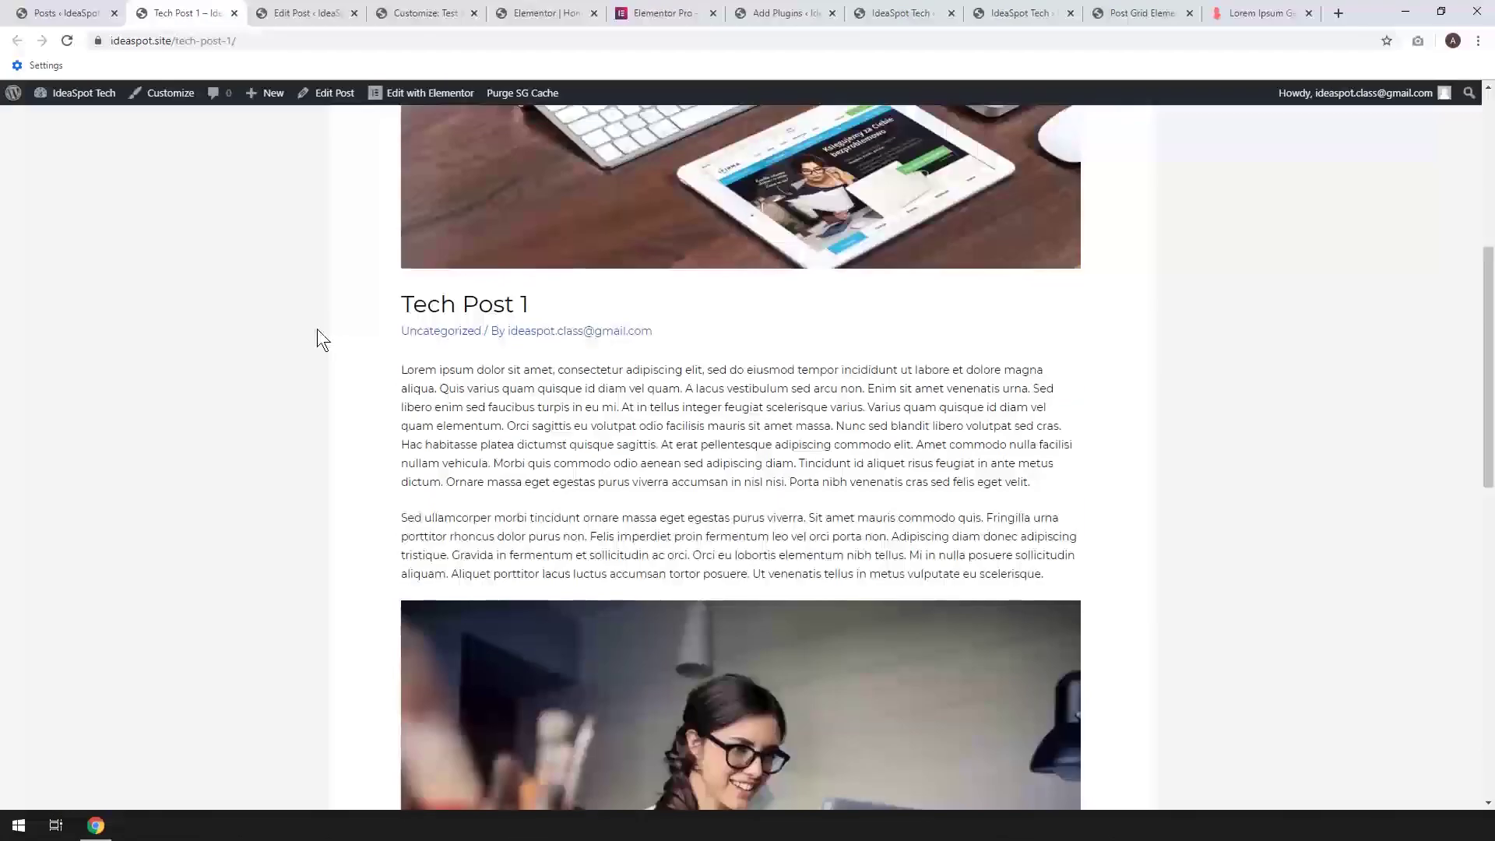
scroll(355, 341, "up", 4)
scroll(531, 466, "up", 2)
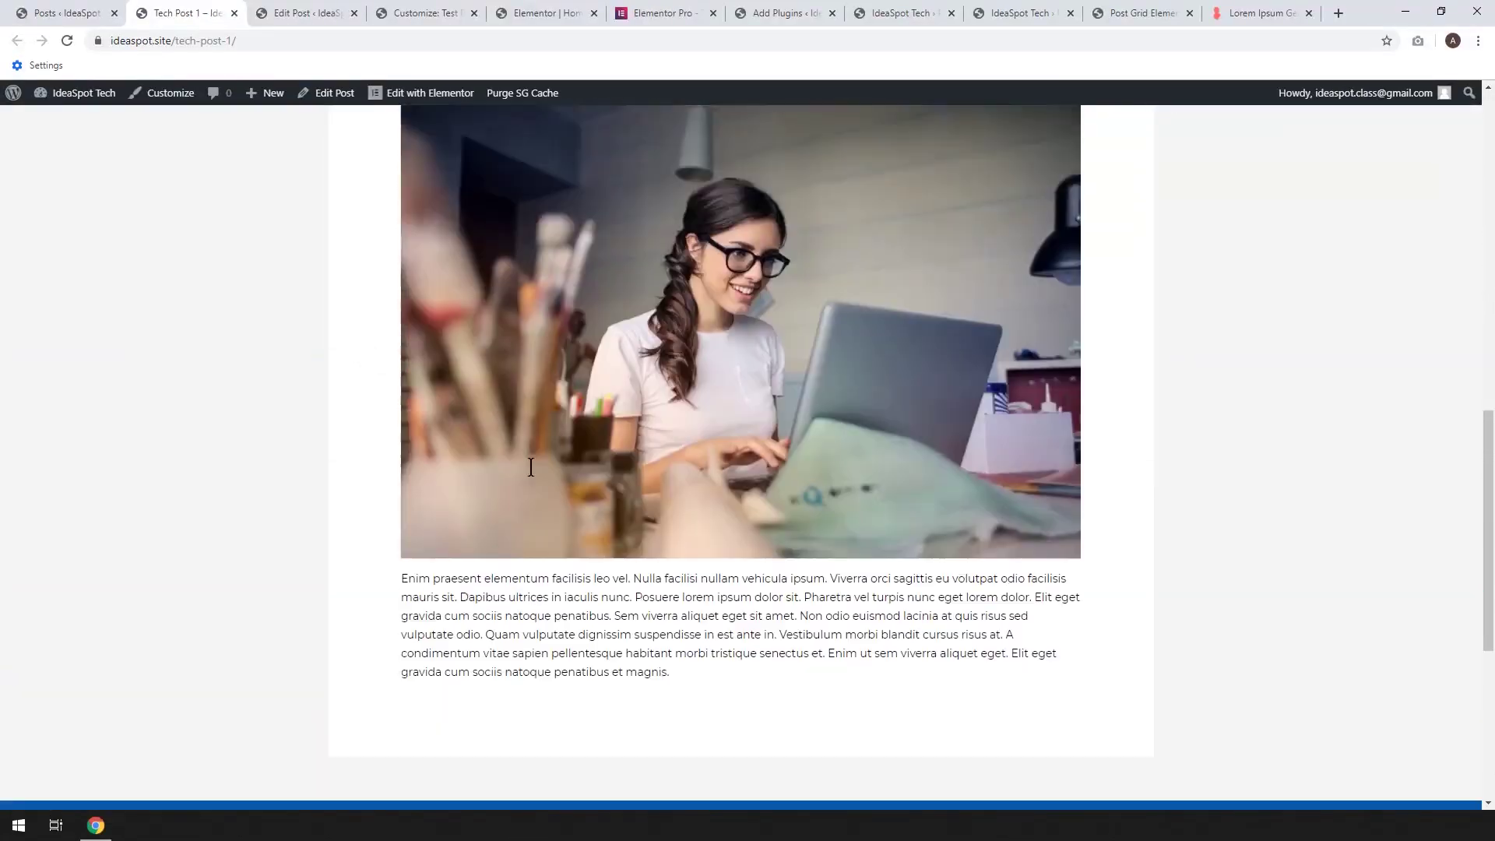
scroll(531, 465, "down", 3)
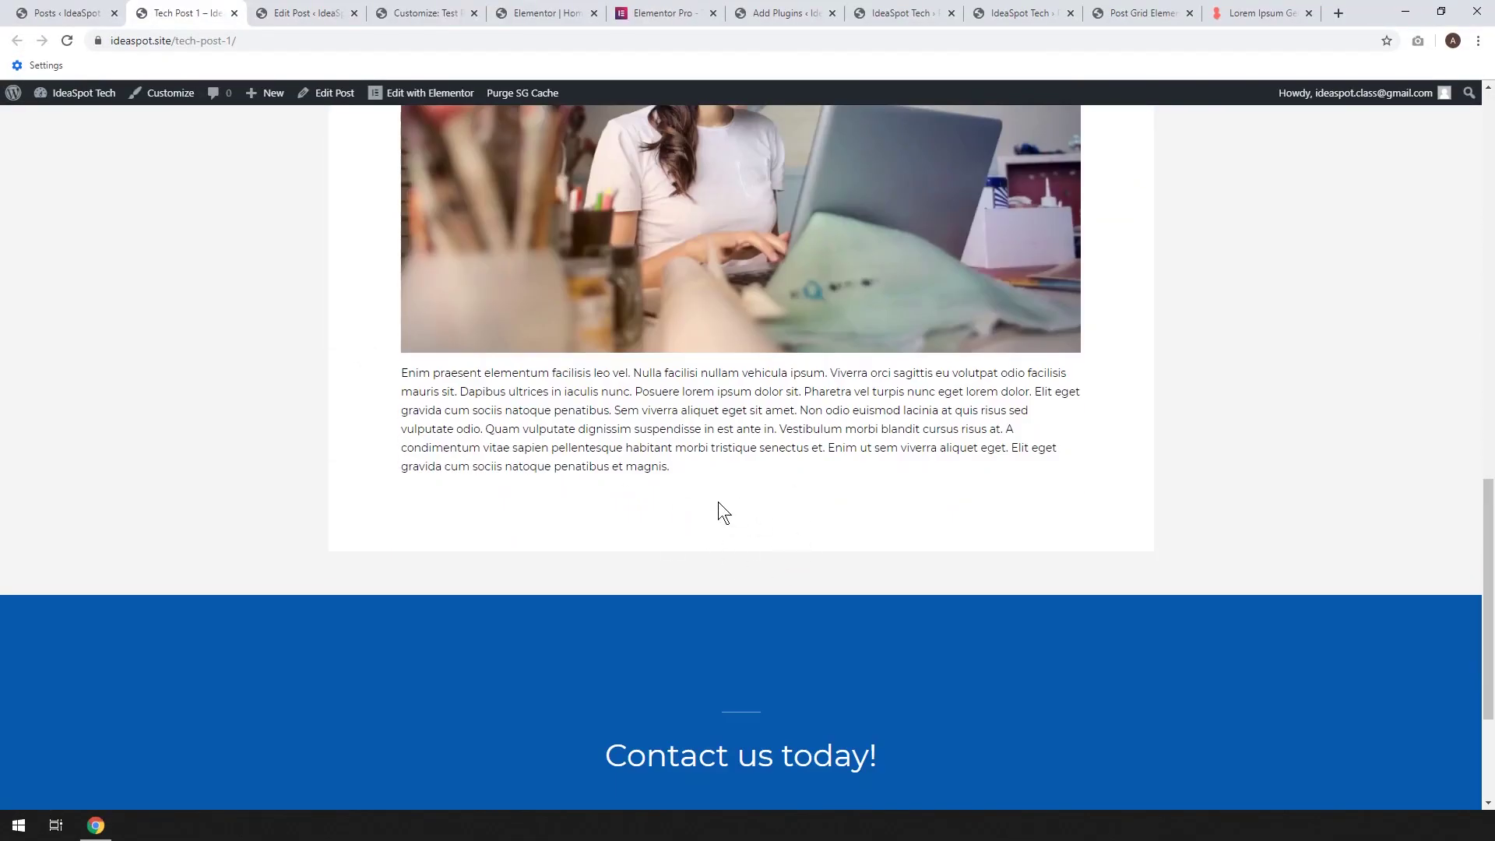
scroll(717, 502, "up", 3)
scroll(820, 451, "down", 2)
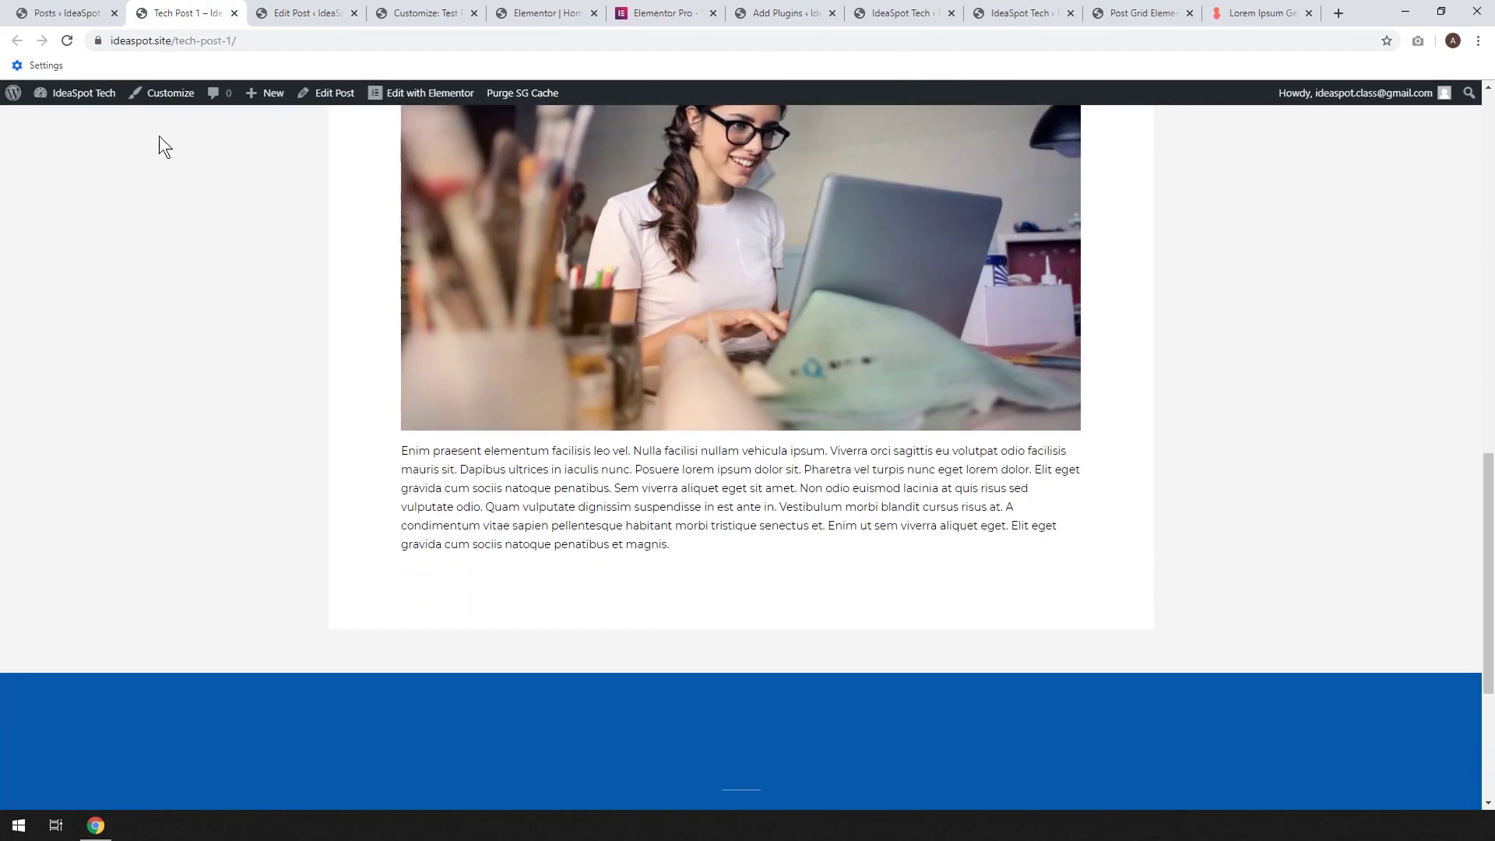
Check the Posts list, then return to Tech Post 1 and right-click Customize in the admin bar
left_click(64, 13)
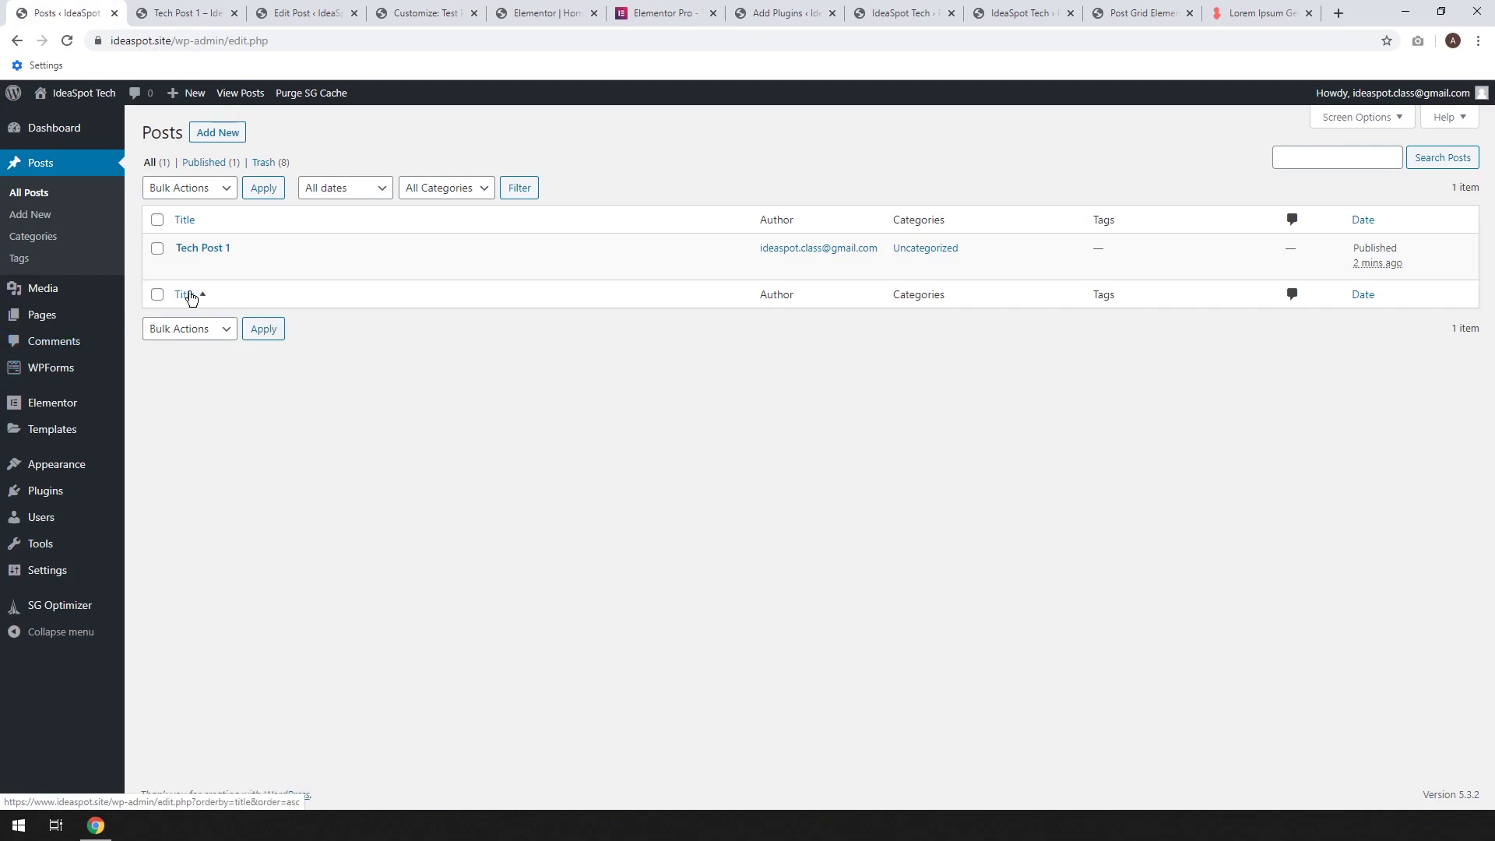
left_click(187, 13)
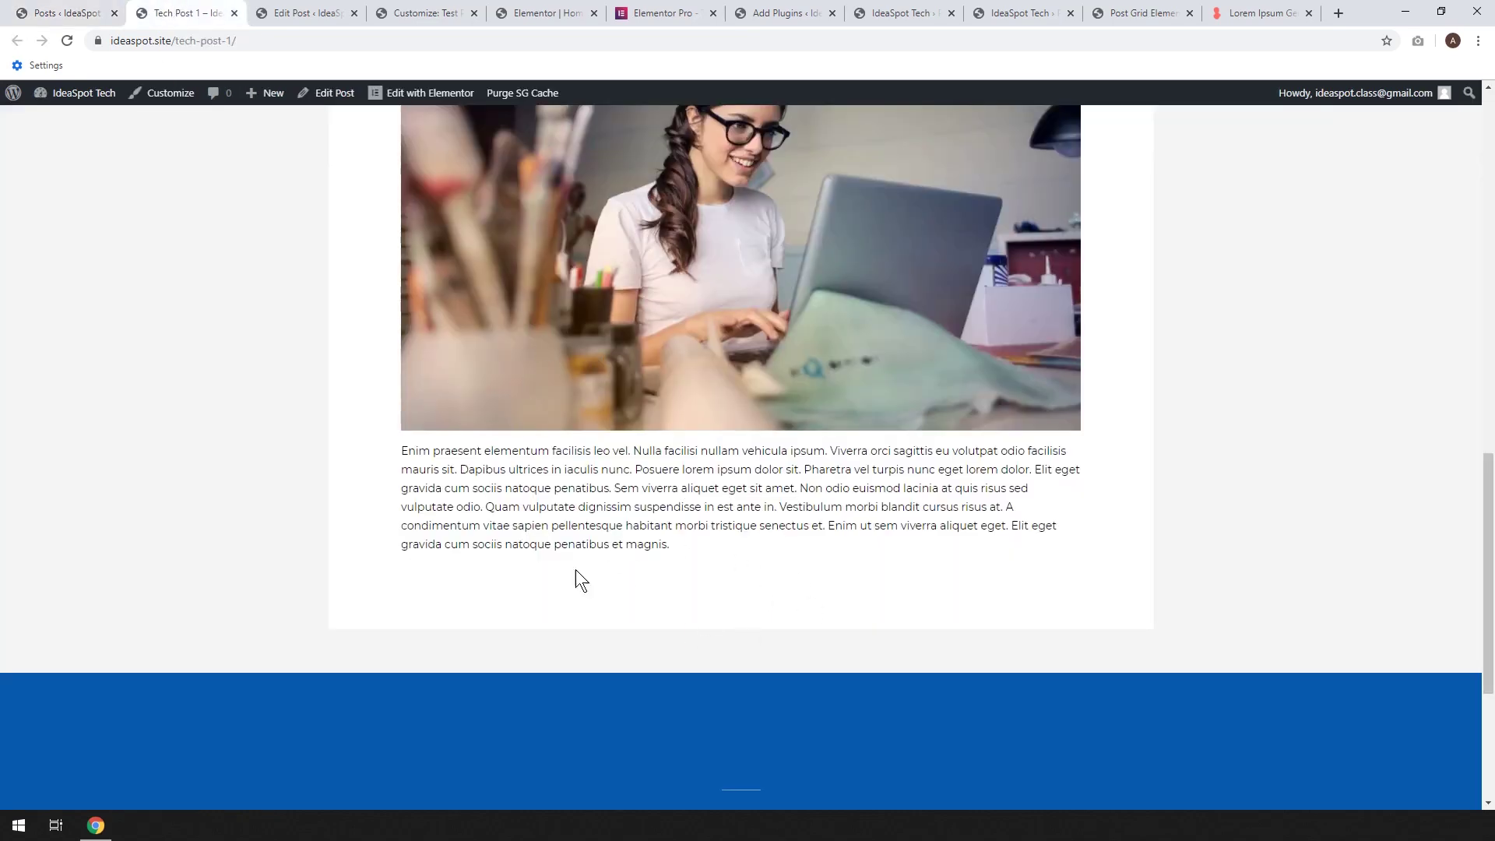
scroll(673, 561, "up", 14)
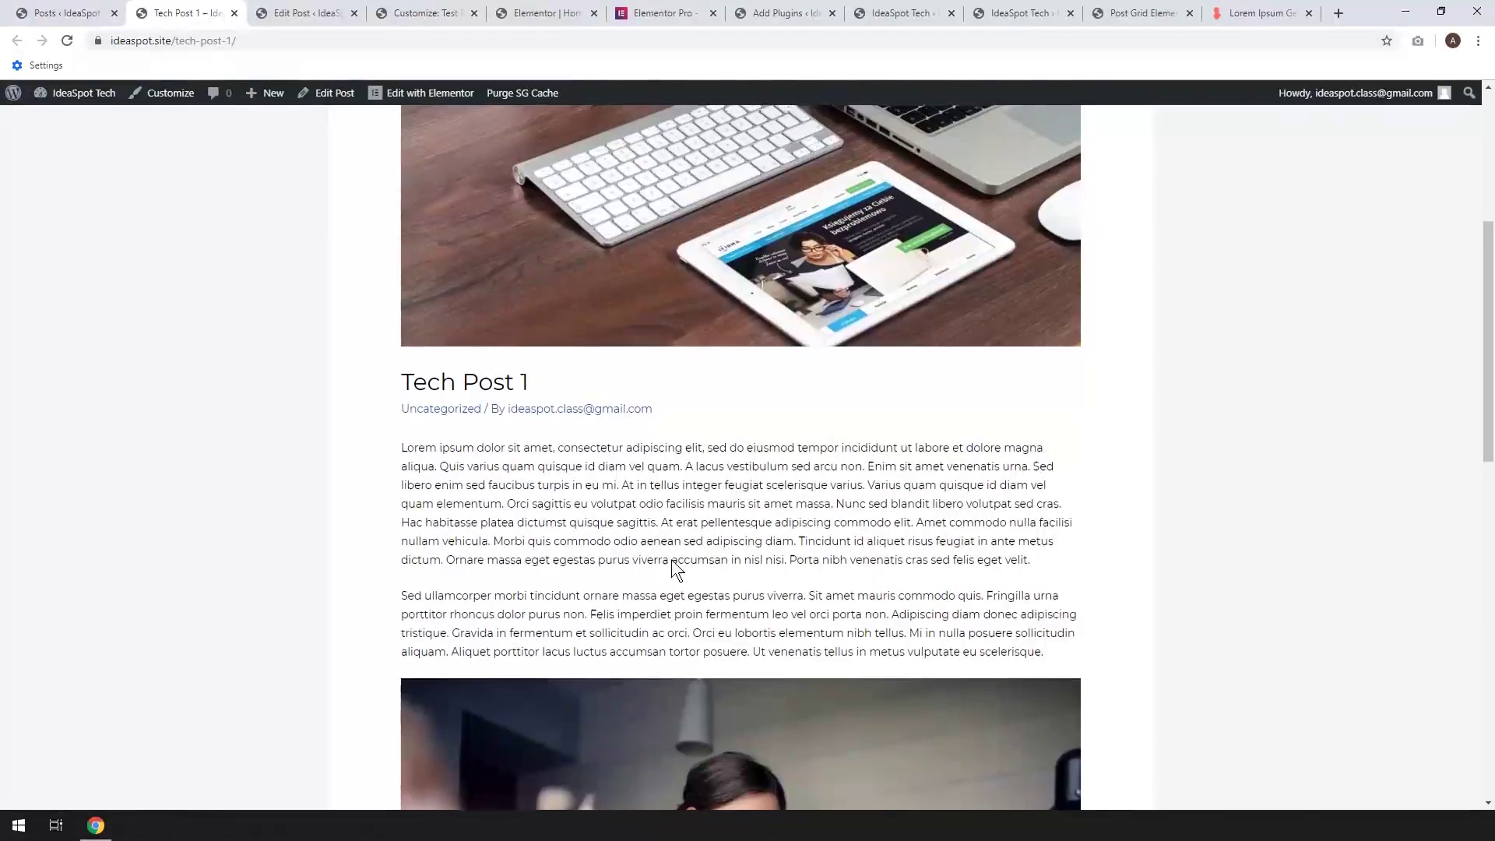
scroll(675, 562, "down", 4)
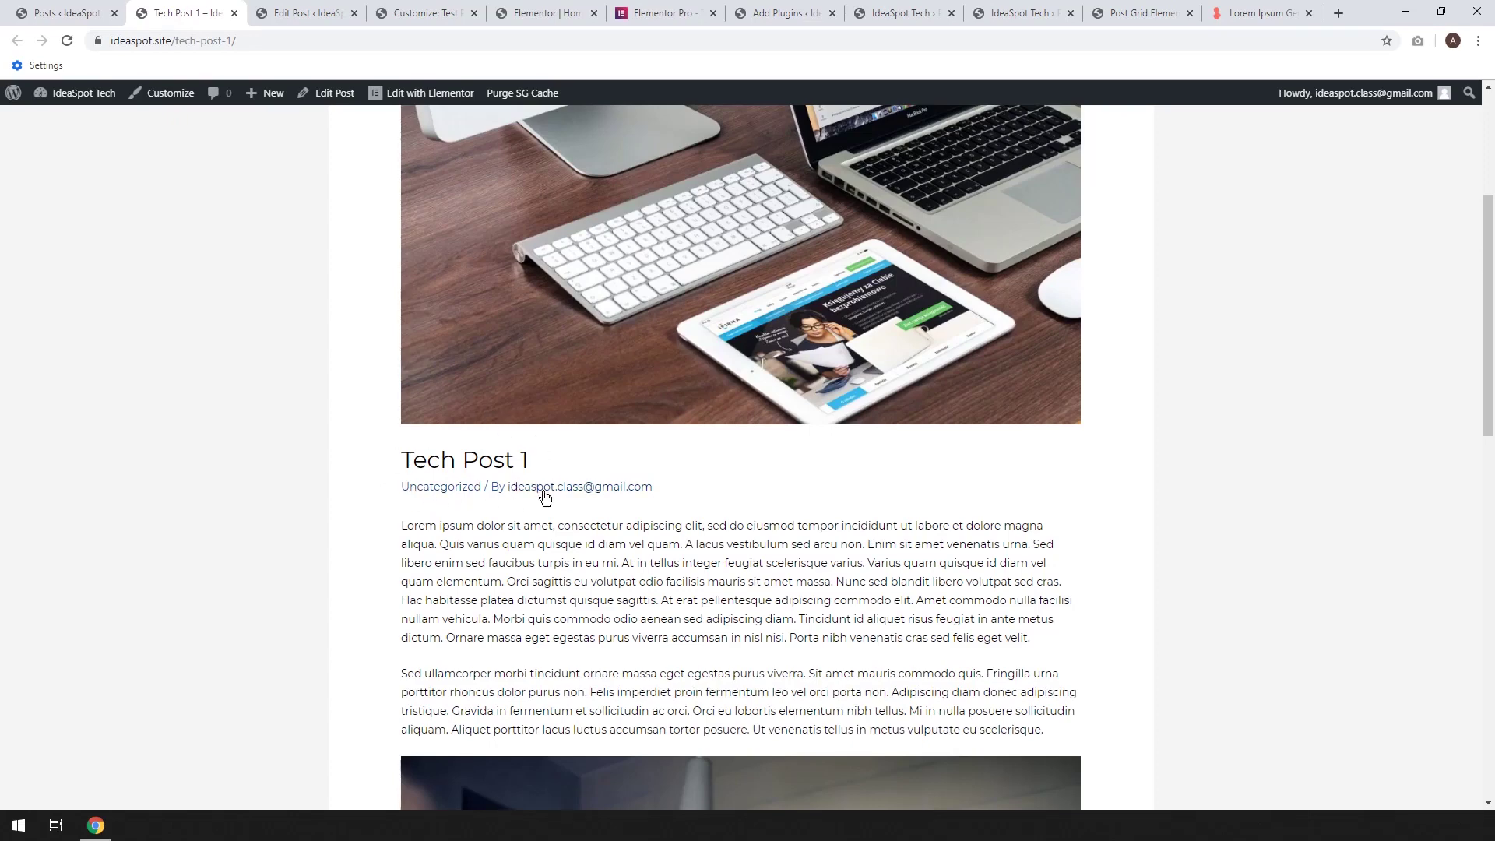
right_click(175, 98)
In the customizer's Blog > Single Post settings, keep the featured image and title/meta shown
left_click(214, 110)
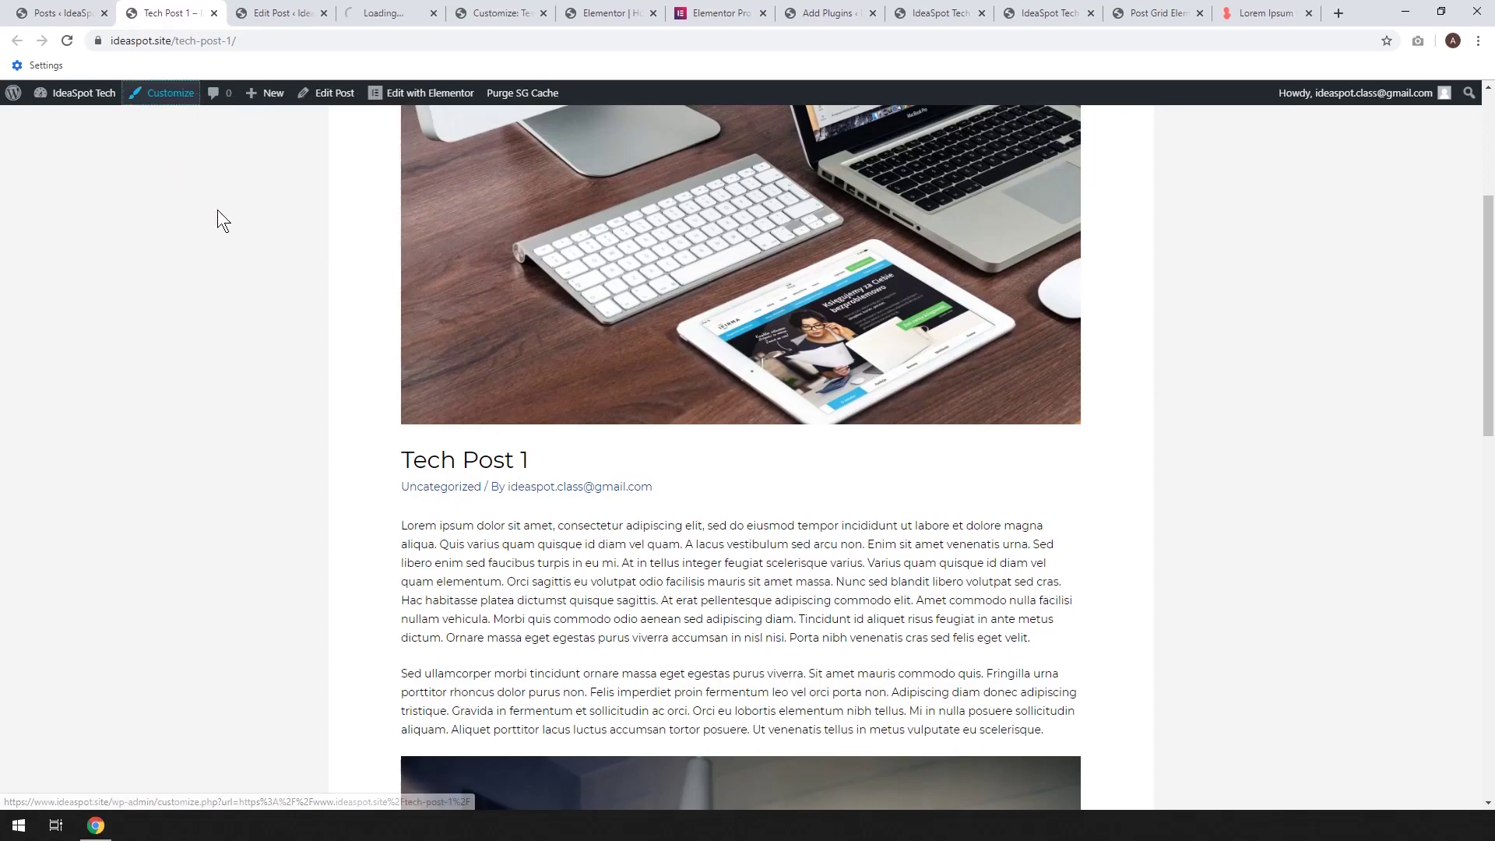
left_click_drag(379, 16, 293, 16)
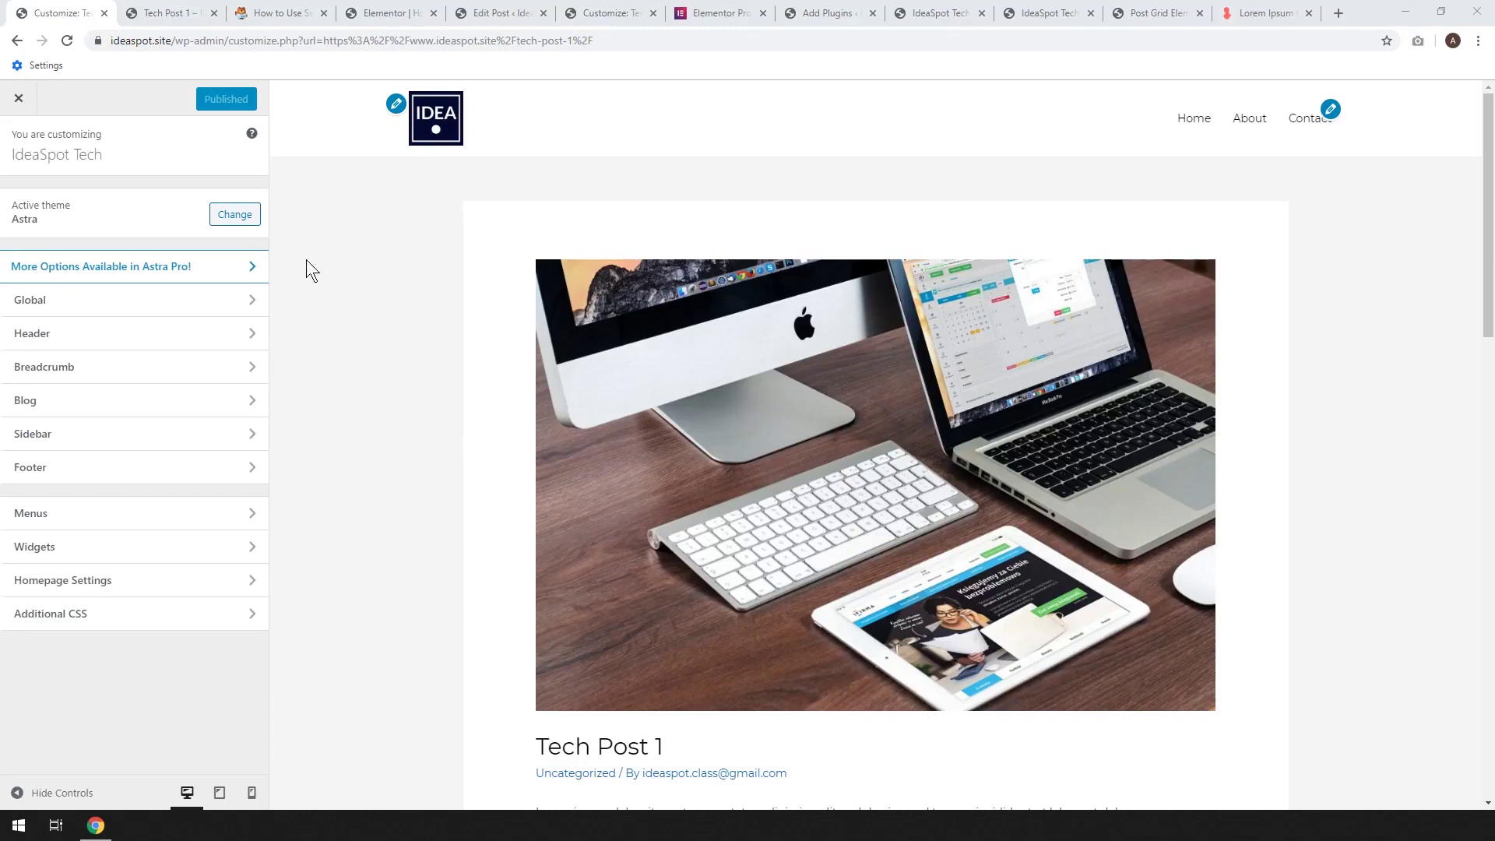
left_click(61, 403)
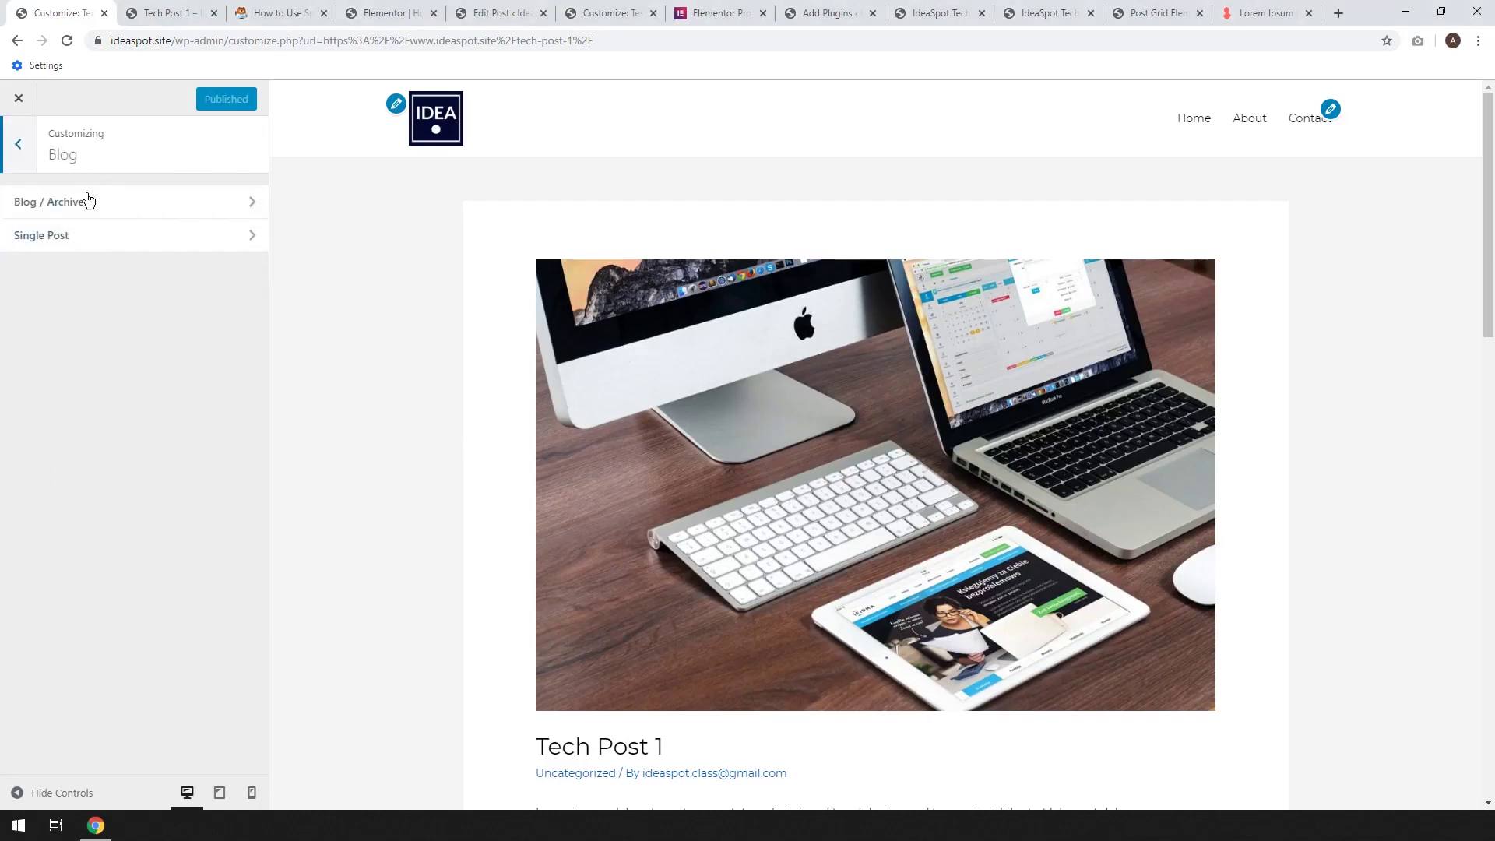
left_click(50, 236)
scroll(429, 419, "down", 4)
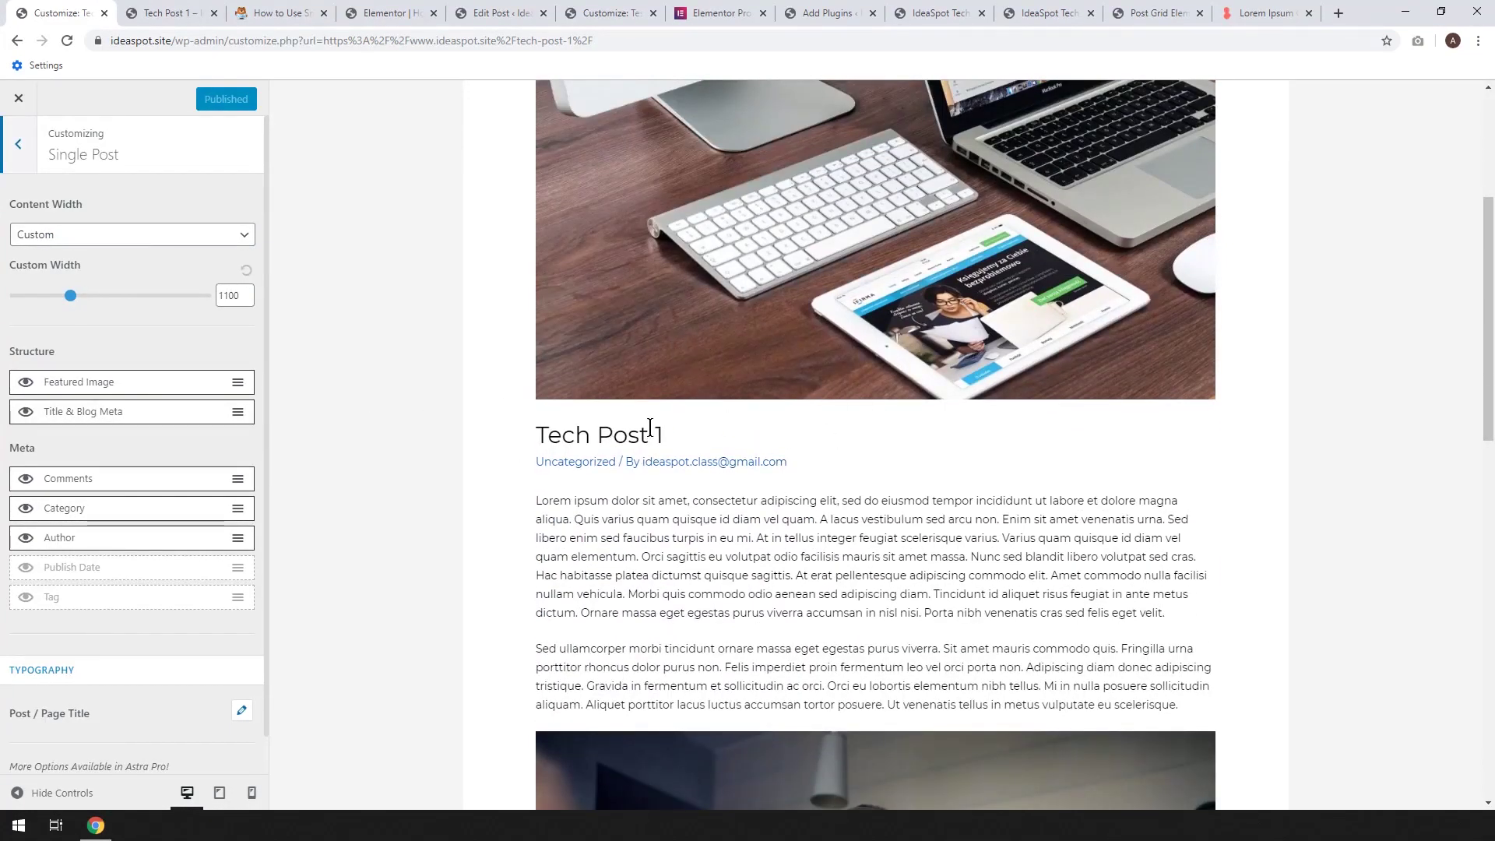
left_click(25, 382)
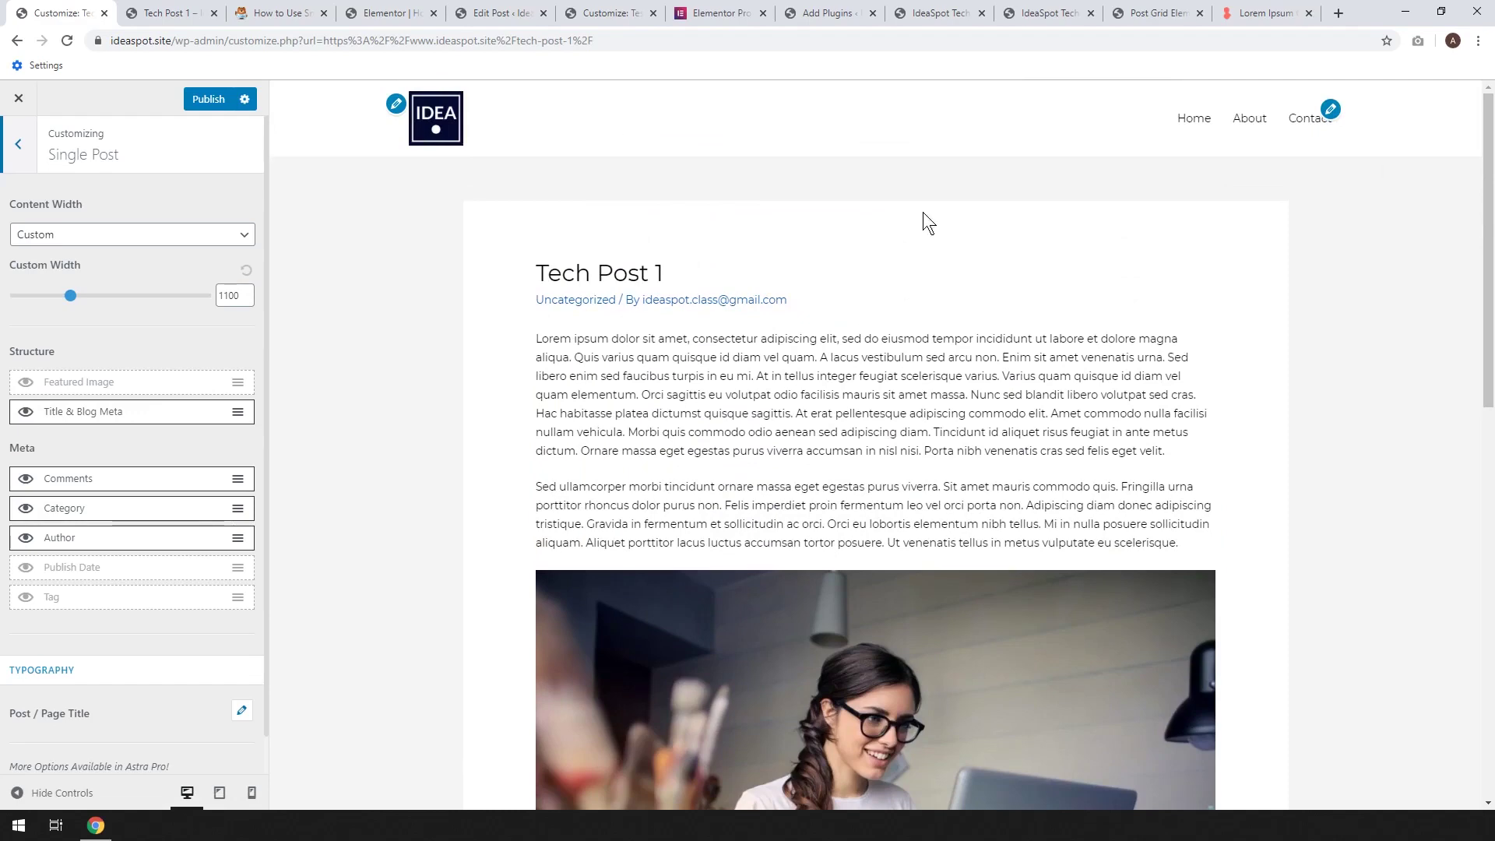
left_click(26, 382)
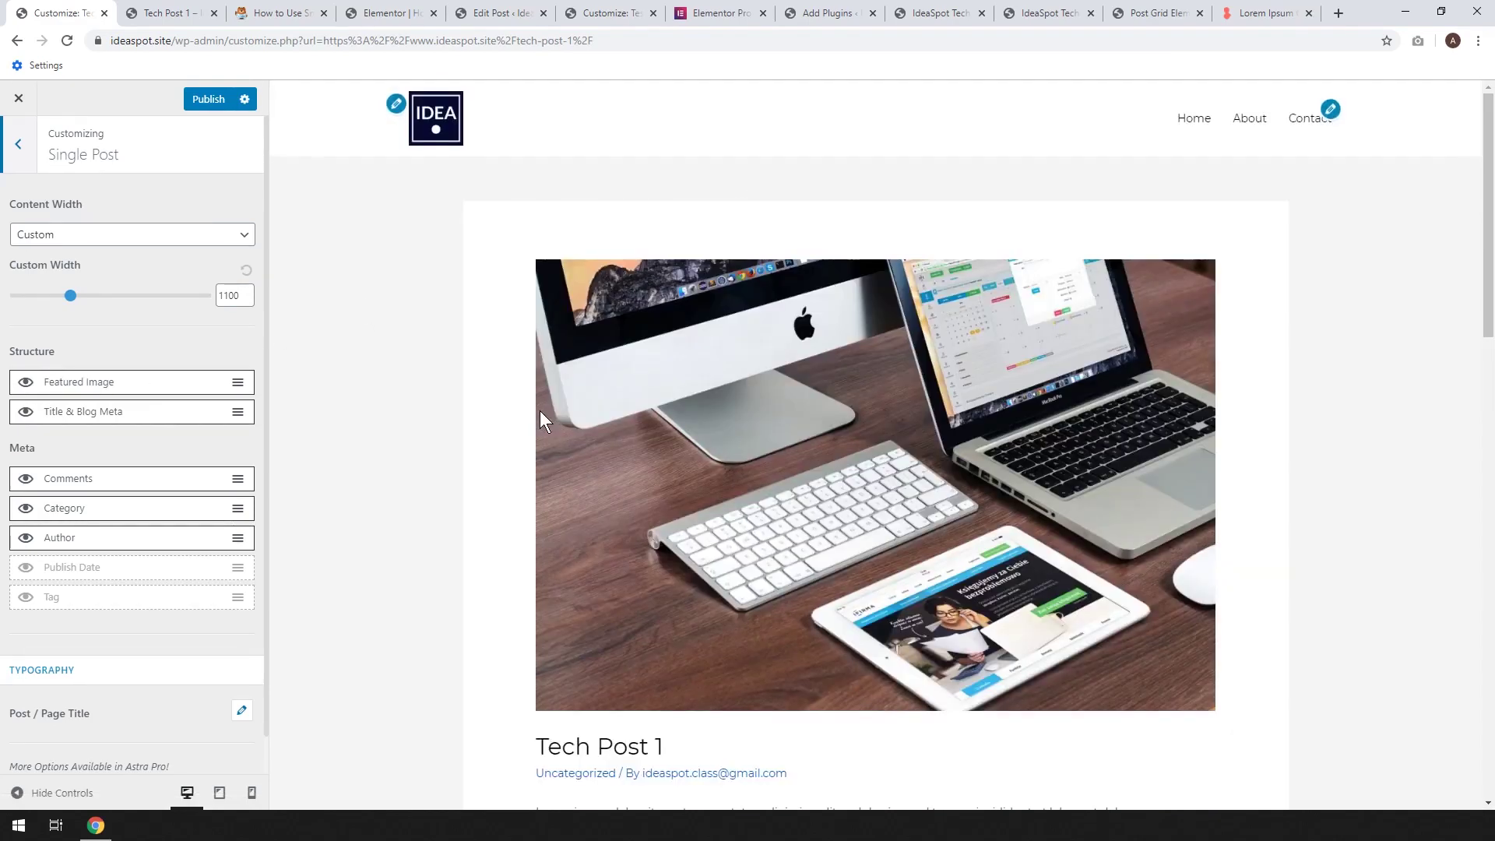
scroll(560, 420, "down", 3)
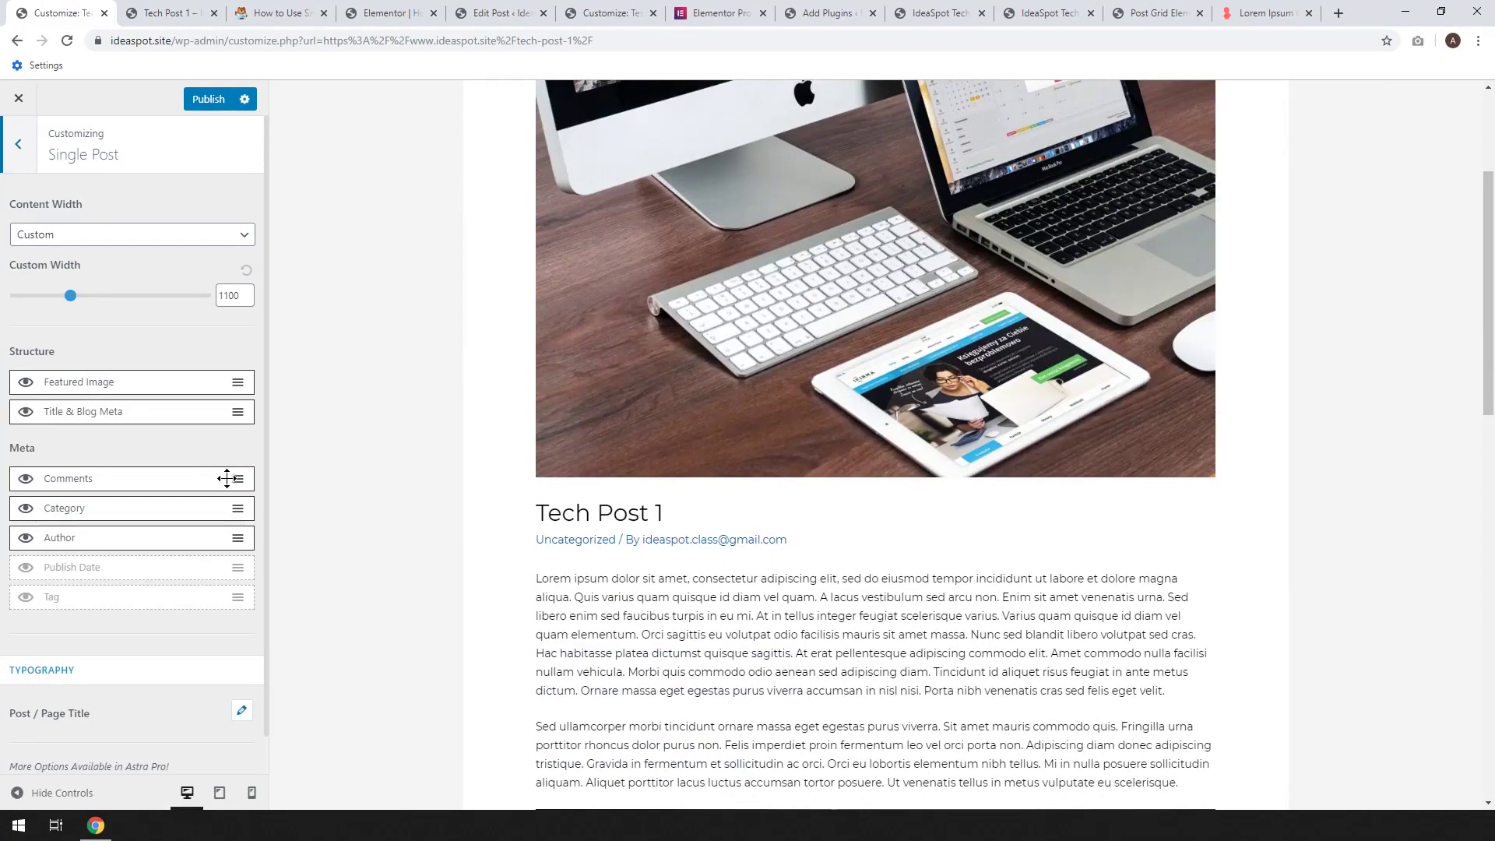
left_click(23, 414)
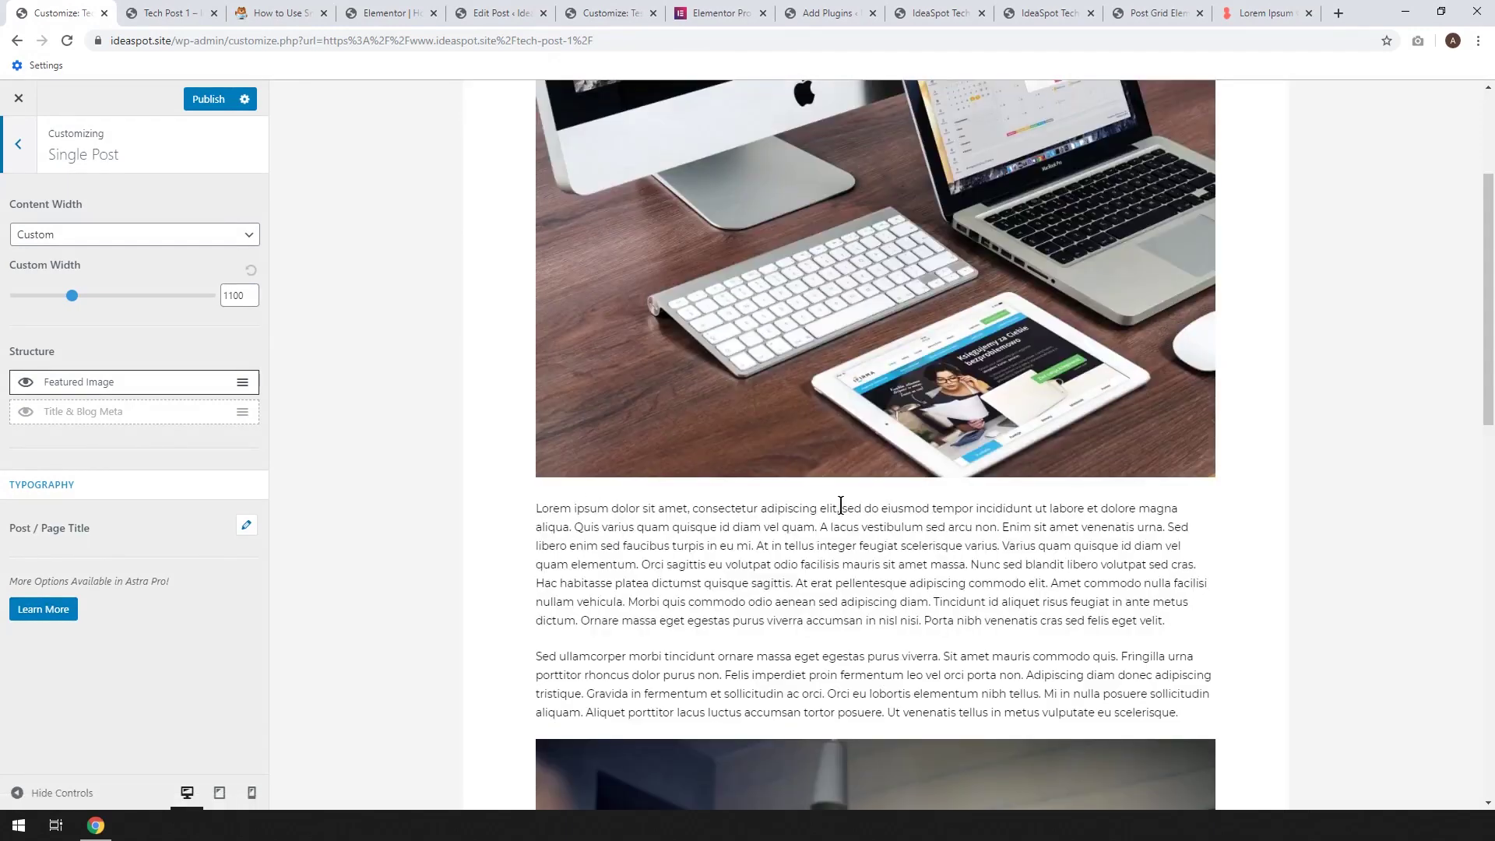
left_click(26, 418)
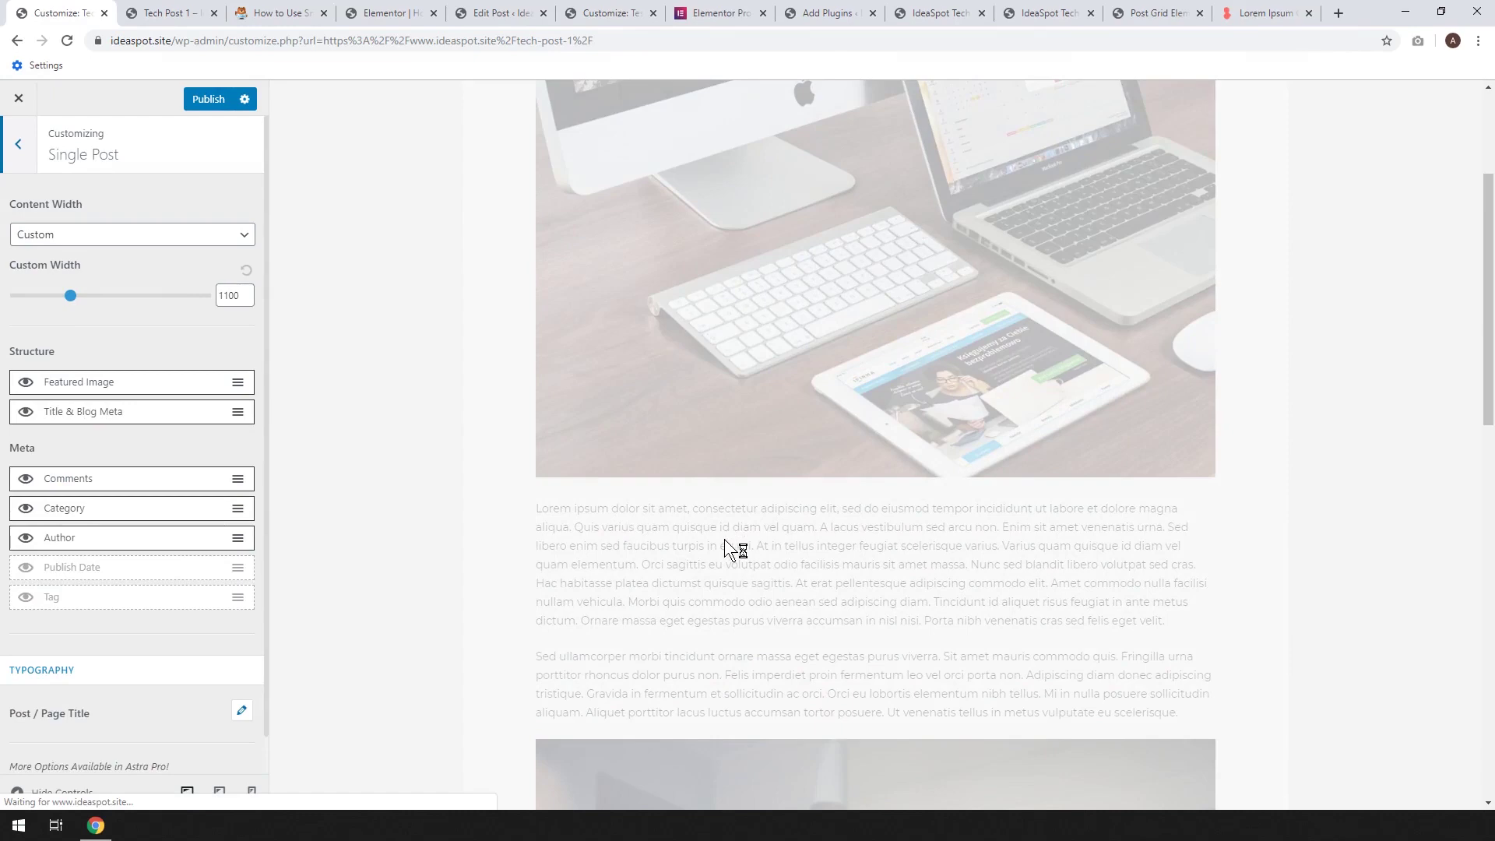
Hide the Comments, Category and Author meta items, keep Publish Date off, and publish
scroll(662, 560, "down", 1)
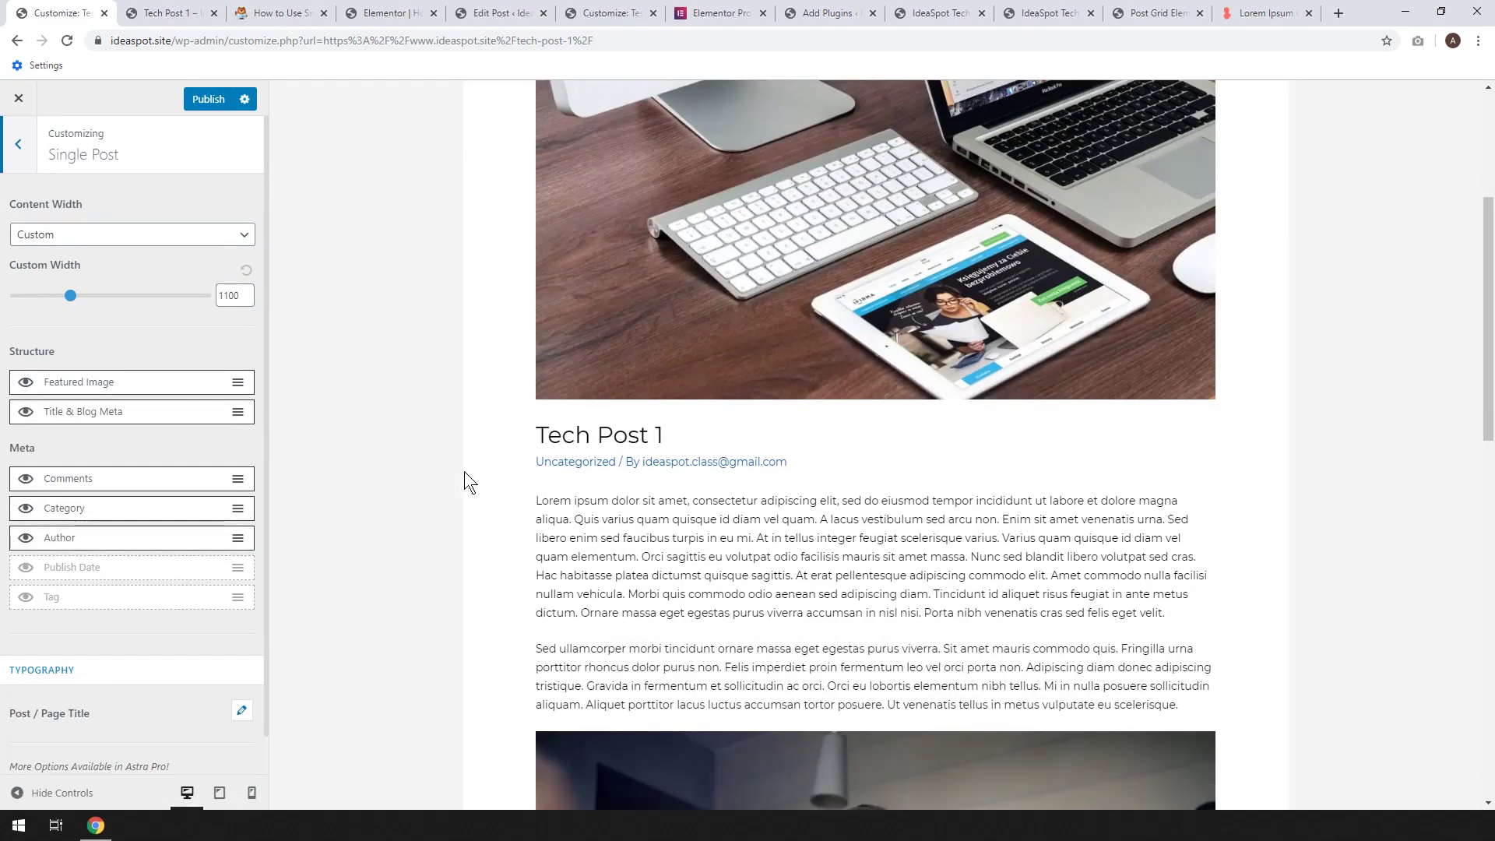
left_click(27, 480)
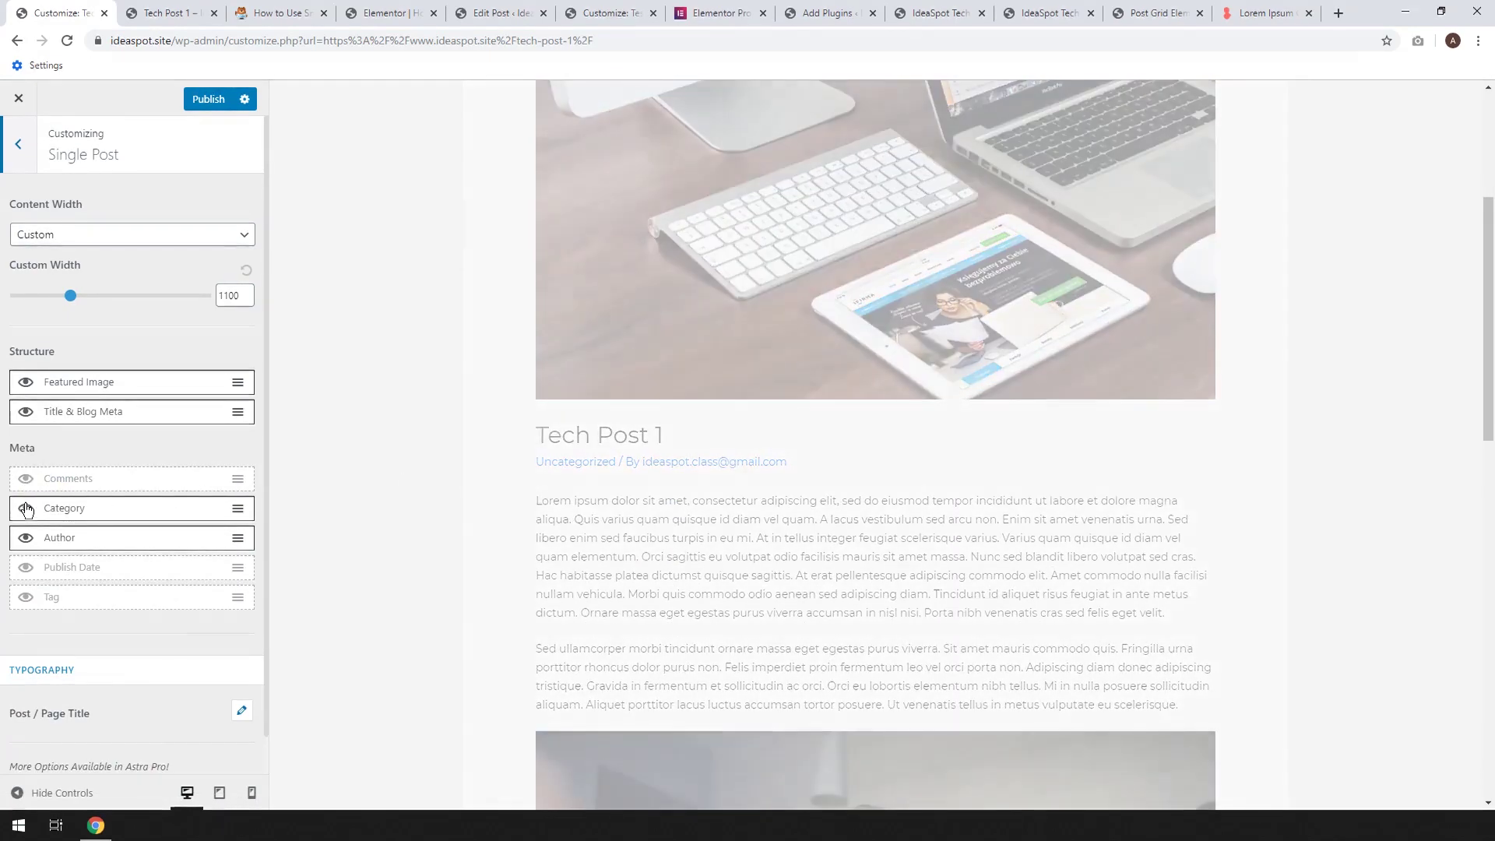
left_click(26, 509)
left_click(25, 542)
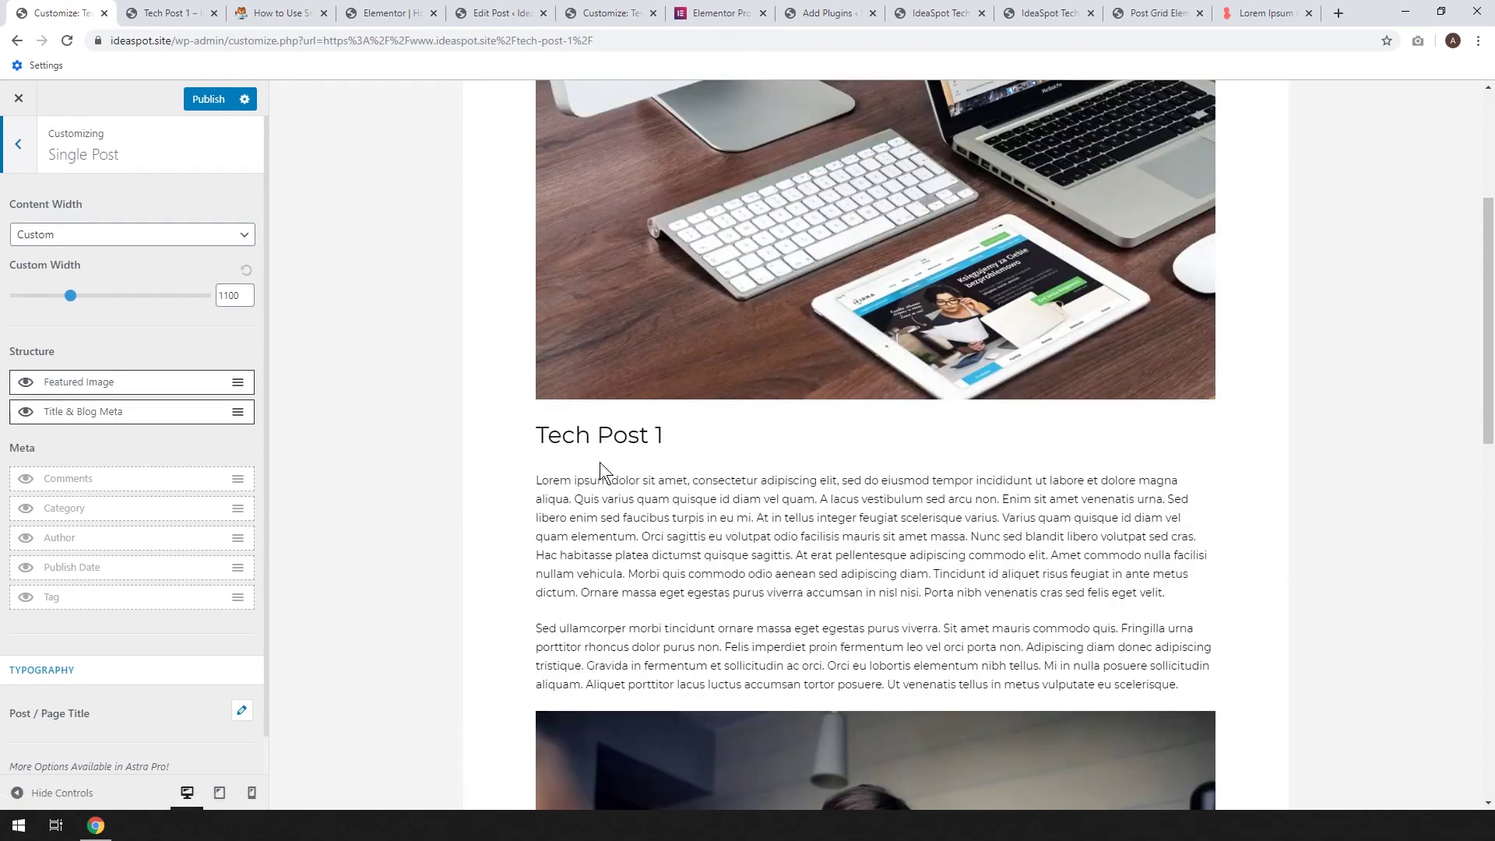
left_click(24, 569)
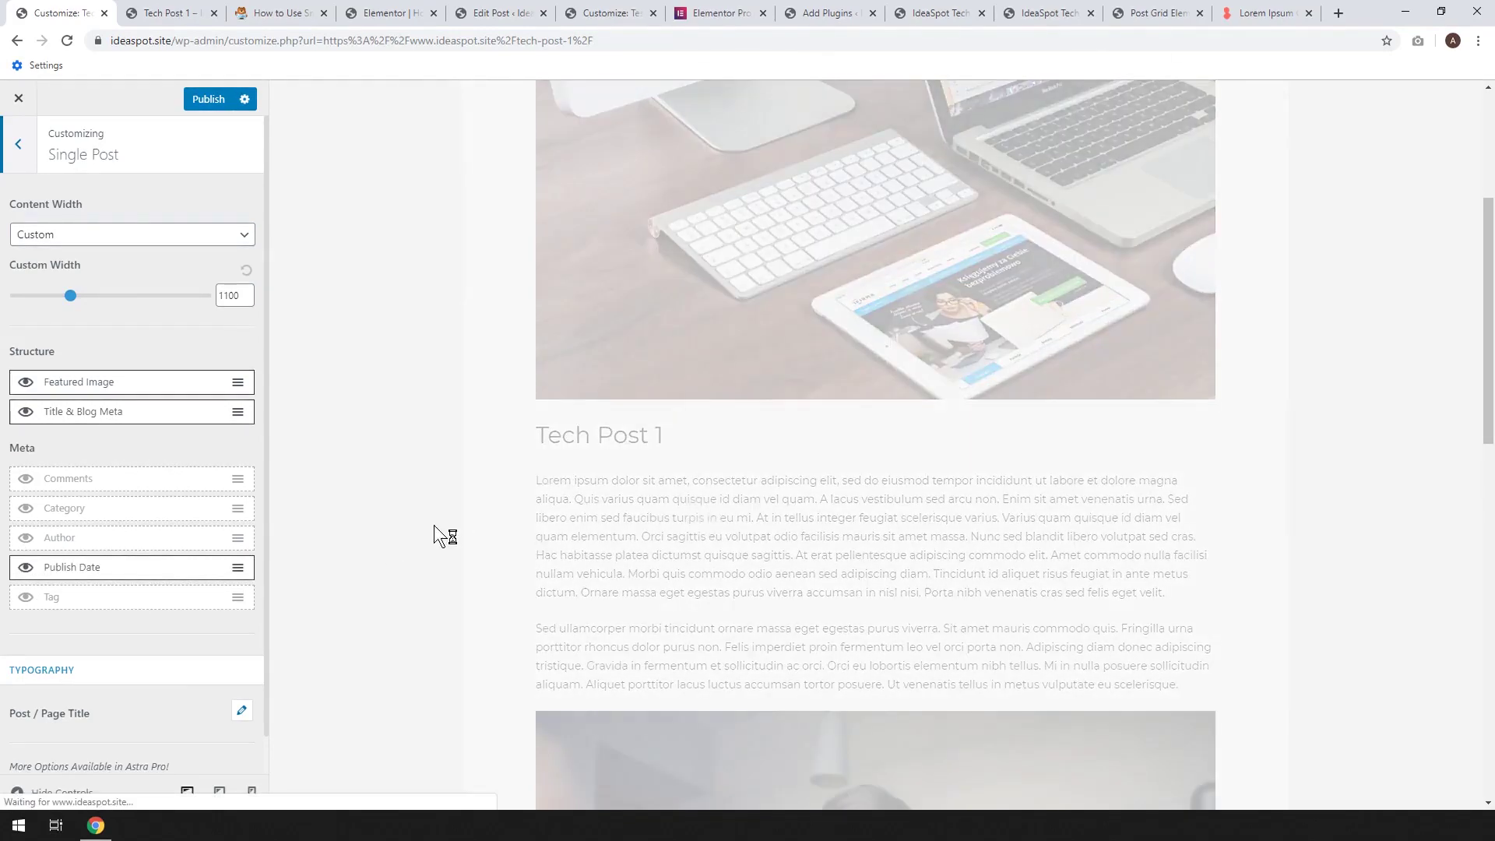
left_click(24, 568)
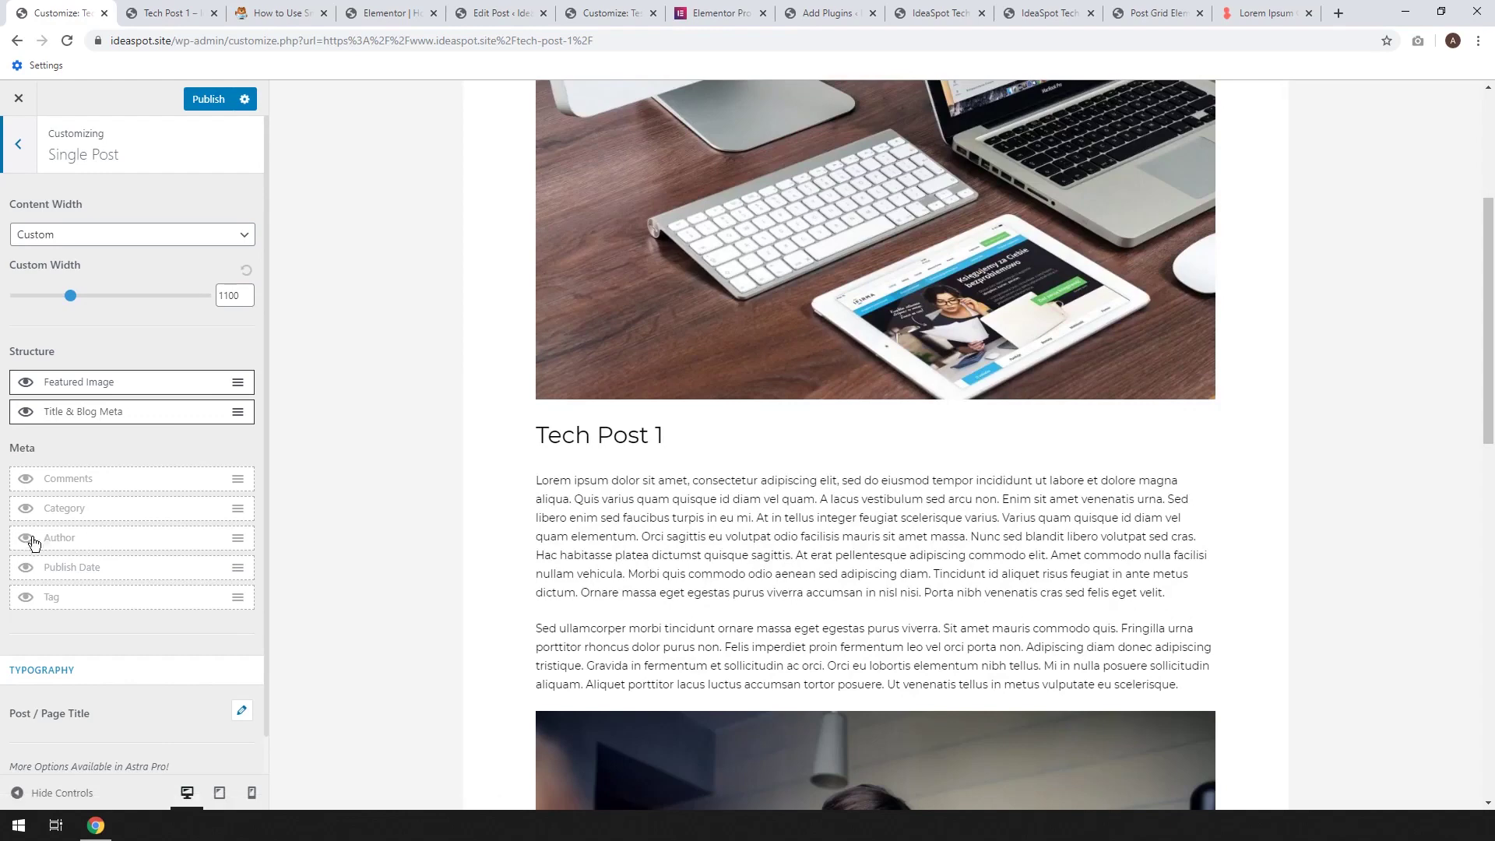
left_click(206, 106)
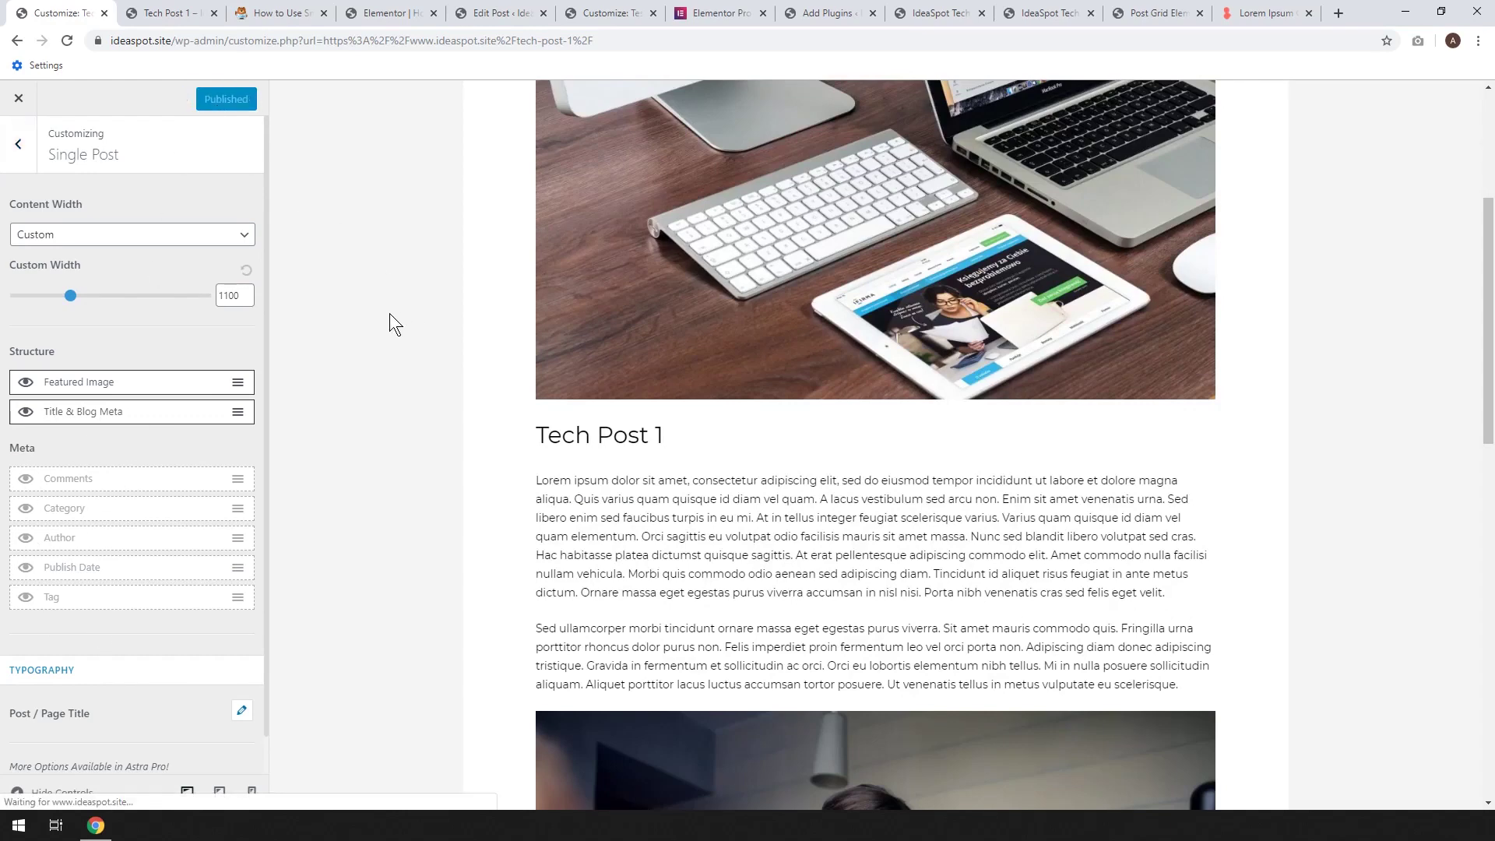
Reload the live Tech Post 1 page to view the new single-post layout
left_click(180, 14)
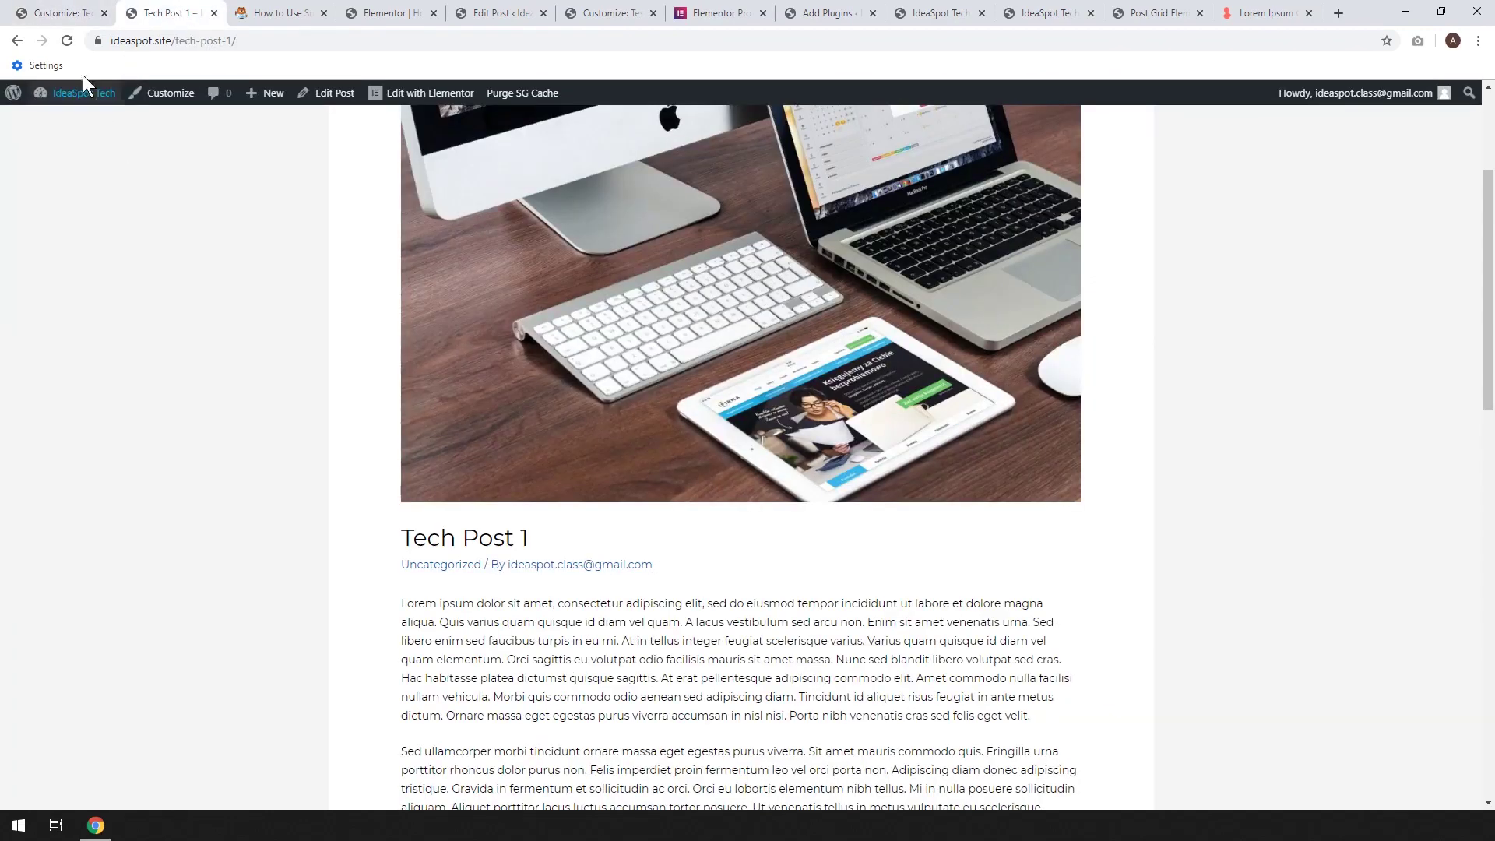
left_click(67, 41)
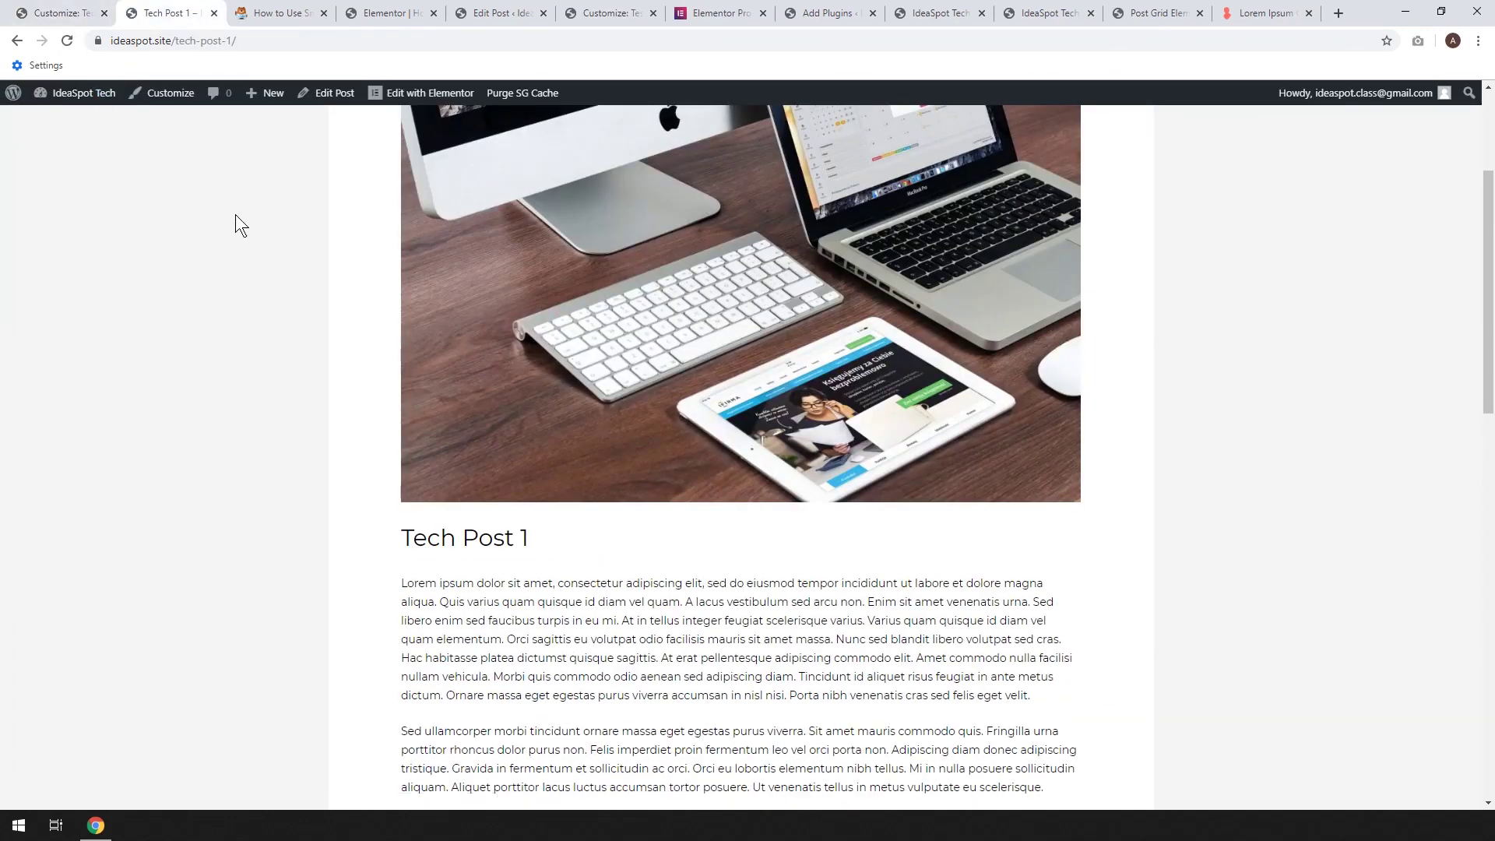
scroll(539, 332, "up", 3)
scroll(540, 330, "down", 15)
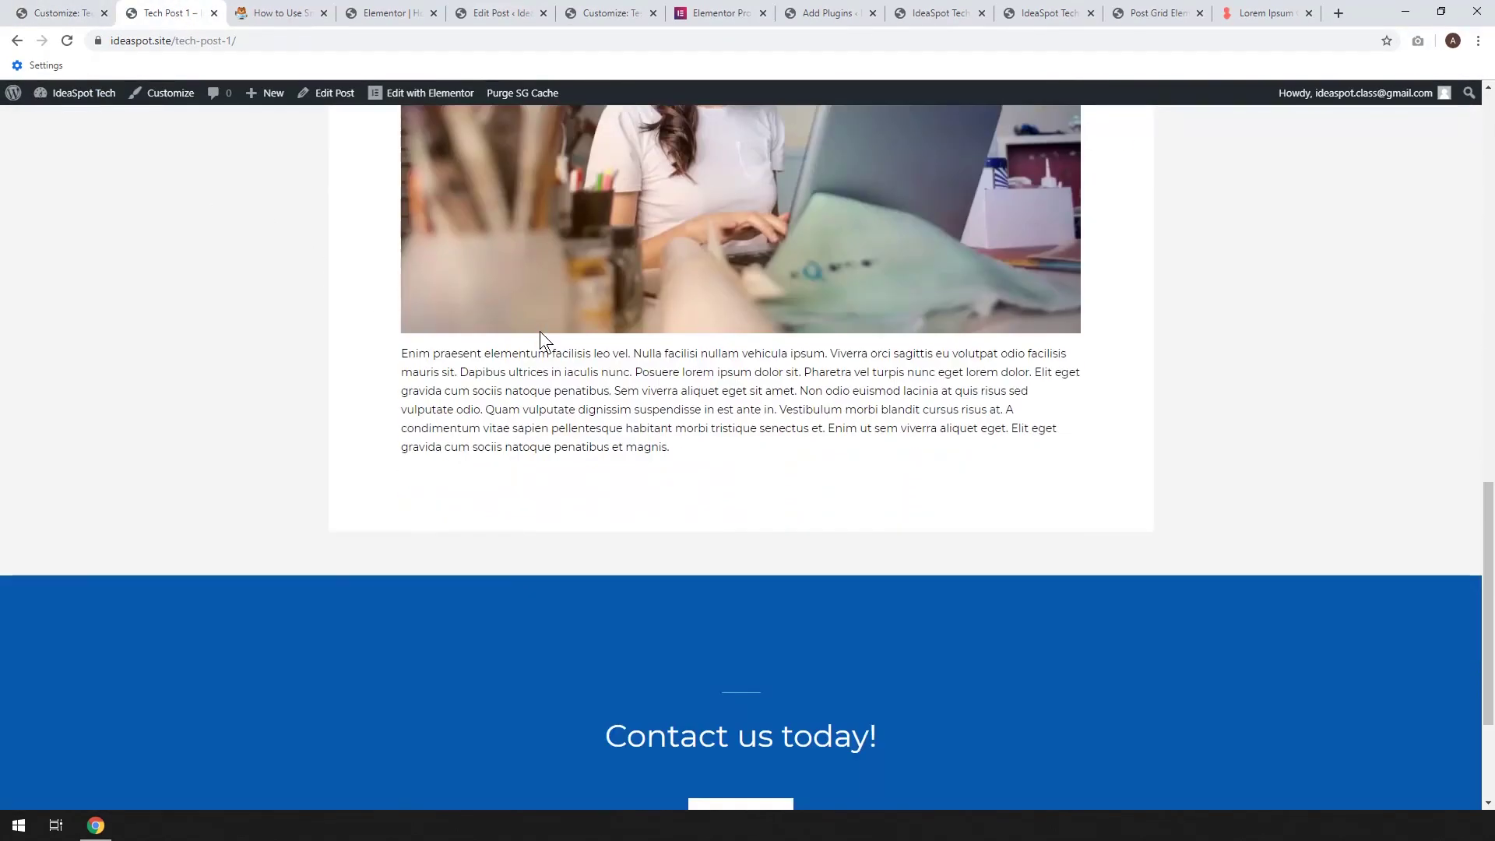
scroll(540, 330, "up", 10)
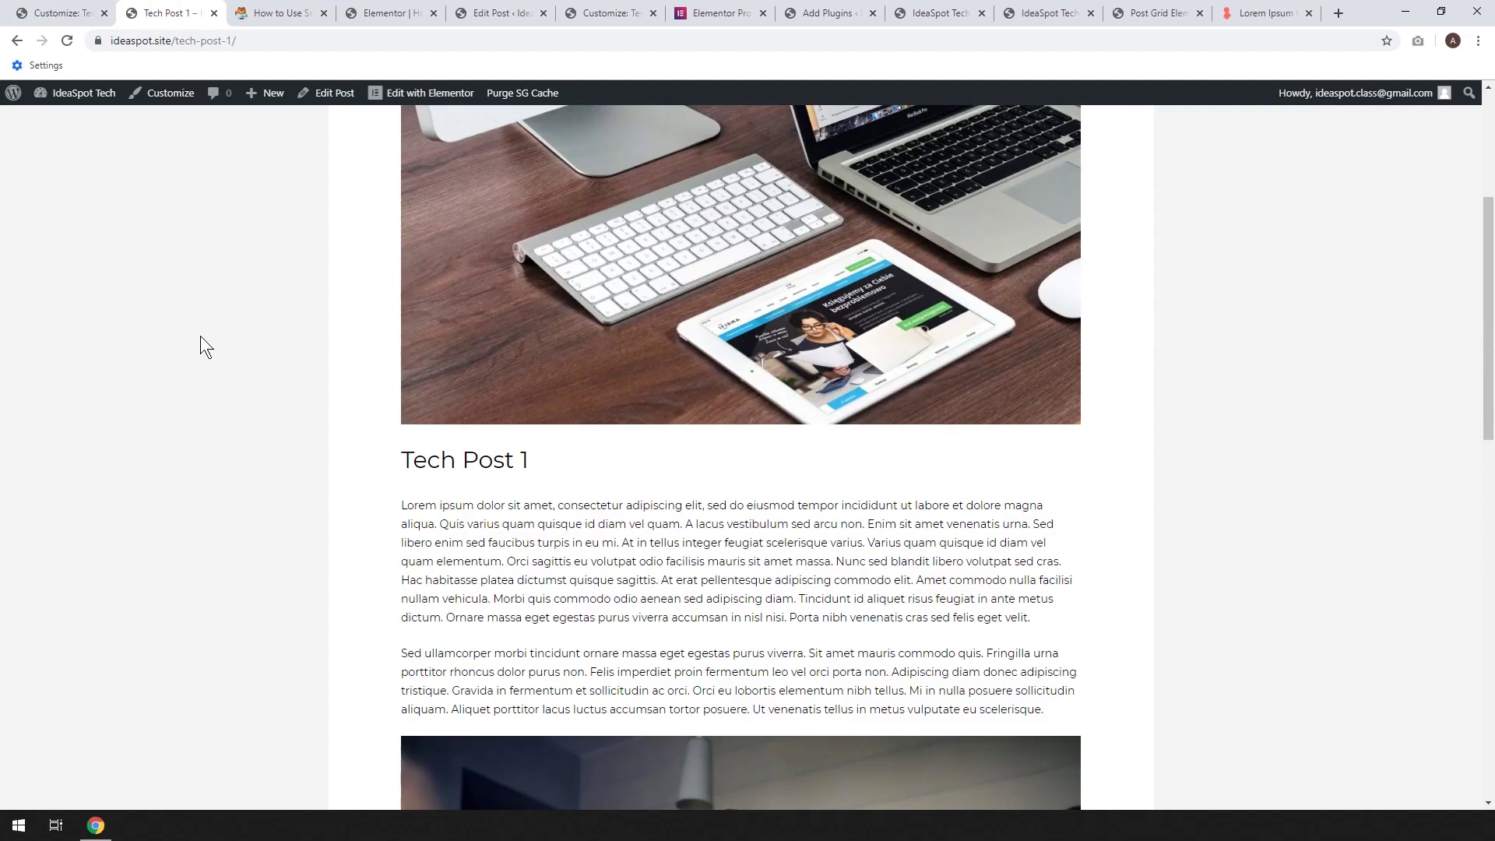
Edit Tech Post 1, leaving Allow Comments off, then go to Settings > Discussion
left_click(320, 95)
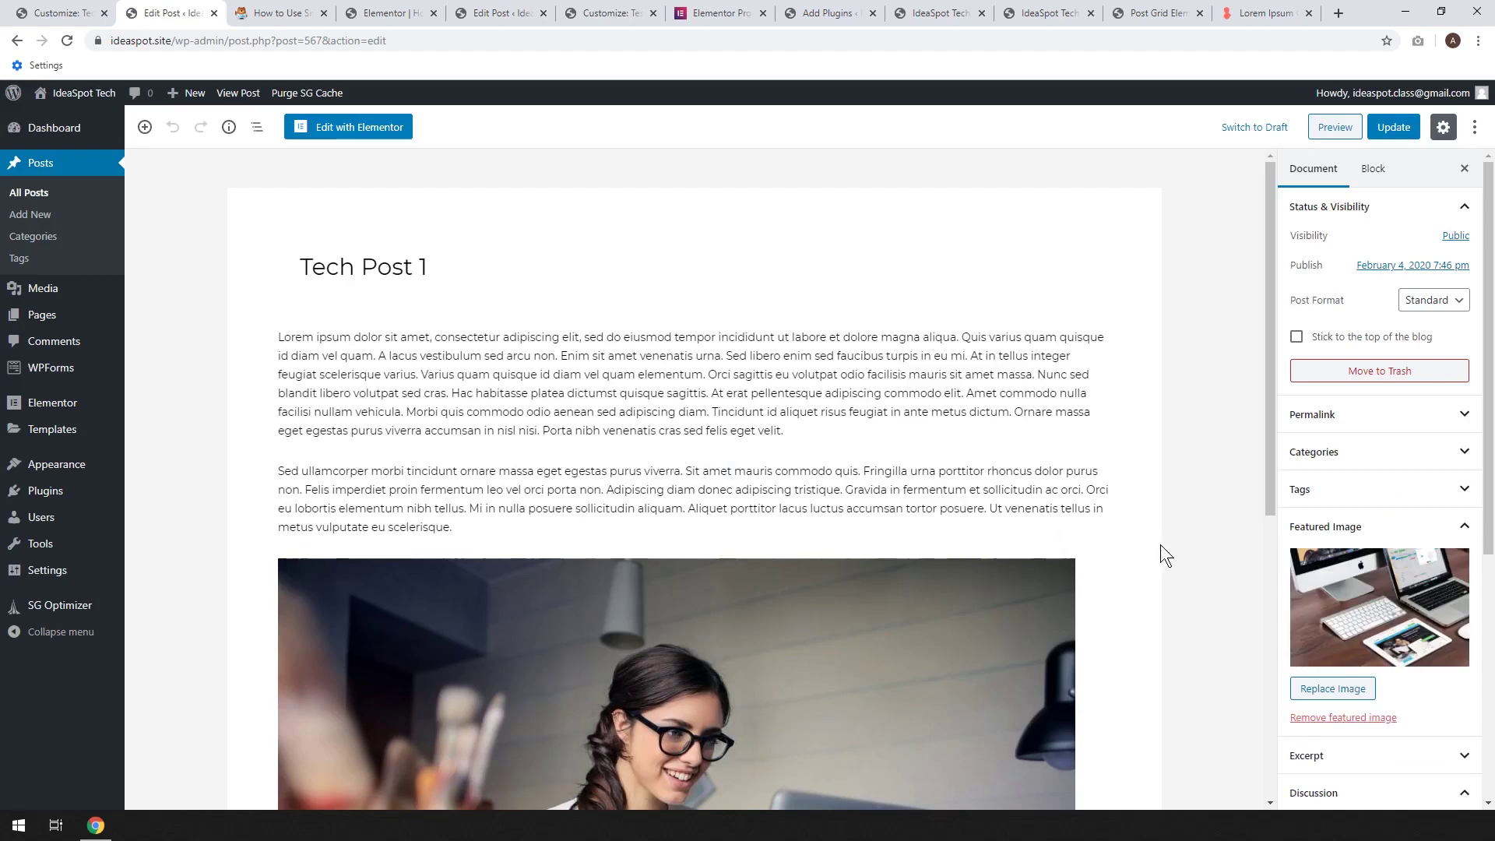
scroll(1196, 561, "down", 1)
scroll(1392, 679, "down", 2)
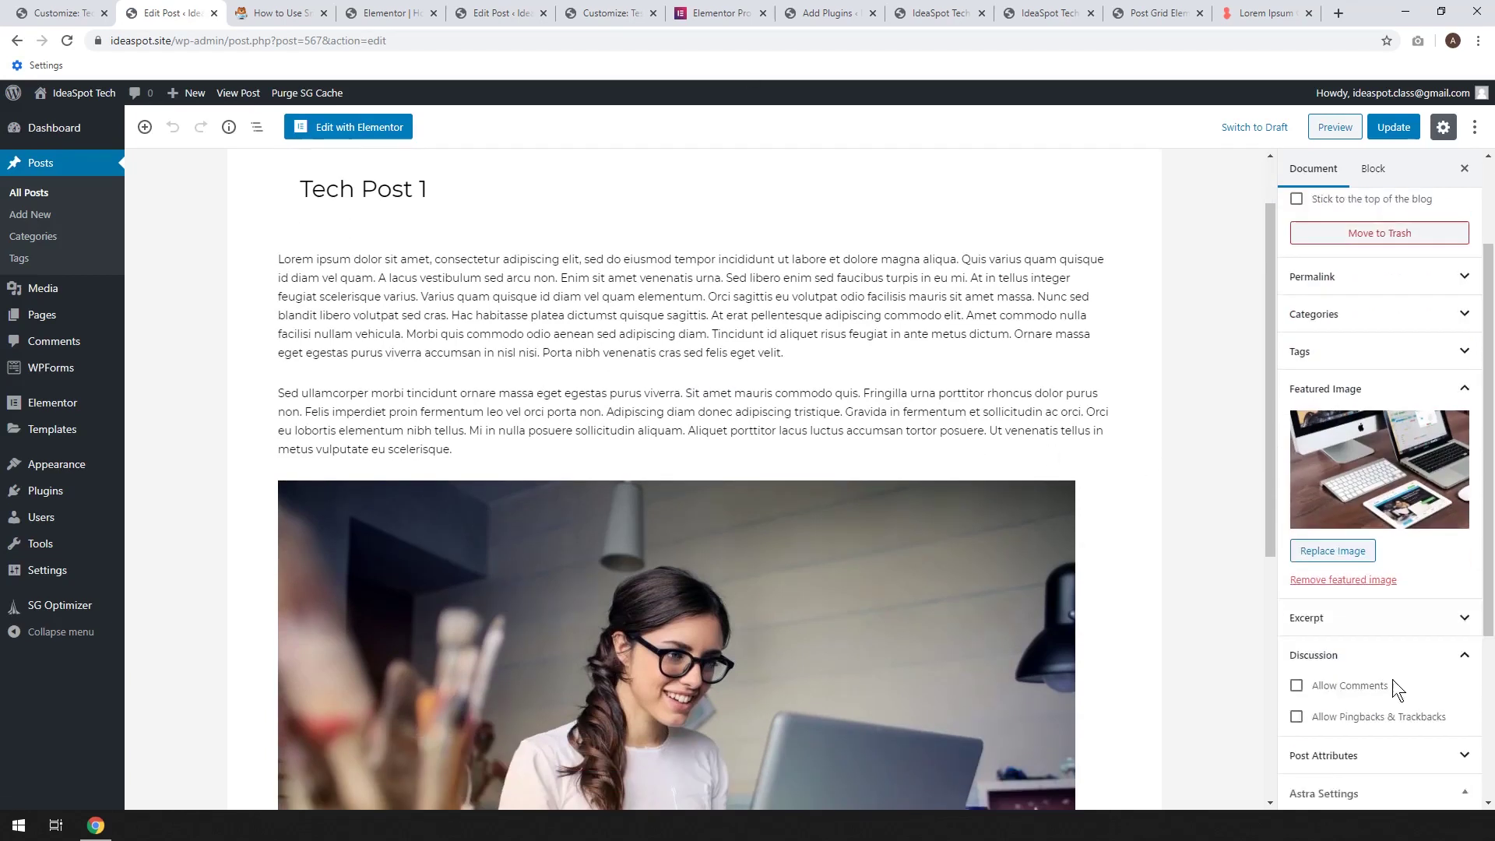
left_click(1296, 667)
left_click(1296, 668)
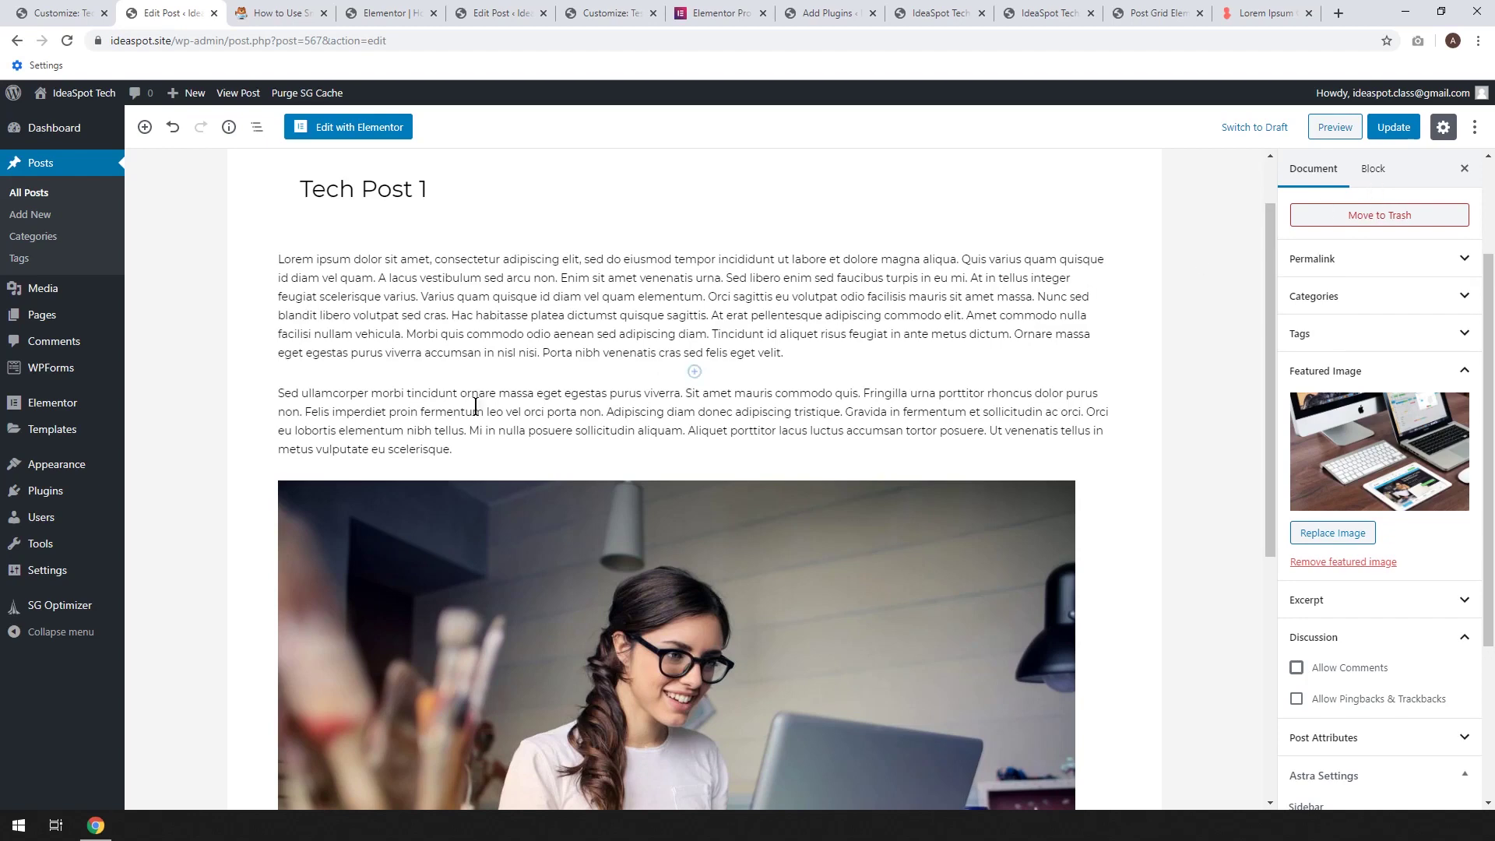
mouse_move(62, 576)
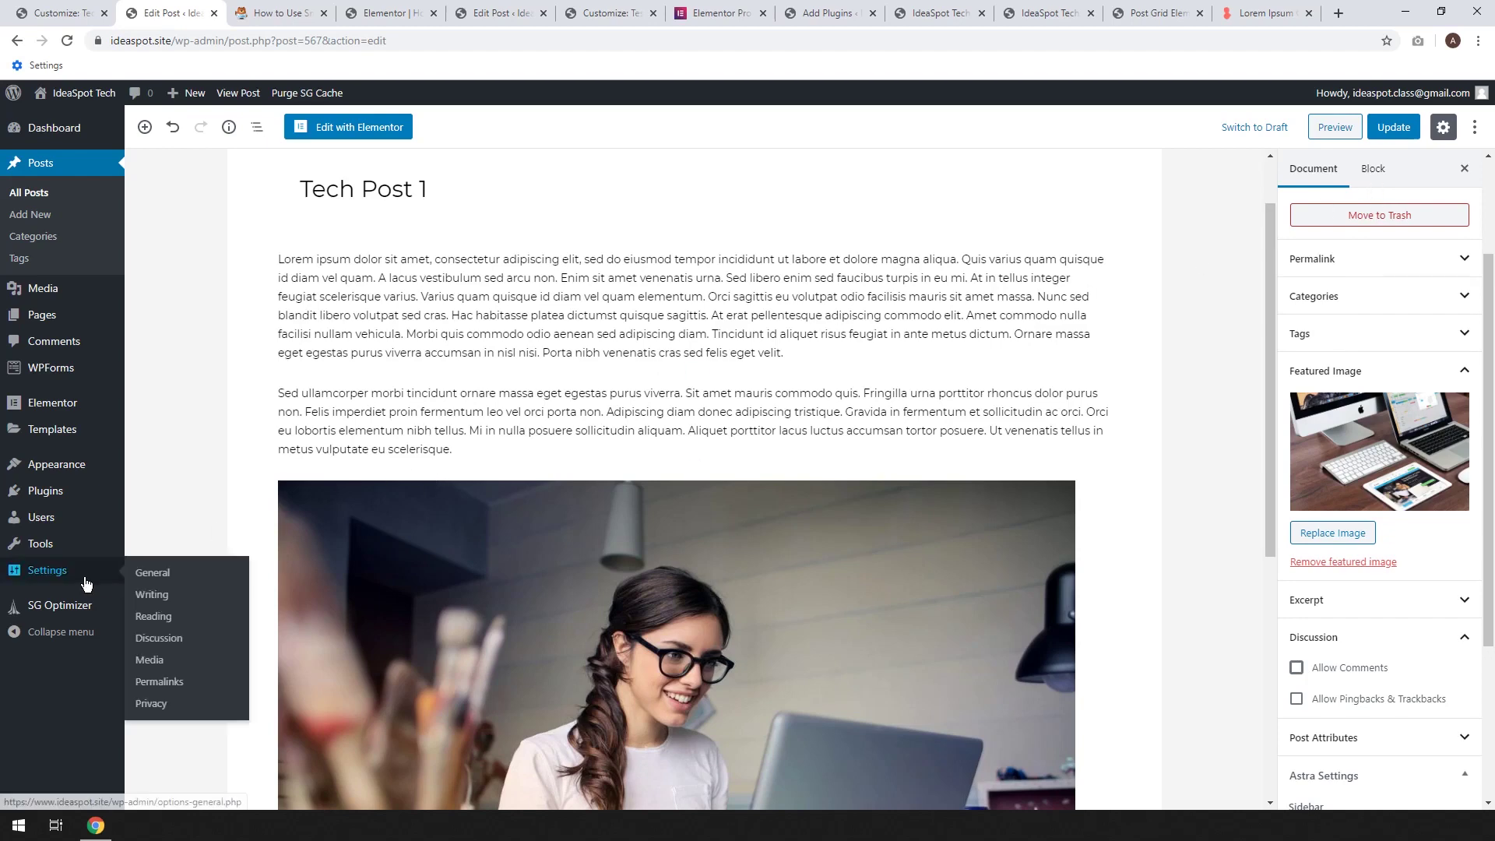
left_click(162, 639)
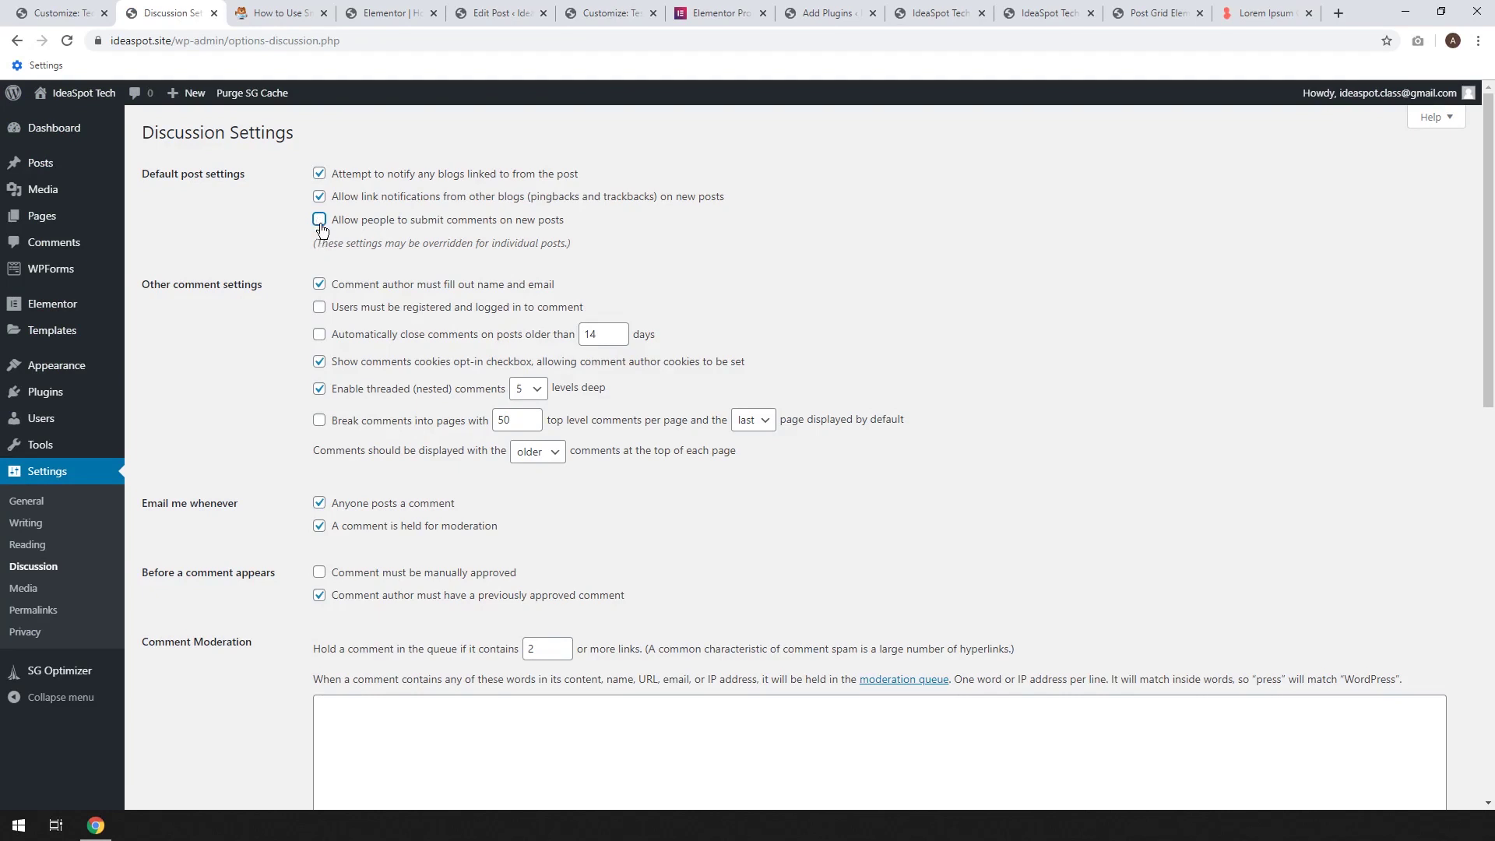
Untick 'Allow people to submit comments on new posts' and save the Discussion settings
left_click(320, 221)
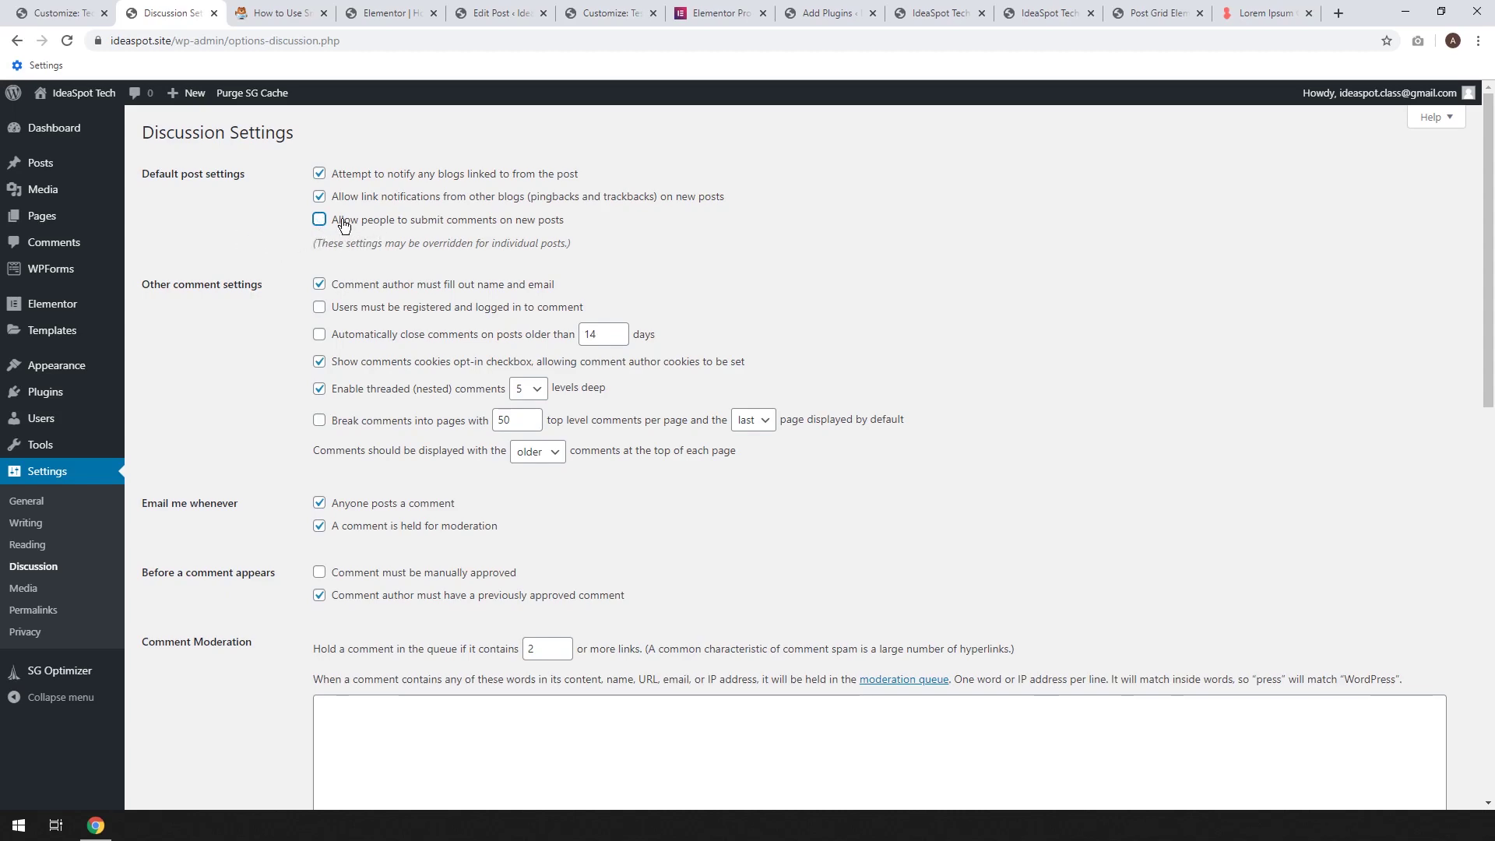
scroll(353, 386, "down", 10)
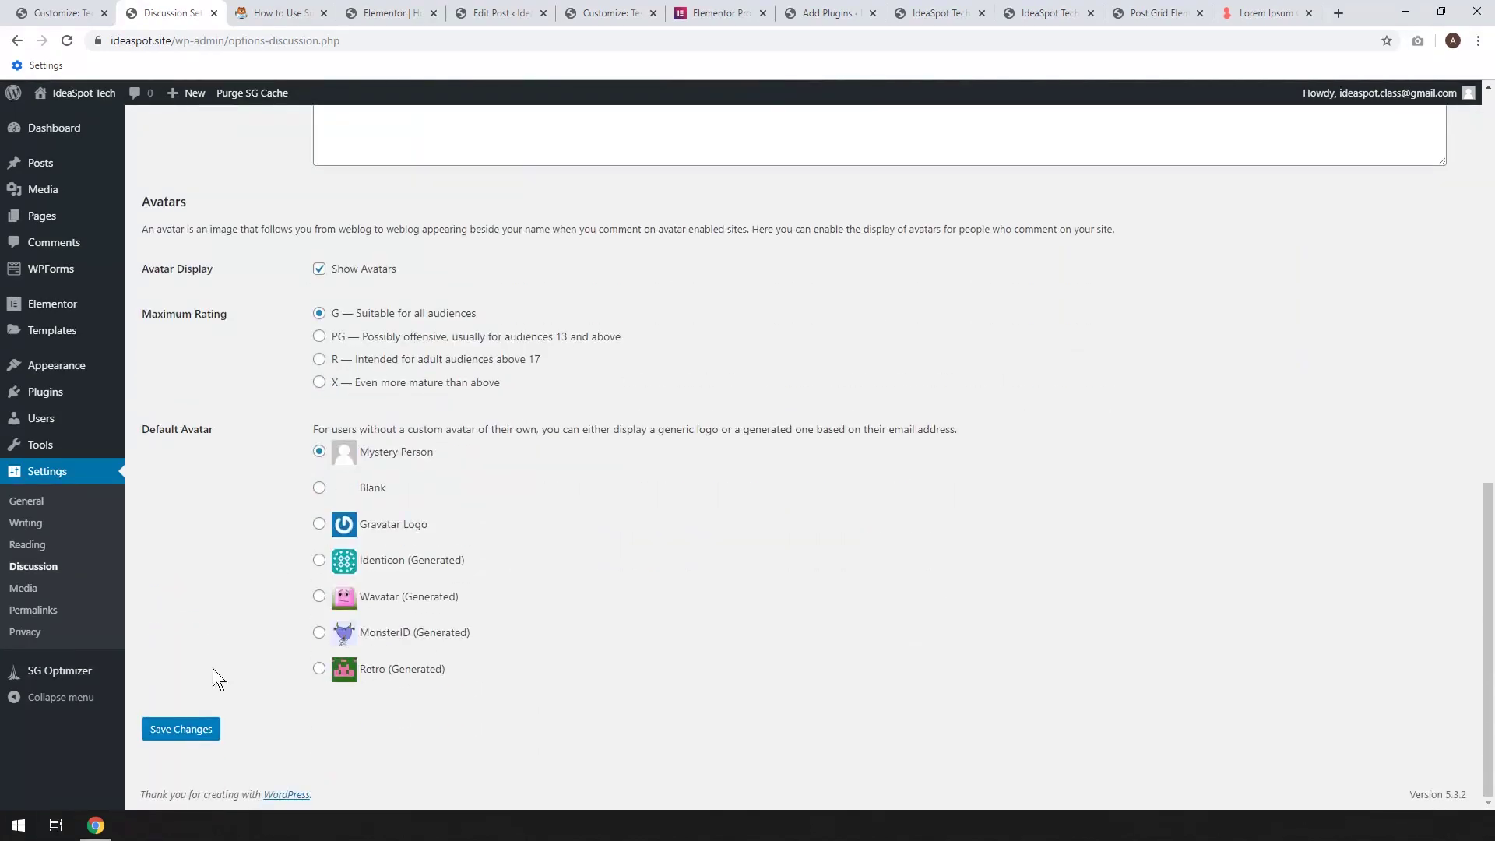
left_click(201, 728)
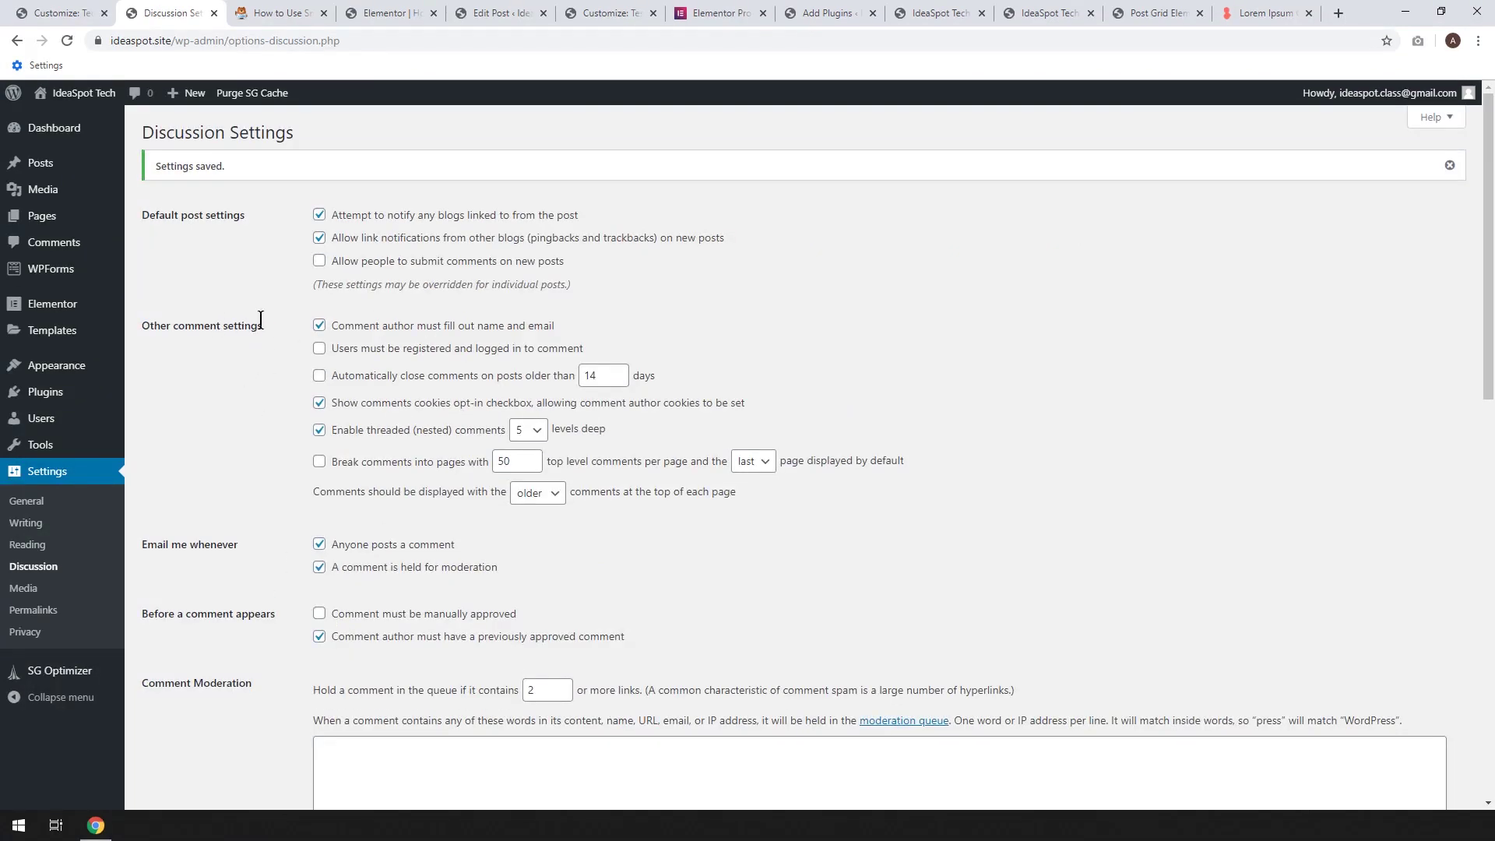
mouse_move(70, 163)
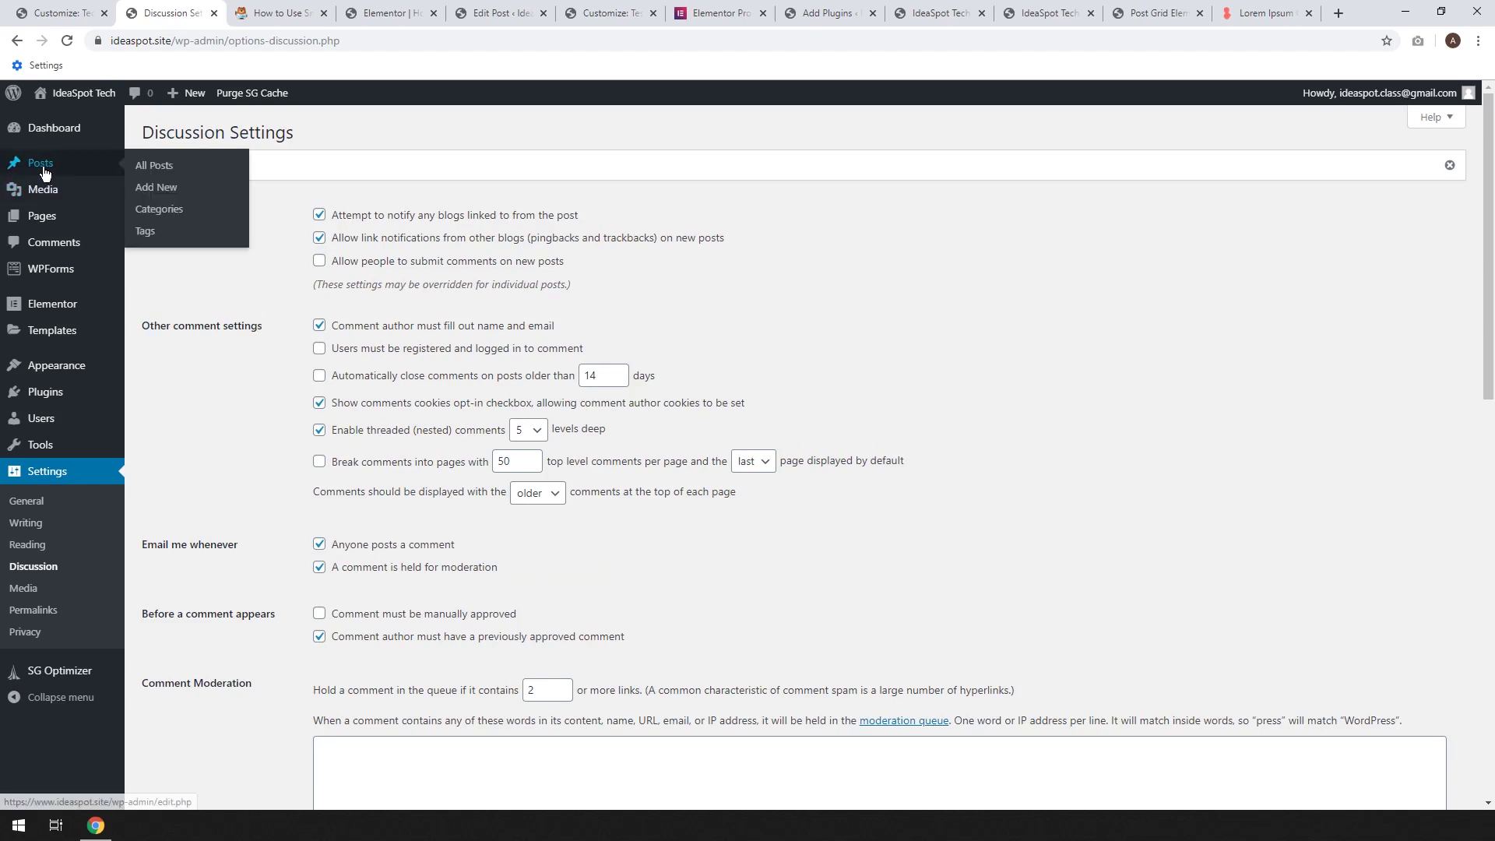
Start a new post titled 'Laptop of the Year' with an empty body paragraph
left_click(161, 193)
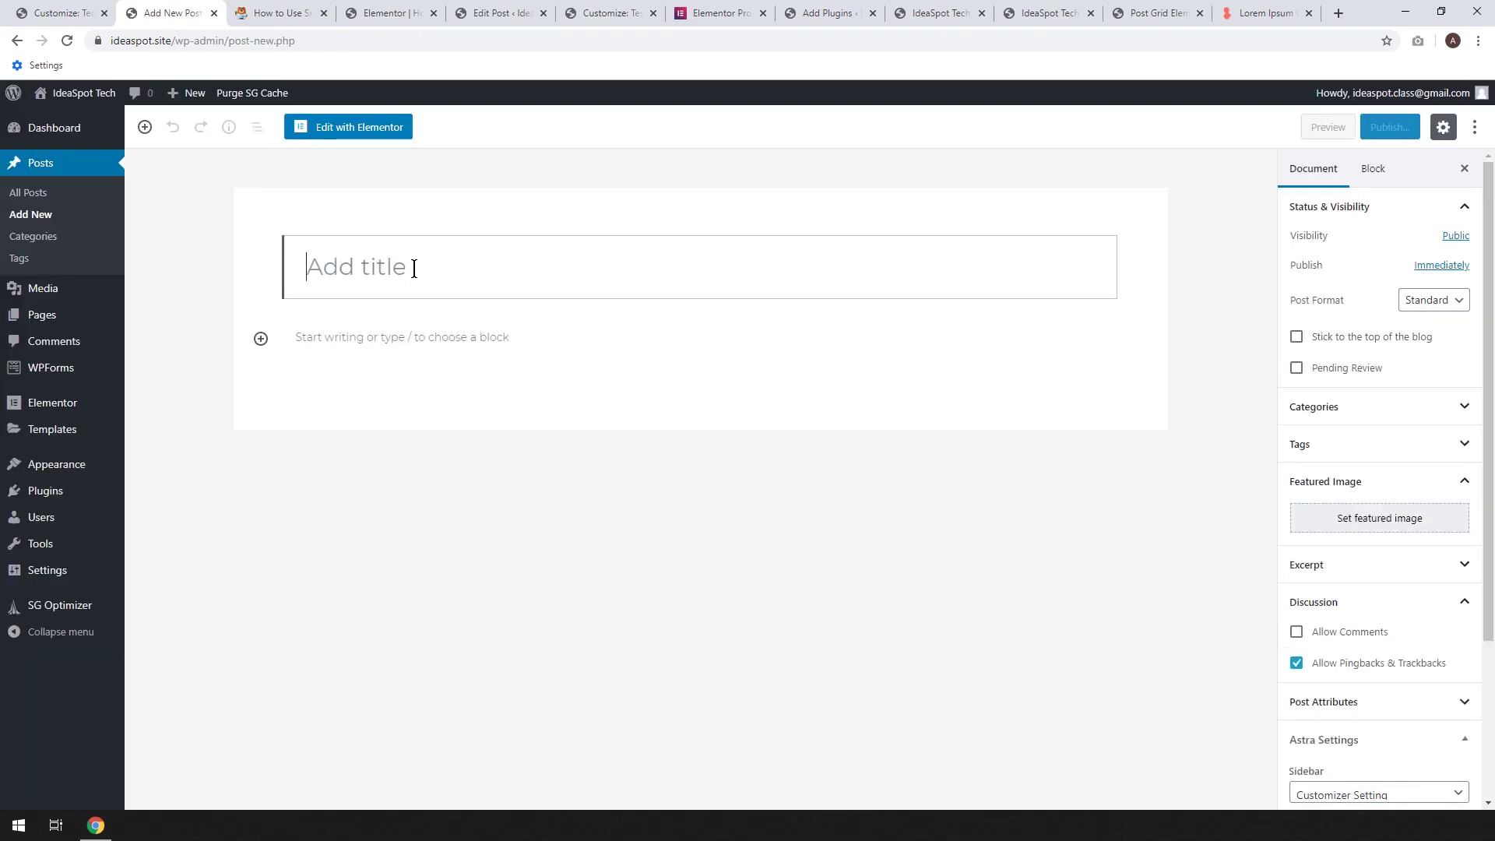
type("Laptop of the Year")
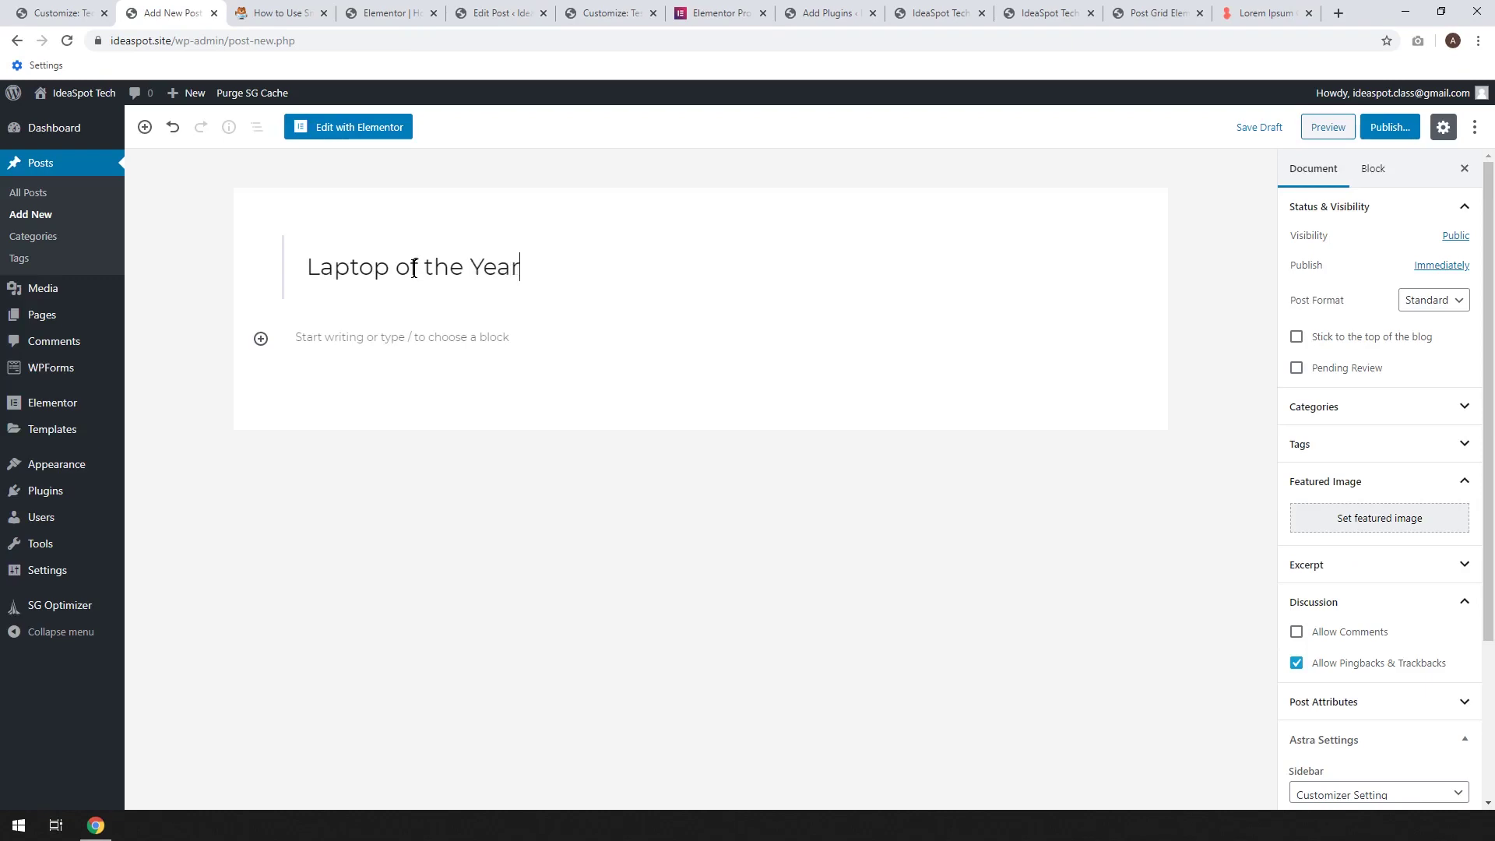
left_click(348, 333)
key("ctrl+v")
key("ctrl+z")
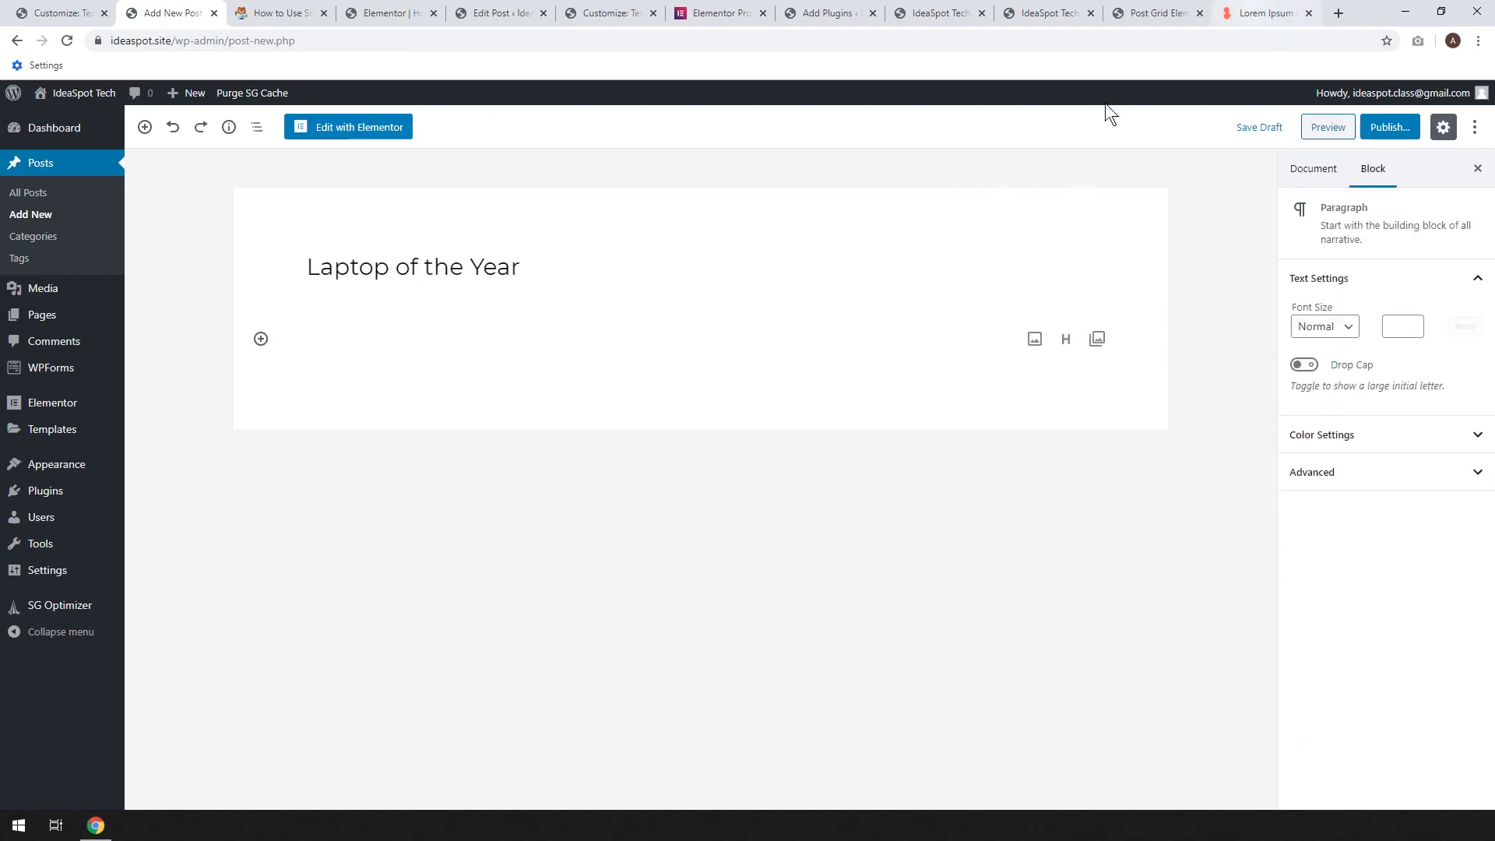
Copy the first generated Lorem ipsum paragraph from the generator page
left_click(1246, 21)
left_click(755, 605)
left_click_drag(778, 583, 326, 301)
right_click(386, 309)
left_click(413, 320)
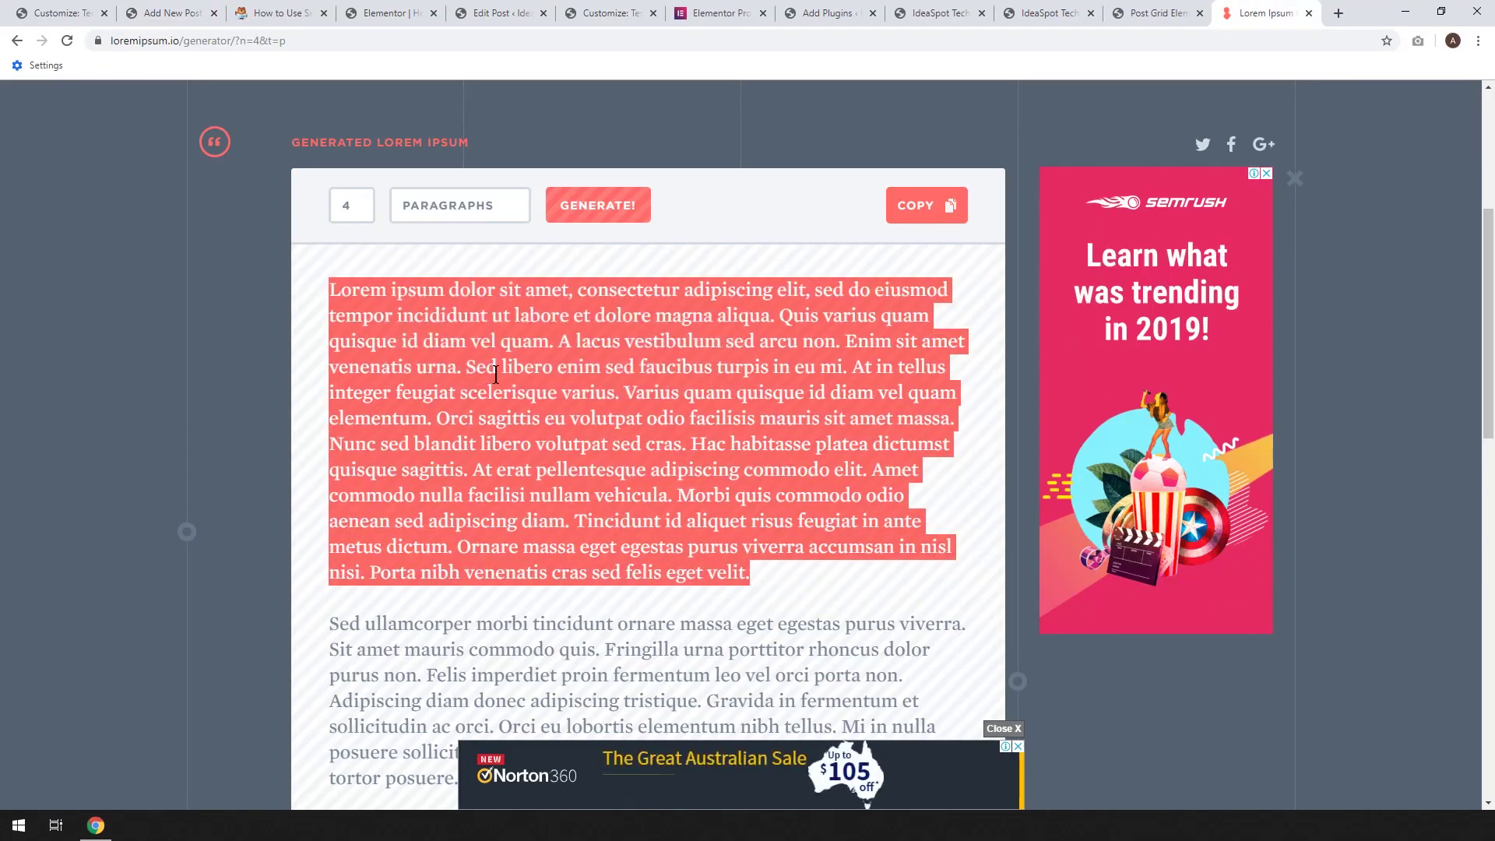
Paste the Lorem ipsum text twice into the post body, split into two paragraphs
left_click(59, 13)
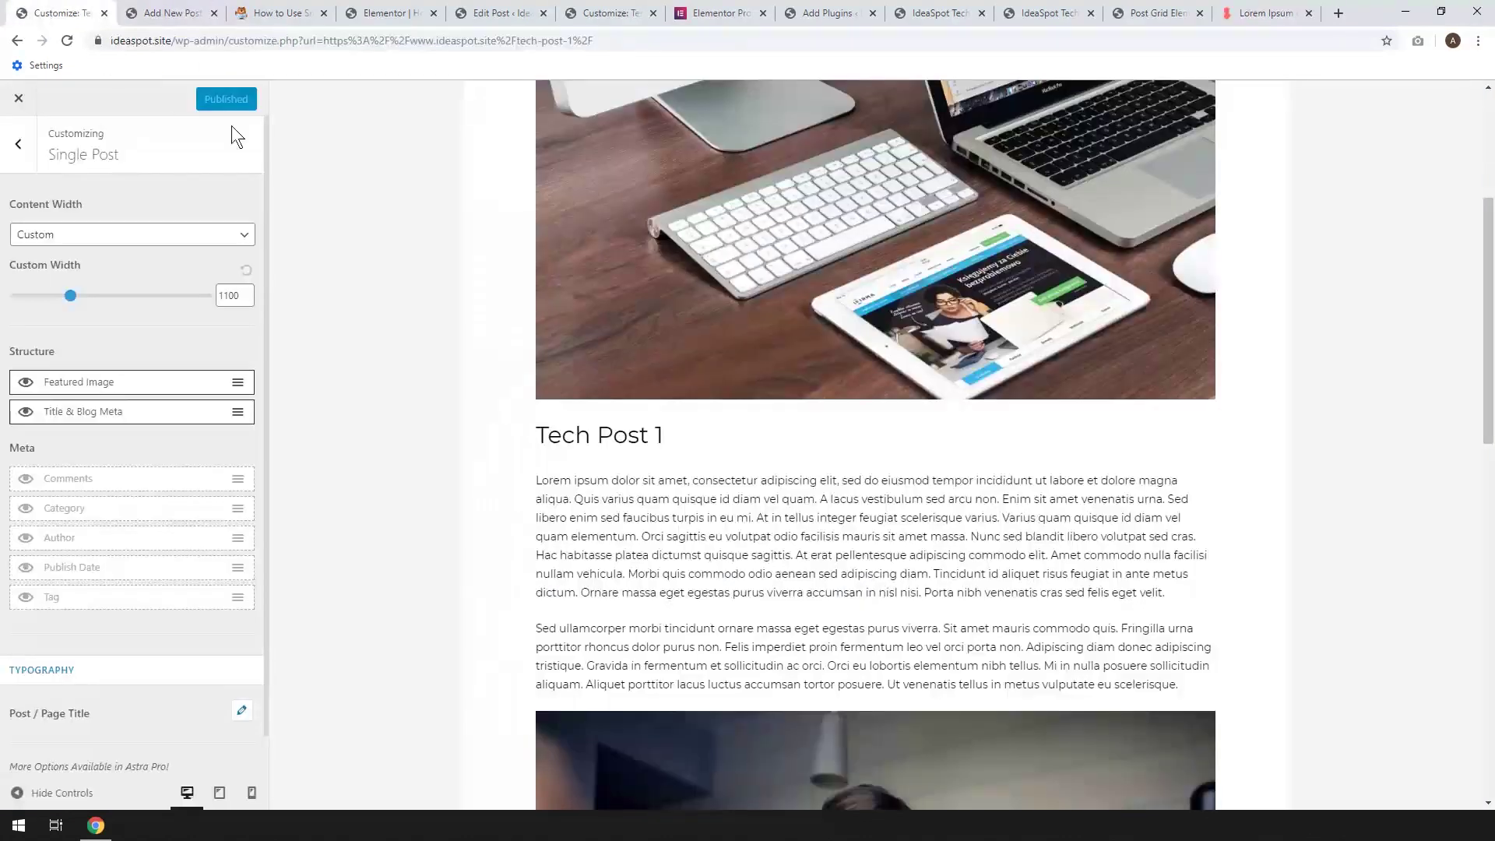
left_click(166, 13)
key("ctrl+v")
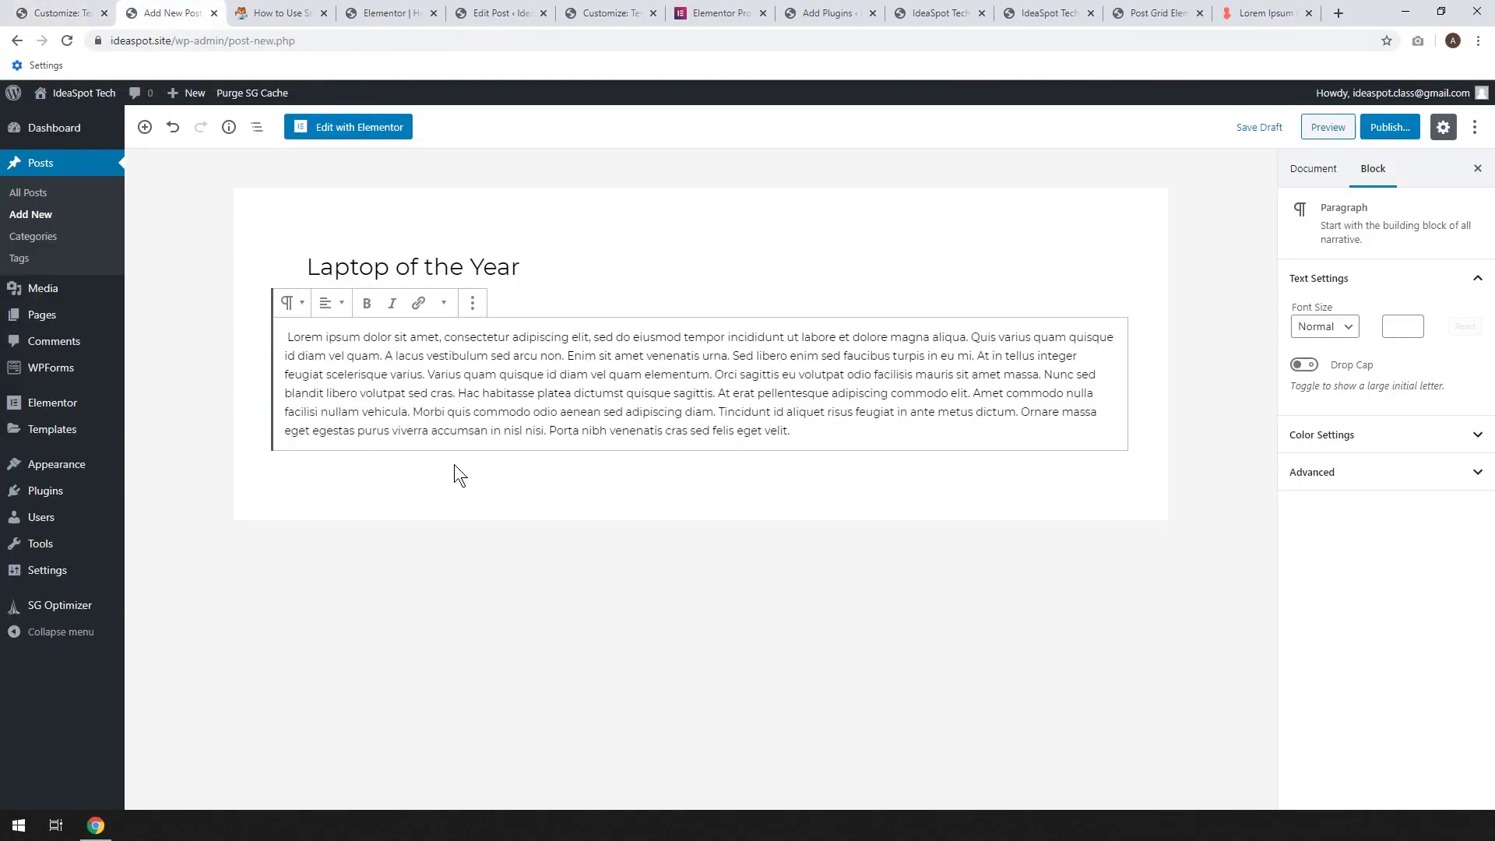
key("ctrl+v")
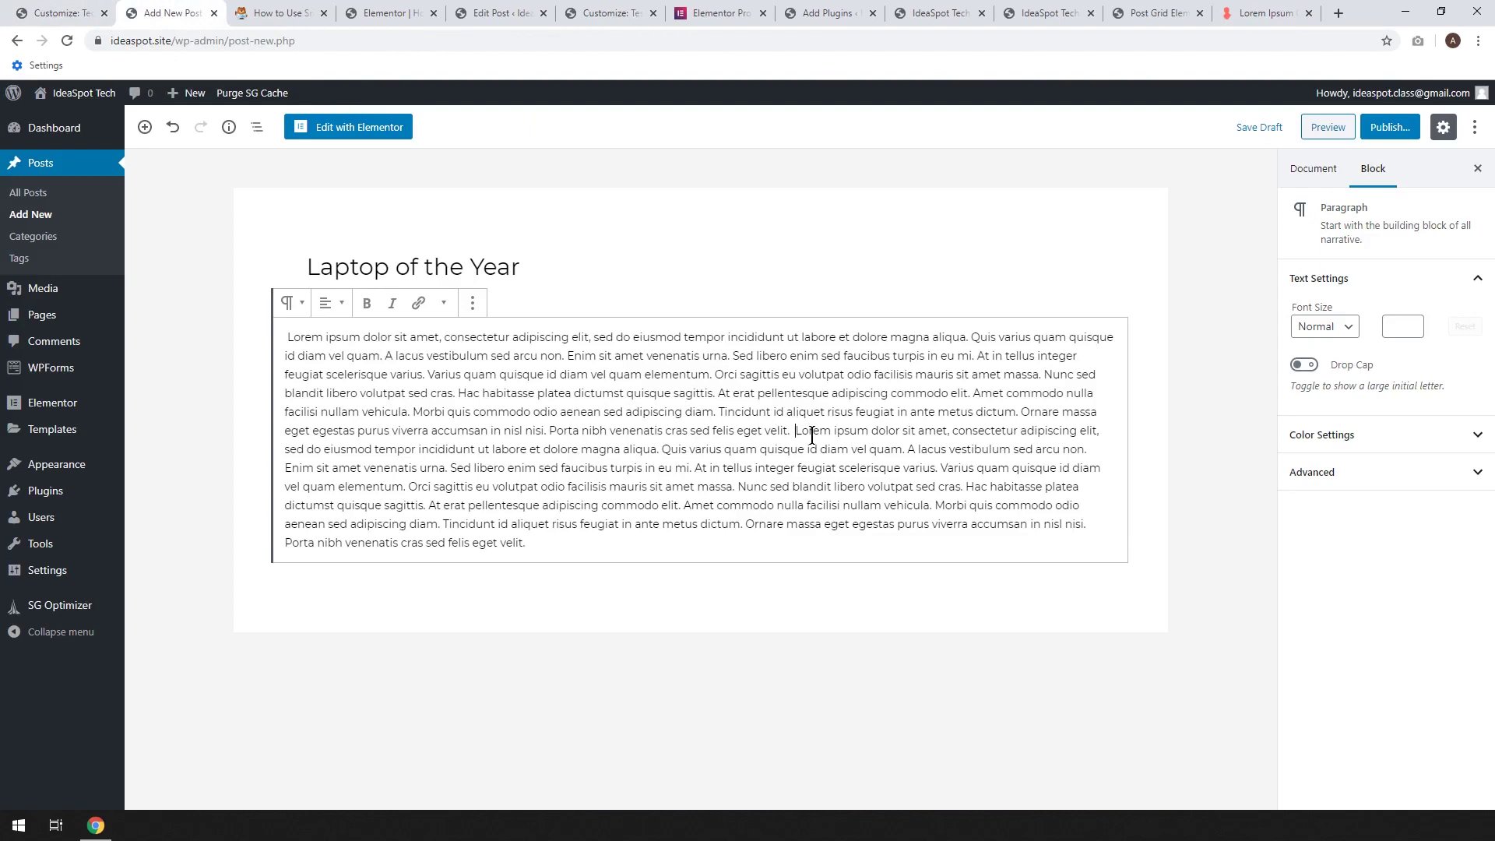
key("Return")
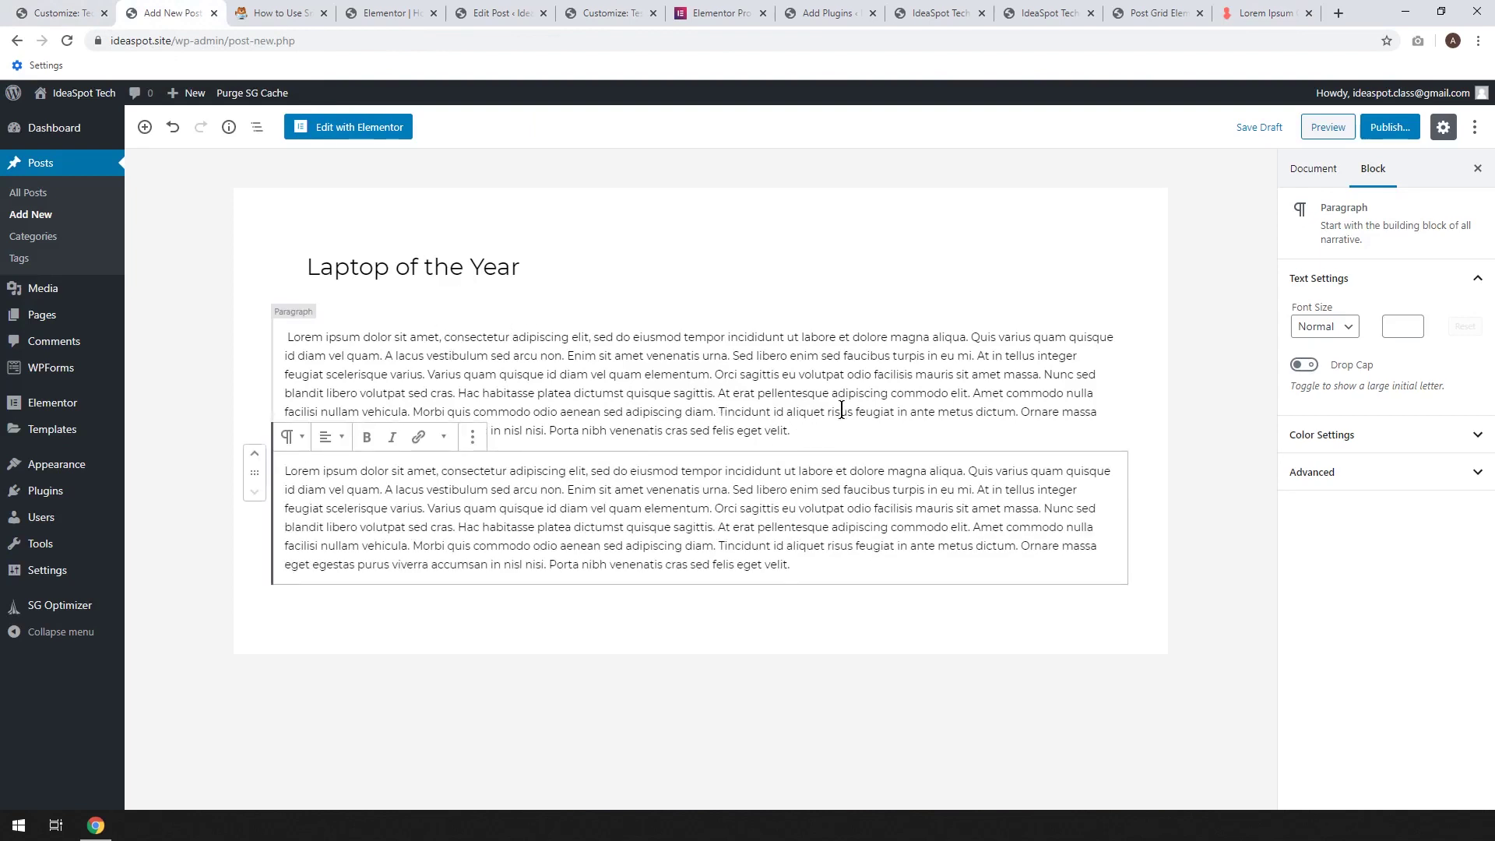
left_click(1313, 168)
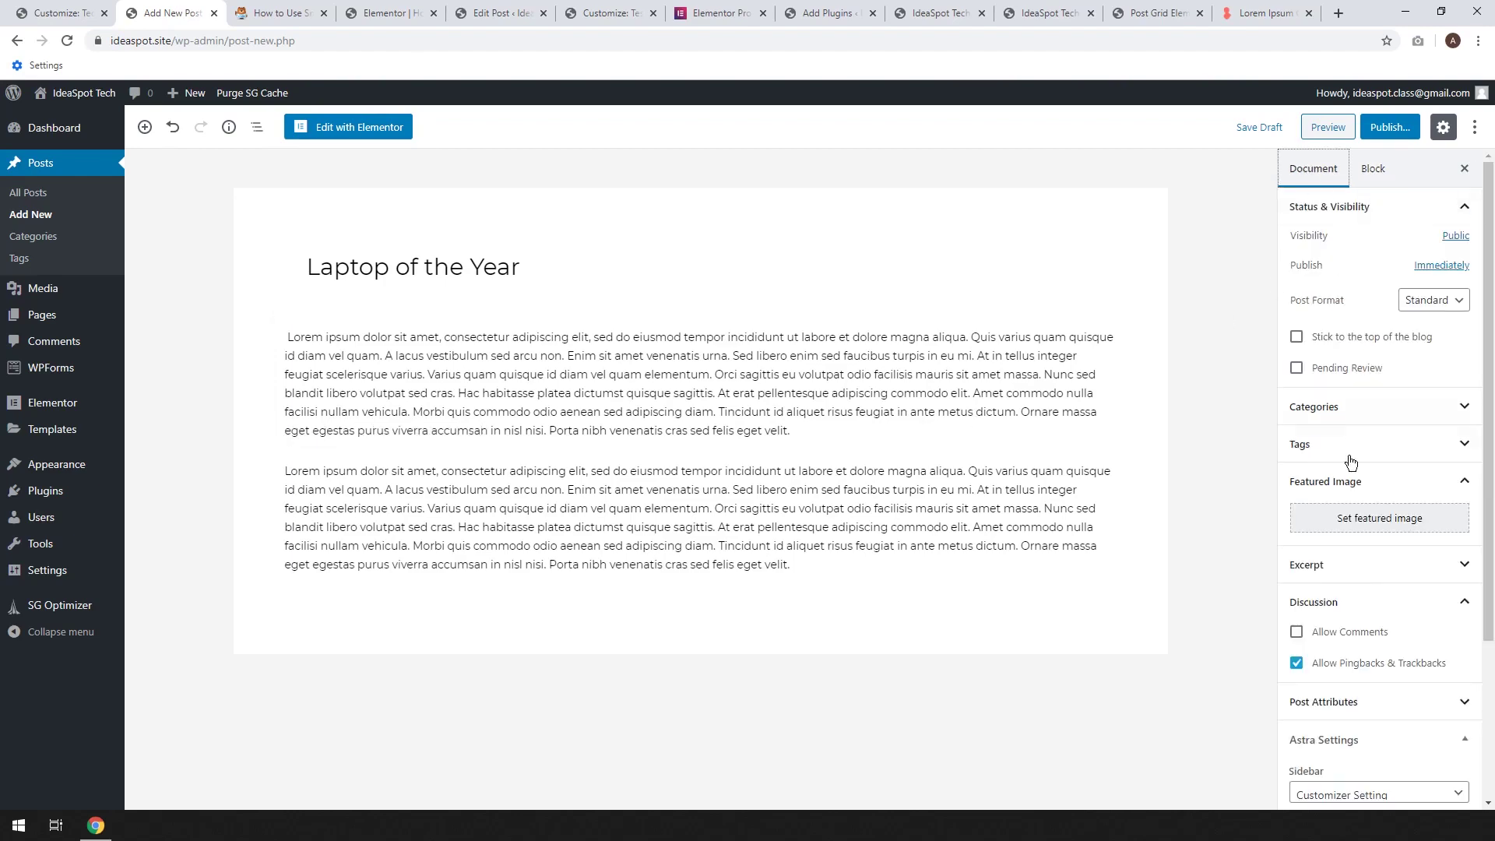
Set the laptop-on-desk photo as the post's featured image
left_click(1361, 518)
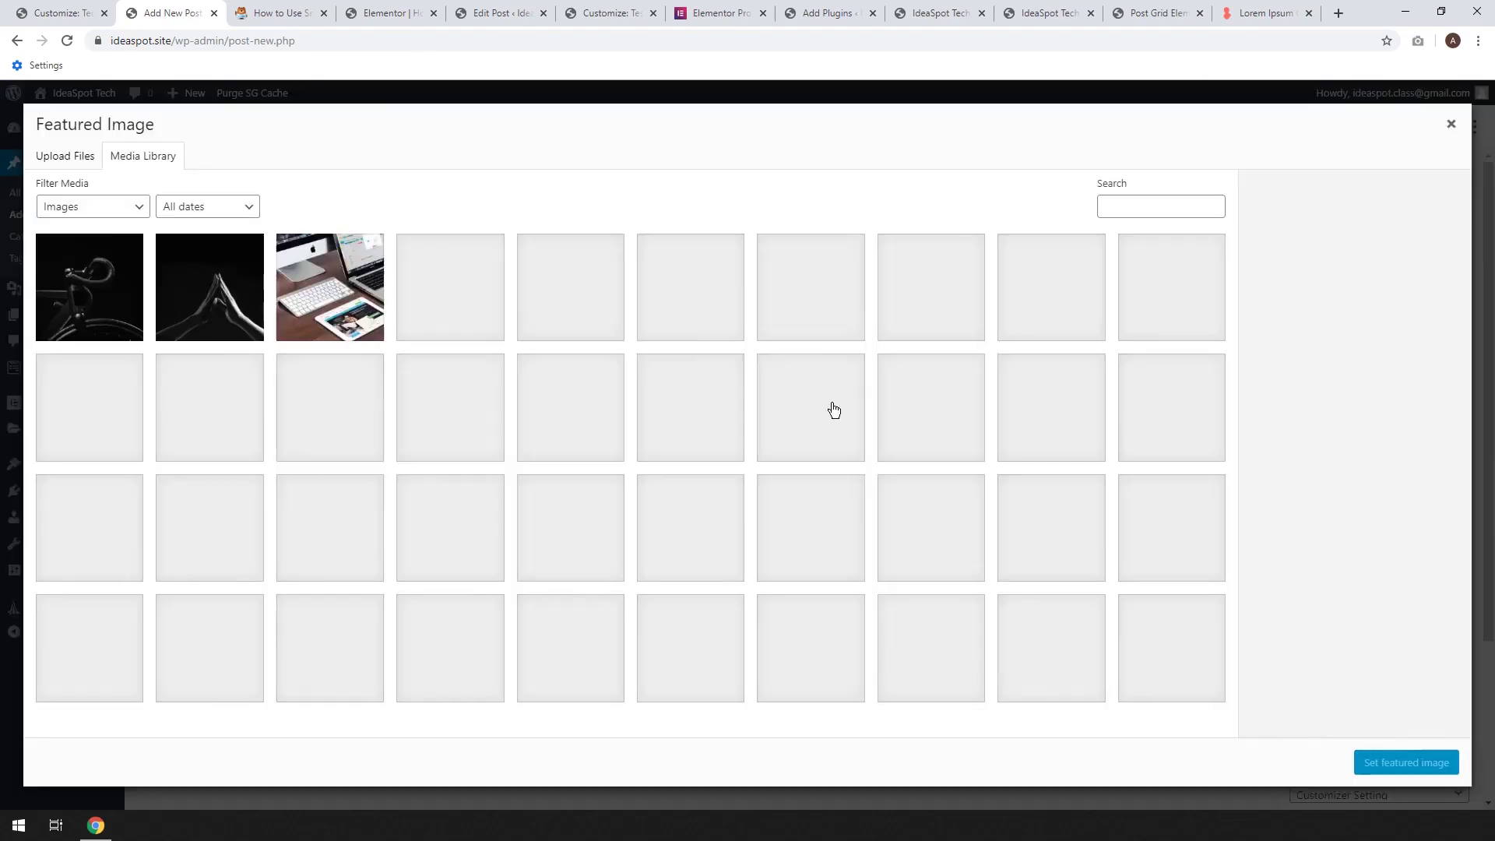
left_click(58, 421)
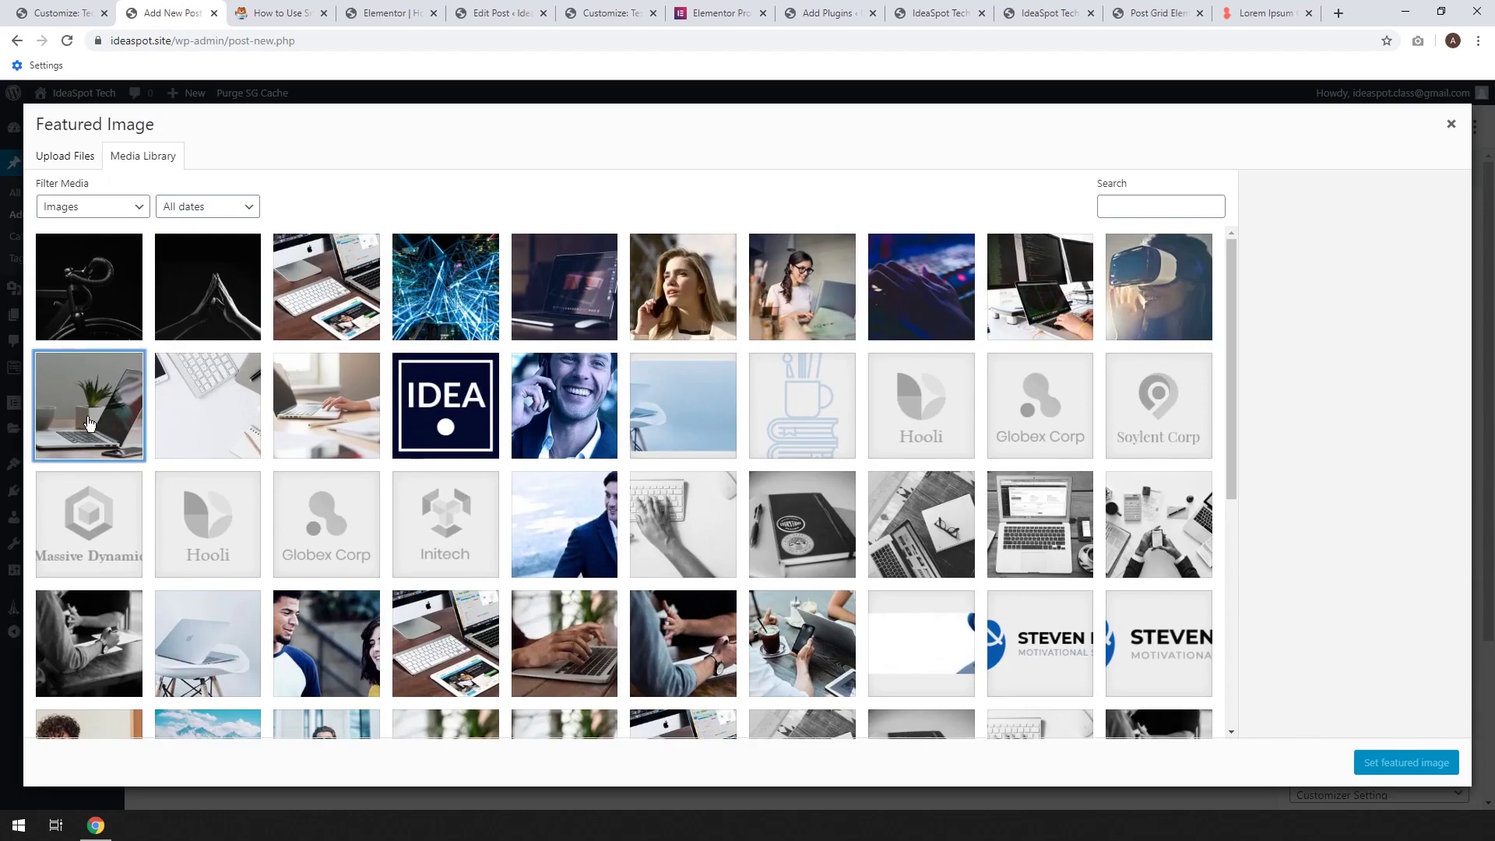
left_click(1405, 762)
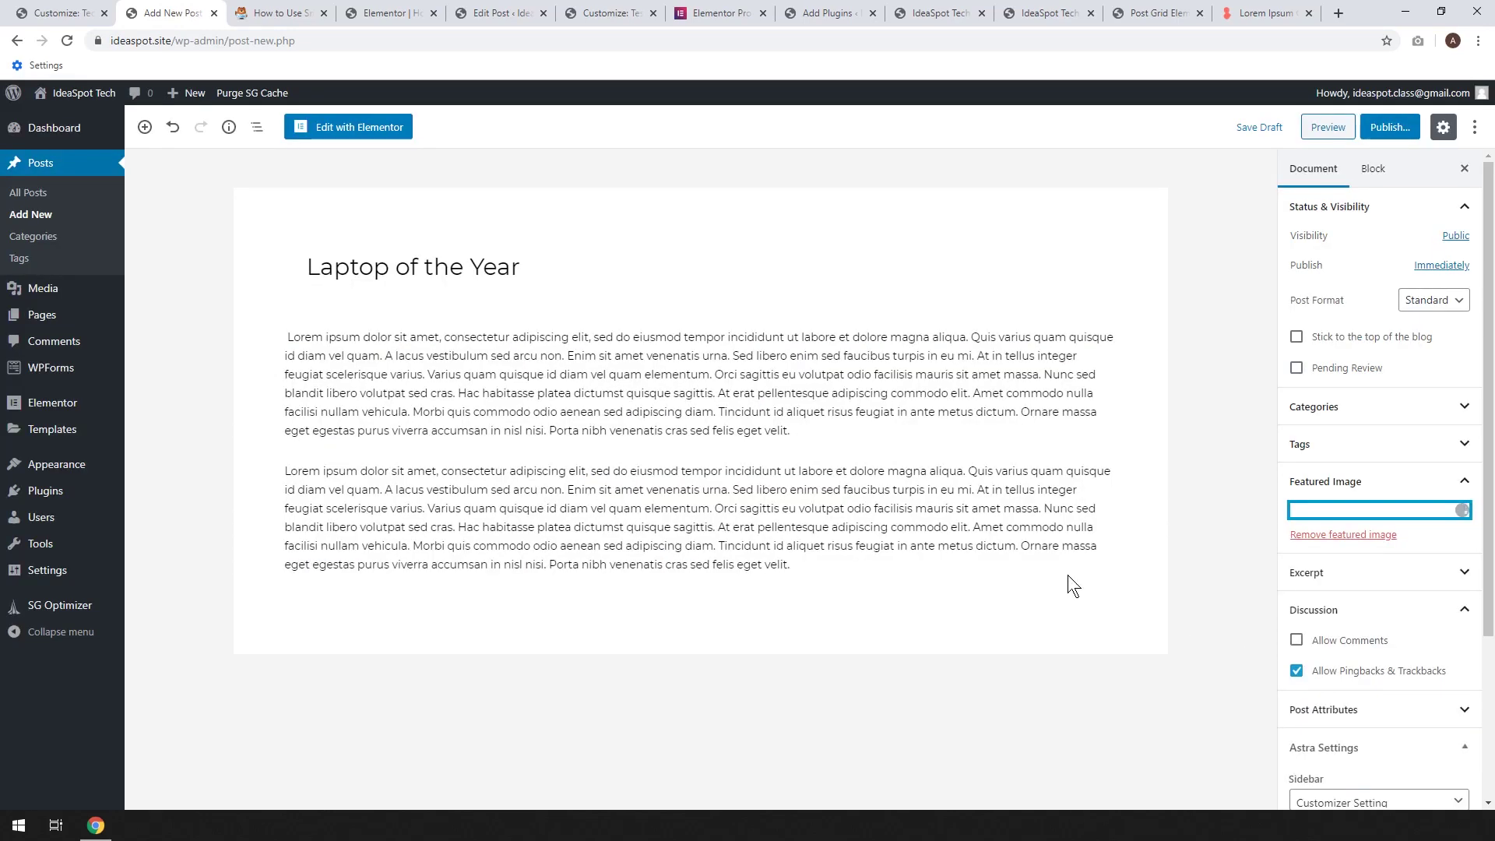
Publish 'Laptop of the Year' and go to the All Posts list
left_click(1374, 127)
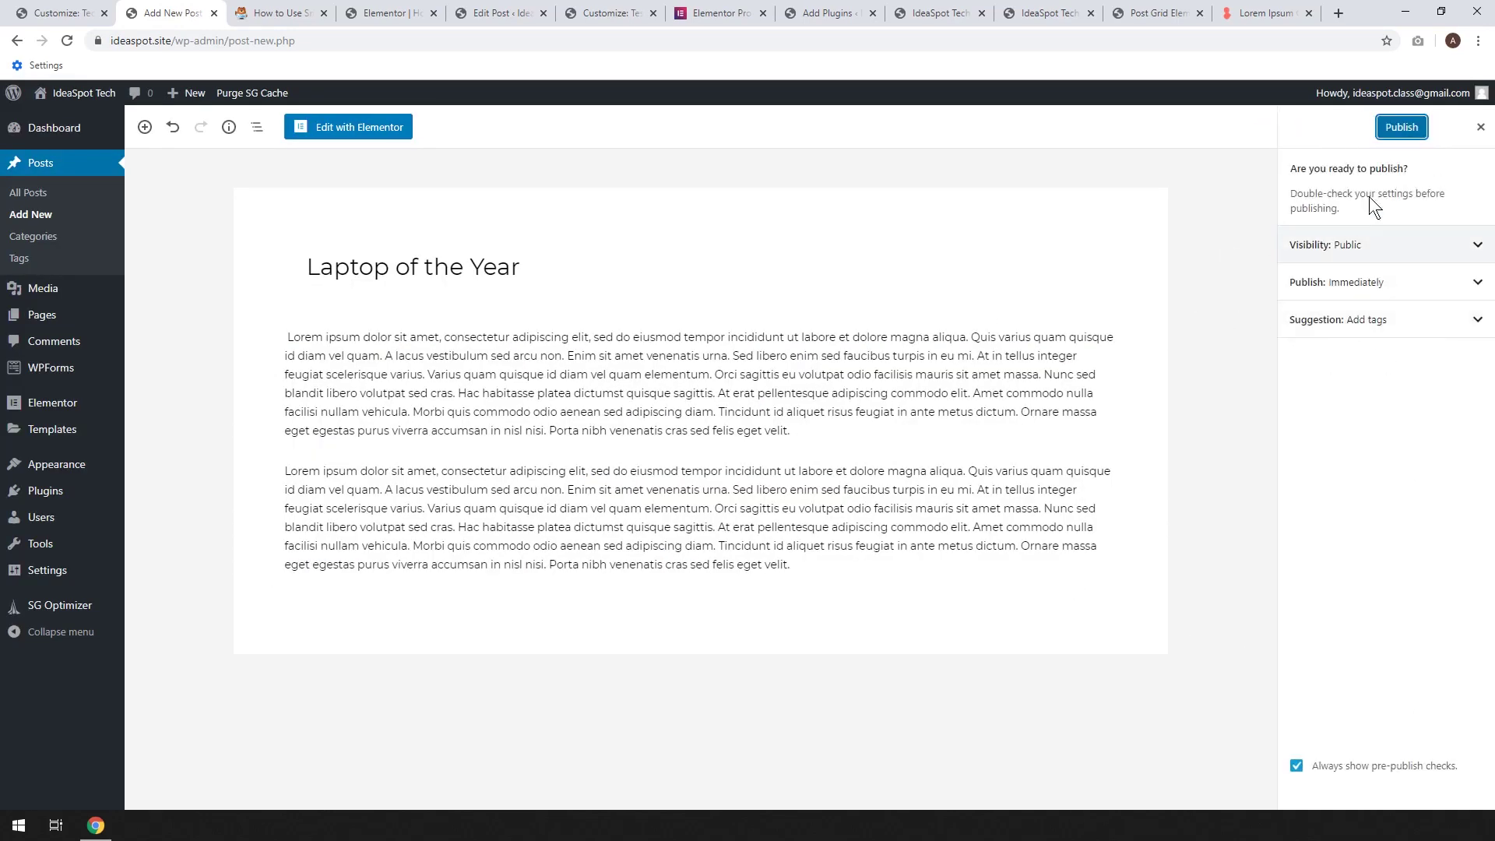
left_click(1390, 130)
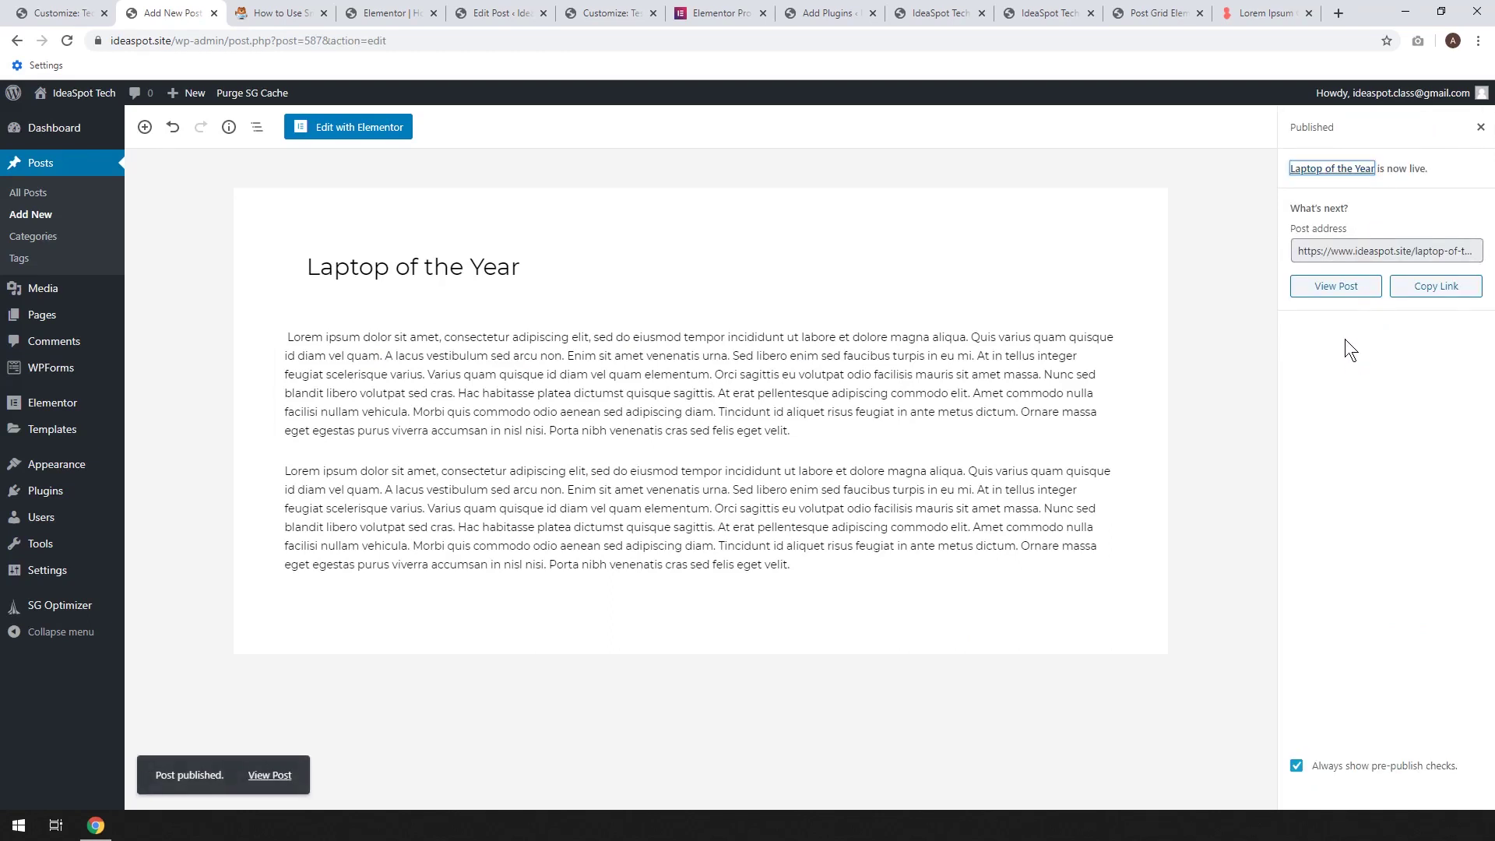
left_click(1480, 127)
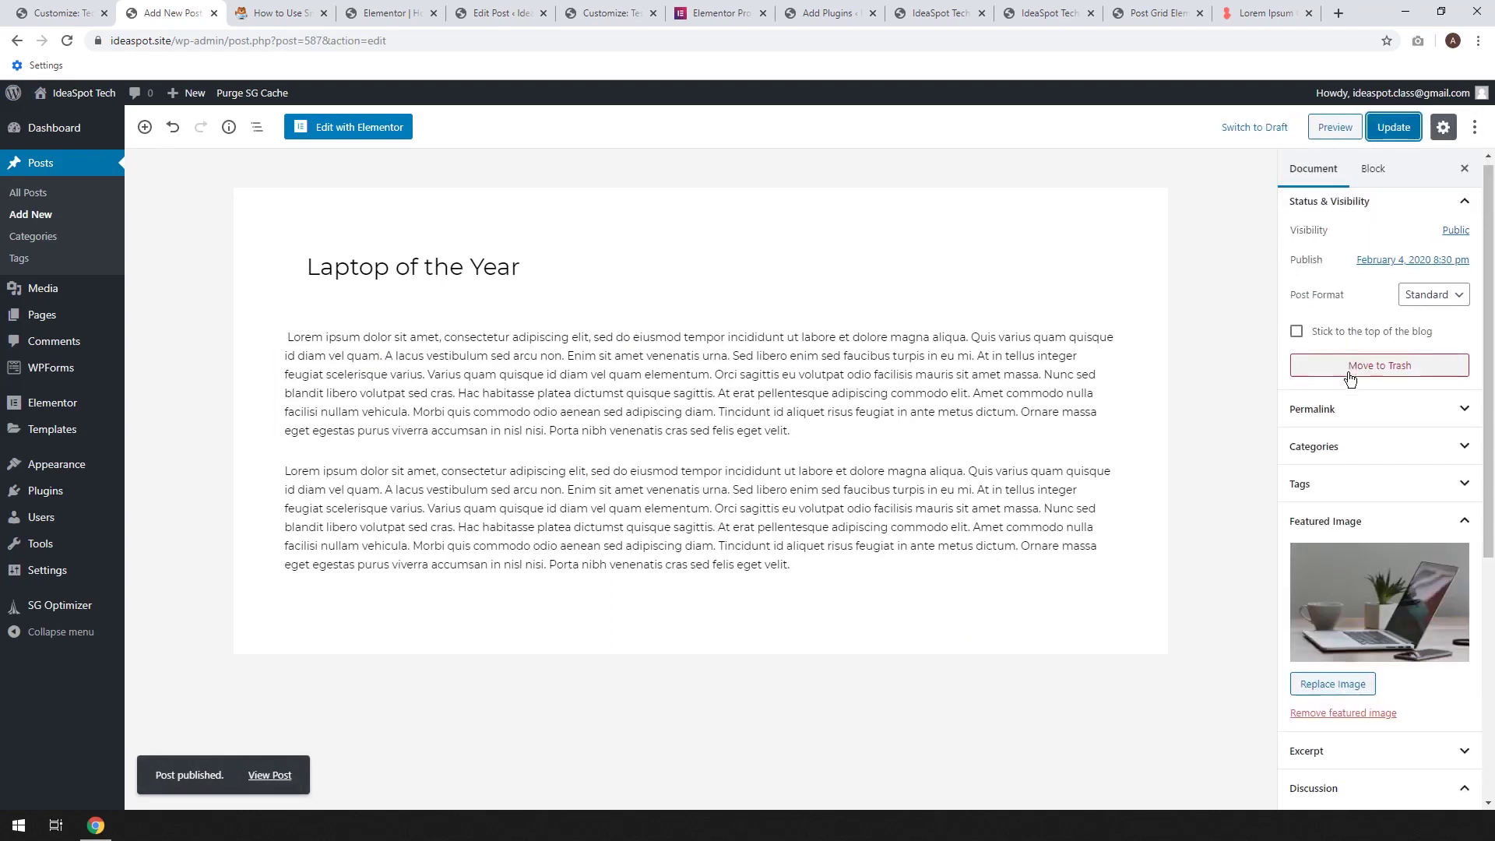
scroll(1349, 380, "down", 4)
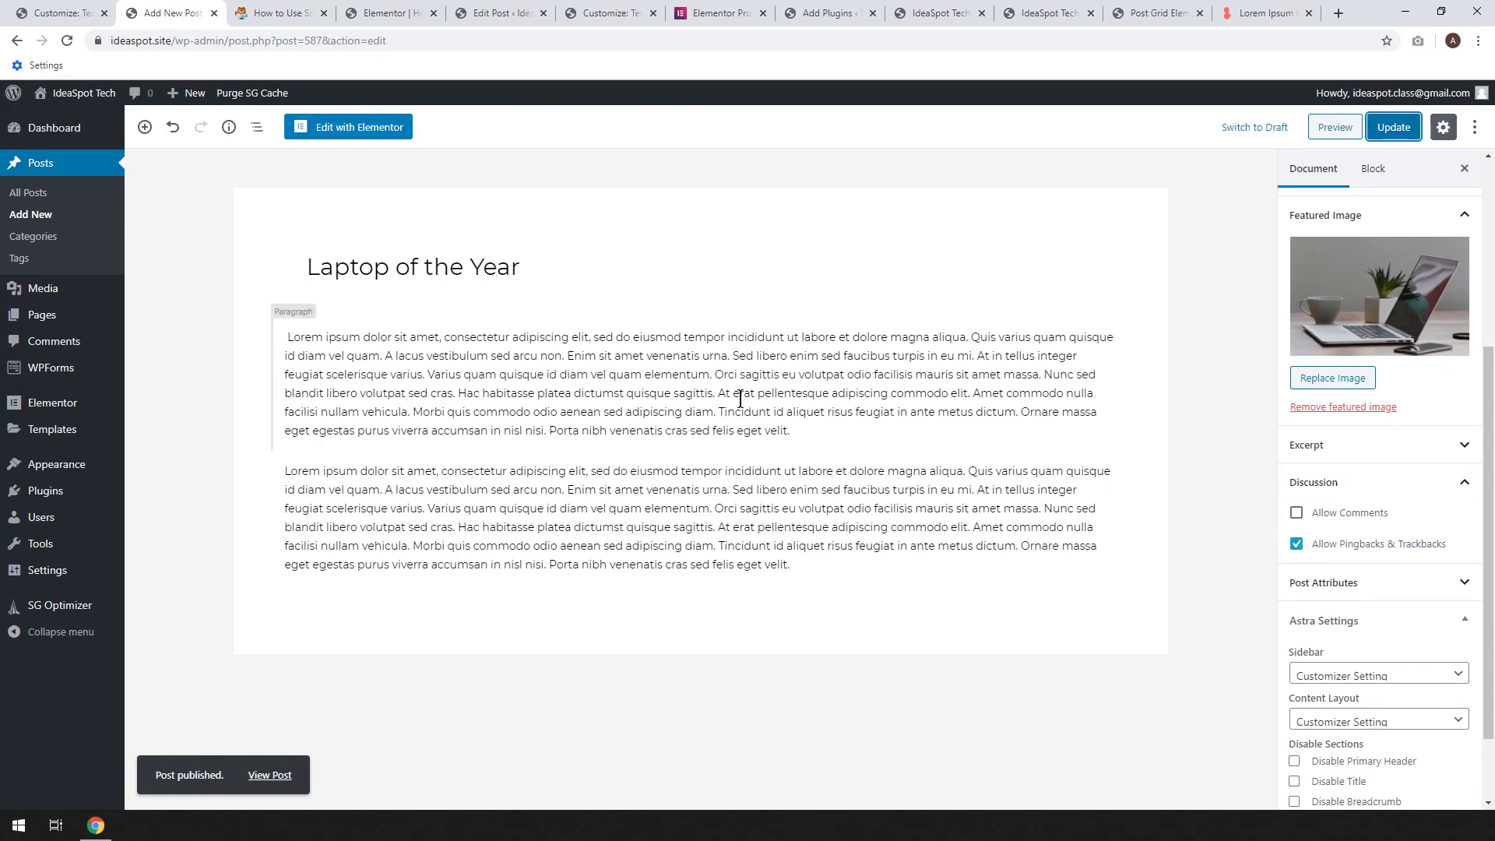
left_click(47, 194)
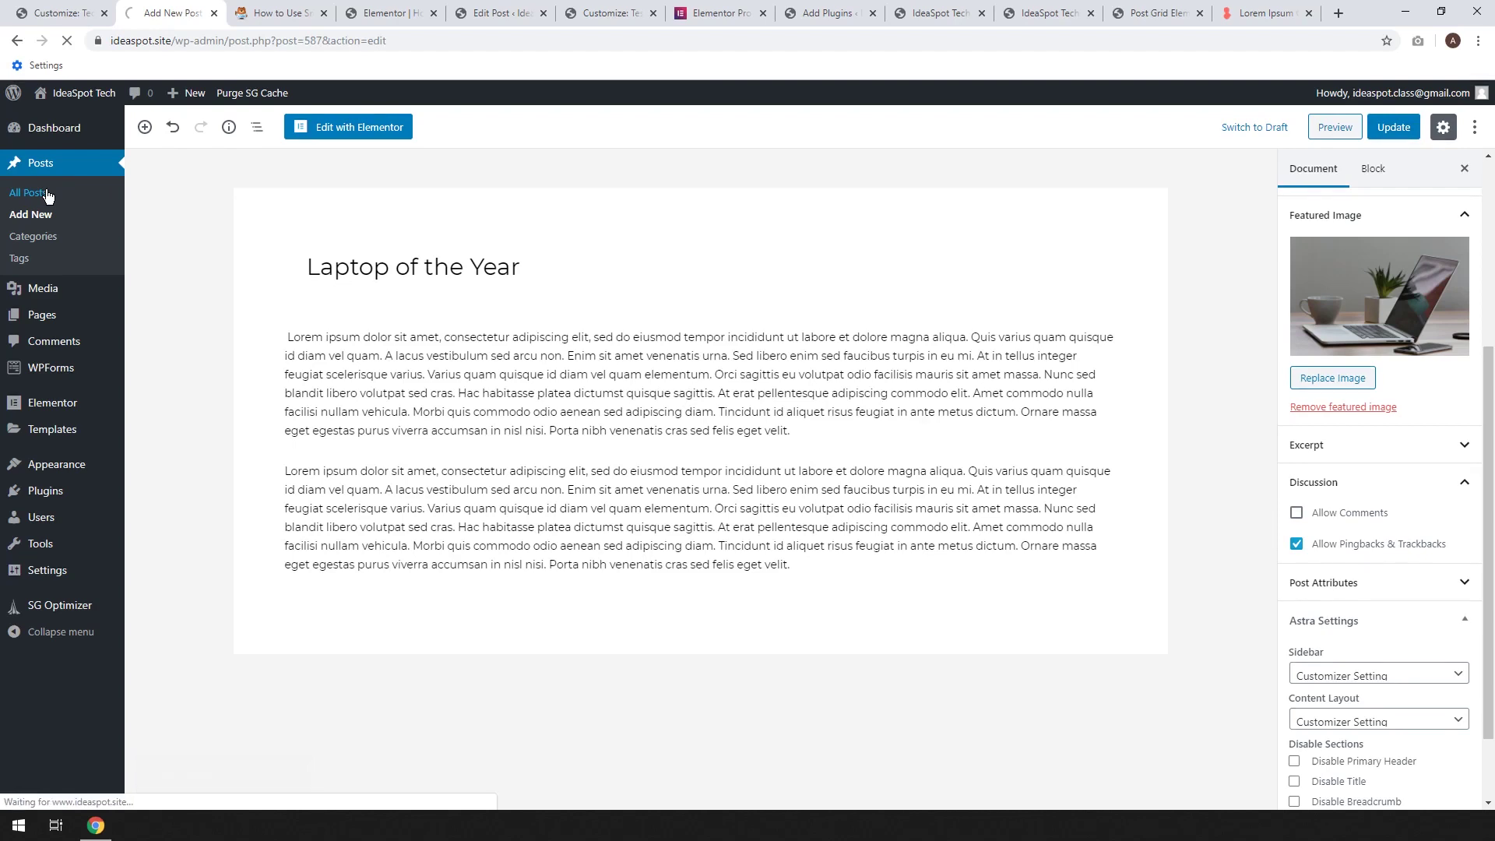
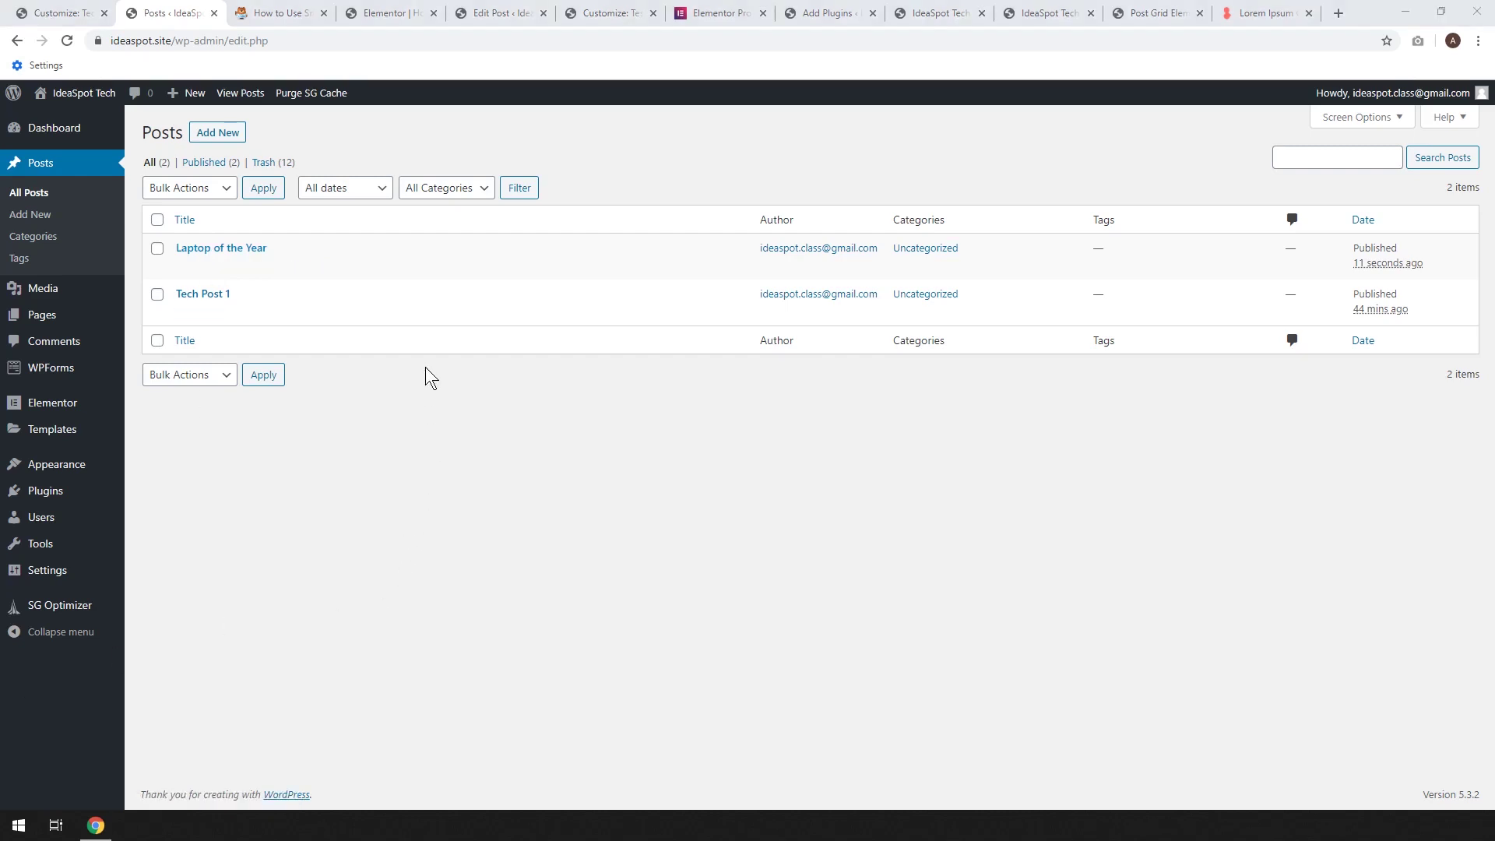
Add two new post categories, Tech and Laptops, on the Categories page
left_click(46, 244)
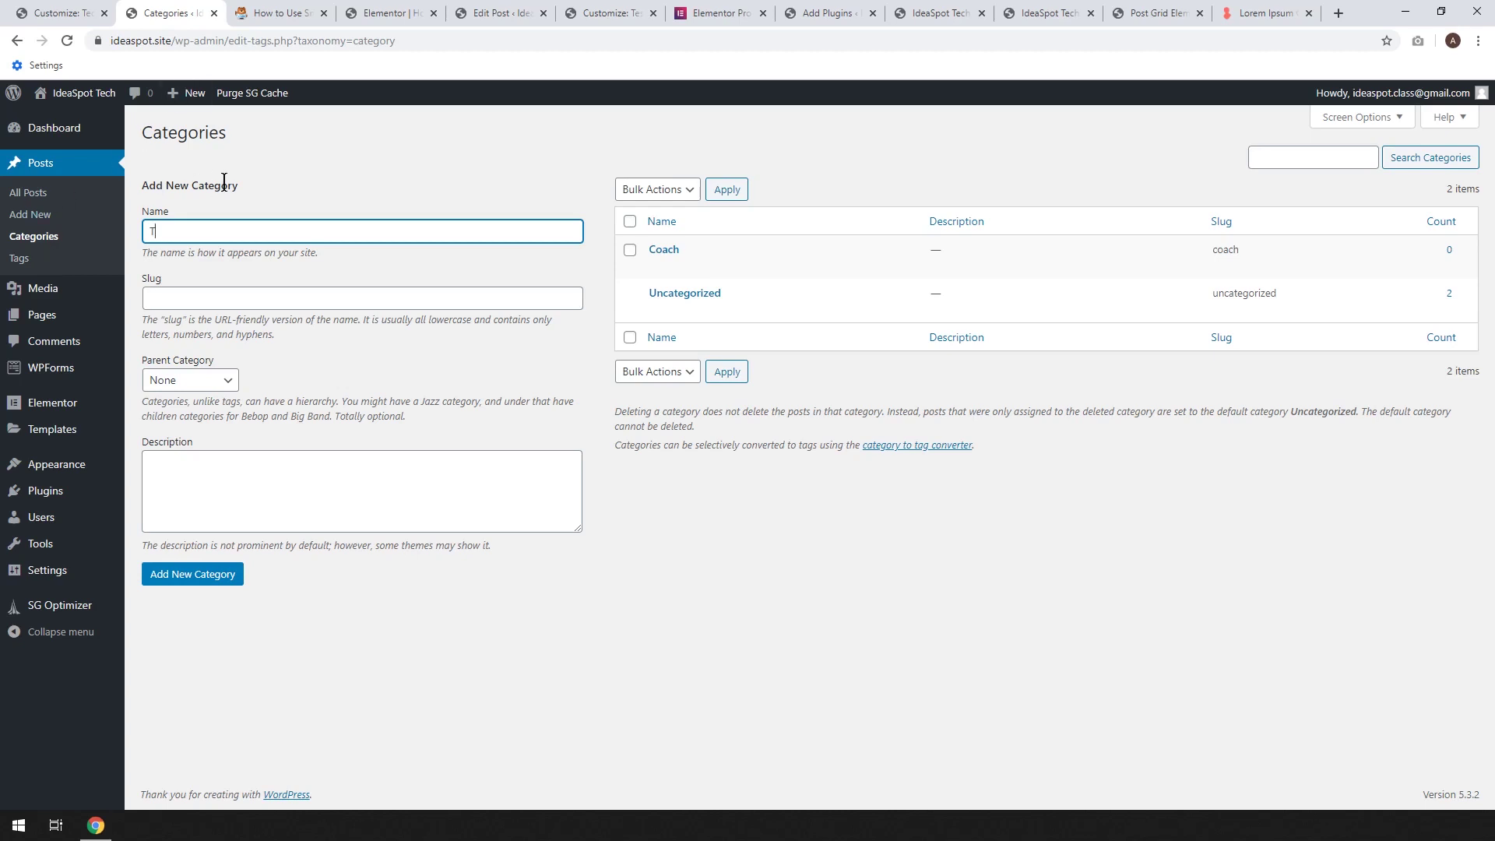
left_click(217, 574)
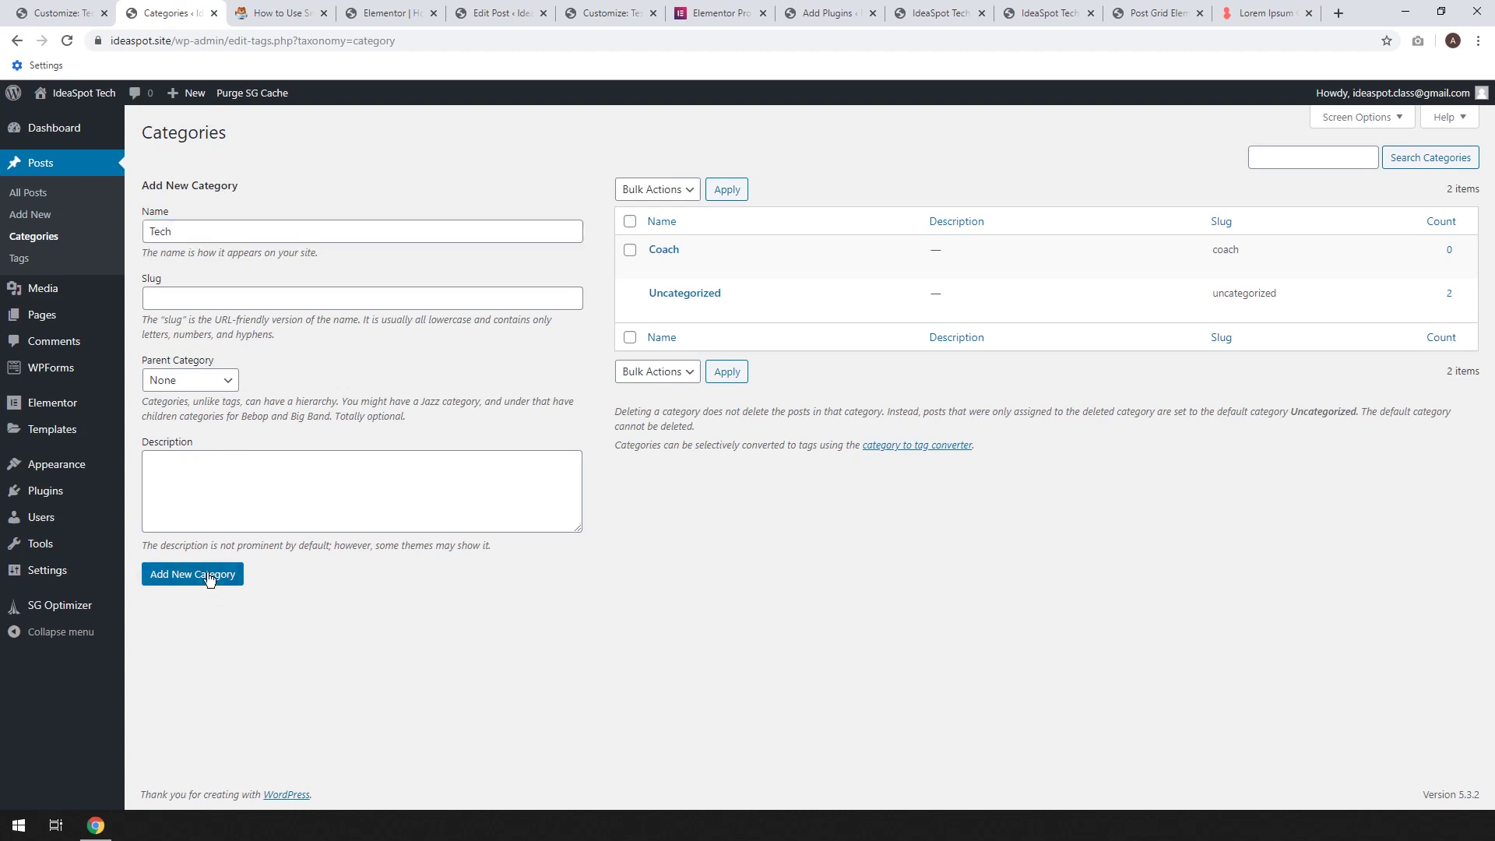
left_click(260, 236)
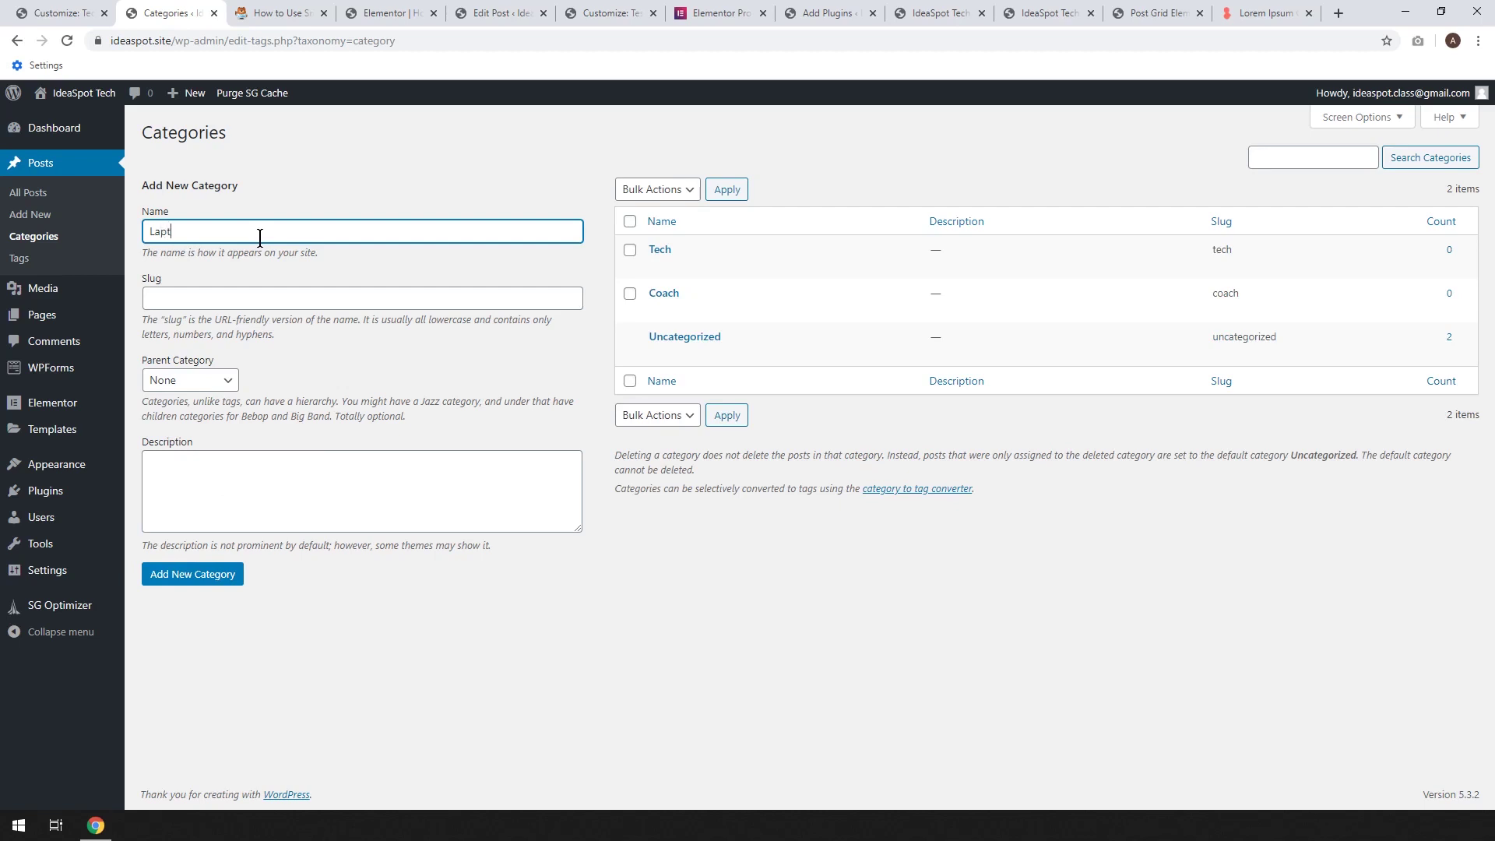
left_click(174, 574)
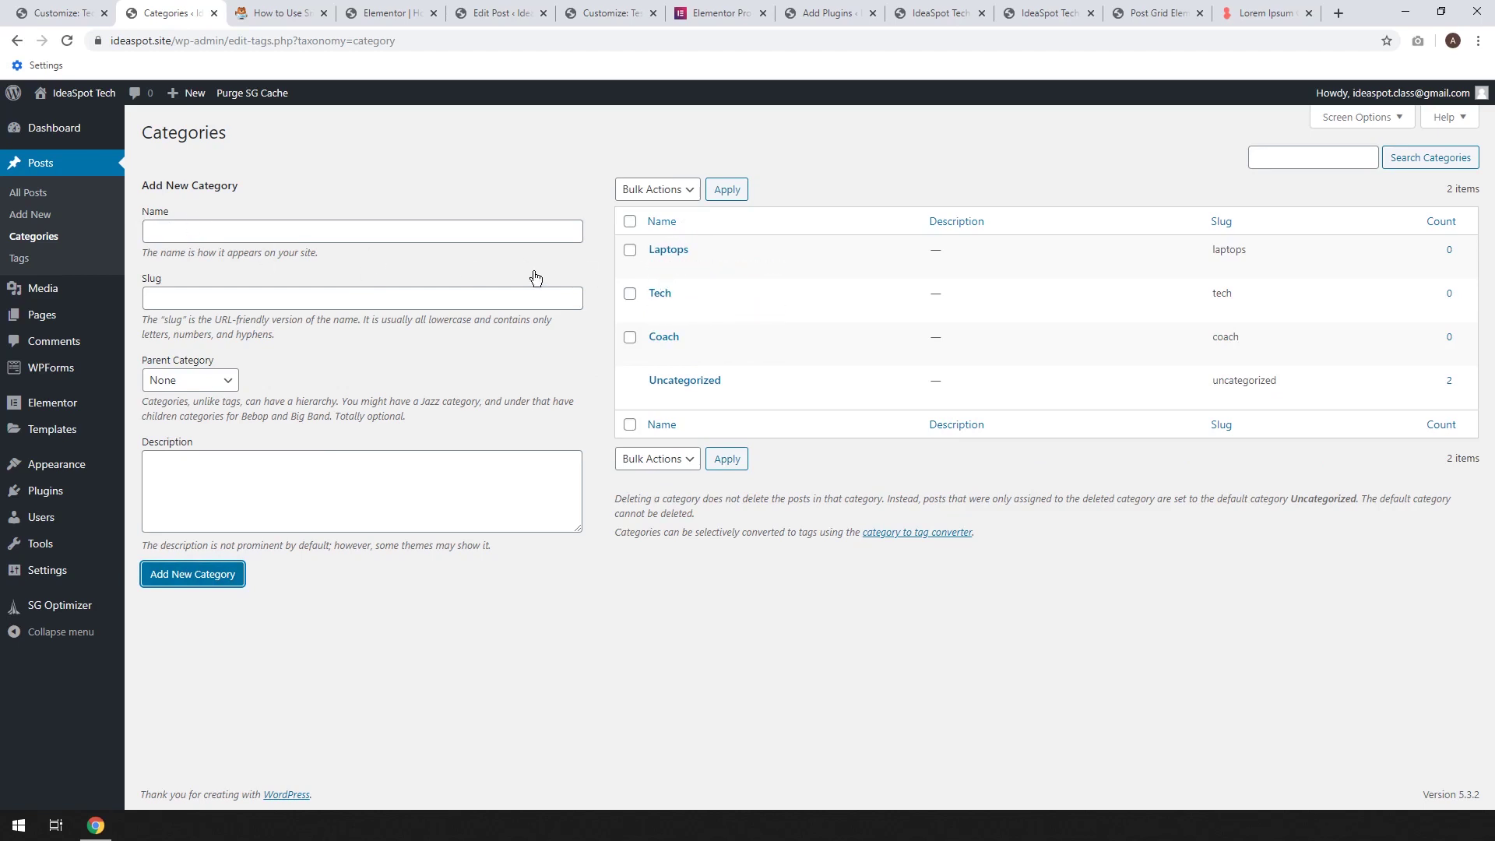
Move 'Laptop of the Year' from Uncategorized to the Laptops category with Quick Edit
left_click(25, 199)
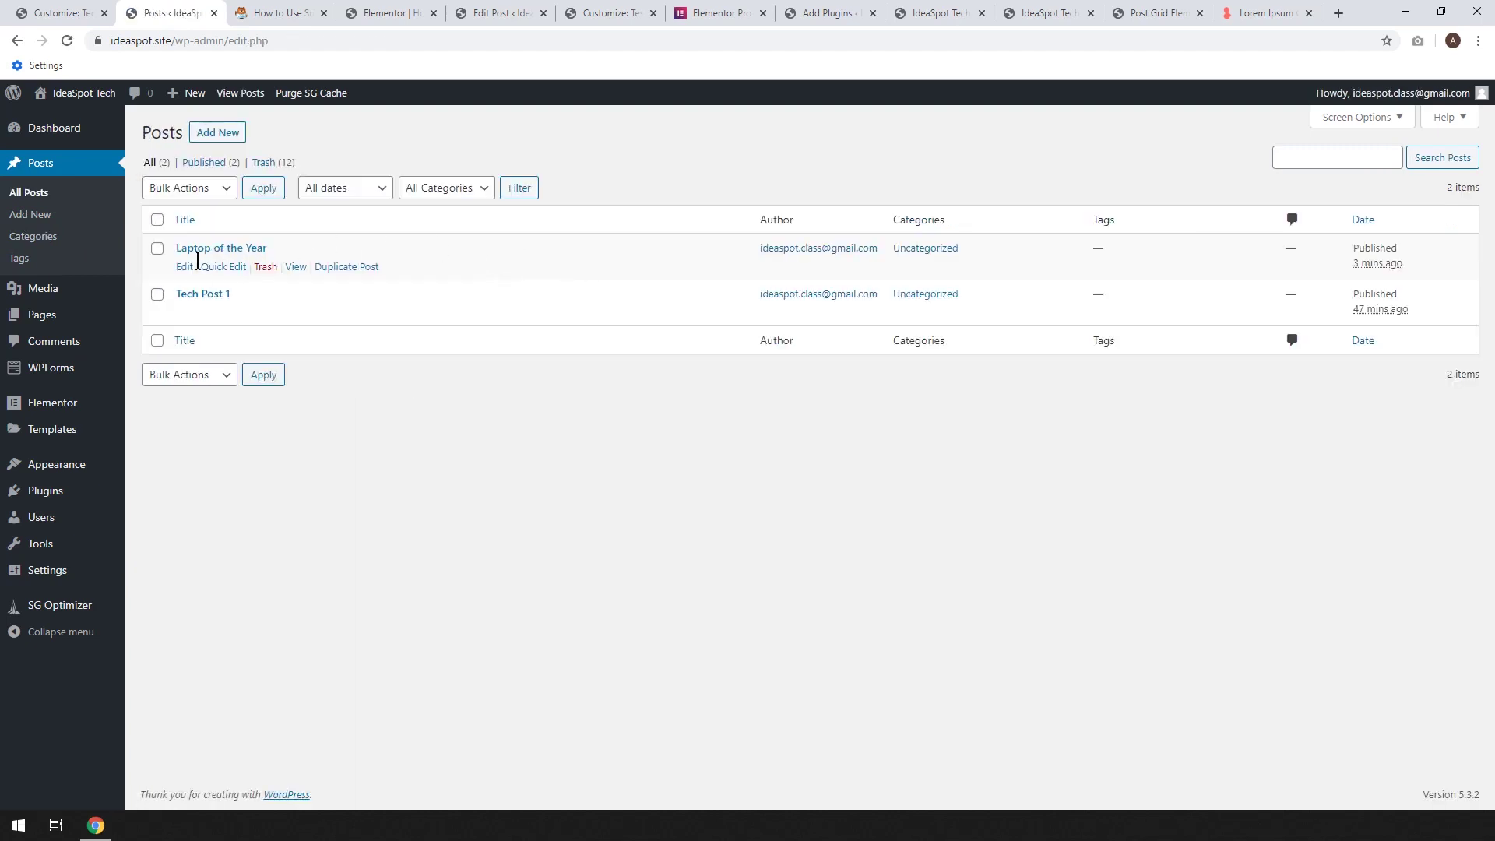
left_click(212, 266)
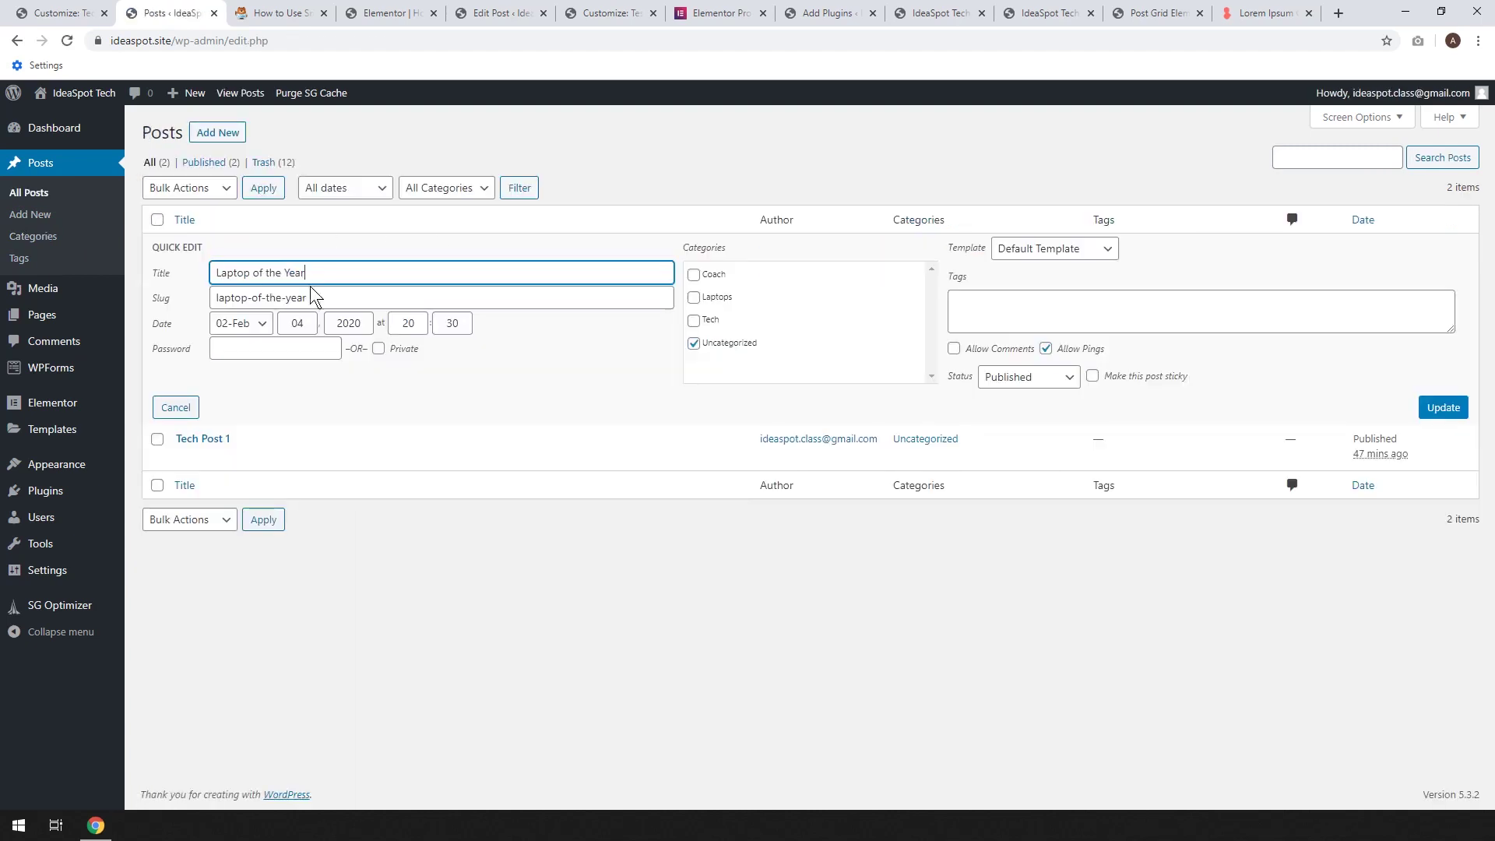
left_click(709, 347)
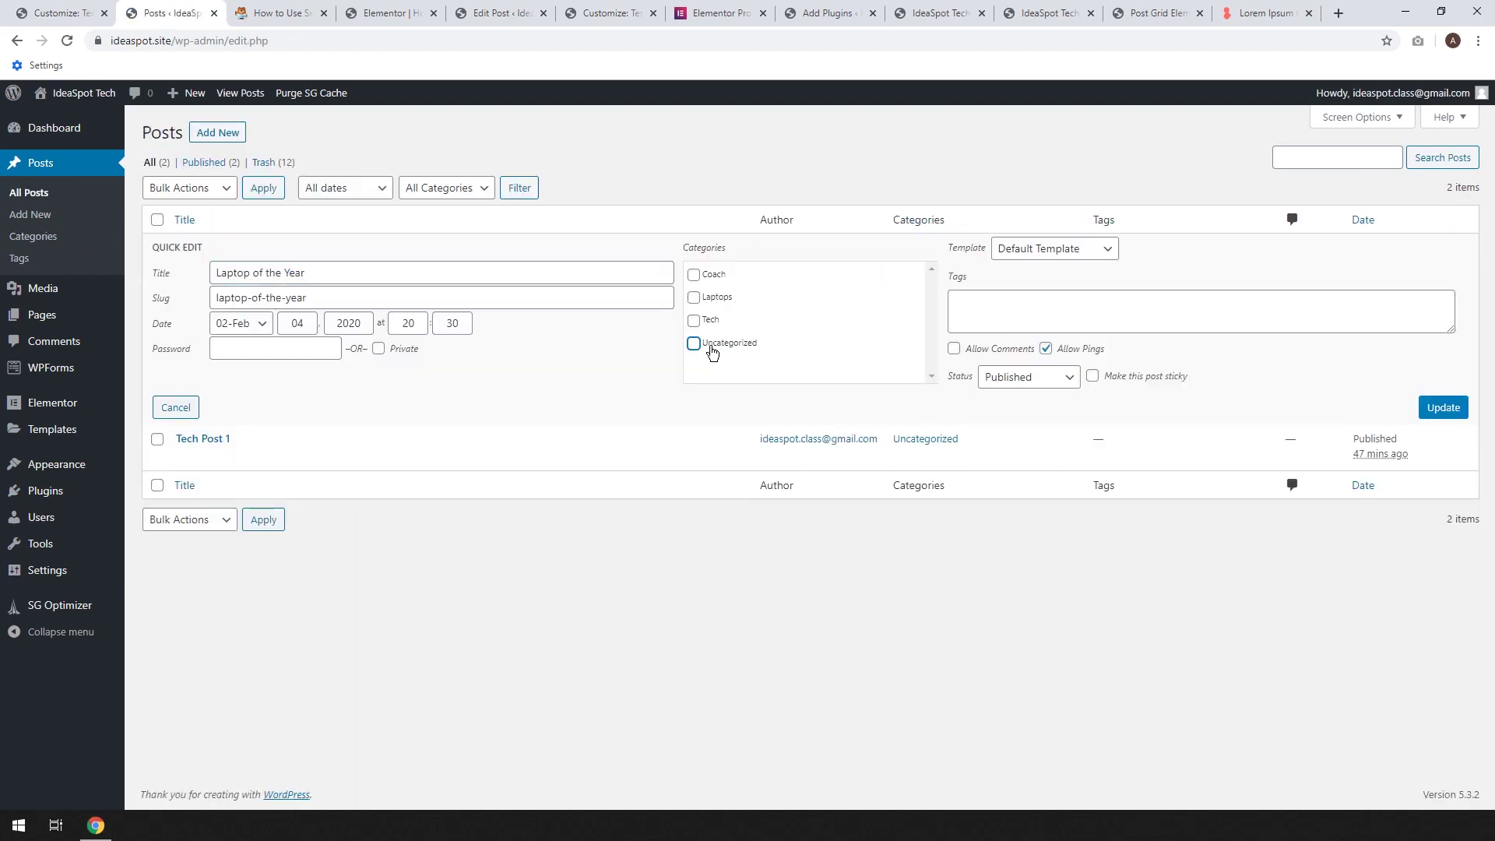
left_click(713, 299)
left_click(1442, 407)
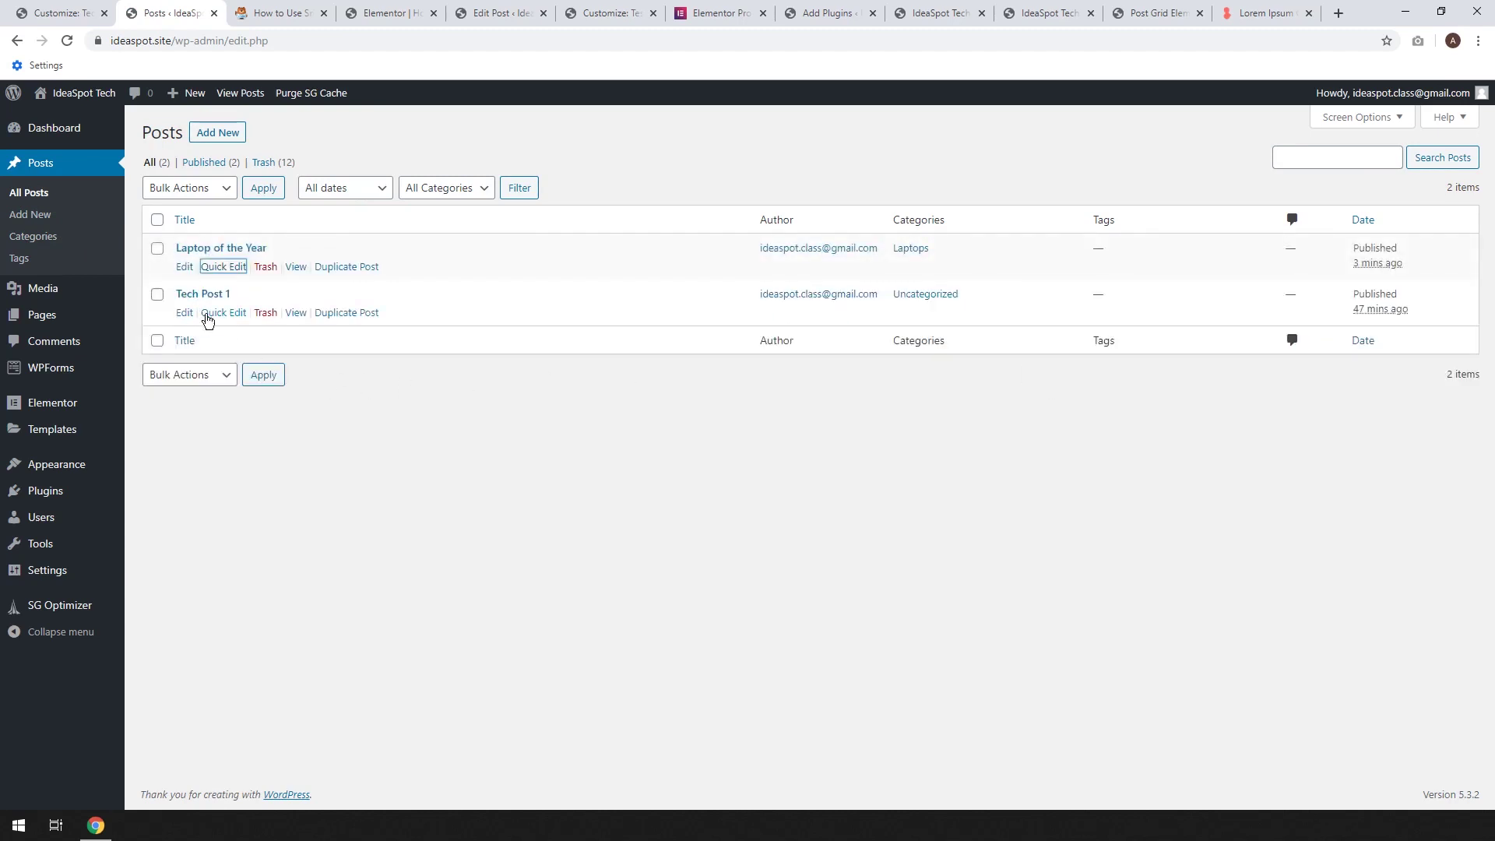
Move 'Tech Post 1' from Uncategorized to the Tech category
left_click(230, 313)
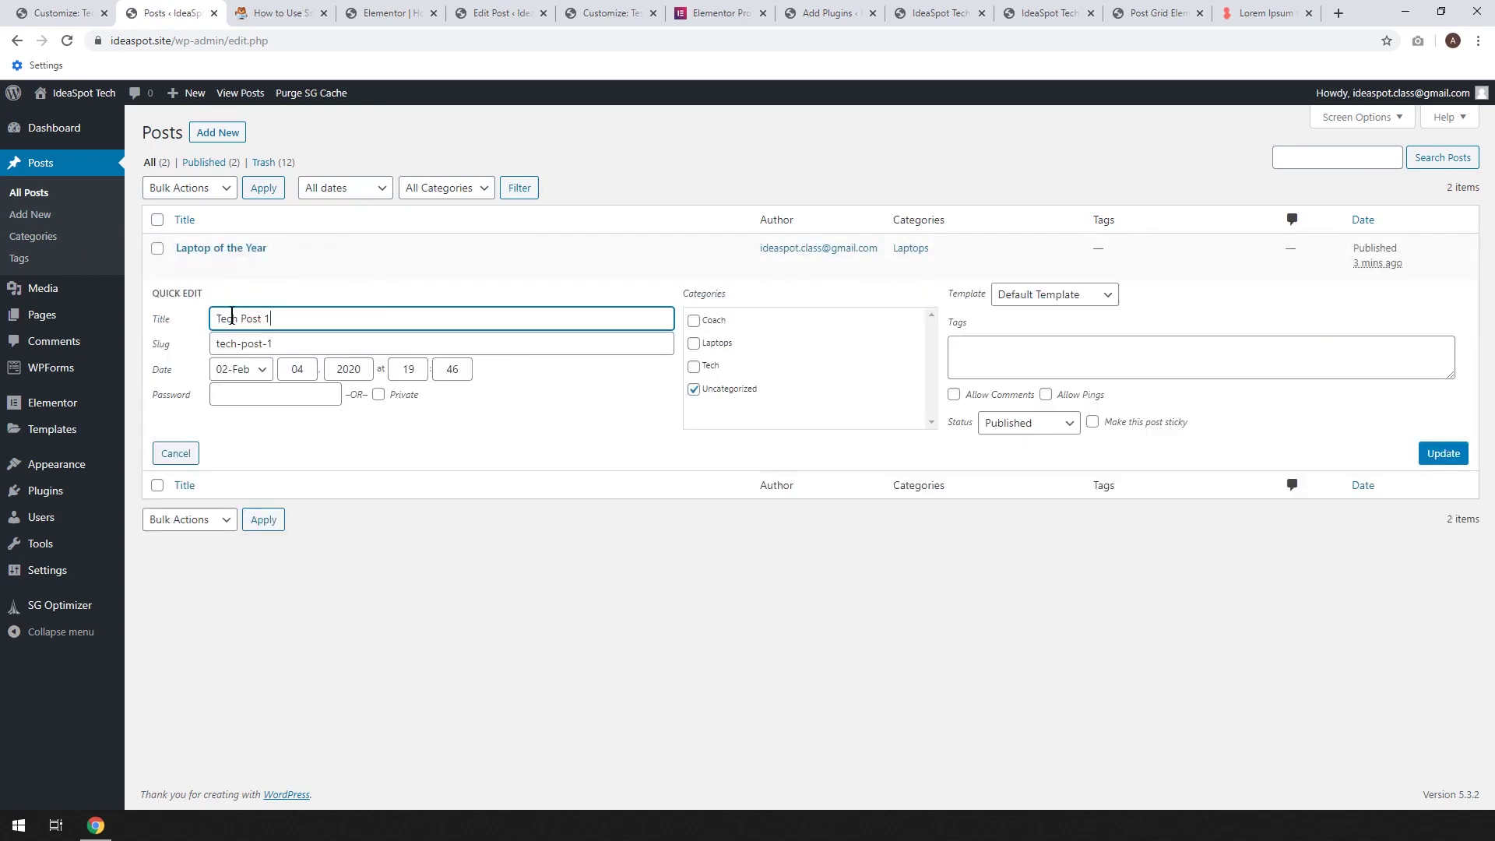
left_click(694, 389)
left_click(694, 365)
left_click(1424, 454)
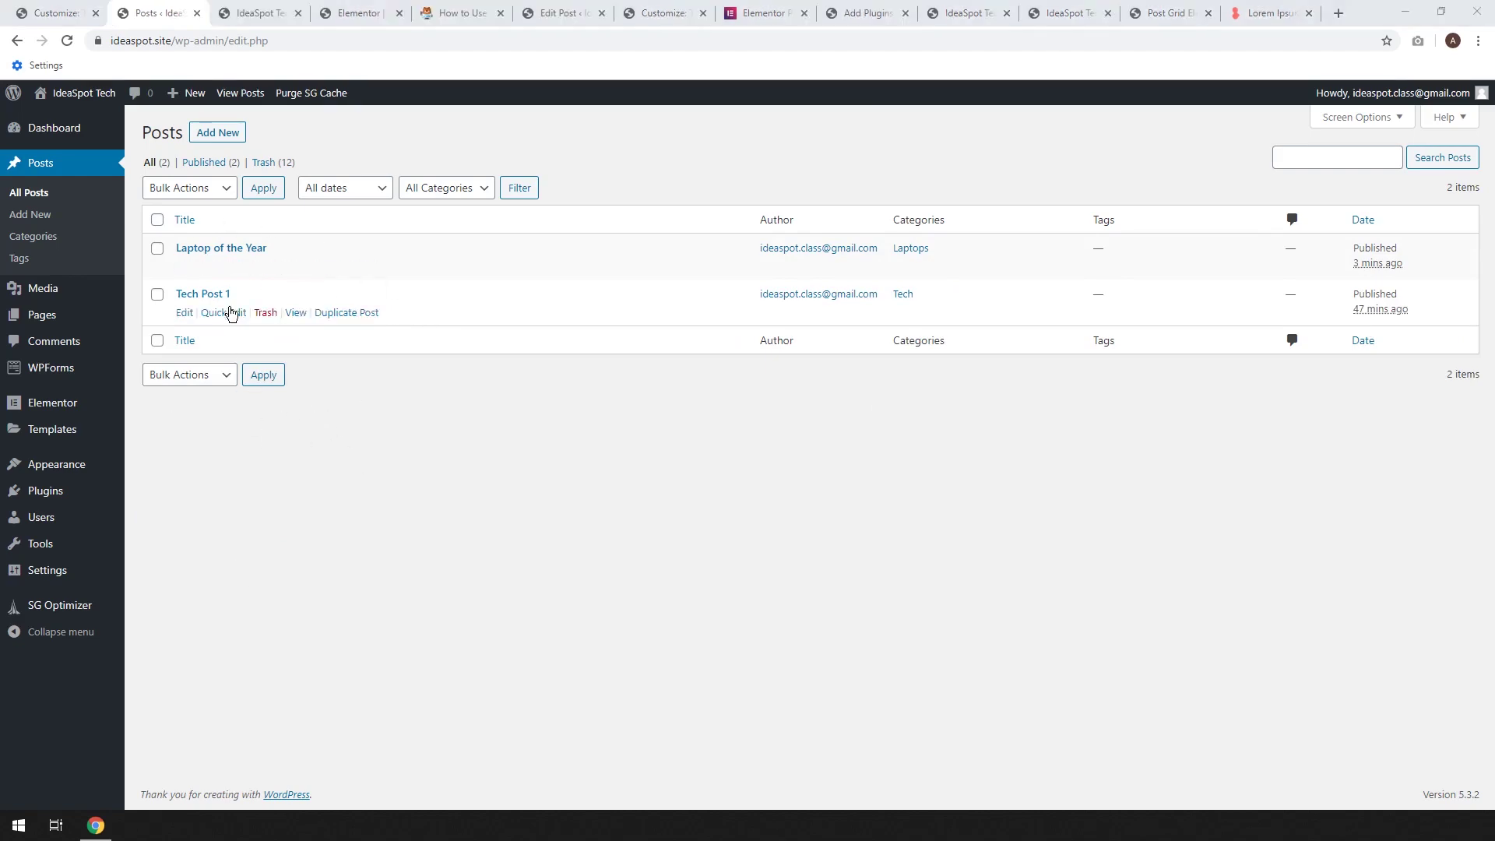
Look over the live home page, then scroll through the Elementor editor's widget panel
left_click(257, 13)
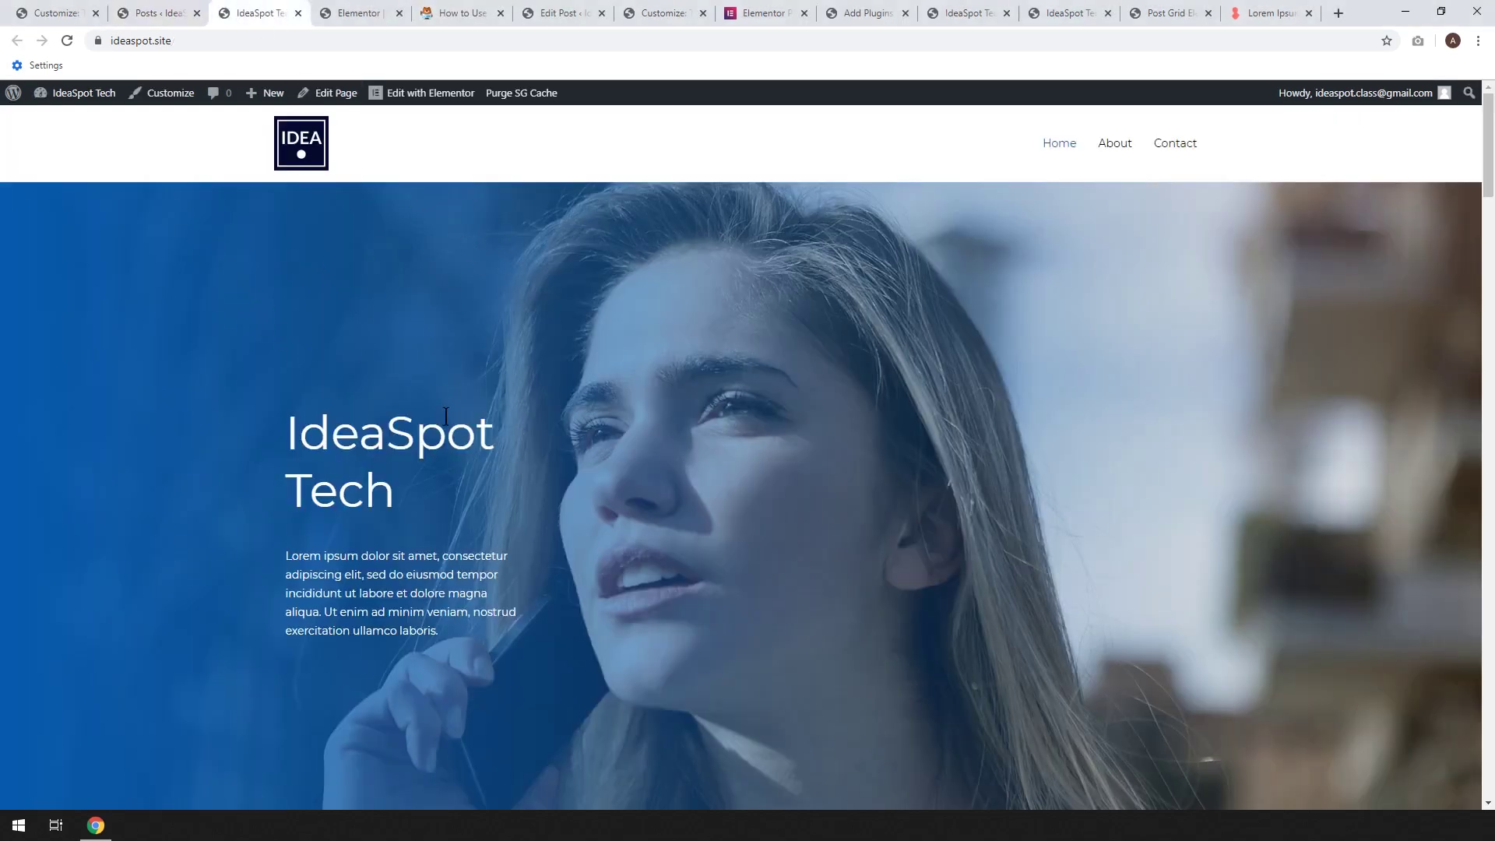
scroll(506, 395, "down", 5)
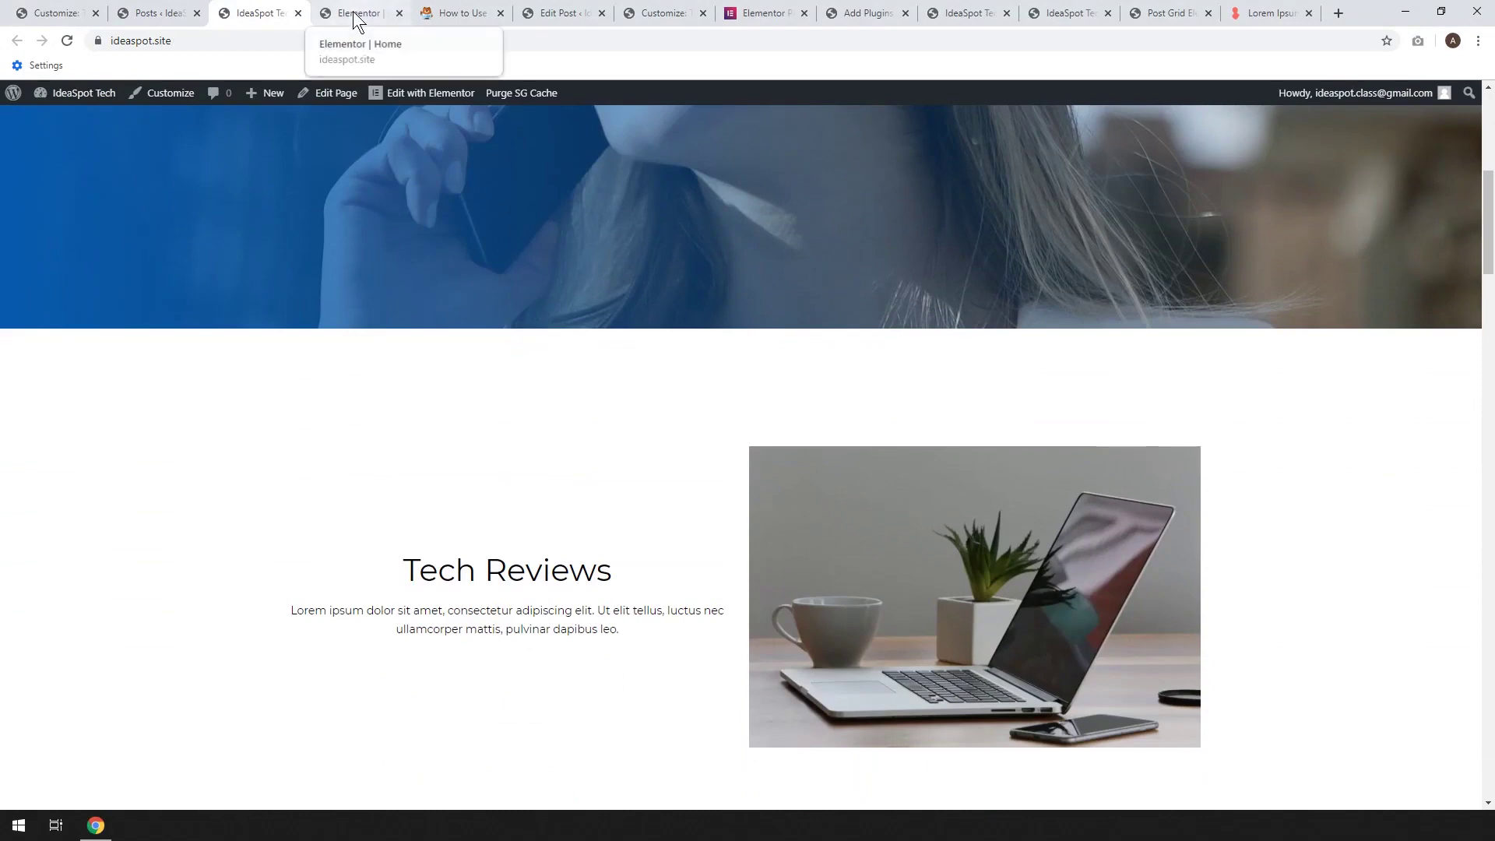
left_click(355, 13)
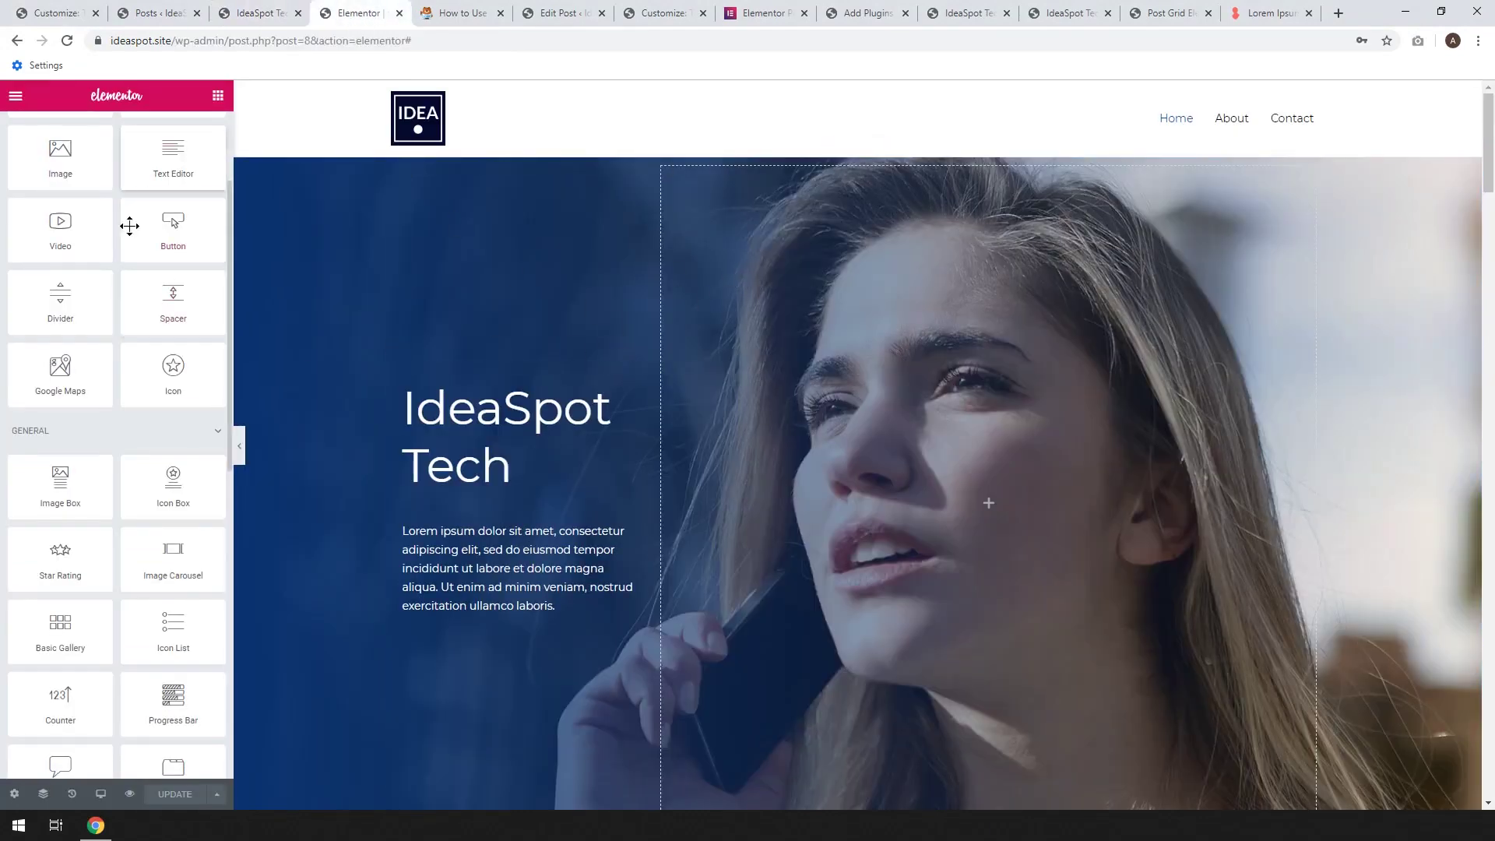
scroll(124, 303, "up", 2)
scroll(124, 326, "down", 4)
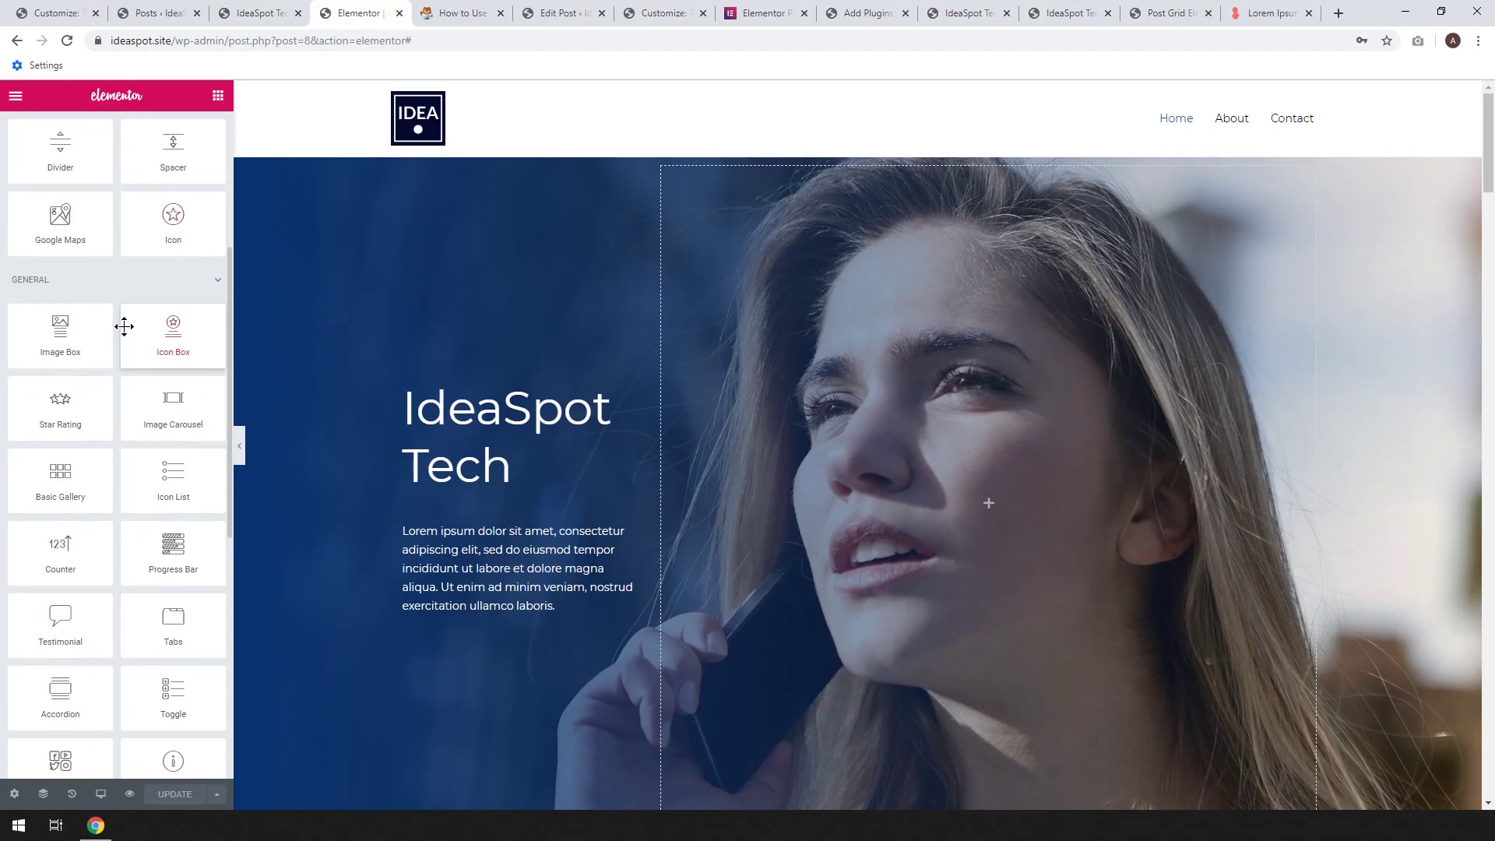
scroll(121, 369, "down", 2)
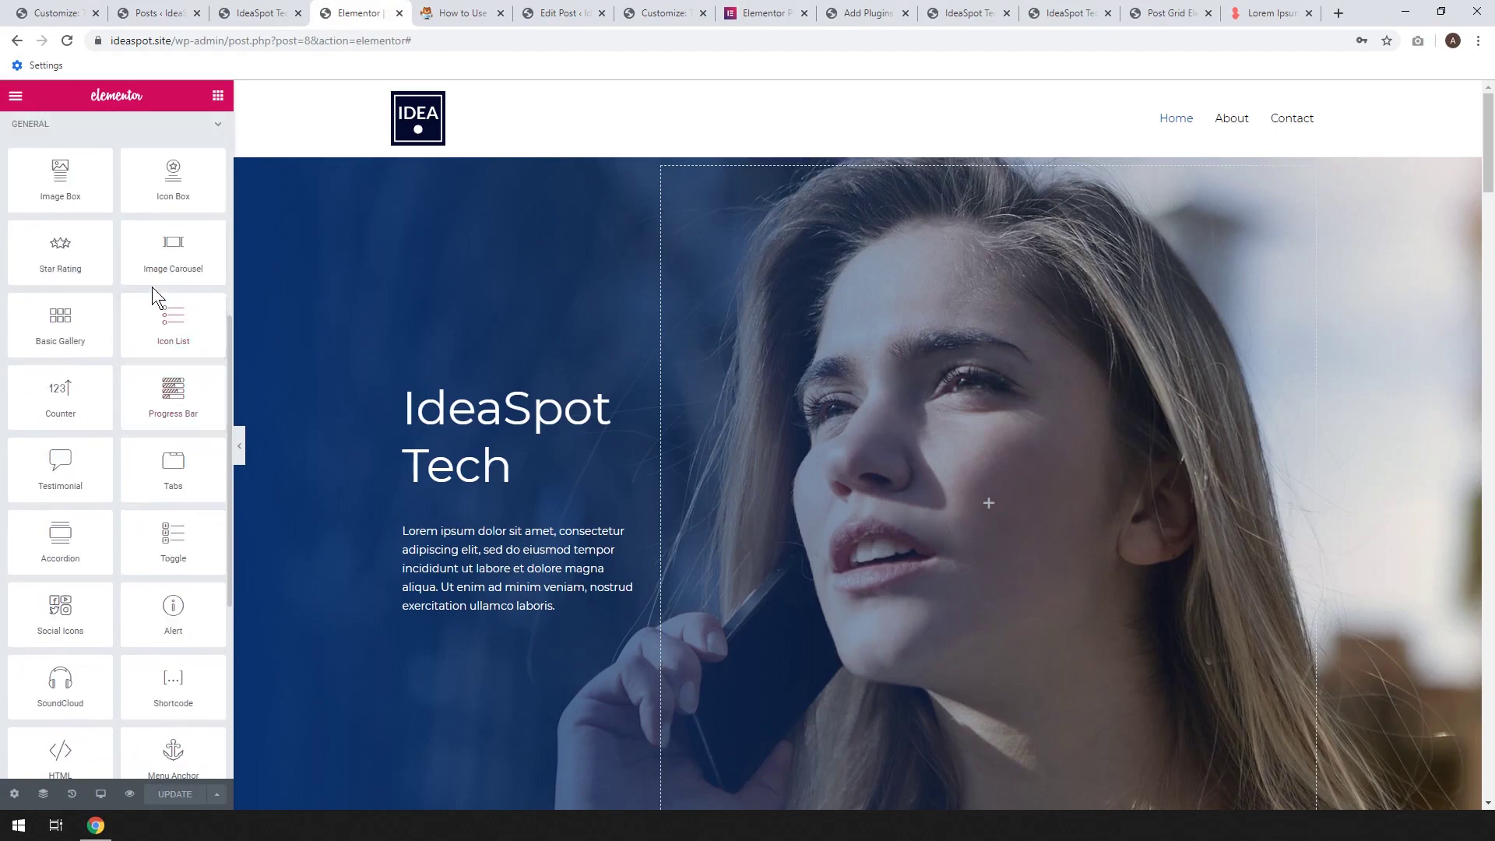
scroll(185, 472, "down", 1)
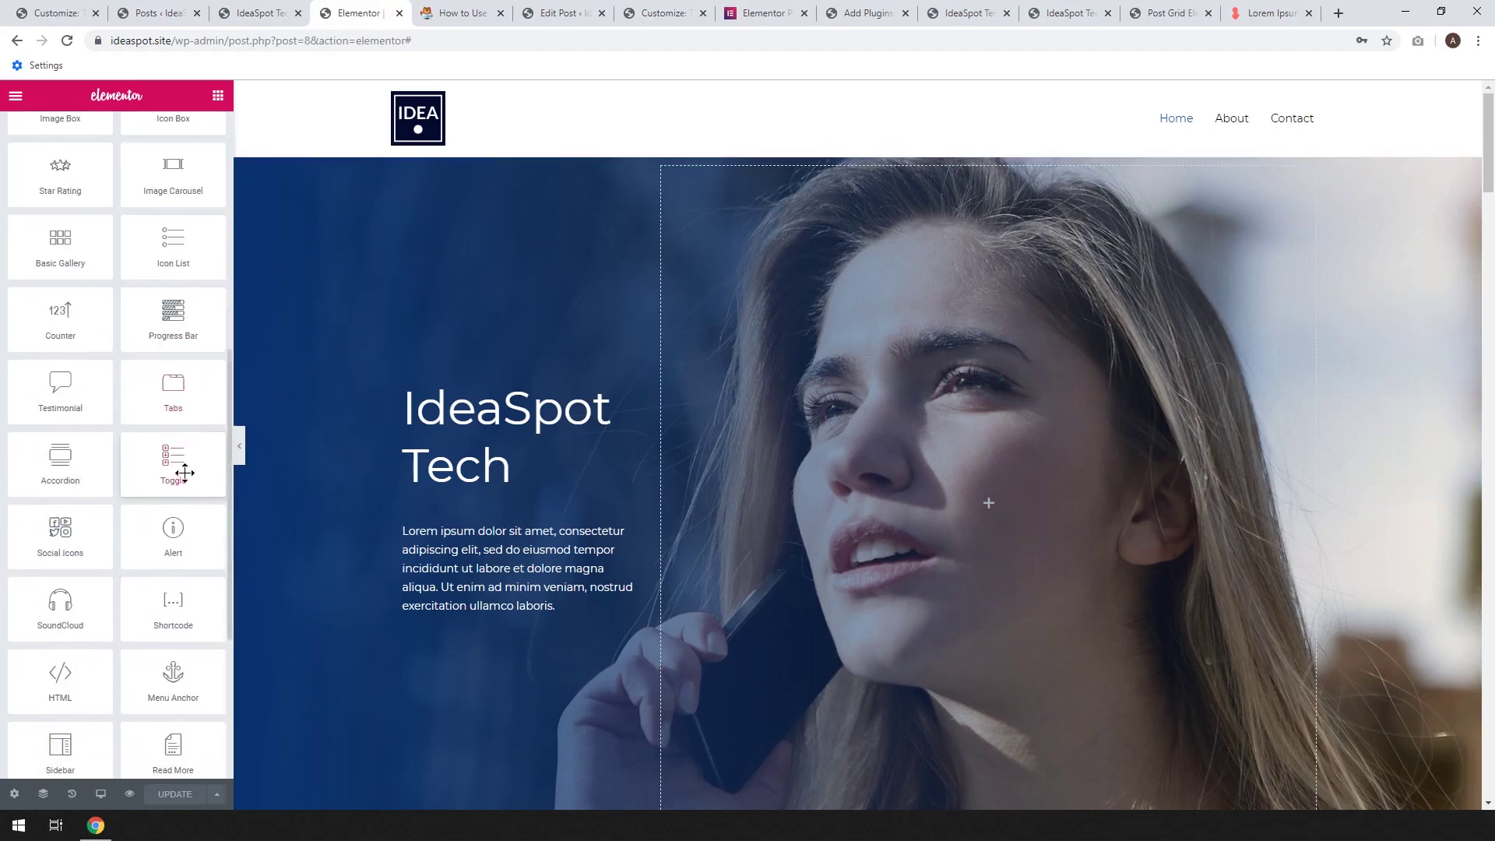
scroll(153, 415, "down", 4)
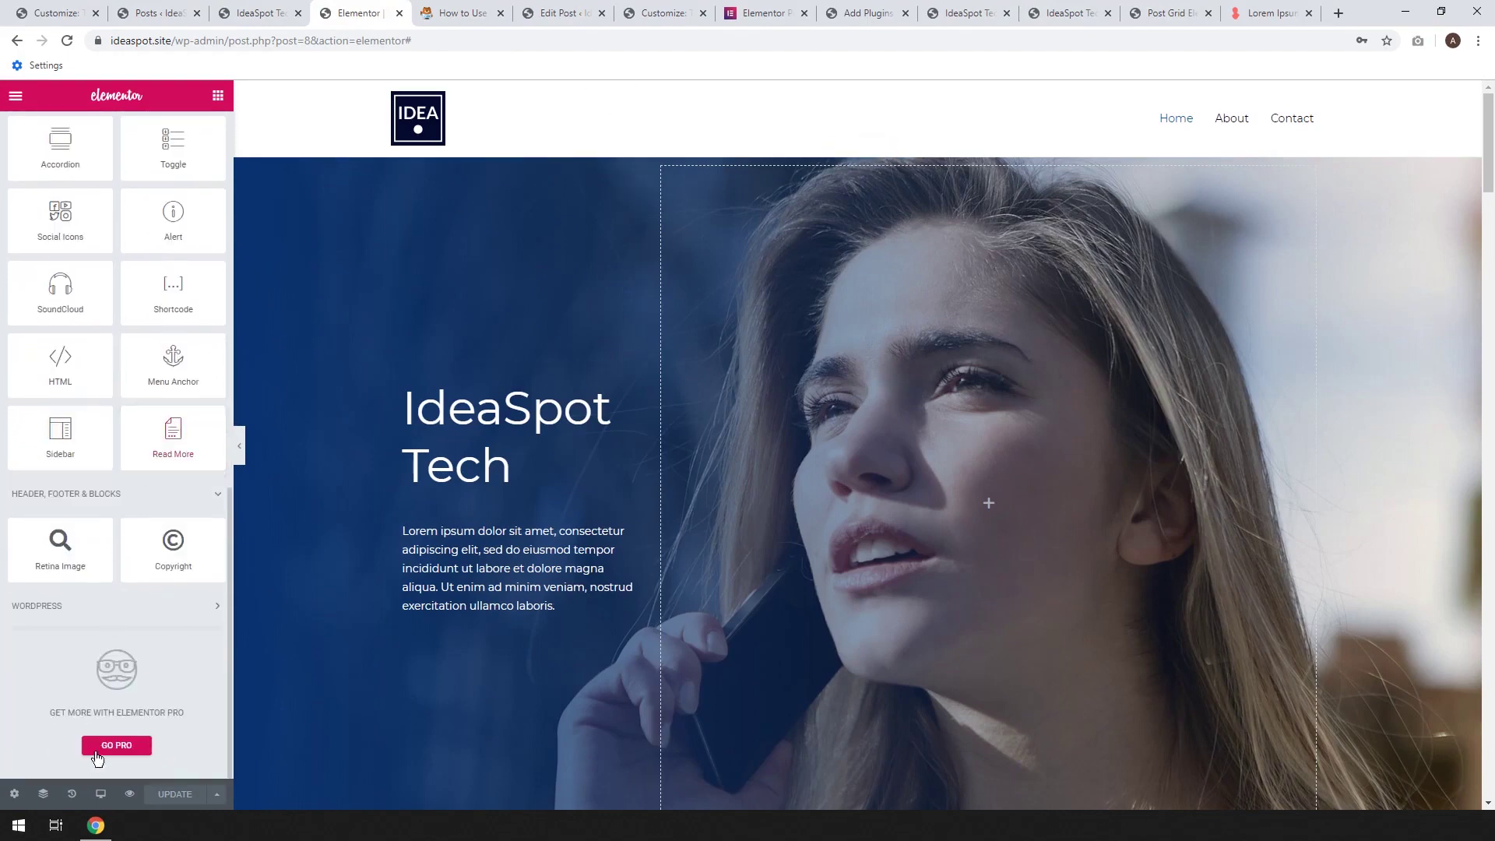
Check the Elementor Pro widgets overview page, then return to the Elementor editor
left_click(117, 749)
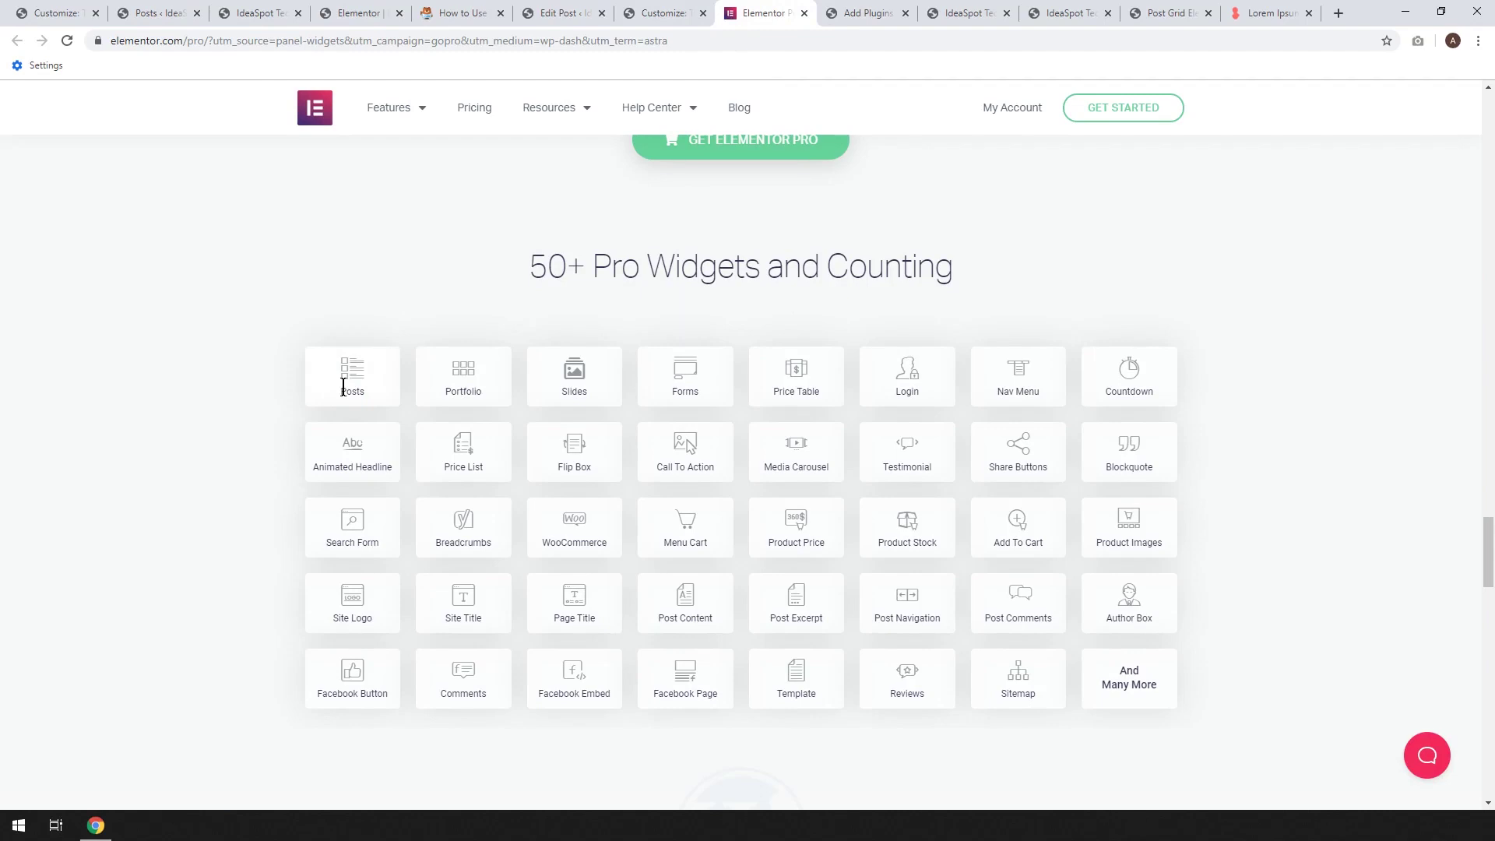
left_click(350, 12)
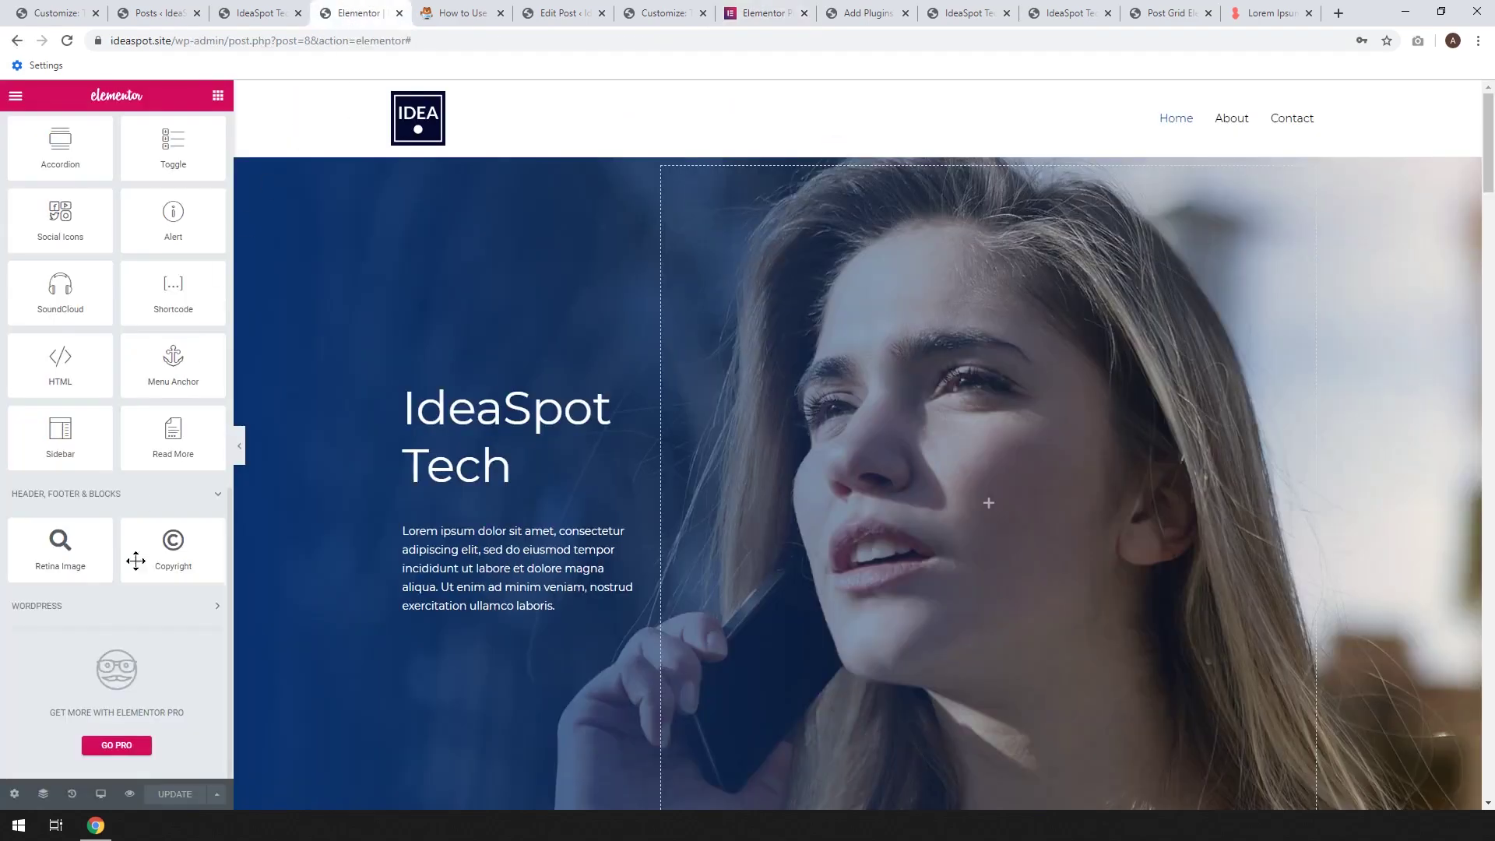
scroll(137, 628, "up", 15)
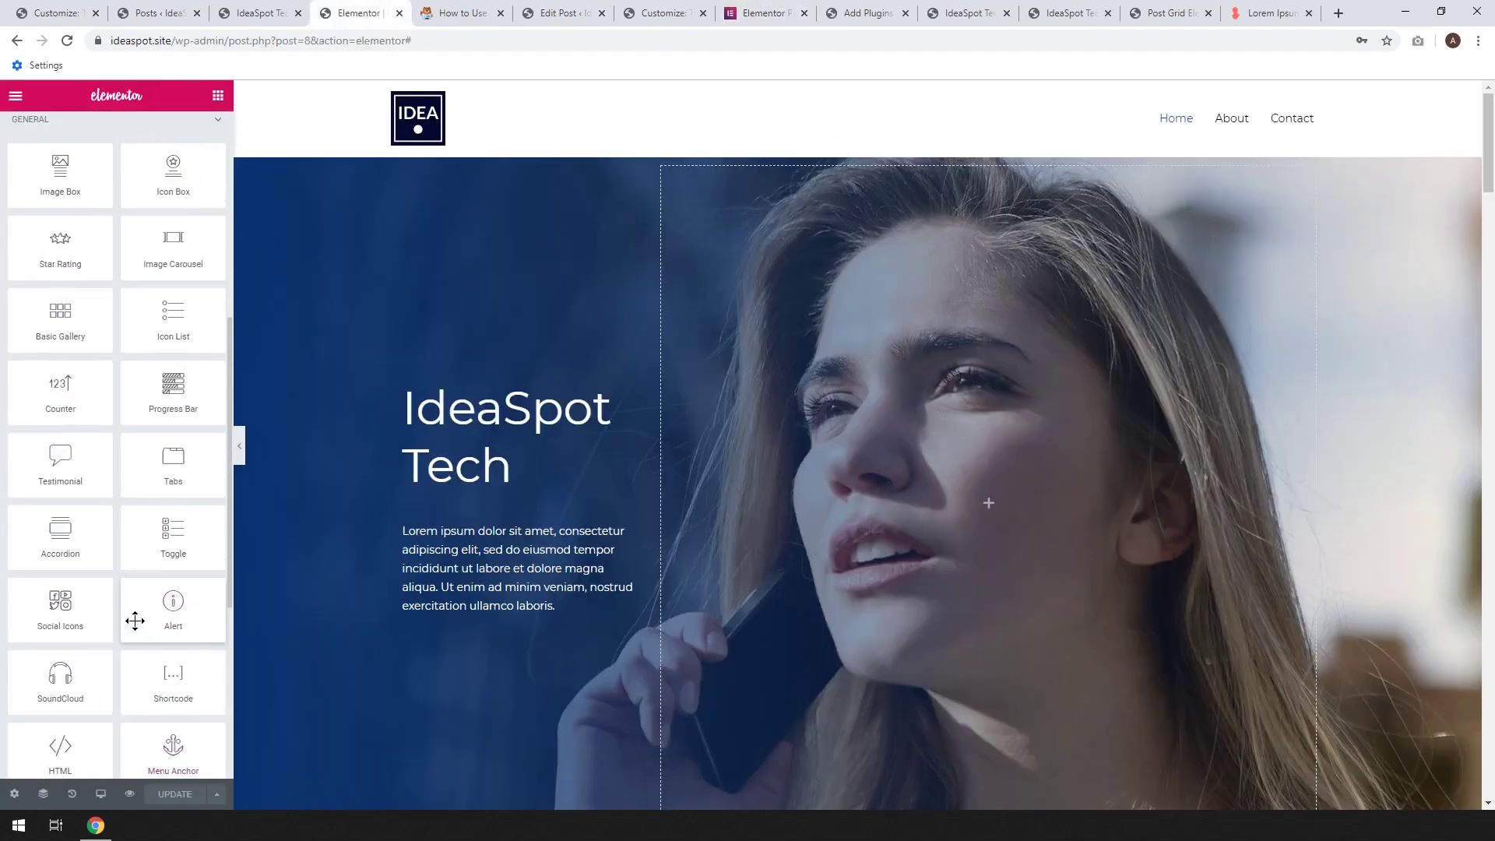
scroll(134, 620, "down", 15)
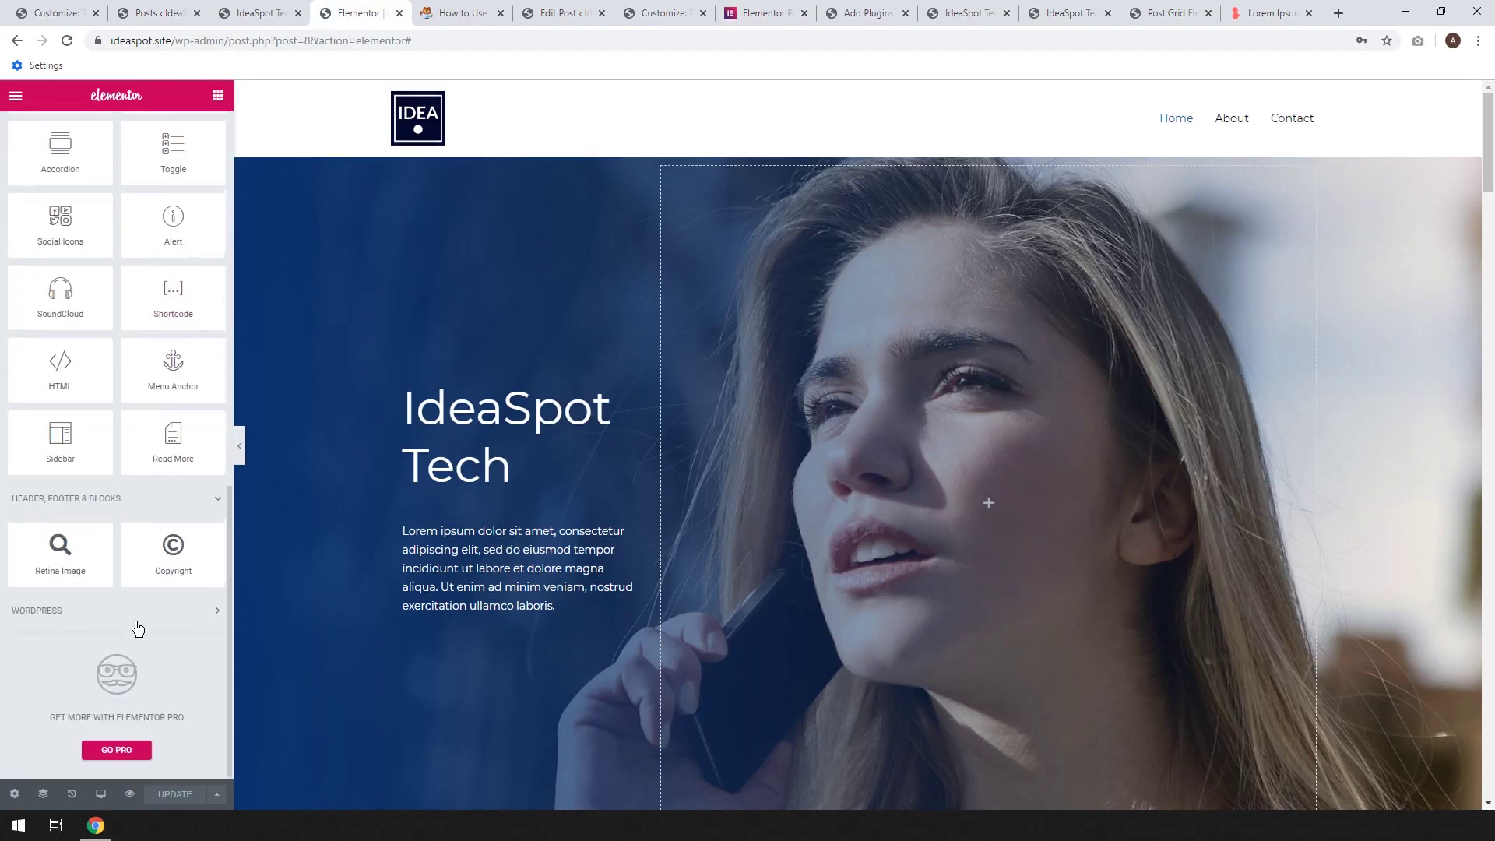
Reload the Elementor editor to find the Post Grid widget under WPCAP Elements
left_click(70, 44)
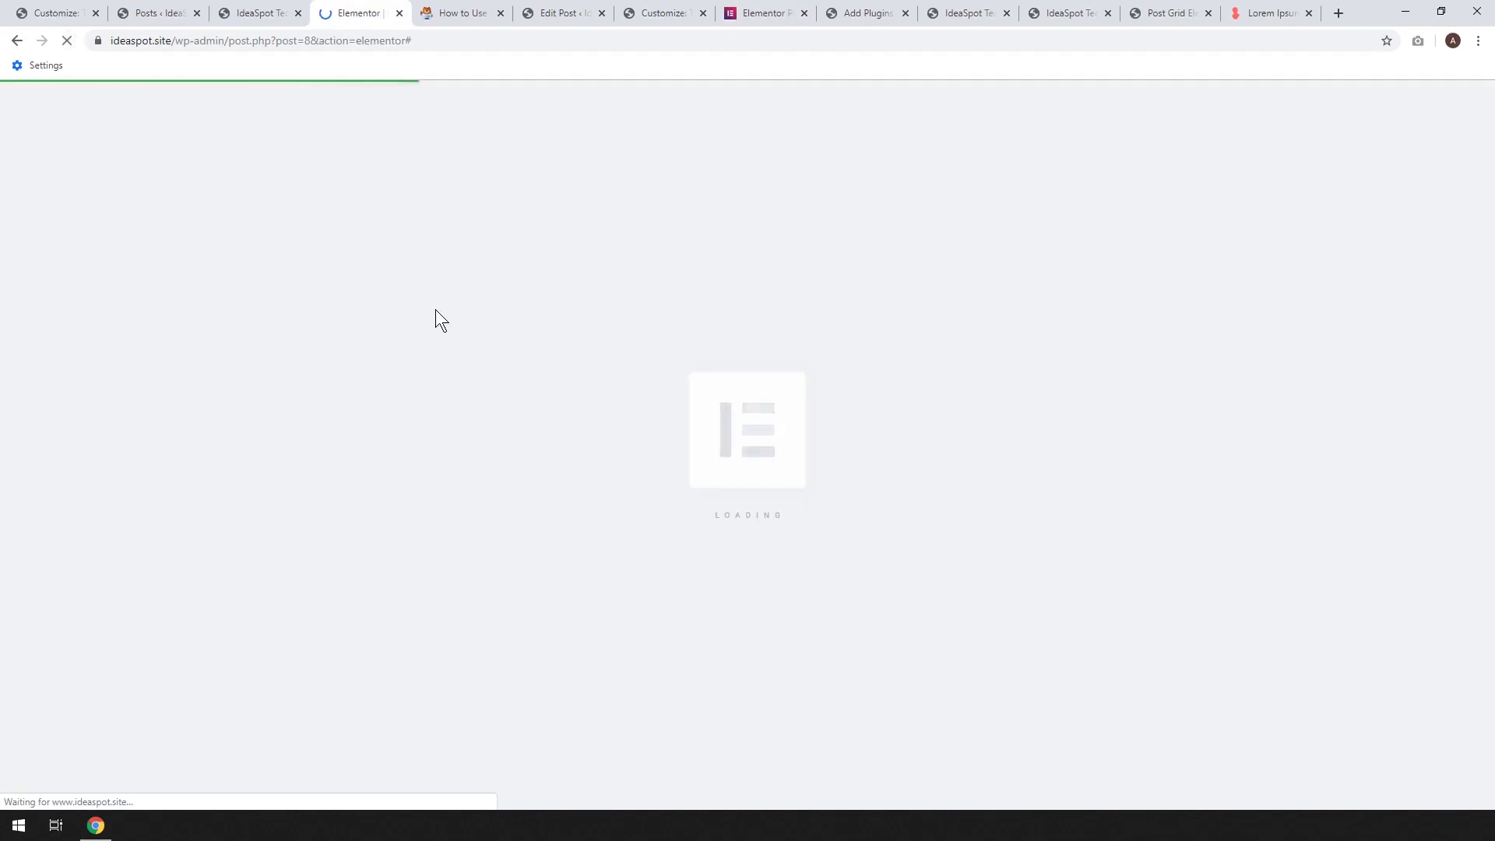
scroll(149, 527, "down", 10)
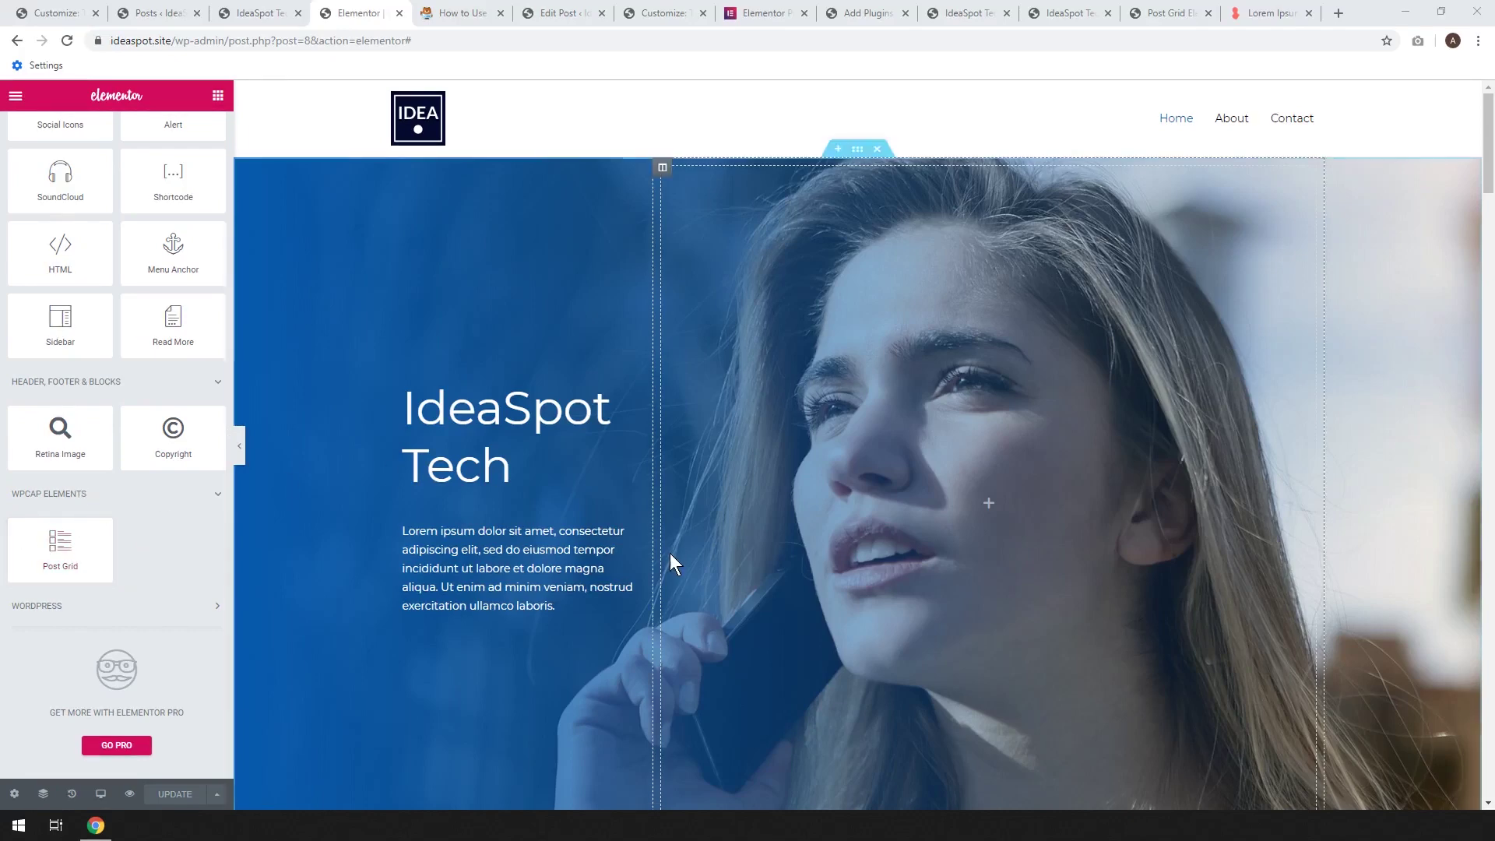
scroll(670, 553, "down", 4)
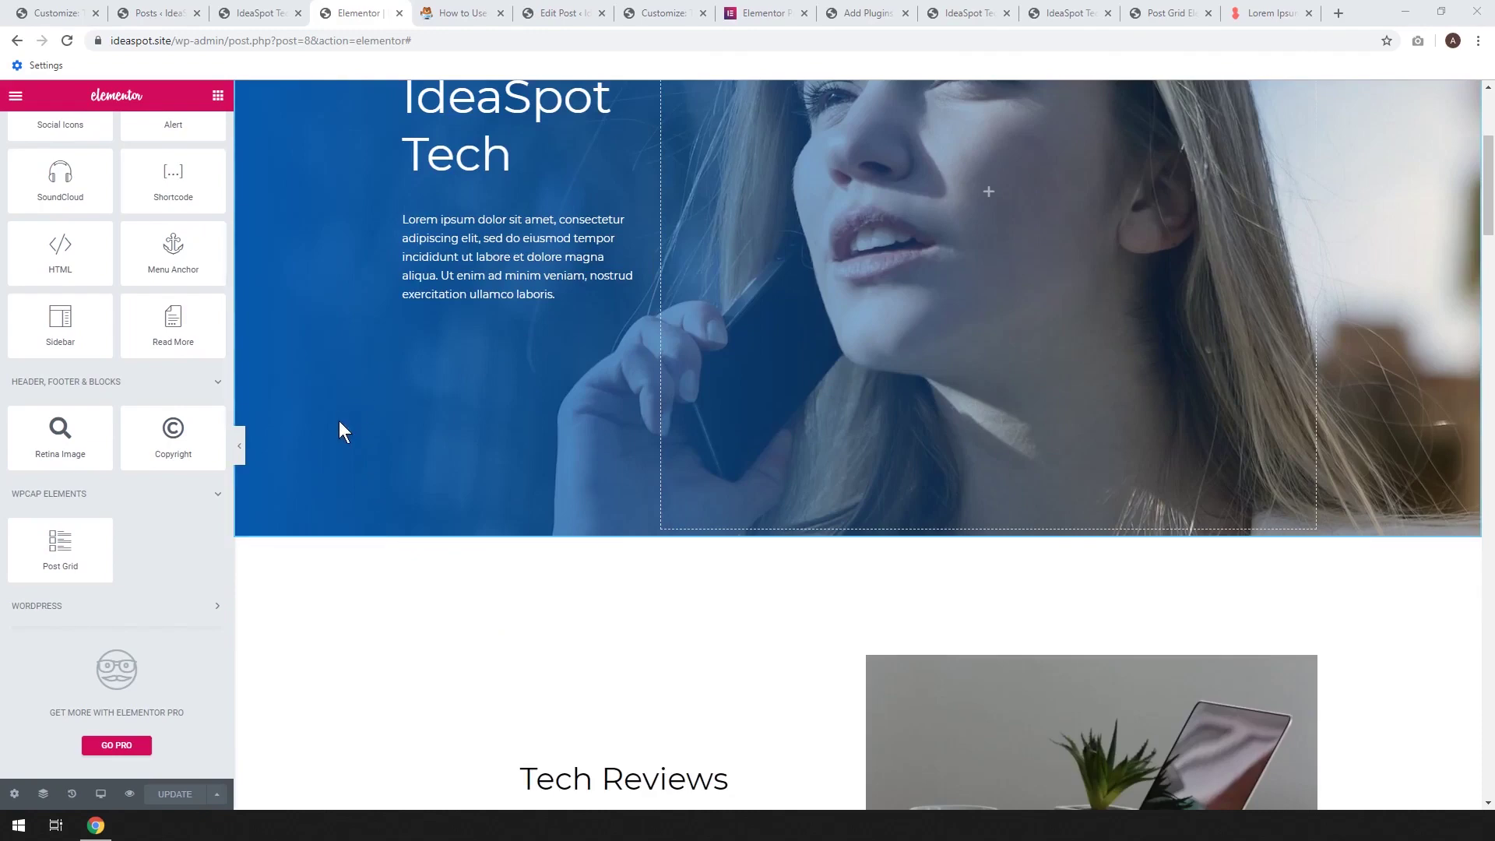
left_click(156, 13)
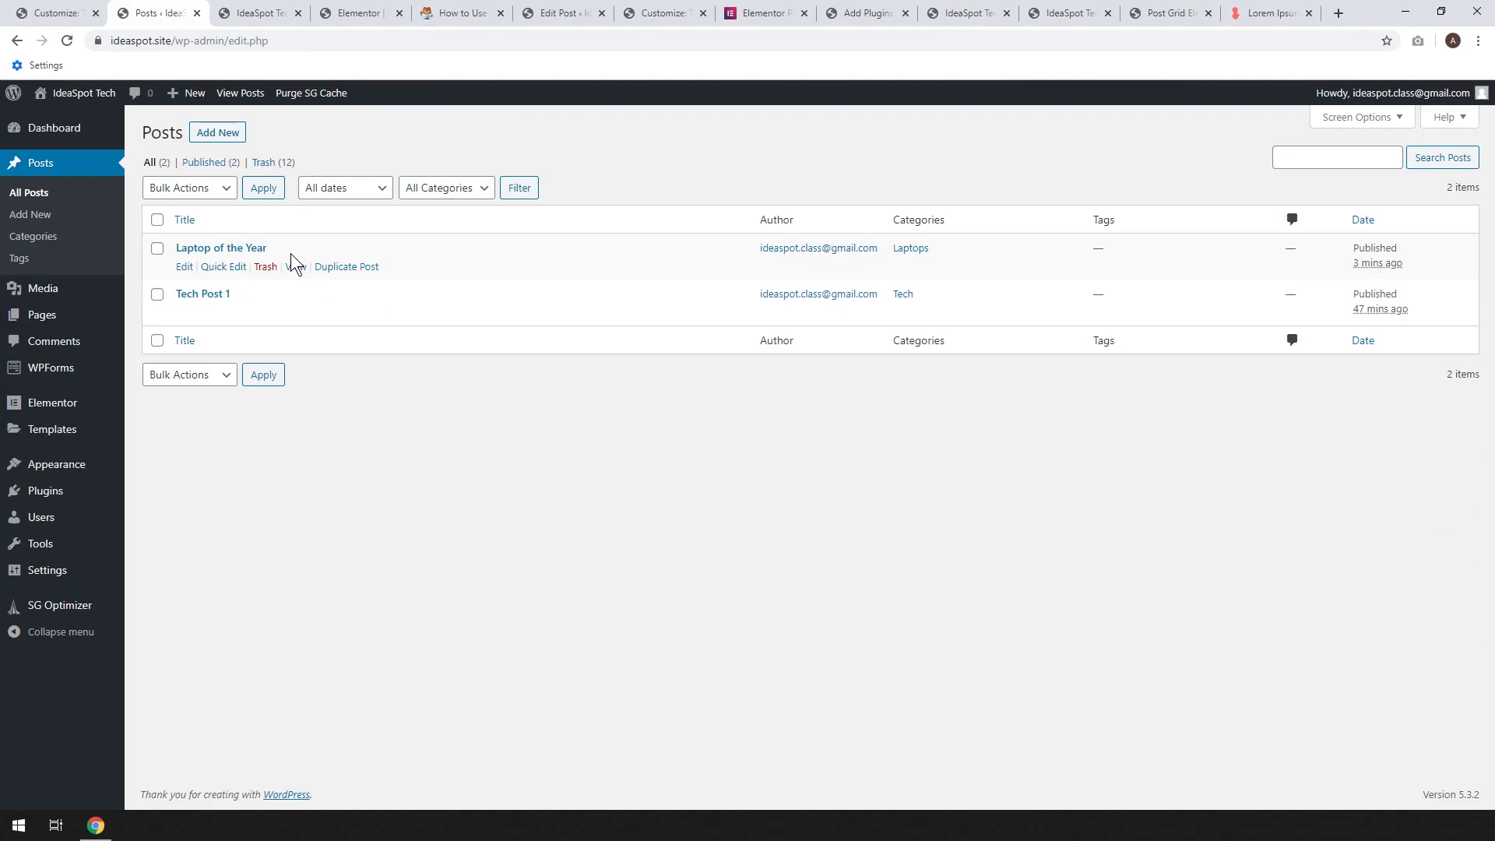
Duplicate the 'Laptop of the Year' and 'Tech Post 1' posts
left_click(349, 267)
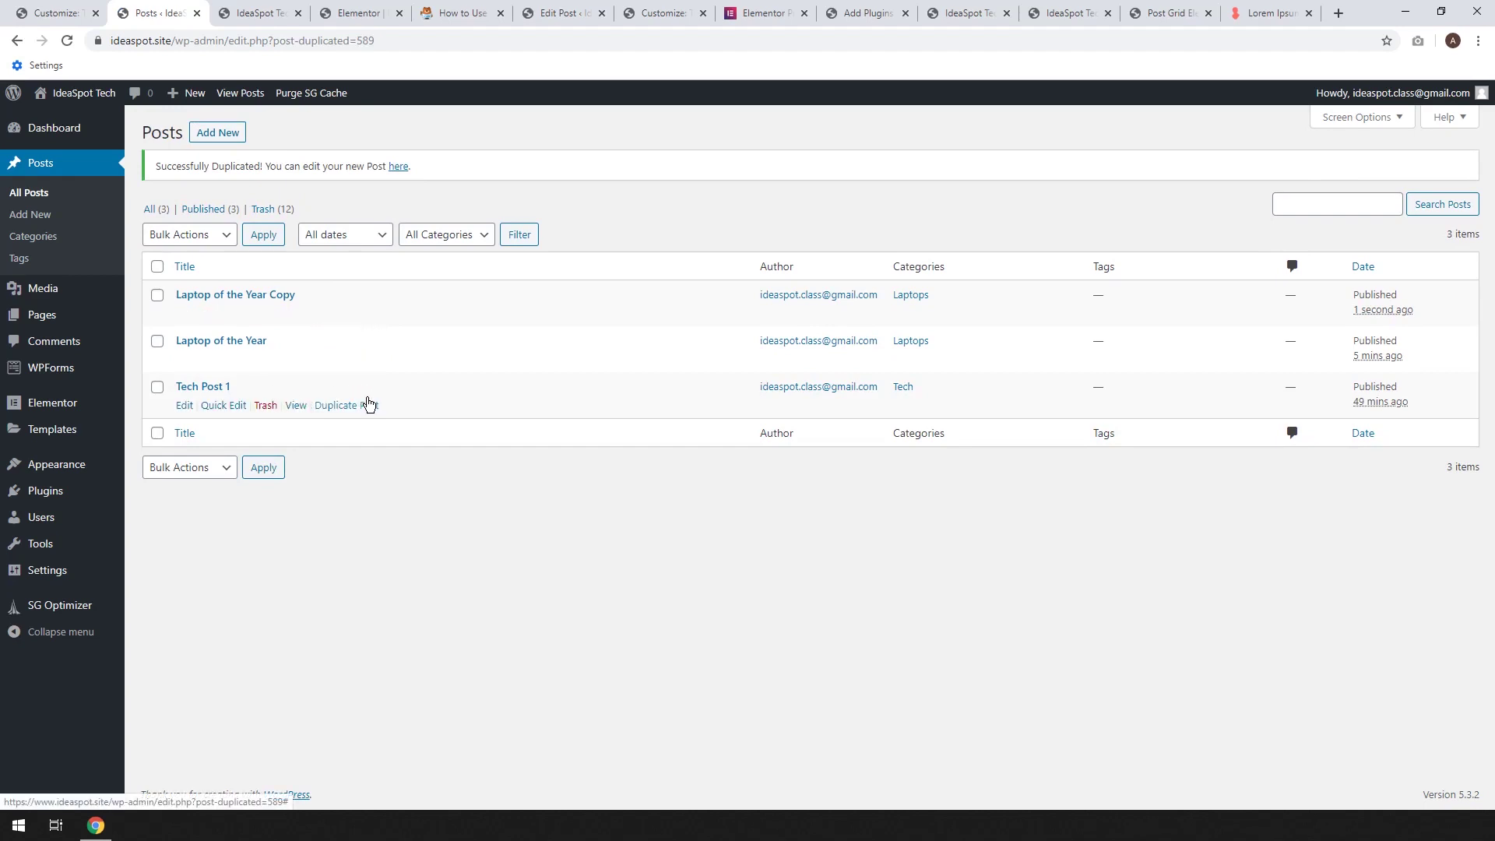
left_click(357, 412)
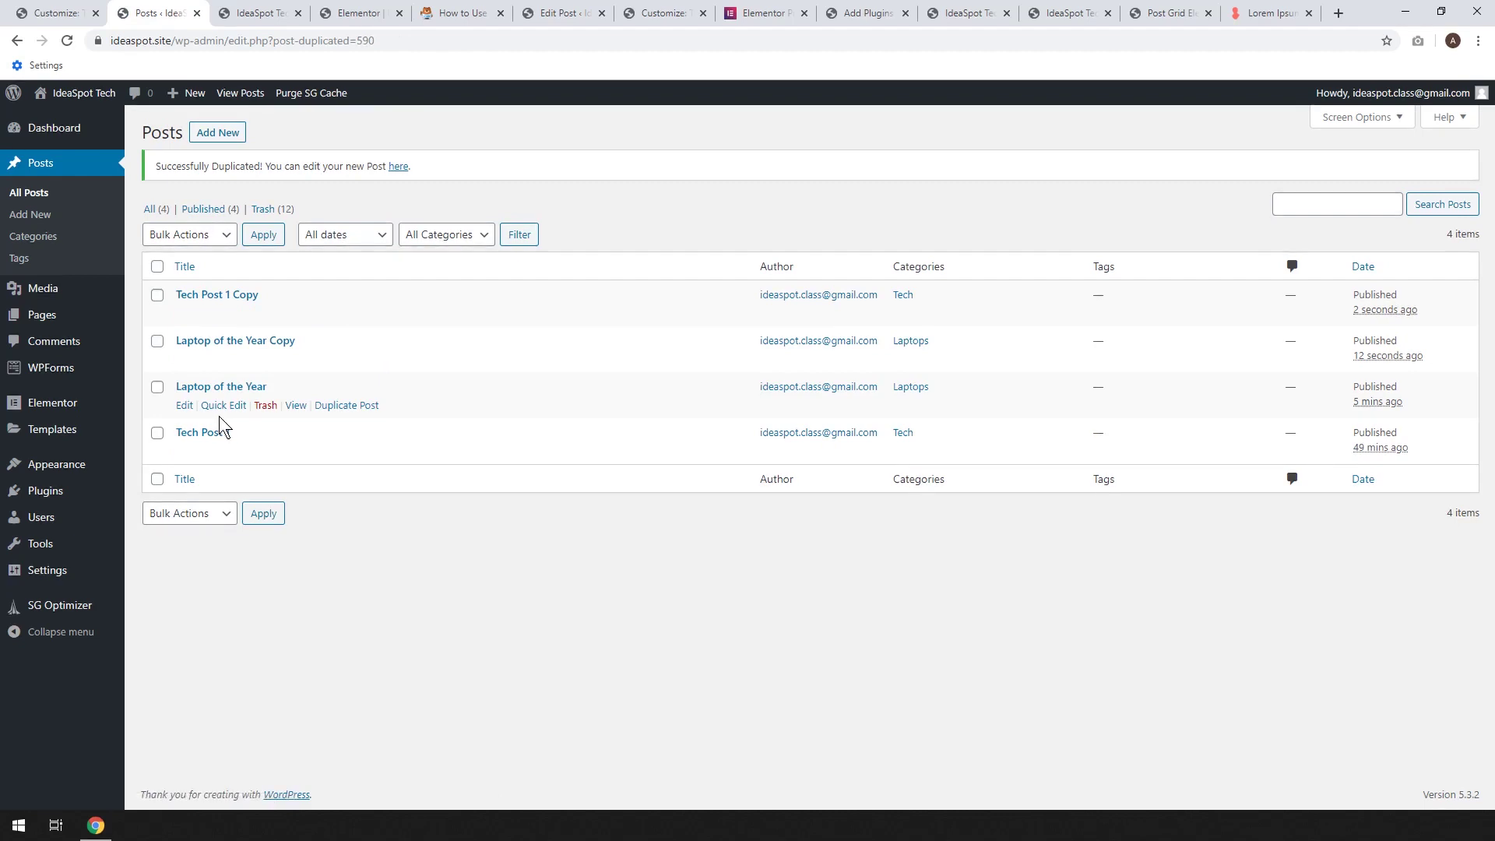
left_click(349, 13)
Add a new section below Tech Reviews and drop a Post Grid widget into it
scroll(570, 345, "up", 4)
scroll(570, 344, "down", 7)
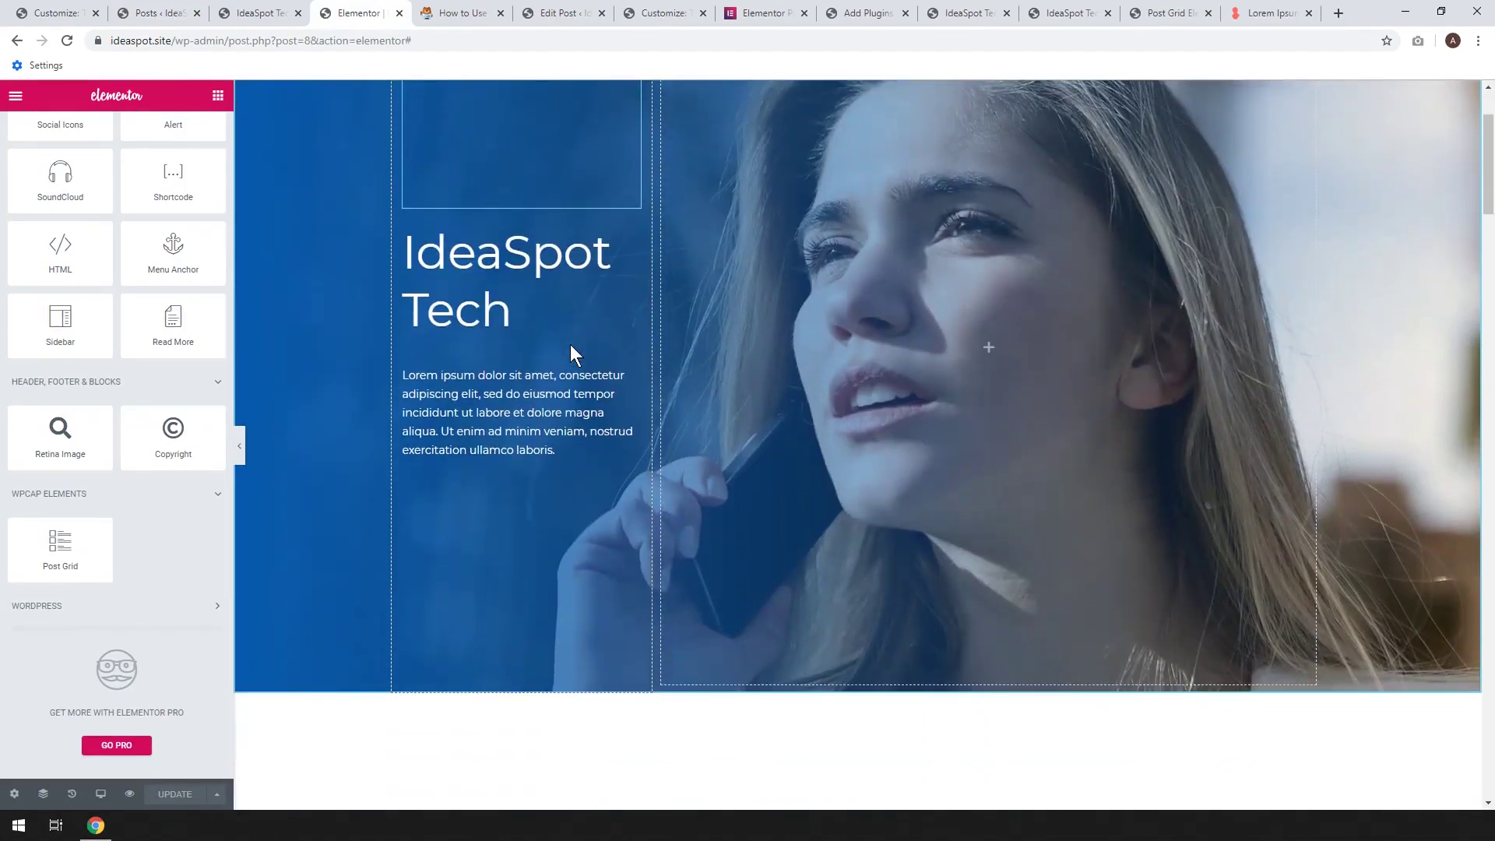
scroll(570, 344, "down", 2)
scroll(570, 344, "down", 3)
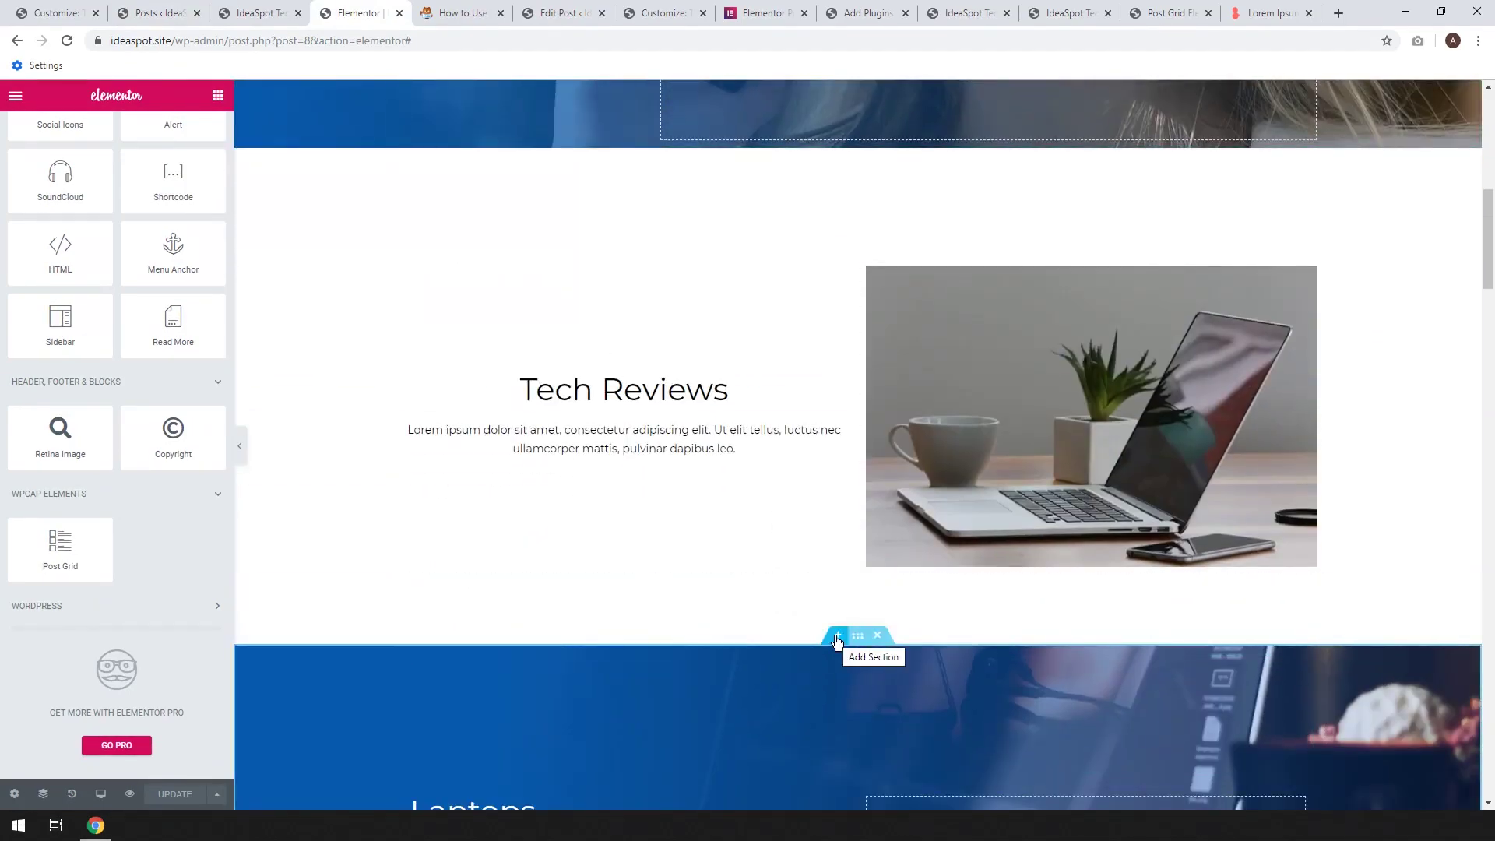
left_click(837, 636)
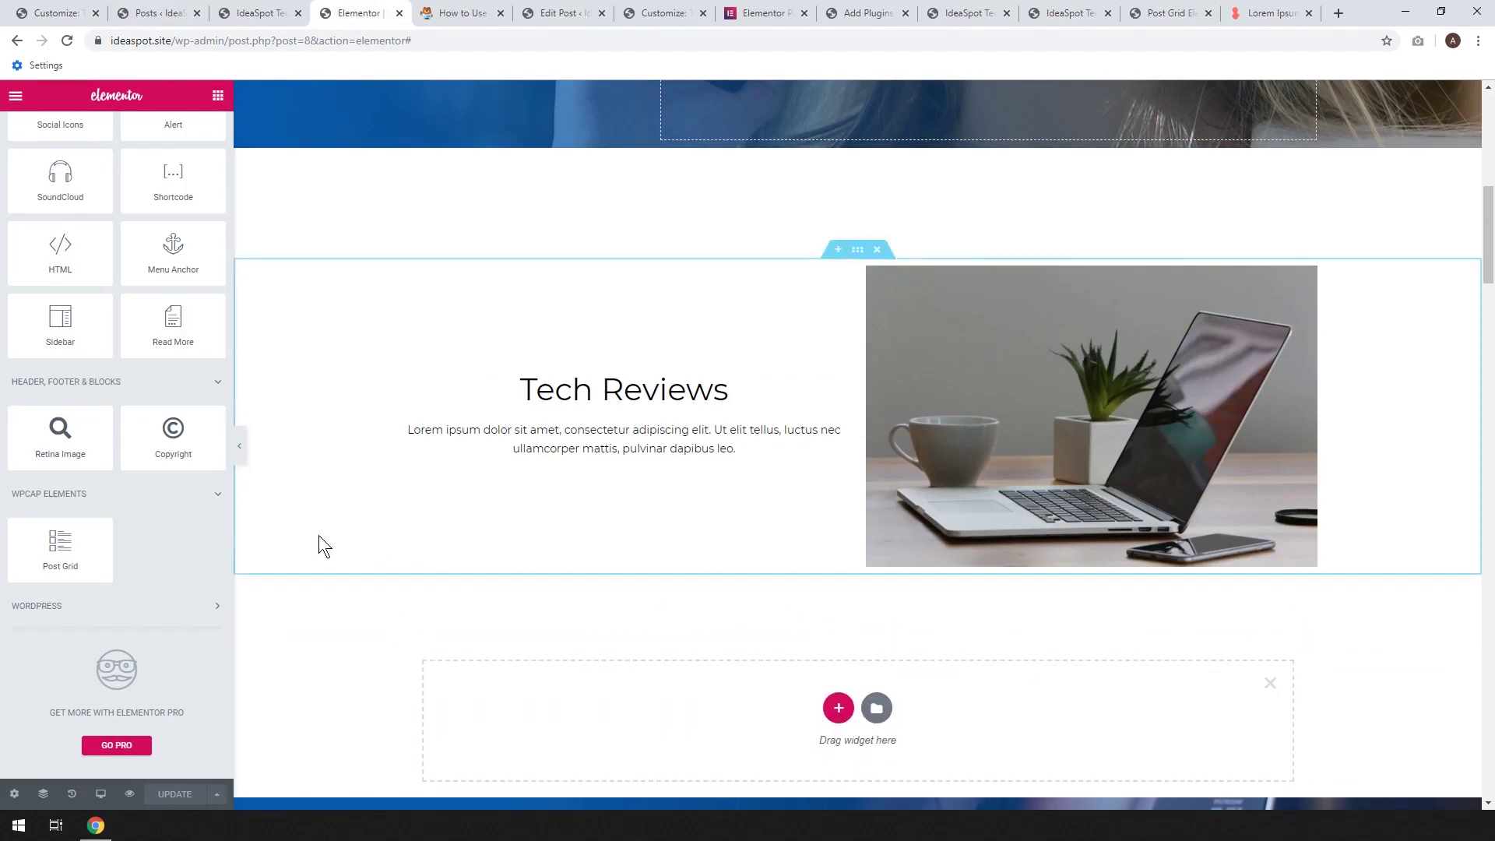
left_click_drag(60, 549, 755, 708)
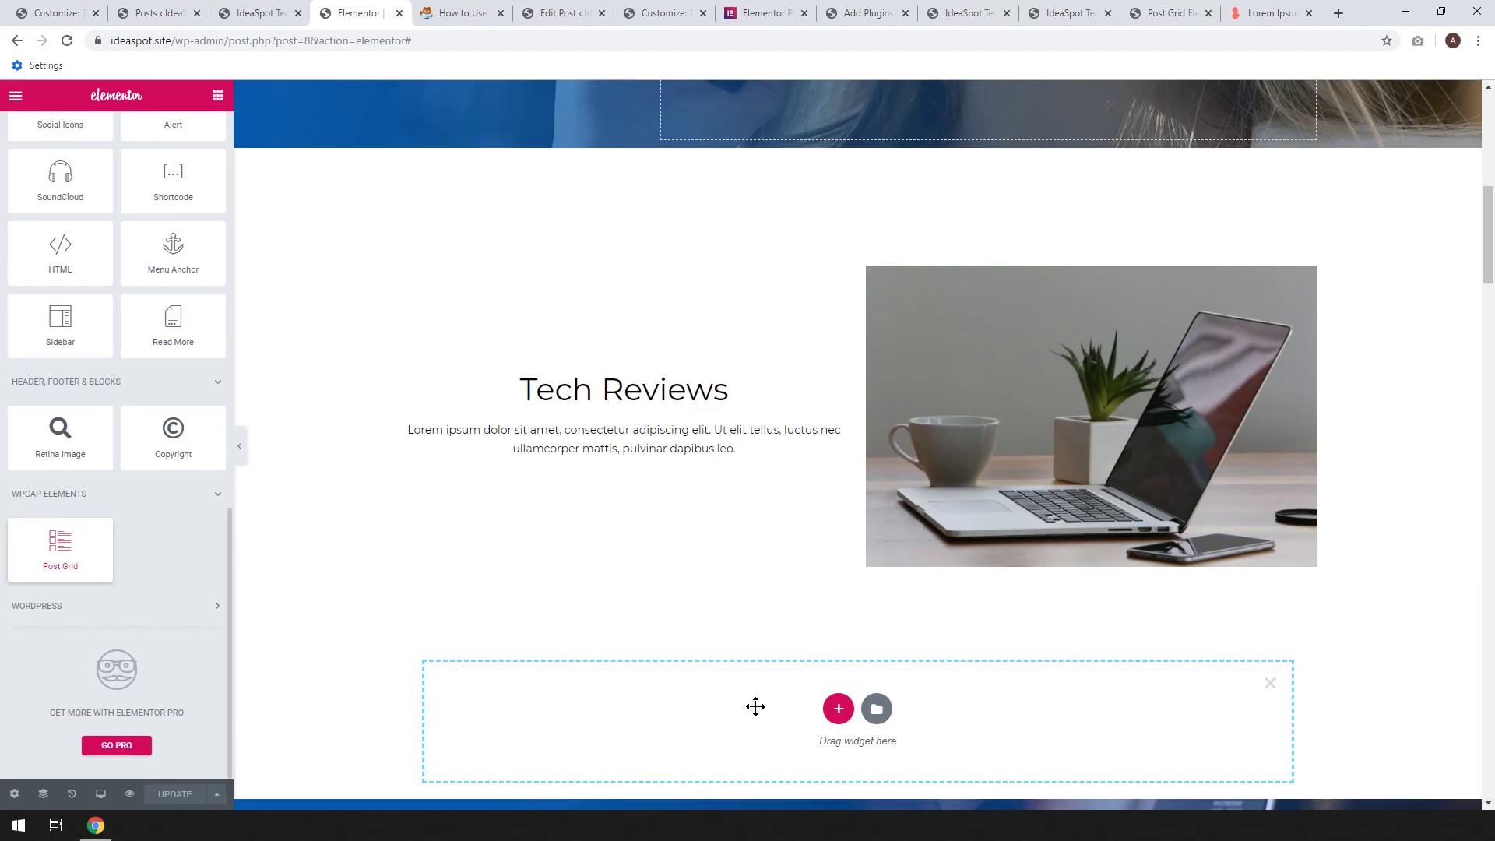
Browse the grid layout styles, then view the WP Concern Post Grid demo page
scroll(762, 615, "down", 3)
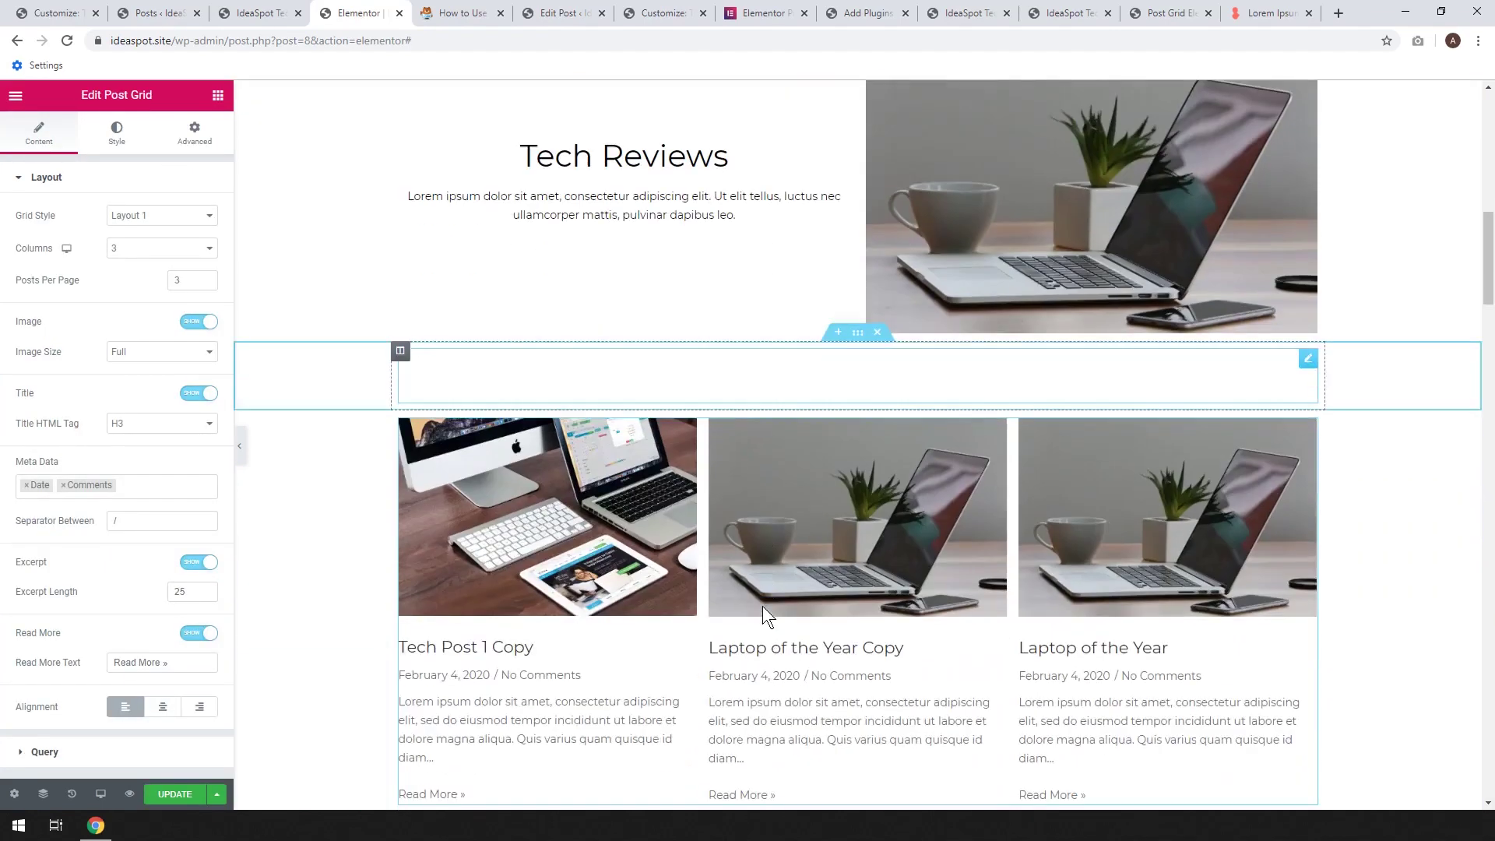
scroll(1141, 561, "down", 1)
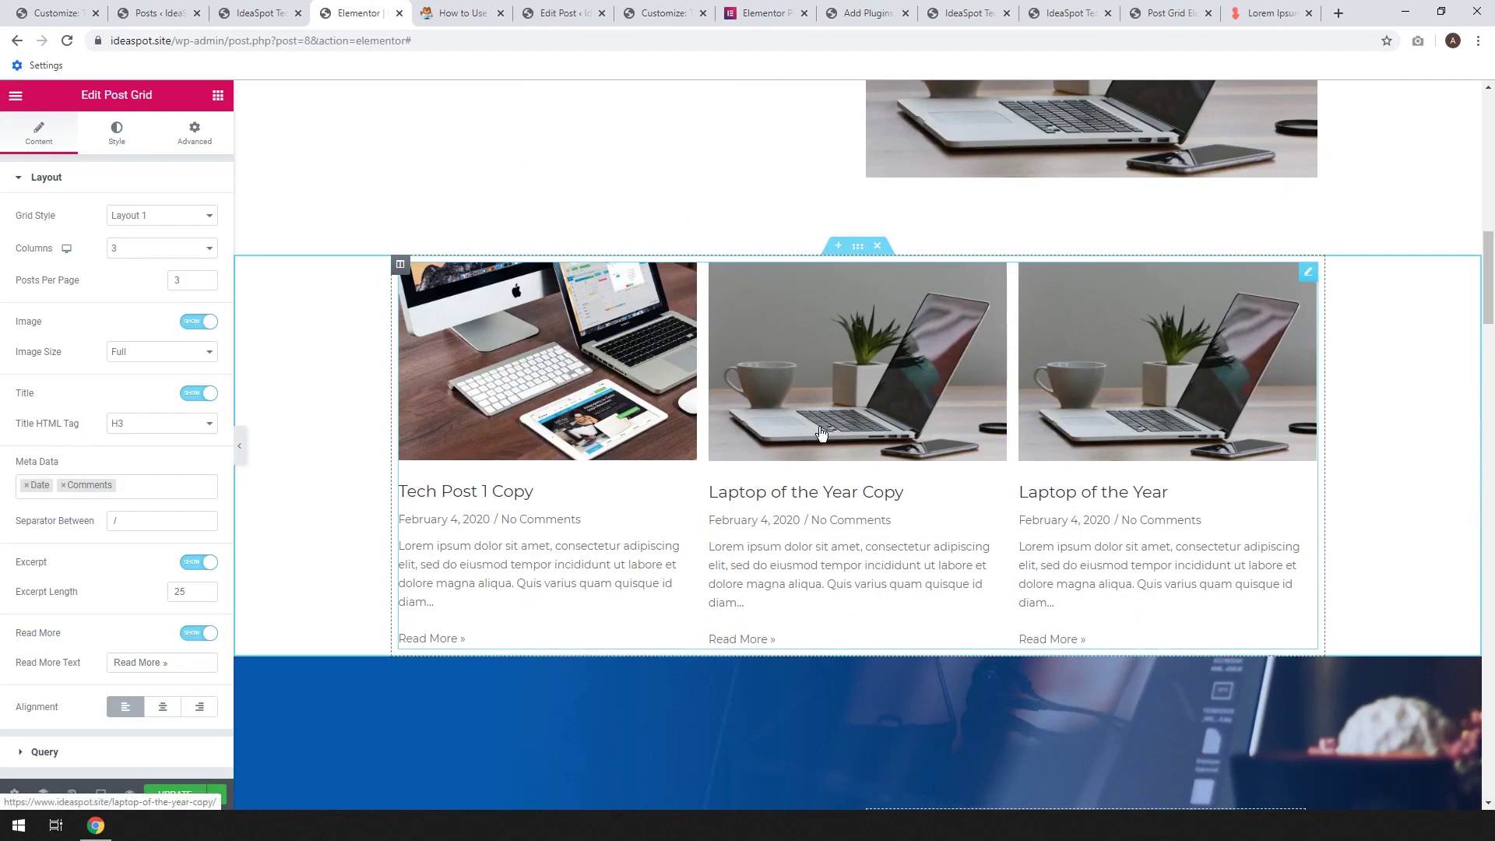
left_click(166, 217)
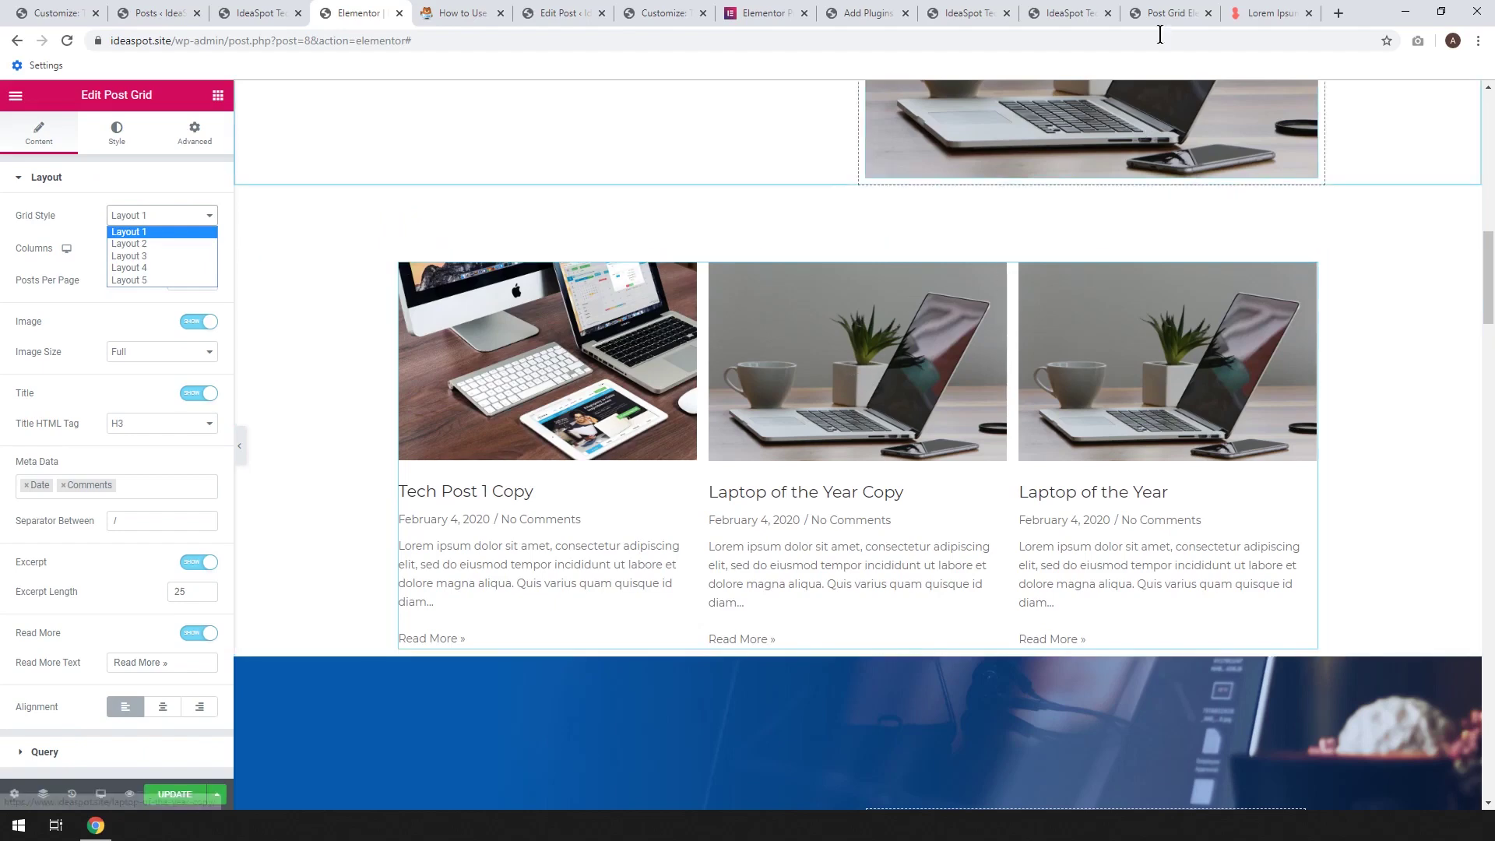
left_click(1165, 11)
left_click_drag(1488, 179, 1488, 128)
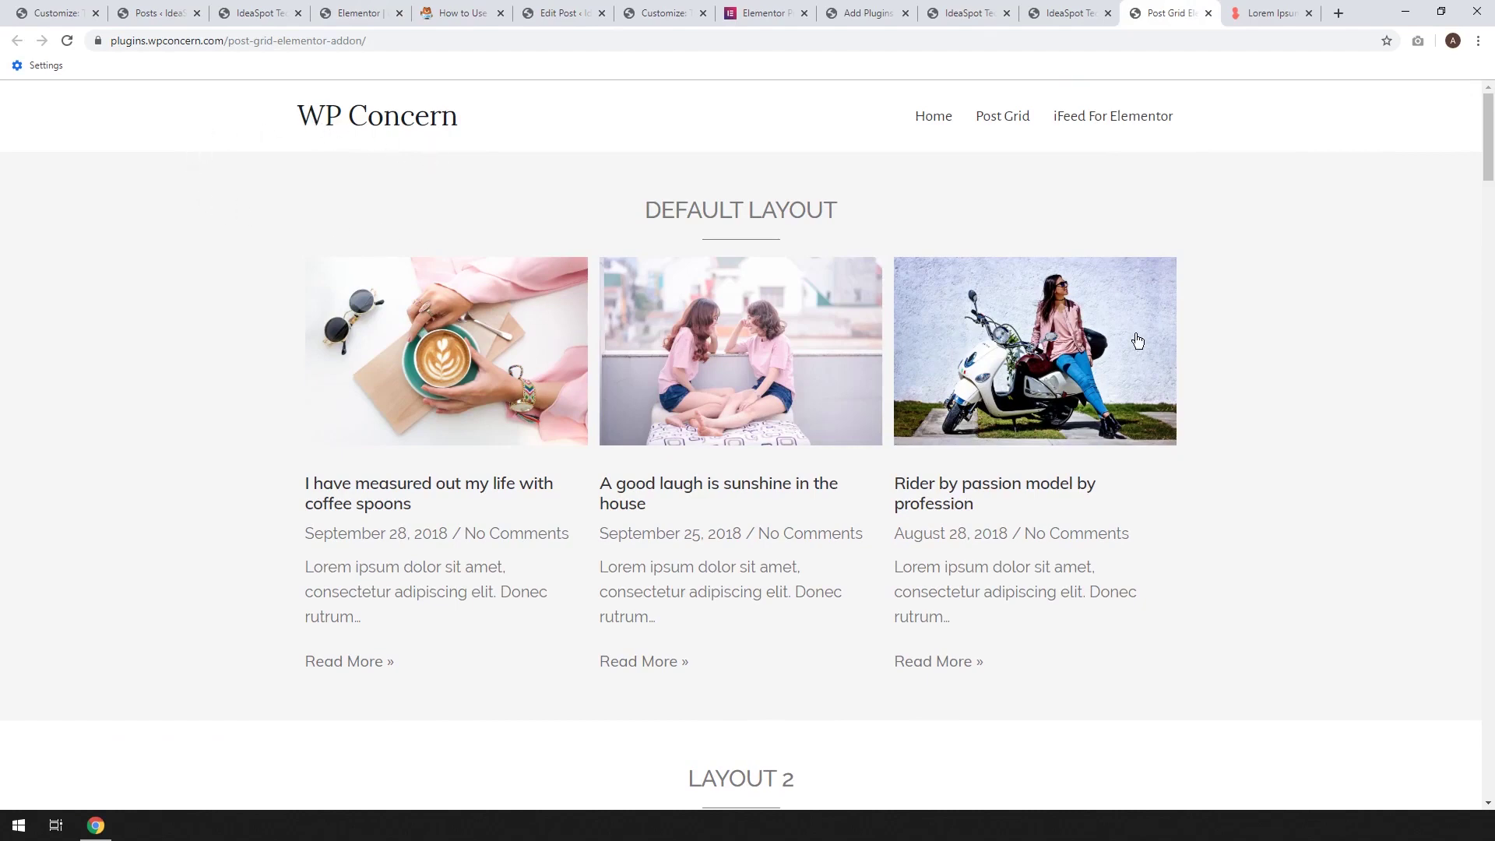
Scroll through the demo page's layout examples, then return to the Elementor post grid
scroll(806, 392, "down", 13)
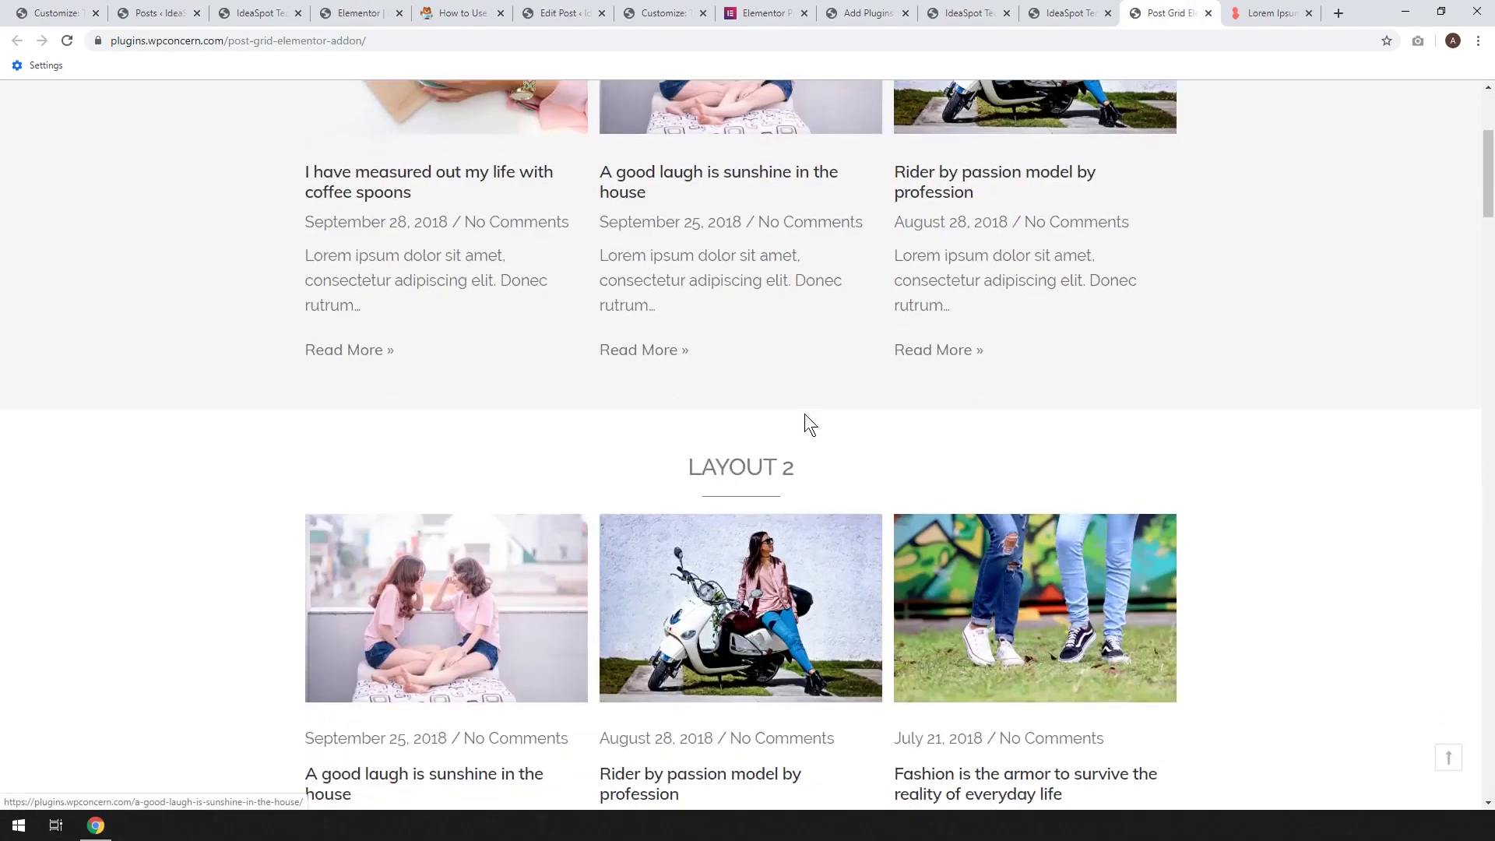
scroll(841, 386, "down", 16)
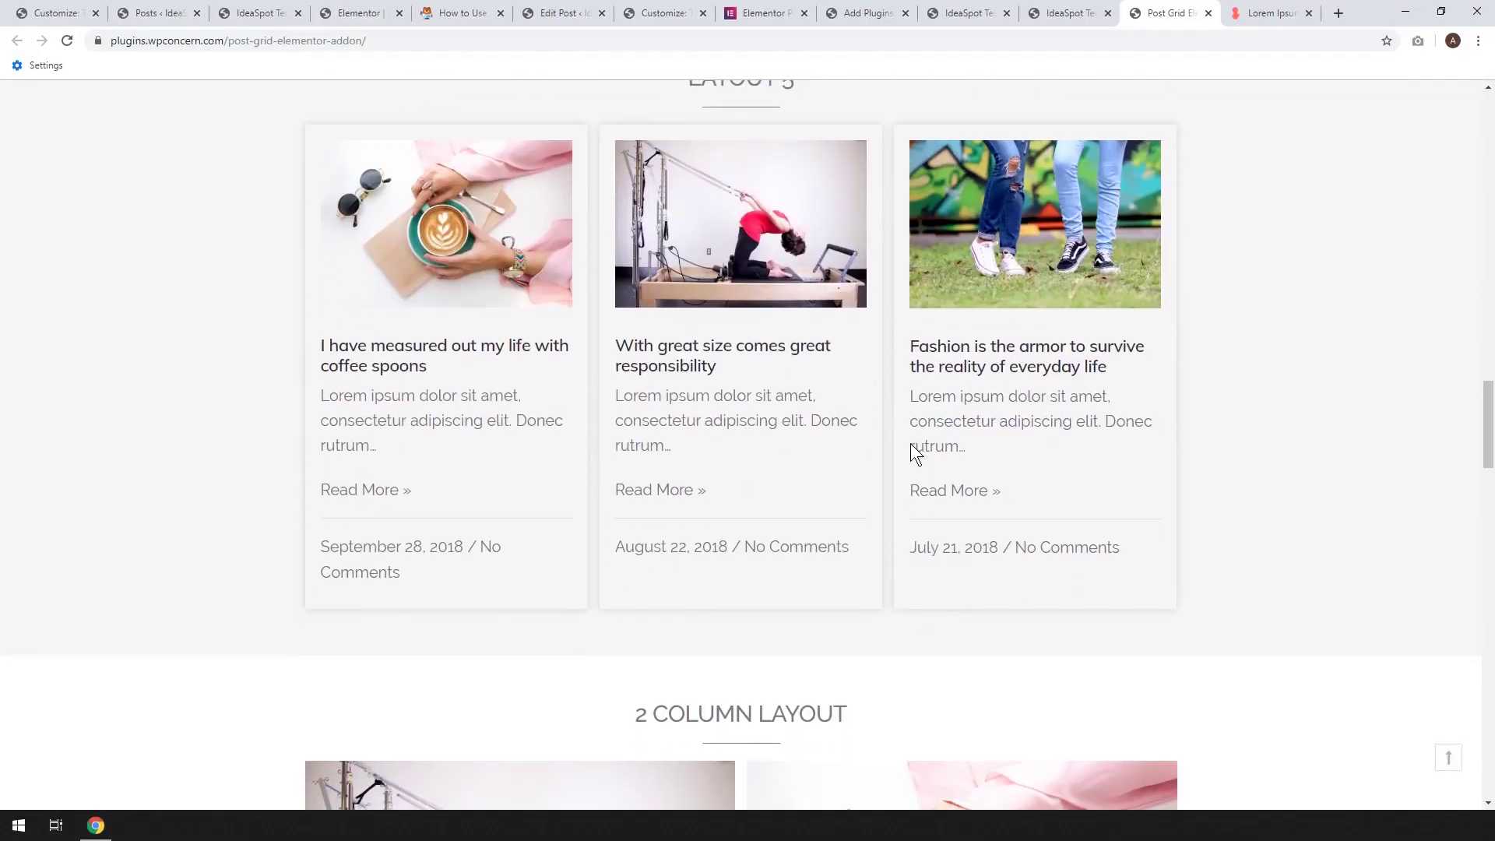
scroll(801, 478, "down", 8)
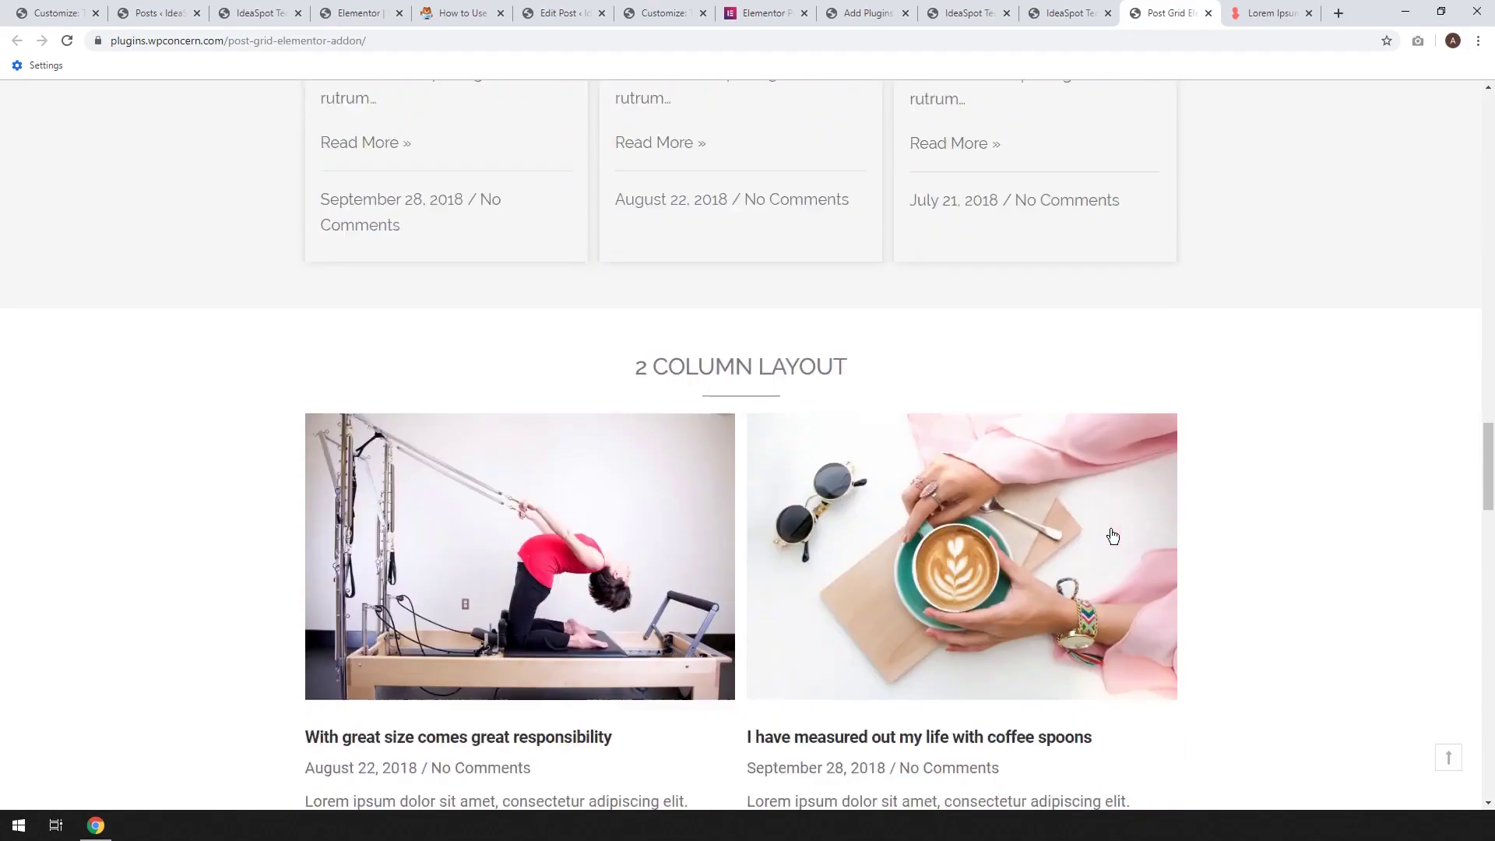
scroll(1091, 517, "down", 12)
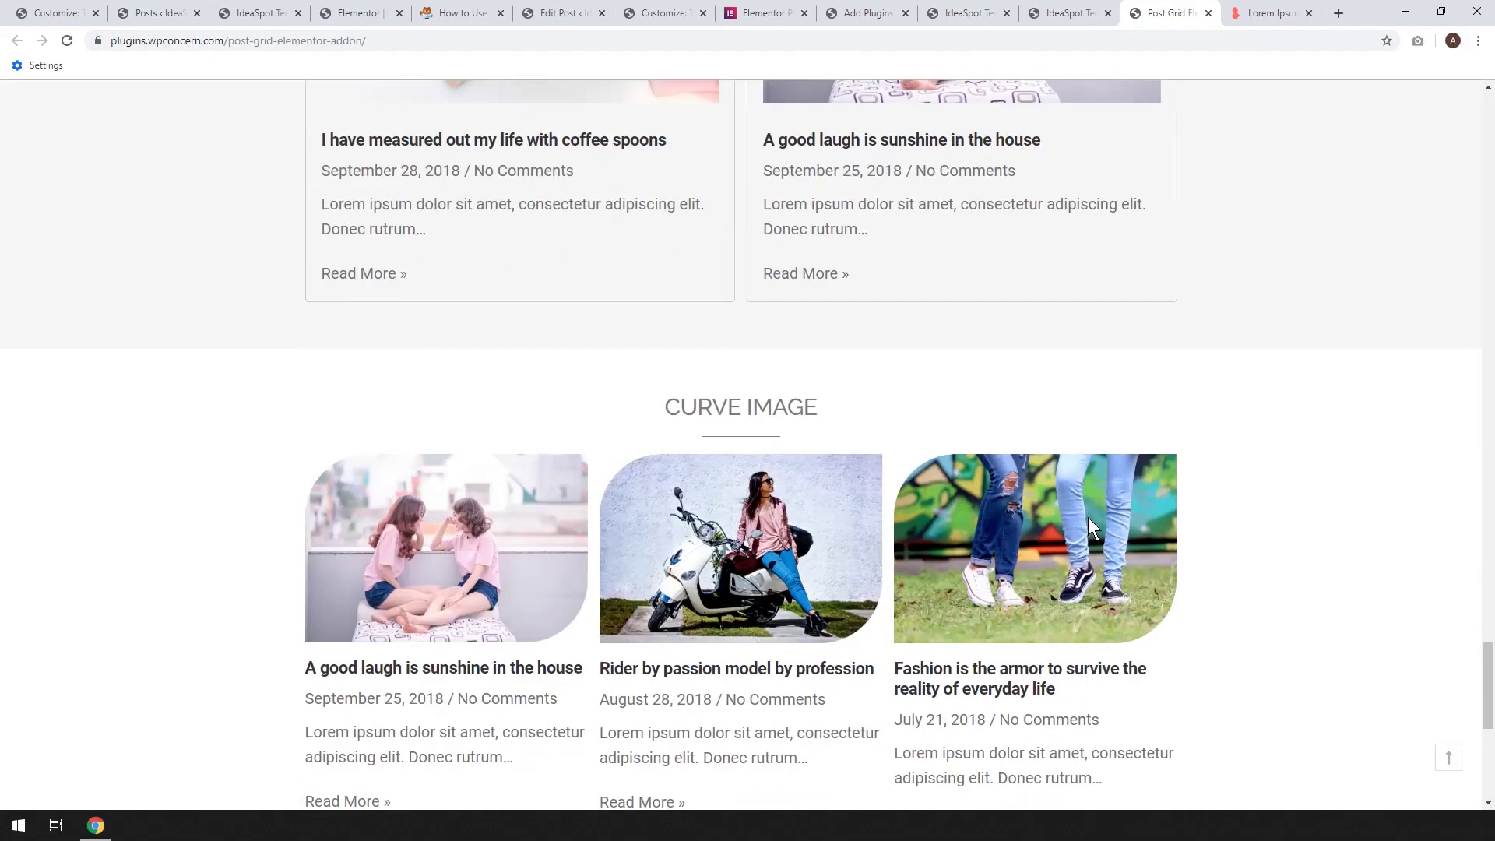
scroll(685, 402, "down", 3)
scroll(918, 518, "down", 4)
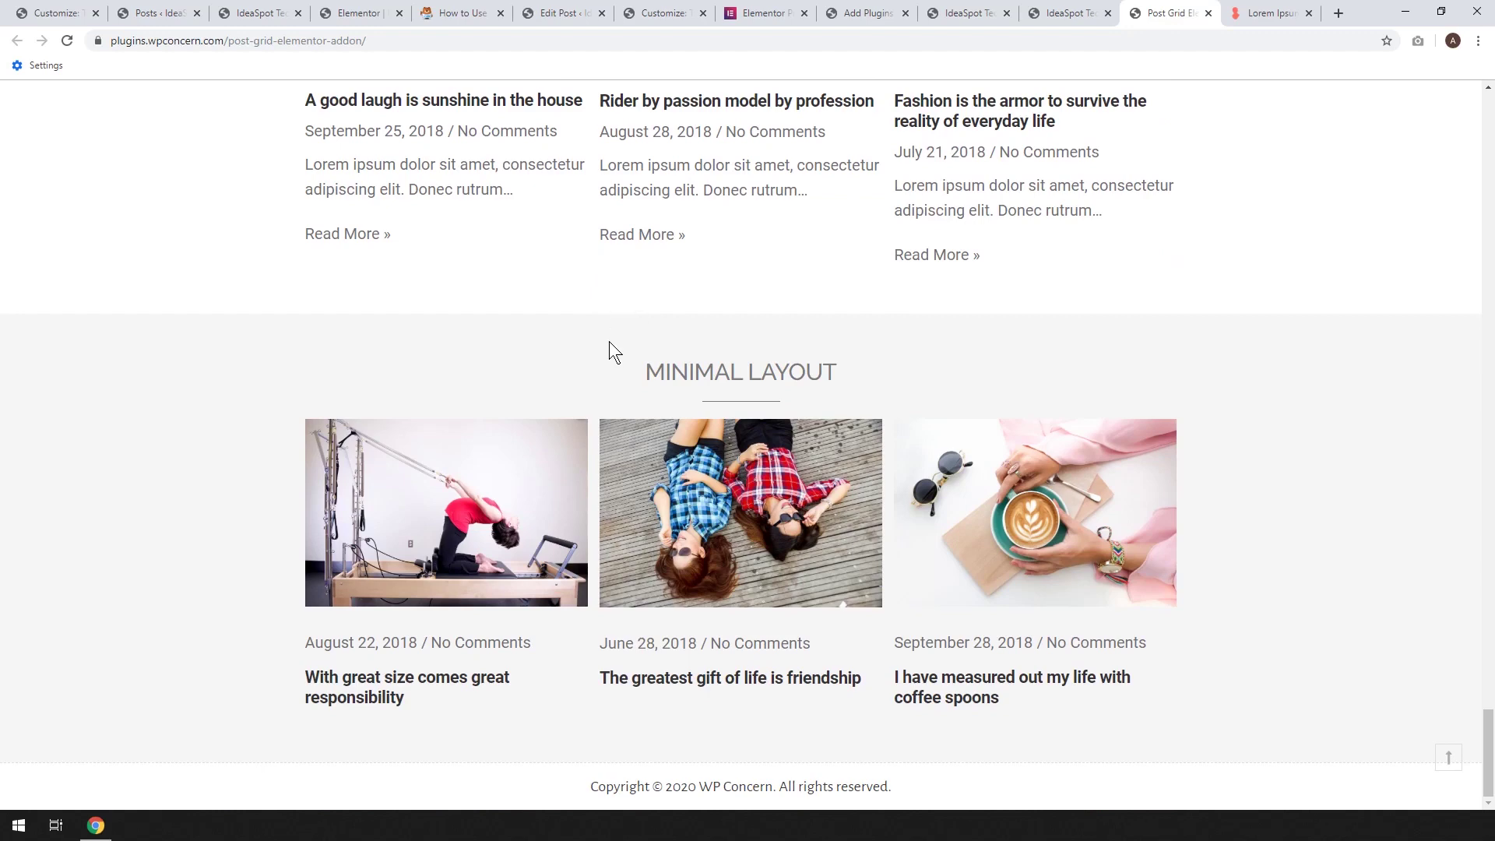
left_click(358, 13)
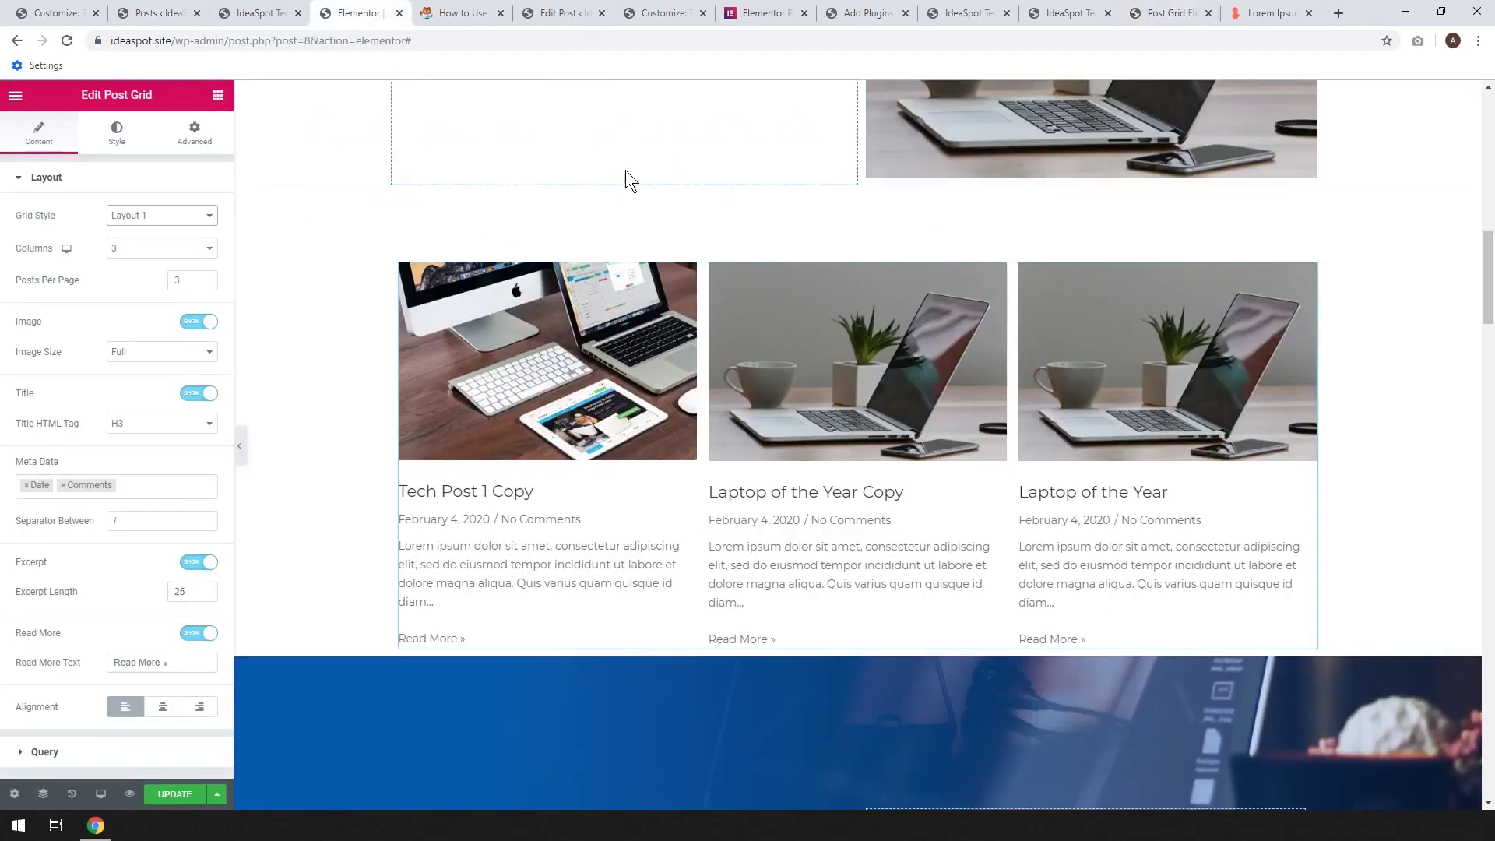
Set the Post Grid to Layout 5, 2 columns and 4 posts per page
left_click(189, 216)
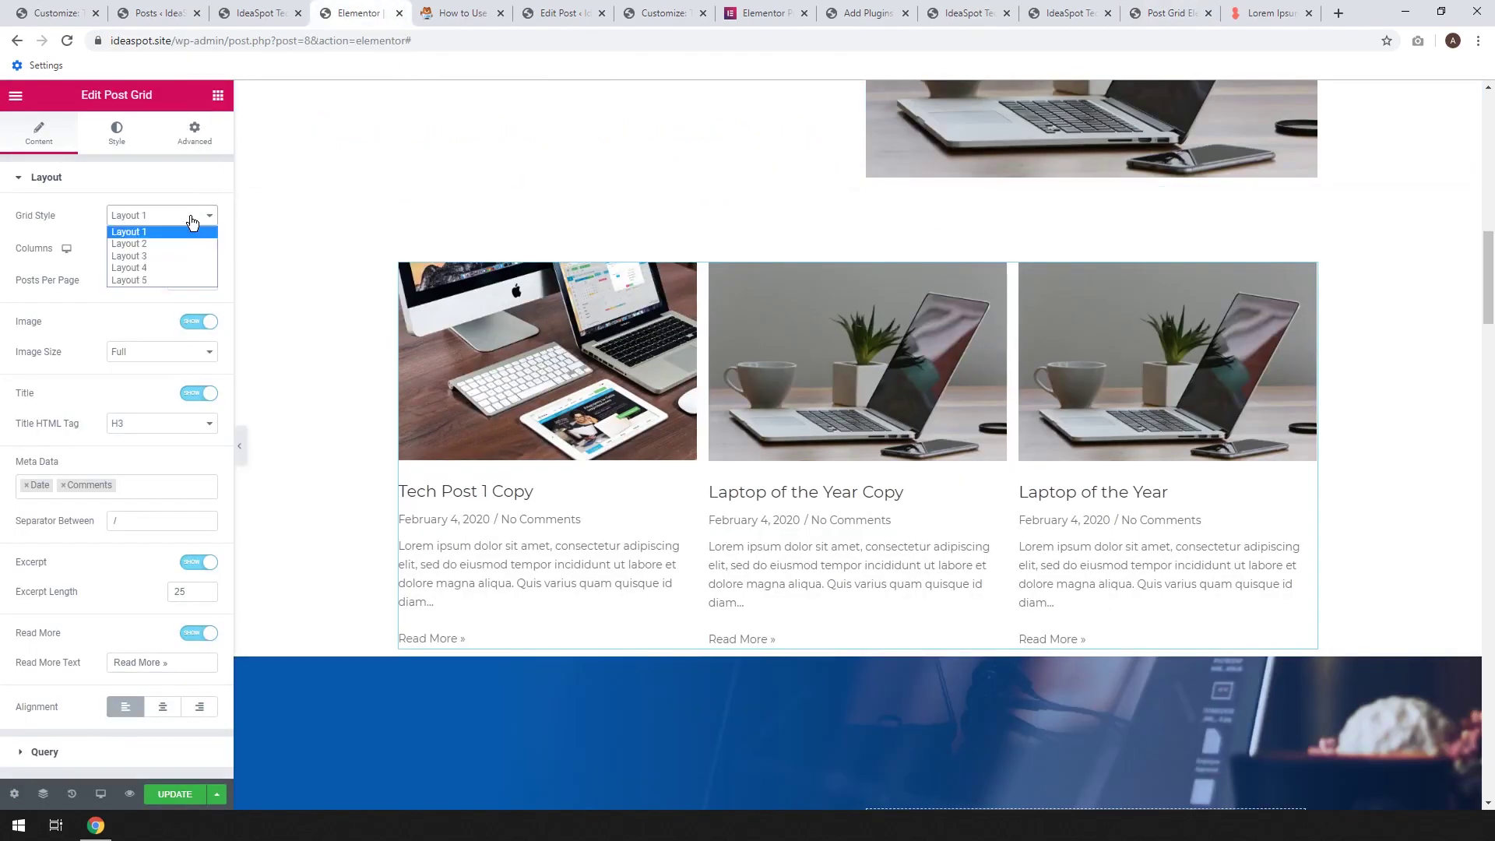
left_click(142, 275)
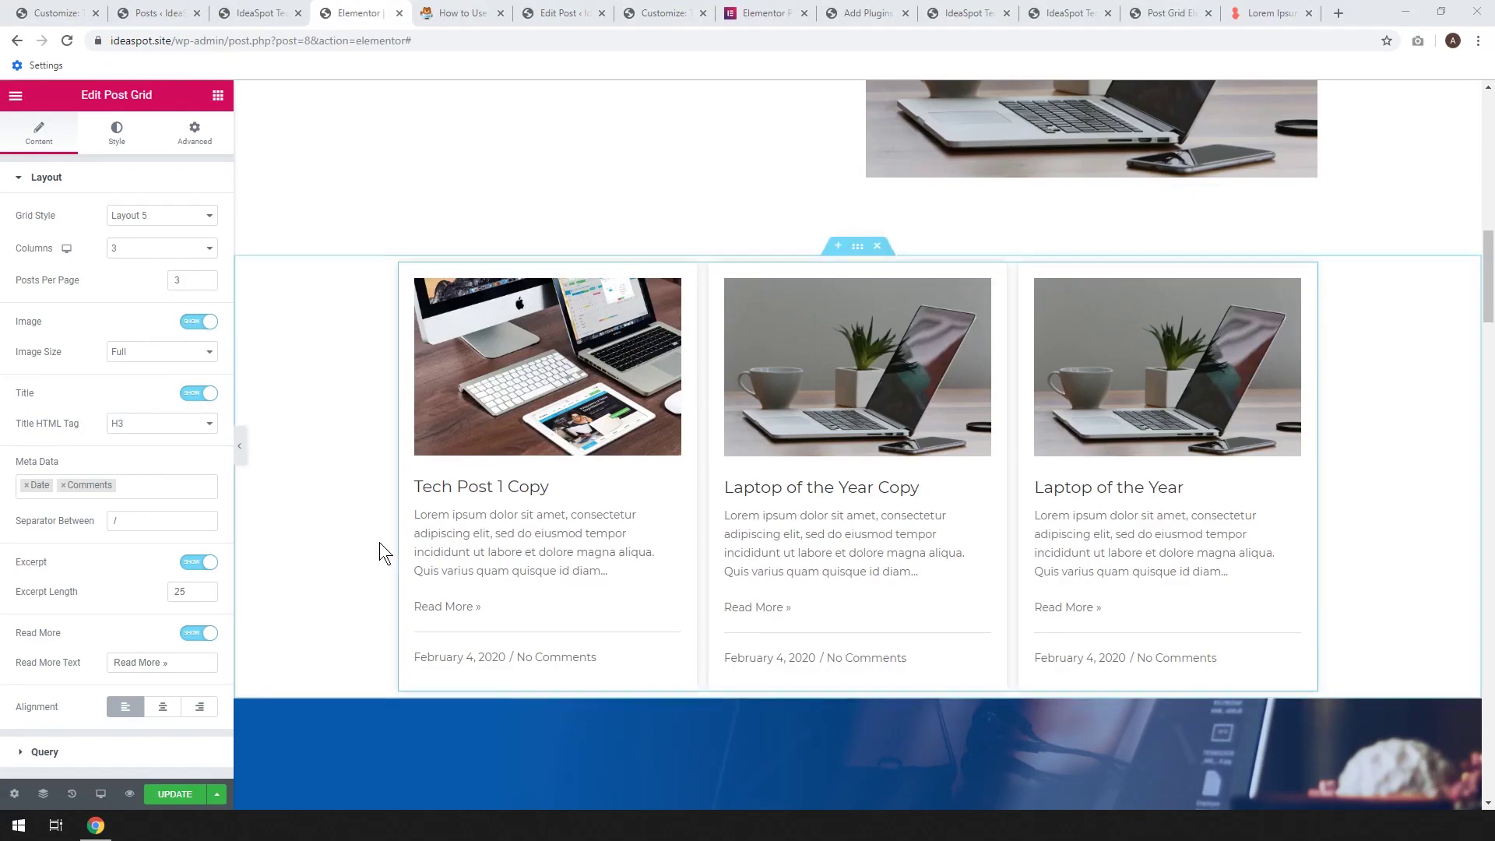
left_click(148, 248)
left_click(129, 278)
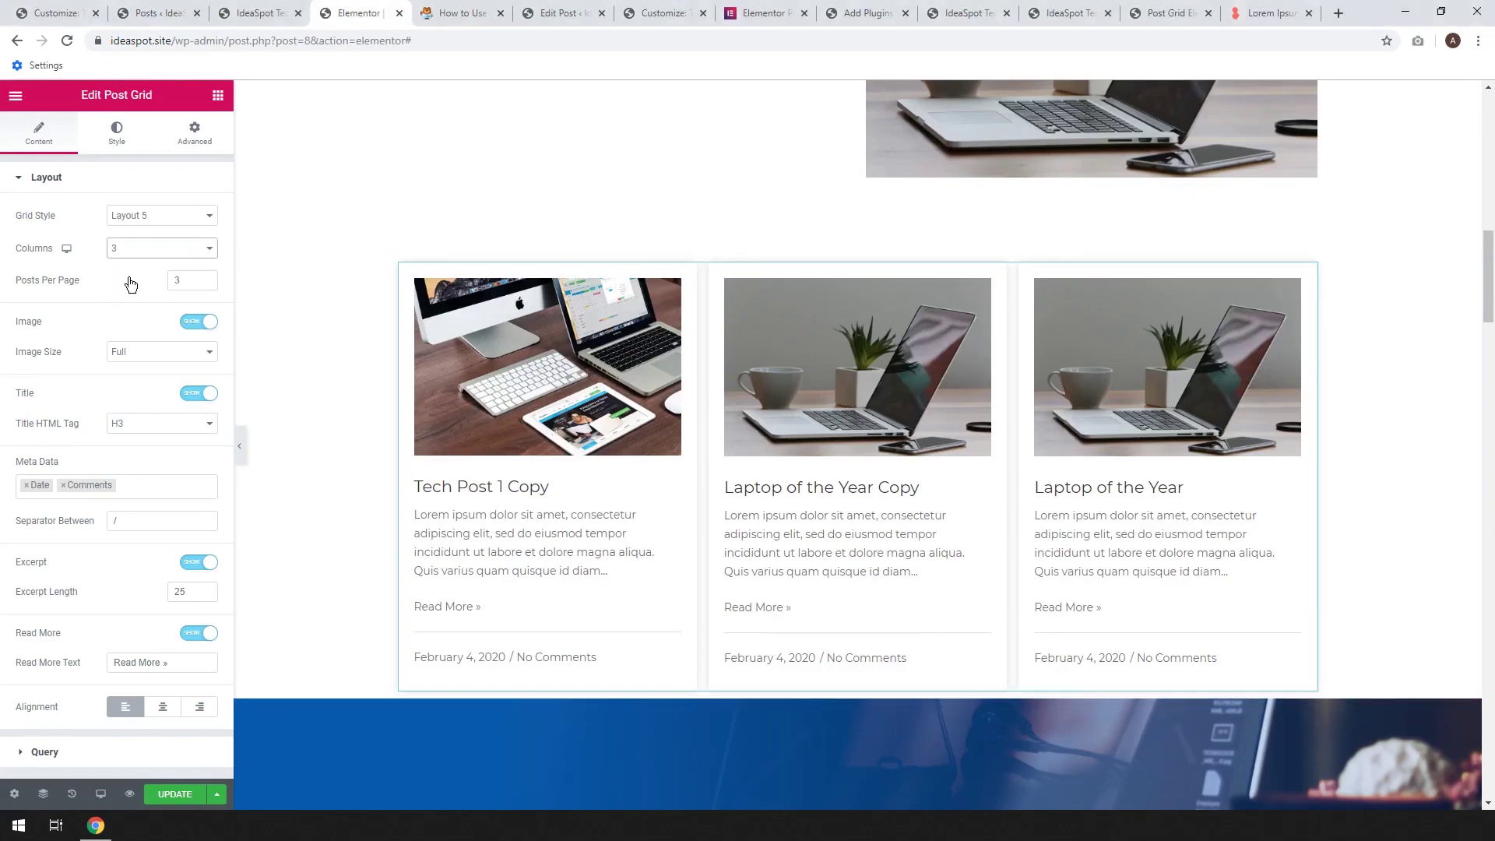
key("Tab")
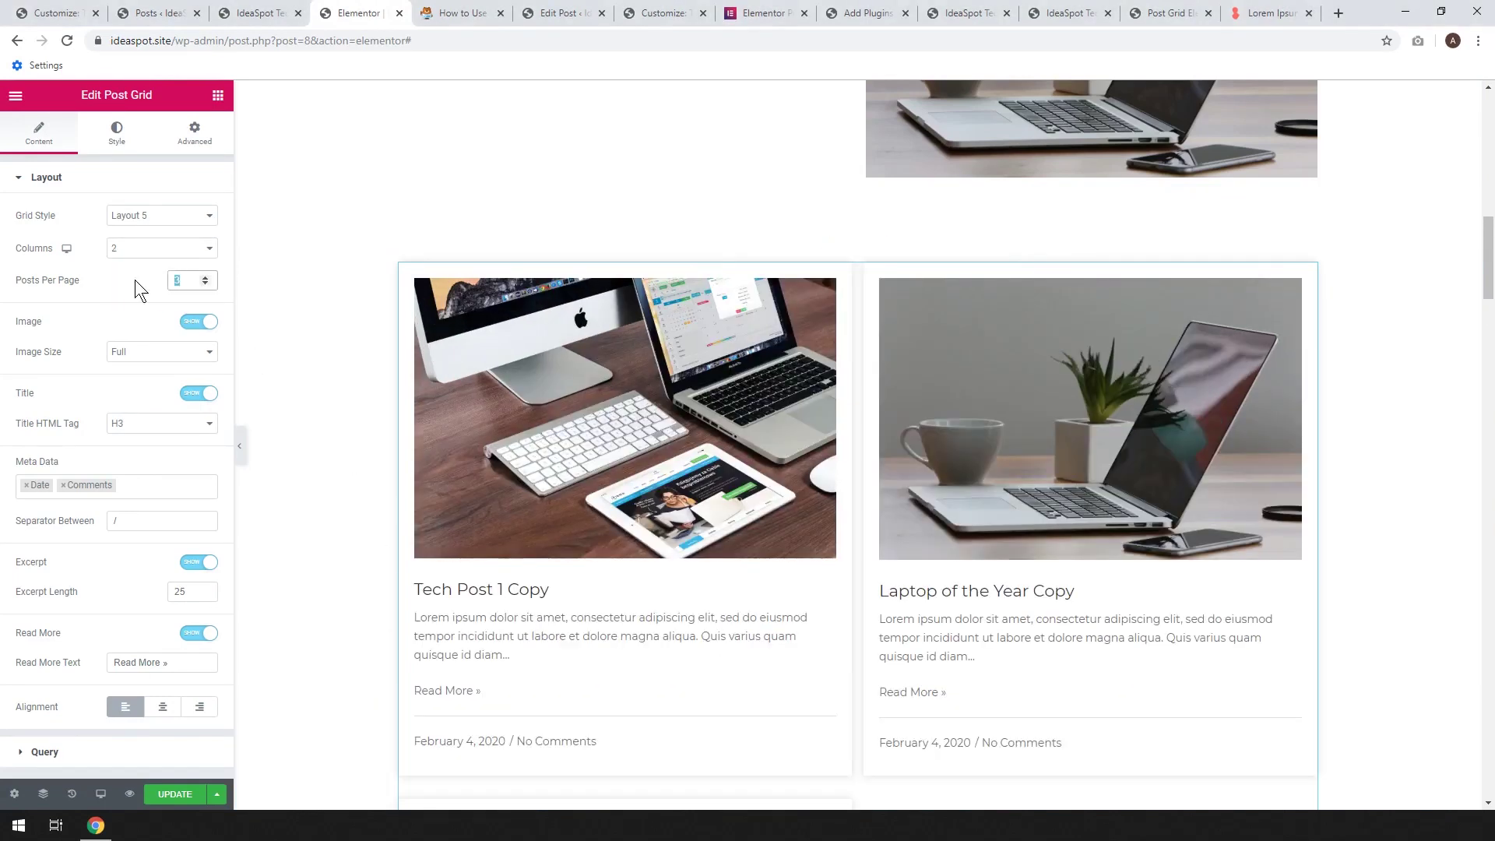
type("4")
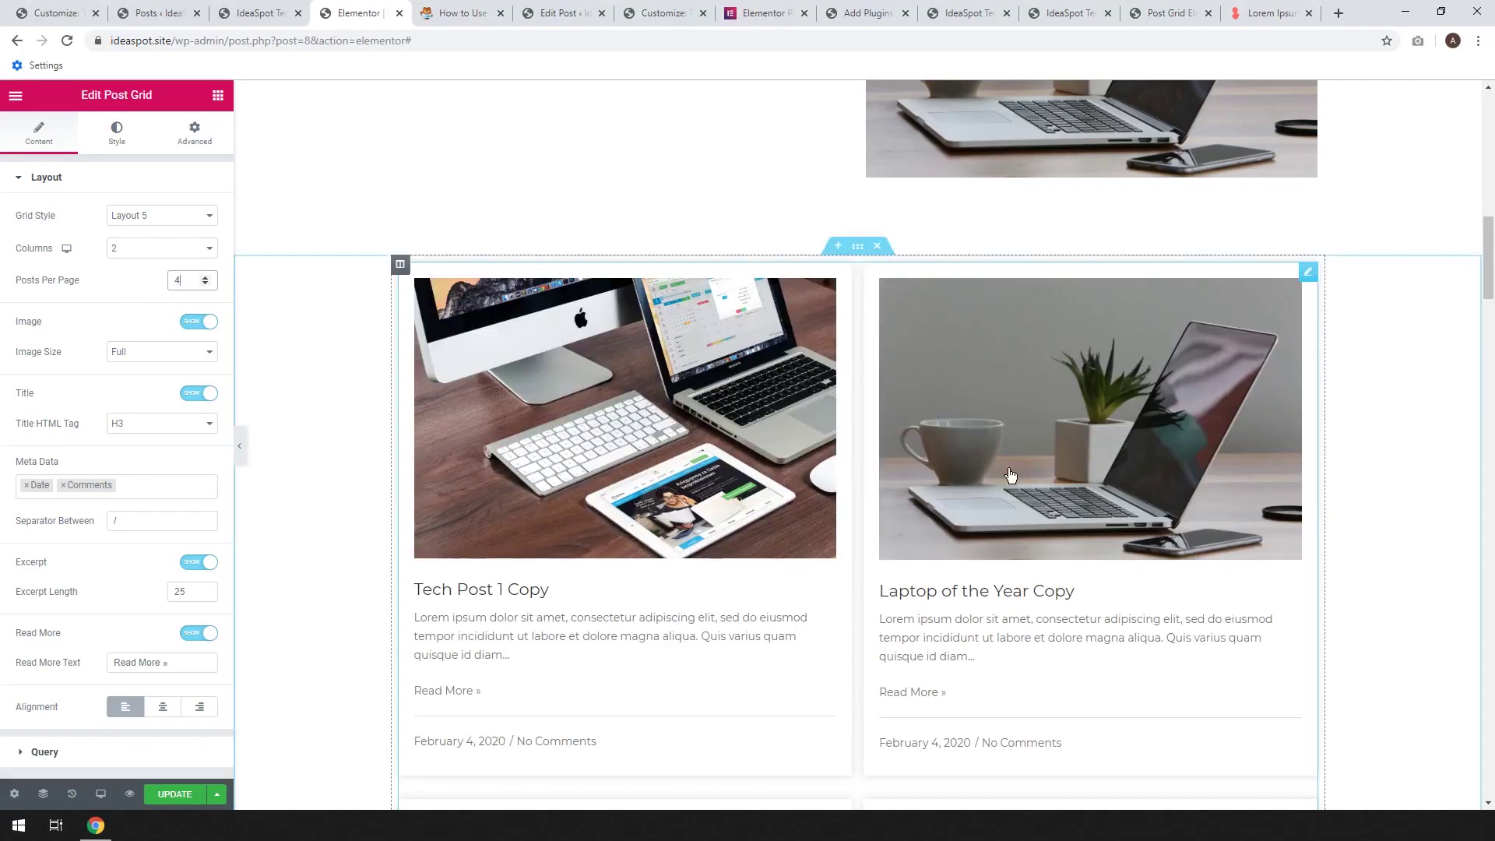
scroll(751, 436, "down", 2)
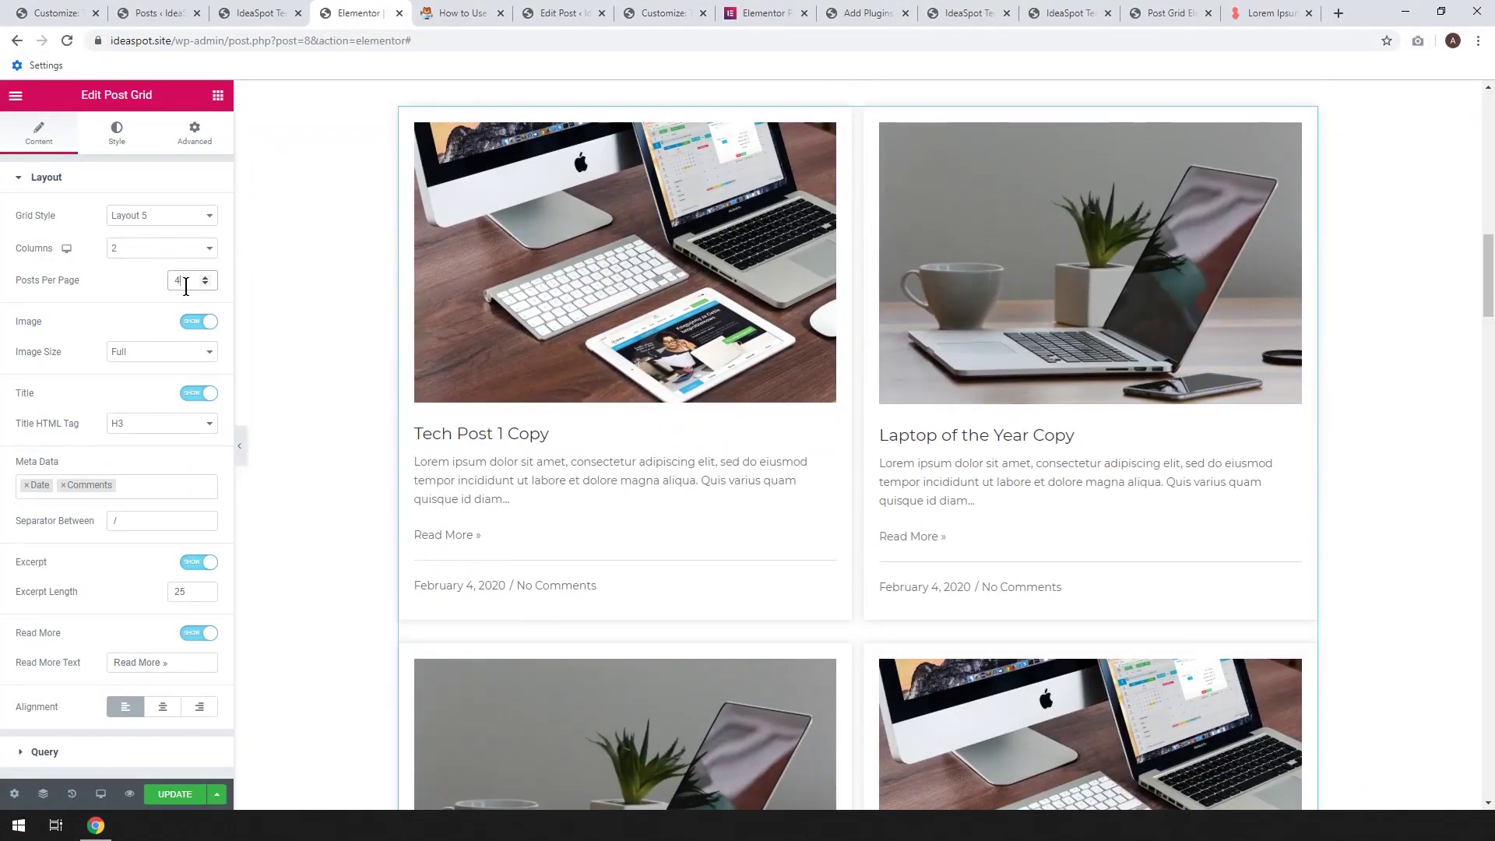
type("44")
type("4")
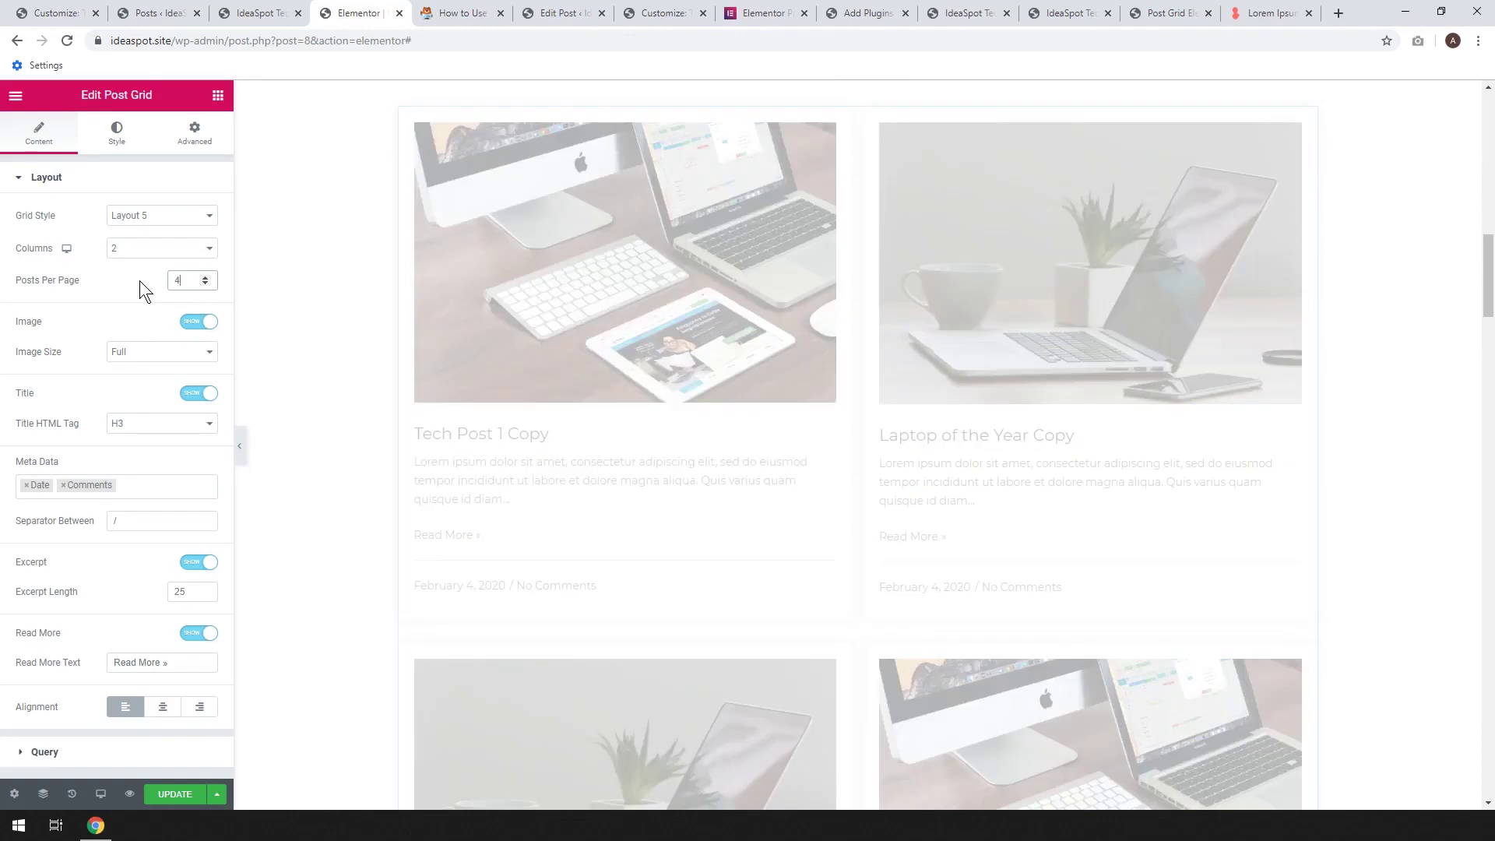
scroll(959, 420, "down", 3)
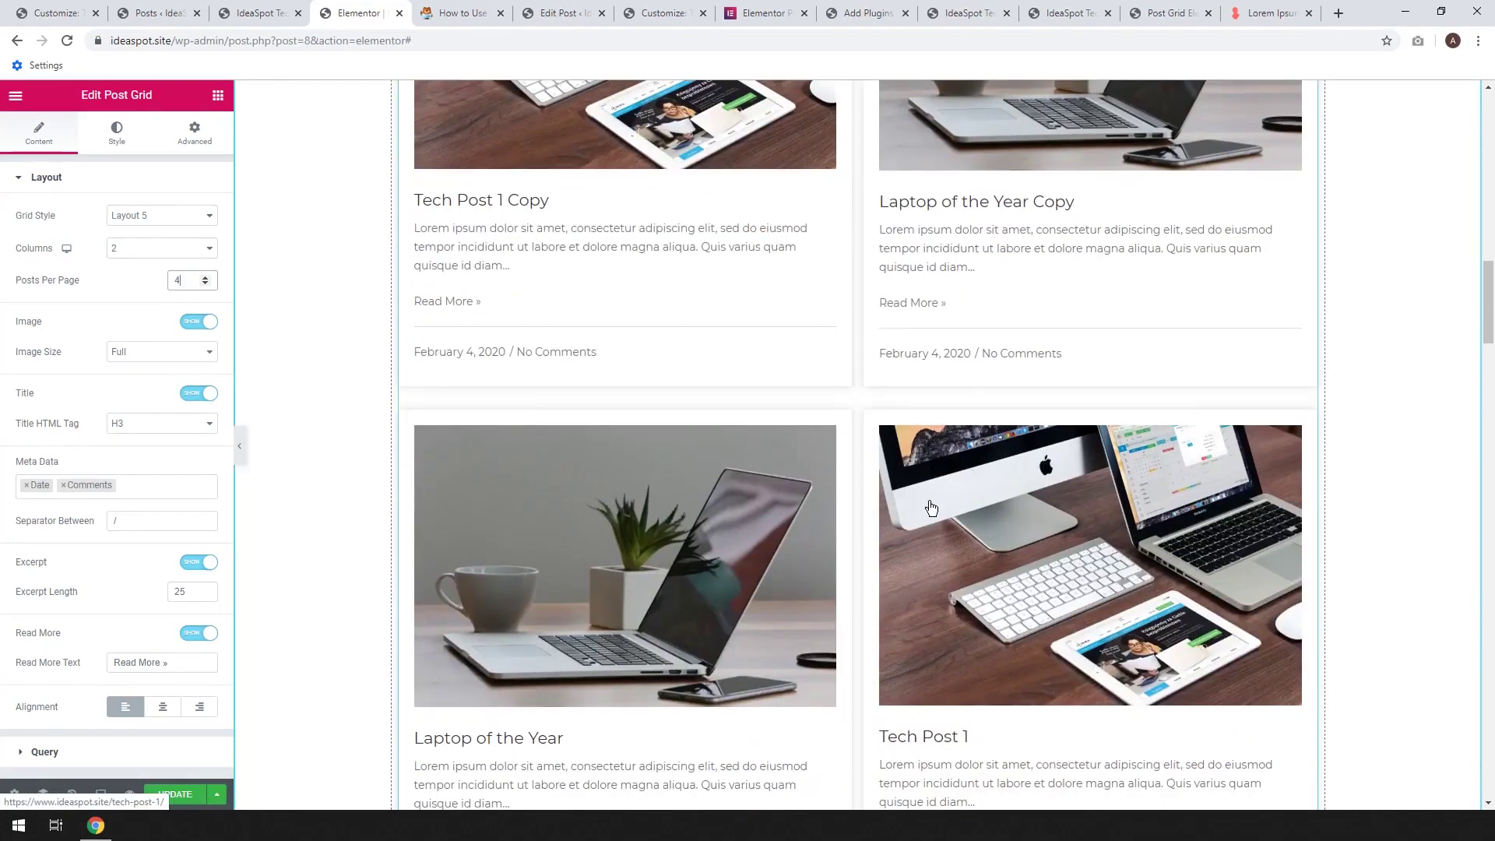
scroll(926, 498, "up", 4)
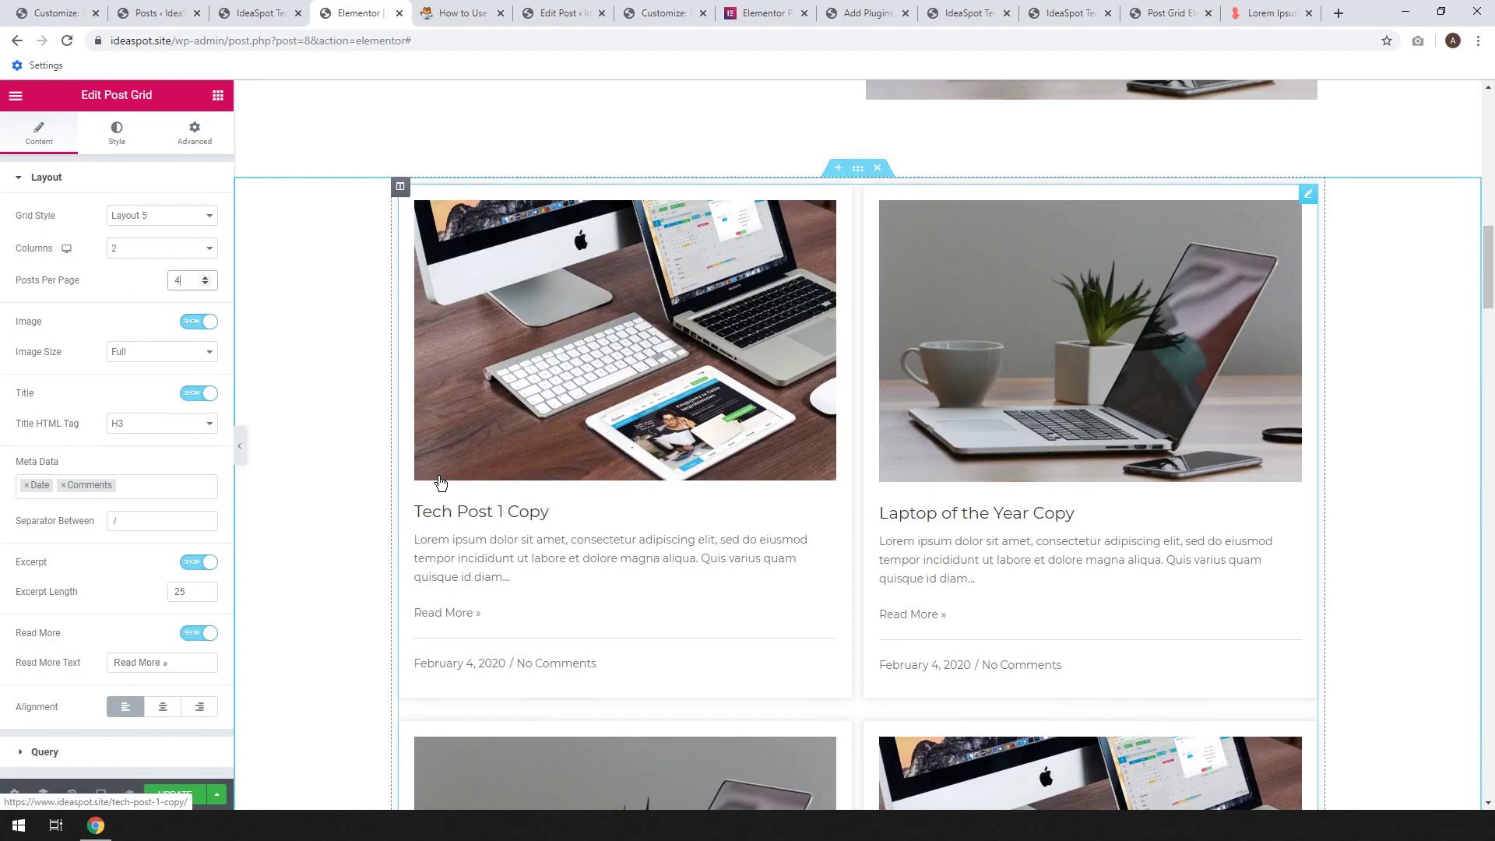
scroll(440, 483, "down", 1)
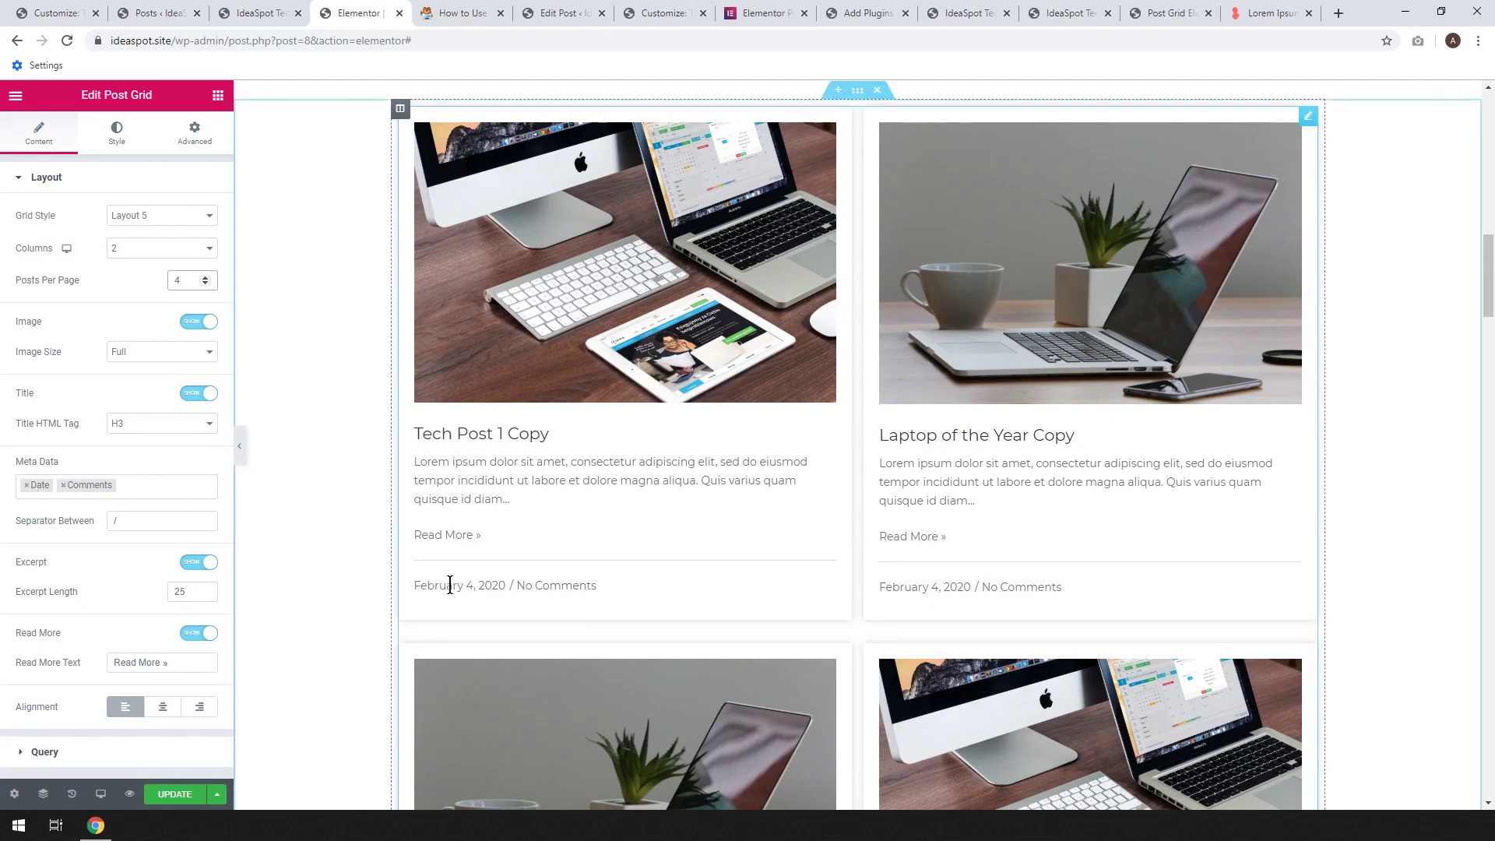
Remove Date and Comments from the post meta and hide the Read More links
left_click(27, 485)
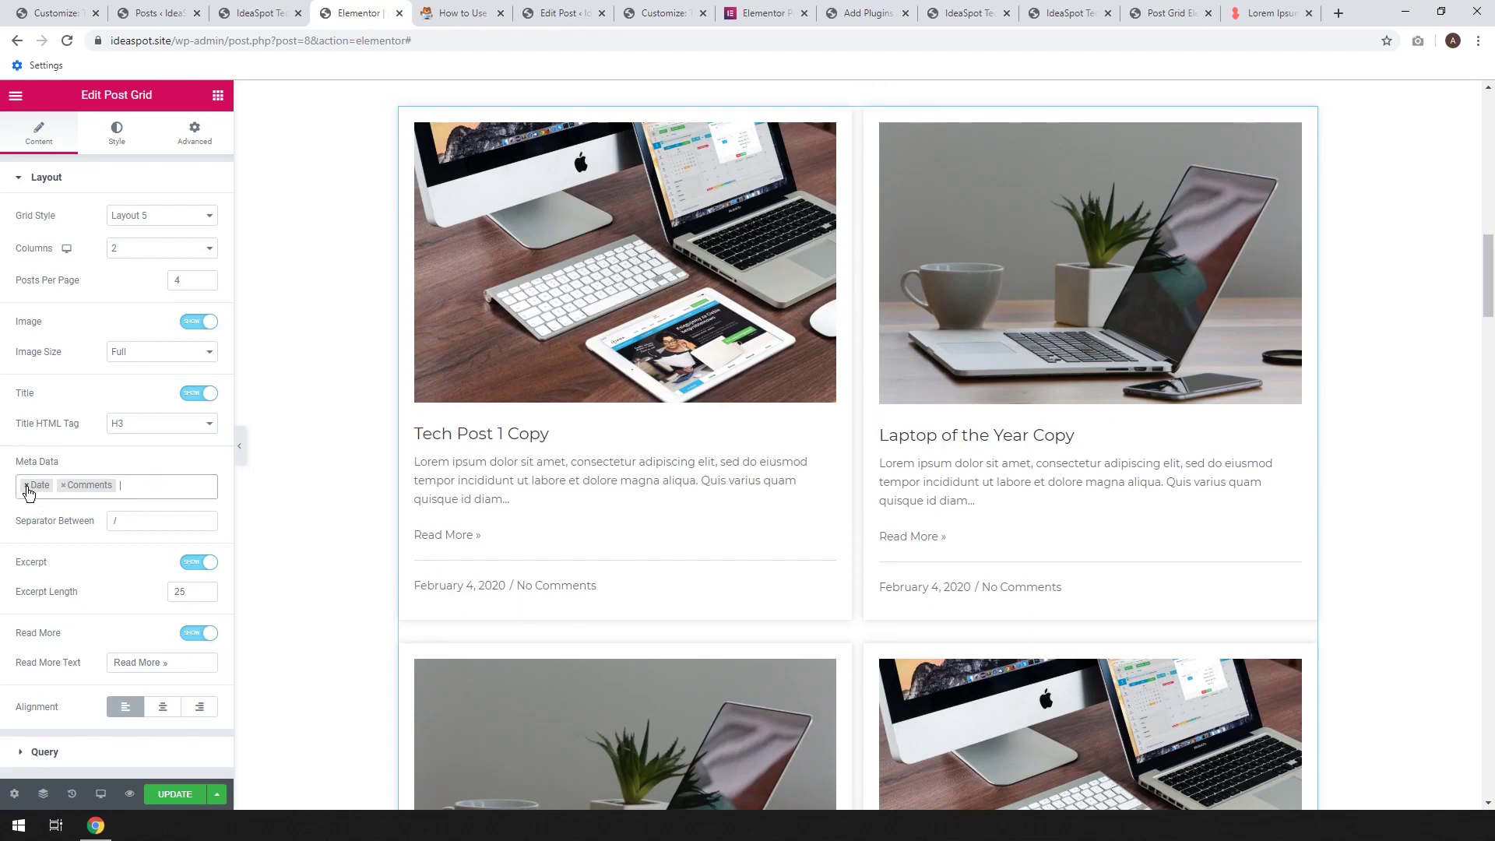
left_click(26, 485)
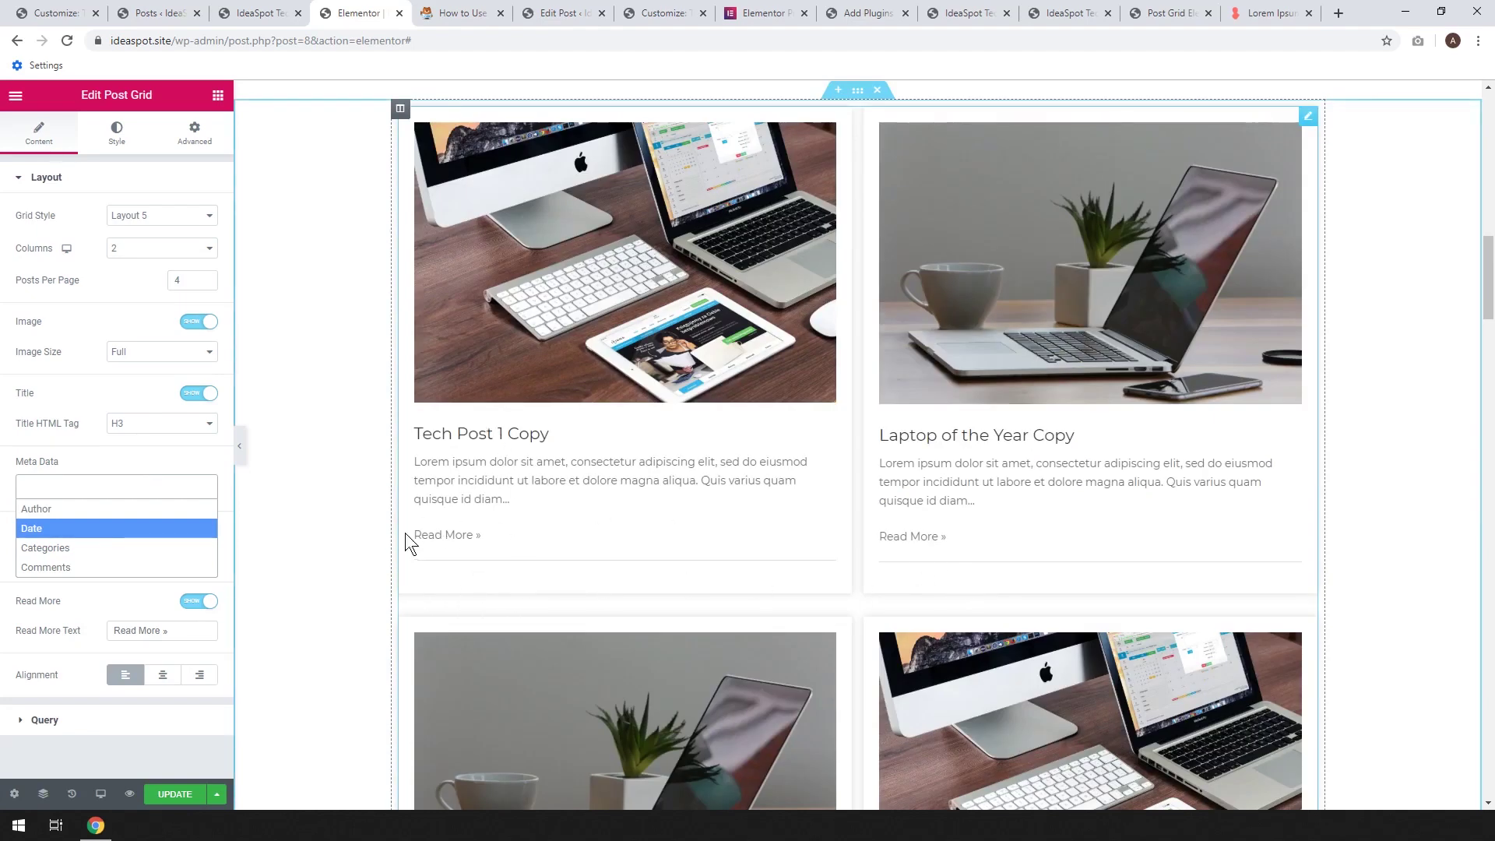
left_click(115, 456)
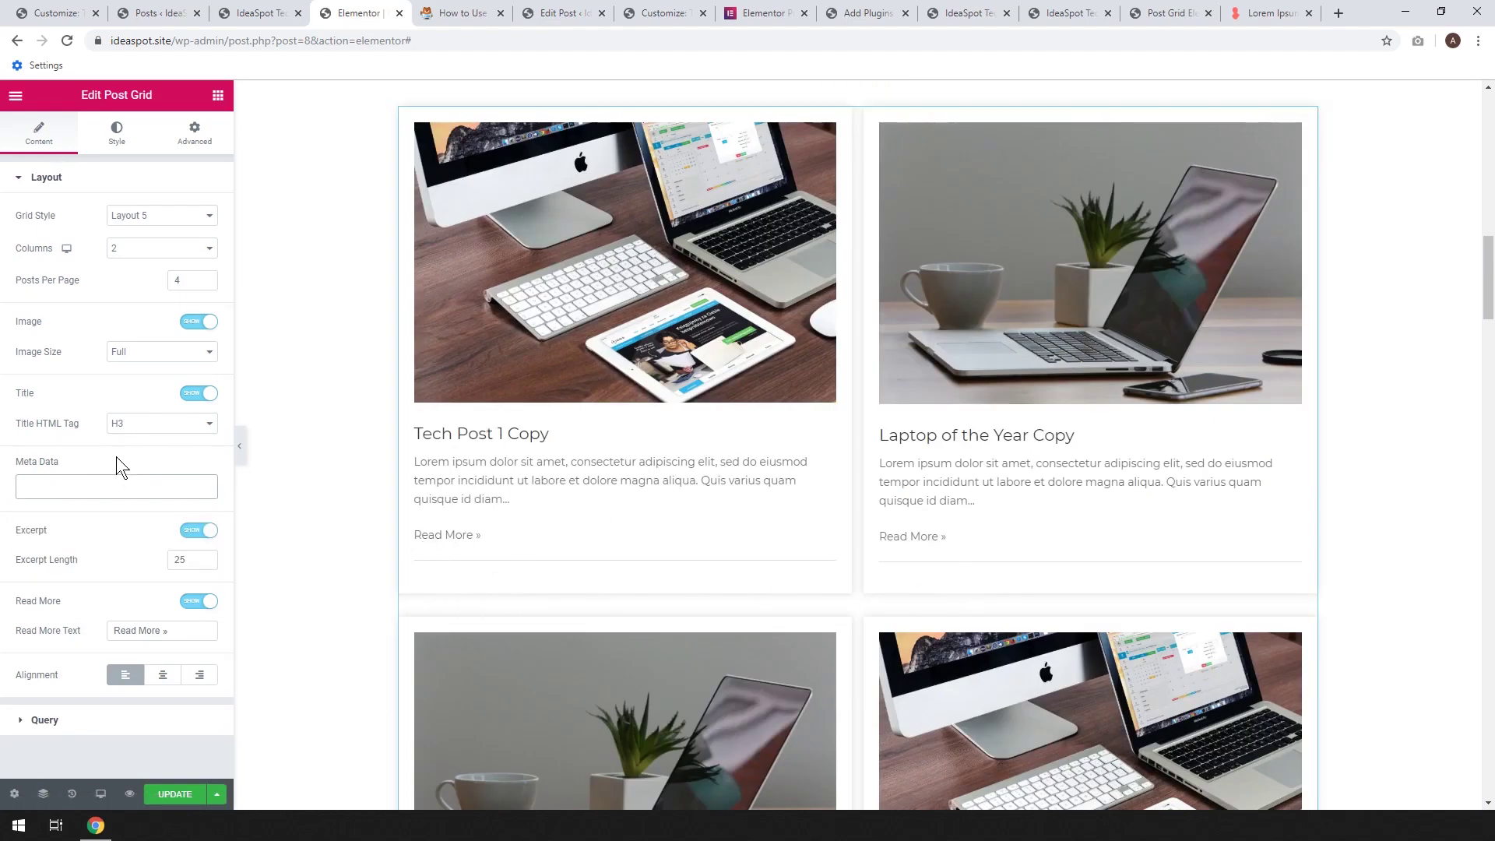
left_click(196, 602)
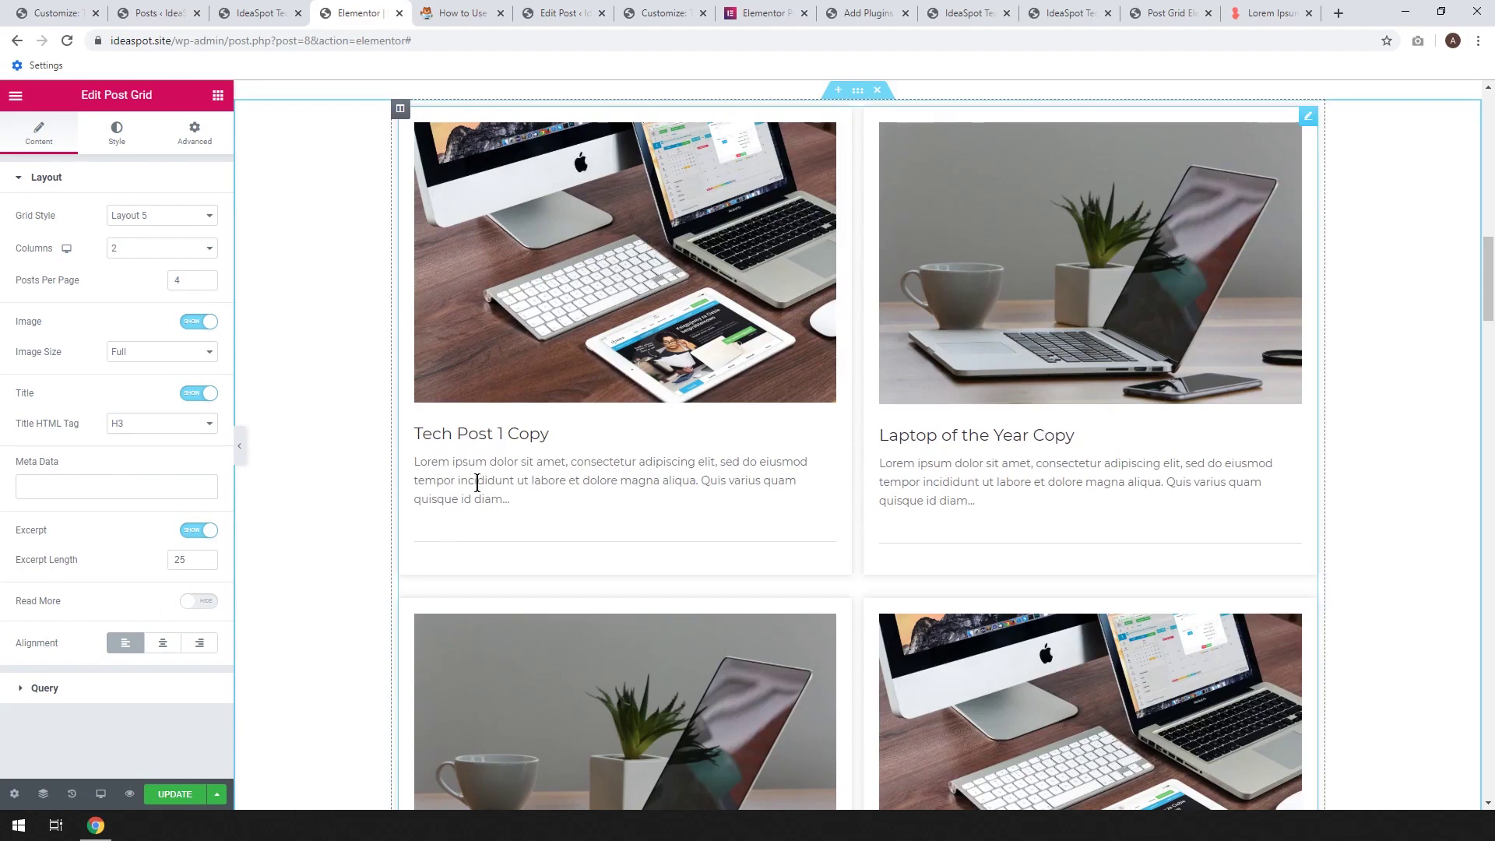
Show titles with 25-word excerpts under each post, and save the page
left_click(205, 556)
left_click(205, 556)
left_click(205, 556)
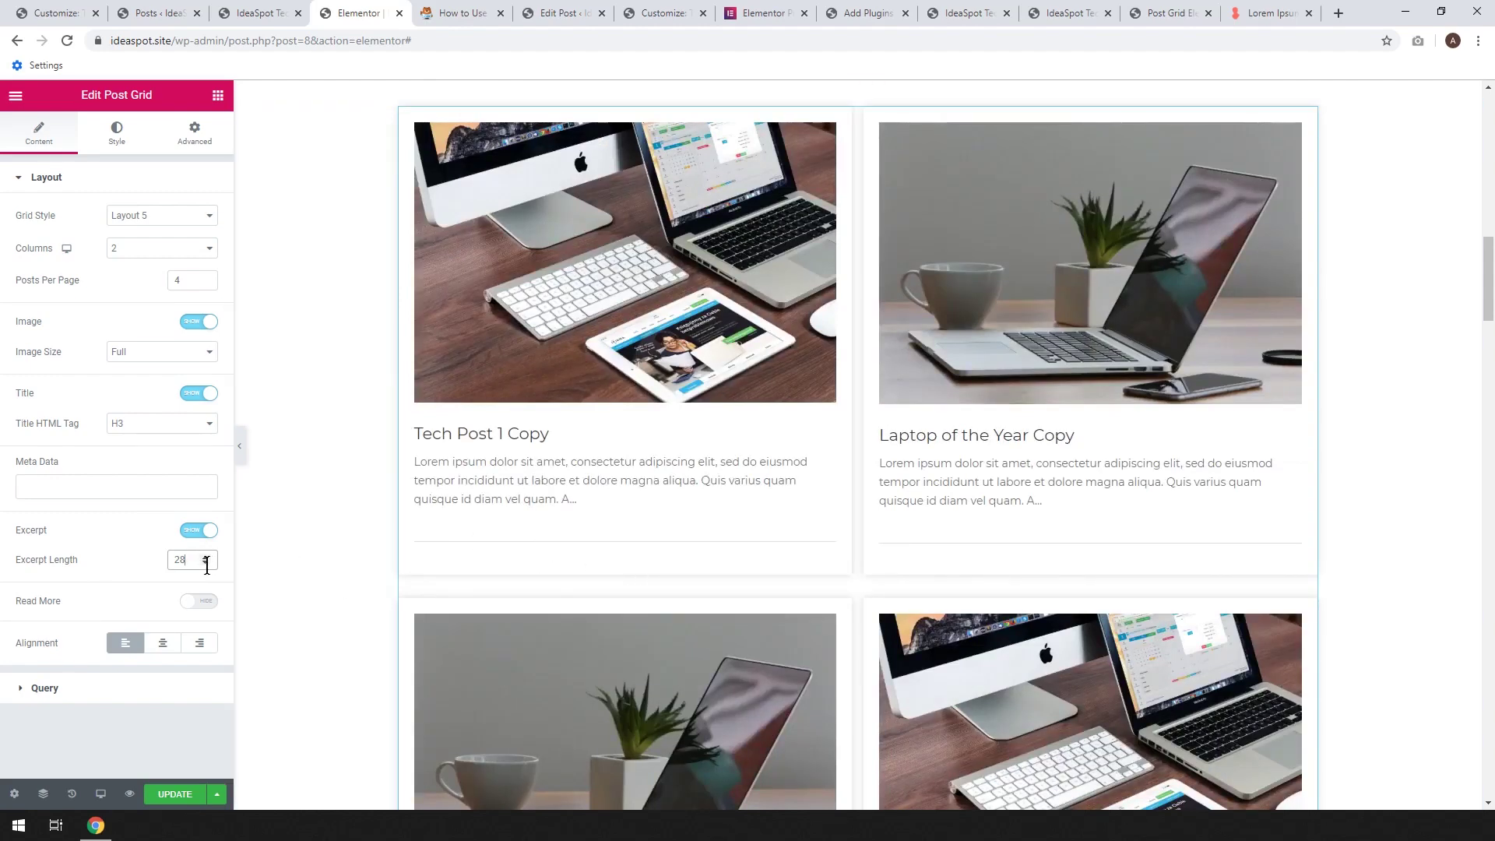
left_click(206, 563)
left_click(207, 563)
left_click(207, 562)
left_click(196, 393)
left_click(195, 498)
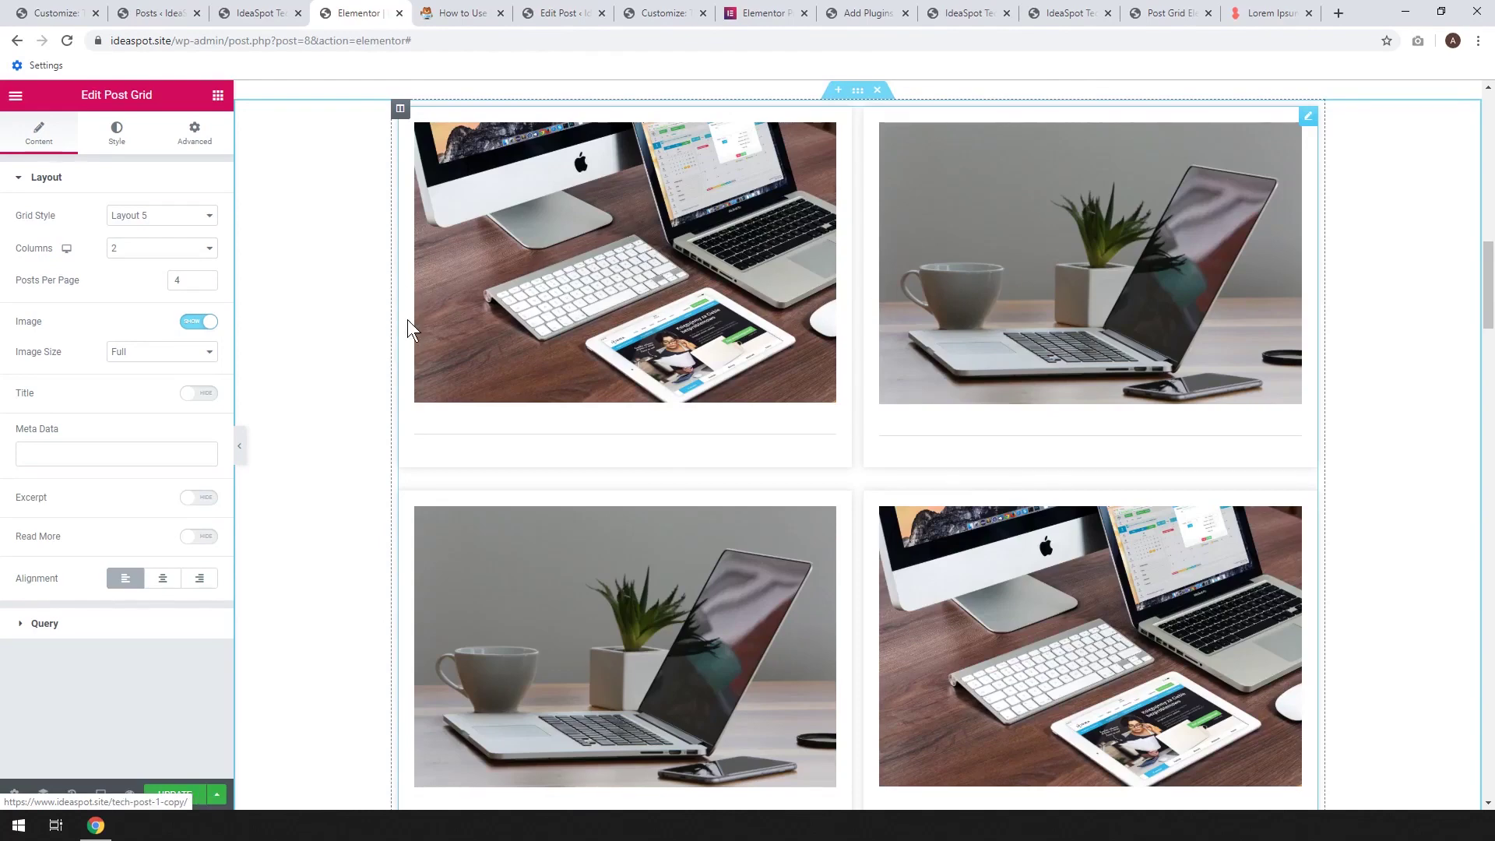
left_click(207, 395)
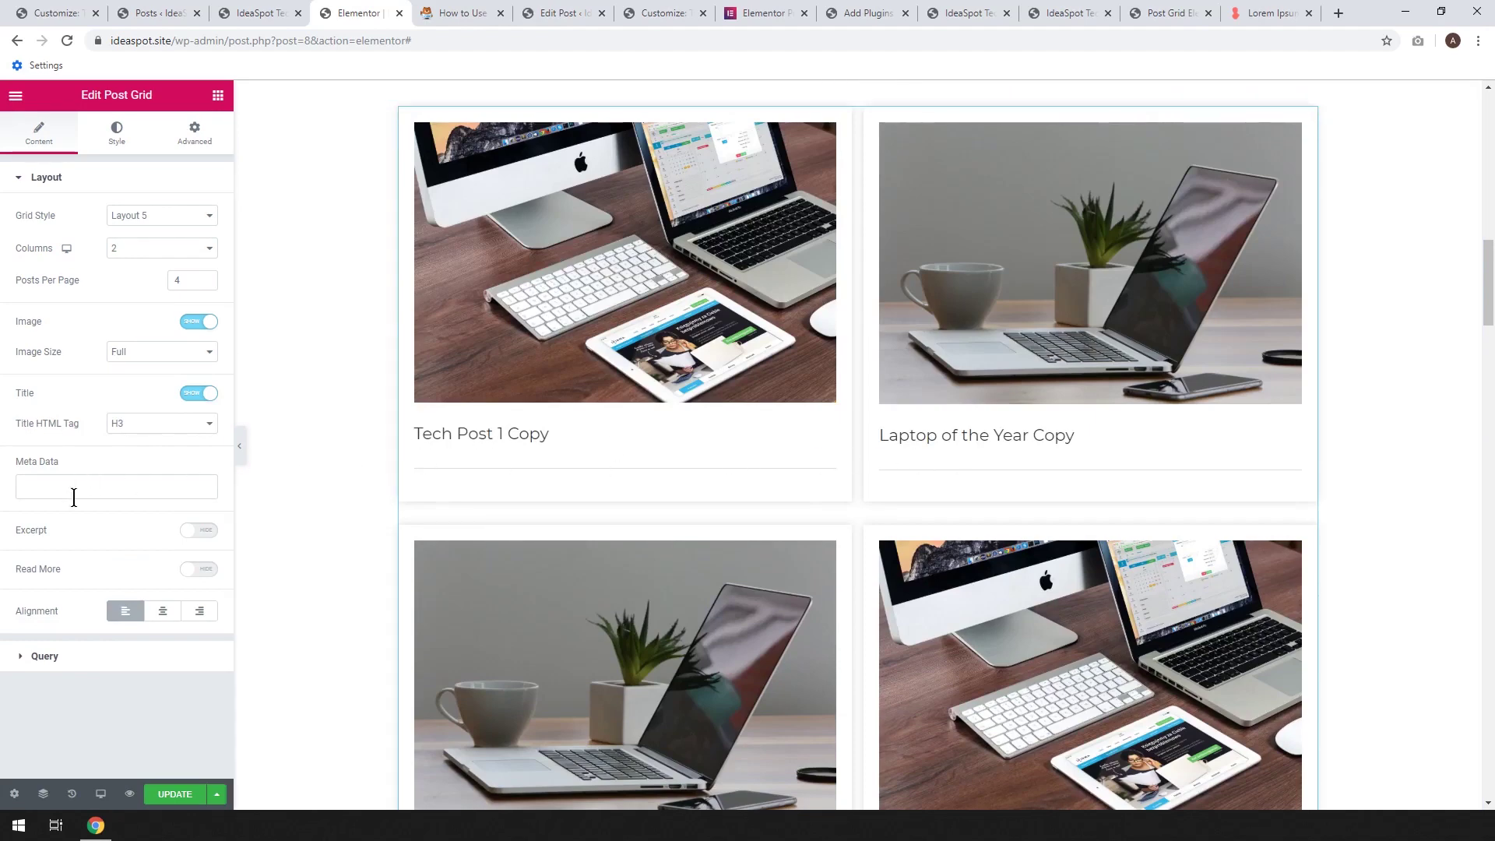
left_click(206, 531)
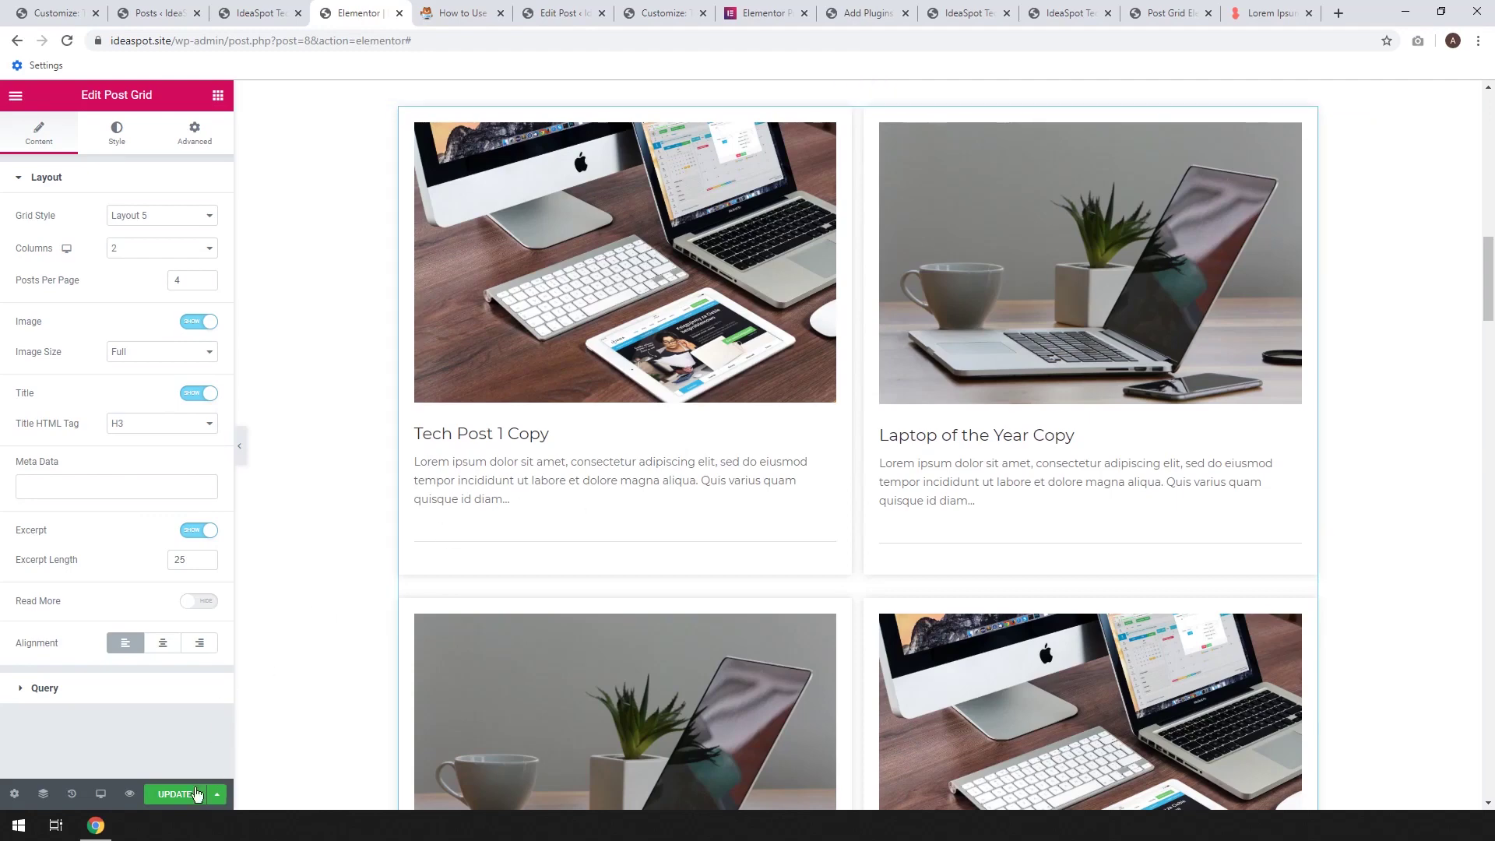
left_click(187, 794)
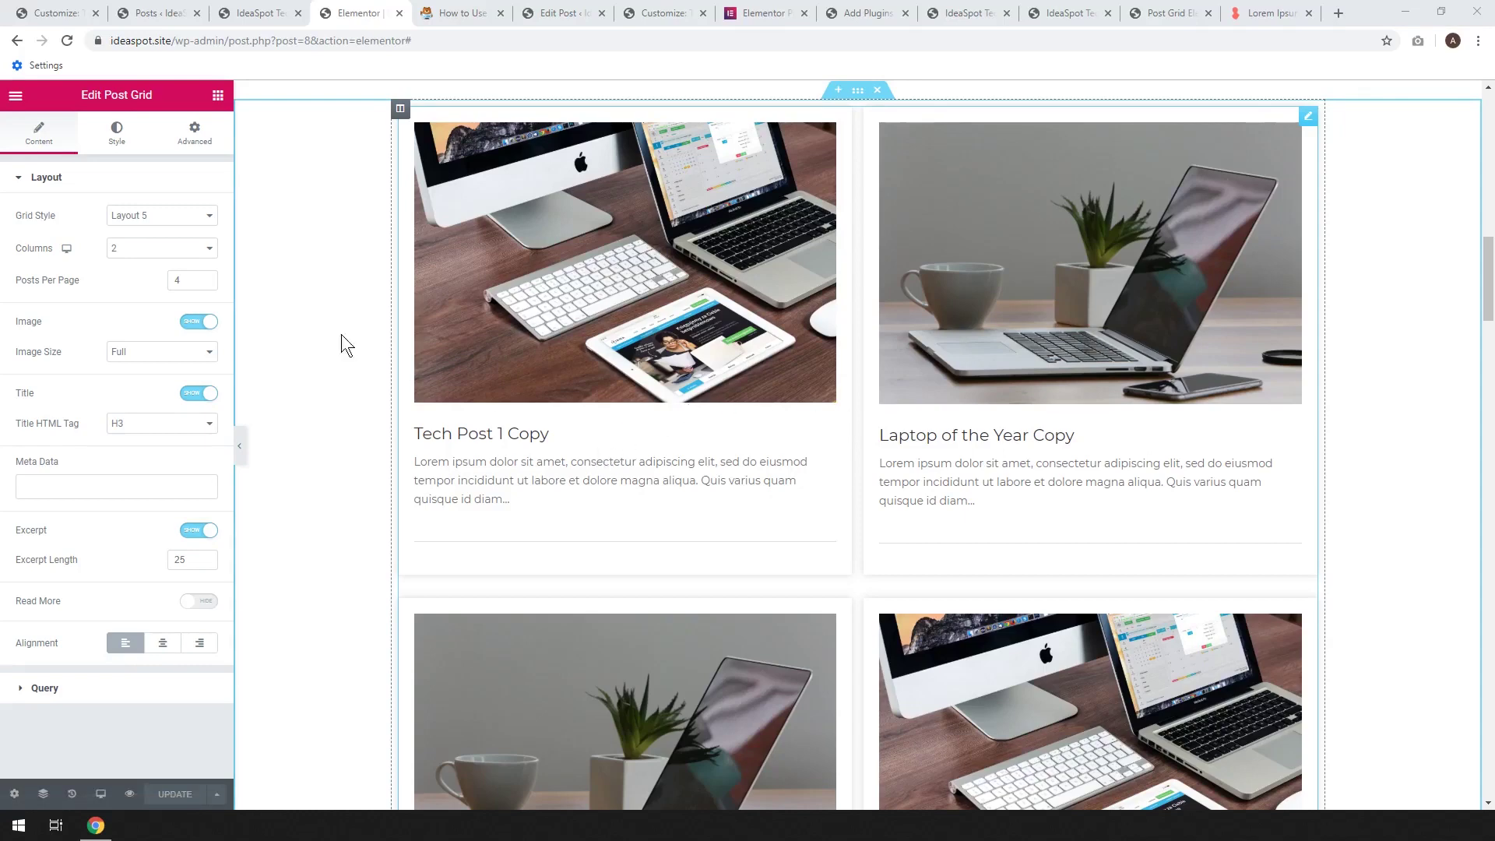
left_click(46, 687)
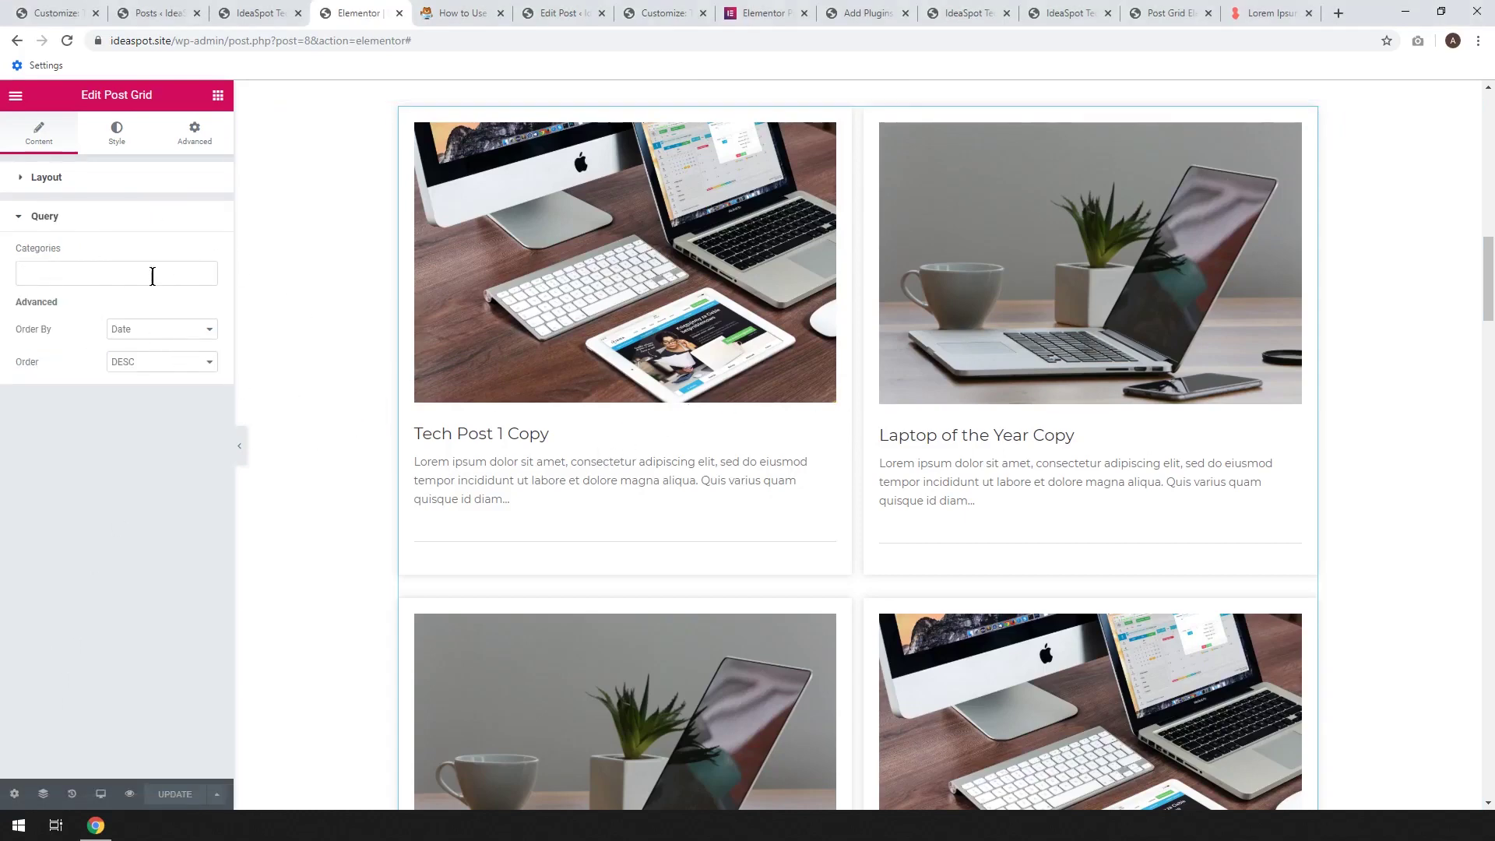
left_click(50, 277)
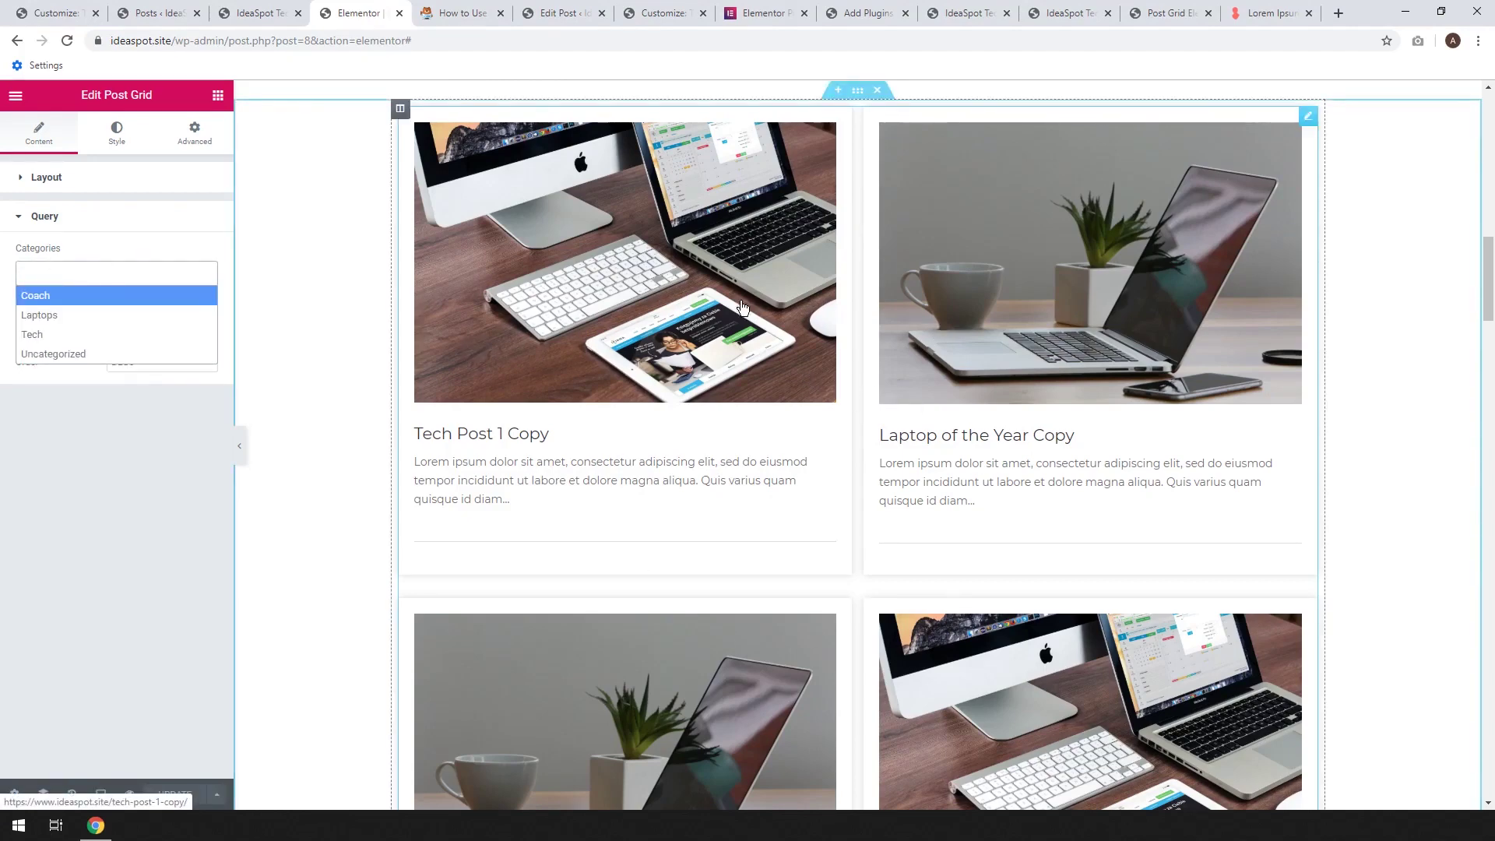
left_click(51, 316)
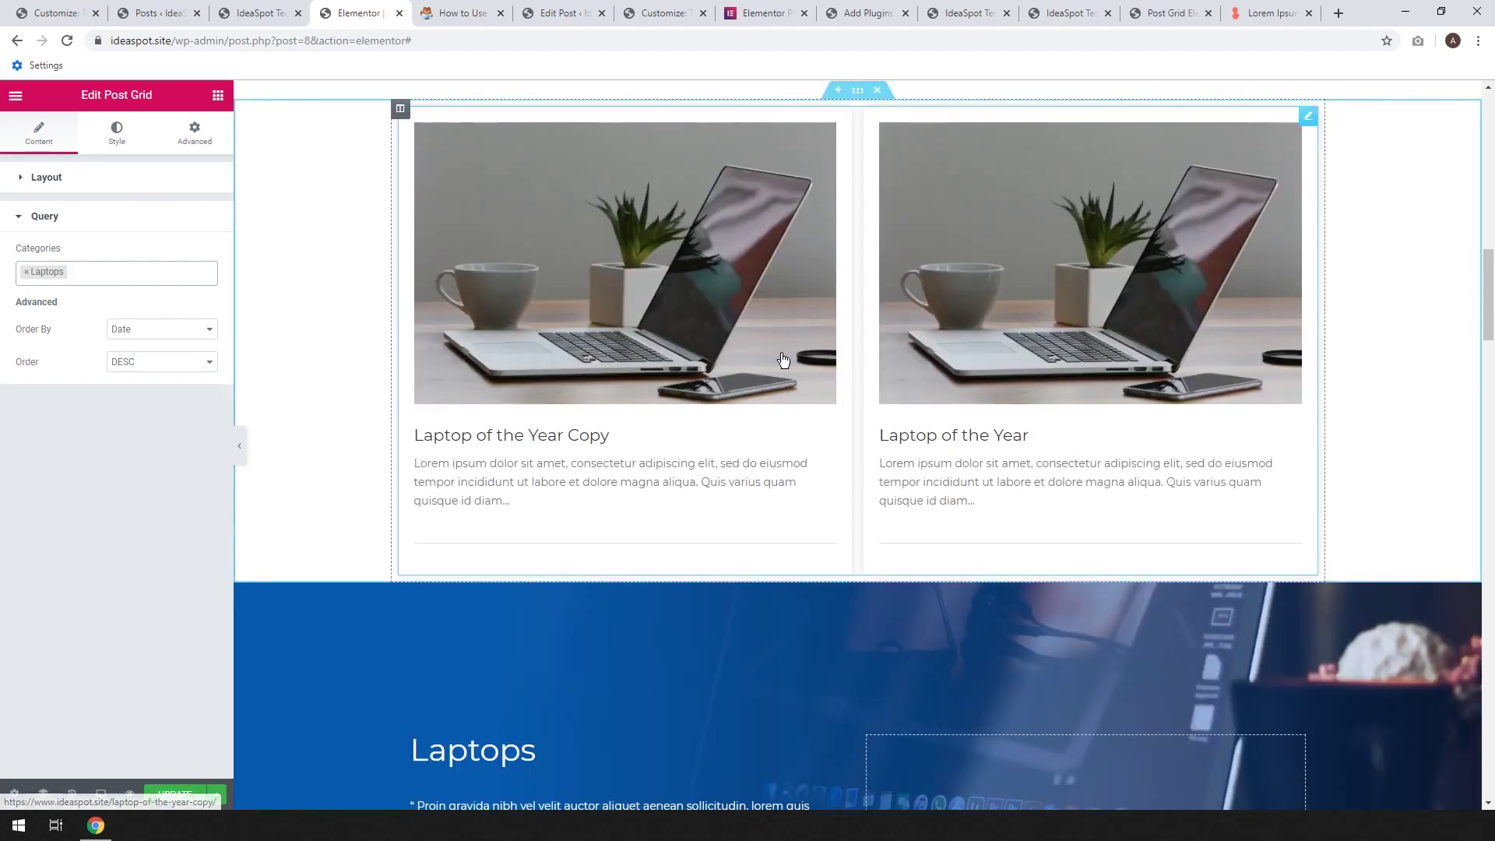
left_click(134, 274)
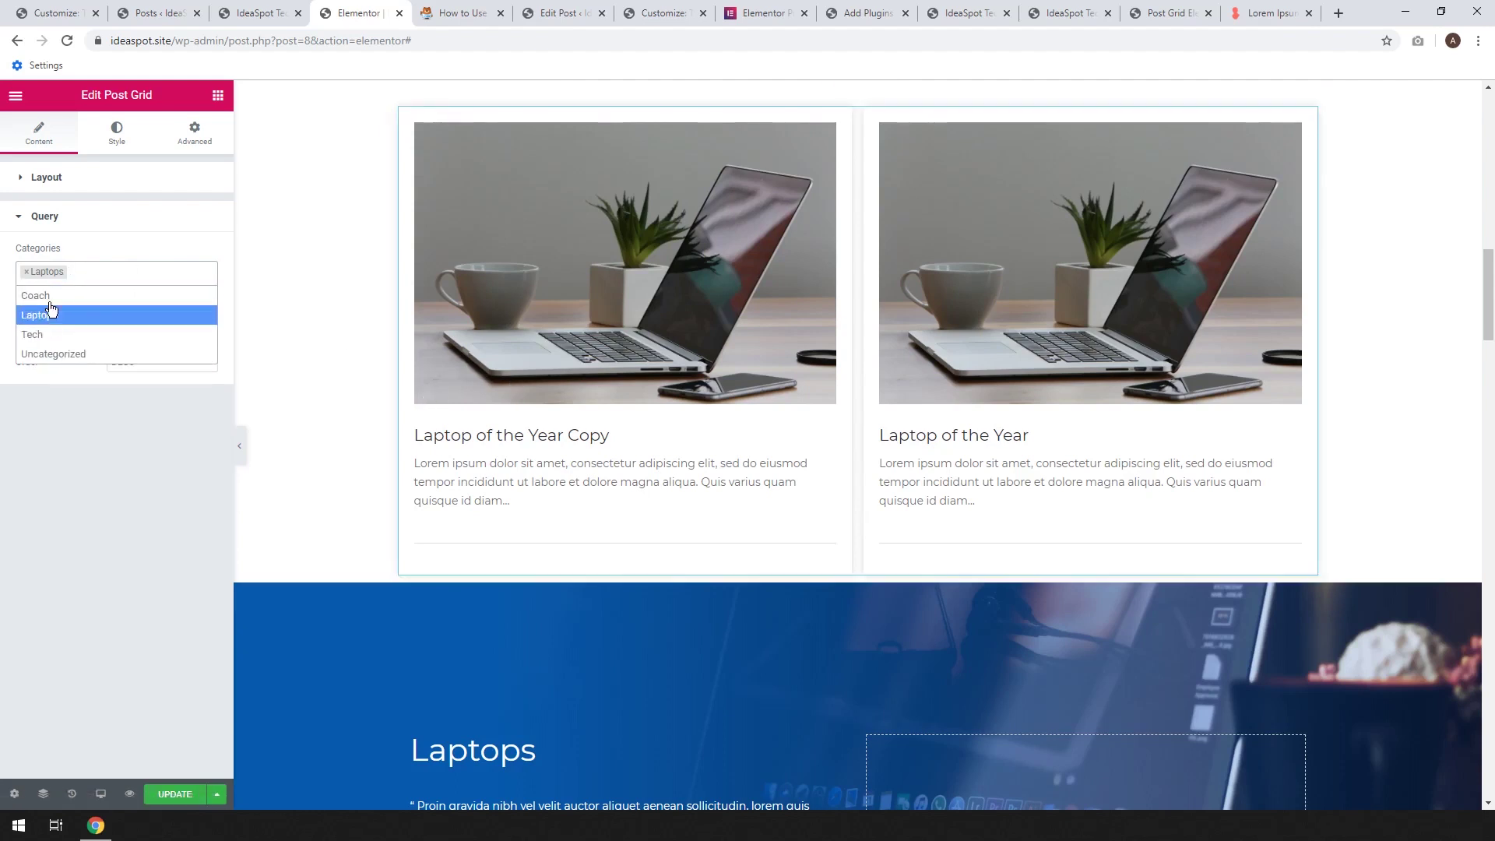
left_click(52, 343)
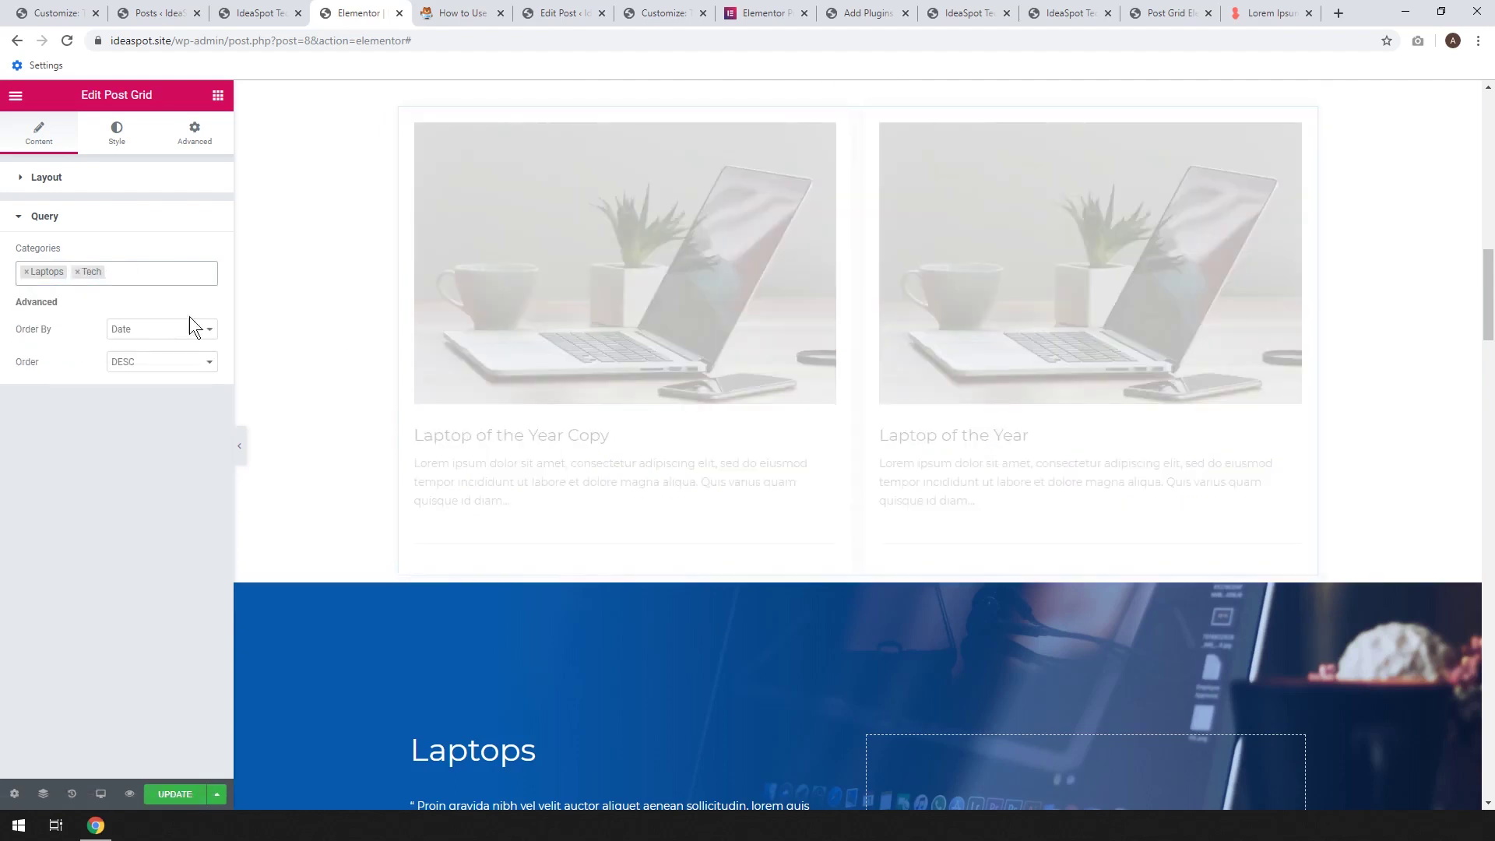
scroll(663, 634, "down", 4)
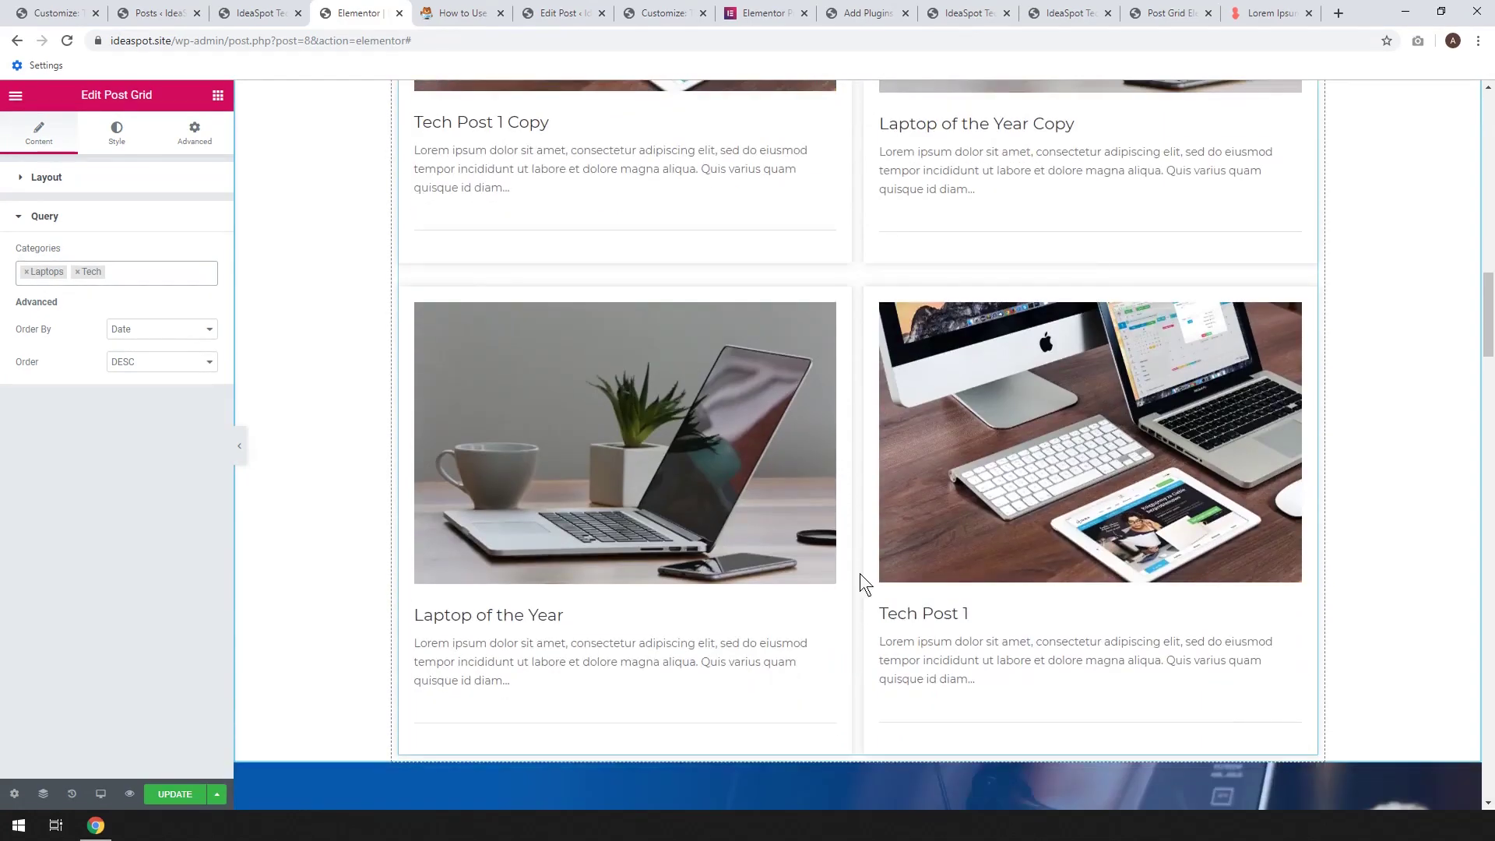
scroll(861, 581, "up", 4)
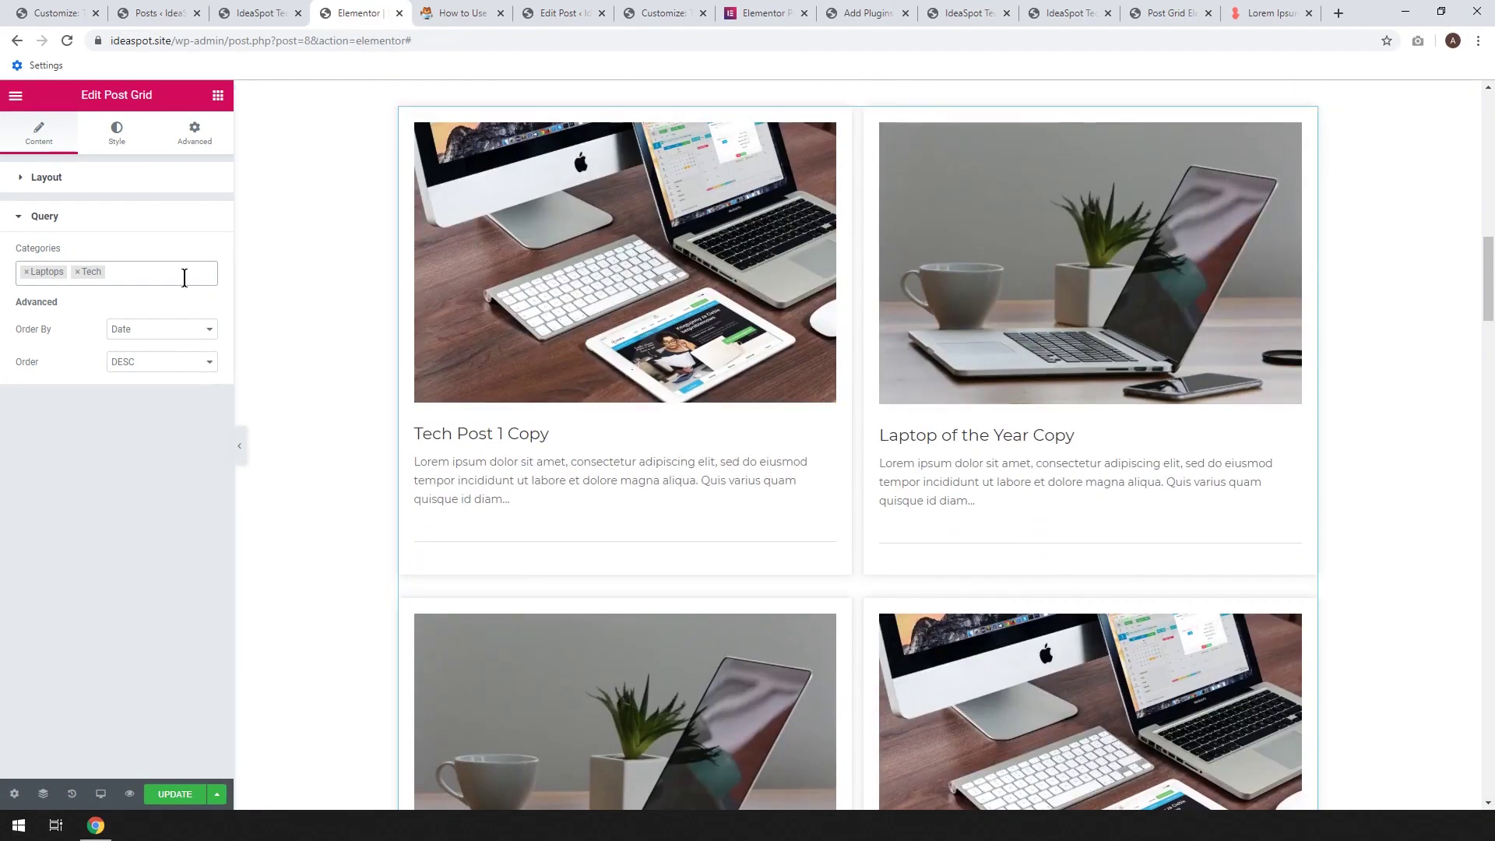
left_click(26, 272)
left_click(26, 273)
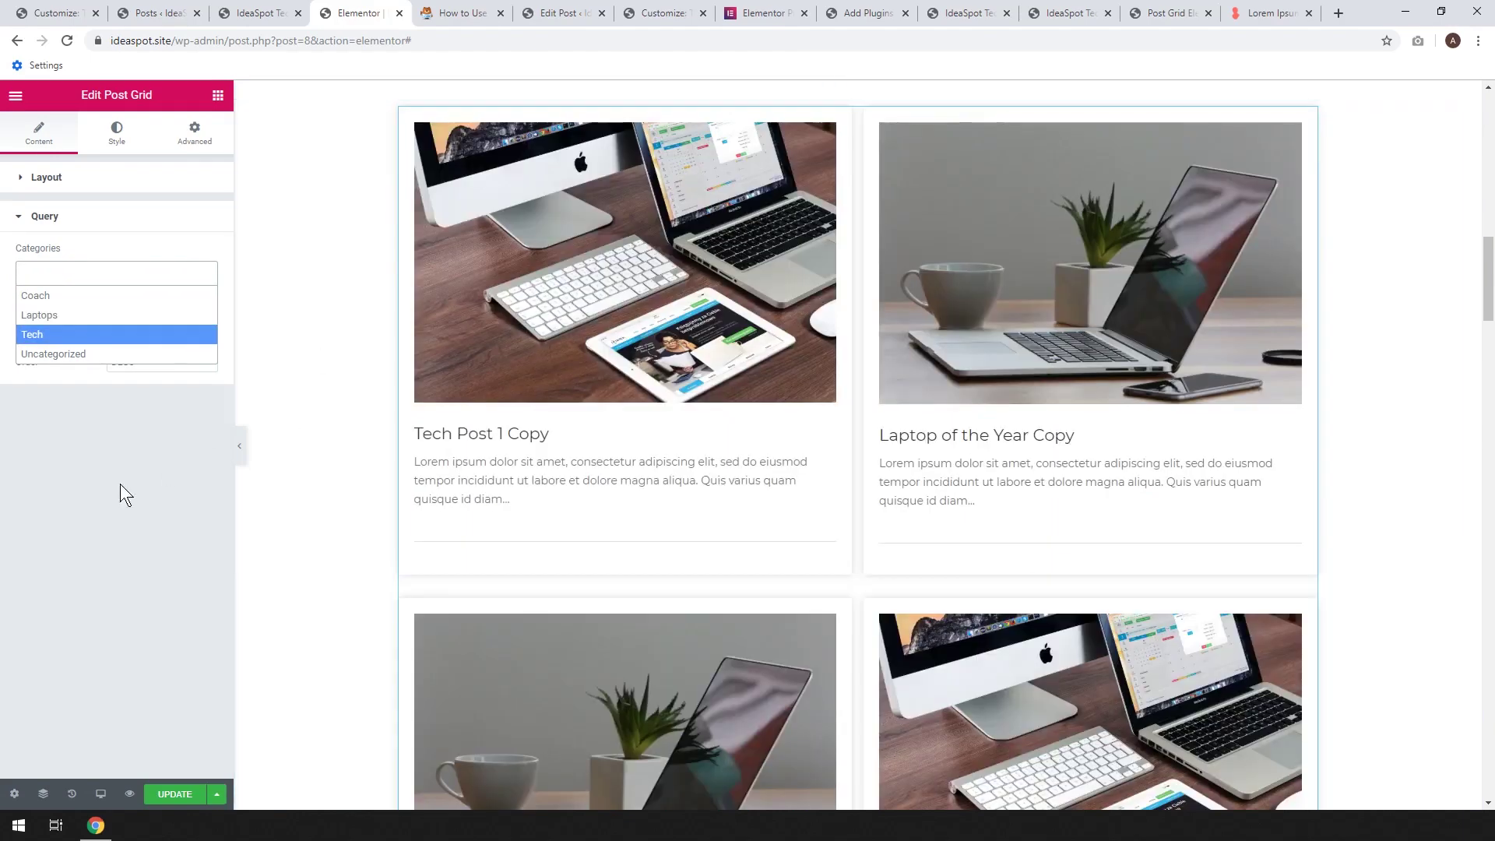
left_click(120, 494)
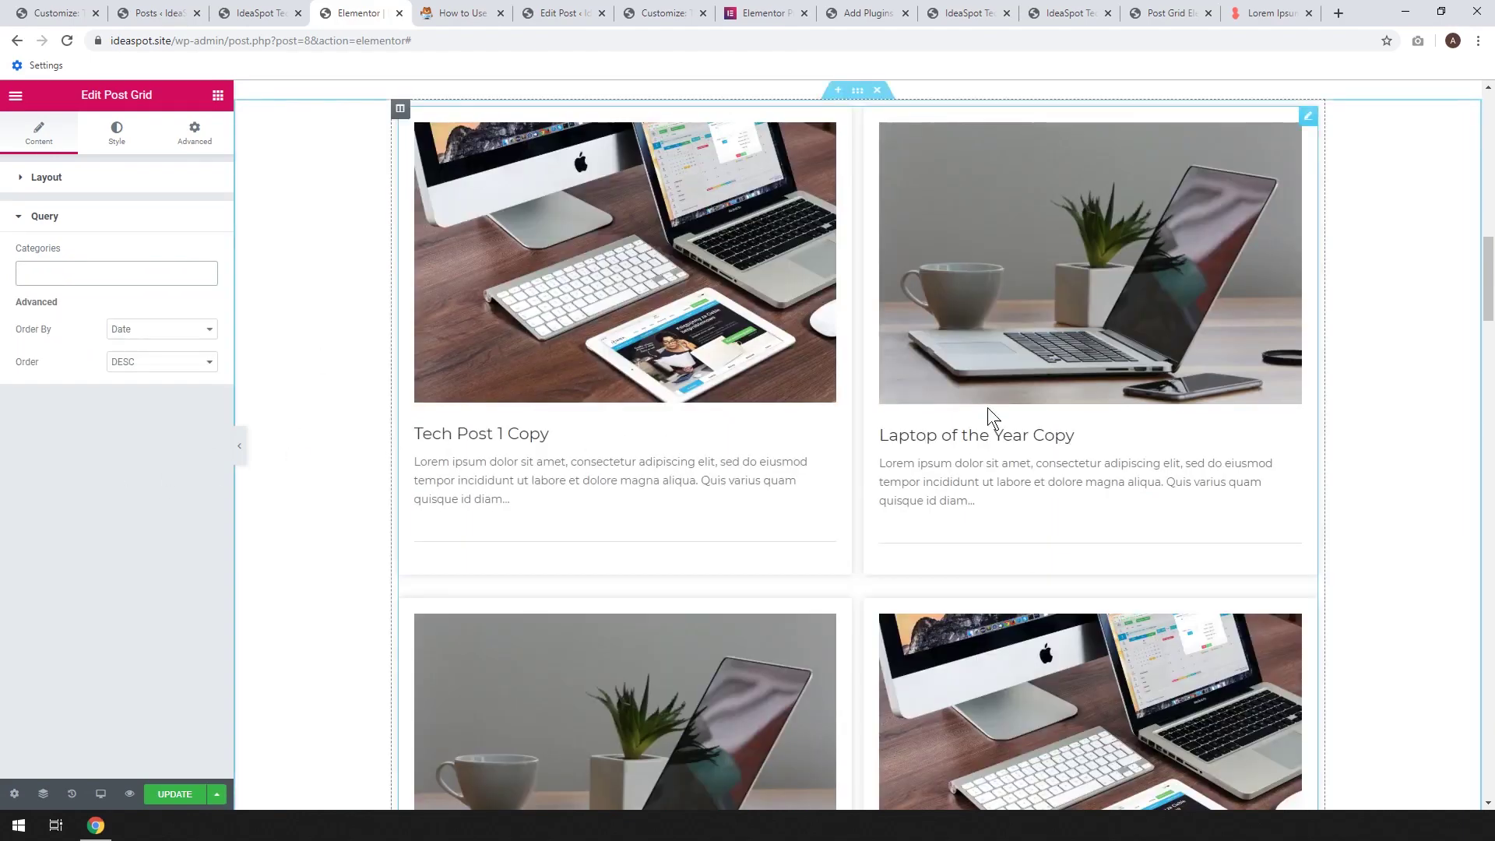
left_click(186, 788)
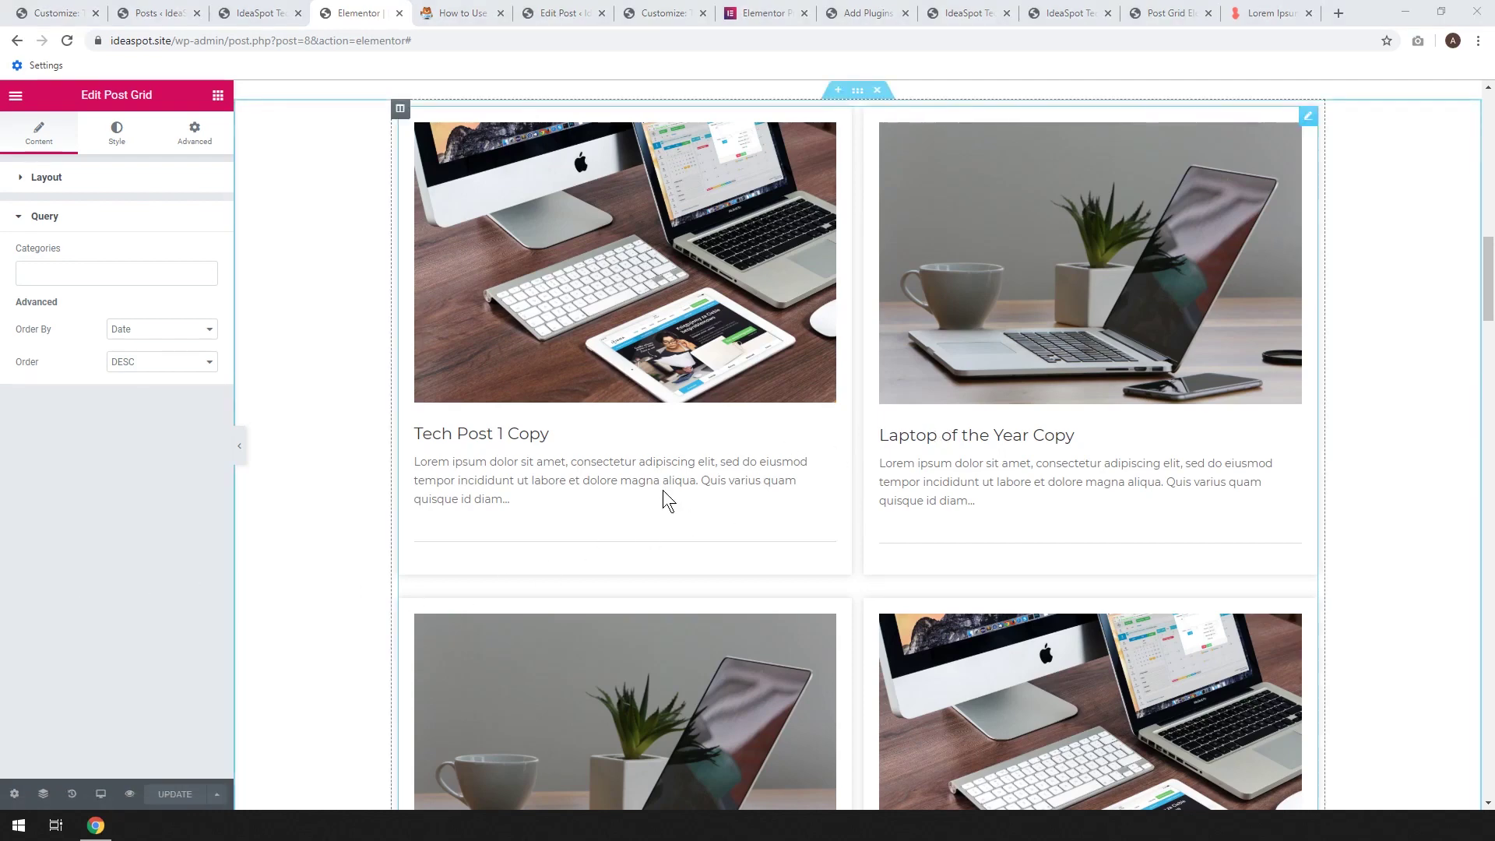
scroll(919, 536, "up", 2)
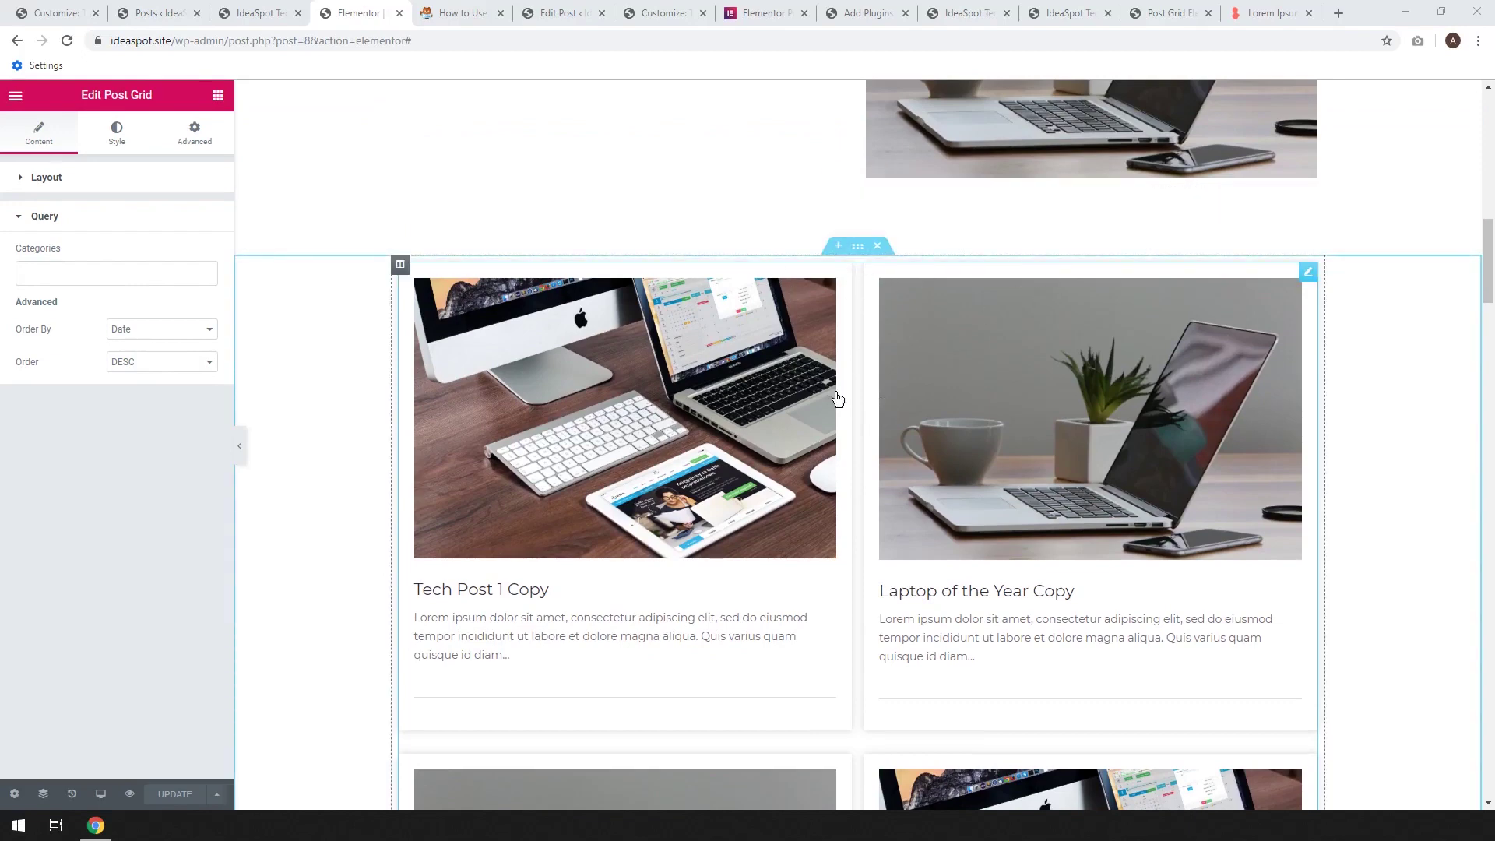
Add a centred 'Latest from our Blog' heading above the post grid and save the page
left_click(217, 95)
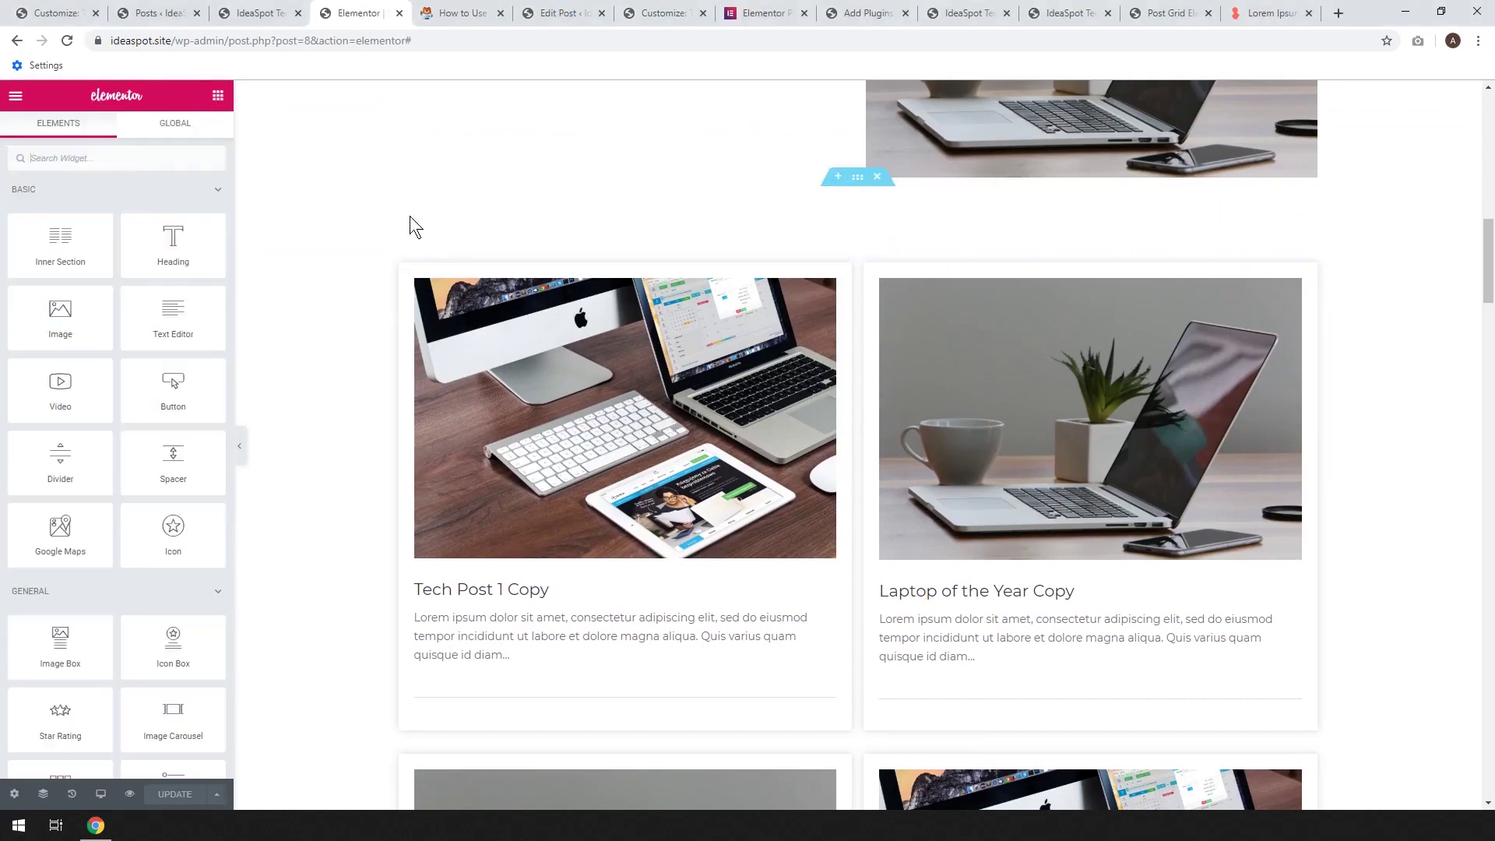
left_click_drag(207, 236, 202, 278)
left_click_drag(843, 279, 841, 277)
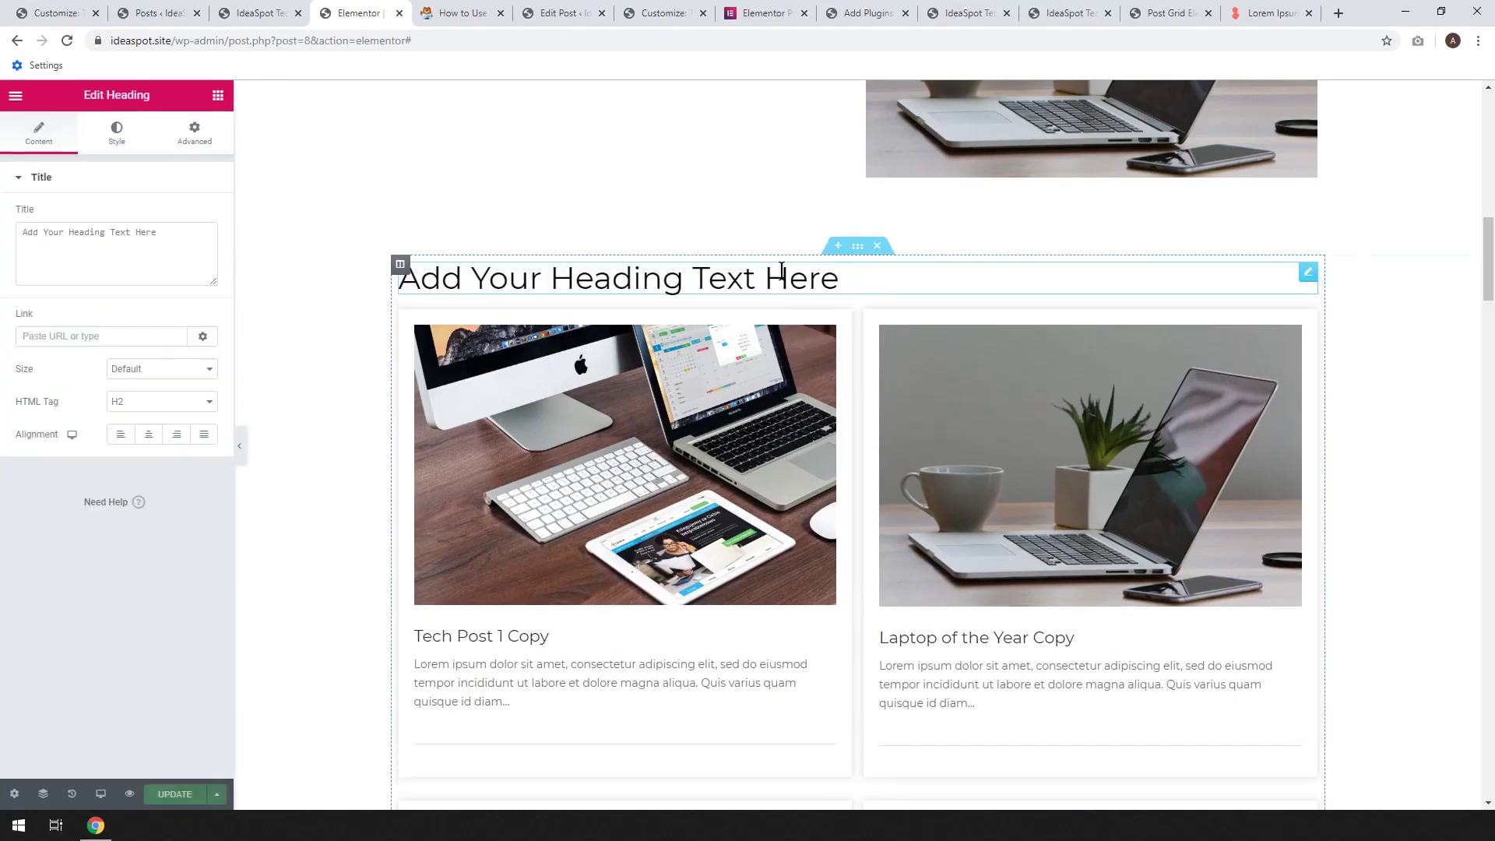
left_click(192, 237)
key("ctrl+a")
type("Latest")
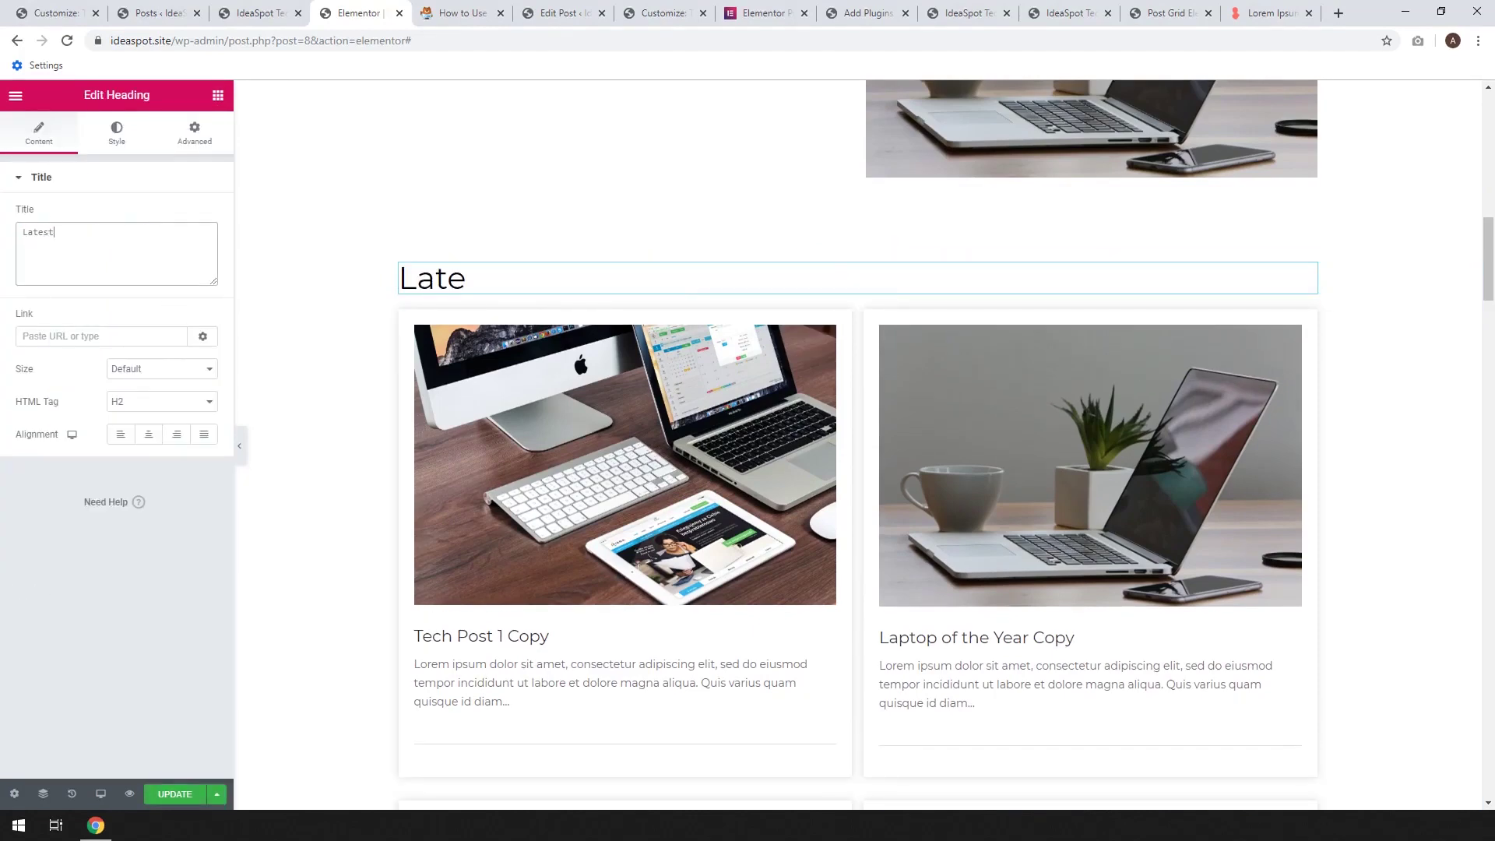
type(" from our Blog")
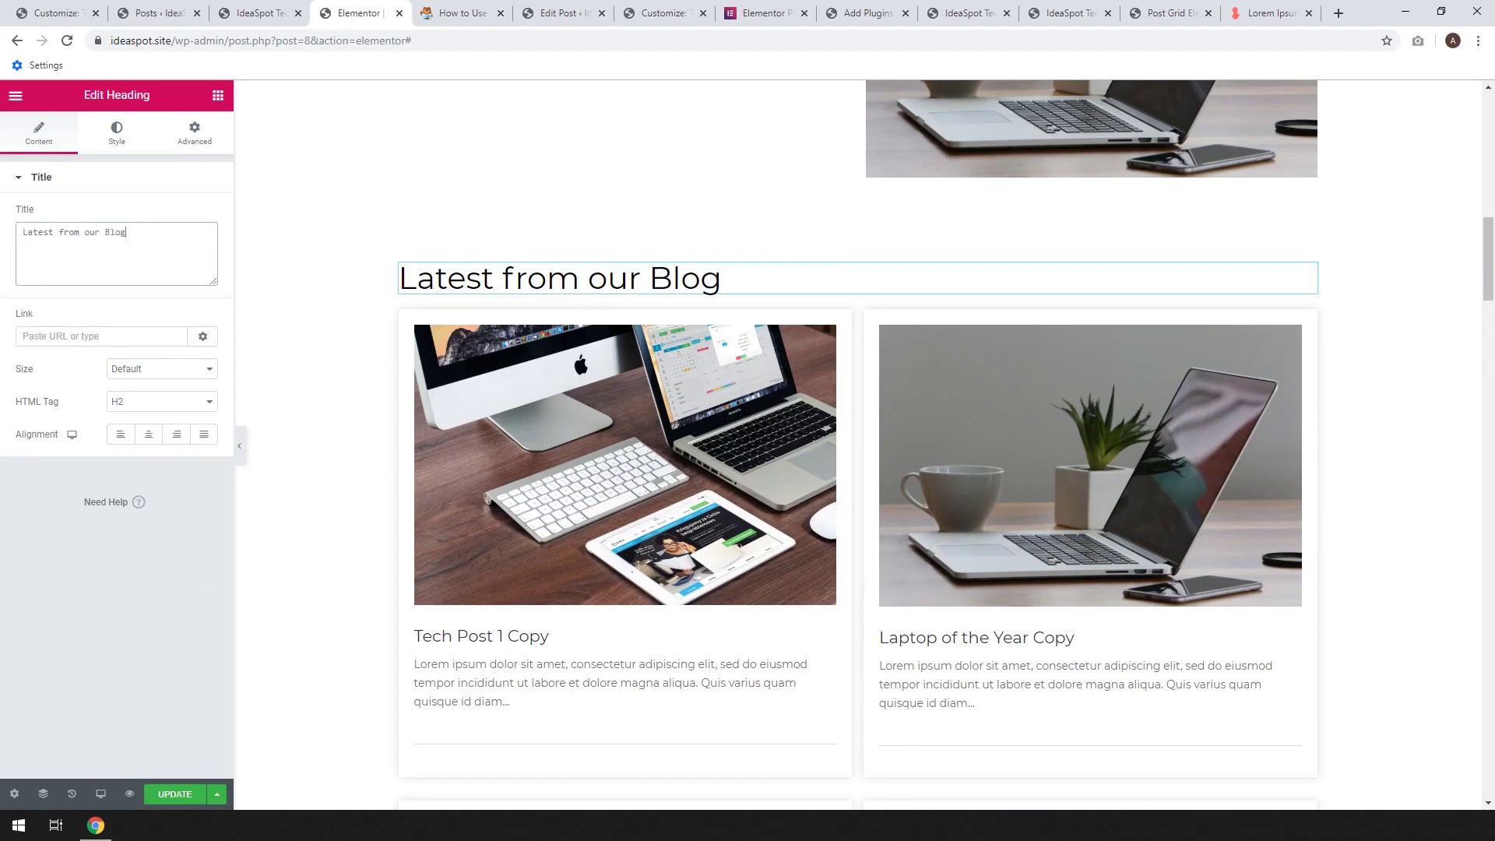
scroll(577, 375, "up", 1)
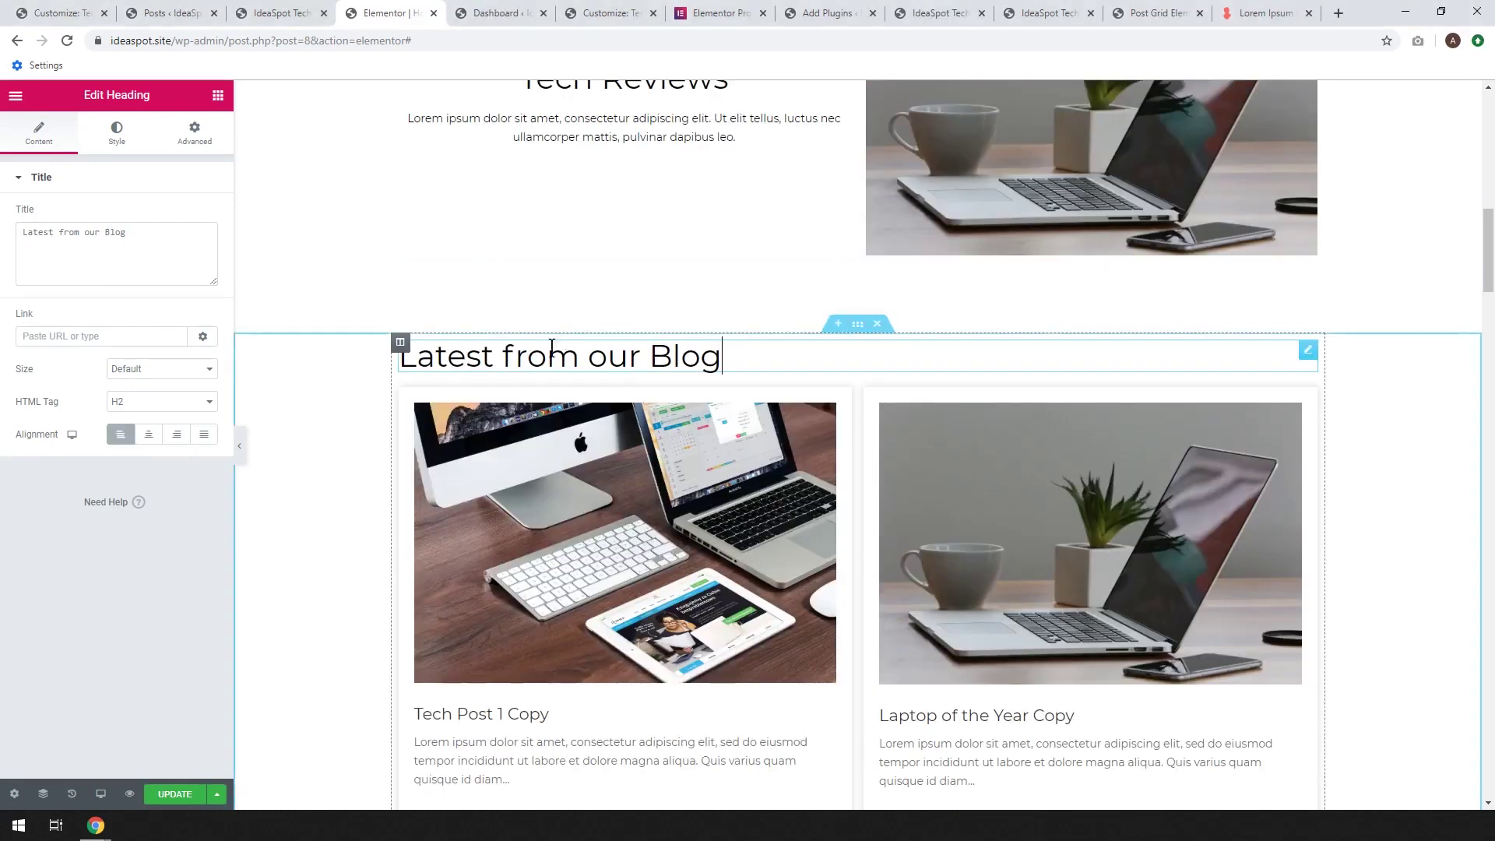
left_click(145, 435)
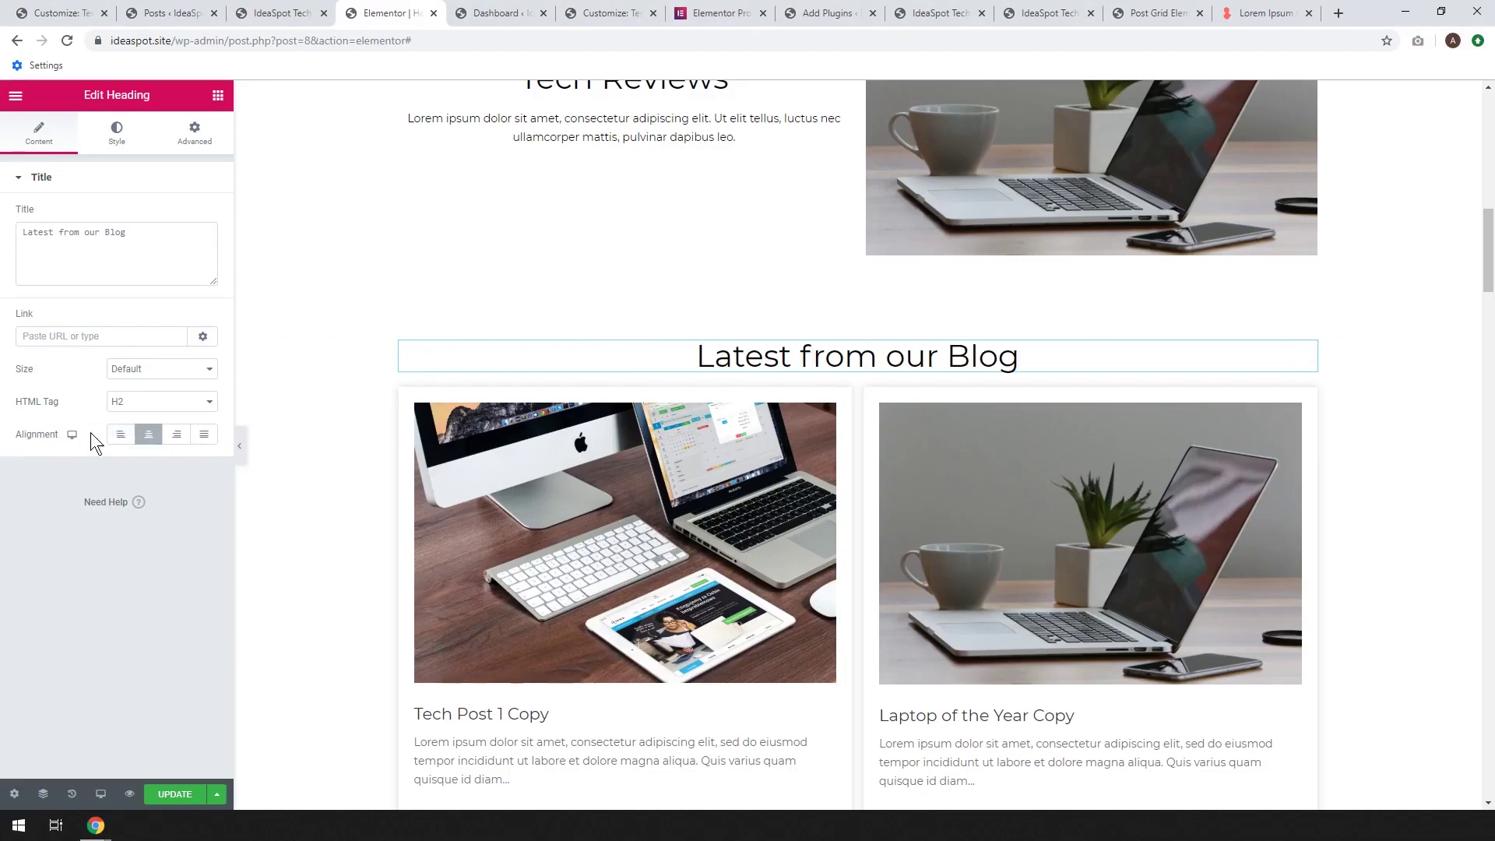
left_click(167, 791)
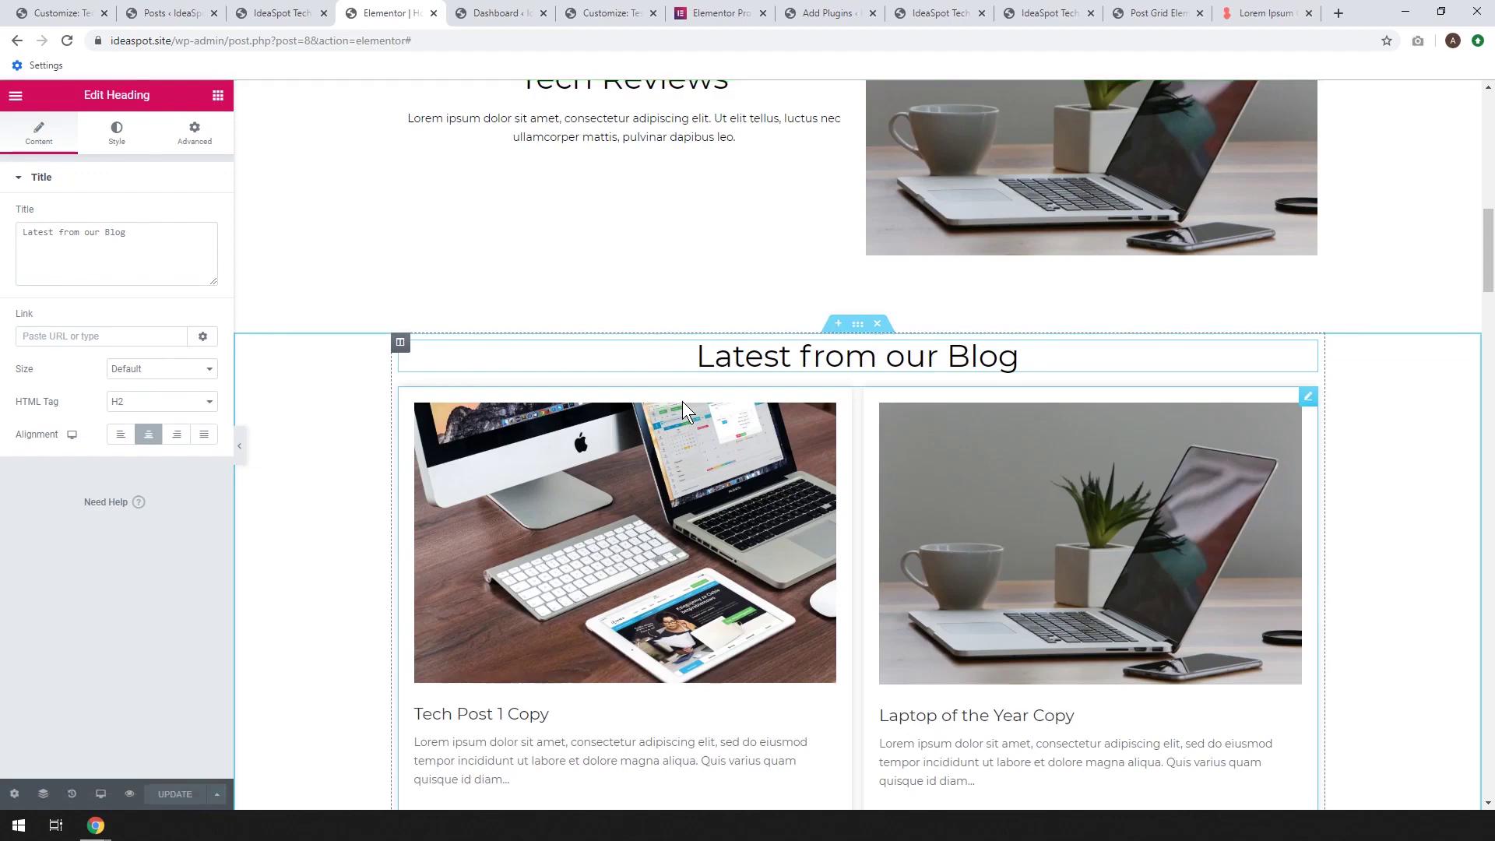
Reload the live IdeaSpot Tech homepage and scroll through it to check the new IDEA header logo
left_click(288, 10)
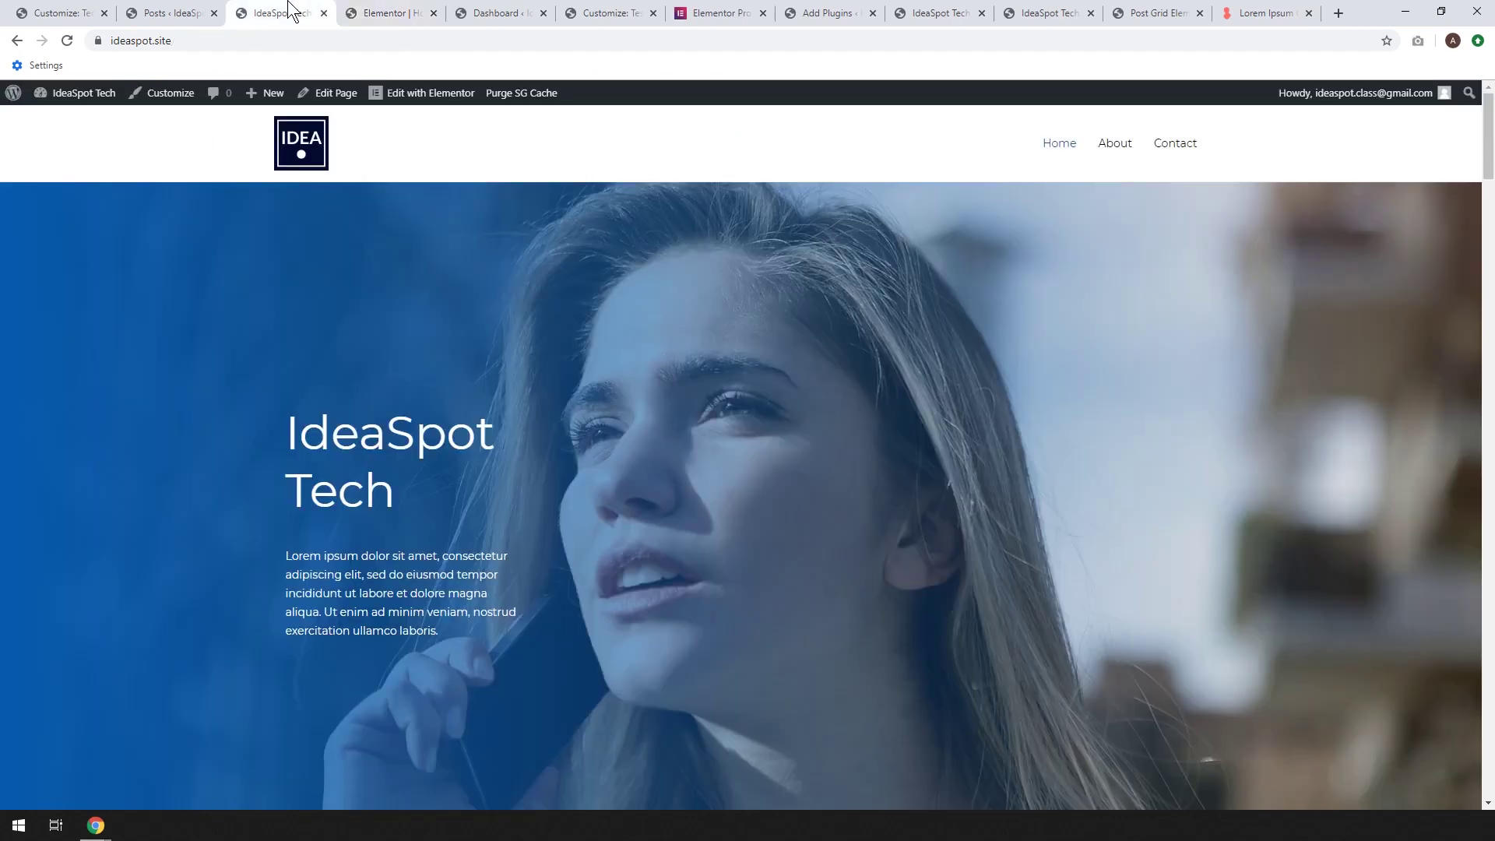
left_click(63, 44)
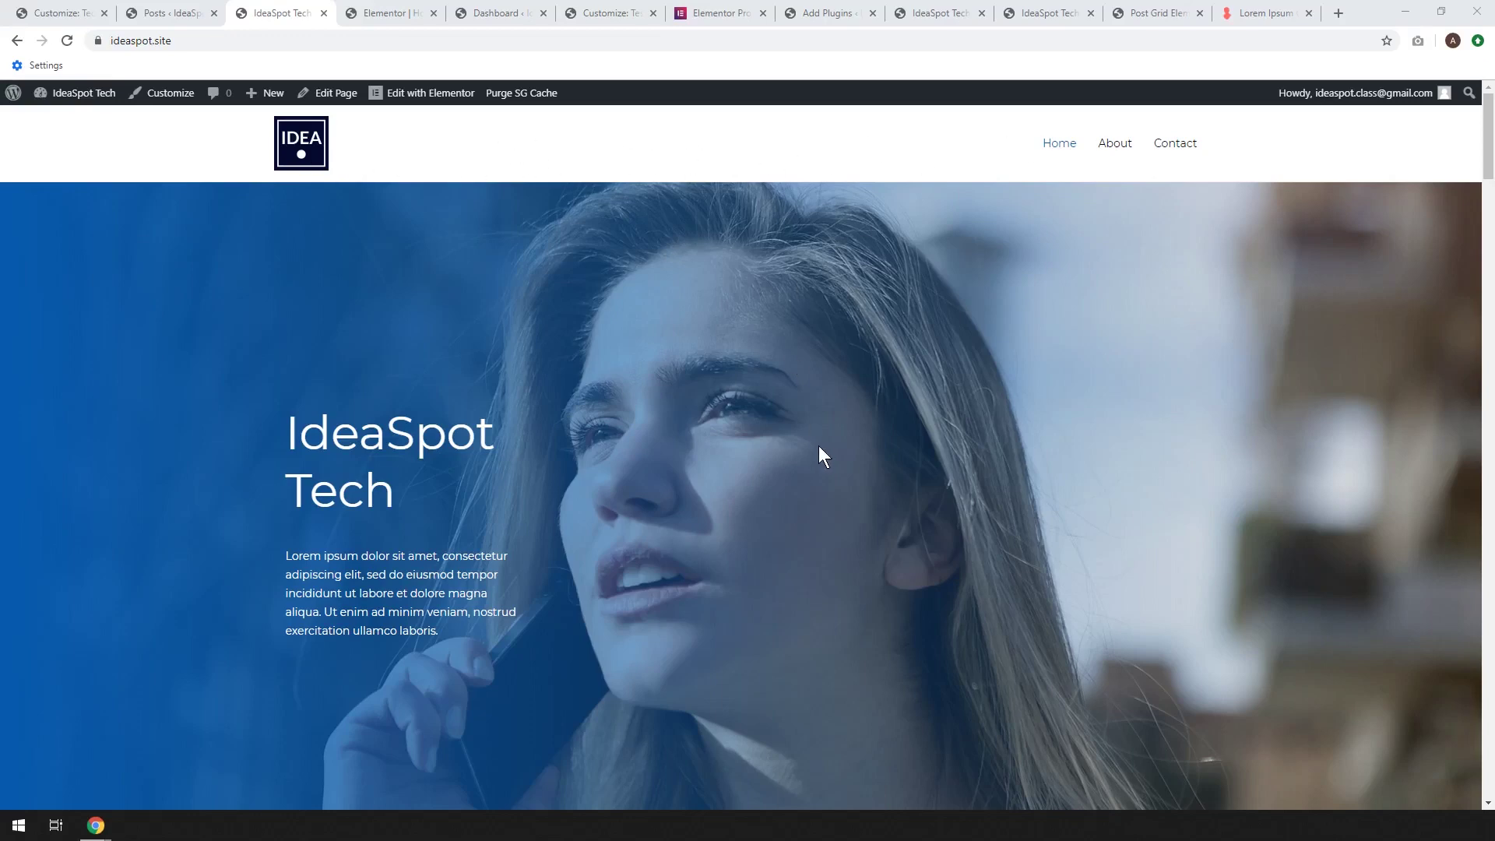
scroll(689, 448, "down", 8)
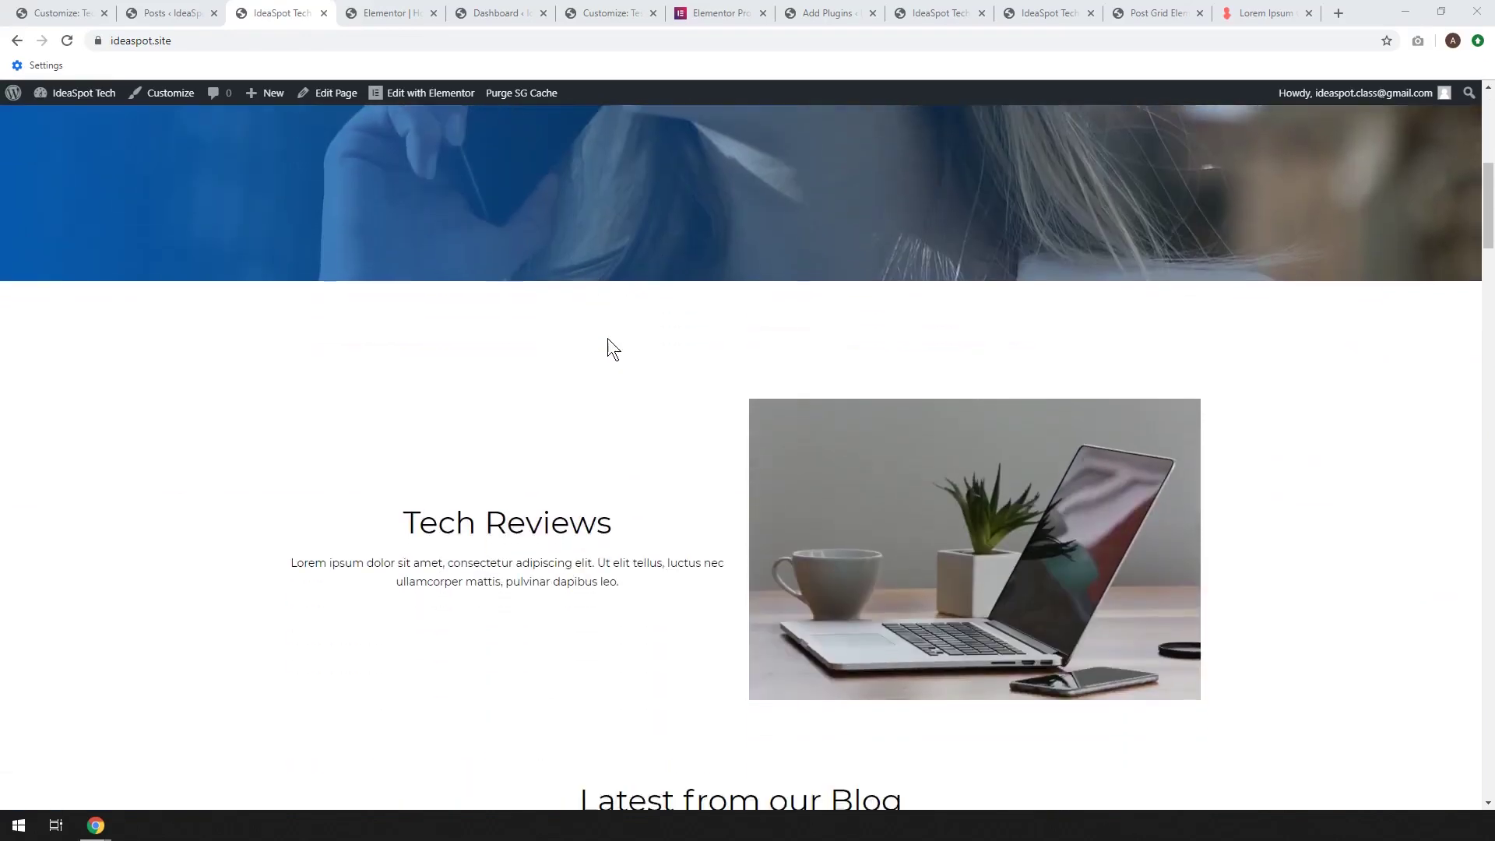
scroll(824, 316, "down", 10)
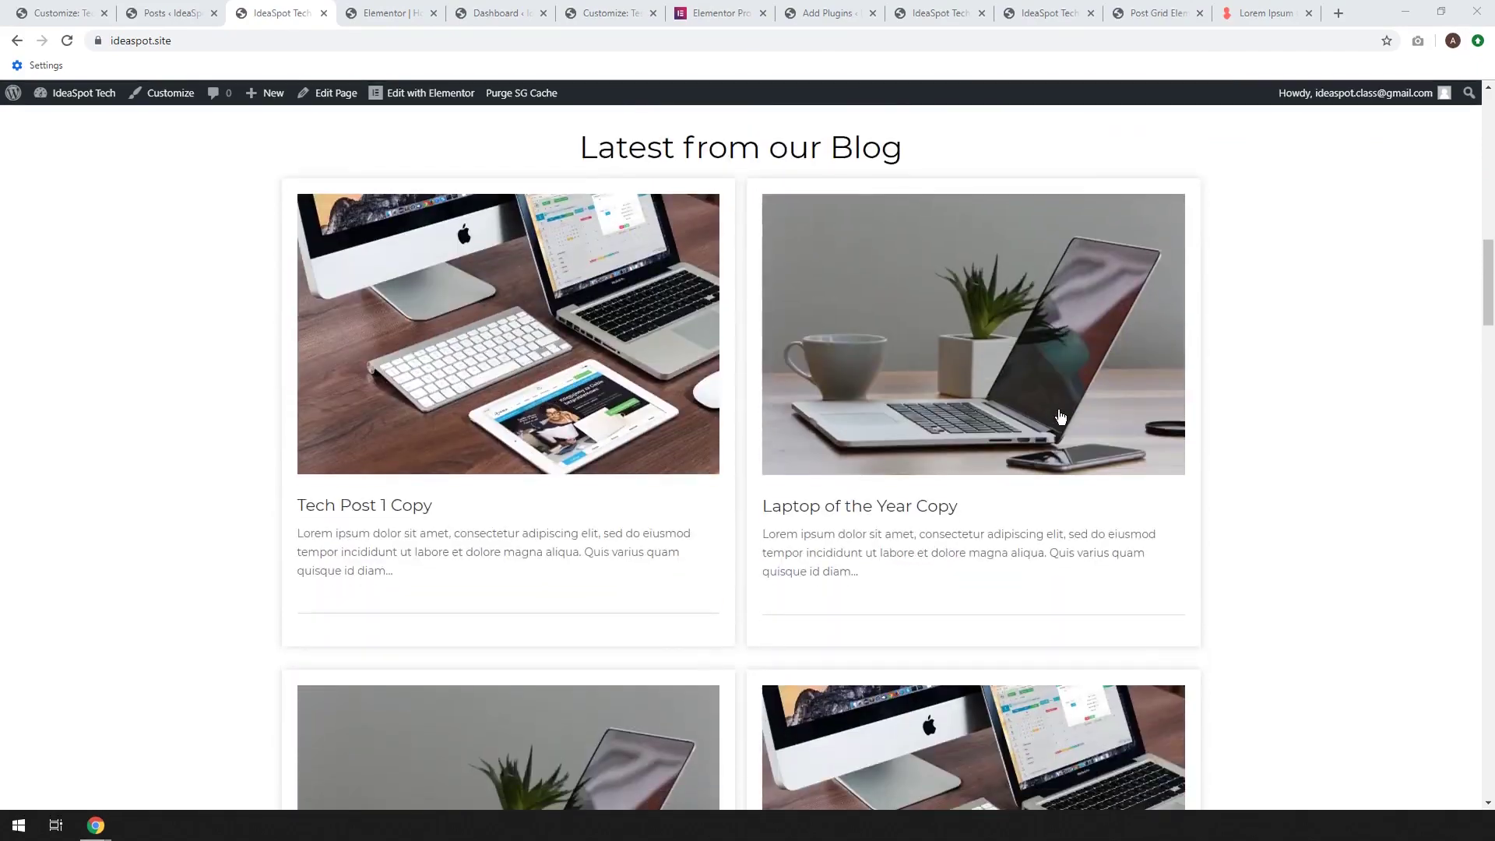
scroll(783, 360, "down", 4)
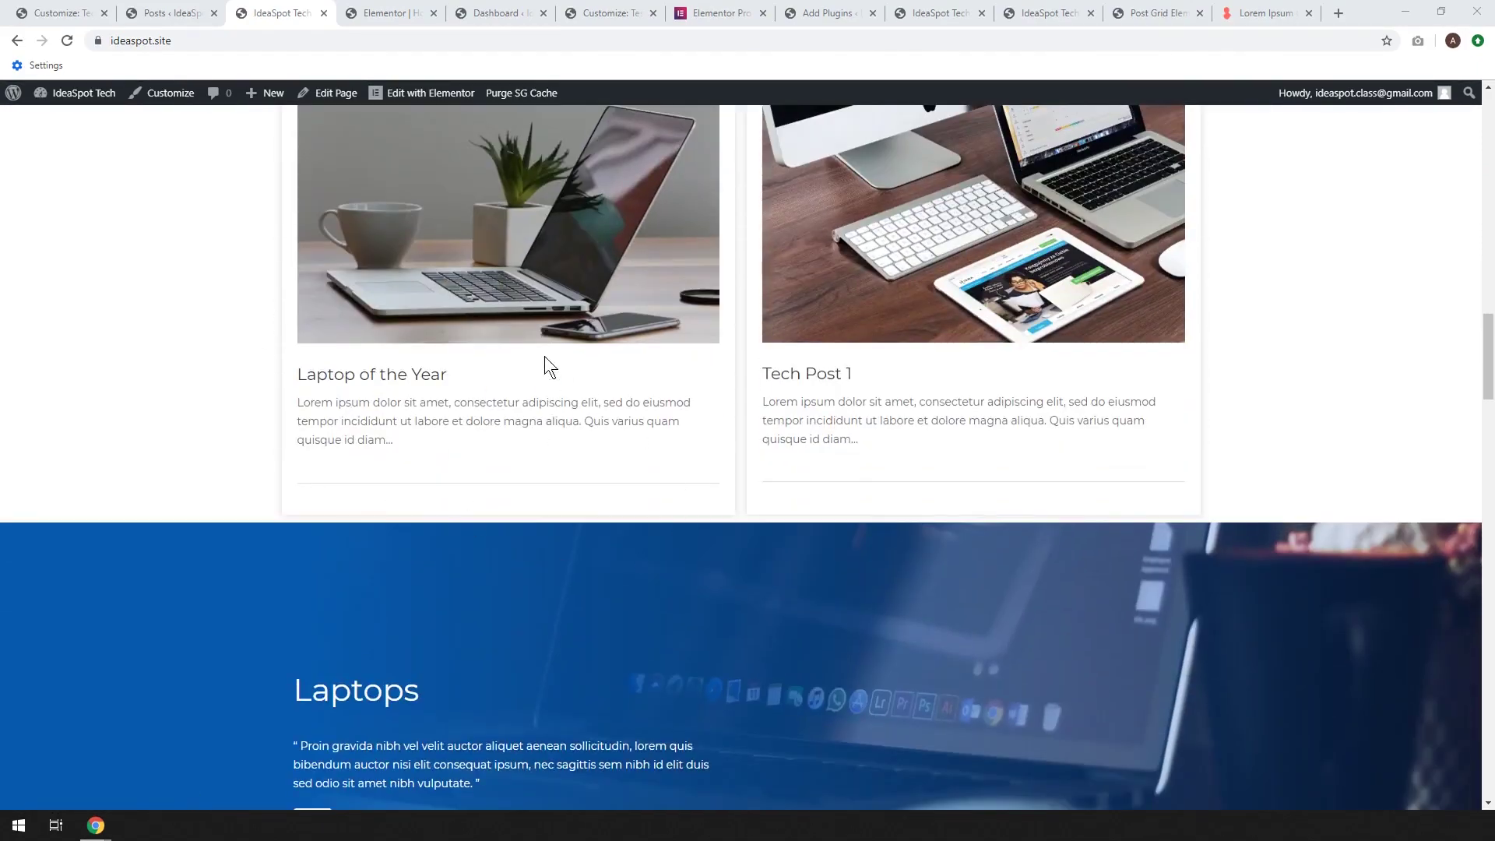
scroll(440, 422, "up", 3)
scroll(440, 361, "down", 3)
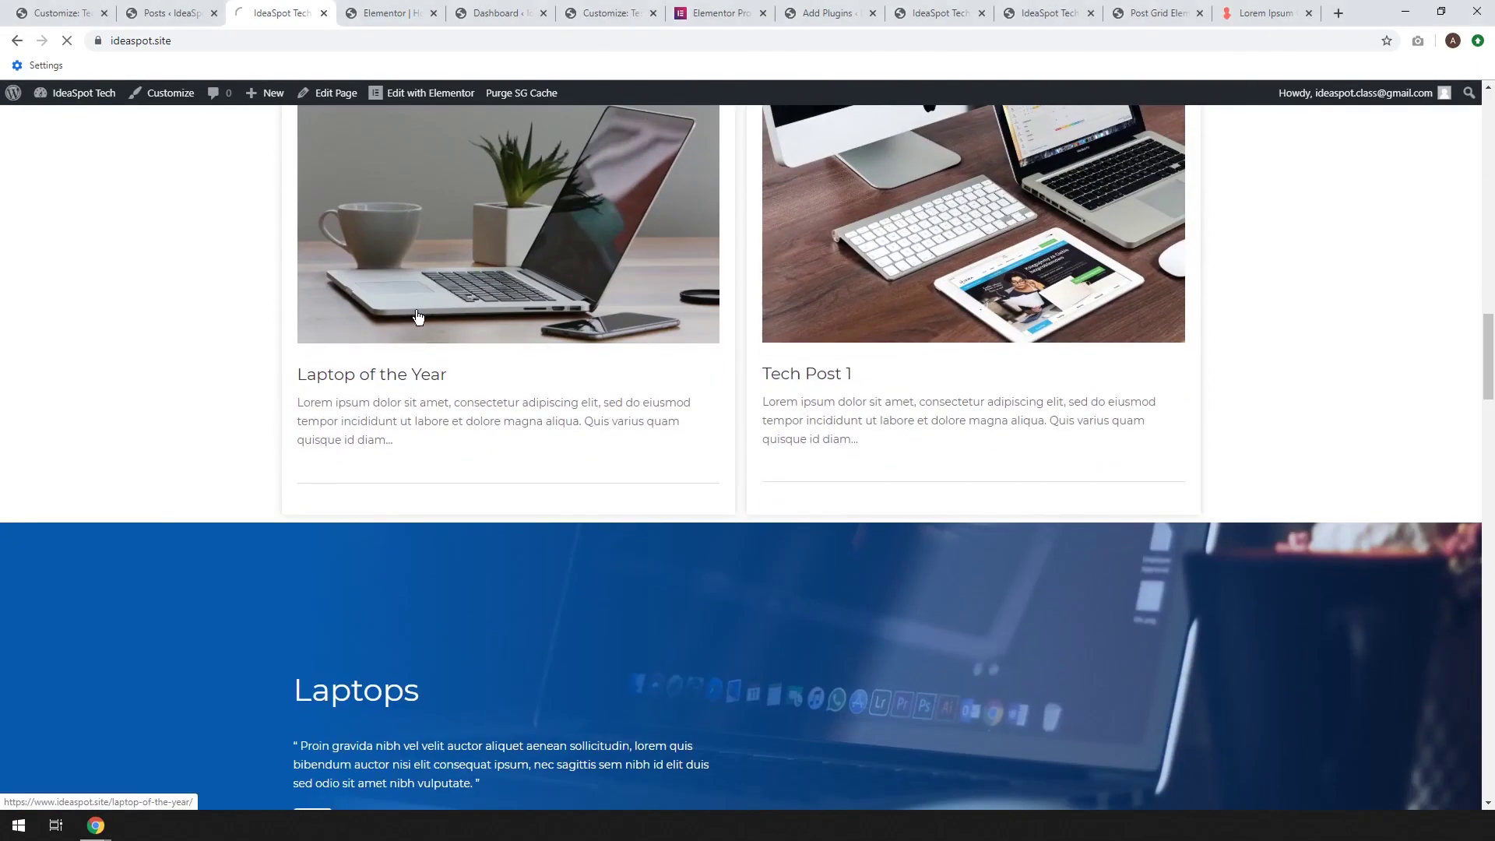
Open the Laptop of the Year post, then return to the homepage
left_click(457, 299)
scroll(646, 376, "down", 11)
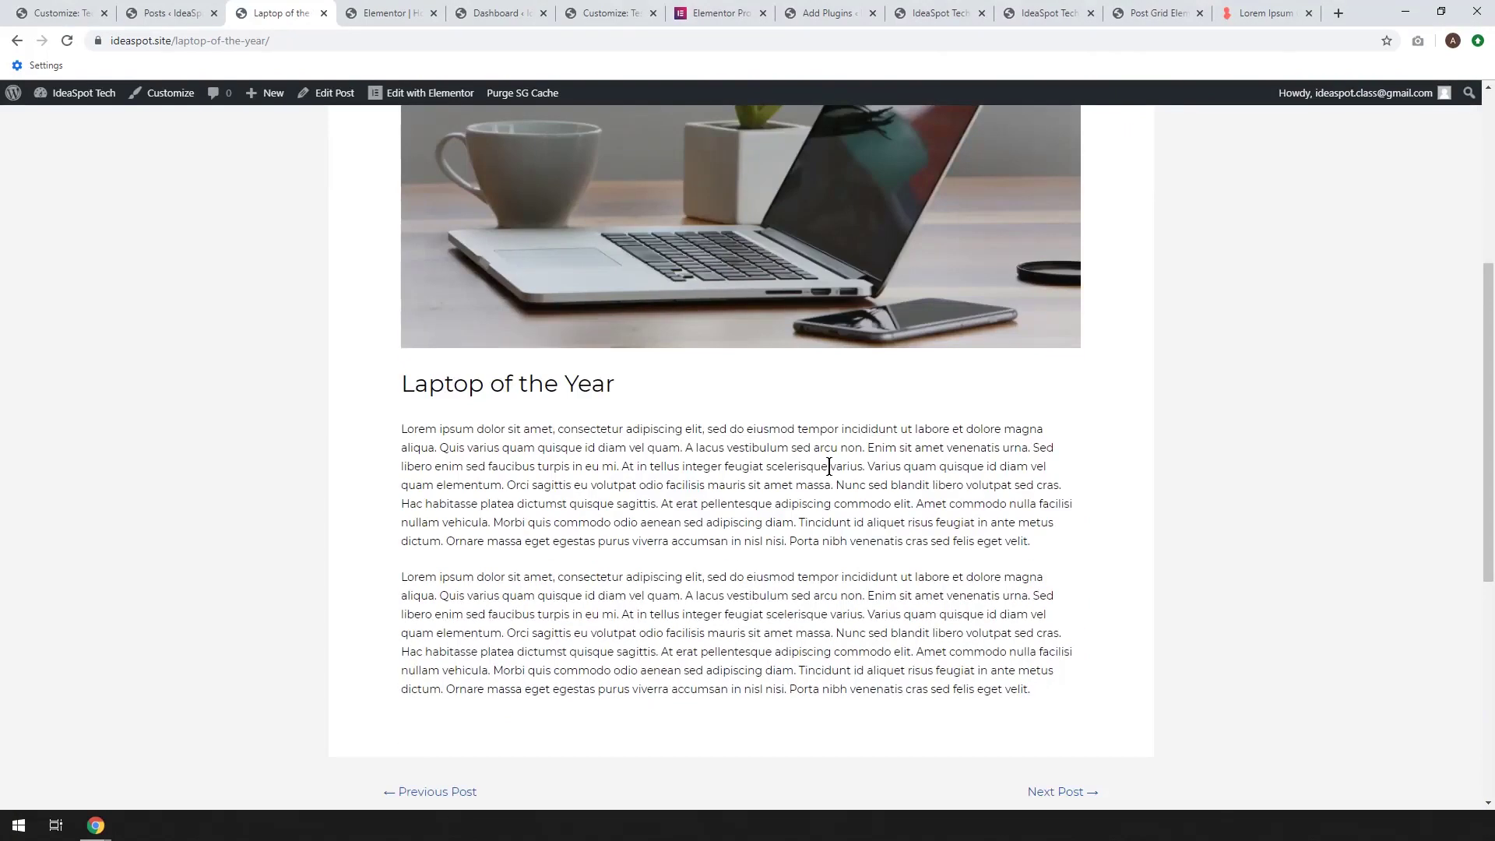
scroll(829, 466, "up", 15)
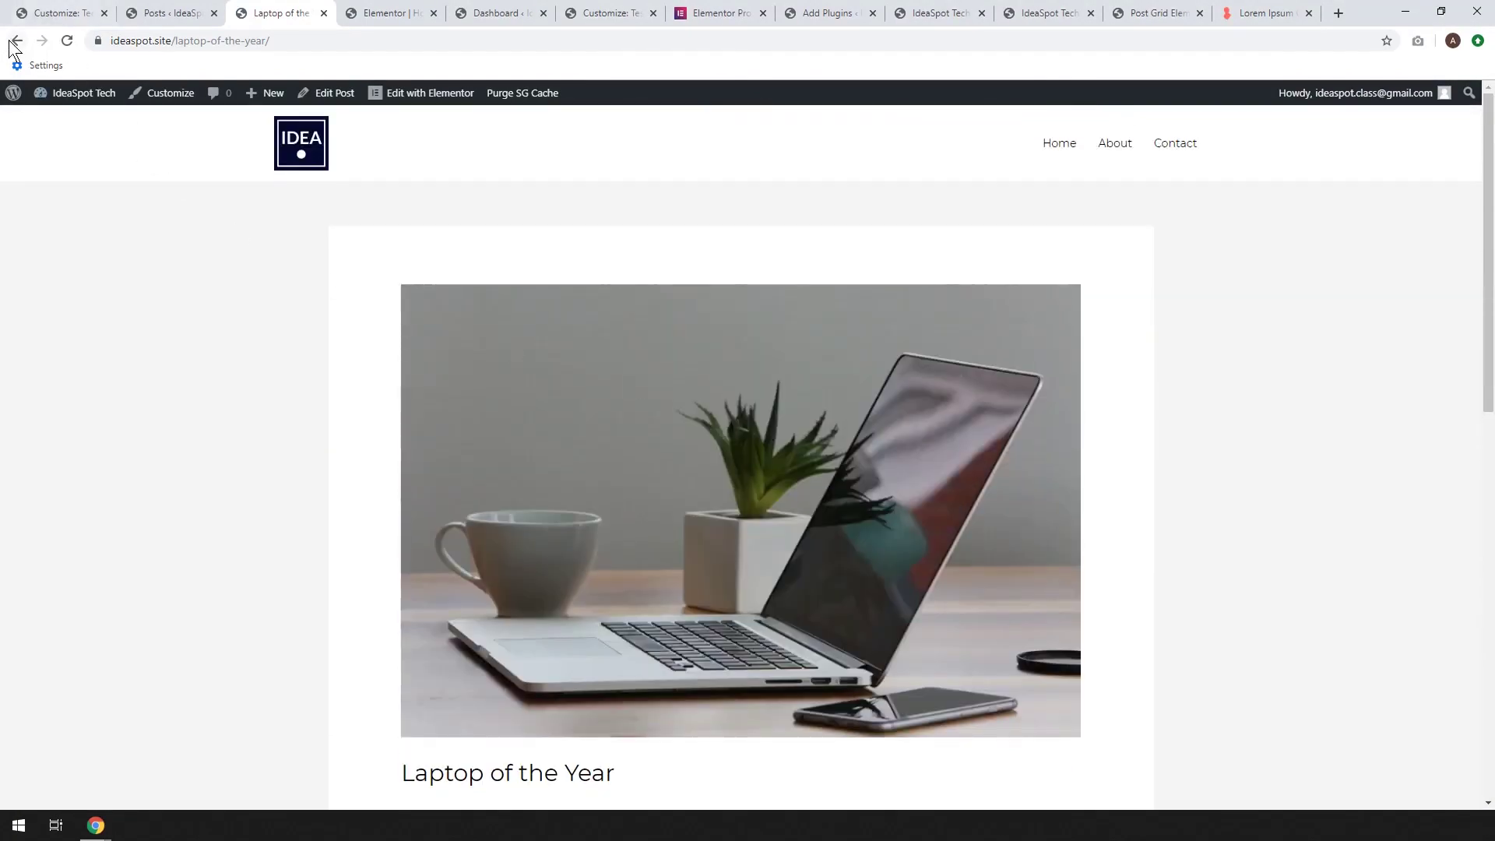
left_click(12, 42)
scroll(646, 320, "up", 10)
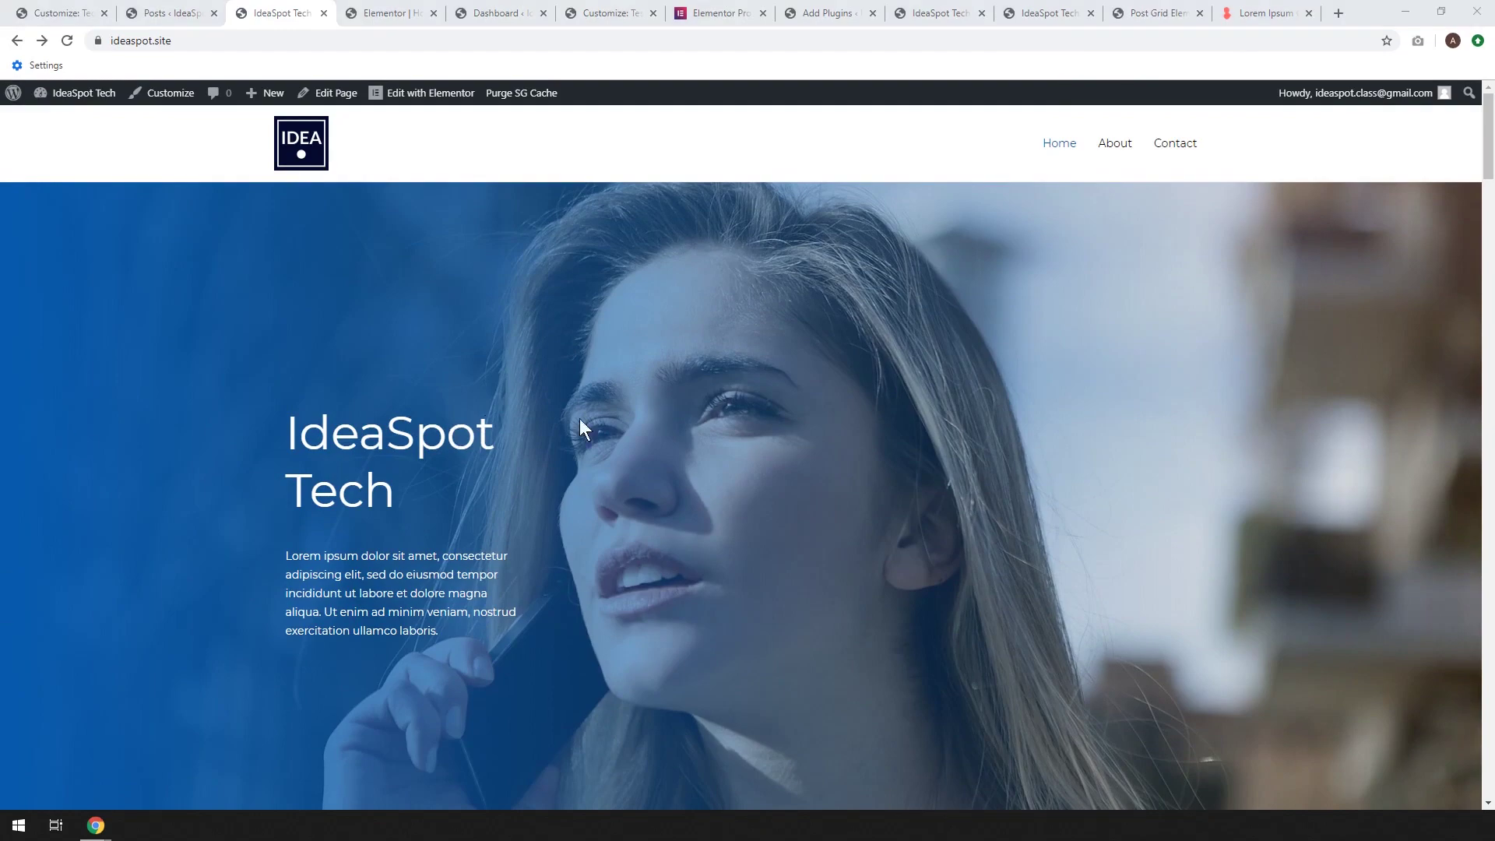
Open the Contact page and test its name, email, subject and message fields
left_click(1188, 144)
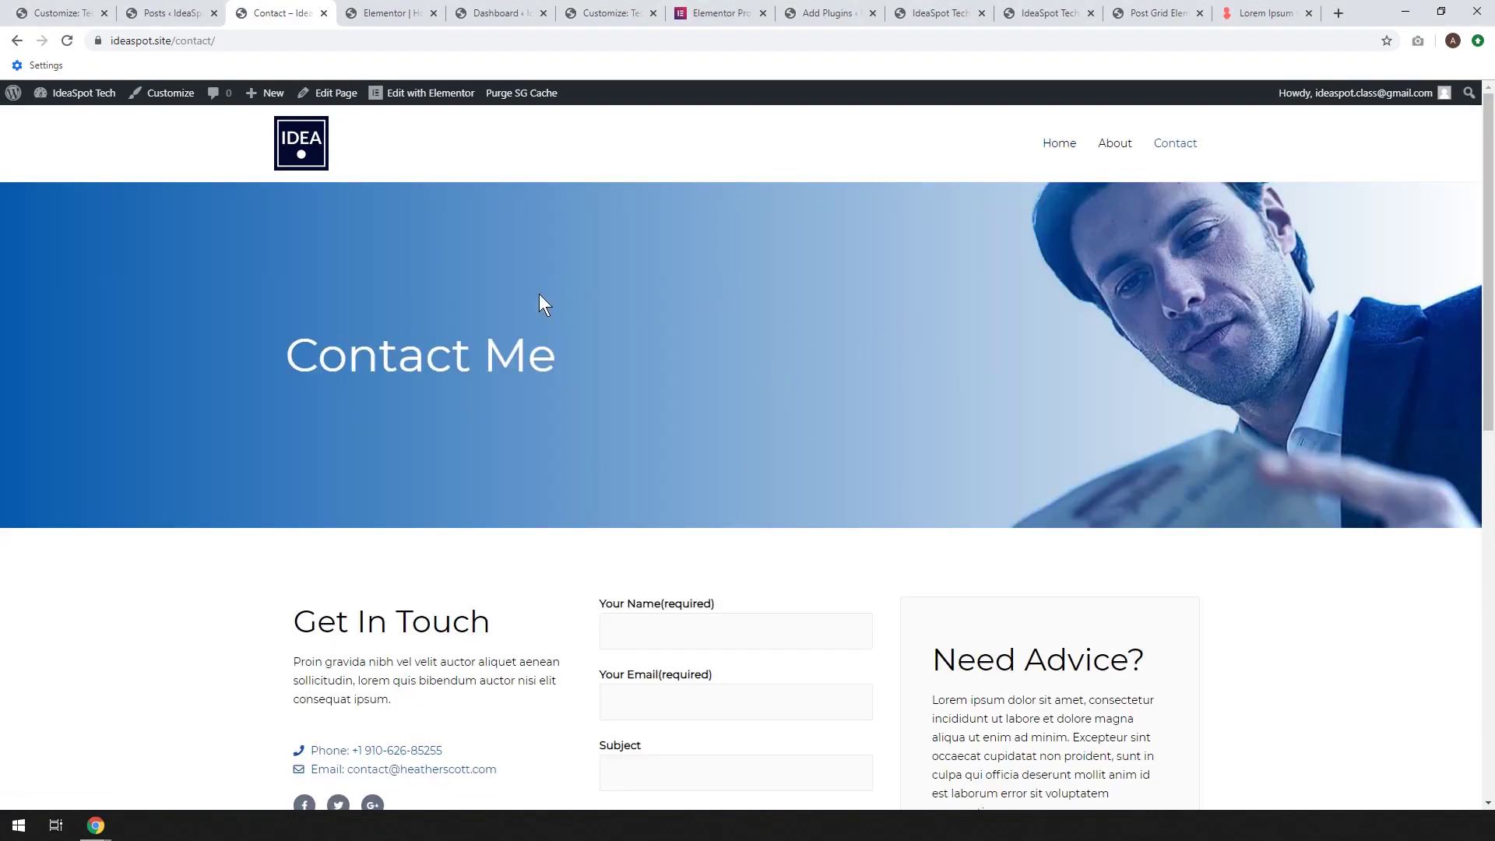
scroll(539, 293, "down", 3)
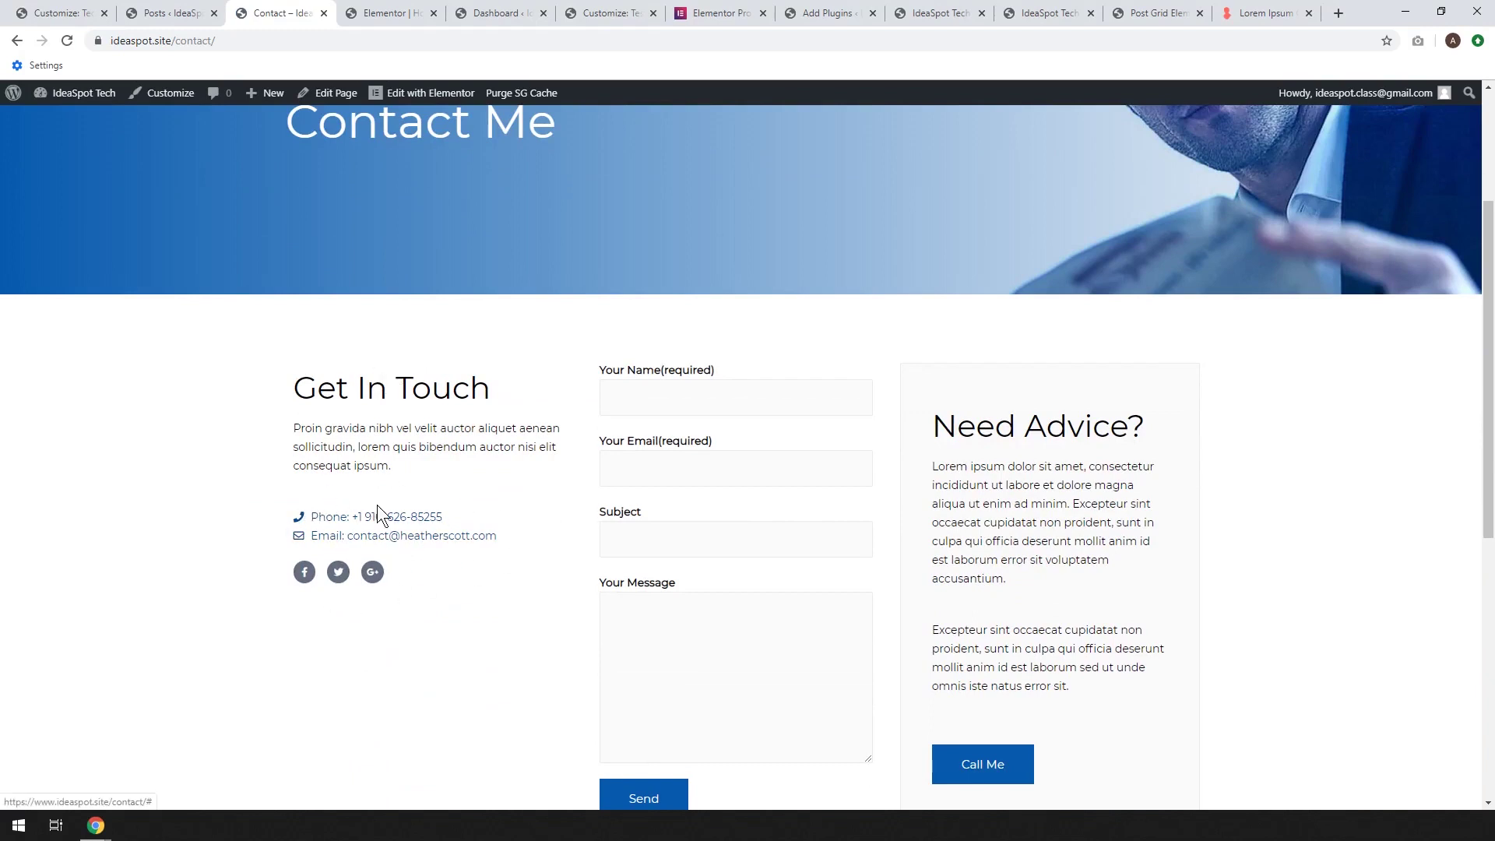
mouse_move(424, 95)
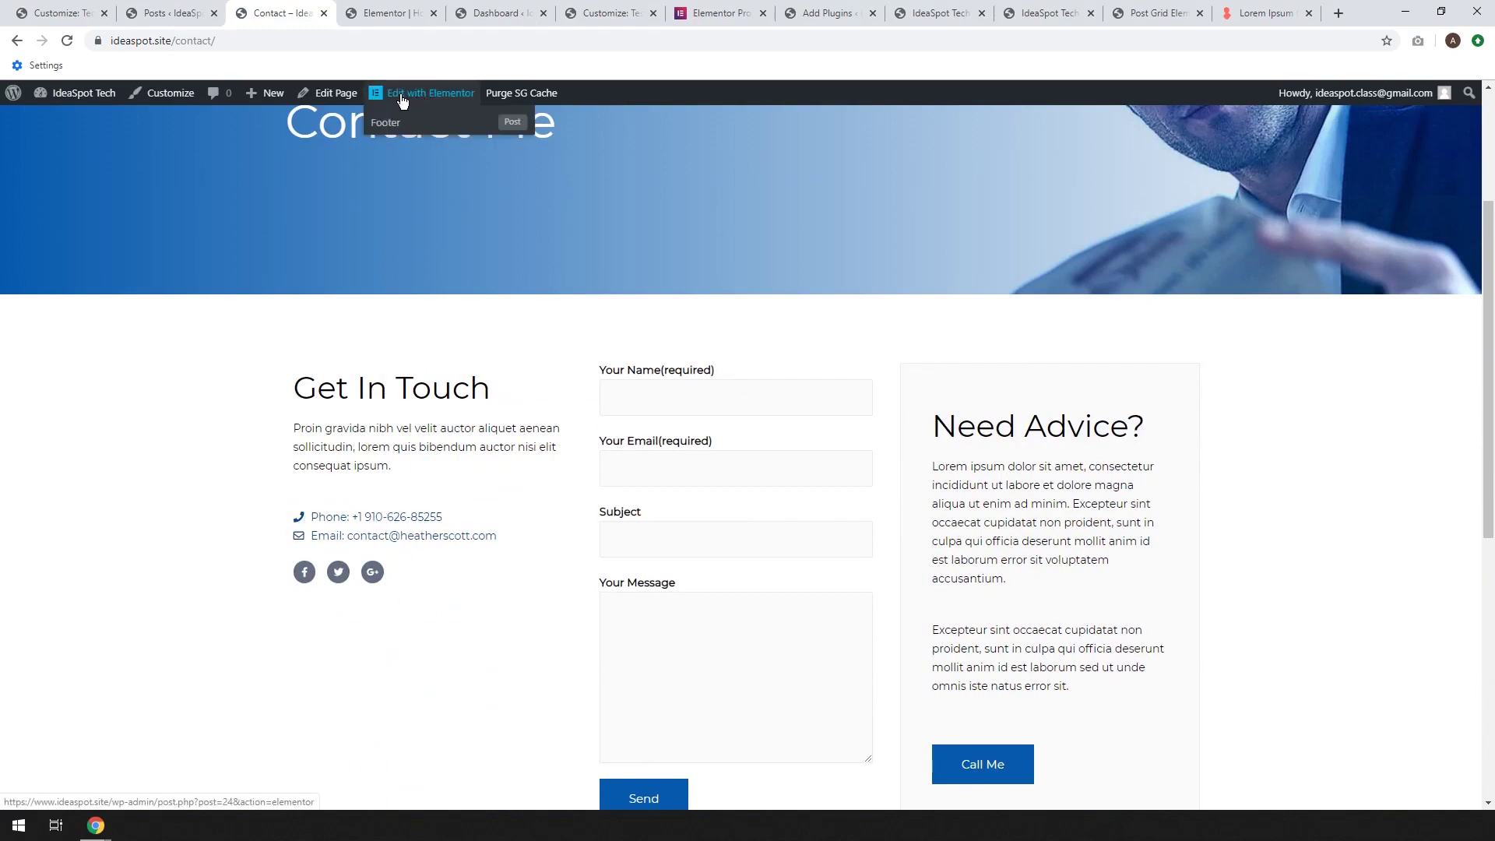
left_click(640, 397)
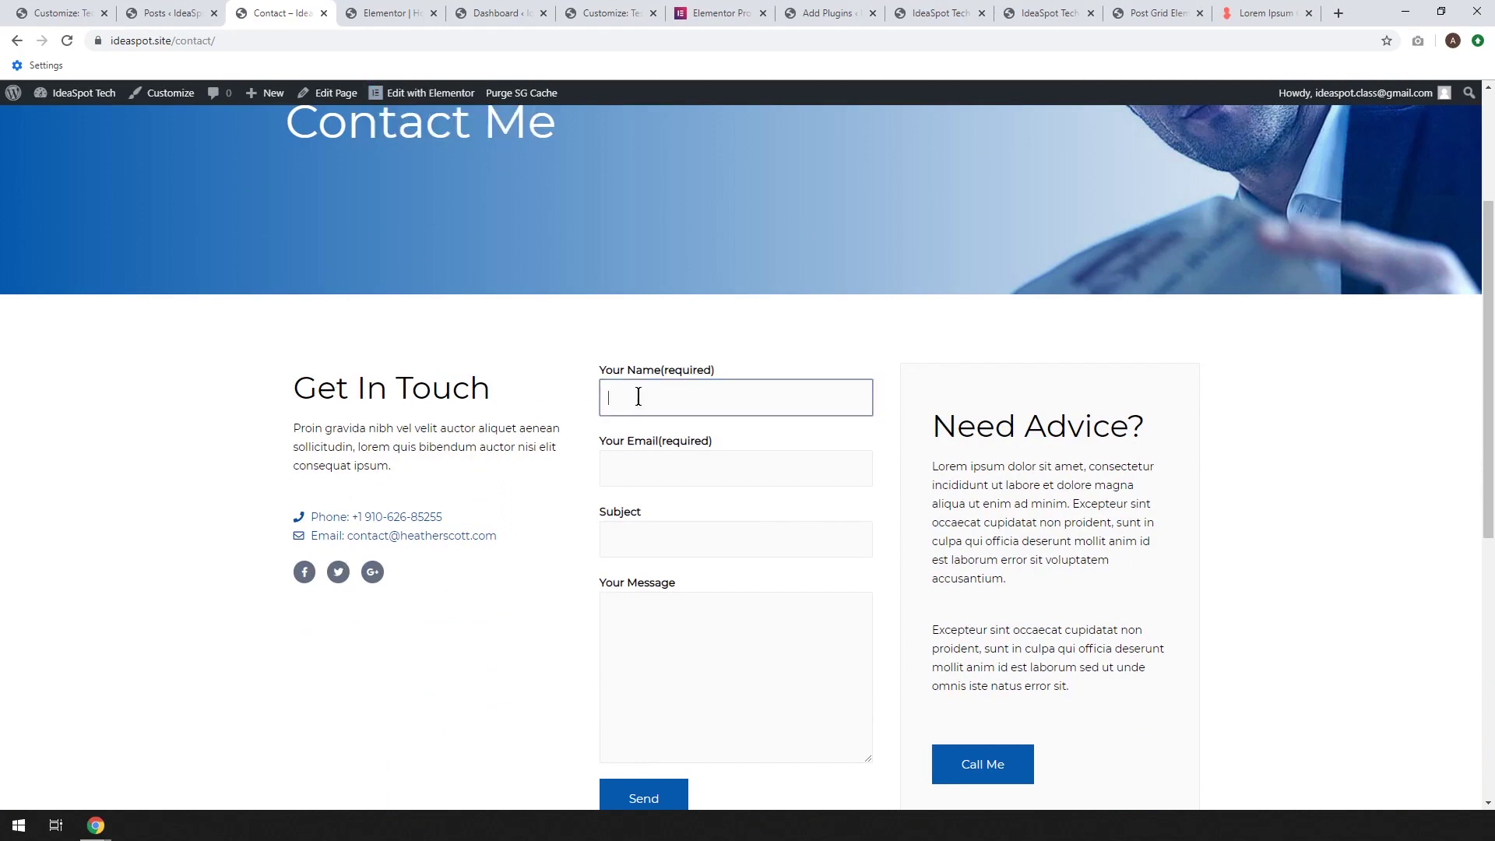
left_click(647, 470)
left_click(638, 543)
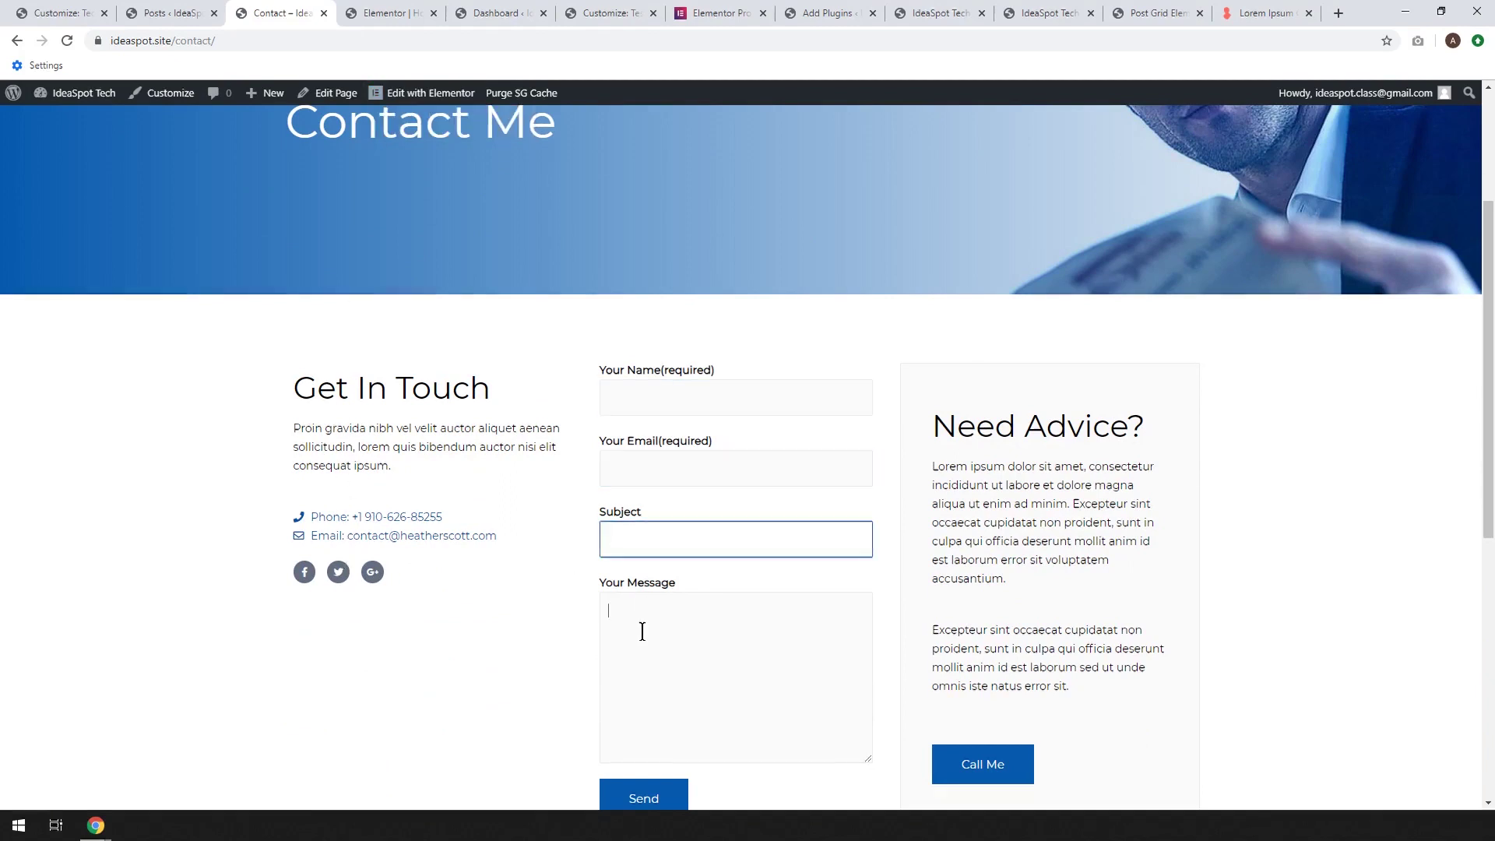
left_click(640, 626)
scroll(593, 789, "down", 1)
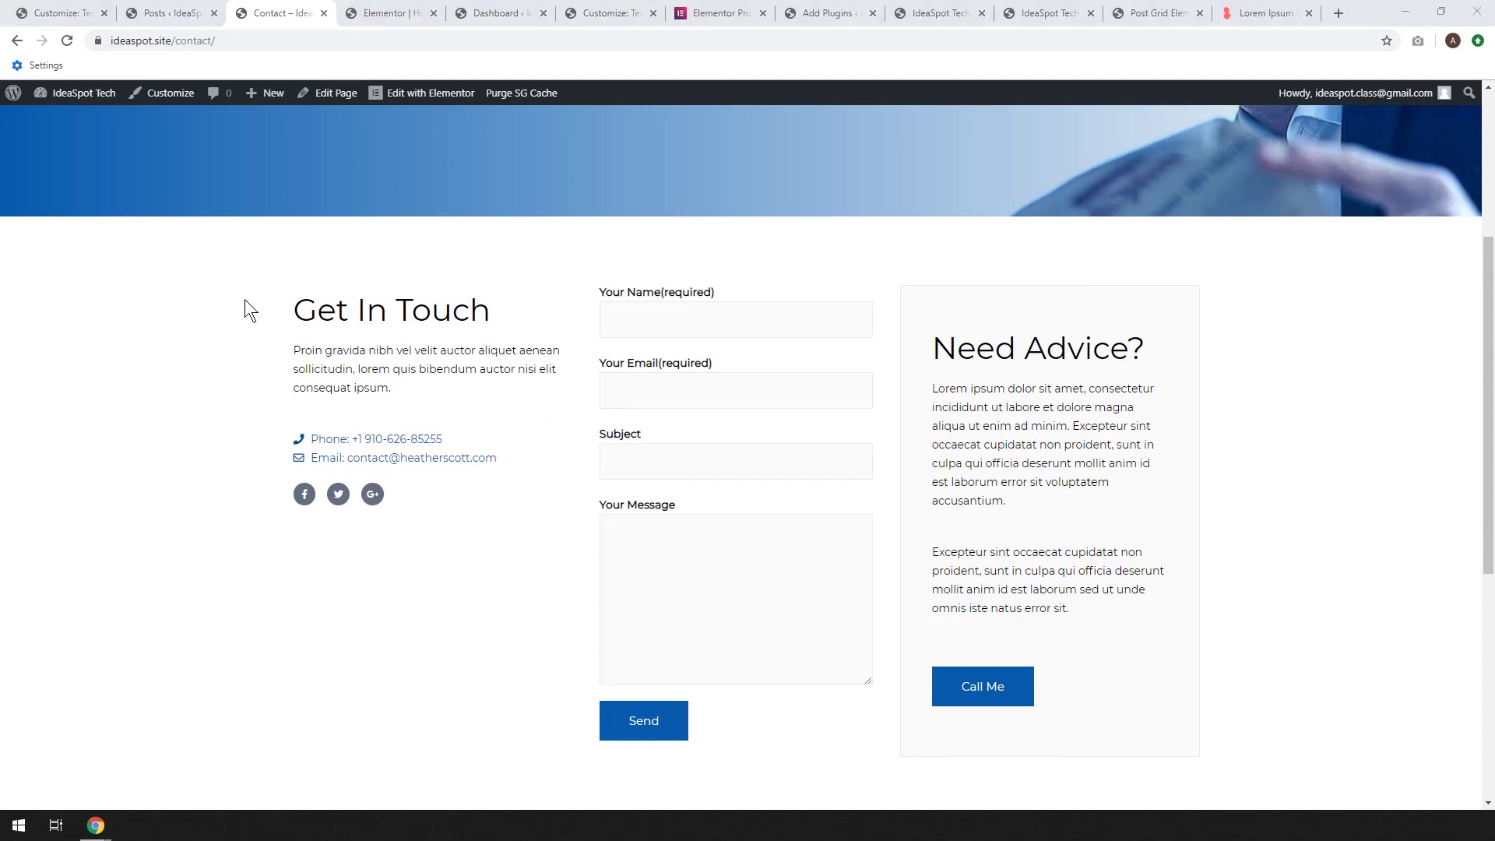
From the dashboard, open the Contact Us form for editing in WPForms
left_click(54, 122)
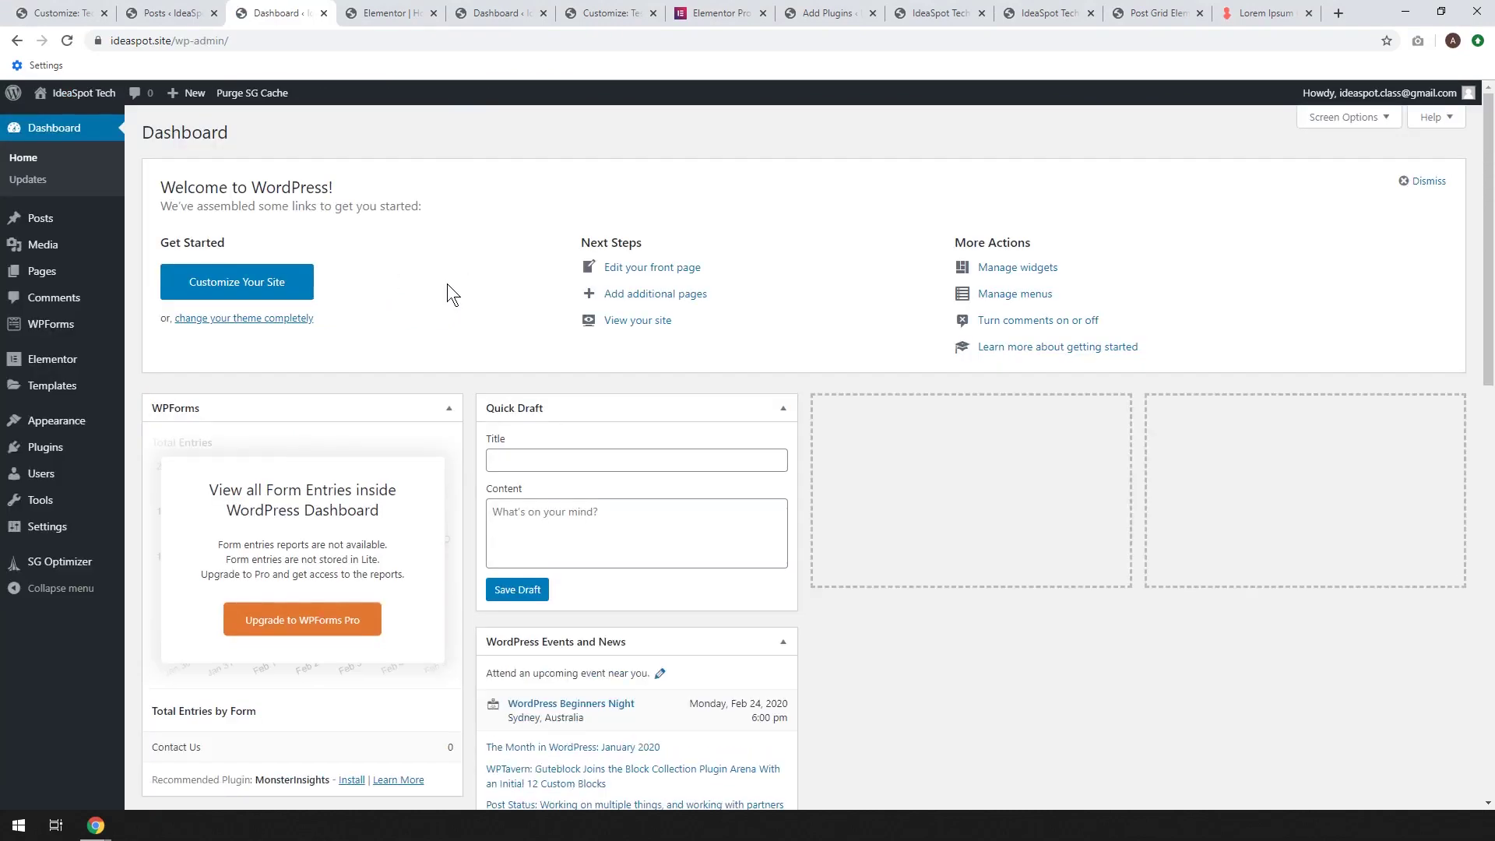
mouse_move(39, 328)
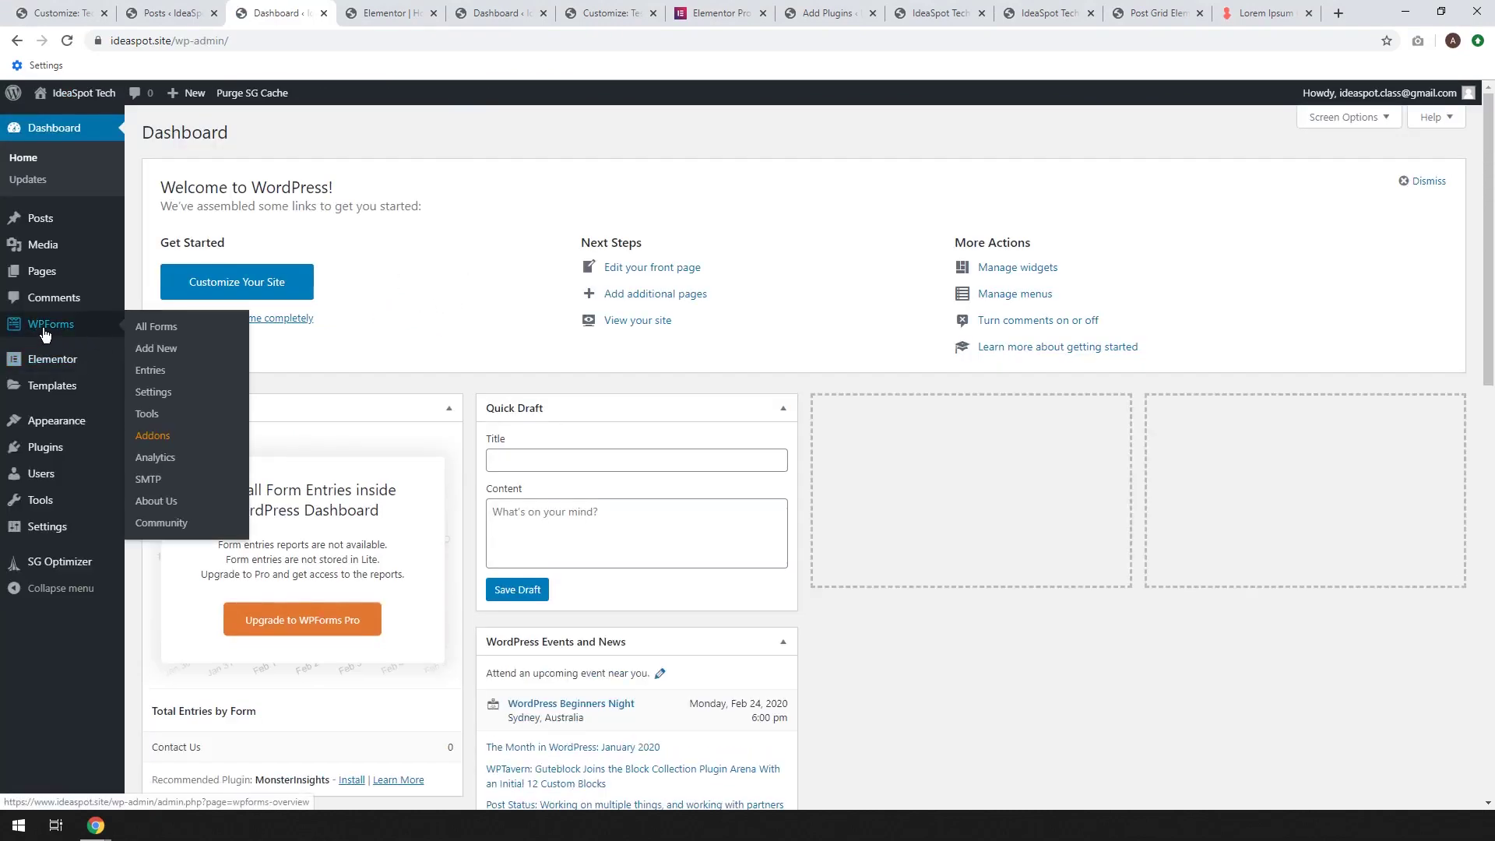
left_click(45, 333)
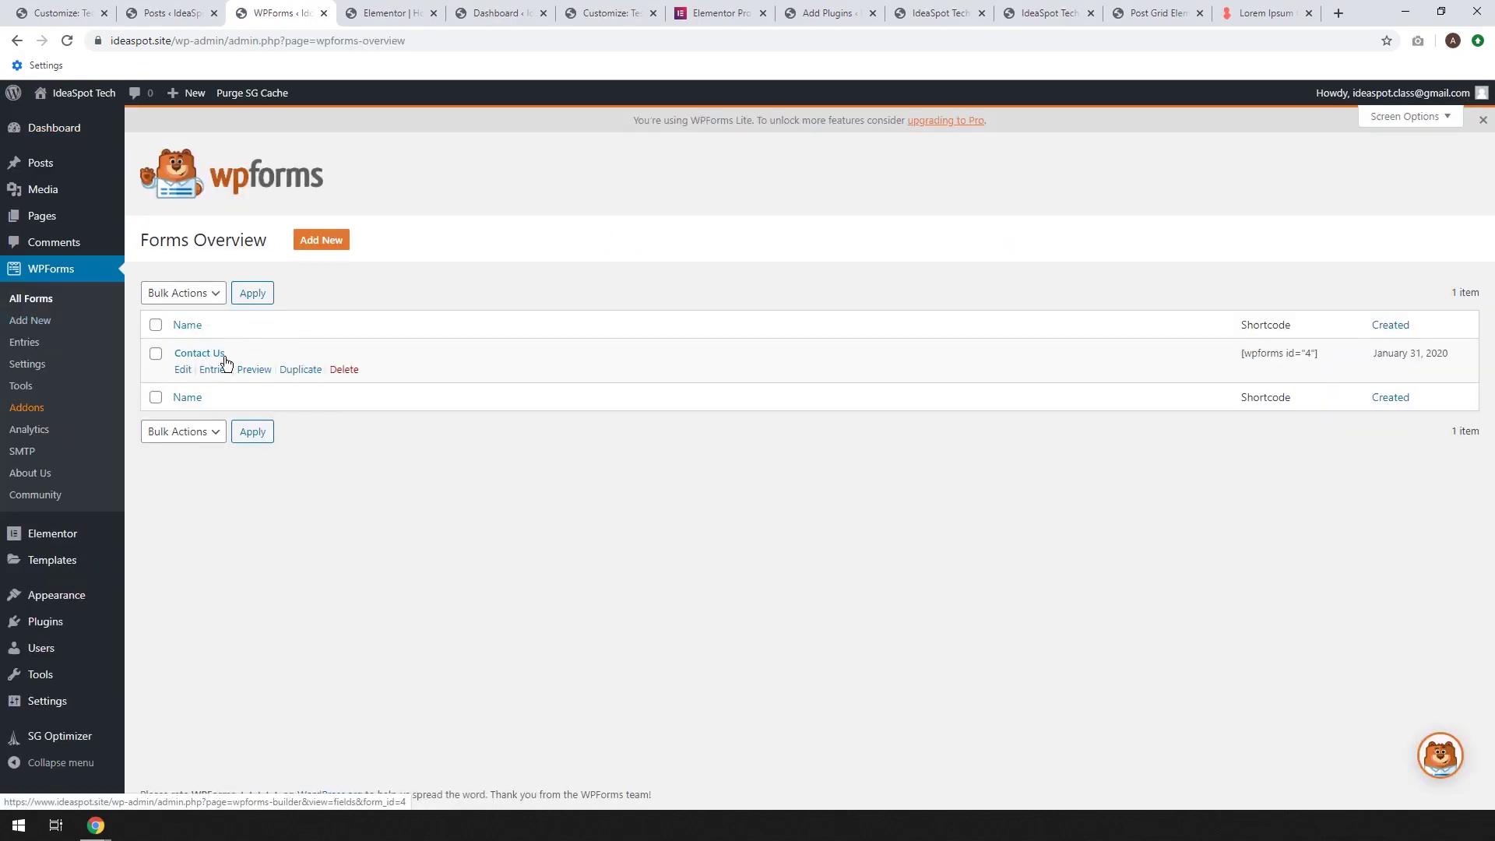
left_click(181, 369)
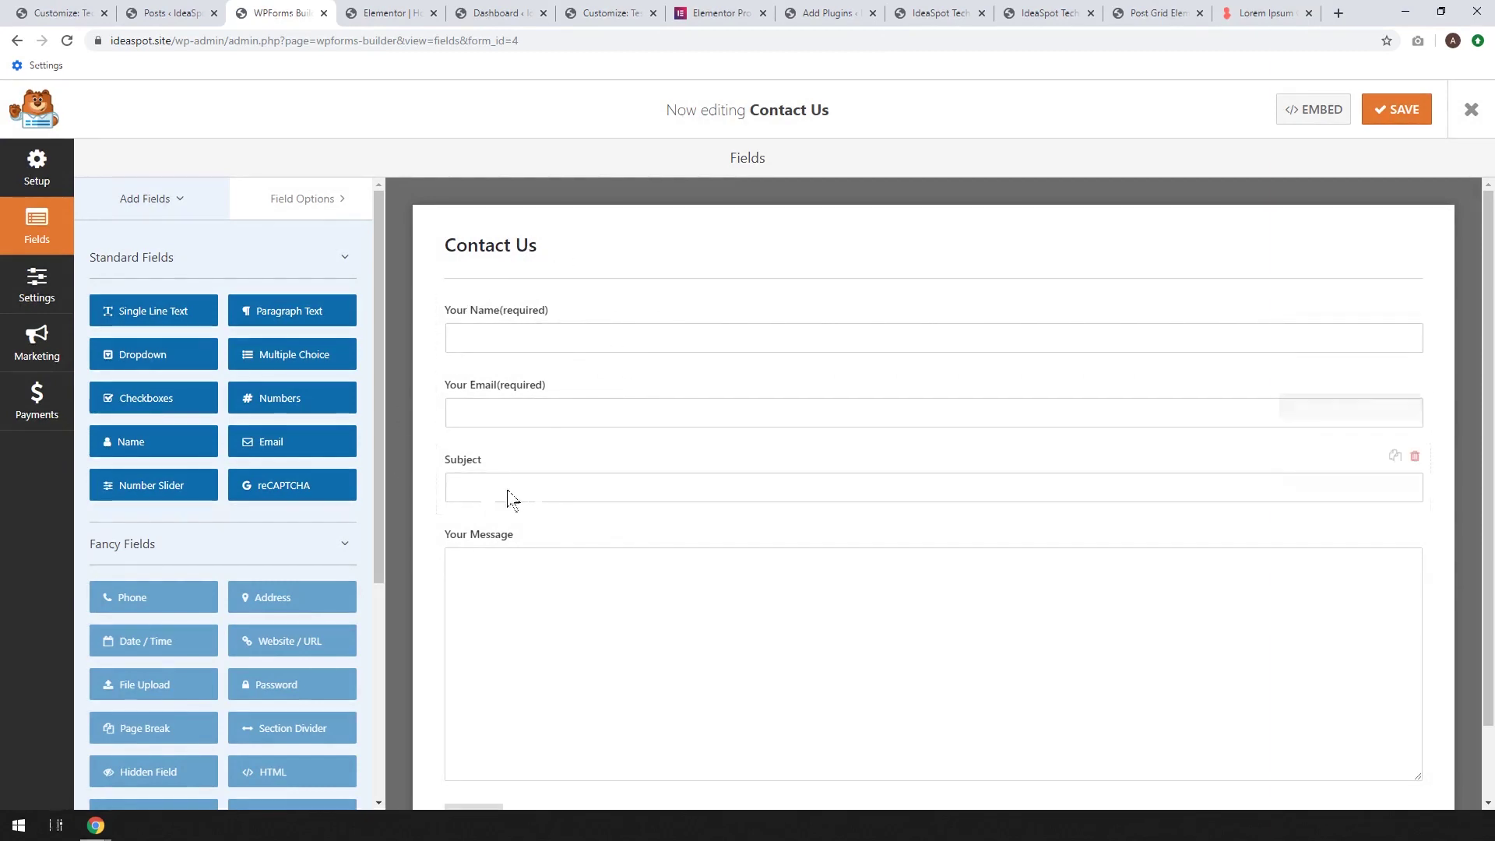
Add a Single Line Text field between Email and Subject, delete it, and show the form's General settings
scroll(483, 576, "down", 1)
scroll(492, 516, "up", 1)
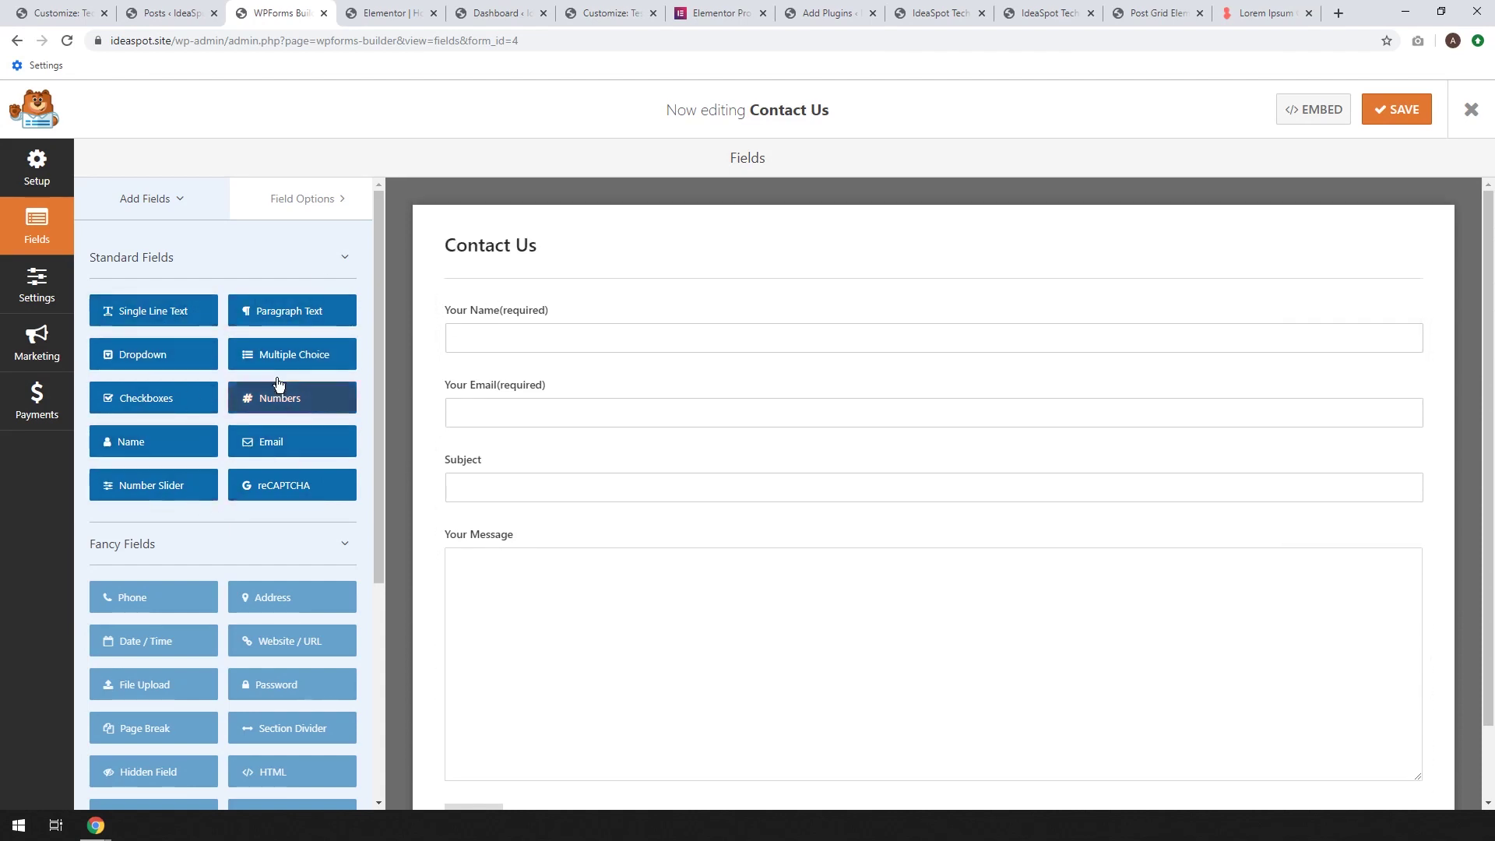
left_click(188, 326)
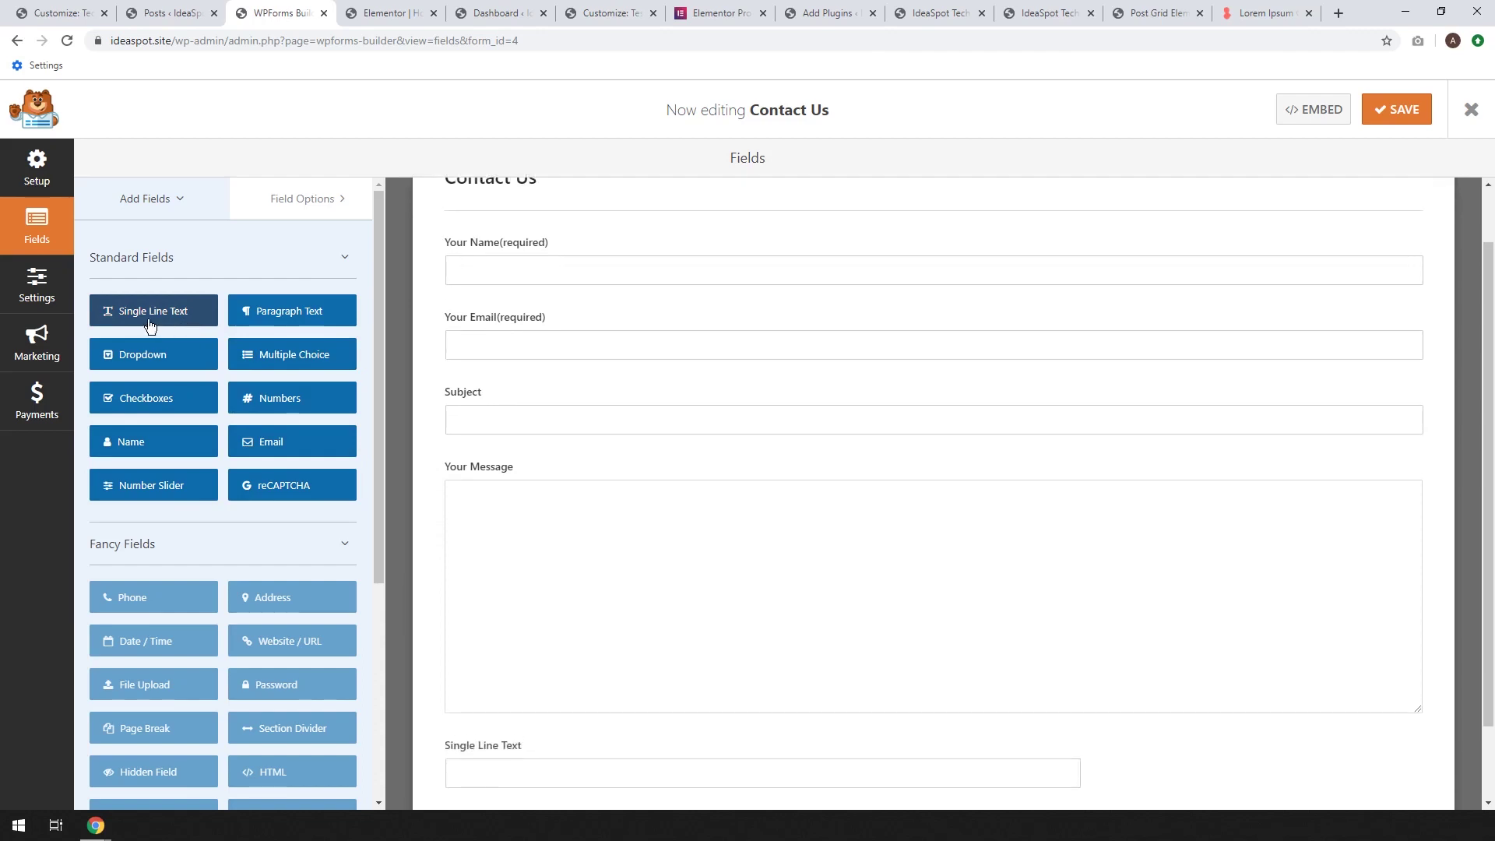
left_click(921, 702)
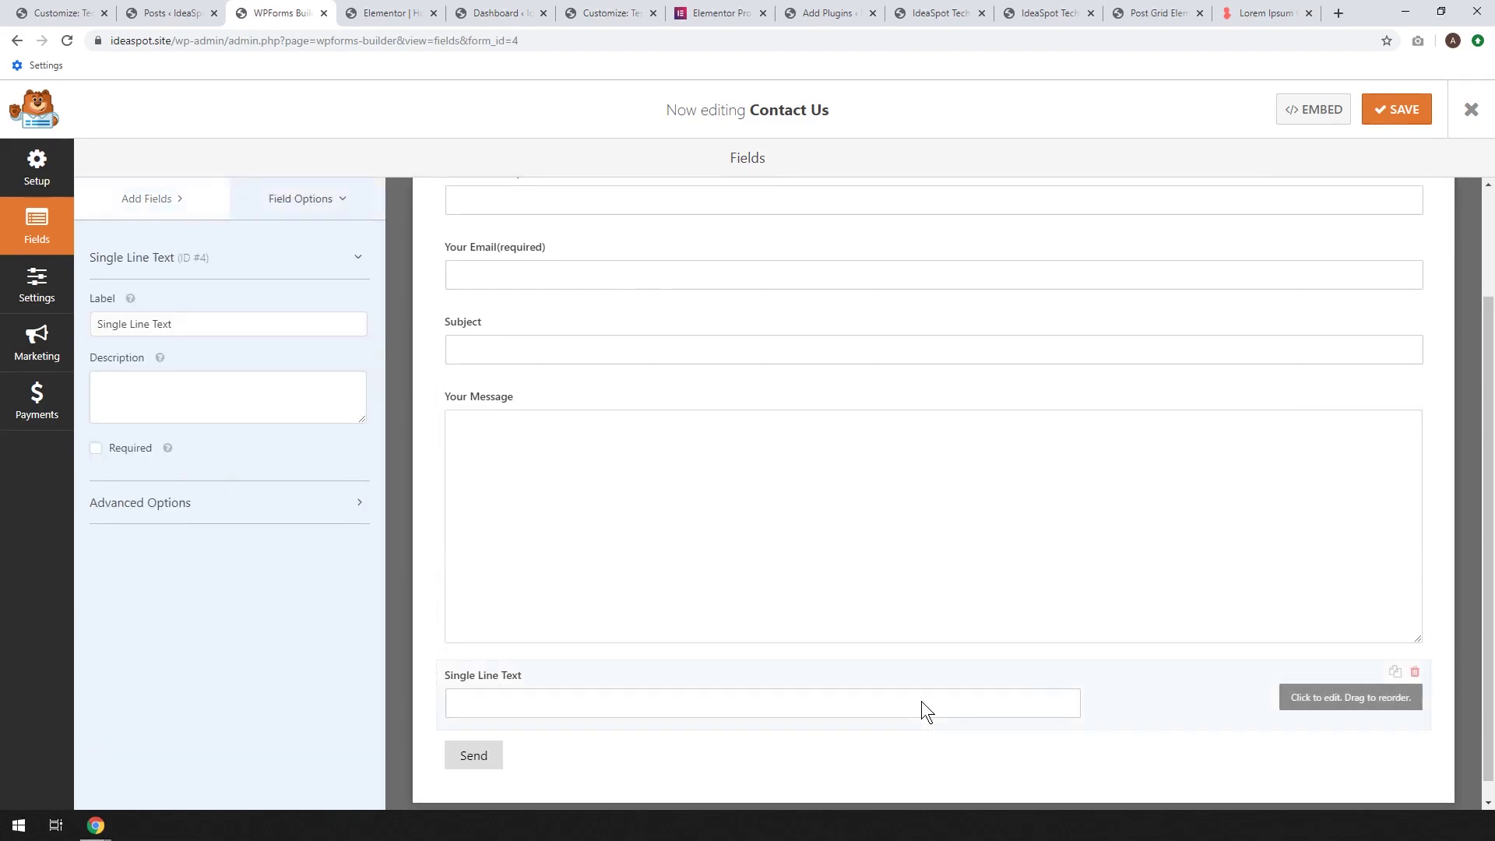
left_click_drag(467, 674, 475, 393)
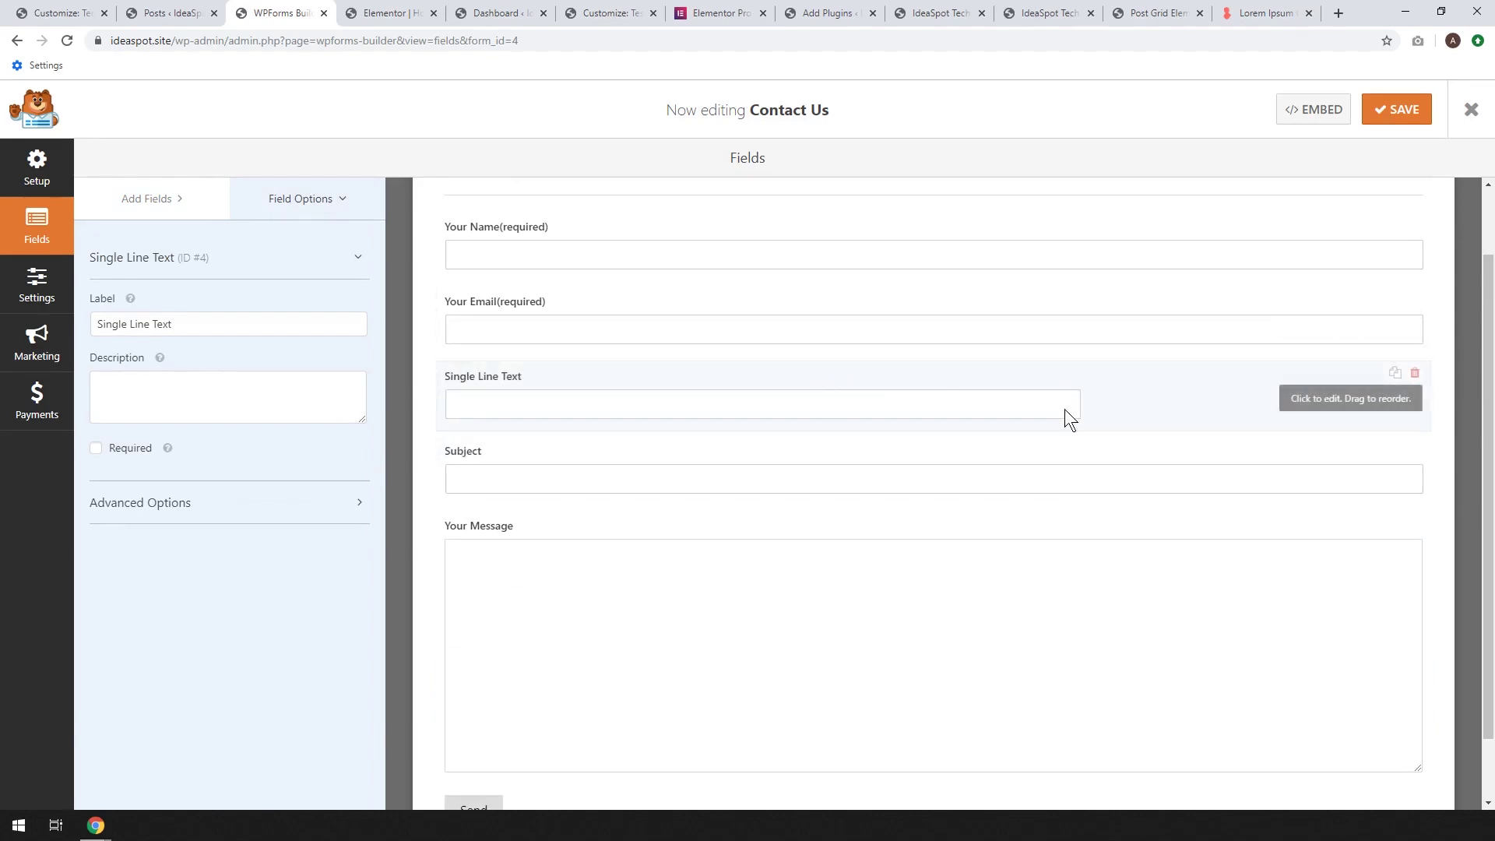
left_click(1413, 373)
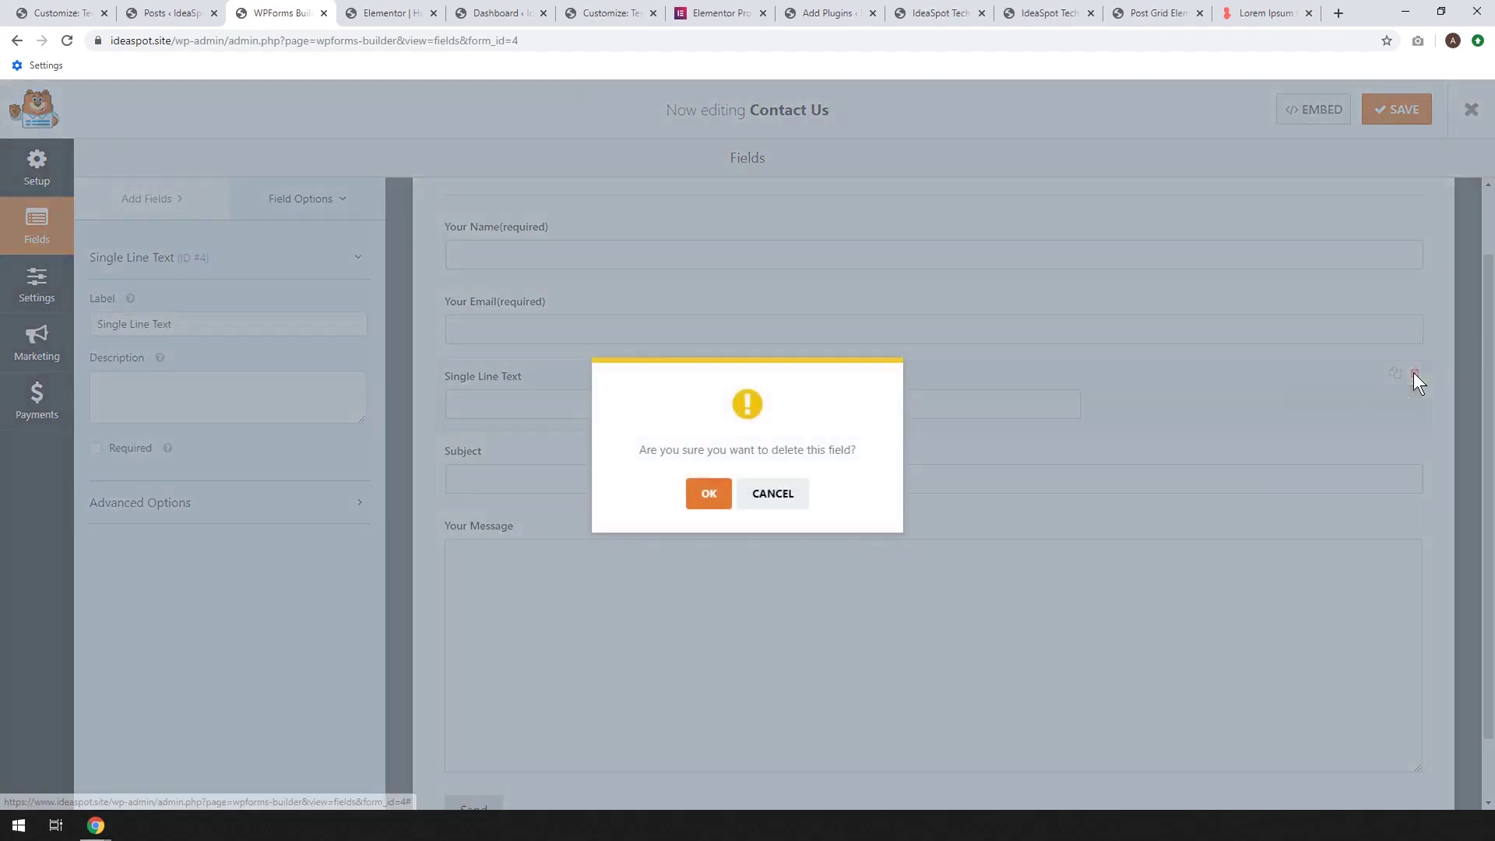
left_click(710, 490)
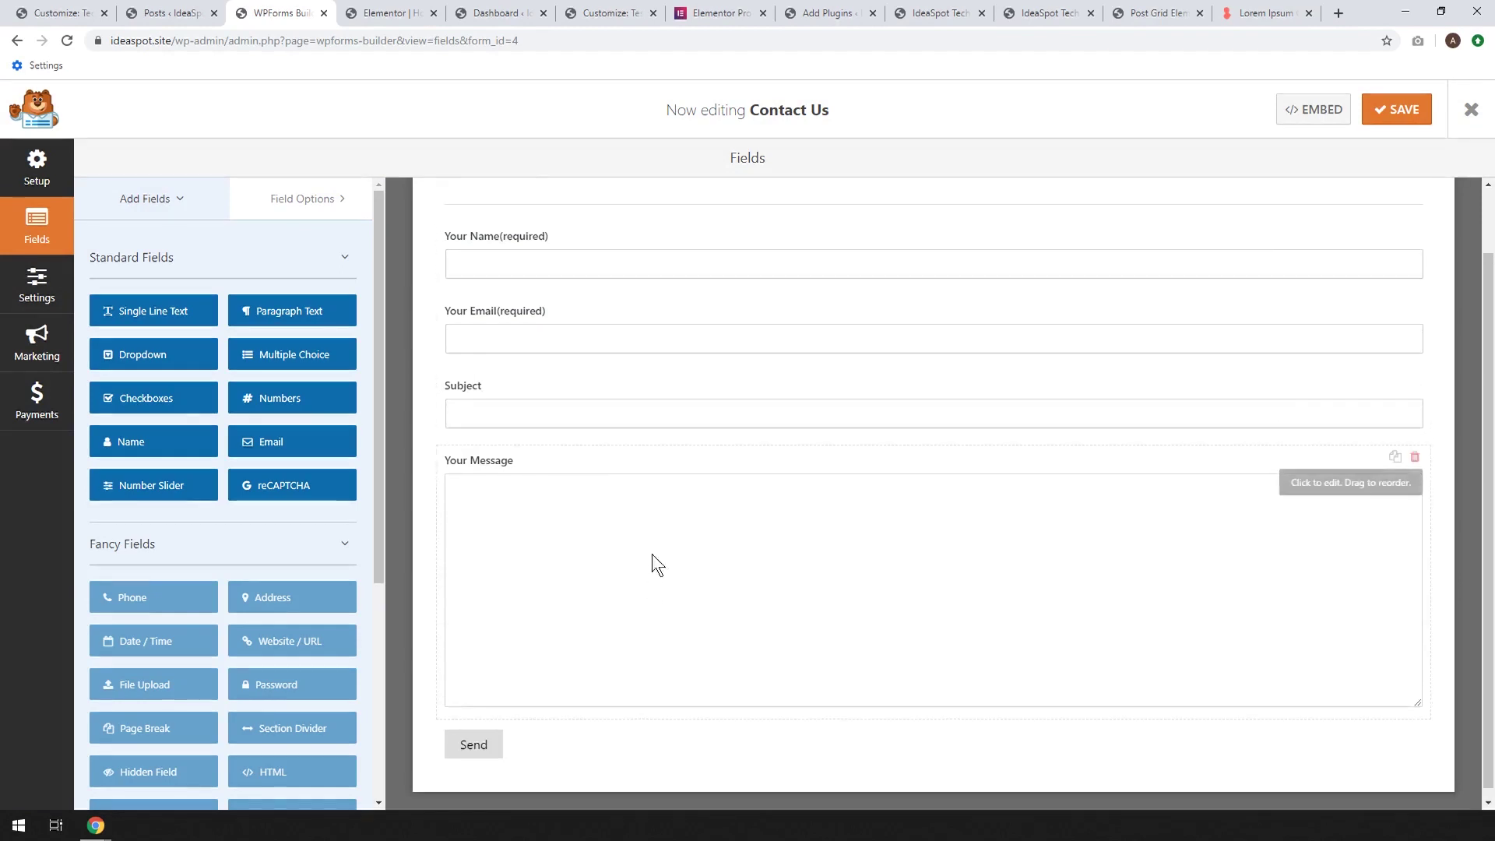
scroll(584, 499, "up", 1)
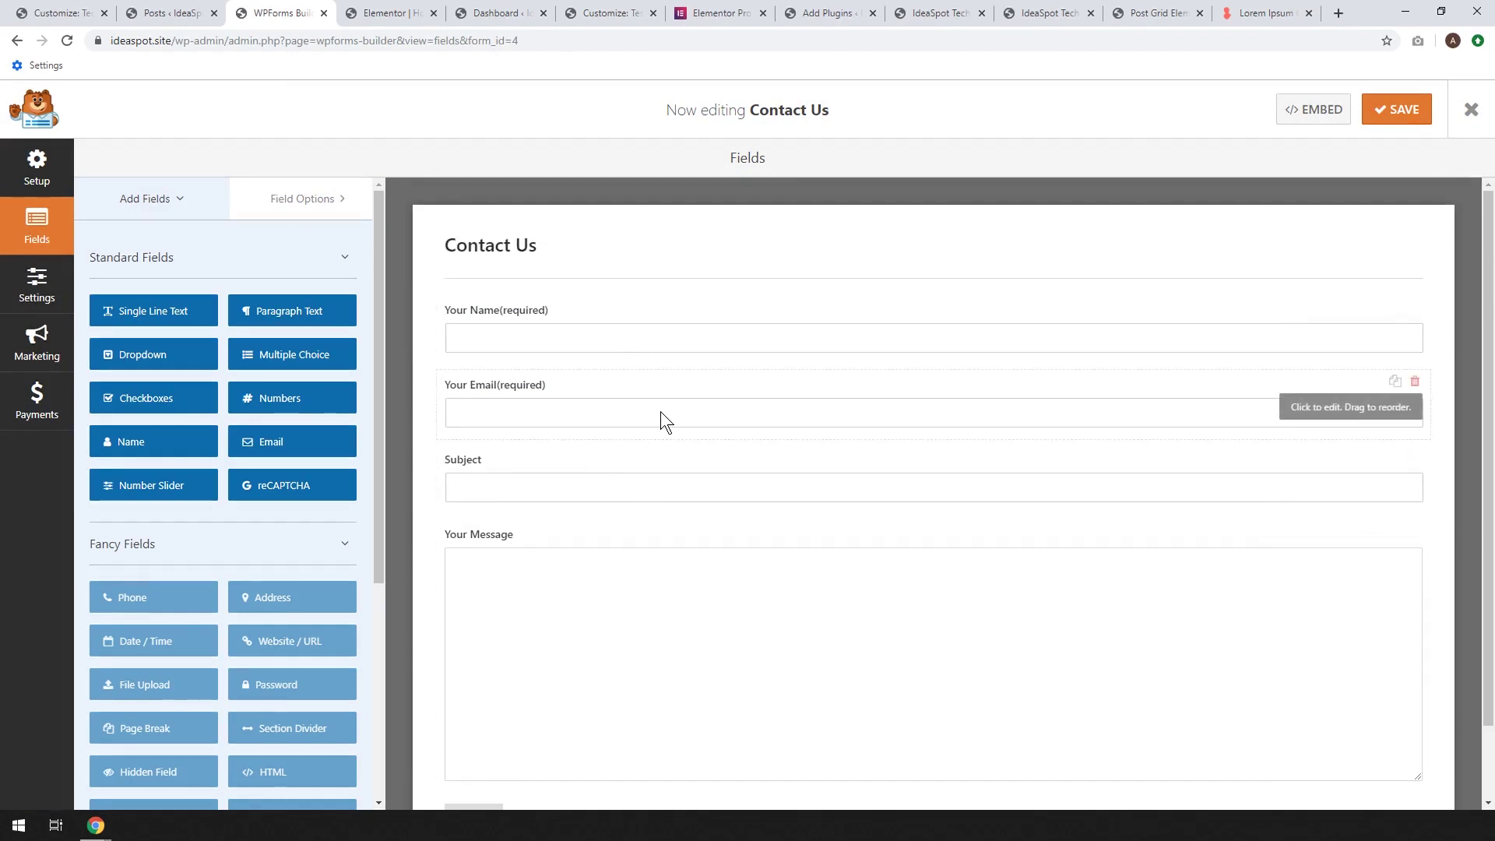
left_click(32, 288)
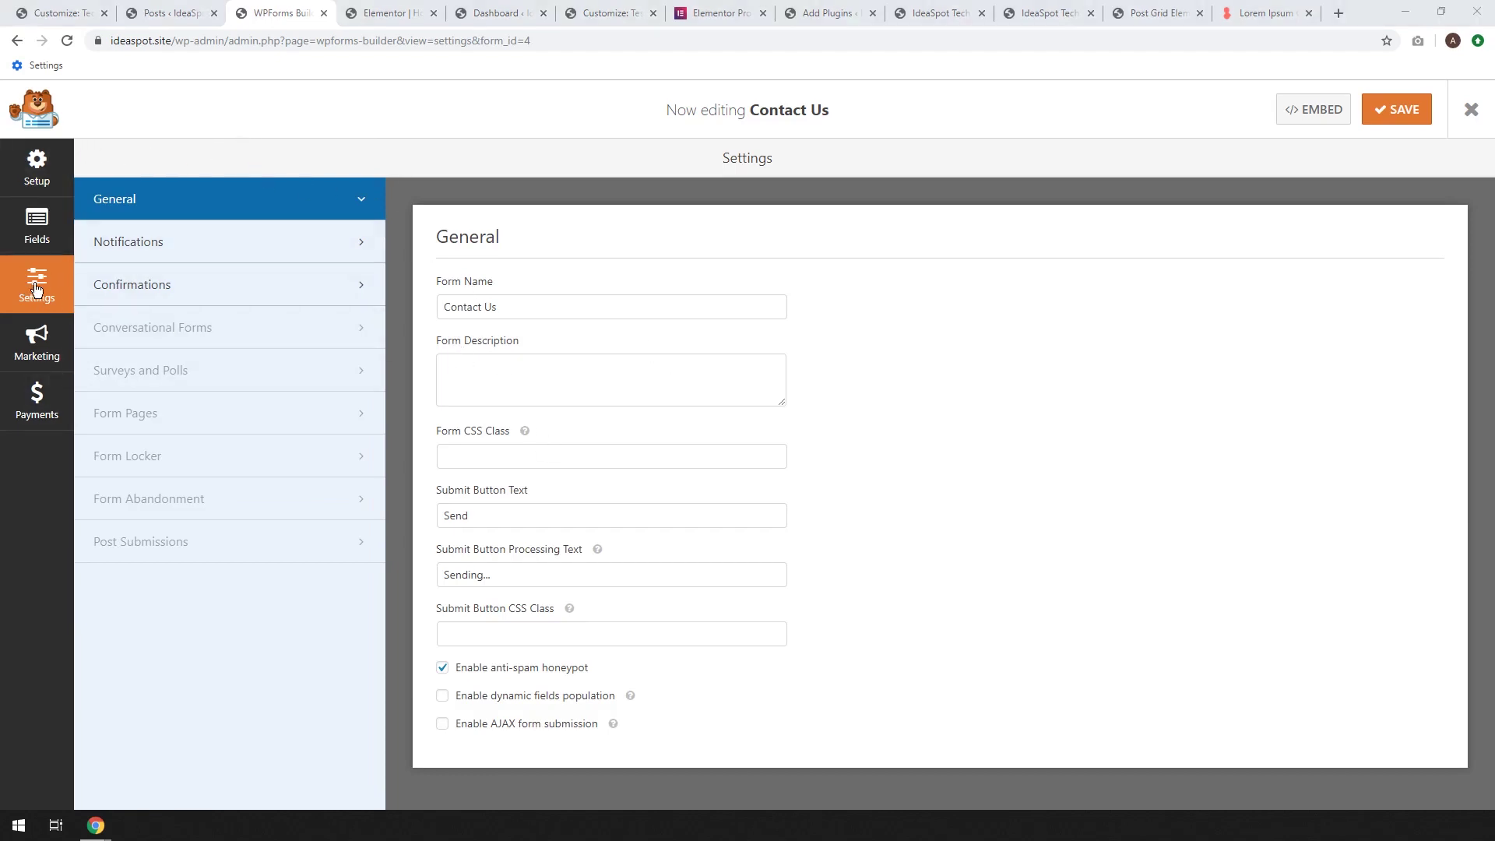
Replace {admin_email} in the Default Notification's Send To field with the recipient's e-mail address
left_click(126, 247)
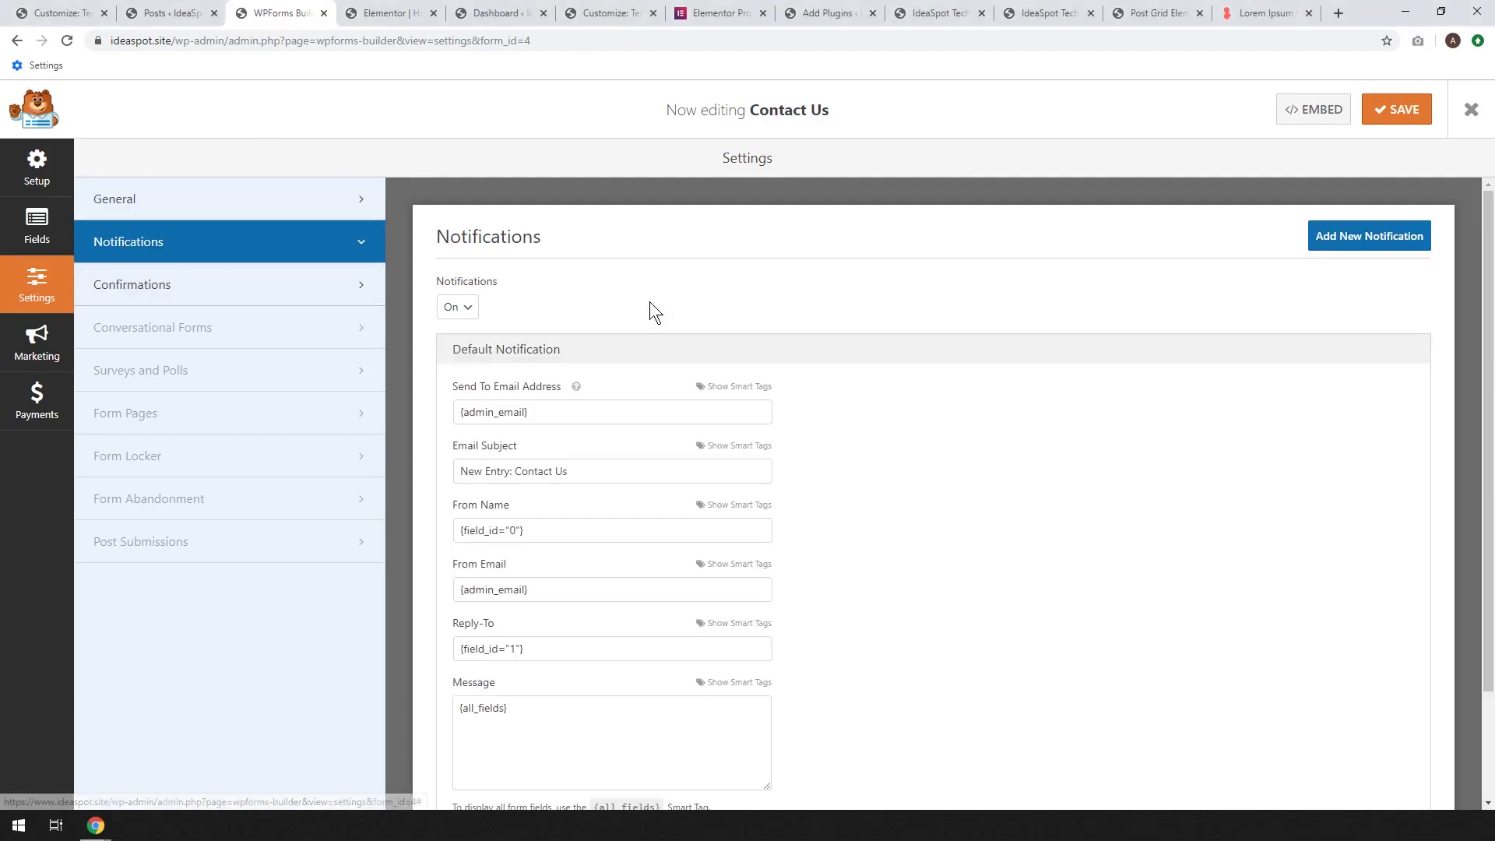
scroll(622, 311, "down", 2)
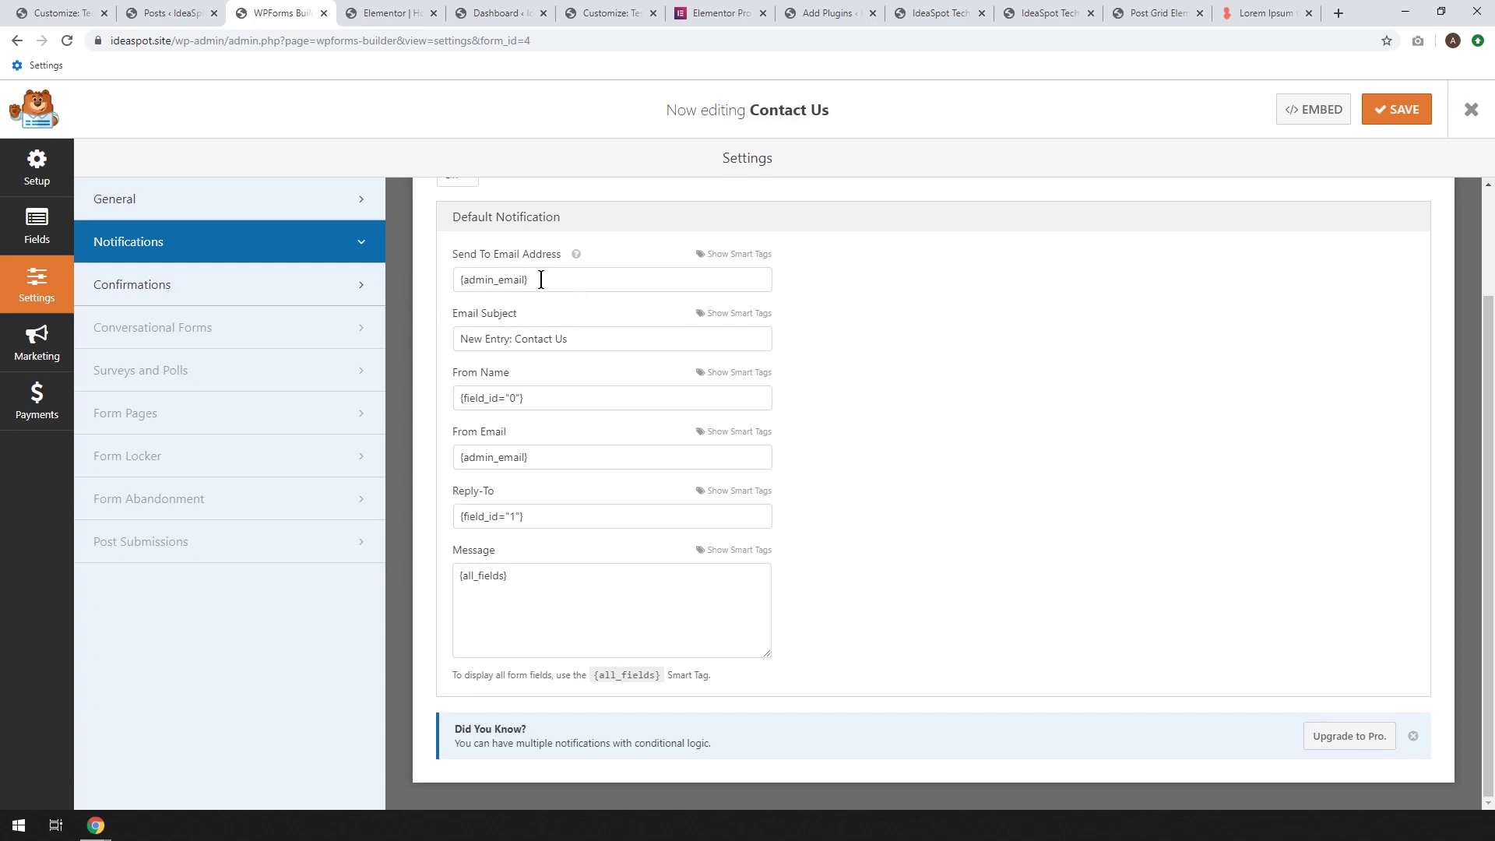
left_click_drag(541, 280, 316, 279)
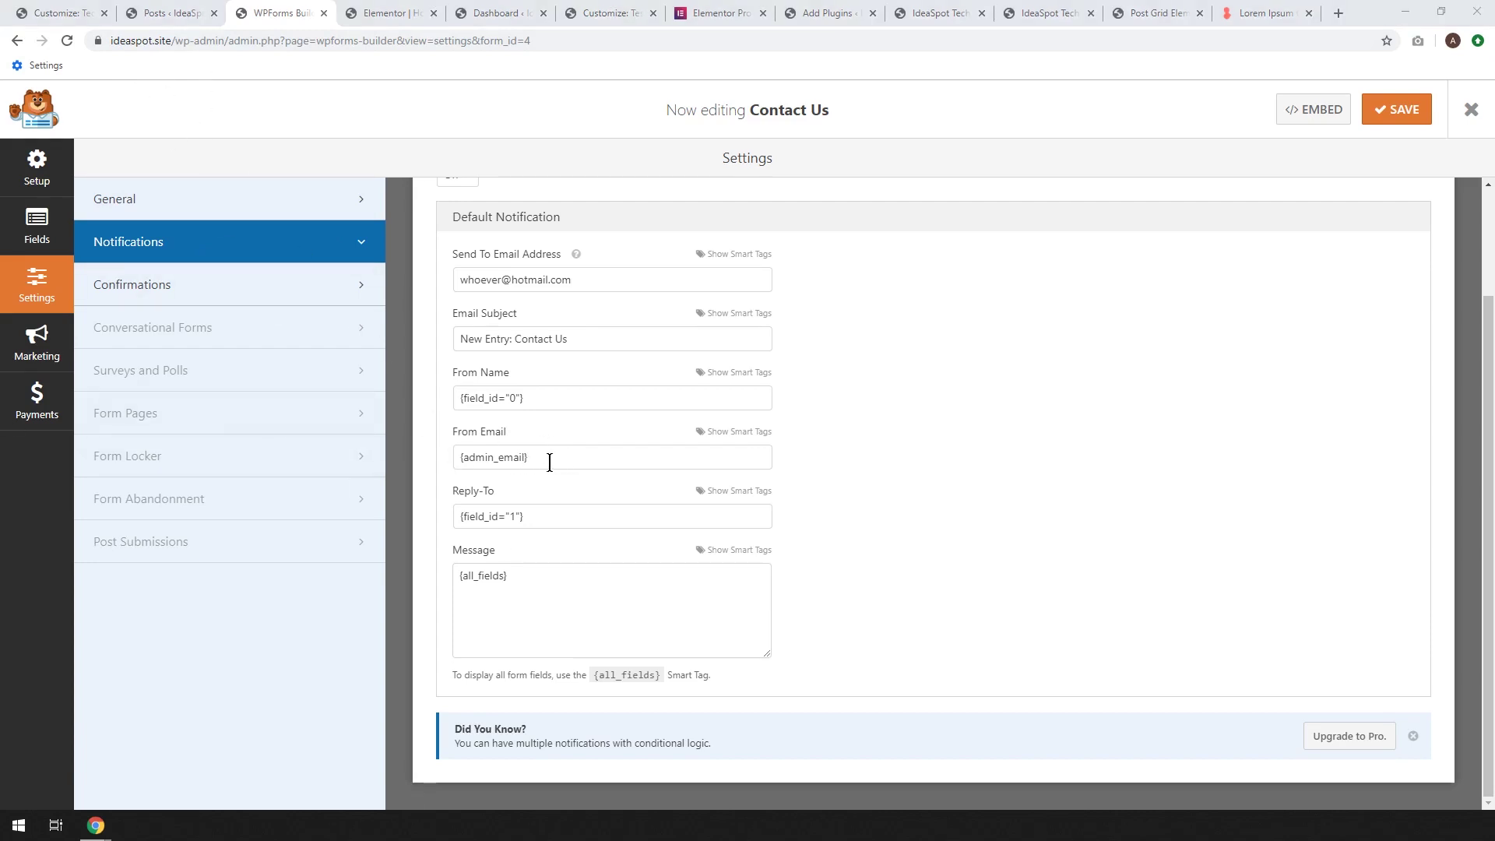
Set the notification's From Email to a contactform address at the site's domain and save the form
left_click_drag(552, 461, 414, 443)
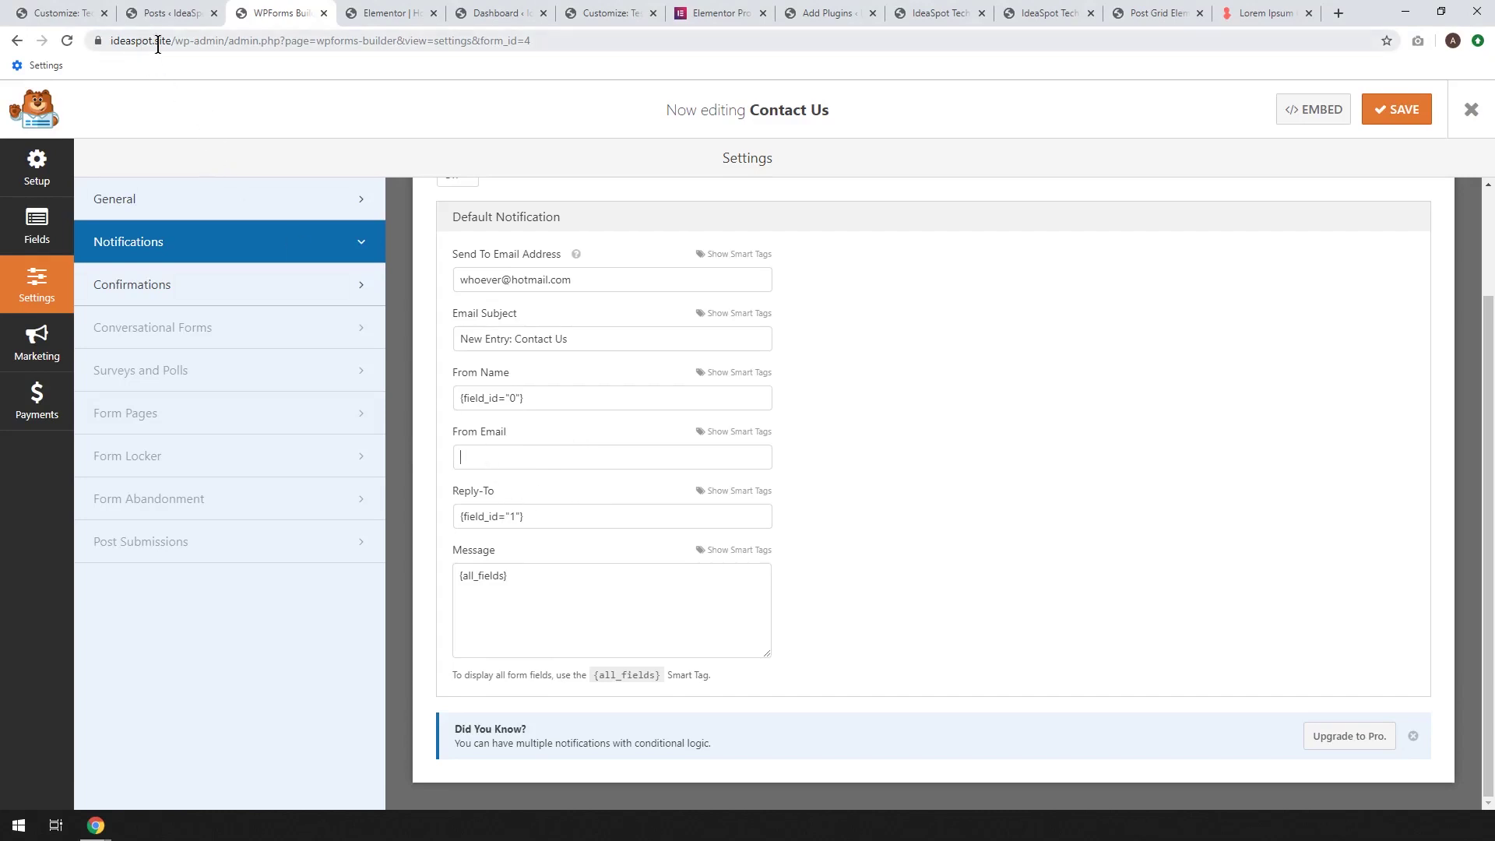
left_click_drag(174, 40, 109, 40)
key("ctrl+c")
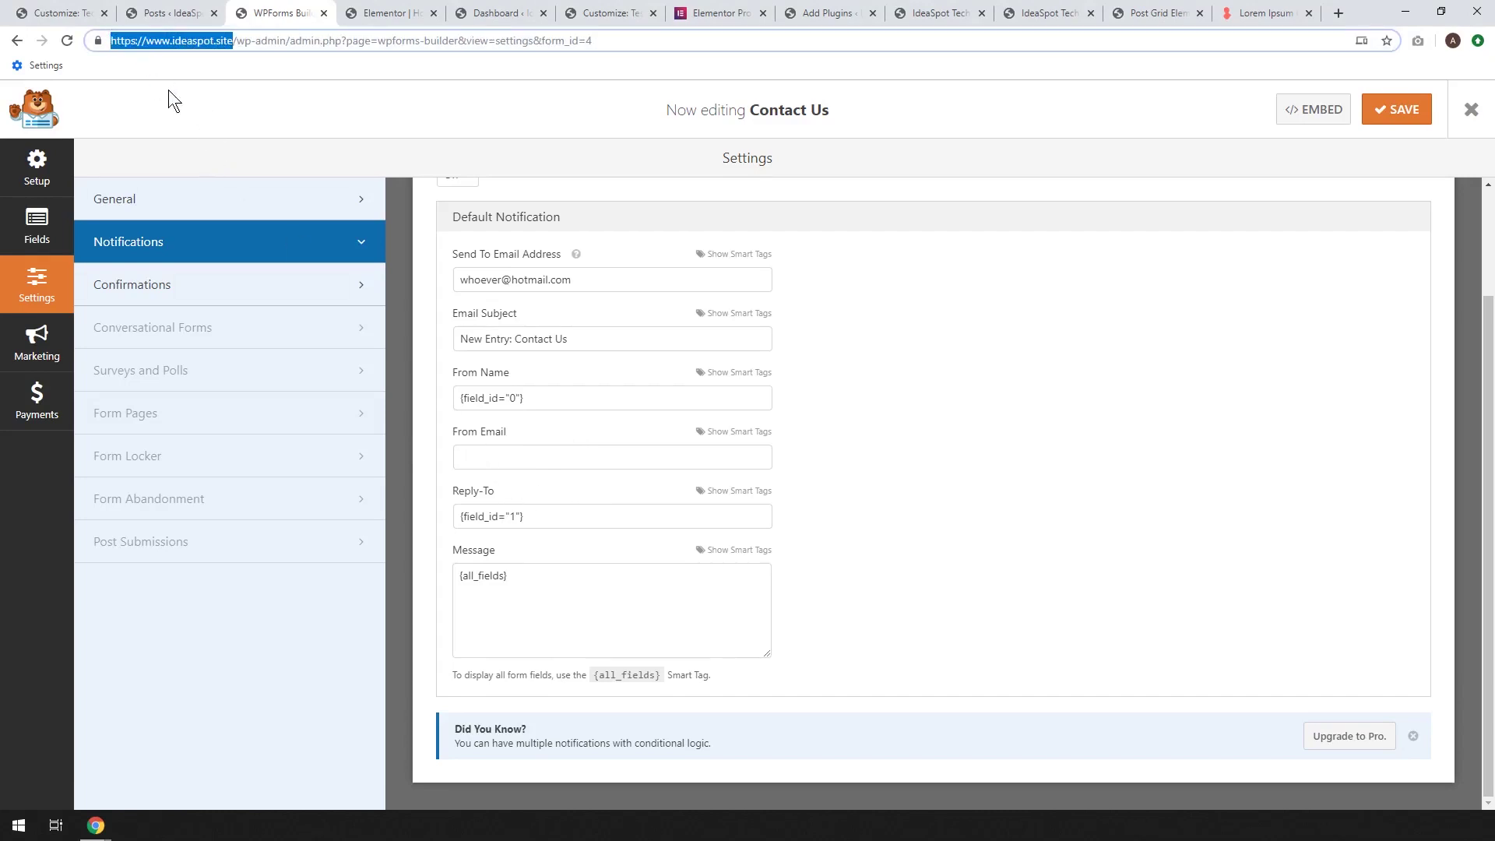
left_click(481, 454)
key("ctrl+v")
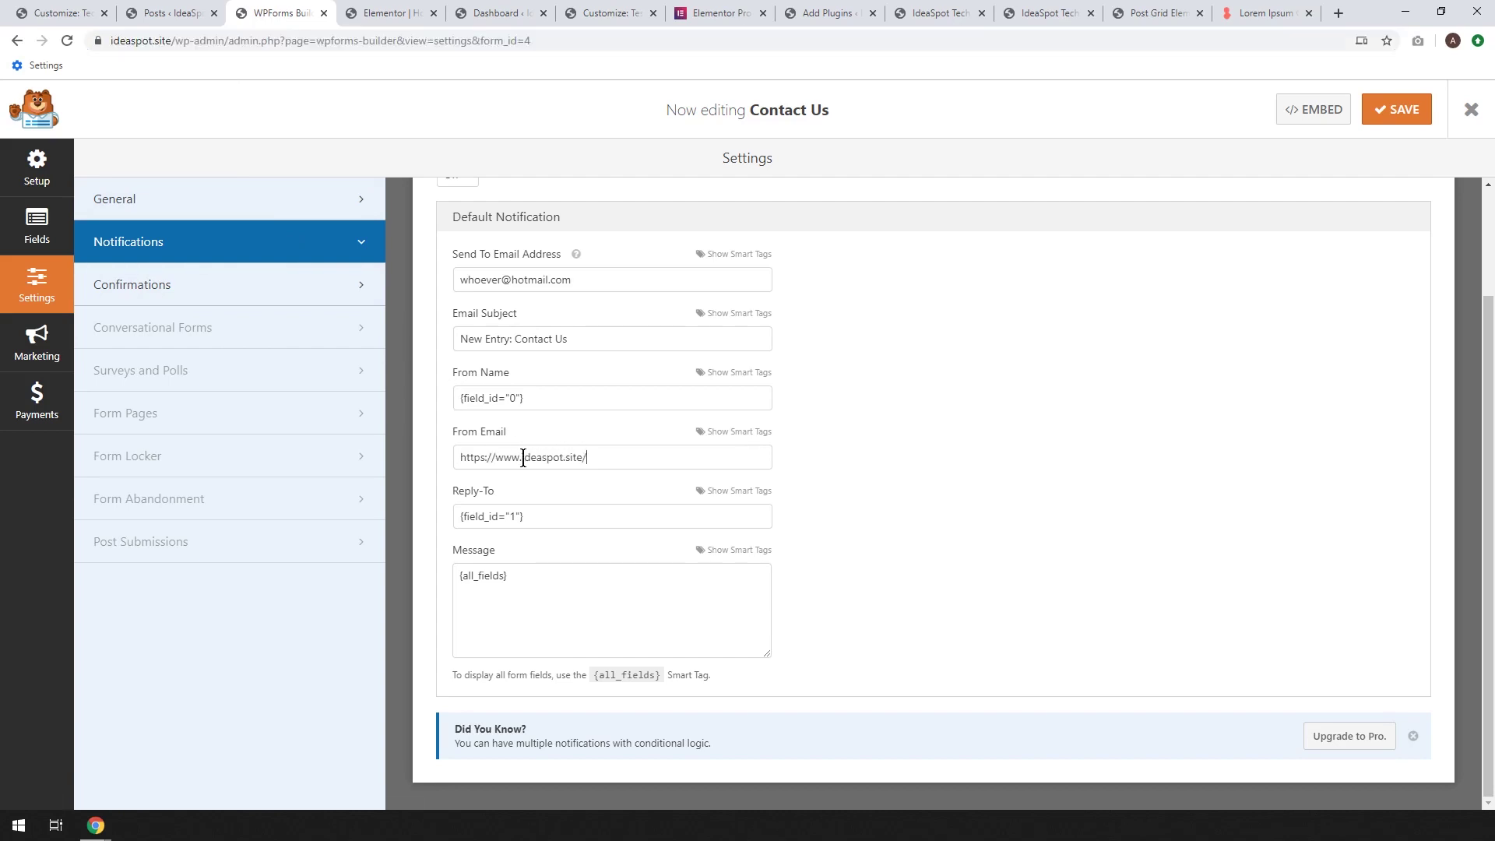
left_click_drag(523, 456, 333, 455)
key("BackSpace")
key("BackSpace")
left_click(460, 461)
left_click(1396, 109)
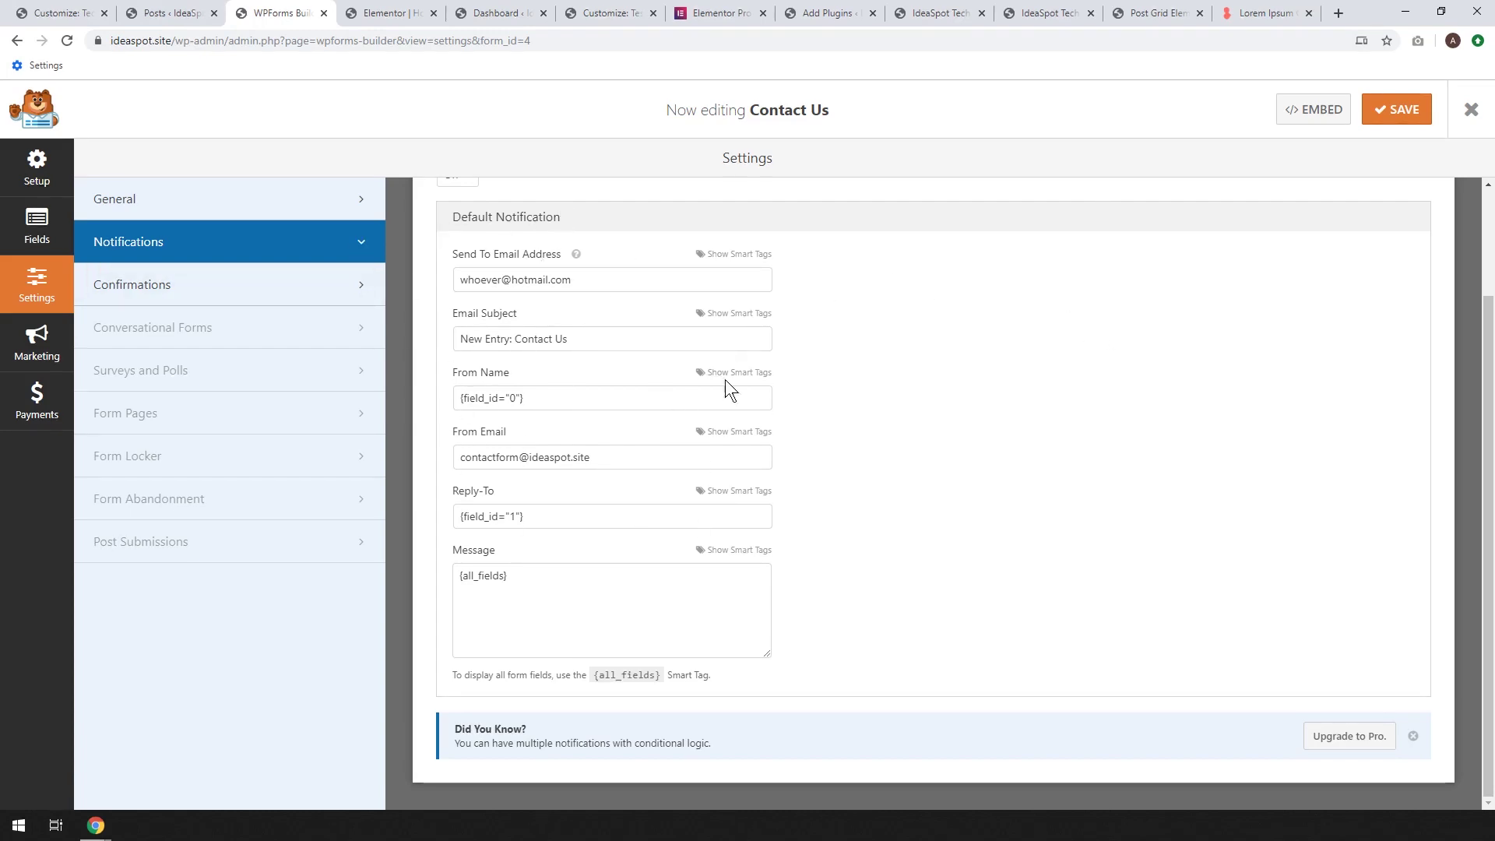
left_click(1396, 109)
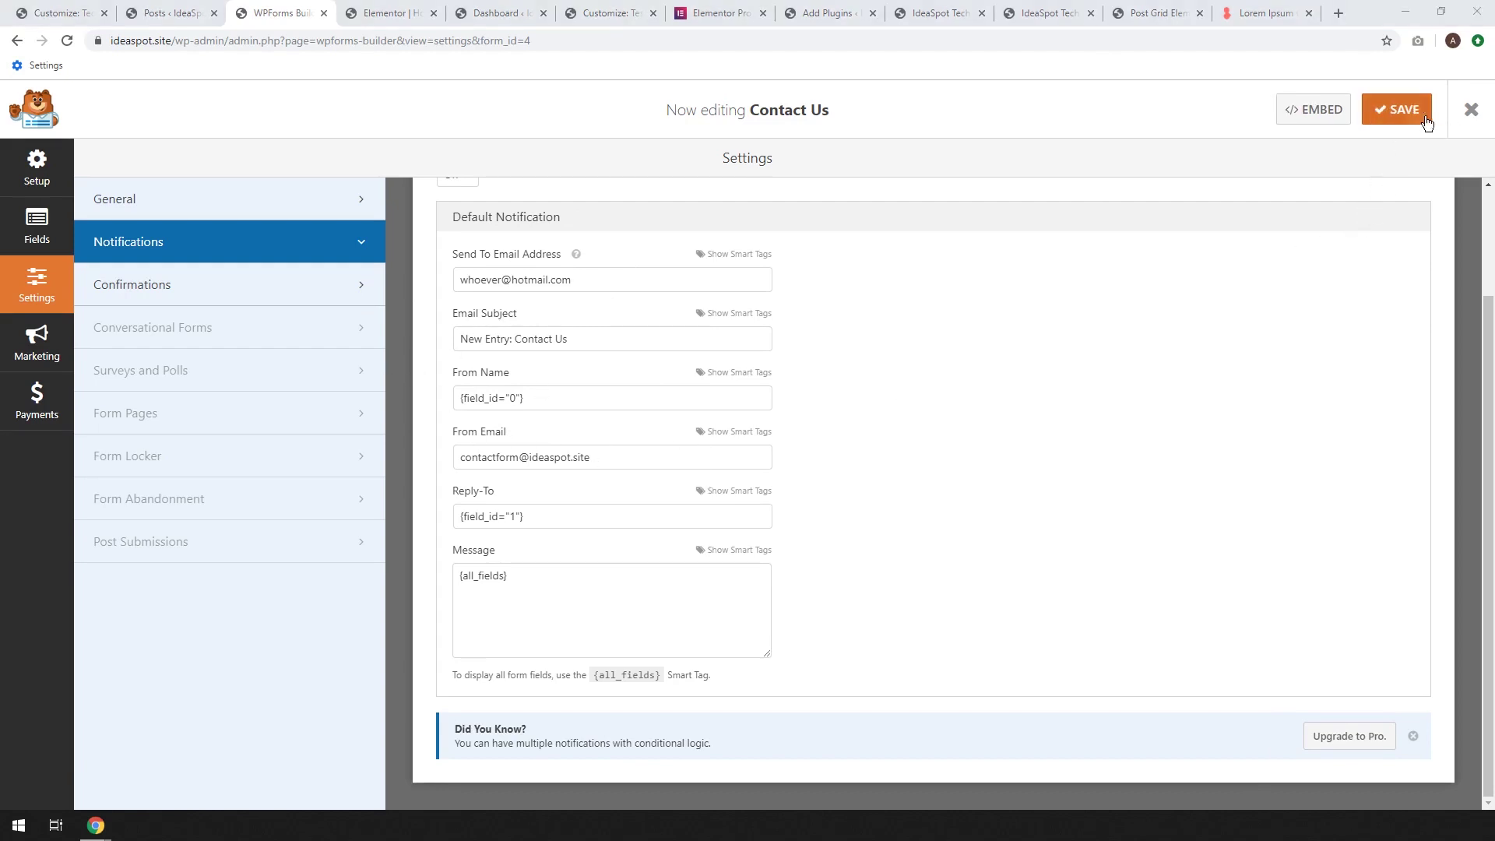
Close the form builder and open the live IdeaSpot Tech site in a new tab
left_click(1470, 113)
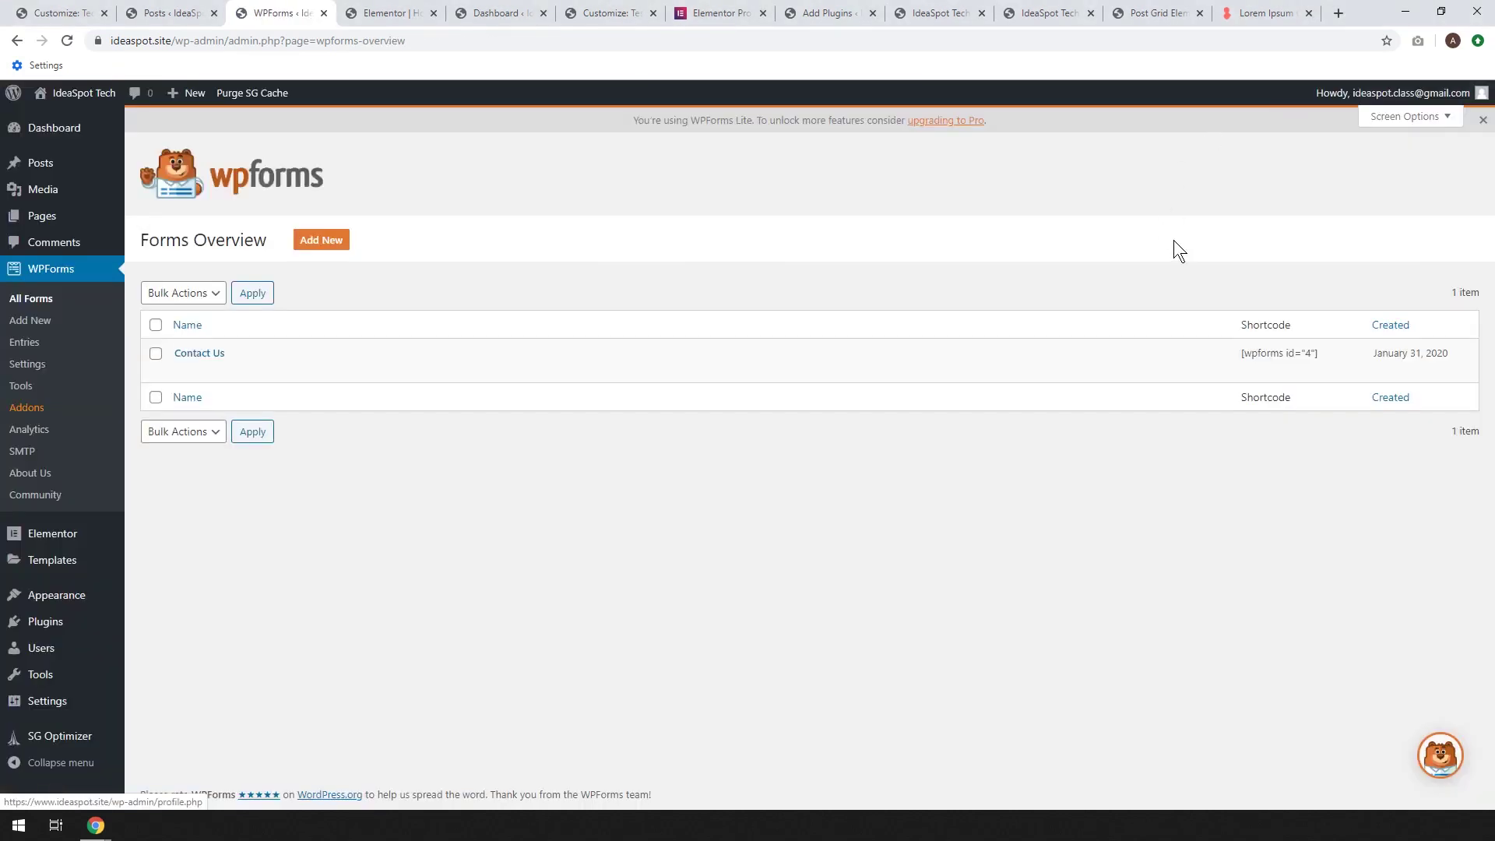
mouse_move(78, 93)
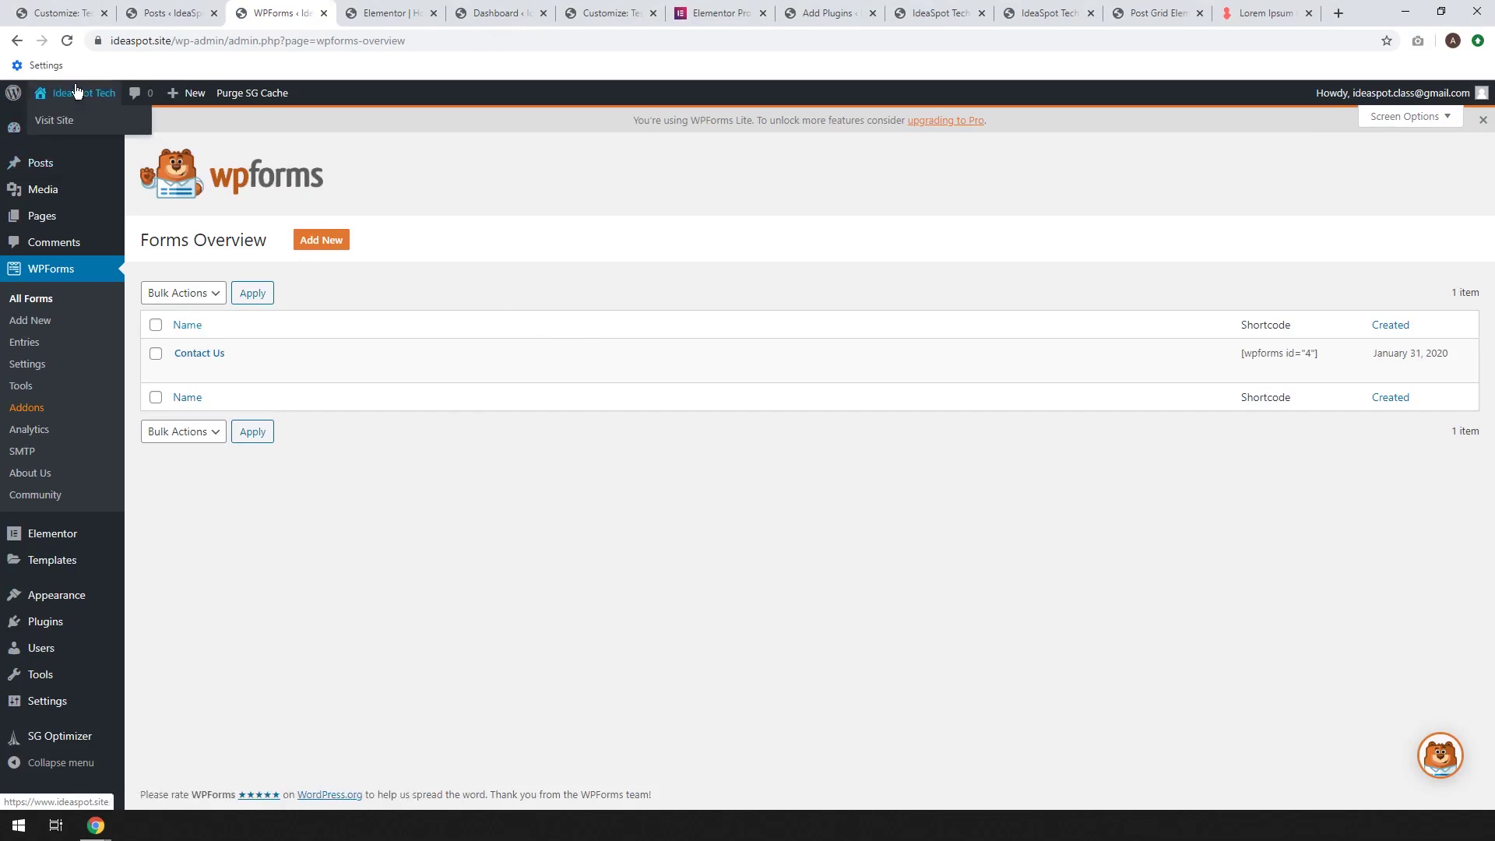
right_click(77, 120)
left_click(117, 127)
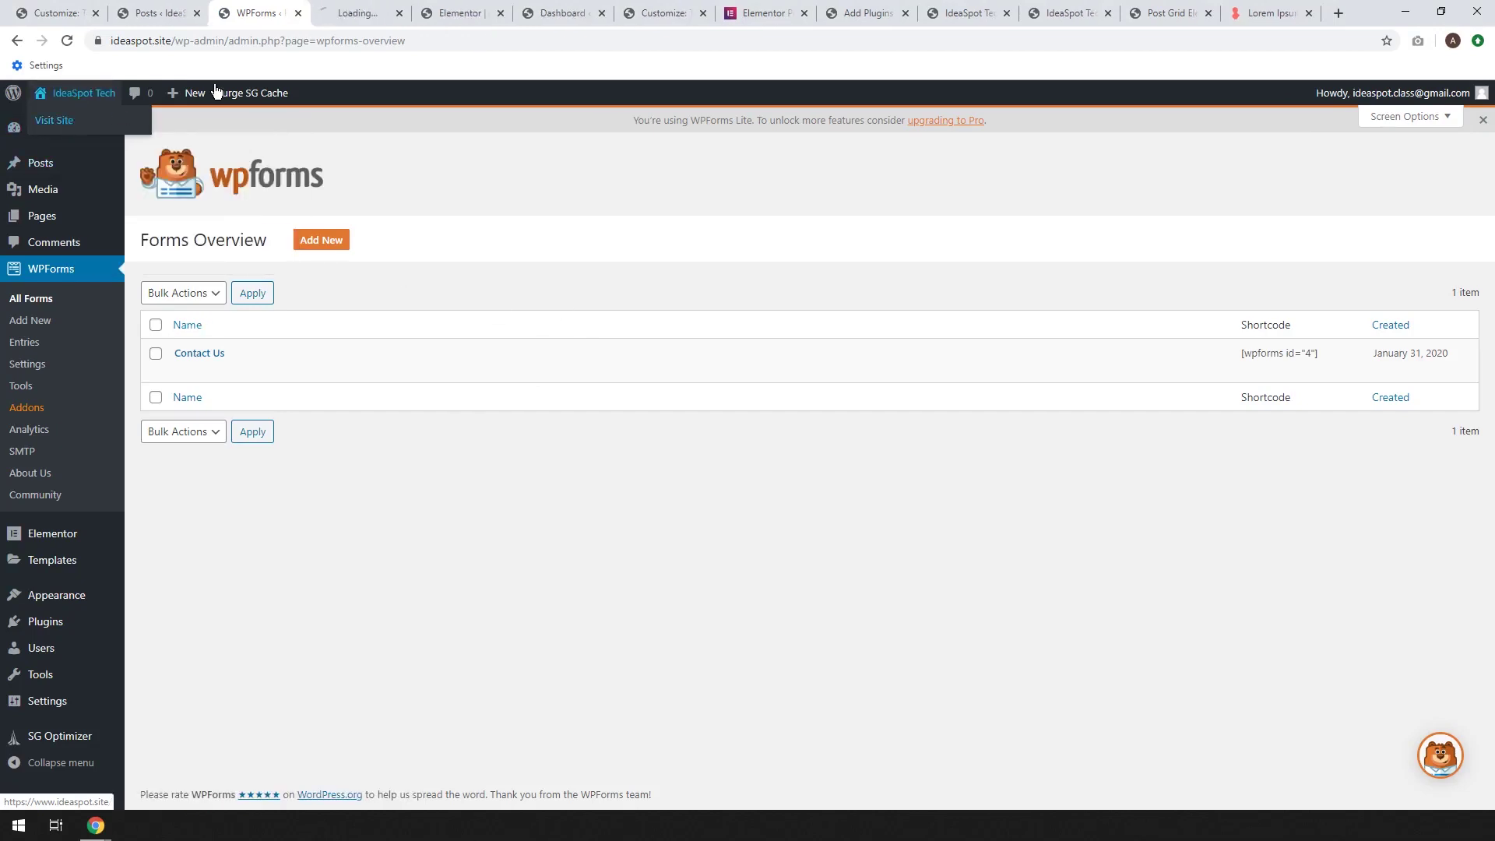
left_click(368, 13)
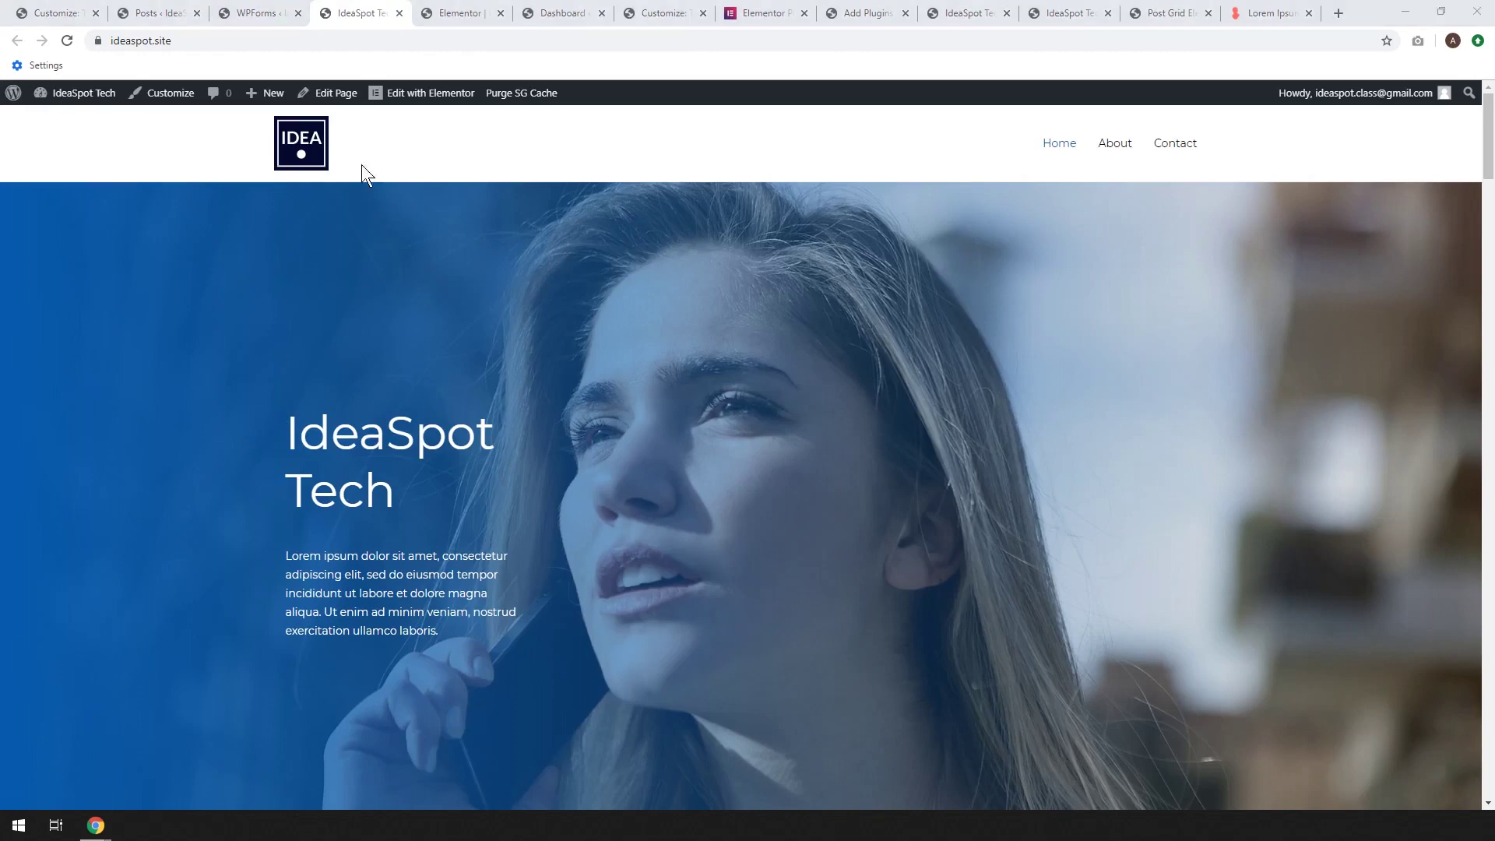
Open a new tab beside the site and go to canva.com
right_click(360, 14)
left_click(382, 23)
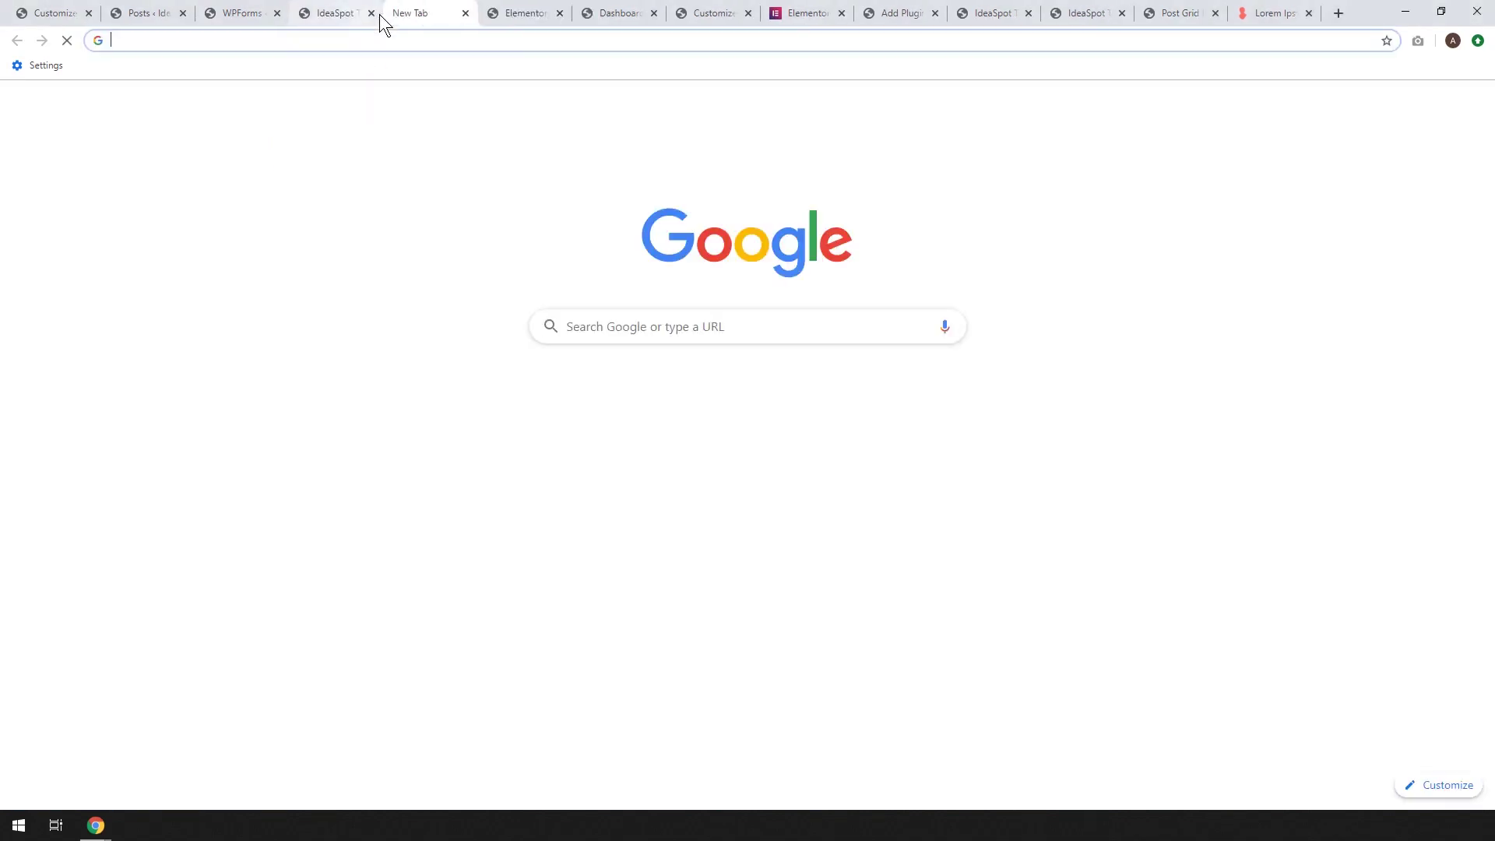
type("can")
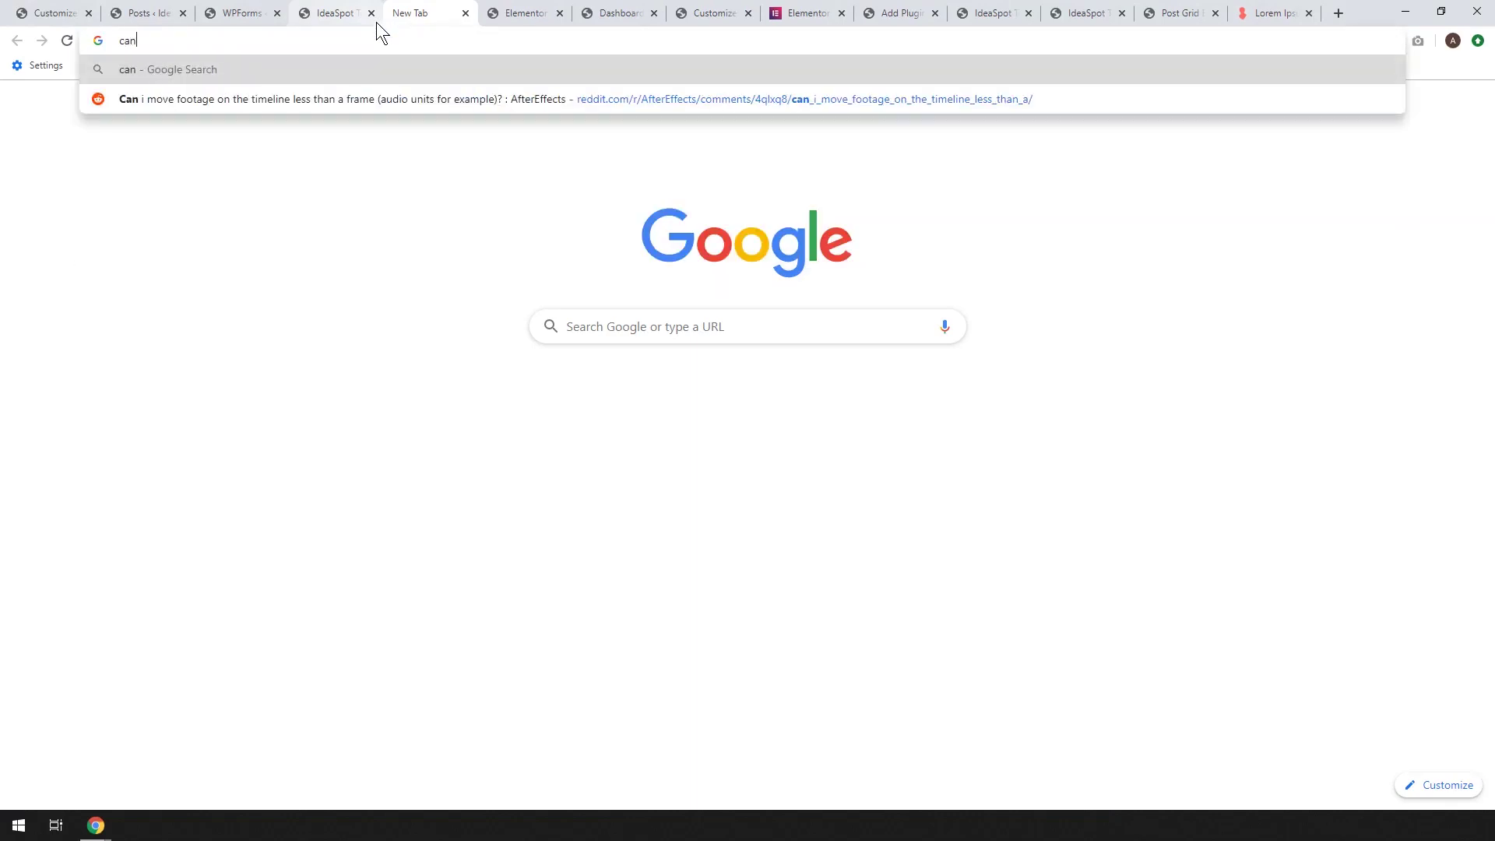
type("va.com")
key("Return")
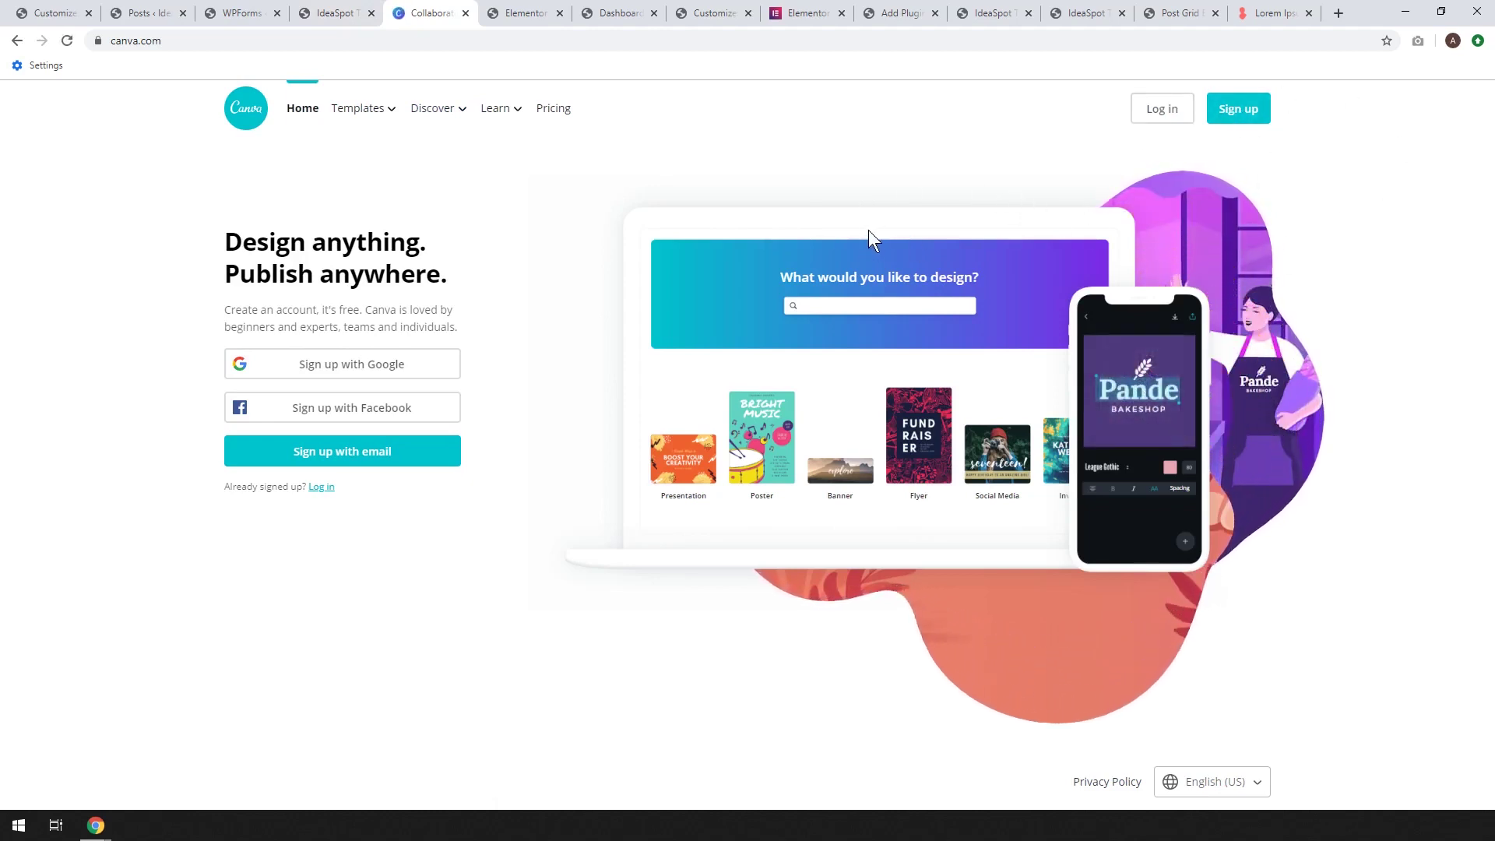
Log in to Canva, start a new Logo design and apply the Super Sogbu circle template
left_click(381, 366)
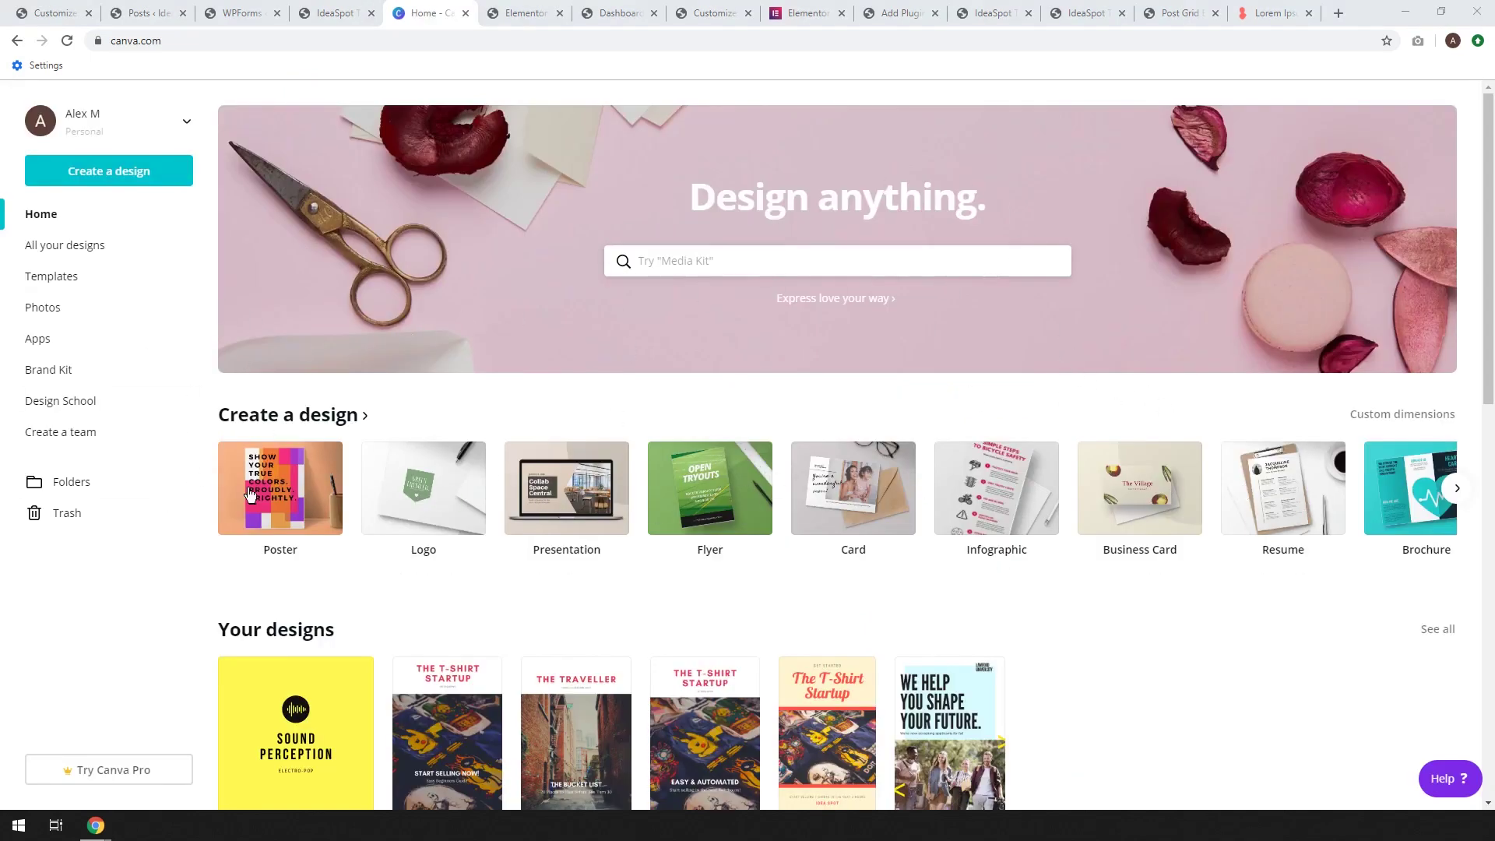
left_click(416, 502)
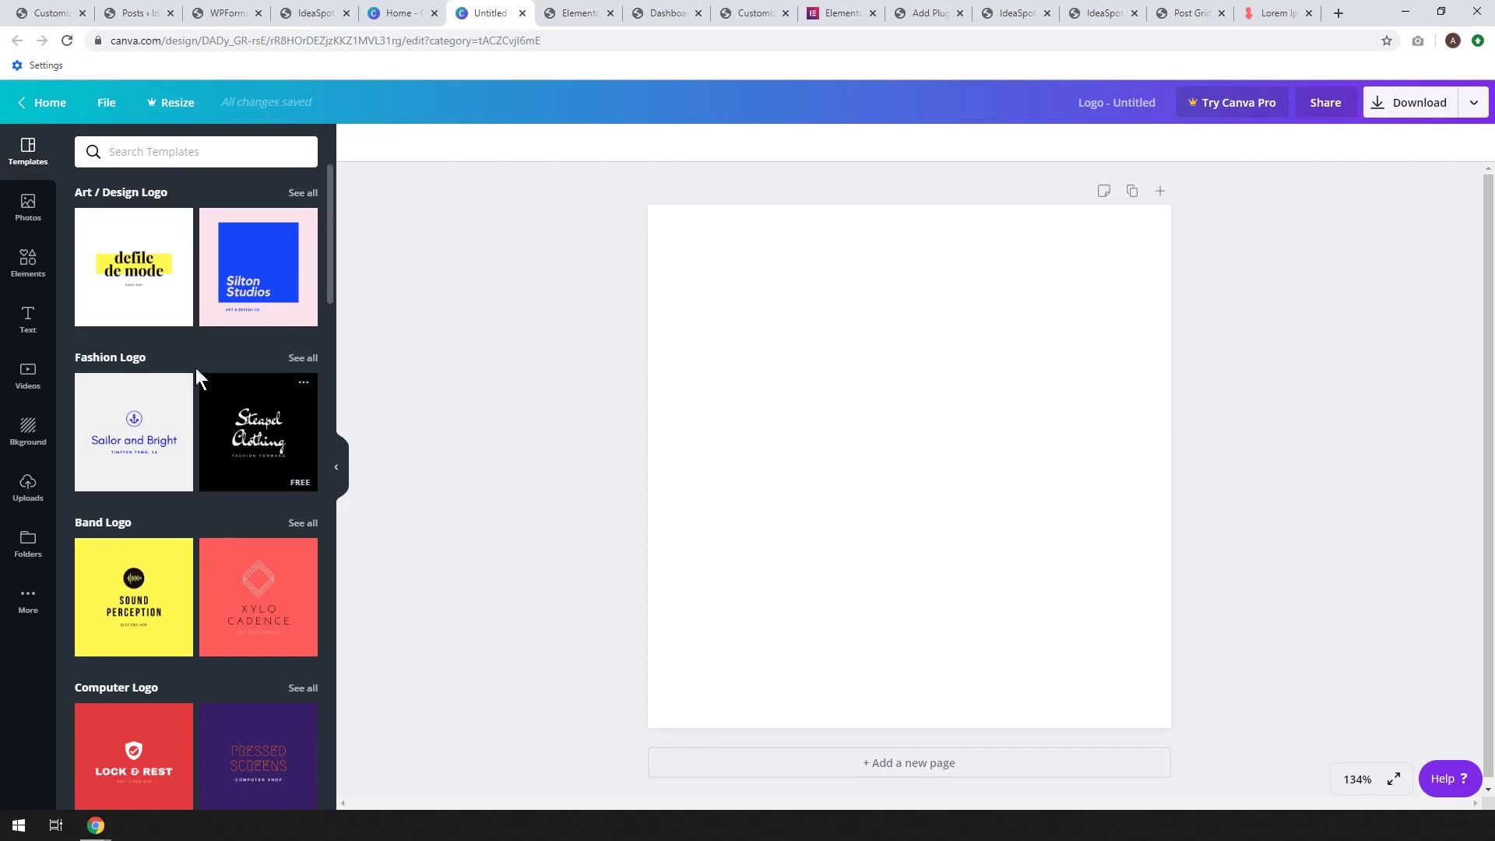
scroll(194, 362, "down", 5)
scroll(194, 376, "down", 10)
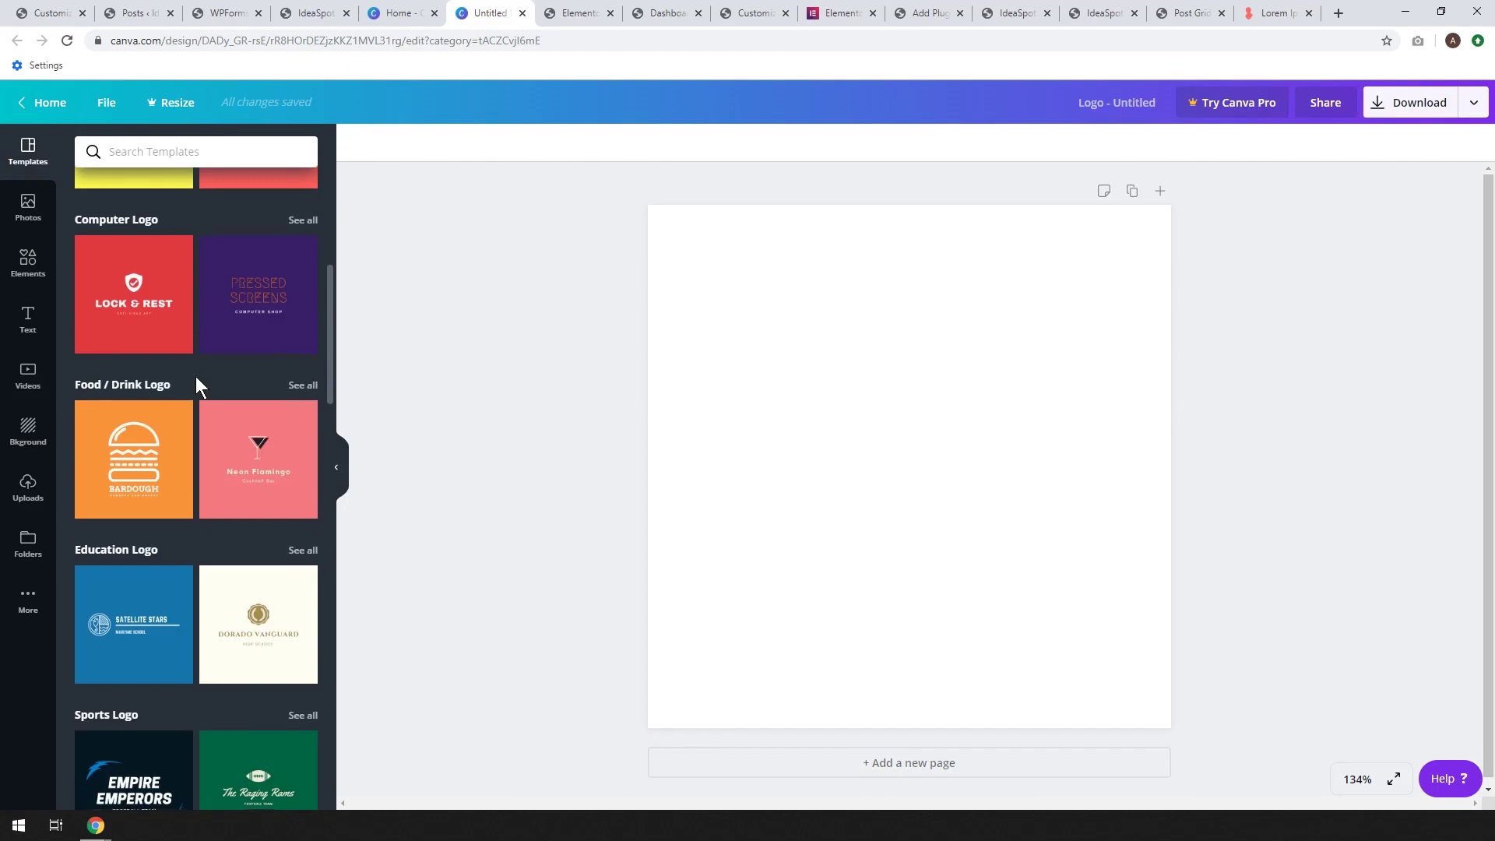
scroll(195, 376, "down", 5)
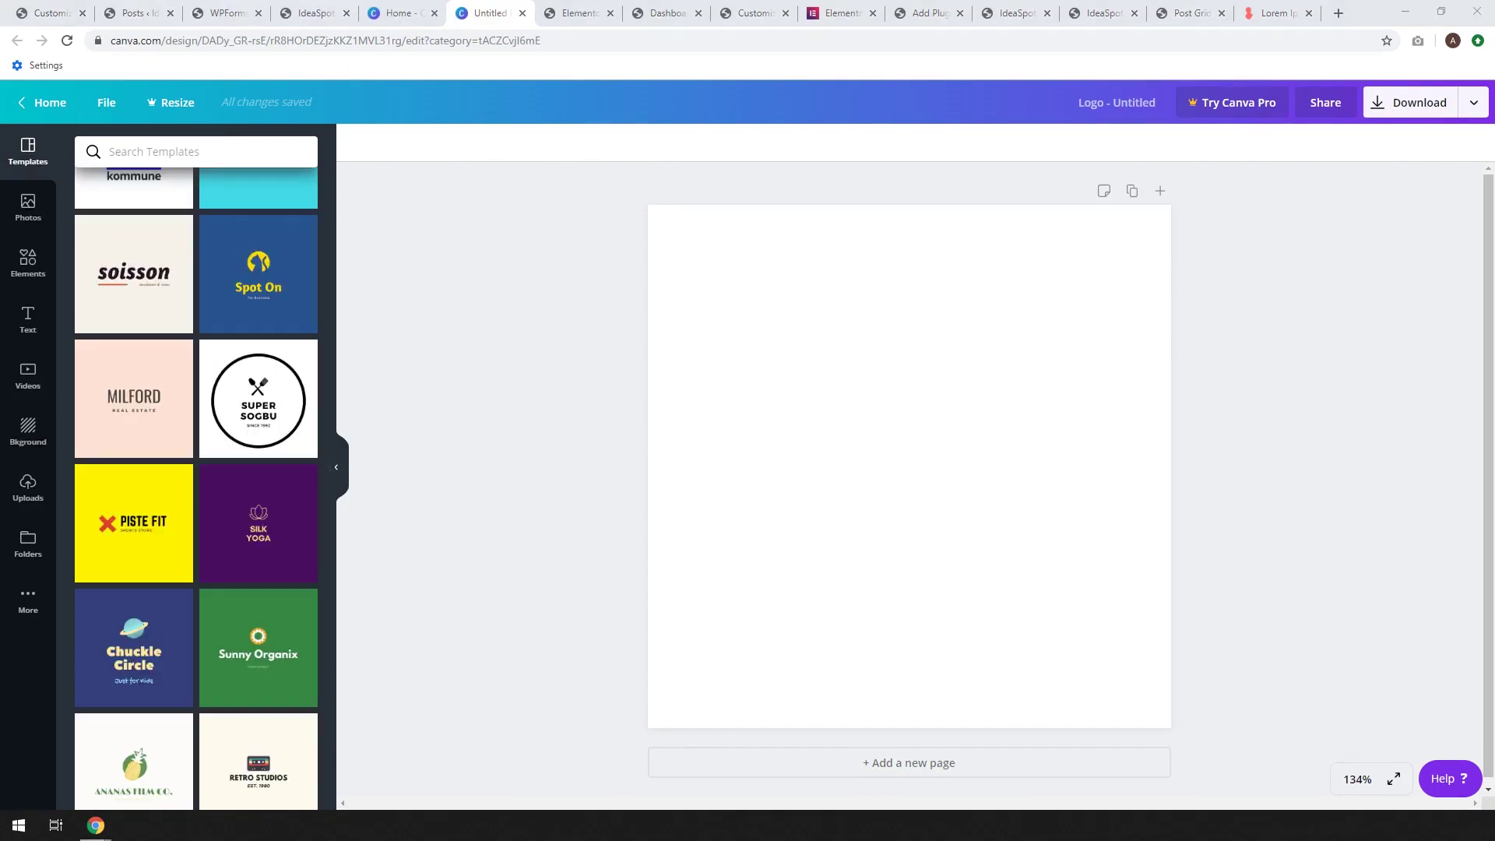
left_click(265, 427)
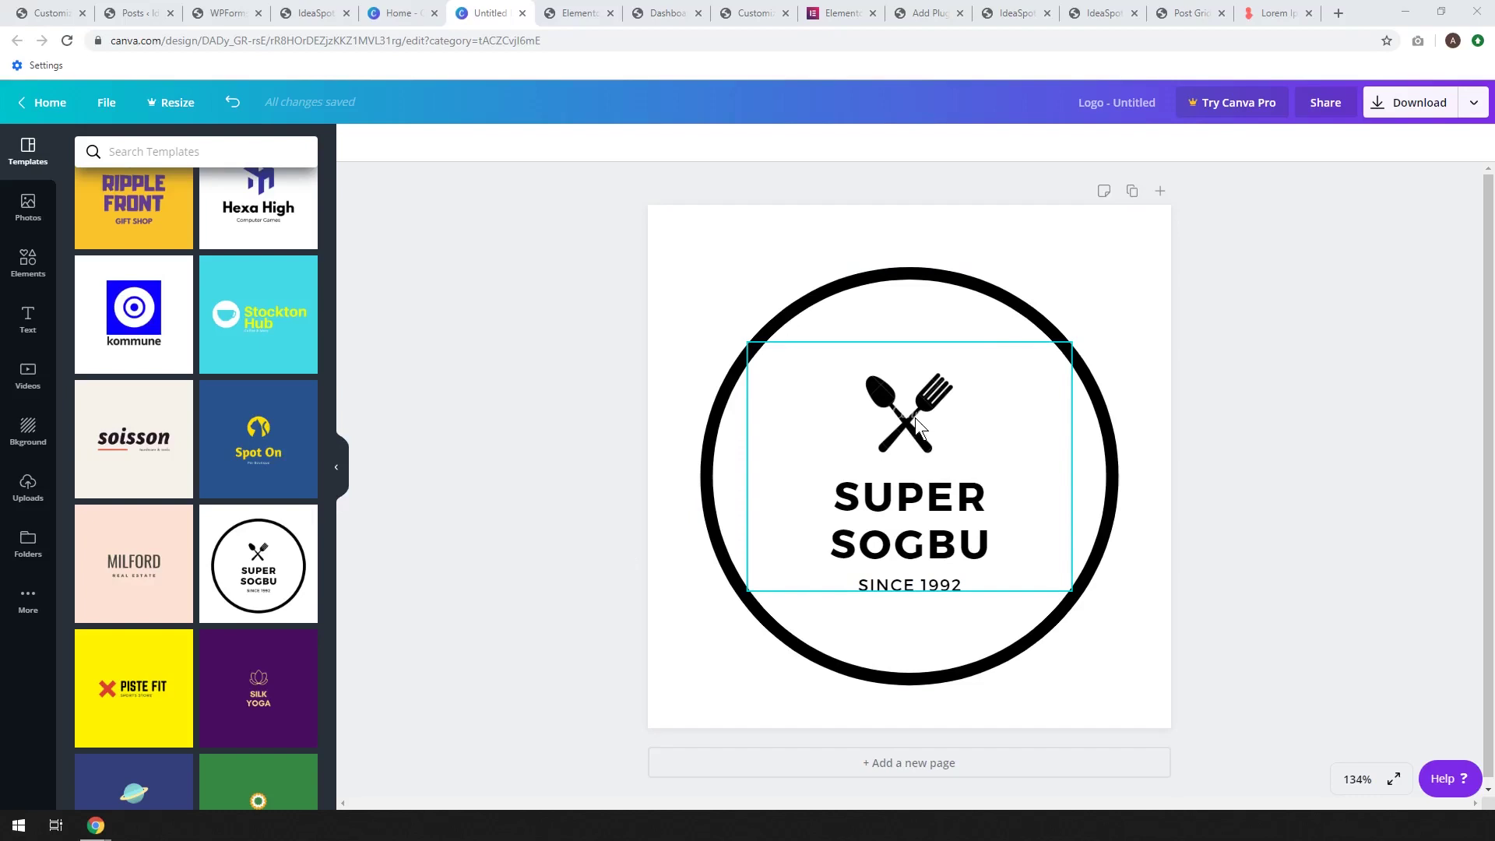
Select the fork-and-spoon icon and search Elements for 'laptop'
double_click(913, 417)
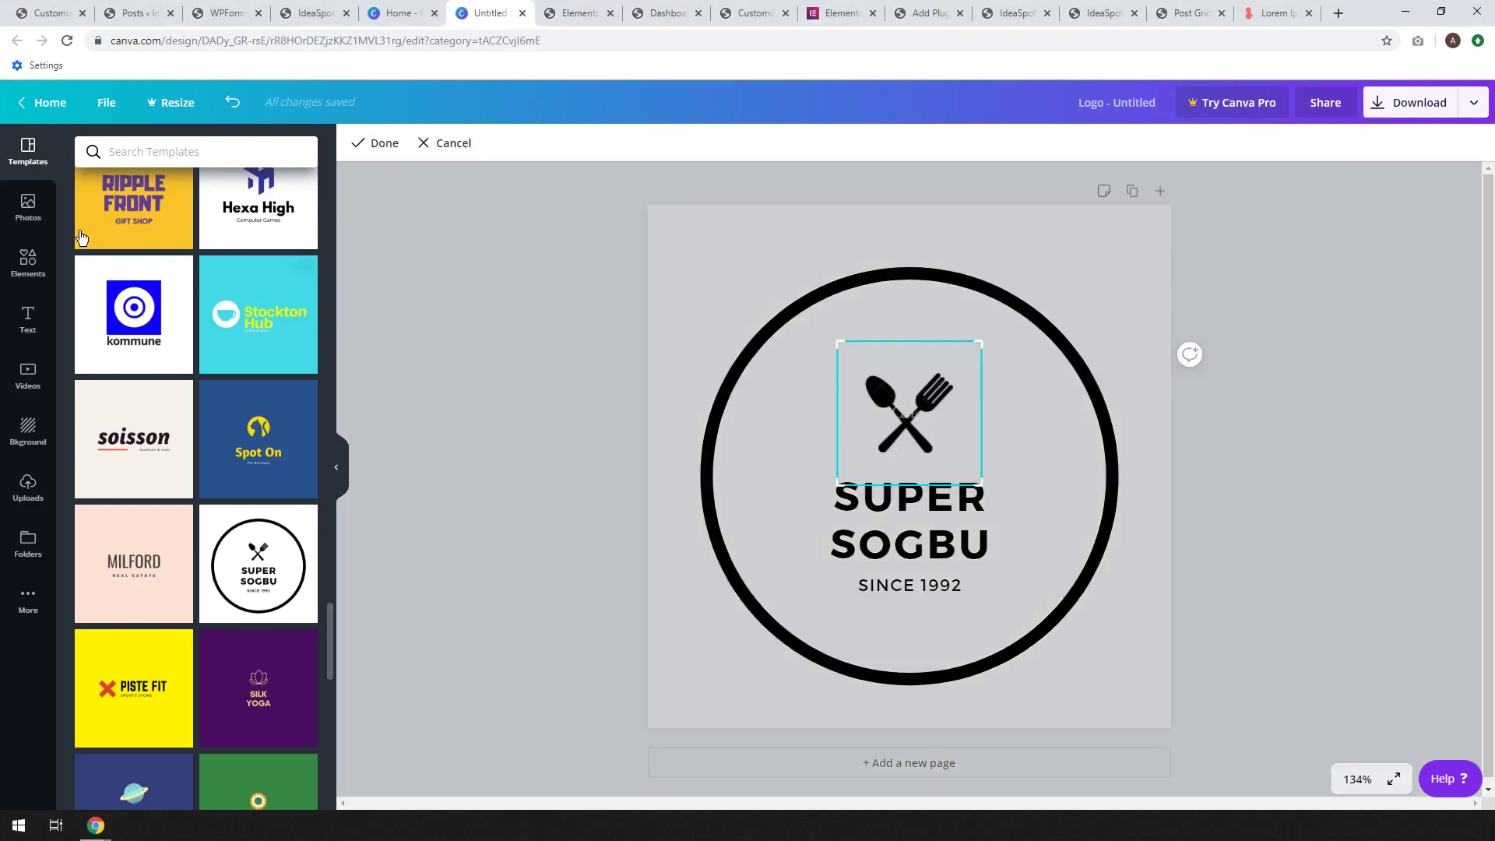
left_click(28, 274)
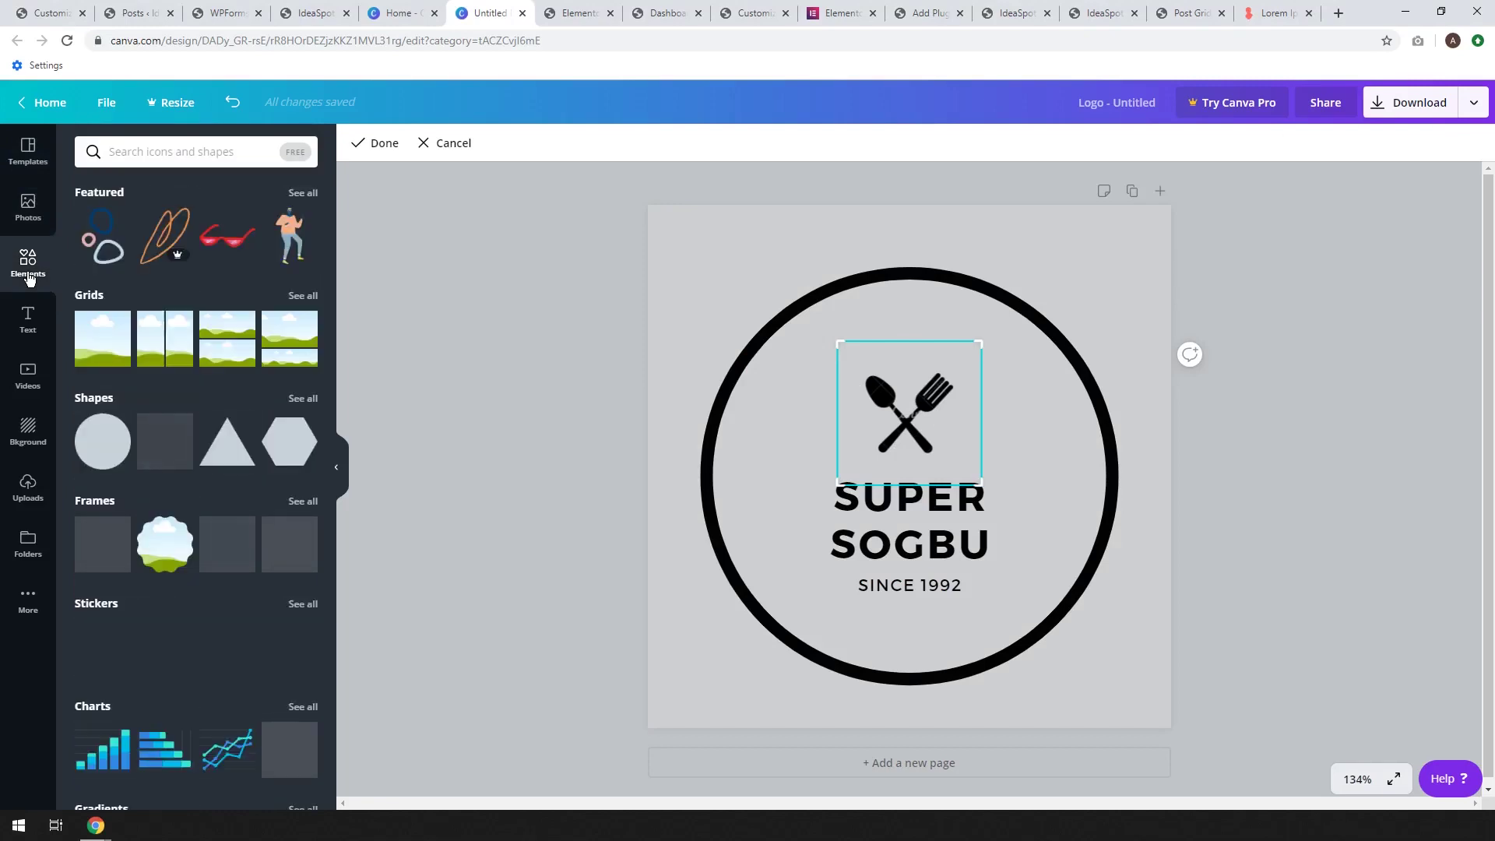
left_click(193, 151)
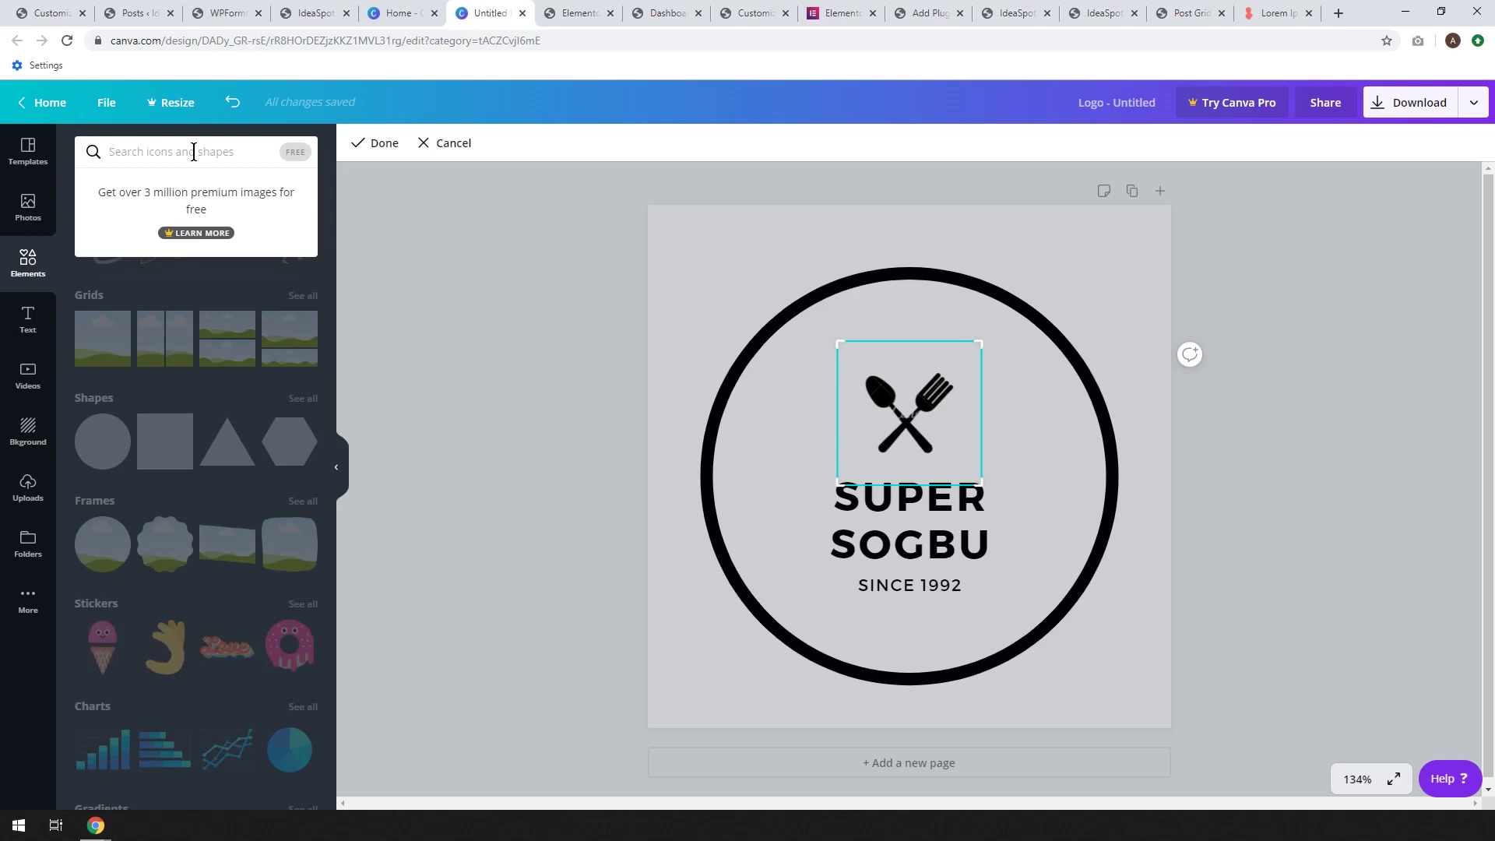
type("laptop")
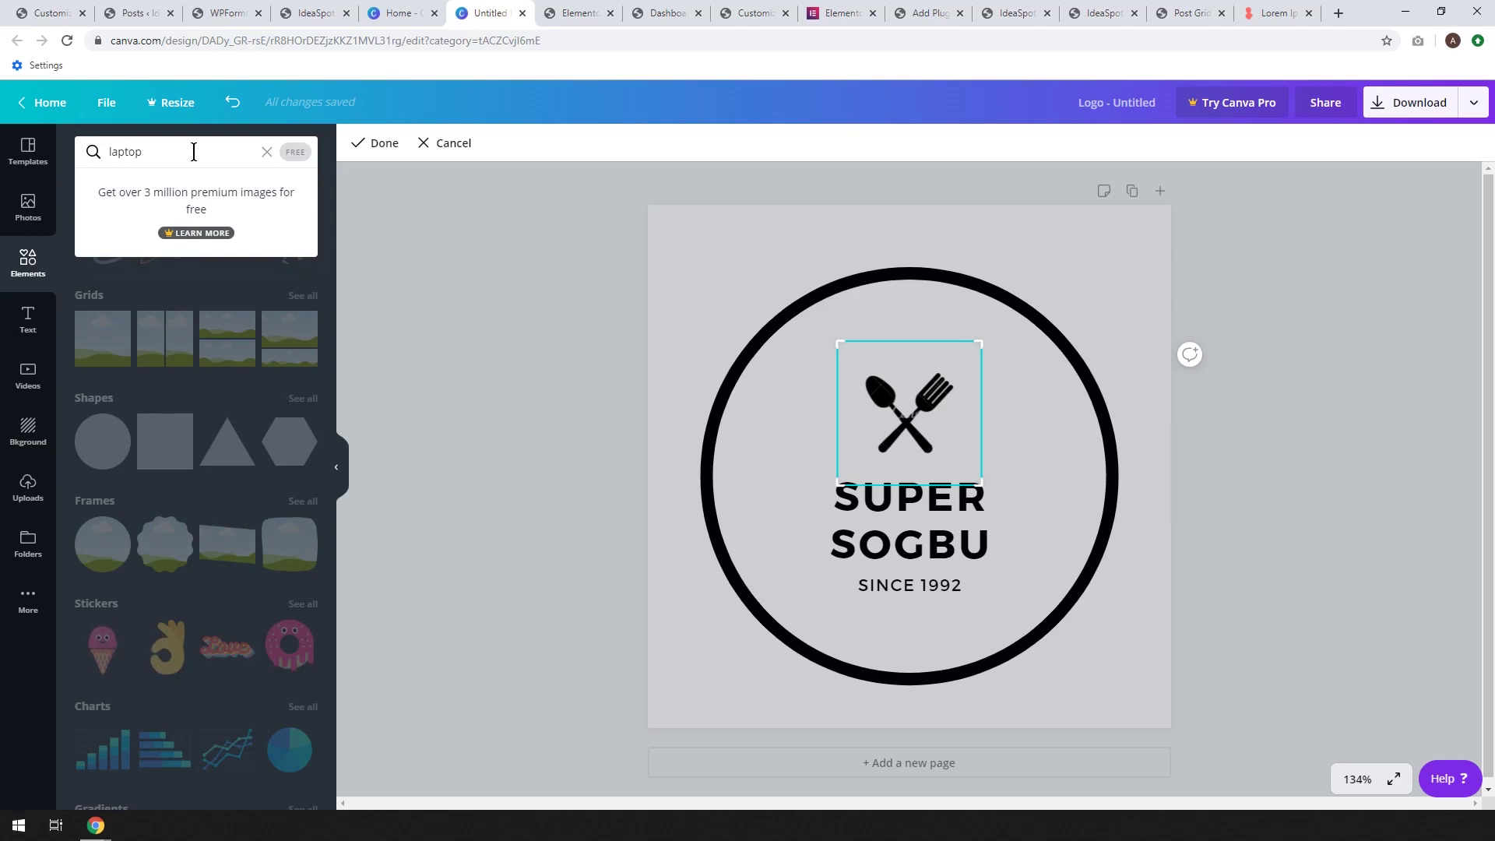
key("Return")
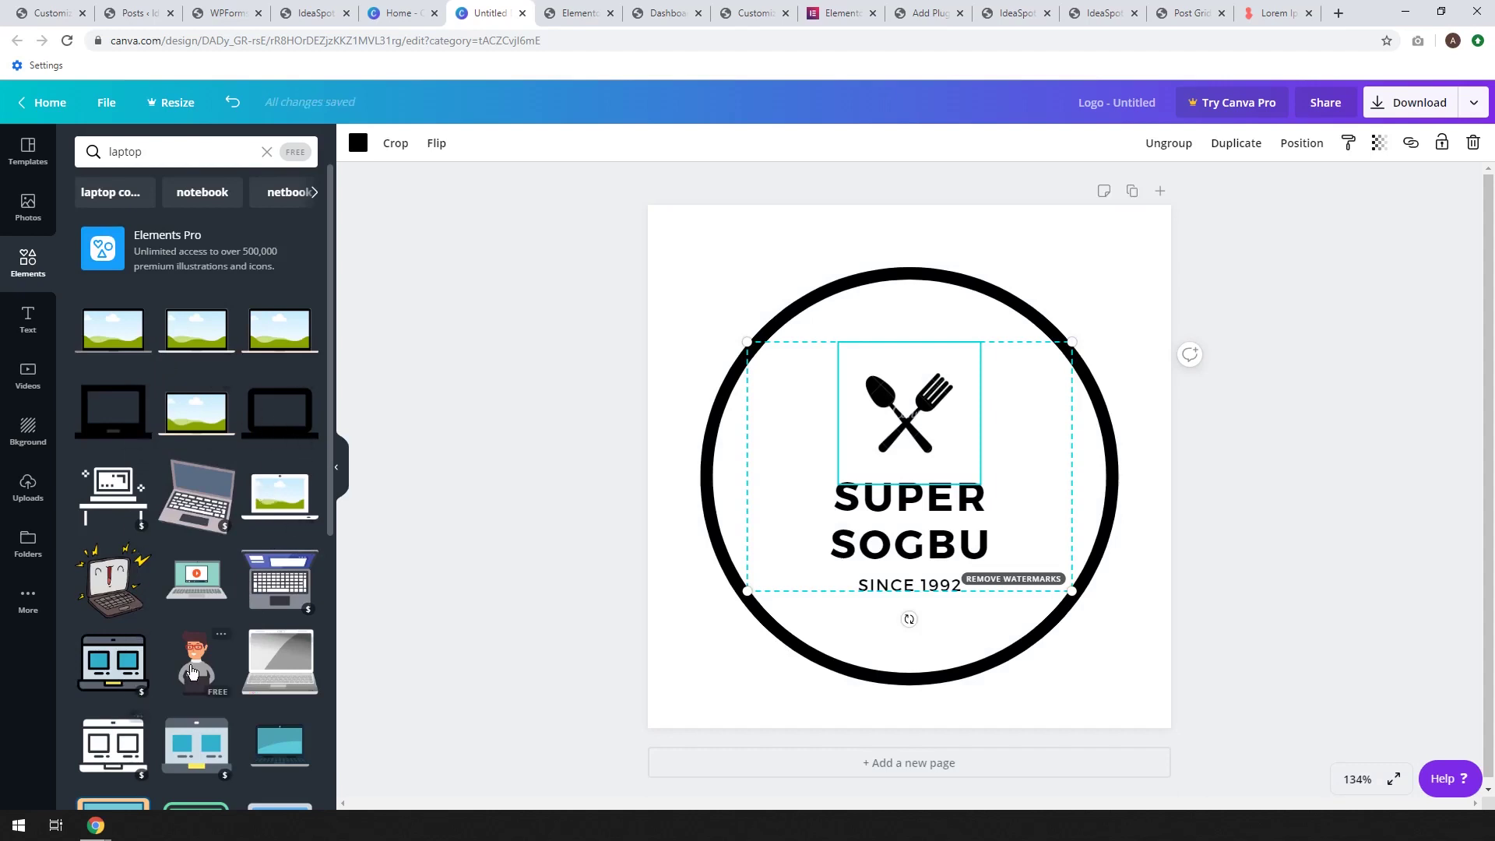
Add the black laptop outline icon, shrink it and centre it above the SUPER SOGBU text
left_click(286, 418)
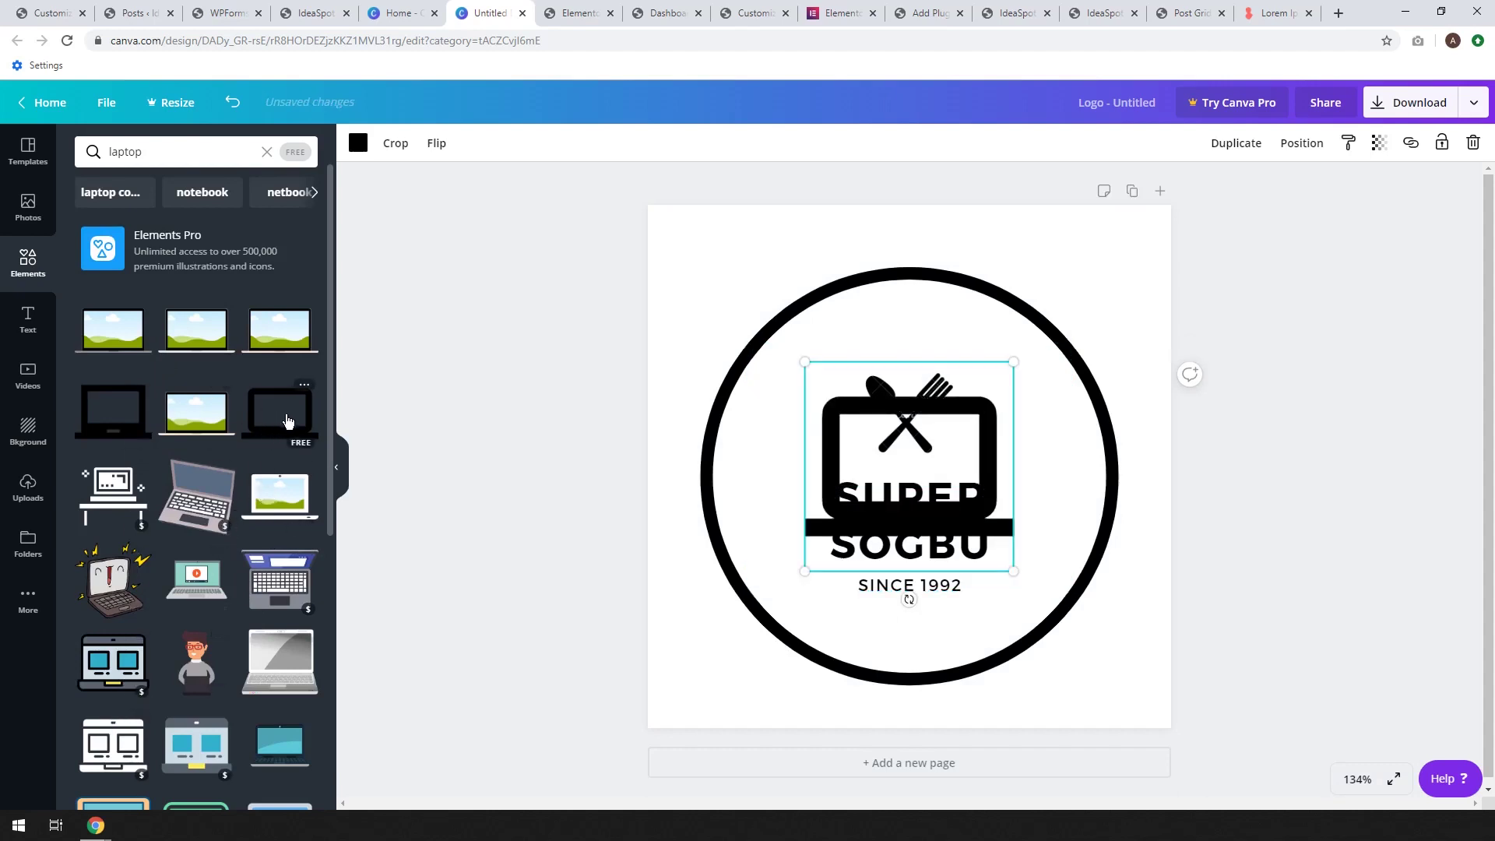
left_click_drag(889, 483, 878, 341)
left_click(889, 445)
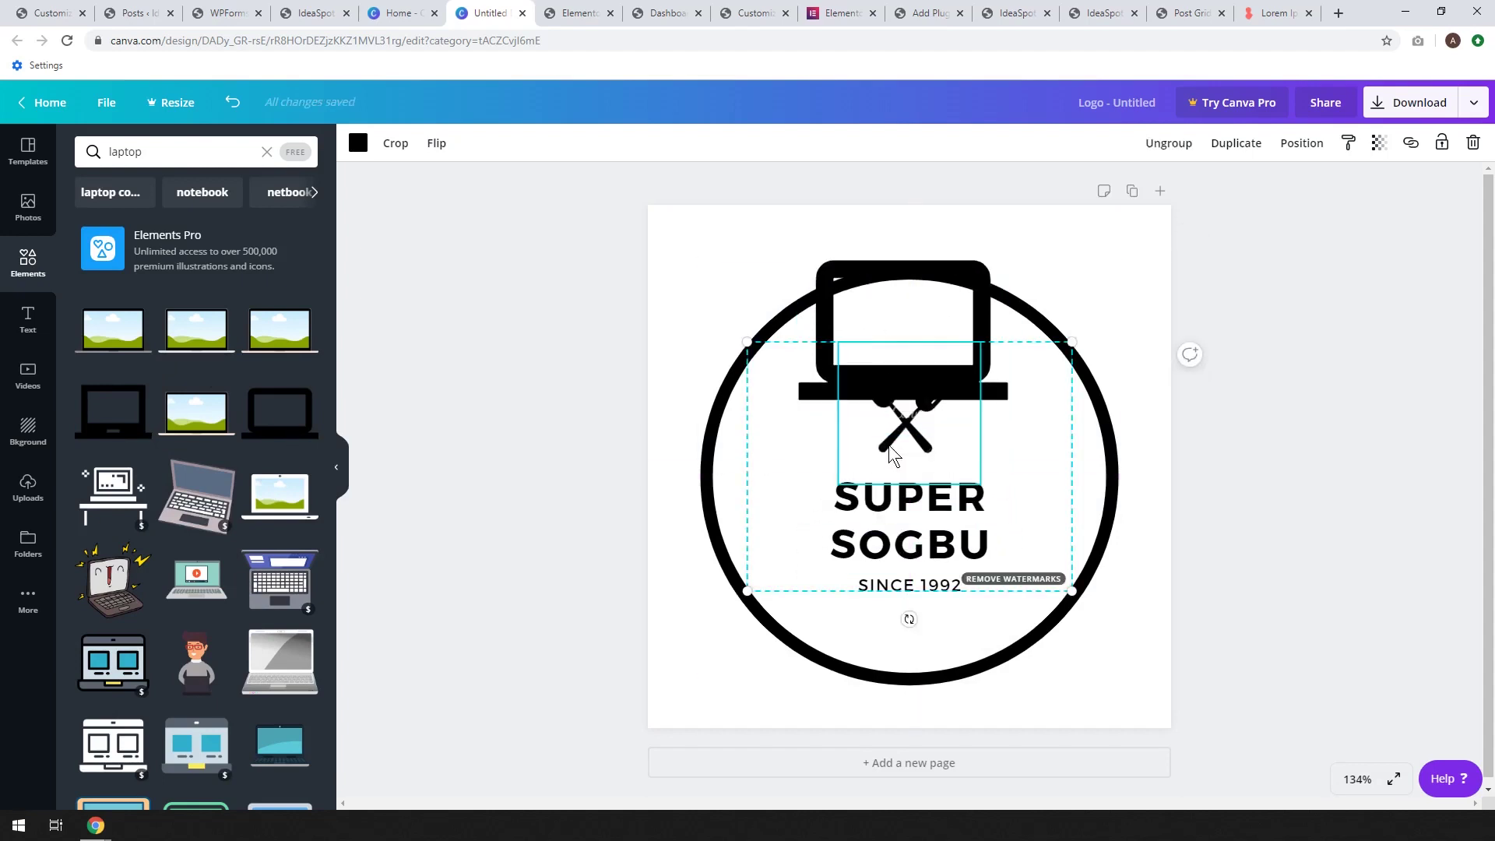
mouse_move(887, 439)
left_mouse_down()
mouse_move(889, 362)
mouse_move(887, 397)
mouse_move(871, 397)
mouse_move(898, 397)
mouse_move(885, 401)
mouse_move(891, 386)
mouse_move(892, 429)
left_mouse_up()
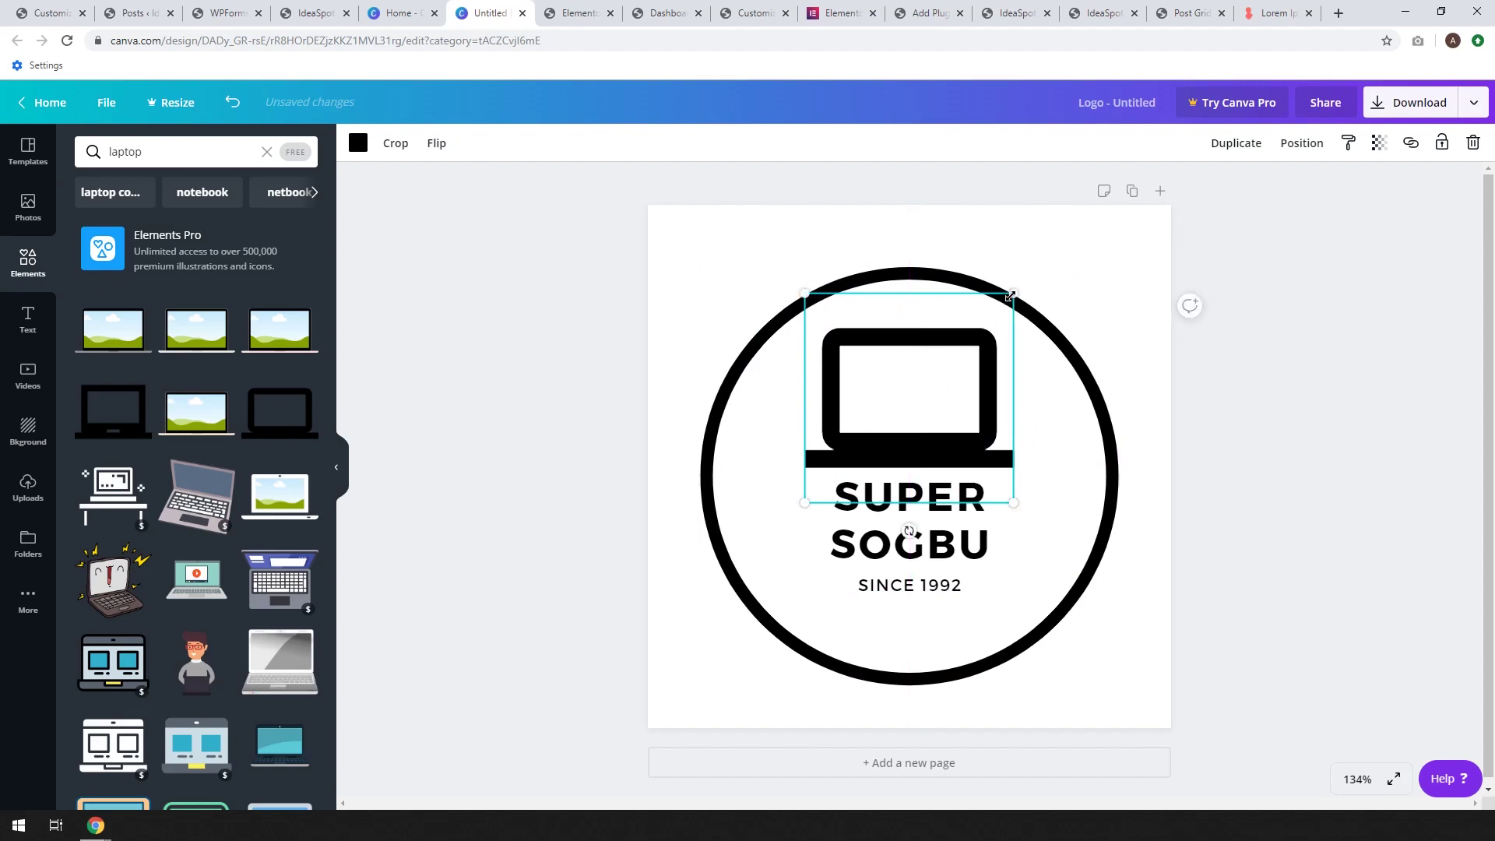
left_click_drag(1009, 296, 974, 340)
left_click_drag(874, 424, 878, 401)
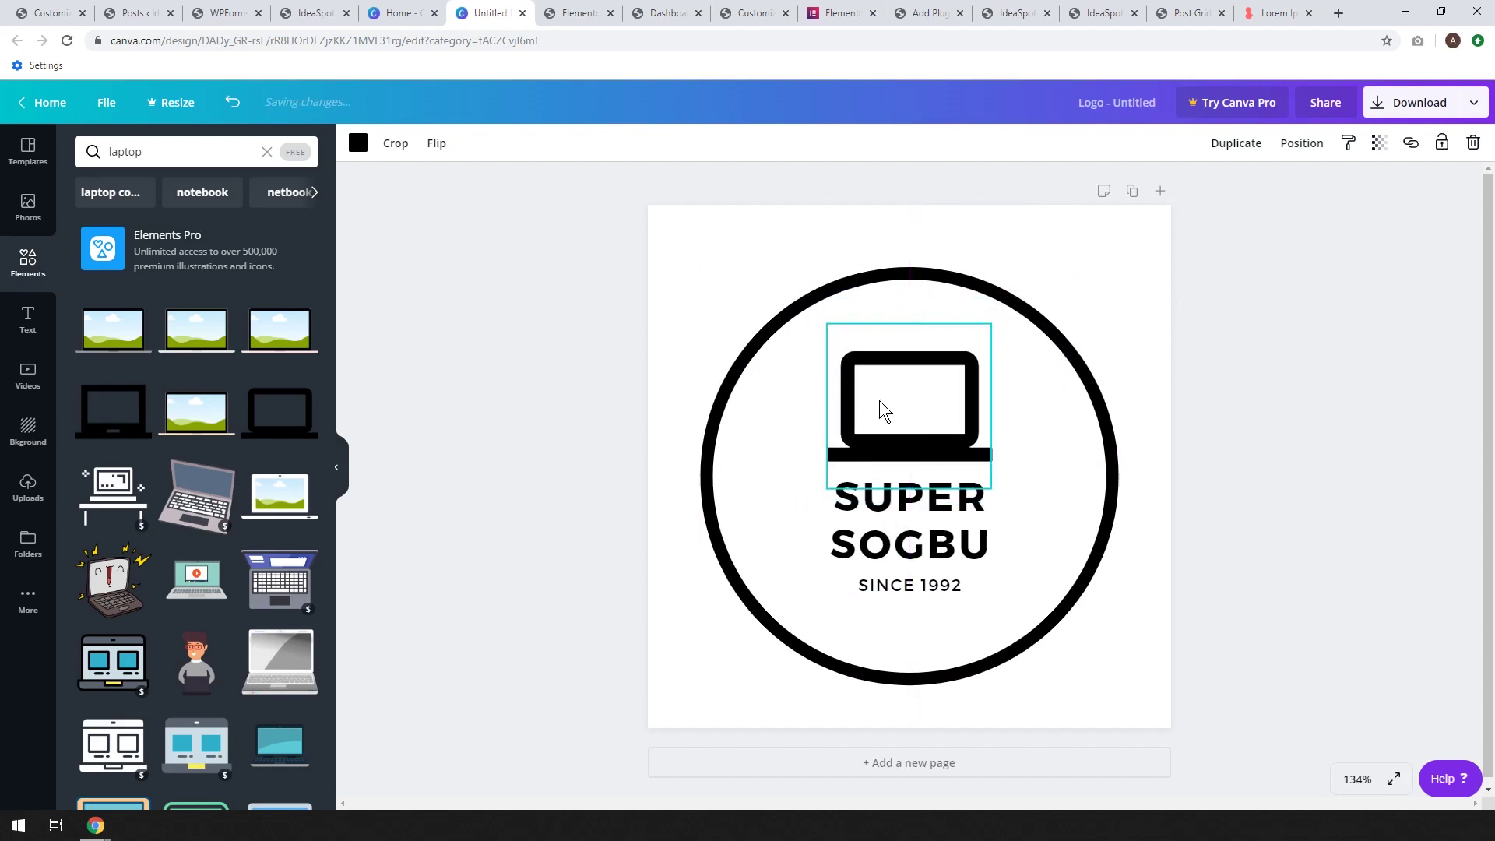
Replace the logo text with IDEA and TECH on two lines, and delete SINCE 1992
left_click(884, 529)
double_click(880, 542)
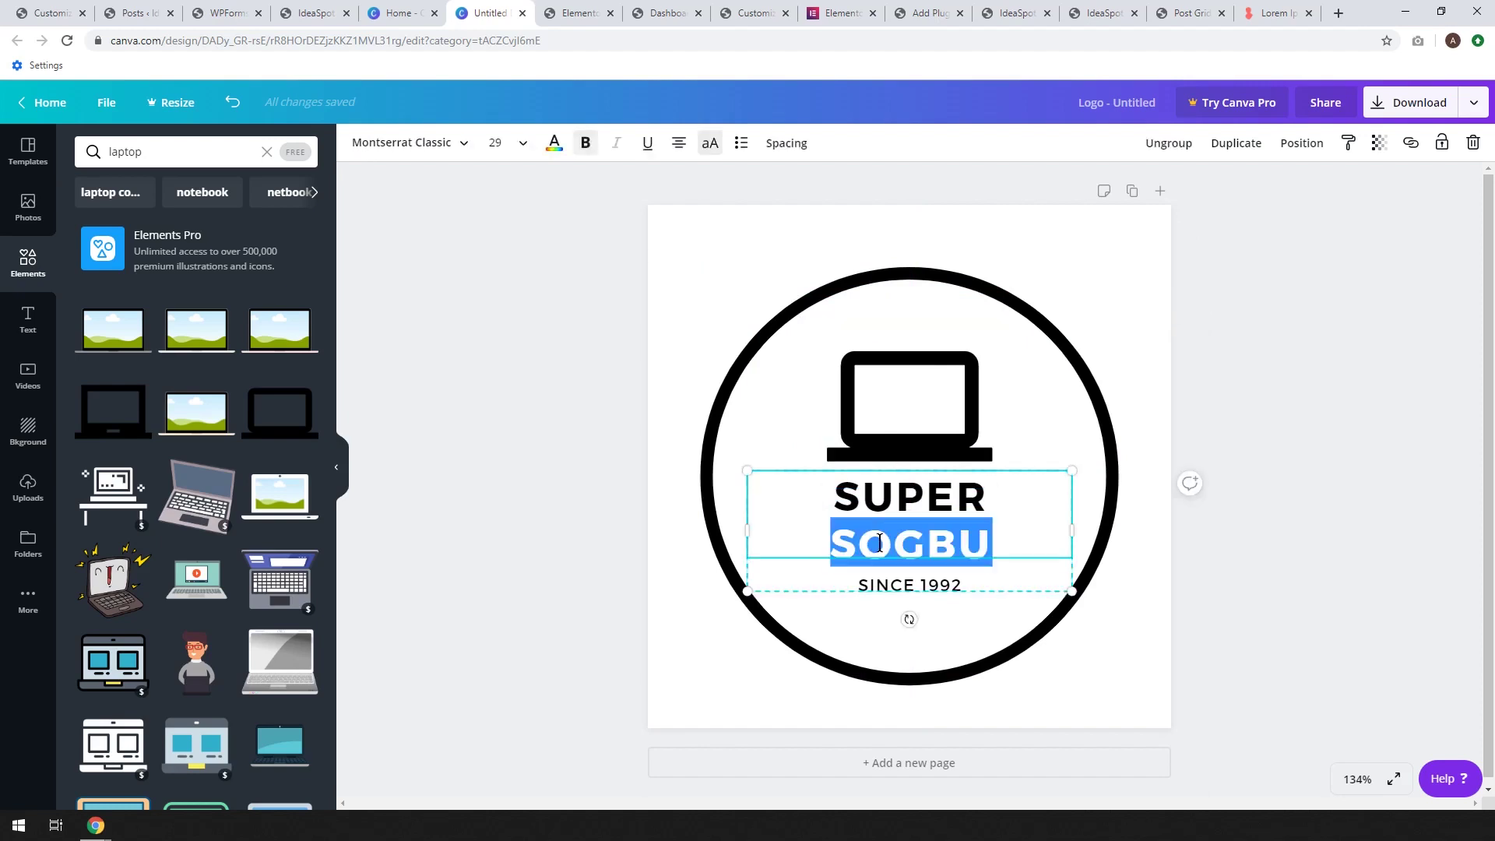
key("BackSpace")
key("BackSpace")
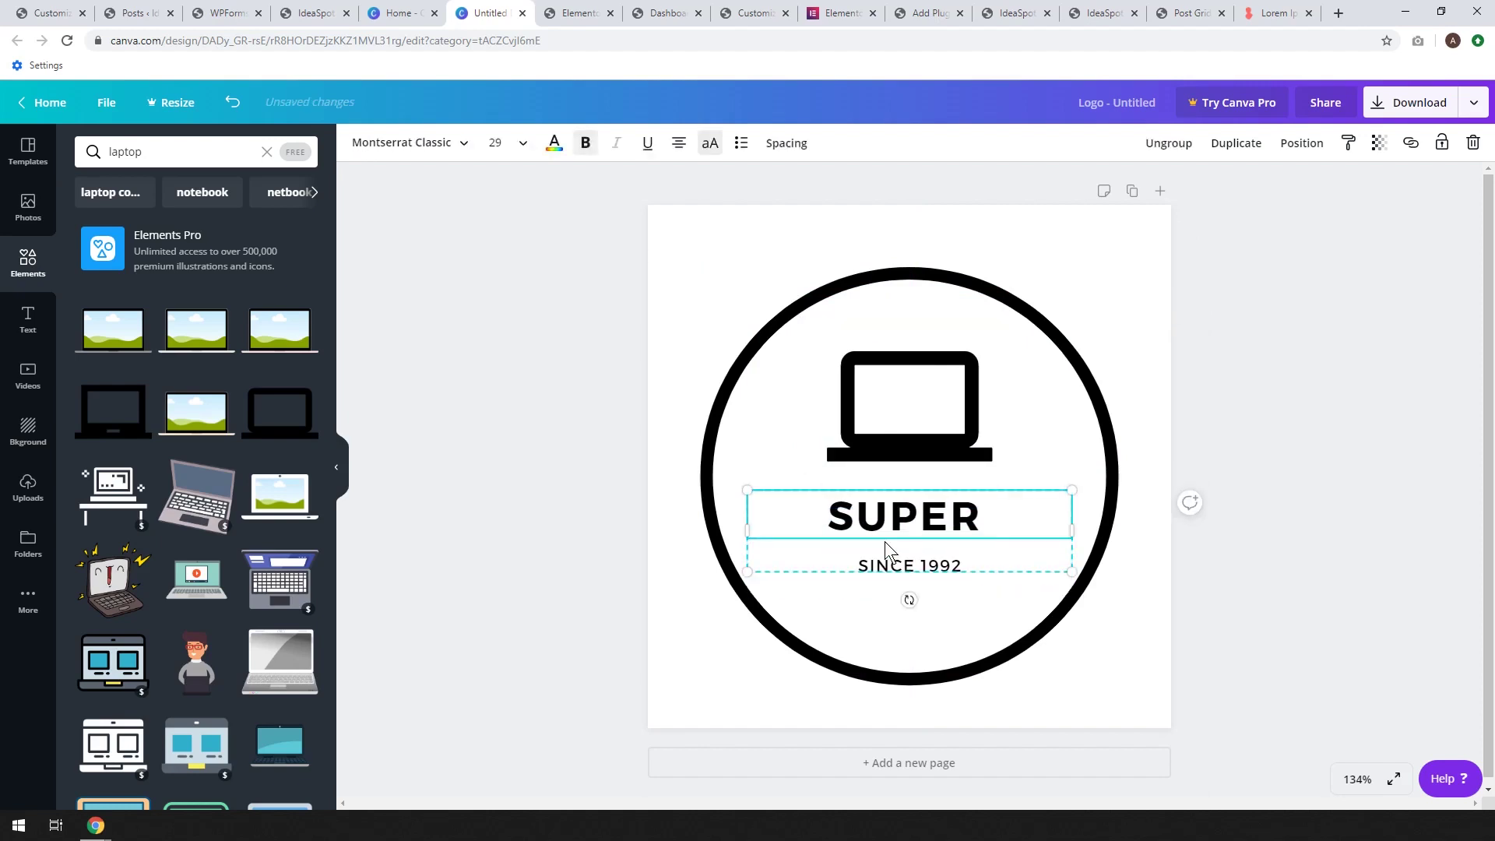
key("BackSpace")
key("BackSpace")
key("BackSpace")
key("BackSpace")
type("IDEA")
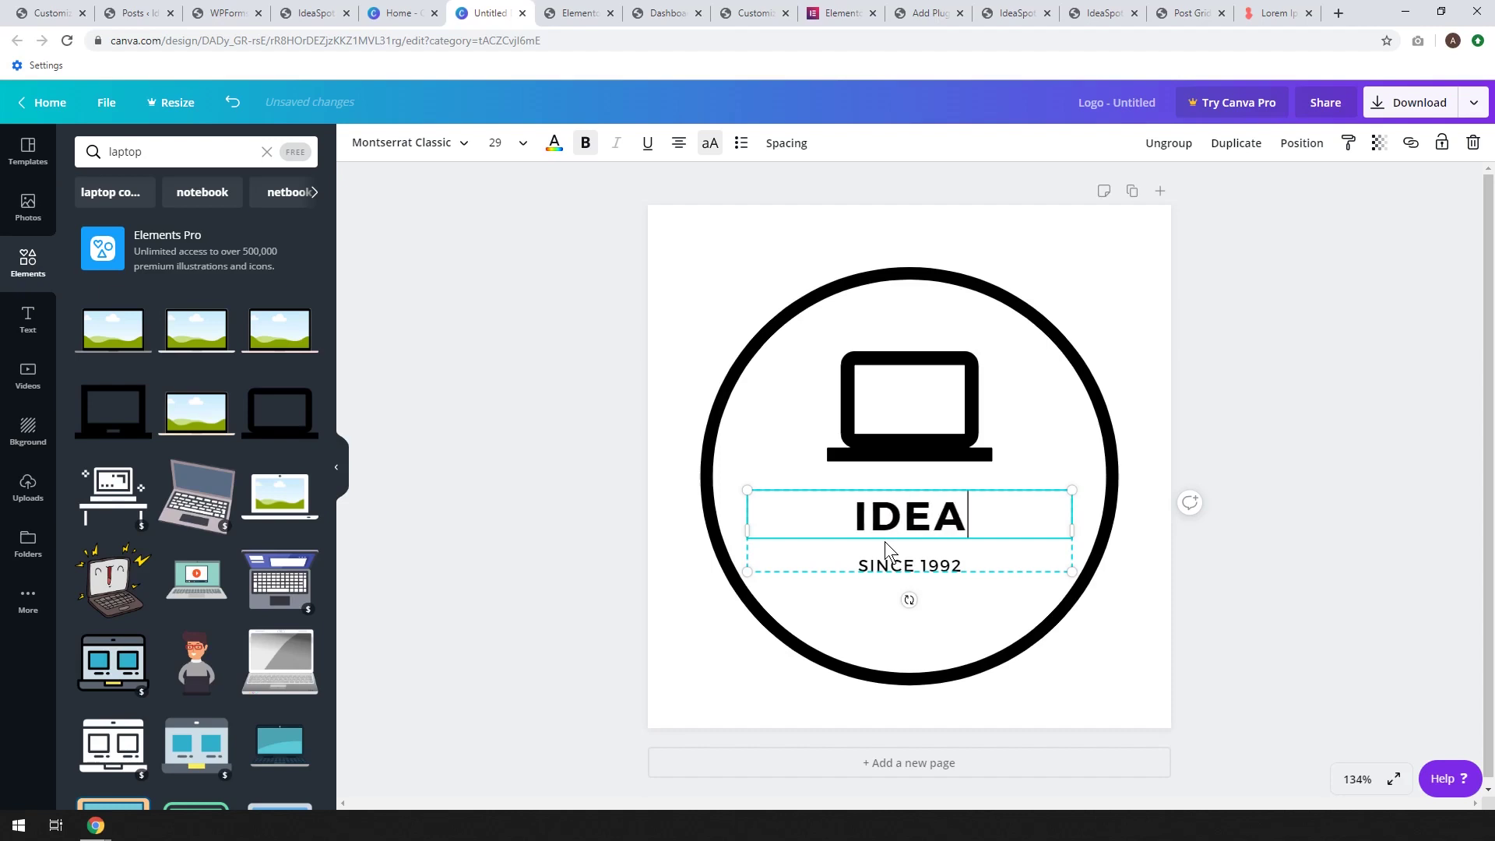
key("Return")
type("TECH")
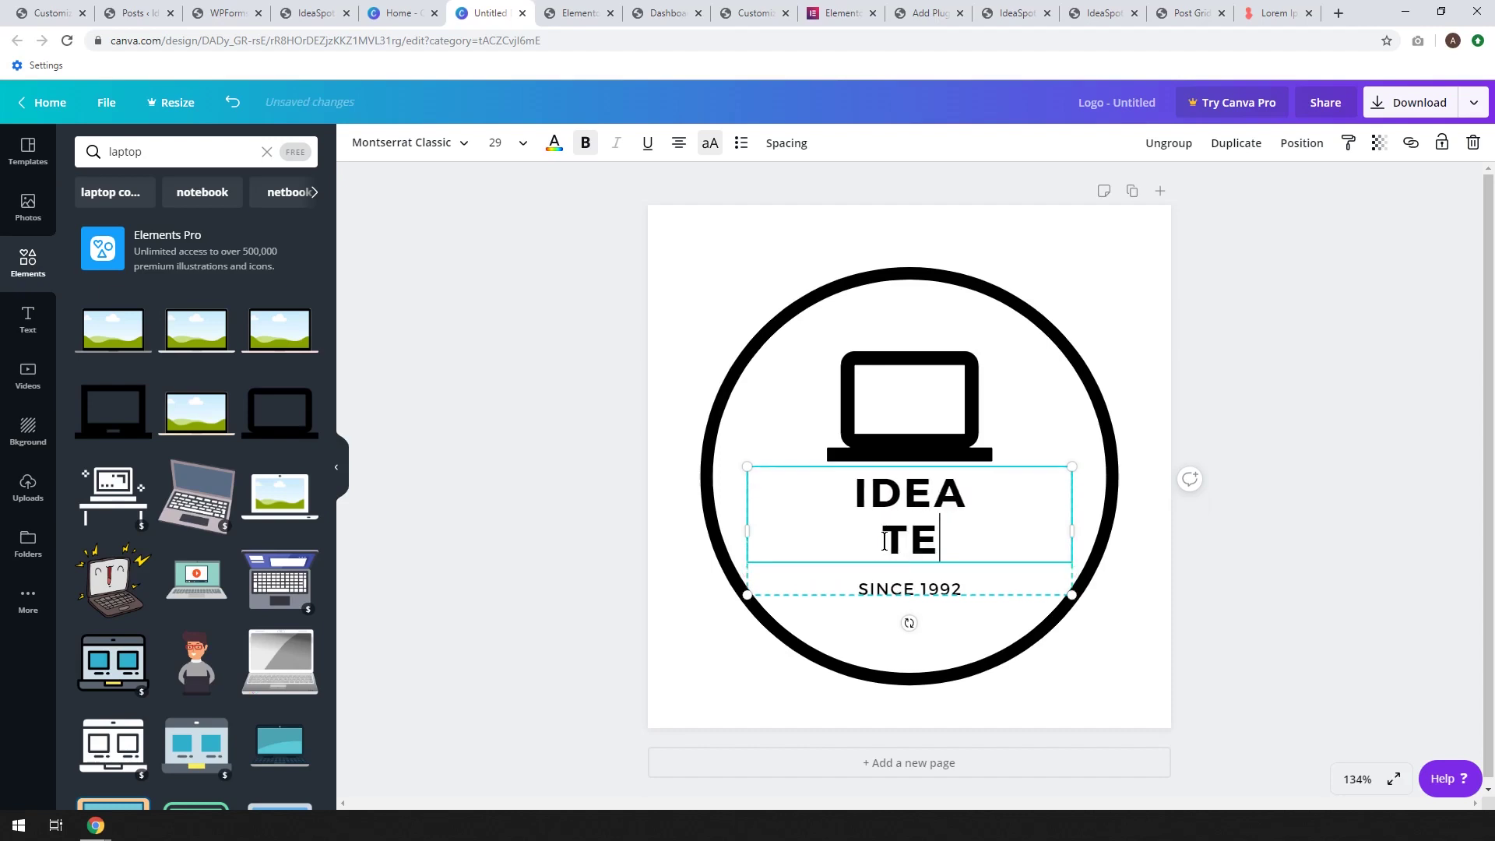
left_click(896, 588)
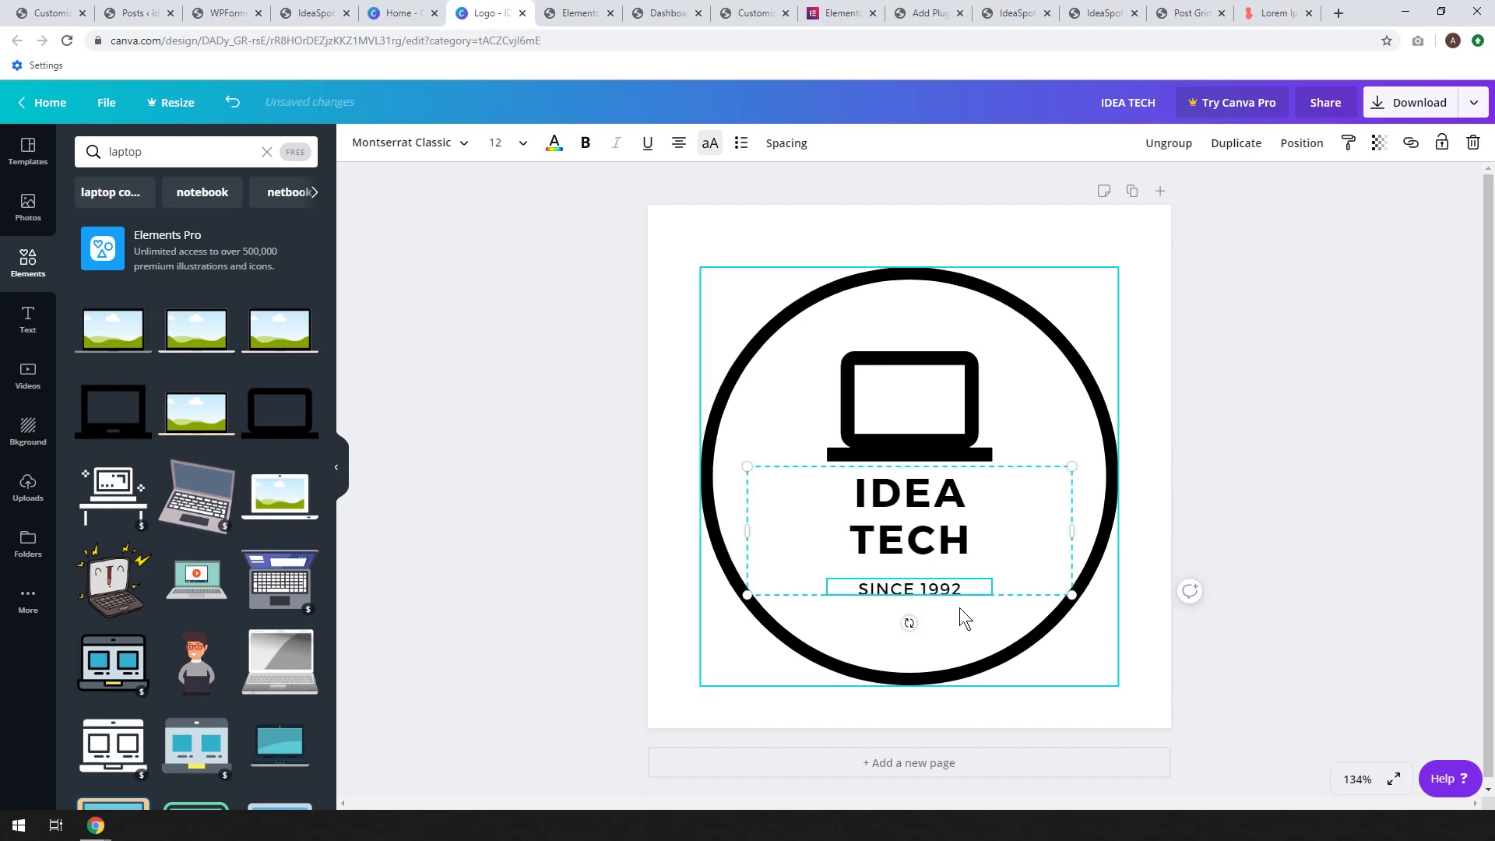
key("Delete")
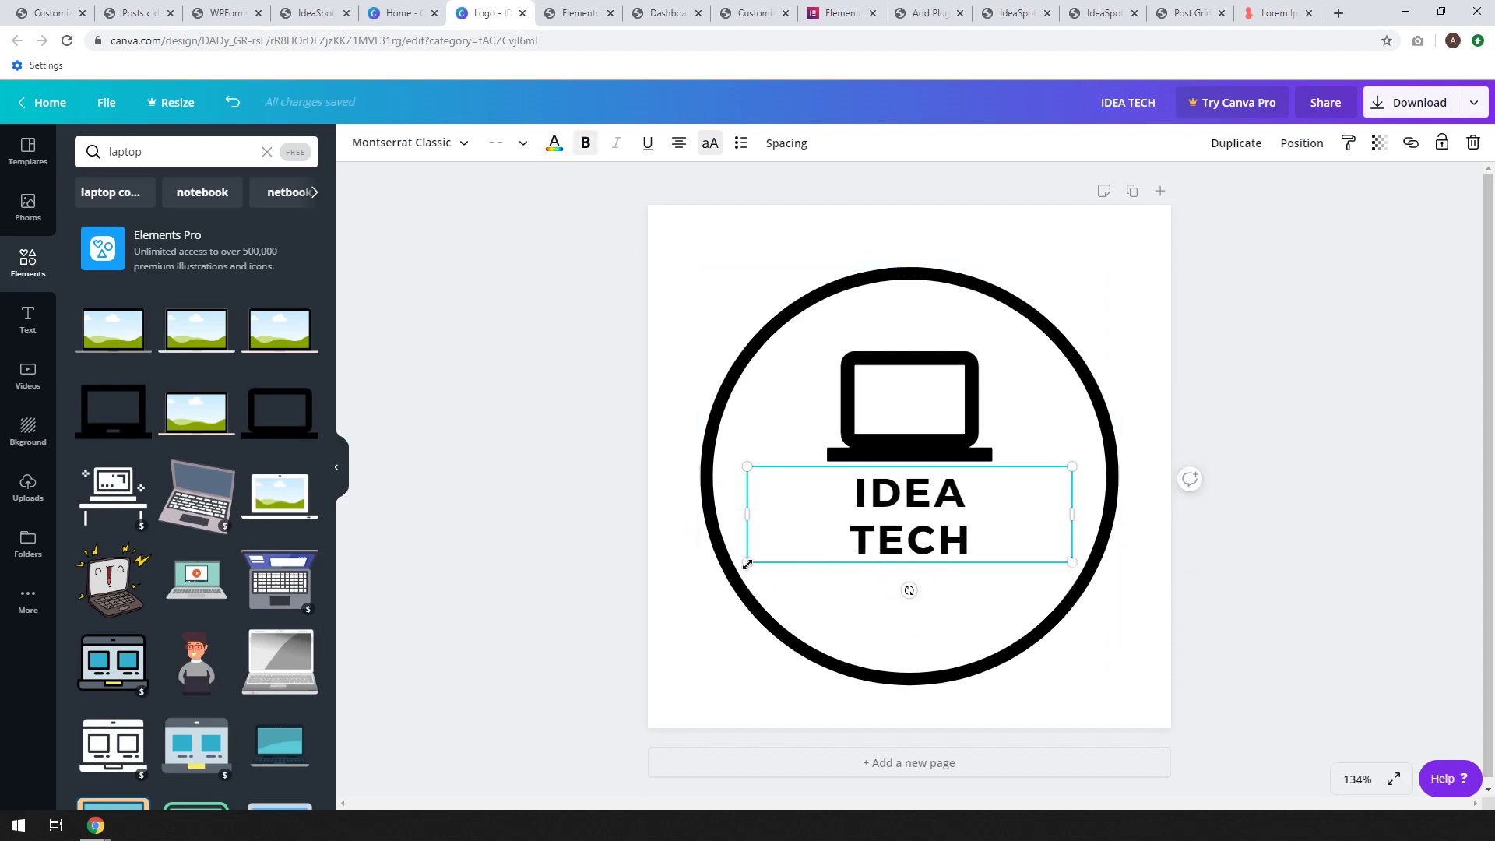
Enlarge the IDEA TECH text and centre it inside the circle
left_click_drag(746, 562, 659, 588)
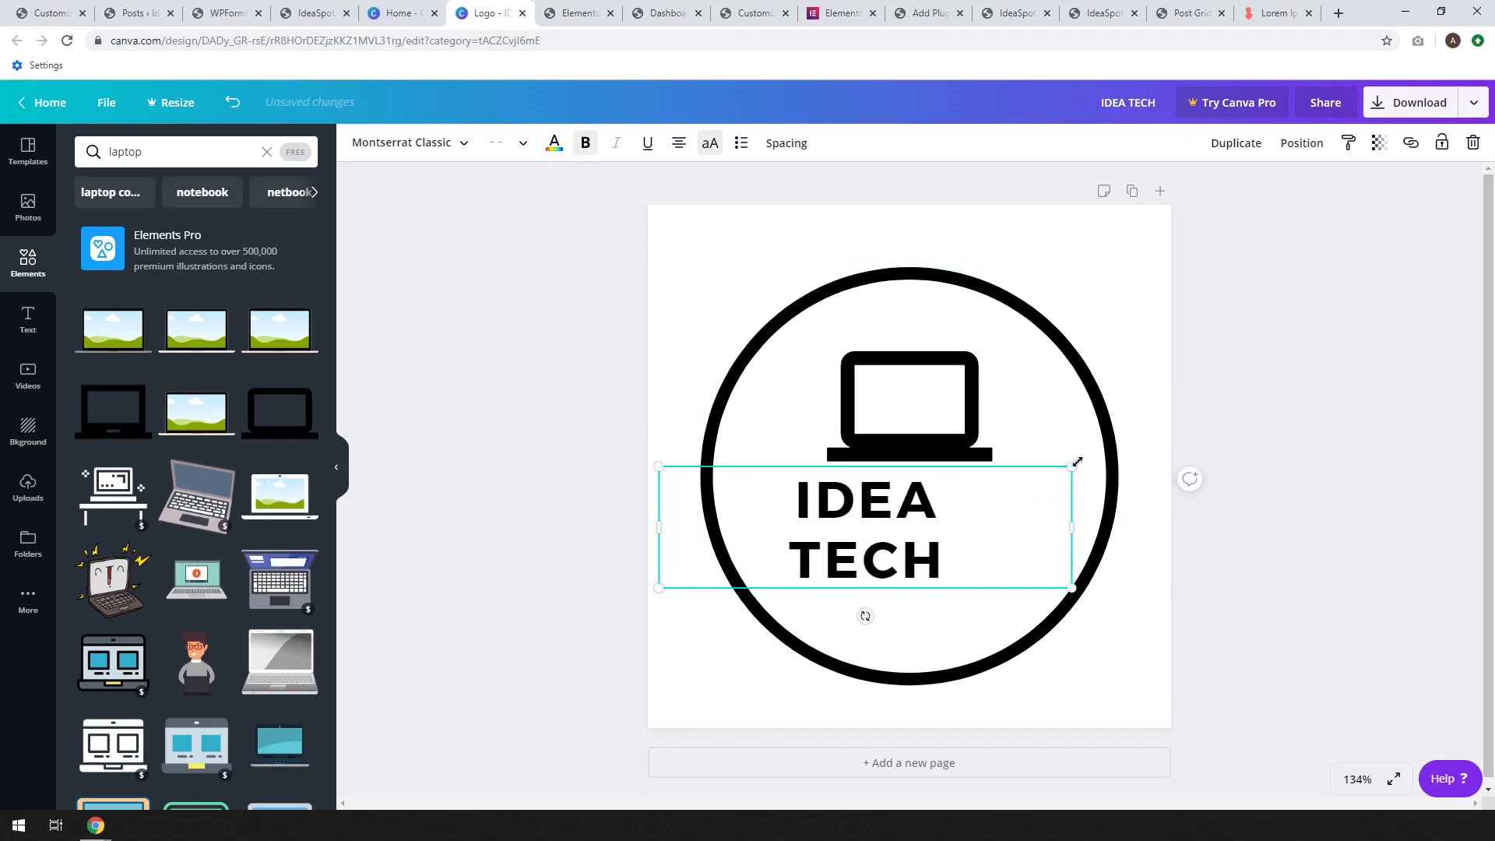
left_click_drag(1077, 462, 1166, 435)
left_click_drag(912, 563, 906, 573)
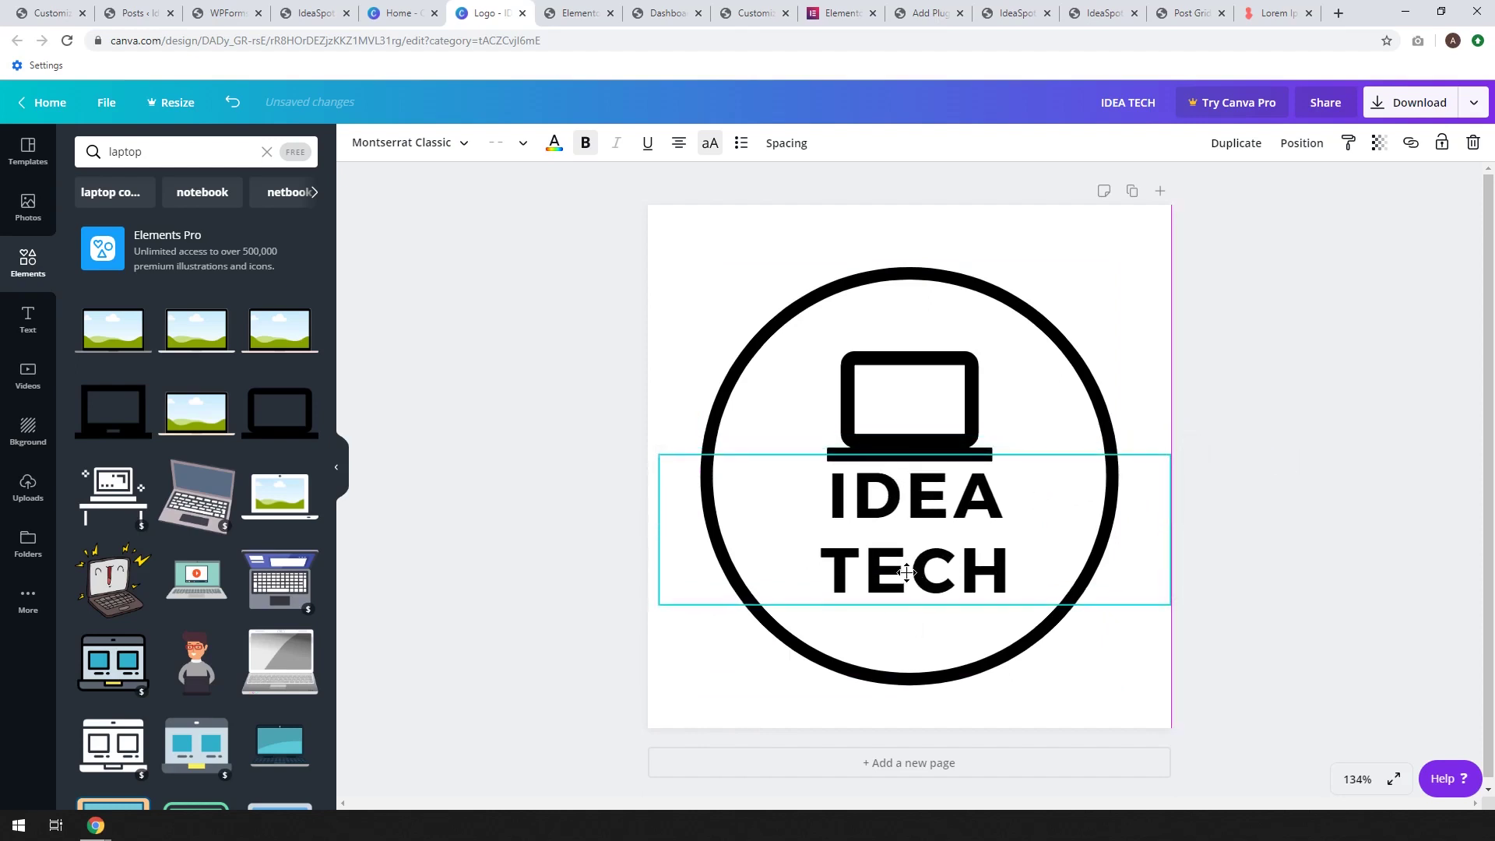
left_click(594, 559)
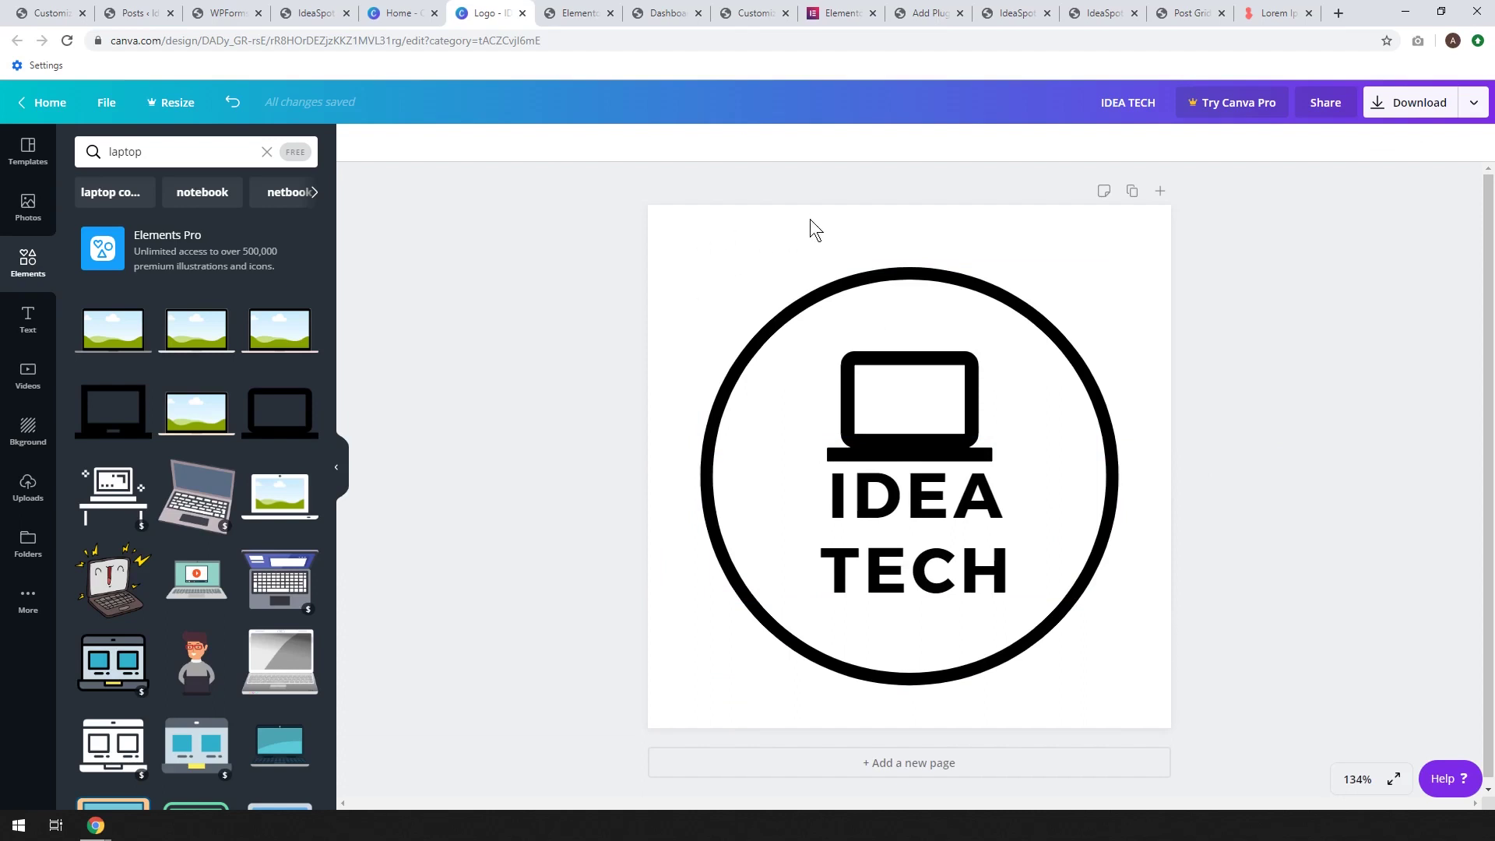
Resize the outer circle to fit the square page and lock it
left_click(904, 274)
left_click_drag(1117, 268, 1162, 223)
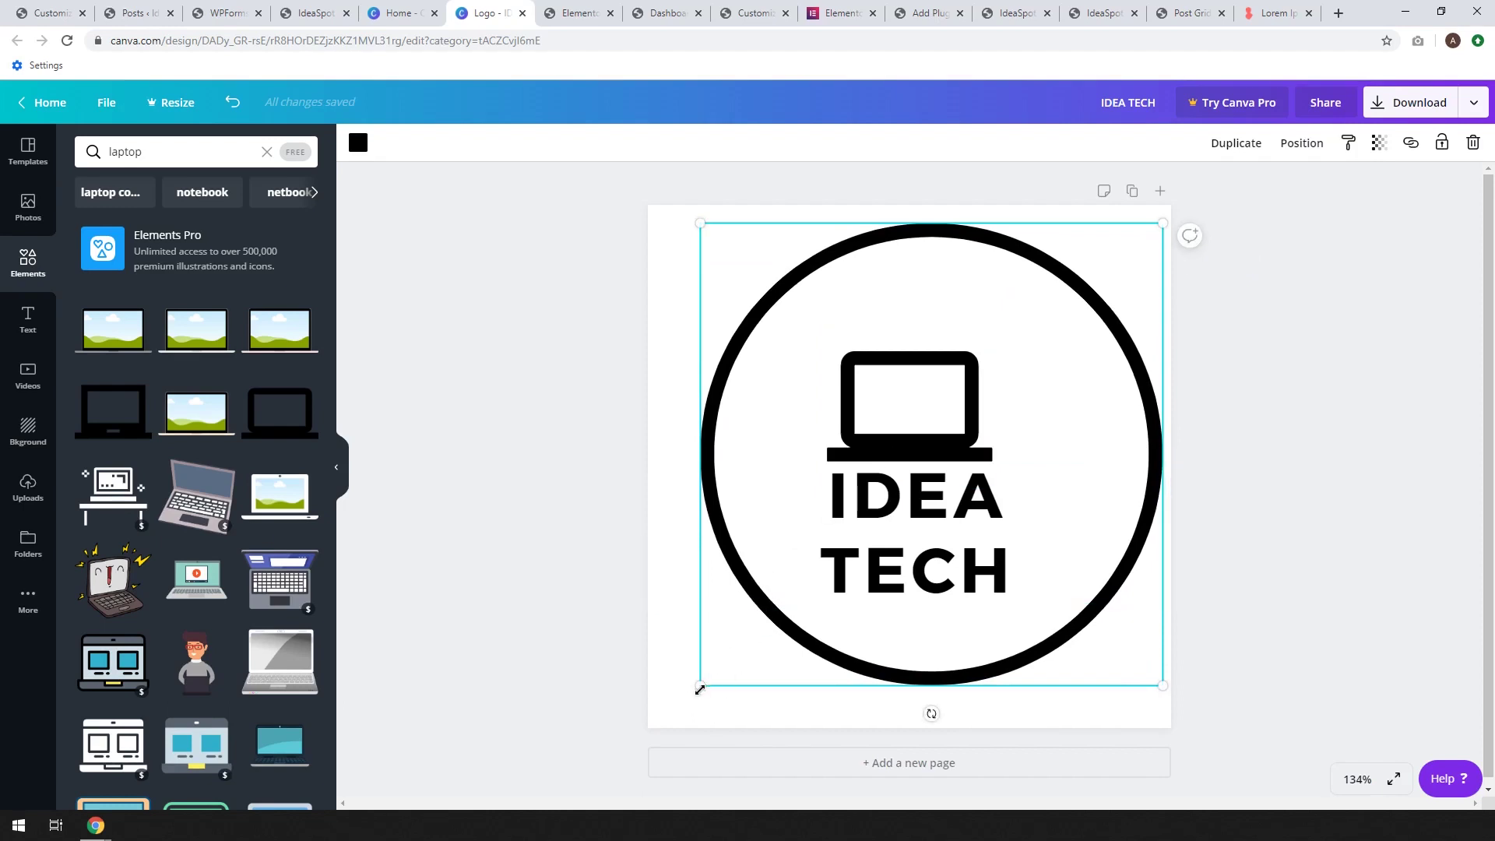
left_click_drag(699, 689, 648, 738)
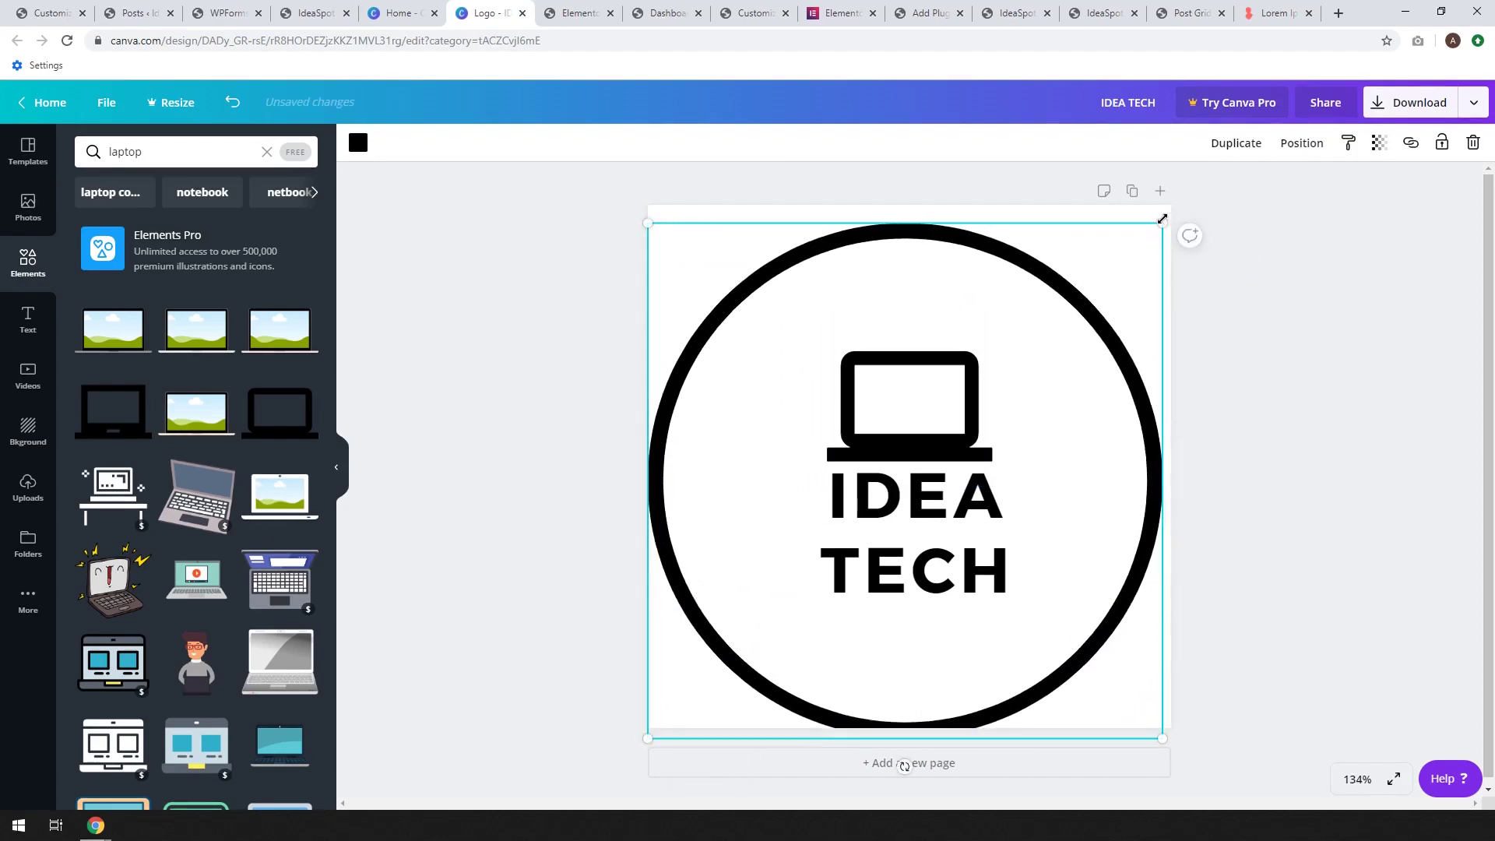
left_click_drag(1162, 220, 1170, 212)
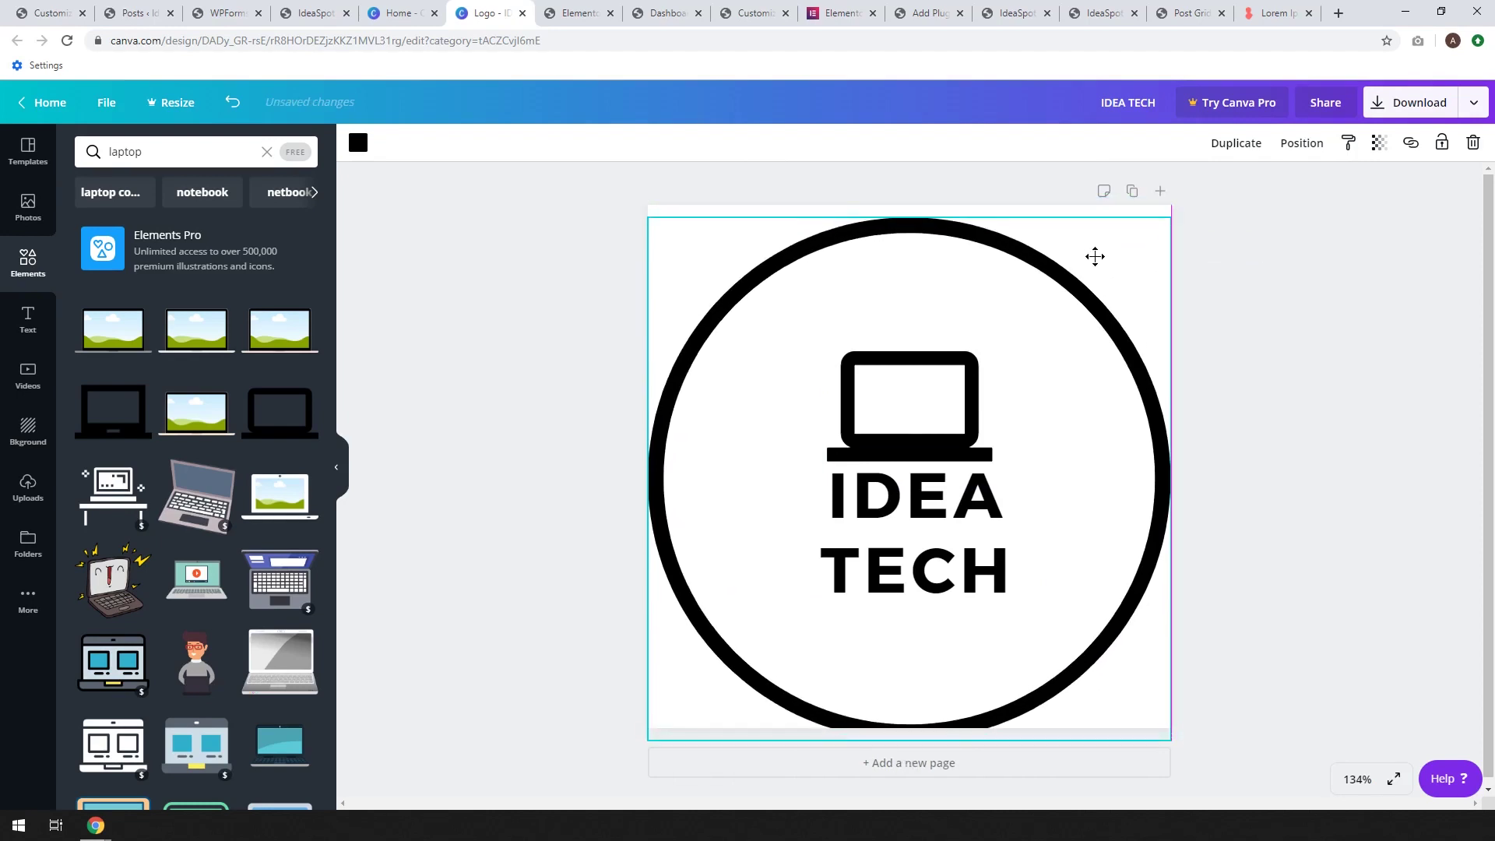
mouse_move(1094, 256)
left_mouse_down()
mouse_move(1091, 245)
mouse_move(1118, 263)
left_mouse_up()
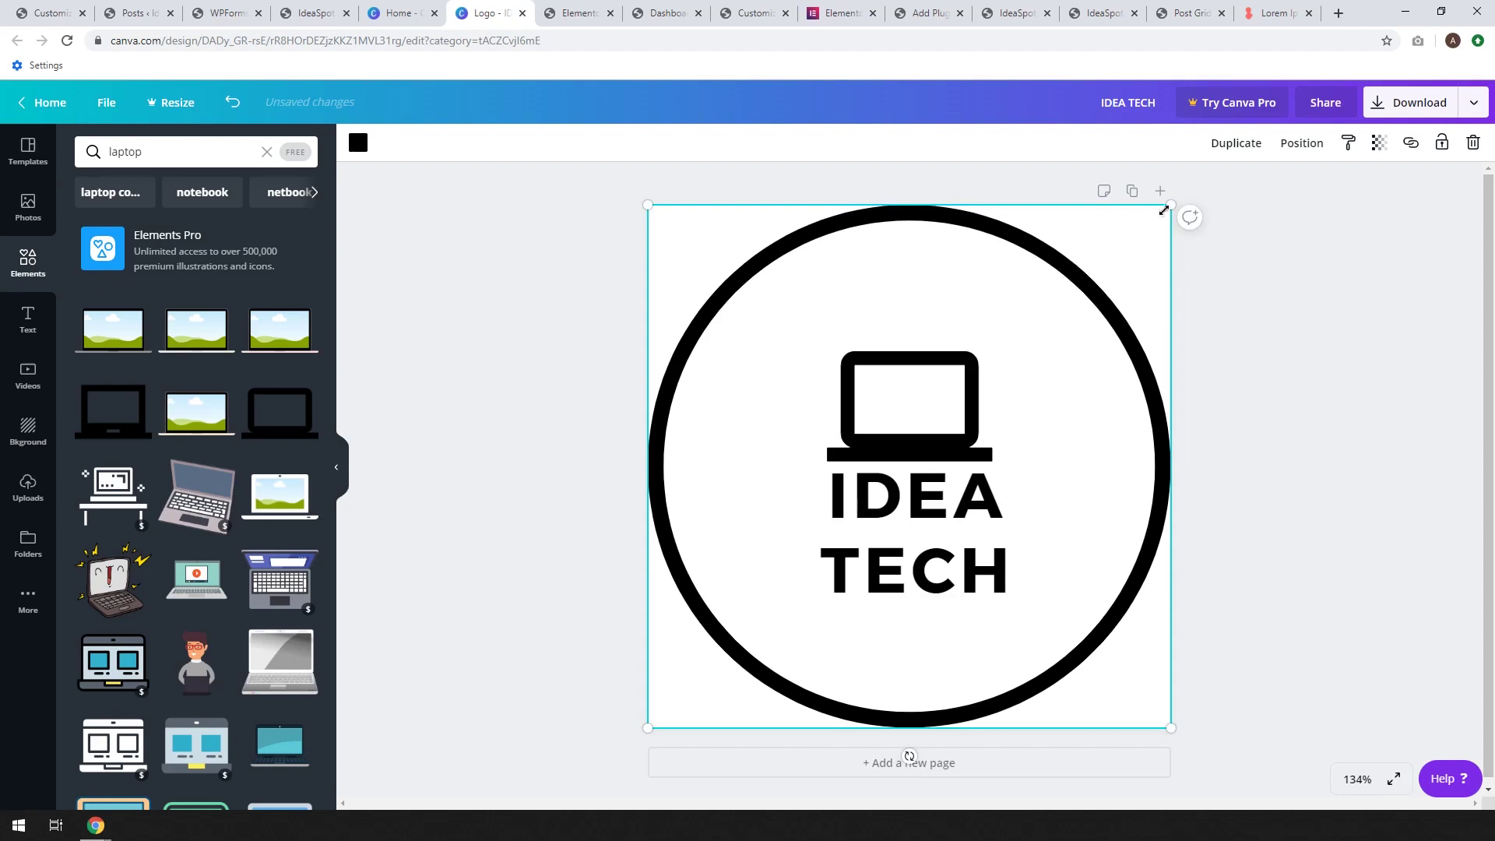
left_click_drag(1169, 205, 1165, 210)
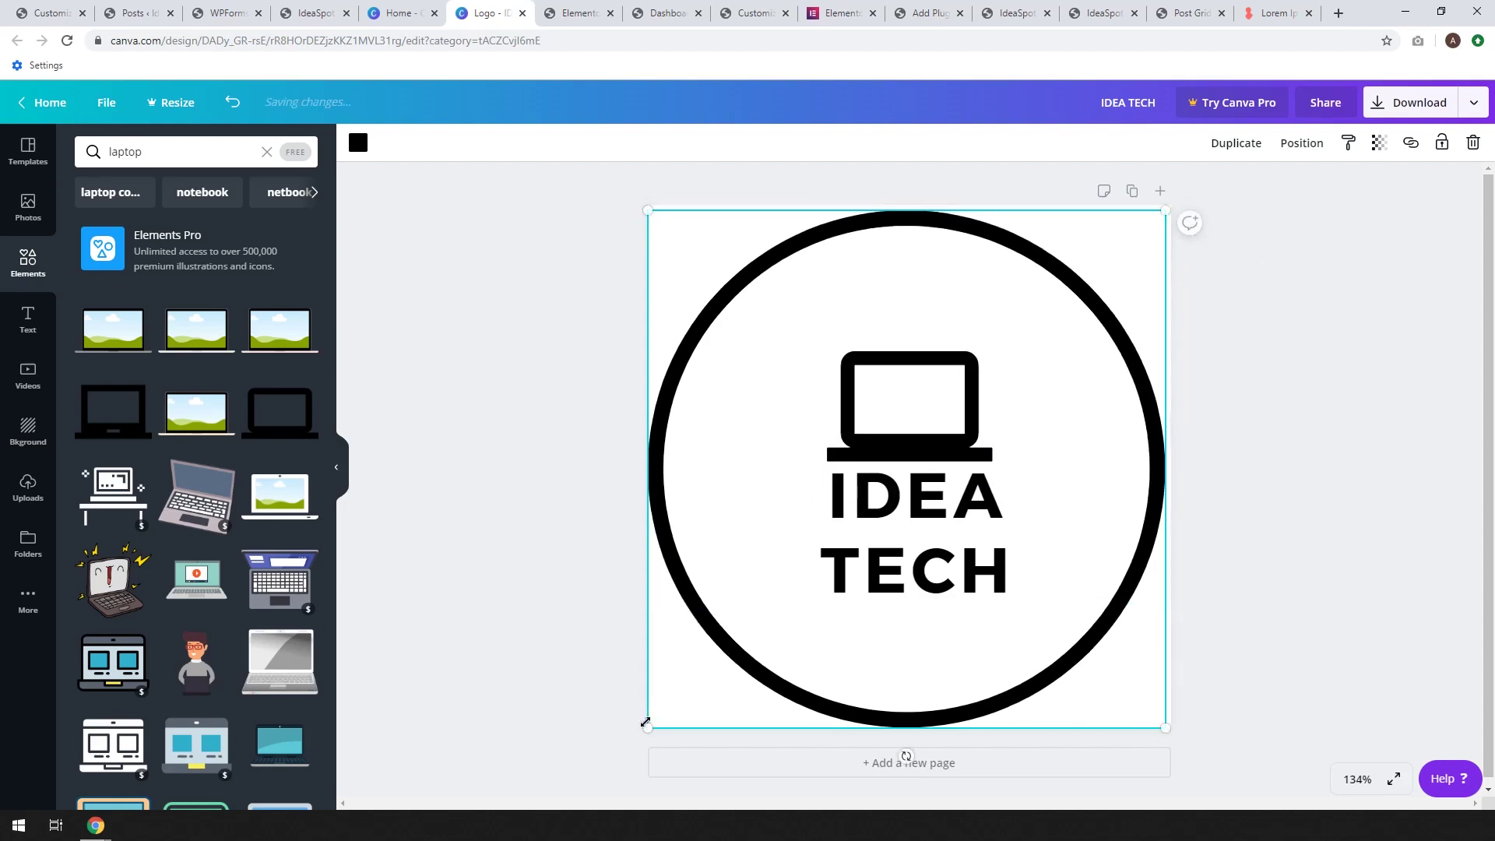
left_click_drag(649, 724, 701, 683)
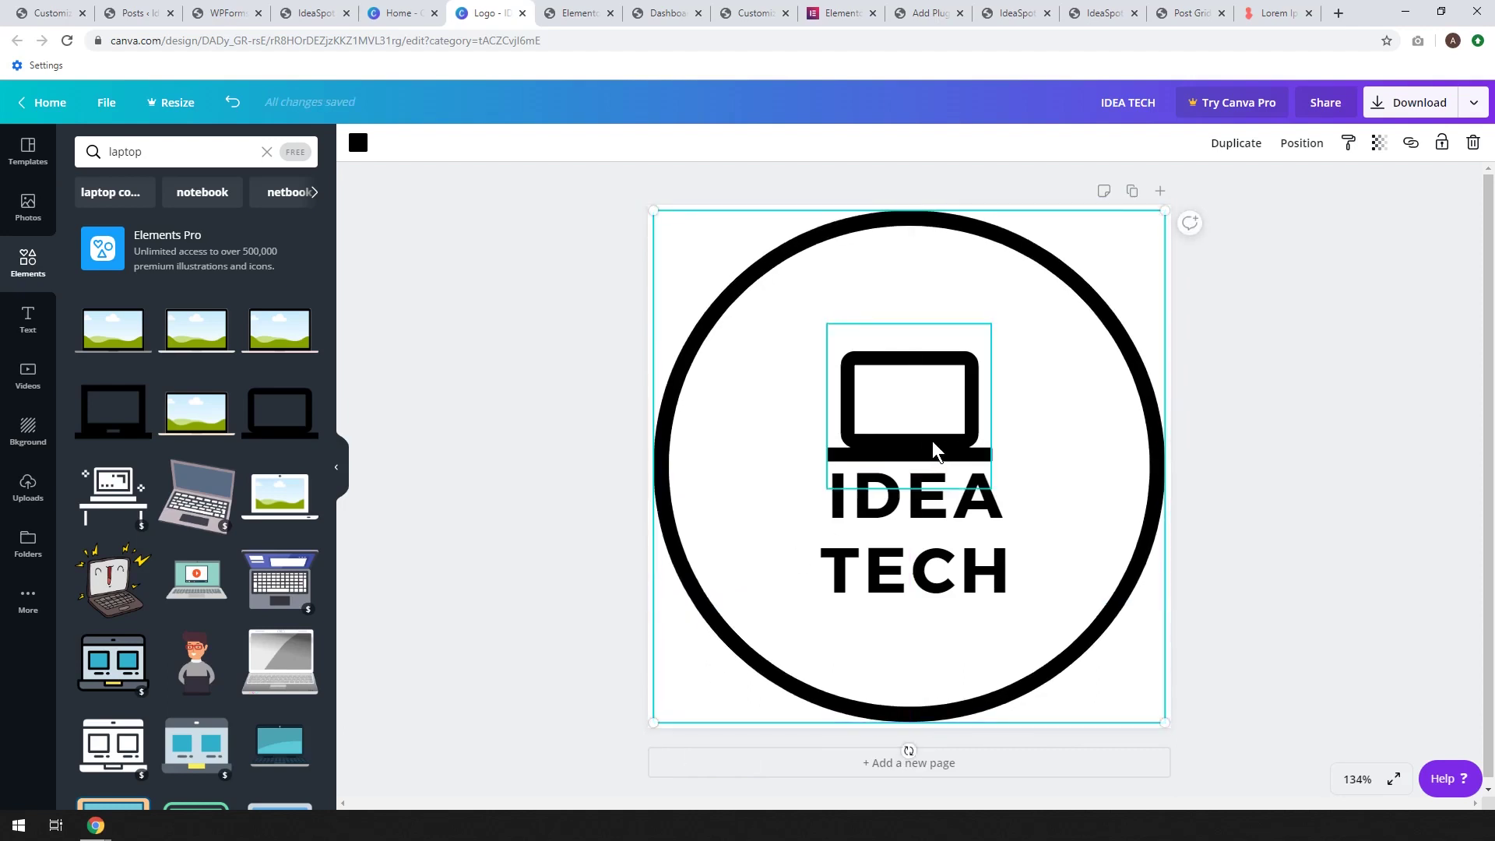
left_click_drag(1048, 387, 904, 526)
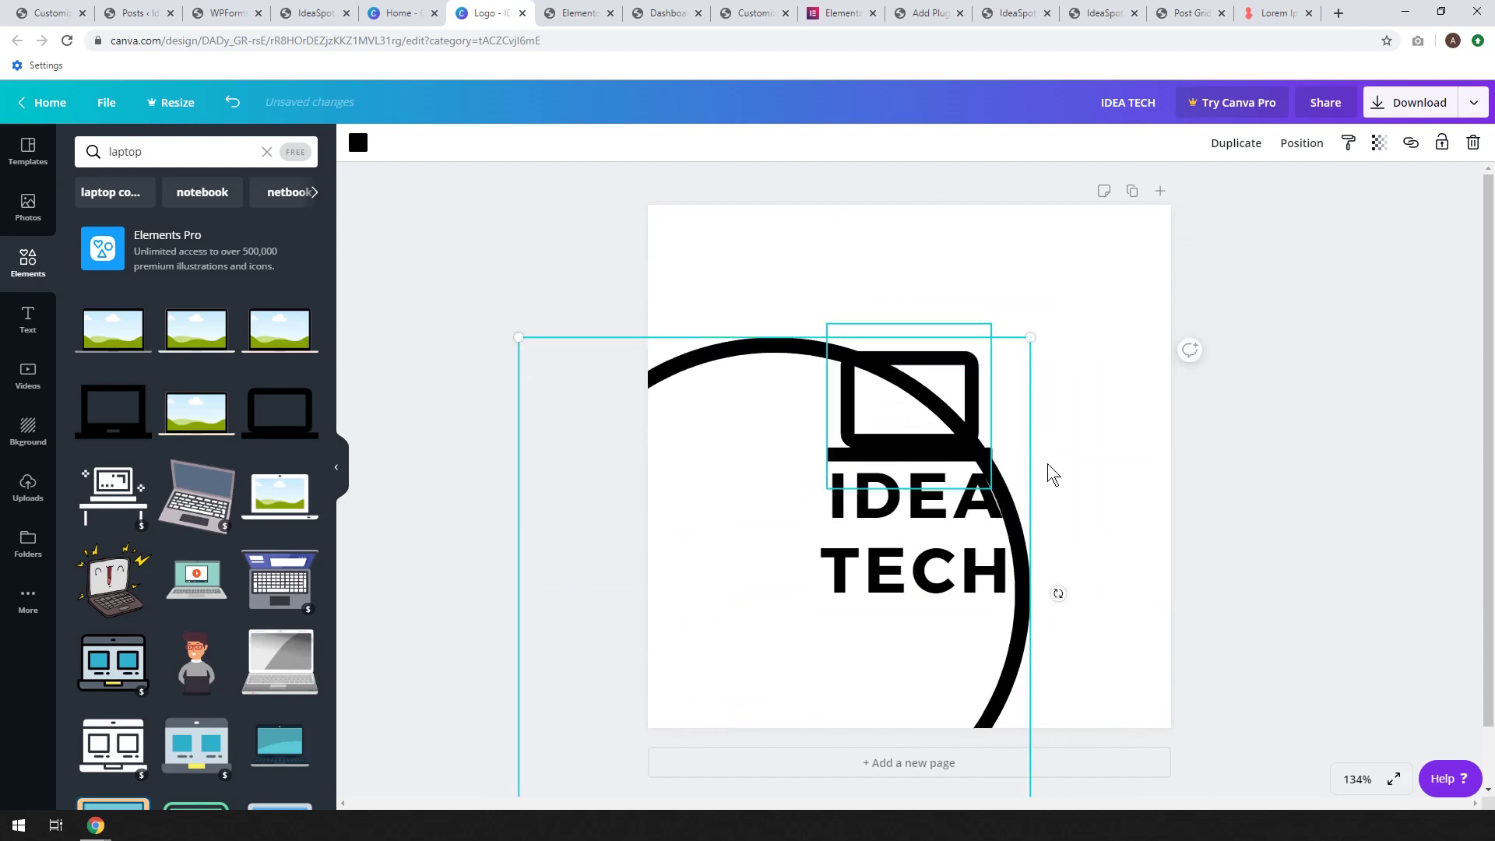
key("ctrl+z")
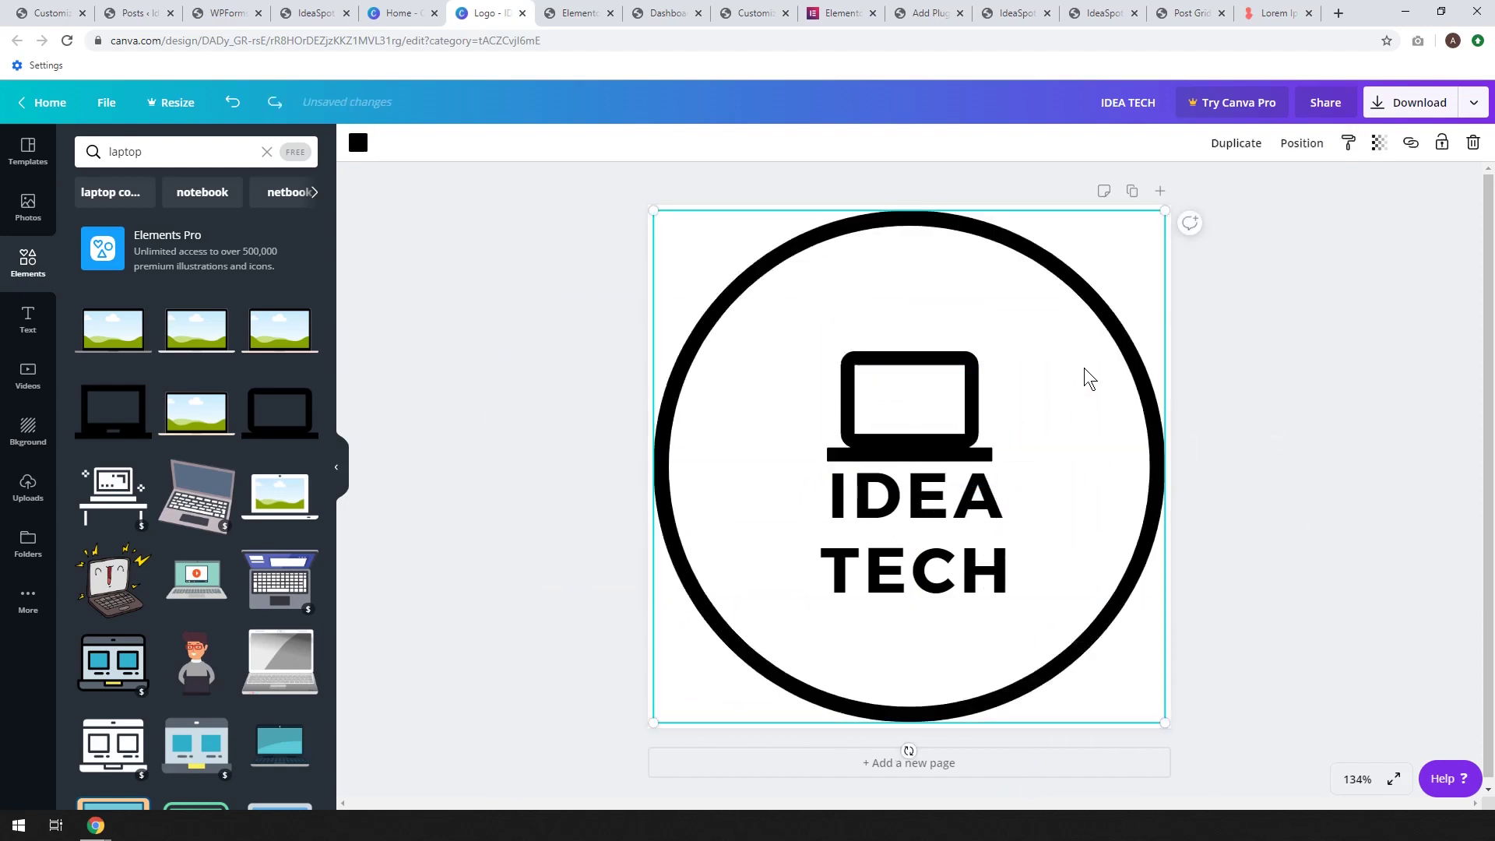
left_click(1443, 143)
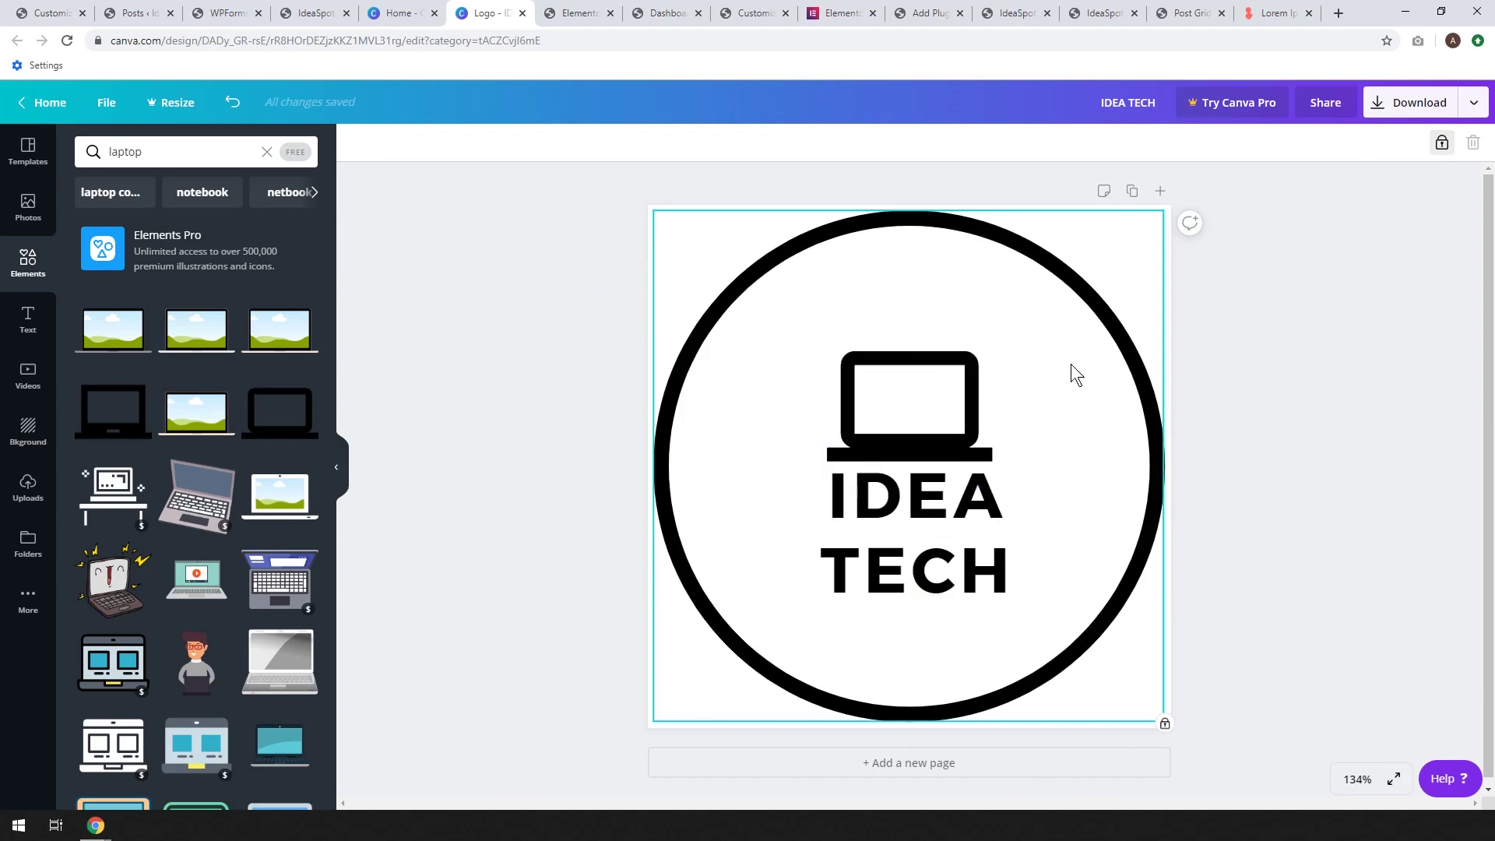
Narrow the IDEA TECH text, then centre it and the laptop icon together within the circle
left_click_drag(1065, 357, 861, 567)
left_click(861, 568)
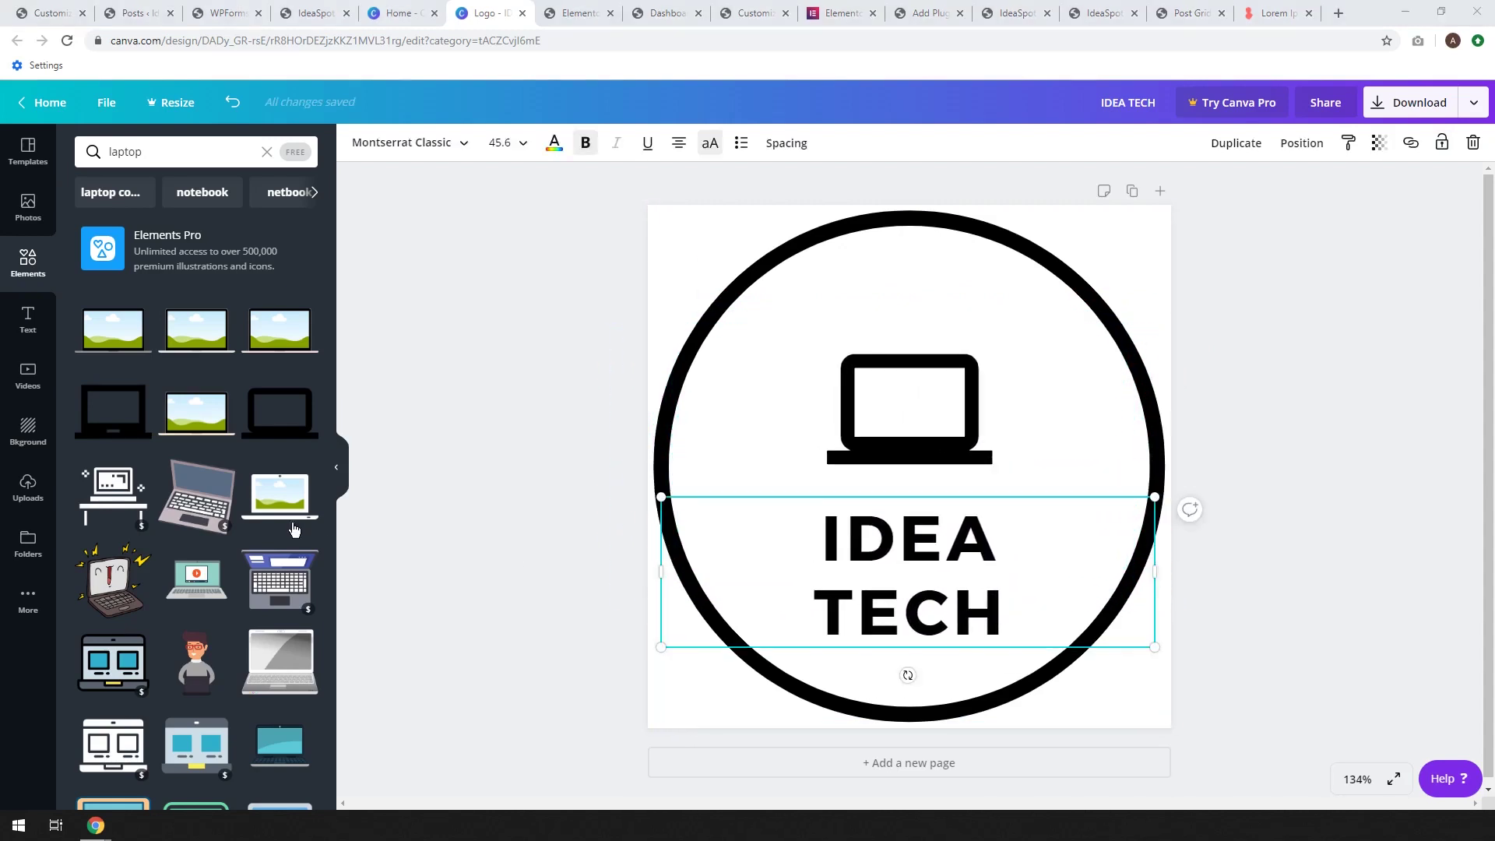
left_click_drag(656, 574, 861, 573)
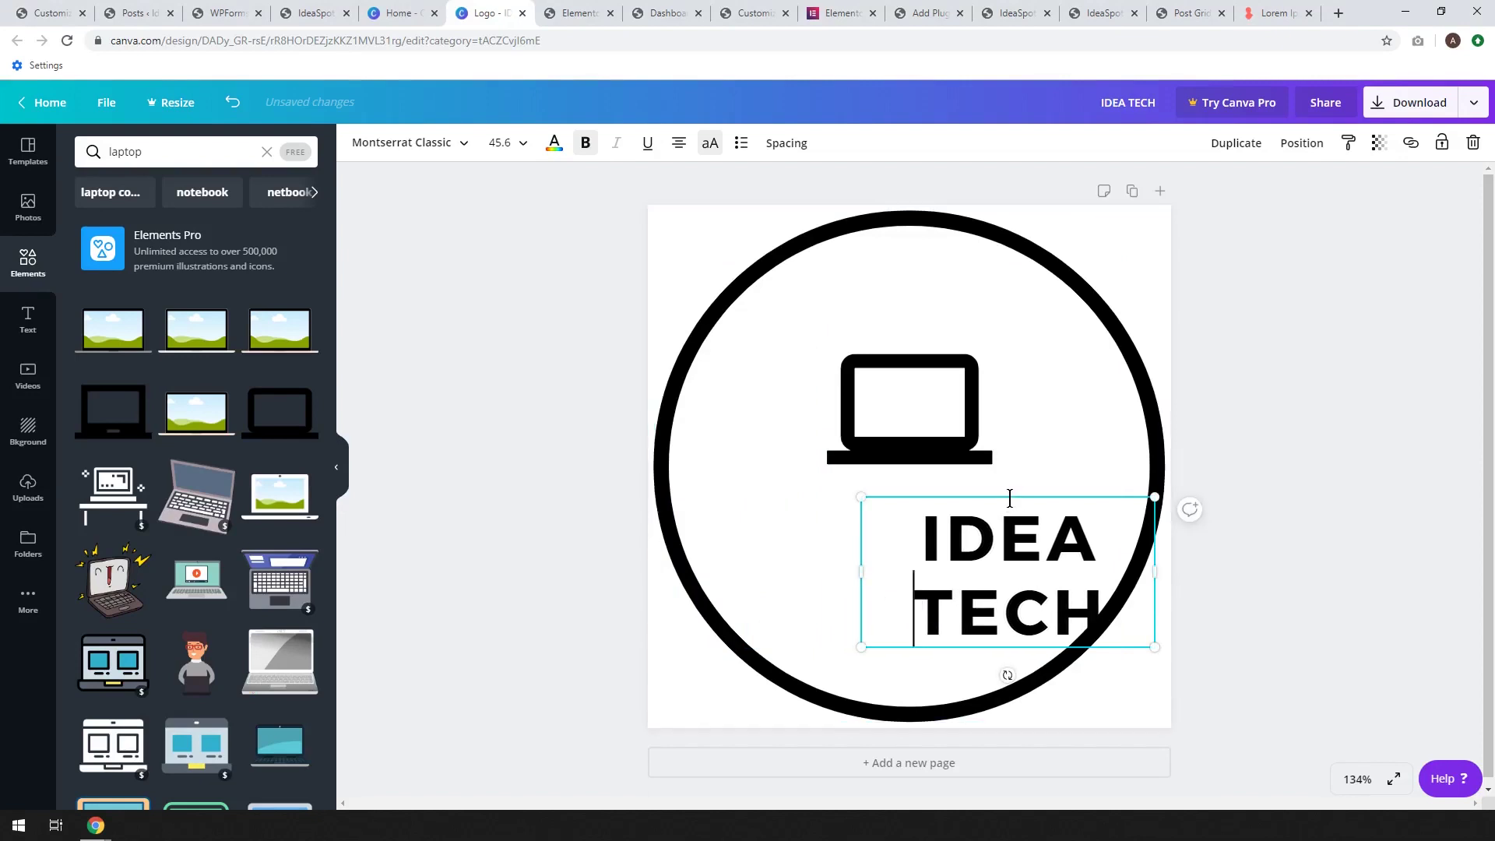
left_click_drag(1007, 494, 907, 490)
left_click_drag(918, 386, 925, 395)
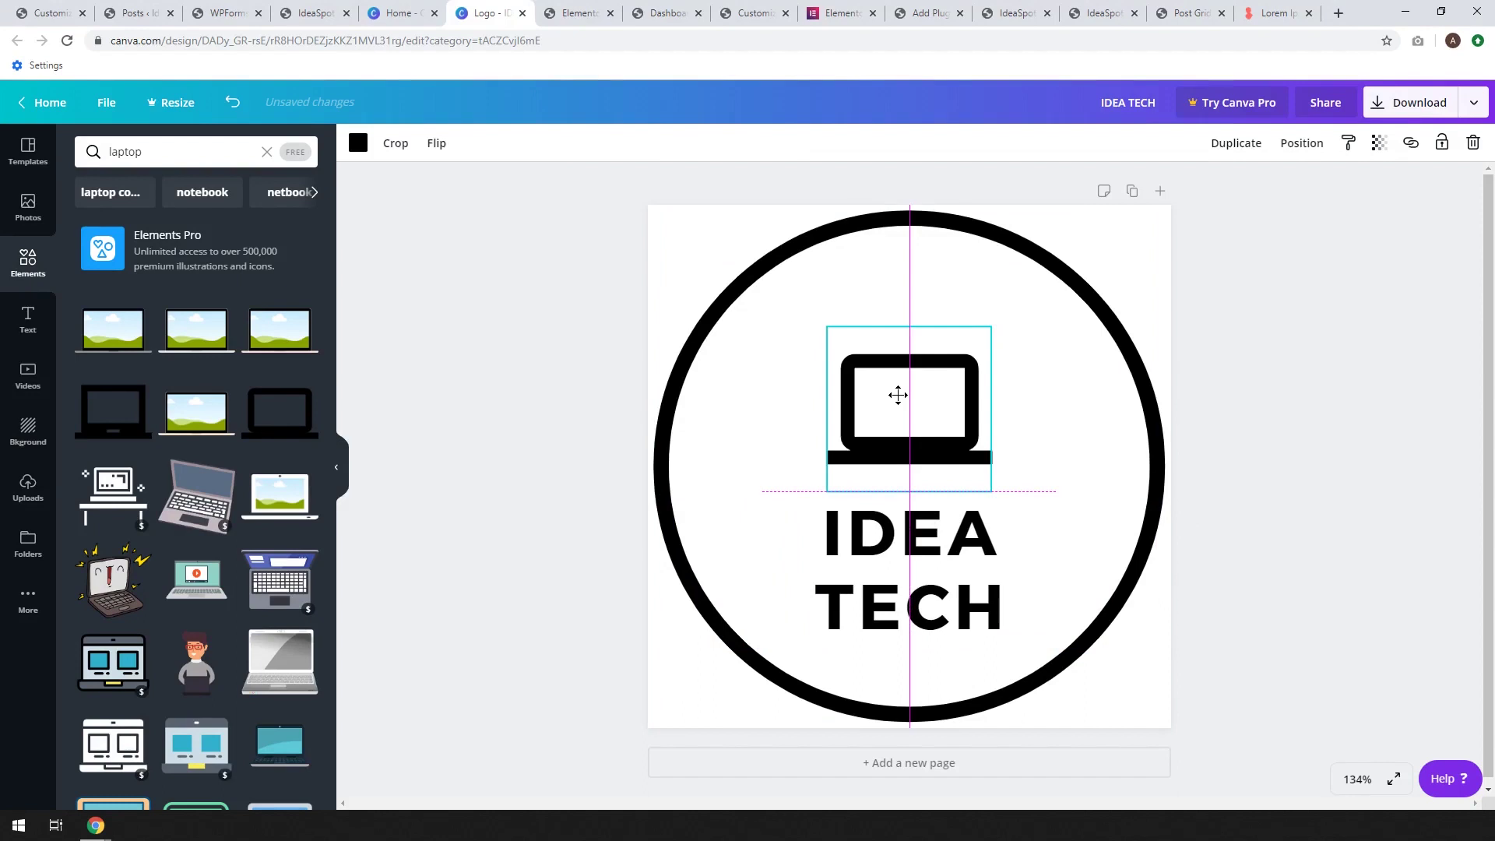
left_click_drag(898, 395, 898, 397)
left_click(1074, 492)
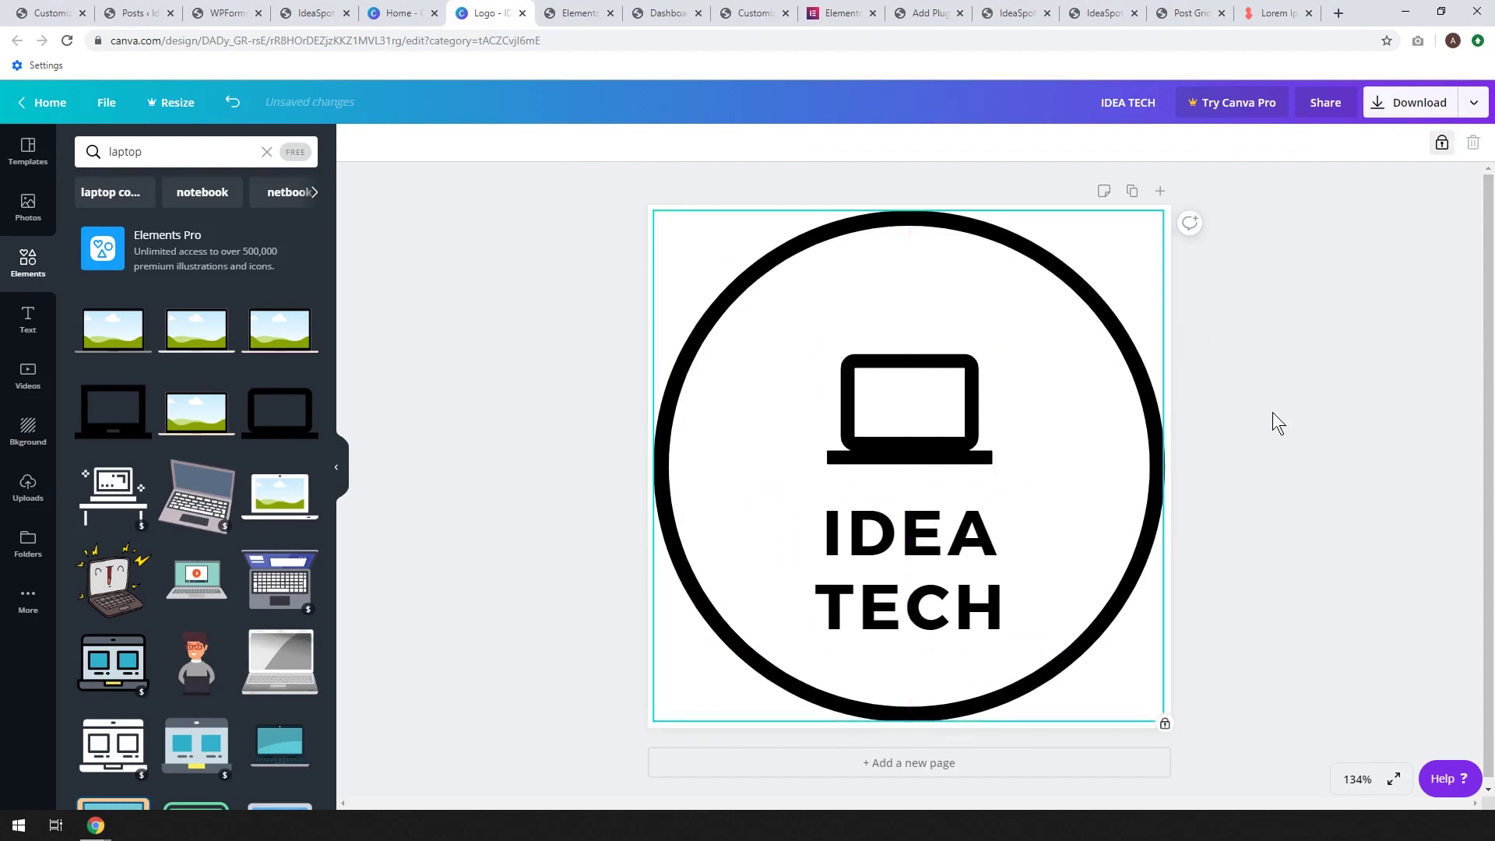
left_click_drag(1274, 400, 878, 579)
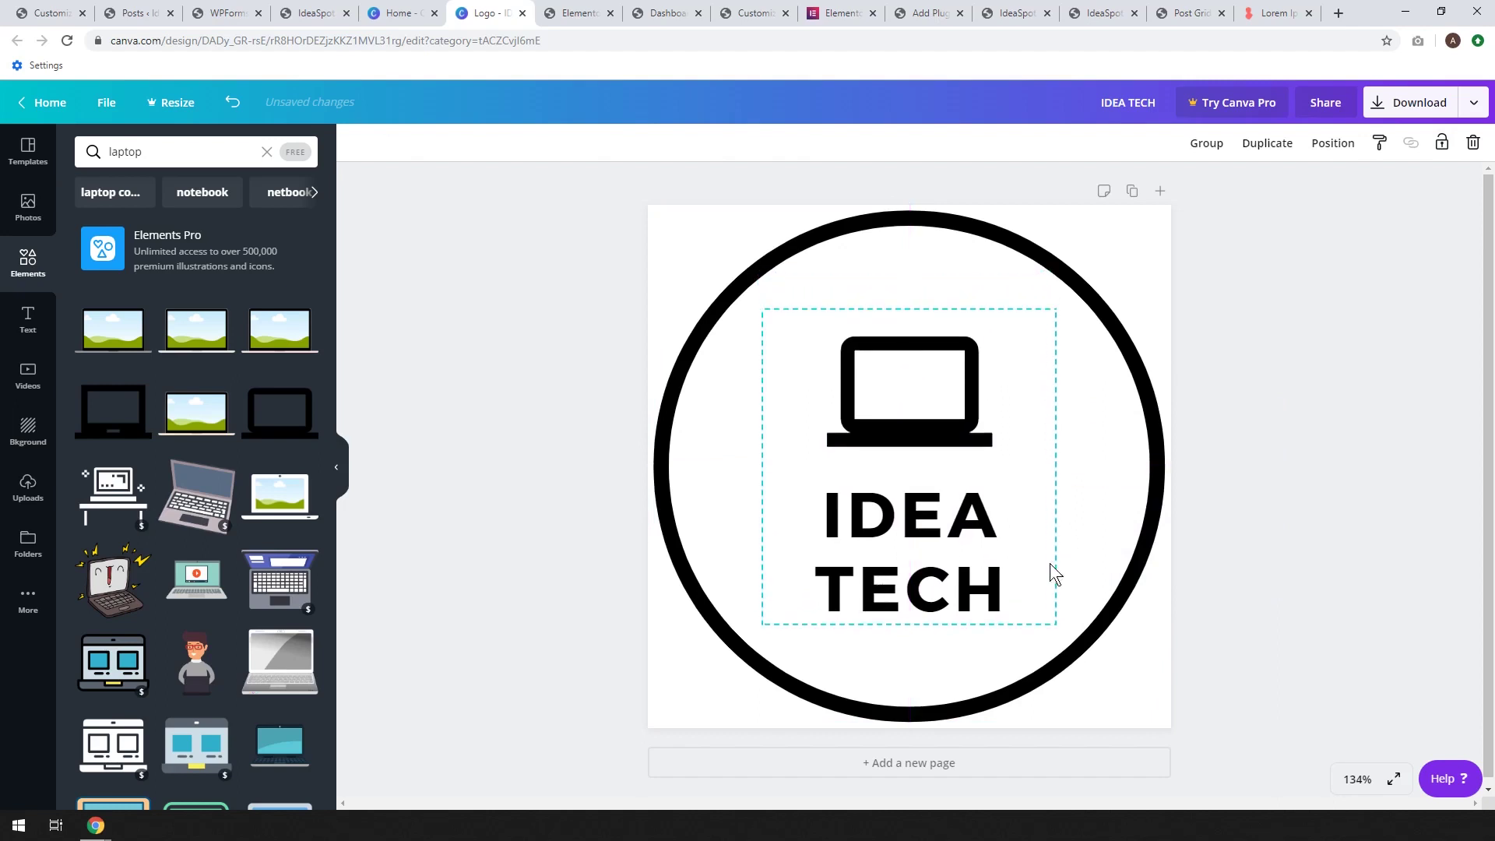
Download the logo design as IDEA TECH.png and dismiss the promo popup
left_click(1286, 496)
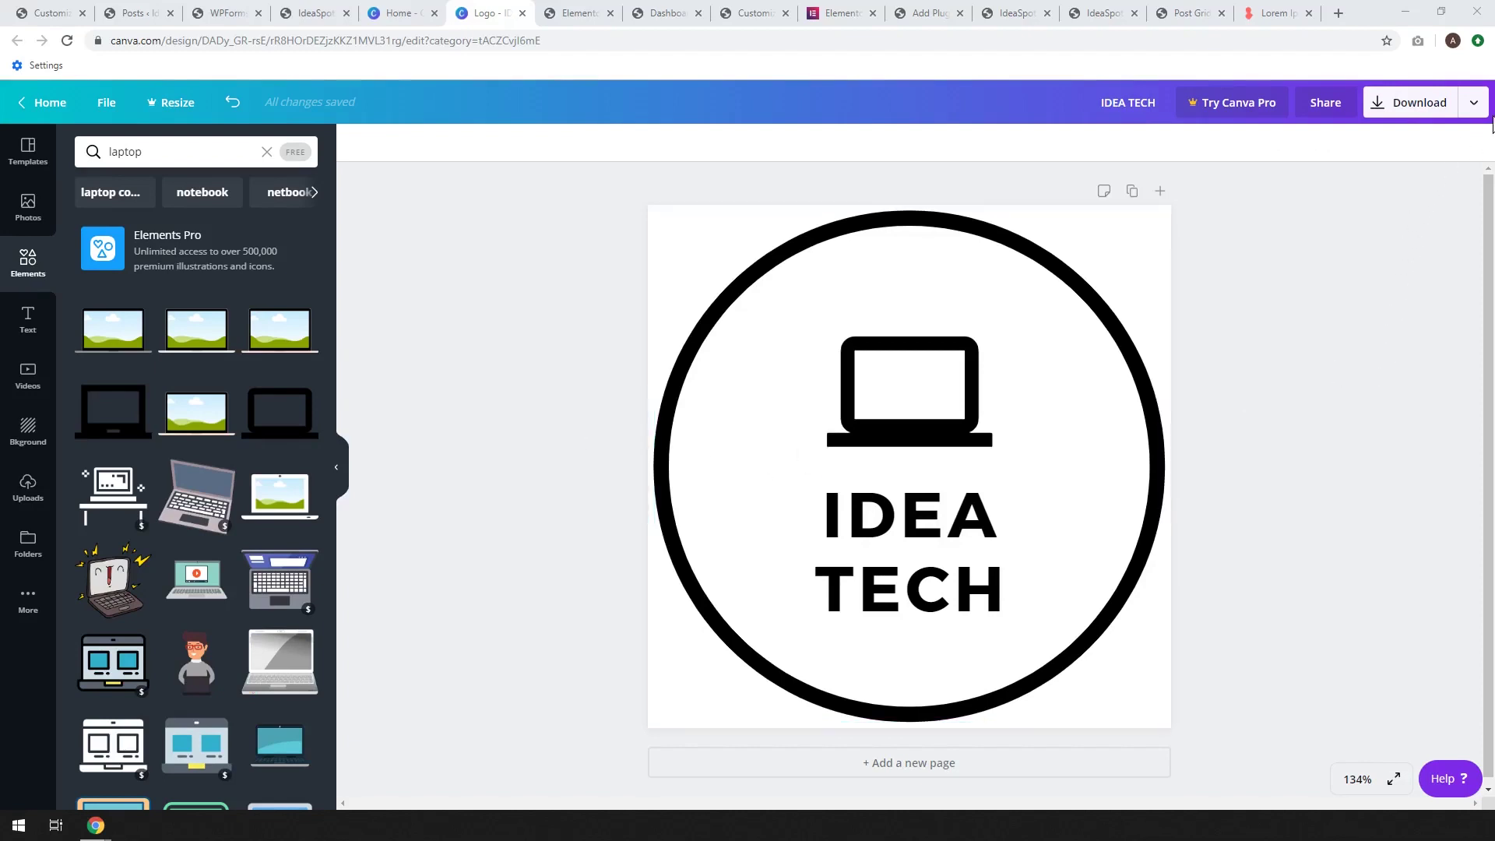
left_click(1435, 112)
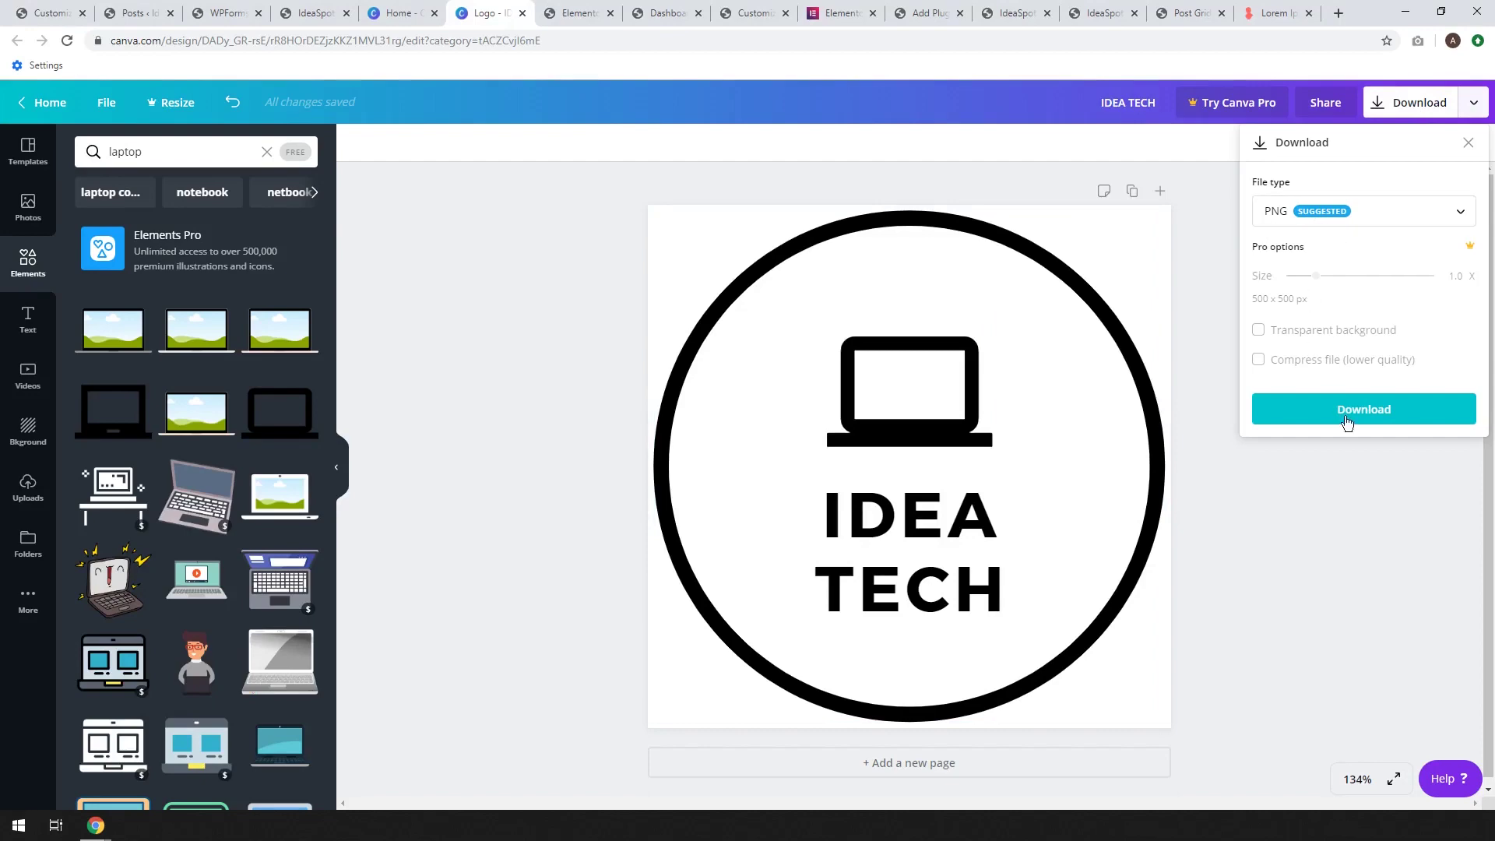
left_click(1348, 418)
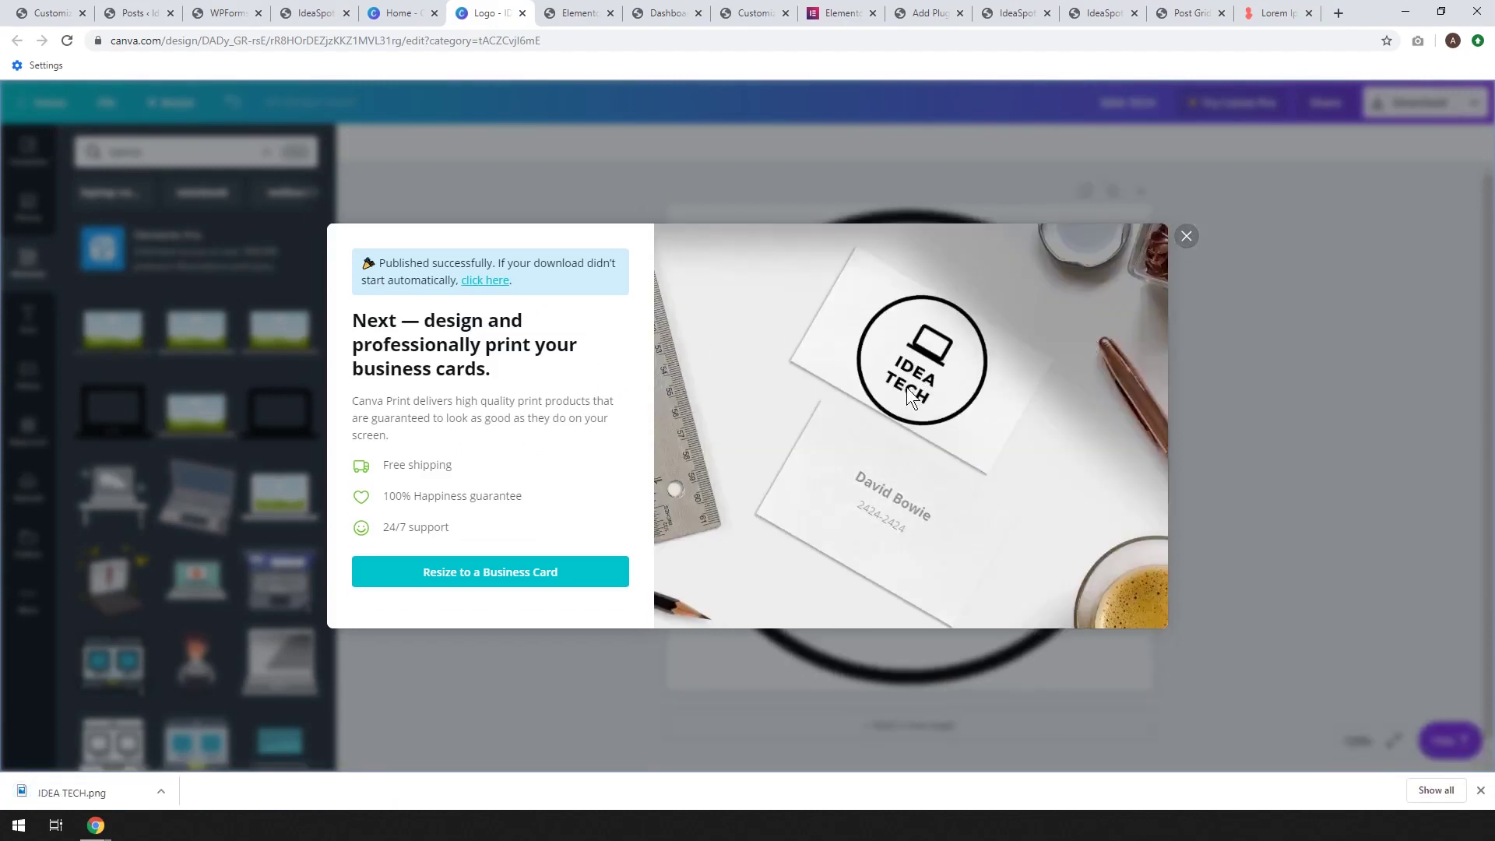
left_click(1177, 238)
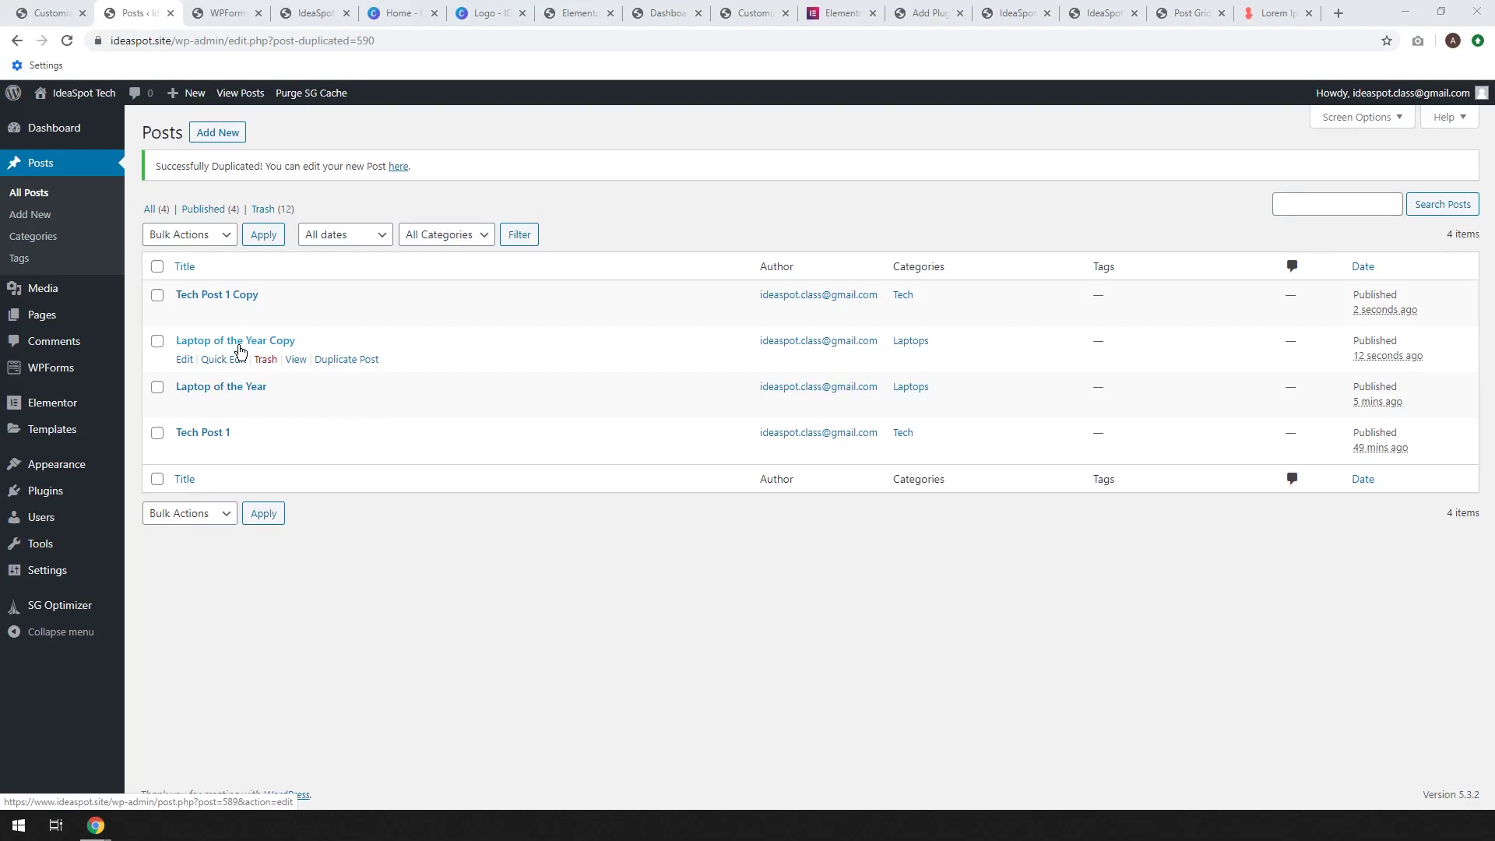
Upload IDEA TECH.png as the Site Identity logo uncropped, publish, and close the Customizer
mouse_move(76, 467)
left_click(165, 492)
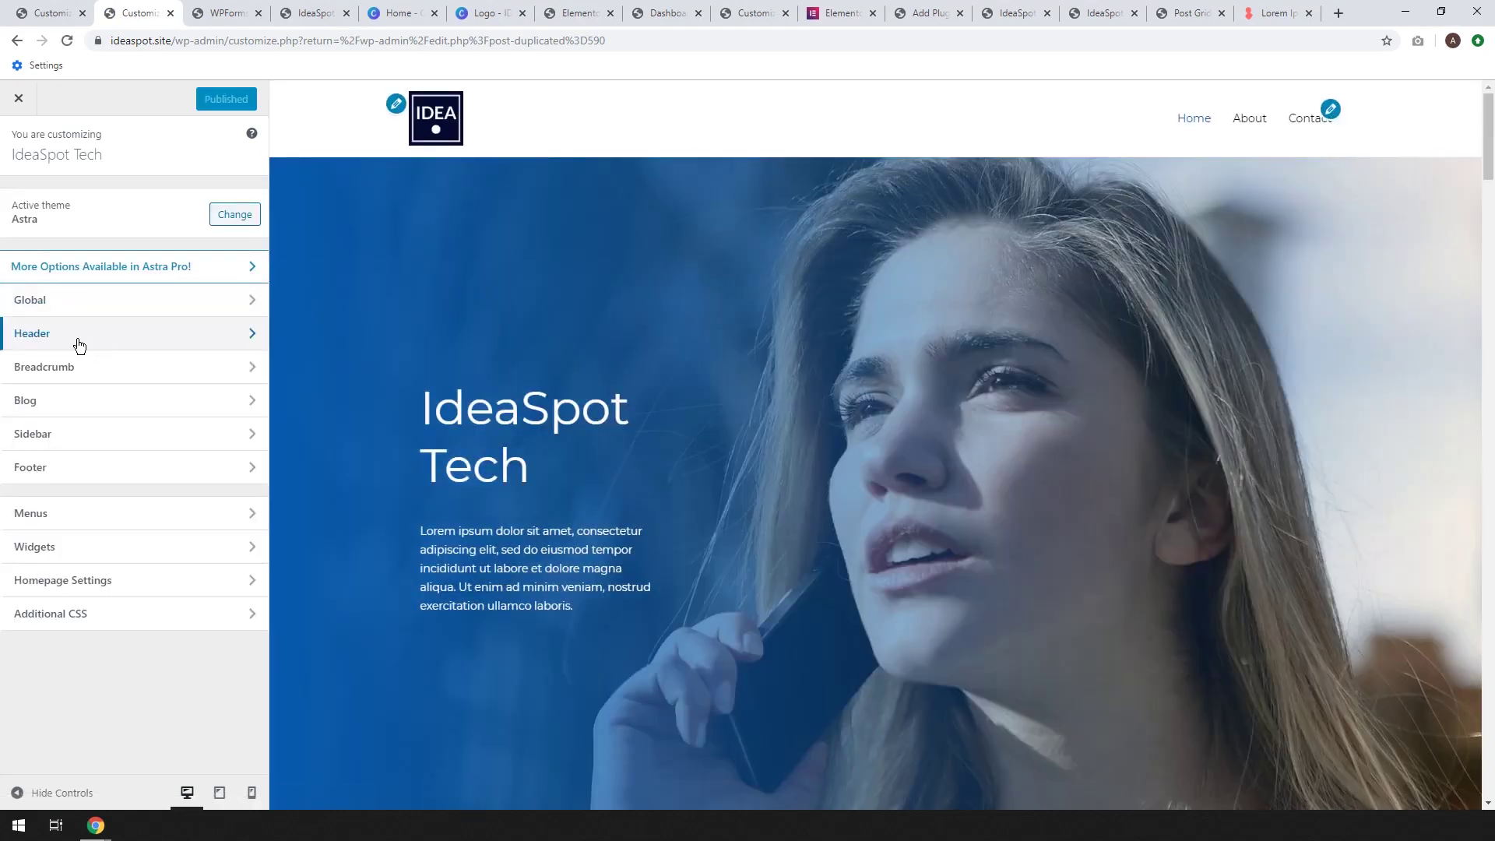
left_click(77, 338)
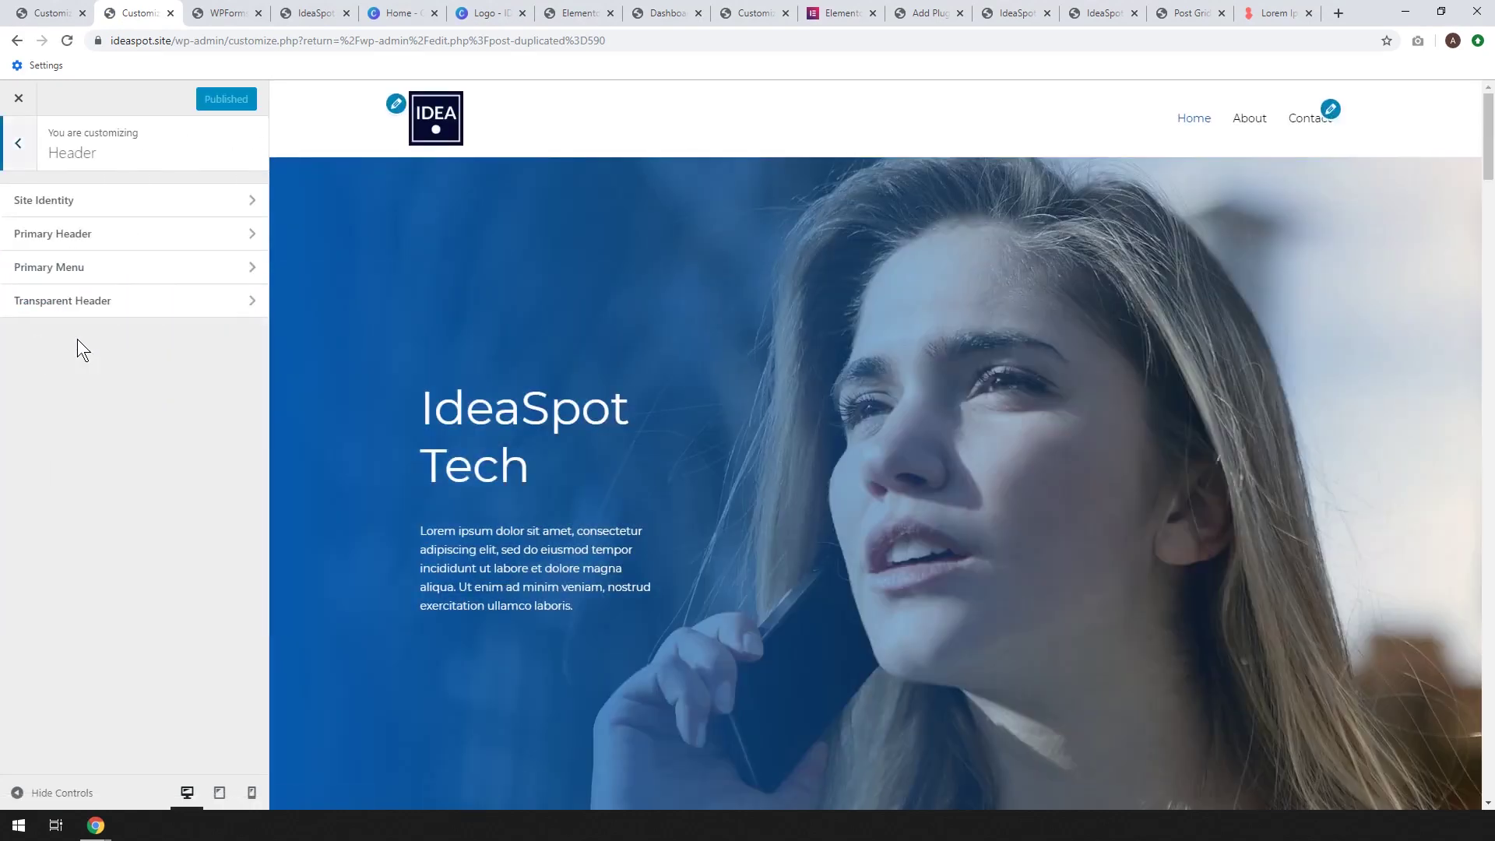
left_click(75, 204)
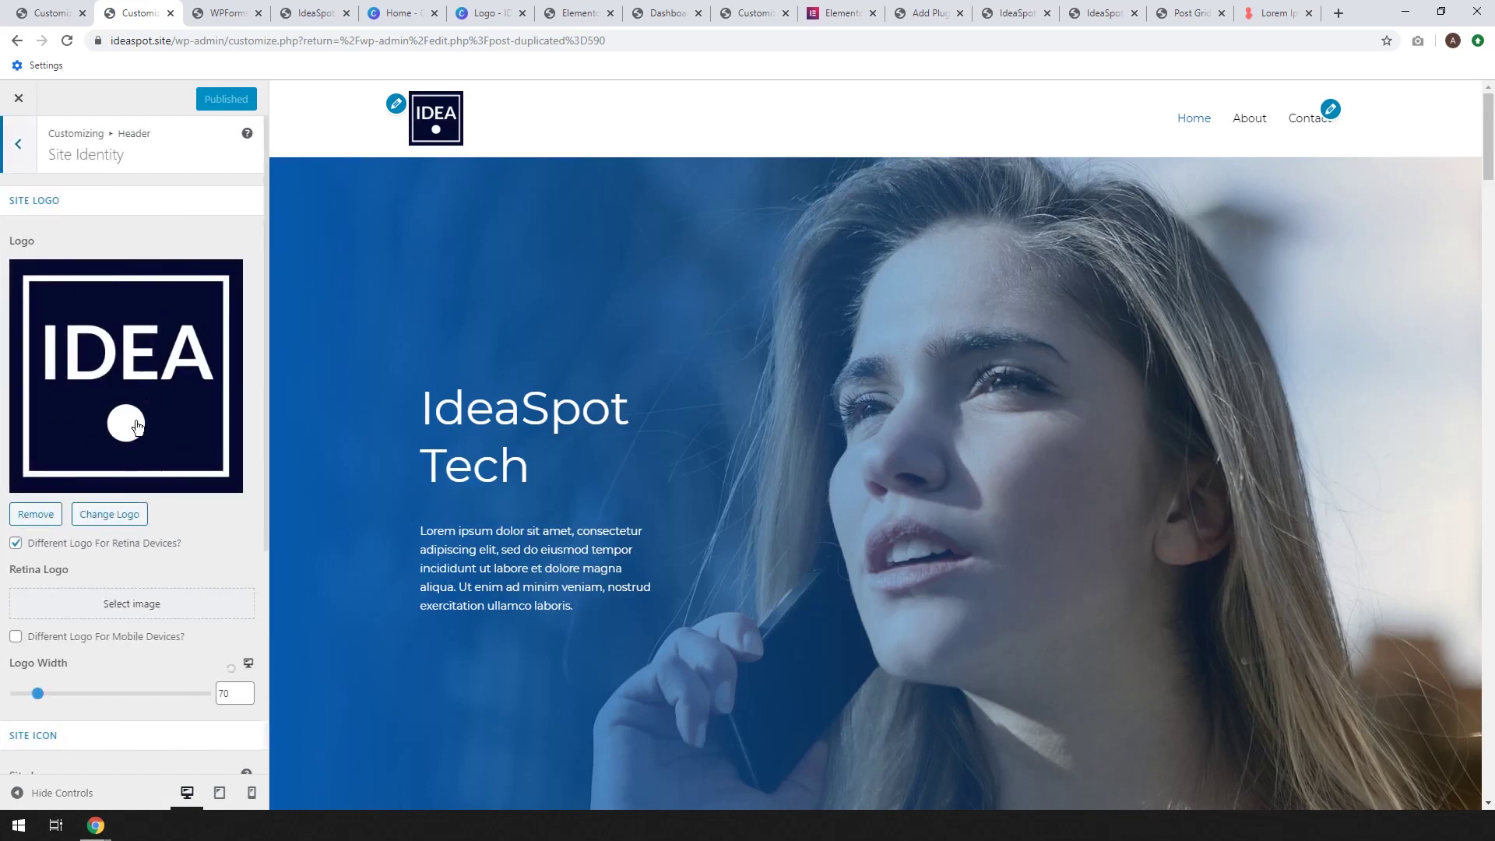
left_click(108, 515)
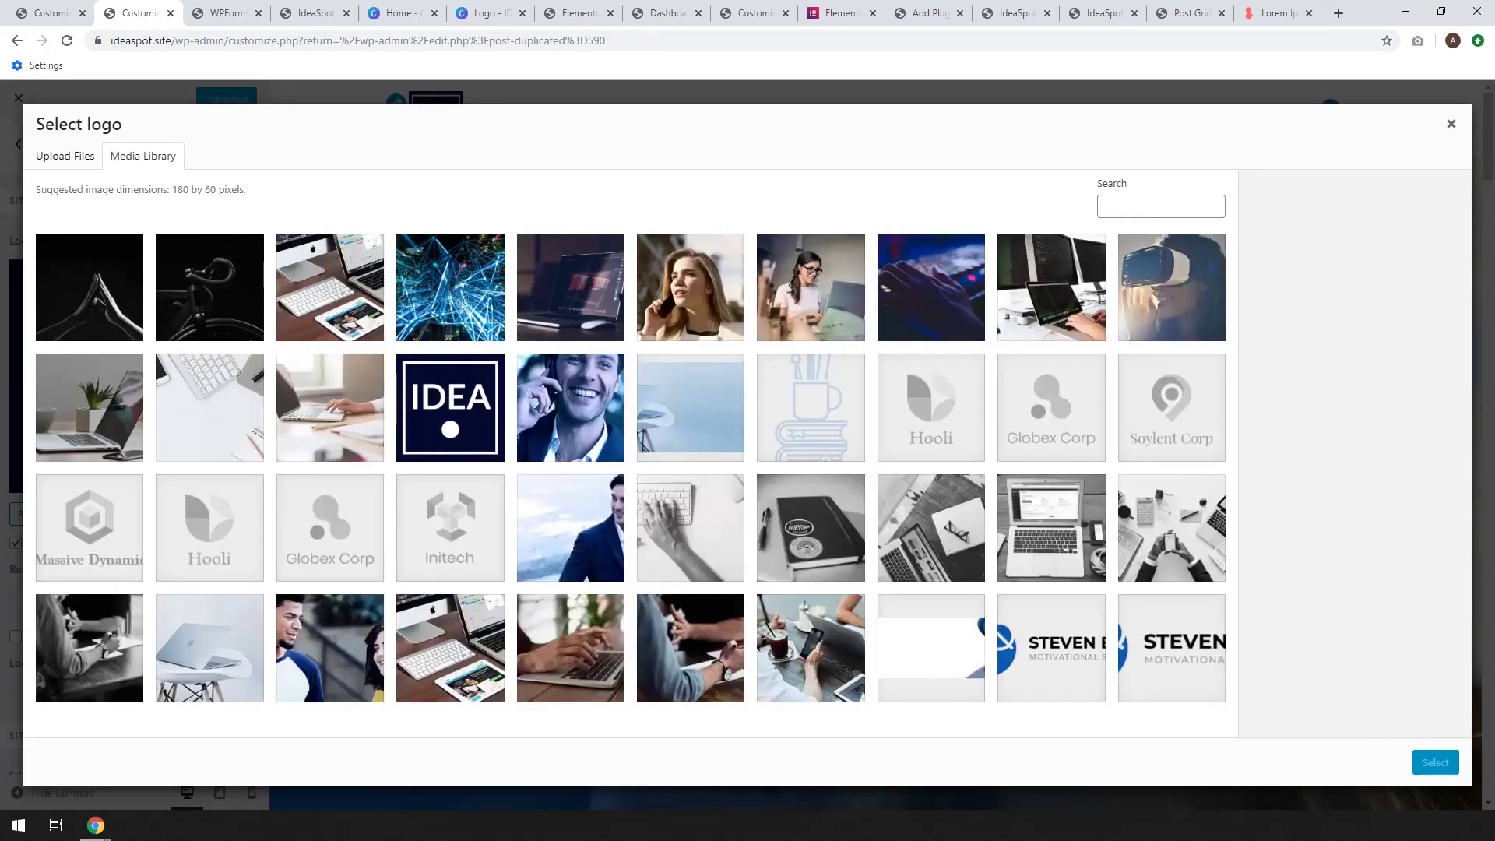
left_click(69, 159)
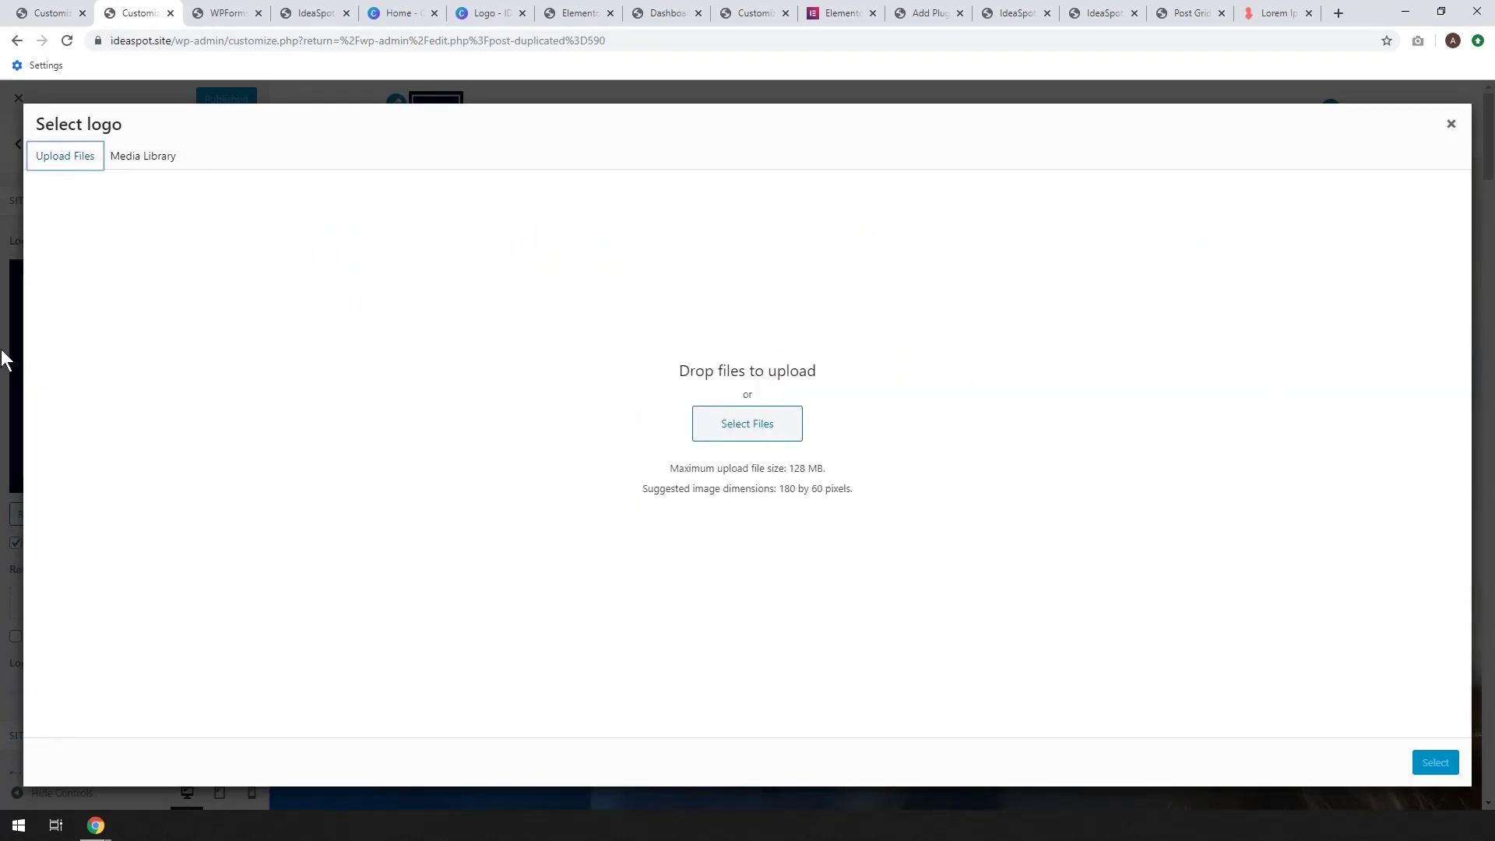
left_click_drag(8, 467, 501, 387)
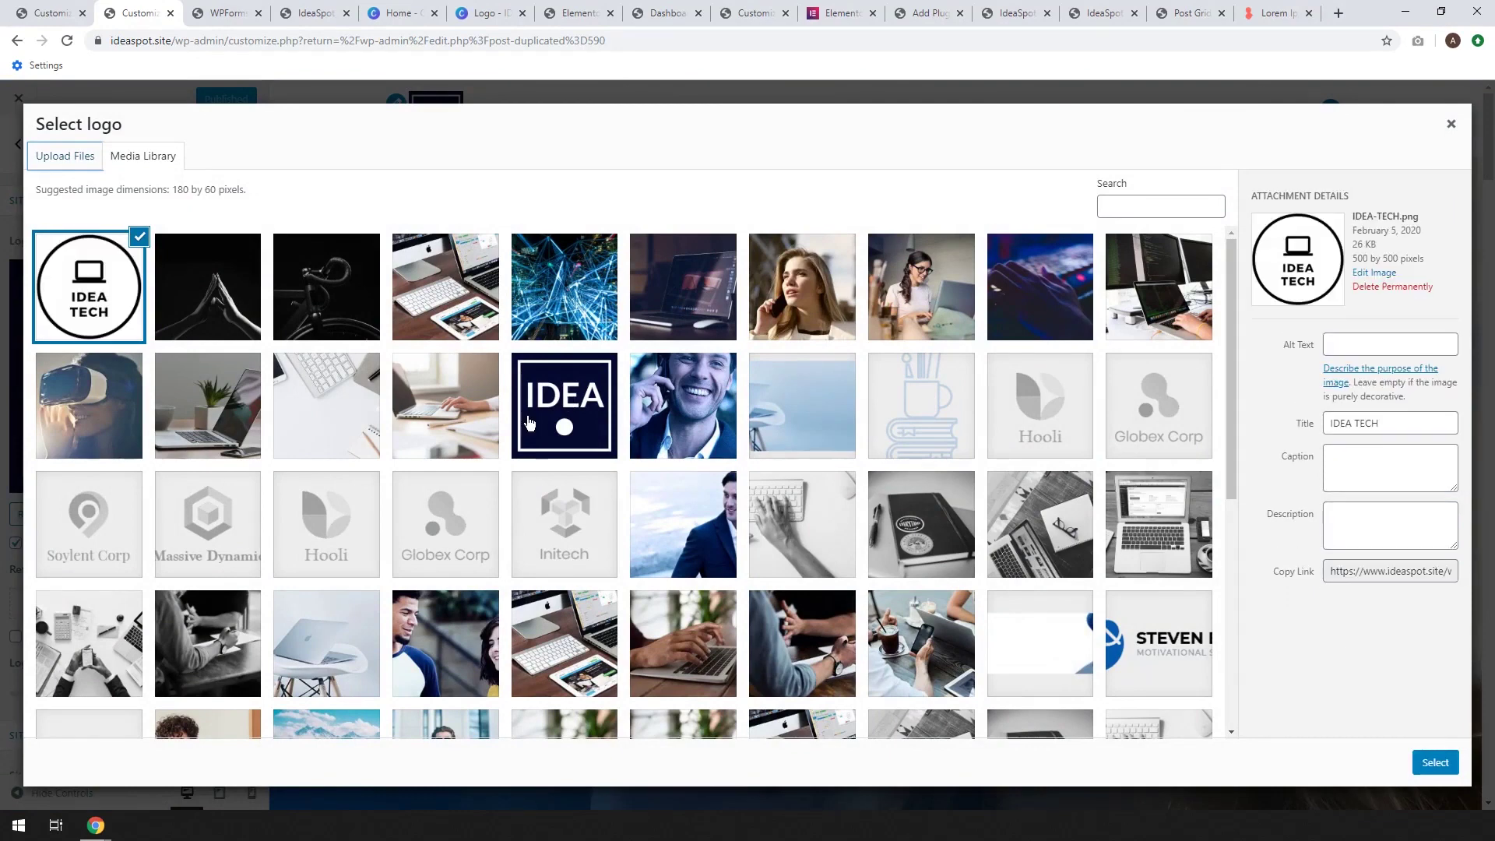
left_click(1435, 762)
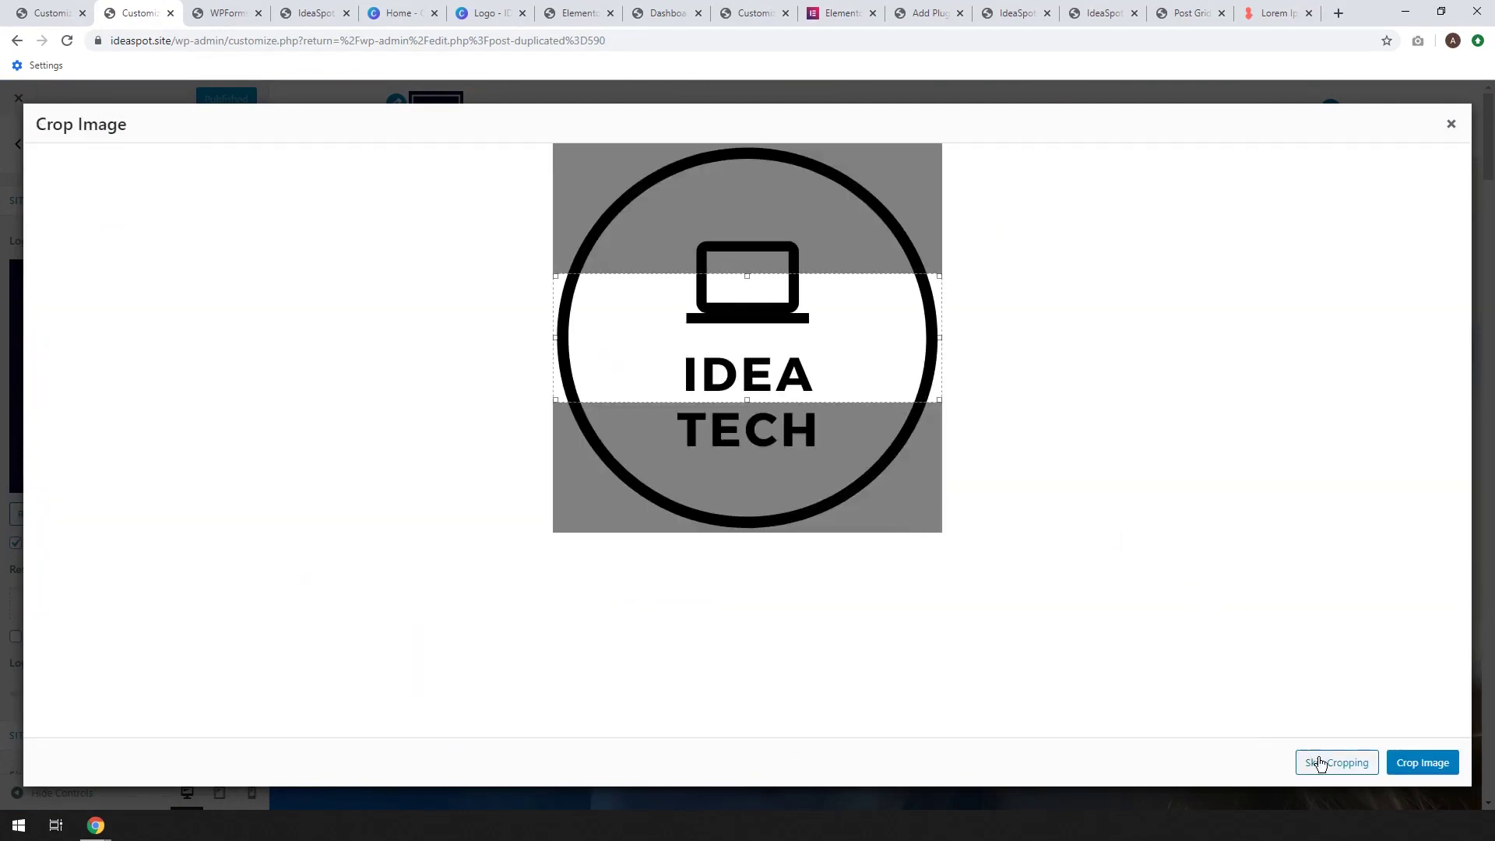
left_click(1316, 761)
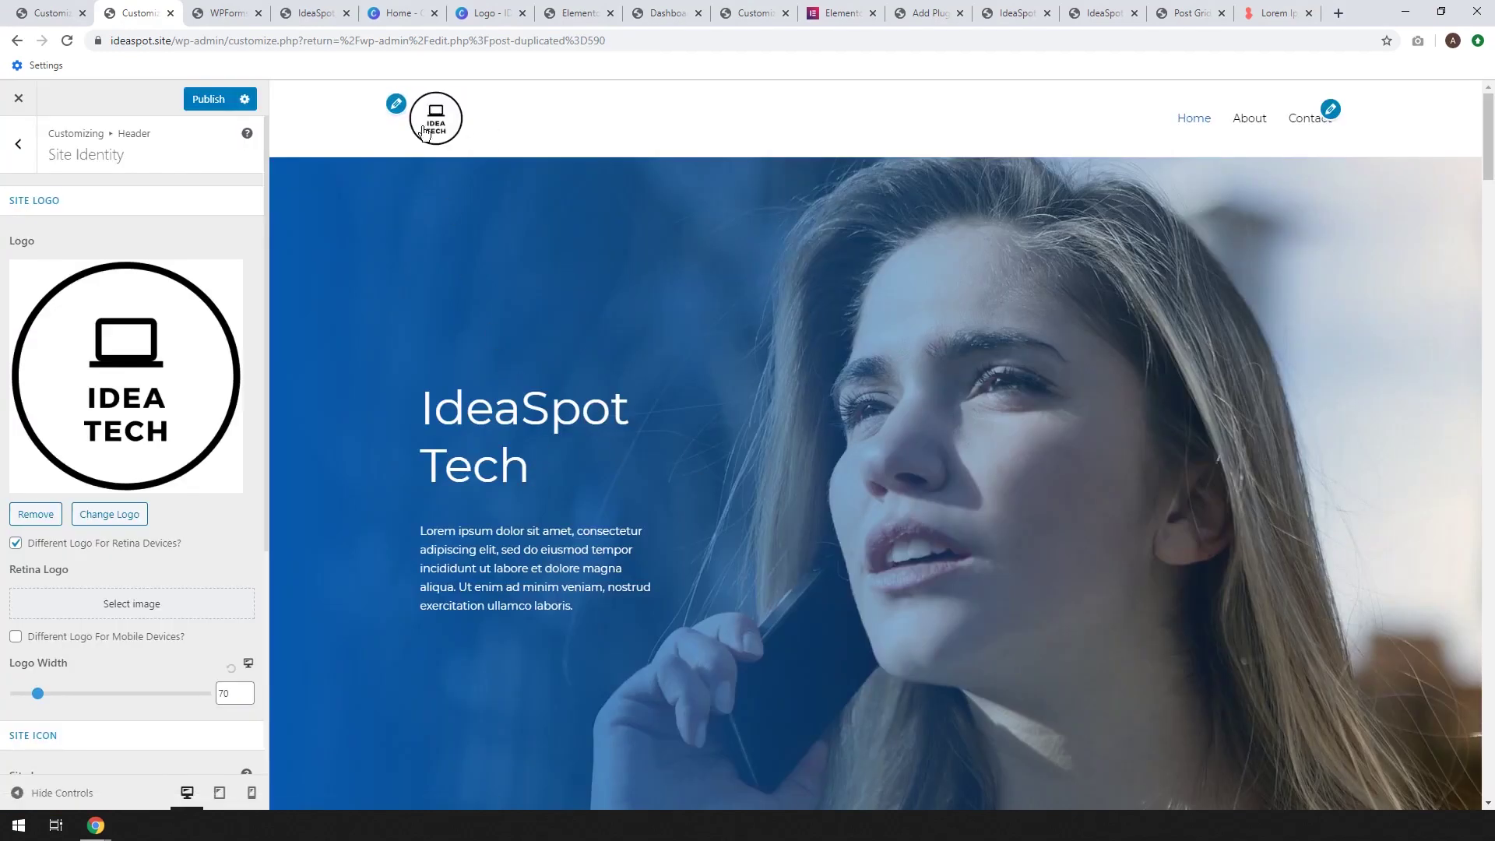
left_click(195, 106)
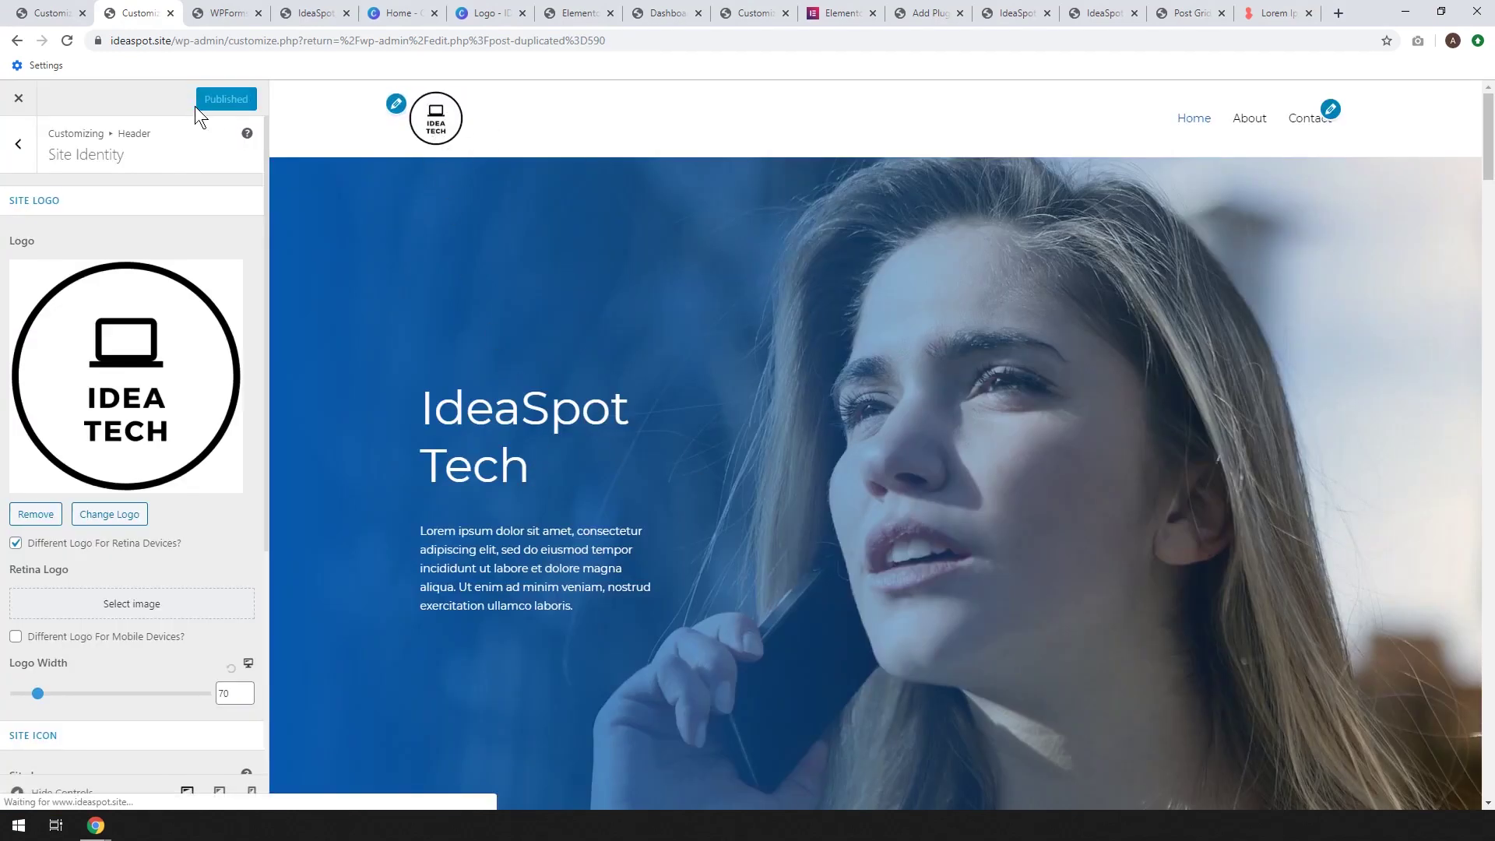
left_click(20, 100)
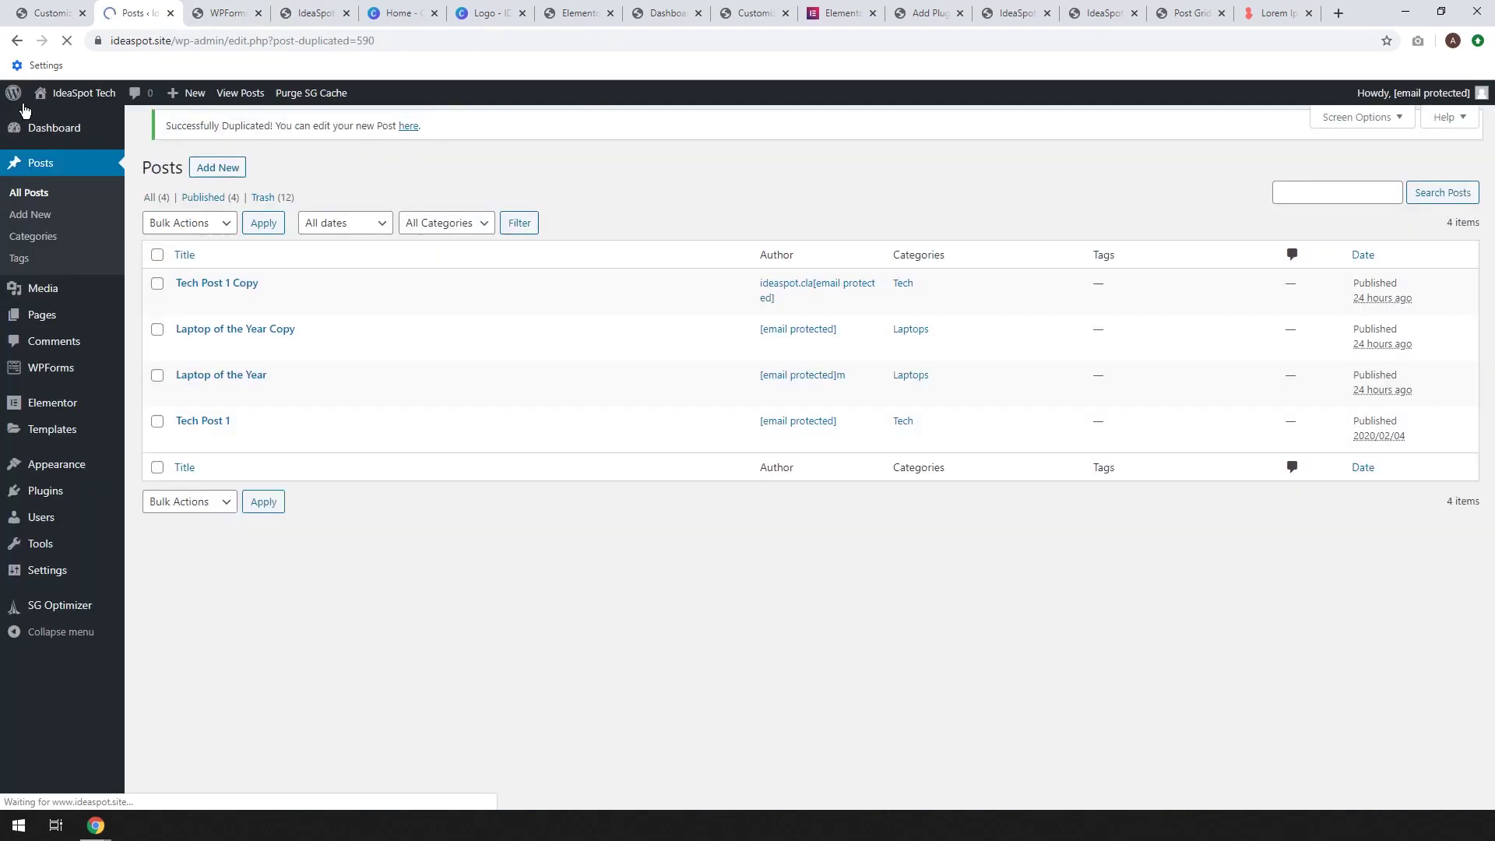
Open the live site in a new tab and return Canva's logo tab to Home
right_click(54, 96)
left_click(86, 112)
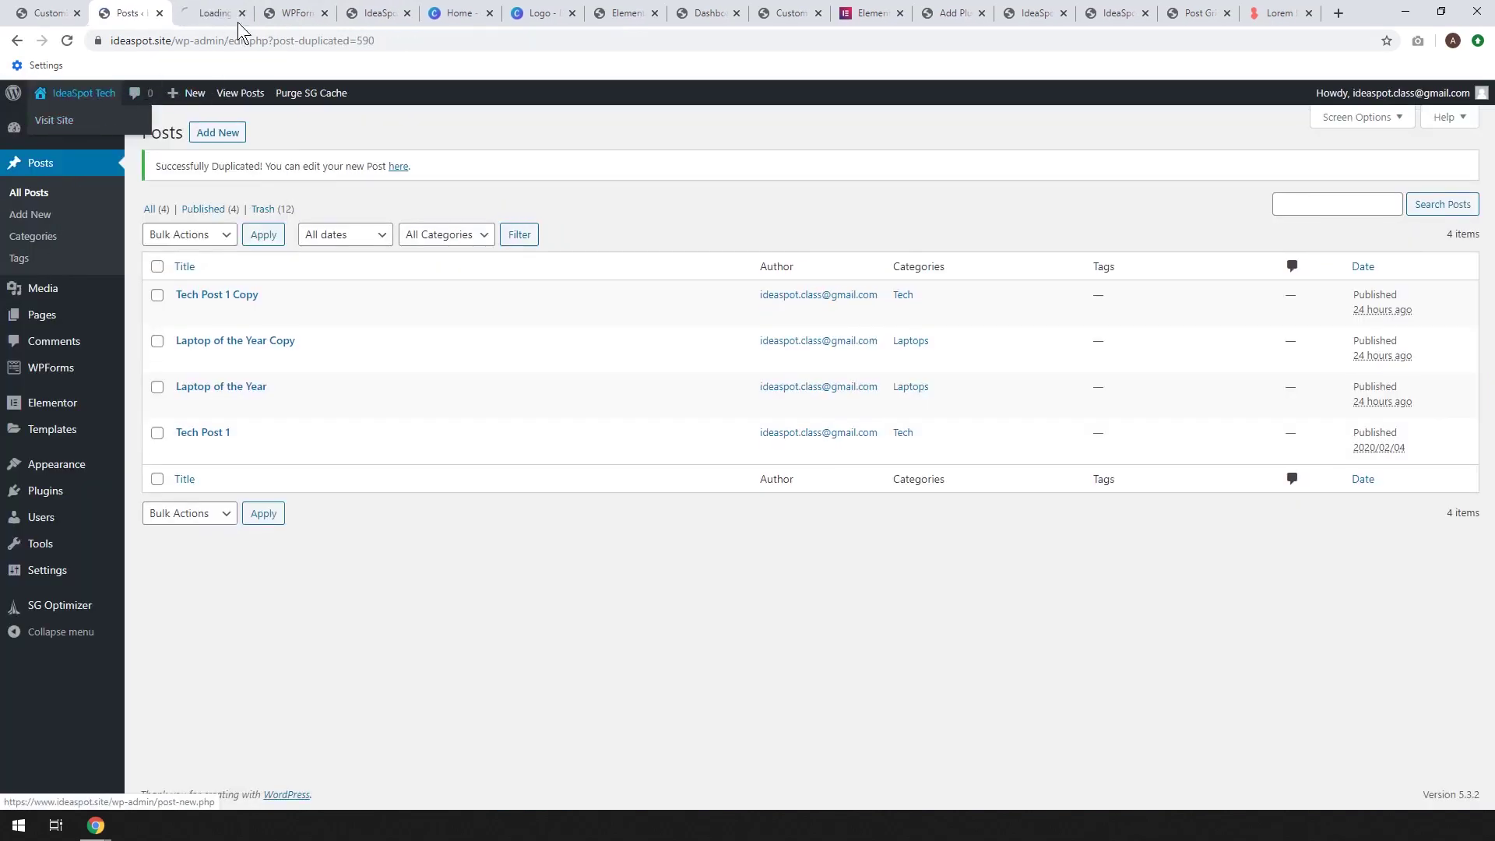
left_click(214, 12)
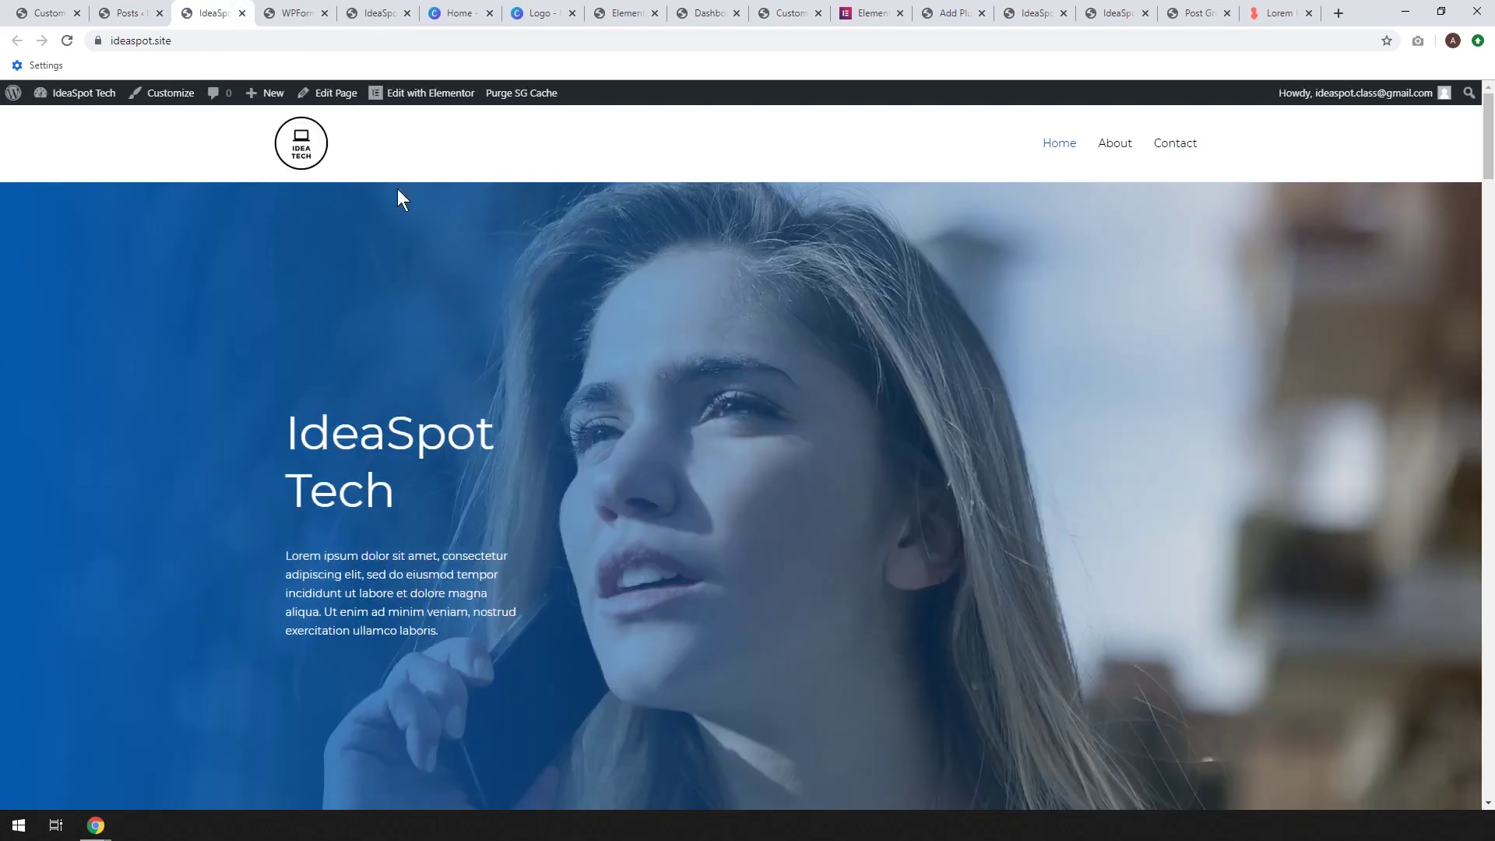
left_click(467, 12)
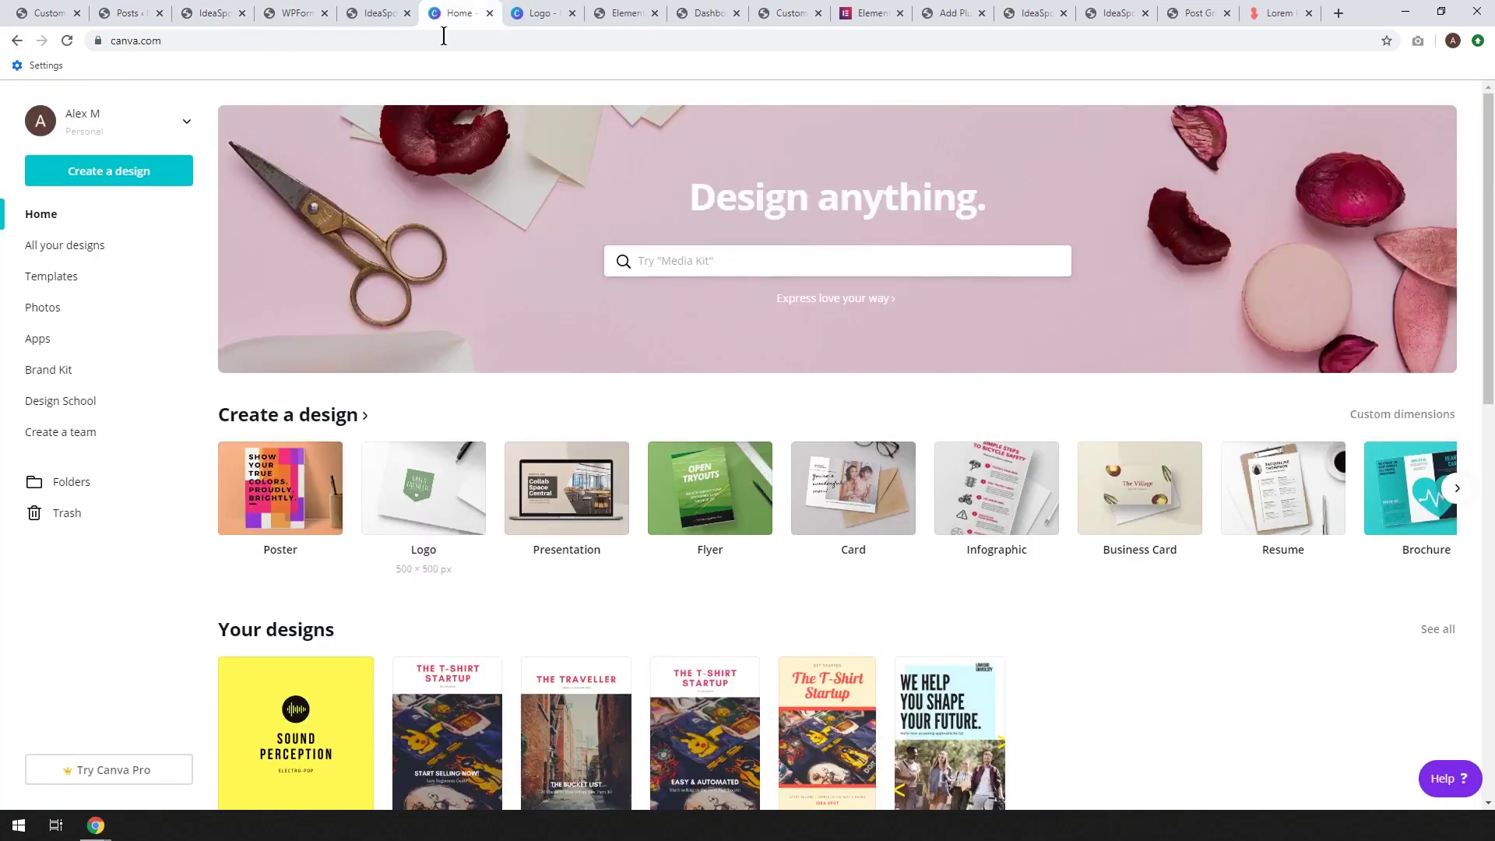
left_click(539, 13)
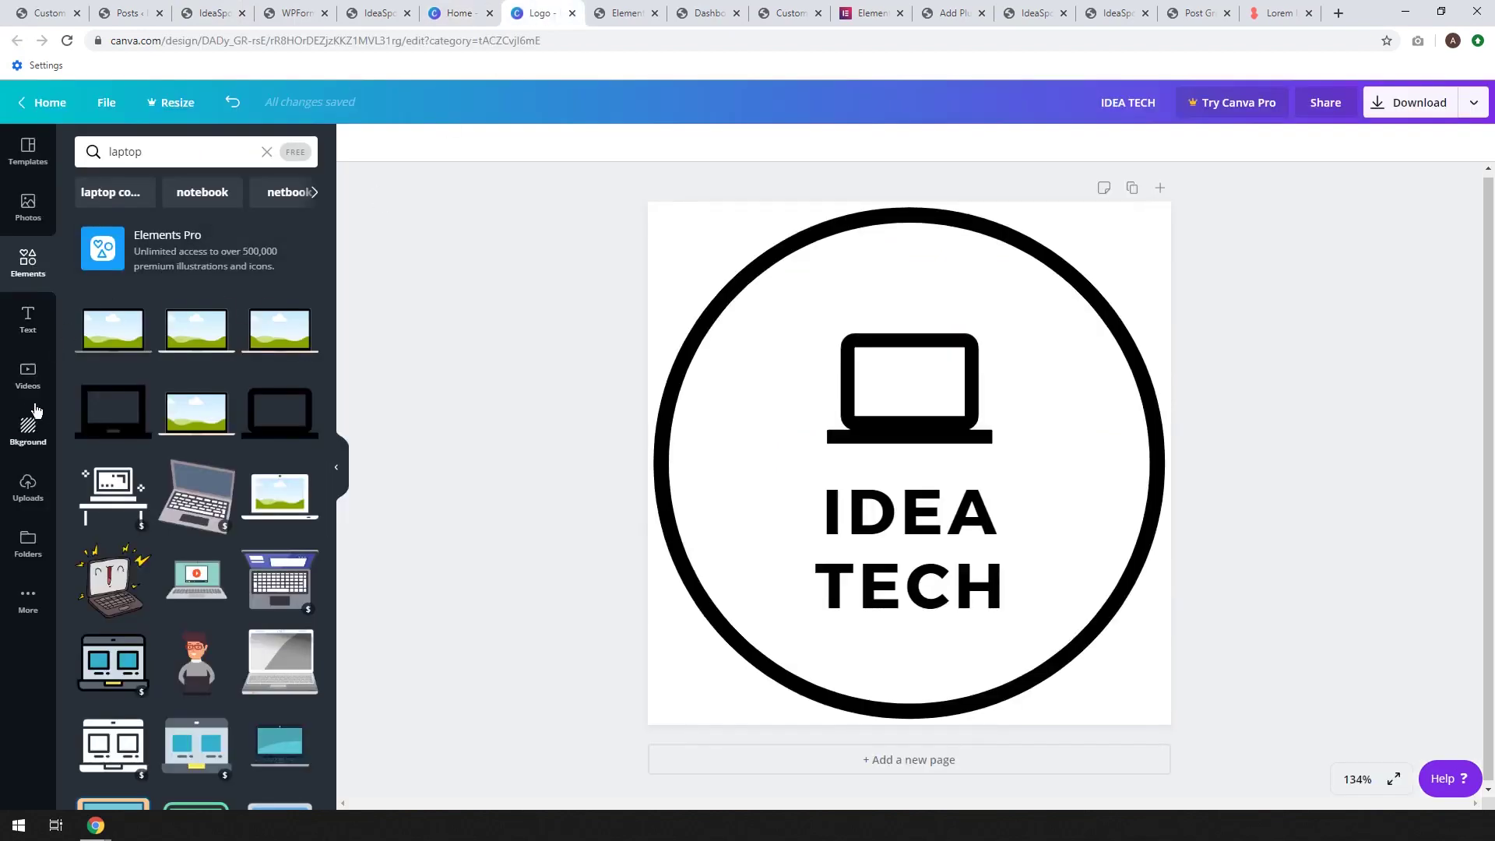
left_click(22, 102)
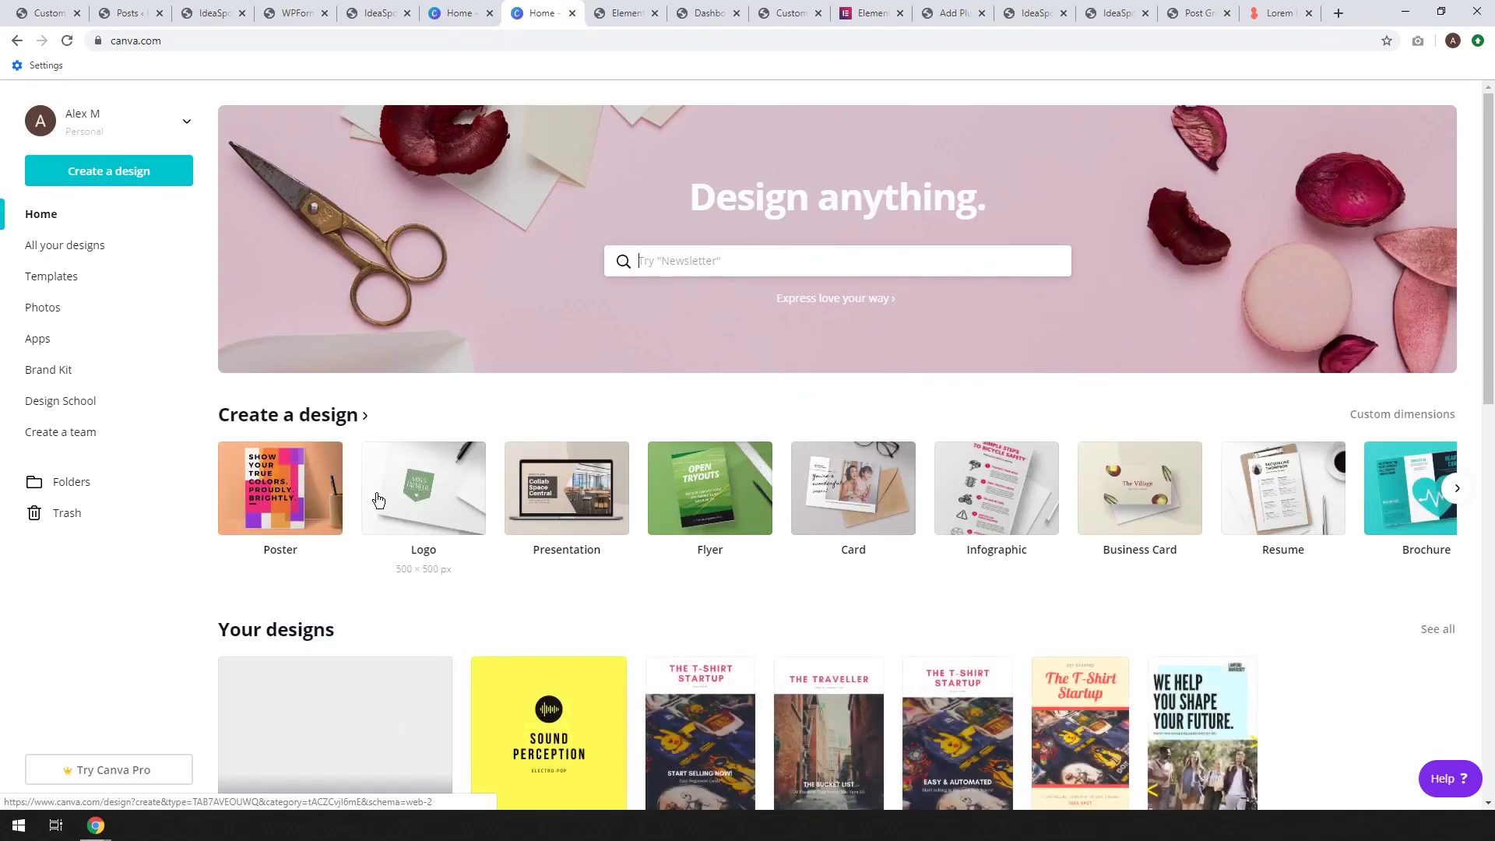
Scroll through Canva's home page template rows down to the Logos section
scroll(592, 422, "down", 10)
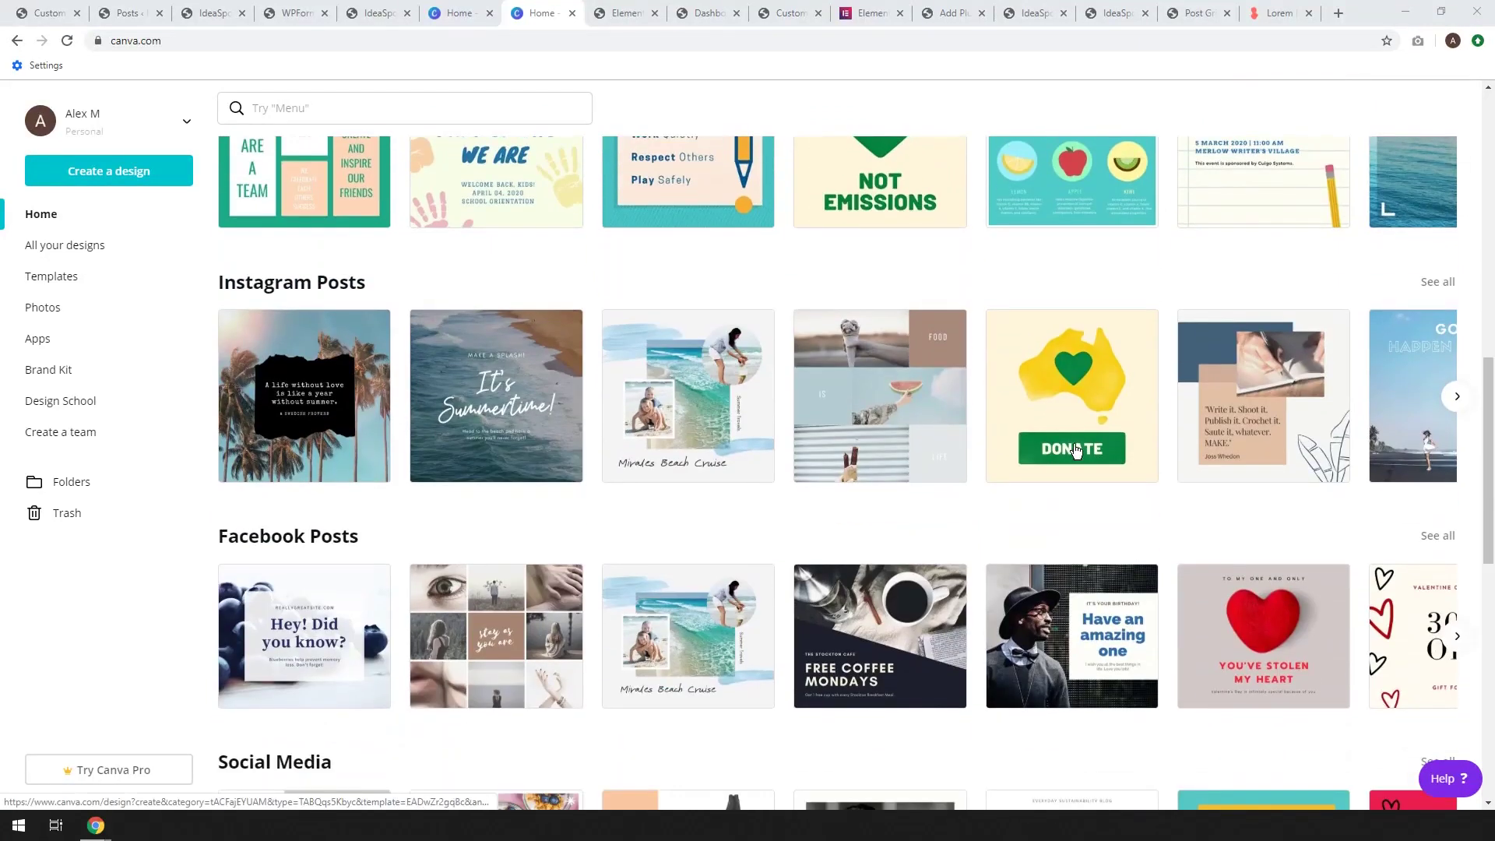
scroll(899, 462, "down", 5)
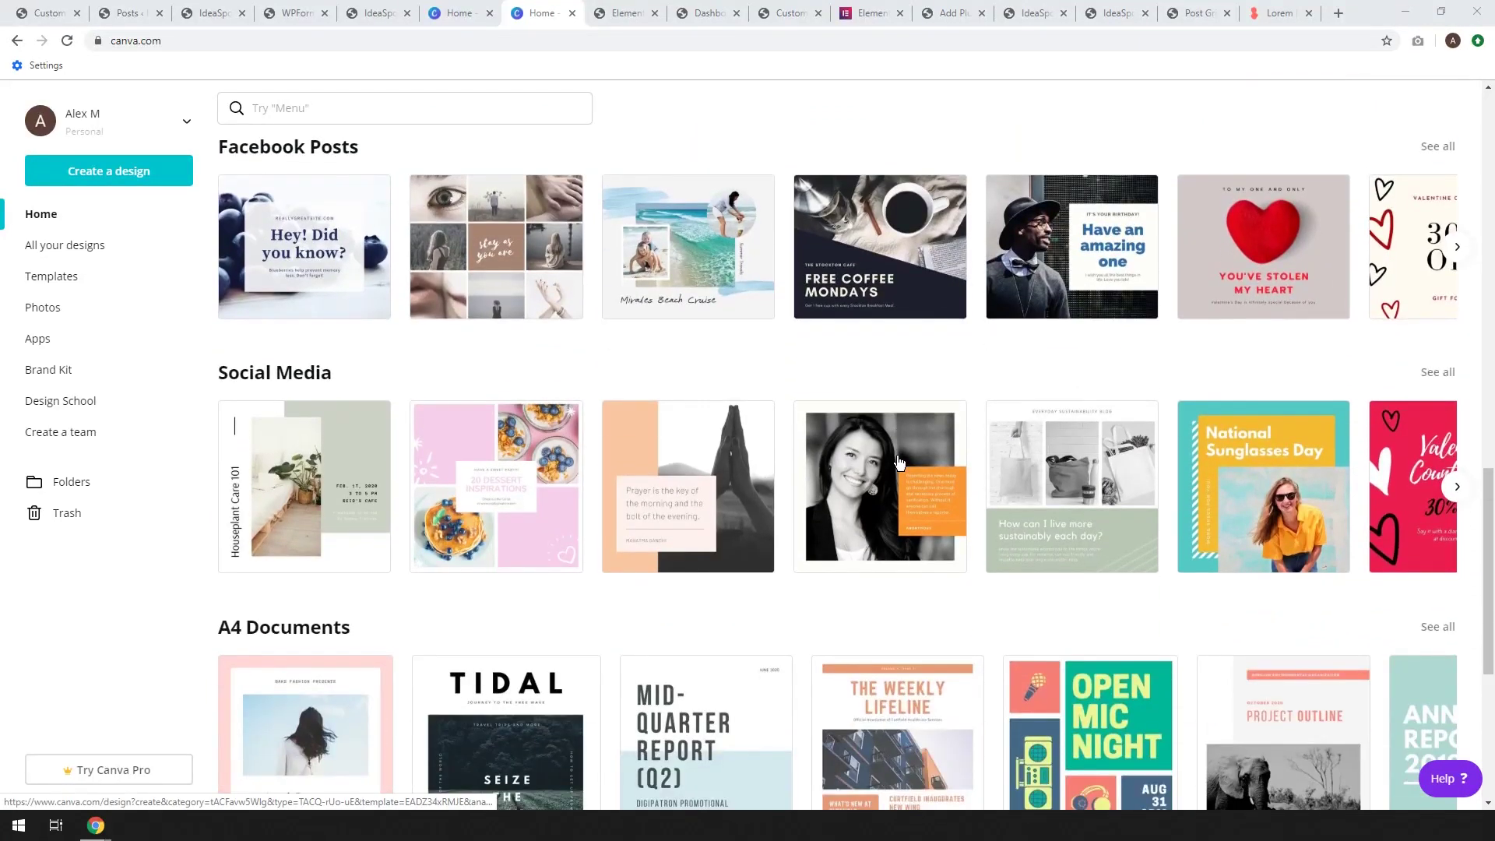
scroll(897, 463, "down", 2)
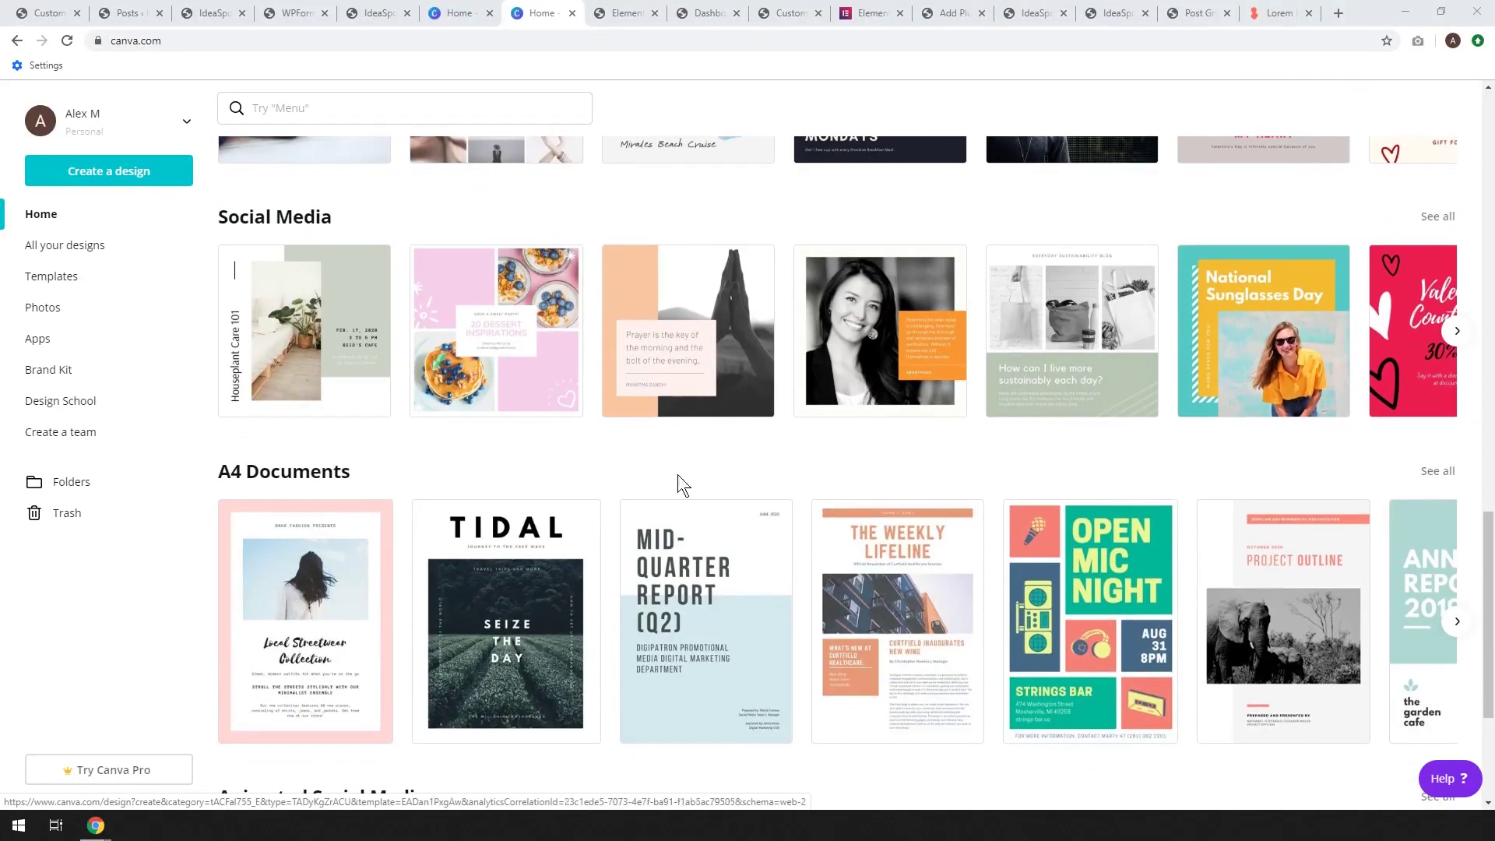
scroll(810, 440, "down", 3)
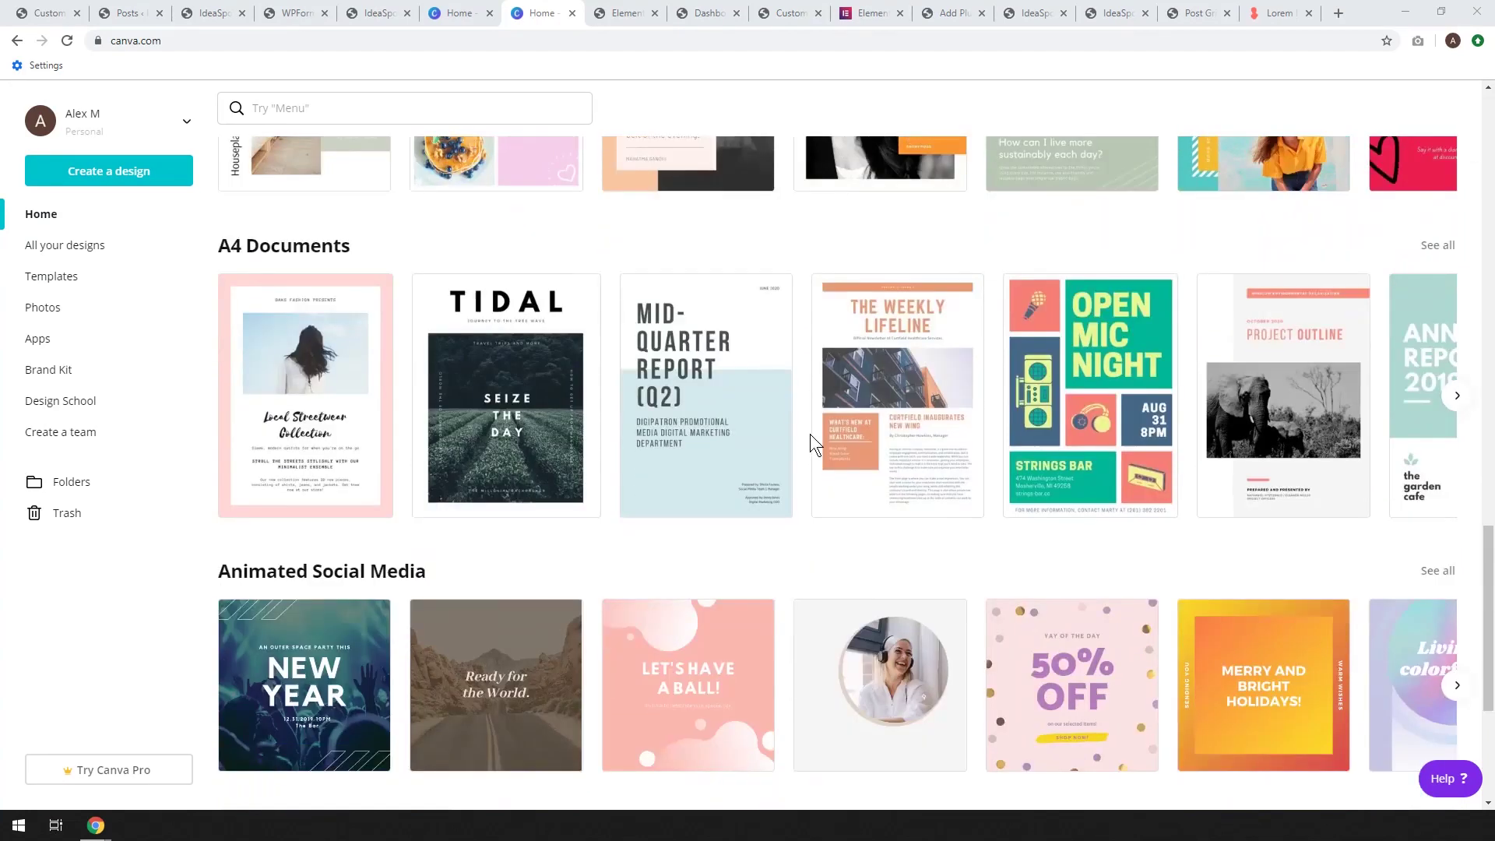
scroll(810, 436, "down", 1)
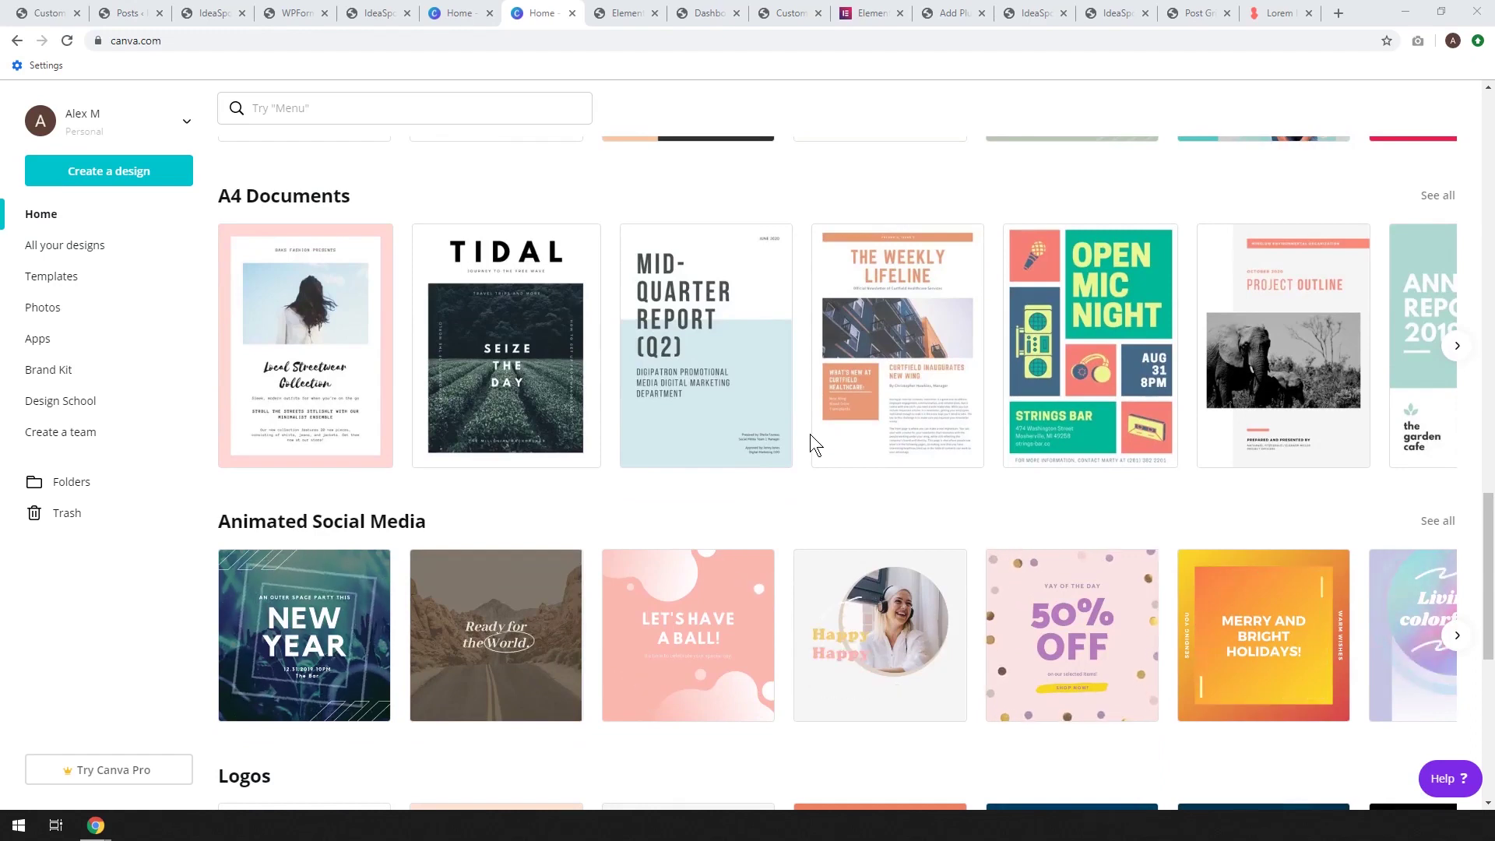
scroll(755, 483, "down", 4)
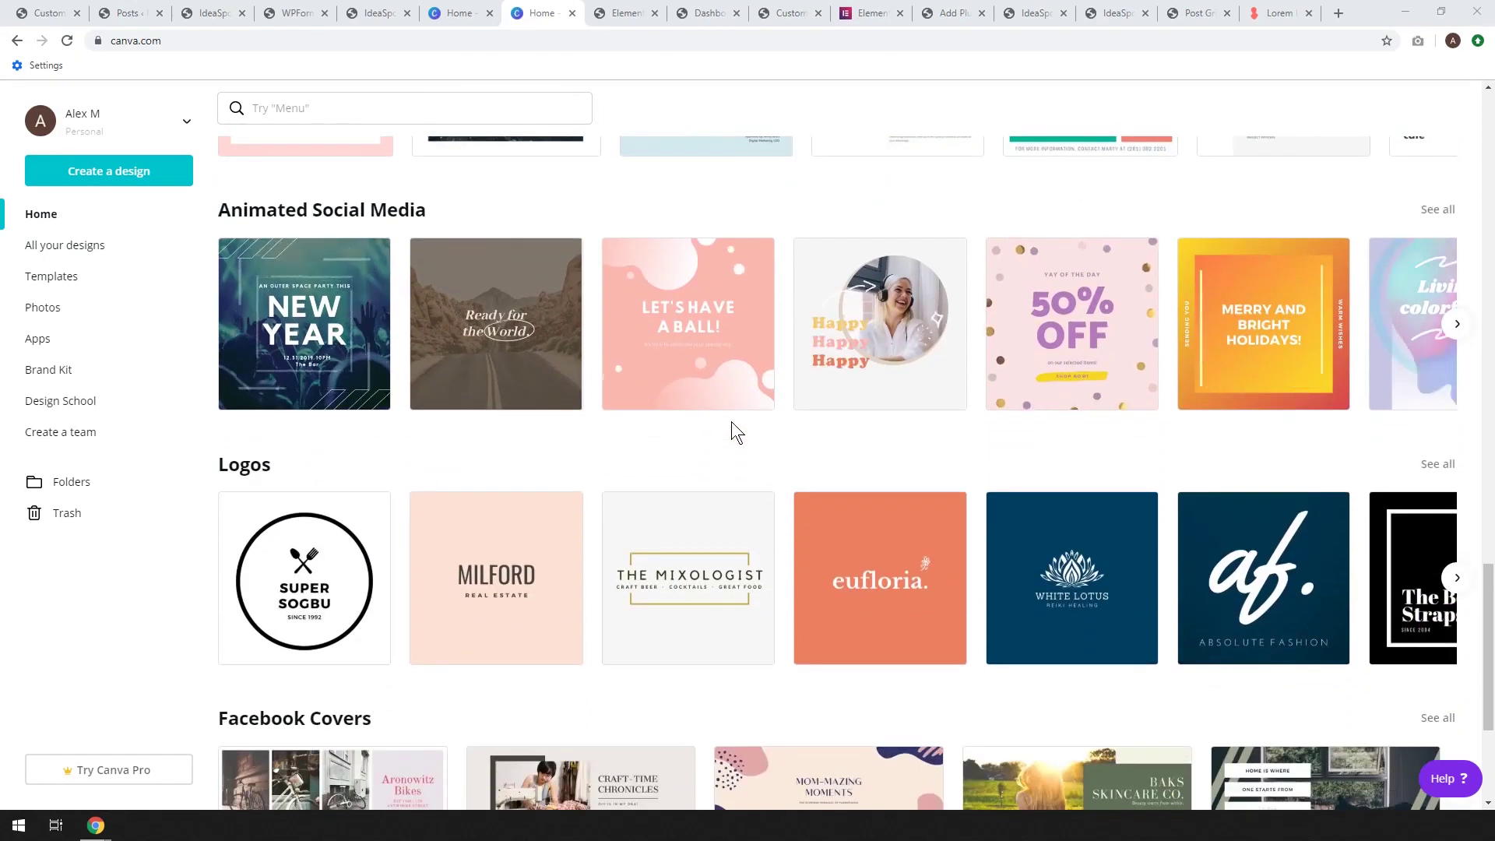
scroll(712, 422, "up", 1)
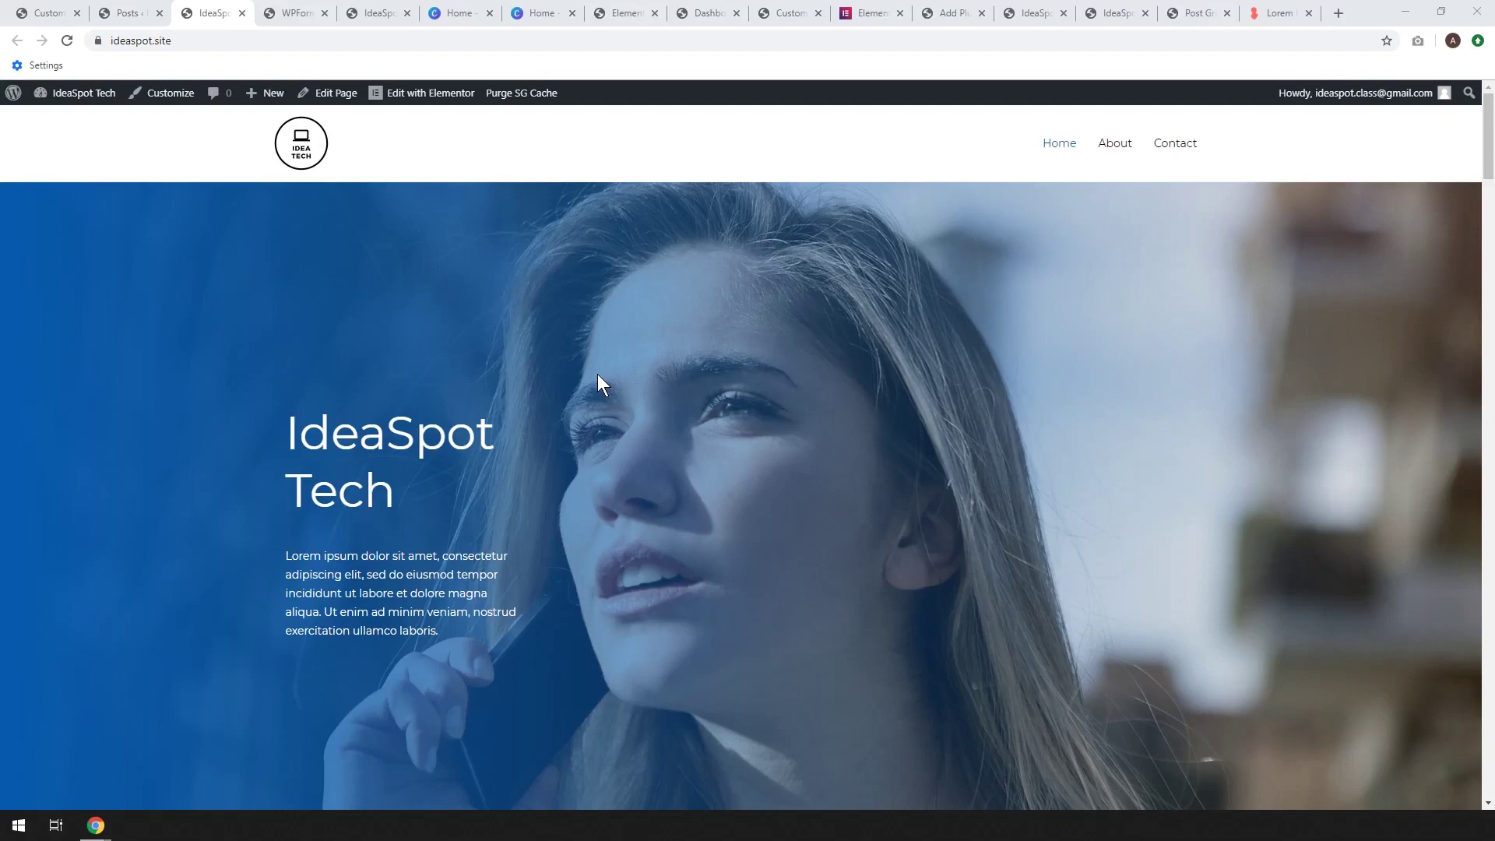
Scroll the IdeaSpot homepage down and back up to review the new logo
scroll(597, 374, "down", 15)
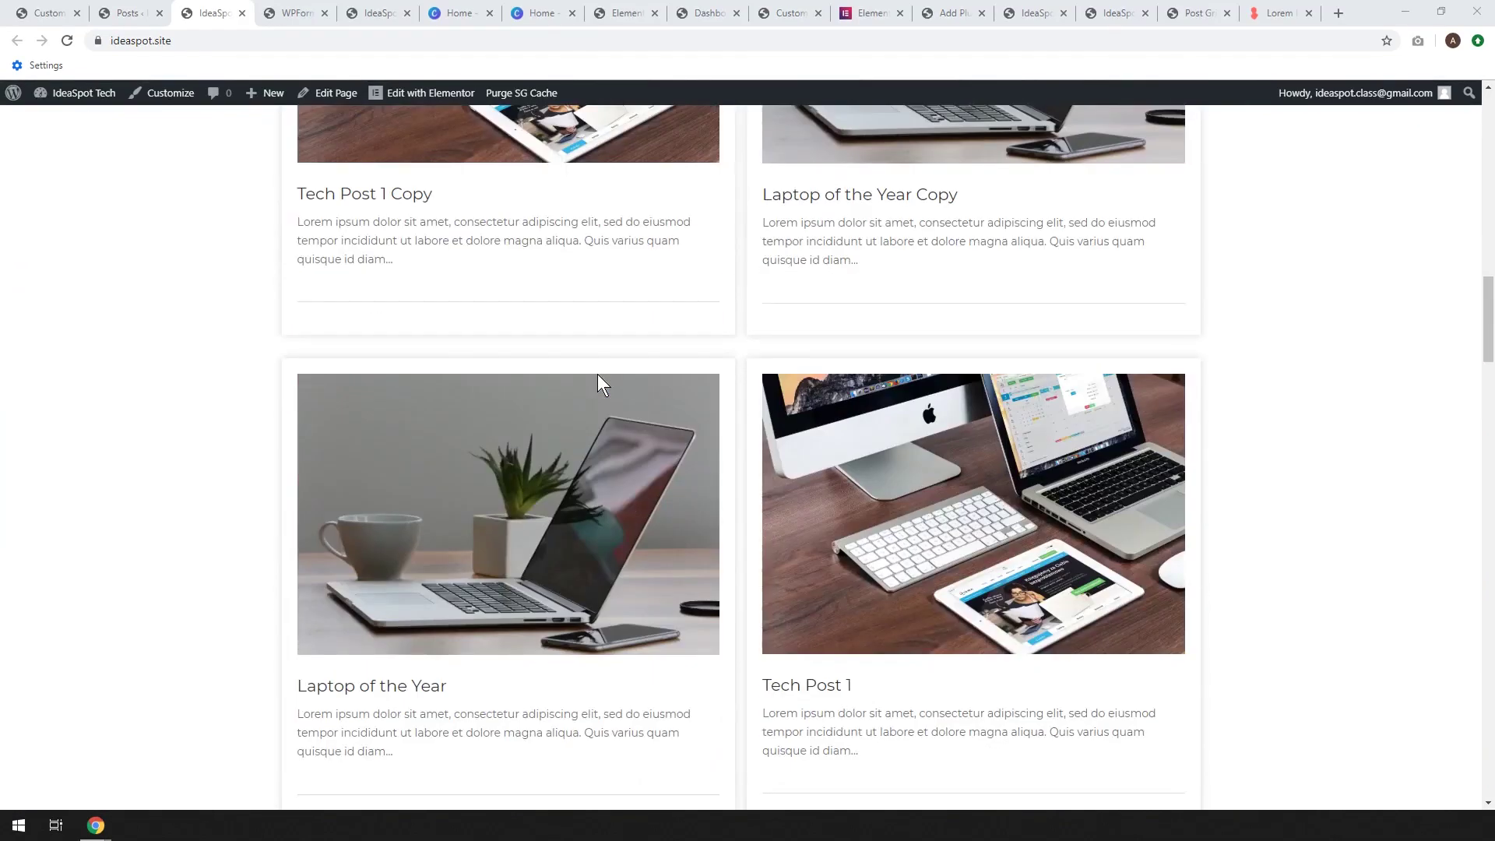
scroll(744, 448, "up", 15)
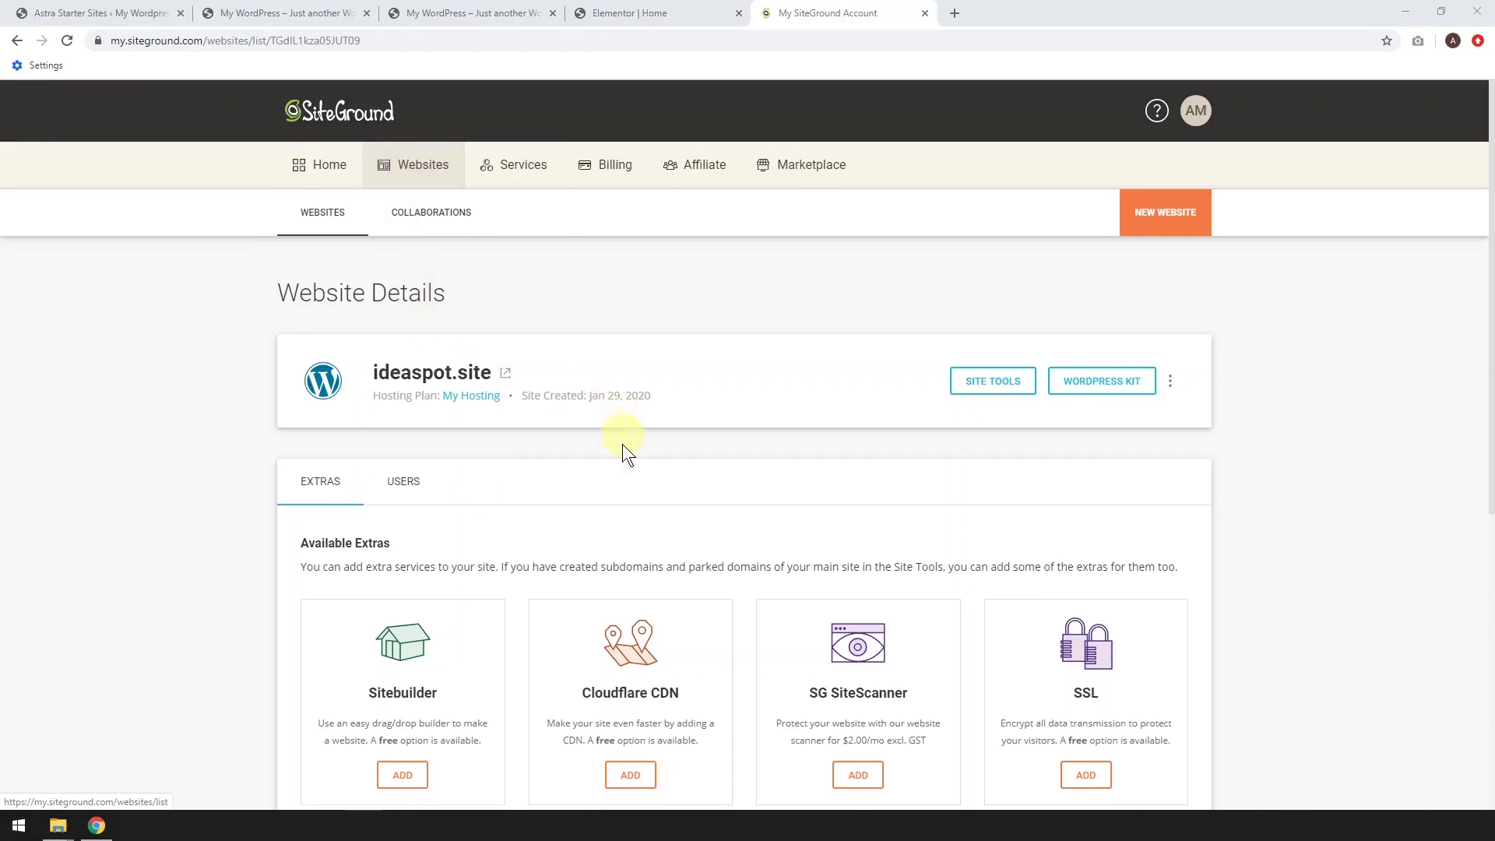
Order the Free Cloudflare CDN plan for ideaspot.site, accepting SiteGround's terms of service
scroll(623, 467, "down", 2)
left_click(630, 621)
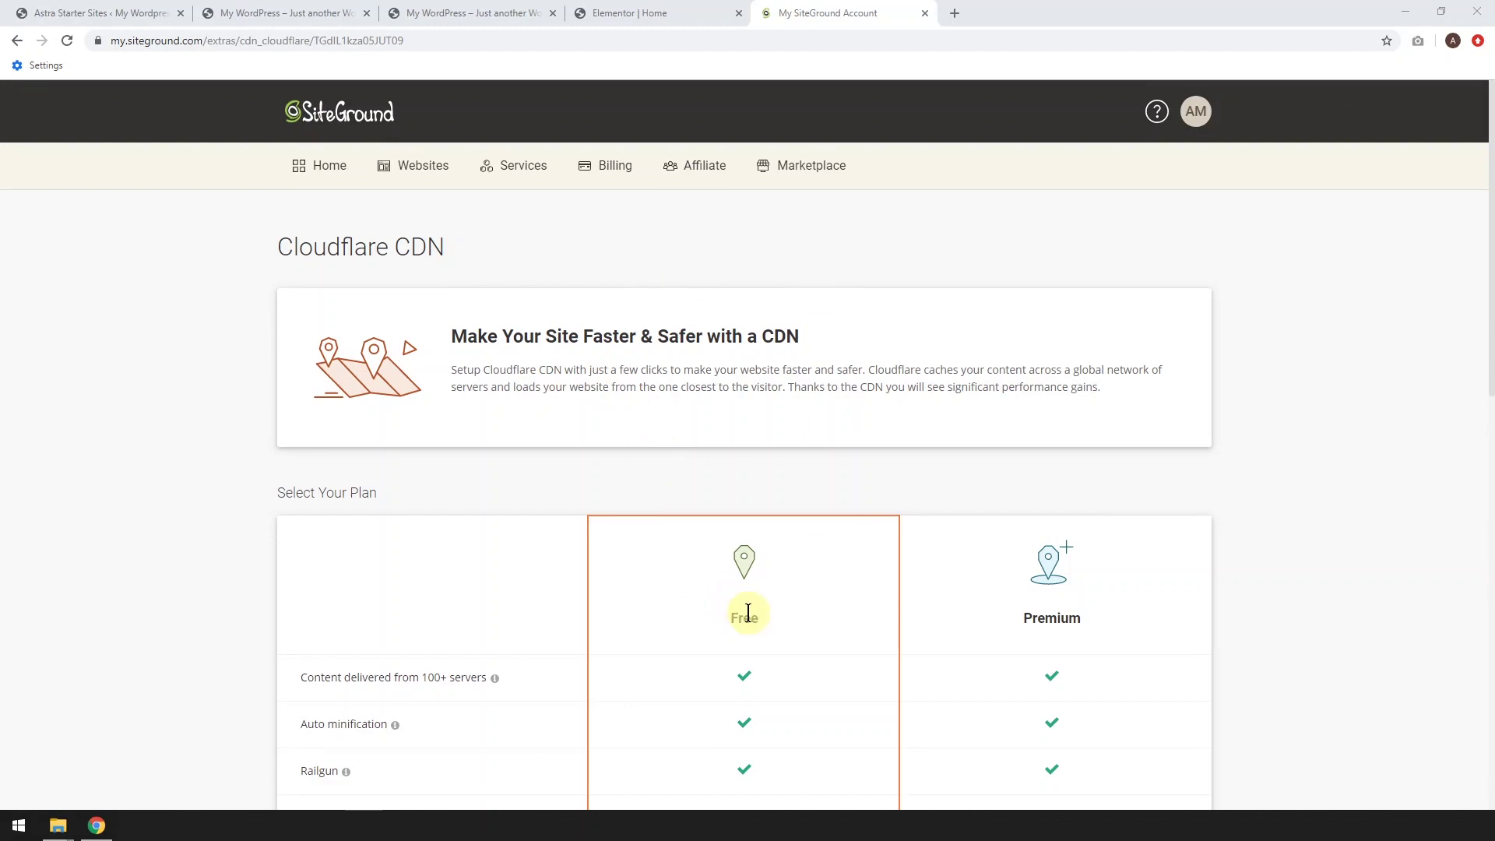
scroll(748, 613, "down", 6)
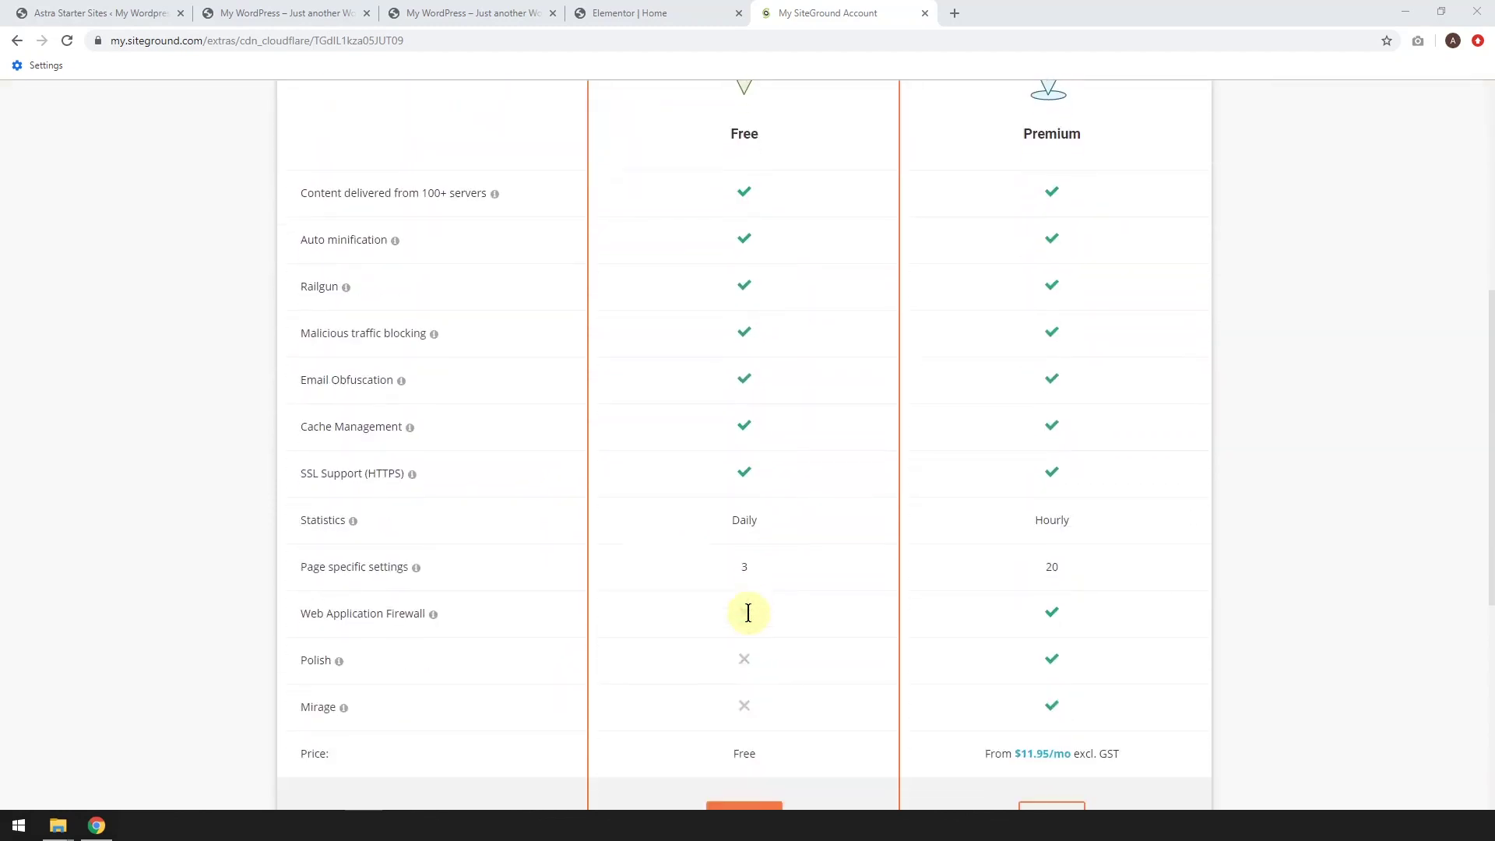
scroll(747, 612, "down", 3)
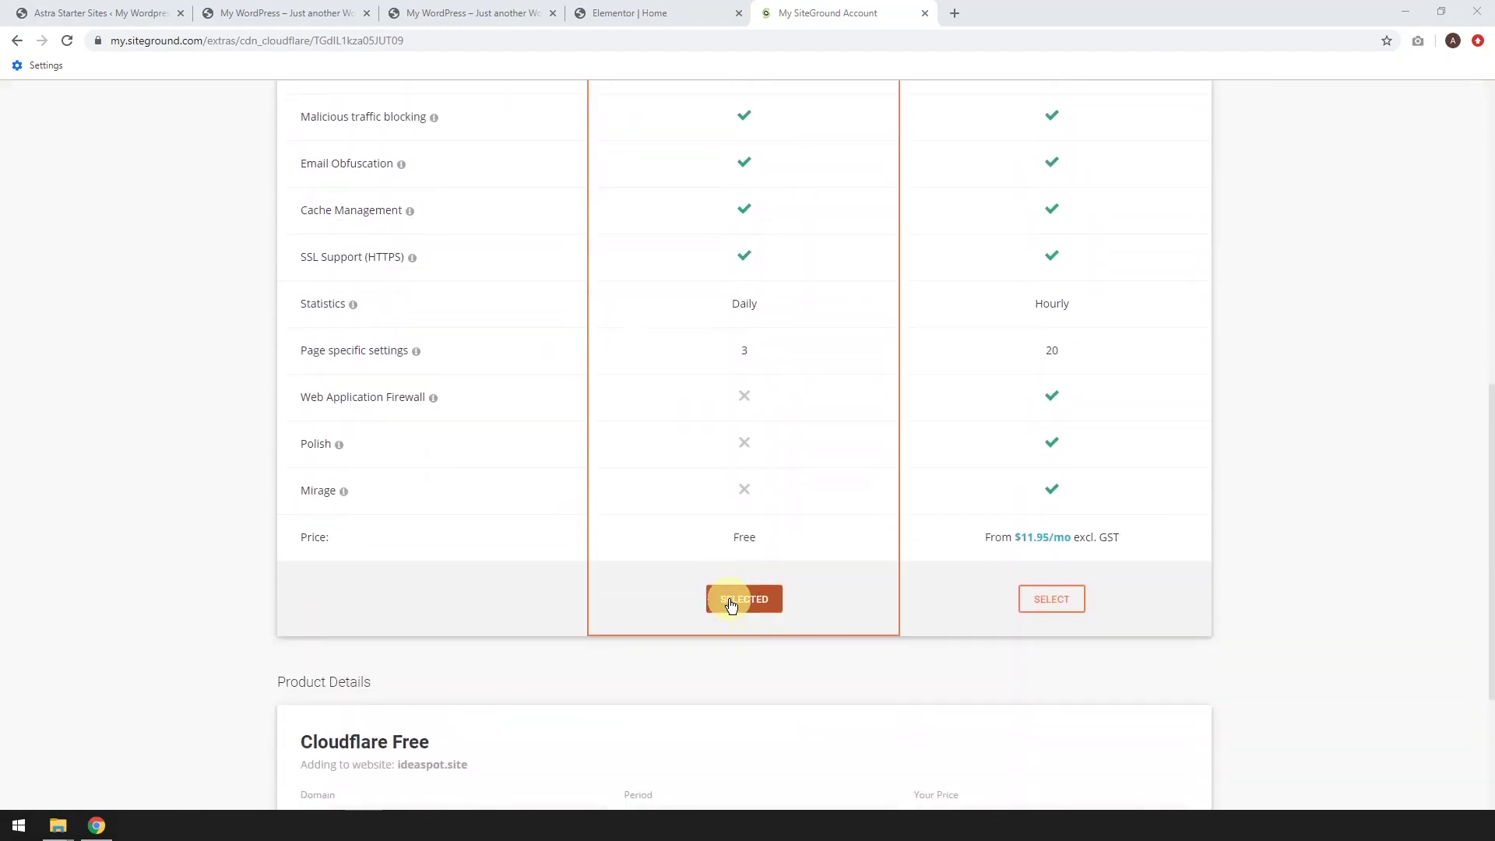
scroll(730, 604, "down", 3)
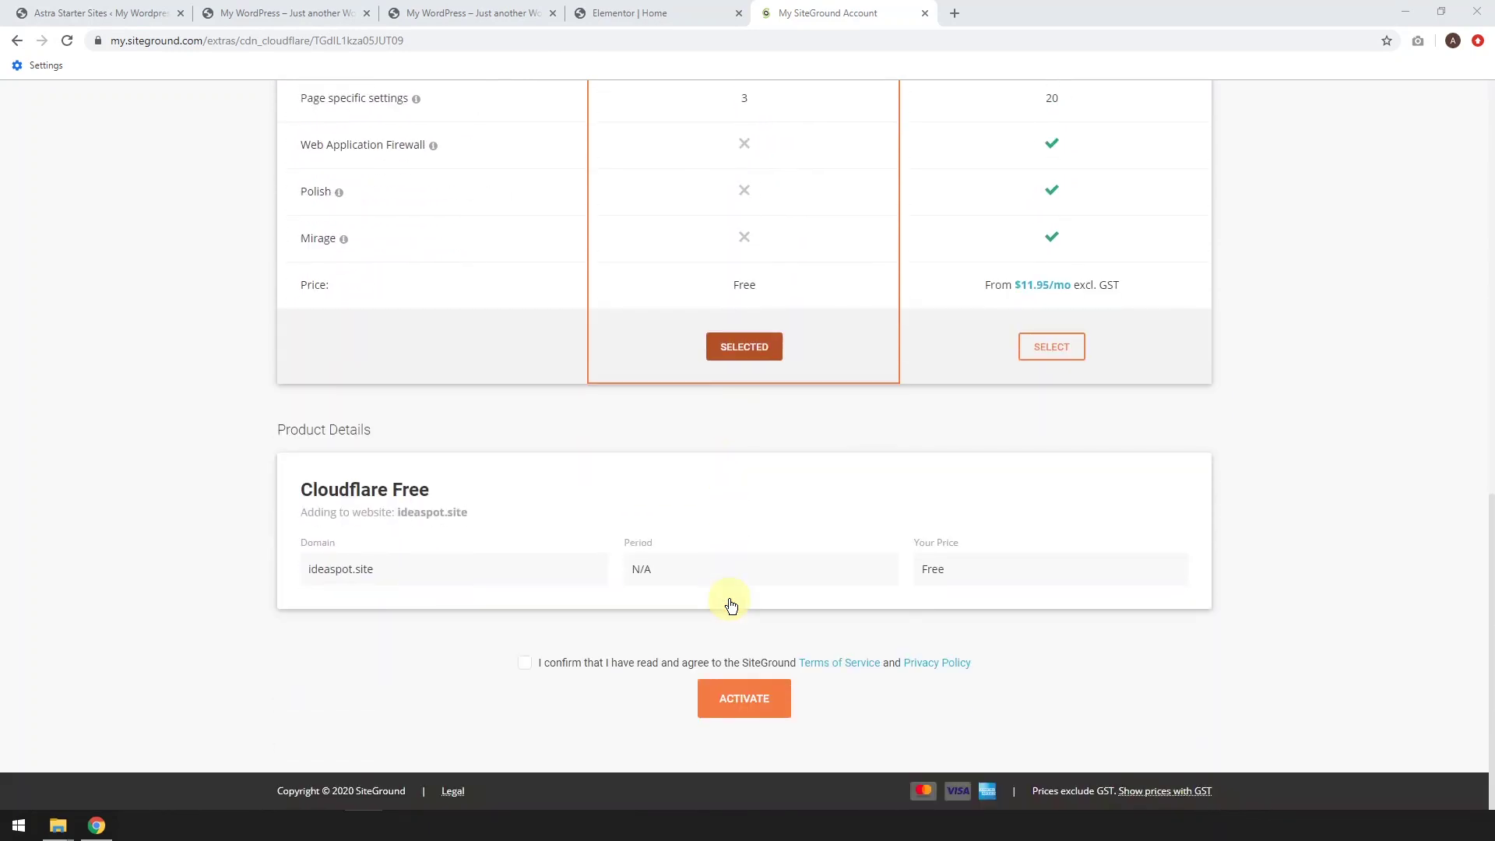
left_click(523, 663)
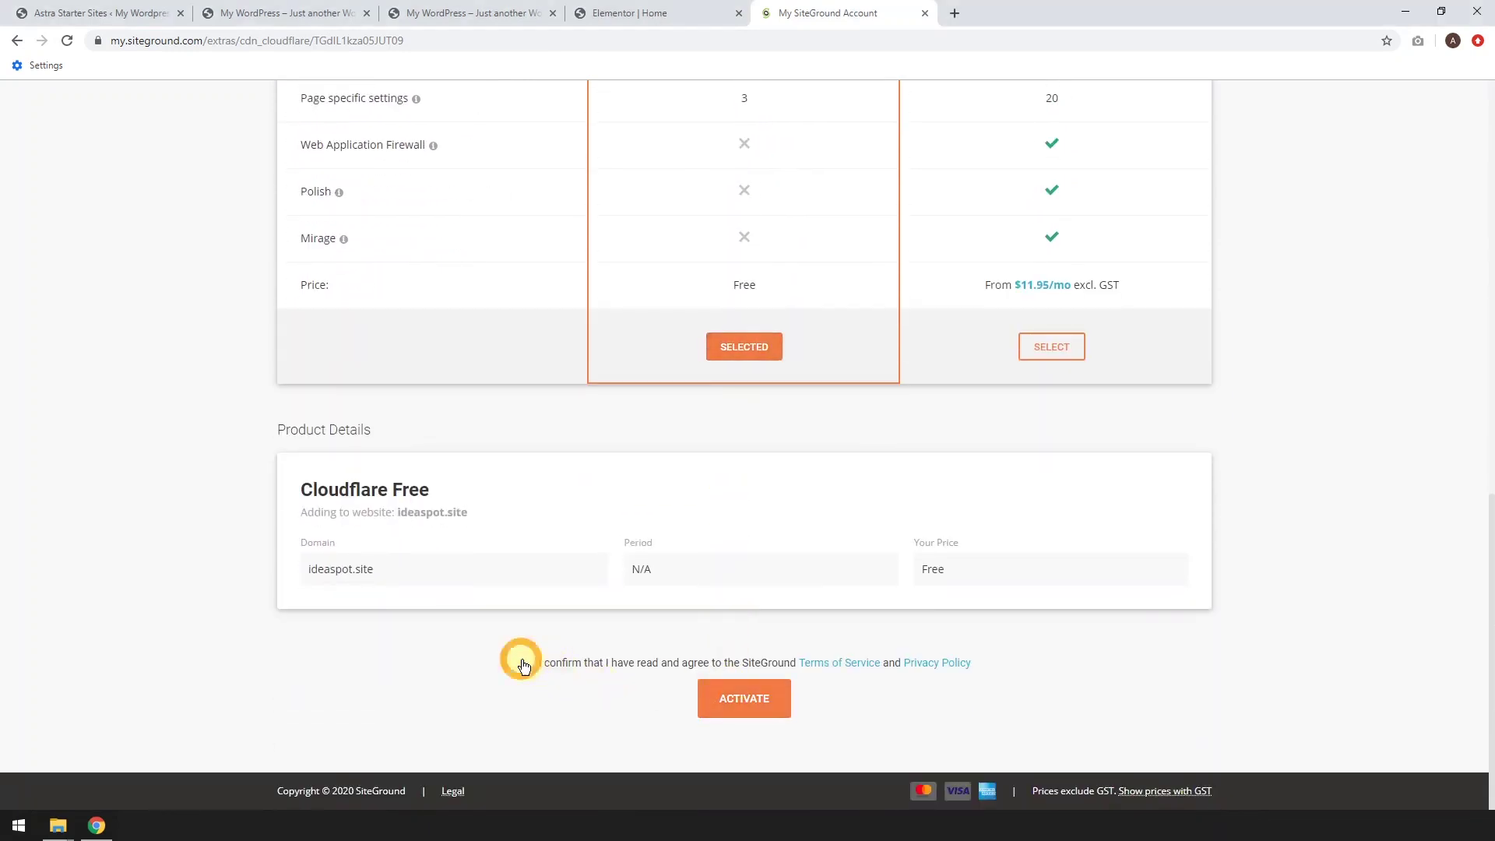
left_click(735, 697)
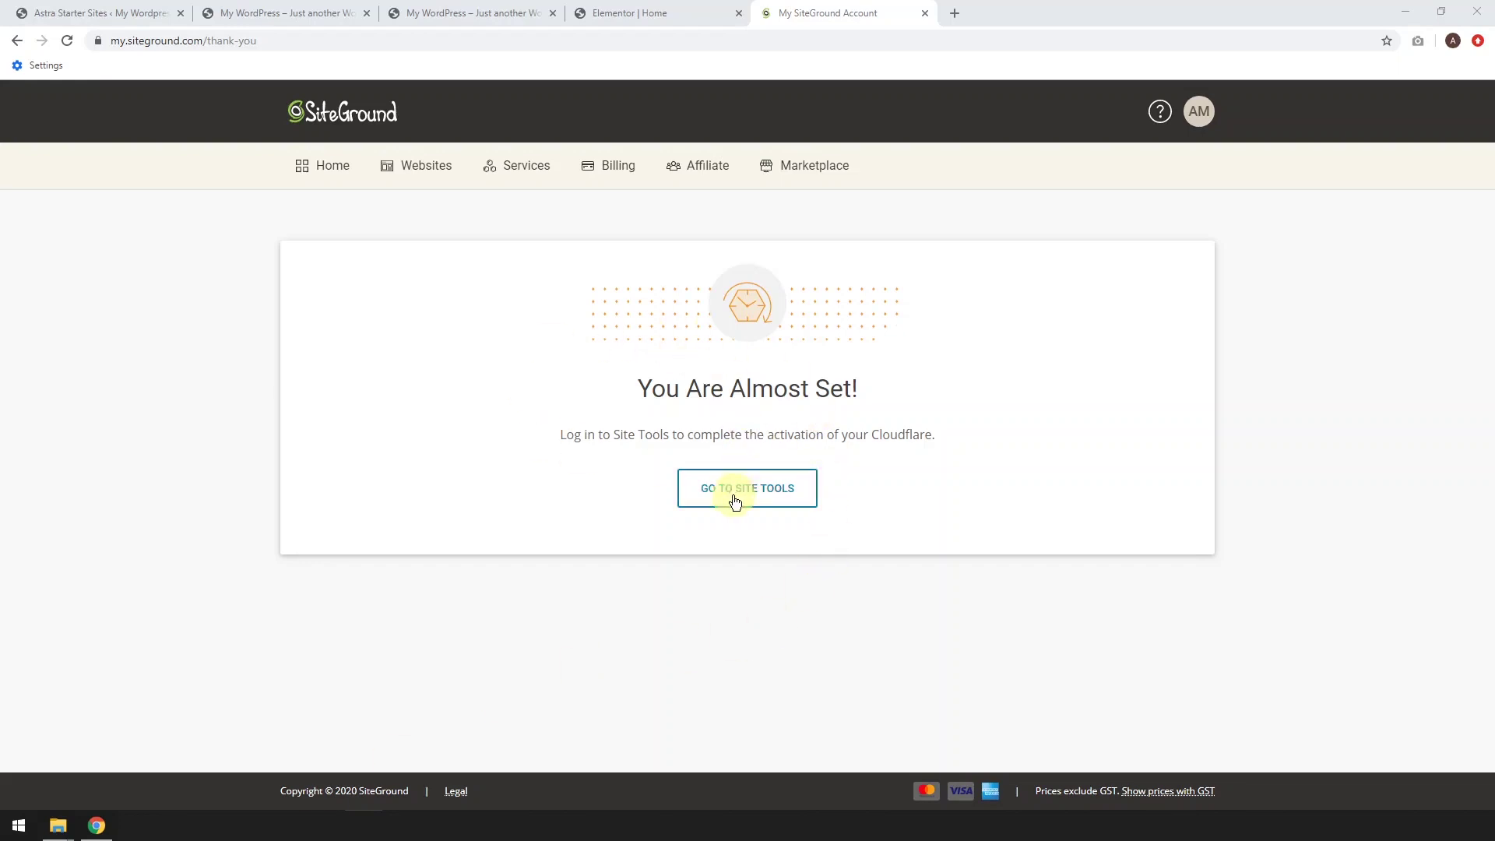
Create a new Cloudflare account from Site Tools, accepting its terms and saving the login in Chrome
left_click(735, 499)
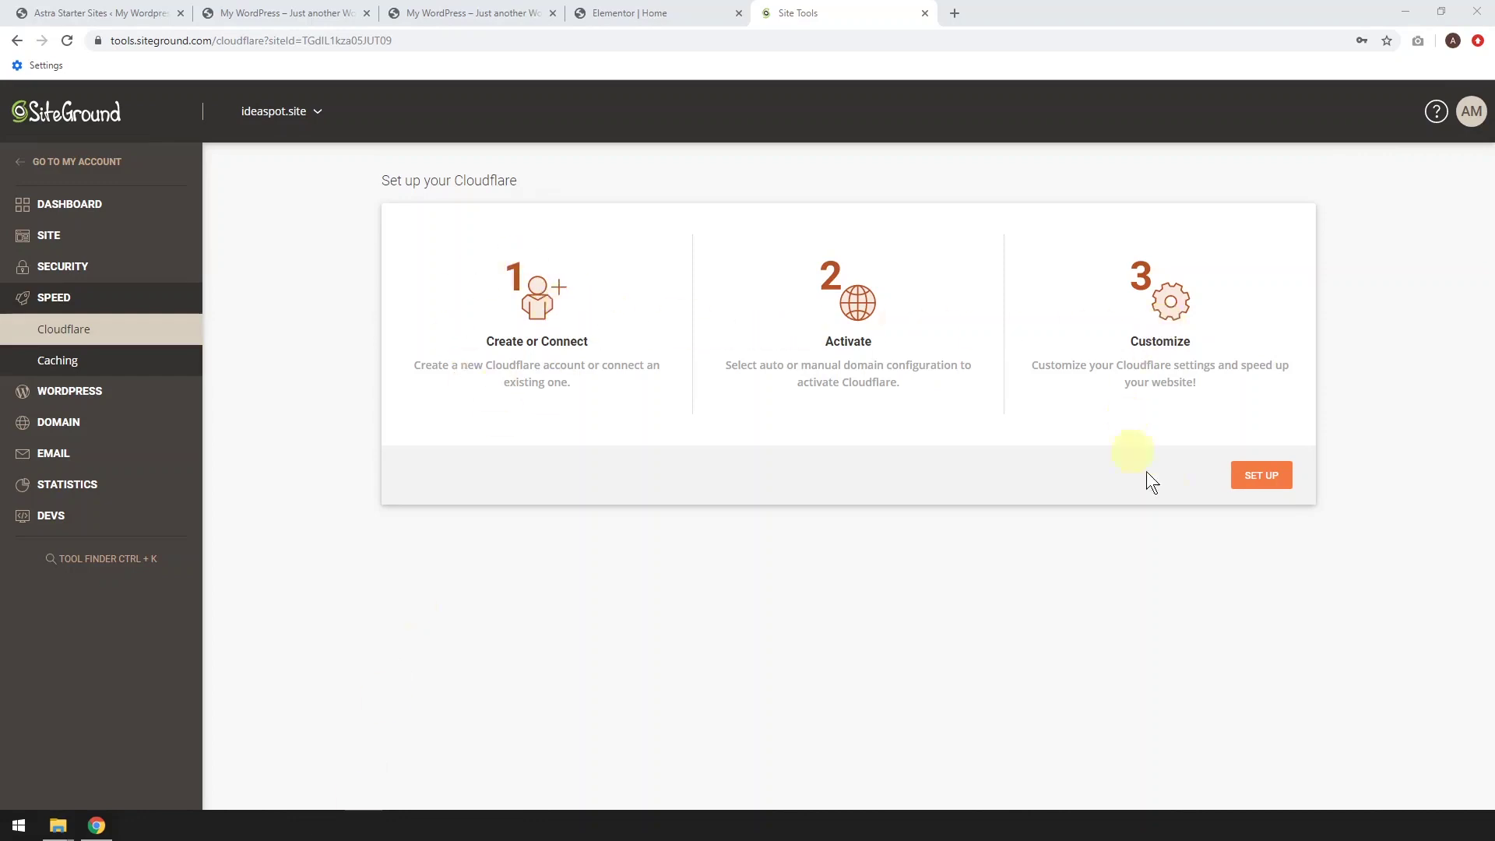
left_click(1262, 480)
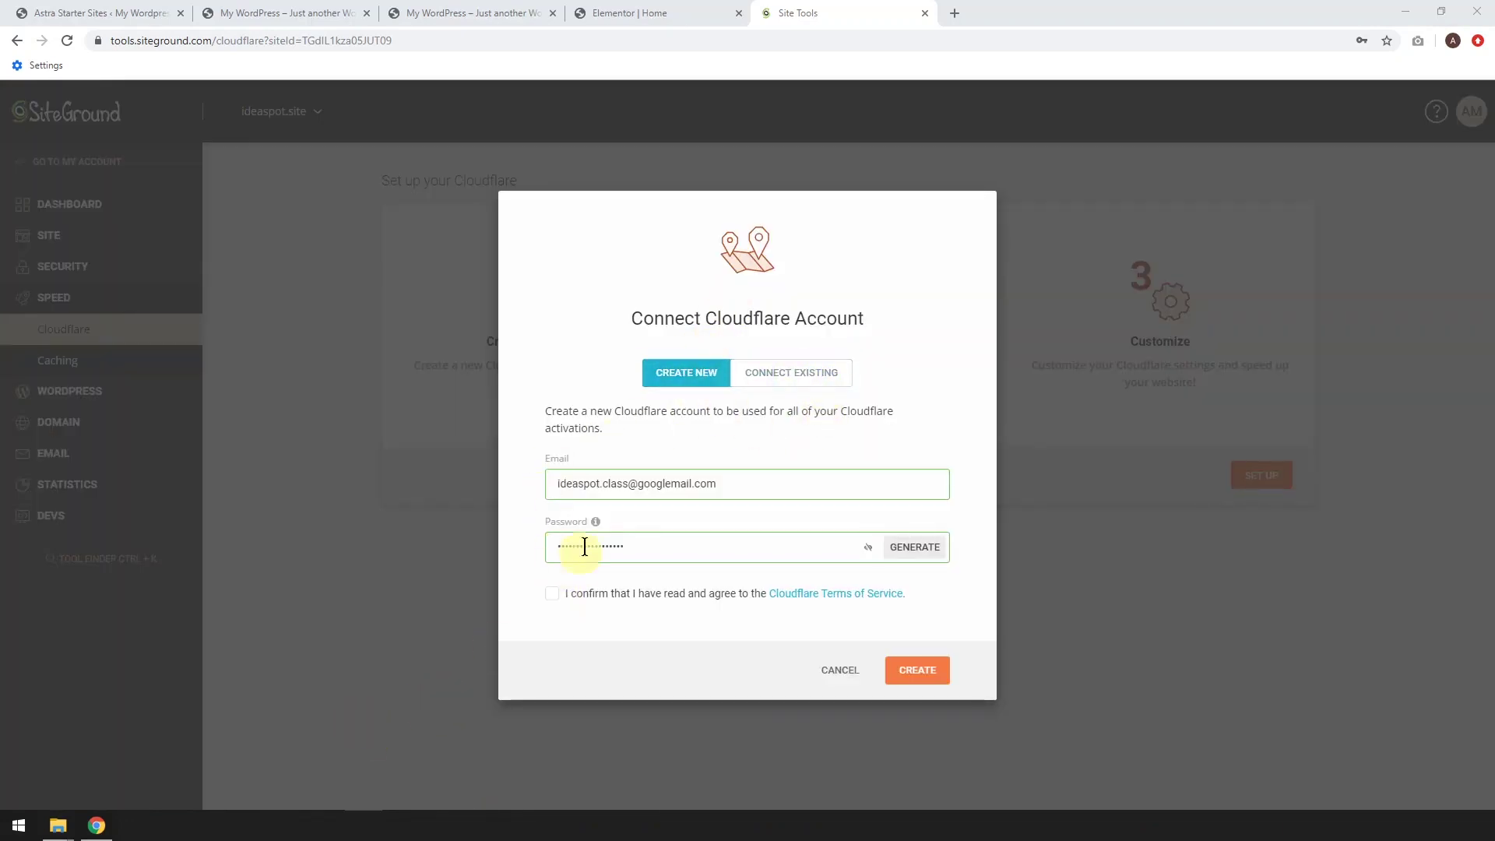
left_click(553, 594)
left_click(918, 671)
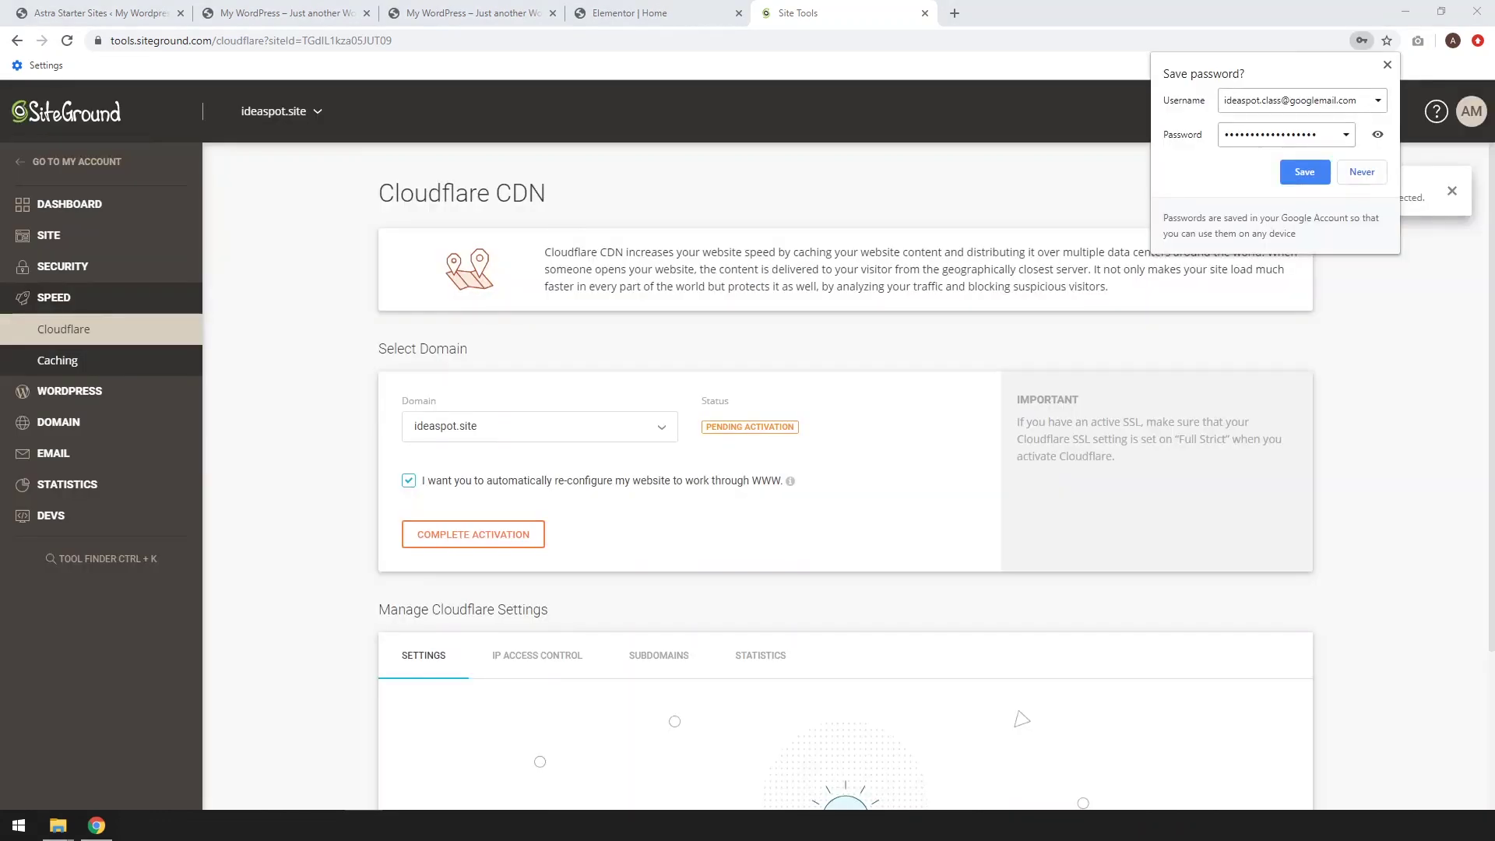
left_click(1285, 171)
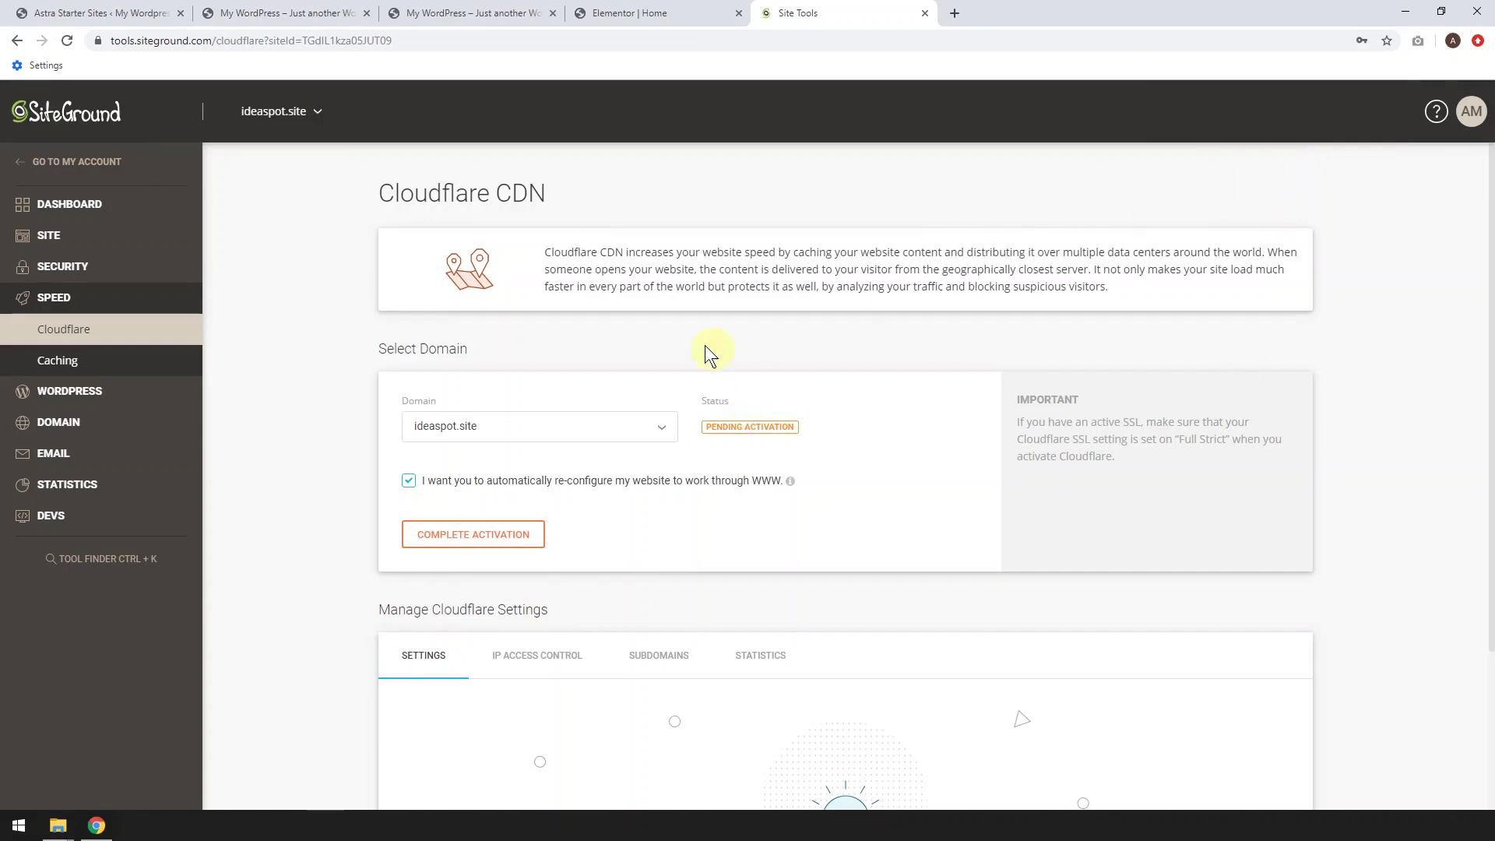
Complete Cloudflare activation for ideaspot.site and set SSL Support to Full Strict
left_click(469, 542)
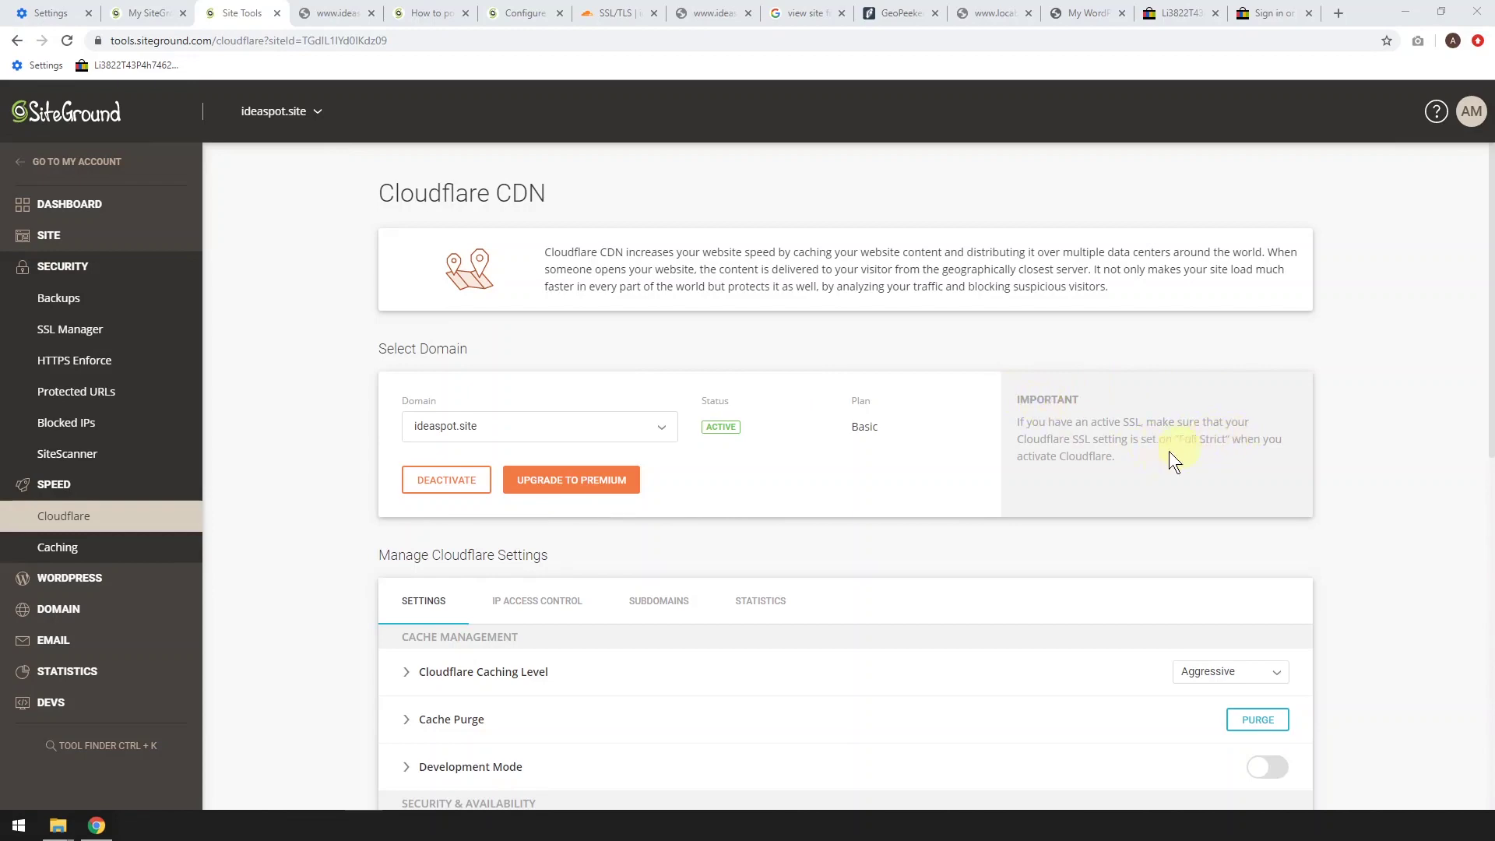
scroll(1167, 466, "down", 10)
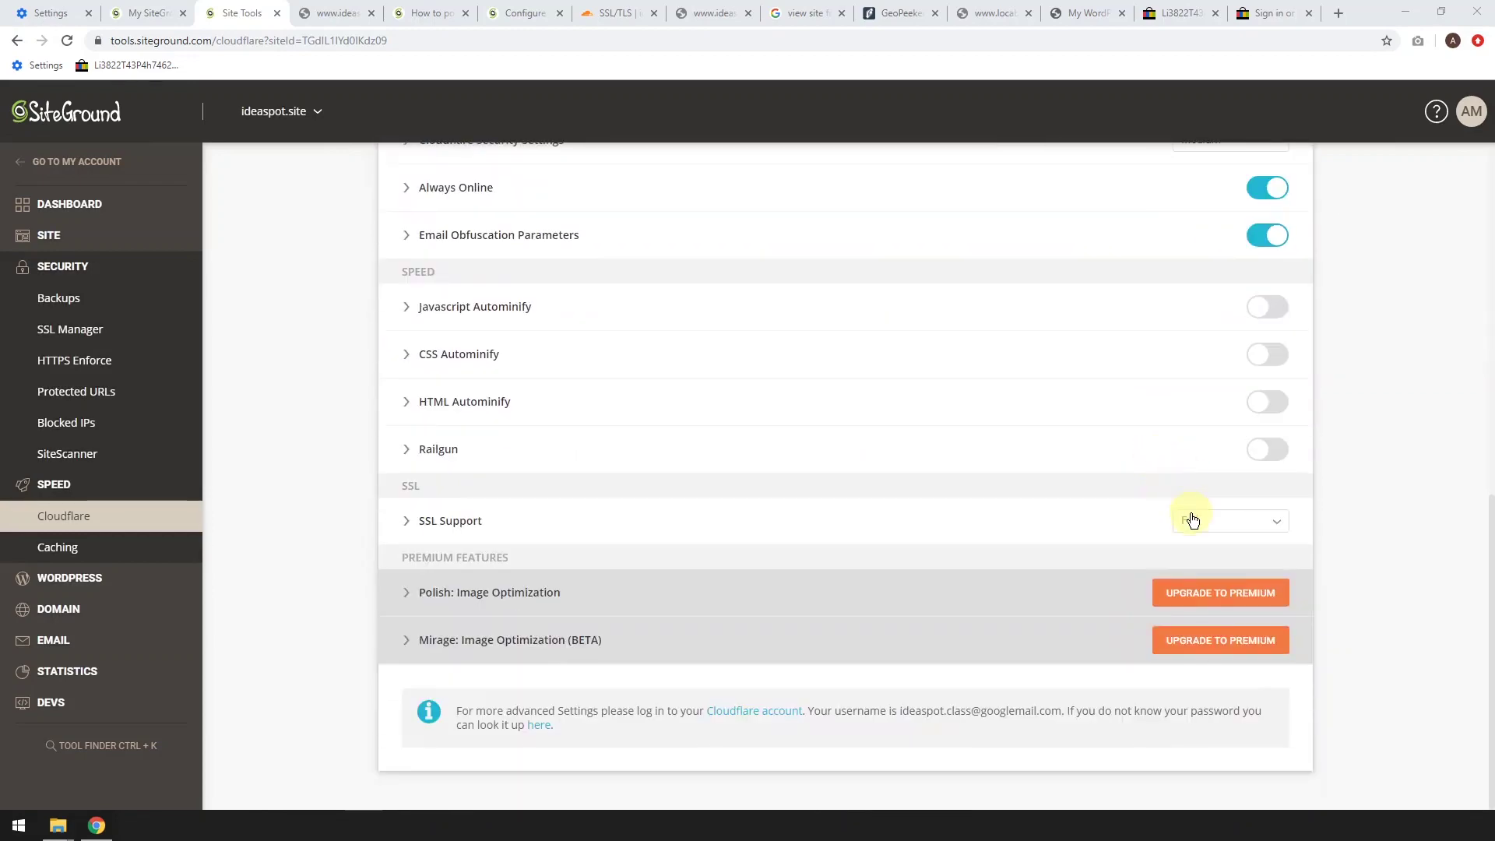
left_click(1191, 517)
left_click(1212, 650)
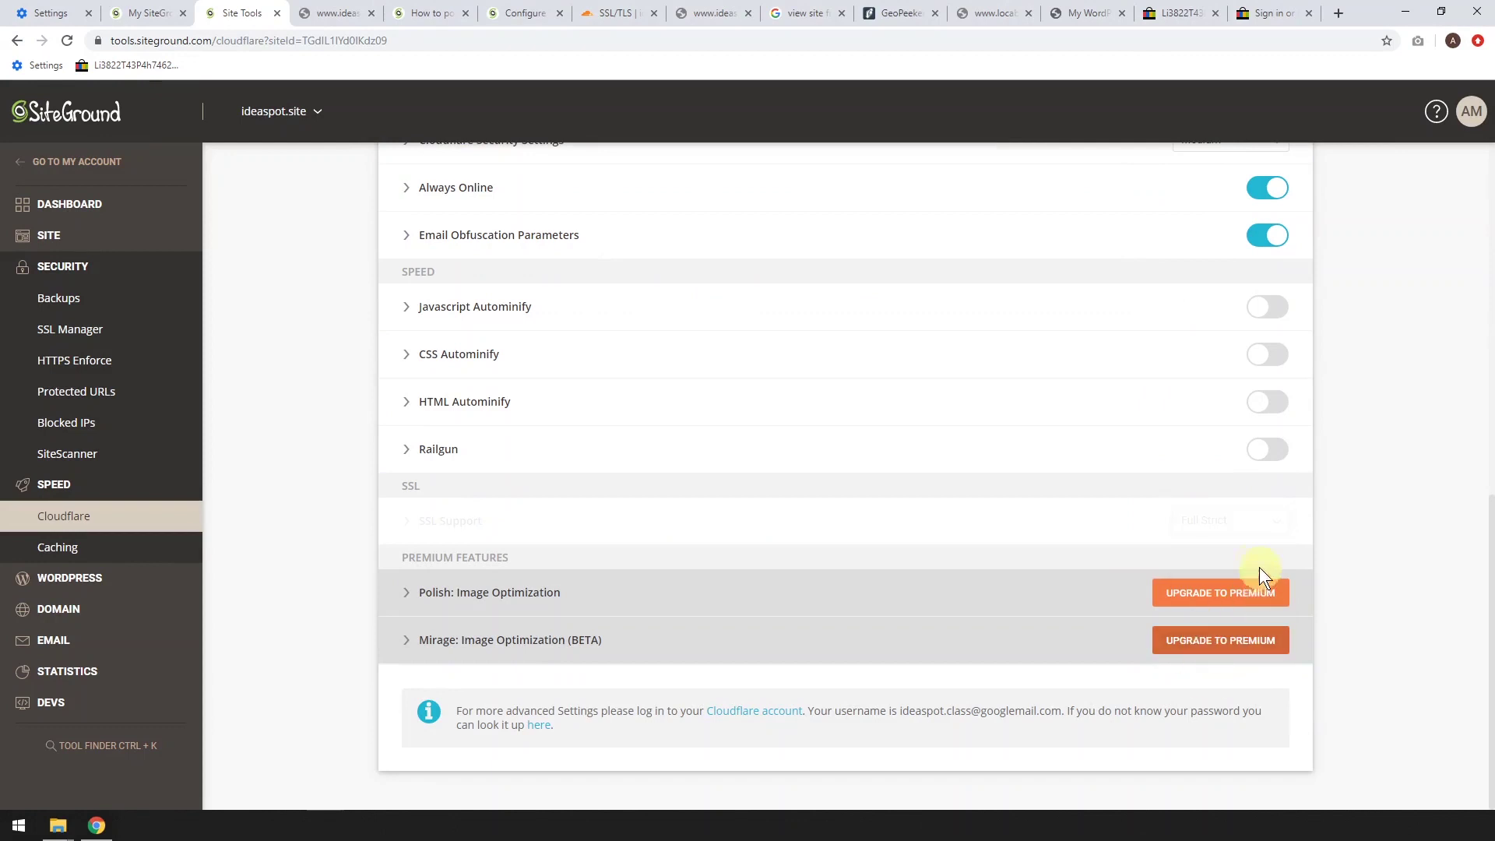